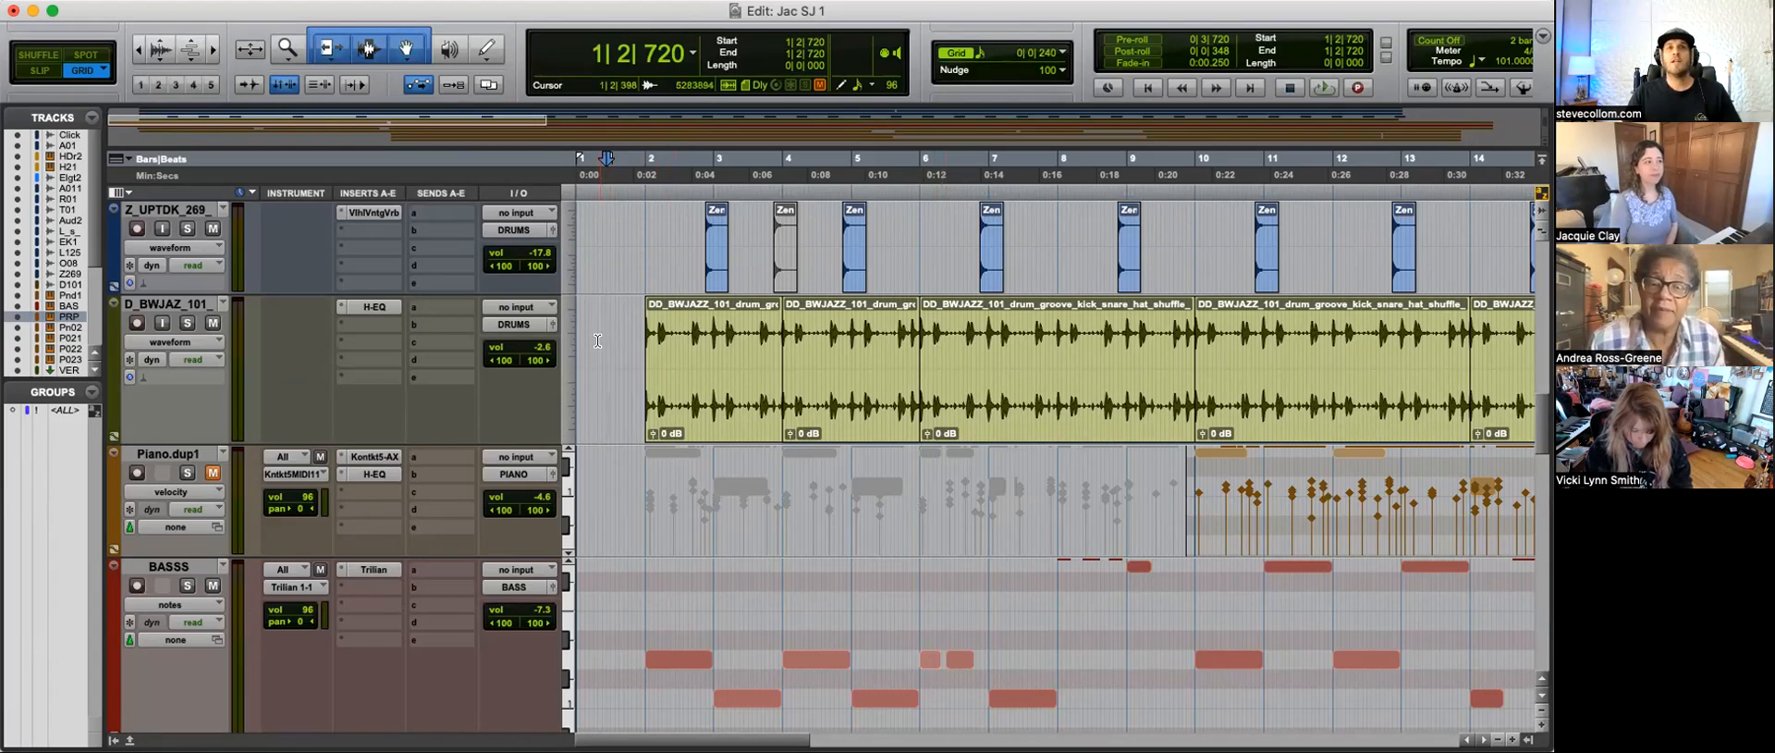
Step: Place the playback start at 1|4|720, just before the first drum groove clip, and play the song
key("Return")
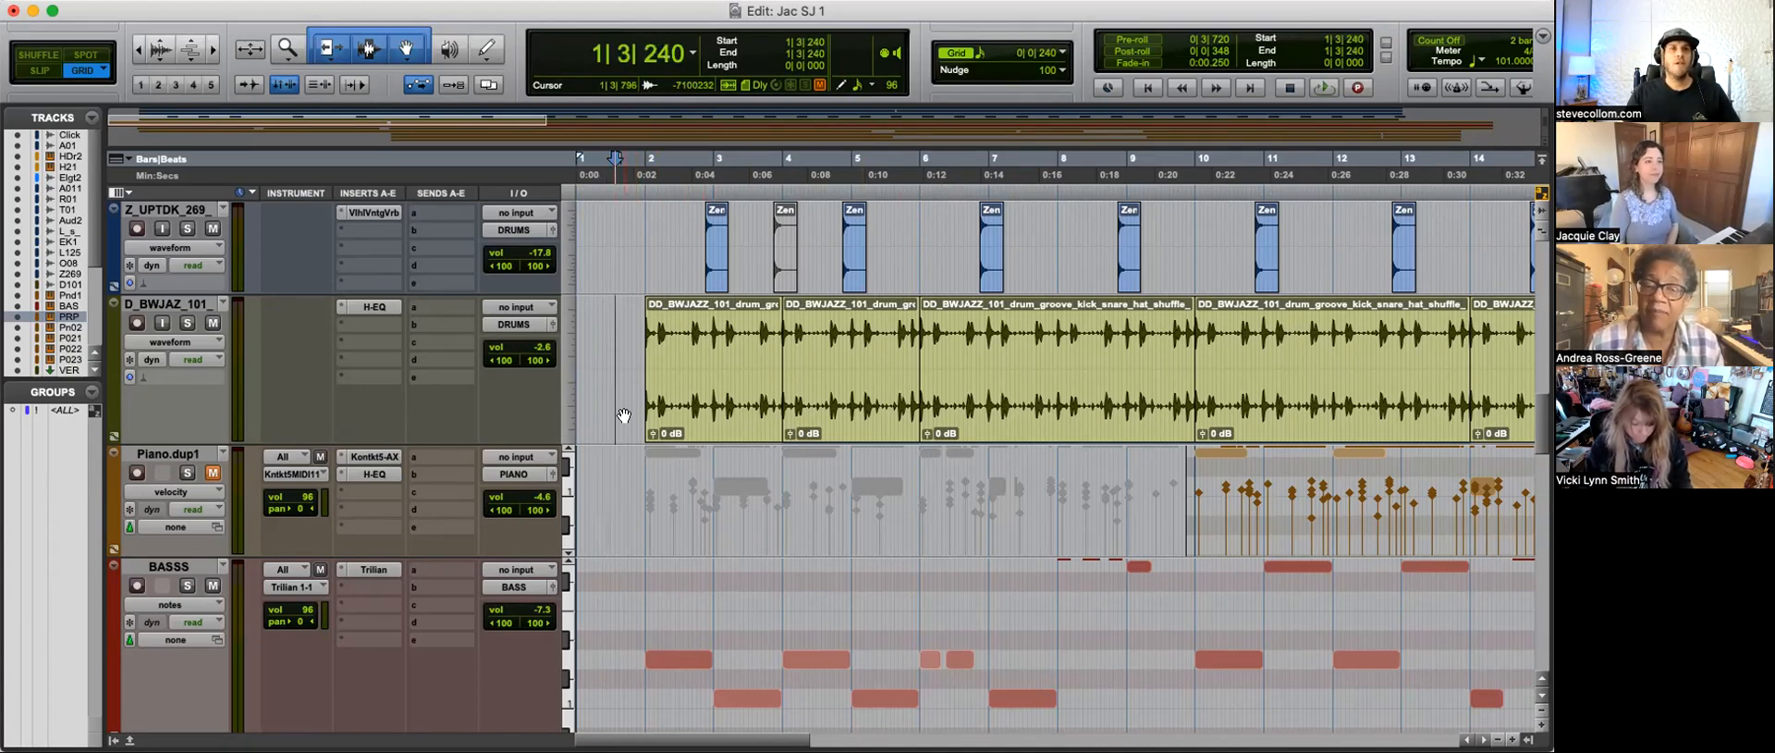
left_click(627, 336)
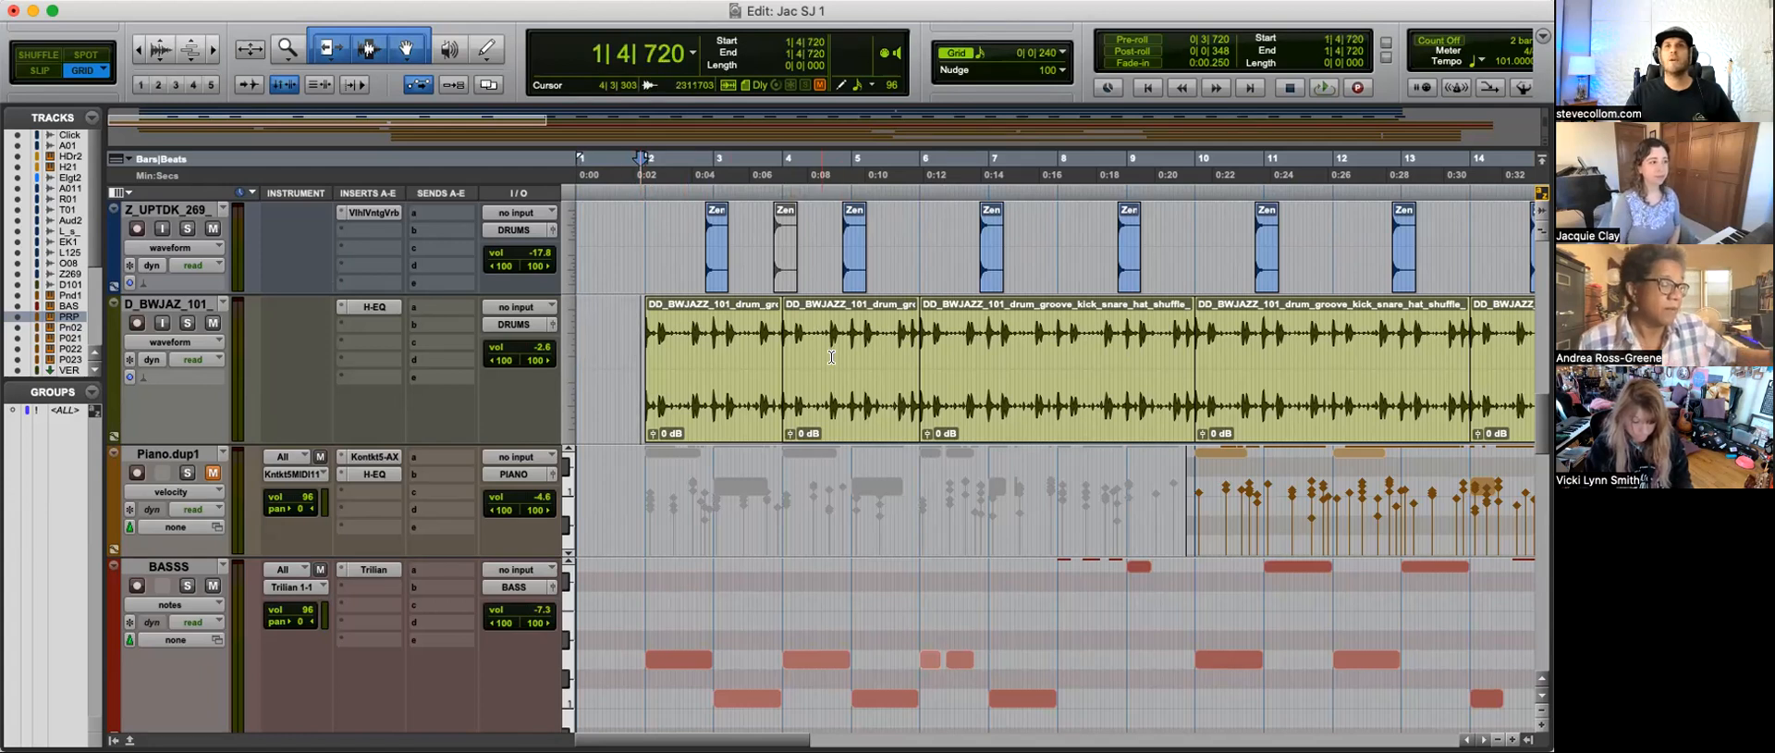
key("space")
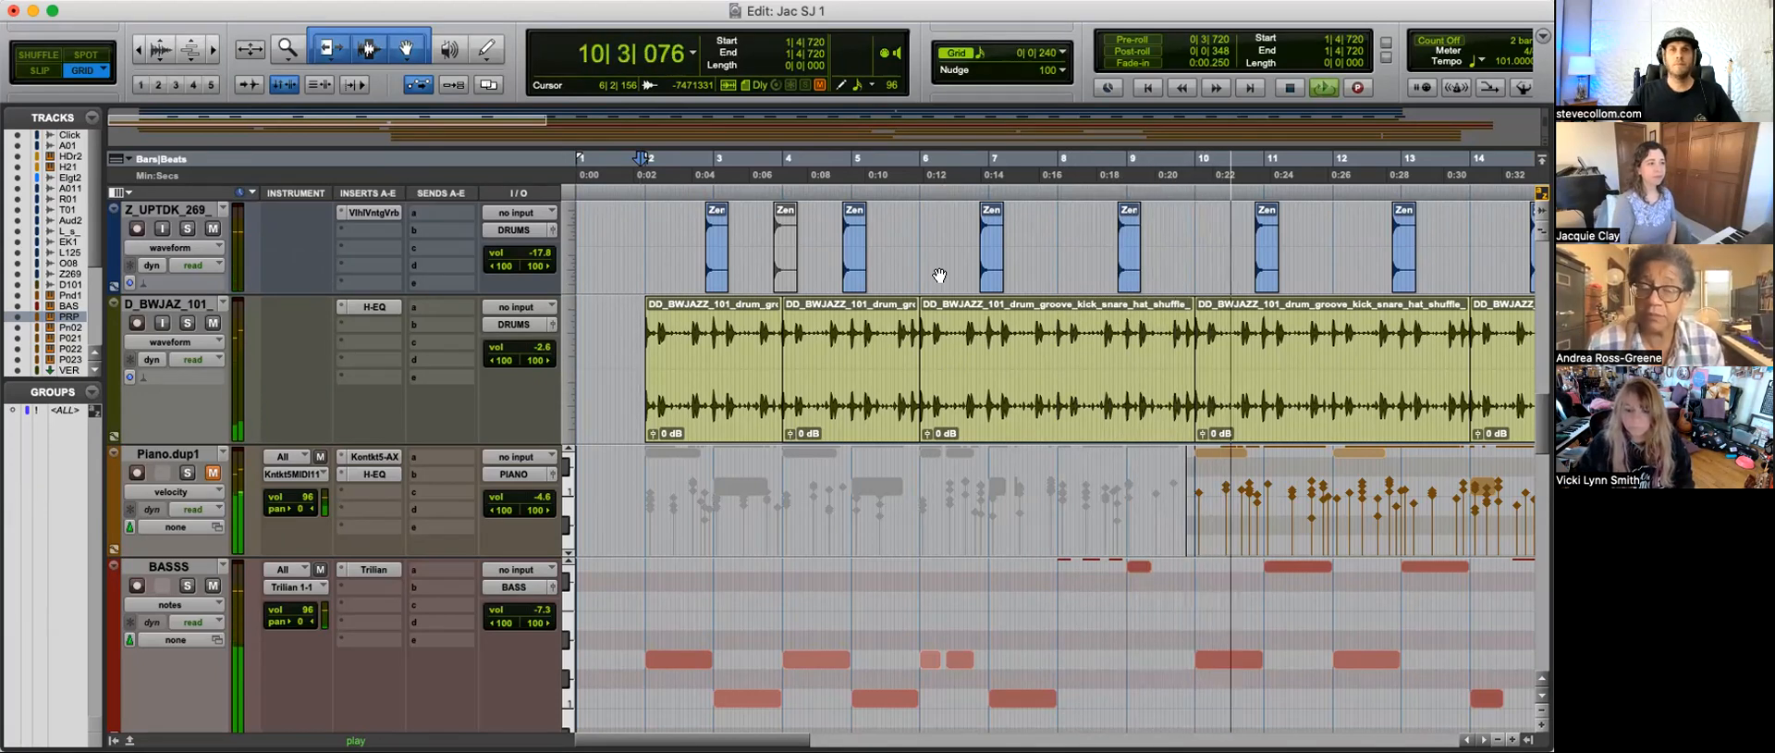
Step: Examine the bass, PianoRPHODES and Piano-02 layer tracks during playback, mainly between bars 10 and 23
key("r")
scroll(1156, 574, "down", 5)
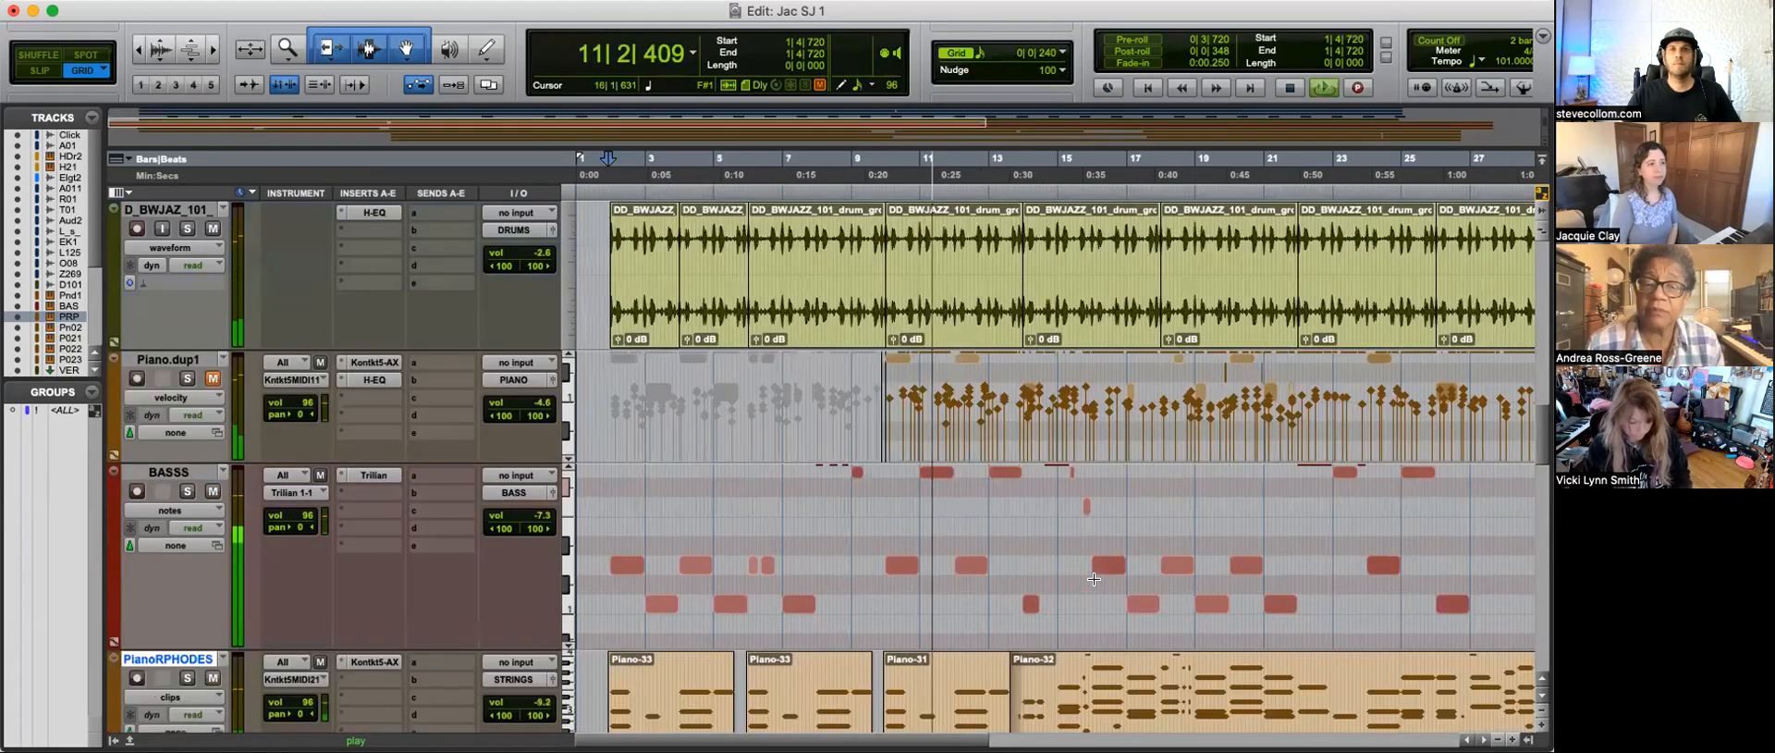
scroll(1093, 578, "down", 3)
scroll(851, 568, "down", 5)
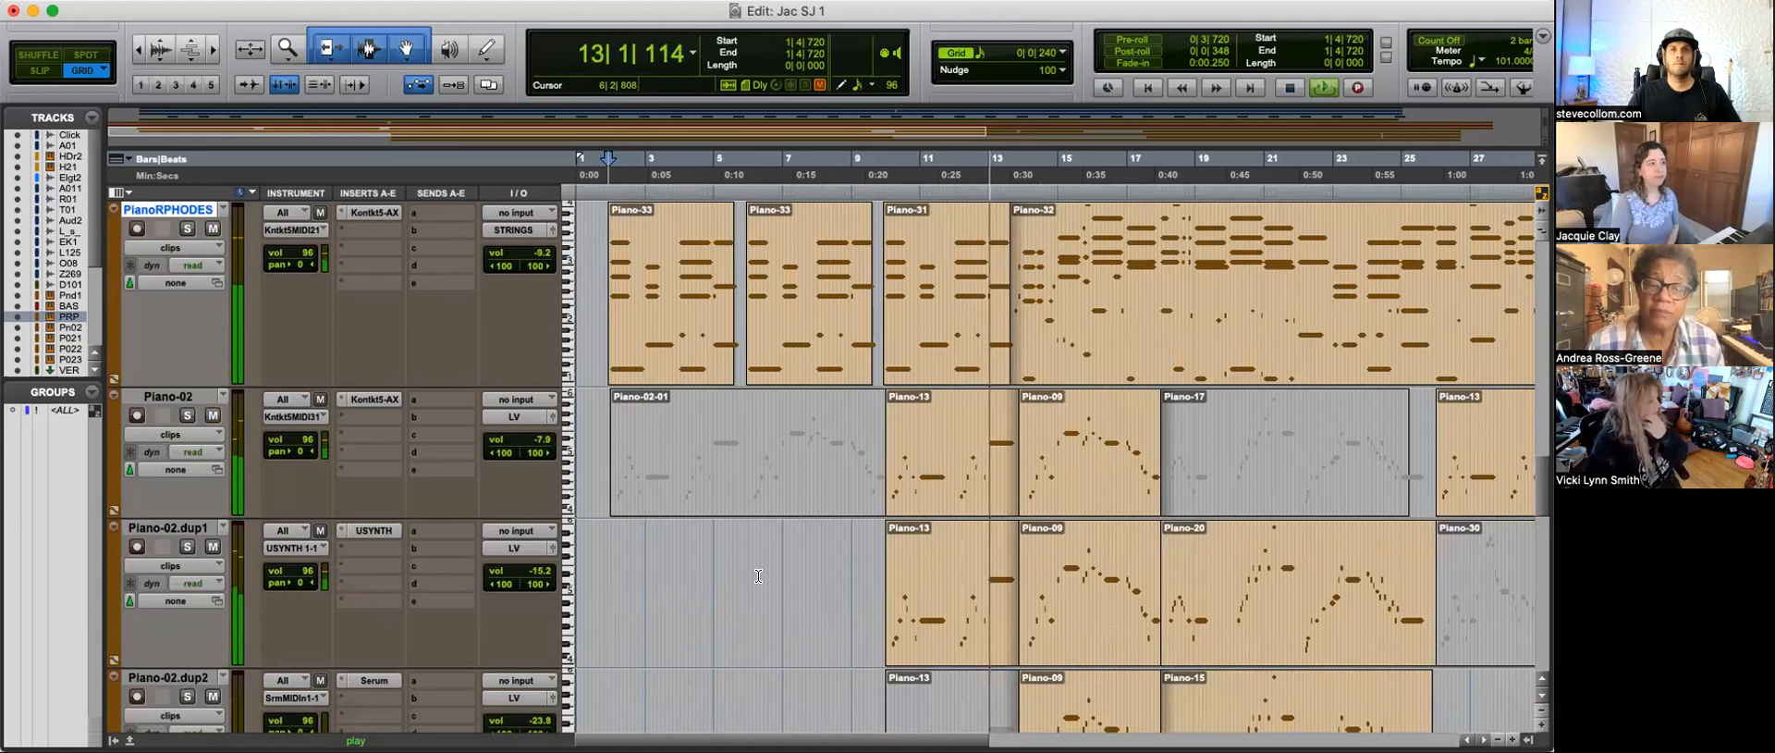
key("t")
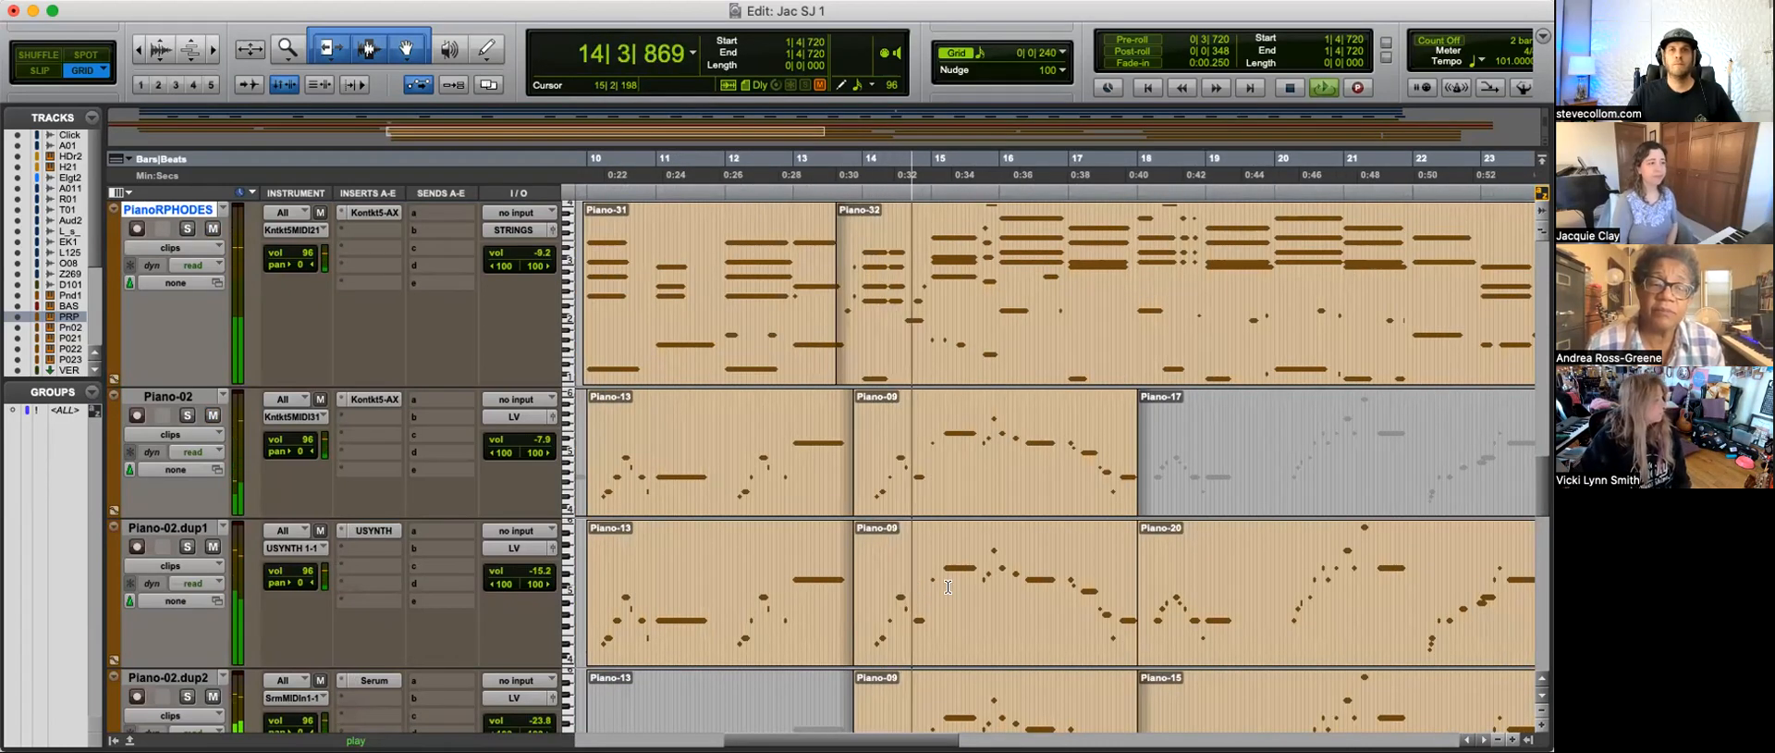
scroll(933, 587, "down", 3)
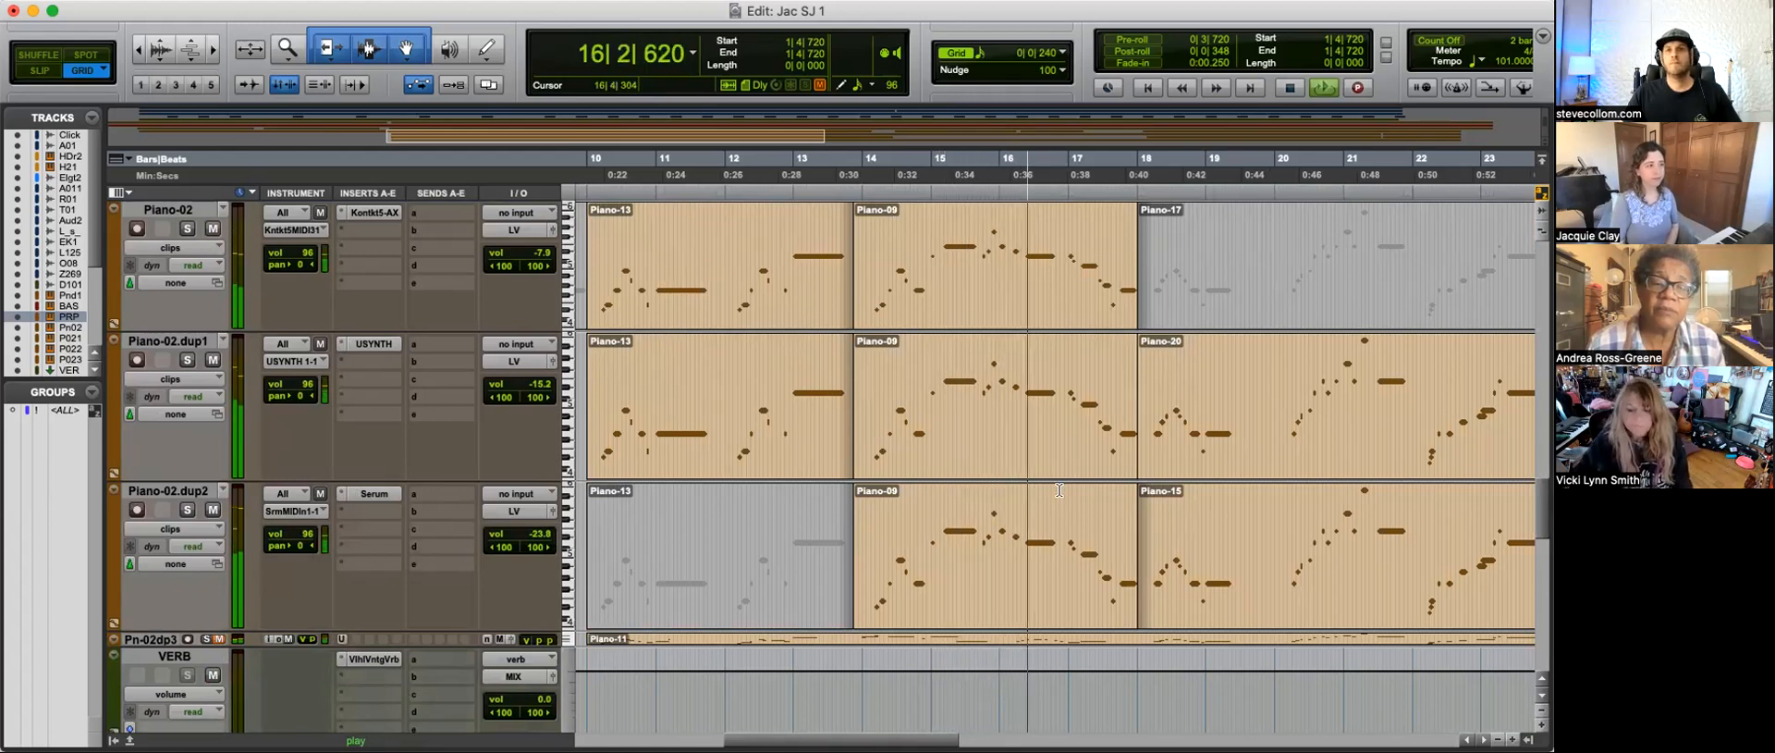
key("r")
scroll(1068, 485, "up", 3)
key("t")
key("t")
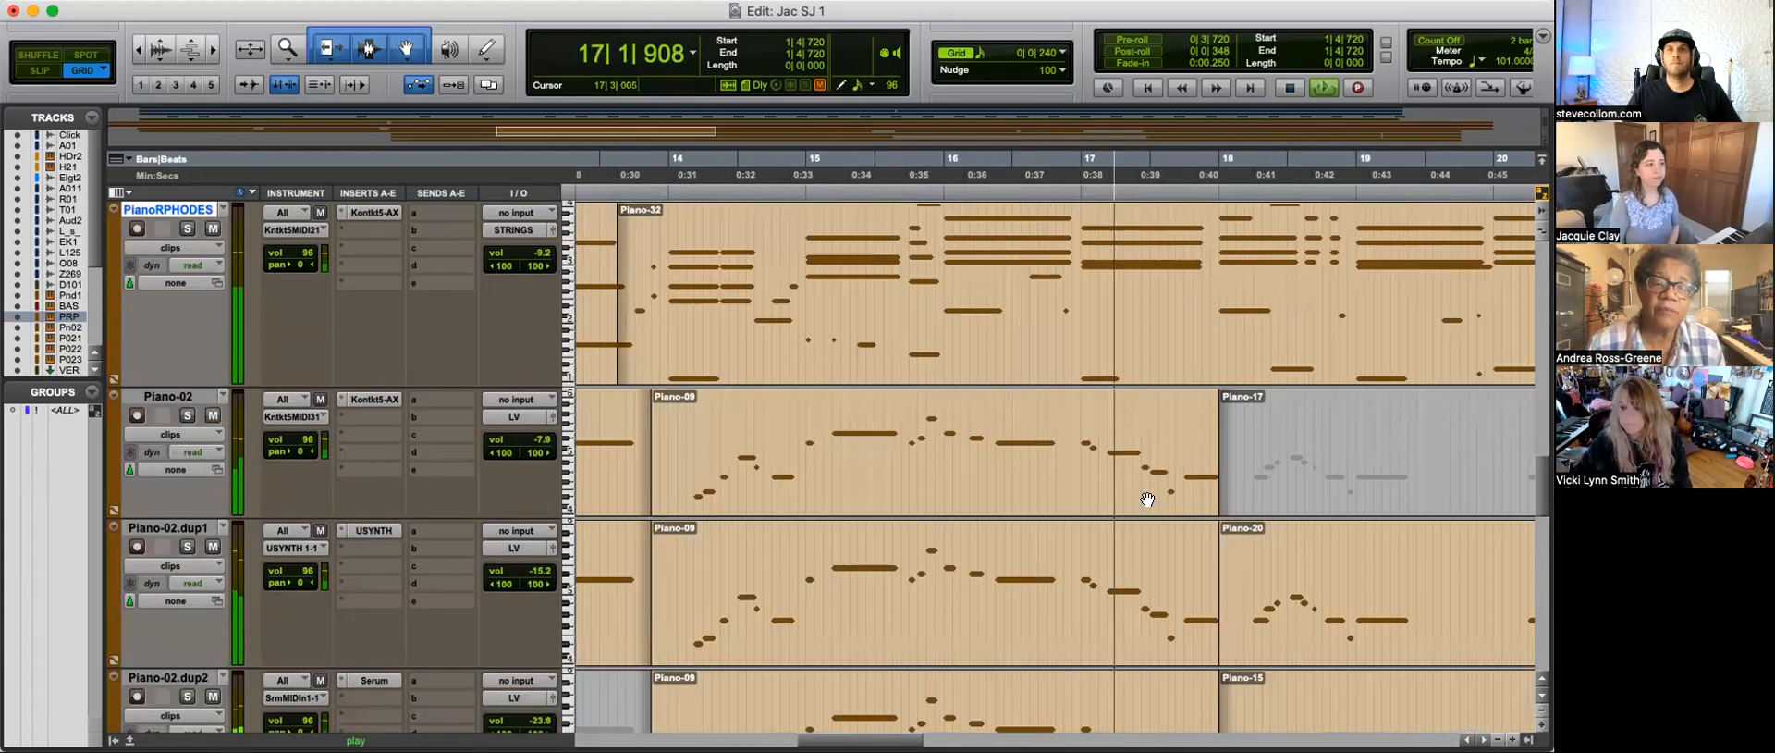
key("r")
key("r")
key("t")
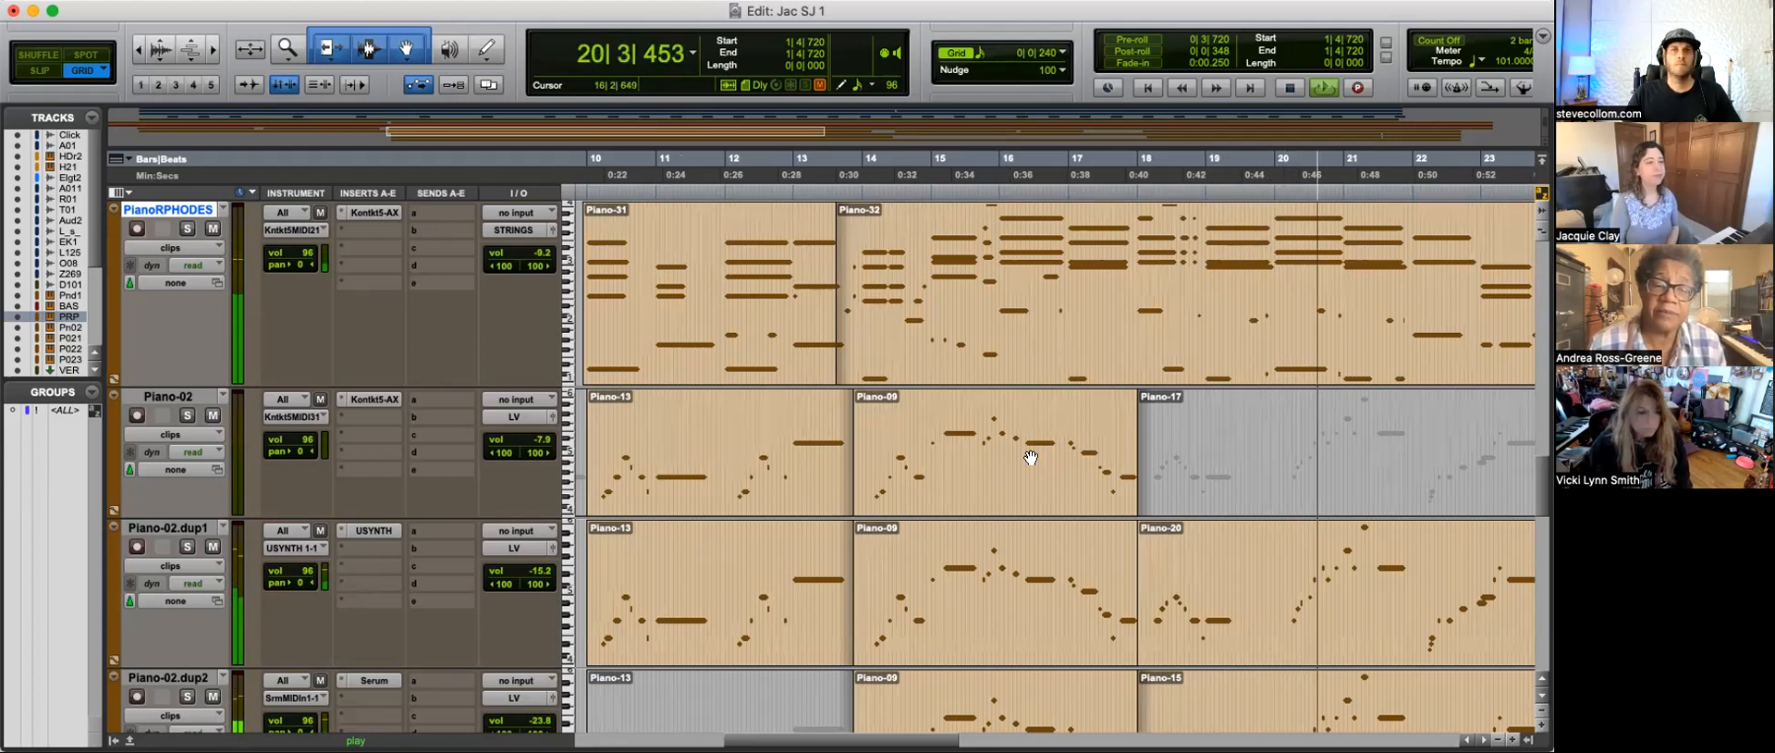
Step: Place the edit cursor at 19|2|480 in the muted Piano-17 clip on the Piano-02 track
left_click(1227, 426)
key("r")
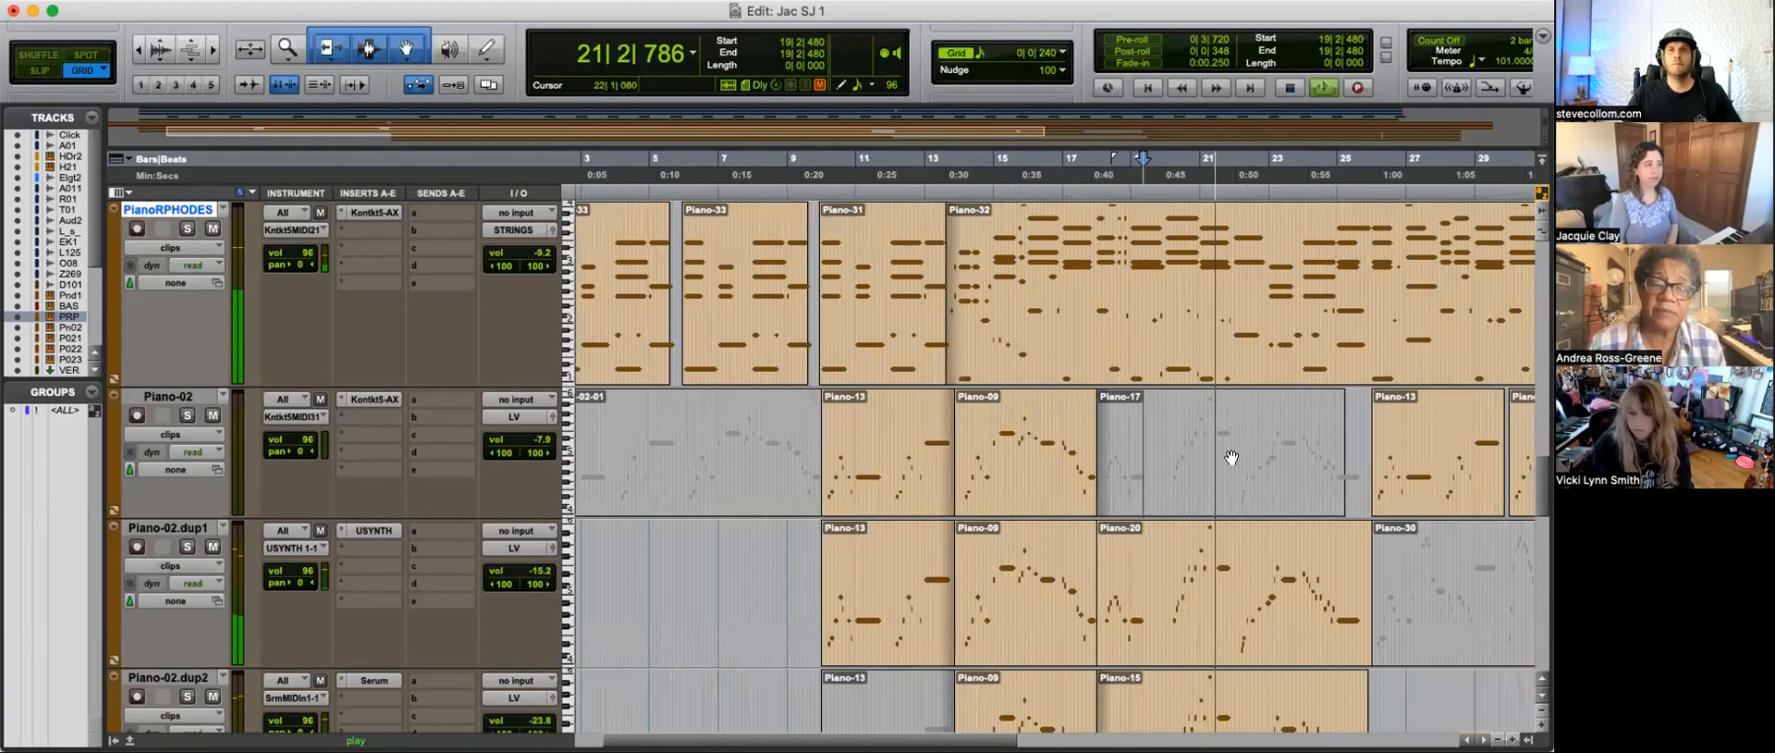
key("r")
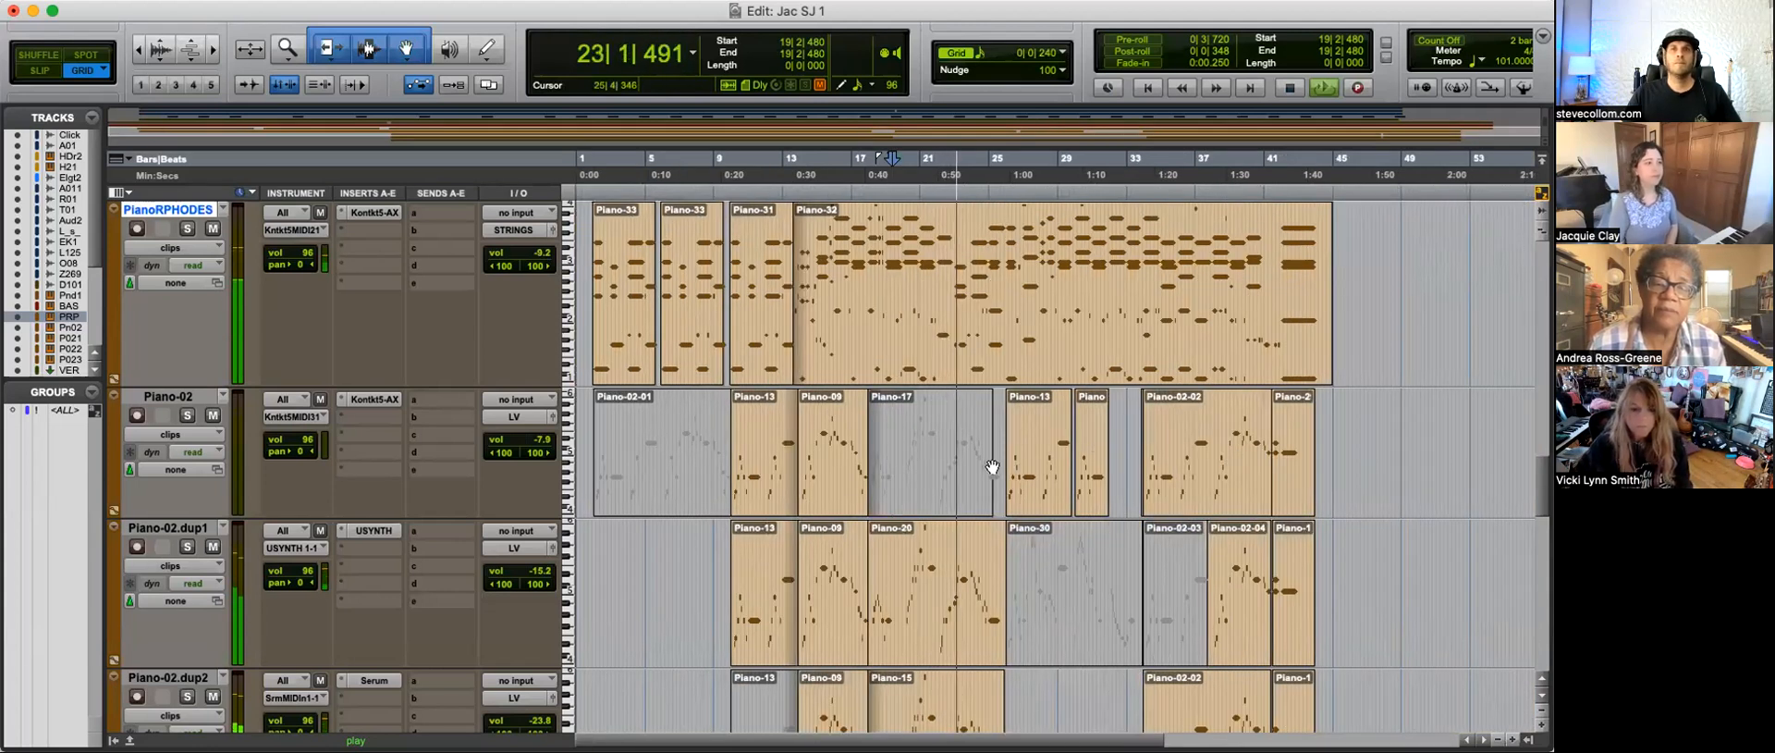
Step: Place the edit cursor at 43|4|240 on the Piano.dup1 track and switch its view from velocity to clips
scroll(1042, 479, "up", 5)
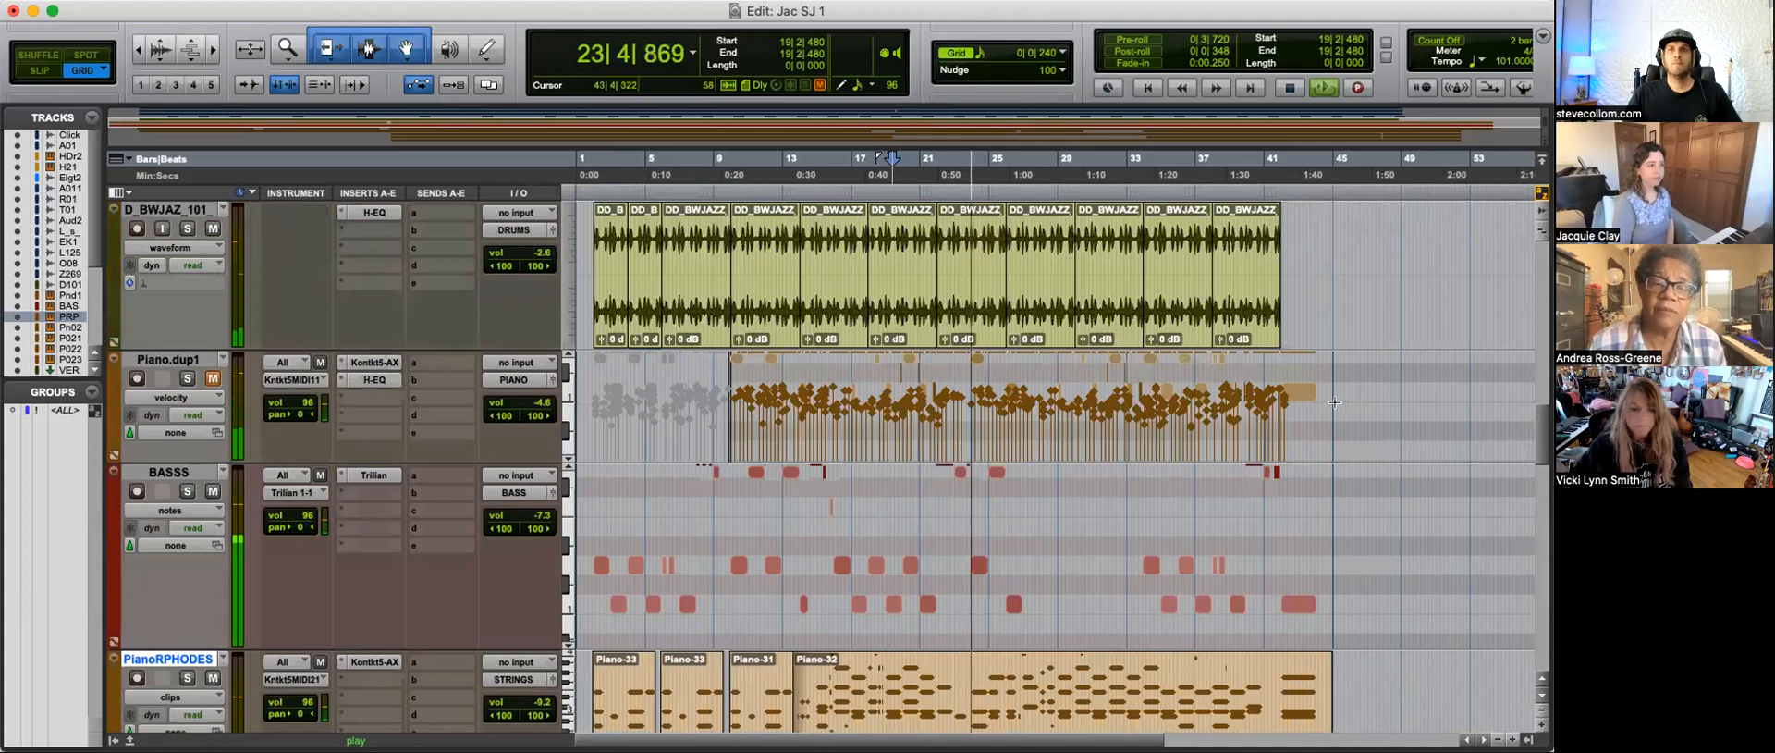
left_click(1309, 418)
key("minus")
key("minus")
key("minus")
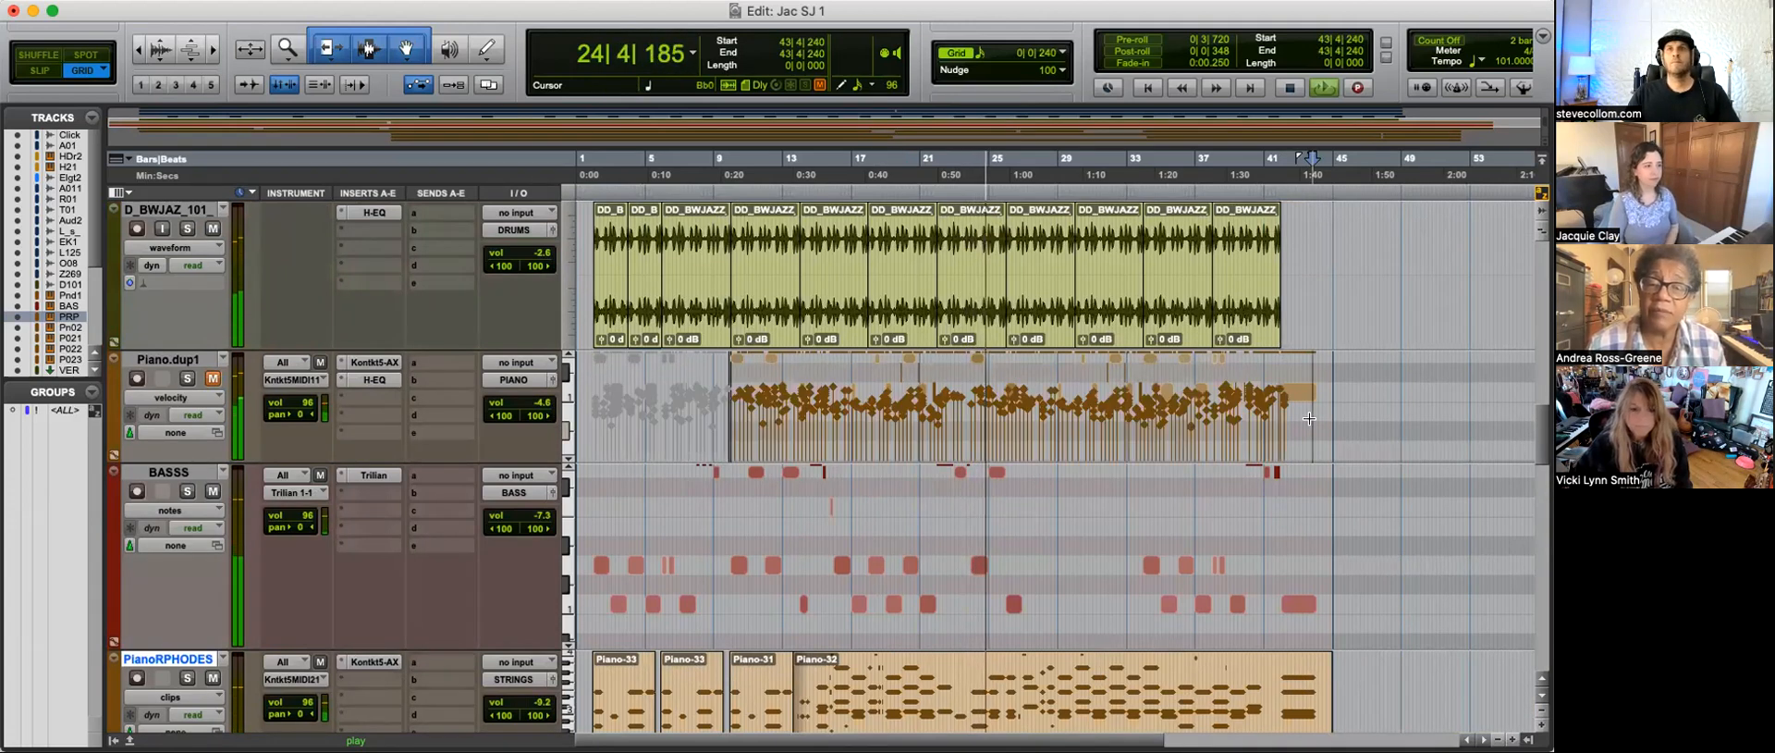
left_click(179, 398)
left_click(180, 383)
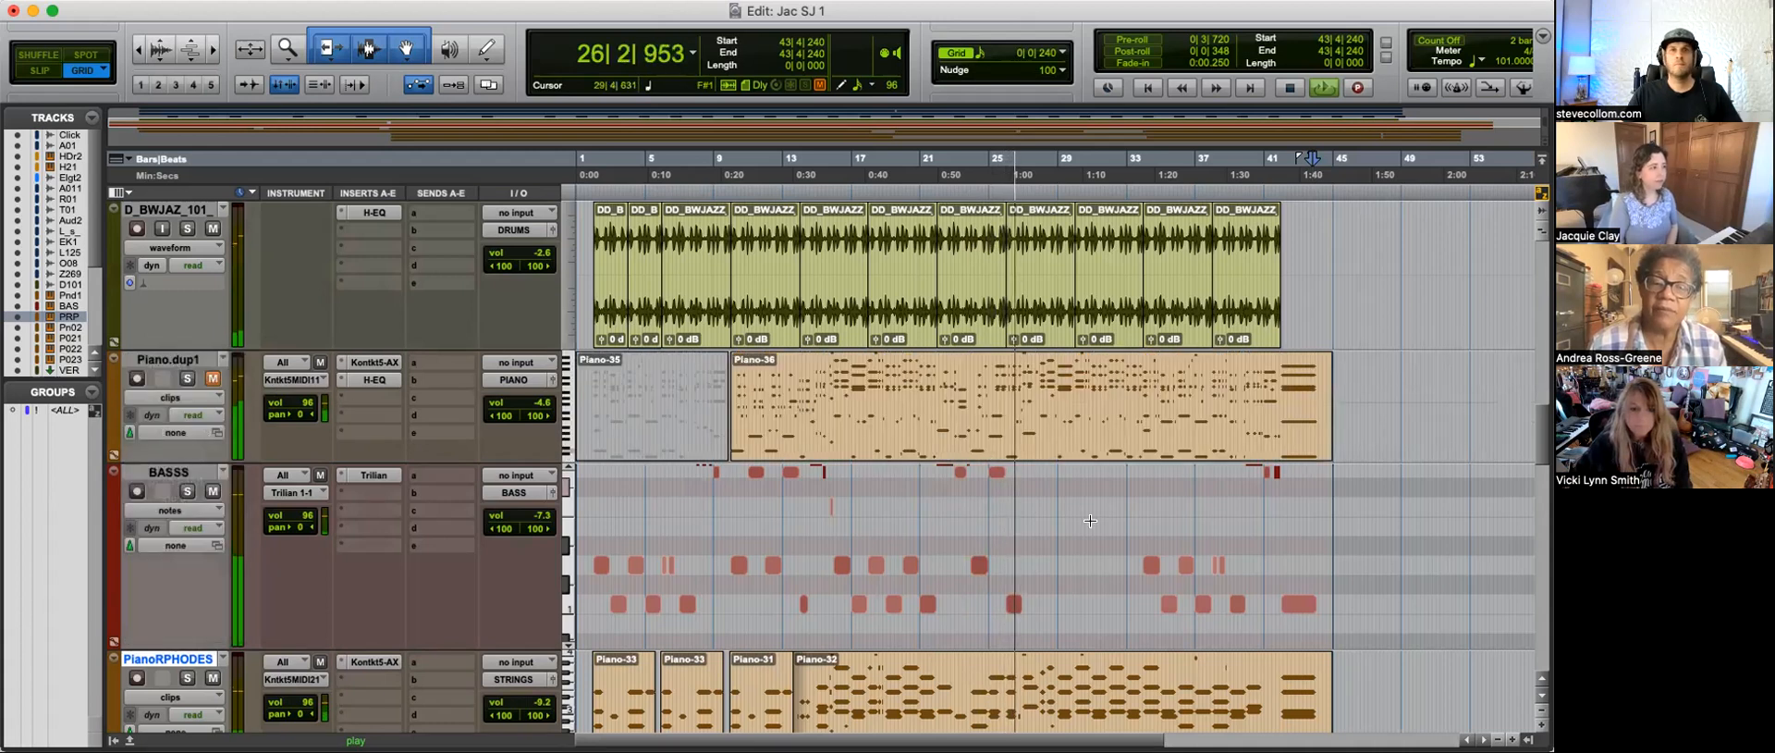
Step: Examine the clips on the PianoRPHODES and Piano-02 layer tracks through the second half of the song
scroll(1142, 547, "down", 3)
scroll(1142, 547, "down", 2)
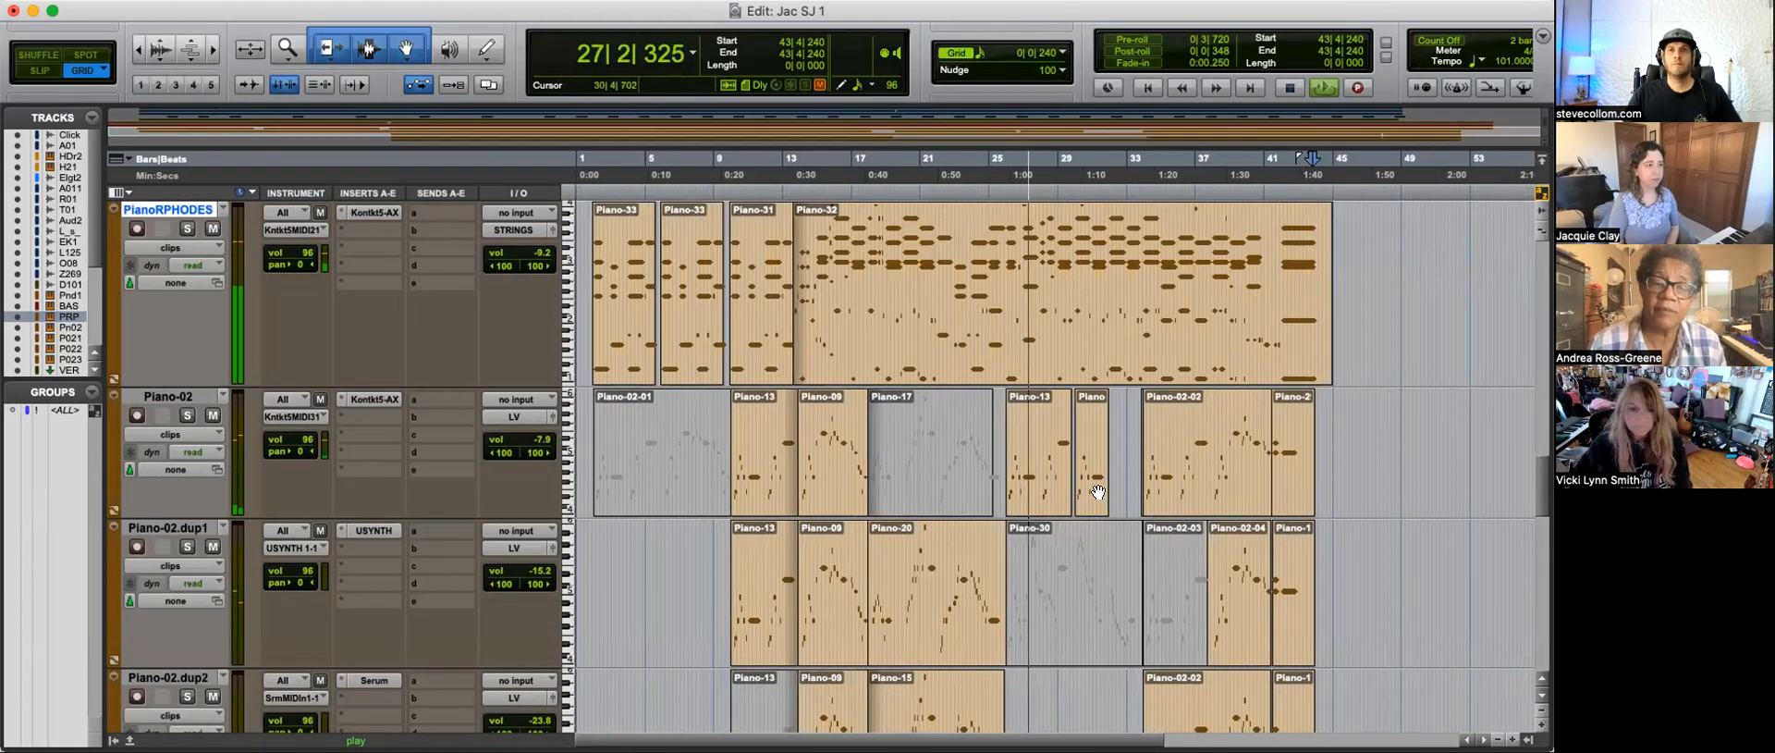
scroll(860, 459, "right", 5)
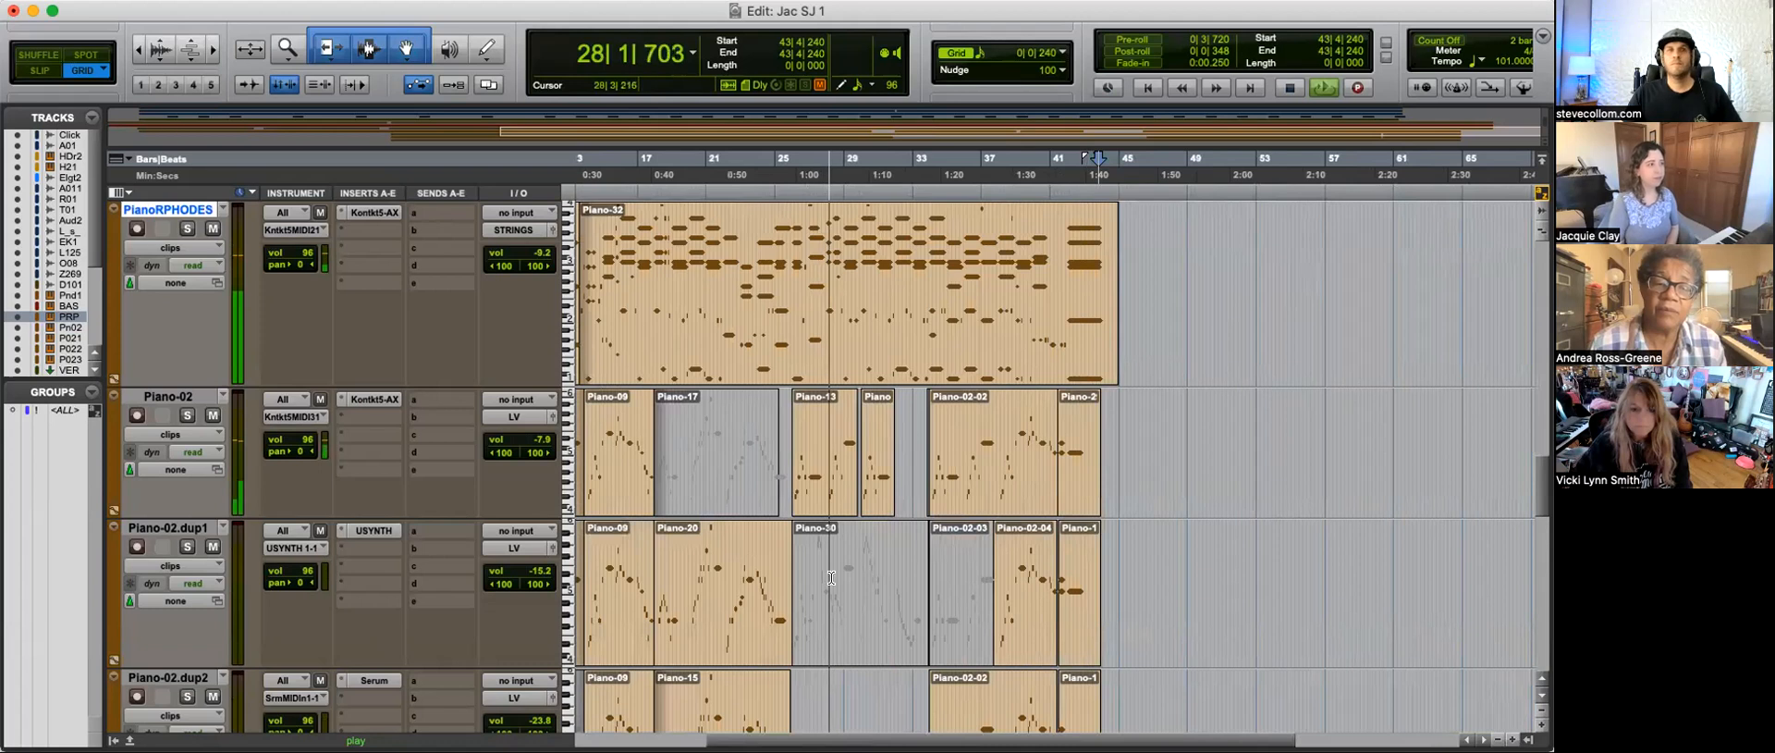
scroll(851, 633, "down", 3)
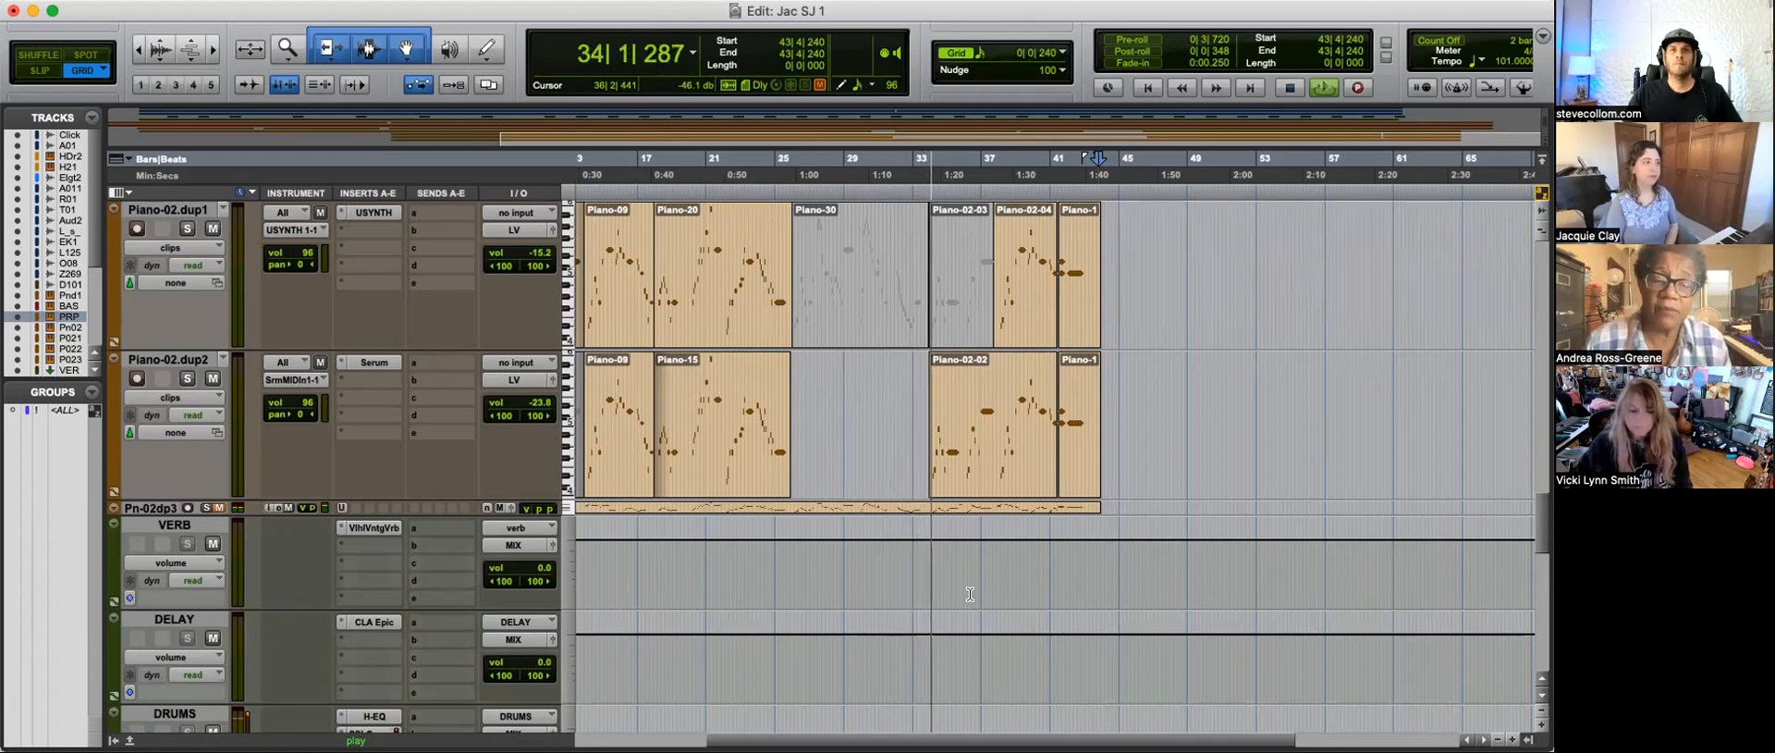
scroll(969, 594, "up", 6)
scroll(970, 593, "down", 8)
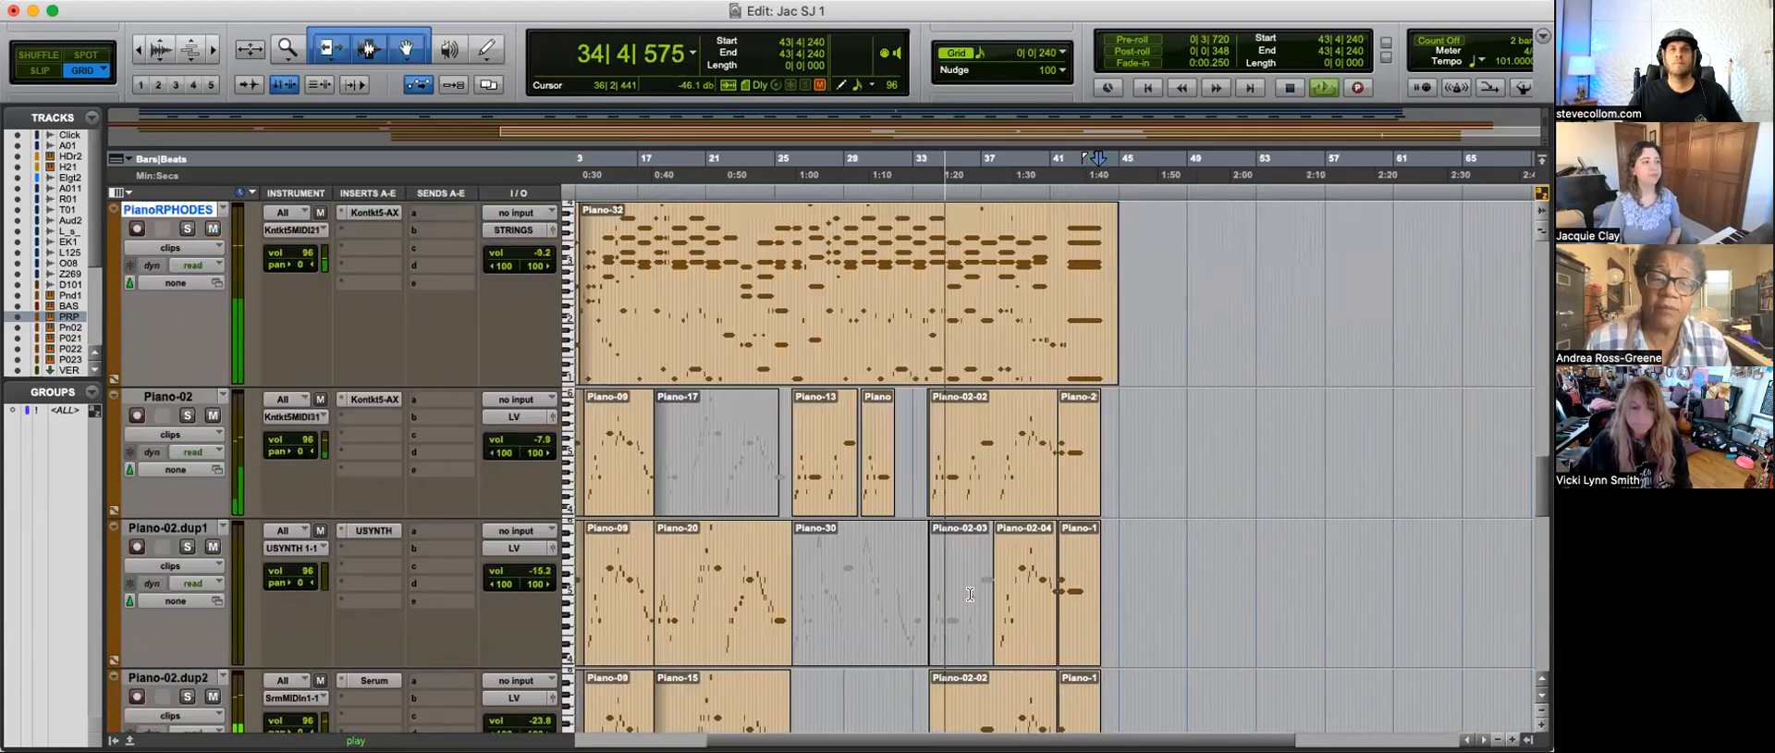
scroll(961, 587, "up", 2)
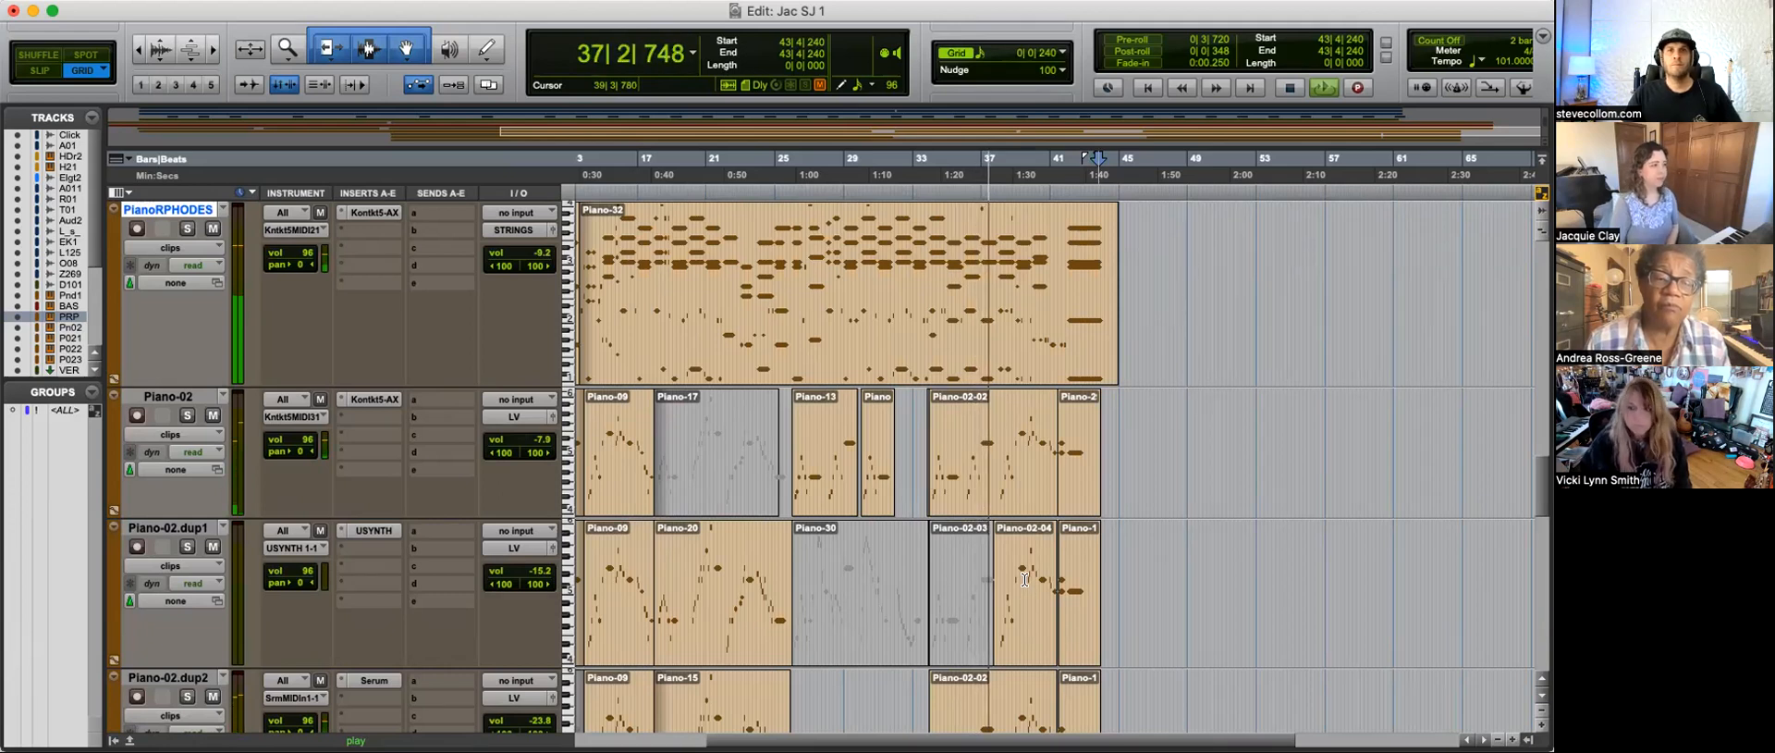
Step: Lower the DRUMS bus volume slightly to -8.6 dB while the song plays
scroll(1025, 578, "down", 10)
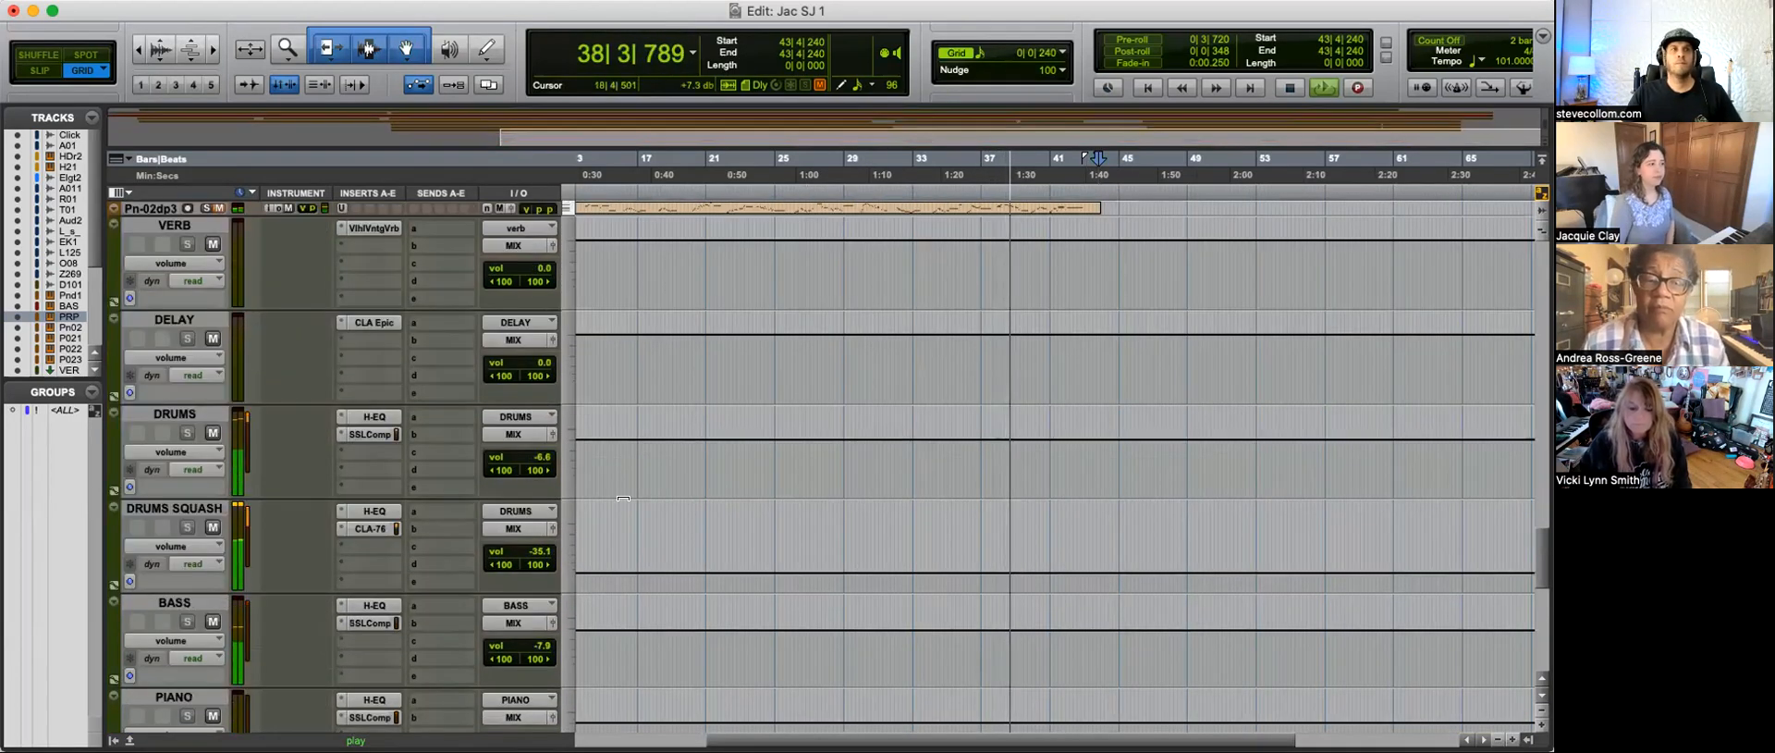
left_click(536, 457)
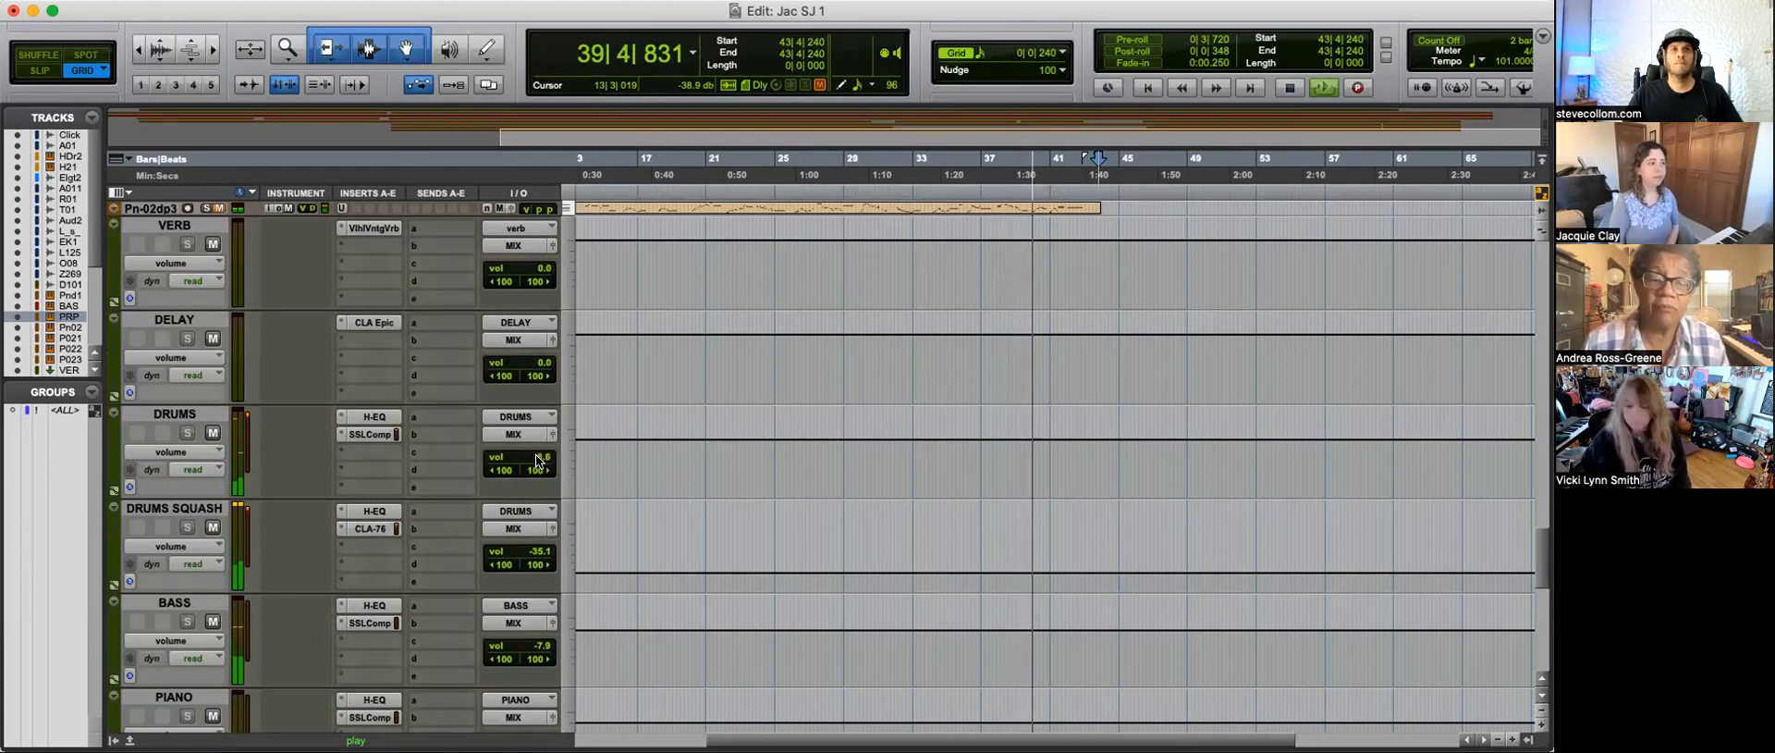
Step: Examine the bass and piano parts at the song's ending around bars 37 to 43, and stop playback
scroll(1103, 513, "up", 10)
scroll(1103, 513, "up", 4)
key("t")
key("t")
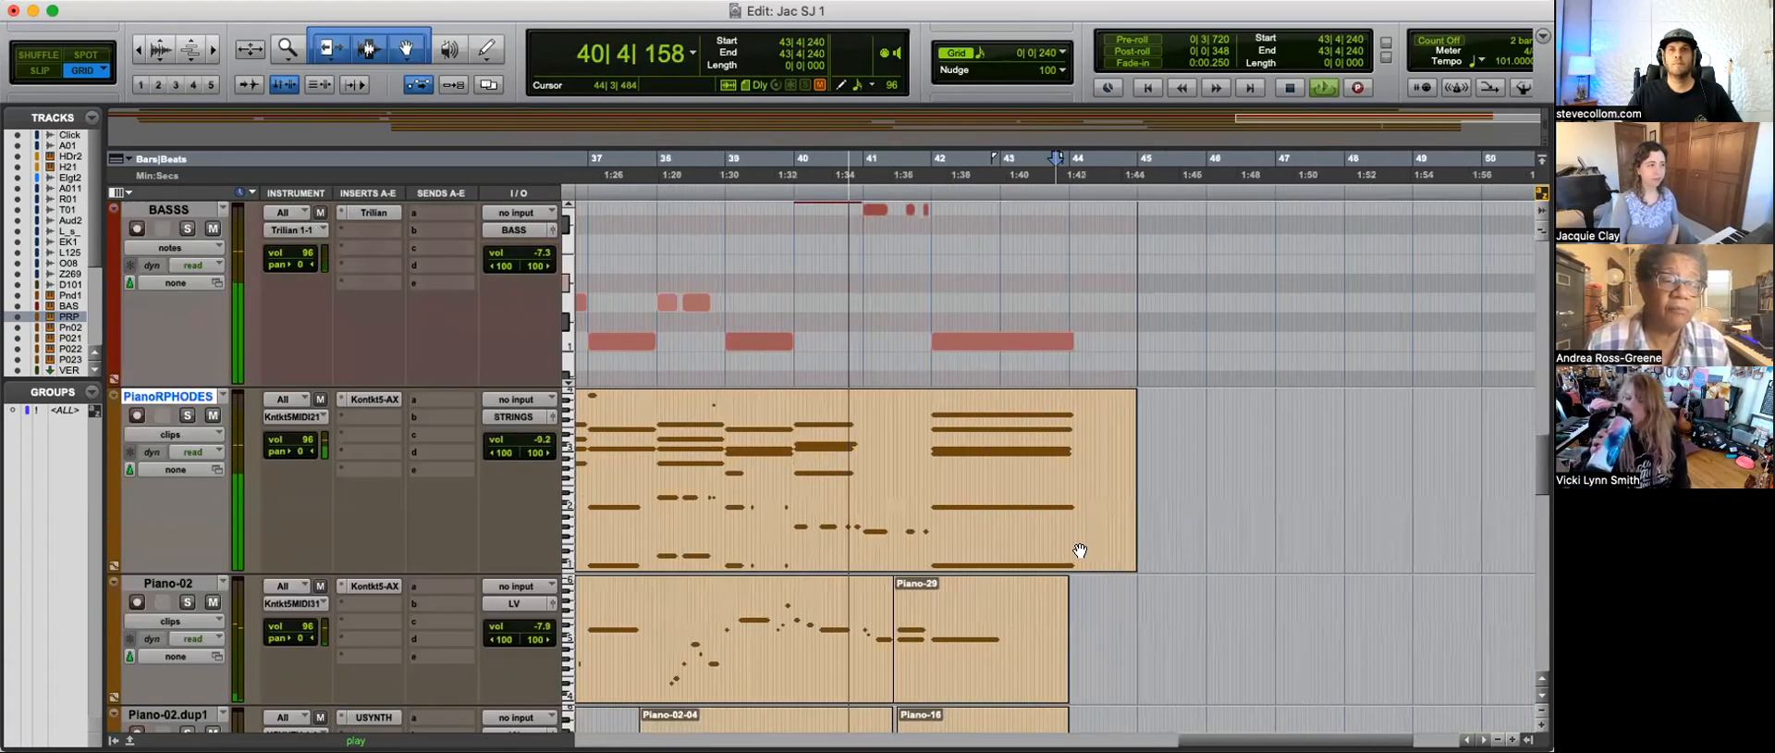
key("r")
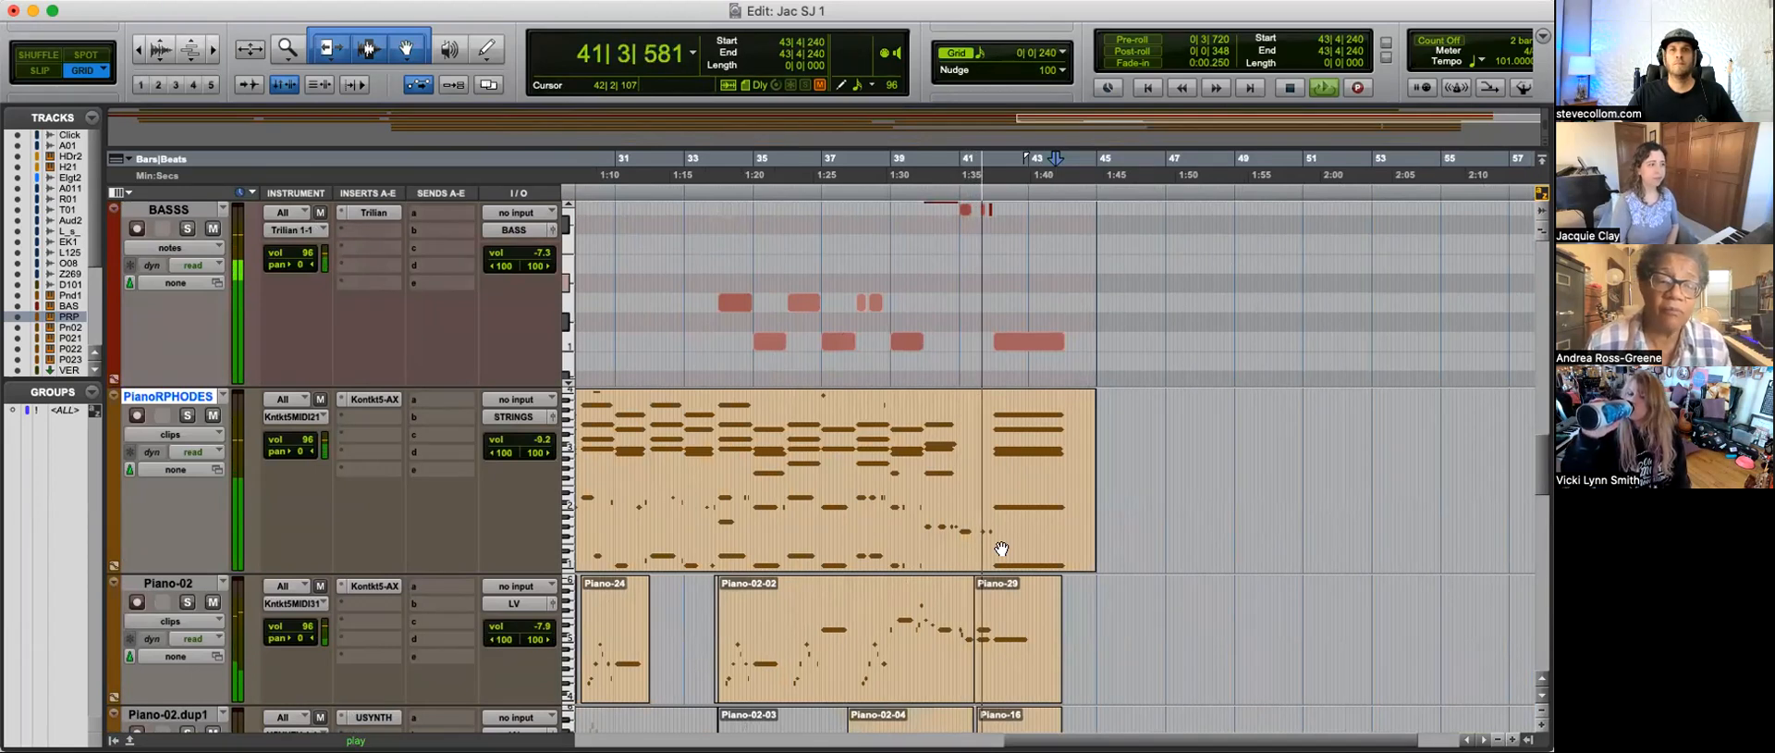
key("r")
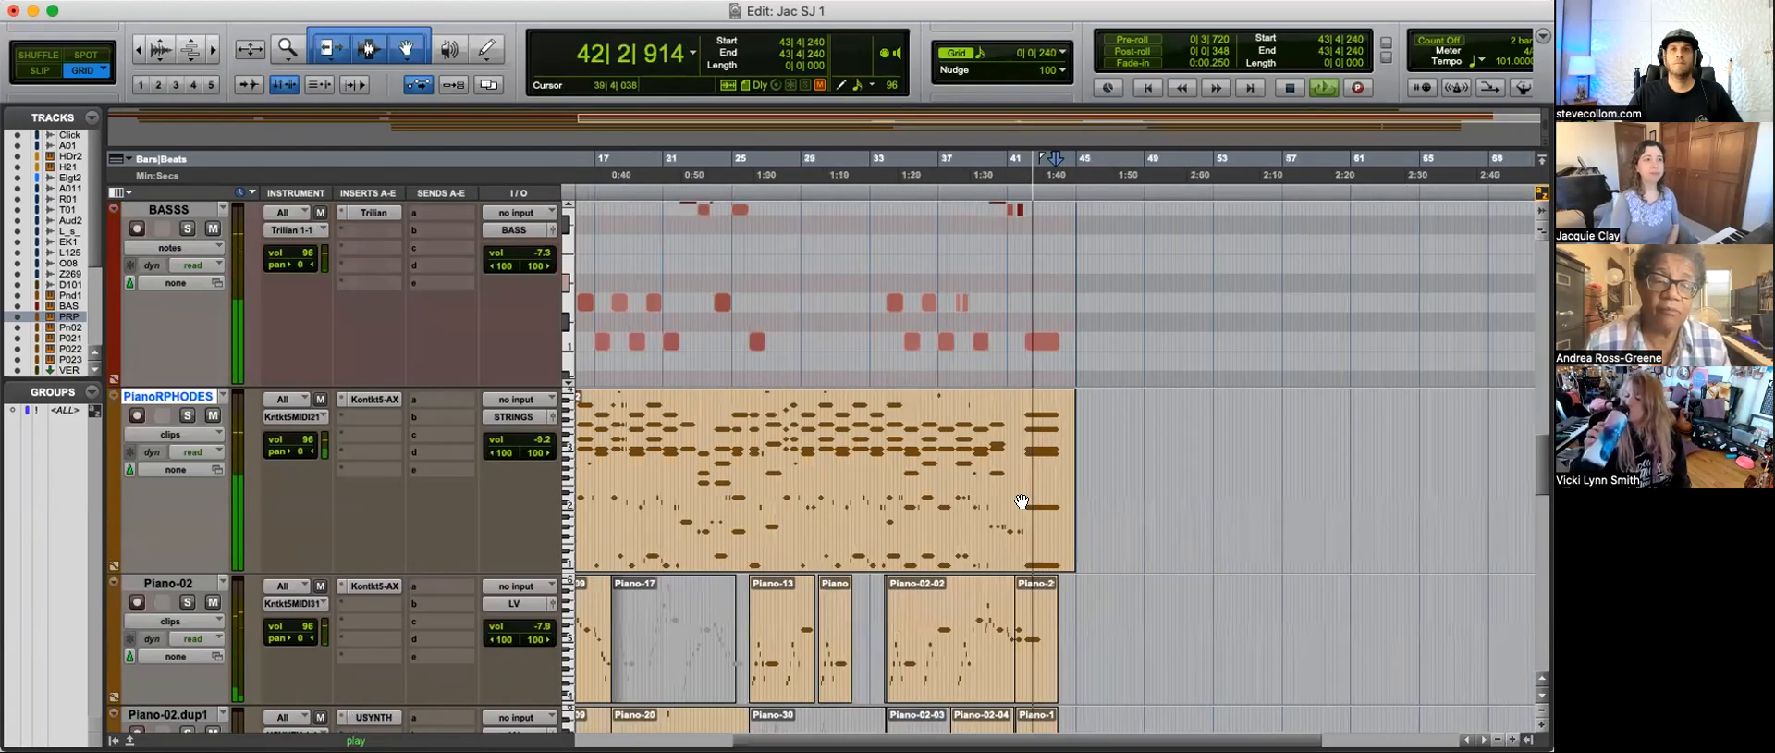
key("r")
key("space")
Step: Examine the bus tracks and the volume automation on the Master 1 track
scroll(786, 475, "down", 7)
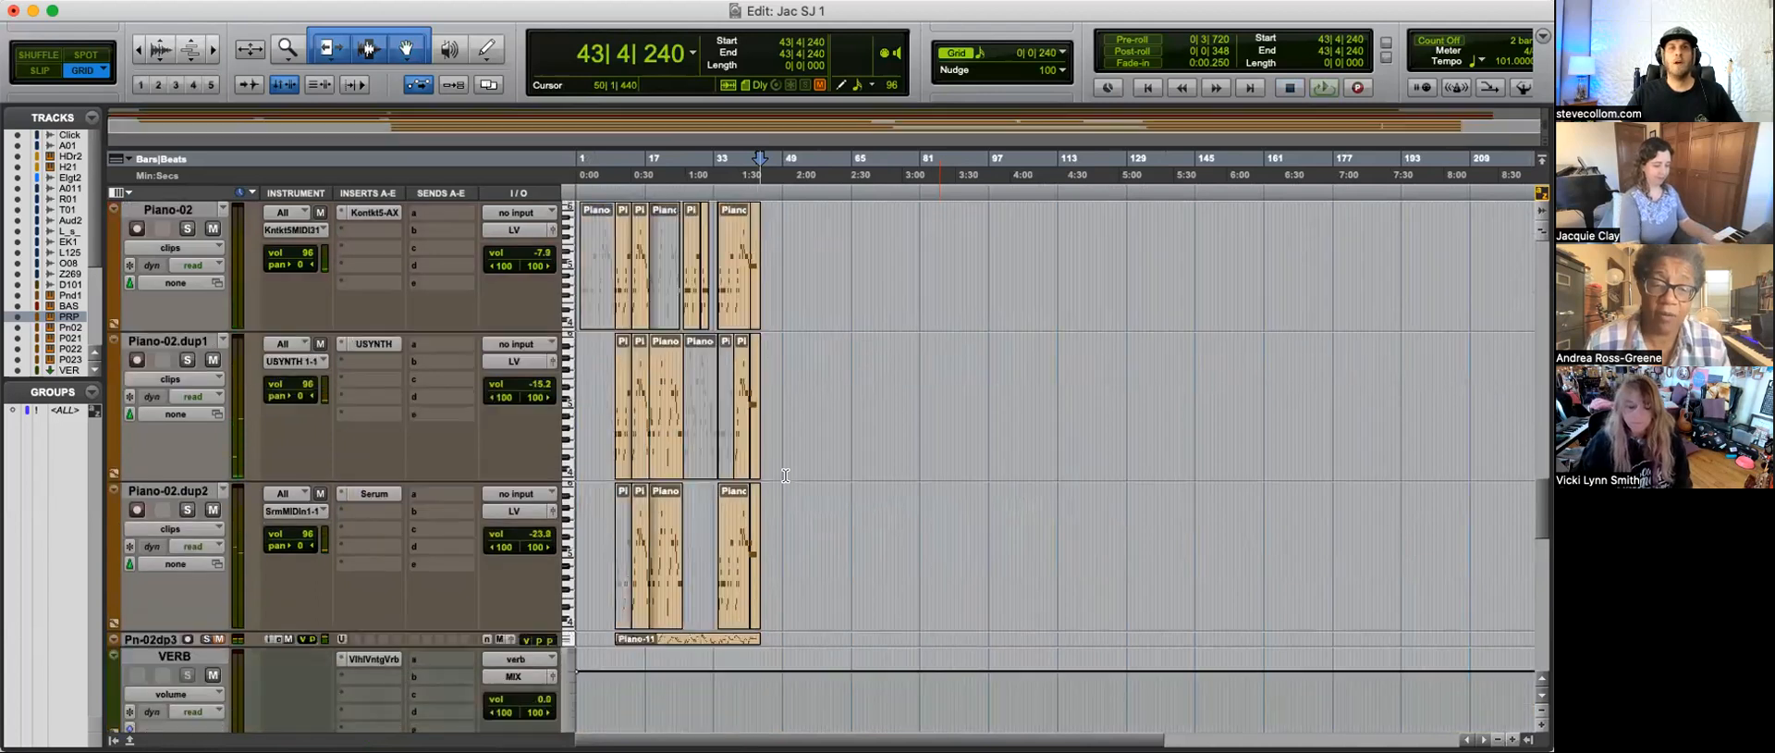
key("t")
key("t")
scroll(726, 488, "down", 2)
key("r")
scroll(725, 488, "down", 10)
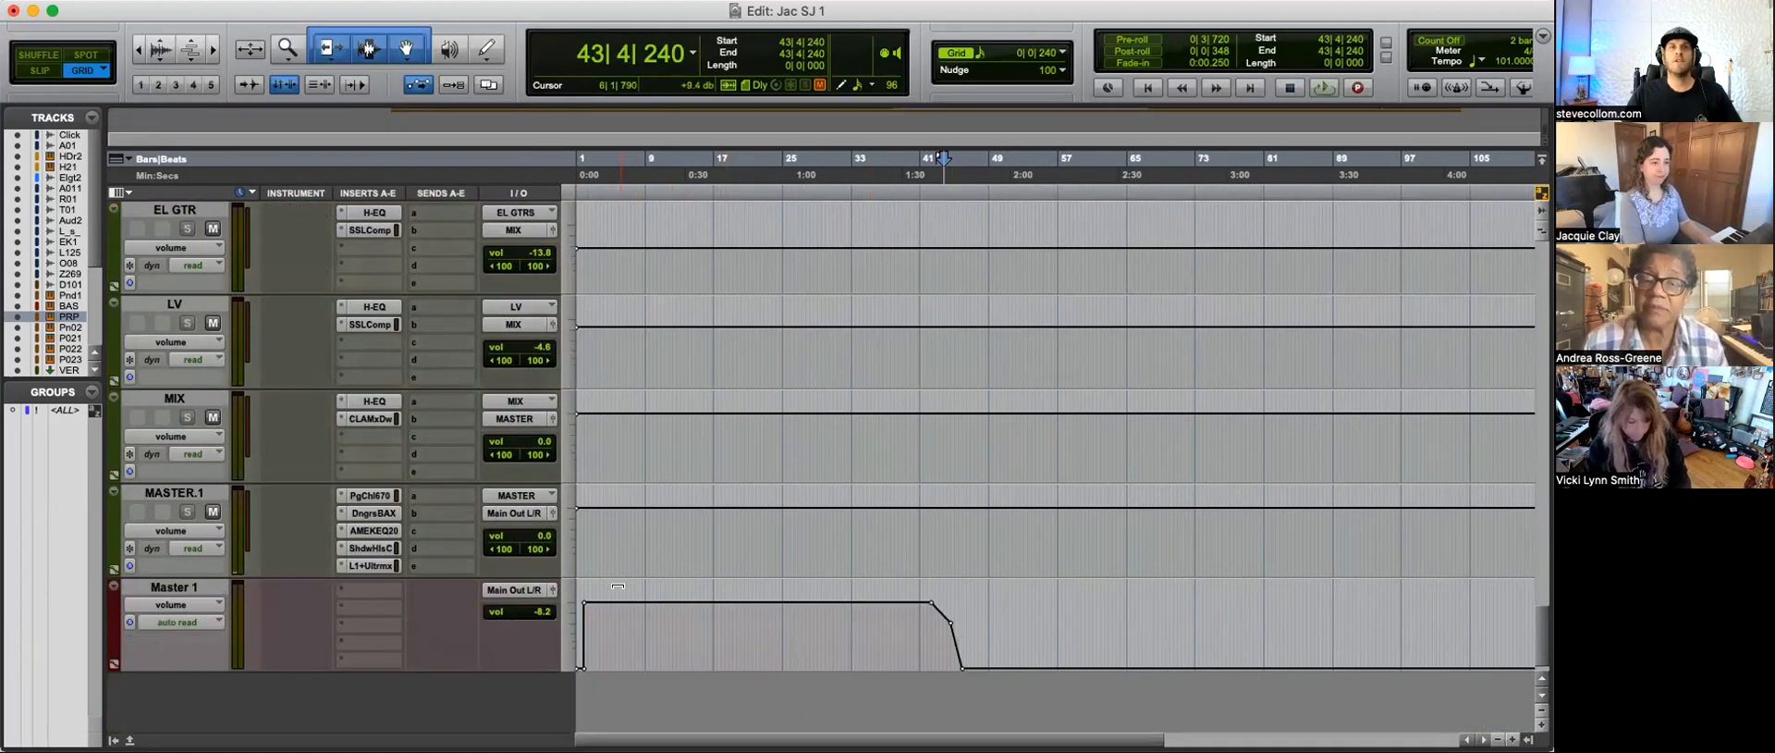
scroll(613, 611, "down", 2)
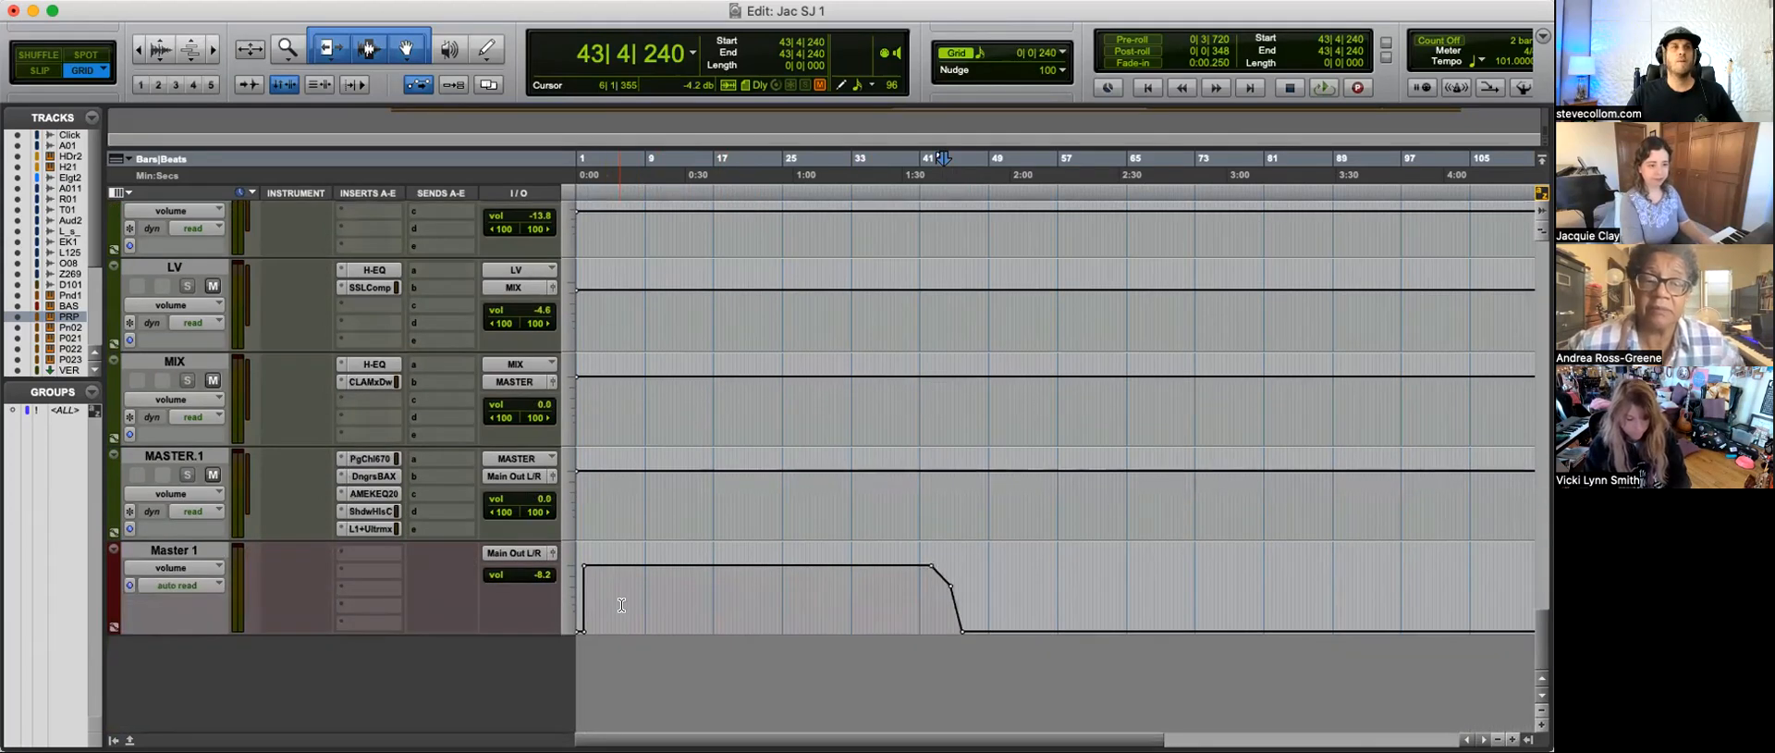
Step: Review the session's drum, piano, bass and mix bus tracks across the whole arrangement
scroll(621, 604, "up", 20)
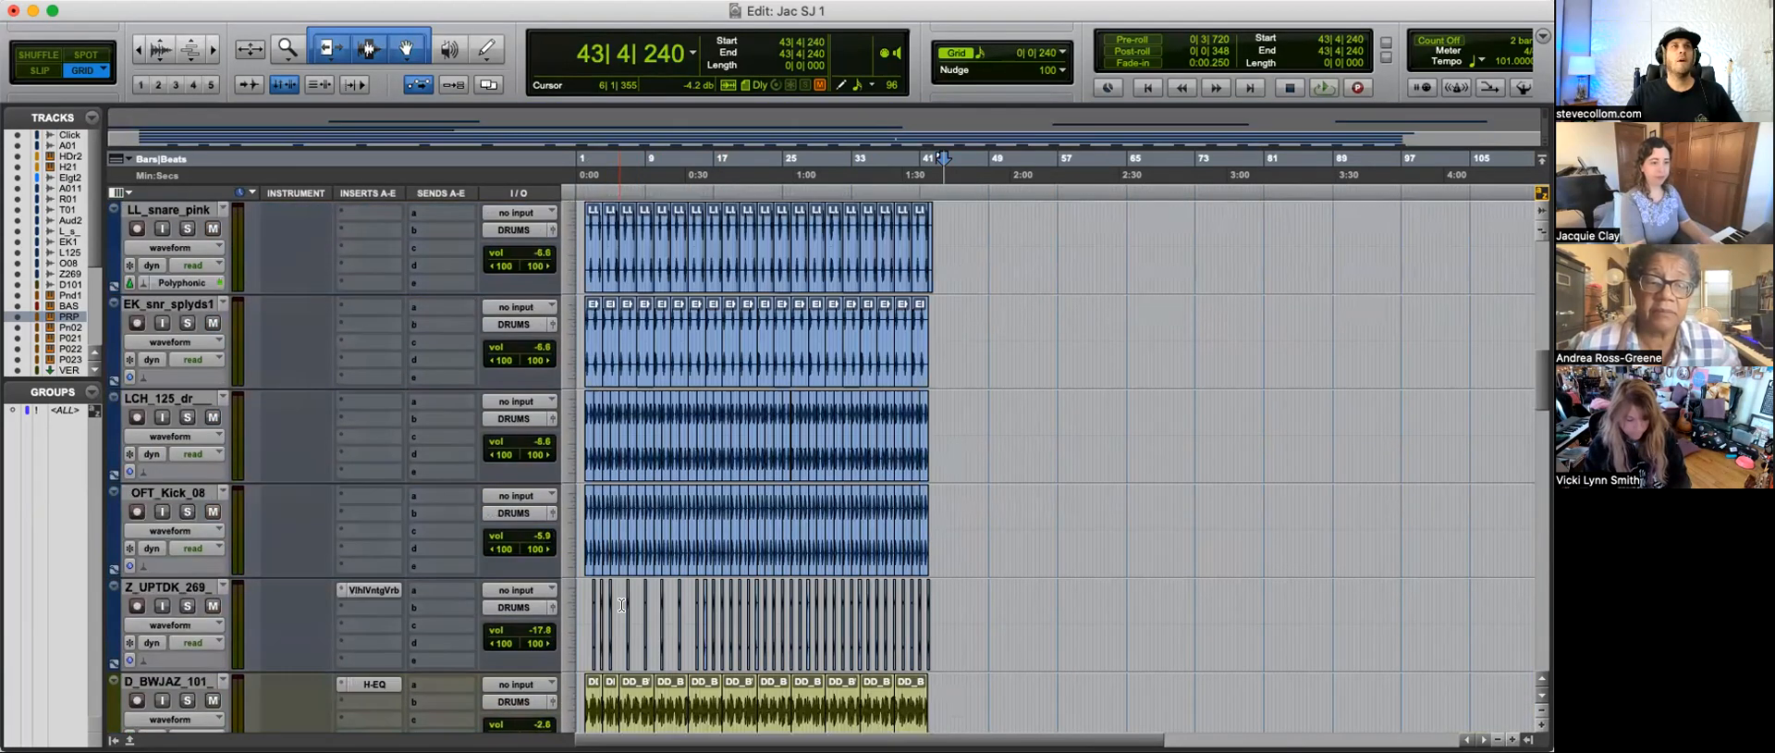
scroll(621, 605, "down", 20)
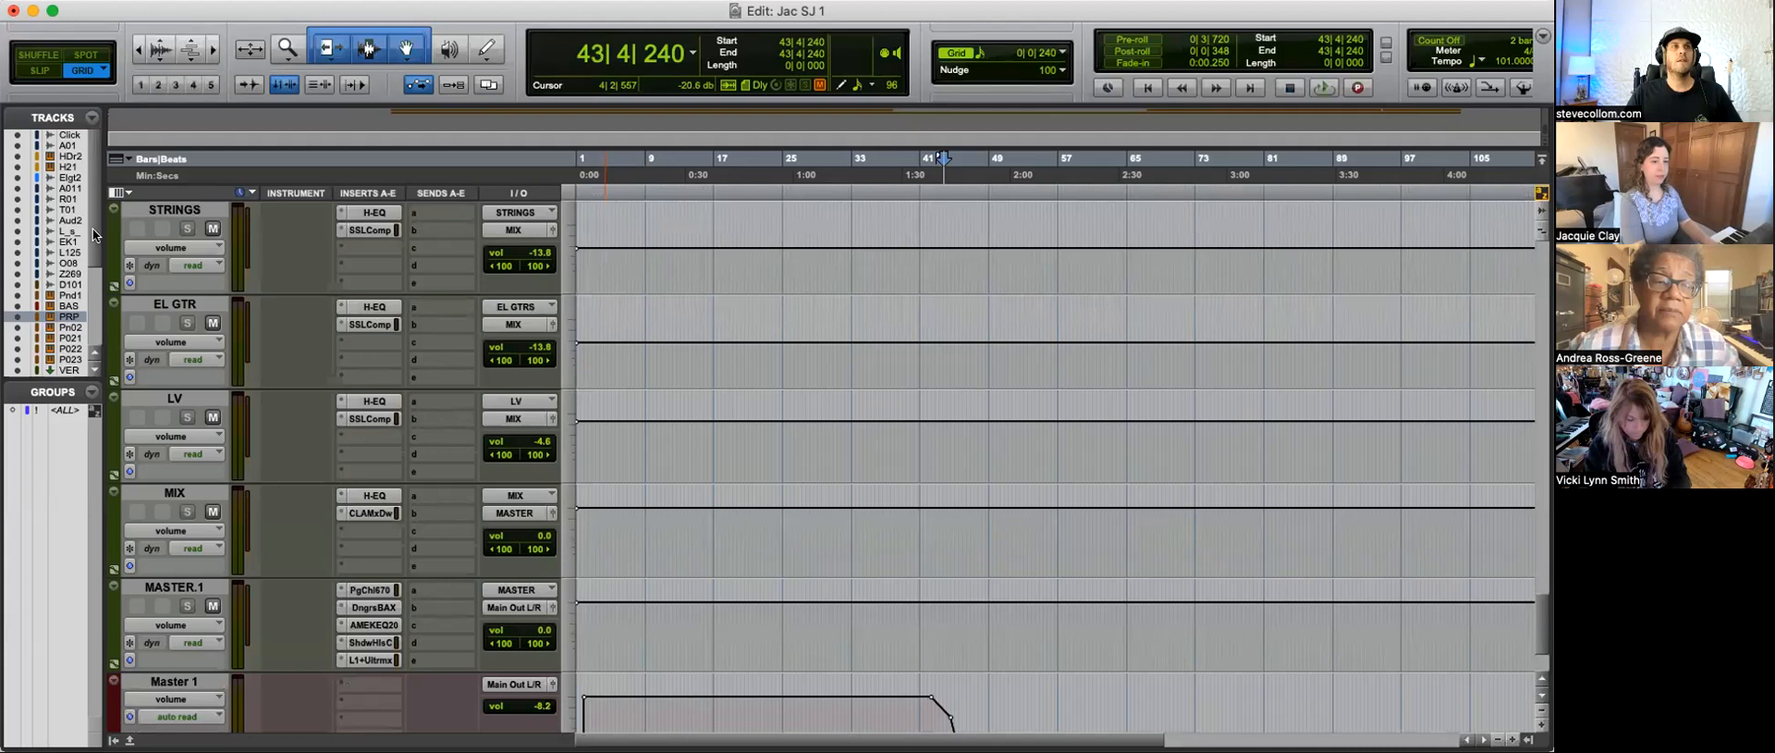
scroll(92, 227, "down", 5)
scroll(89, 281, "up", 5)
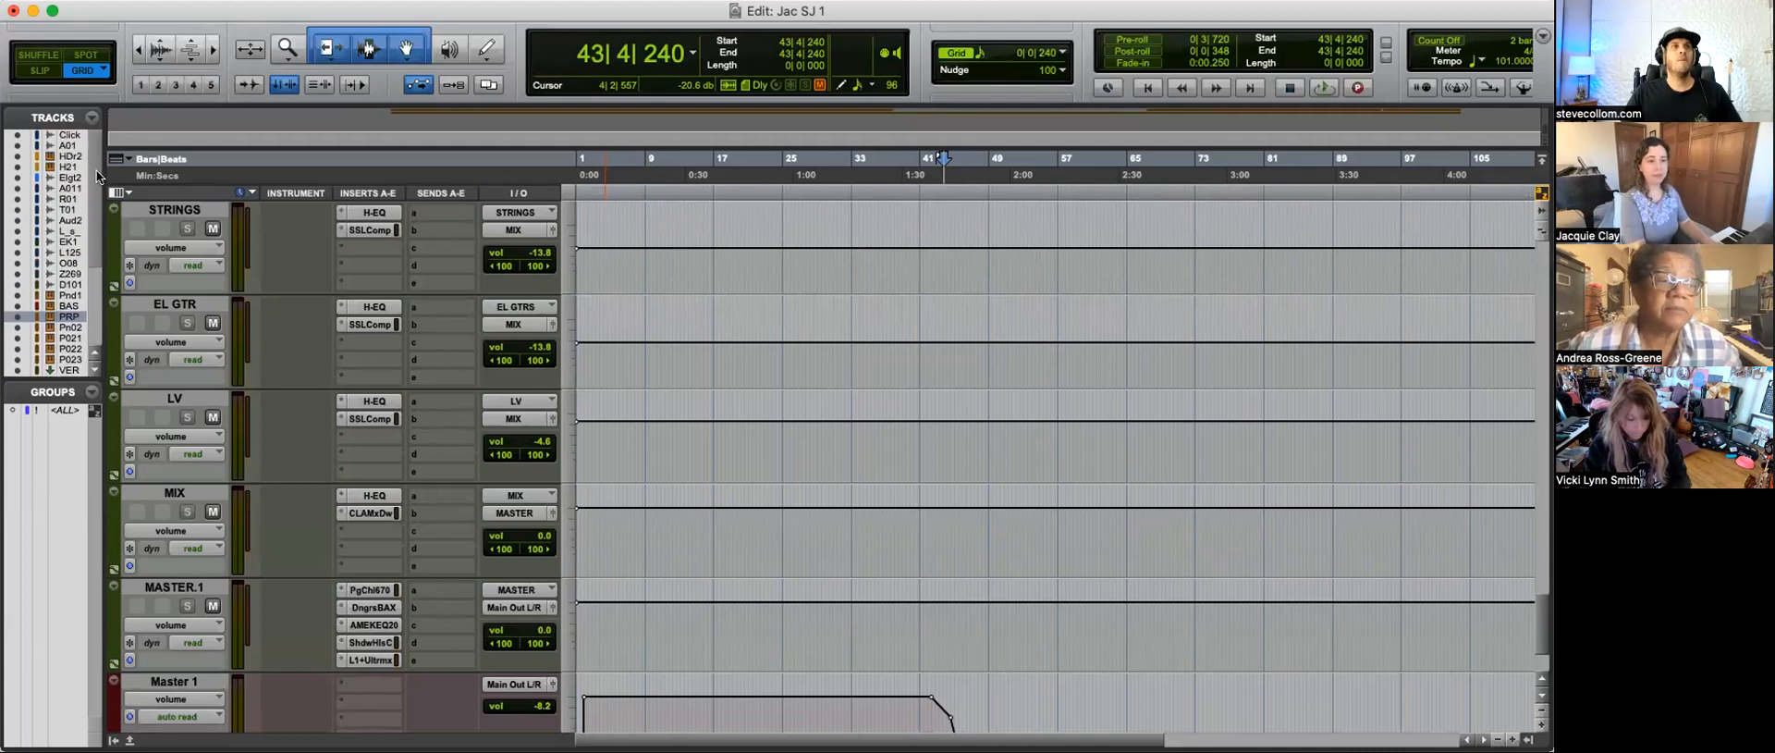
scroll(650, 452, "up", 10)
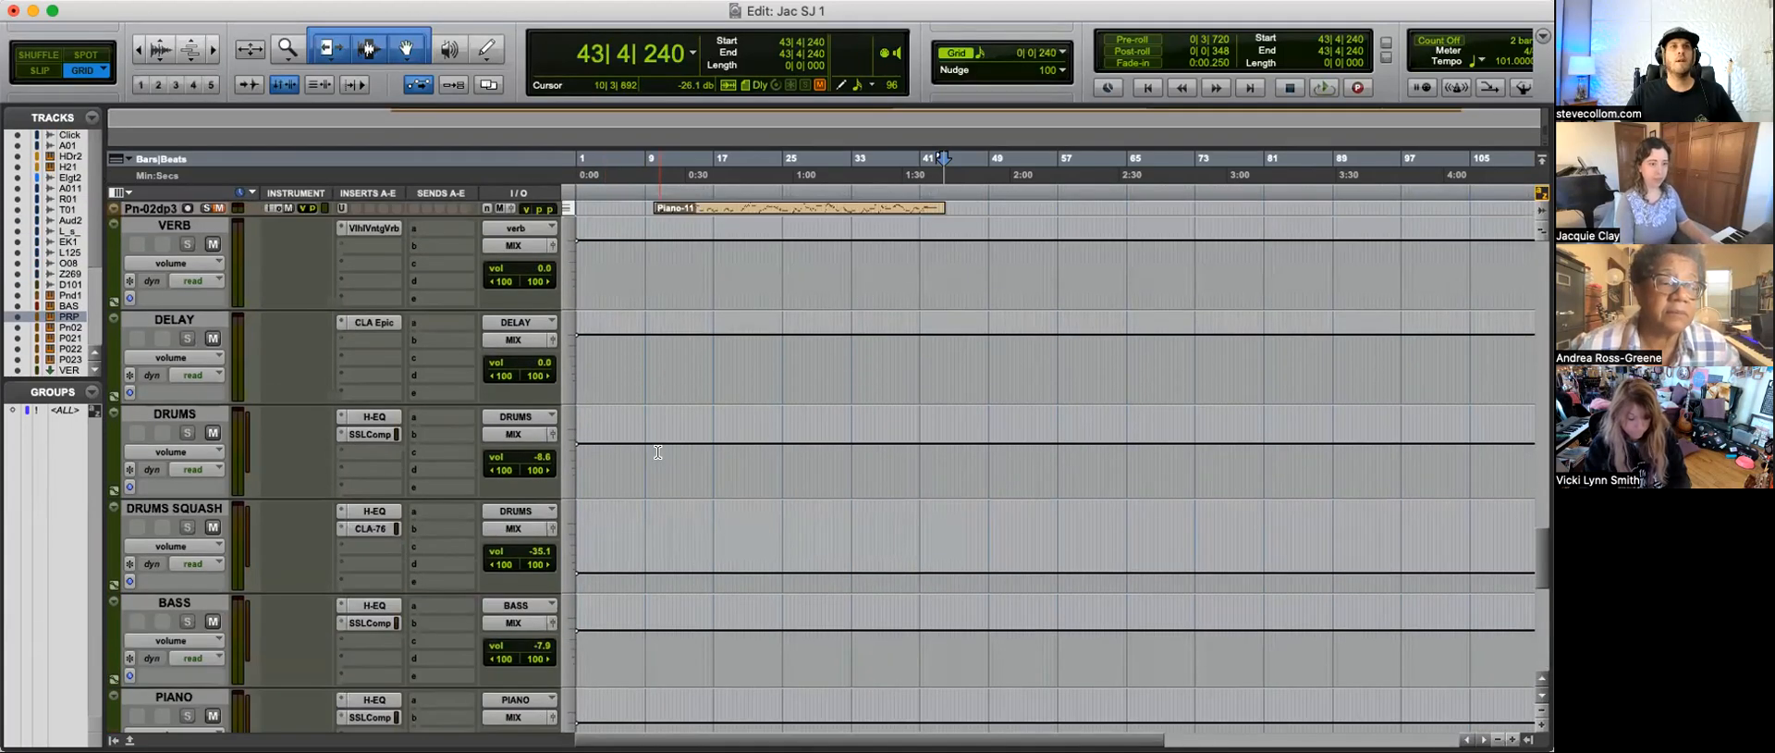
scroll(657, 451, "up", 15)
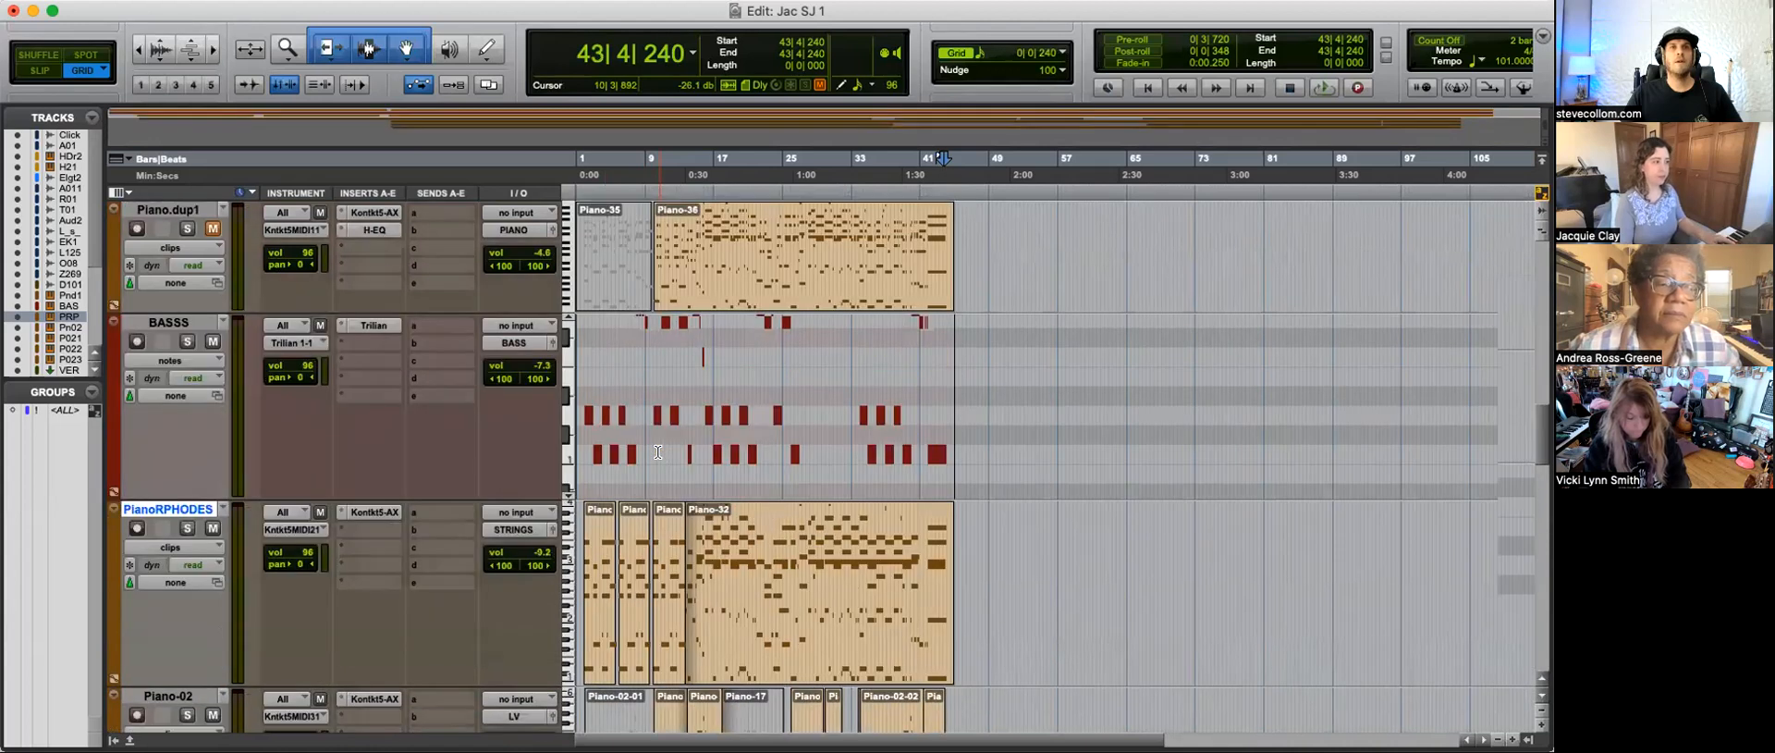
Step: Select the El gtr 2 track near the start of the session's track list
scroll(657, 451, "up", 10)
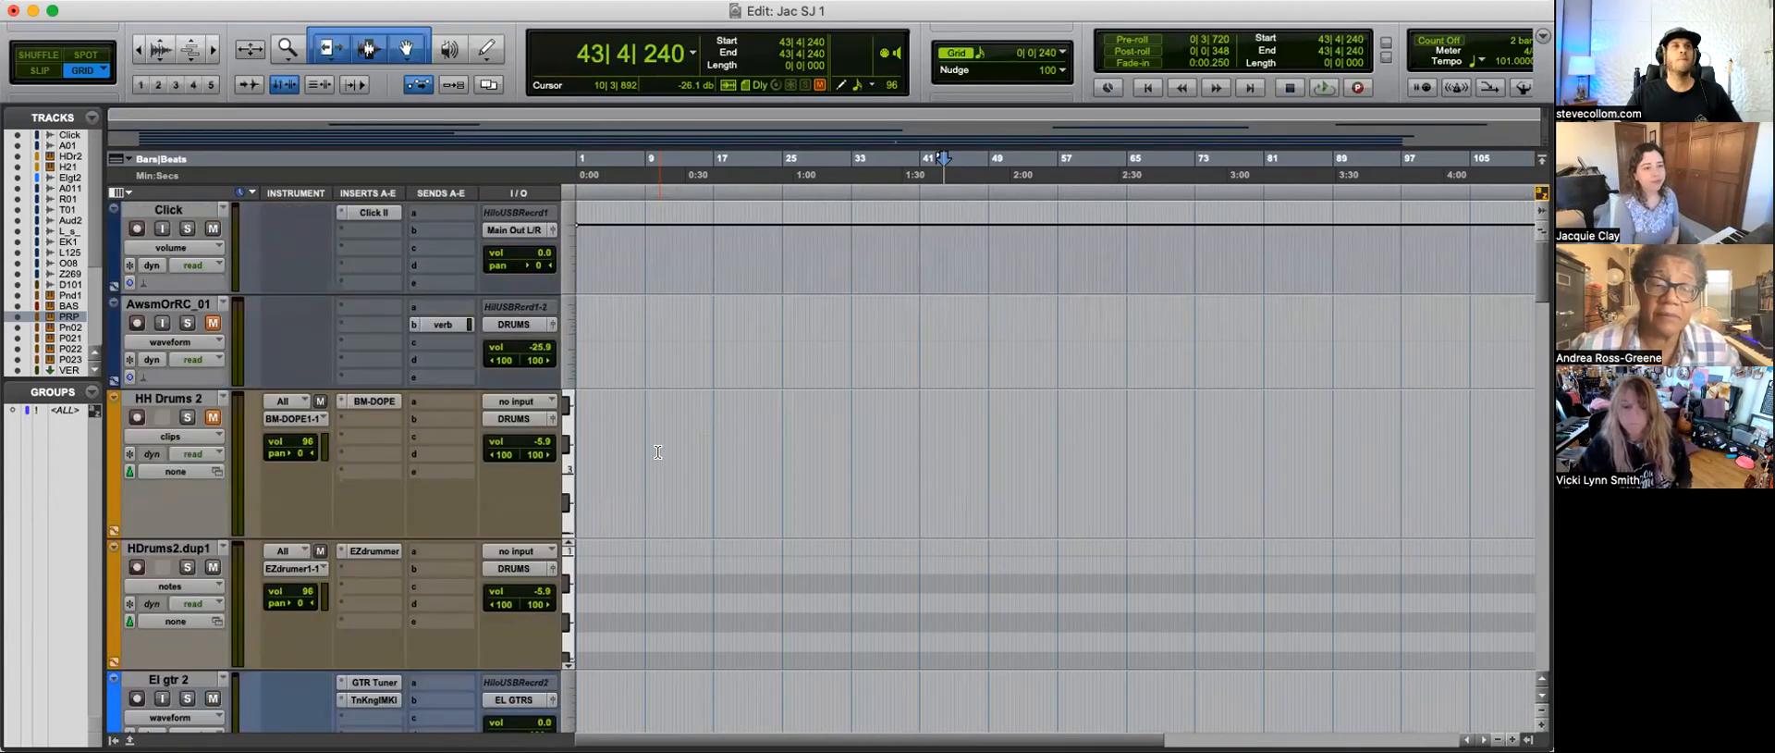
scroll(658, 452, "down", 2)
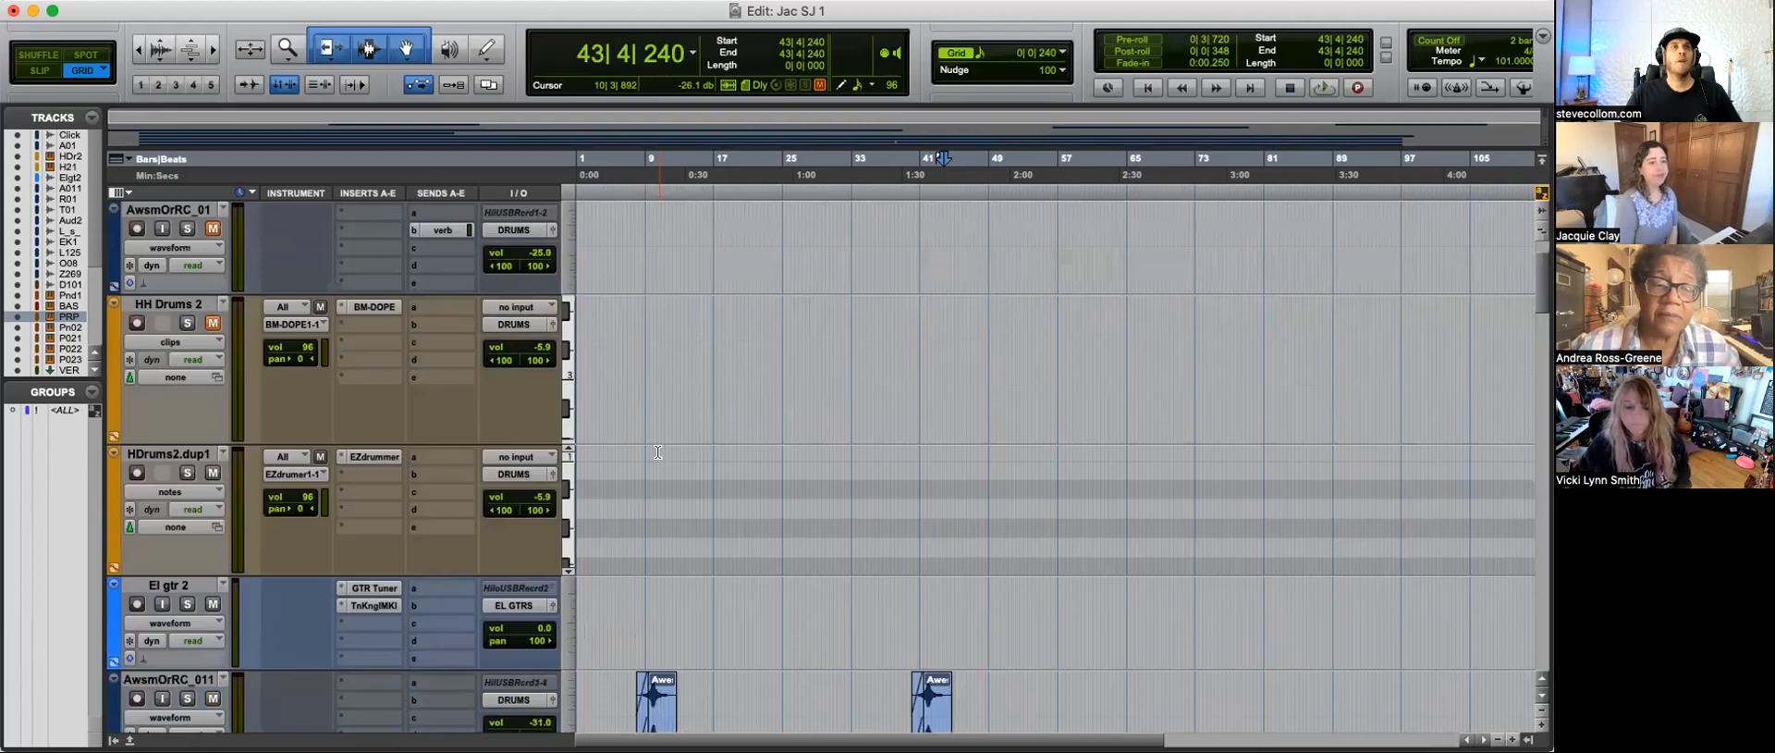
left_click(174, 588)
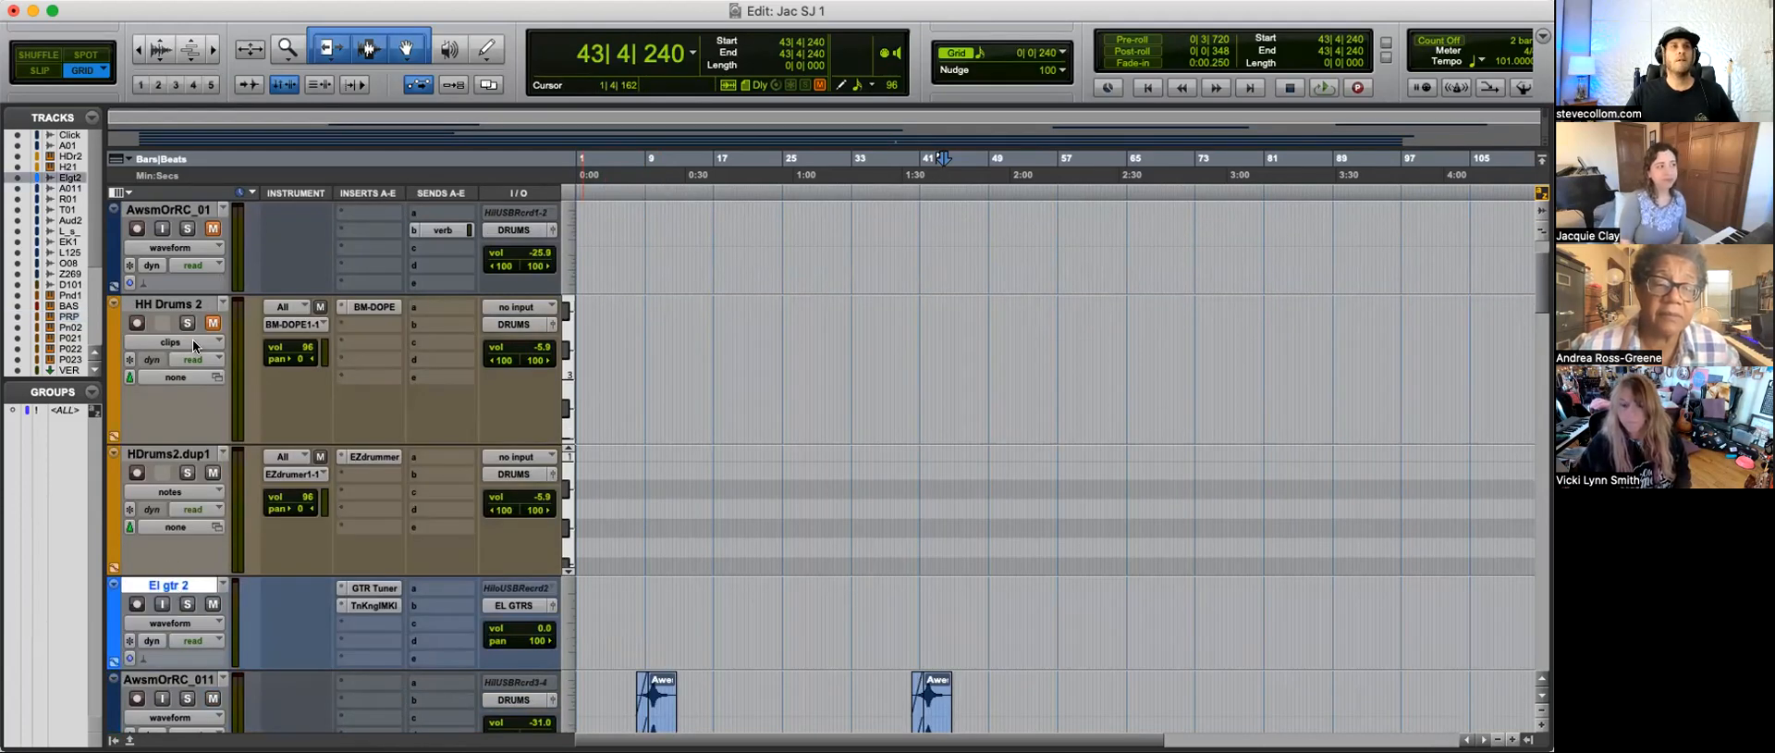
Step: Delete the four tracks from AwsmOrRC_01 through El gtr 2
left_click(177, 304, "shift")
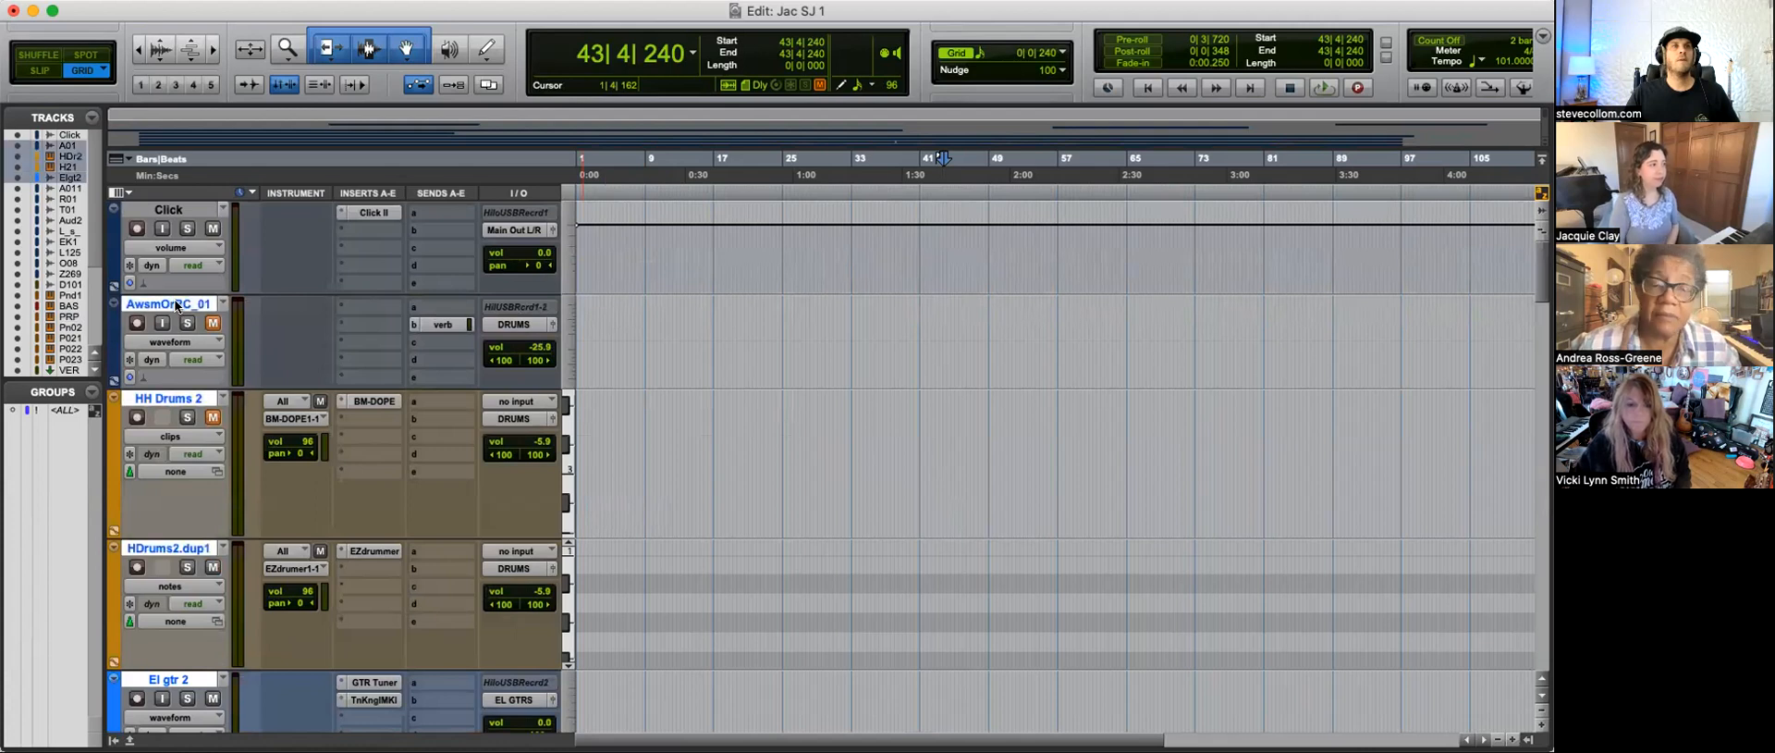
right_click(177, 303)
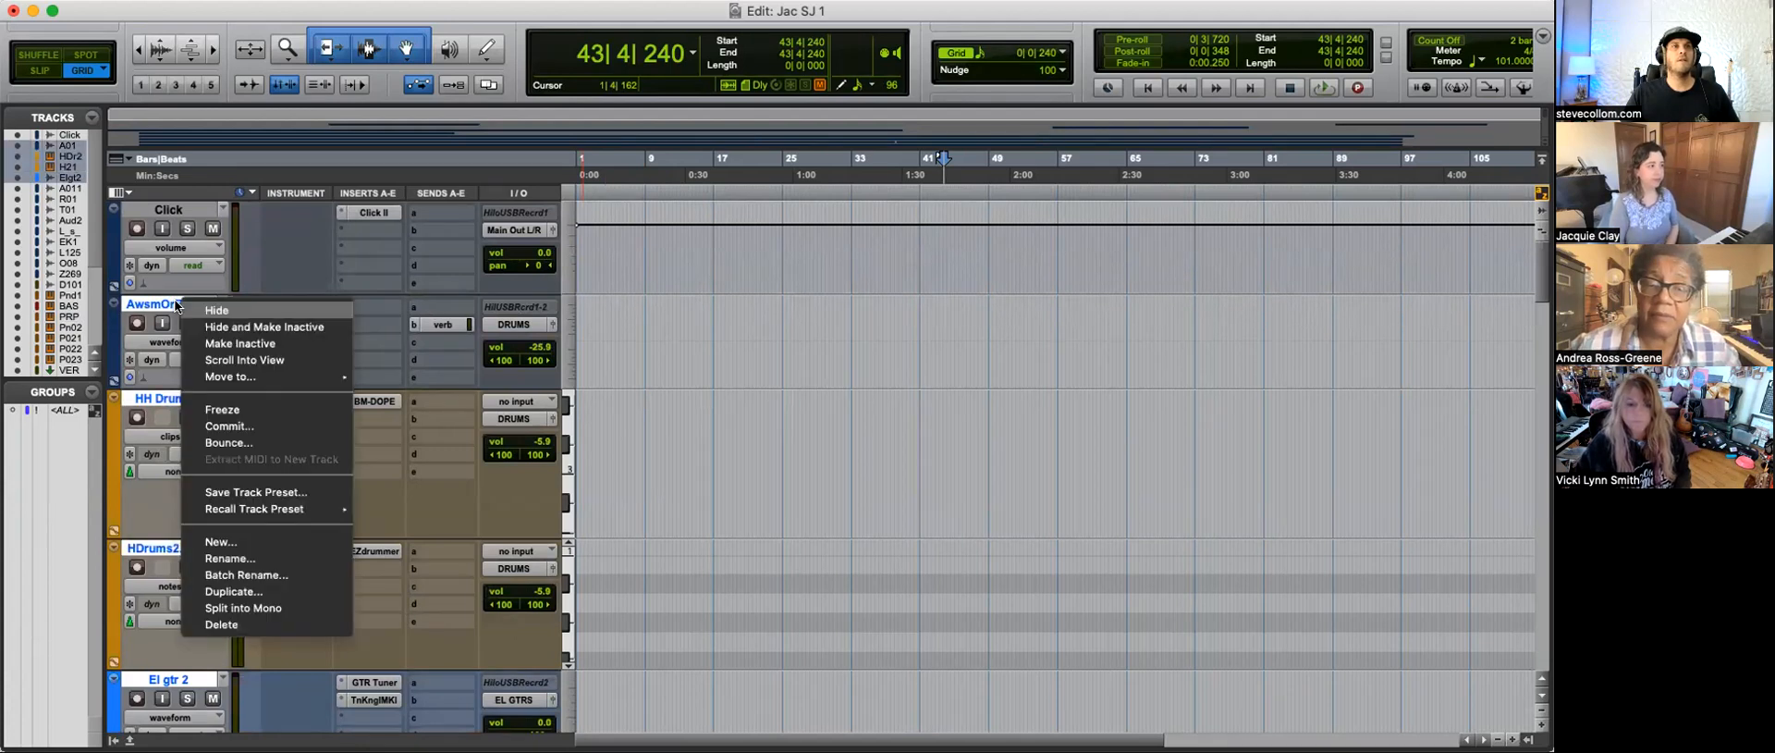
left_click(222, 624)
Step: Shorten the fade-in on the RvrsCymbln_01 track's Reverse Cymbal clip so it ends just after bar 33
key("t")
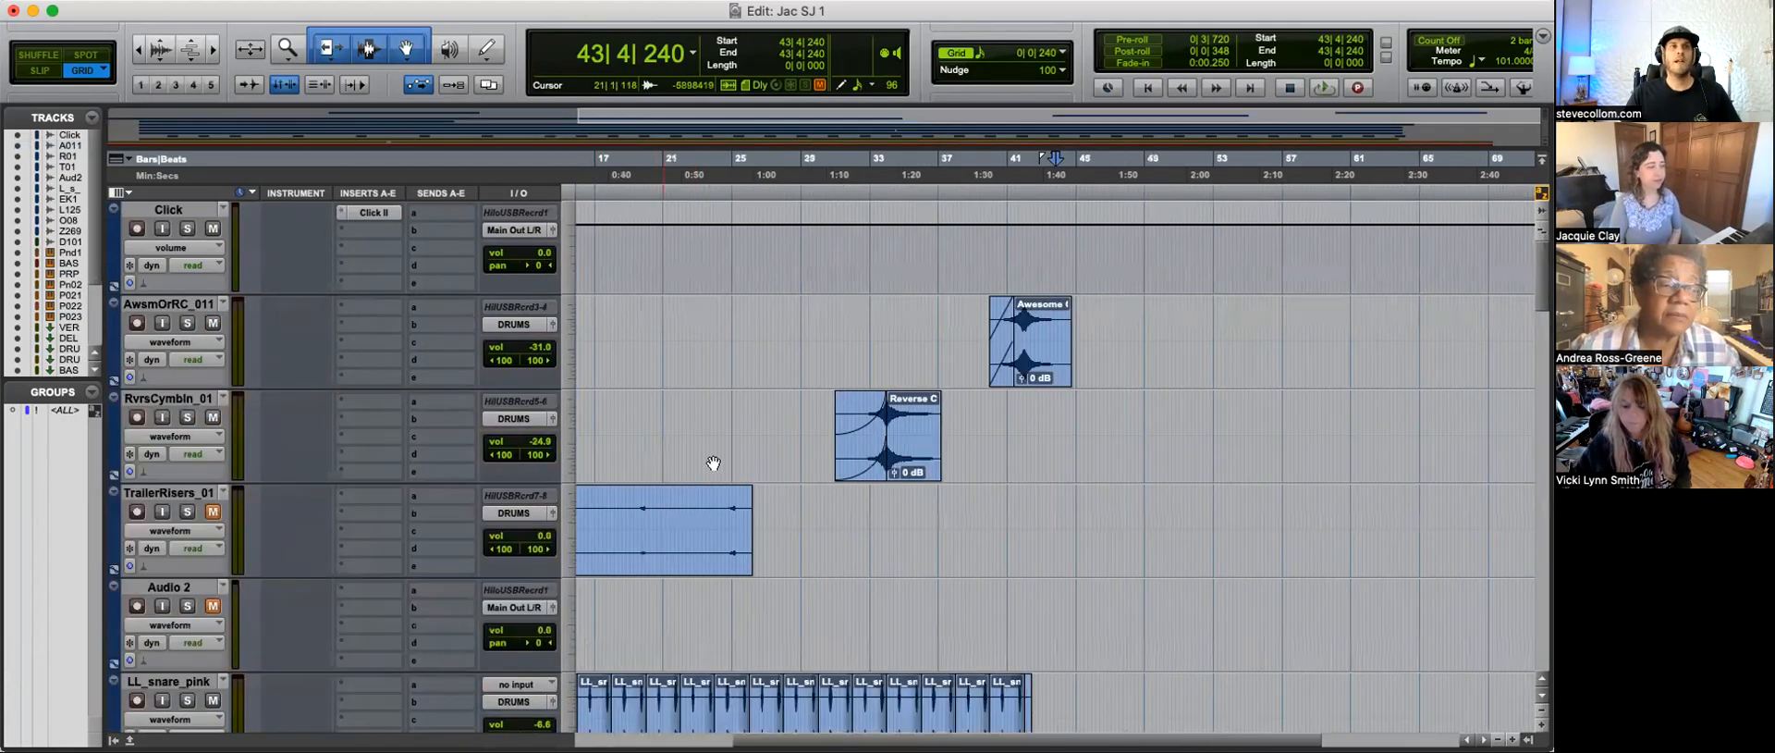
scroll(743, 462, "down", 2)
key("r")
key("Return")
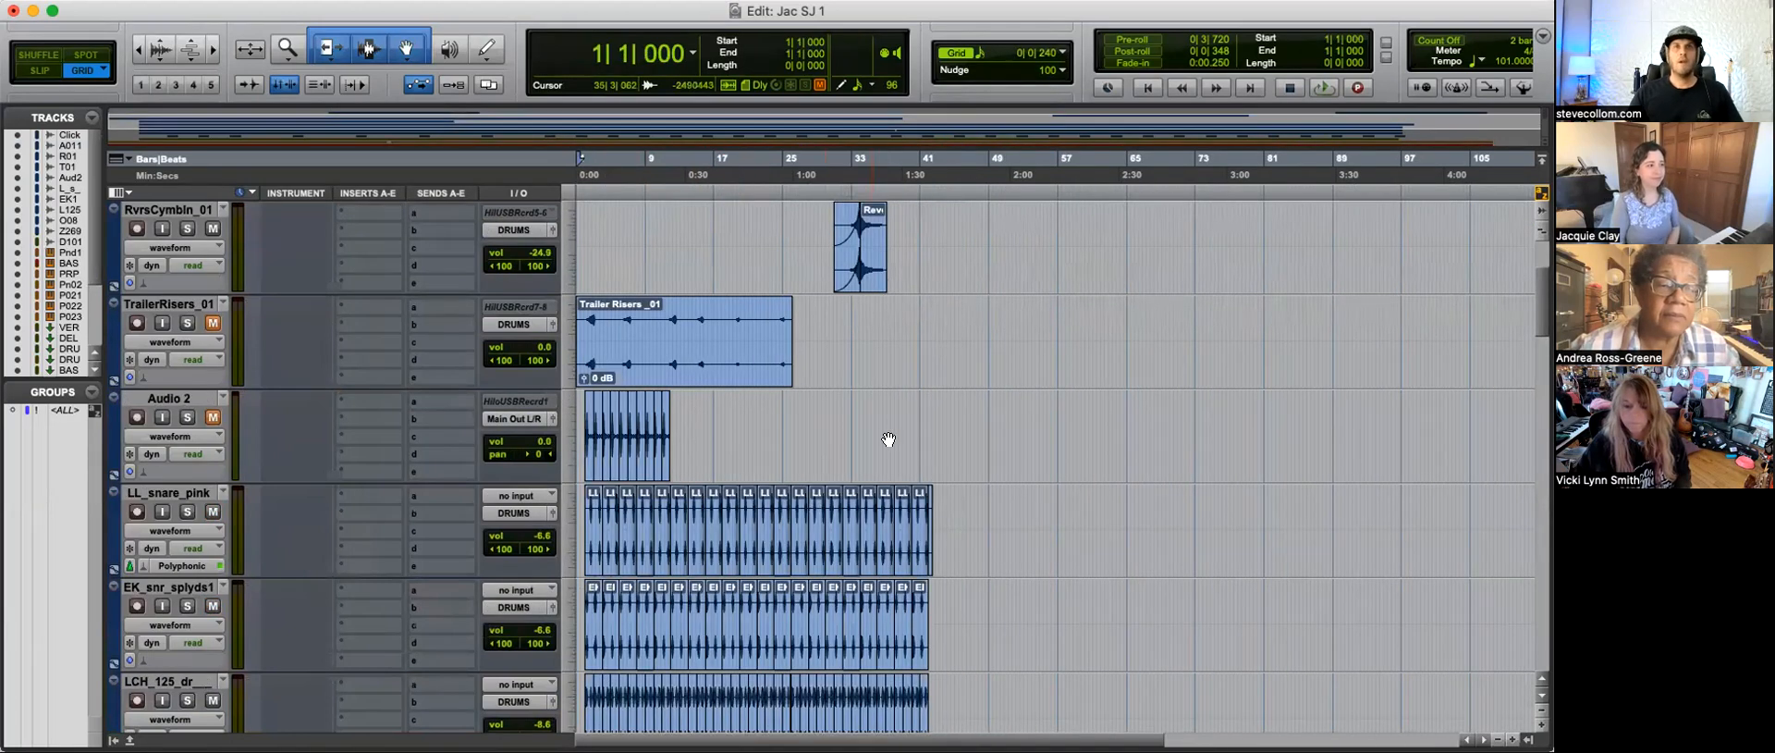
left_click(846, 315)
key("t")
key("t")
key("t")
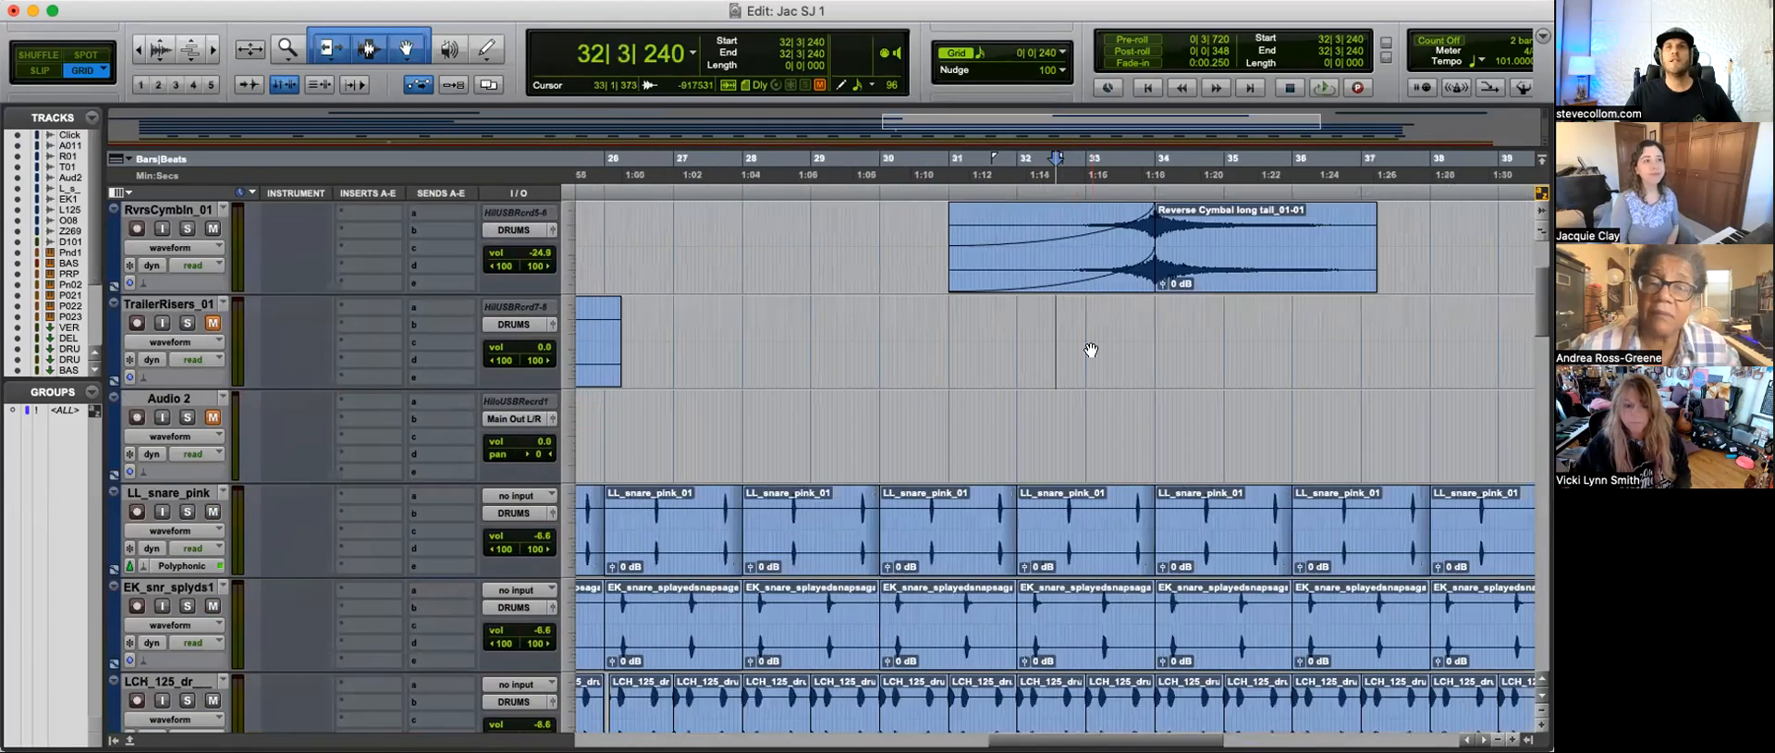
left_click_drag(951, 262, 1097, 264)
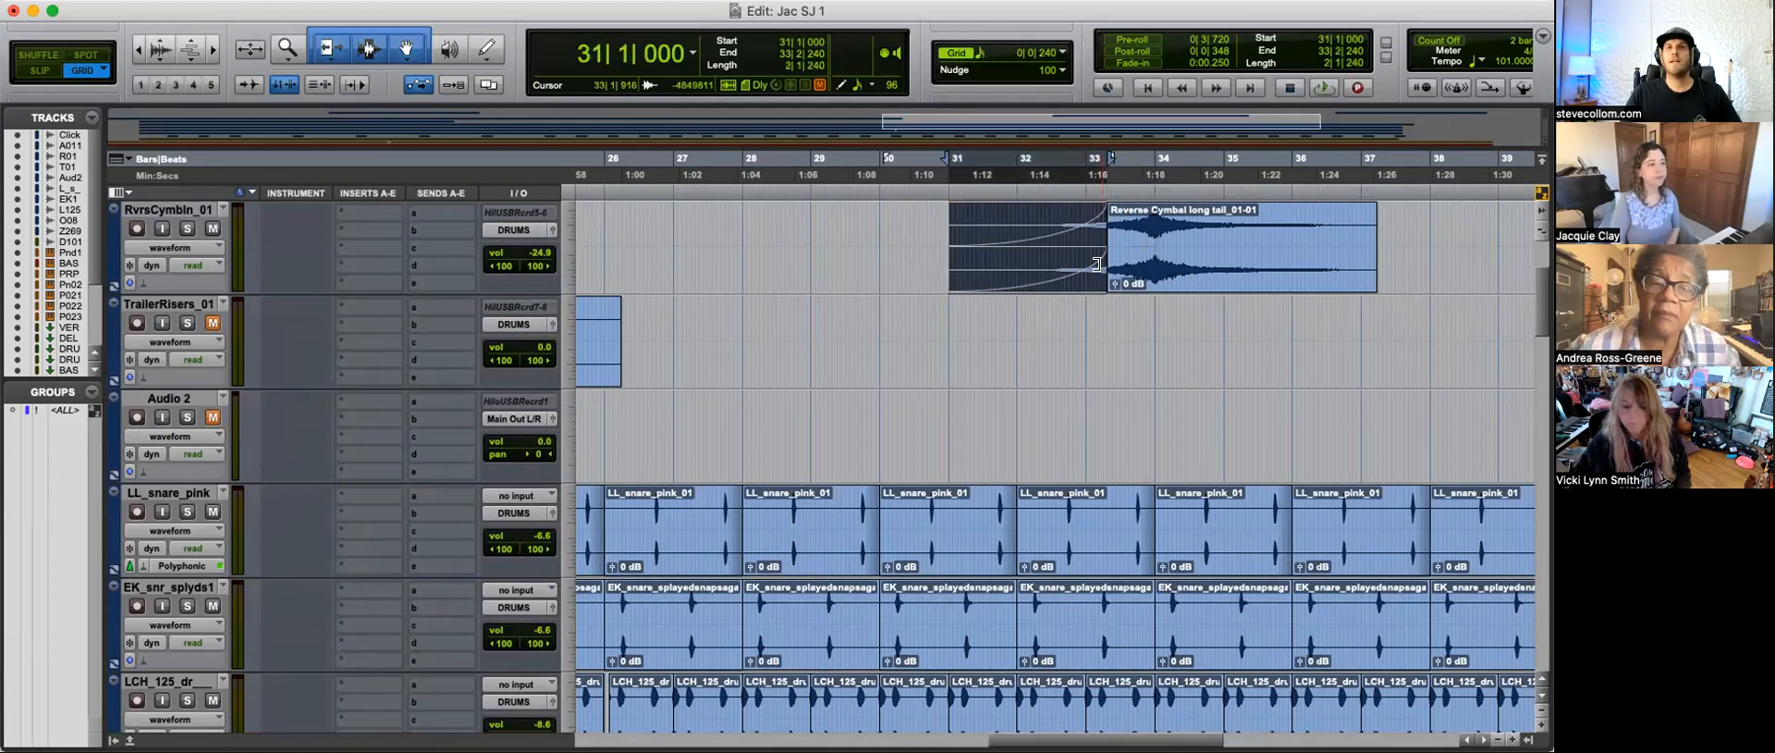
left_click(1084, 331)
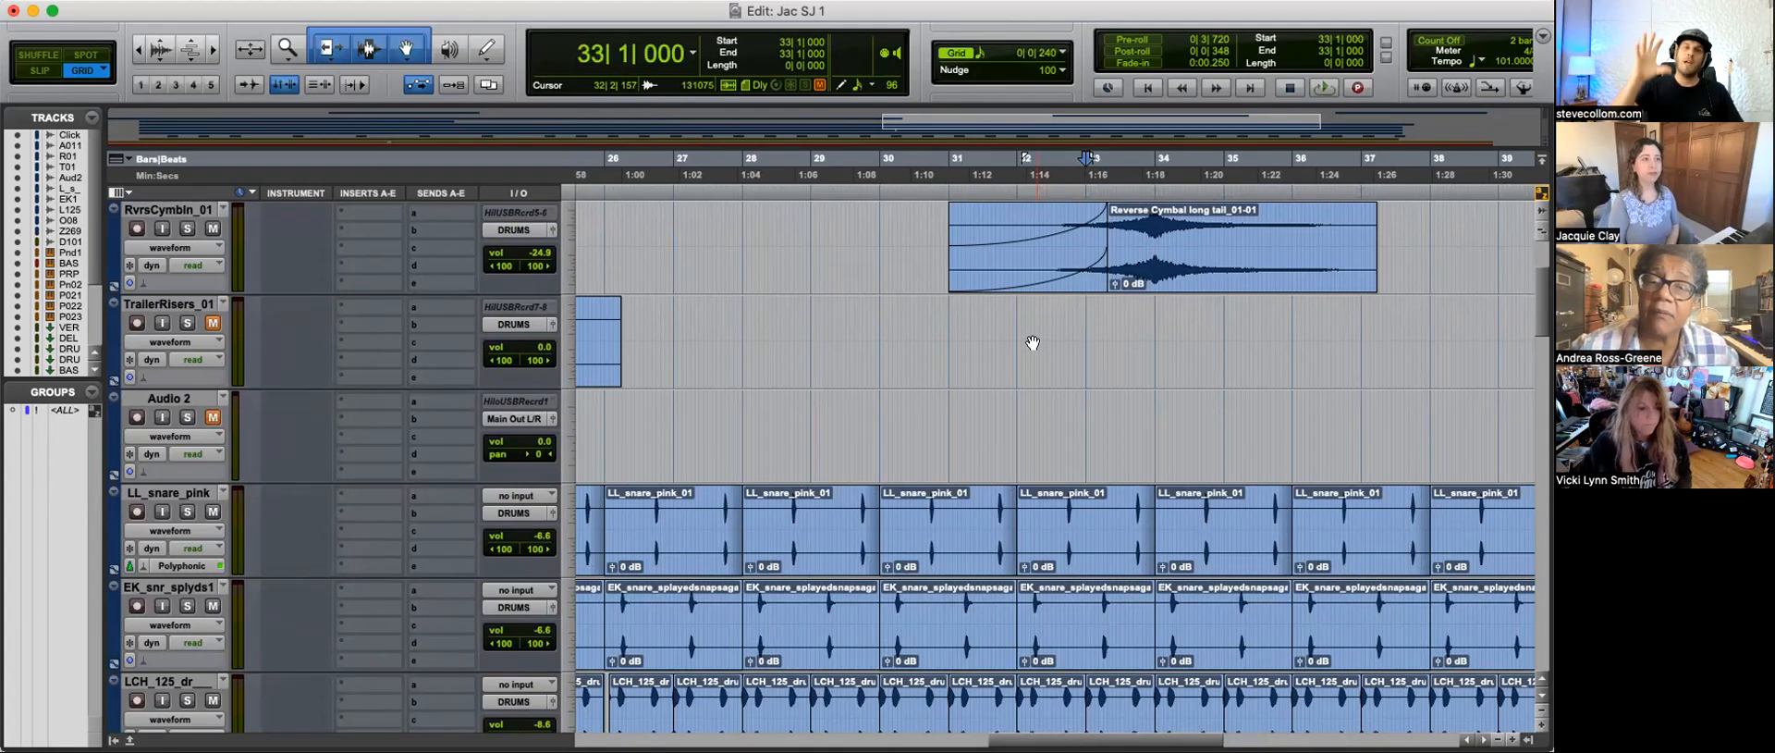
Step: Play back the reverse cymbal swell from 32|4|720 into bar 35, and stop playback
left_click(1081, 330)
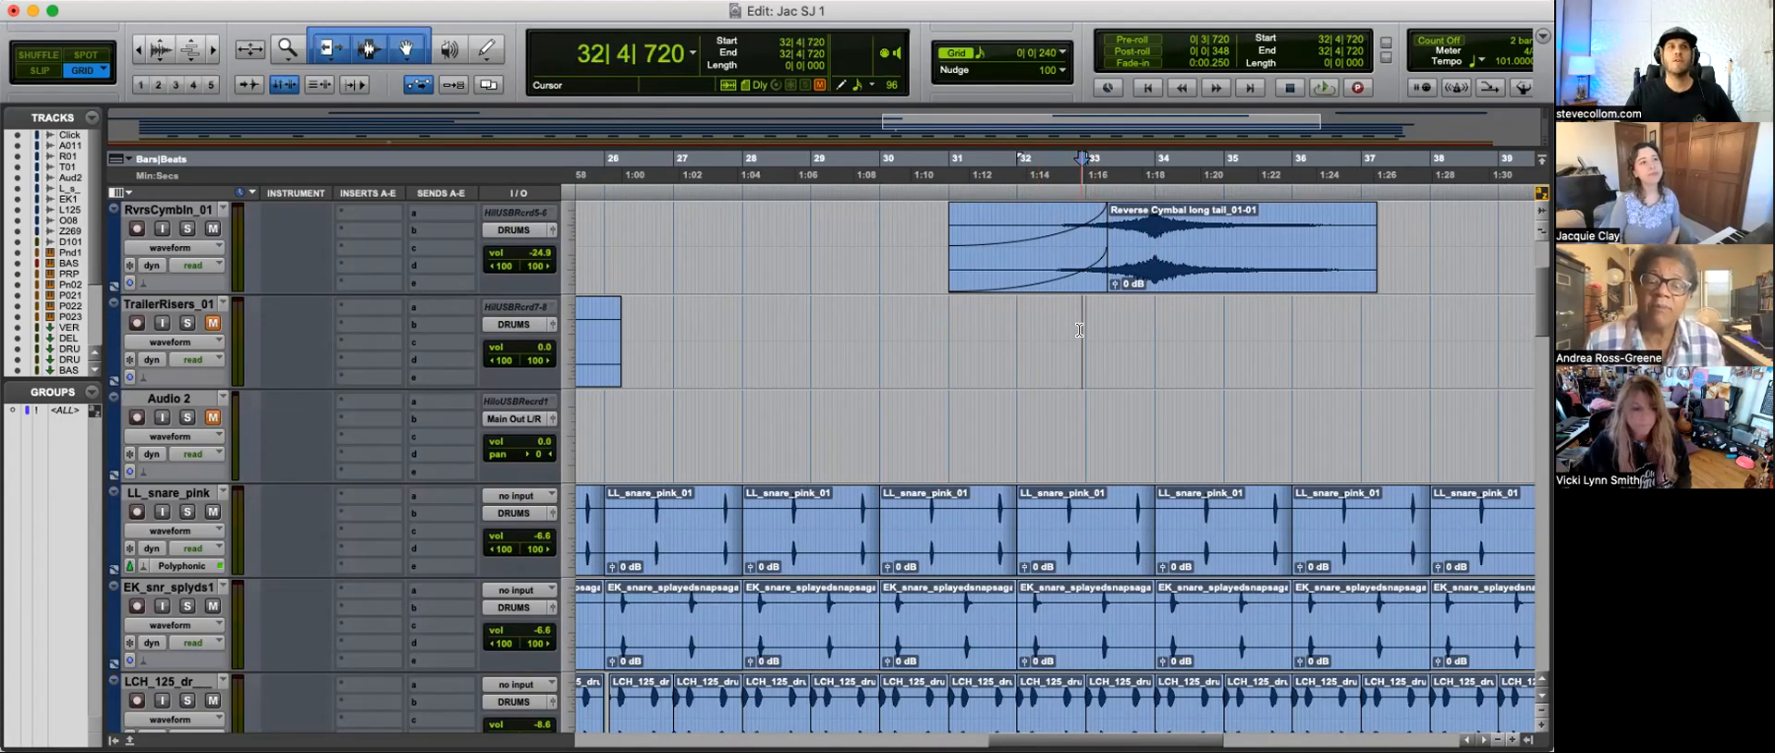
scroll(1079, 330, "right", 3)
key("t")
scroll(1052, 358, "right", 3)
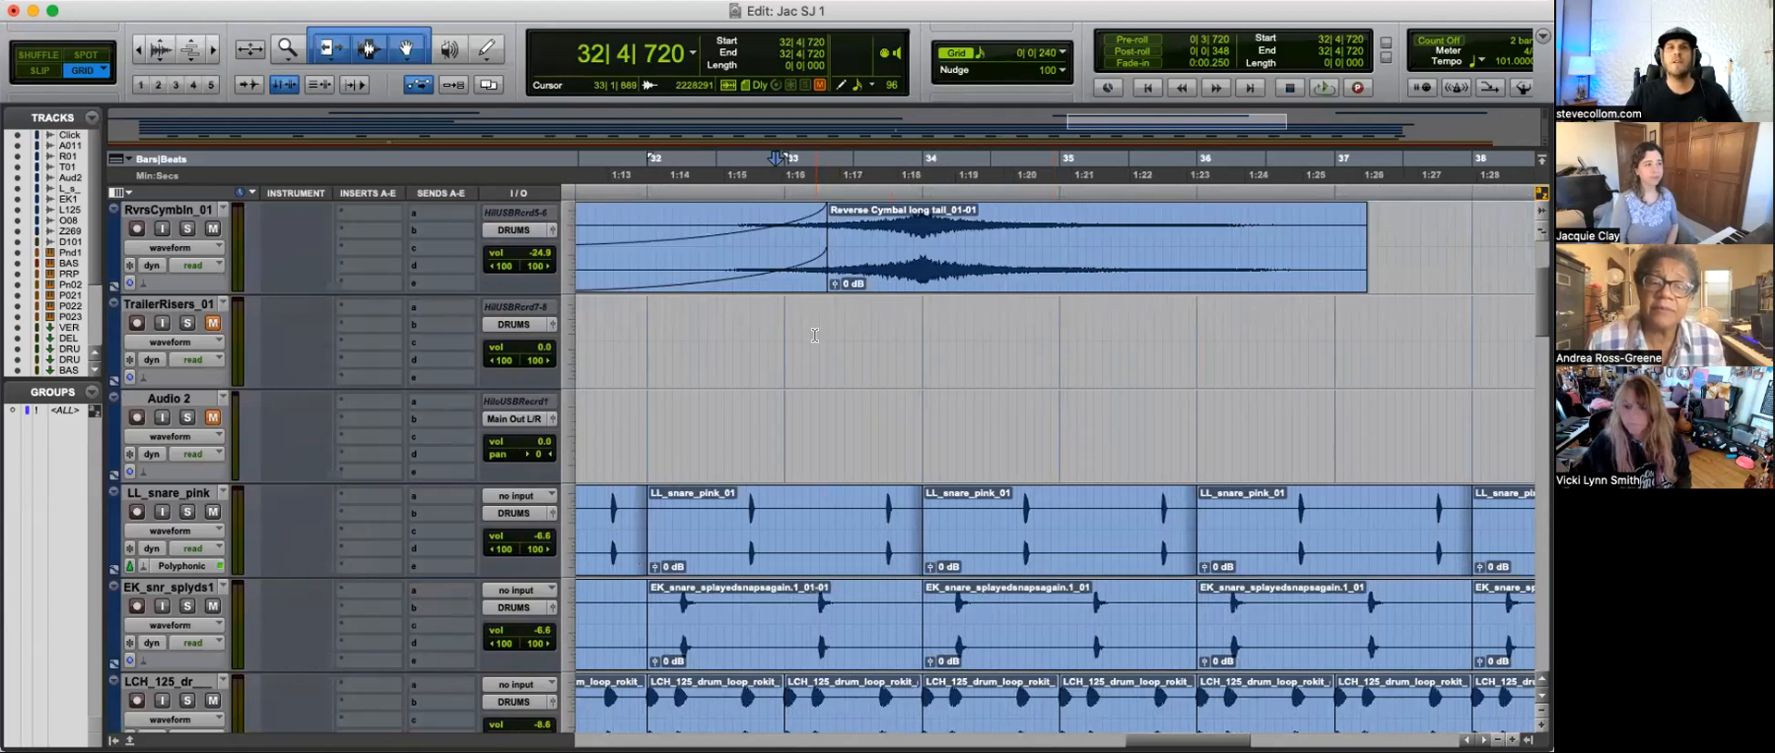
key("space")
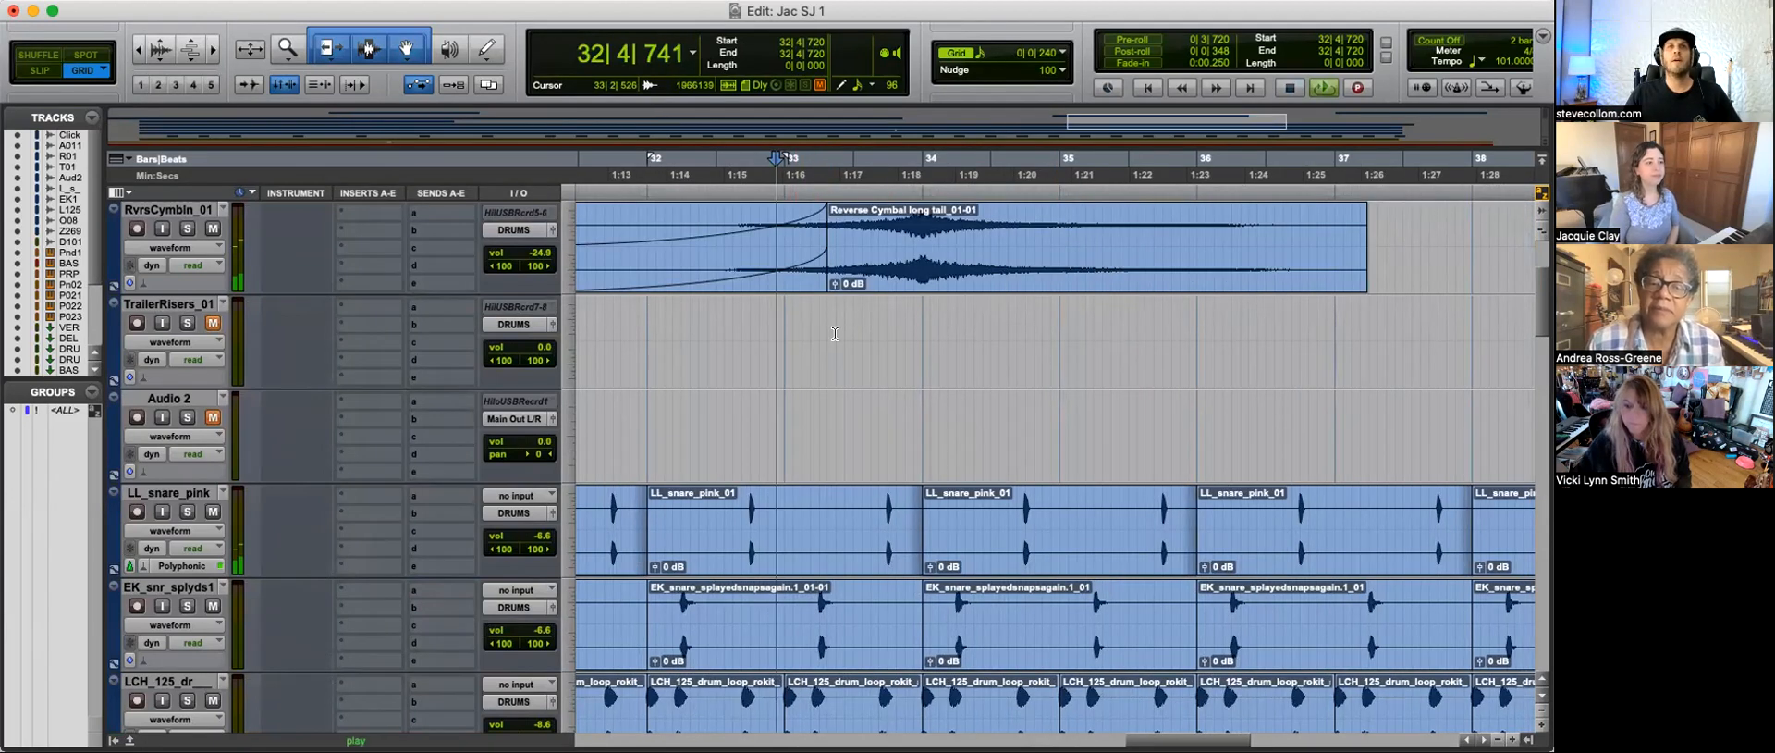
scroll(919, 367, "up", 2)
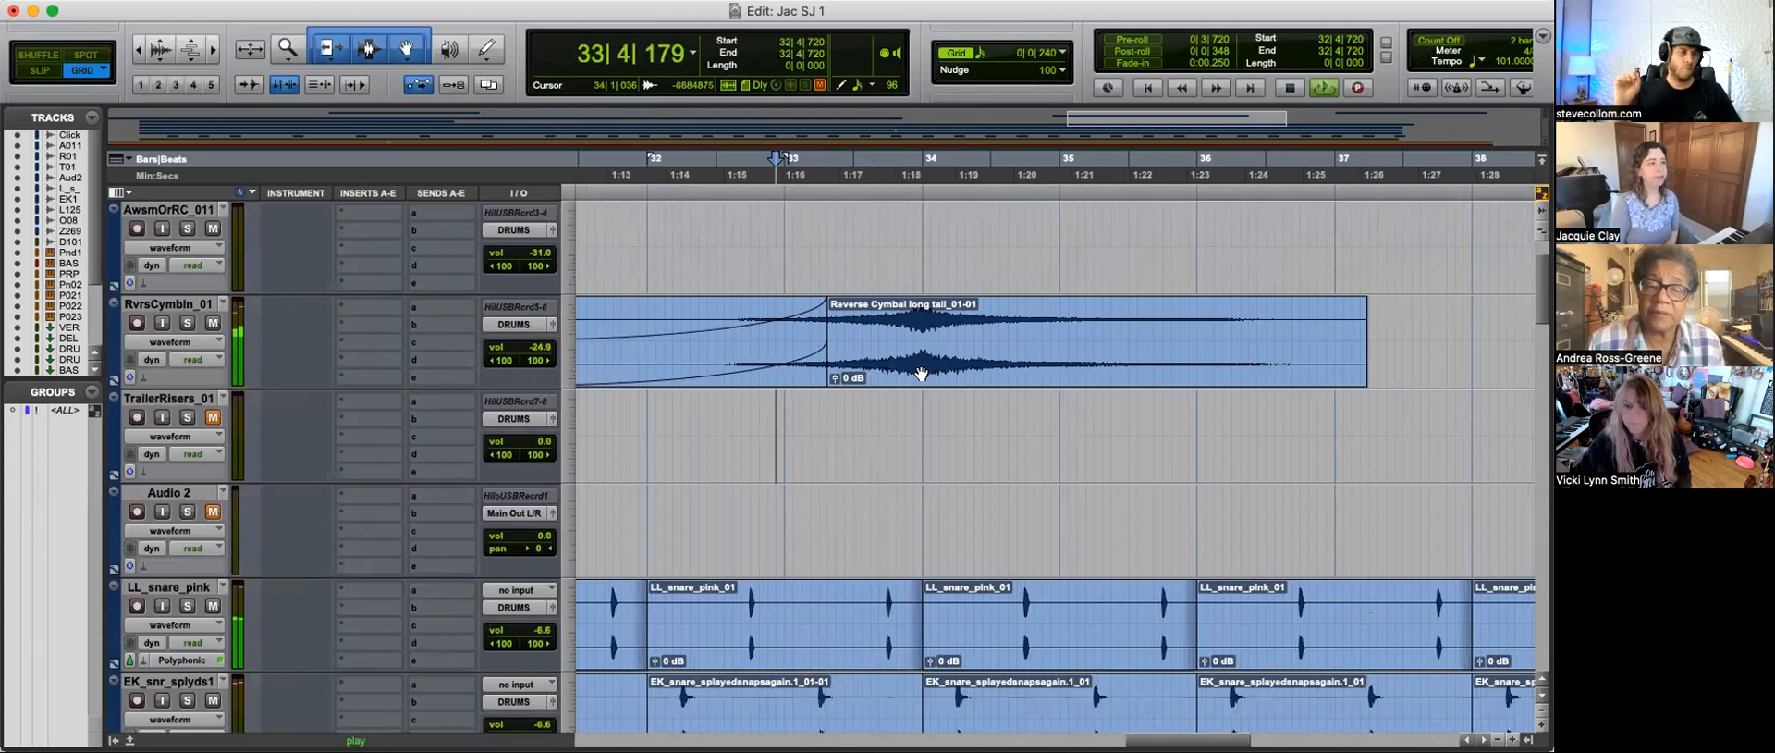
key("space")
Step: Set the grid to 1/8 note and delete the Reverse Cymbal clip's section from 33|4|000 to bar 34
left_click(888, 321)
left_click_drag(918, 321, 877, 319)
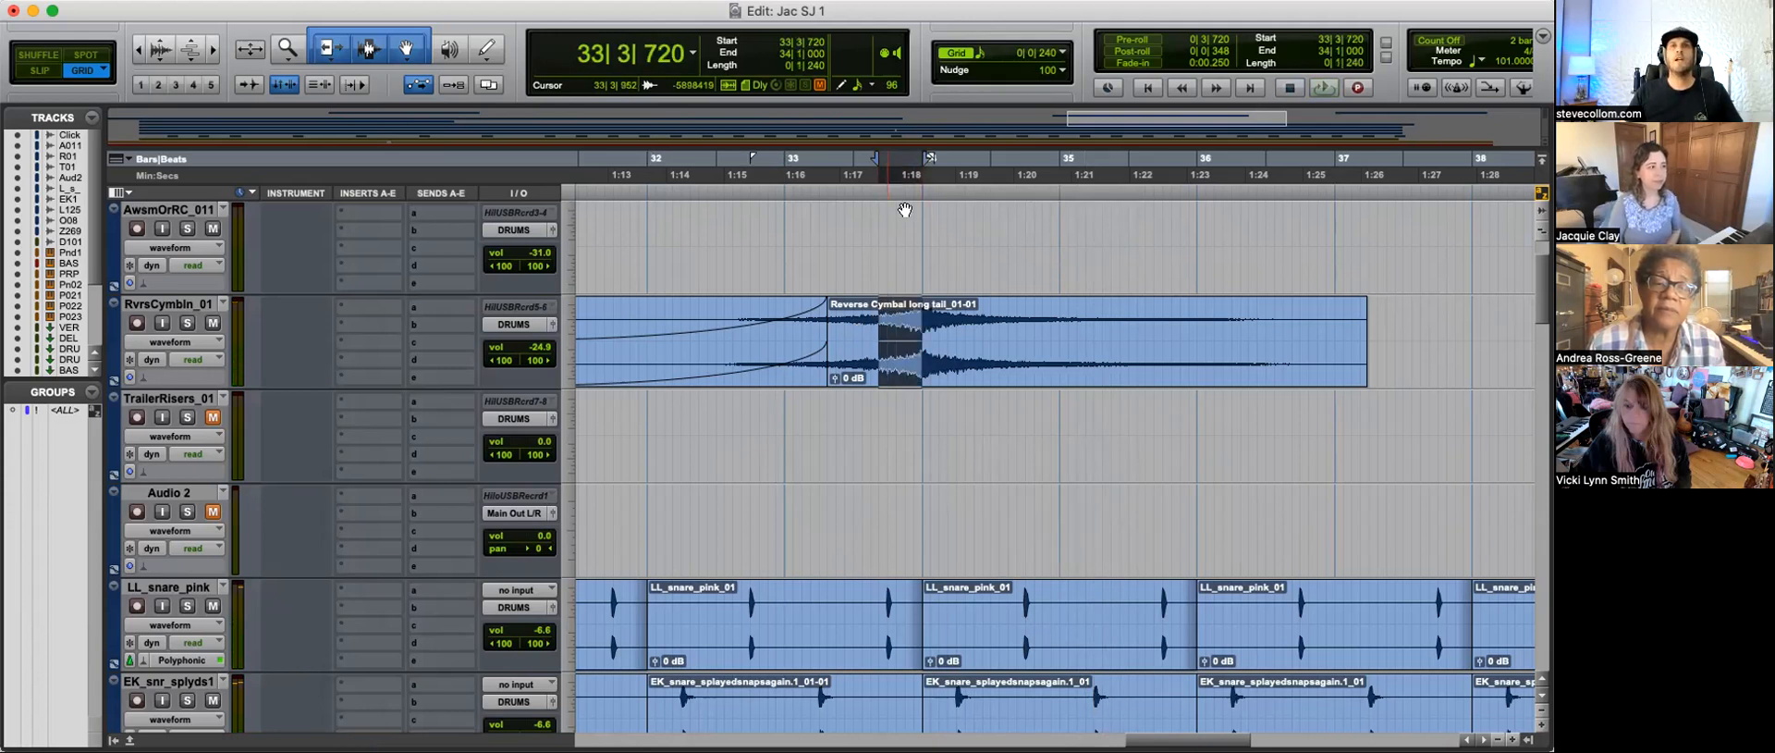
left_click(983, 53)
left_click(1003, 40)
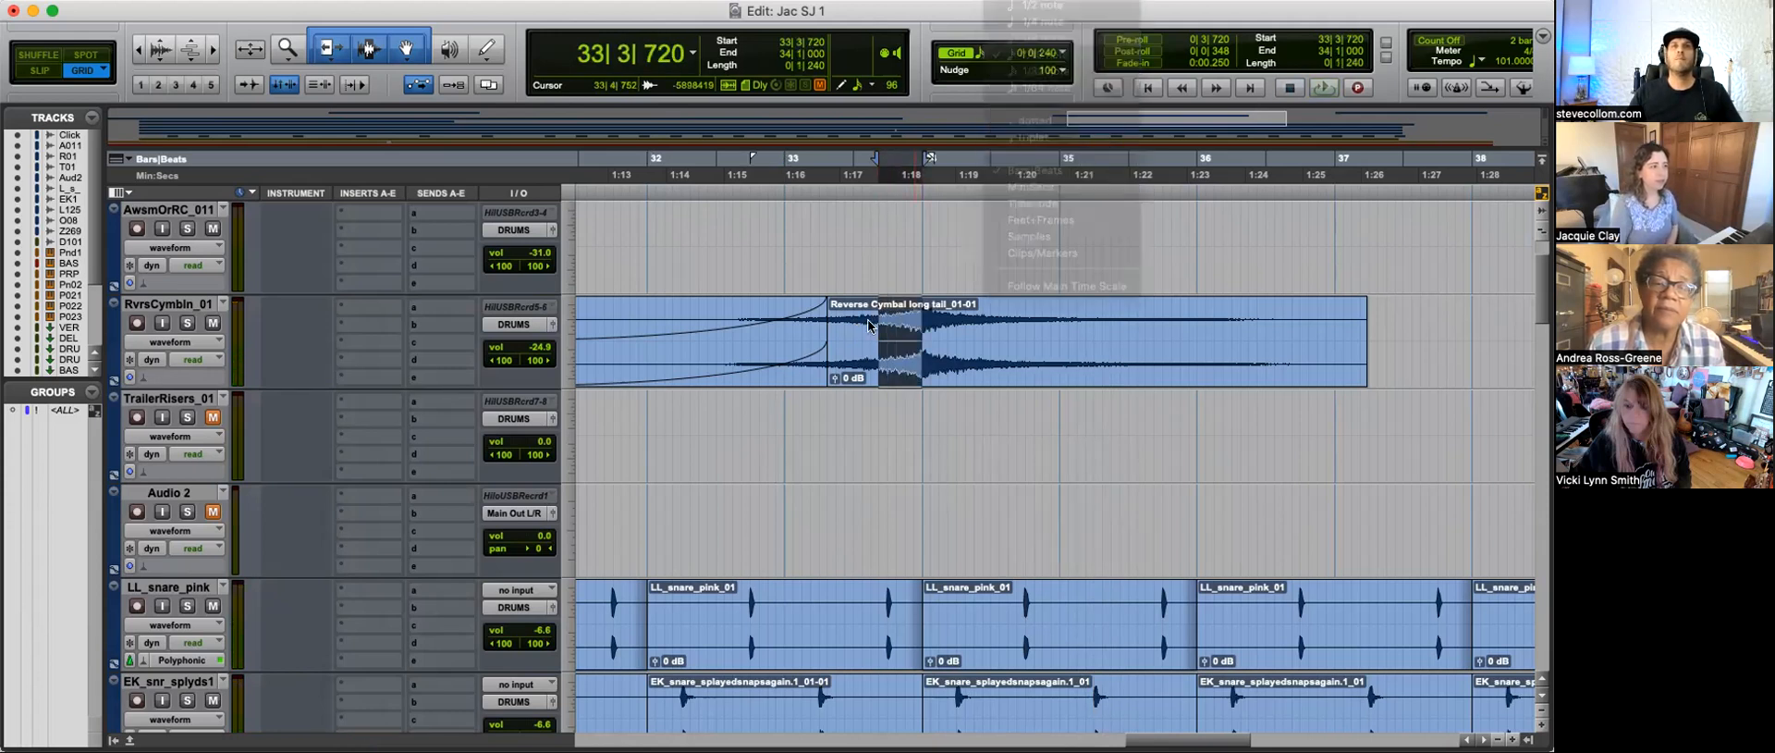
left_click(885, 335)
left_click_drag(918, 325, 888, 325)
key("Delete")
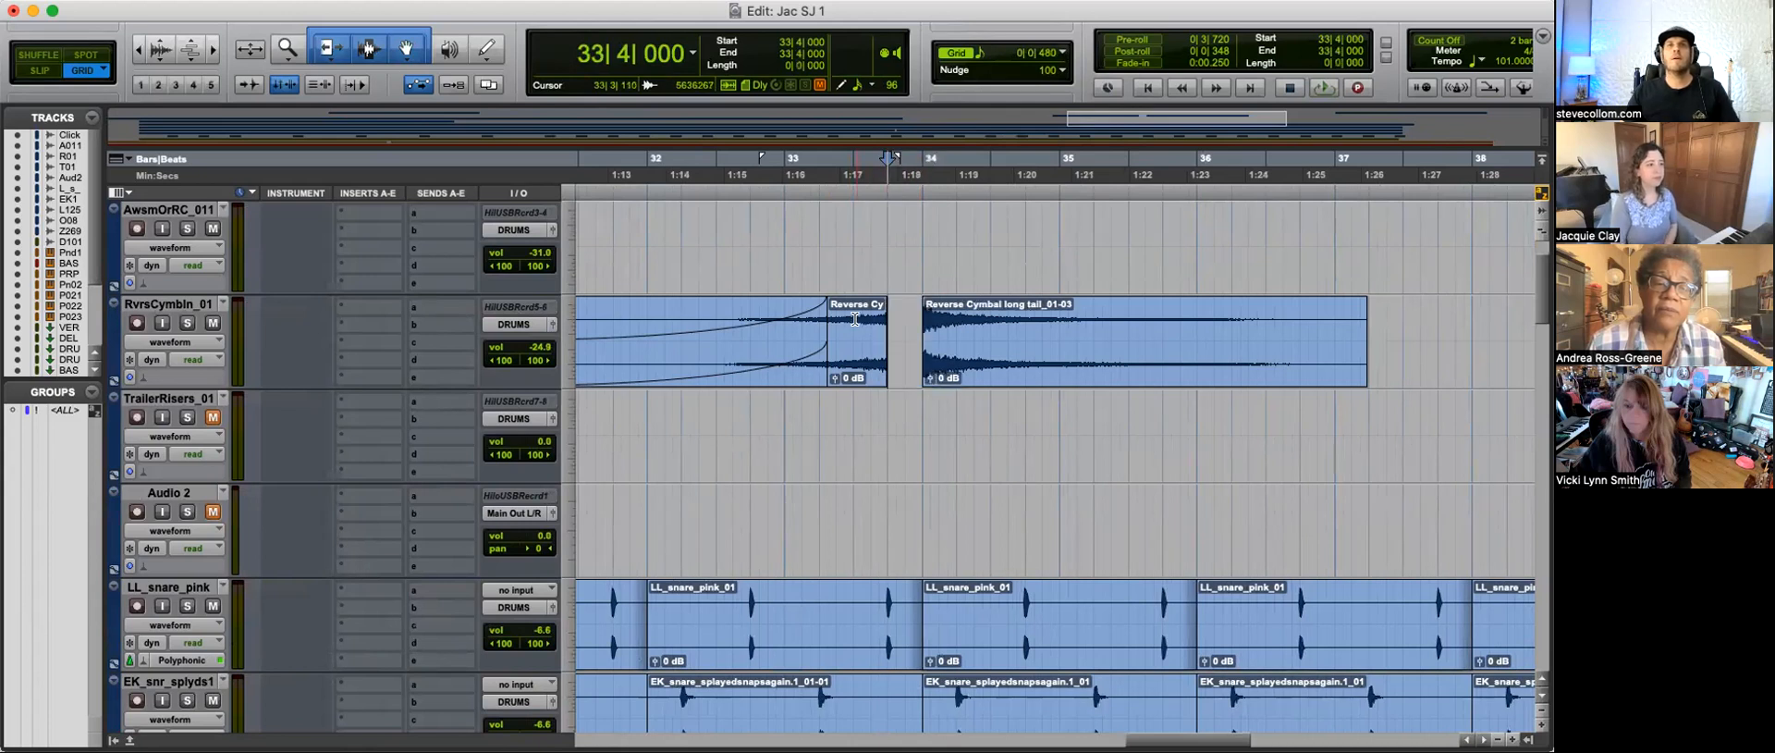
Step: Audition the gap before bar 34 by playing from 31|4|480 and 33|3|480
left_click(864, 366)
key("space")
key("space")
left_click(630, 435)
key("space")
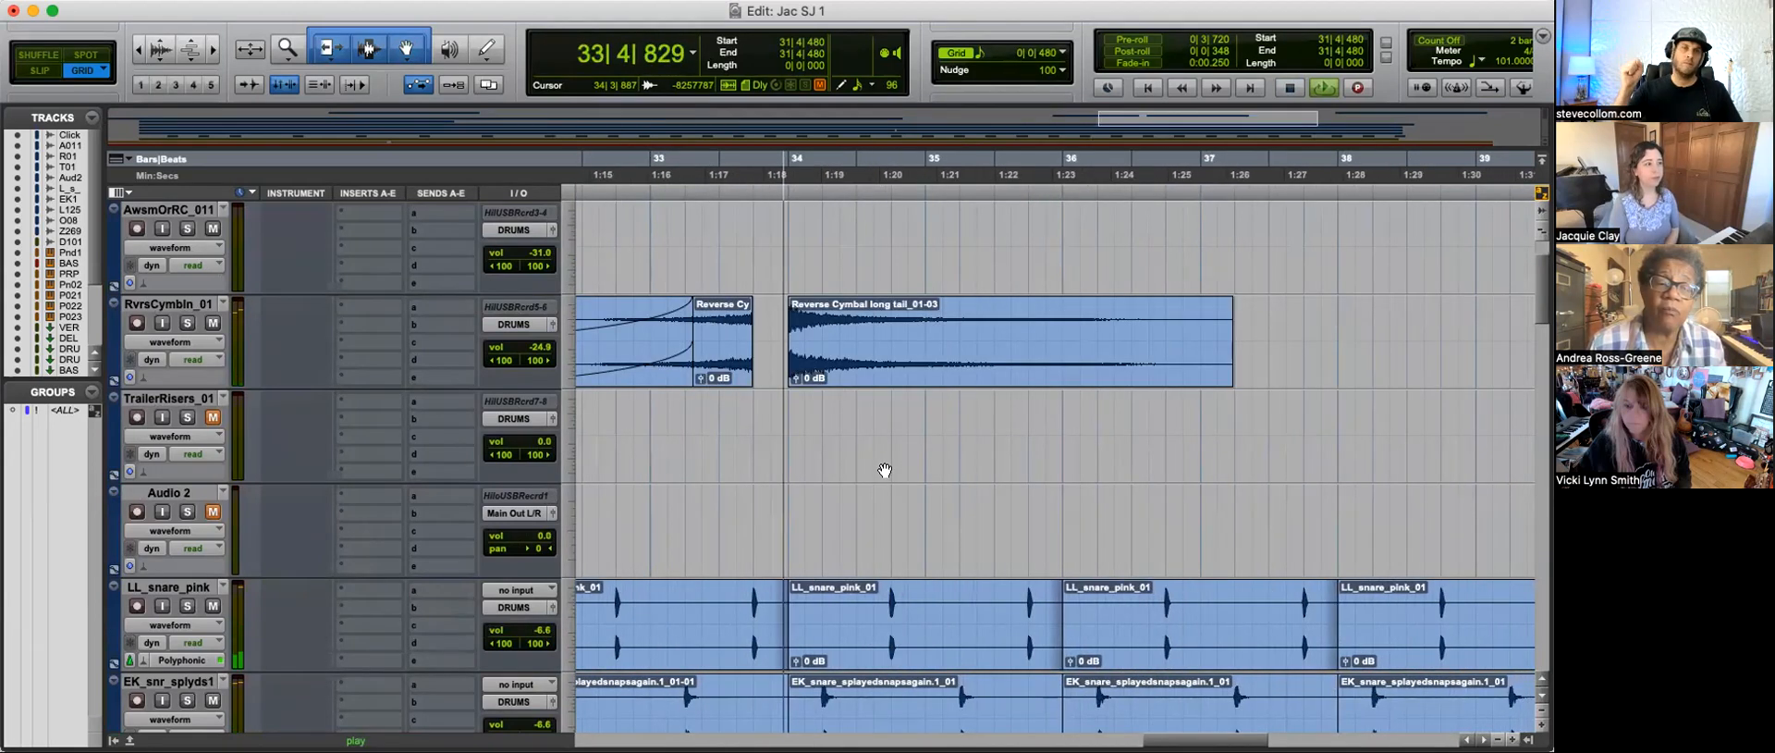
left_click(737, 424)
key("space")
key("space")
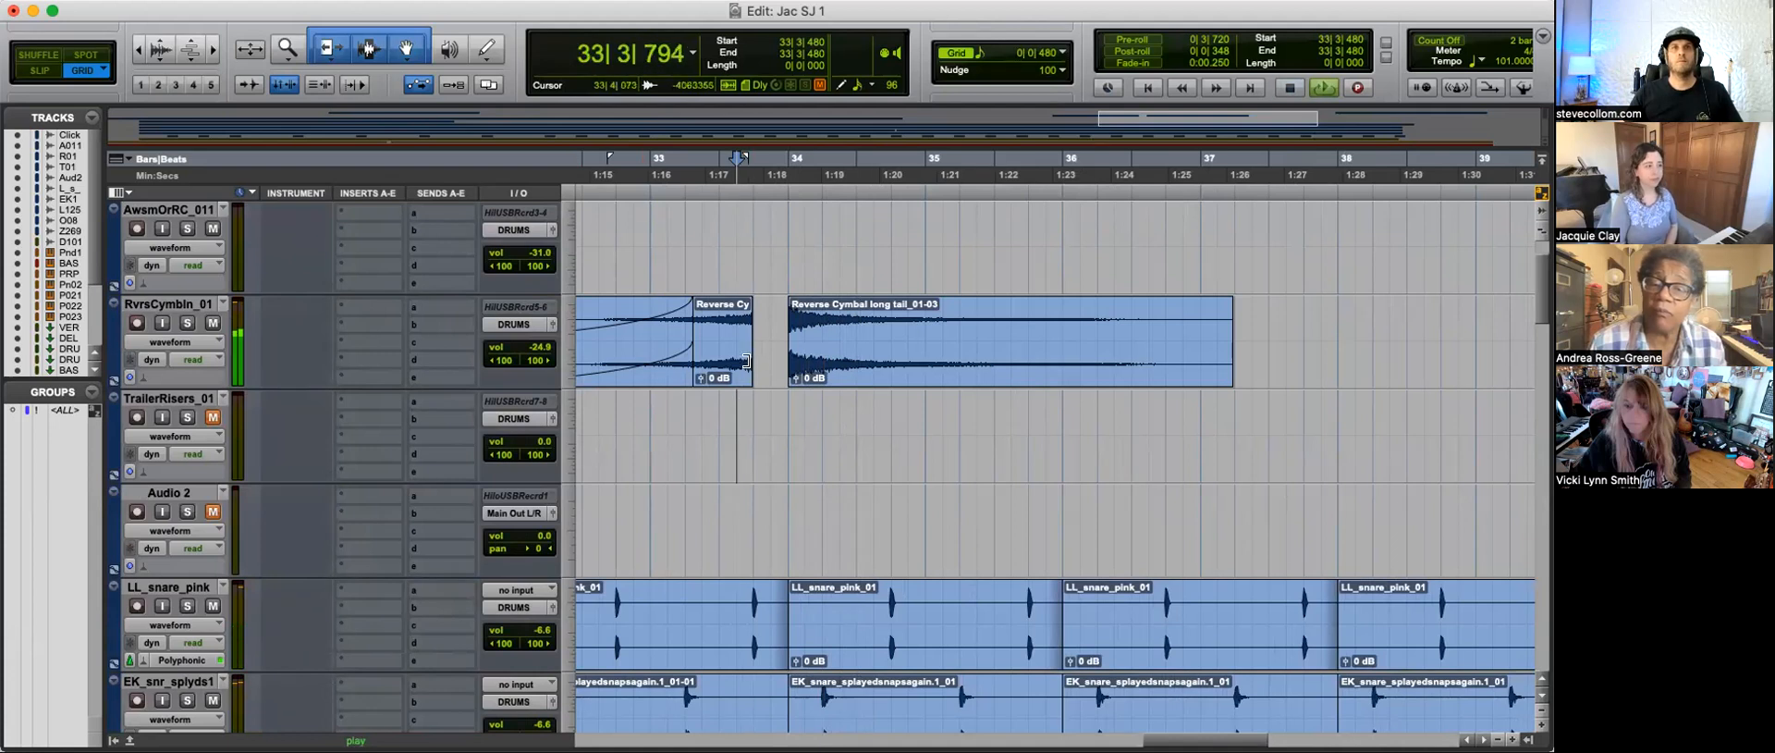
key("space")
Step: Play the reverse cymbal and snare hits leading into bar 34 from 33|3|480 and 33|2|000
key("space")
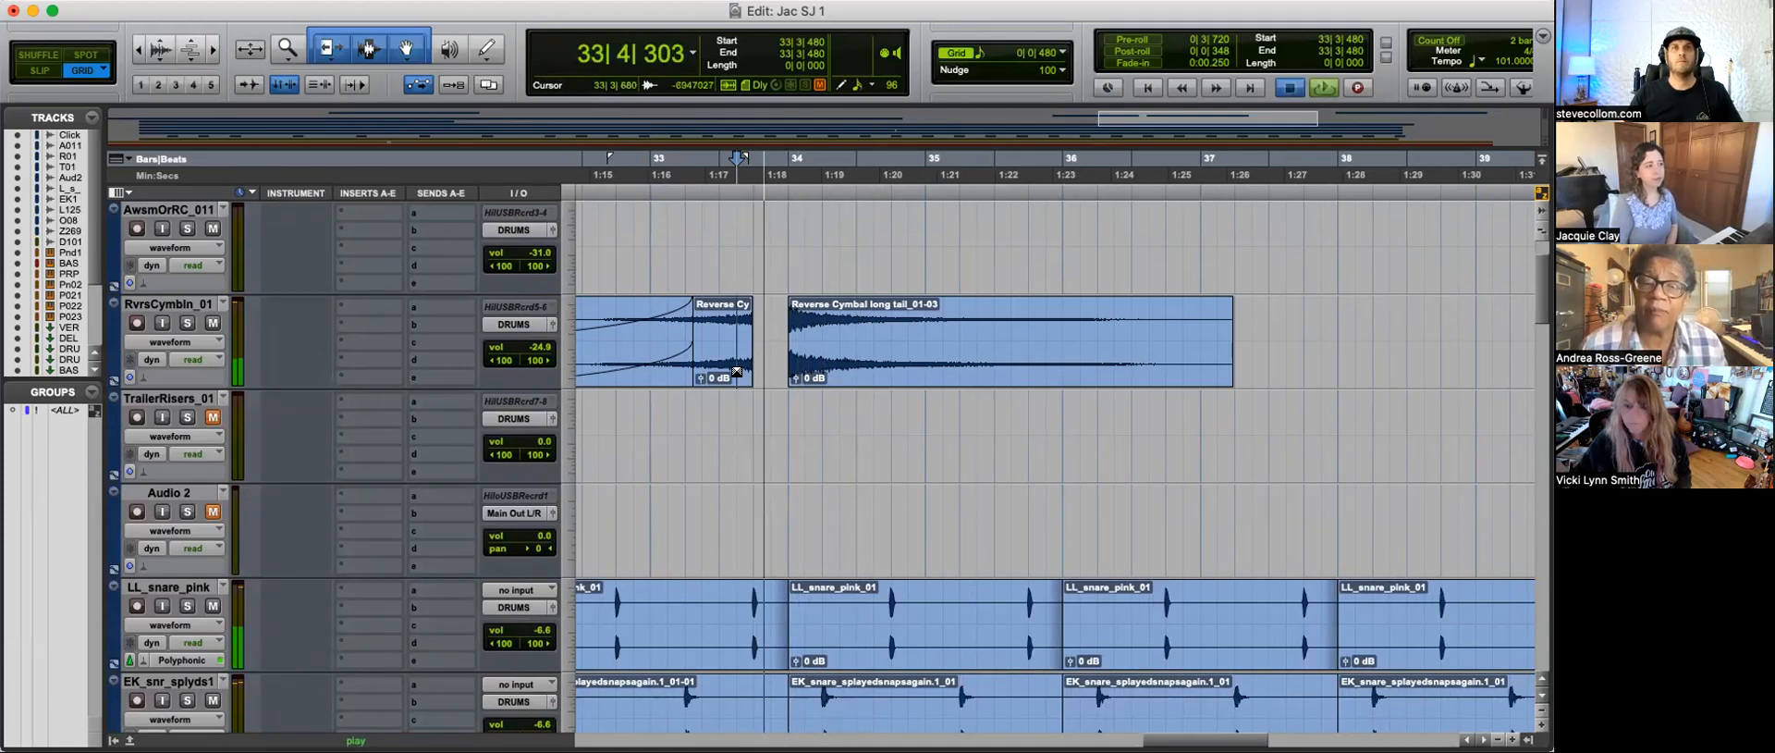
key("space")
Step: Shorten the Reverse Cymbal clip's fade-in further so it ends at bar 33
key("super+z")
left_click(783, 328)
key("b")
left_click_drag(781, 365, 725, 376)
key("super+z")
left_click(738, 409)
key("space")
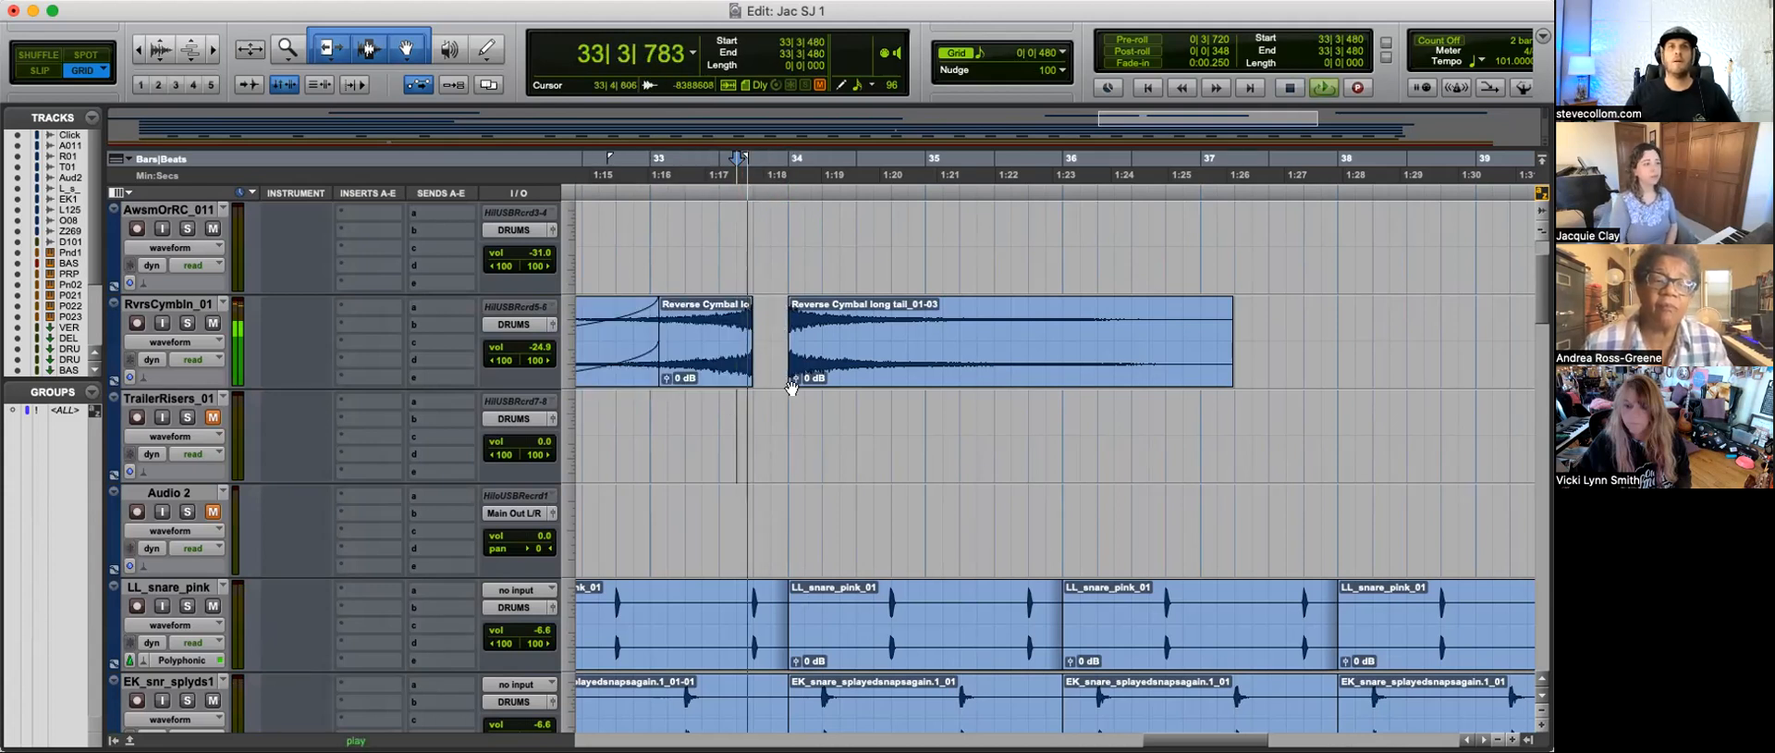
key("space")
left_click(683, 416)
key("space")
scroll(775, 476, "down", 2)
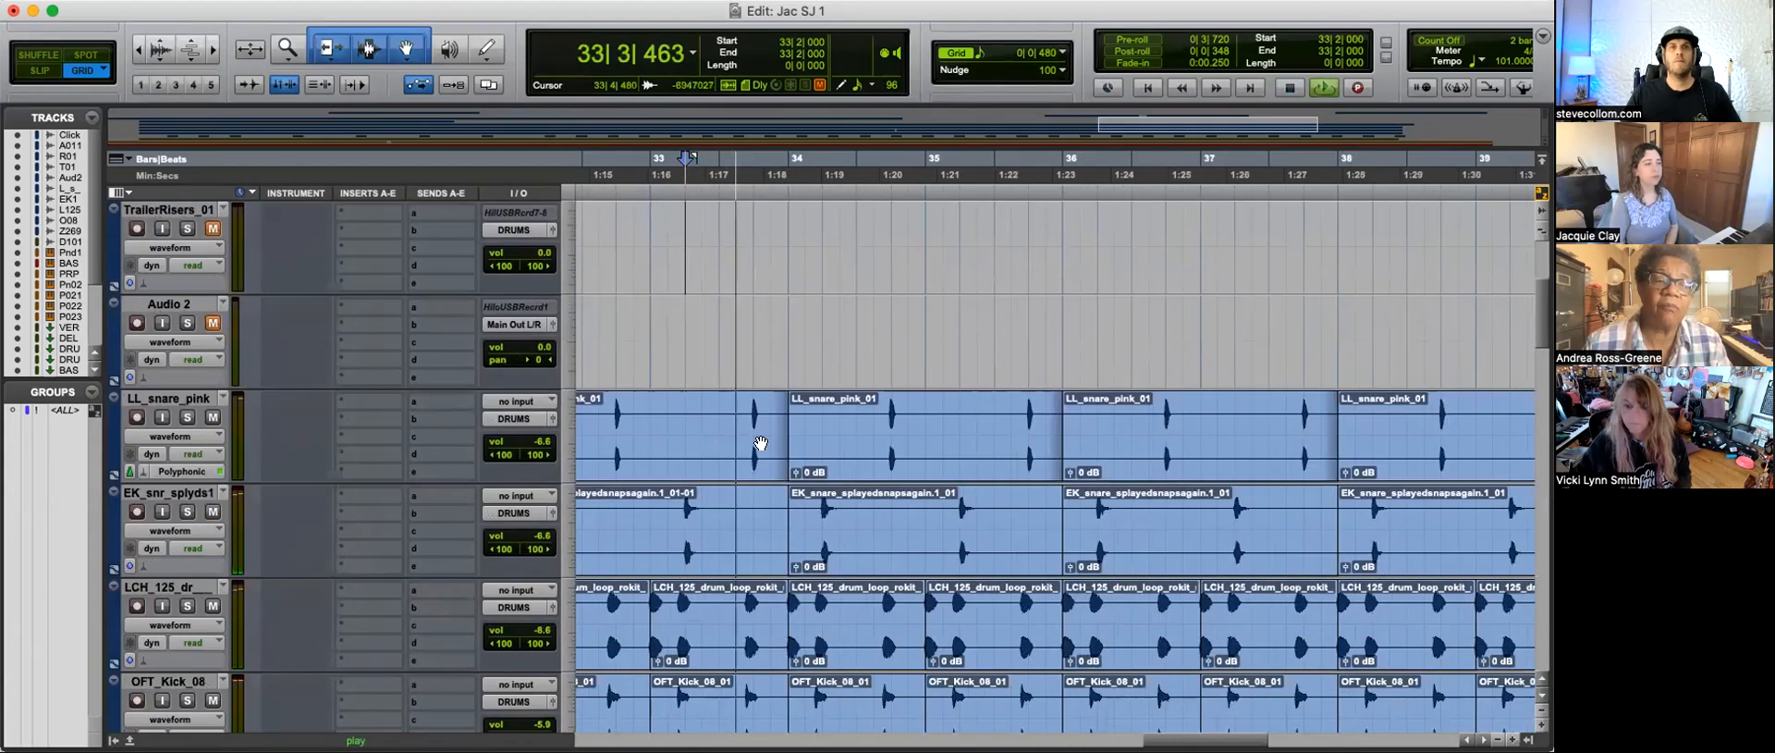
Step: Delete the Zenhiser clip at the end of bar 33 and the D_BWJAZ_101 groove from 33|3|480 to bar 34
key("space")
Step: Delete the snare, LCH_125 drum loop and OFT_Kick_08 audio from 33|3|480 to bar 34
left_click_drag(755, 439, 768, 439)
key("Delete")
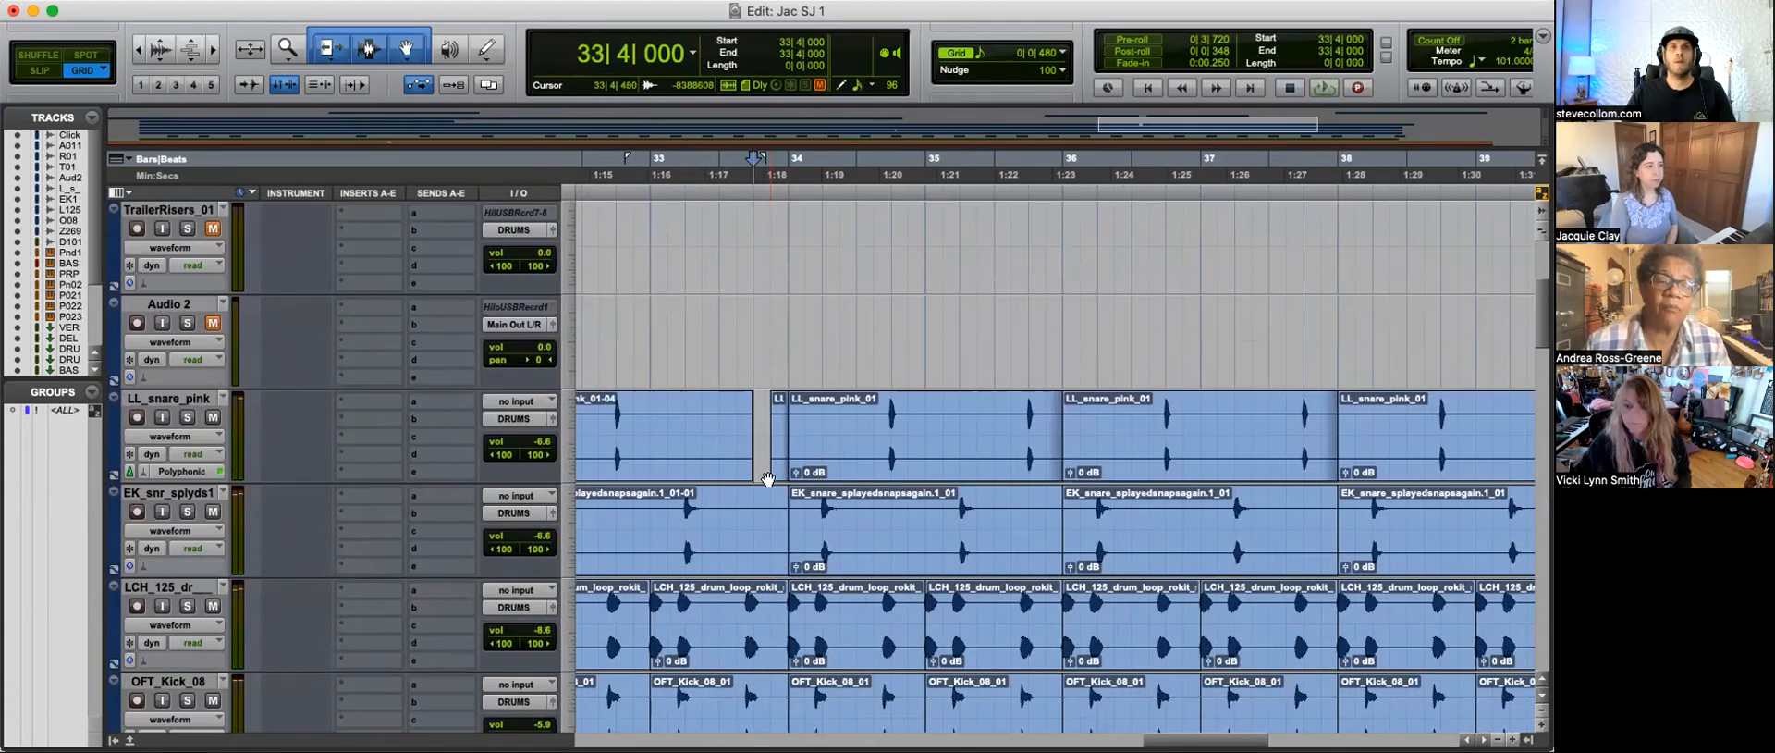
scroll(758, 506, "down", 1)
left_click_drag(737, 338, 790, 647)
key("Delete")
Step: Play back the new drum break before bar 34 in the context of the surrounding arrangement
key("space")
scroll(793, 413, "down", 2)
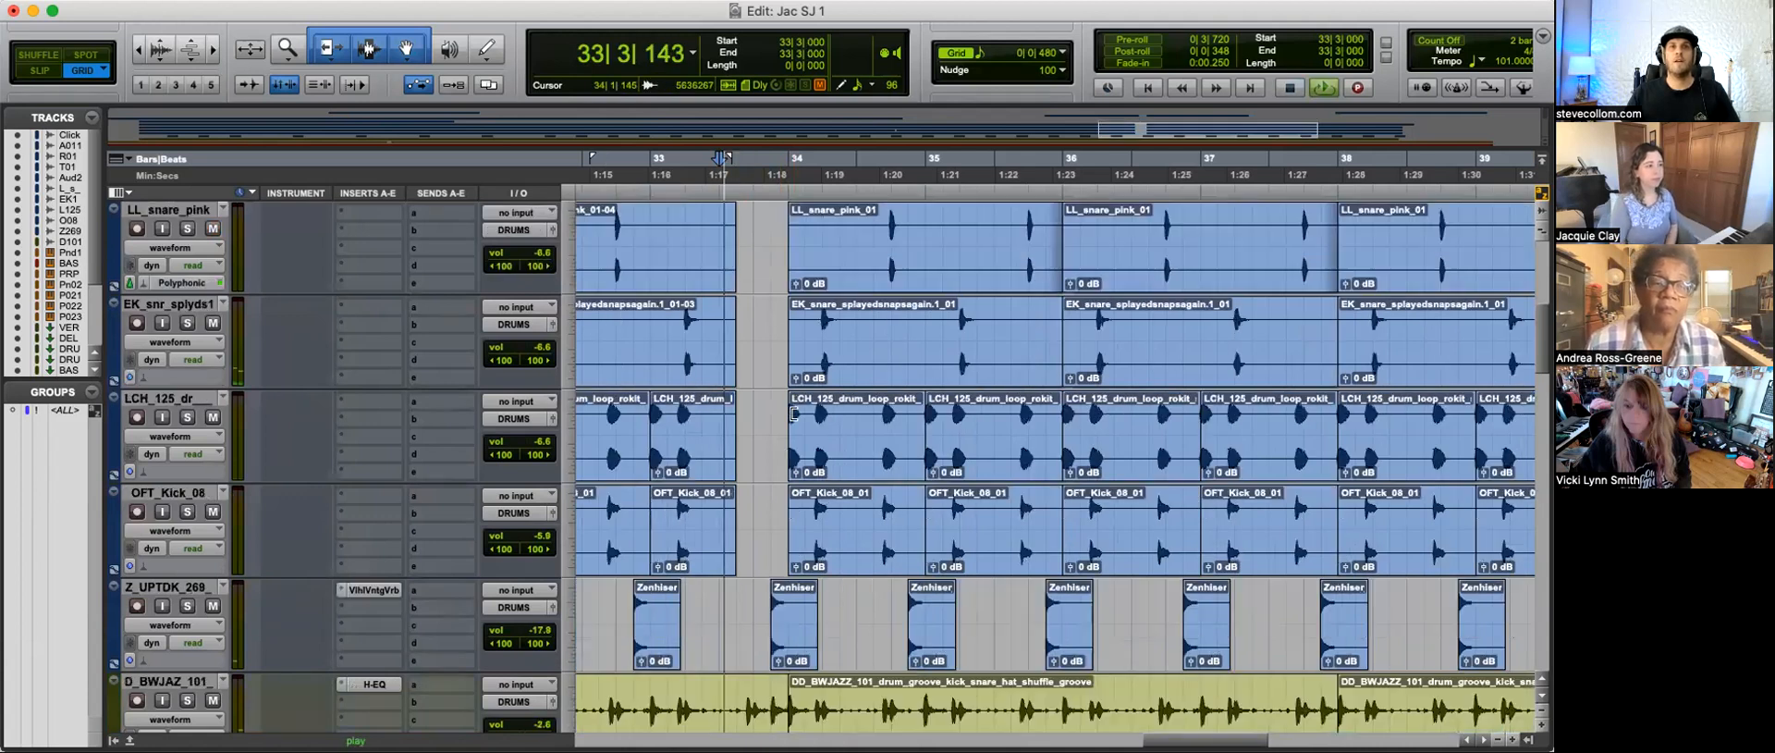
left_click(793, 552)
key("Delete")
left_click(751, 522)
left_click(738, 520)
scroll(738, 520, "down", 1)
left_click_drag(738, 520, 783, 519)
key("Delete")
key("space")
key("r")
key("r")
key("r")
key("space")
key("t")
key("t")
key("r")
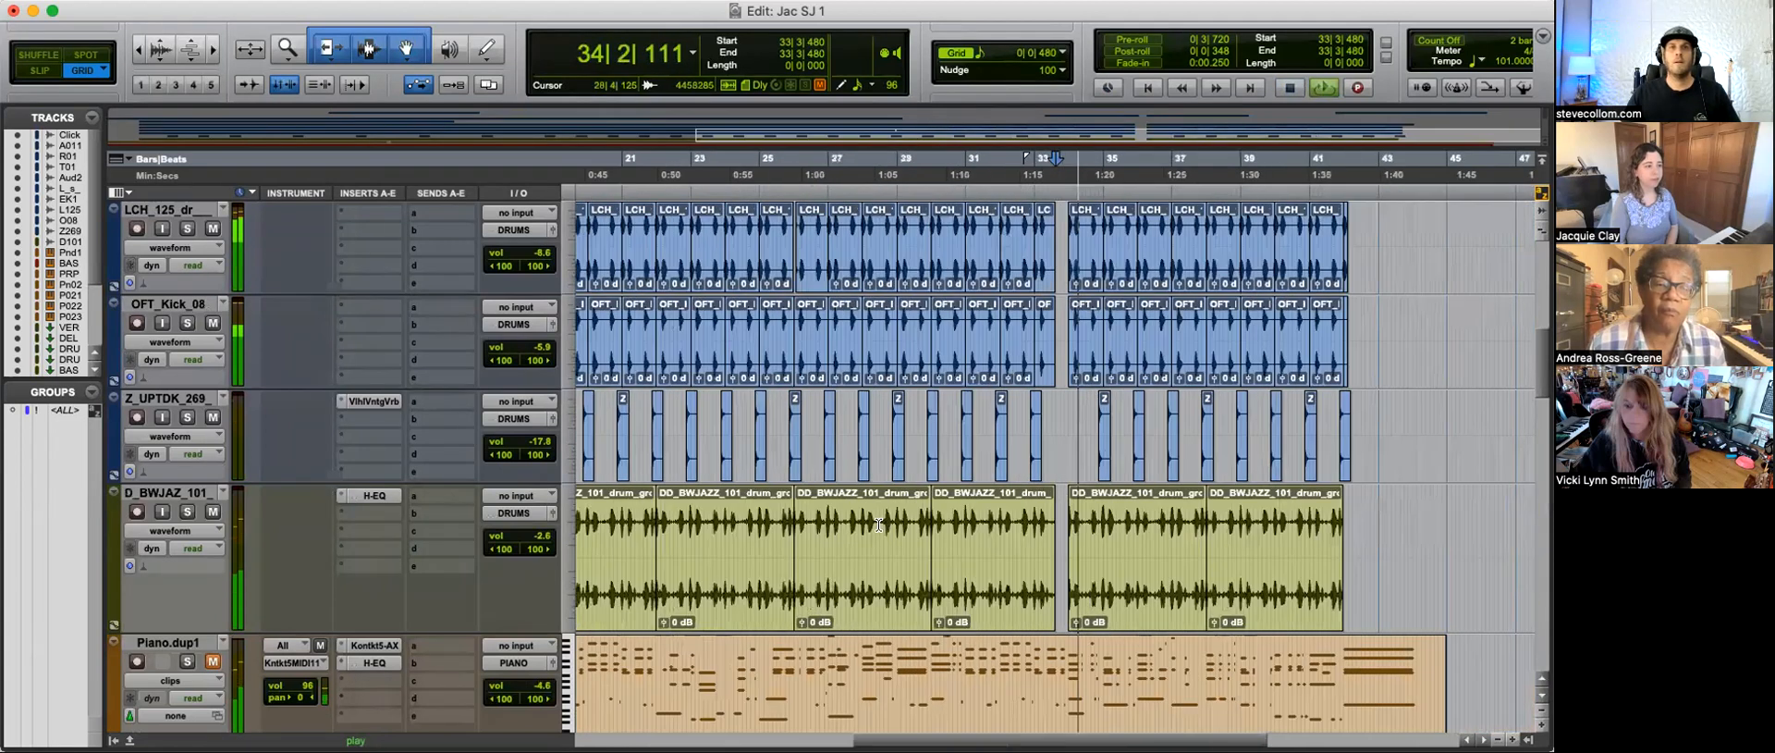
key("r")
key("space")
Step: Examine the first hits of the D_BWJAZ_101 drum groove at bar 2
key("Return")
key("t")
key("t")
key("t")
left_click(783, 536)
key("t")
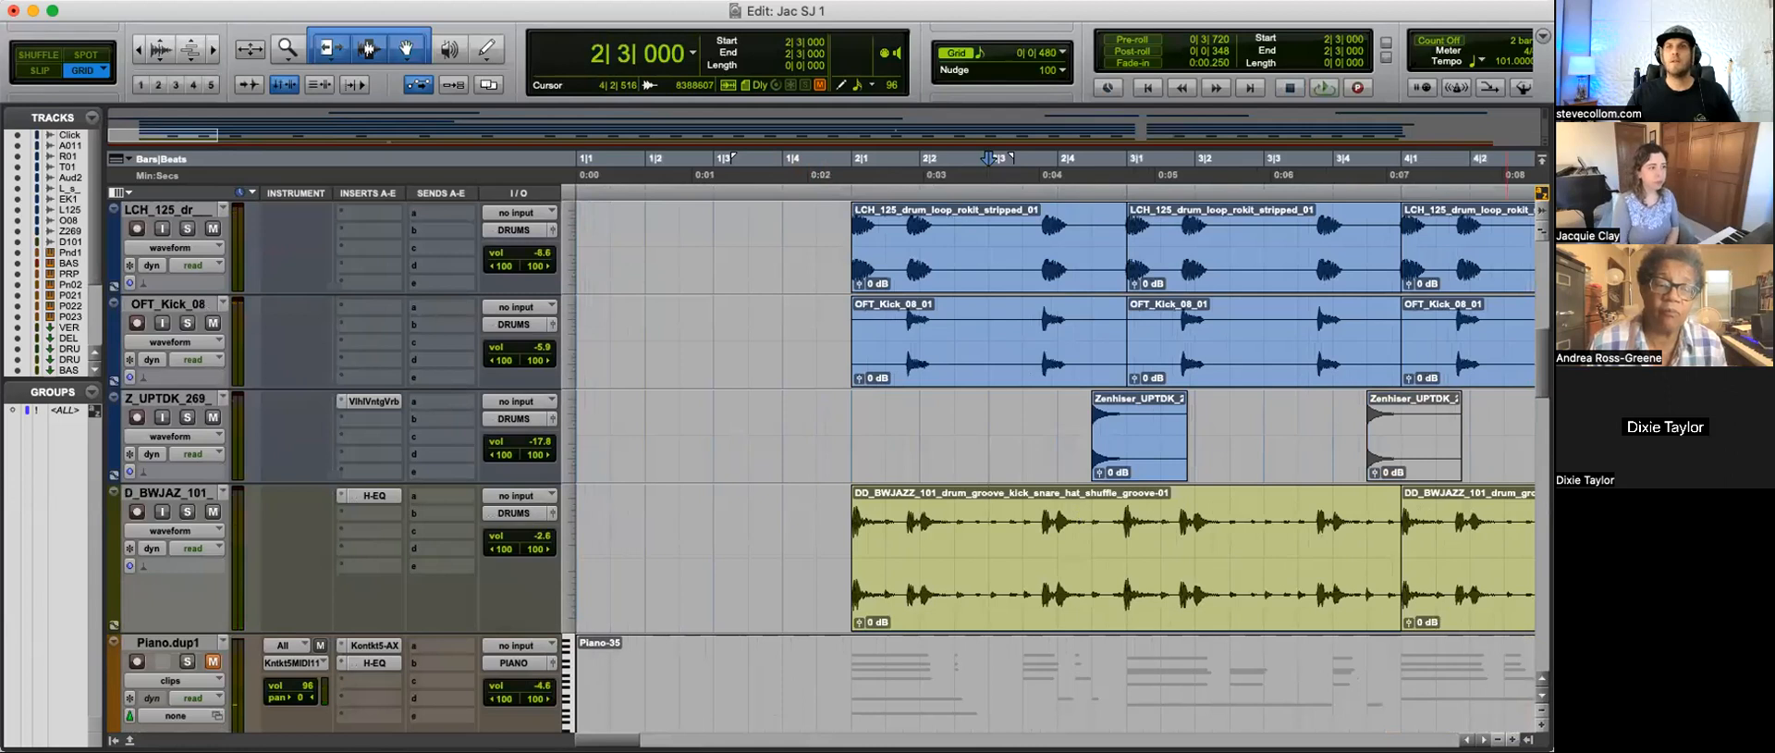
key("t")
key("t")
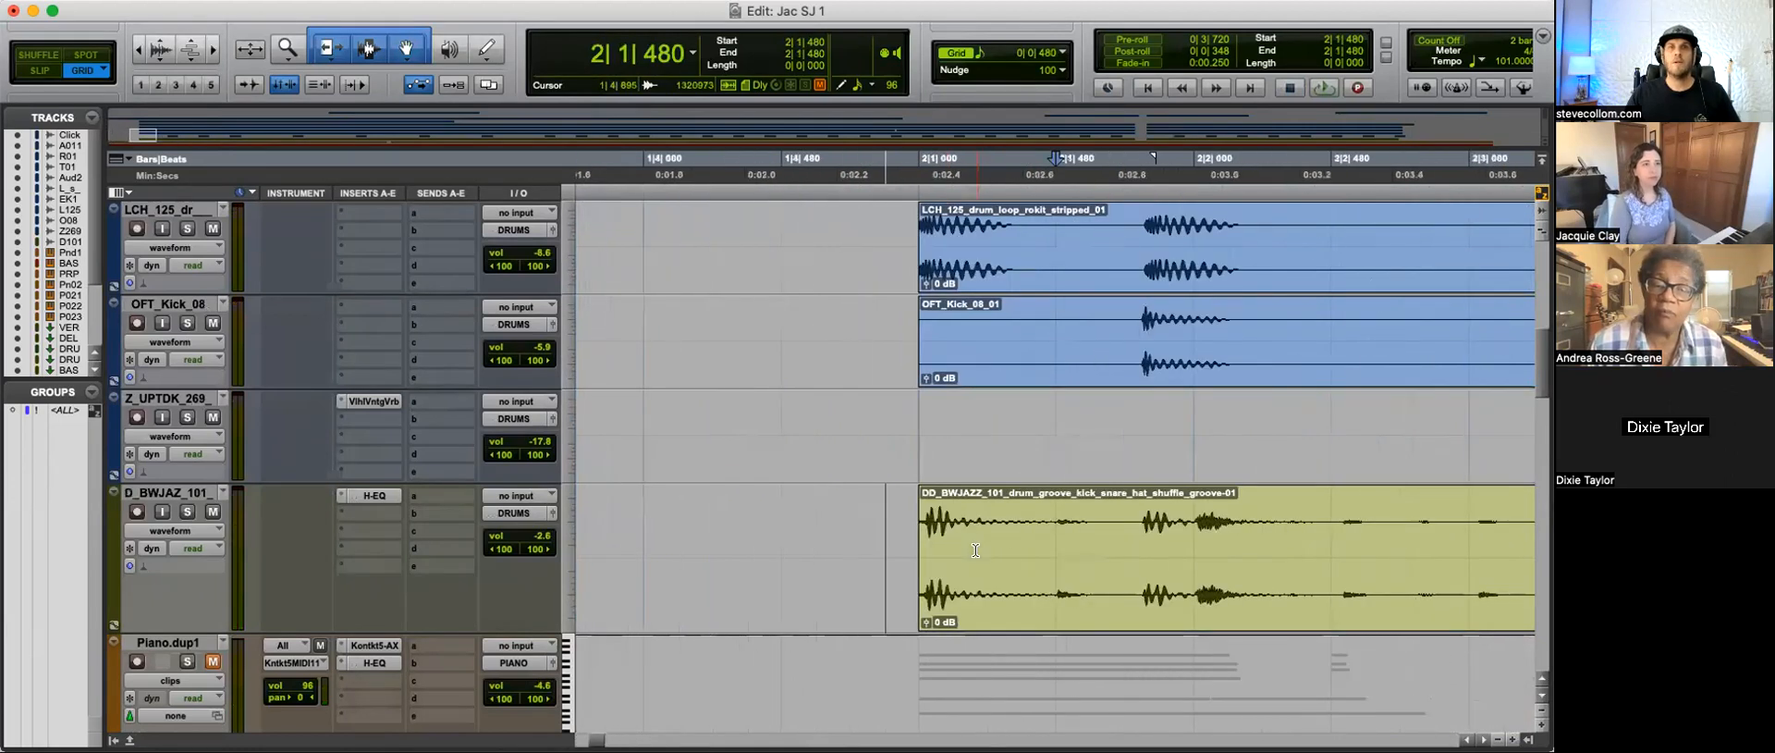
key("r")
Step: Set the grid to 1/16 note and play the drum groove from 2|1|480
left_click(1021, 53)
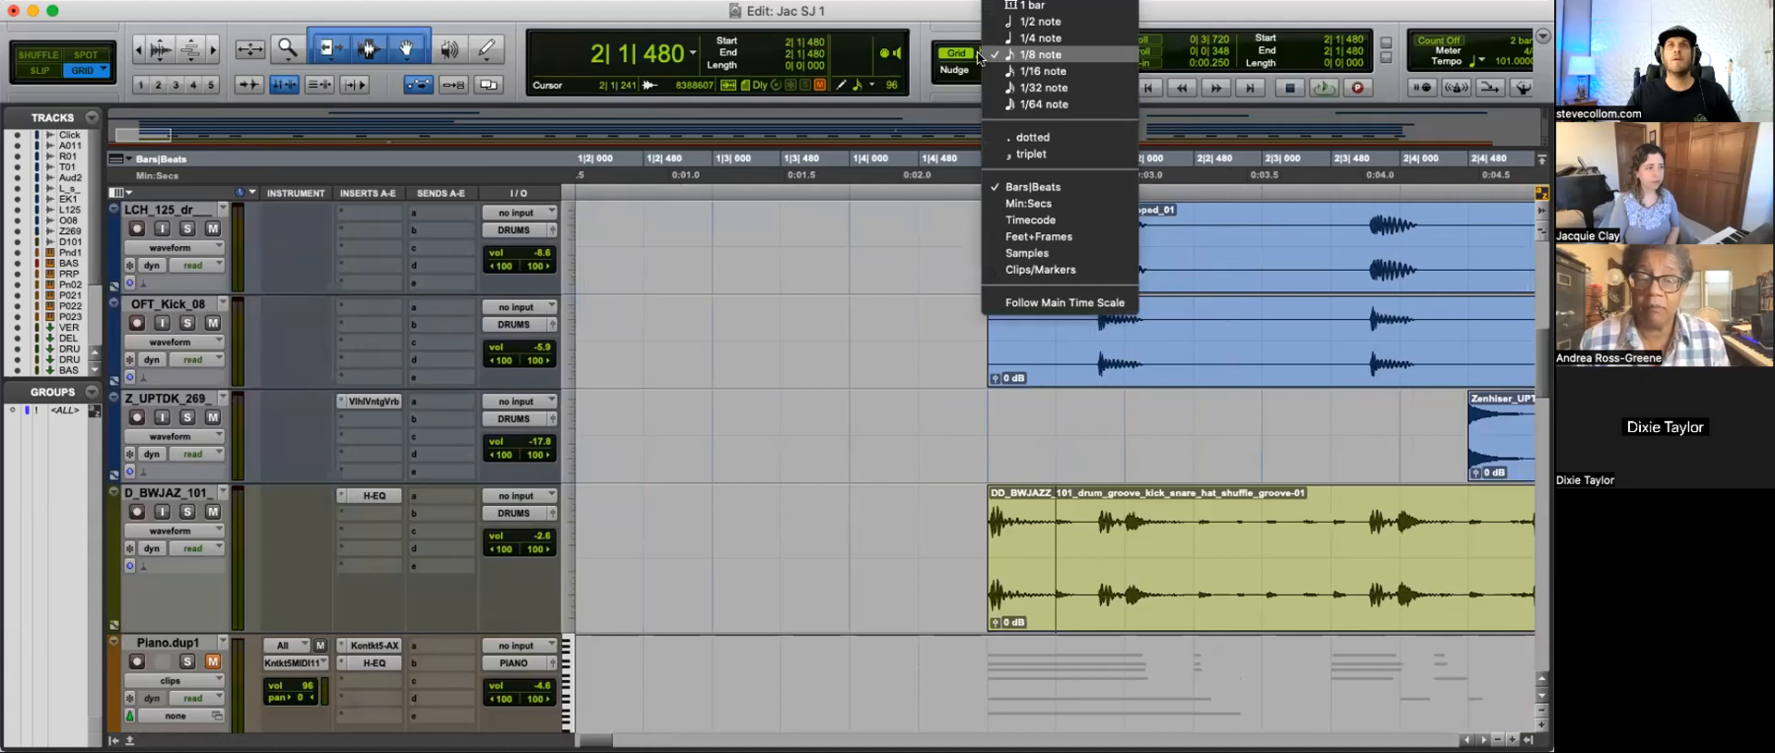
left_click(1022, 73)
left_click(1092, 555)
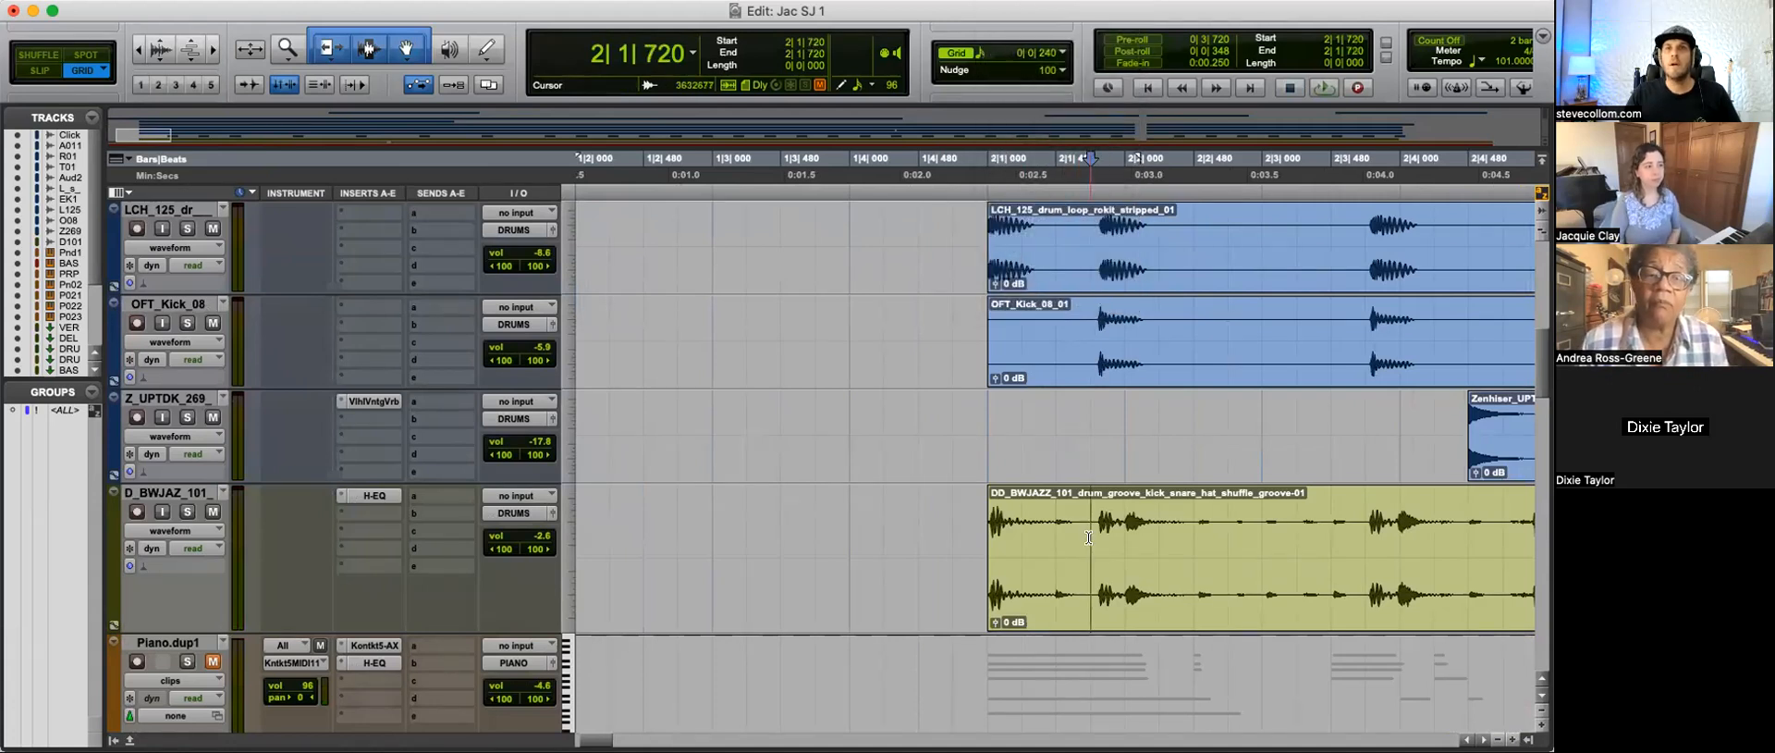
key("t")
left_click(994, 533)
key("r")
key("r")
key("space")
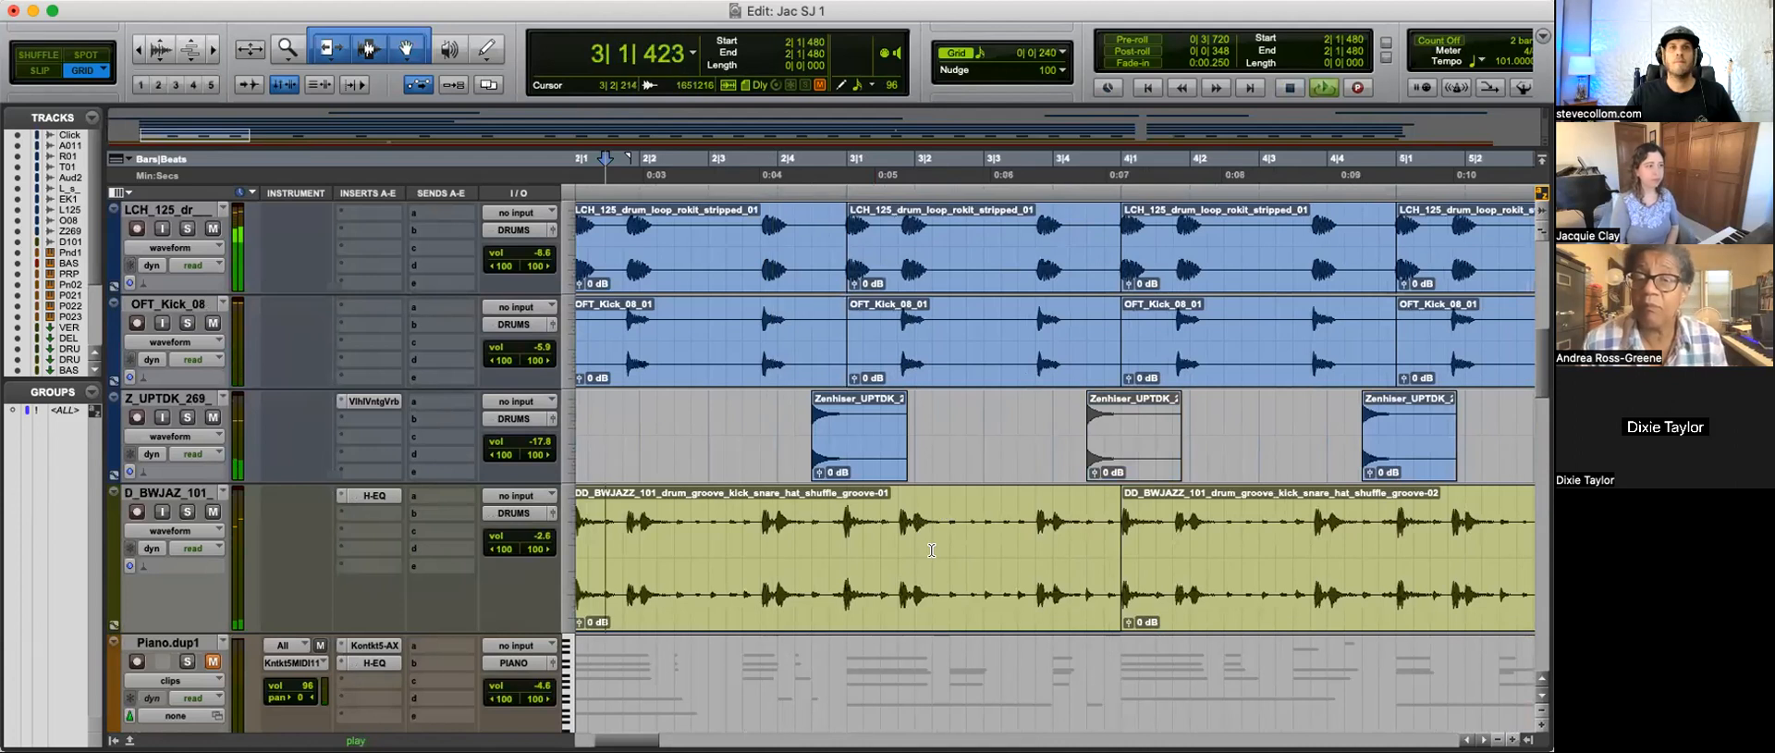
key("r")
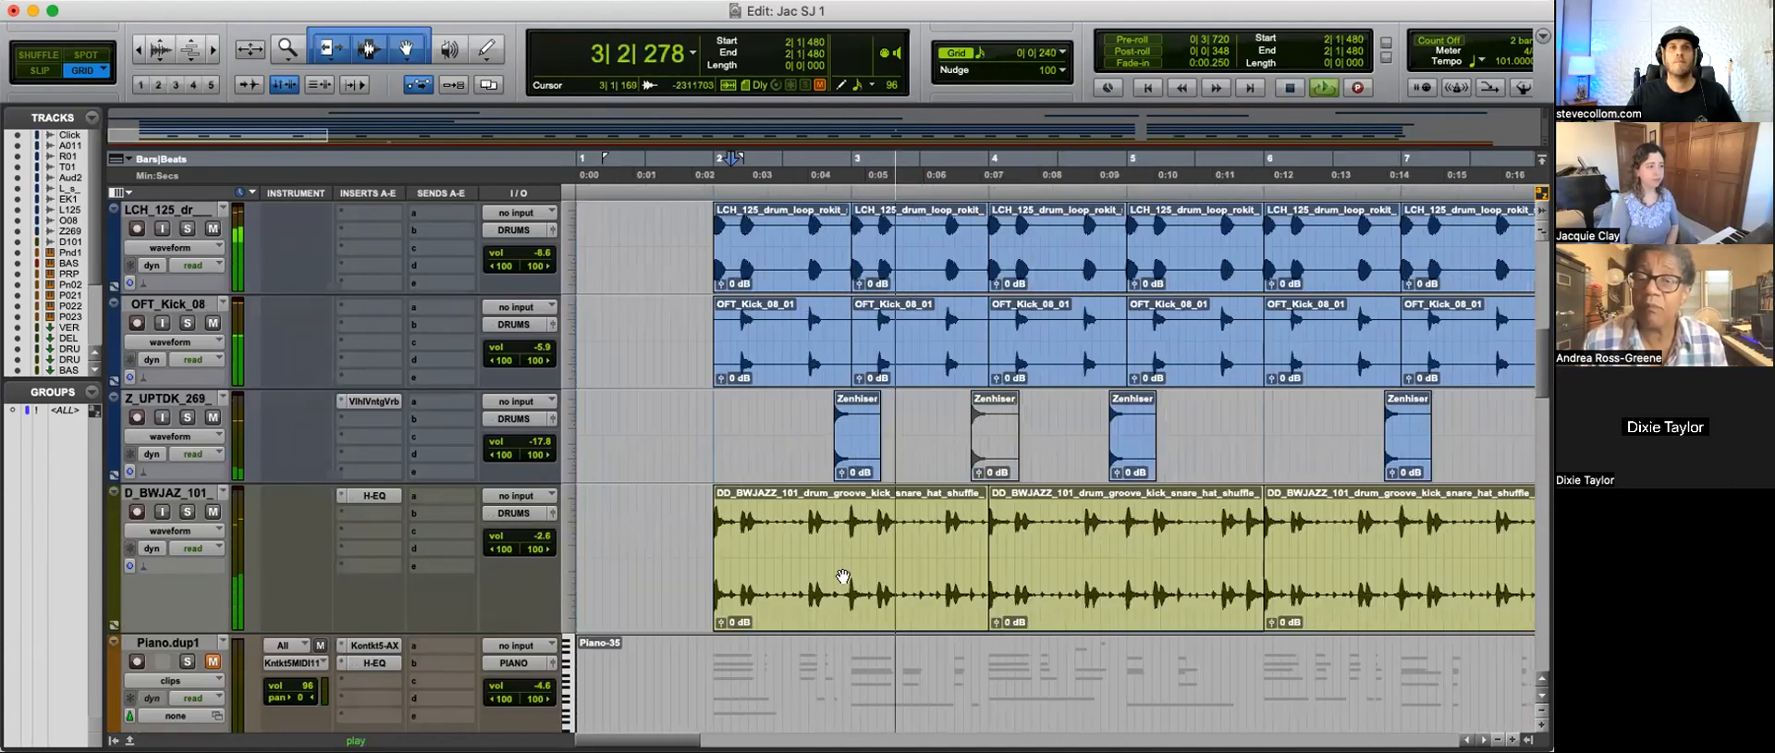
Step: Select the first D_BWJAZ_101 groove clip at bars 2 to 4 and enable Rhythmic Elastic Audio on its track
left_click(791, 601)
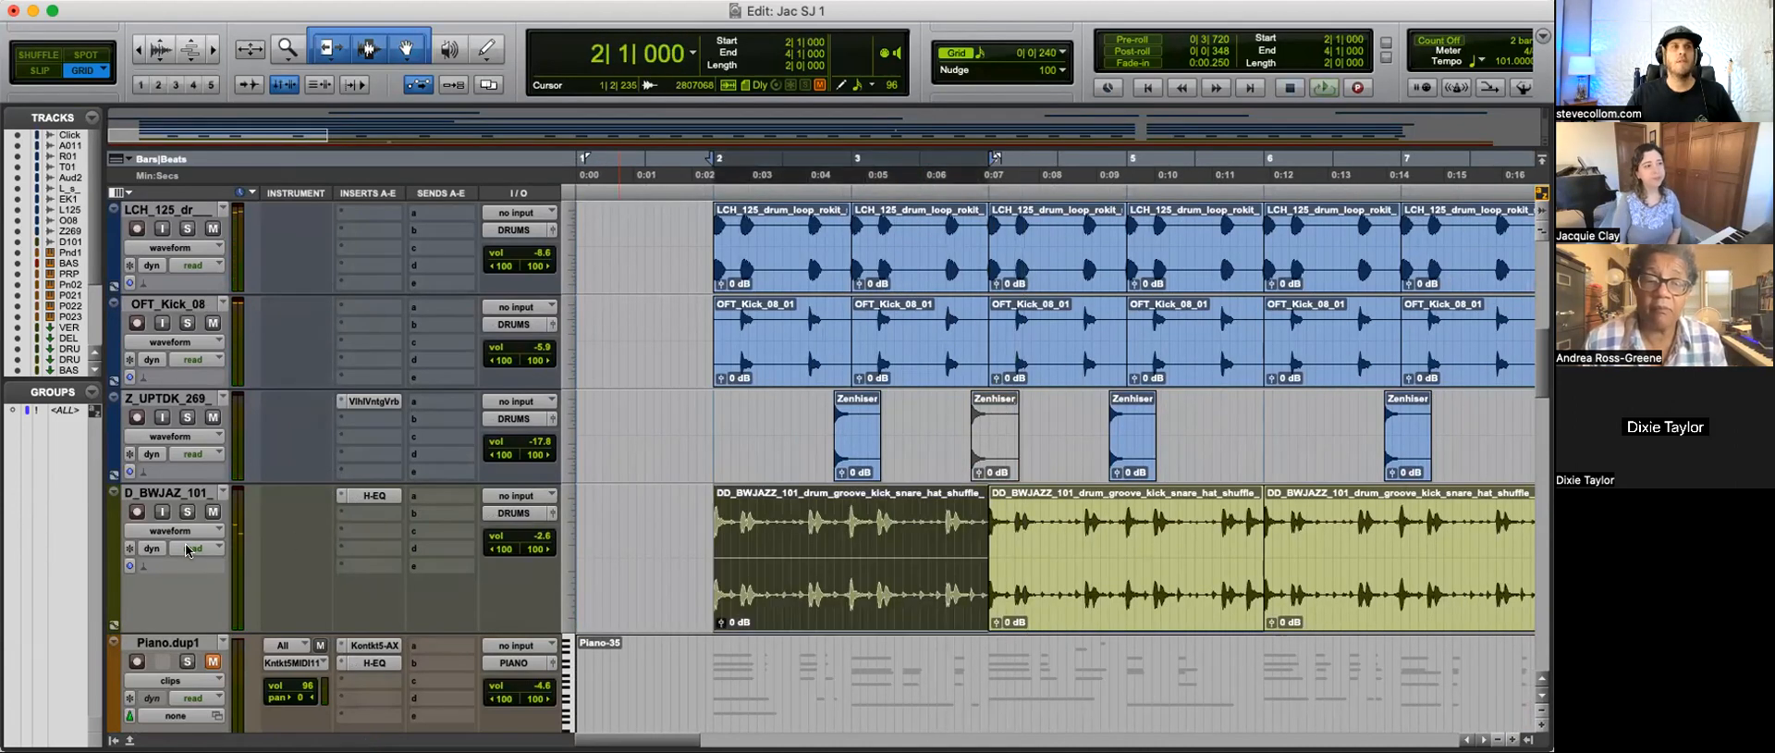
left_click(146, 571)
left_click(177, 623)
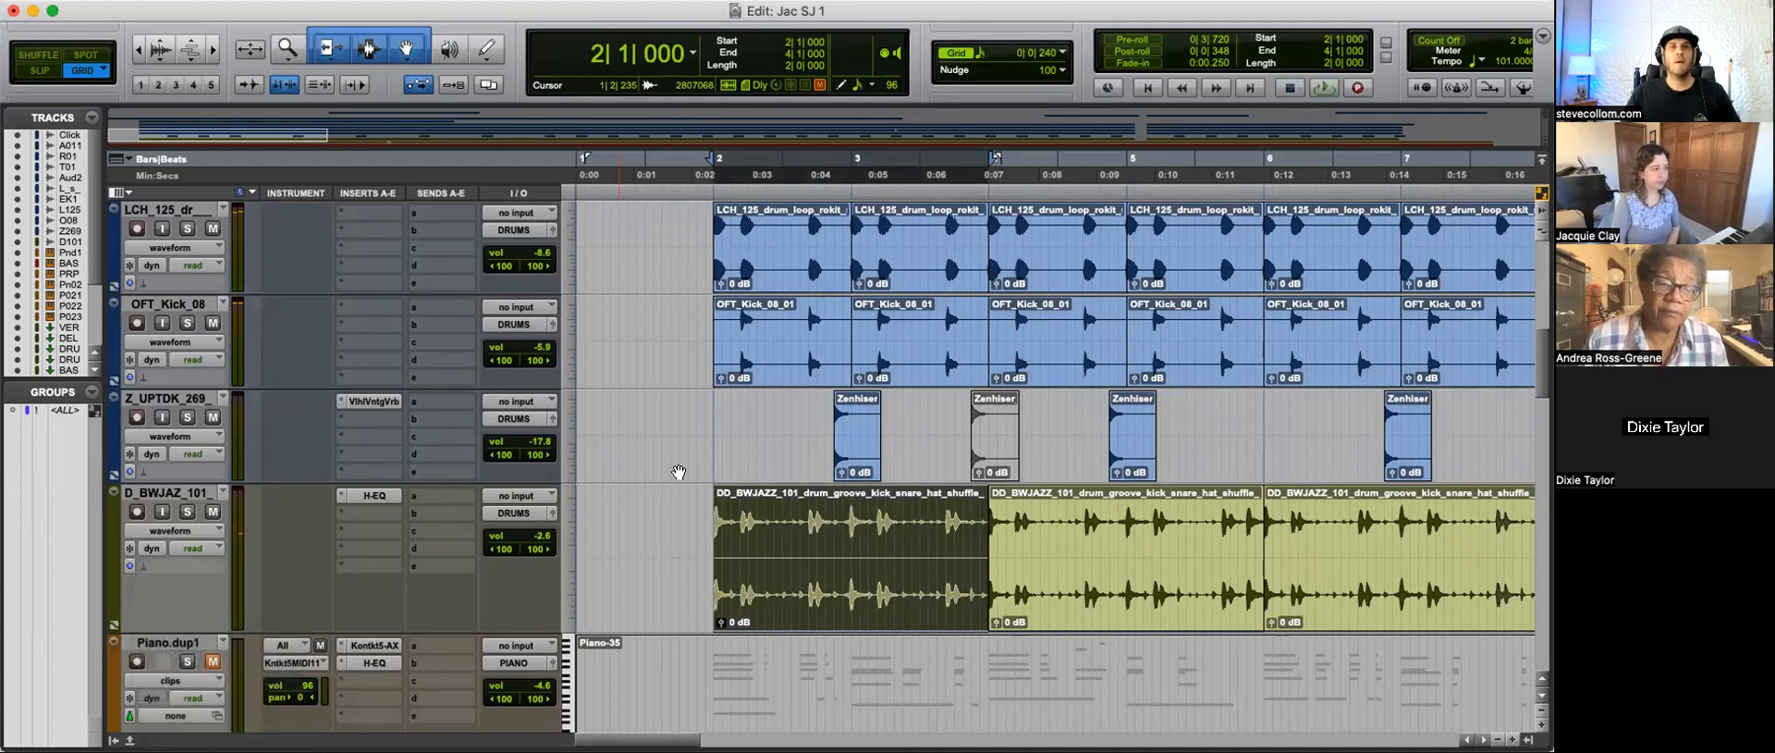
Step: Switch the D_BWJAZ_101 track to analysis view and quantize the selected clip's Elastic Audio events to 1/16 notes
key("t")
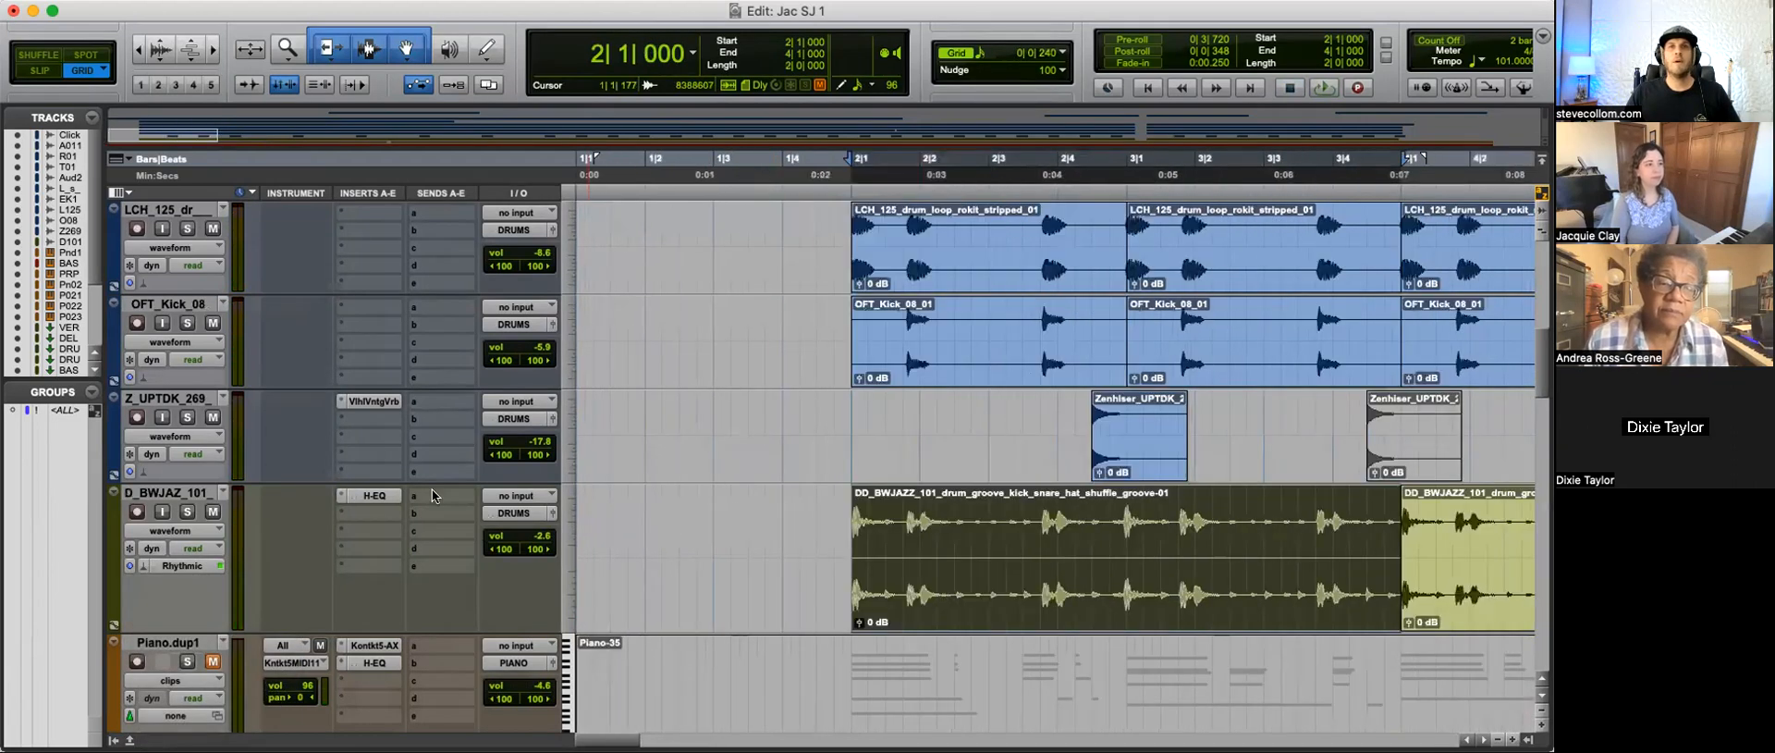
left_click(176, 526)
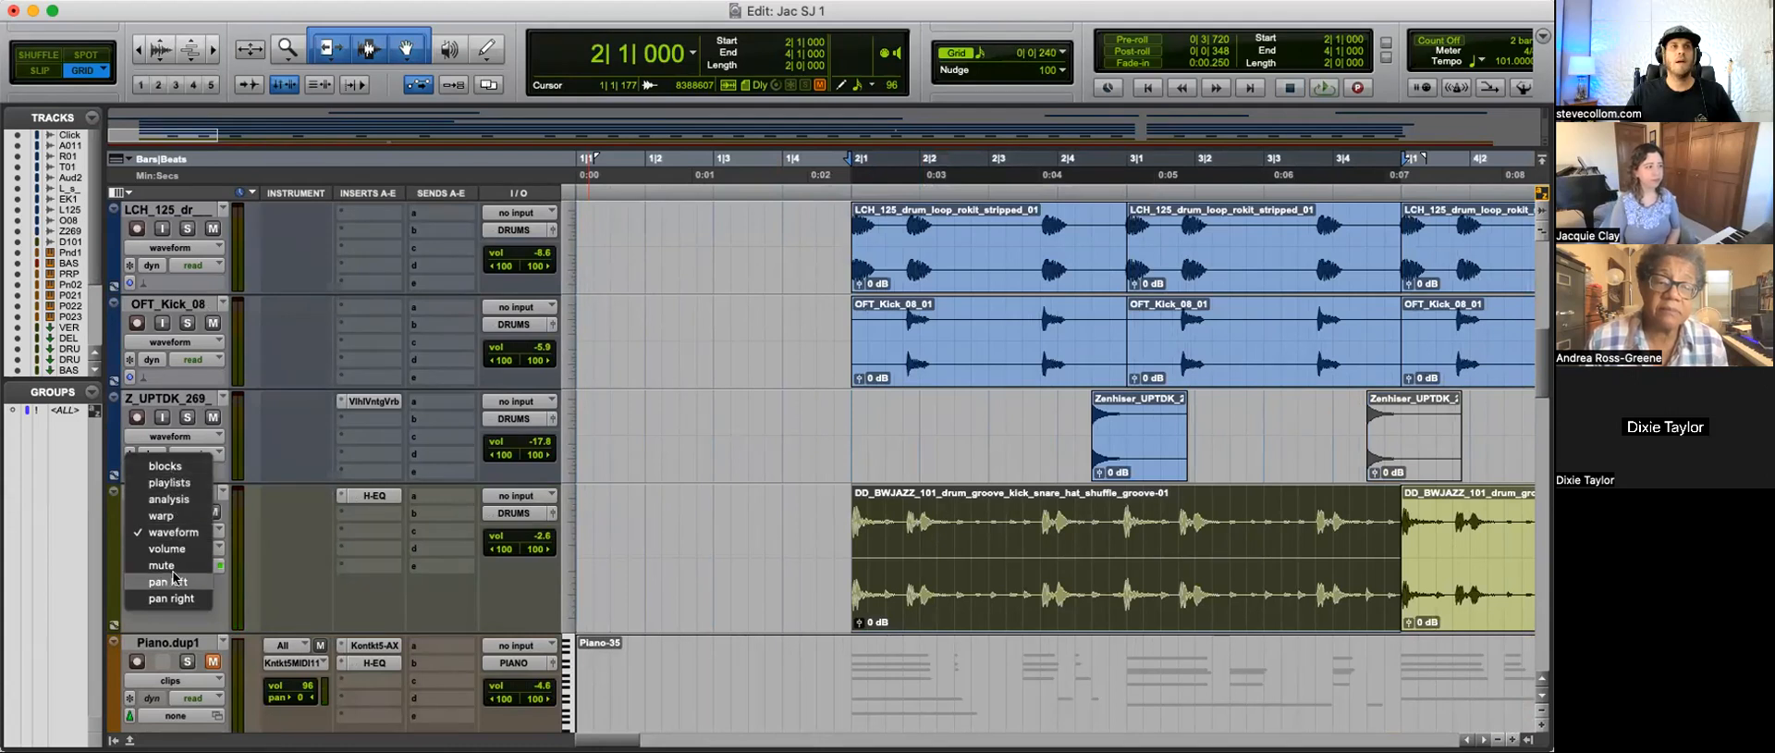
left_click(169, 498)
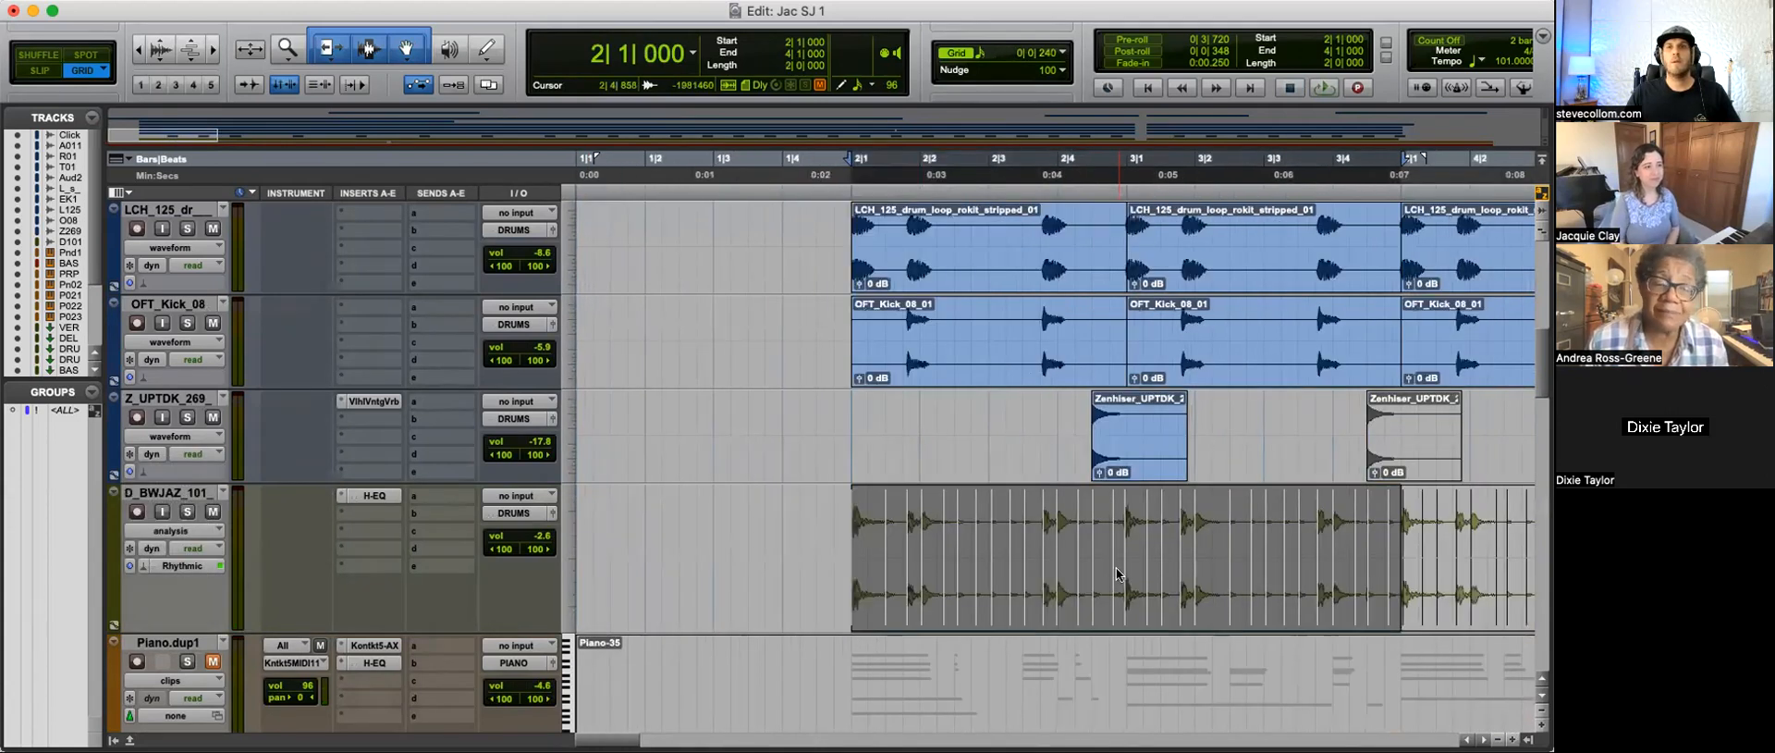
key("alt+0")
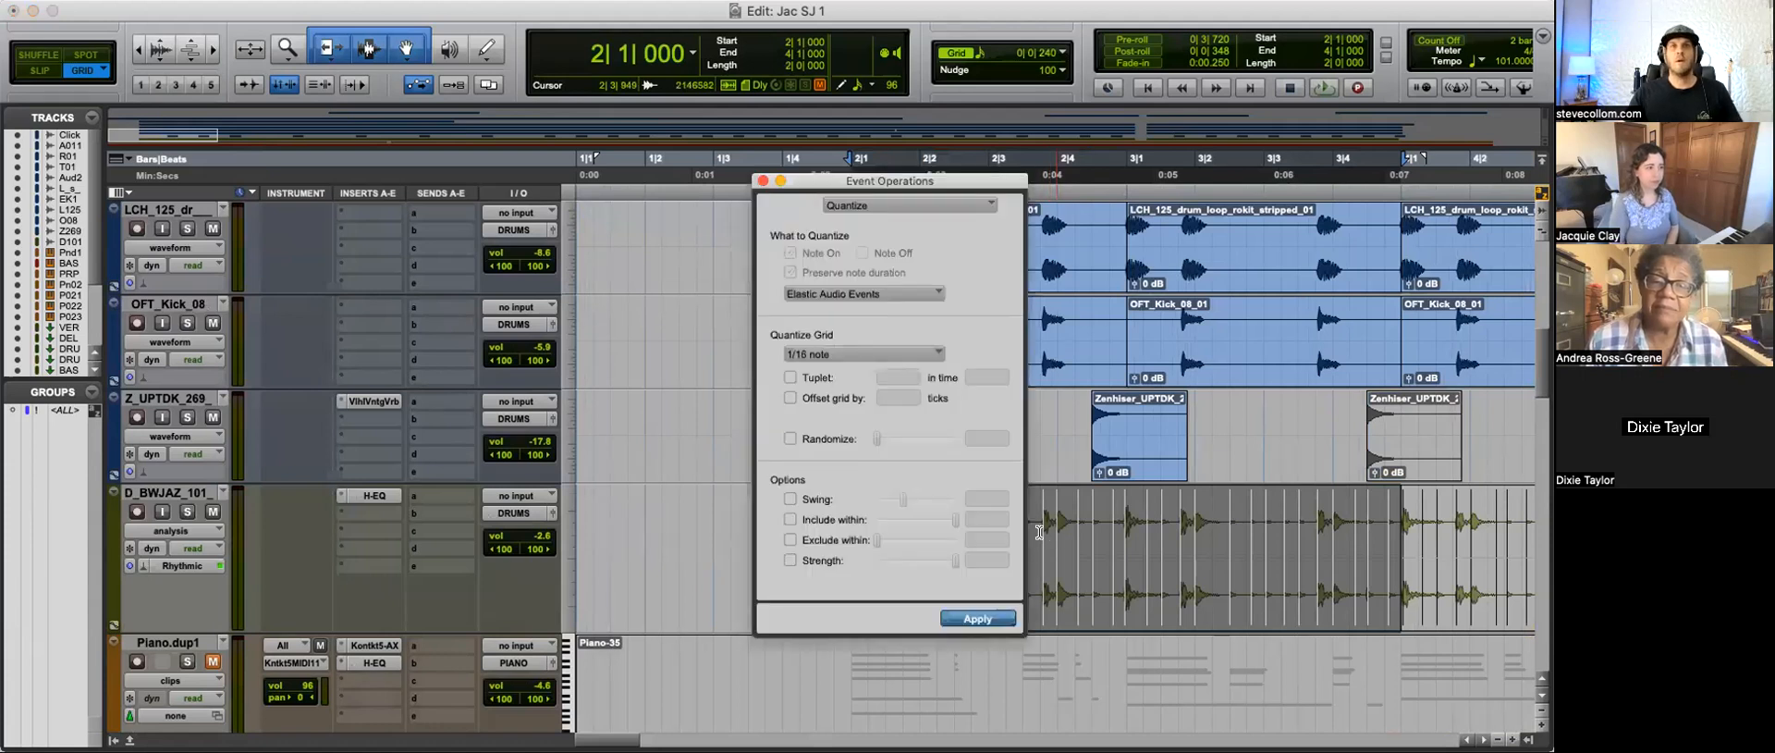
left_click(762, 181)
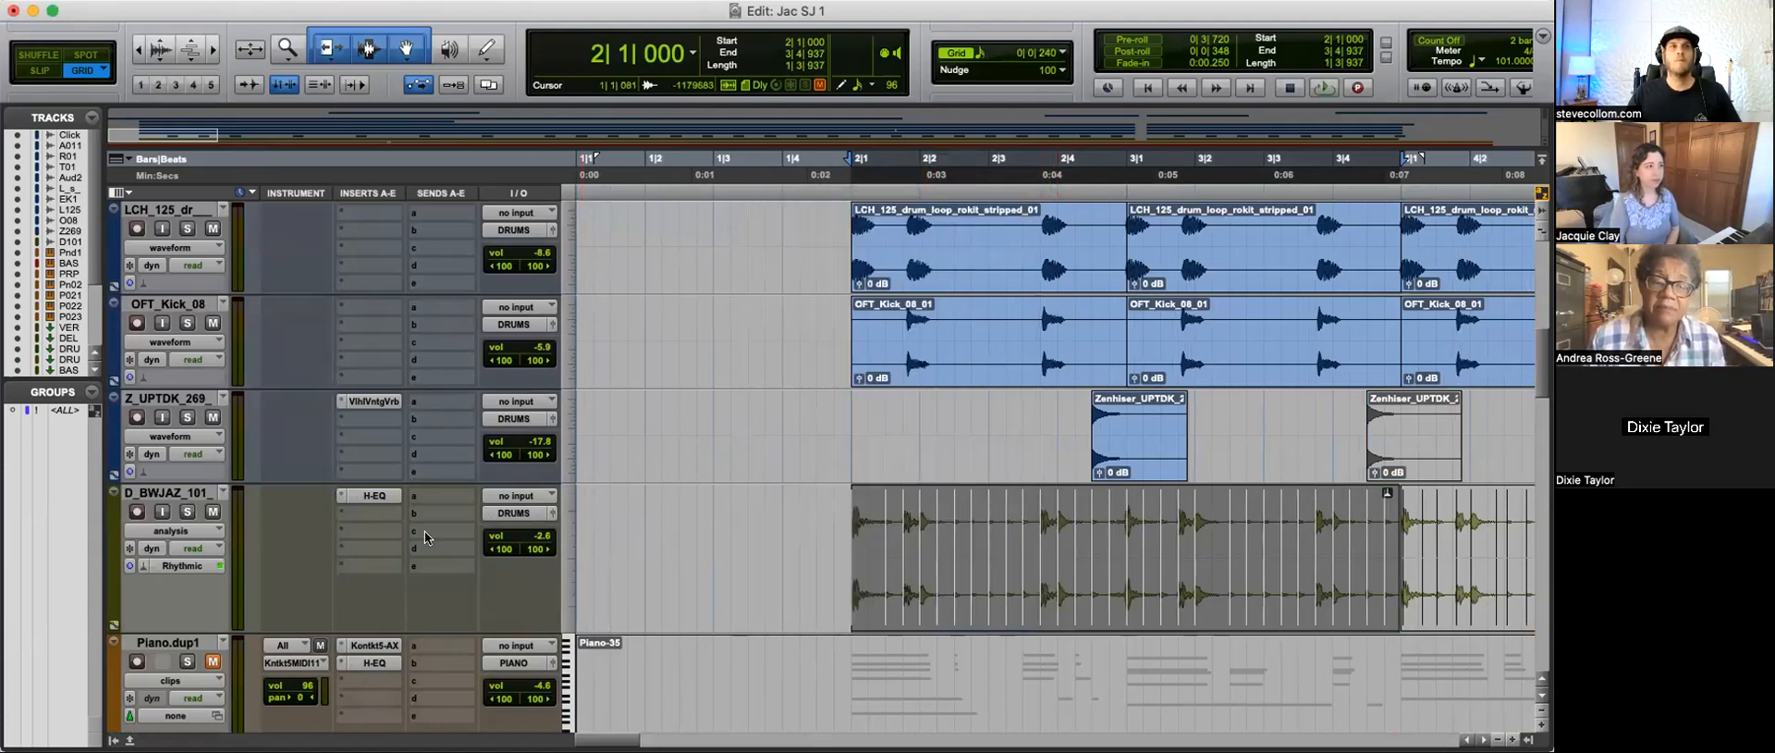
Step: Disable Elastic Audio on the D_BWJAZ_101 track and commit its warped clips to disk
left_click(145, 567)
left_click(161, 509)
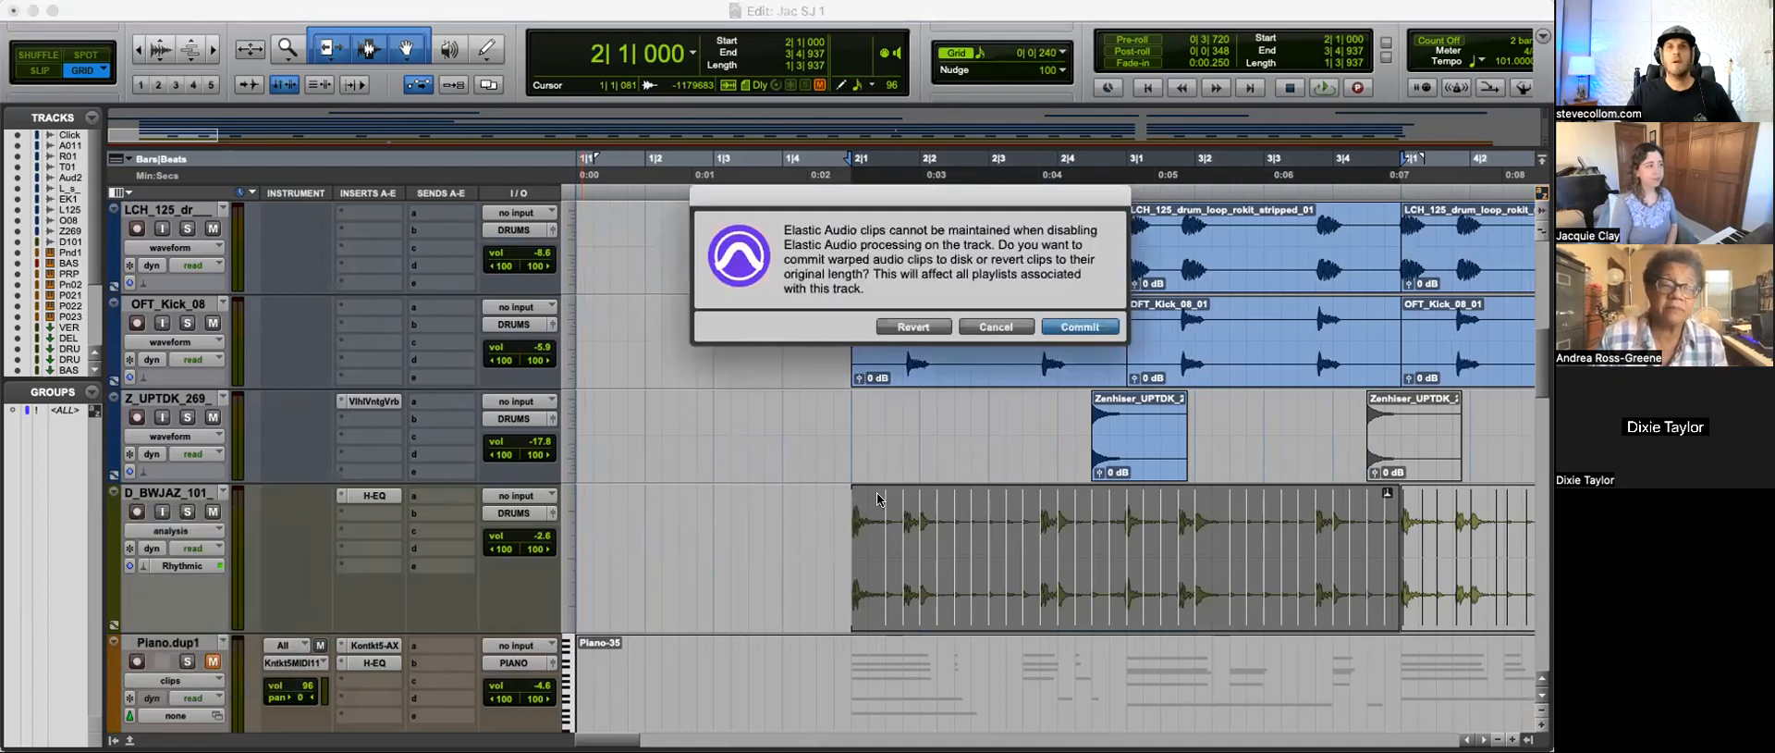
left_click(1074, 327)
Step: Play the drum groove from 1|4|720 and examine the hits of the committed first clip at bars 2 to 4
key("space")
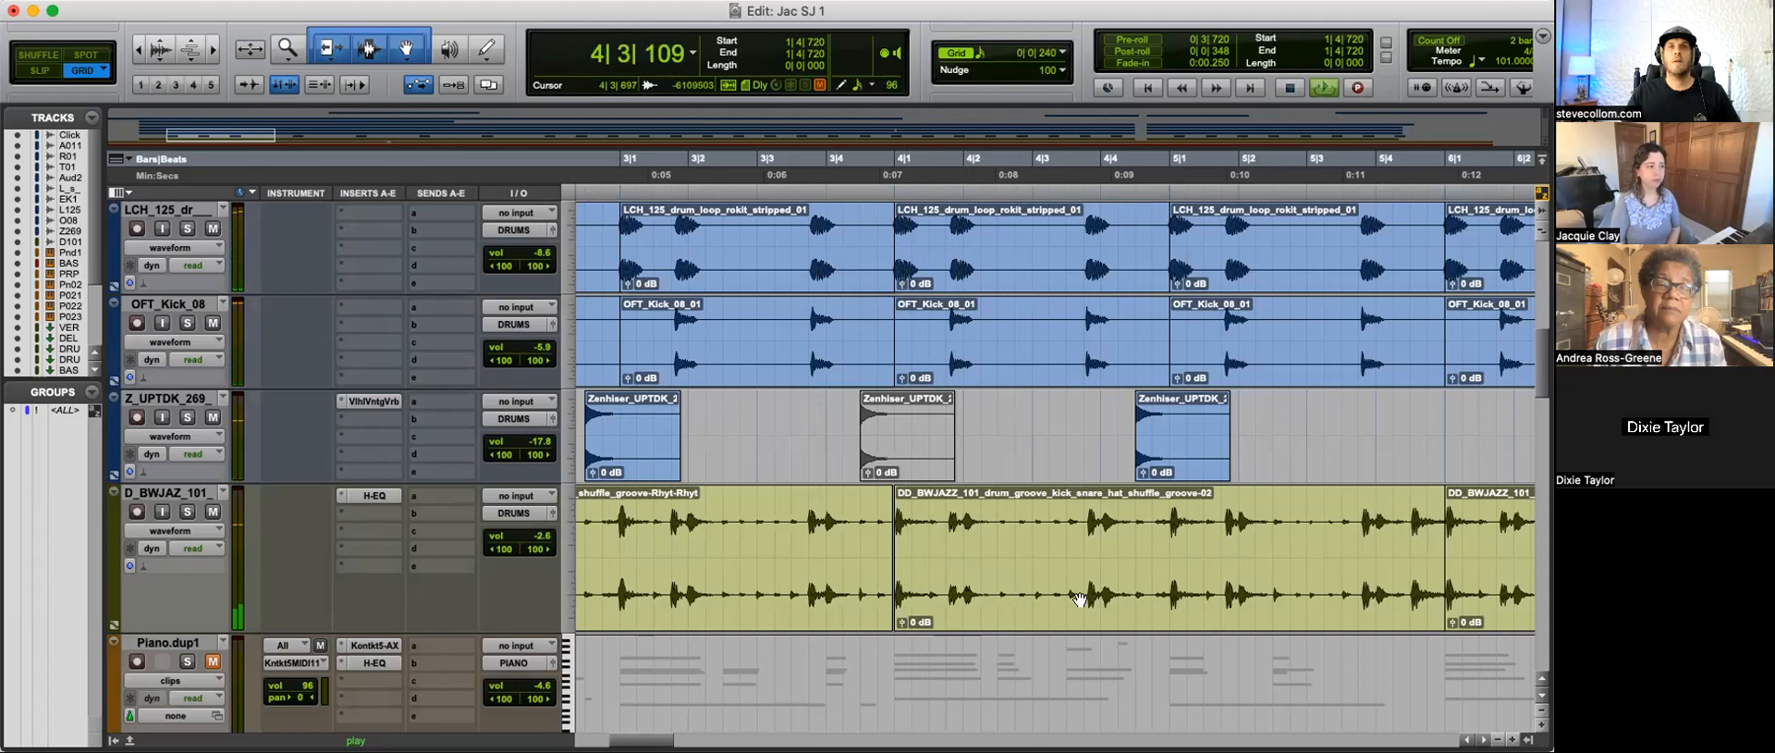
key("r")
key("space")
left_click(777, 552)
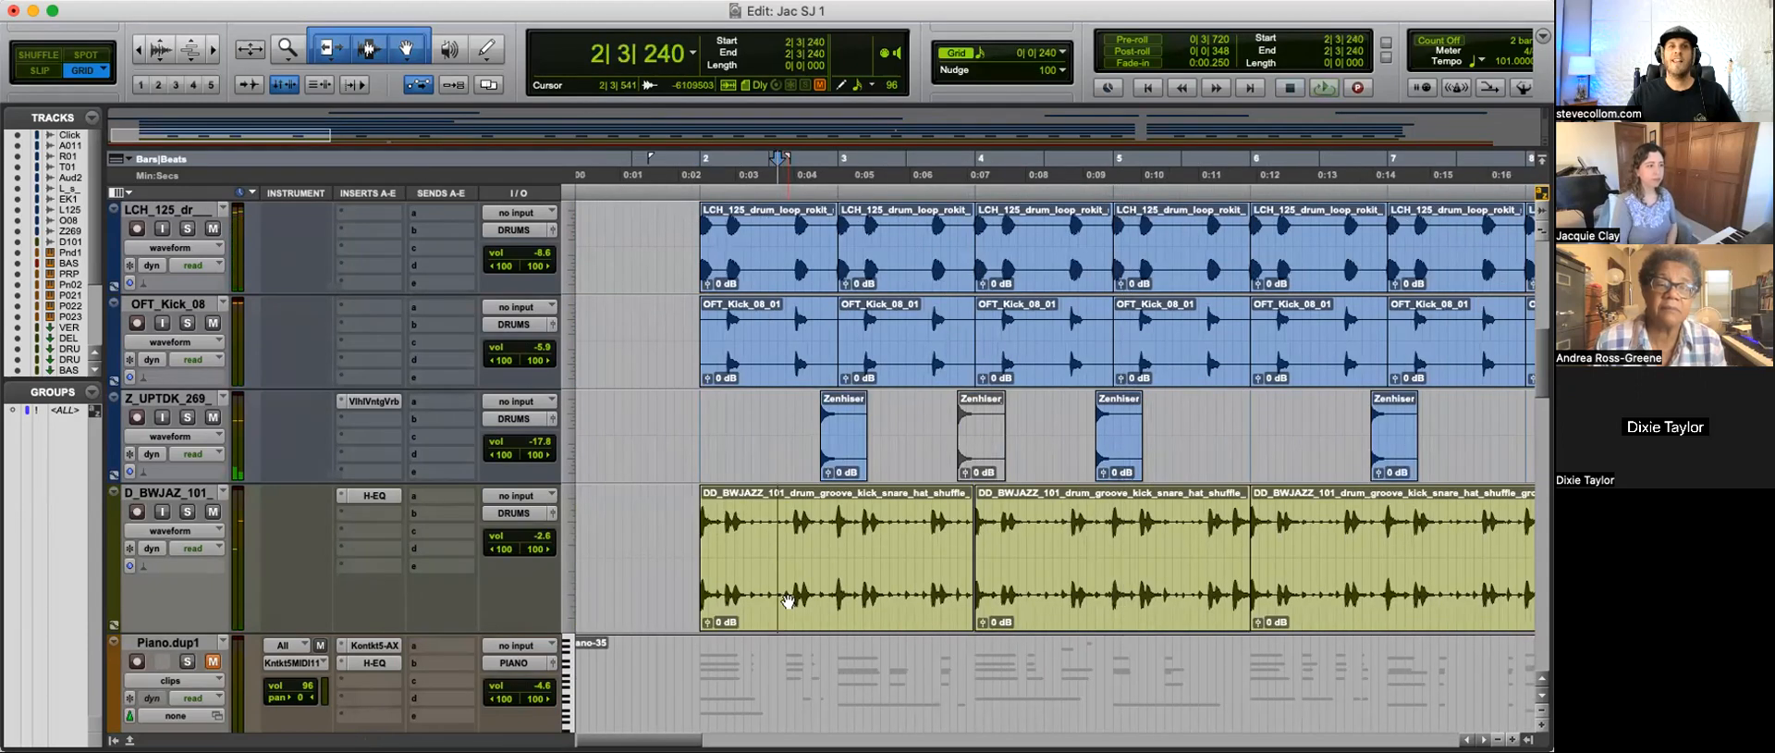
left_click(788, 601)
key("t")
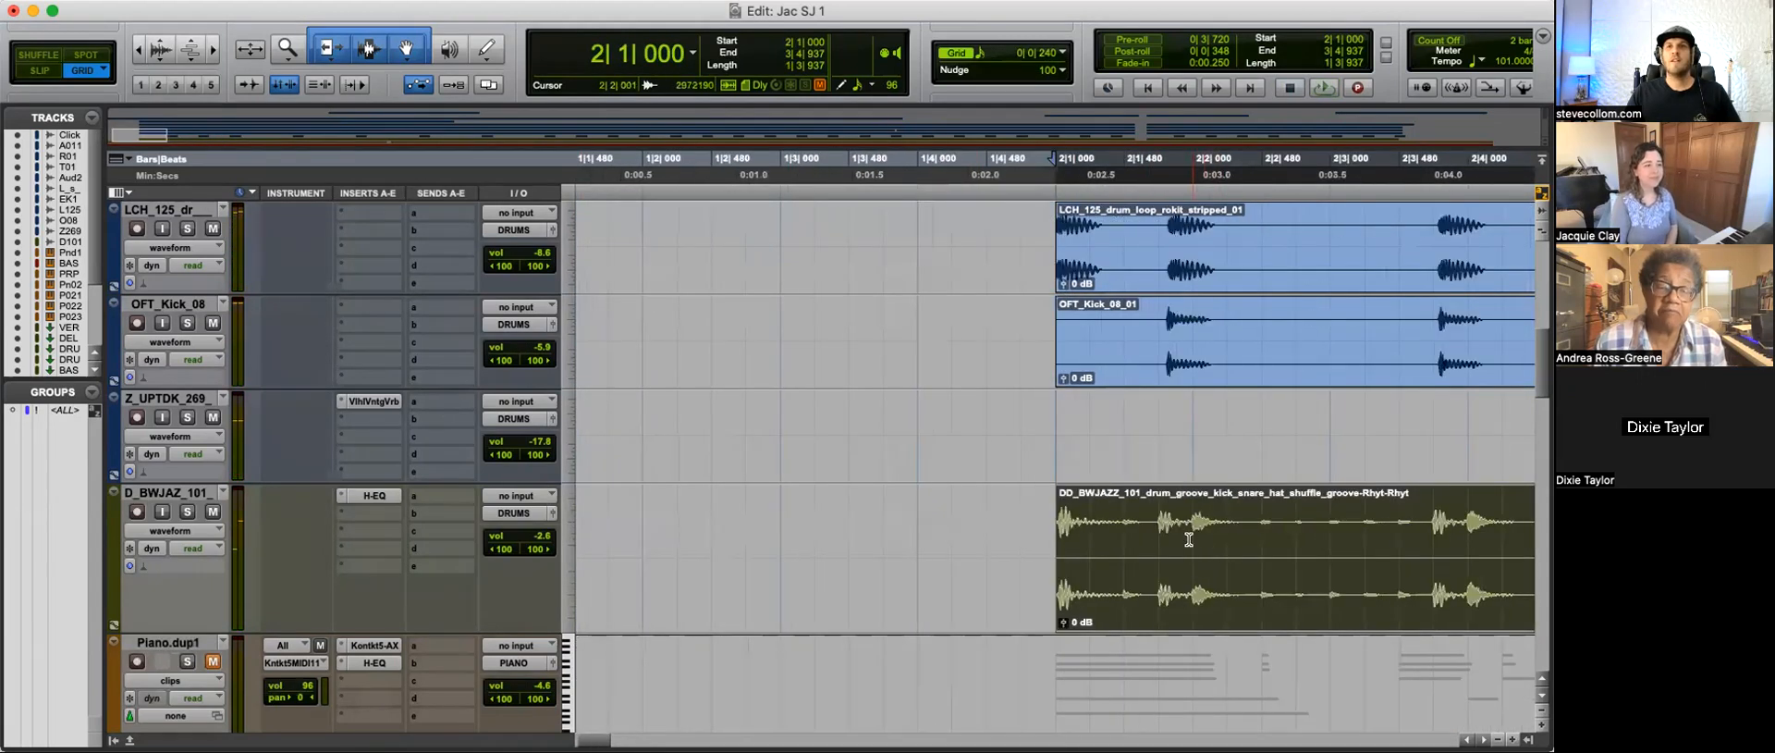
key("r")
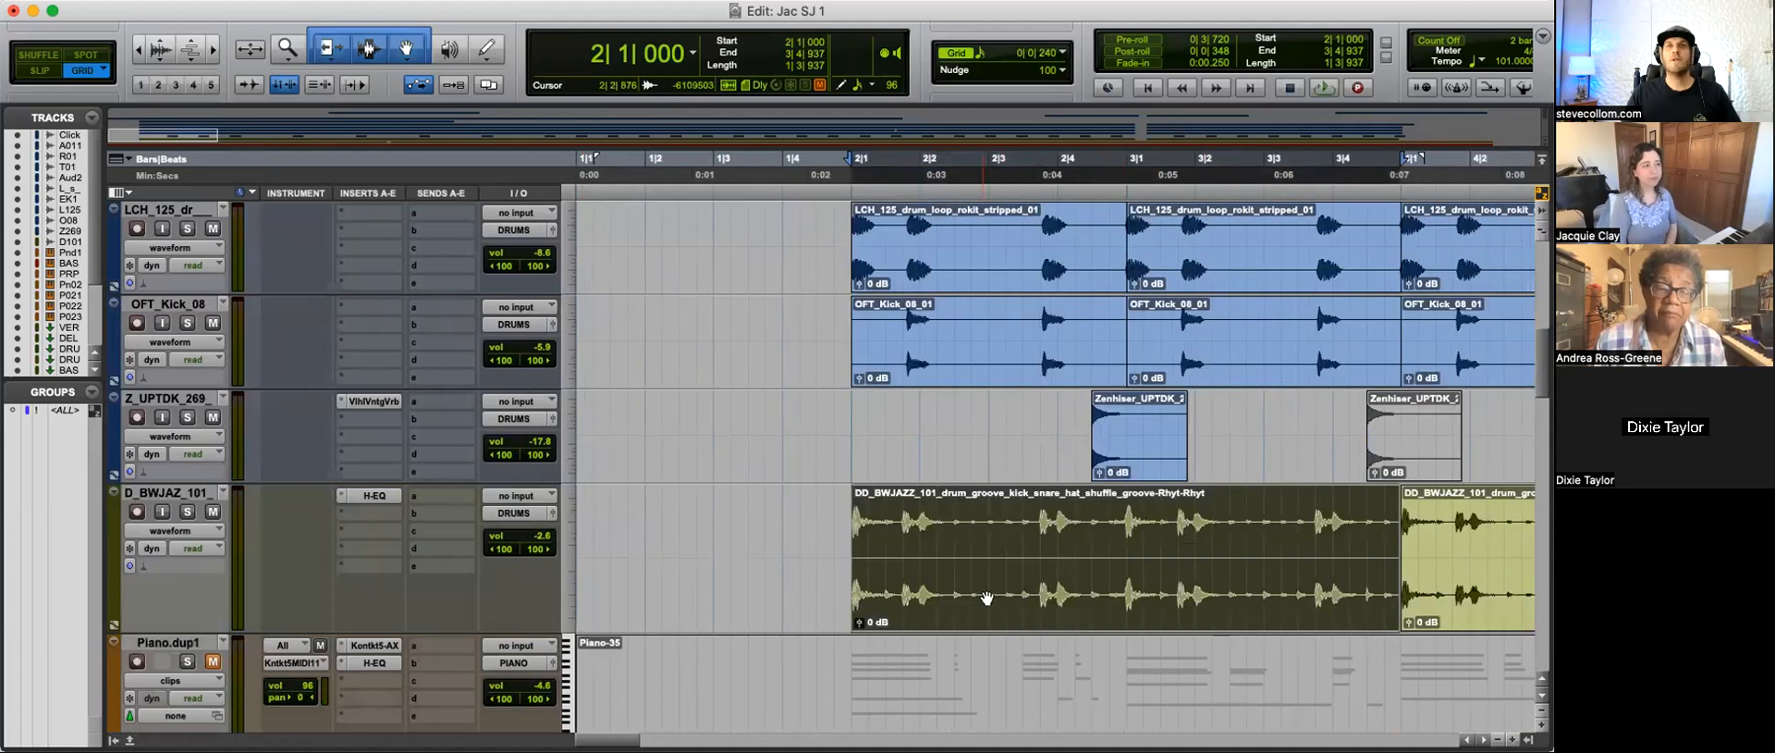
left_click(963, 535)
key("t")
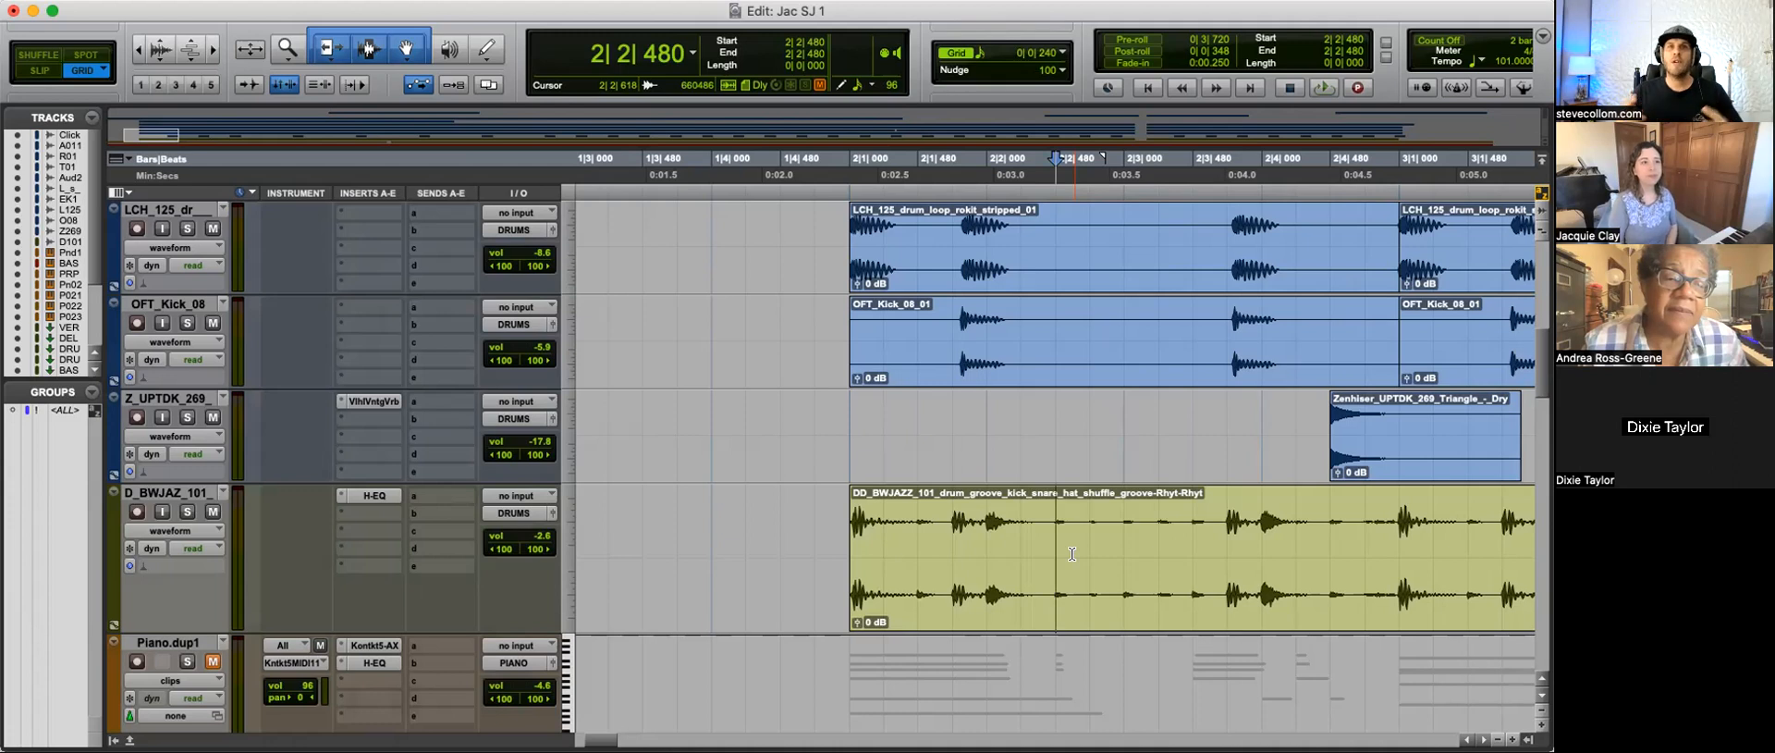
Step: Compare the groove hits around 2|1|720 with the kick, drum loop and snare tracks above
left_click(963, 421)
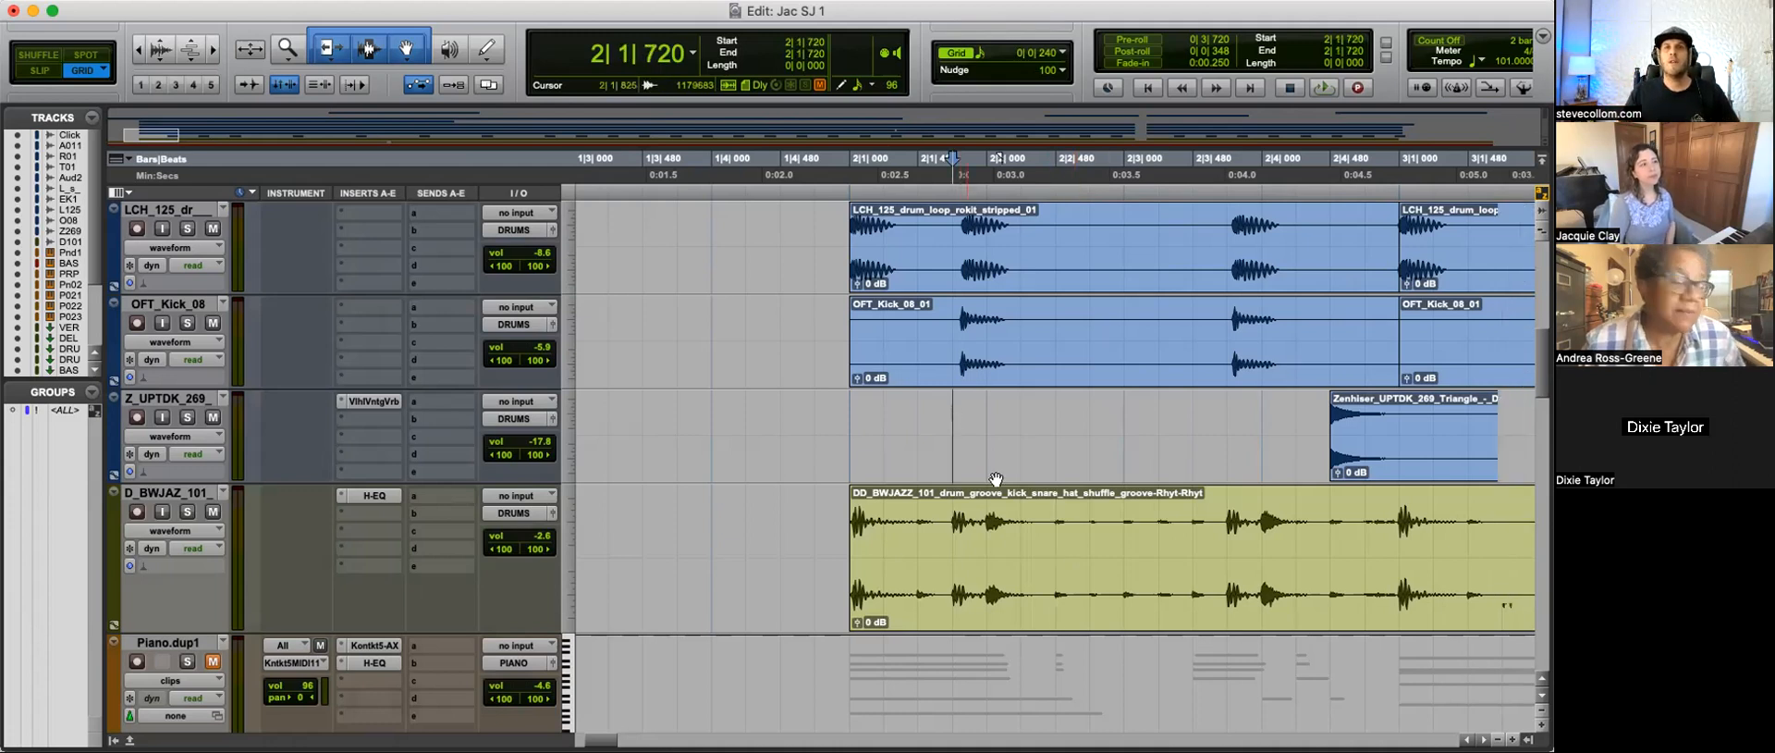
scroll(1026, 444, "left", 3)
scroll(1090, 472, "up", 4)
left_click(1051, 421)
key("t")
key("t")
key("r")
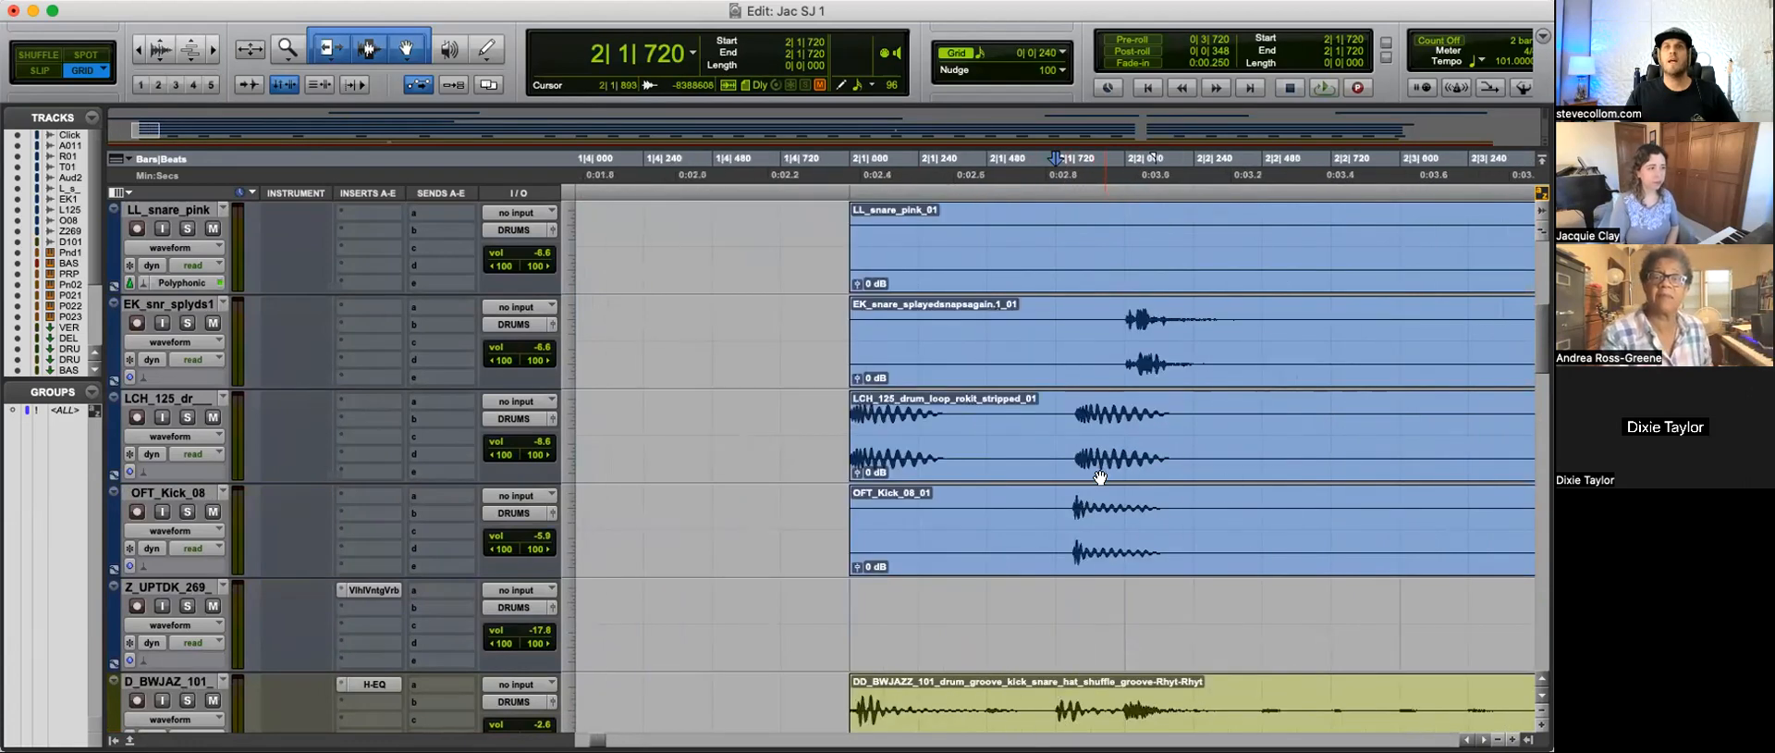
key("t")
key("r")
key("r")
scroll(929, 618, "down", 2)
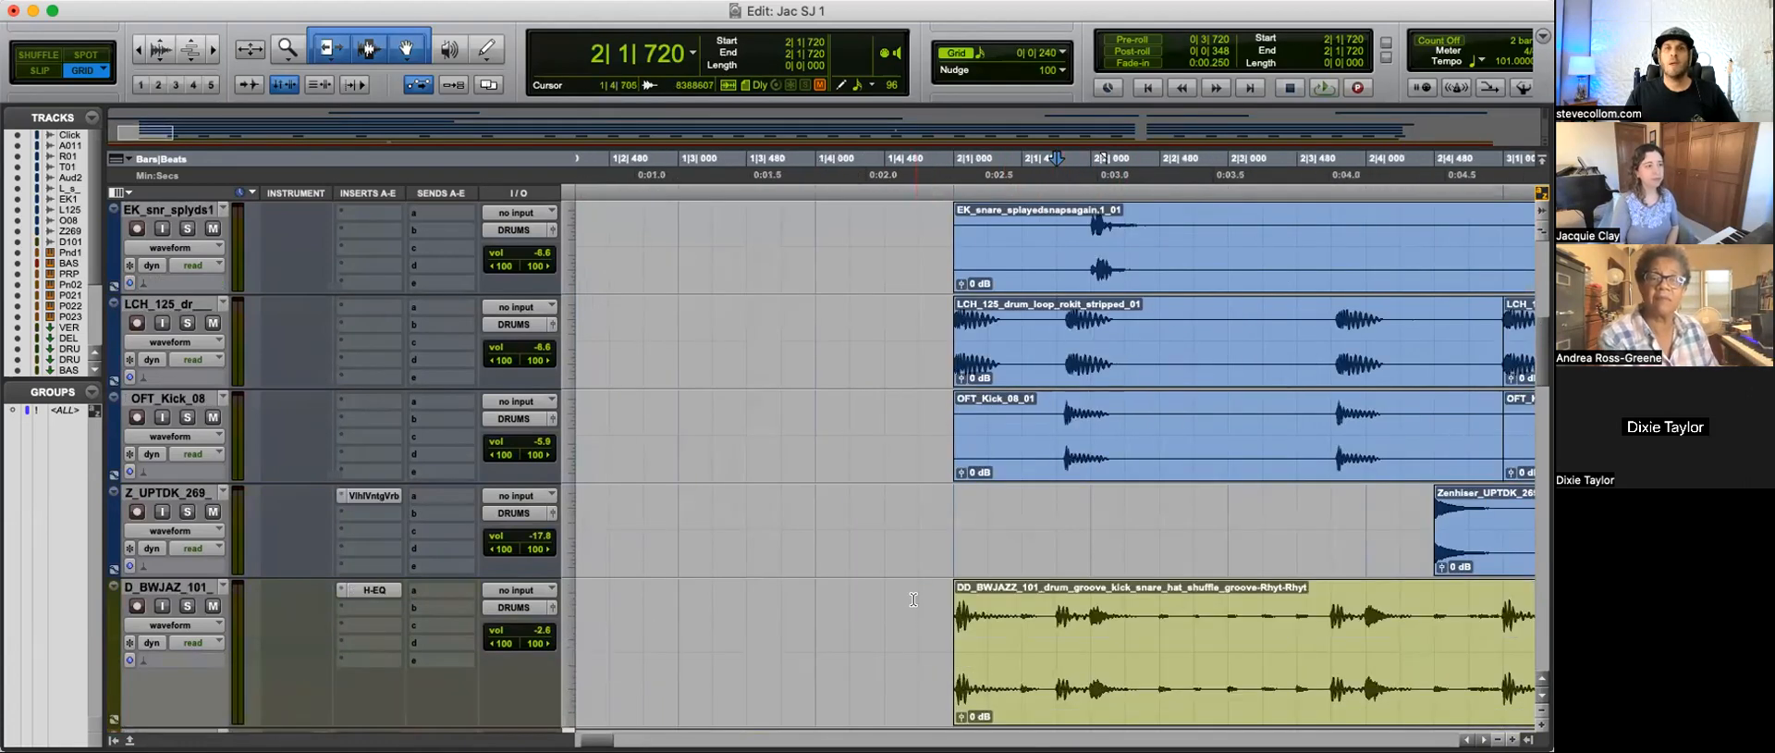
Step: Play the drums again from 1|4|720 through the start of the second groove clip at bar 4
left_click(914, 599)
scroll(914, 601, "down", 2)
key("r")
key("space")
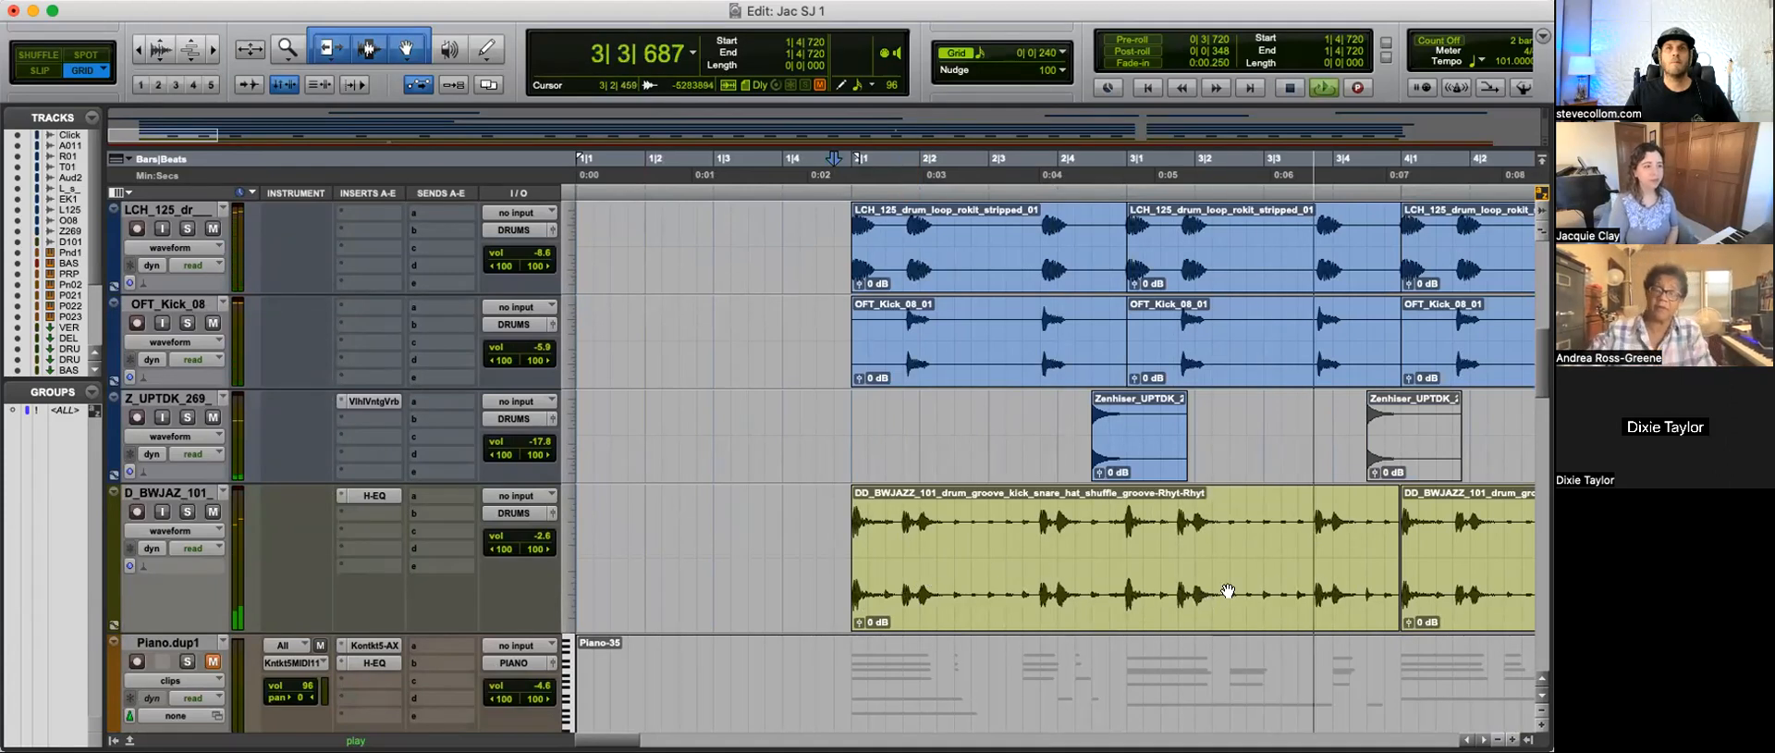
key("r")
key("r")
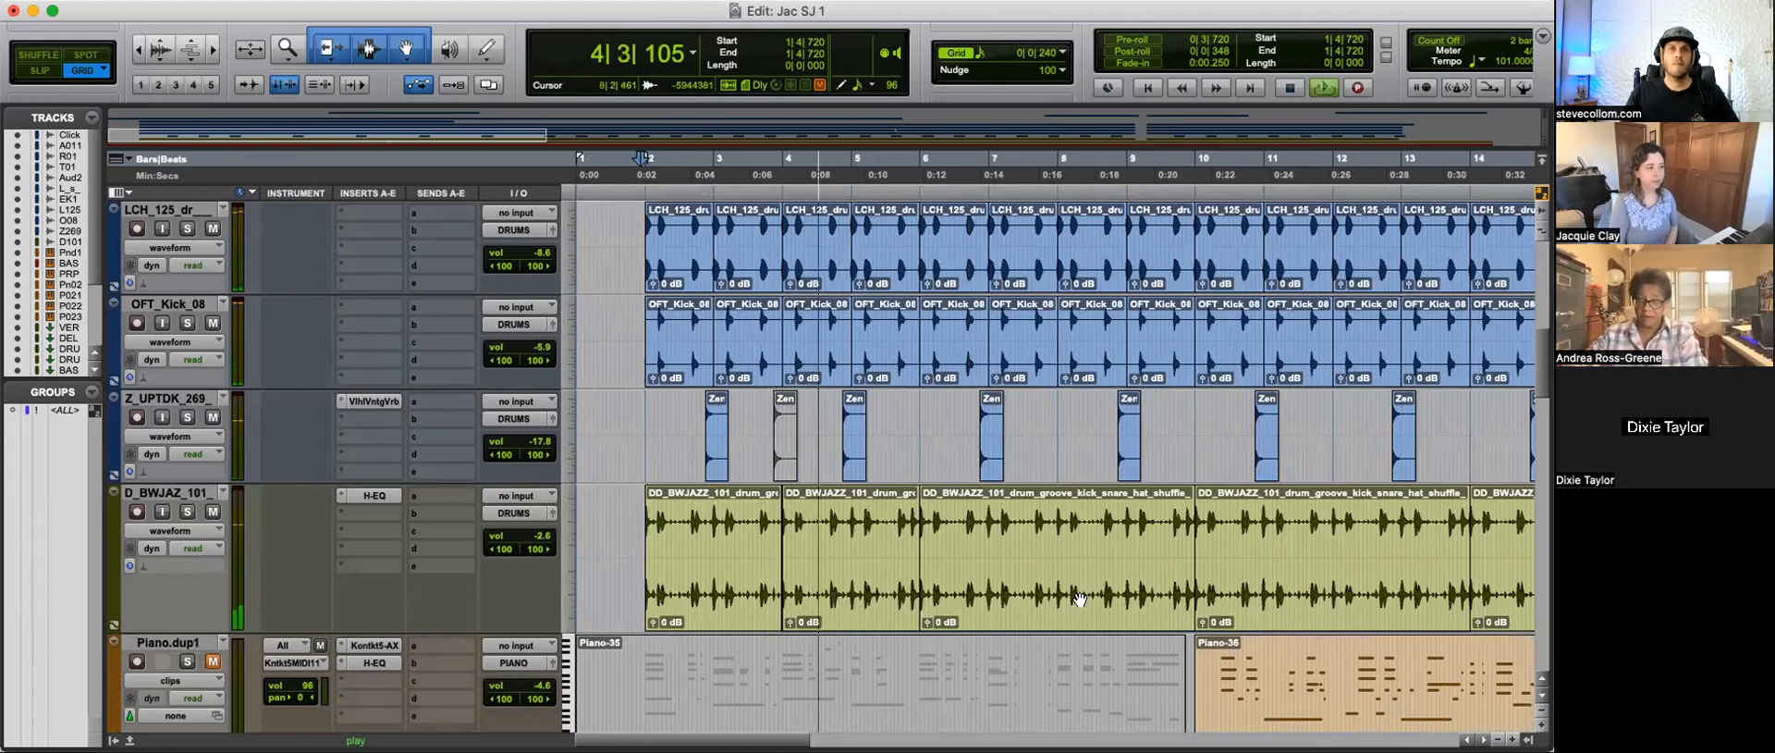
Step: Compare the hits of the second groove clip around 4|3|240 with those of the first clip around 2|1|720
left_click(834, 583)
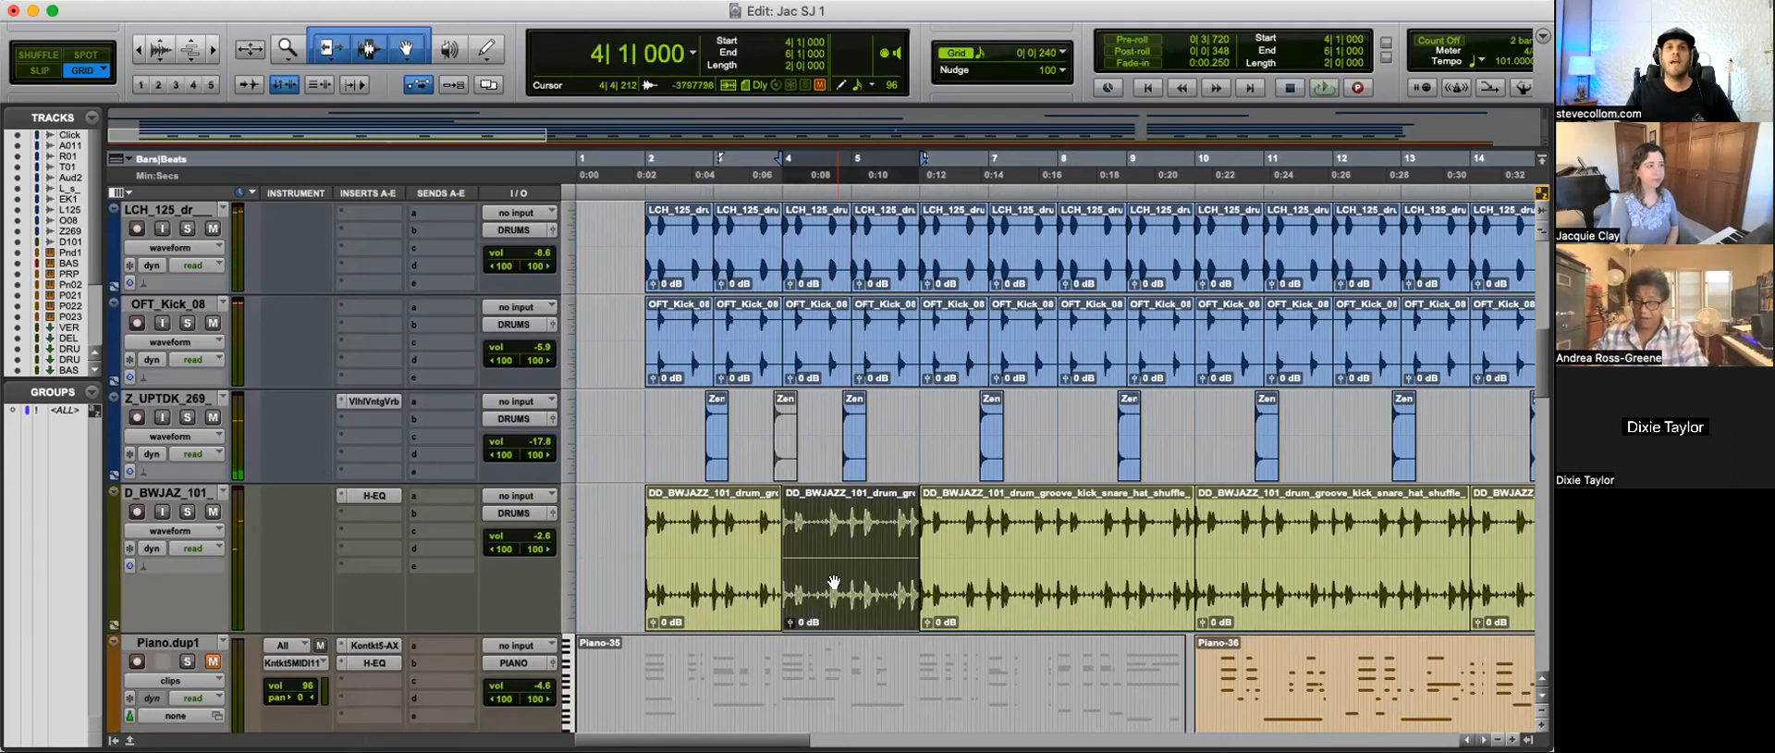
left_click(823, 522)
key("t")
key("t")
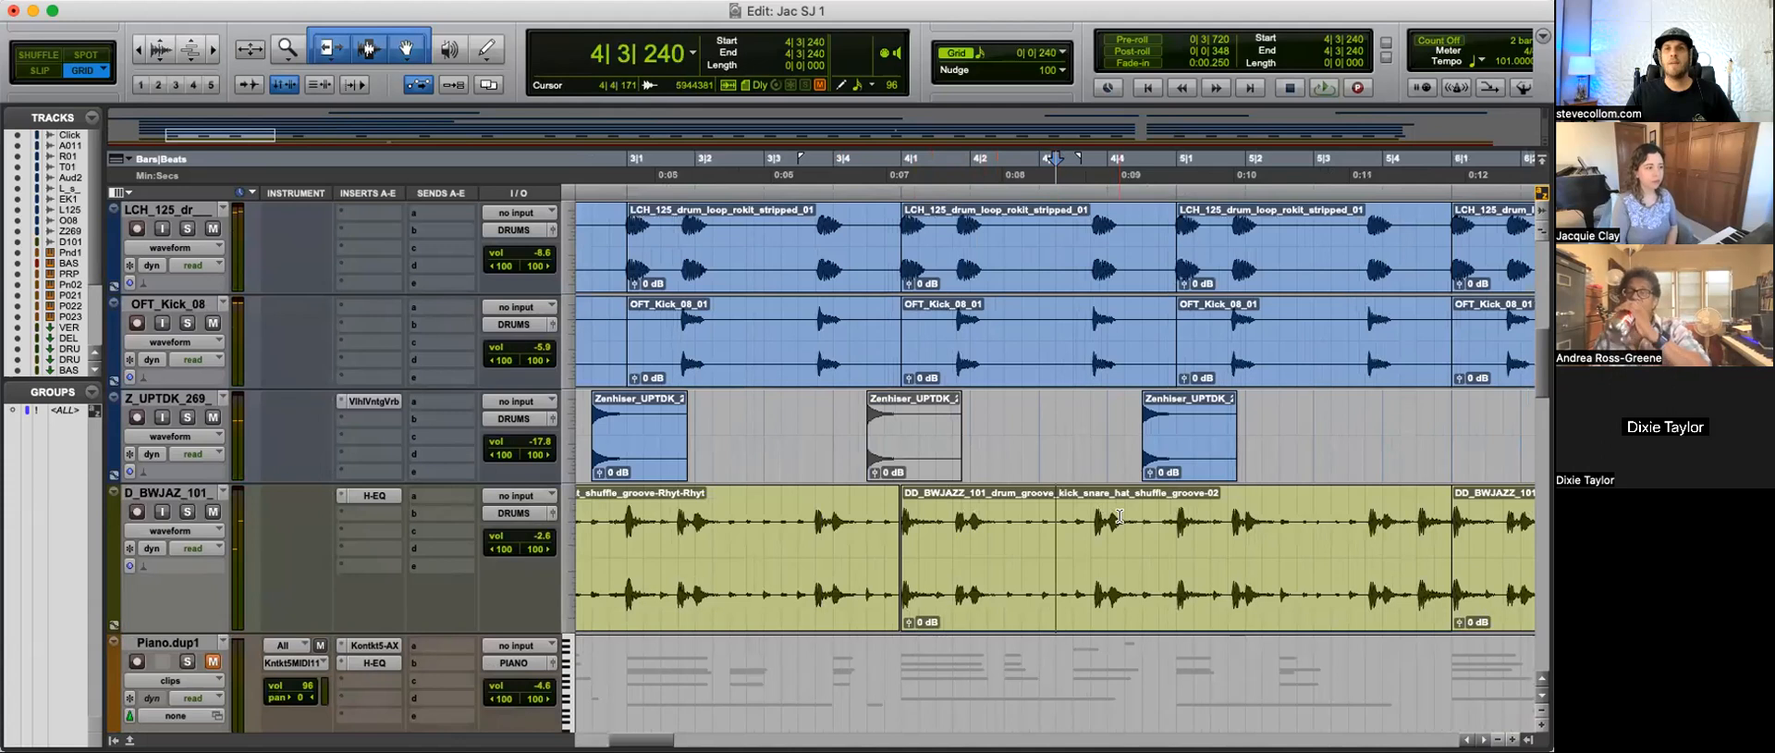
key("r")
left_click(781, 587)
left_click(730, 416)
key("t")
key("t")
key("r")
key("r")
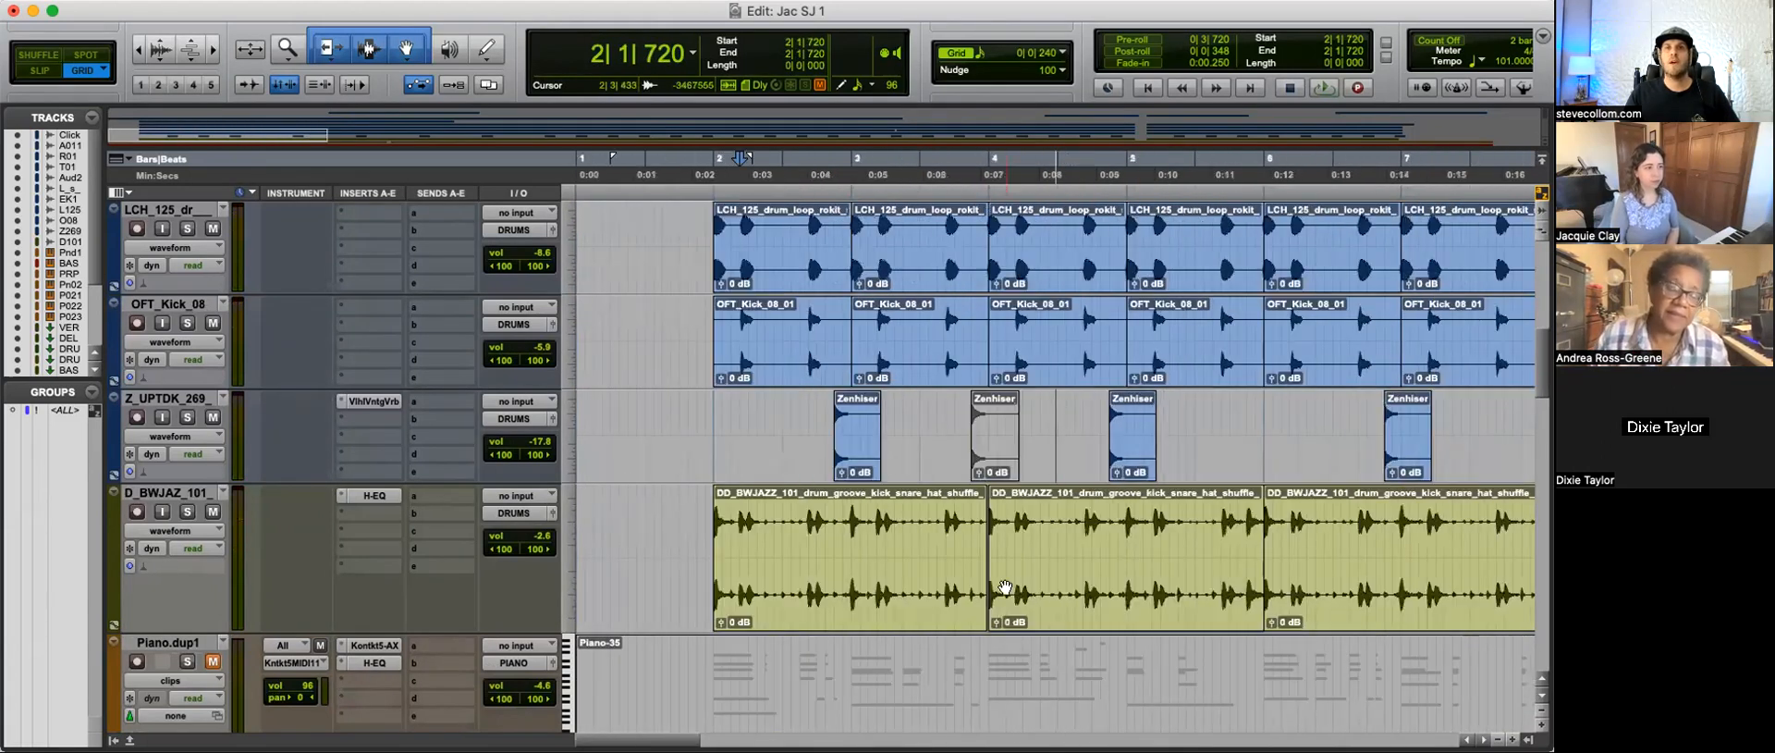
Step: Select the groove clip at bars 2 to 4 and duplicate the D_BWJAZ_101 track
left_click(791, 585)
key("r")
key("r")
left_click(189, 490)
key("alt+shift+d")
key("Return")
Step: Delete the clip at bars 2 to 4 from the duplicated groove track
key("r")
key("r")
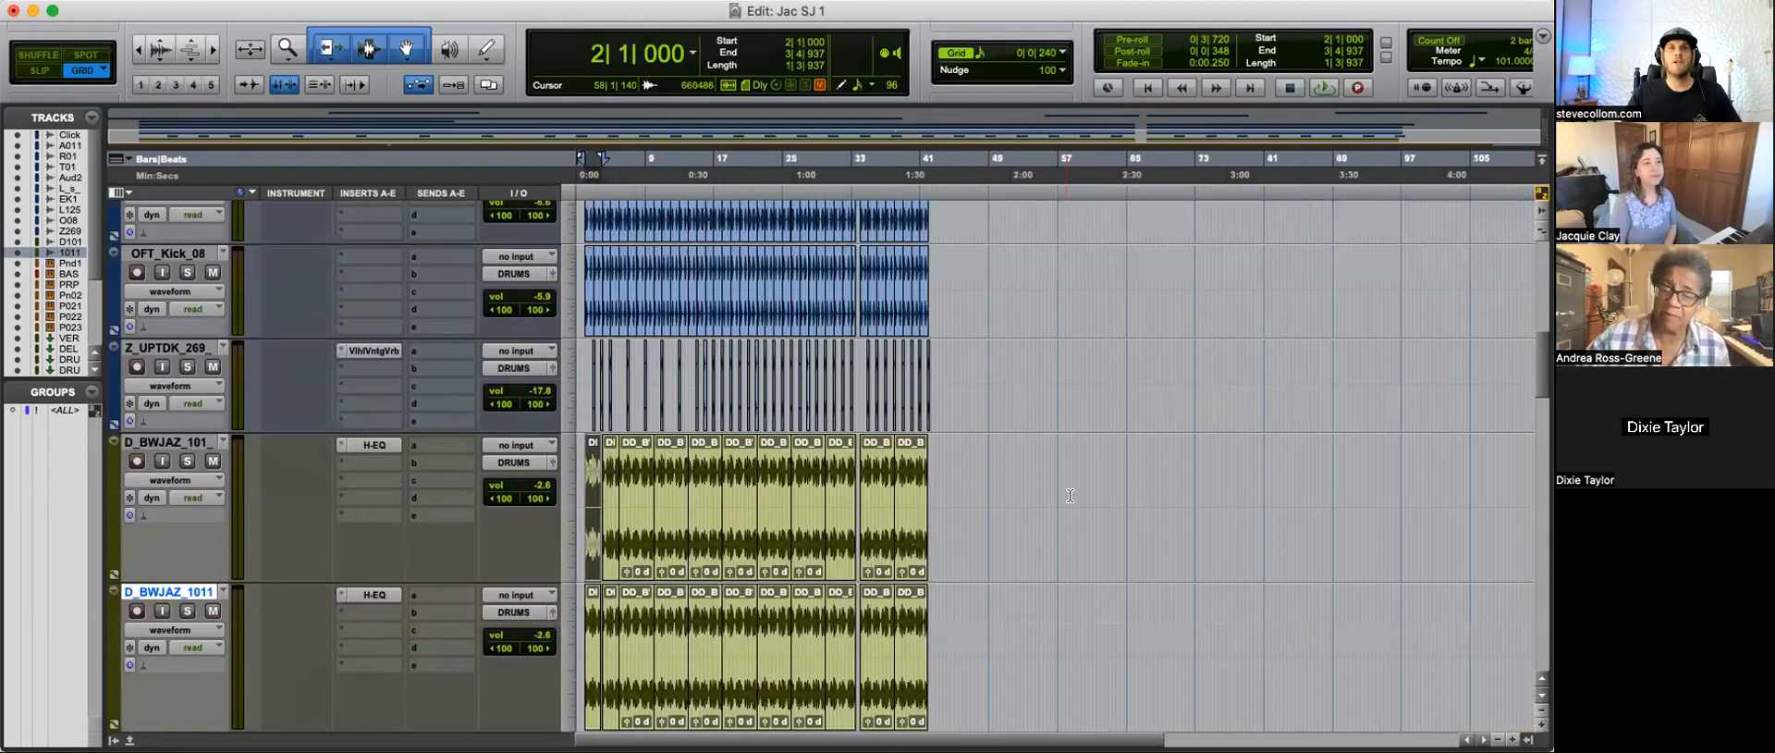
key("t")
key("t")
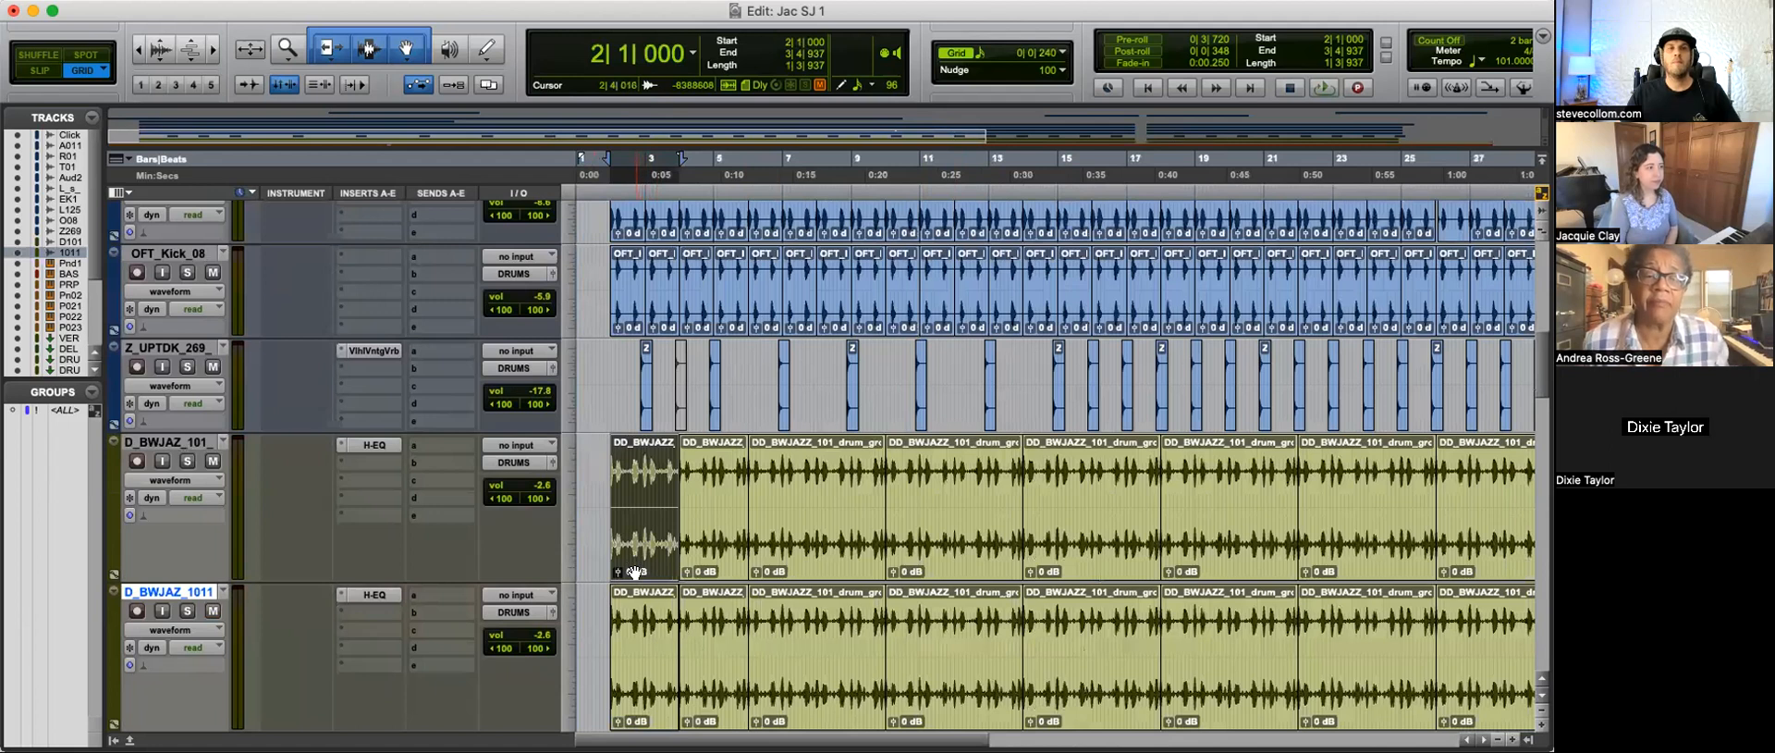
left_click(638, 694)
key("Delete")
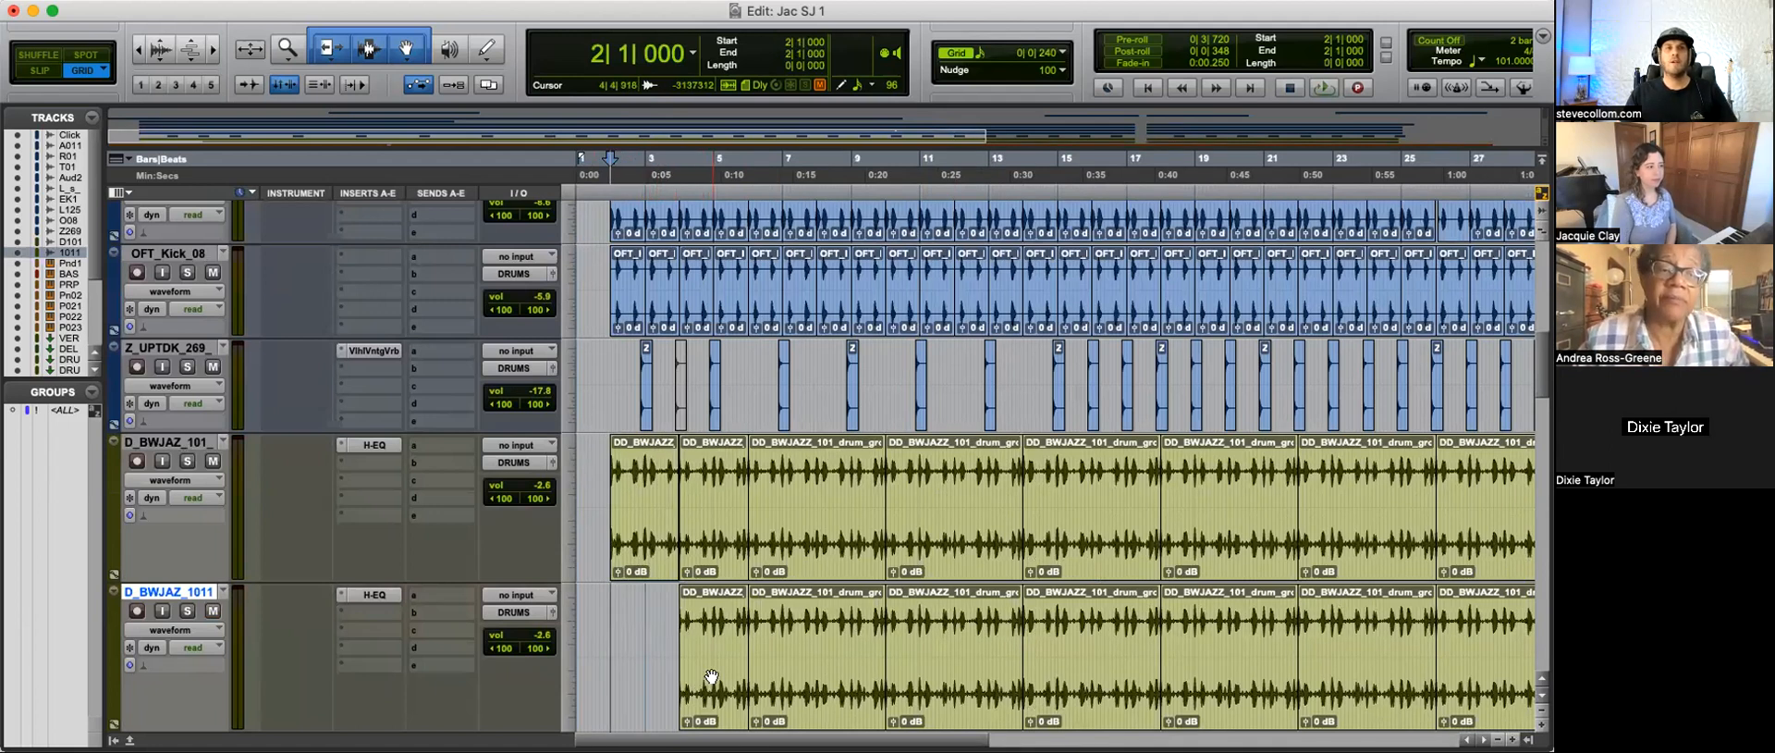
Step: Mute the duplicated groove track and reduce its track height
key("r")
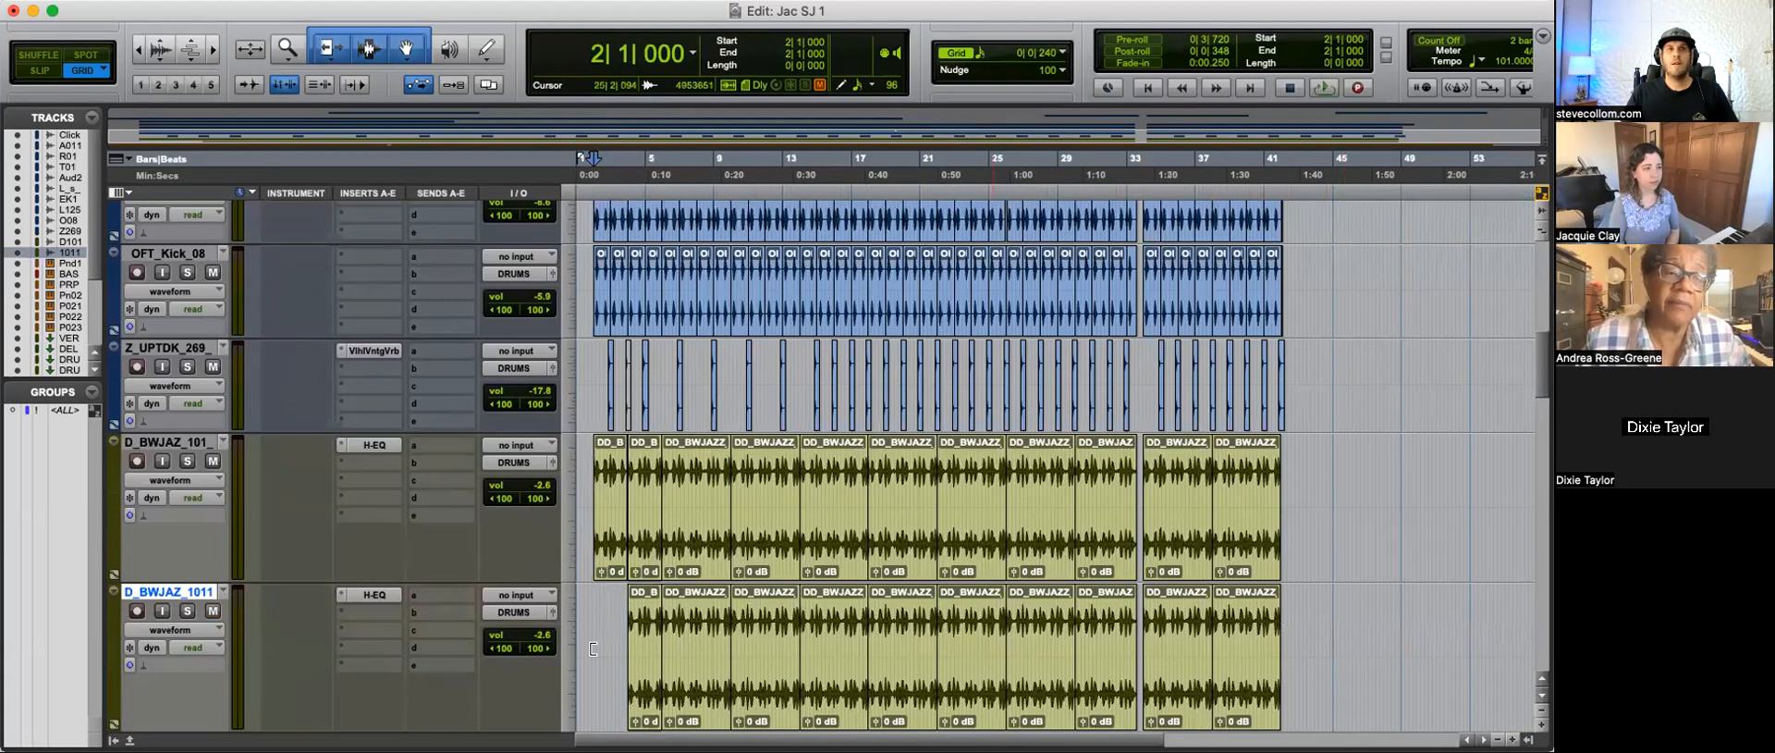
left_click(213, 606)
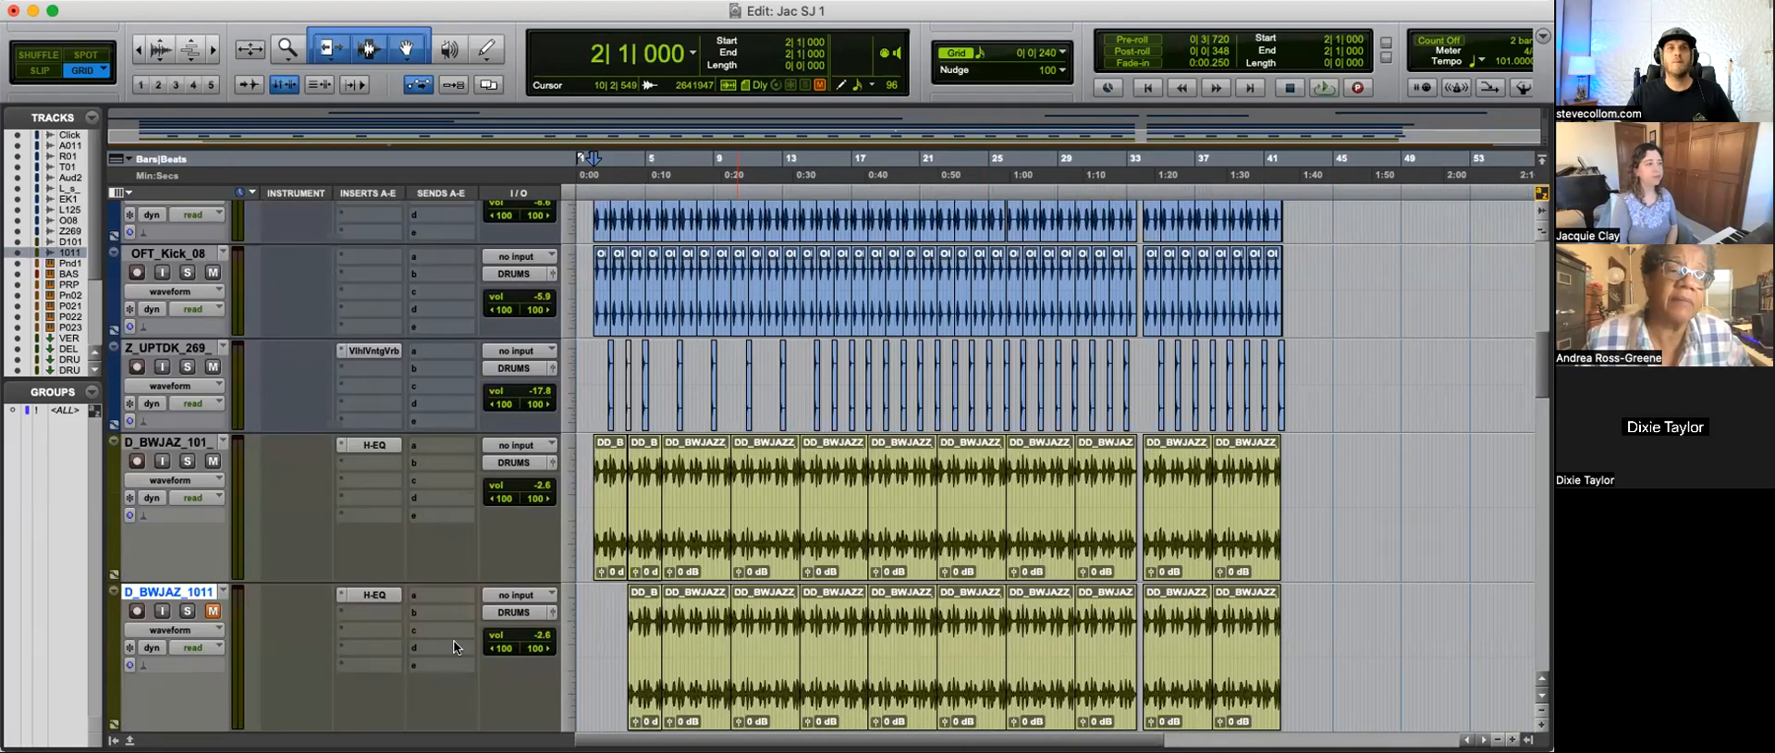
scroll(451, 657, "down", 1)
left_click_drag(449, 684, 449, 575)
Step: Examine the join between the first two groove clips at bar 4 and play it from 3|4|480
left_click(600, 505)
key("t")
key("t")
key("t")
key("t")
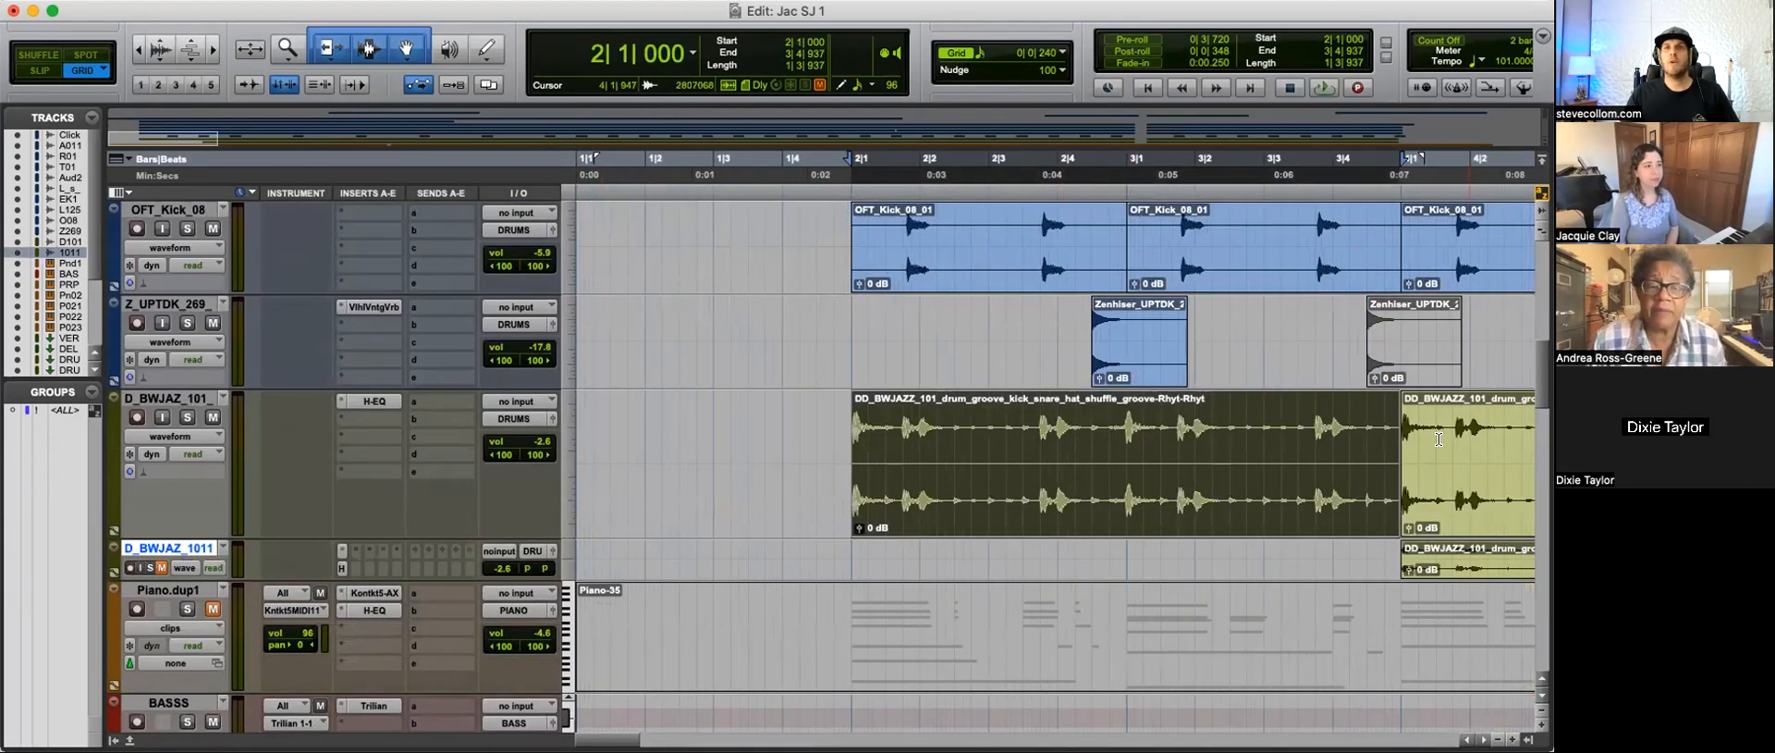
left_click(1367, 440)
key("t")
key("t")
key("space")
key("r")
key("space")
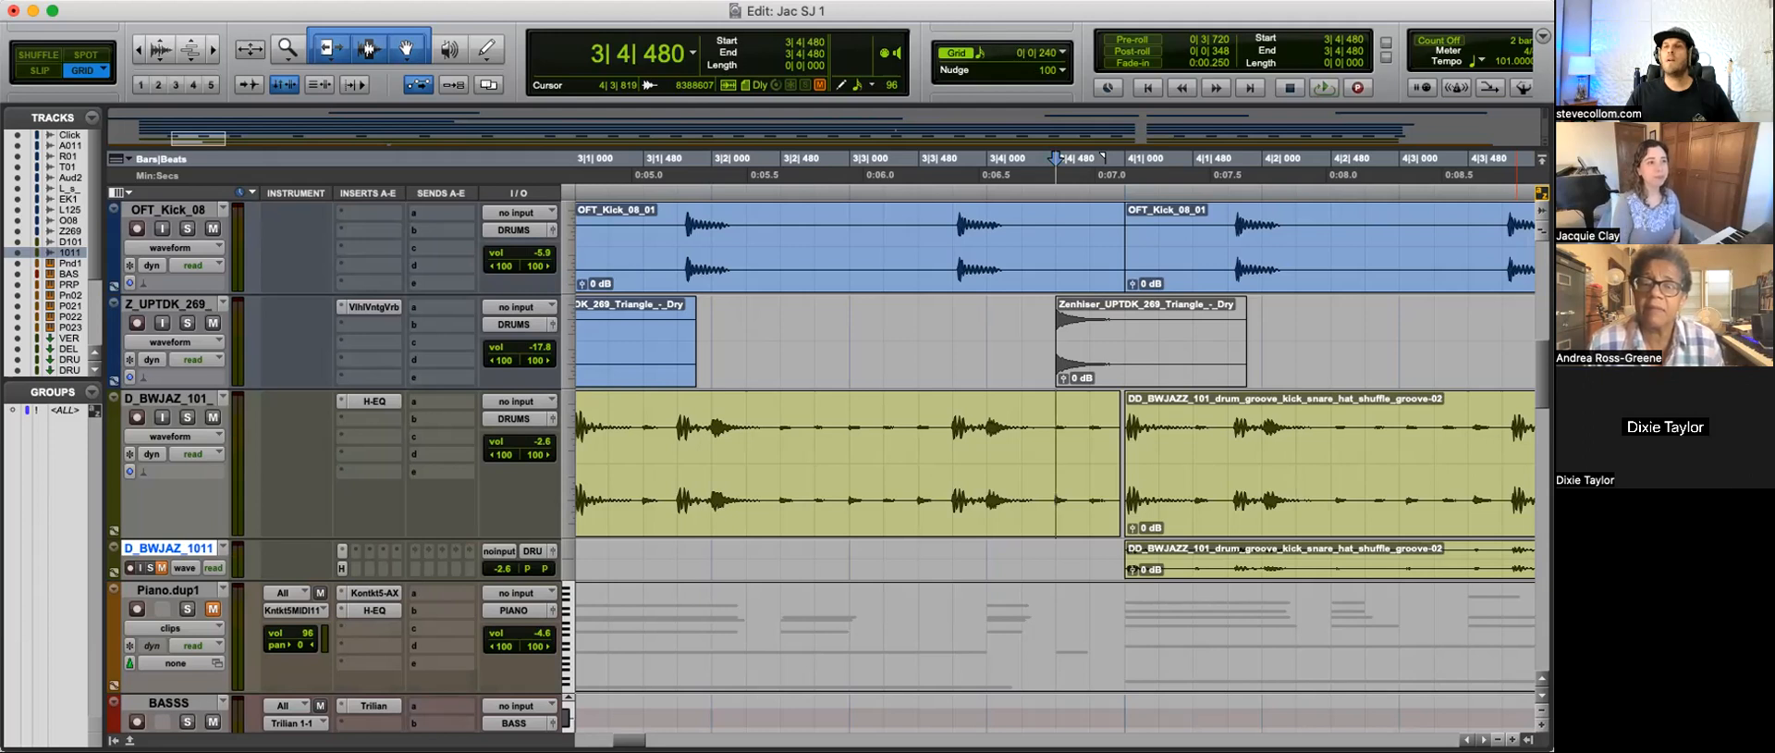
key("r")
key("r")
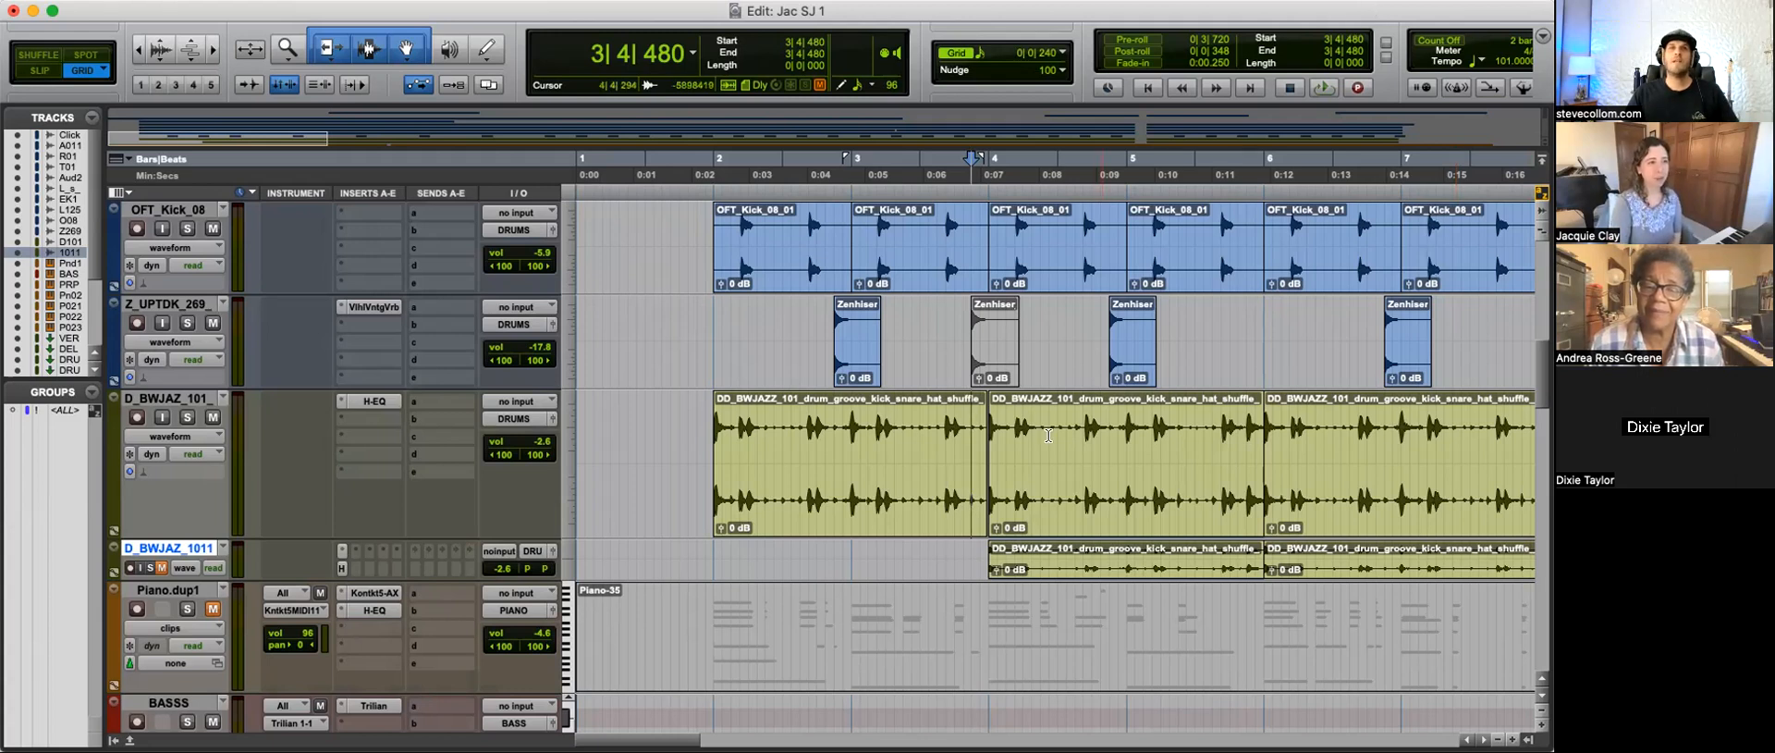
scroll(813, 508, "down", 10)
scroll(715, 584, "up", 5)
left_click_drag(718, 402, 1180, 398)
key("r")
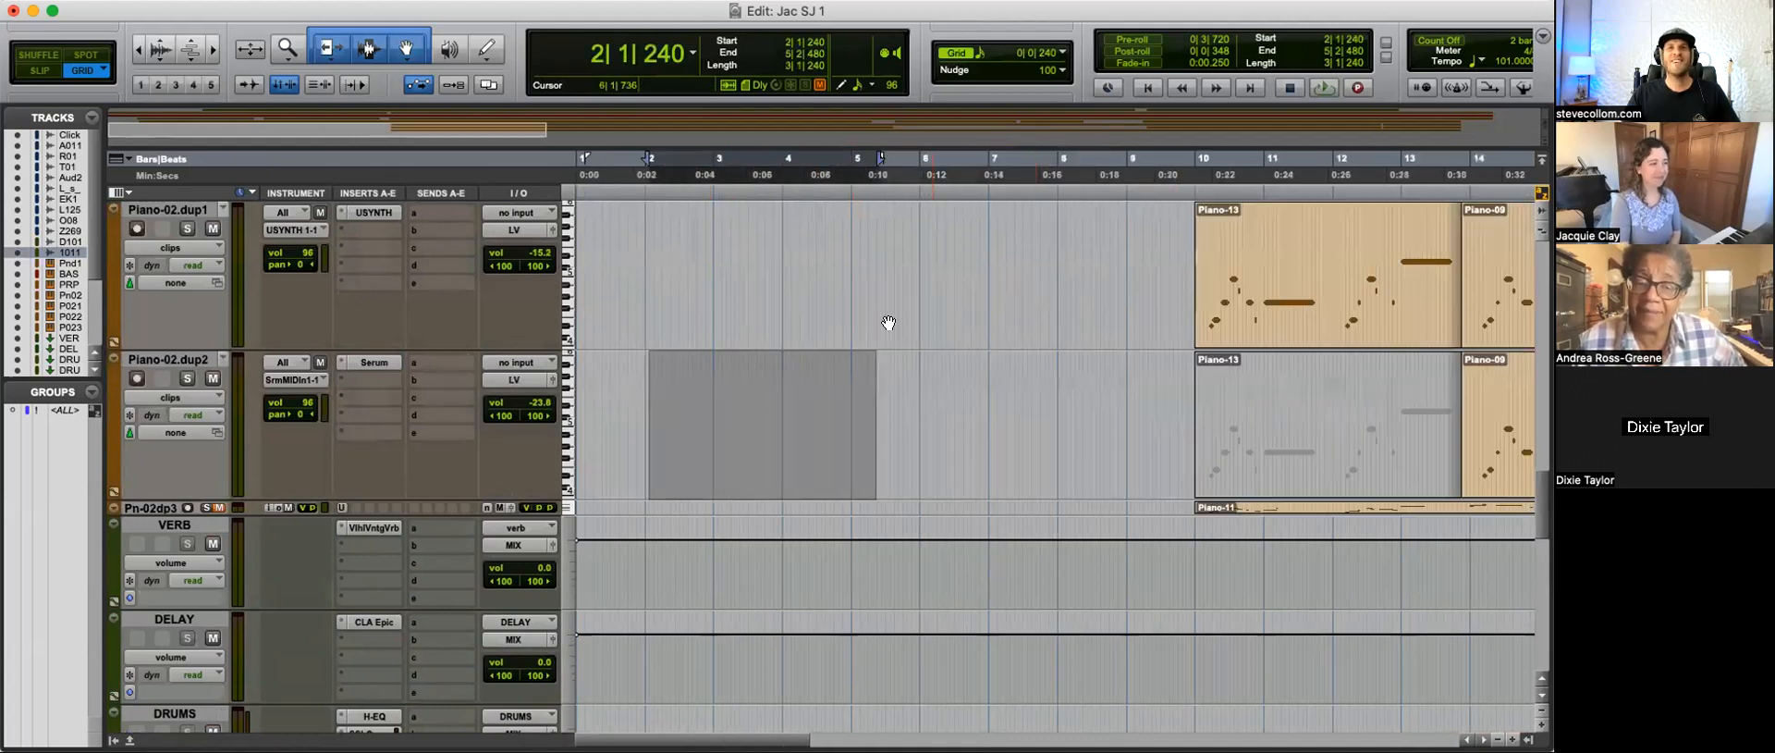
key("r")
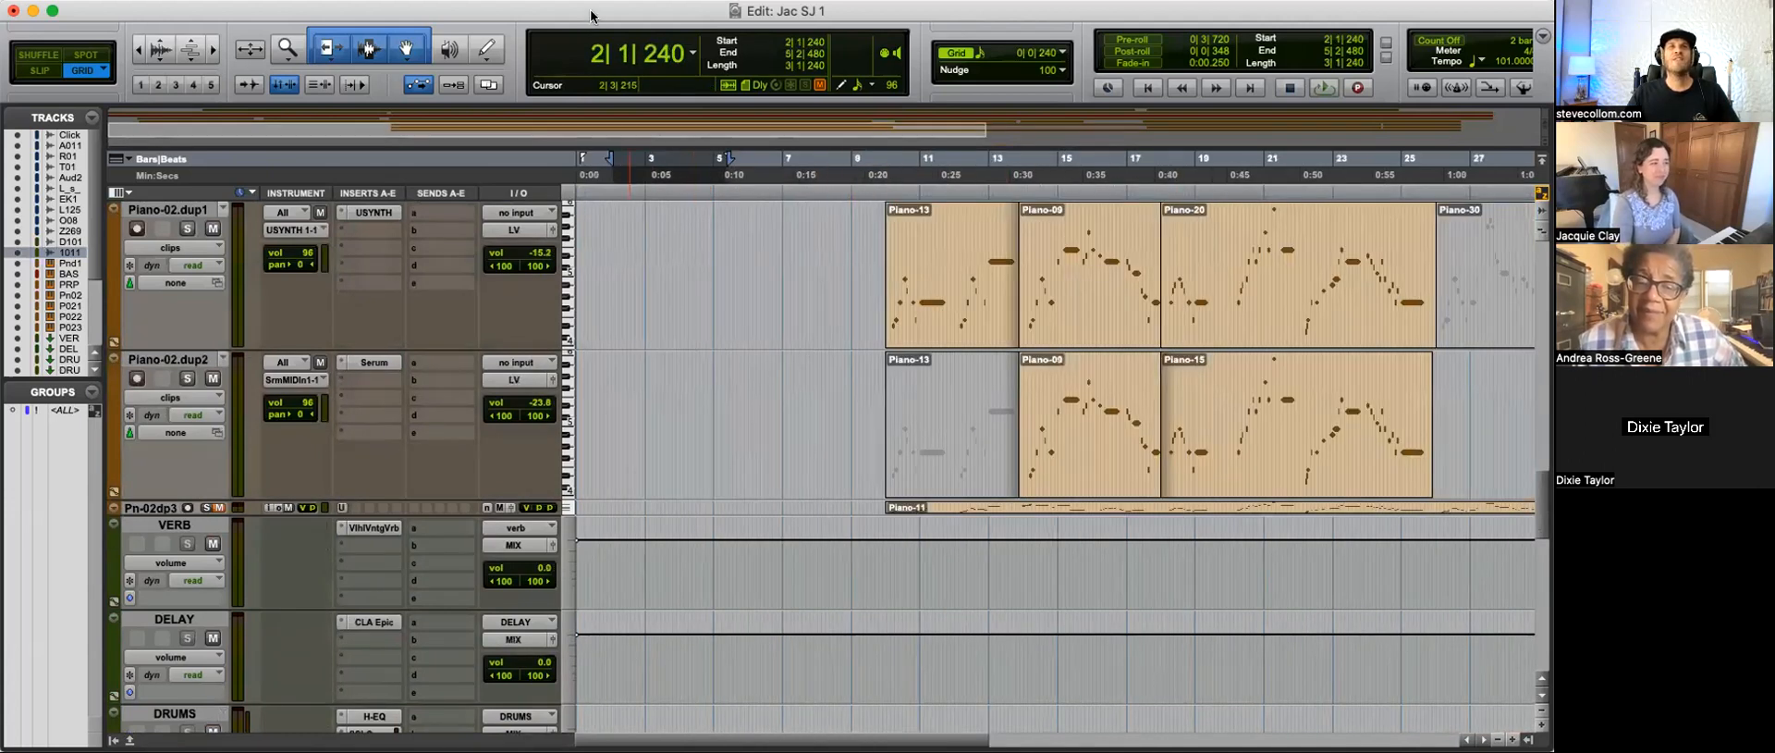
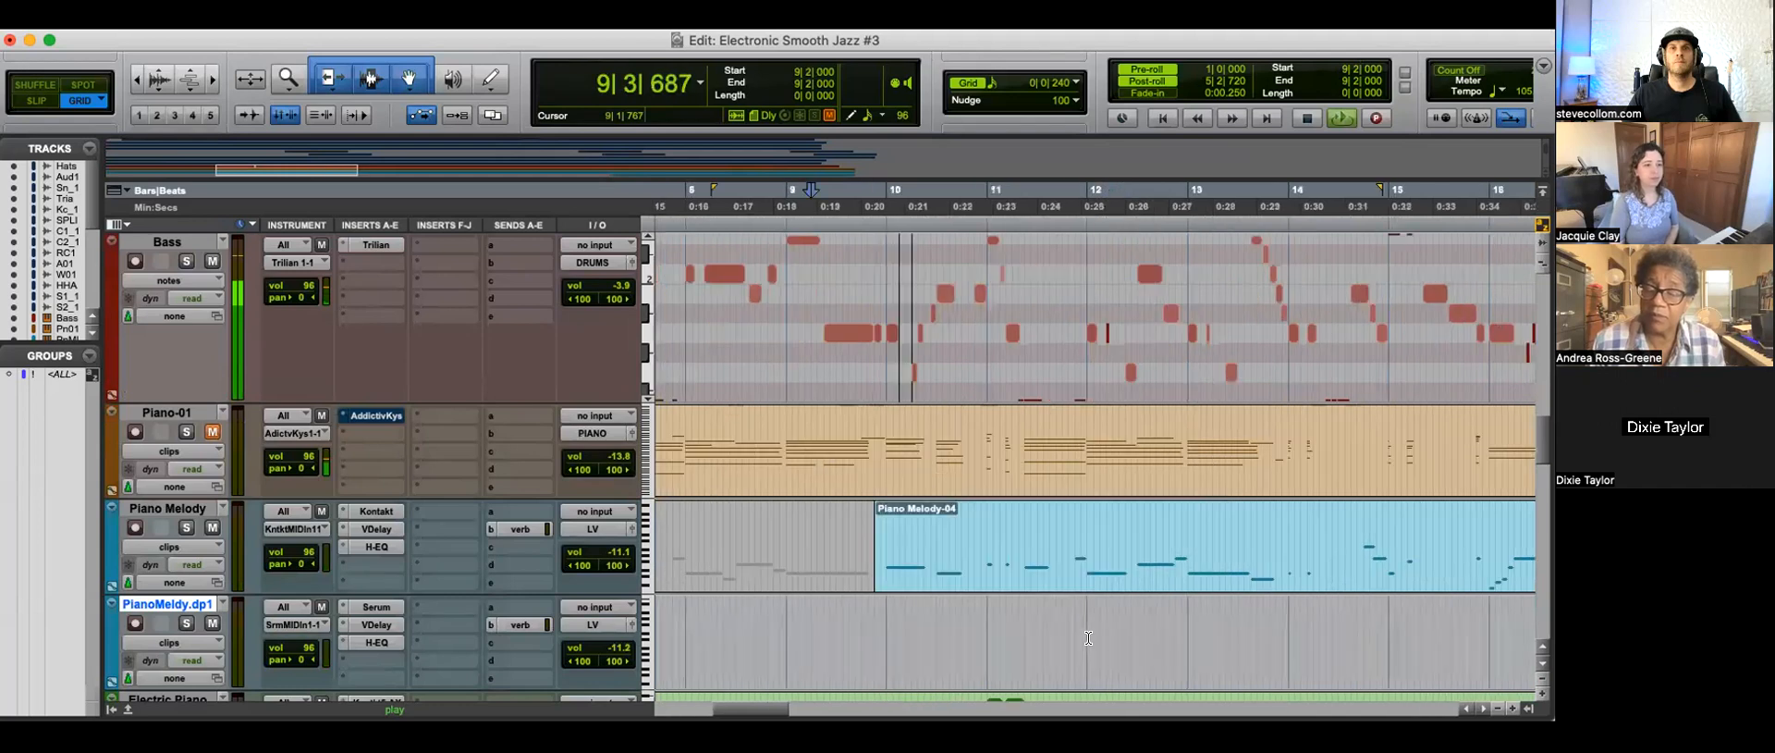
Step: Audition the Silk Delusions Kick Down reference track soloed, playing it from 9|1|240
scroll(1005, 616, "down", 3)
key("r")
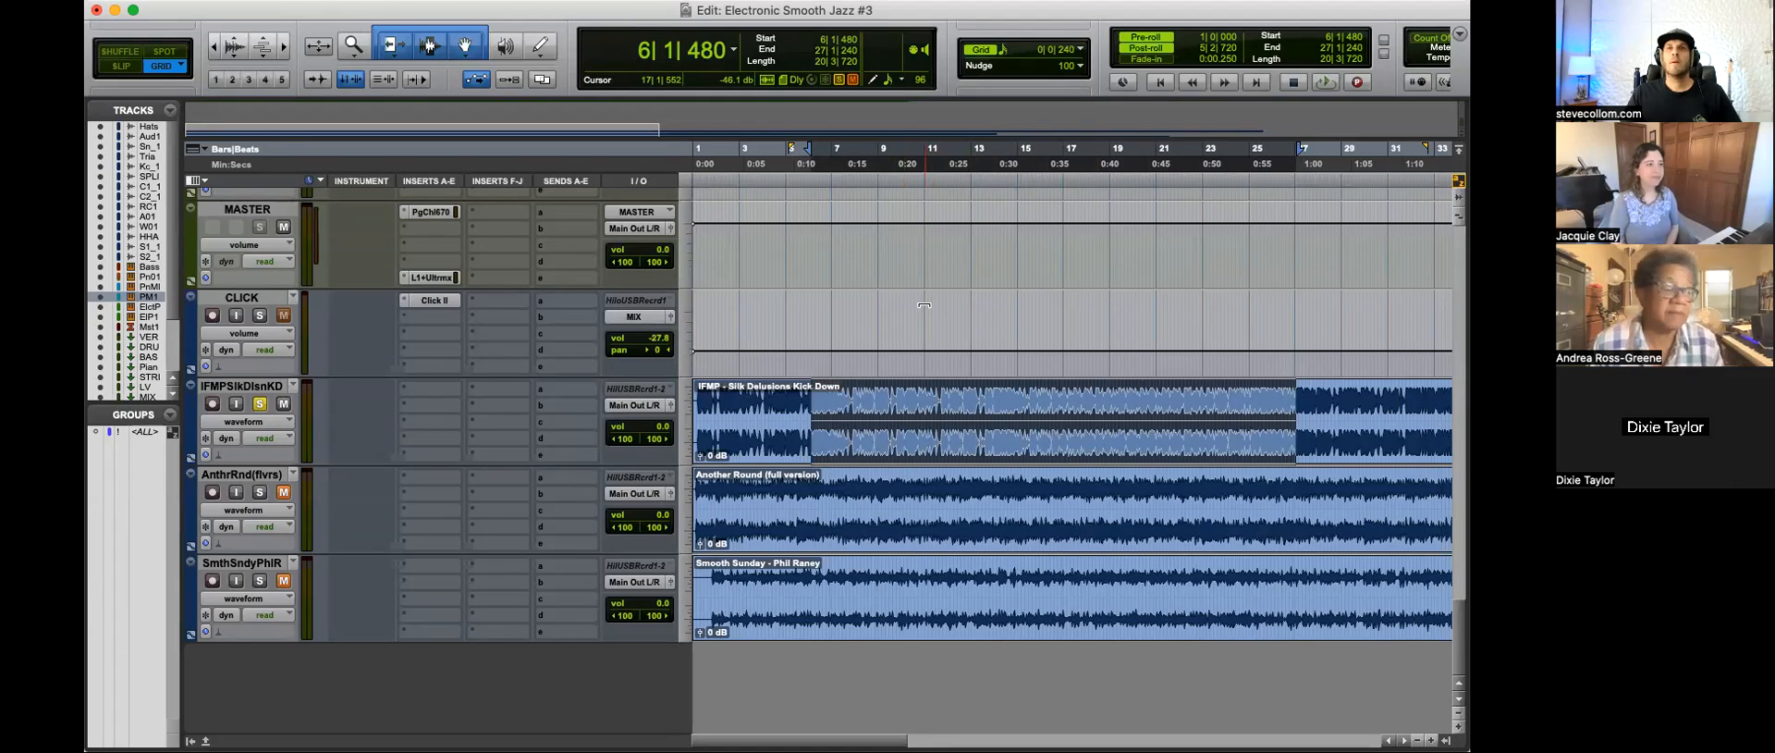
left_click(879, 401)
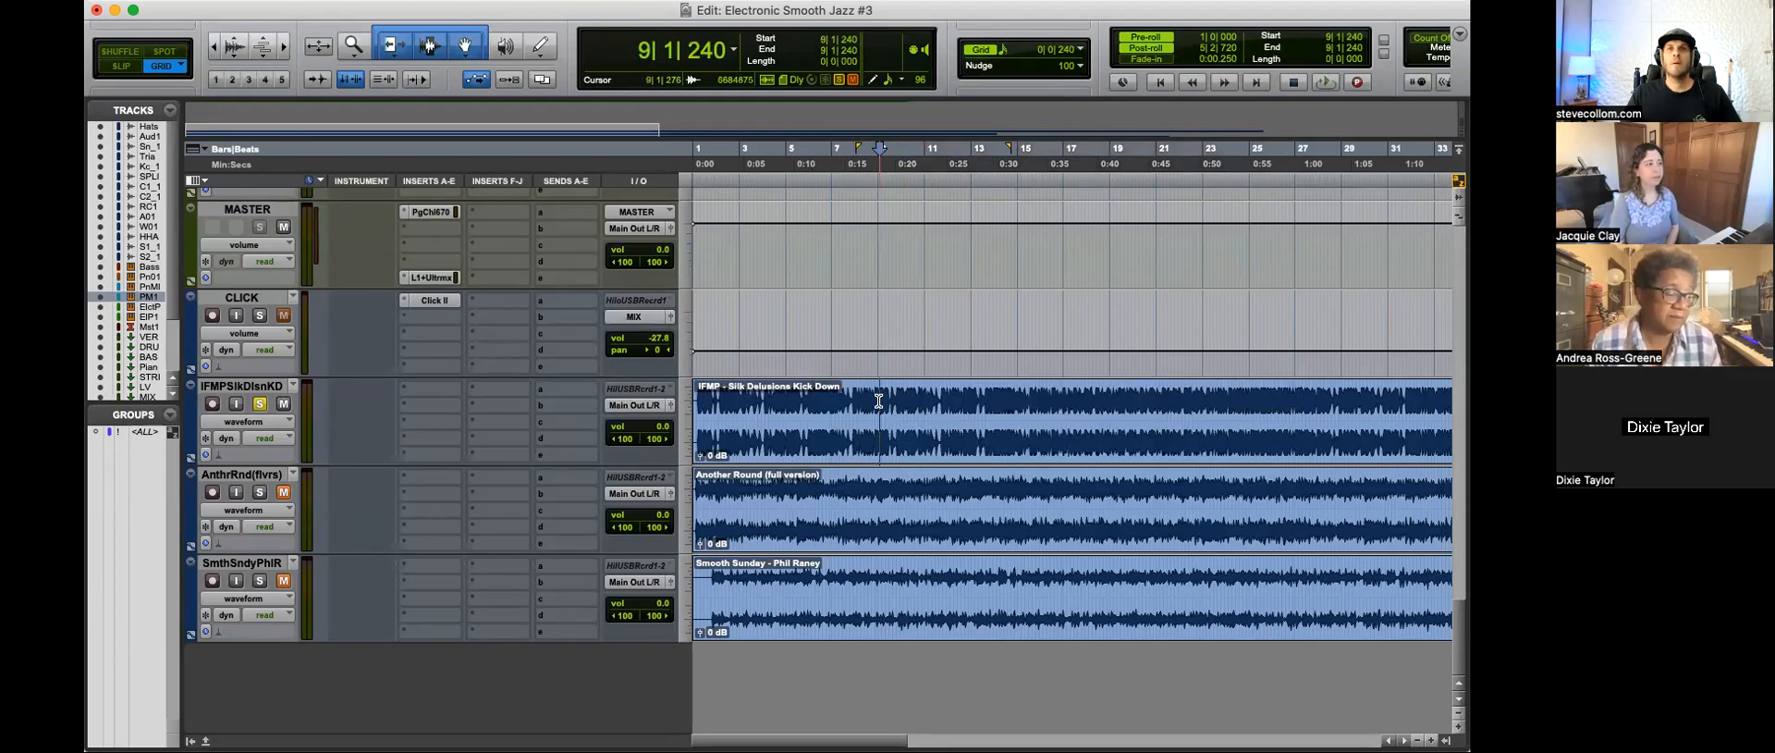
key("space")
key("super+bracketleft")
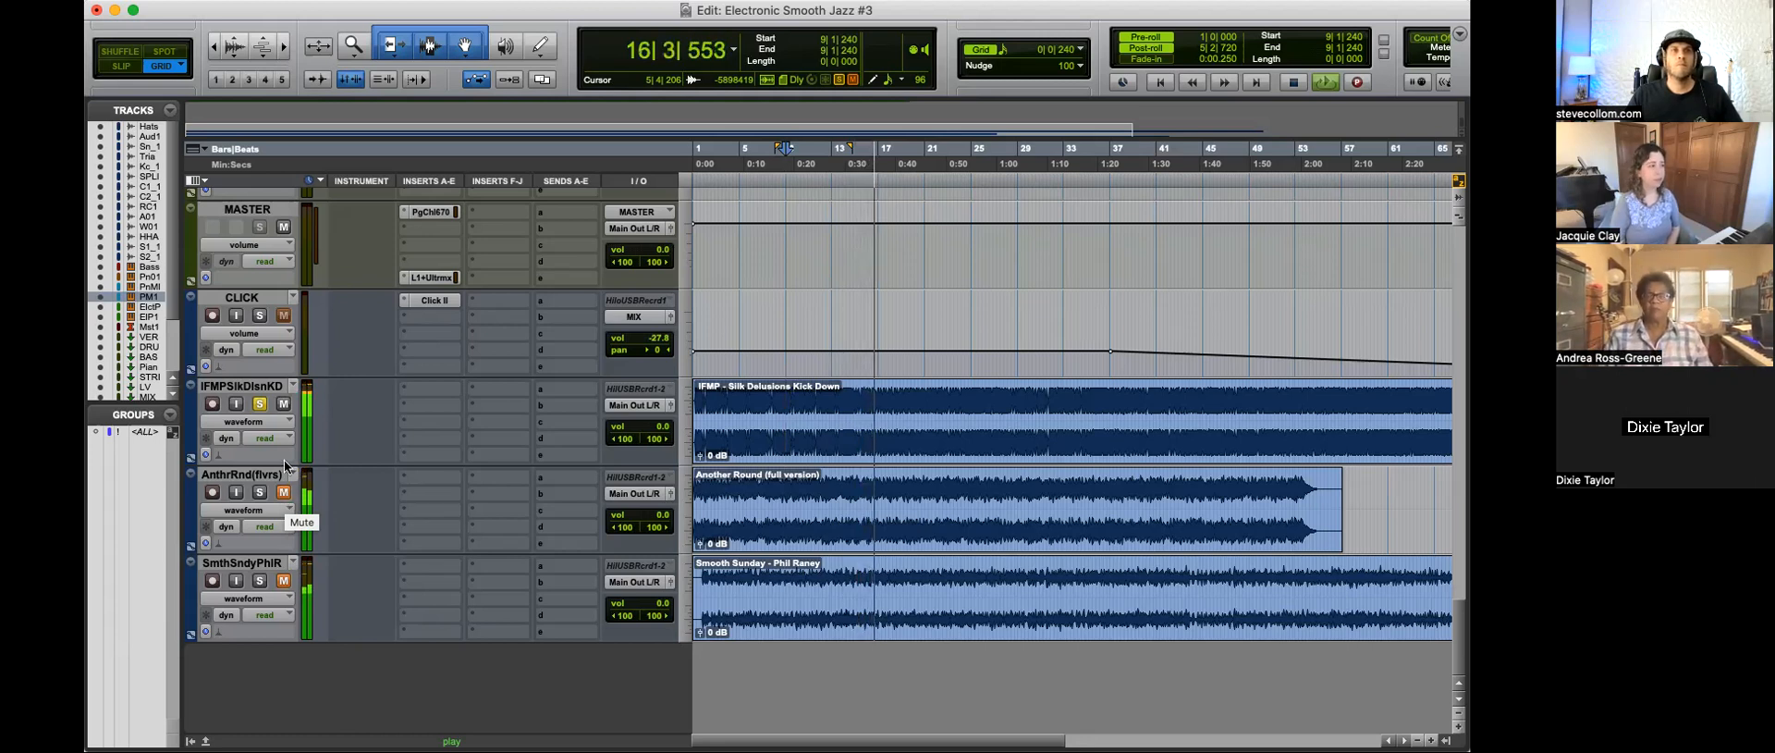
left_click(844, 406)
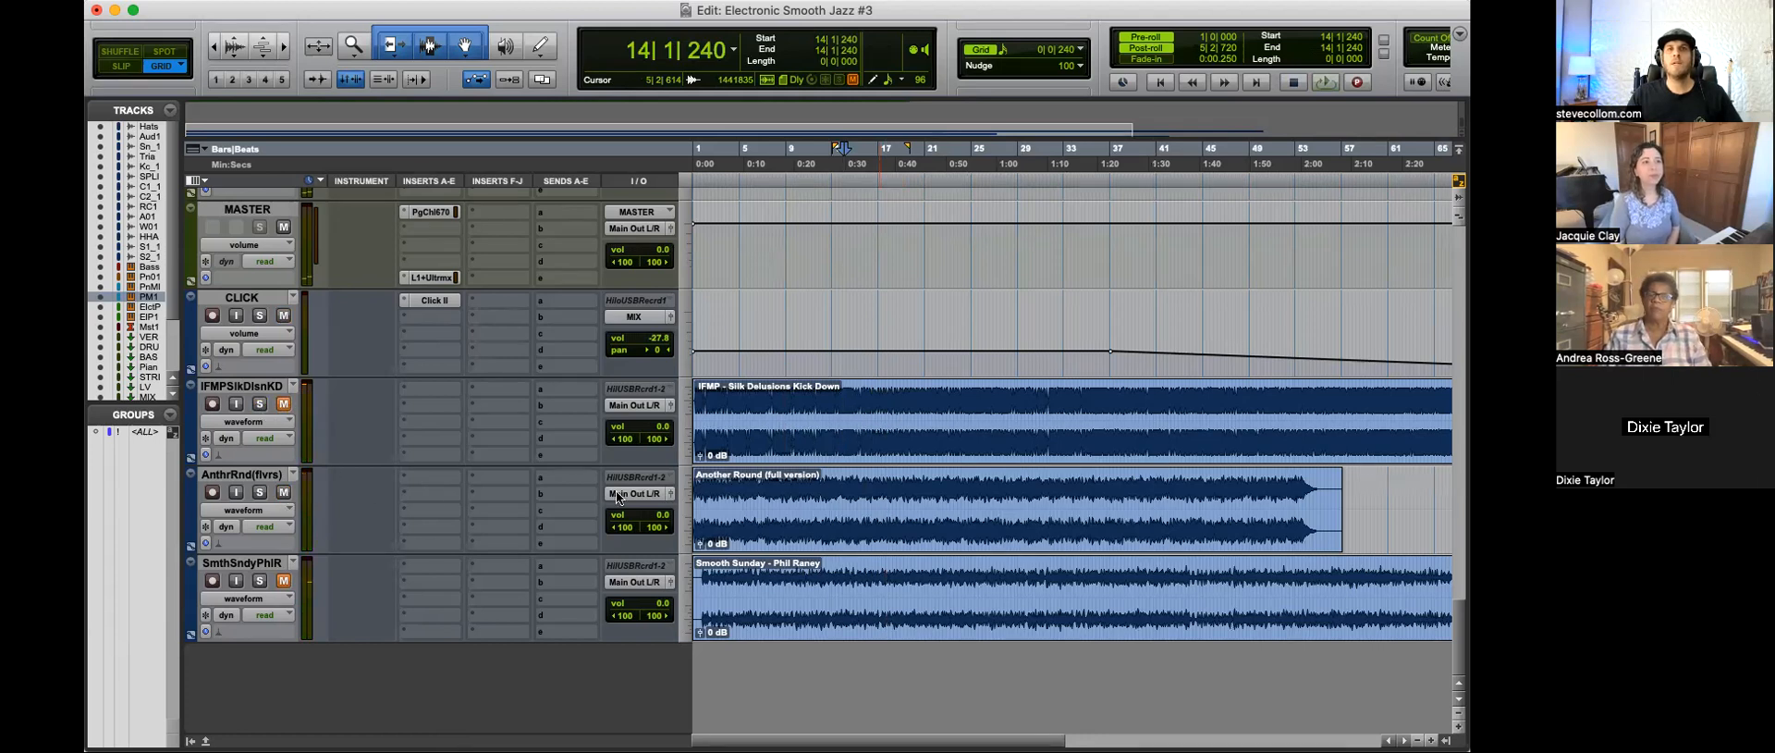
Step: Audition the Another Round reference track soloed, from 8|3|240 and from 44|3|000, ending with its solo off
left_click_drag(780, 486, 1002, 499)
key("space")
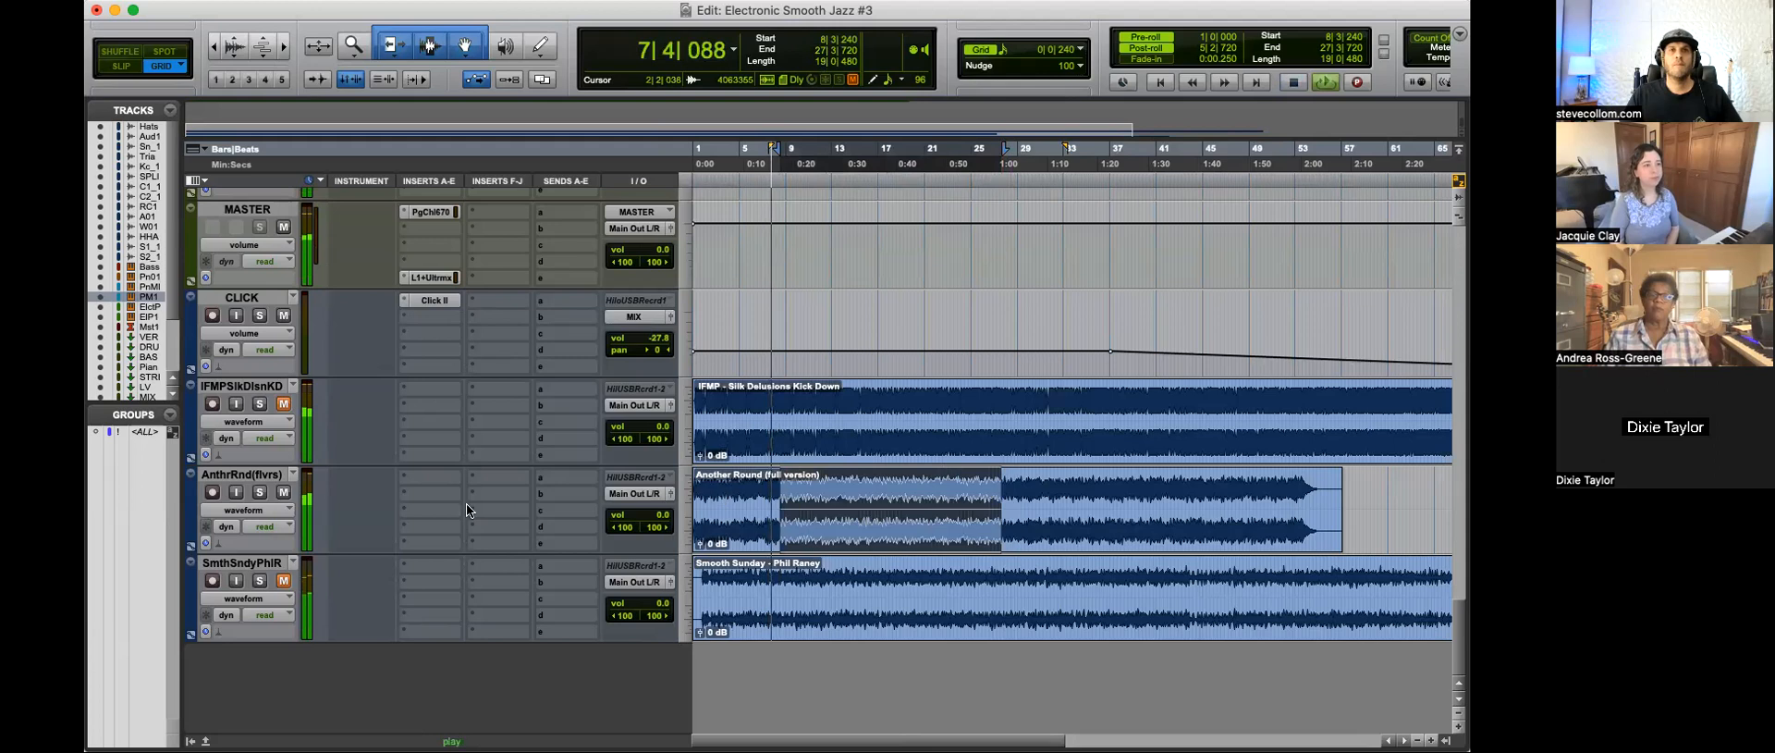
left_click(260, 492)
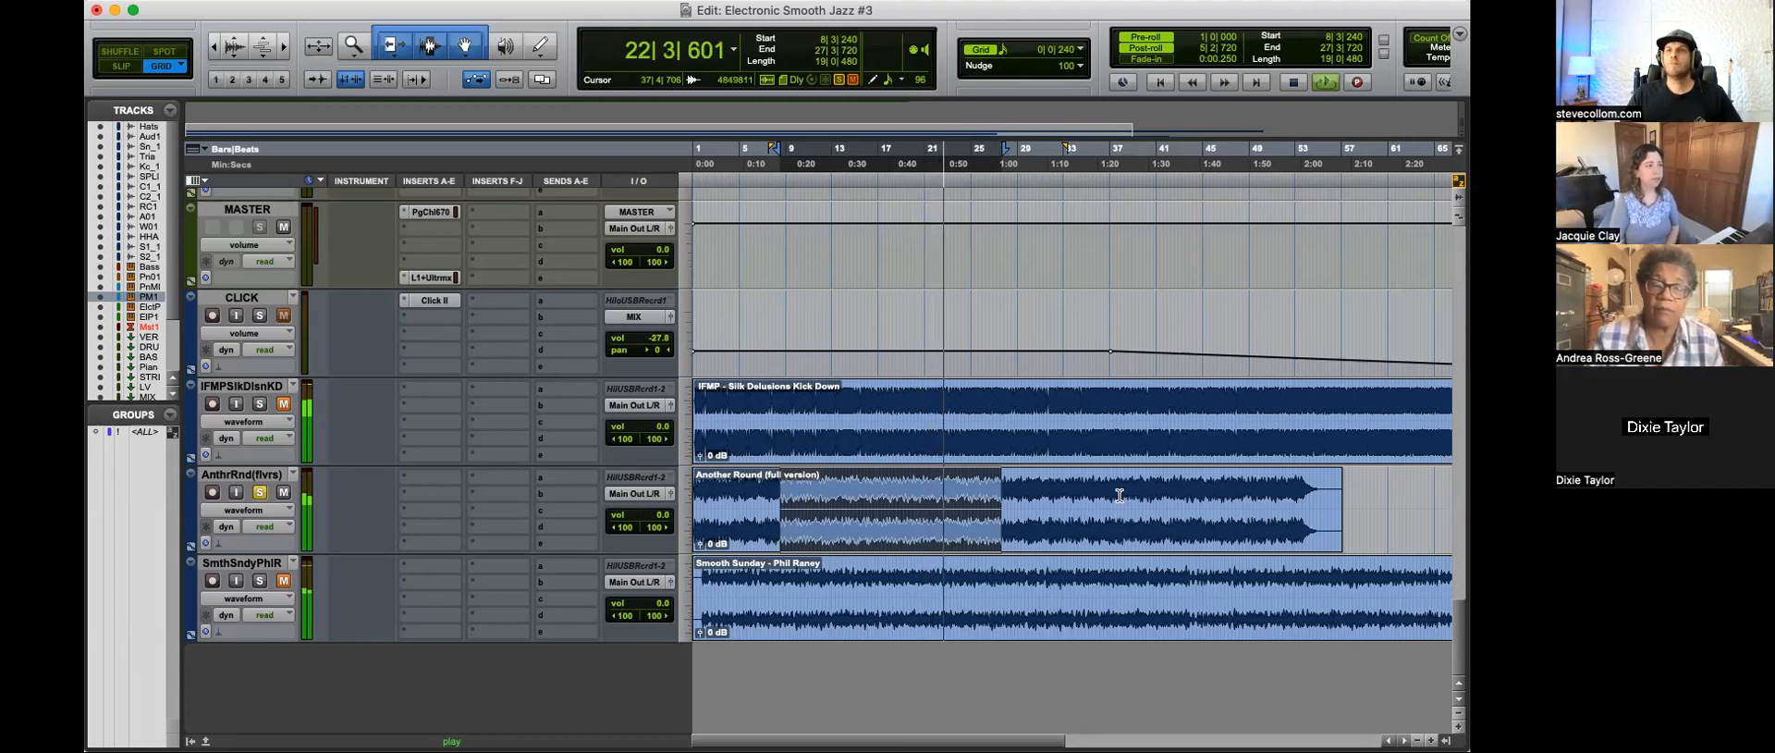
left_click_drag(1105, 499, 1257, 500)
left_click(1222, 499)
left_click(1196, 497)
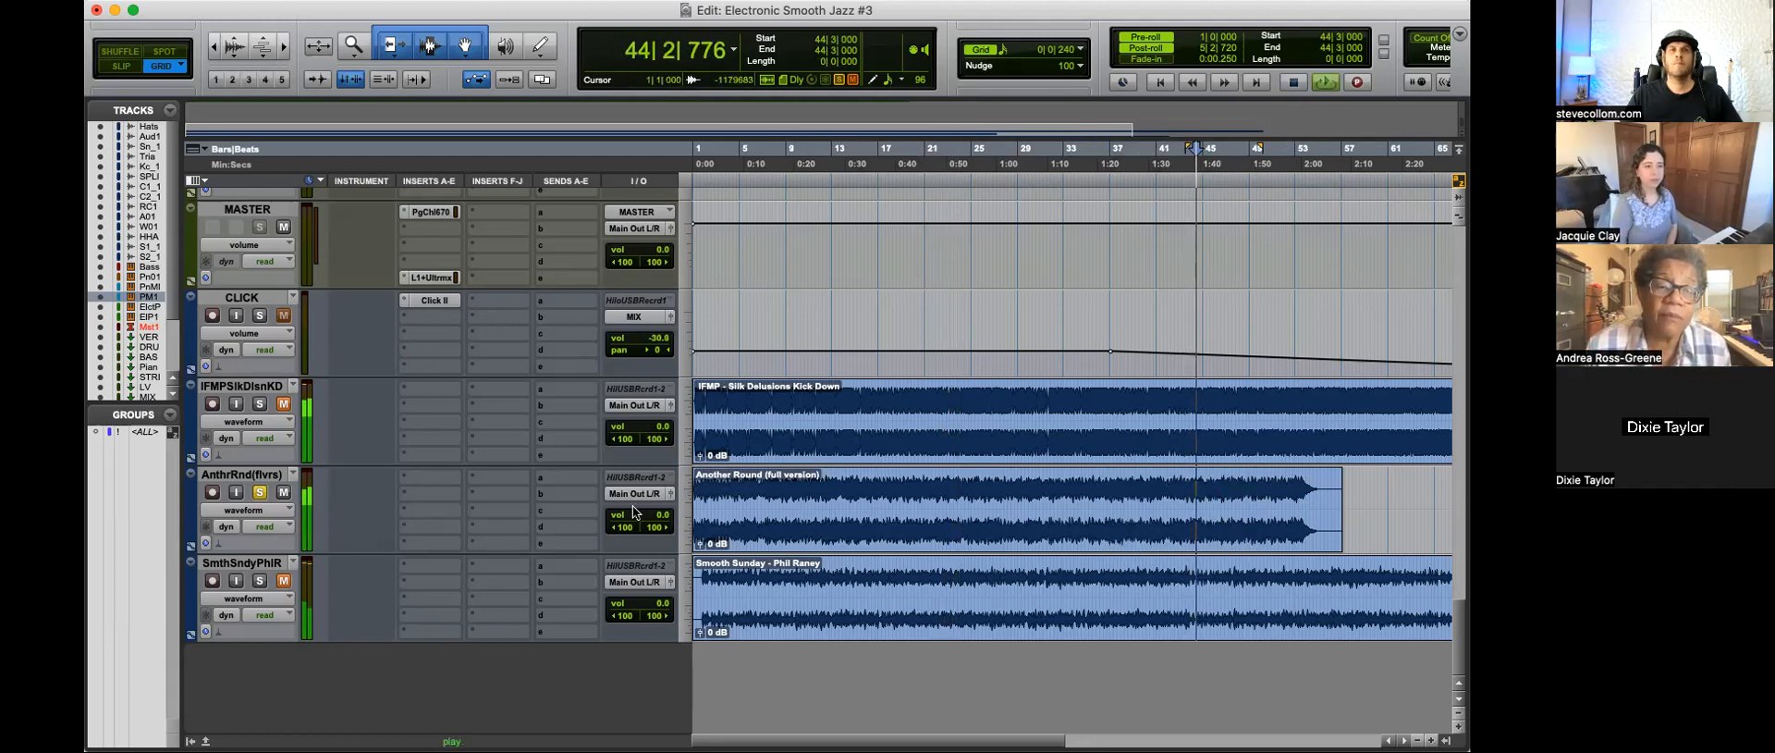
left_click(283, 493)
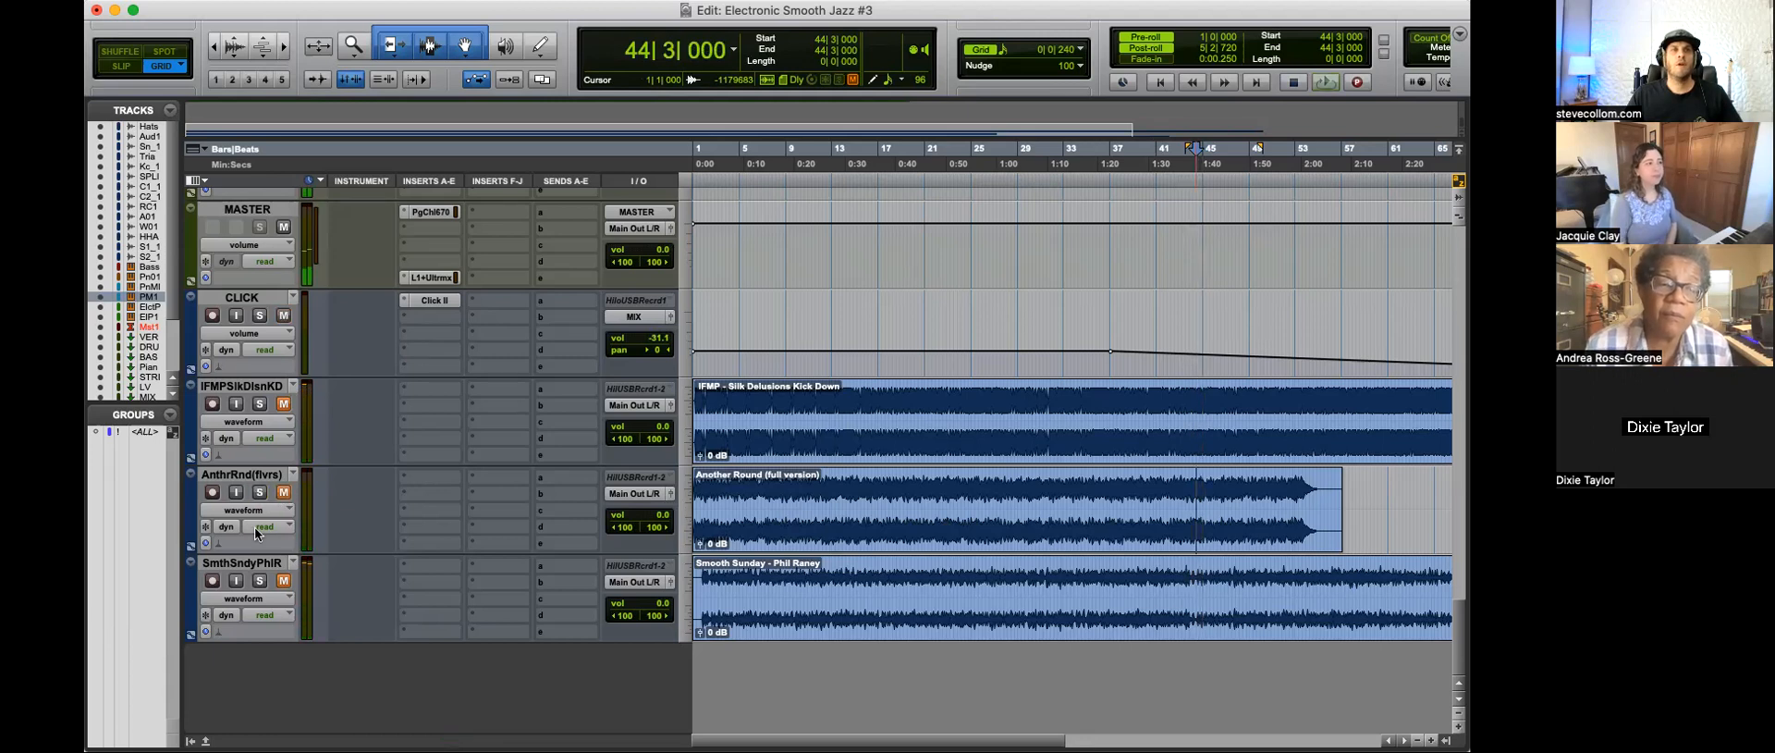
Step: Audition the Smooth Sunday reference track soloed, playing it from 14|3|240
left_click_drag(858, 577, 1107, 588)
key("space")
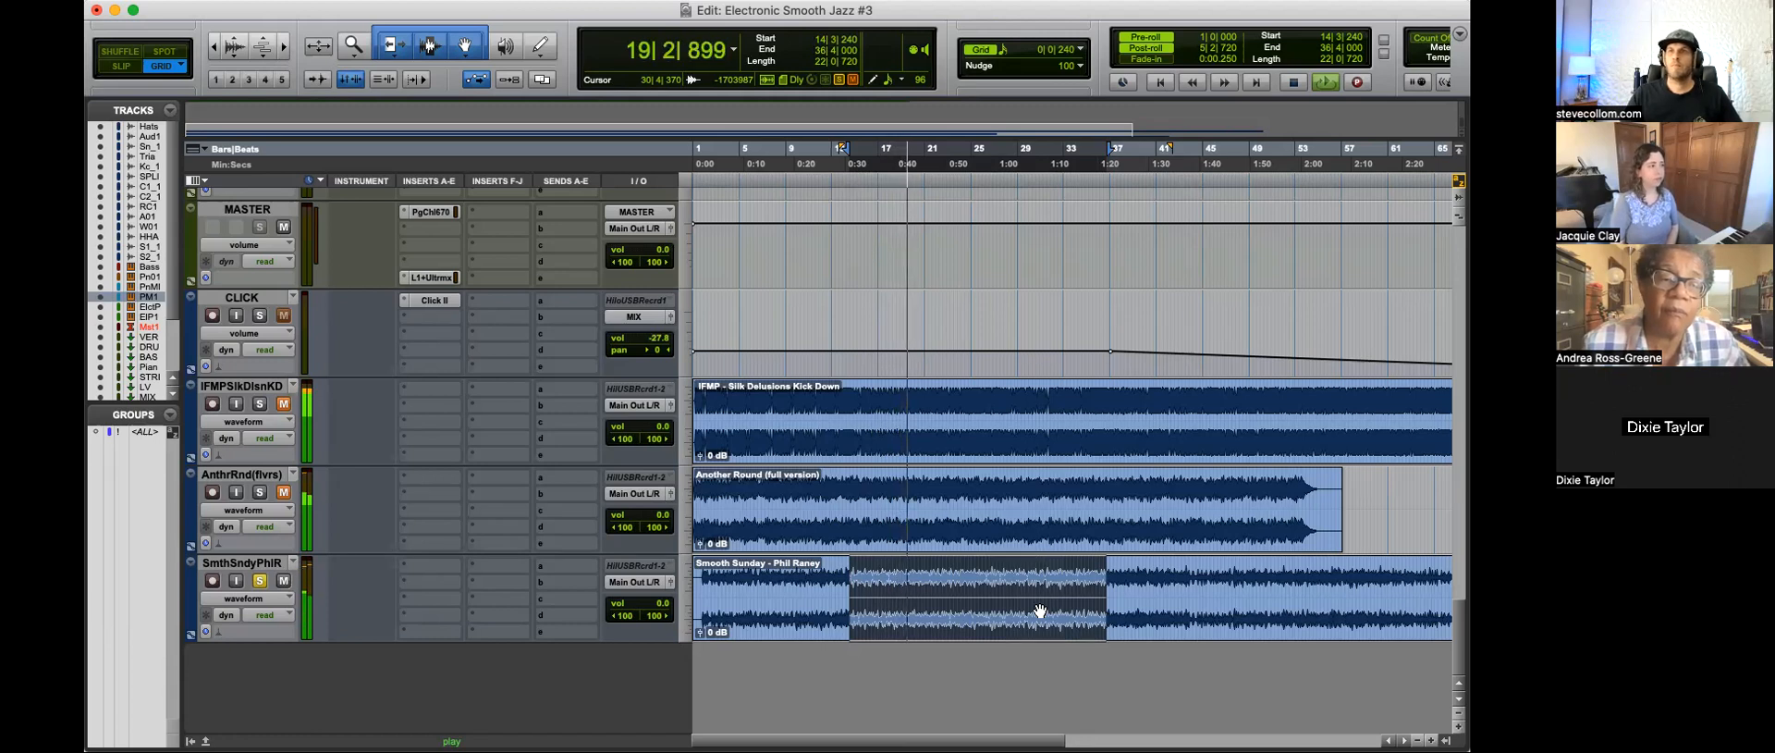
key("space")
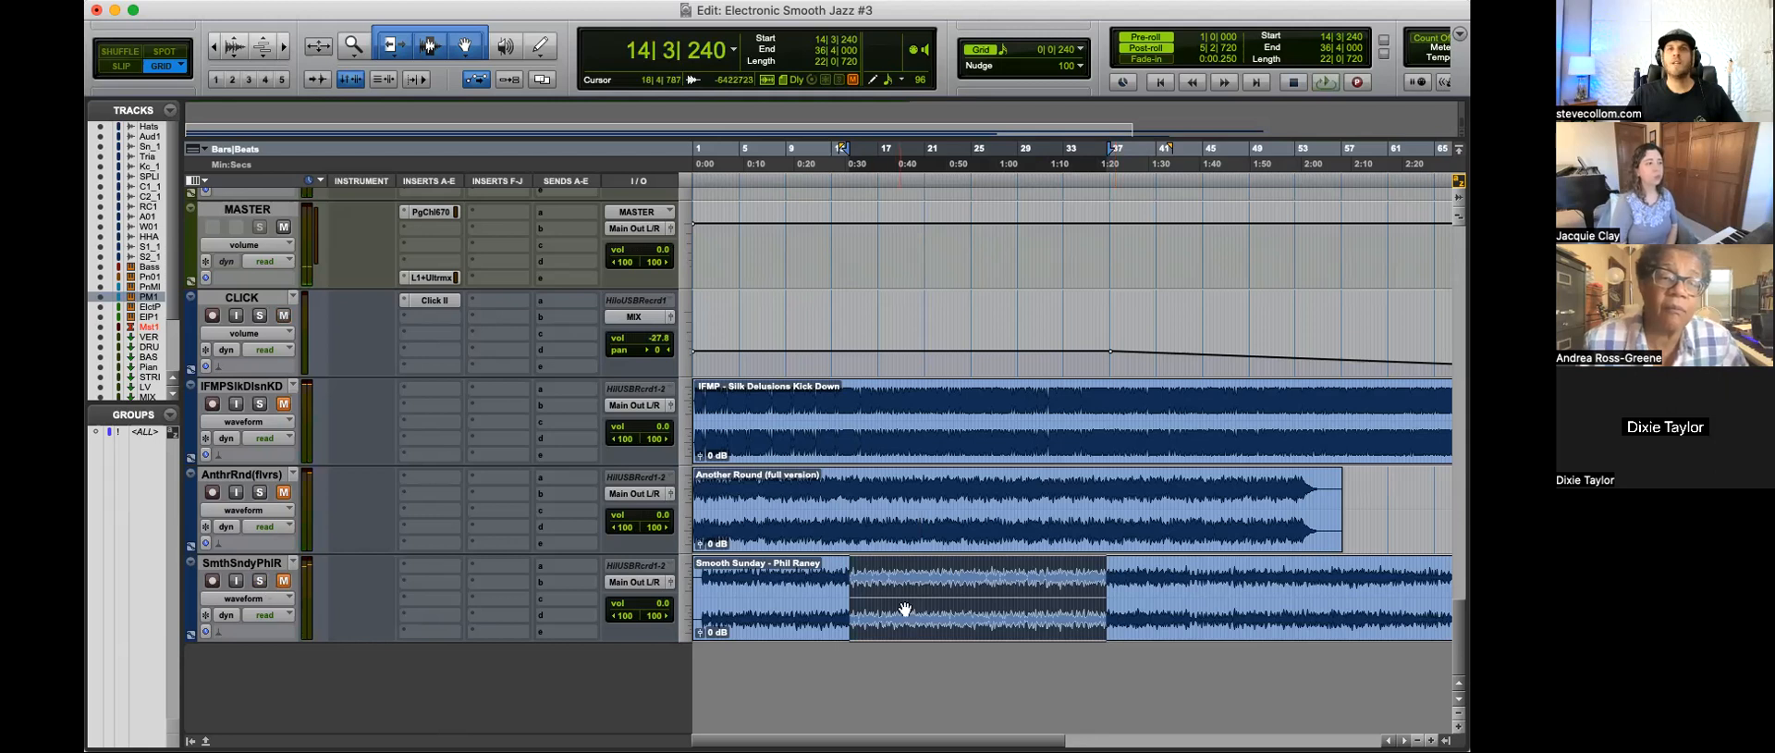
Step: Compare the middle sections of the three reference tracks by selecting a range in each and viewing their full lengths
left_click_drag(903, 584, 1081, 584)
left_click_drag(930, 494, 1080, 494)
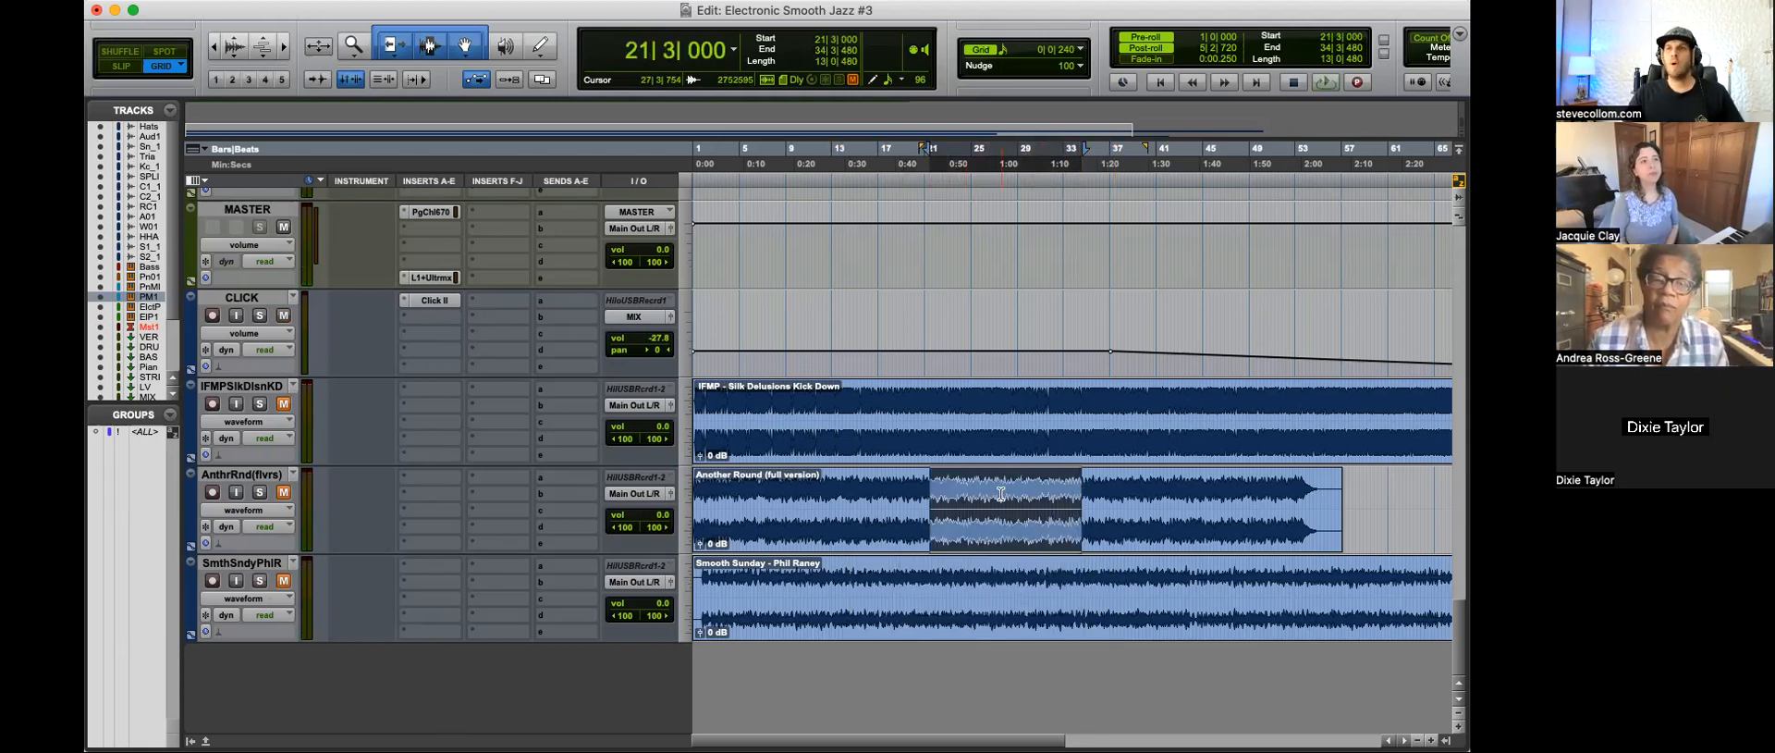
left_click_drag(902, 403, 1031, 409)
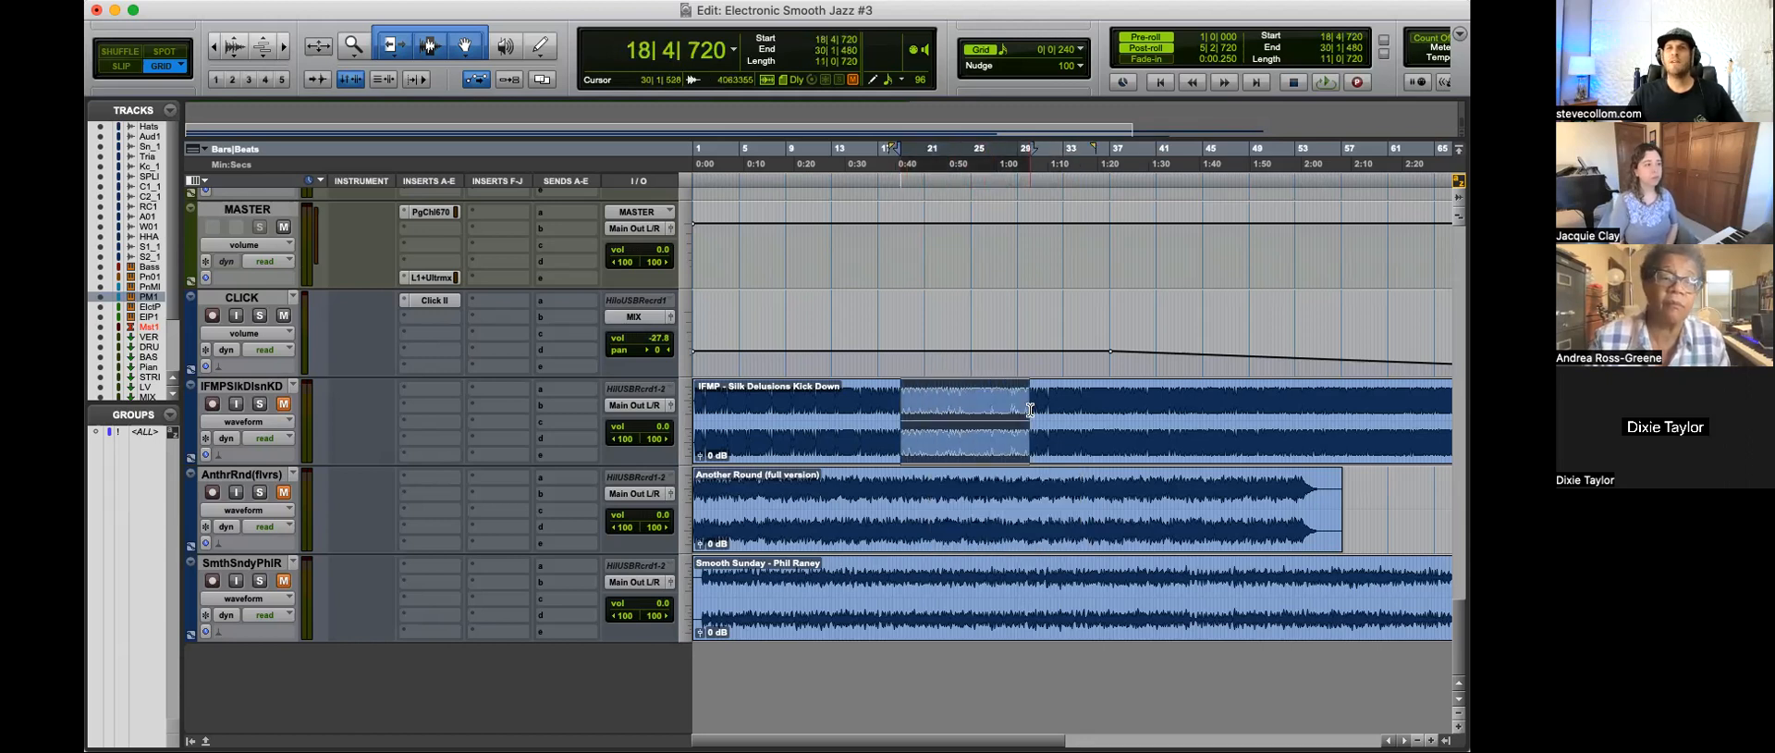
key("super+bracketleft")
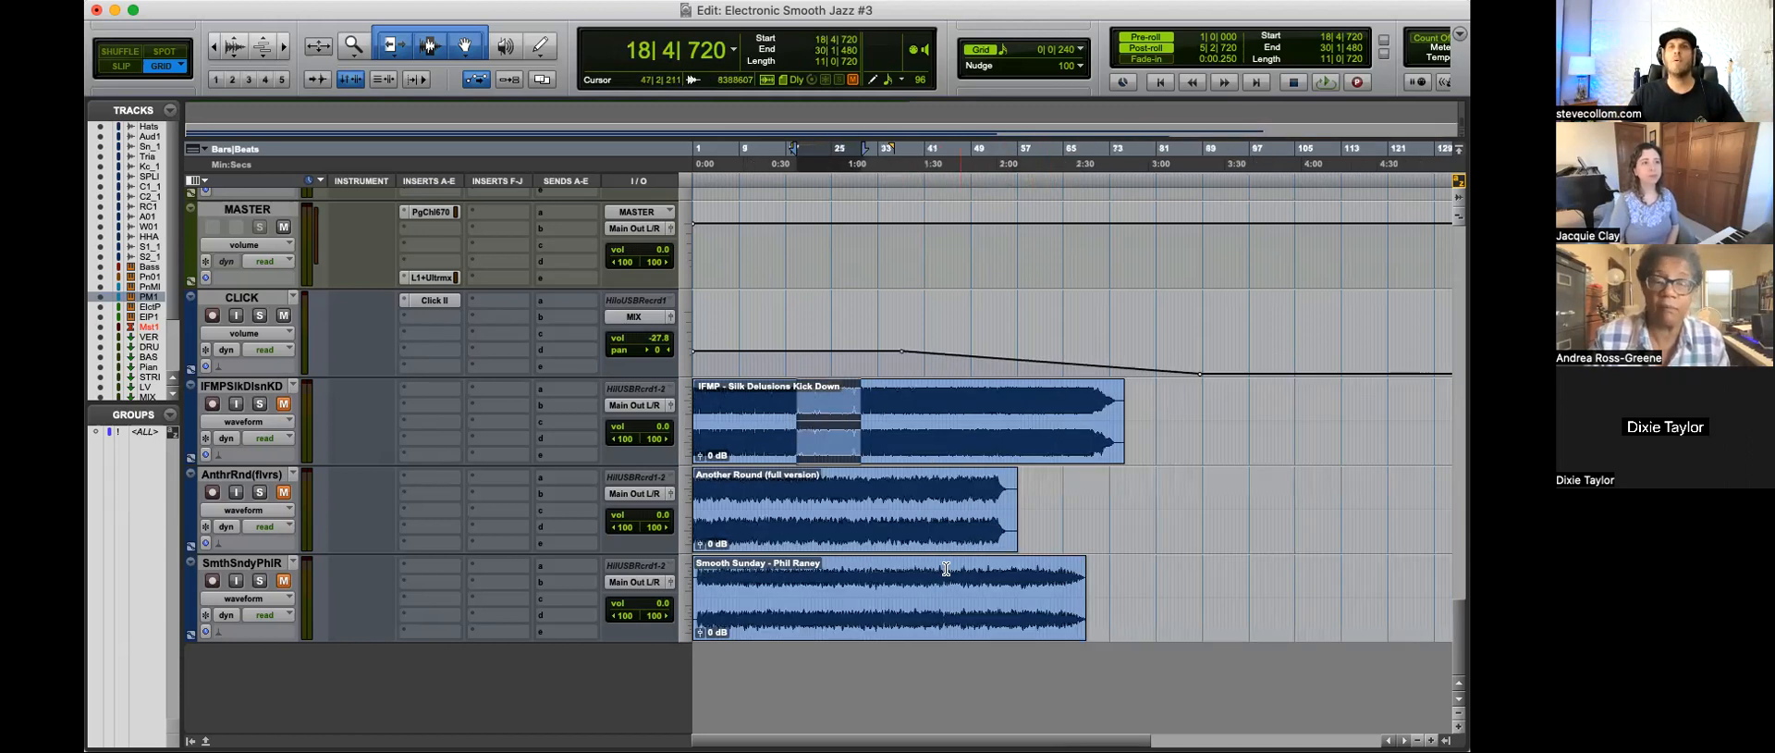
Step: Play the song from 19|2|720 while examining its tracks from Electric Piano up to the Hats
scroll(749, 490, "up", 15)
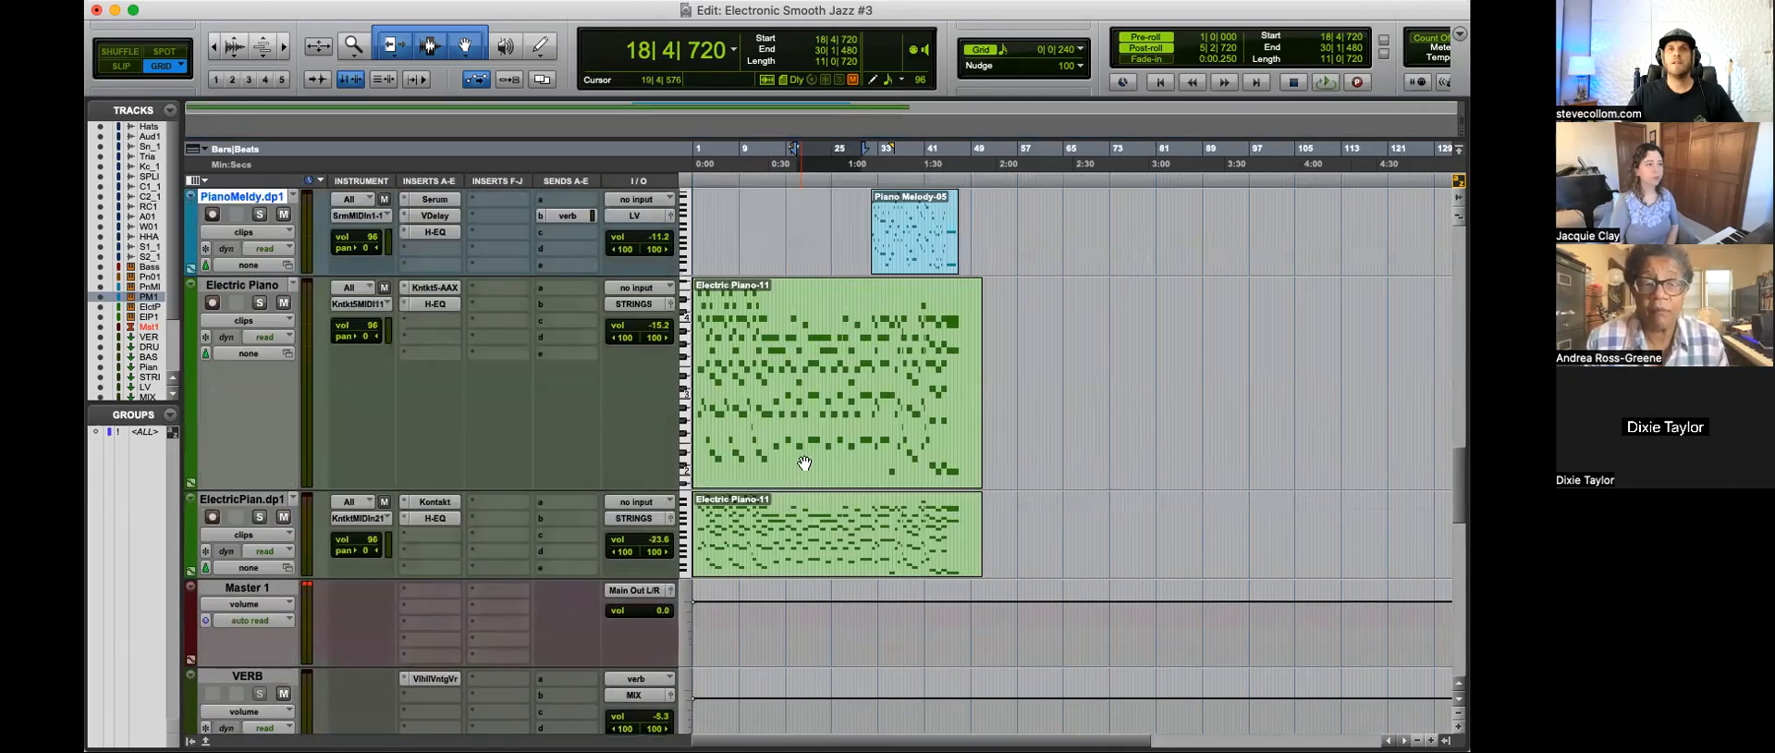
left_click(800, 362)
key("space")
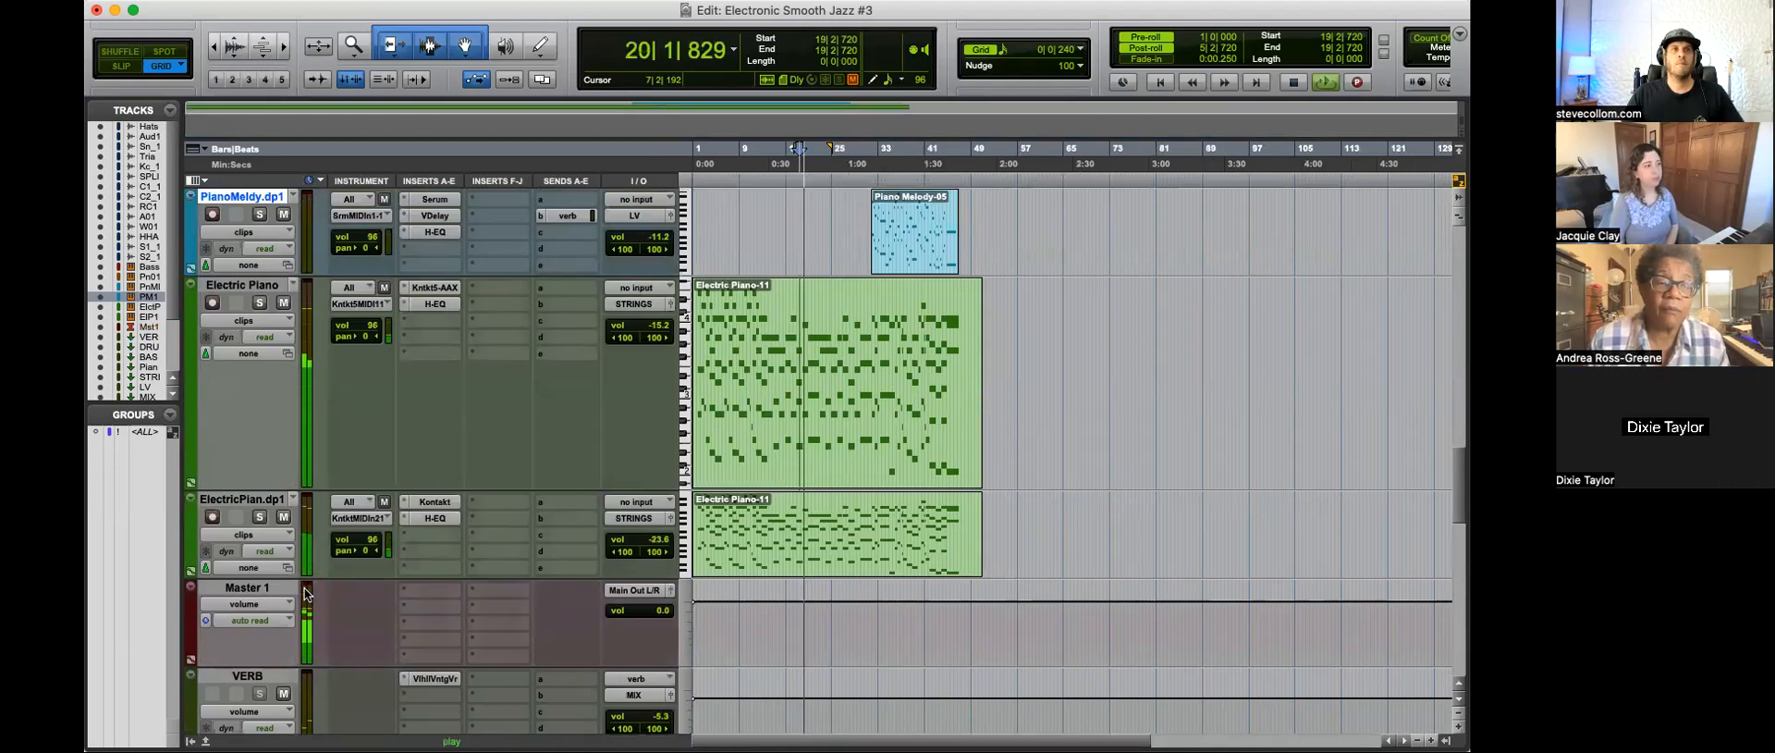
scroll(850, 563, "up", 5)
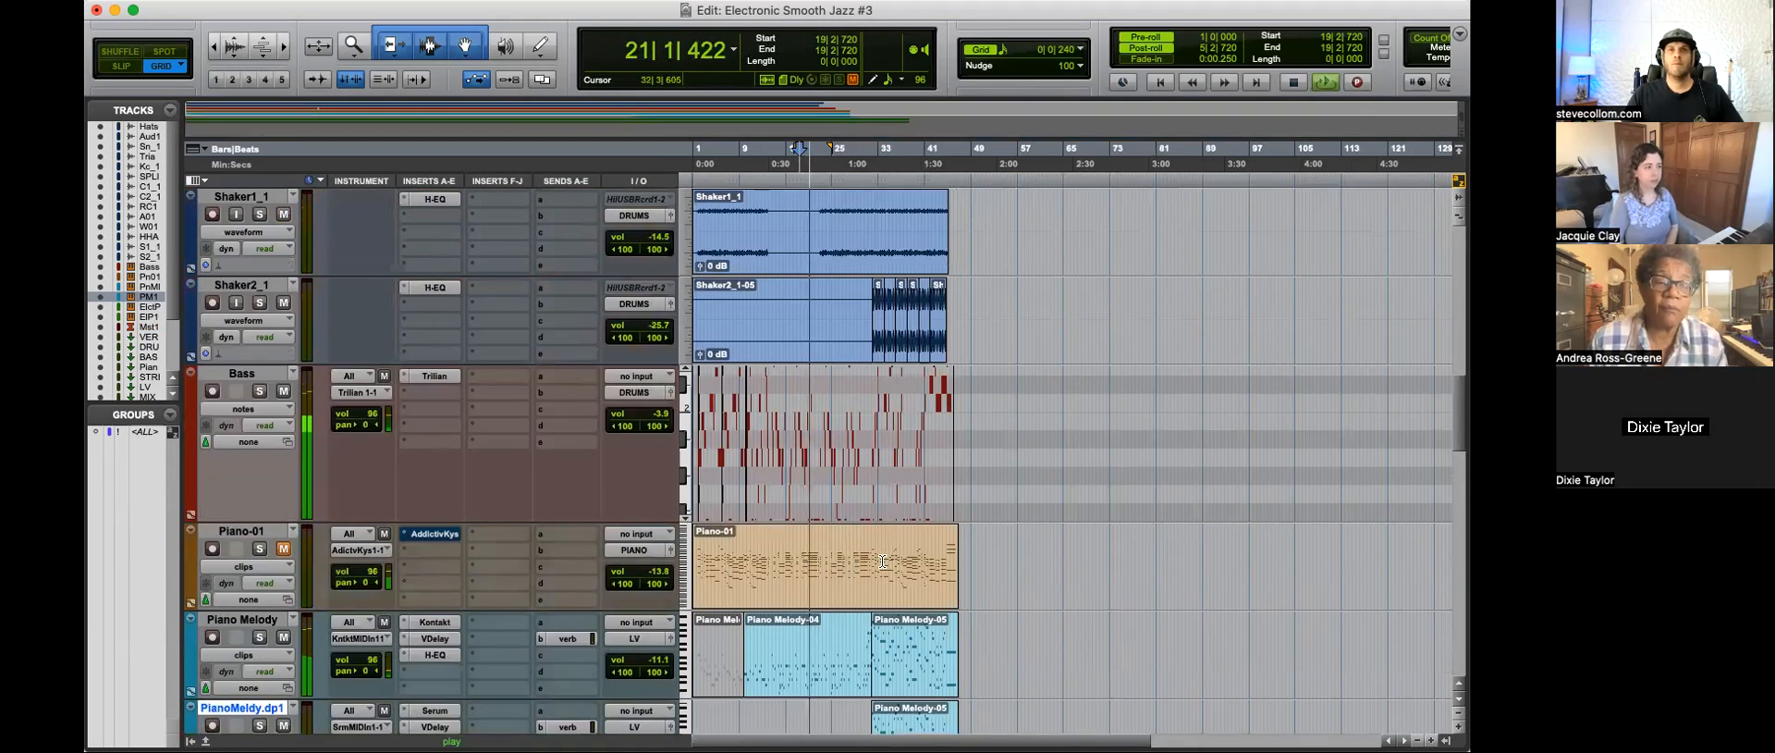
key("t")
key("t")
key("t")
key("r")
key("r")
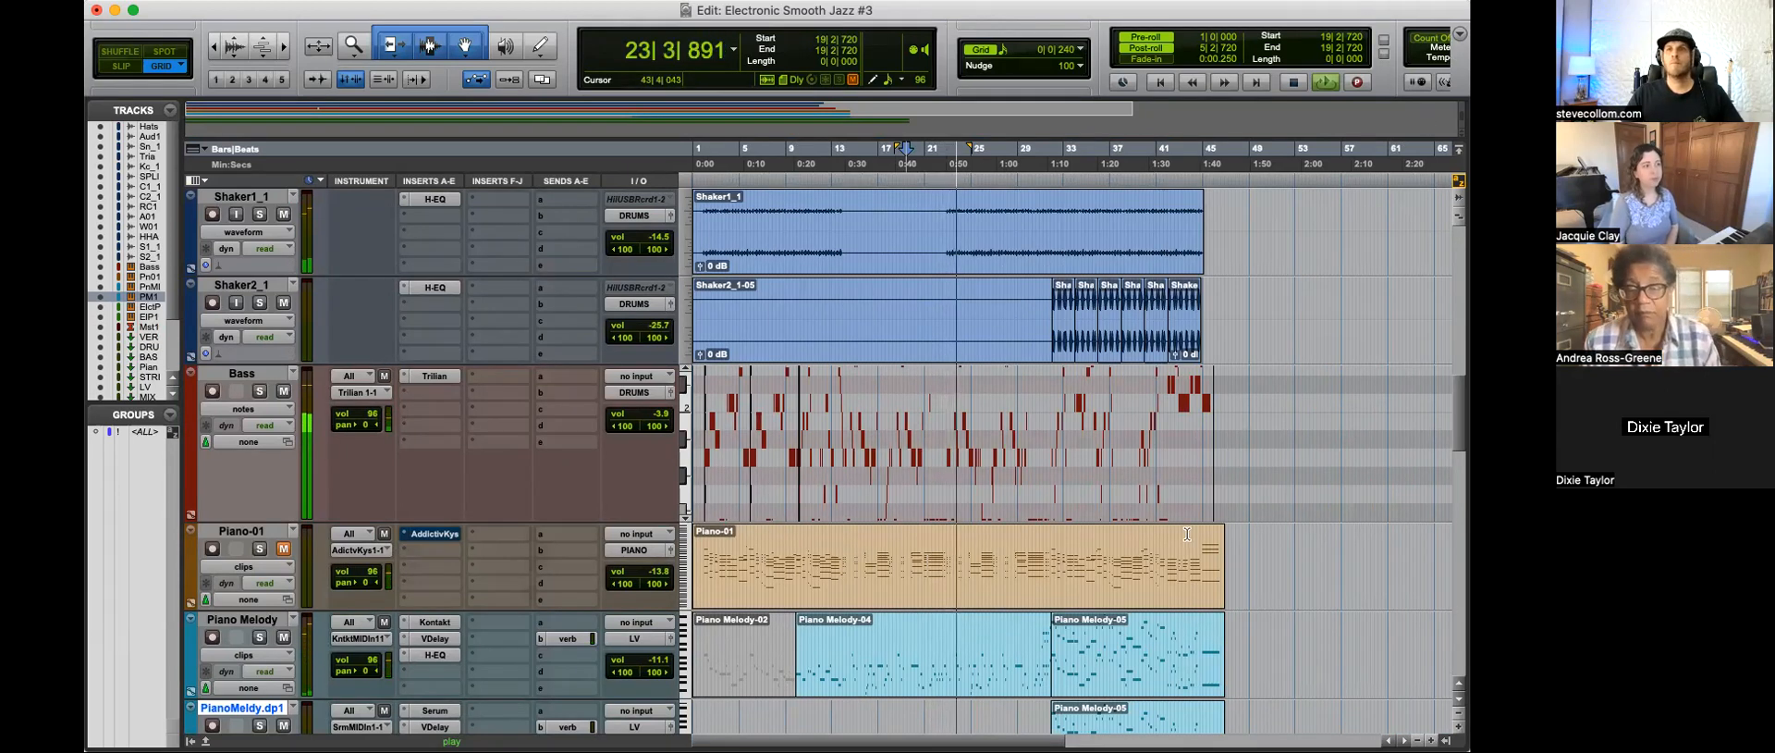
scroll(1109, 517, "up", 8)
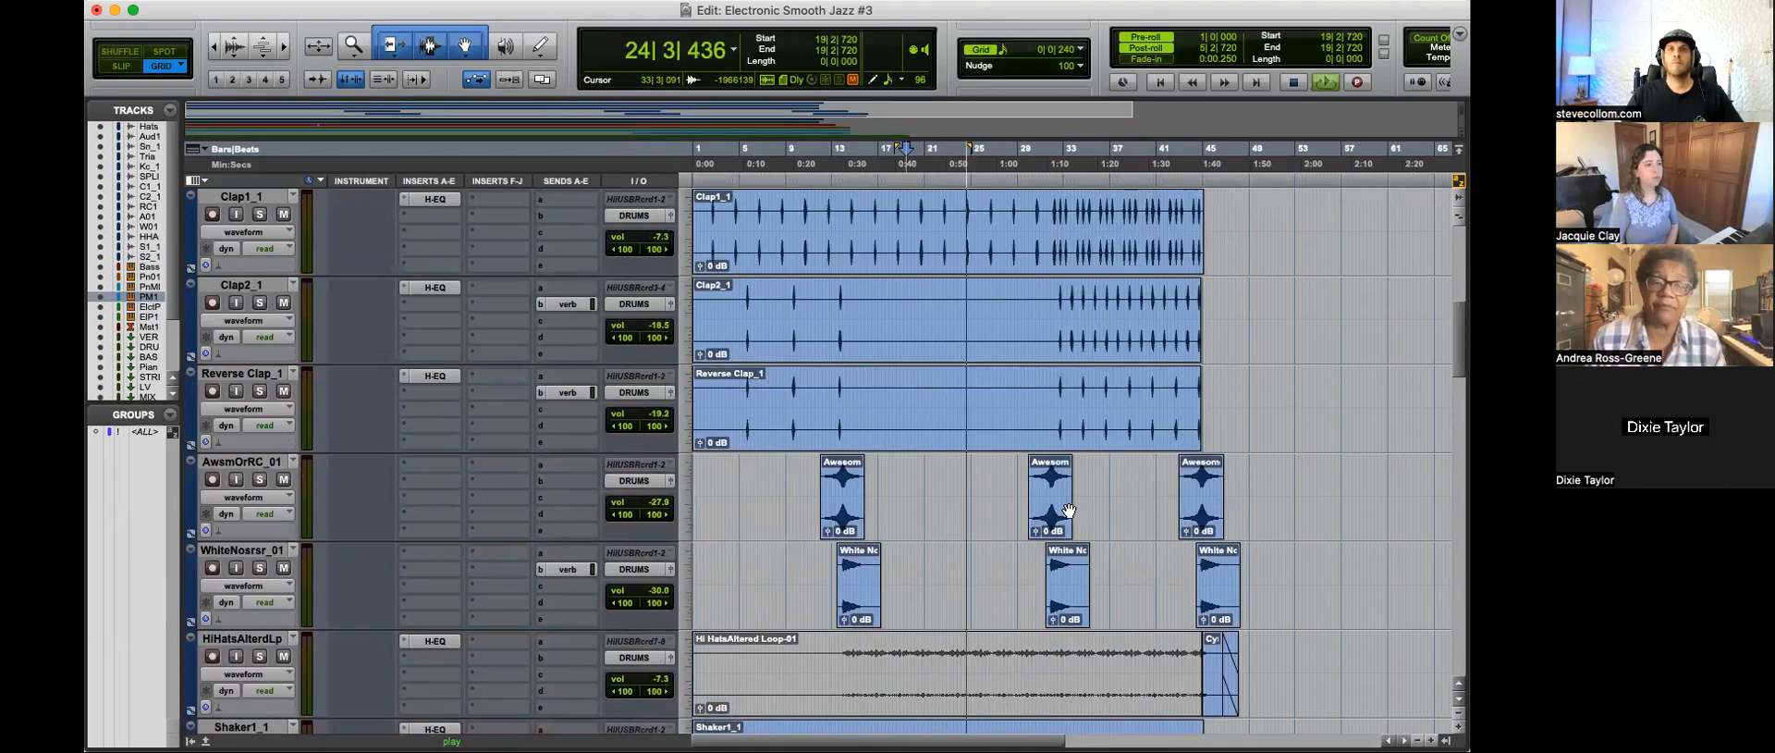
scroll(1069, 511, "up", 8)
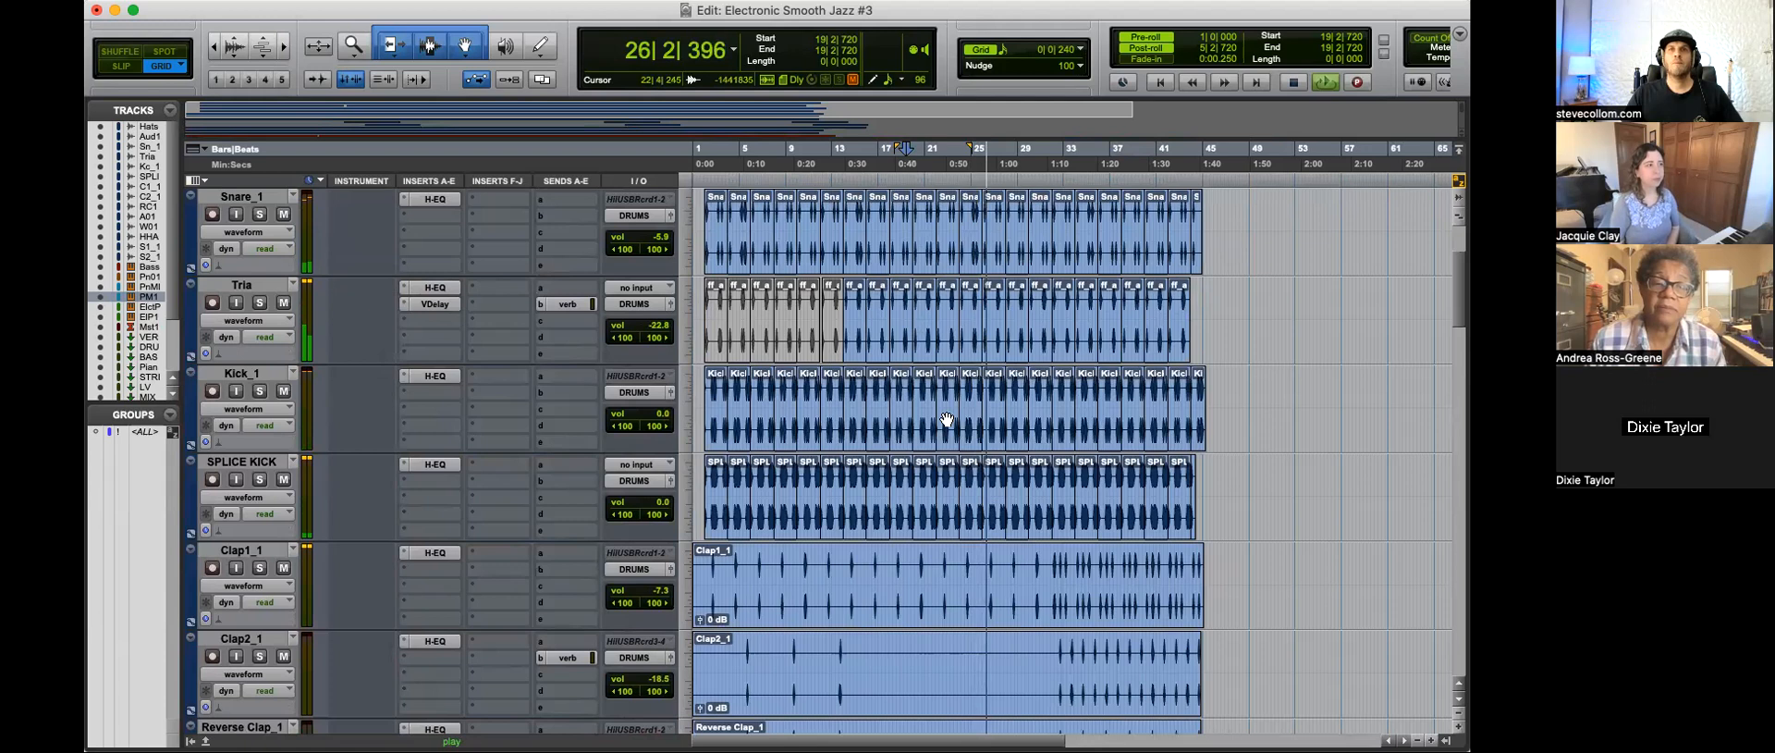
scroll(947, 420, "up", 4)
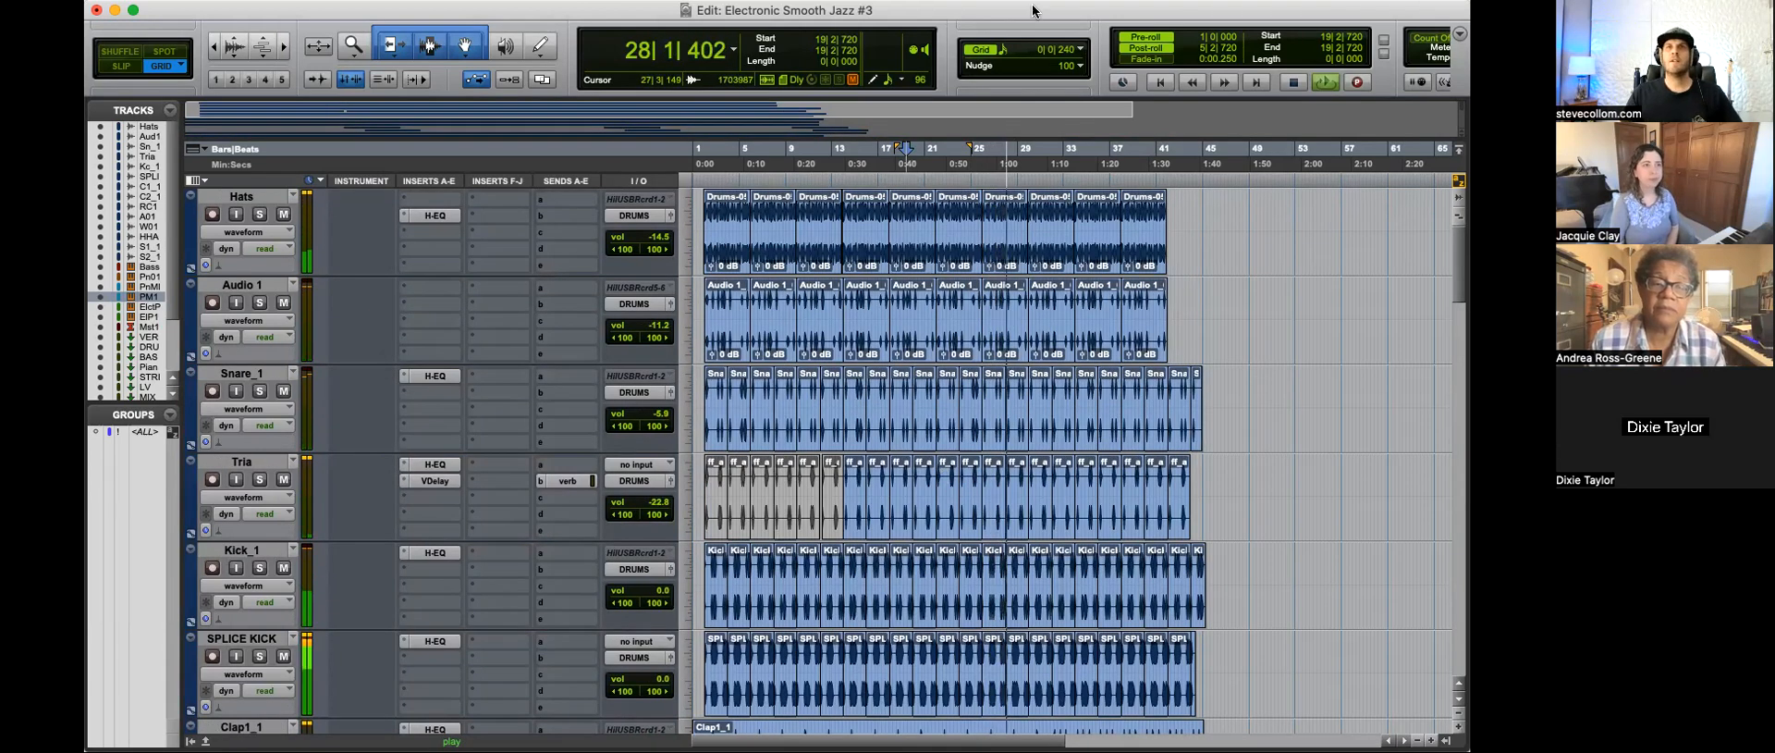
key("space")
Step: Return to the song's start and examine the drum and percussion tracks from Hats down to the HiHatsAlterdLp track
key("t")
key("t")
key("Return")
key("r")
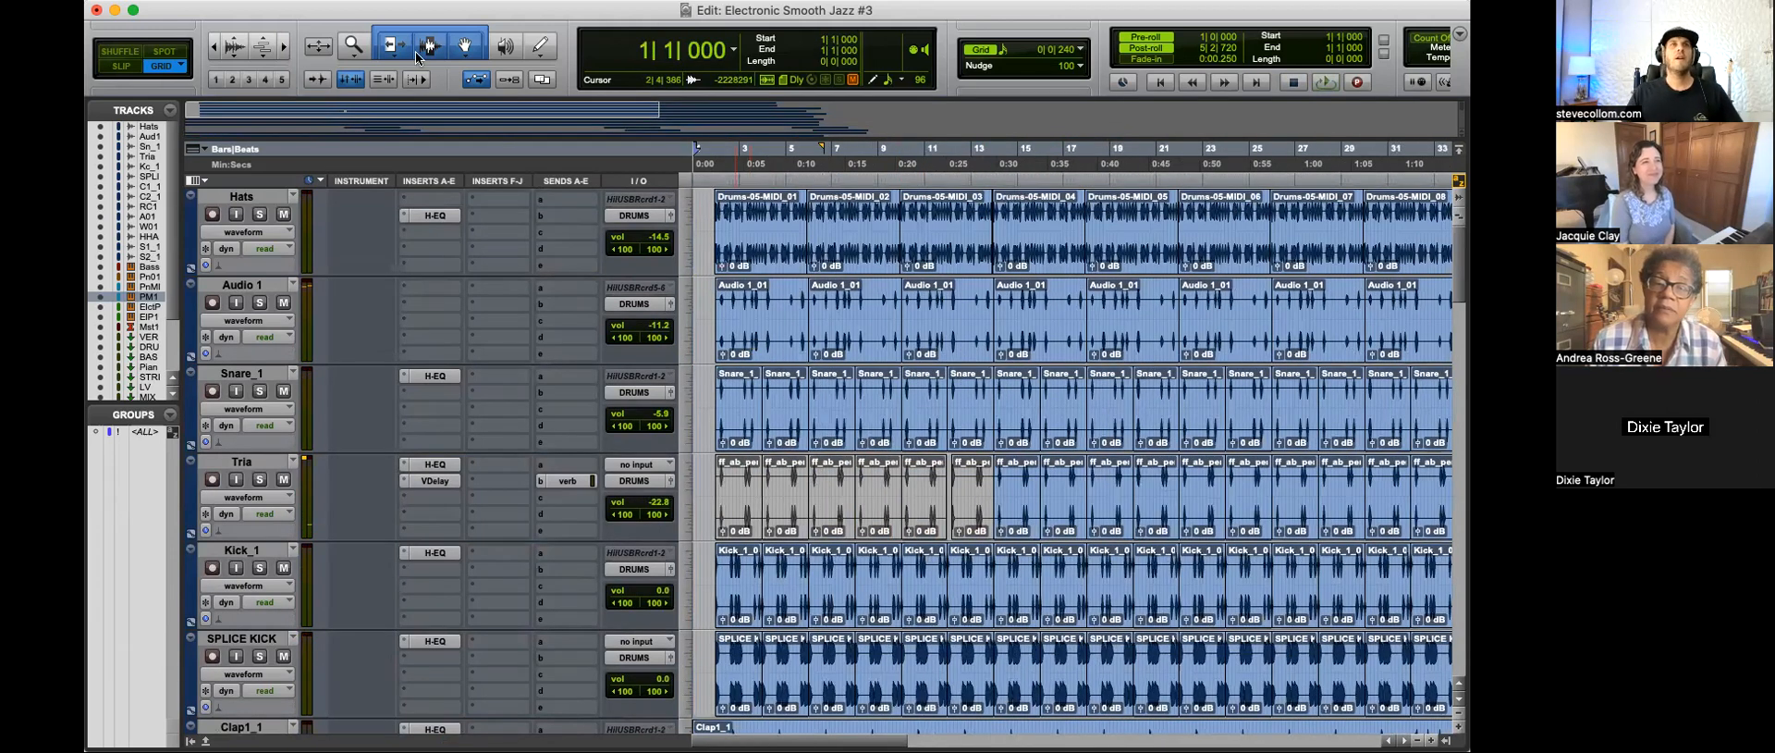
scroll(792, 428, "down", 3)
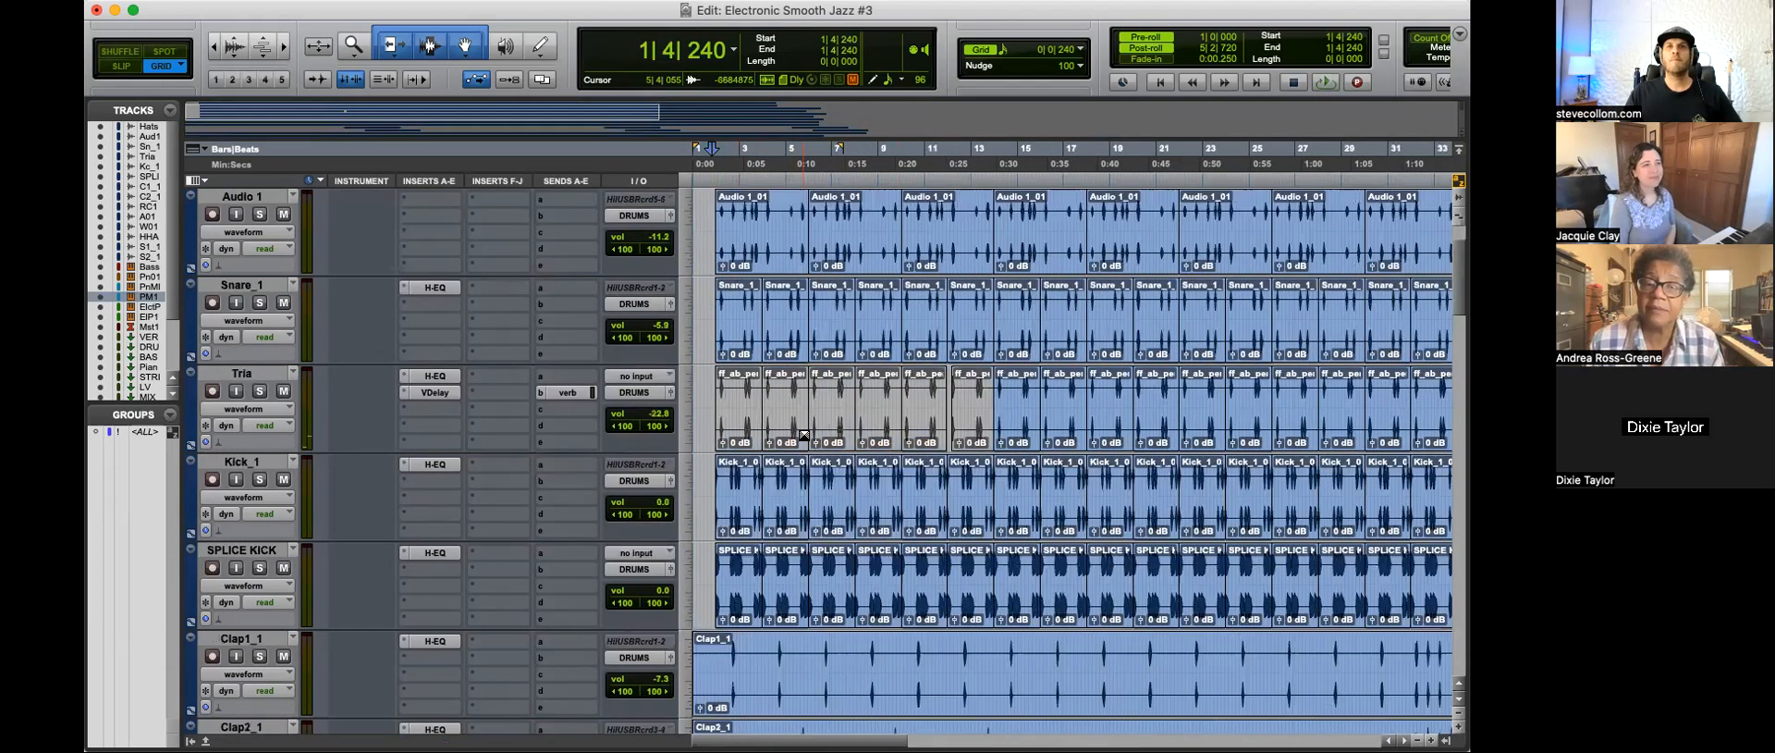
scroll(804, 434, "up", 3)
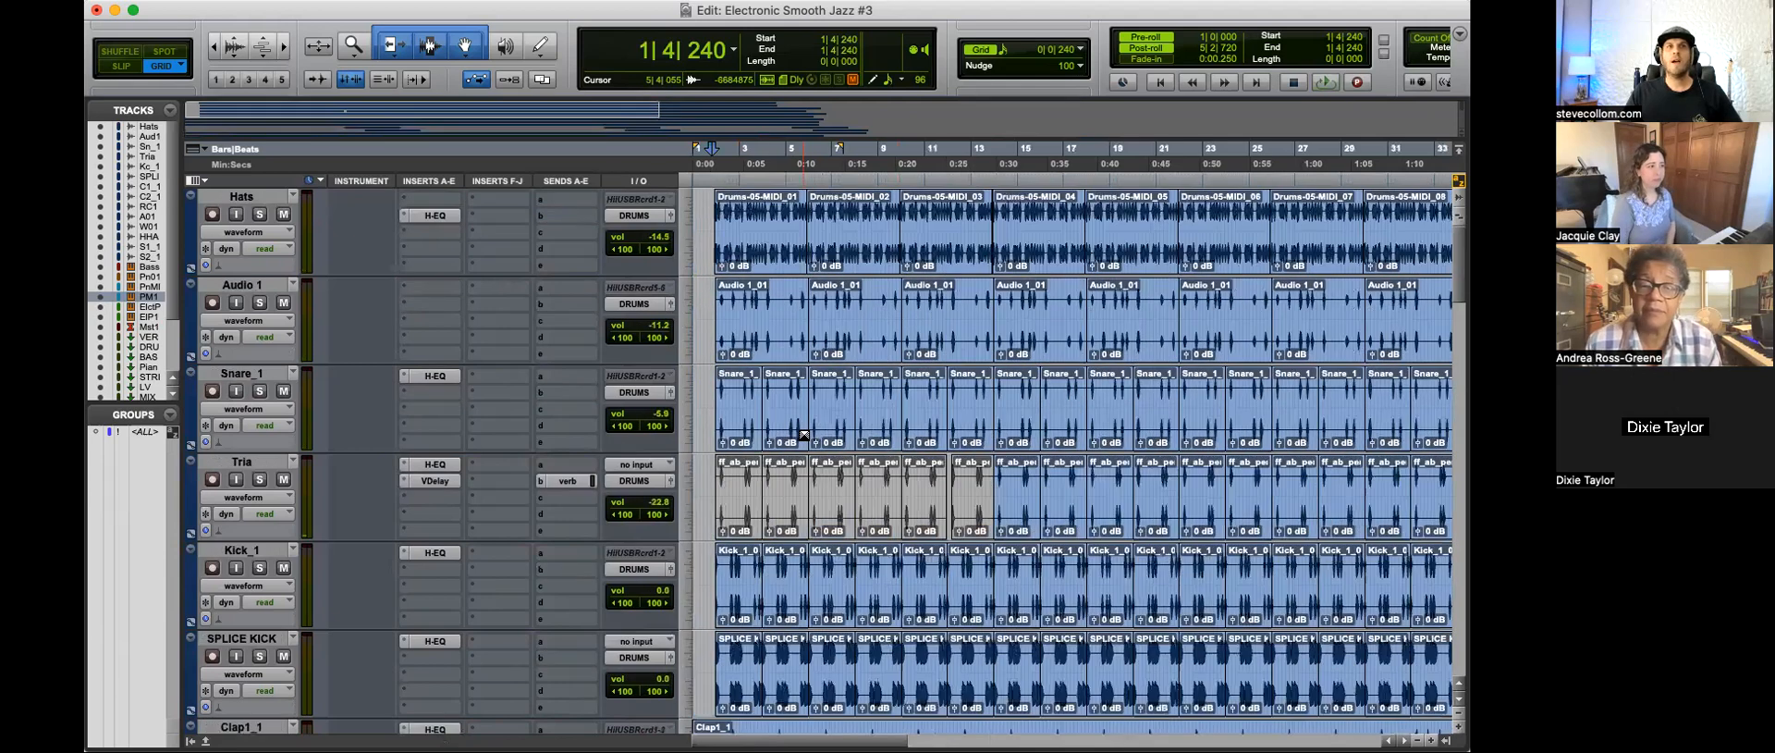
scroll(803, 435, "down", 4)
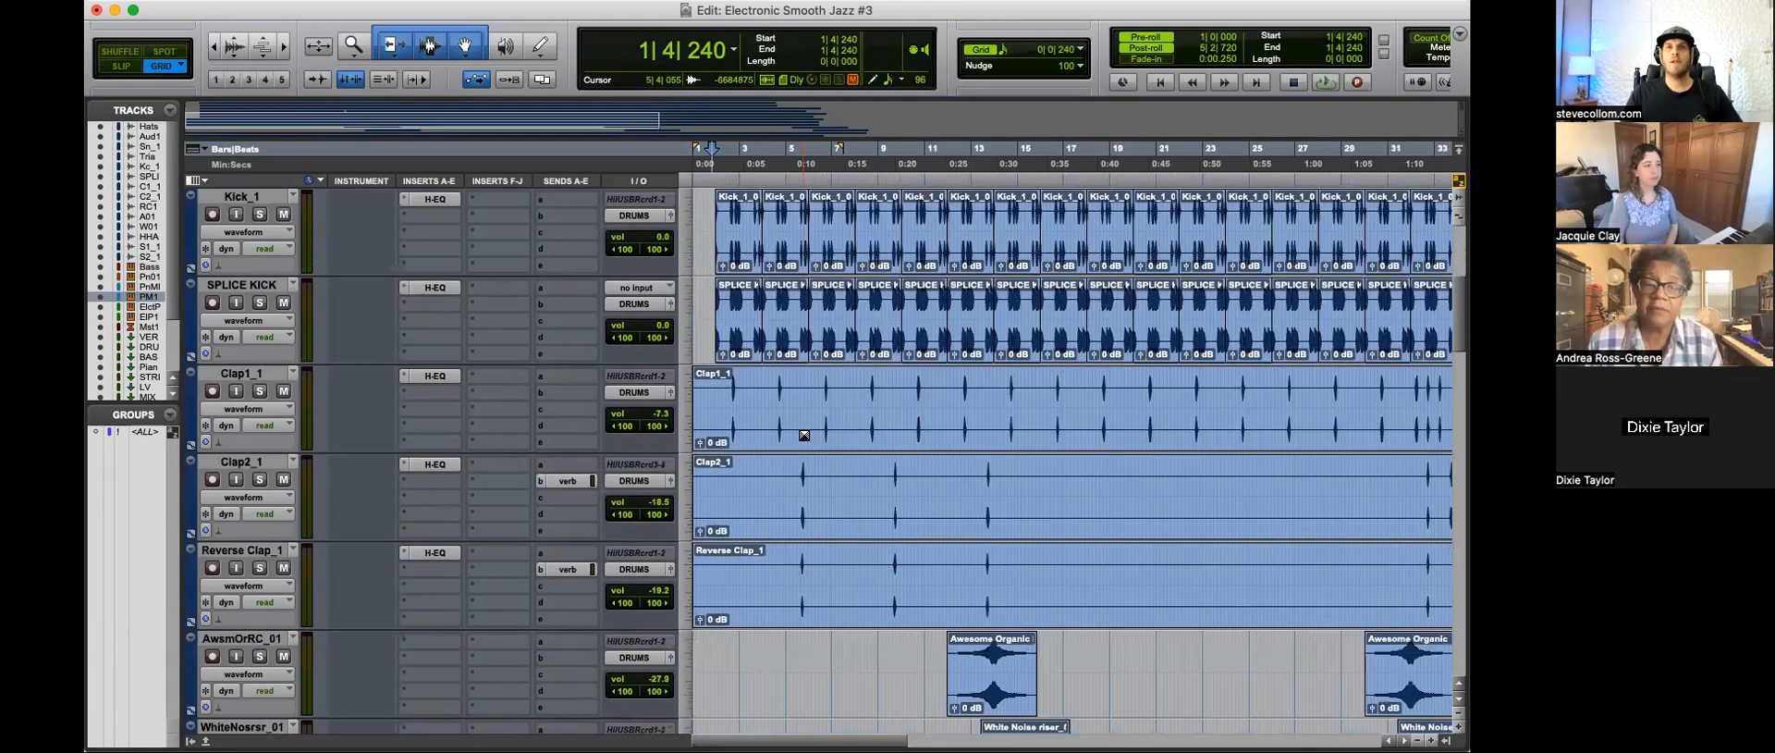
scroll(805, 435, "down", 2)
key("r")
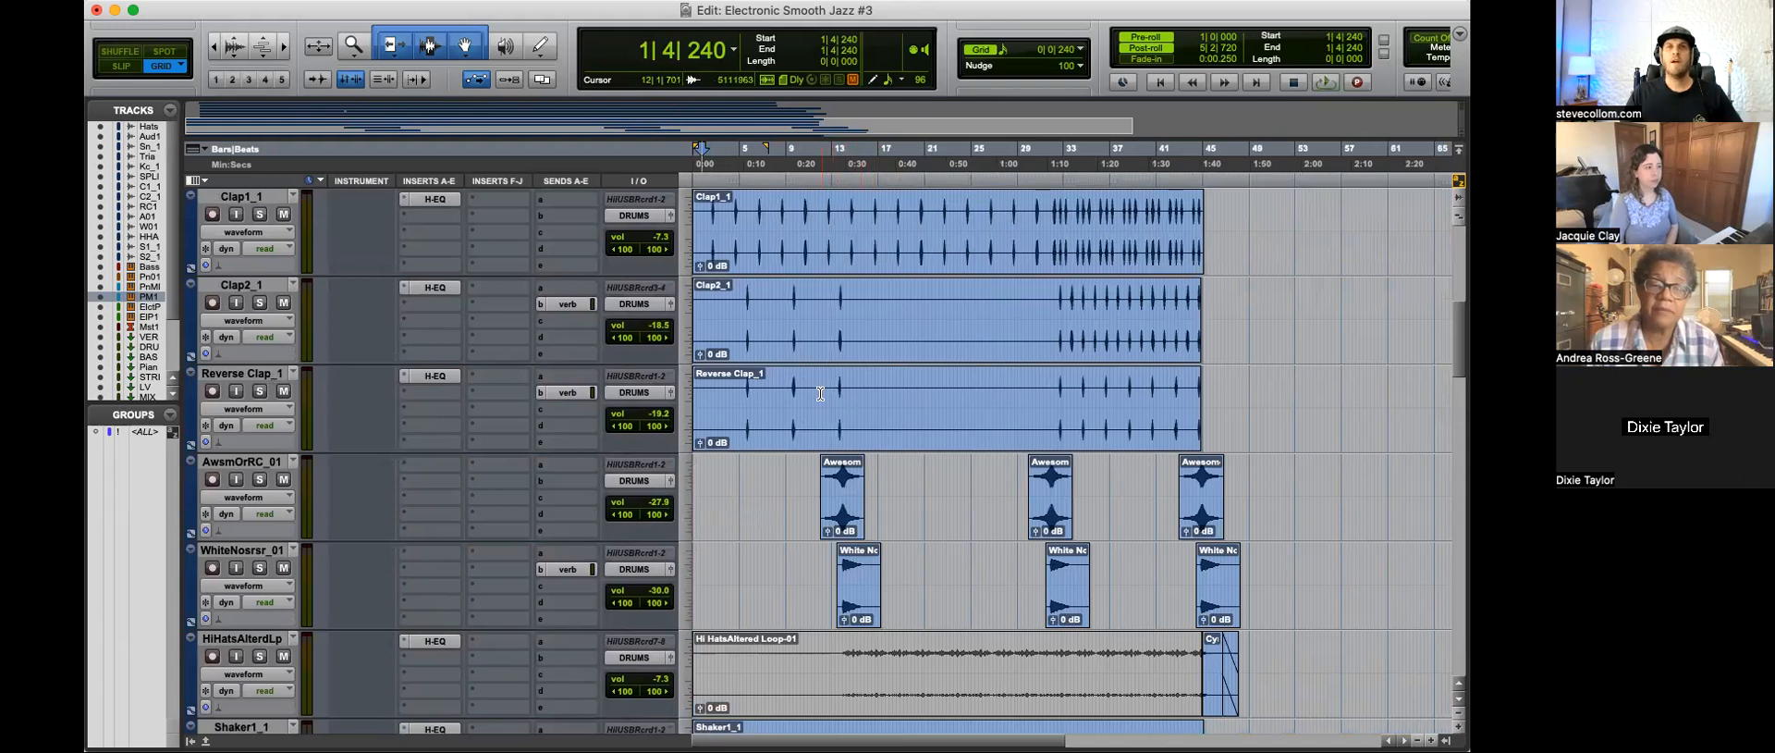
scroll(778, 430, "up", 6)
key("t")
key("t")
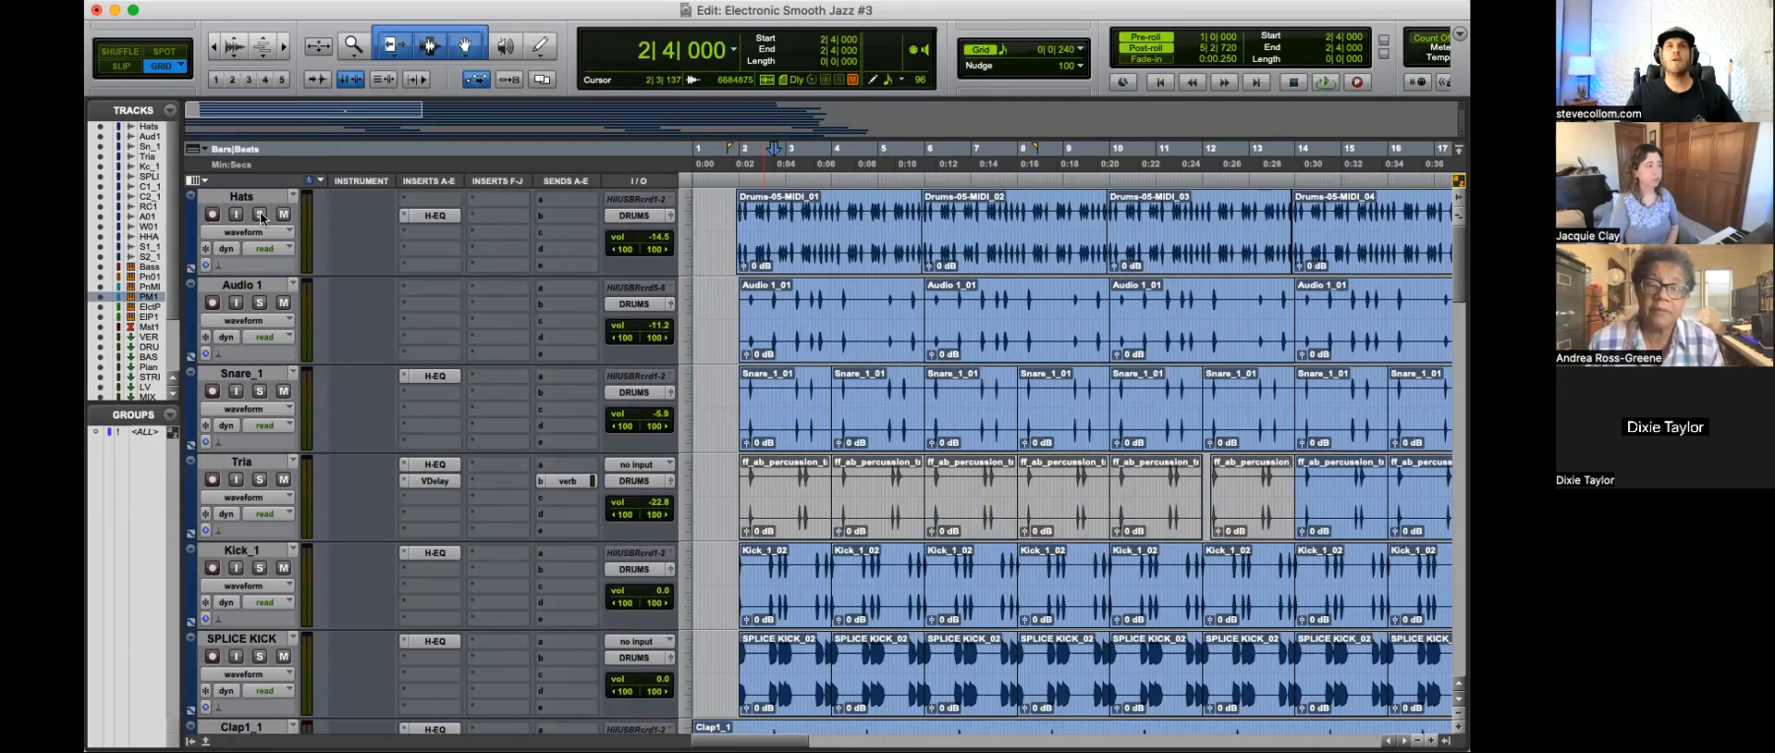
Step: Audition the soloed Hats track from 2|4|000 and inspect its H-EQ settings
key("space")
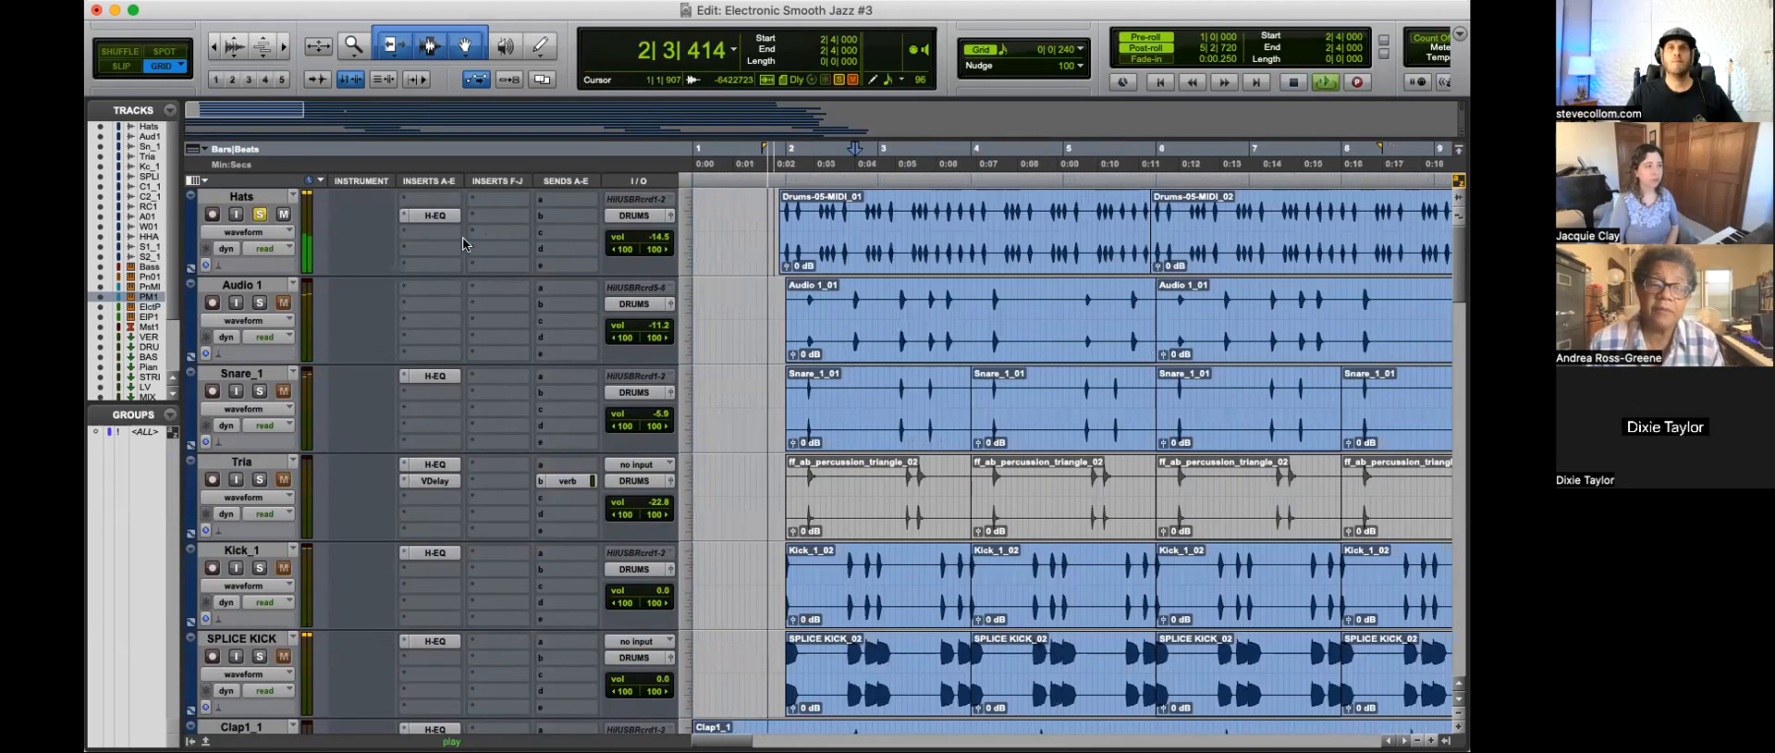
key("t")
left_click(259, 214)
key("space")
left_click(431, 217)
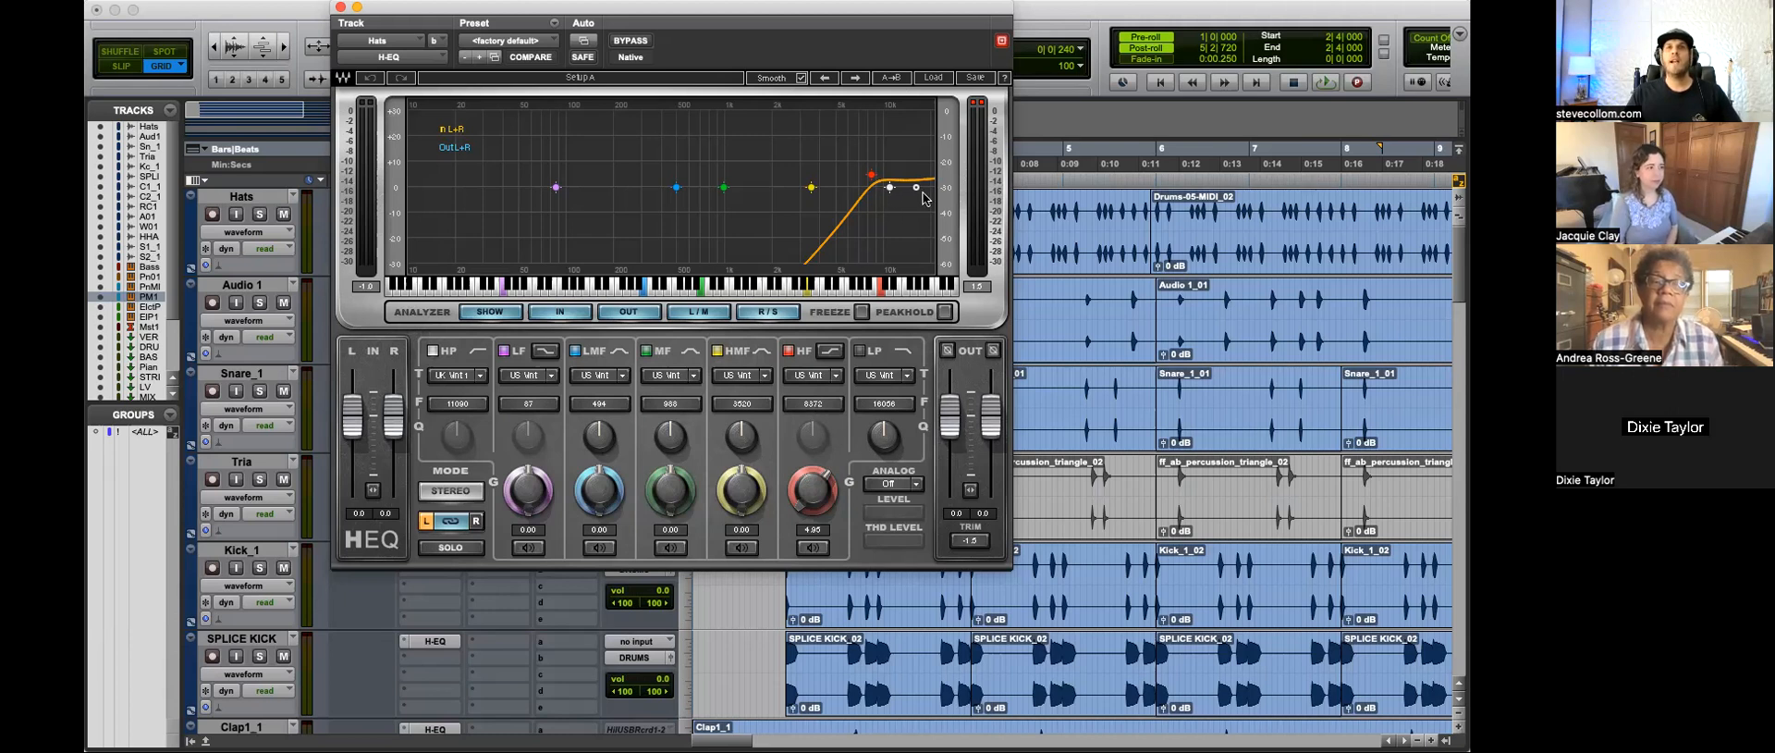
left_click(340, 8)
Step: Play the soloed Hats track with its H-EQ bypassed and active to compare the sound, ending with the EQ active
left_click(259, 218)
key("space")
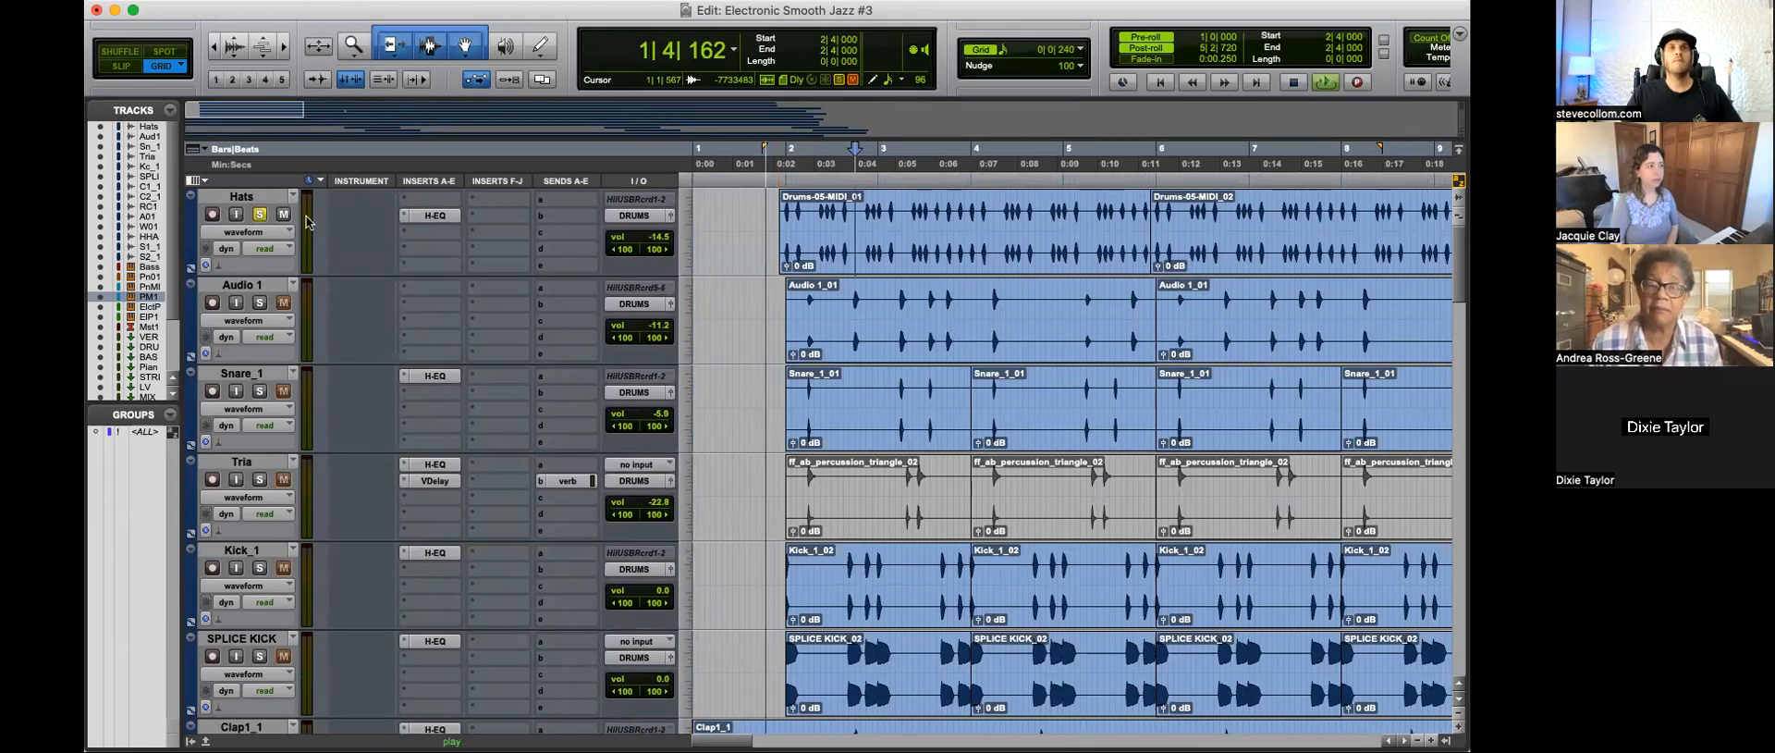
left_click(260, 215)
left_click(436, 222)
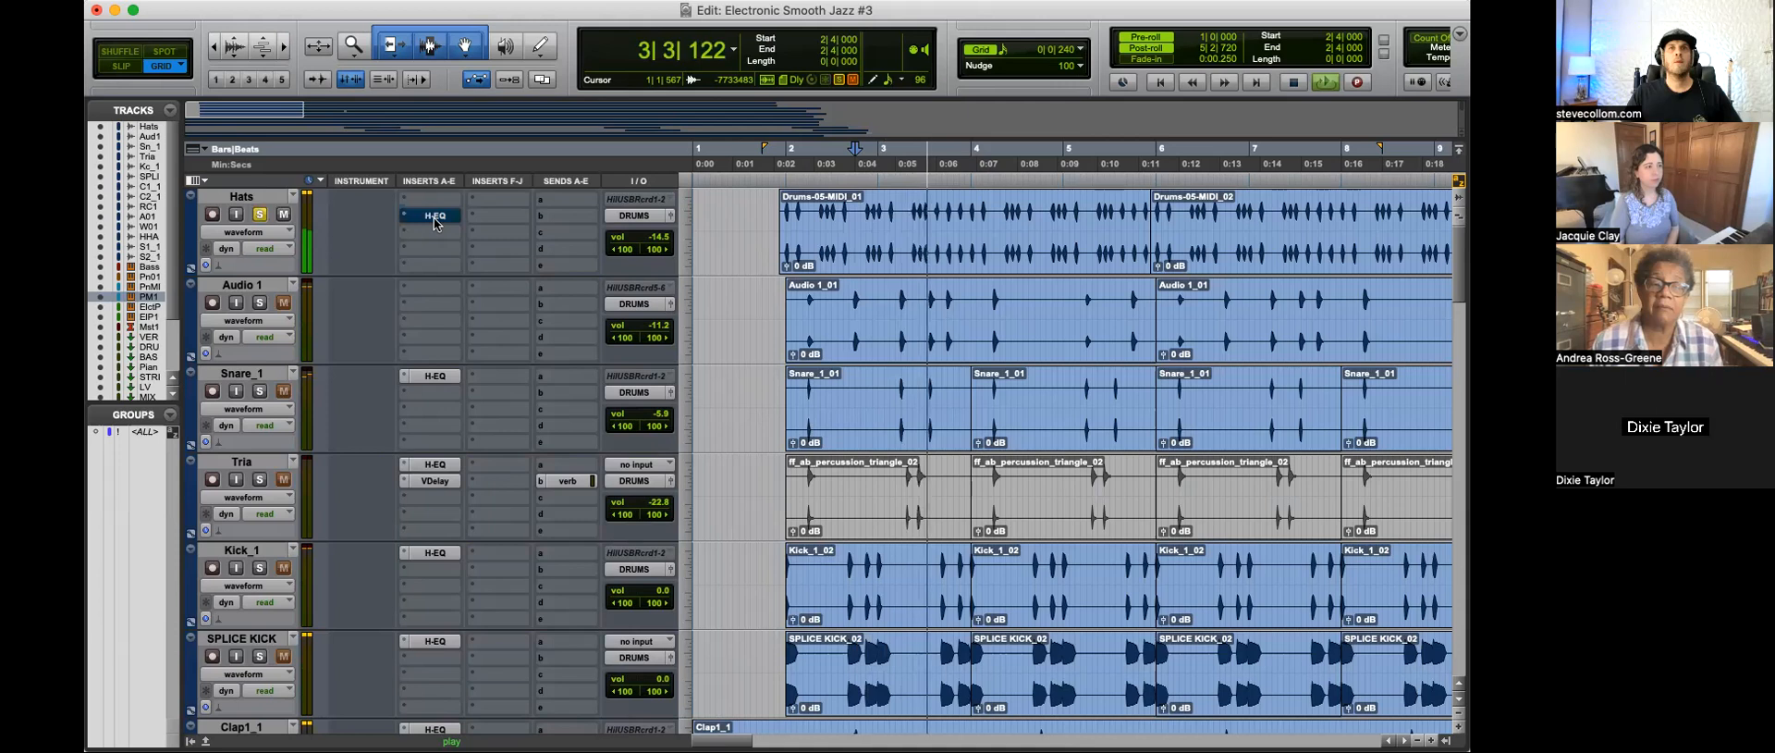
left_click(451, 219)
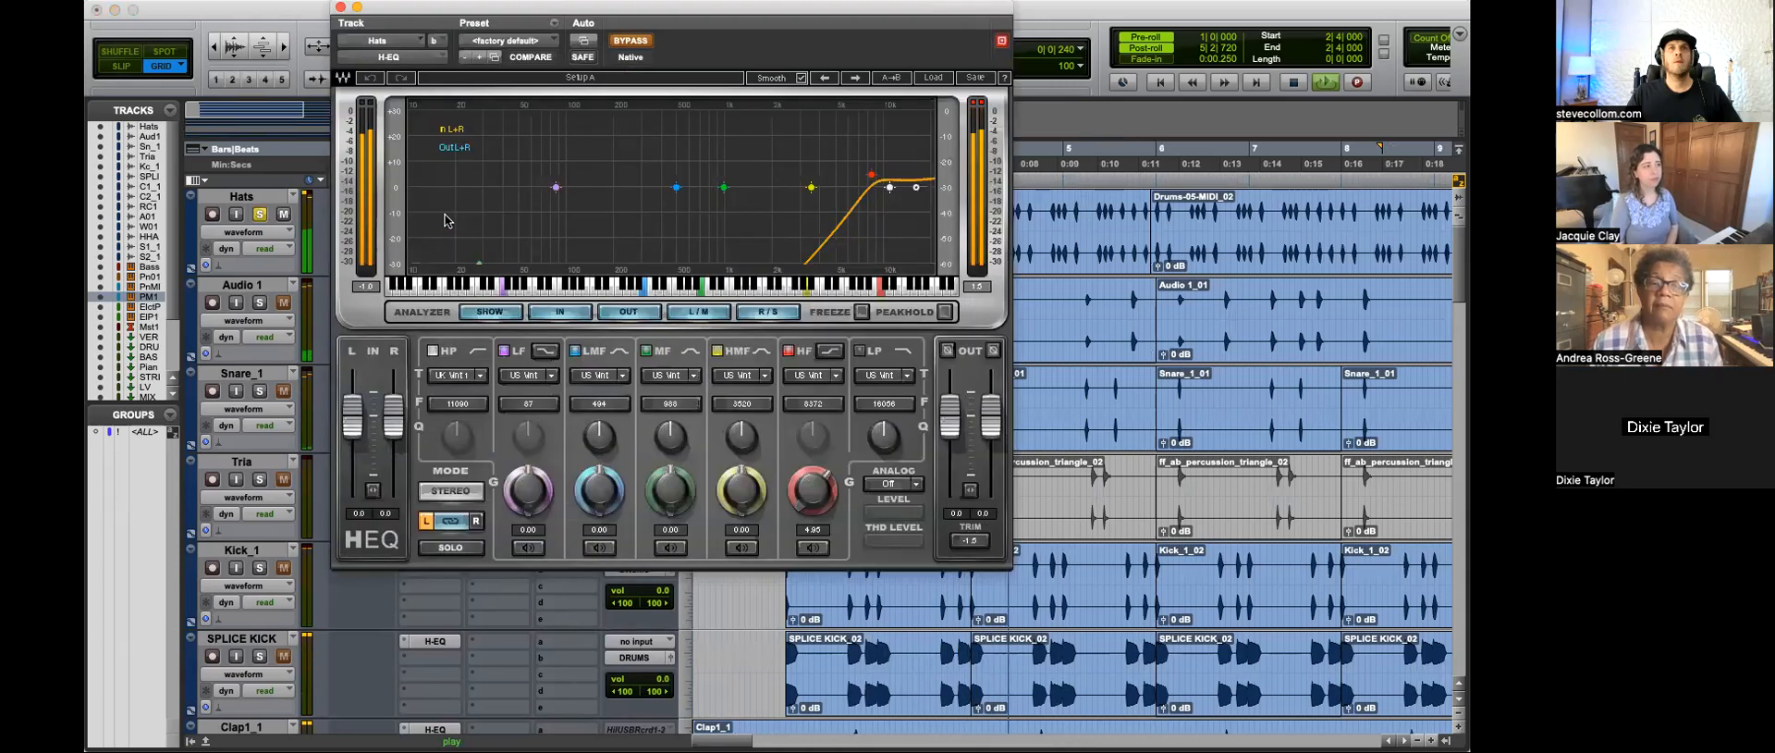
left_click(630, 39)
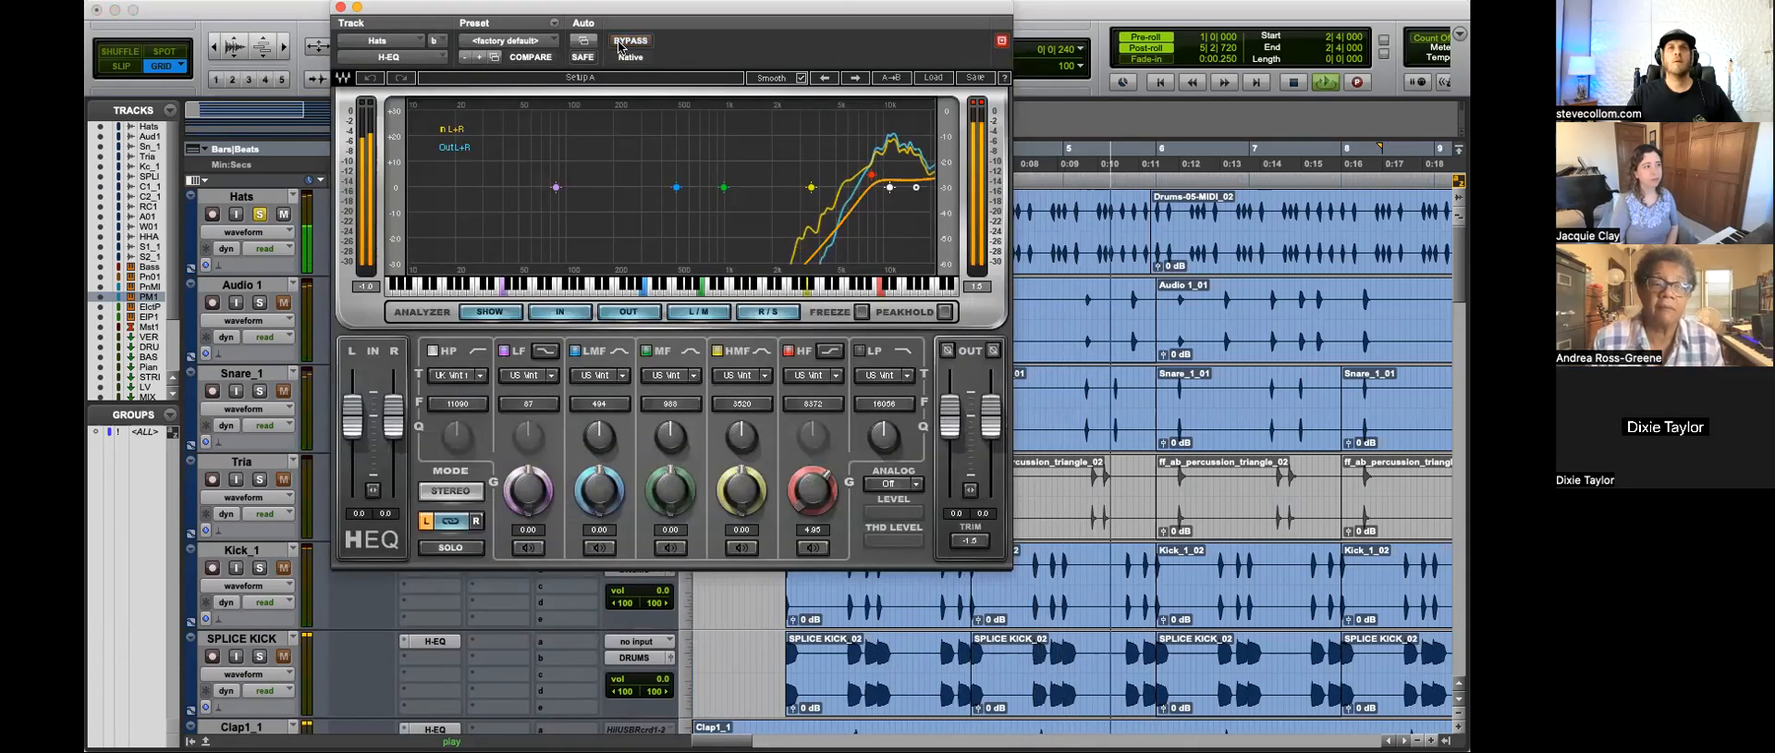
left_click(357, 7)
key("space")
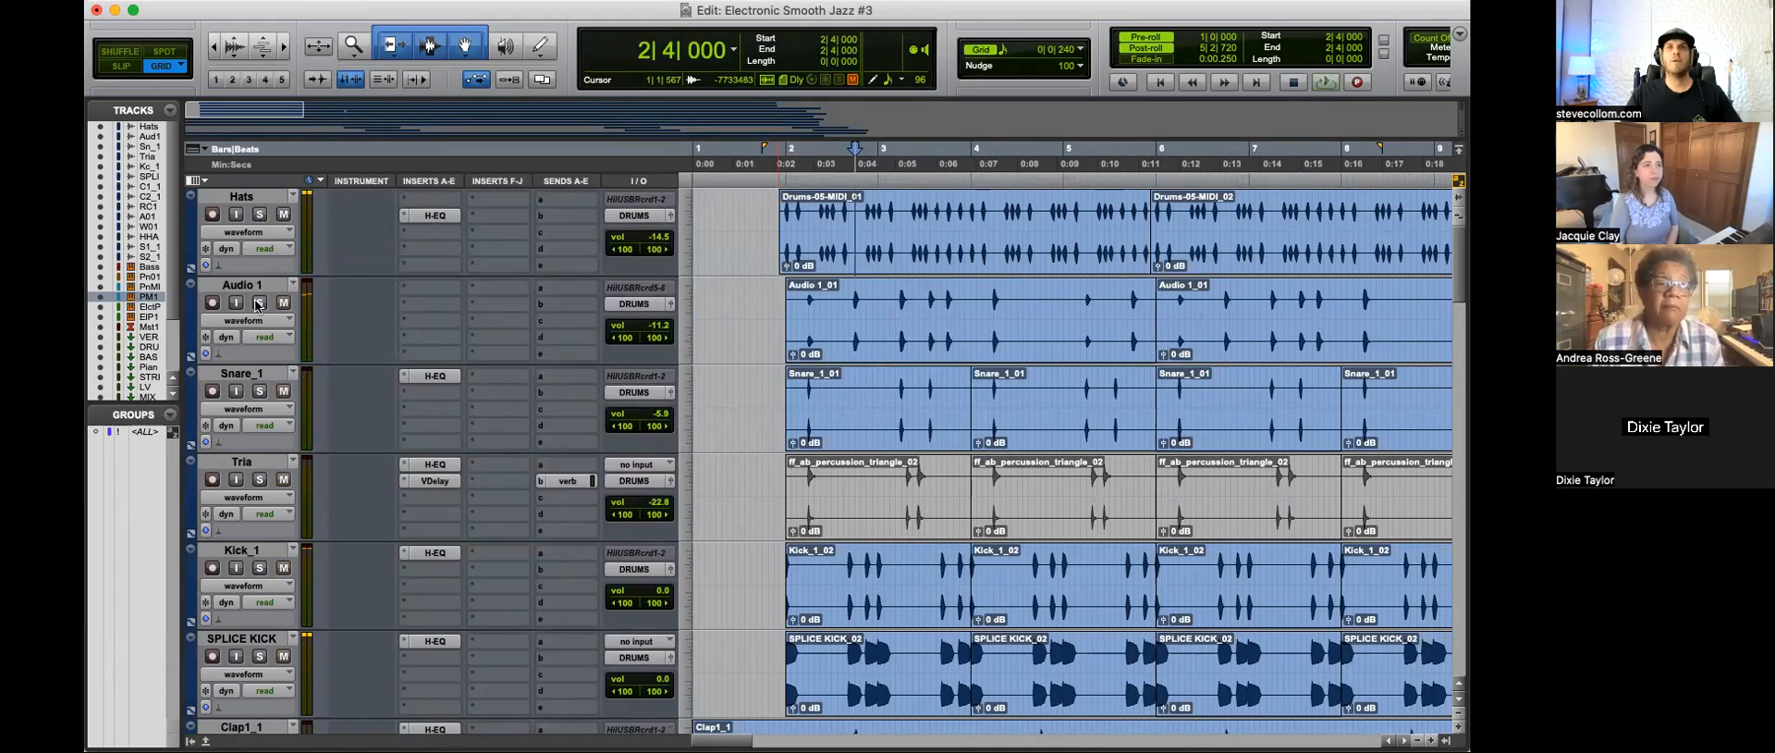
Step: Audition the Audio 1 track soloed, playing it from 2|4|240
left_click(858, 299)
key("space")
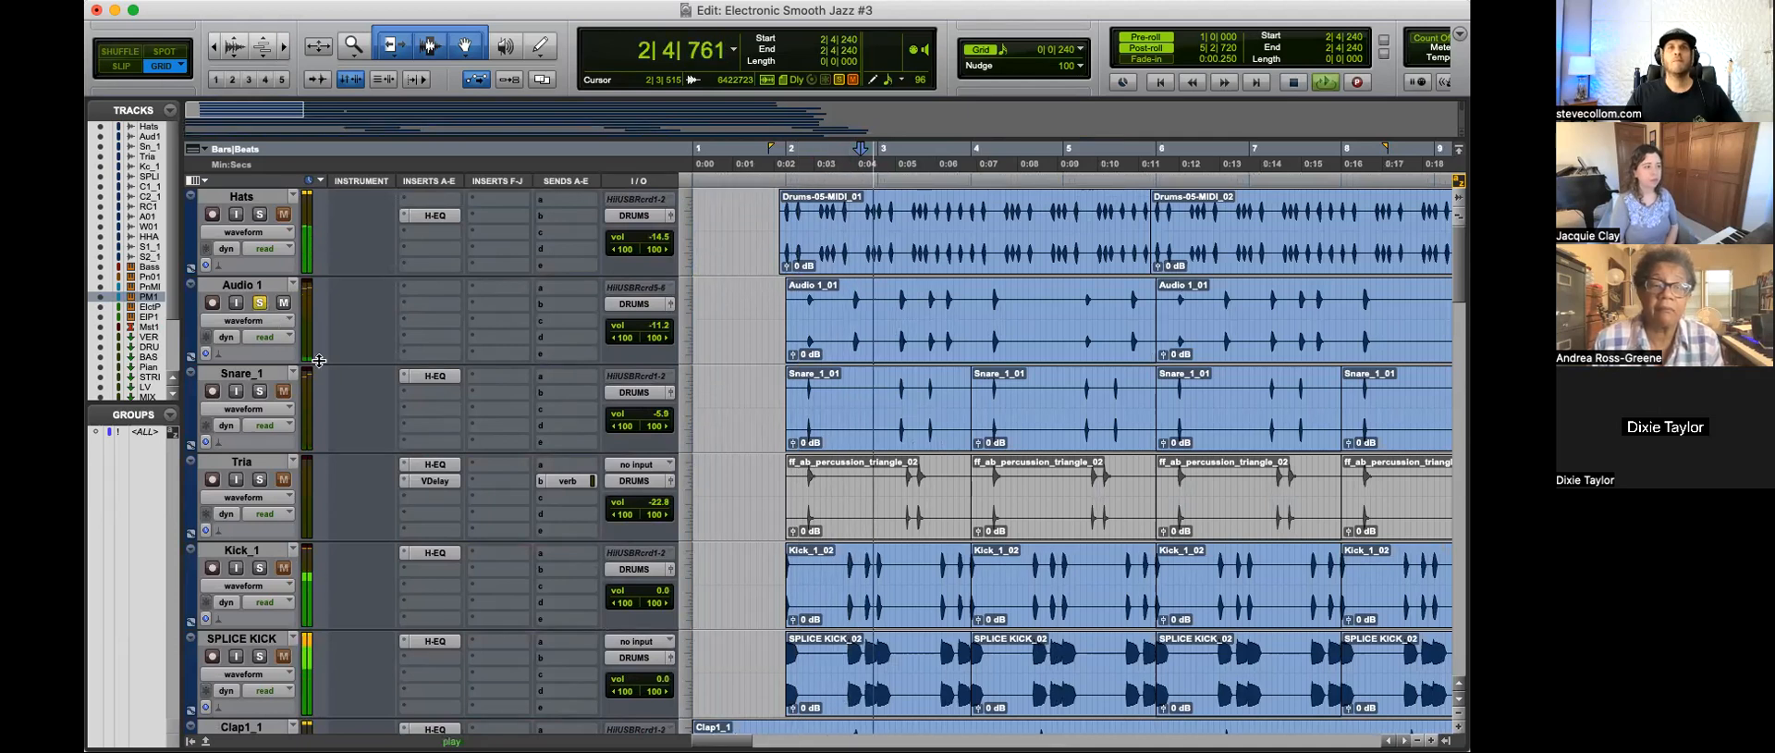
key("space")
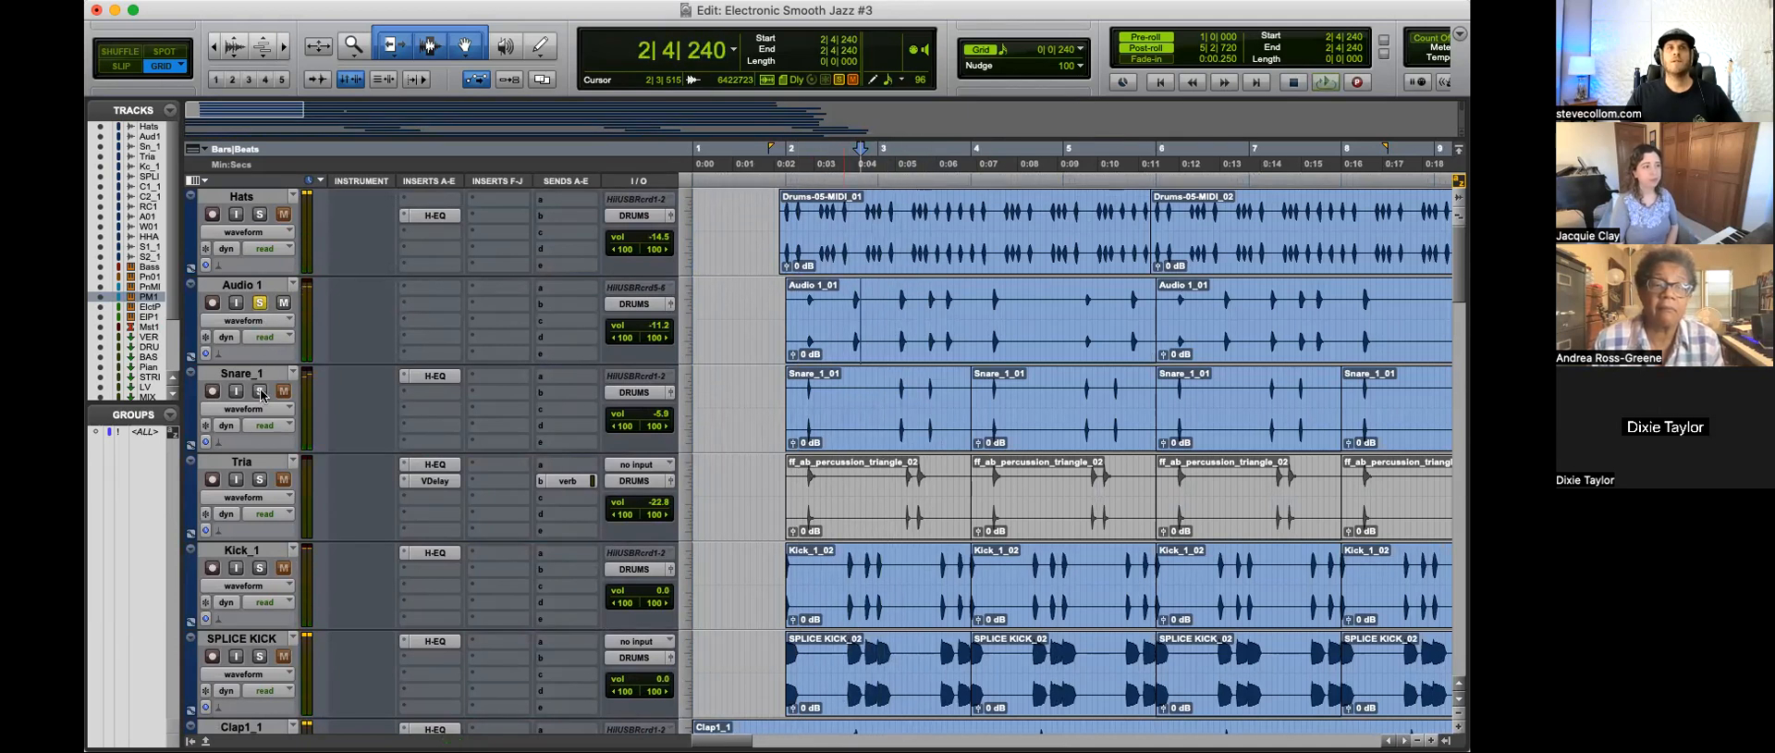
Step: Take Audio 1 out of solo and audition the Snare_1 track from 2|4|240
left_click(260, 302)
key("space")
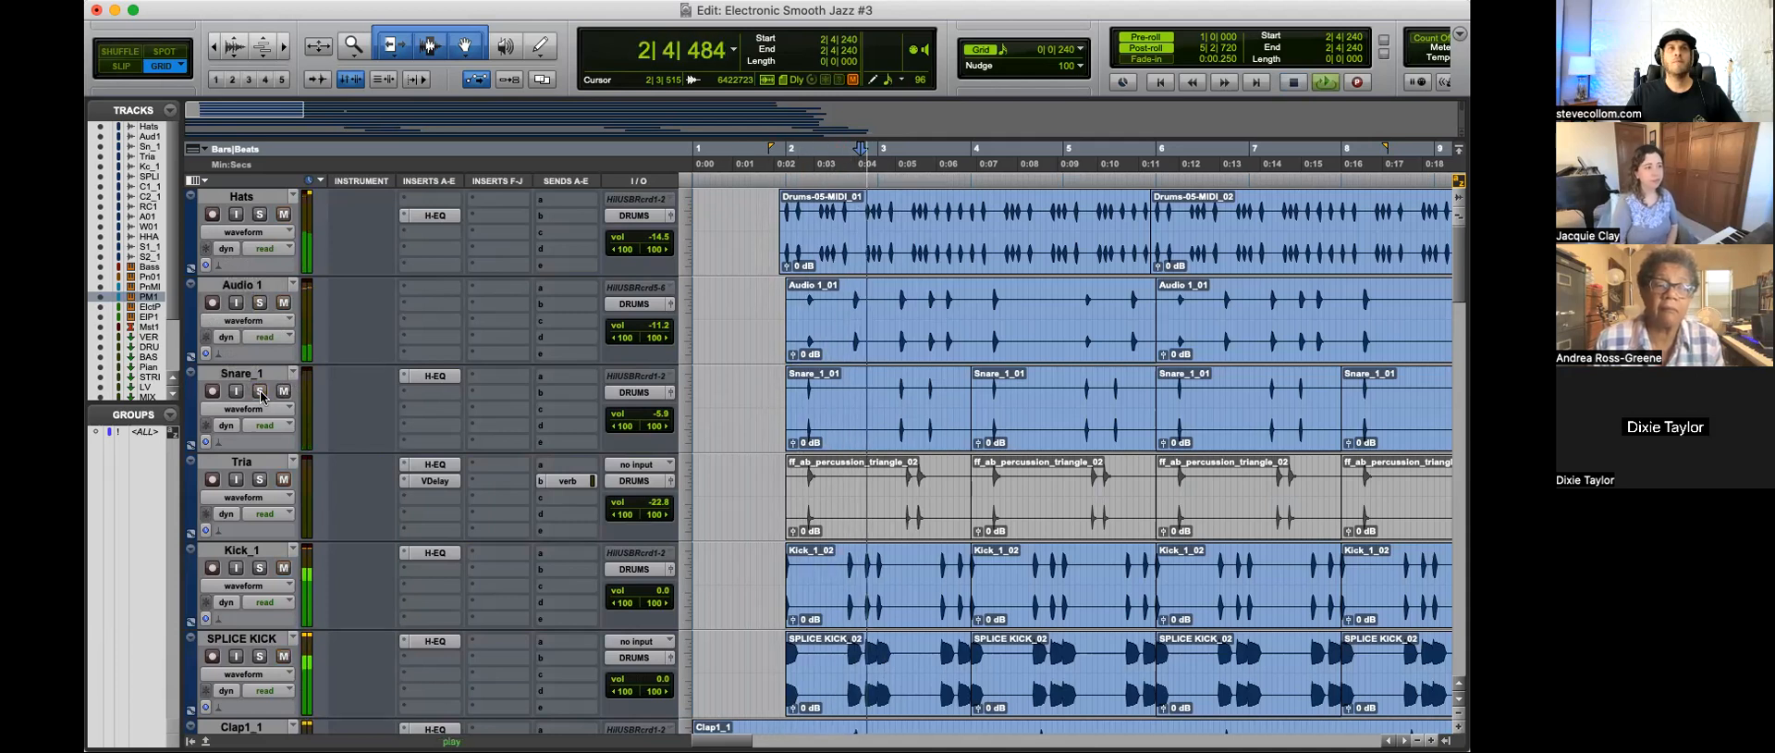
key("r")
key("r")
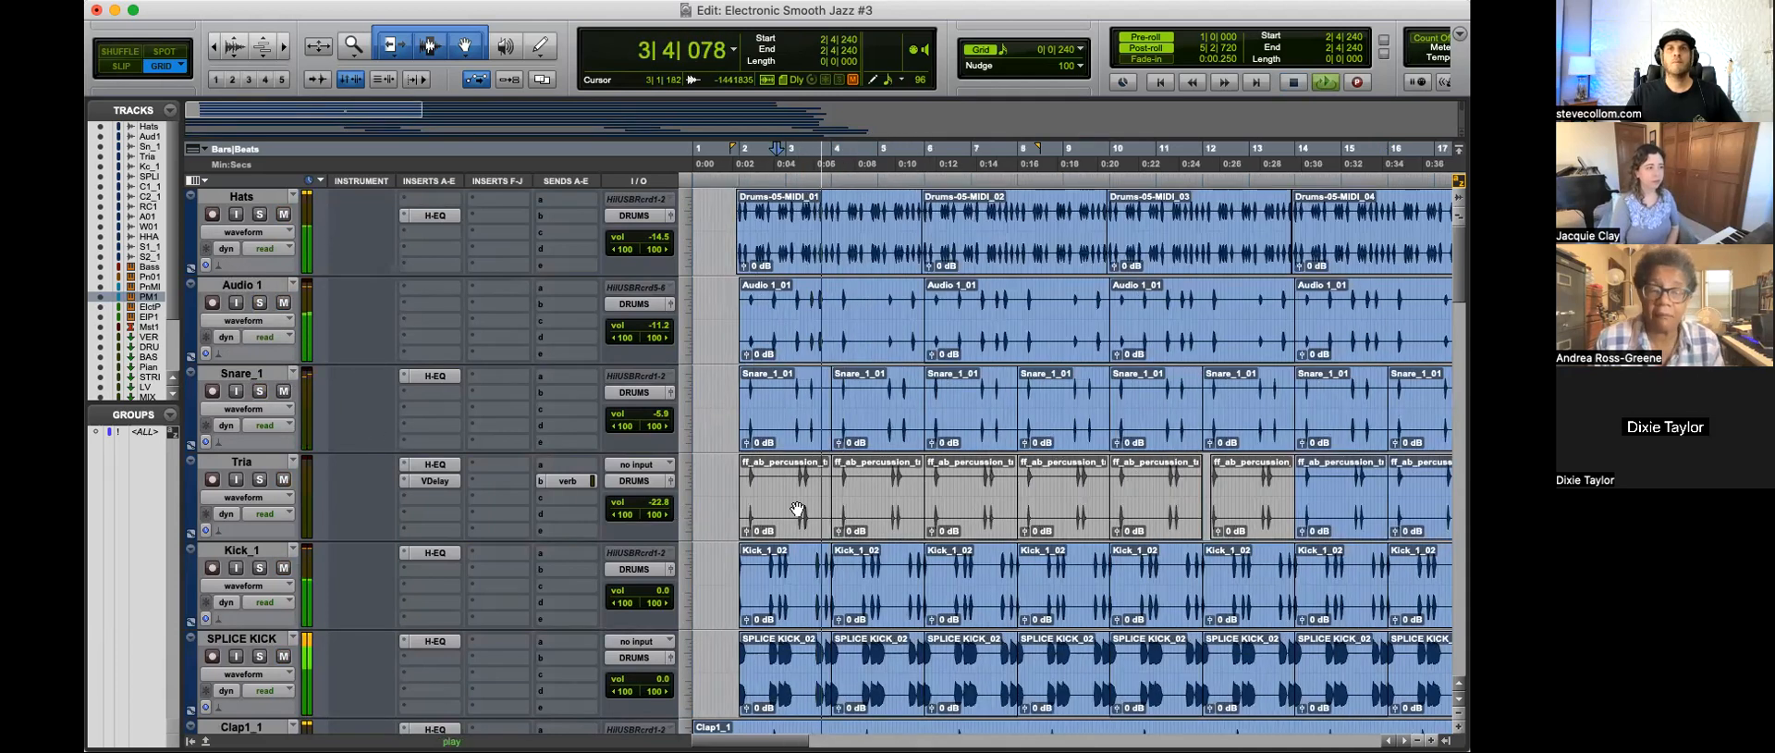
key("space")
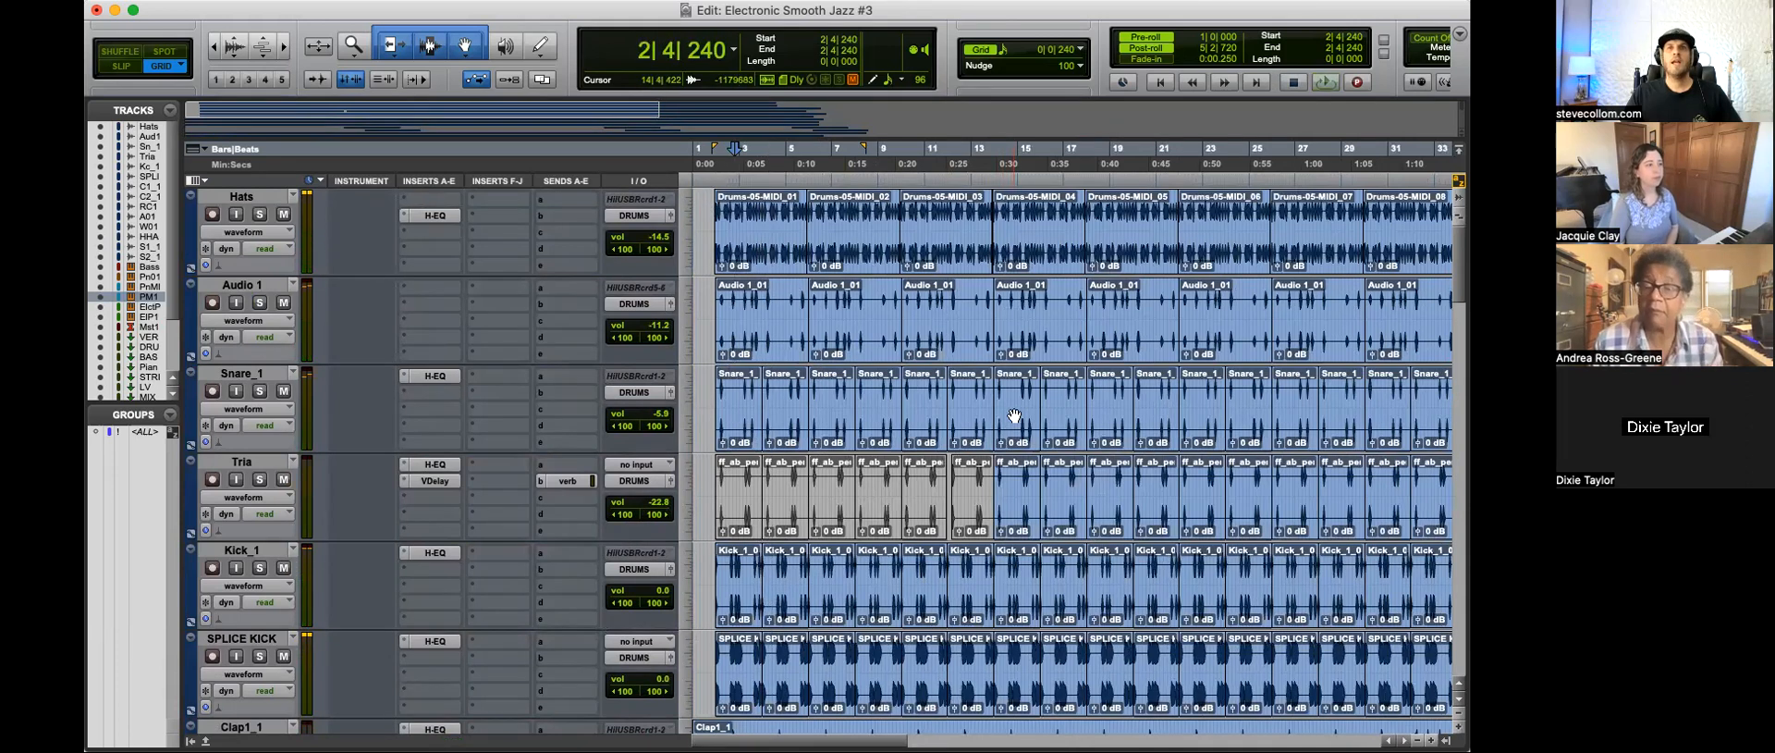
Step: Audition the soloed Tria track from 14|4|720, take it out of solo and stop playback
key("t")
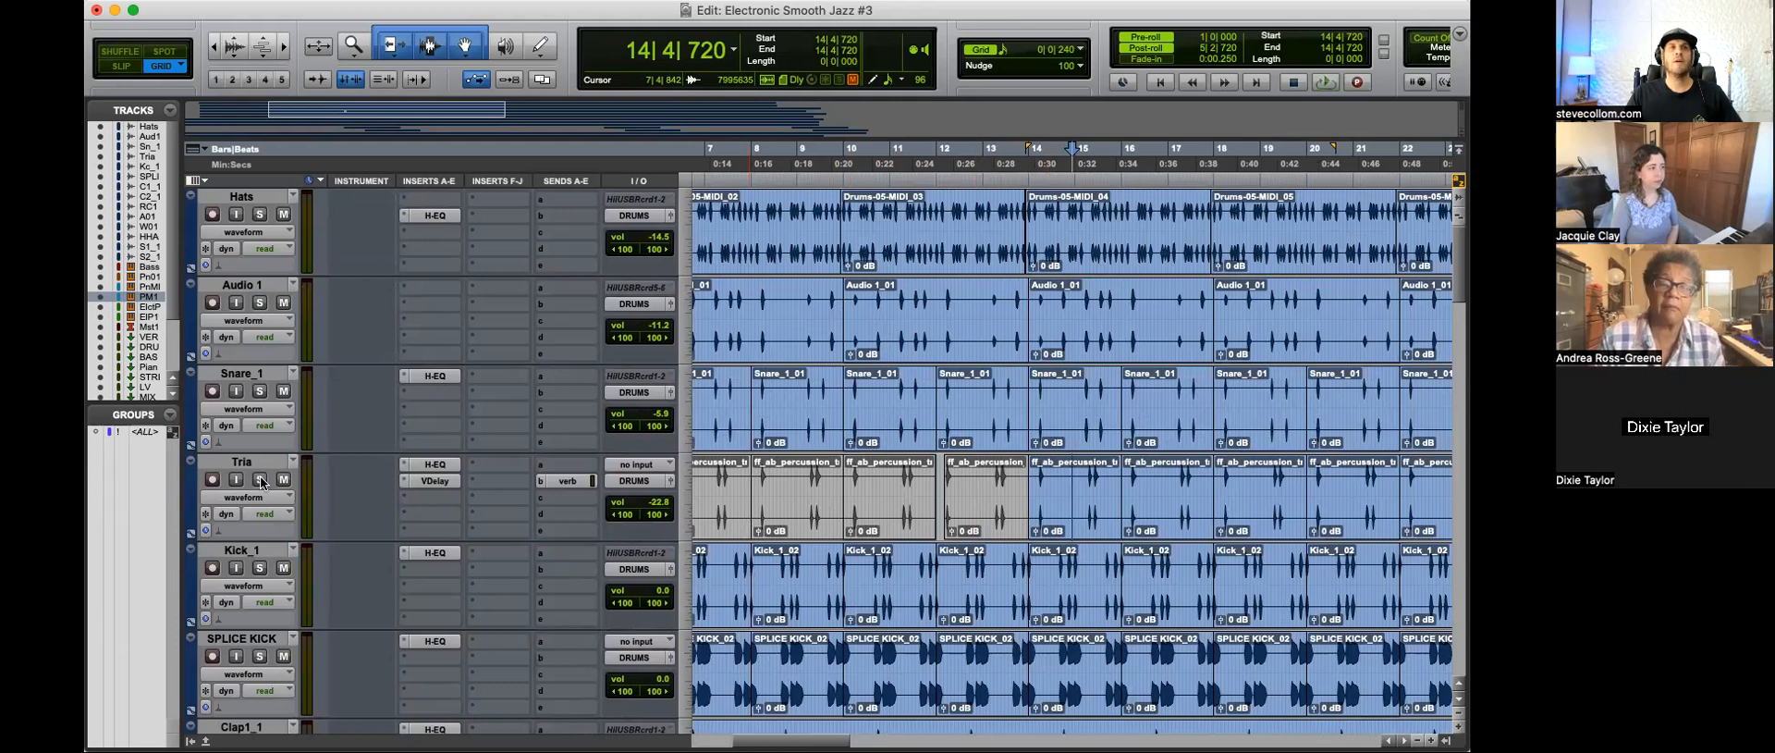
key("space")
key("t")
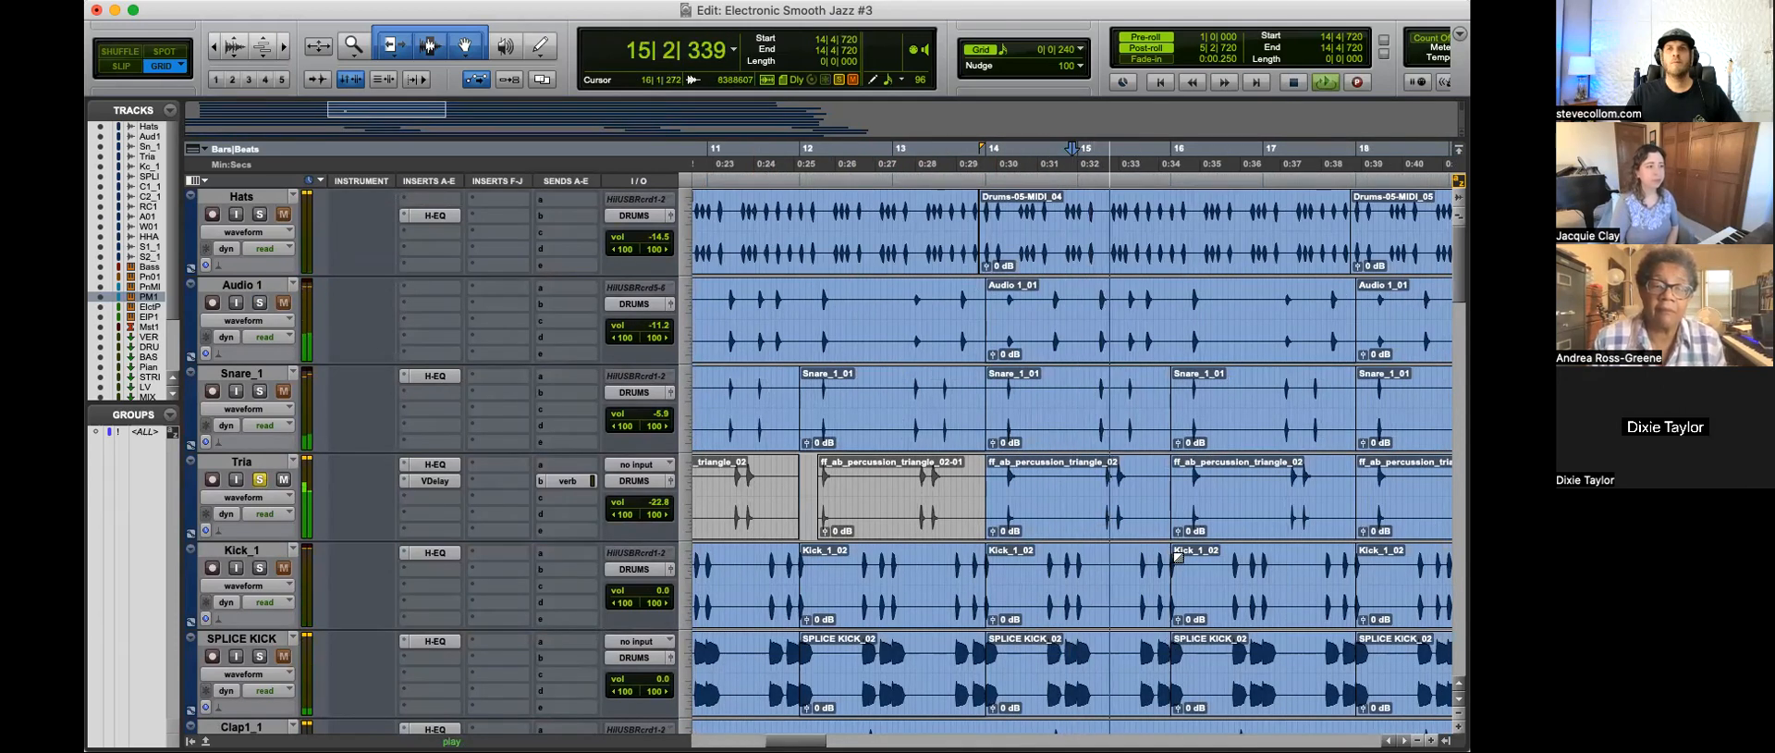
key("r")
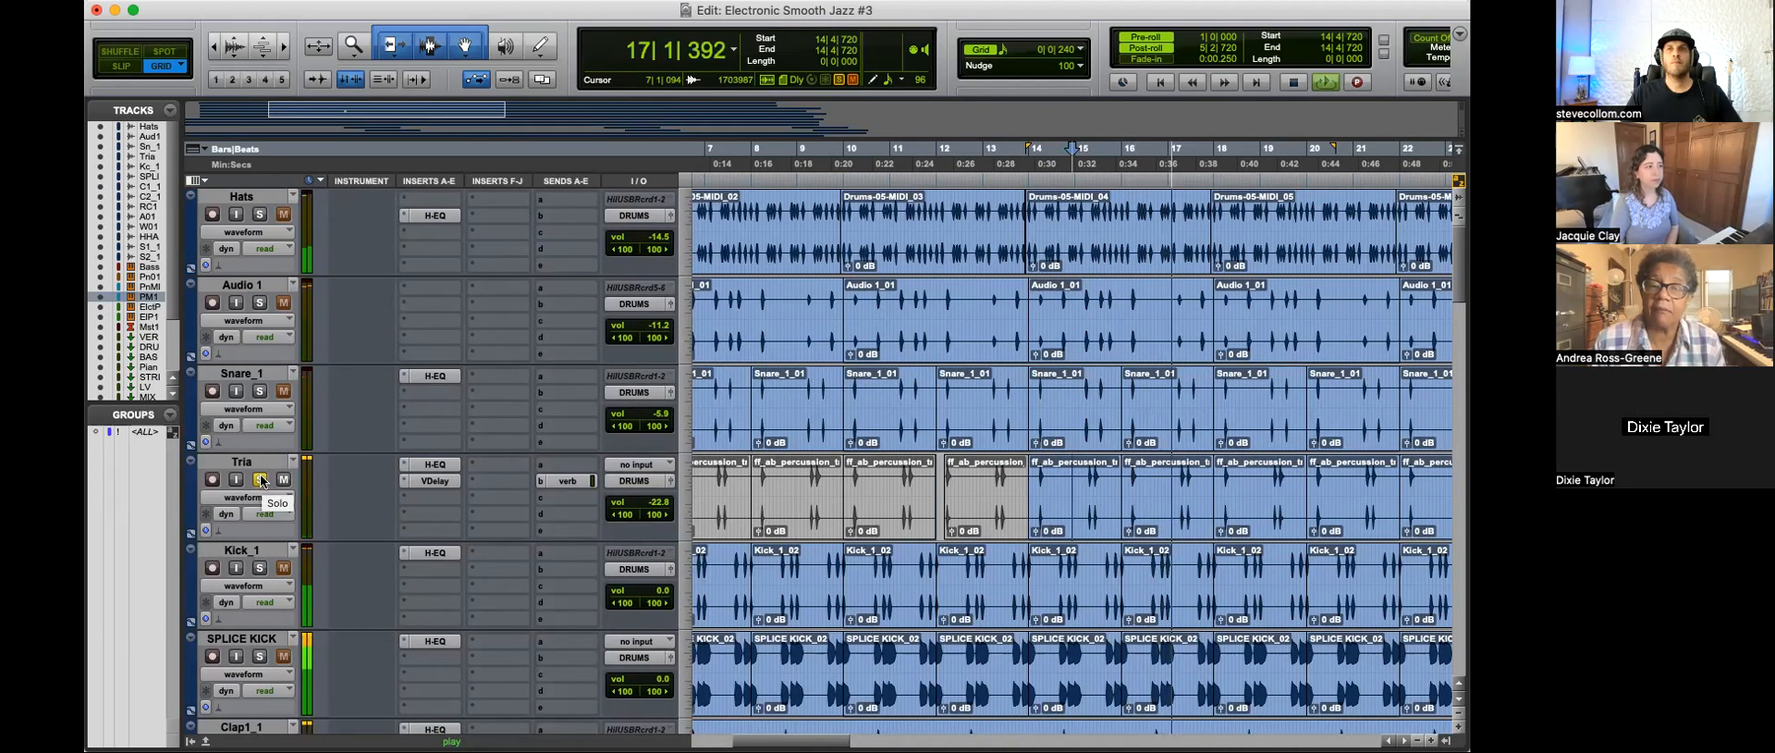
left_click(262, 480)
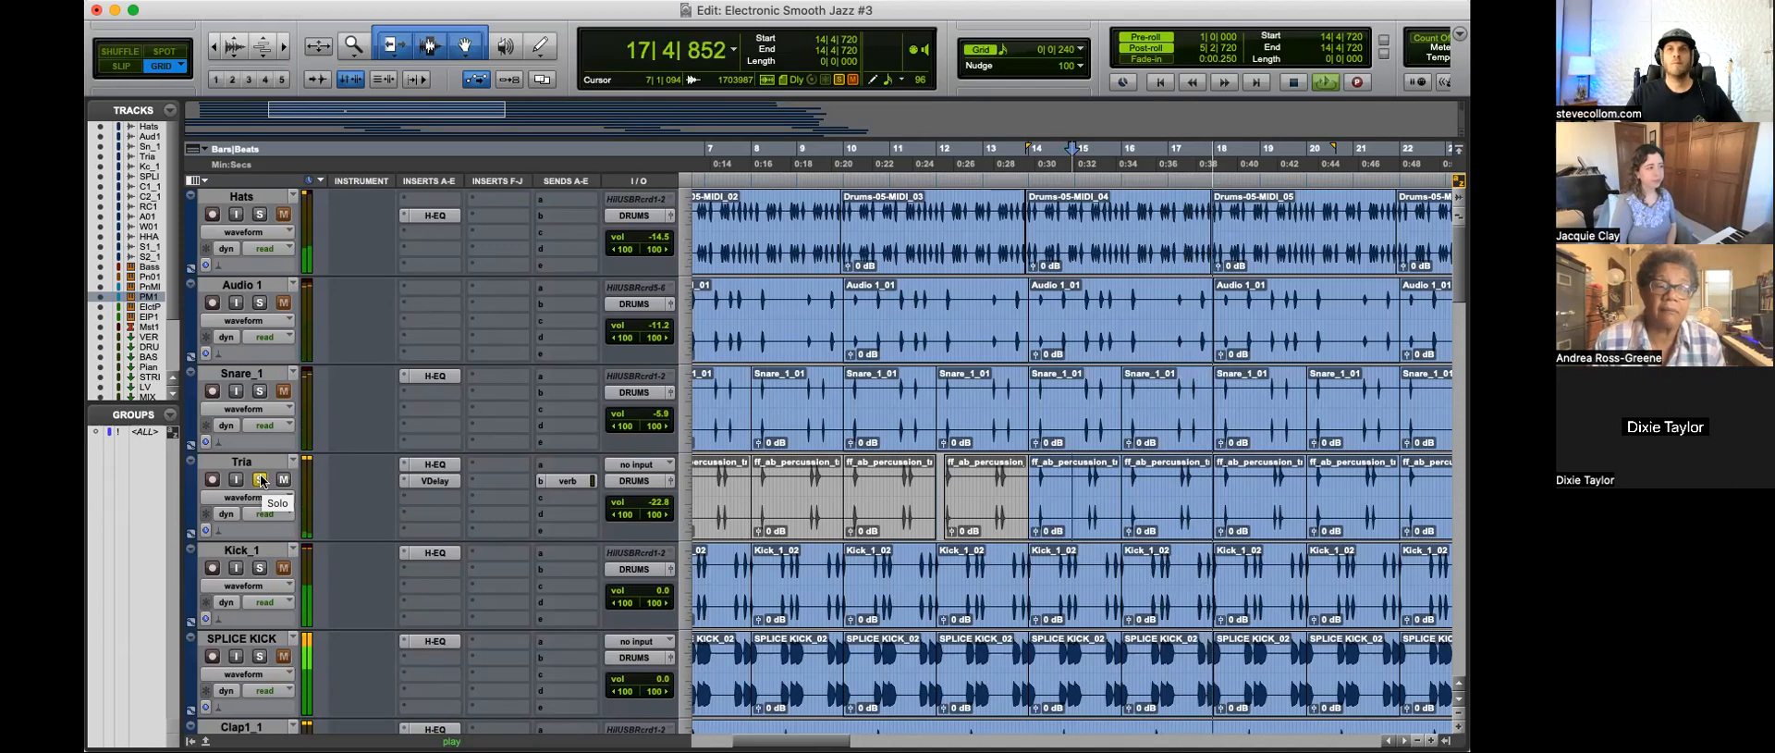
key("space")
Step: Solo Kick_1 and add SPLICE KICK to the solo, auditioning the kick tracks from 14|4|720
scroll(386, 481, "down", 2)
left_click(259, 479)
key("space")
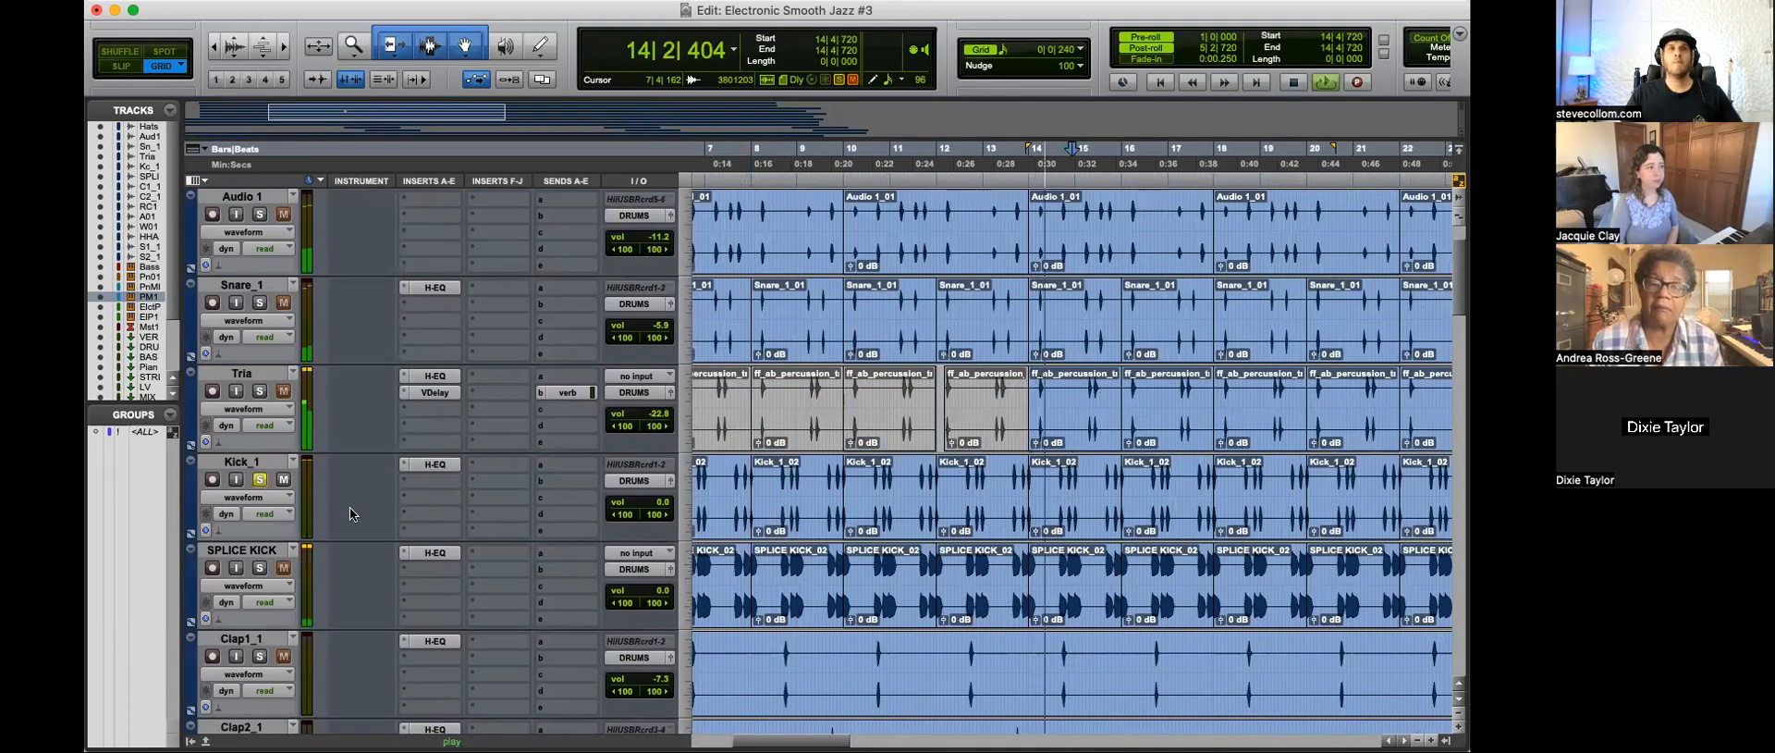
left_click(259, 567)
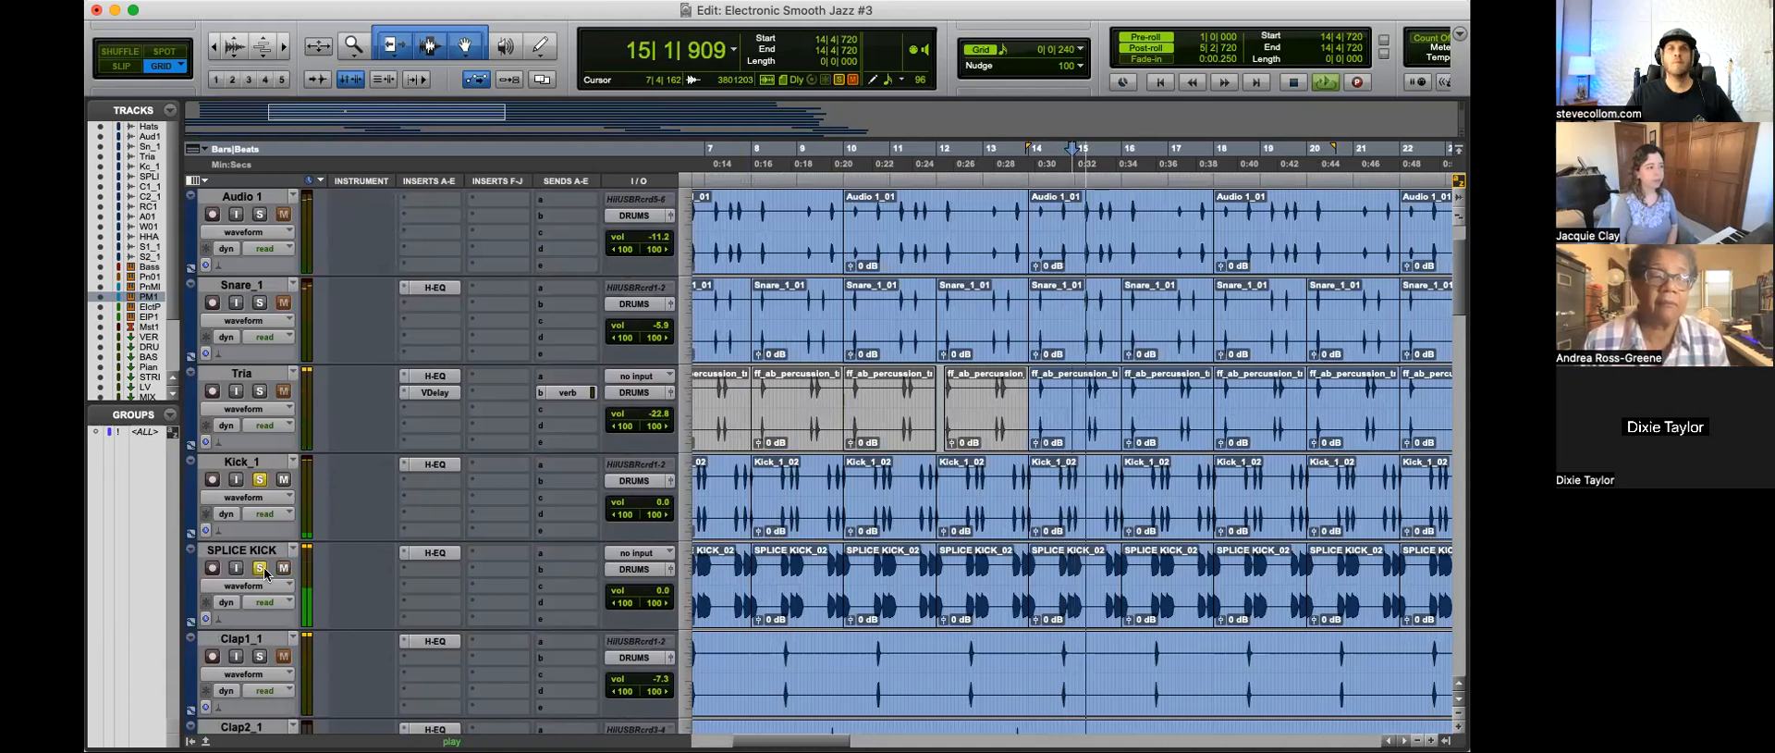
key("space")
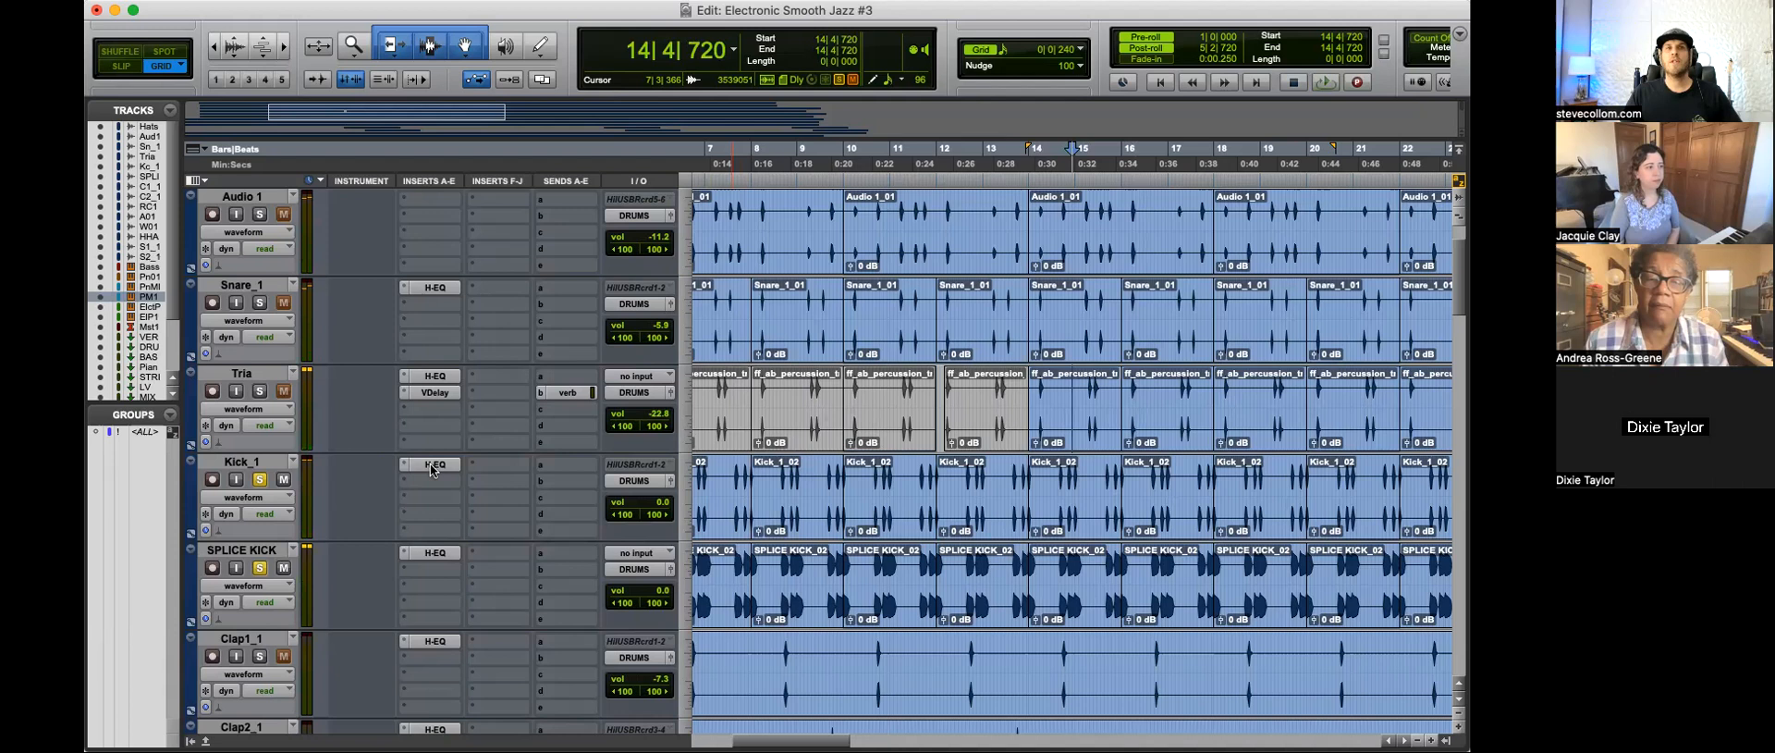
Step: Inspect the H-EQ settings of the Kick_1 and SPLICE KICK tracks in turn, closing each plug-in
left_click(430, 463)
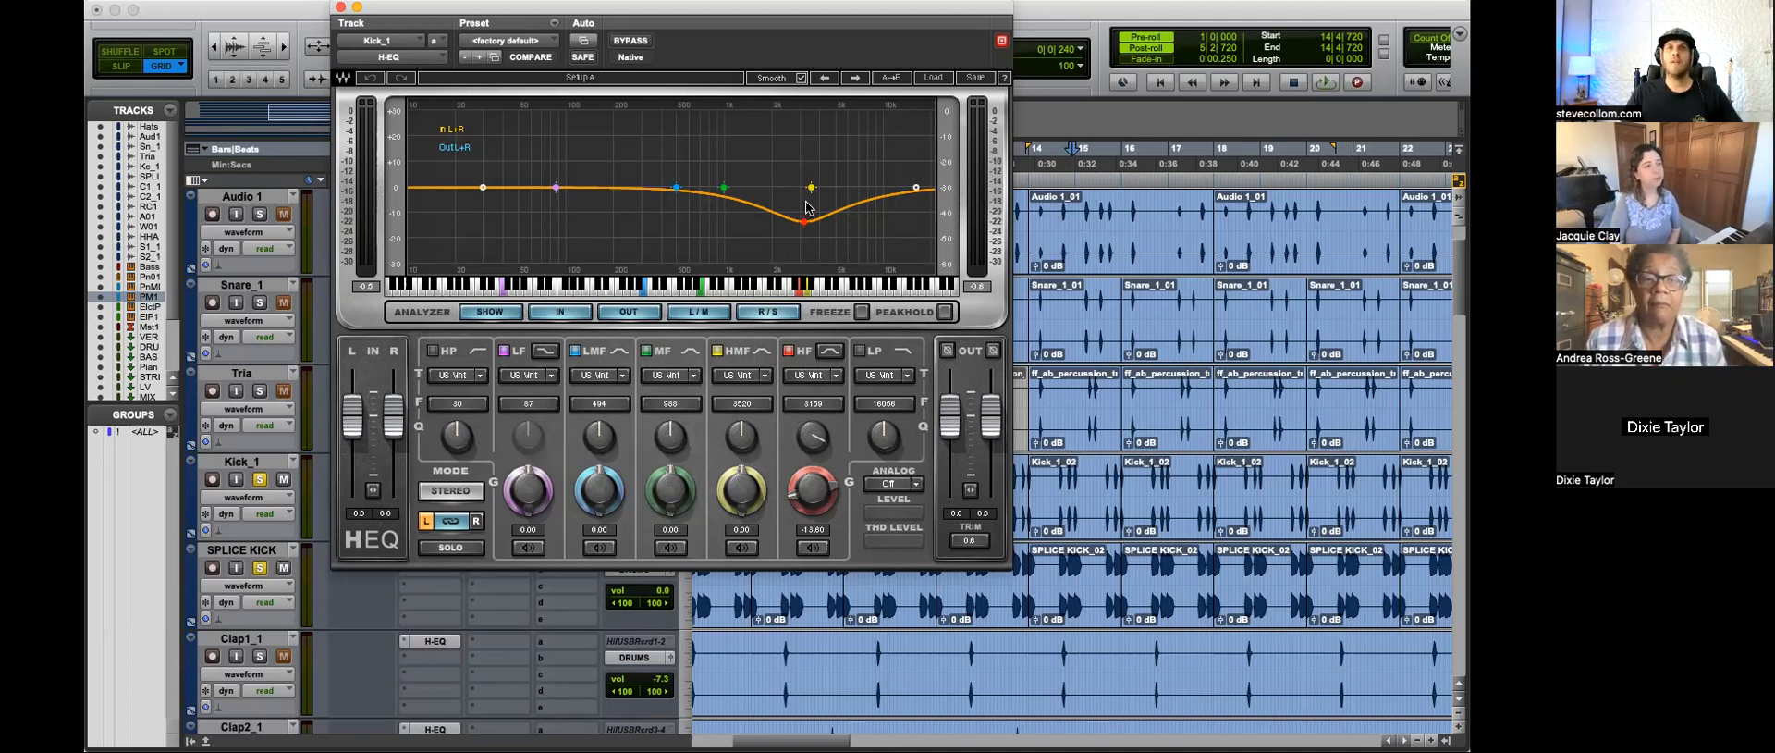
left_click(340, 7)
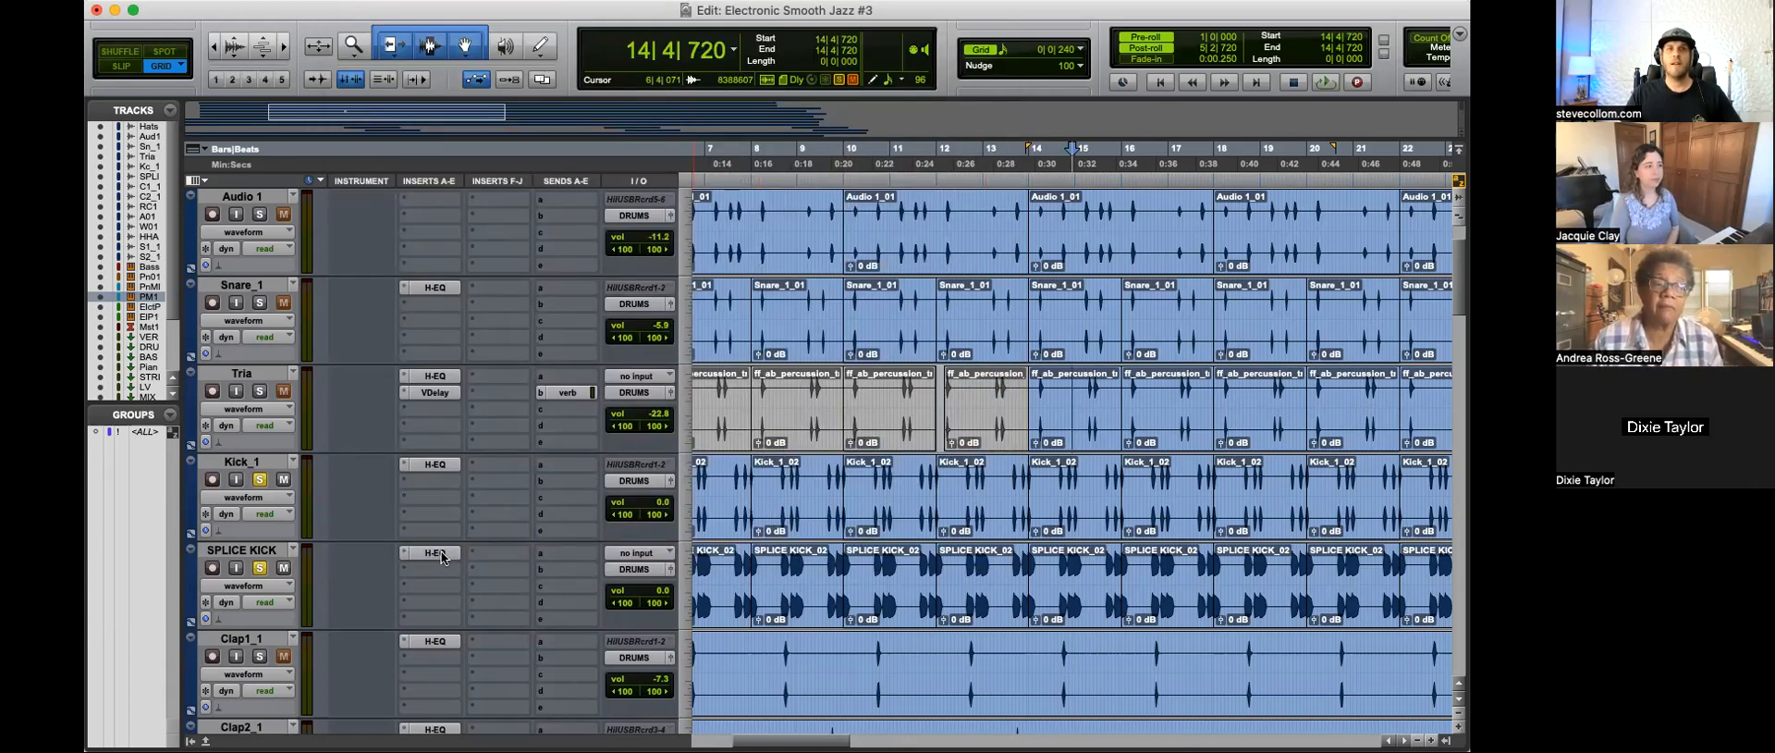
left_click(436, 553)
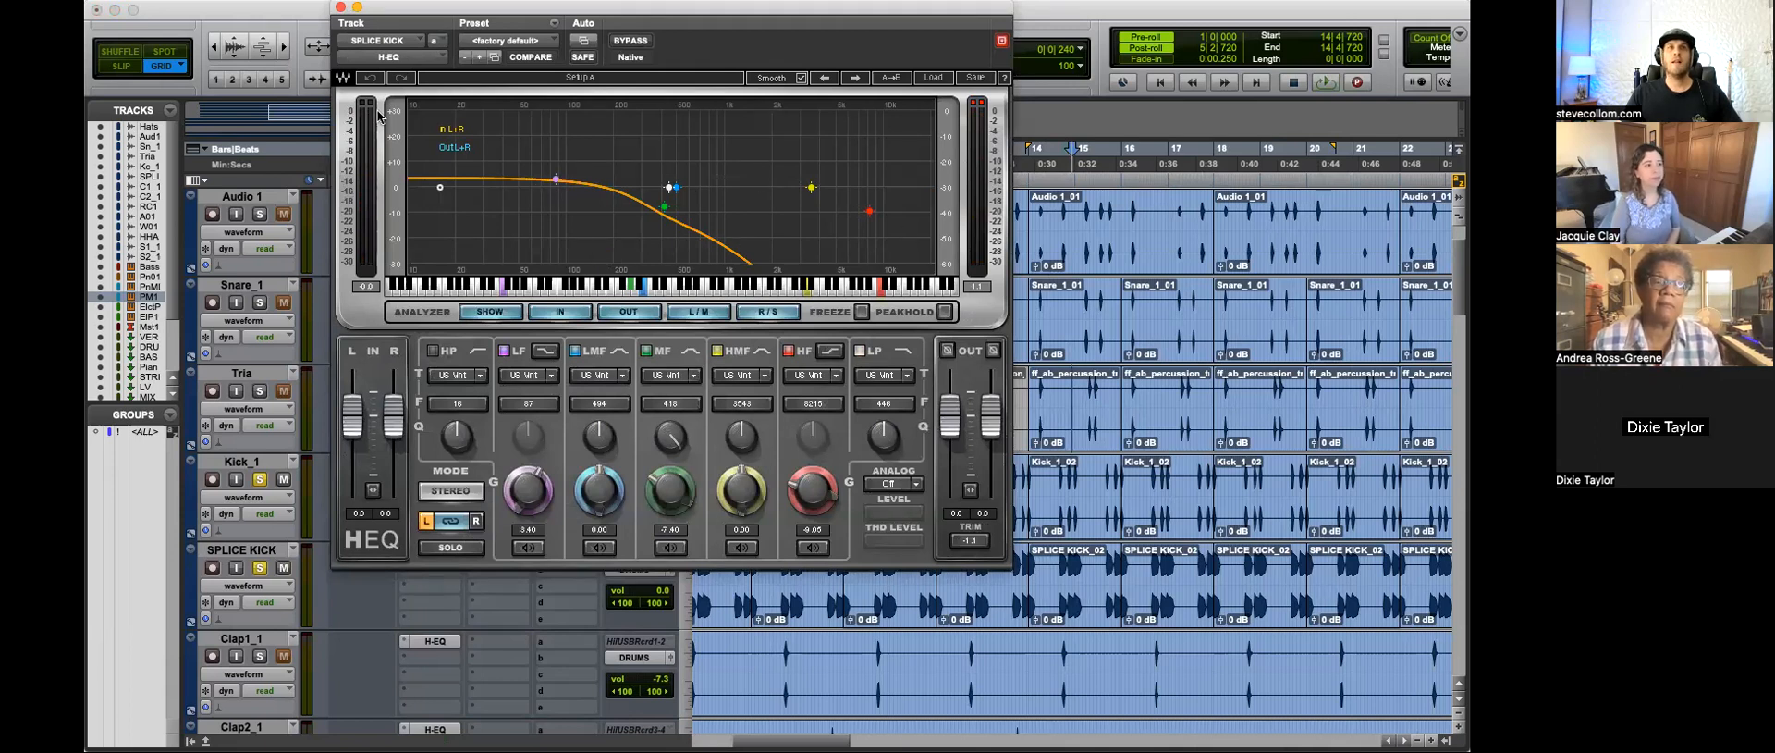
left_click(340, 7)
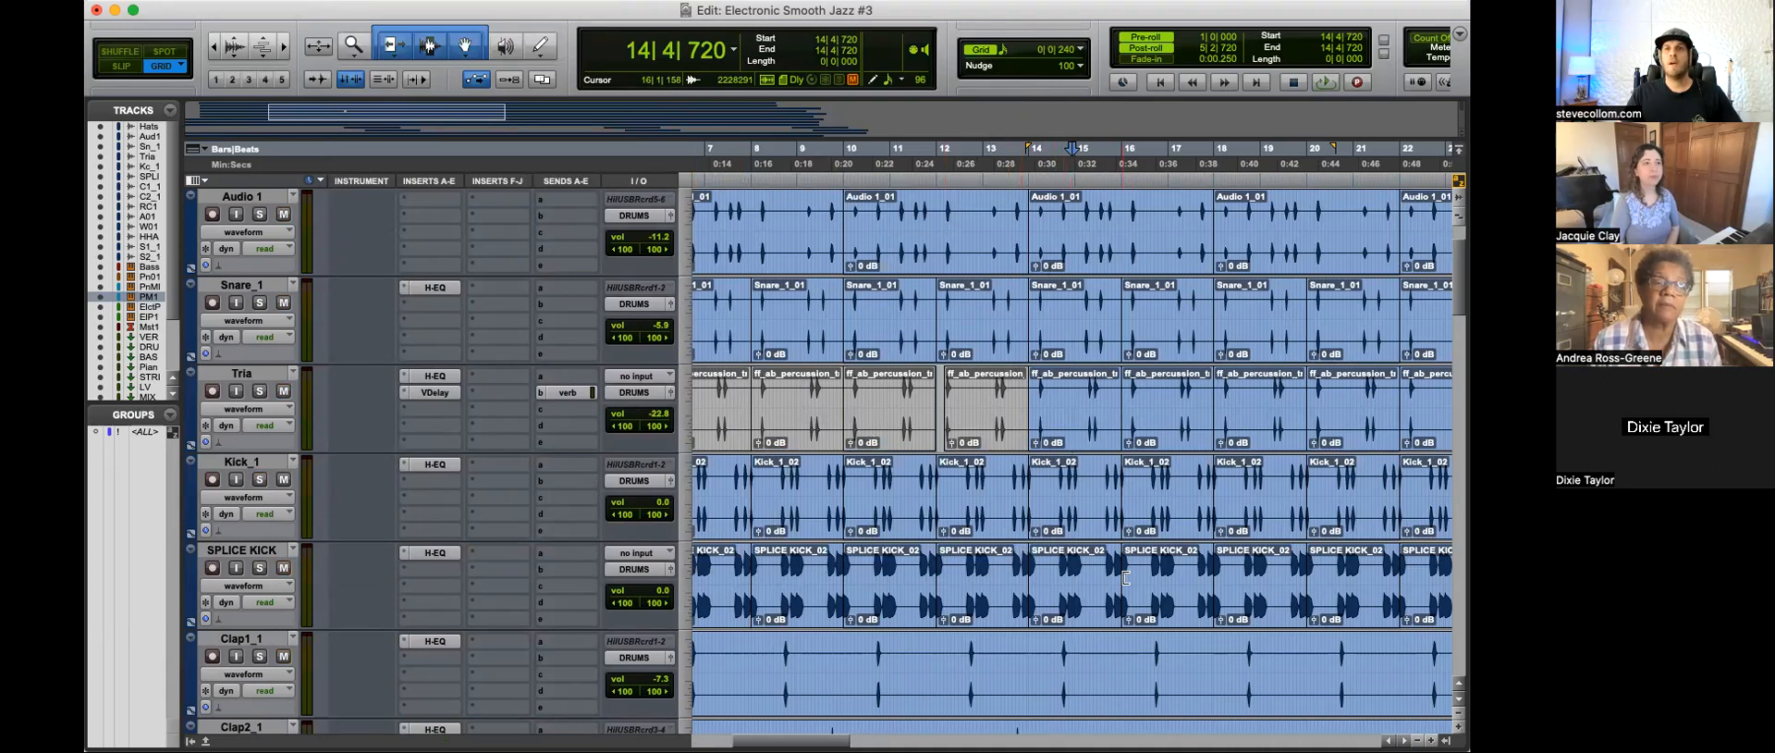
Step: Audition the soloed Clap1_1 track from 2|3|480 and inspect its H-EQ settings during playback
scroll(1126, 578, "down", 2)
key("super+bracketleft")
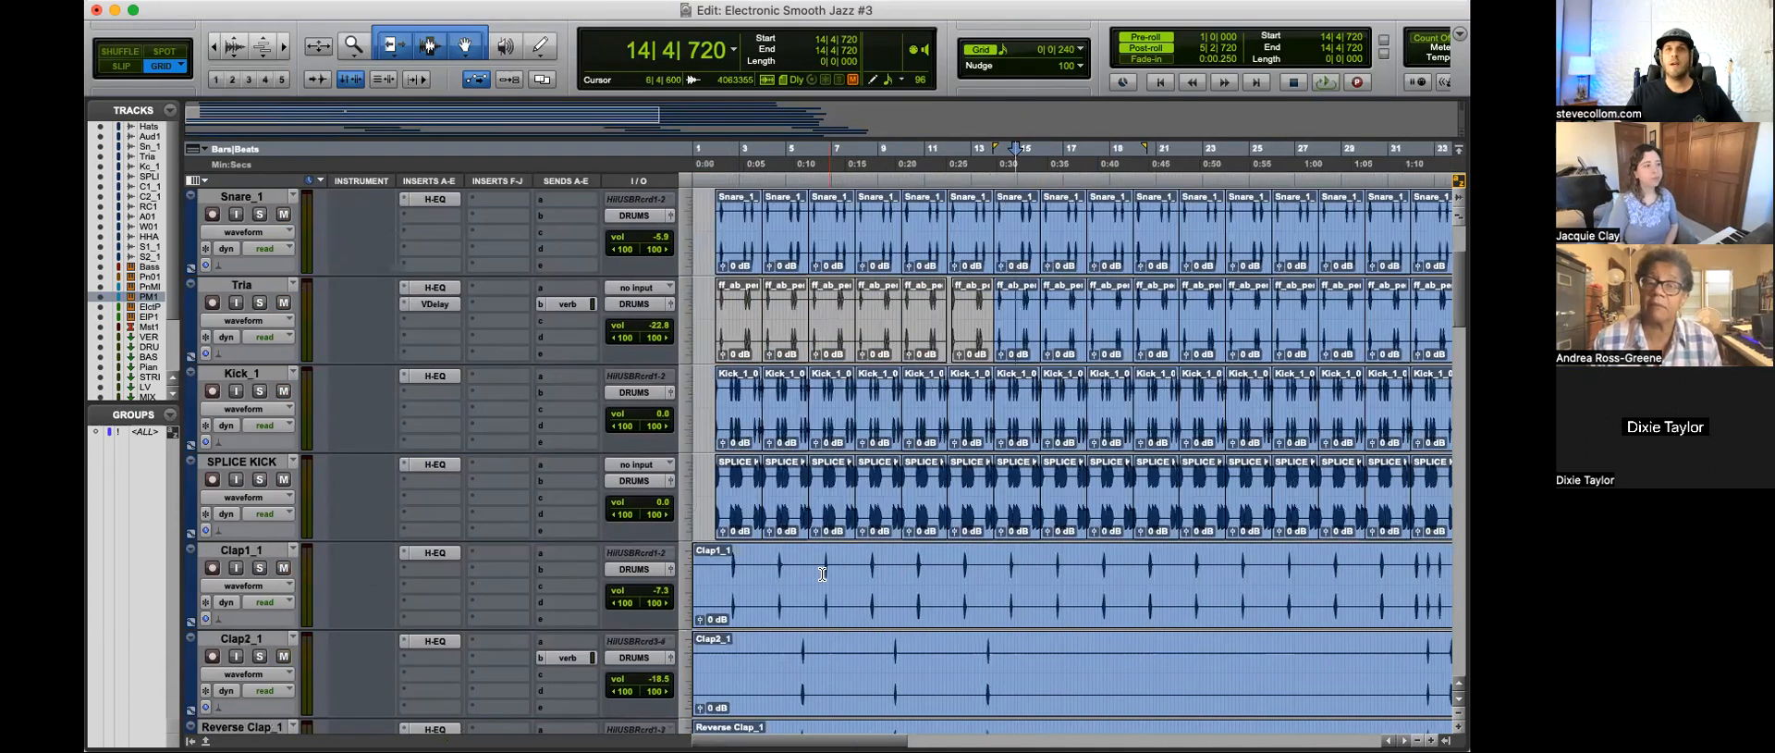
left_click(736, 568)
key("super+bracketright")
key("super+bracketright")
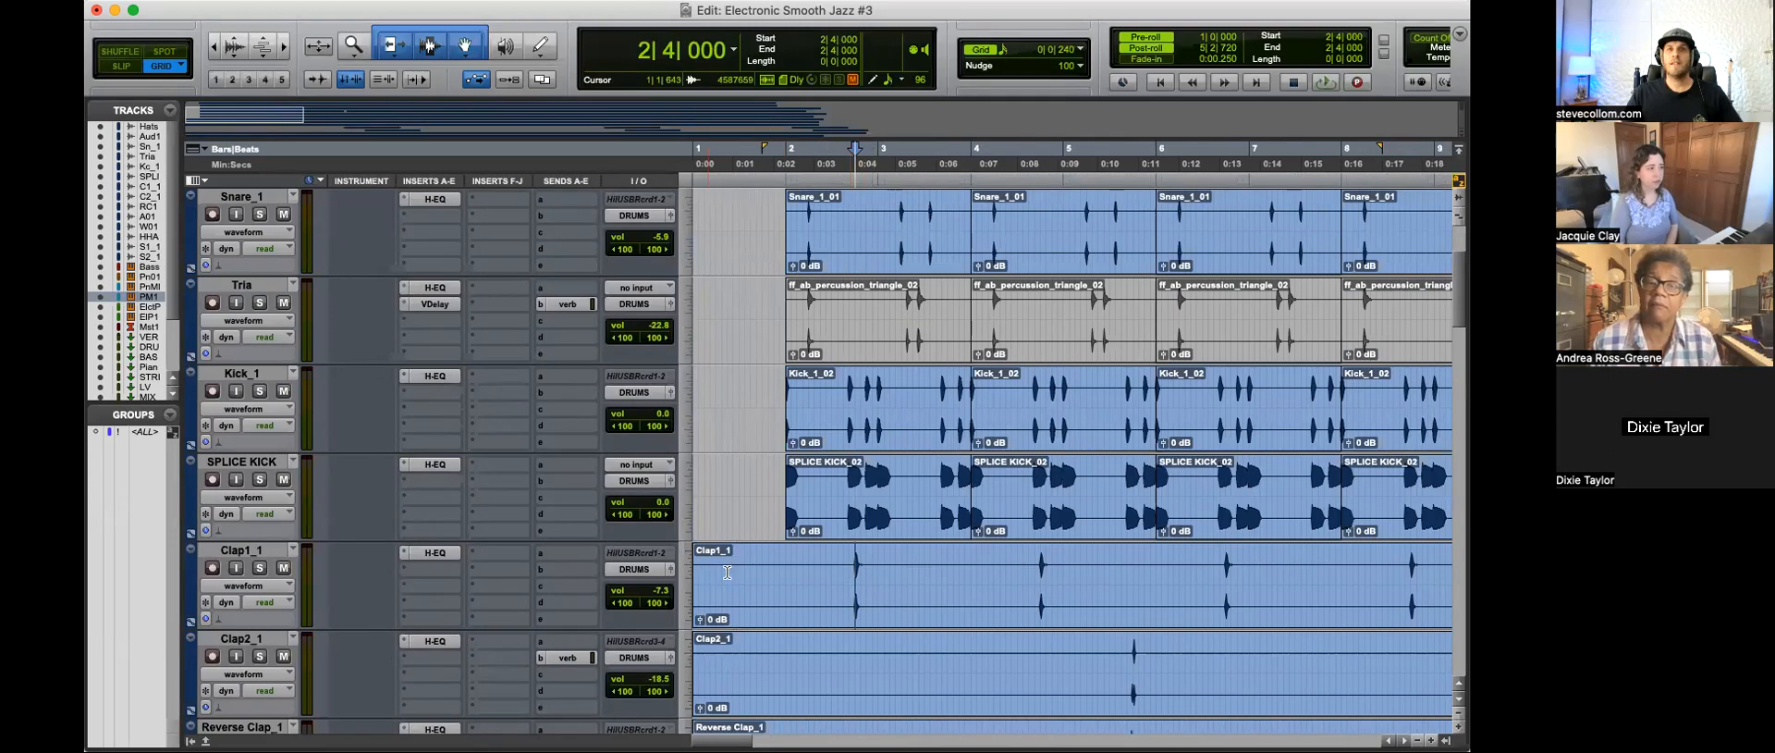
left_click(259, 568)
key("space")
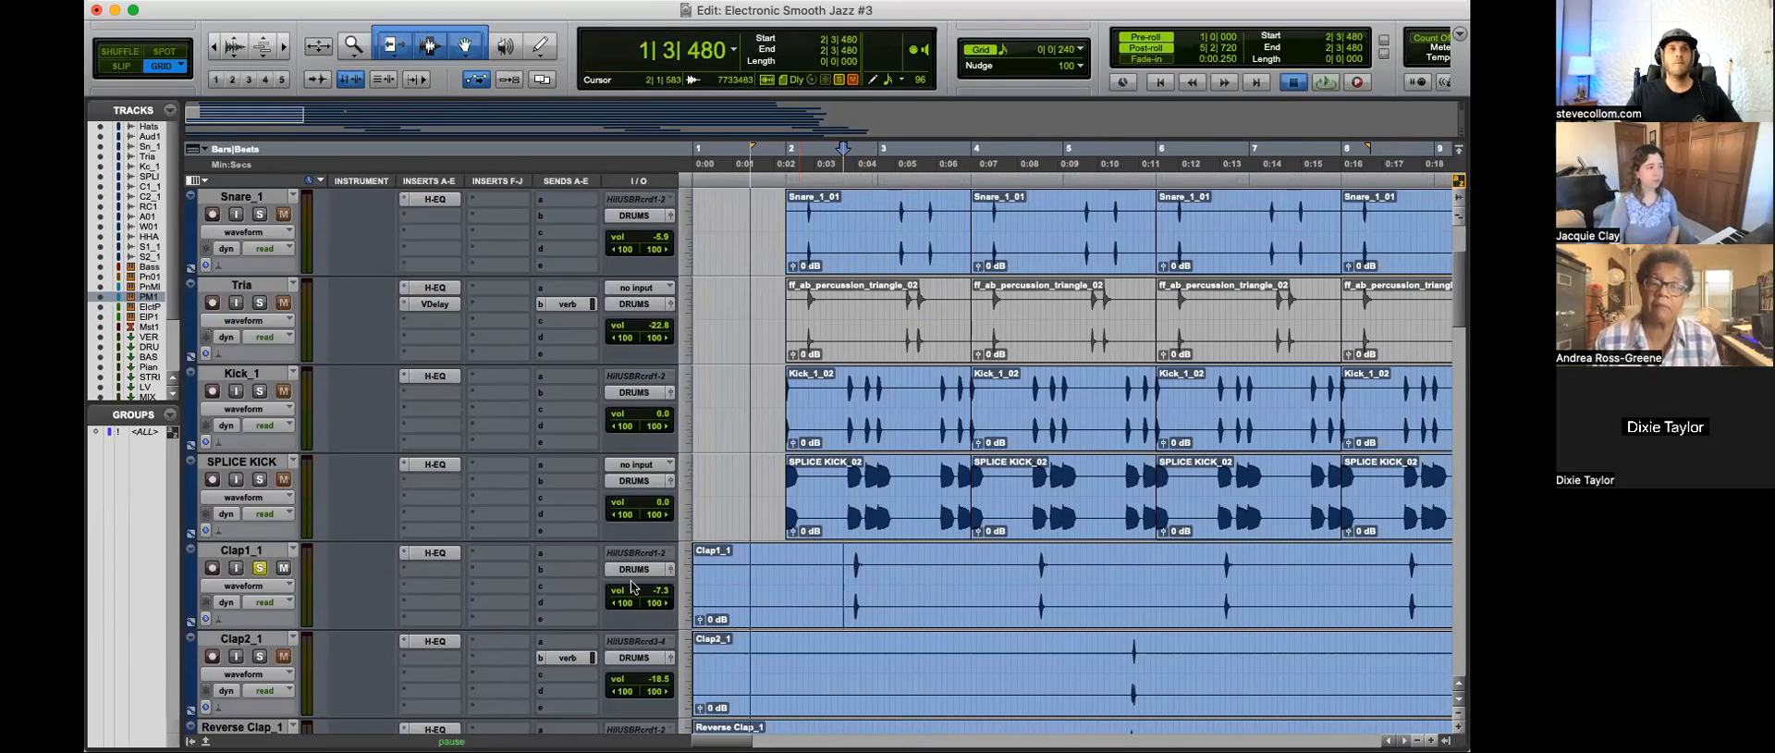
left_click(438, 553)
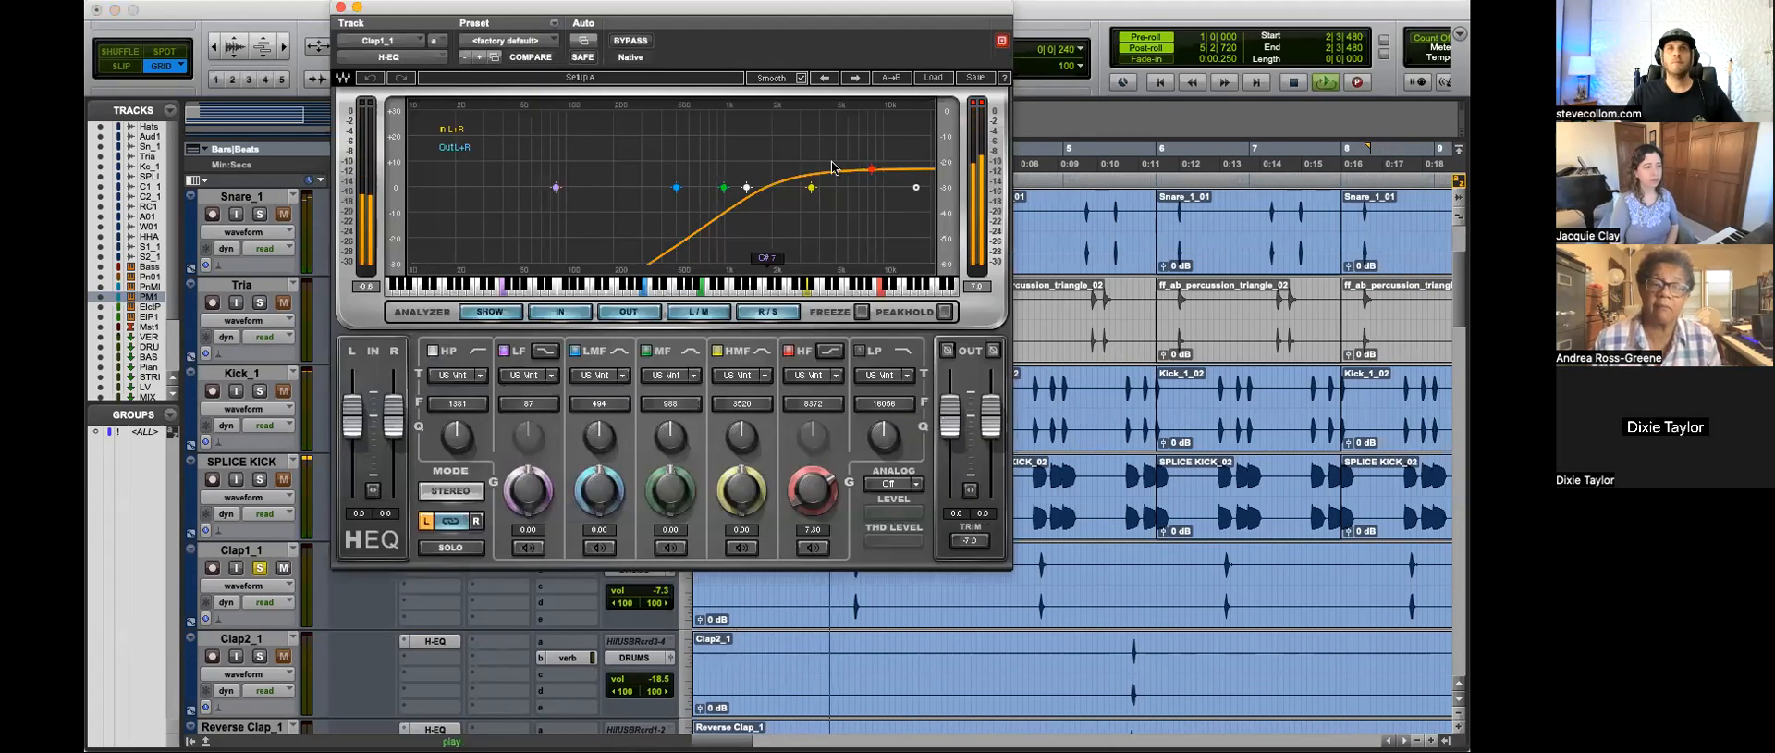
left_click(340, 8)
Step: Stop playback, set the start point to 5|3|480 by the first Clap2_1 hit, and solo Reverse Clap_1
key("super+bracketleft")
scroll(954, 530, "down", 1)
key("super+bracketright")
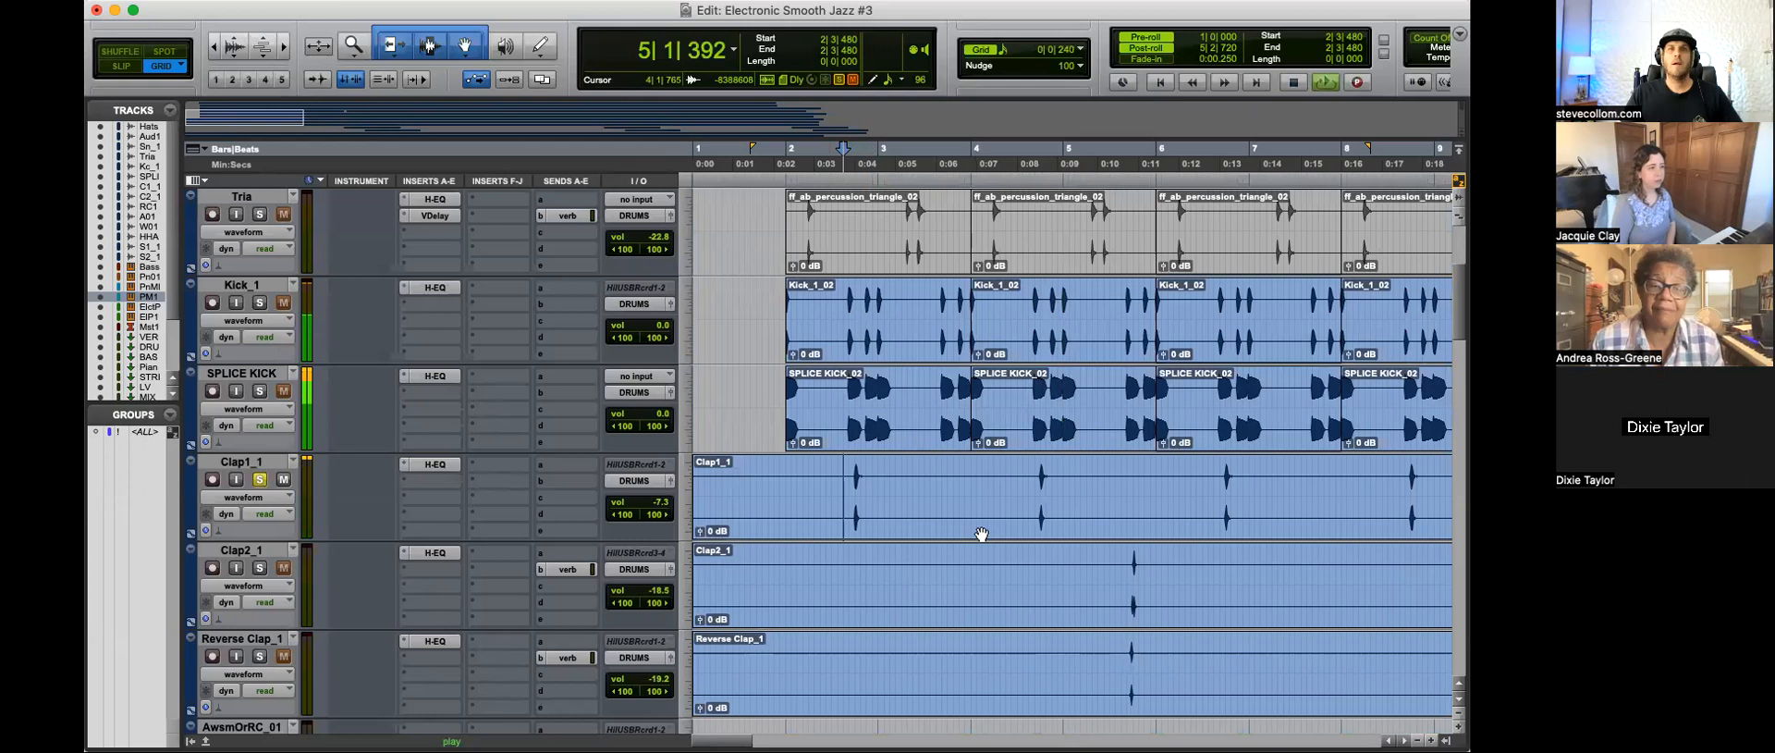
key("super+bracketleft")
key("space")
left_click(903, 577)
key("super+bracketright")
key("super+bracketright")
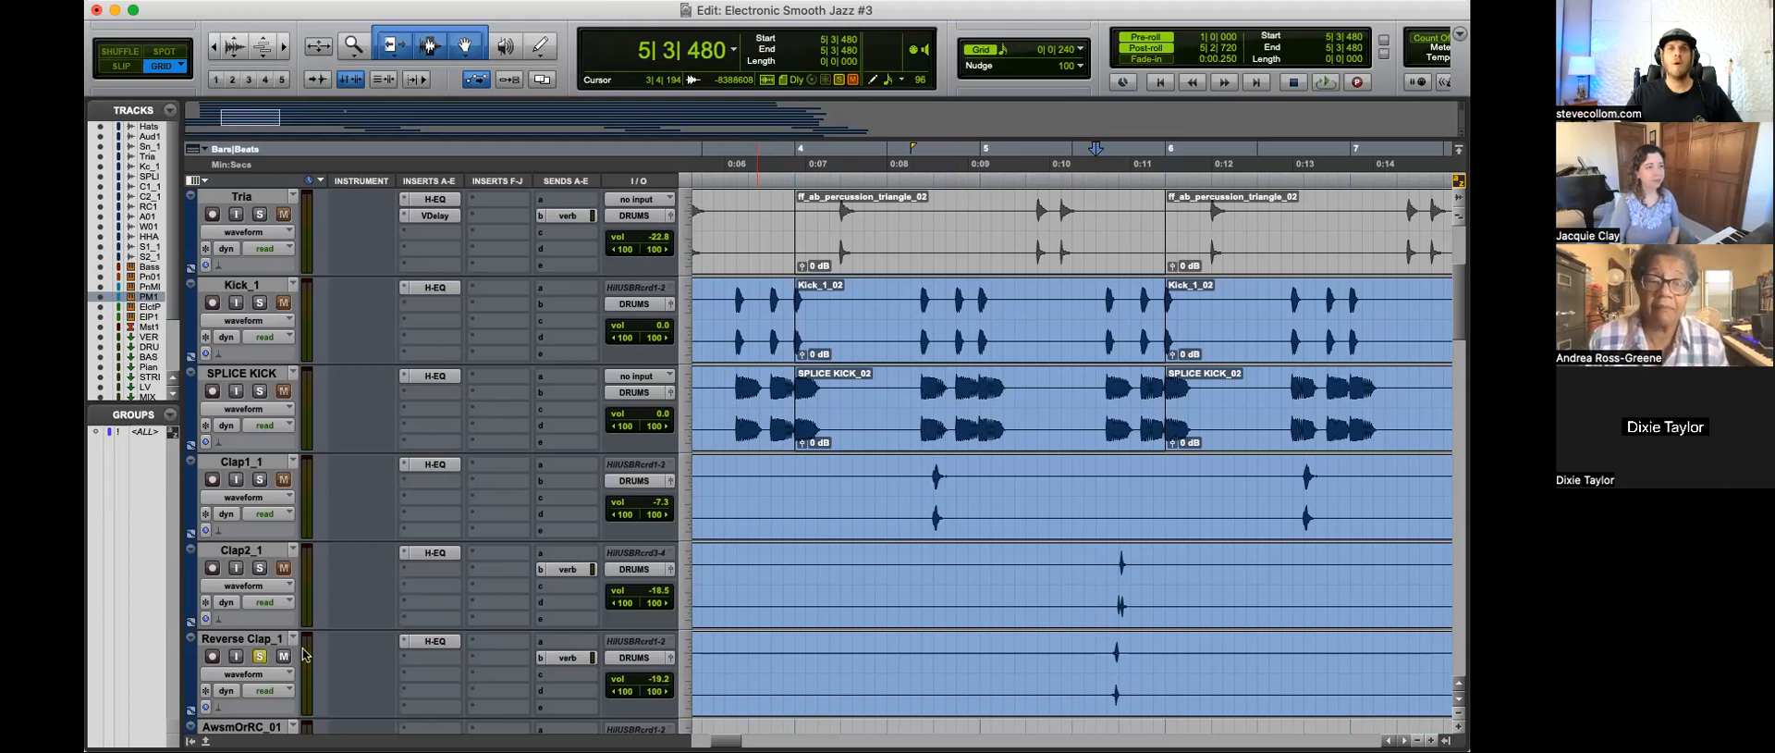
Step: Solo Clap2_1 together with Reverse Clap_1 and audition both from 5|3|240
left_click(1109, 642)
key("super+bracketright")
key("super+bracketright")
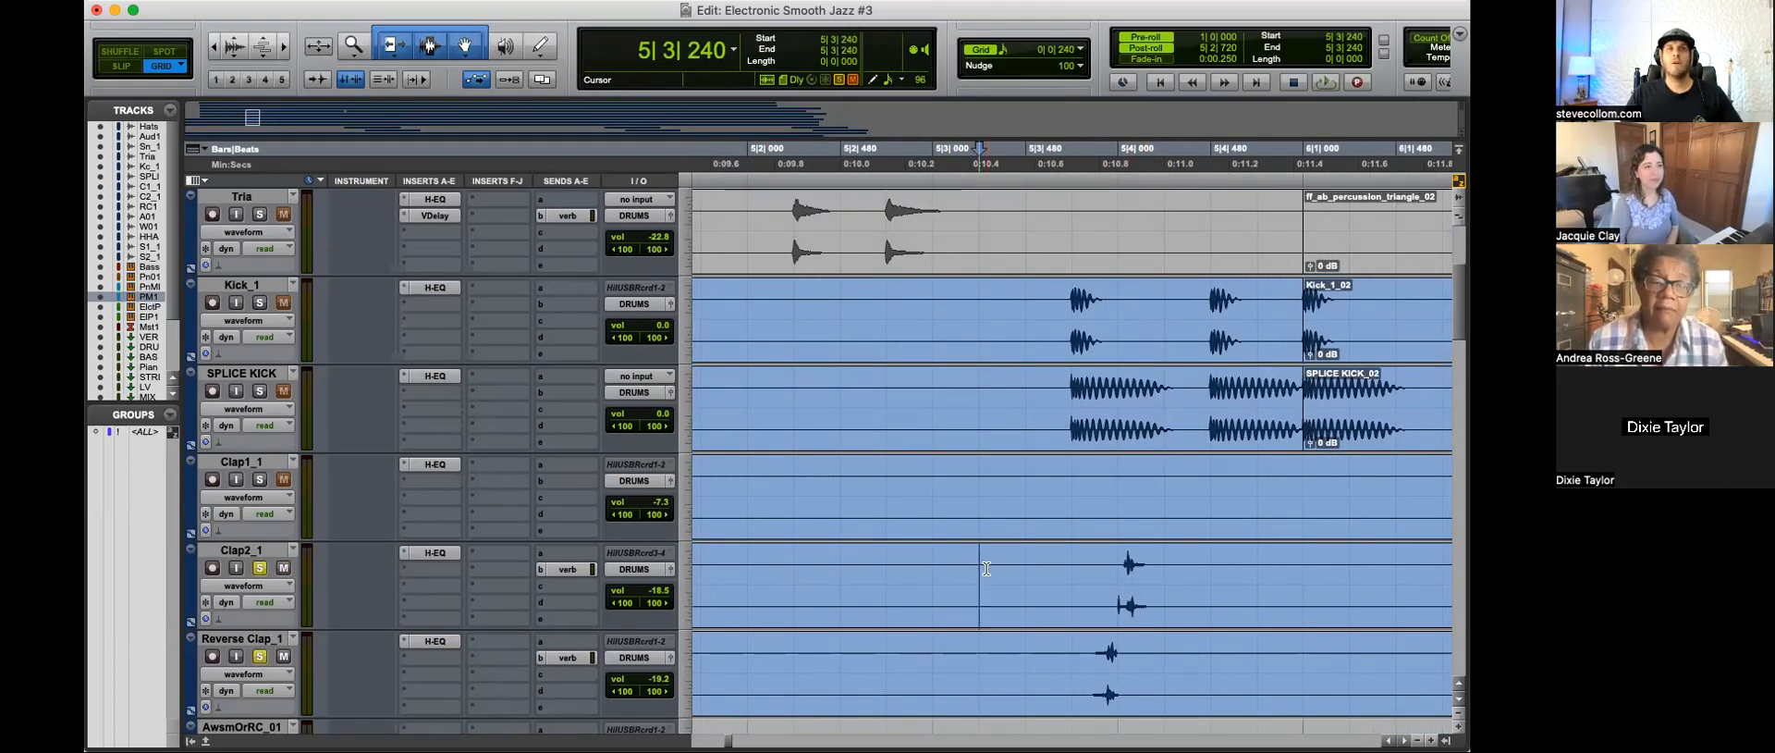
key("super+bracketleft")
key("space")
key("super+bracketleft")
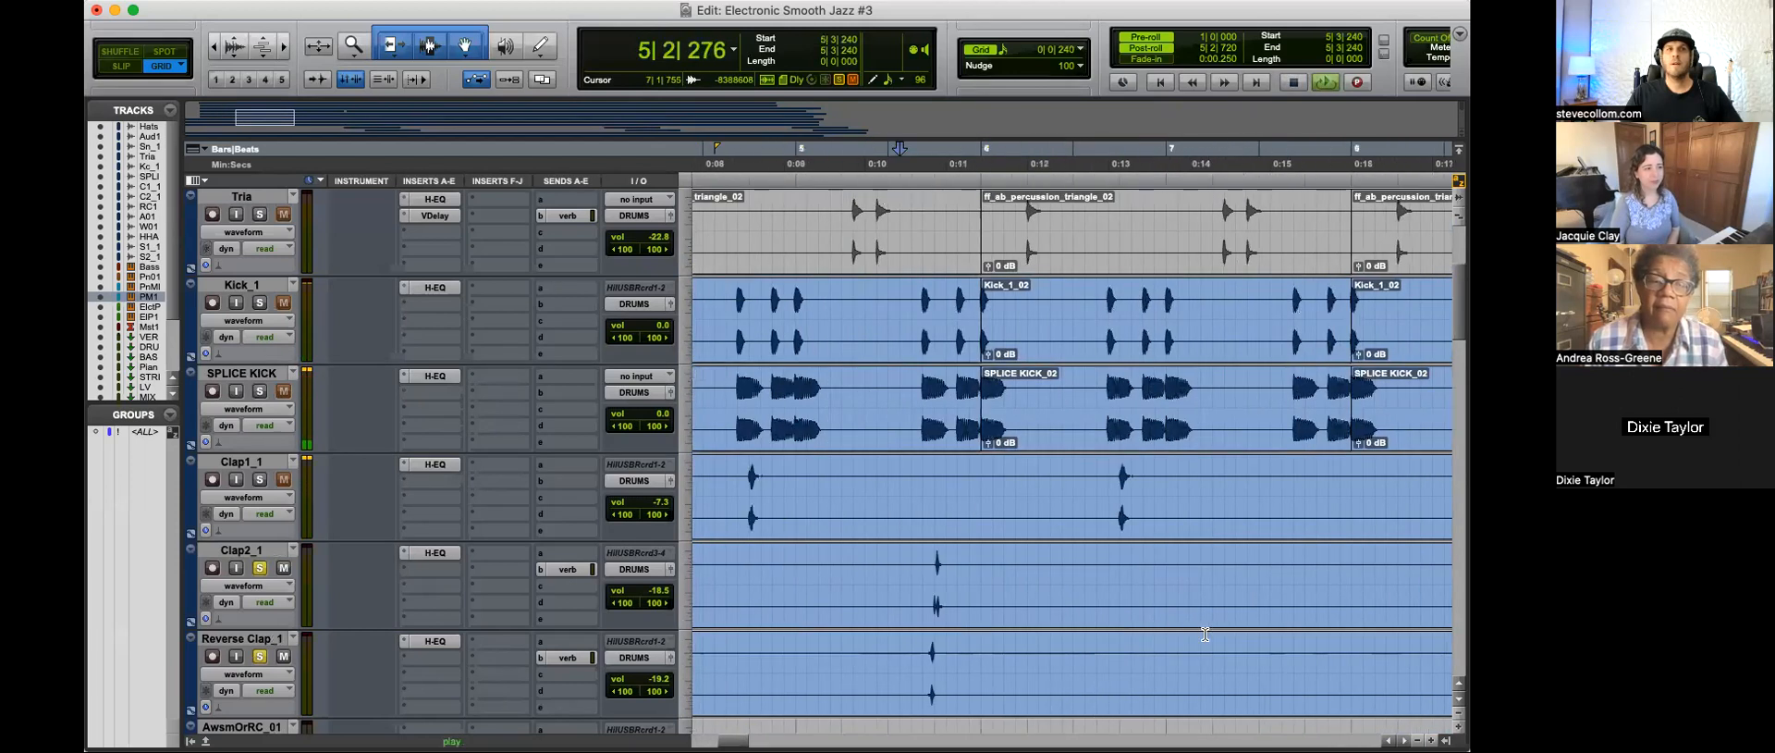
key("space")
Step: Examine closely how the first Reverse Clap_1 hit lines up with the Clap2_1 hit near 5|4|000
key("super+bracketright")
key("super+bracketright")
key("super+bracketright")
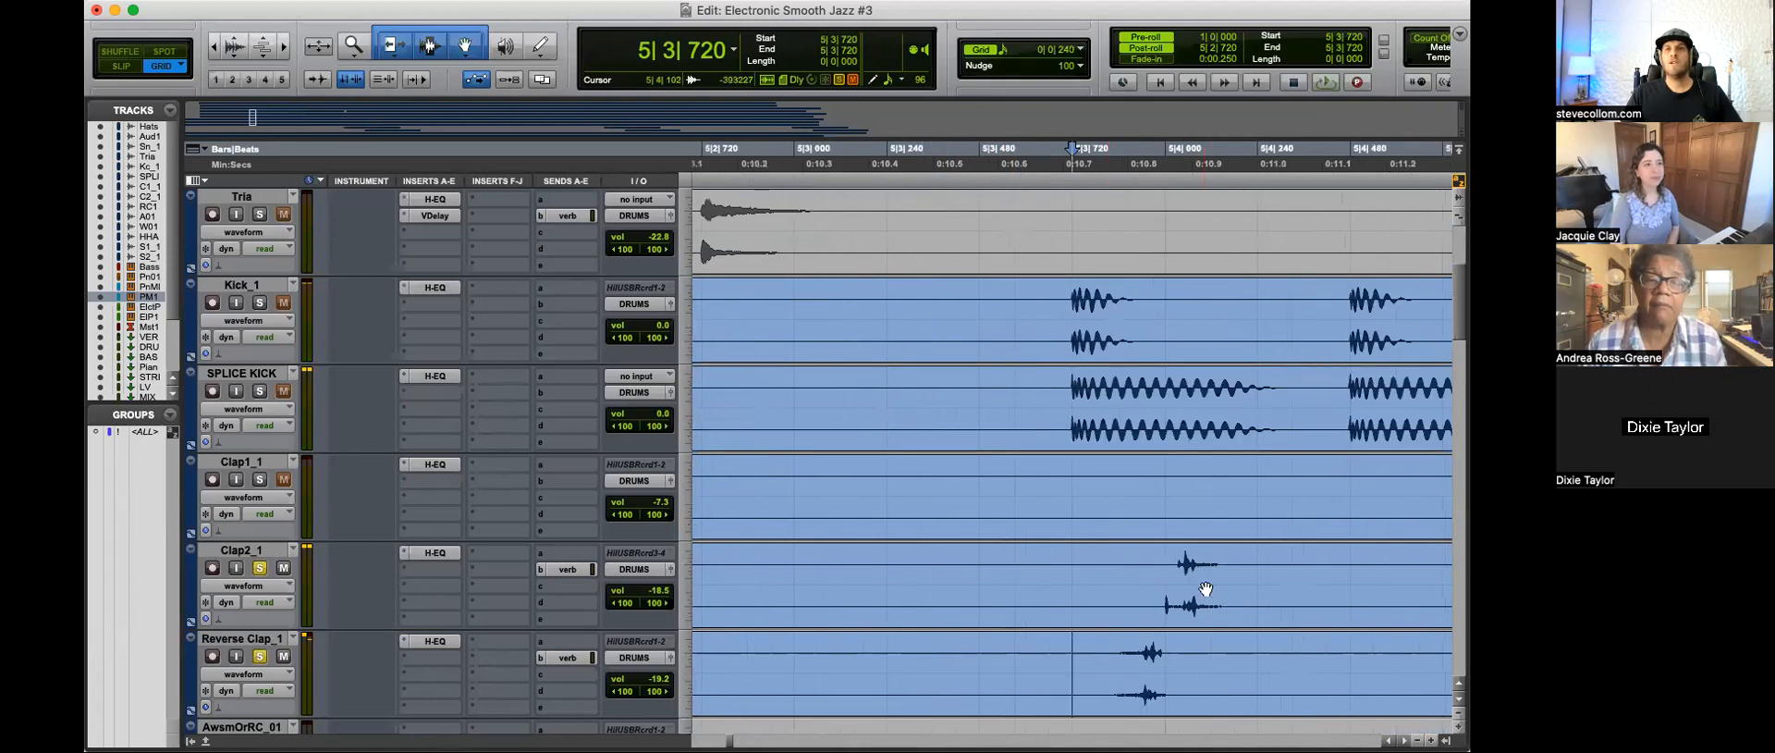
key("super+bracketleft")
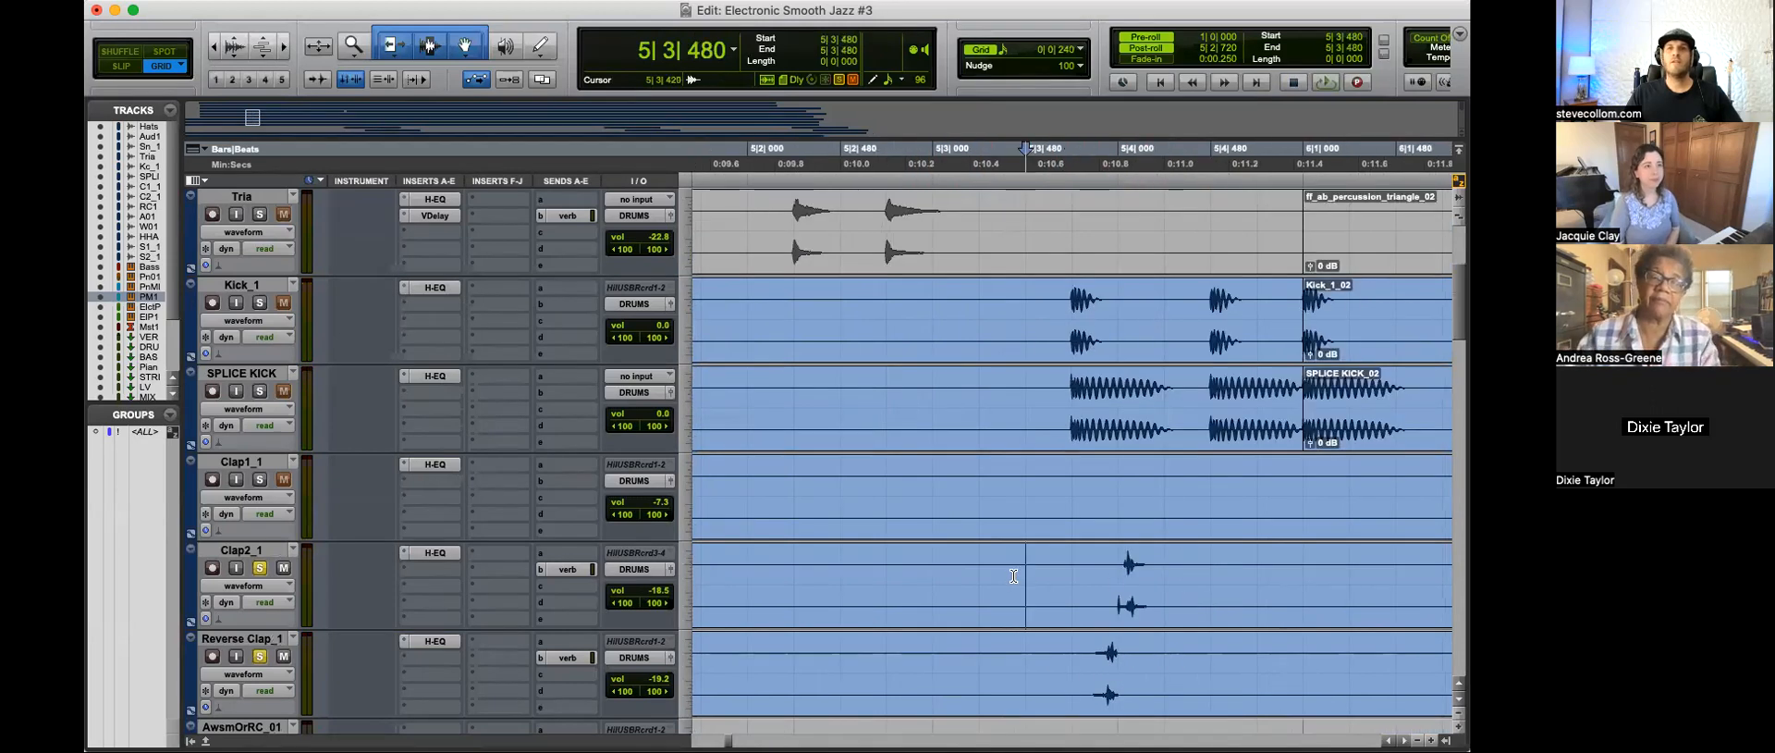
Step: Replay the Clap2_1 and Reverse Clap_1 hits from 5|3|480 and view them against the surrounding drum tracks
key("super+bracketleft")
key("space")
key("super+bracketleft")
key("super+bracketleft")
key("super+bracketleft")
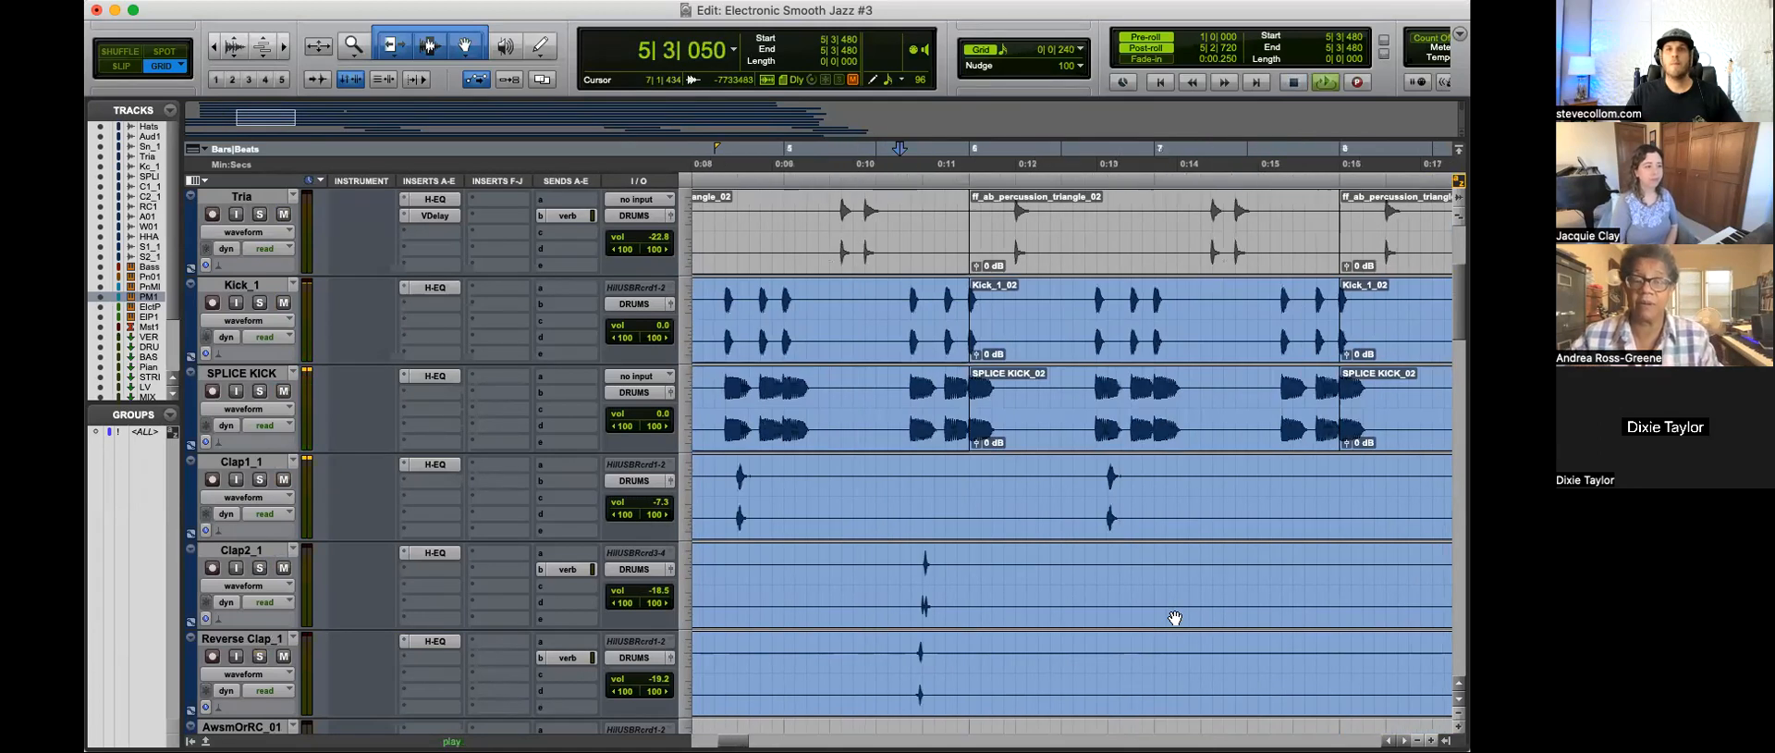
key("super+bracketleft")
key("super+bracketleft")
key("super+bracketleft")
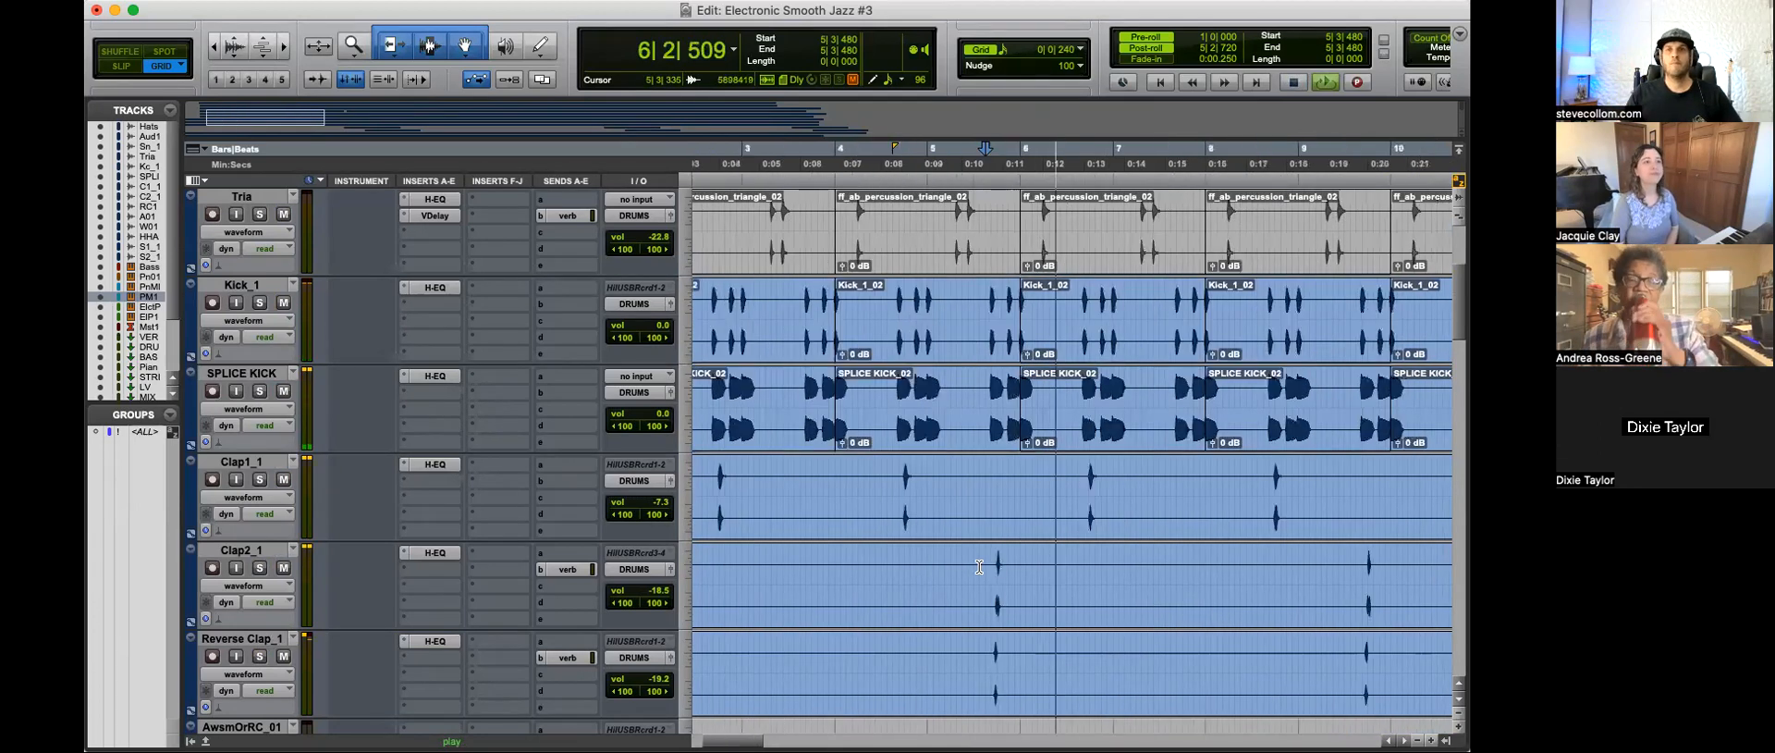
Step: Audition the reverse cymbal clip on the AwsmOrRC_01 track from 13|1|480
scroll(990, 602, "down", 3)
key("super+bracketleft")
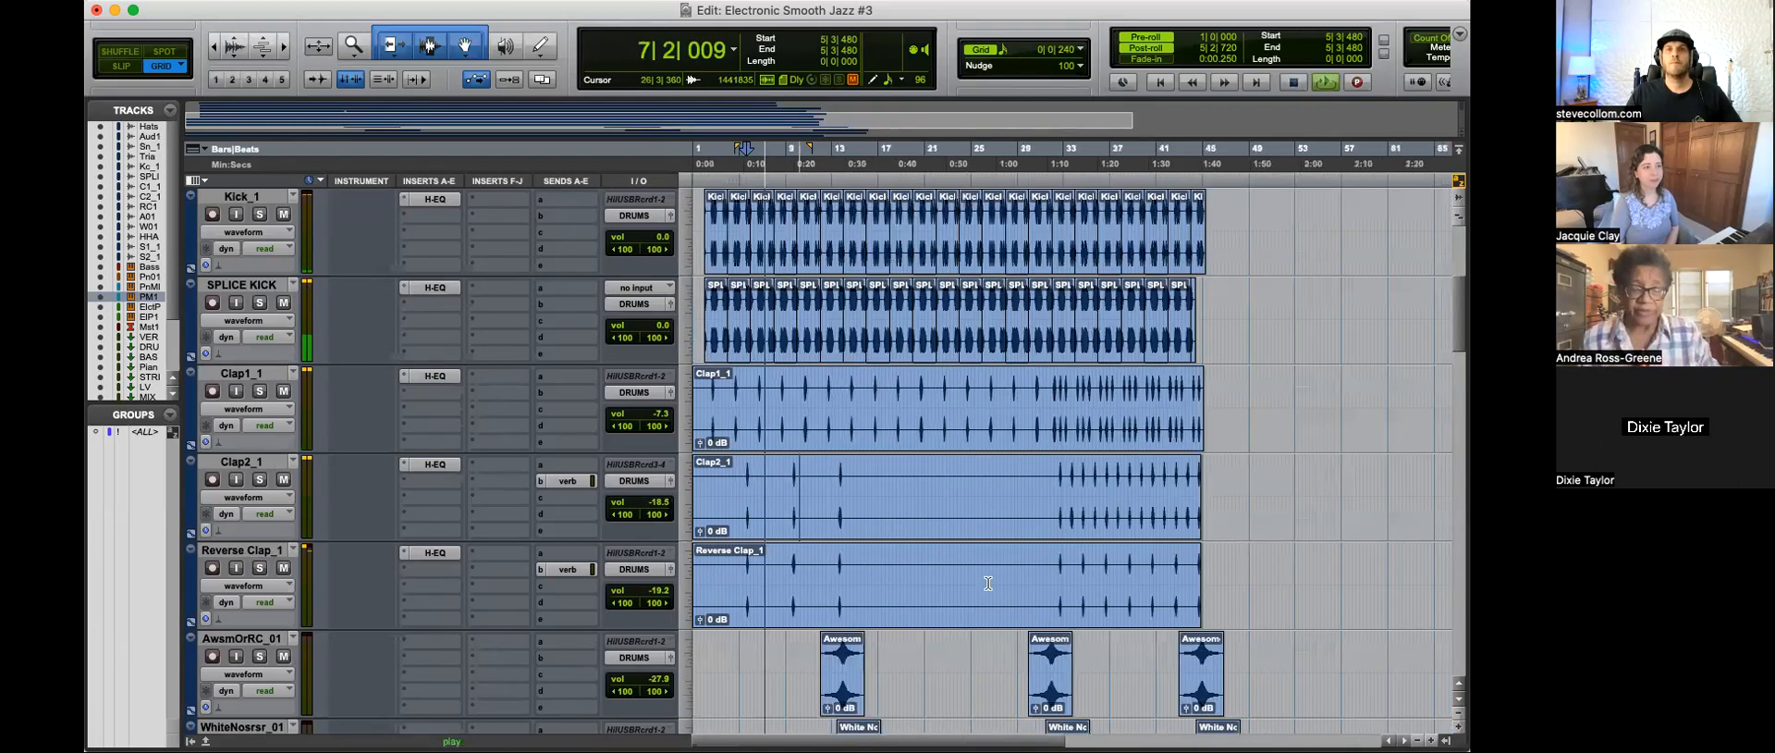
scroll(988, 584, "down", 3)
key("space")
left_click(836, 492)
key("super+bracketright")
key("super+bracketright")
key("space")
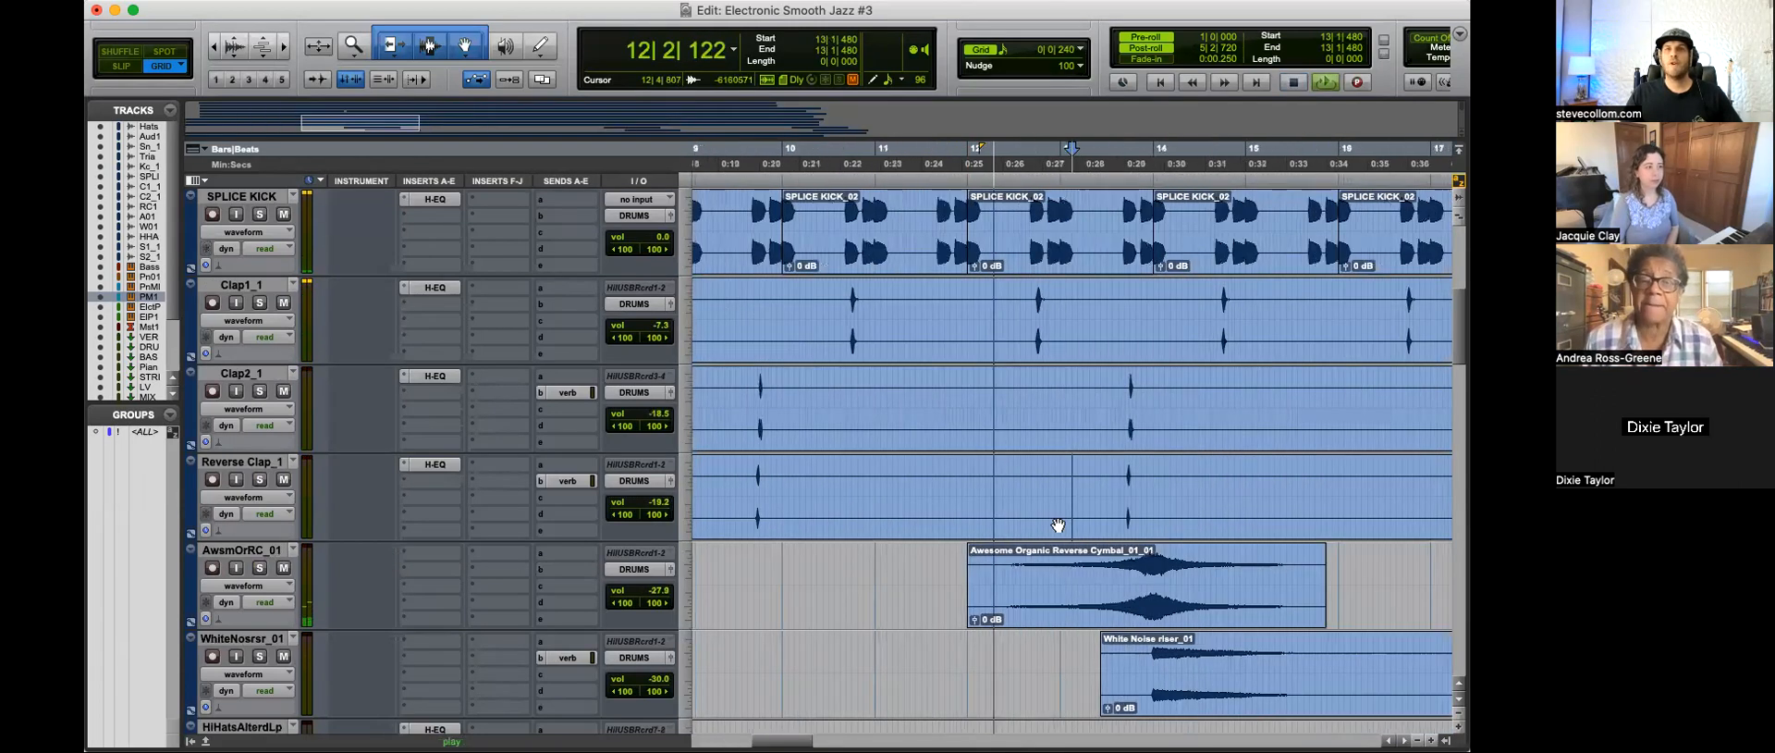
scroll(964, 516, "down", 3)
key("super+bracketright")
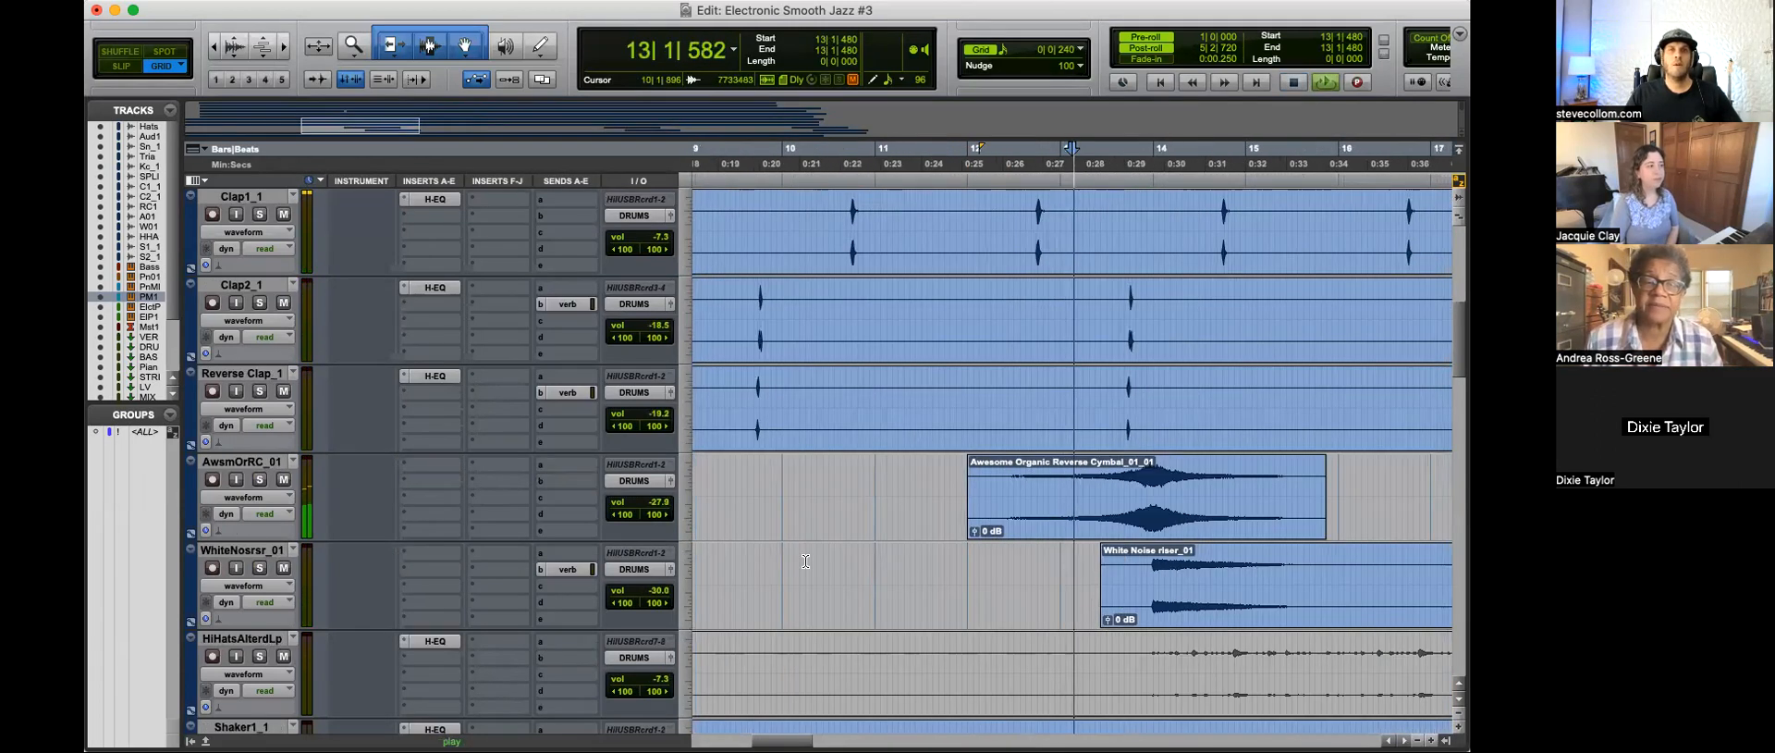
key("super+bracketleft")
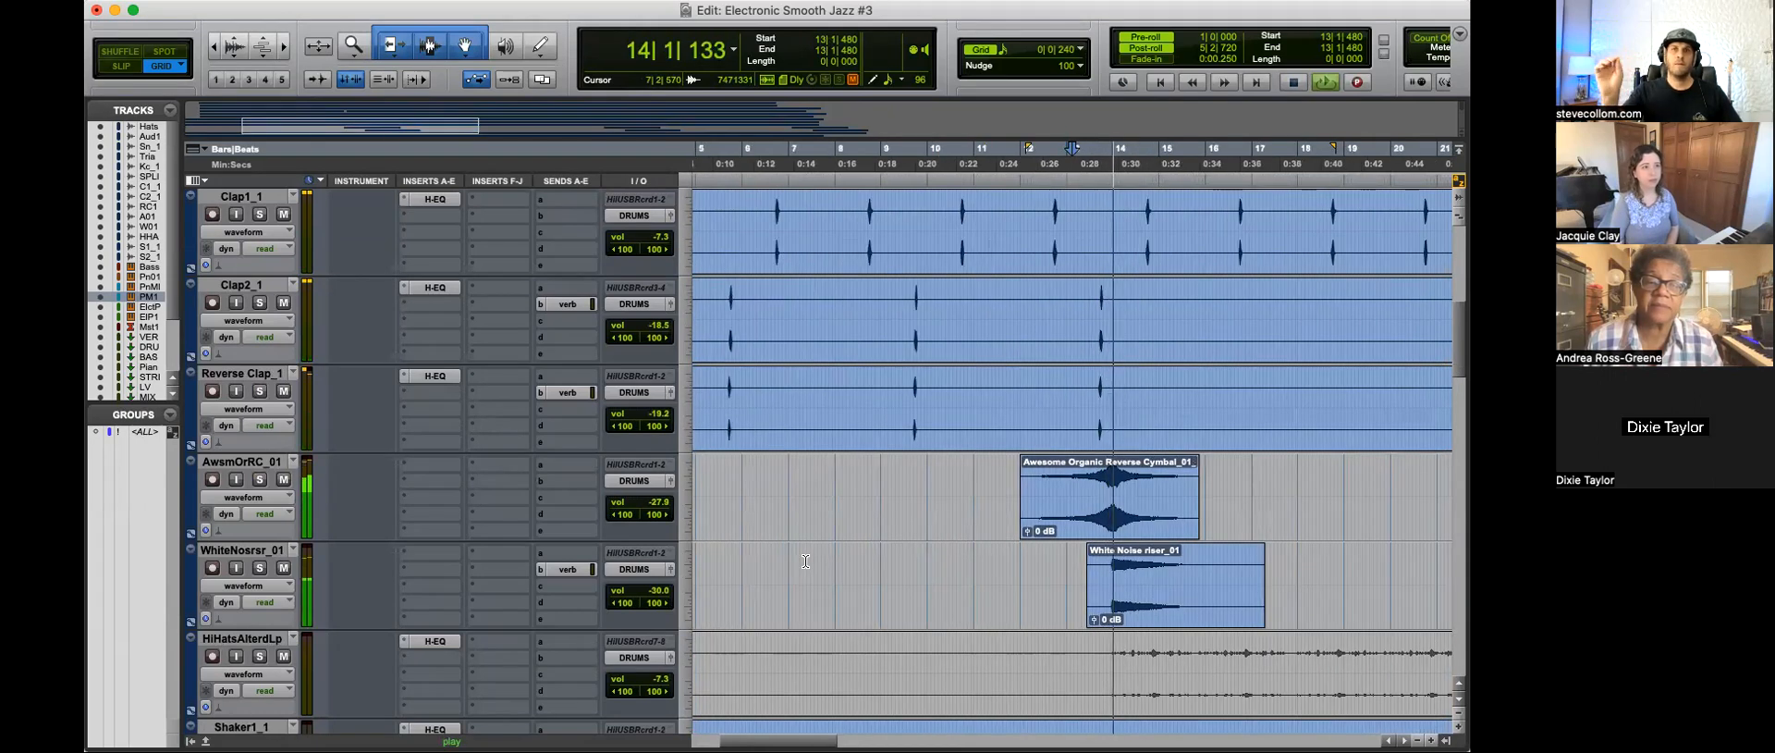
Step: Solo the WhiteNosrsr_01 track and audition its White Noise riser clip around bar 14
left_click(1116, 575)
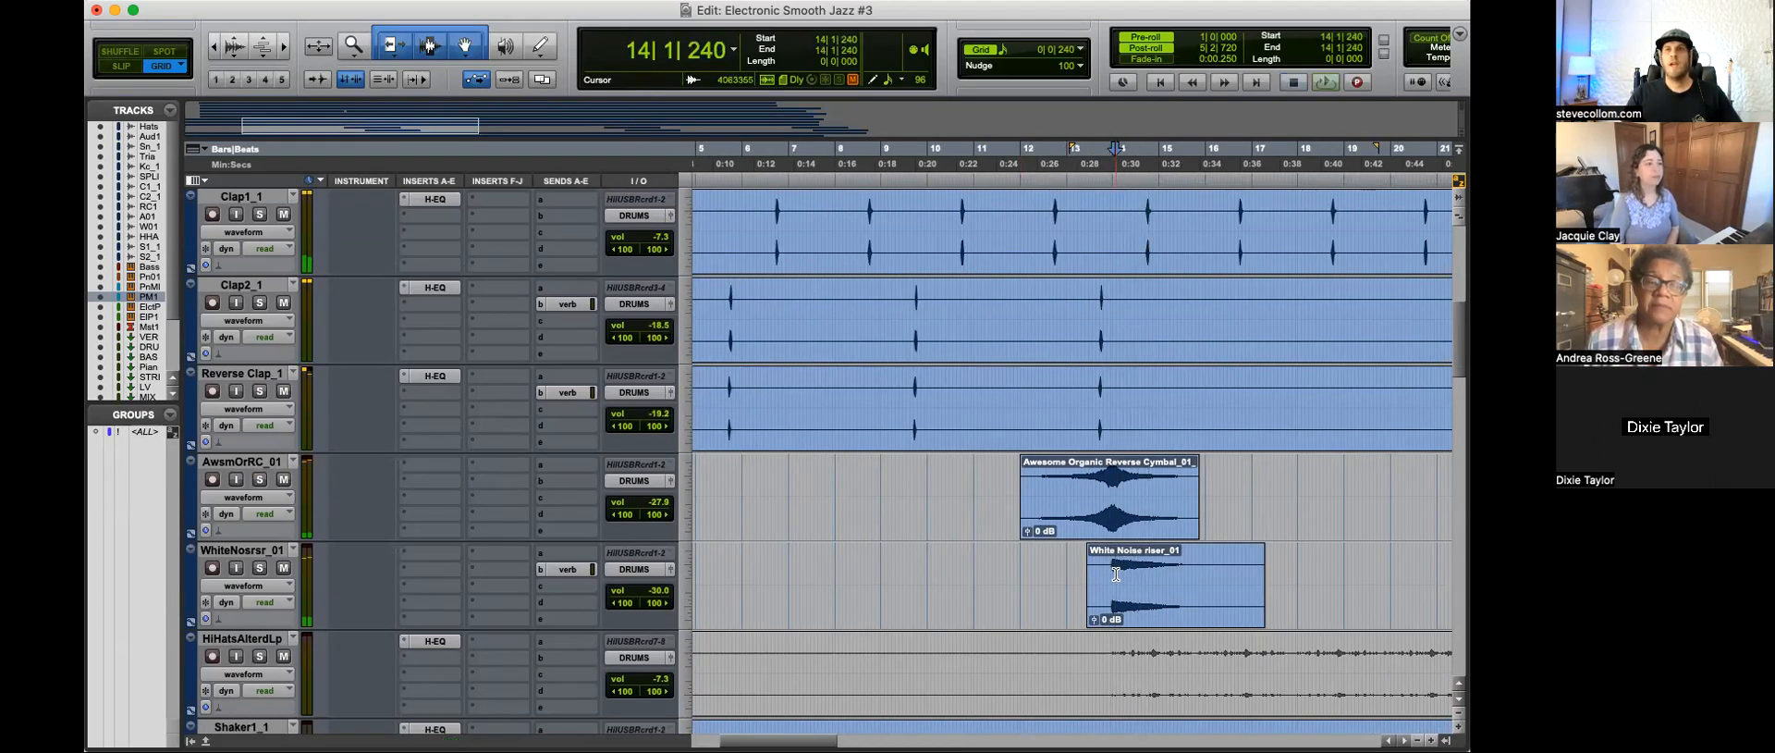
left_click(1112, 491)
key("t")
key("t")
left_click(1048, 572)
left_click(1028, 567)
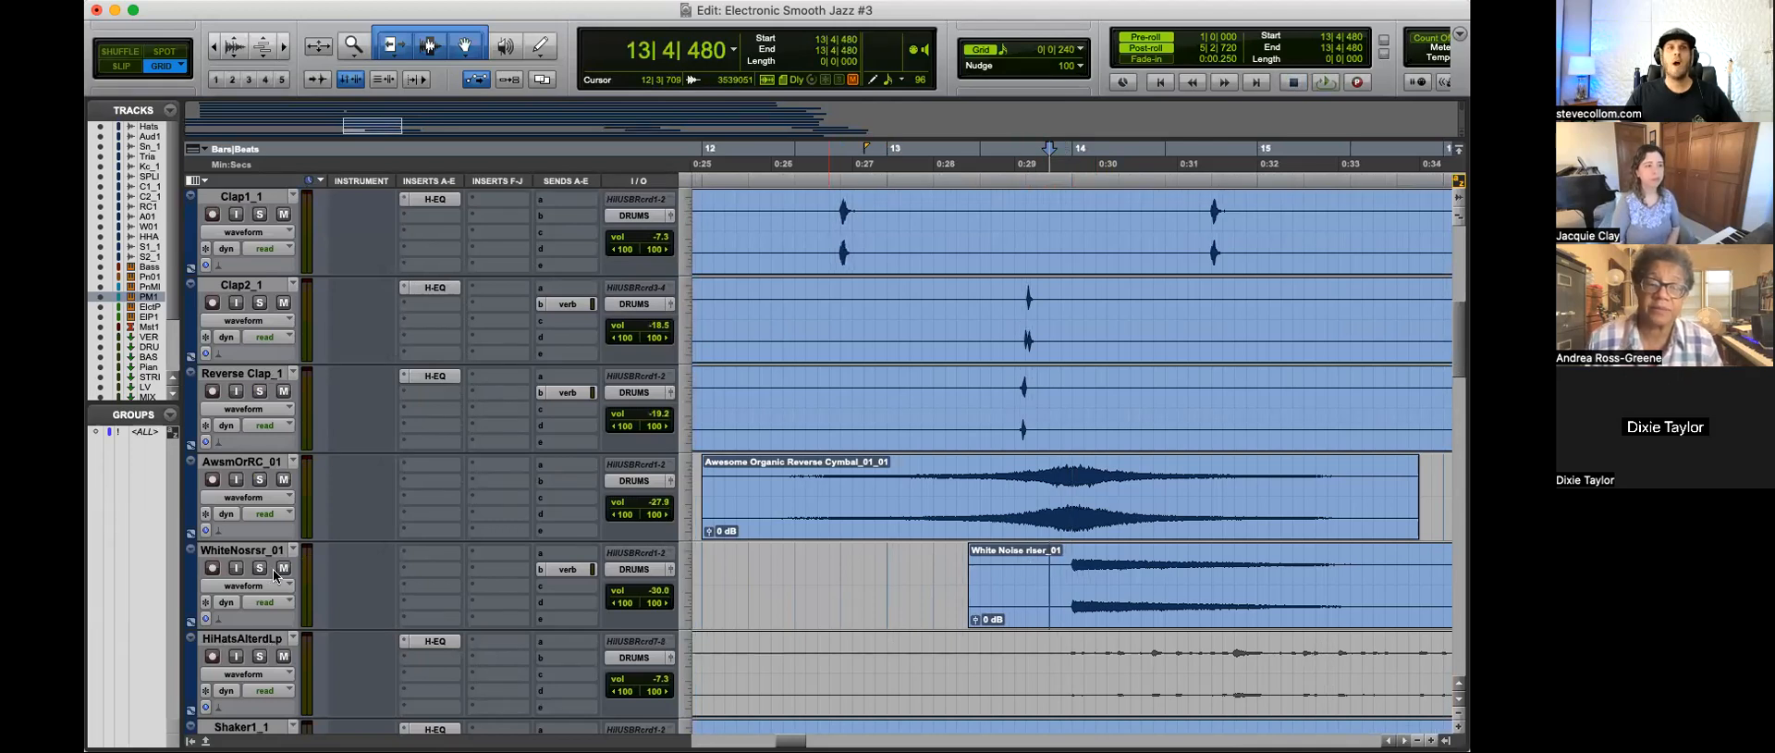
key("r")
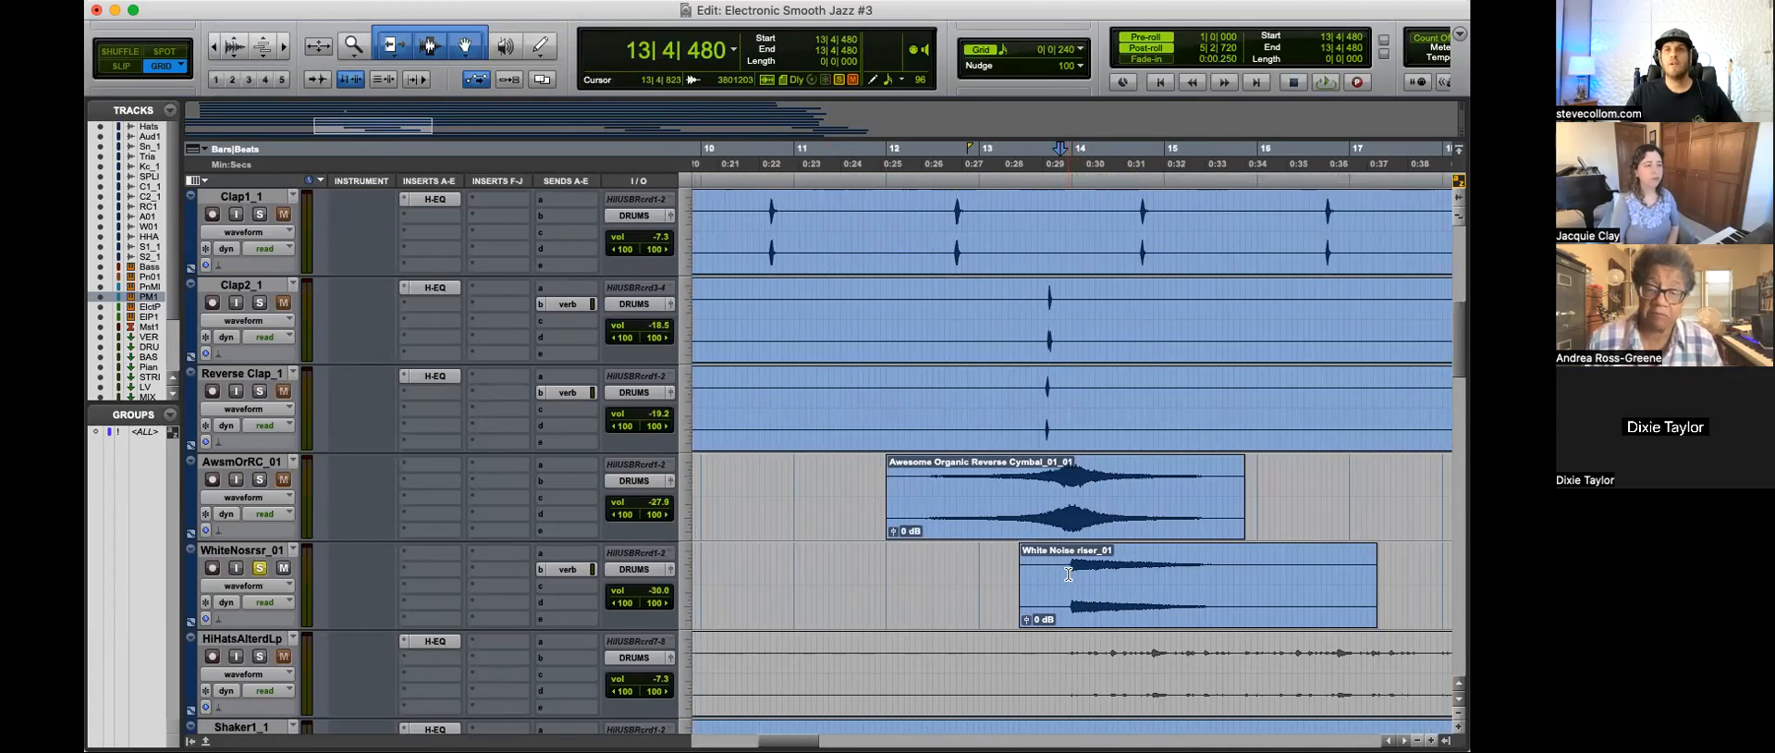
key("t")
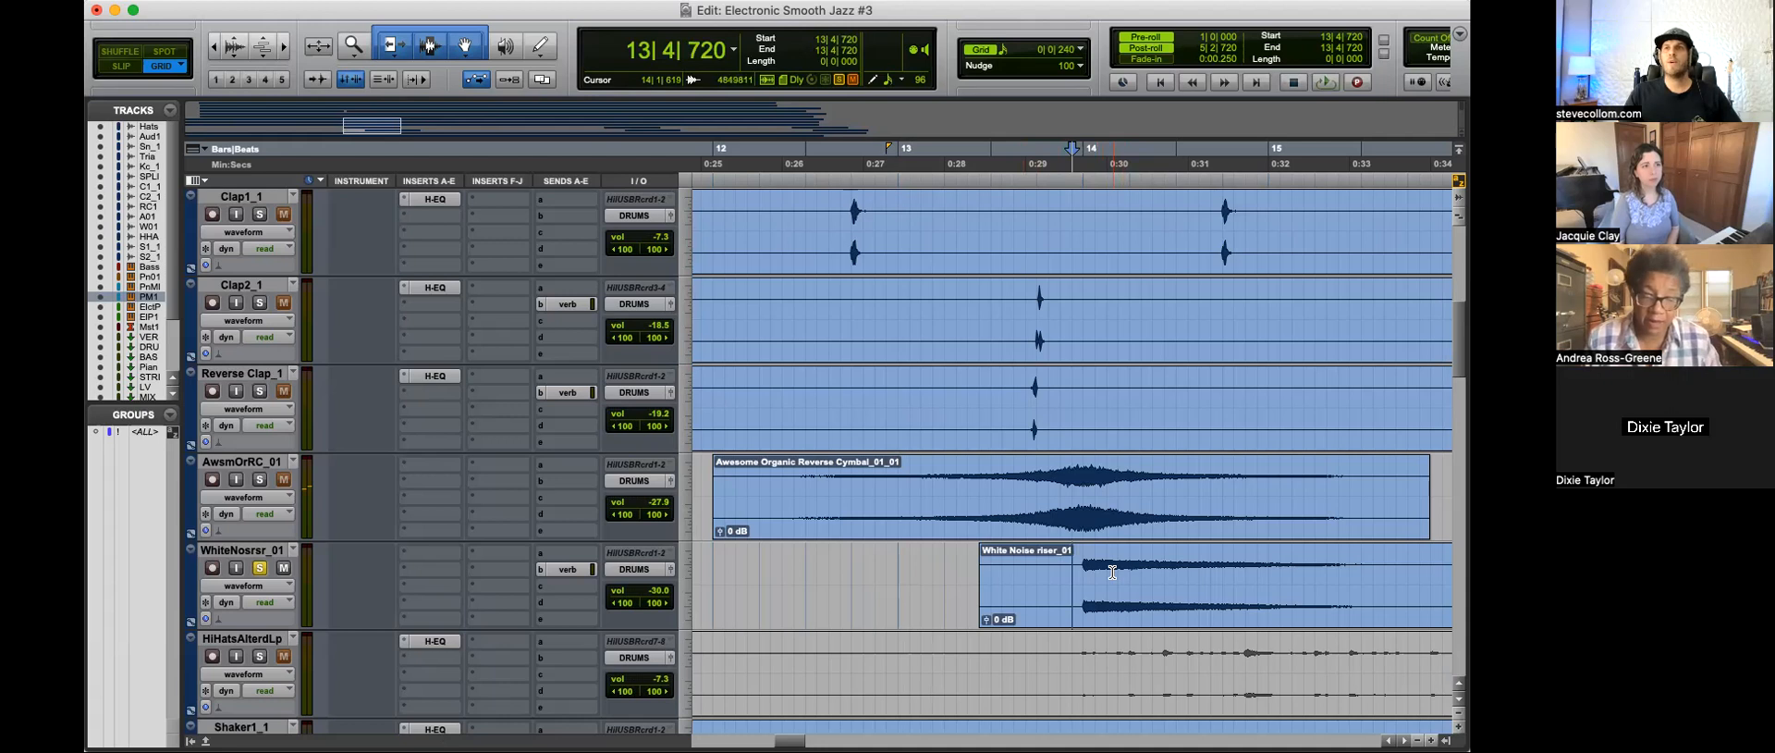
key("space")
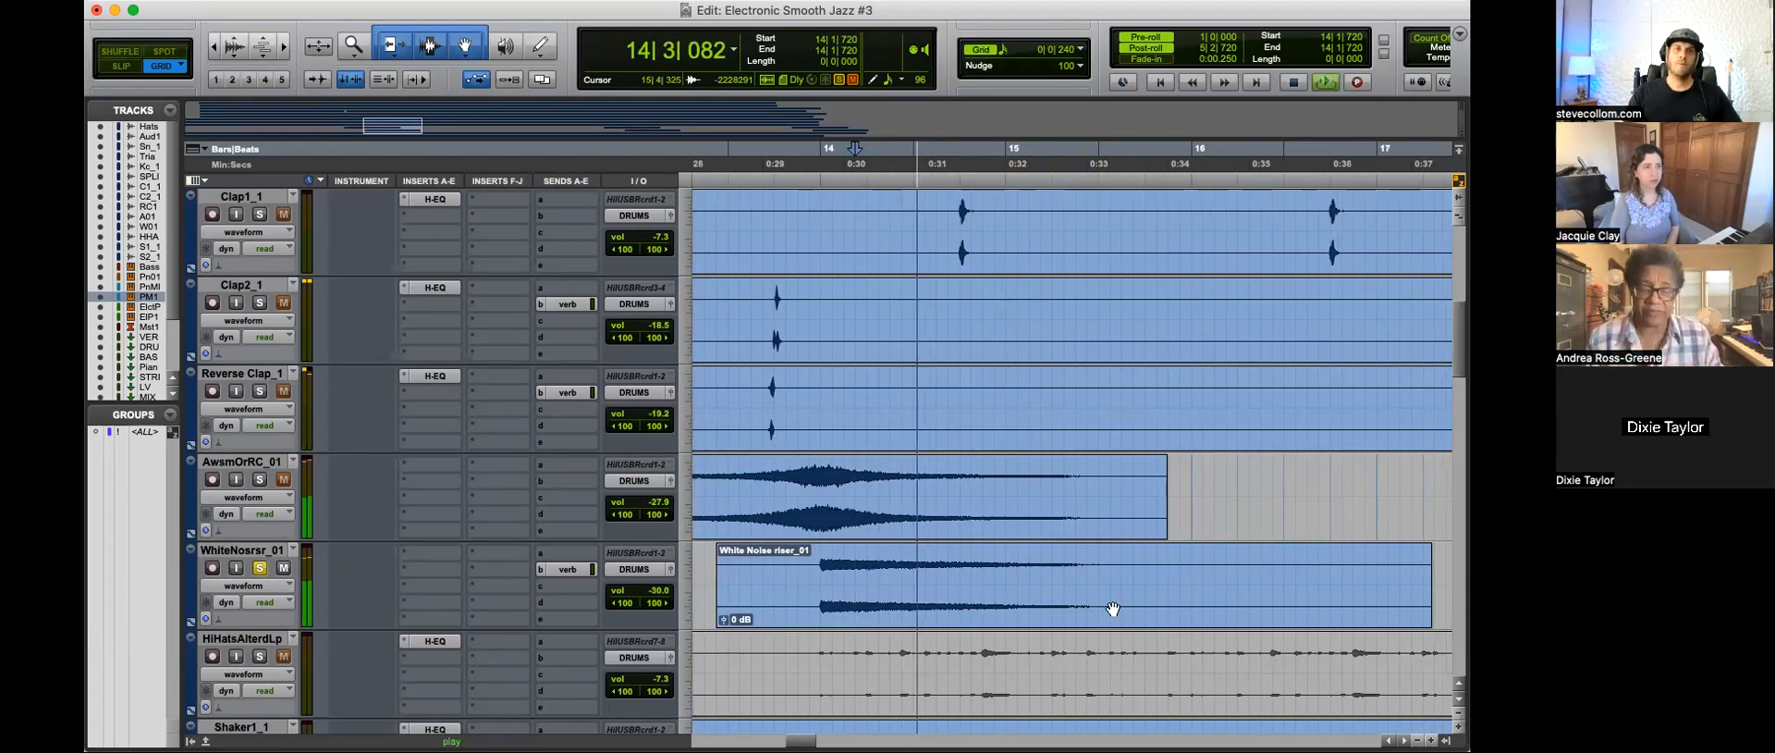
Step: Audition the reverse cymbal and White Noise riser clips together, unsoloed, from 12|4|480
key("r")
key("space")
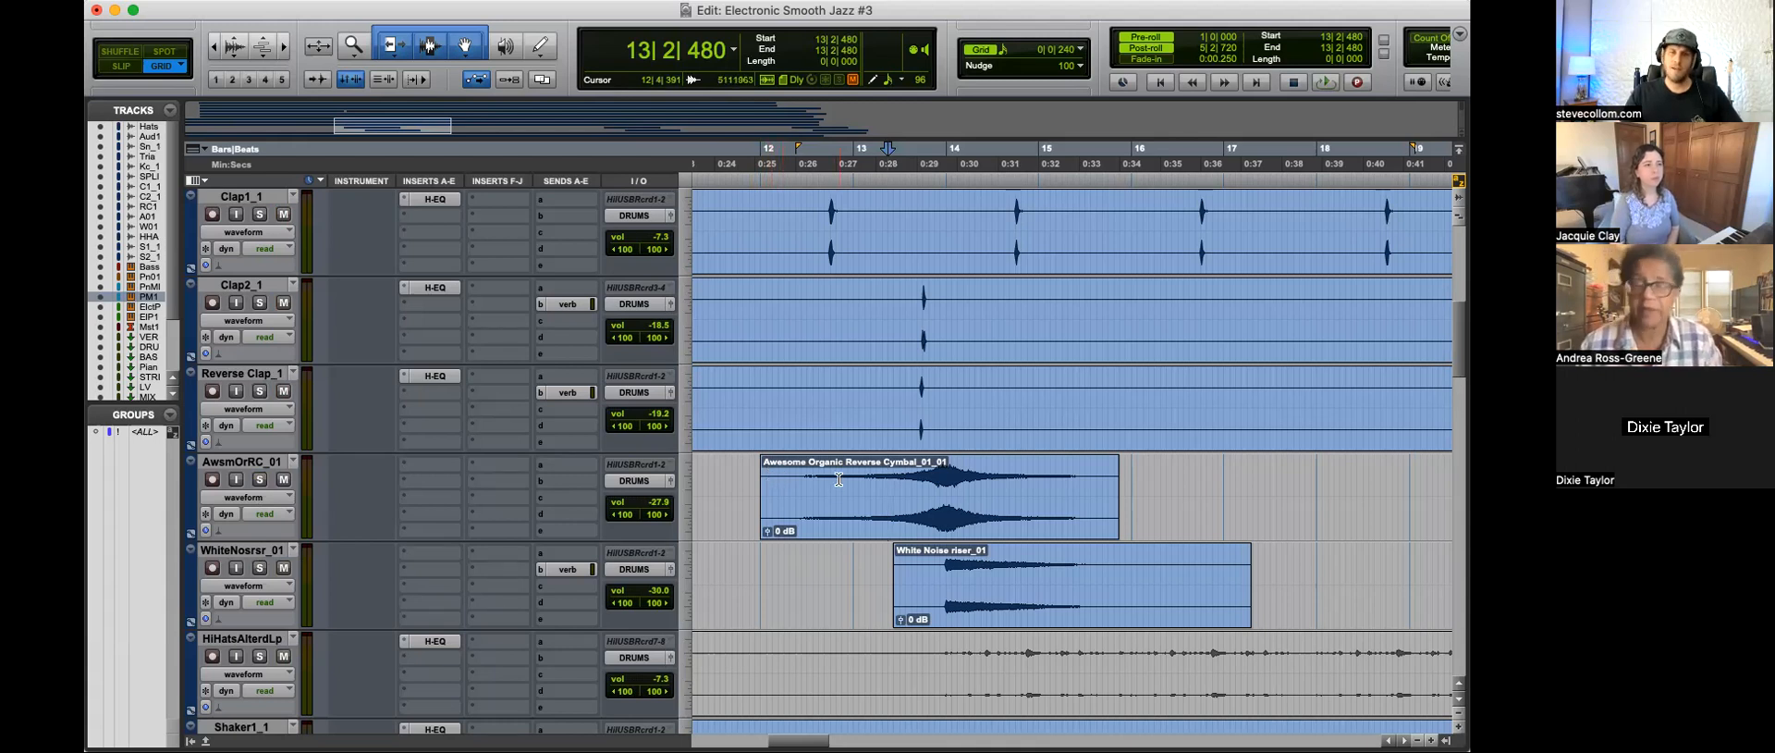
key("space")
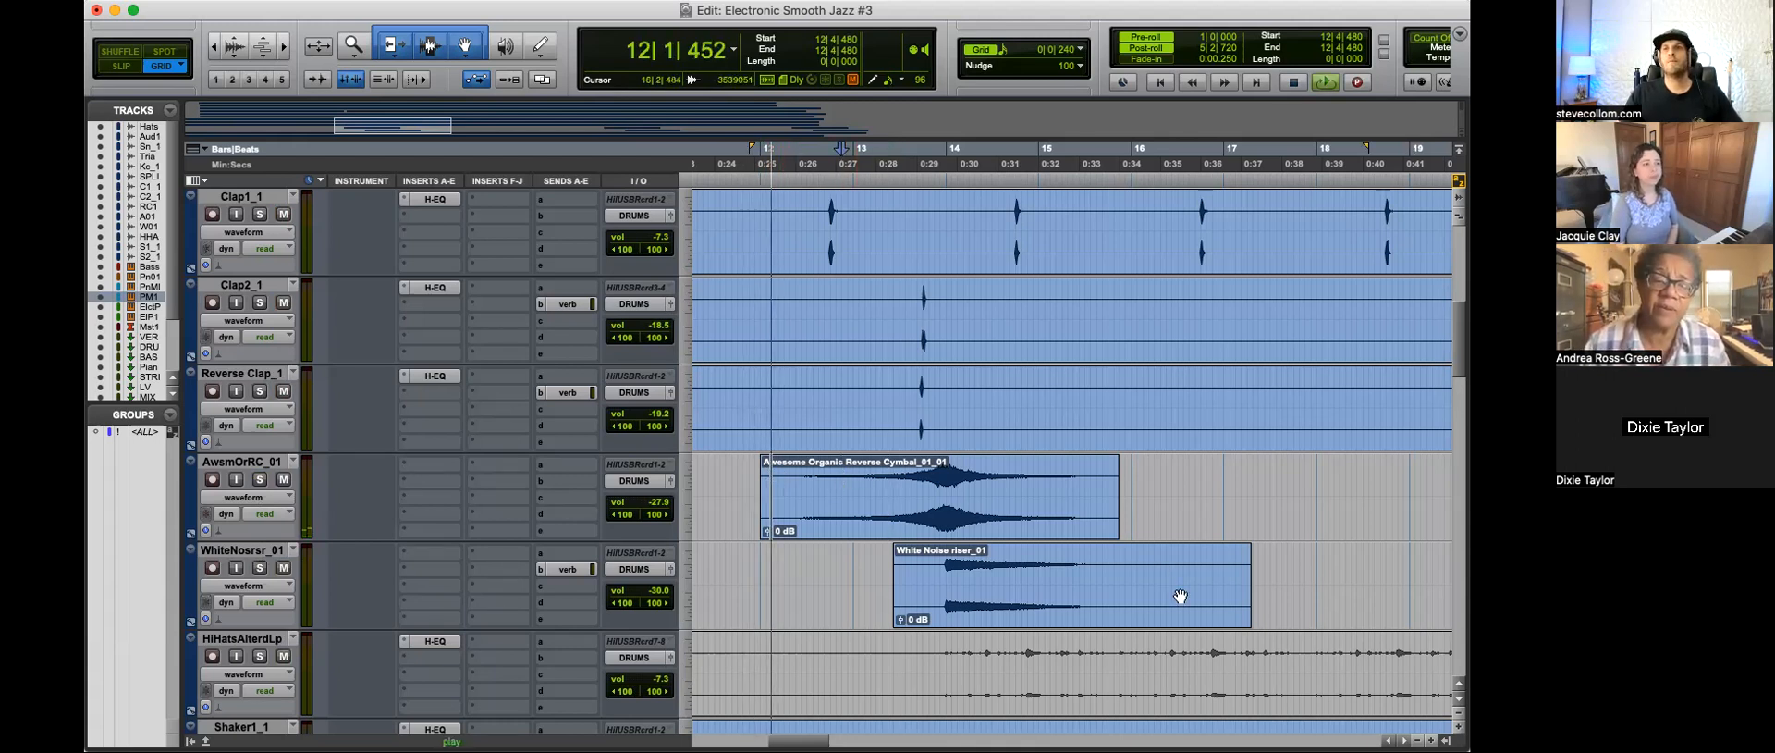
key("r")
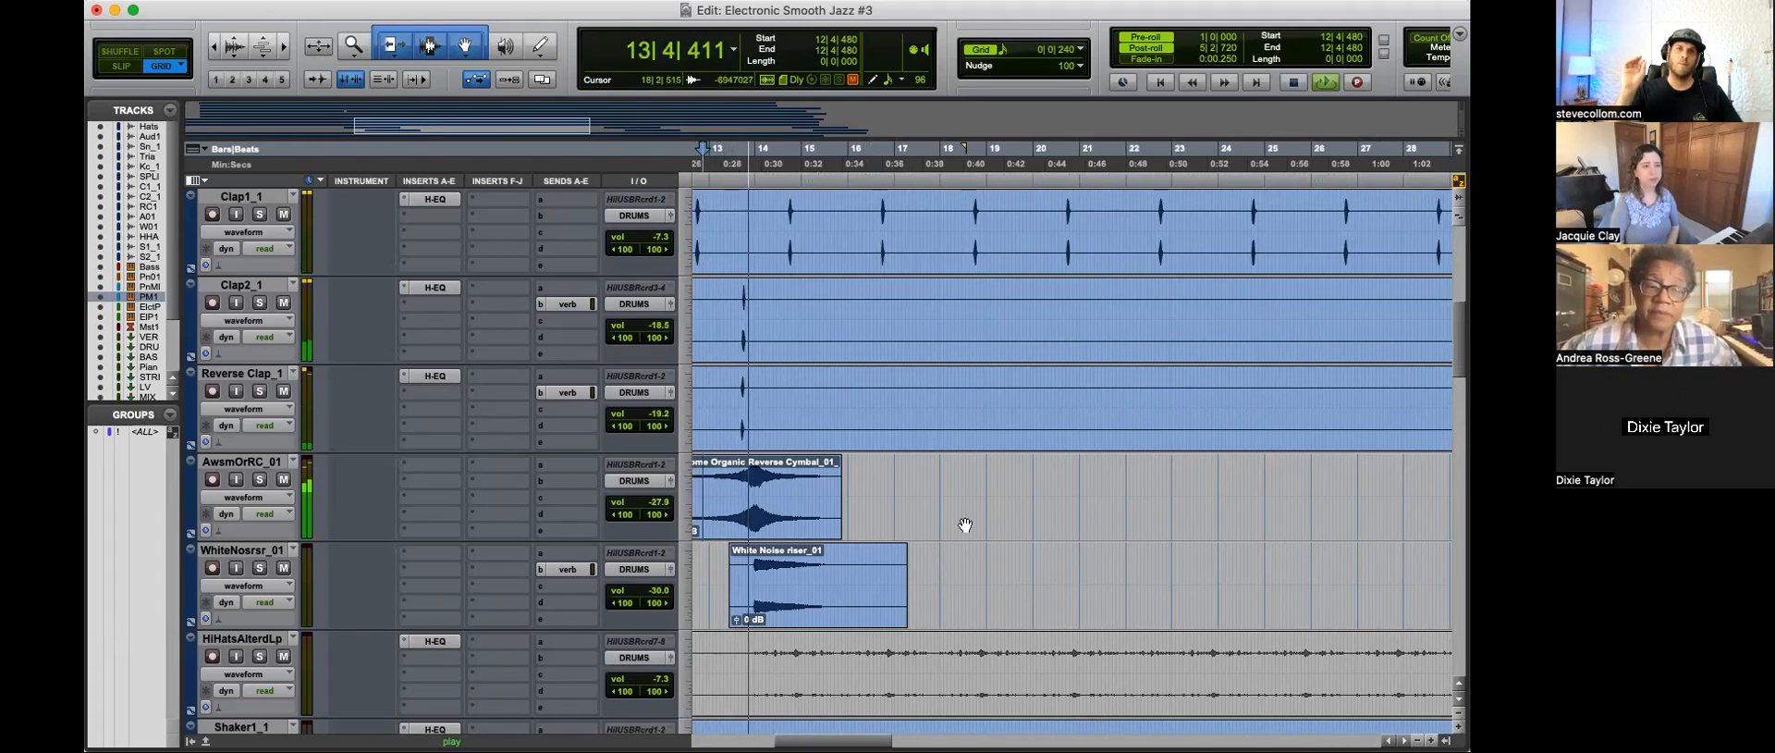
Step: Solo the Shaker1_1 track, play it from 3|2|720 and inspect its H-EQ curve
key("r")
scroll(938, 529, "down", 1)
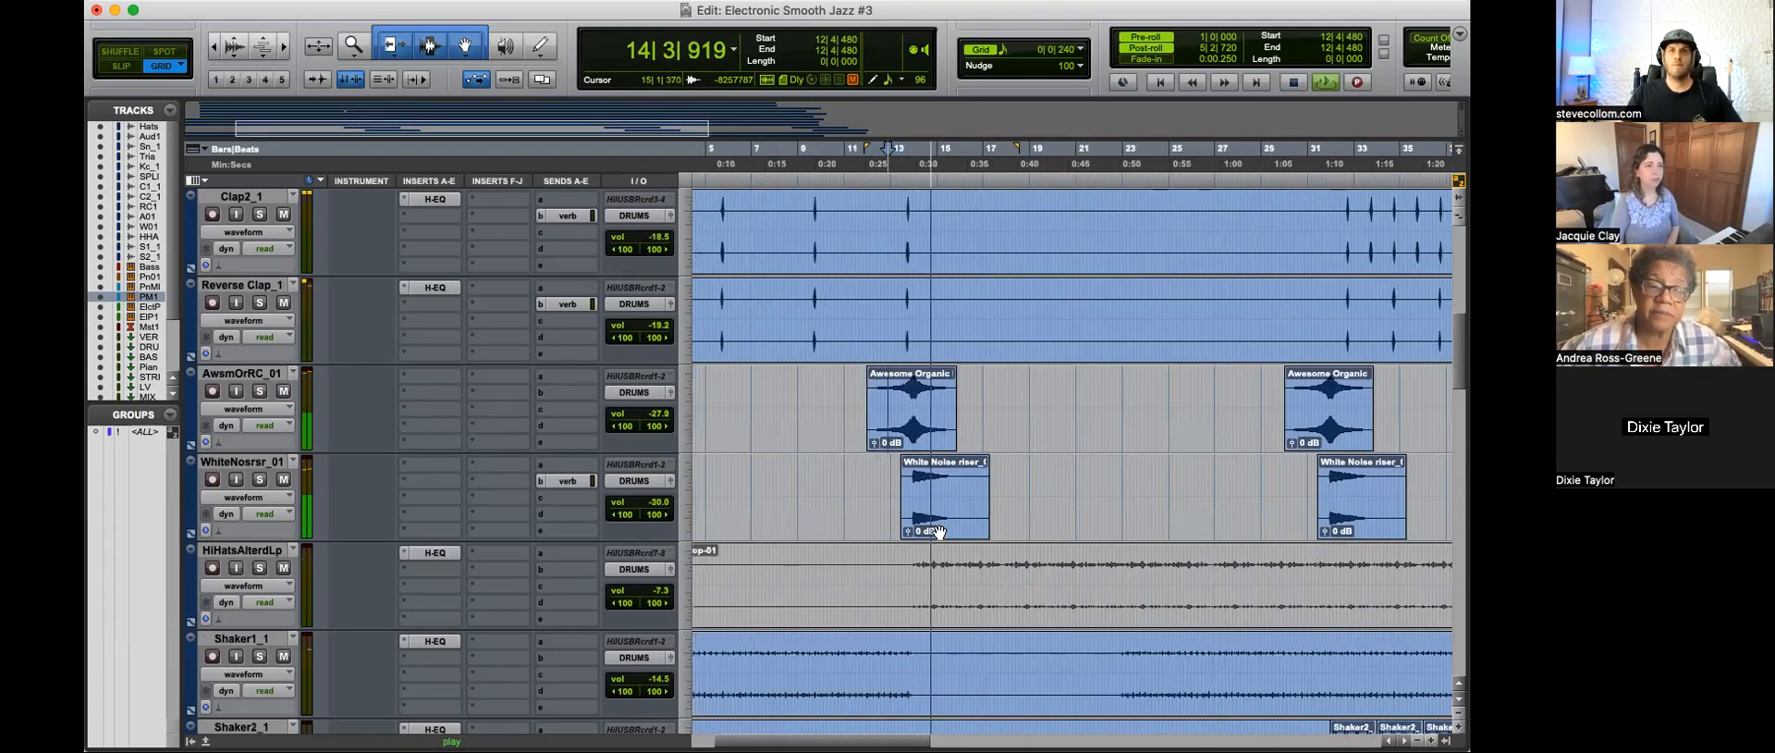
key("r")
scroll(1049, 499, "down", 1)
scroll(1050, 500, "down", 2)
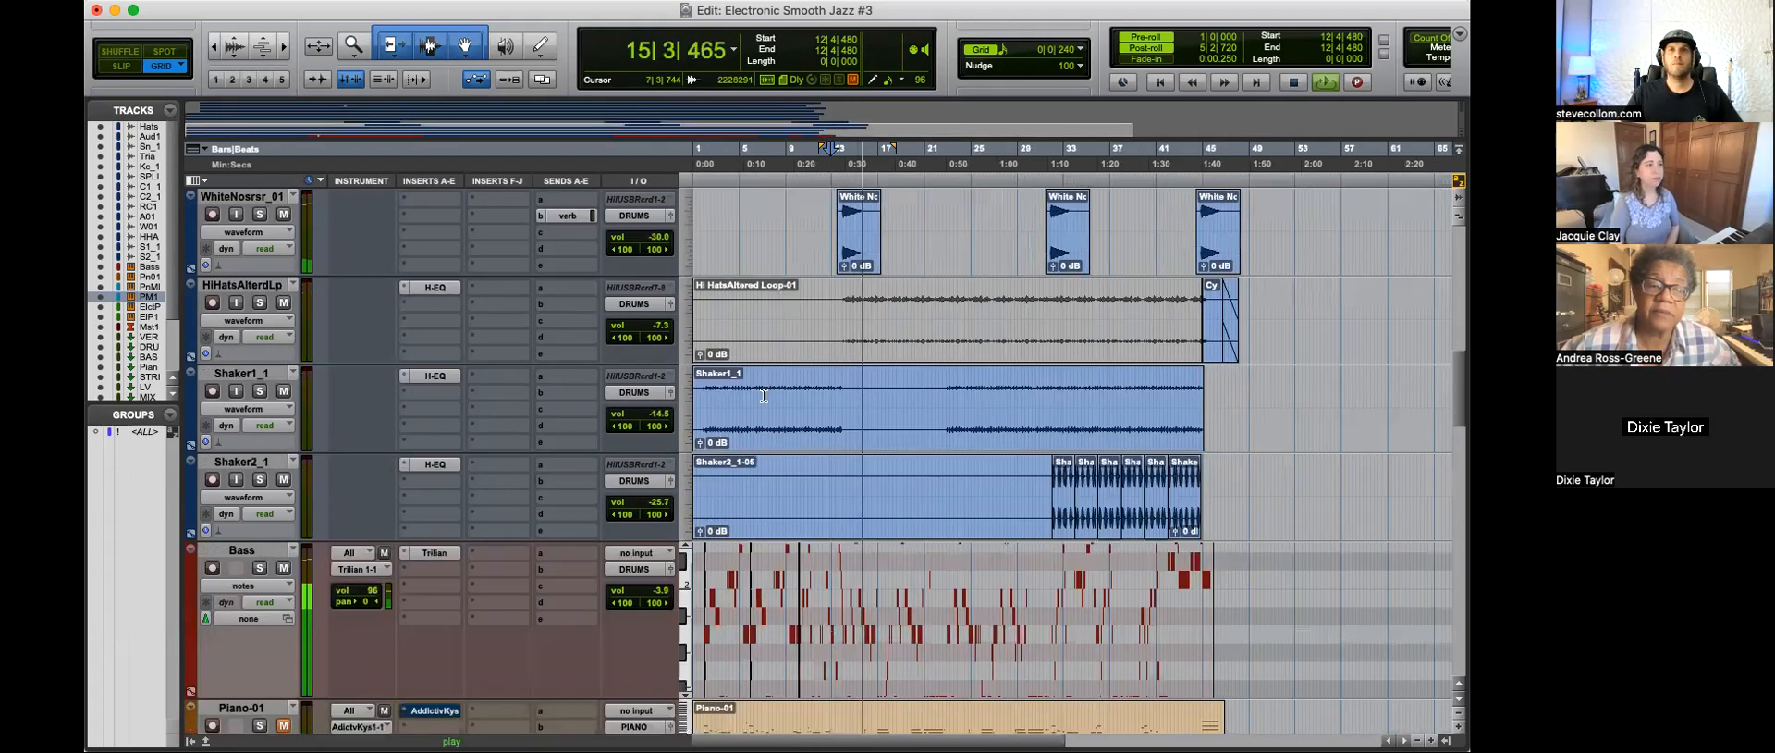
key("space")
key("t")
key("t")
key("space")
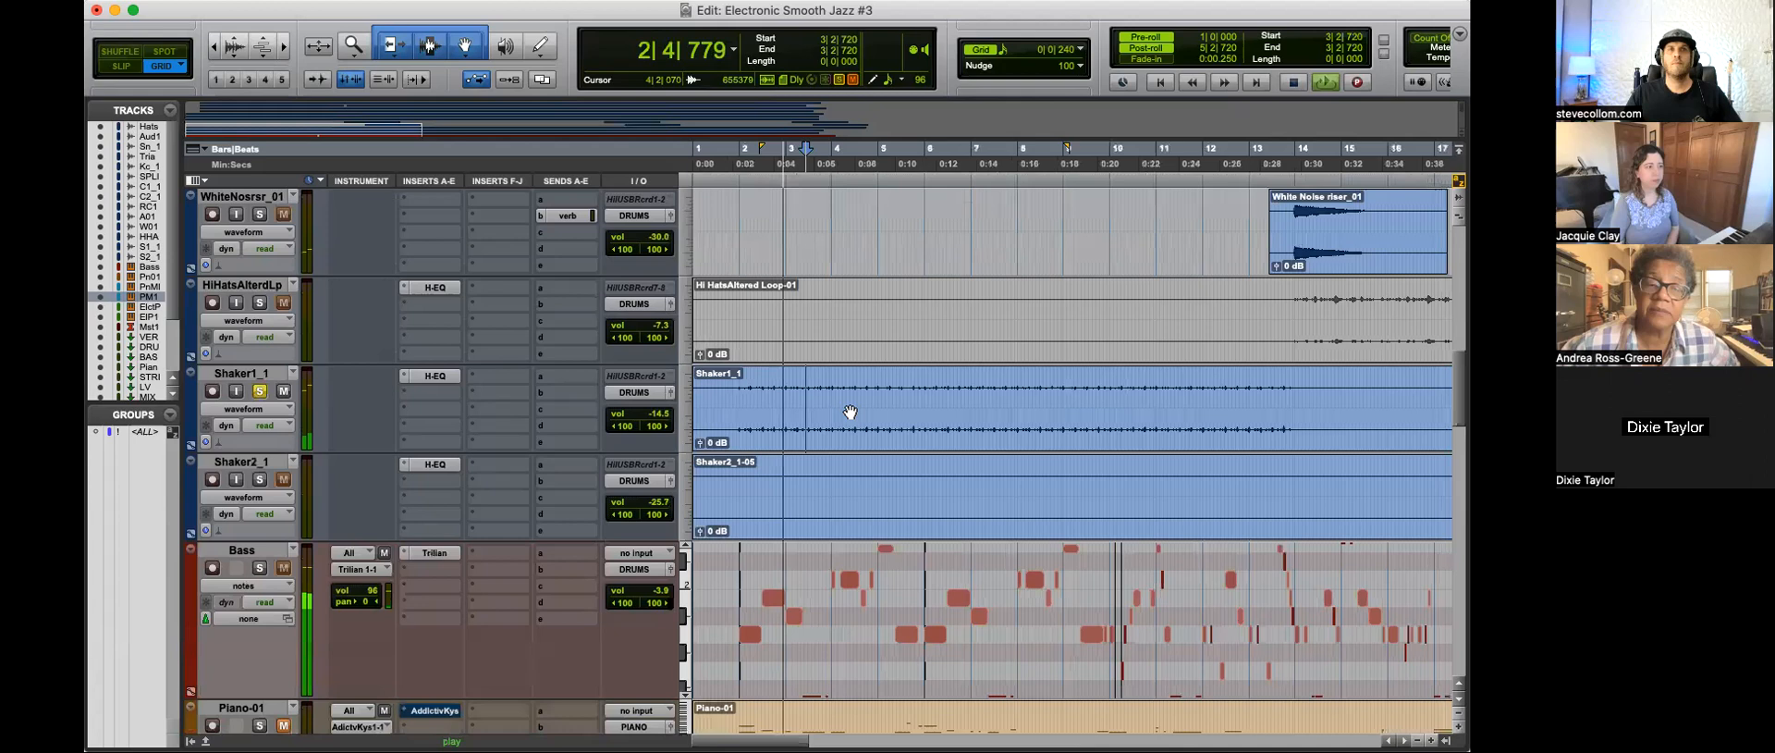
left_click(442, 376)
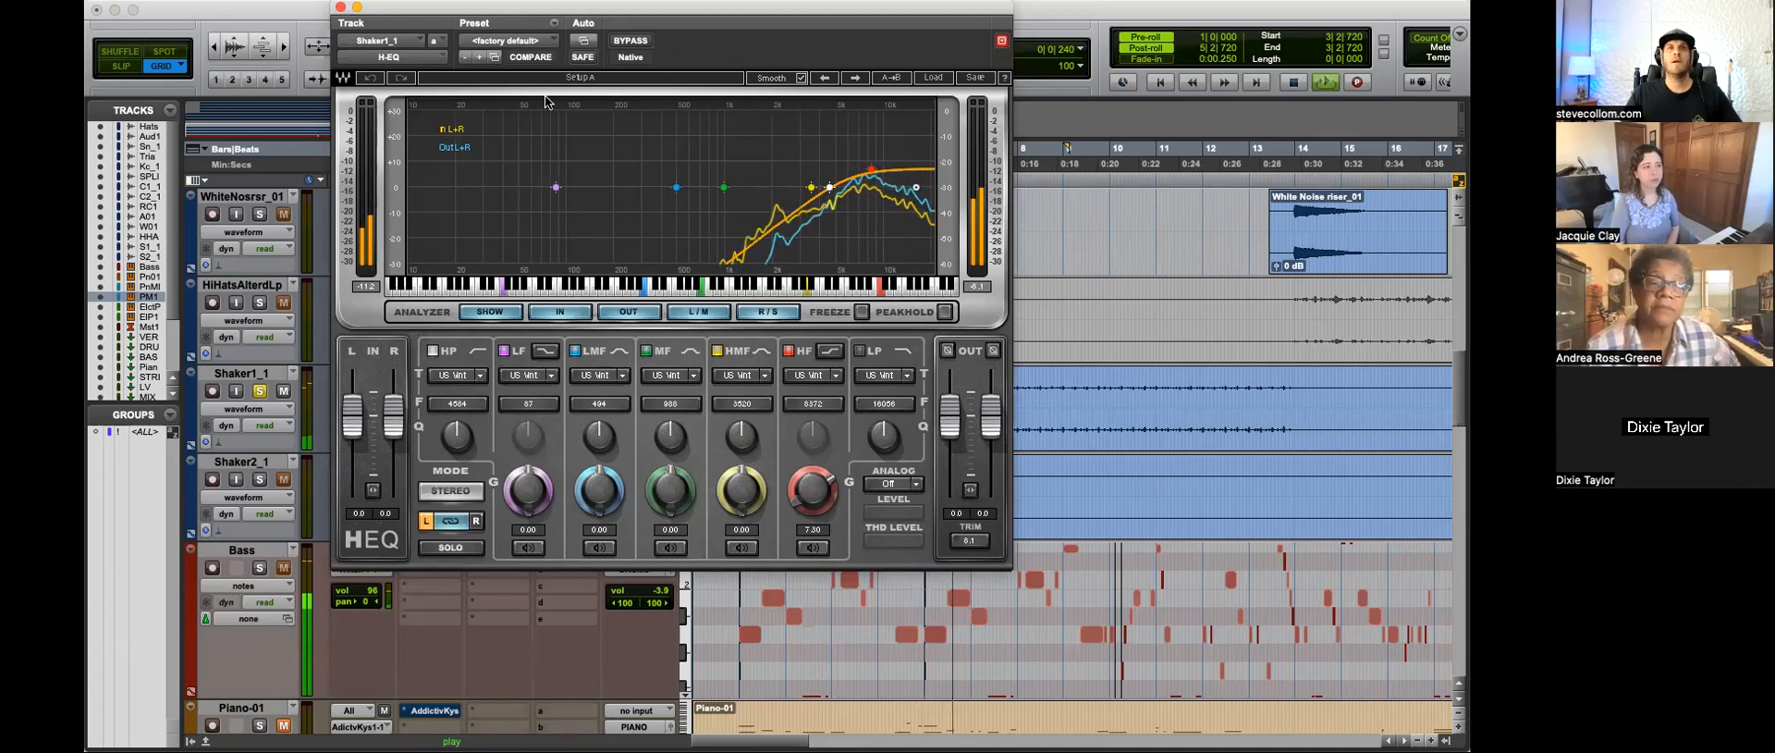
left_click(341, 7)
Step: Solo the Shaker2_1 track and audition its repeated clips from 32|4|480
key("r")
key("r")
key("space")
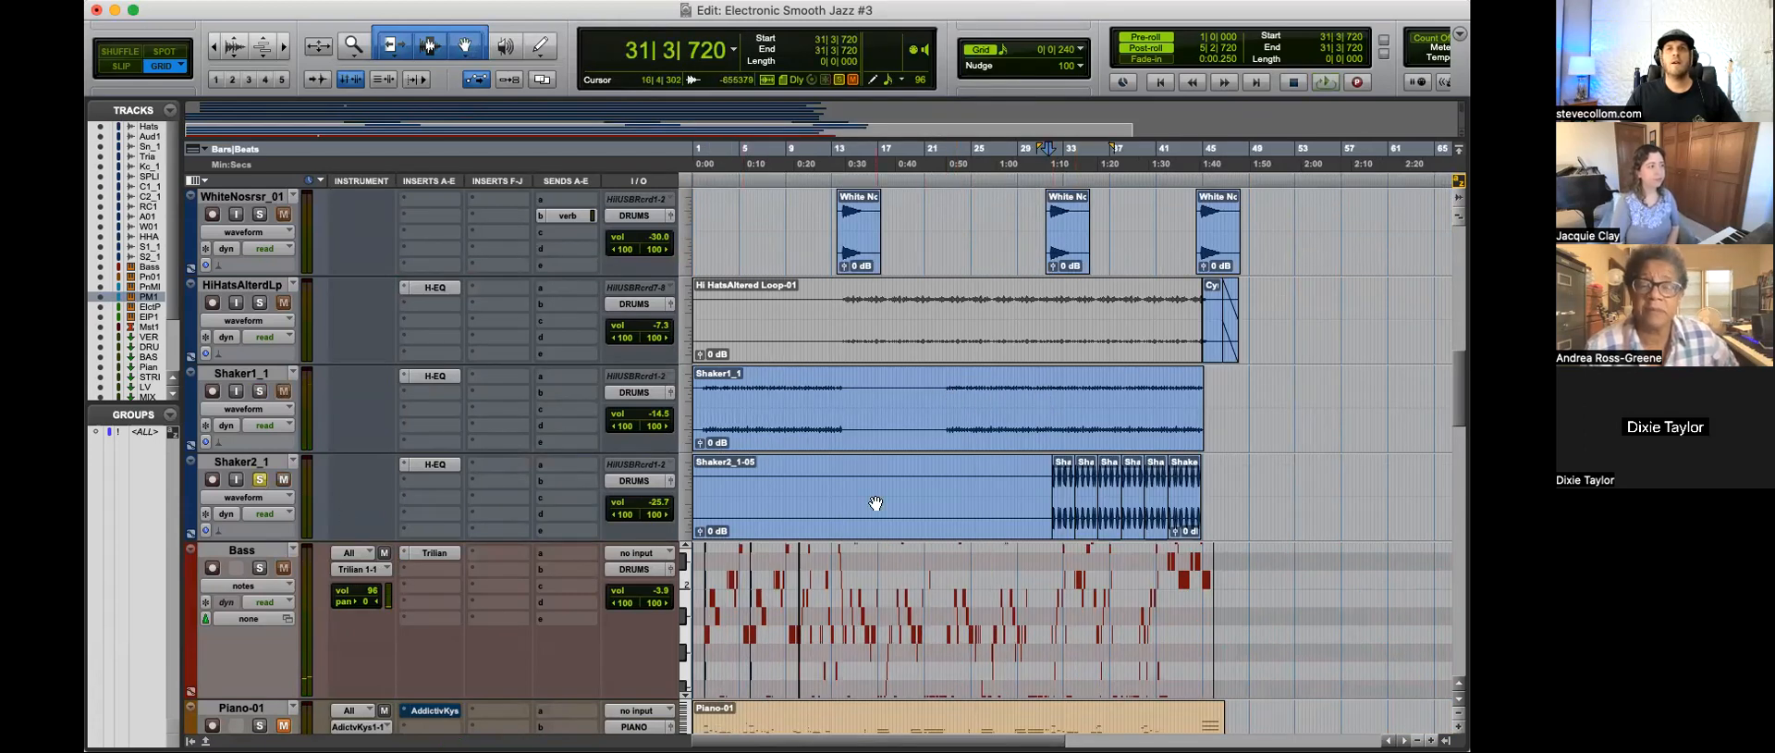
key("t")
left_click(1098, 495)
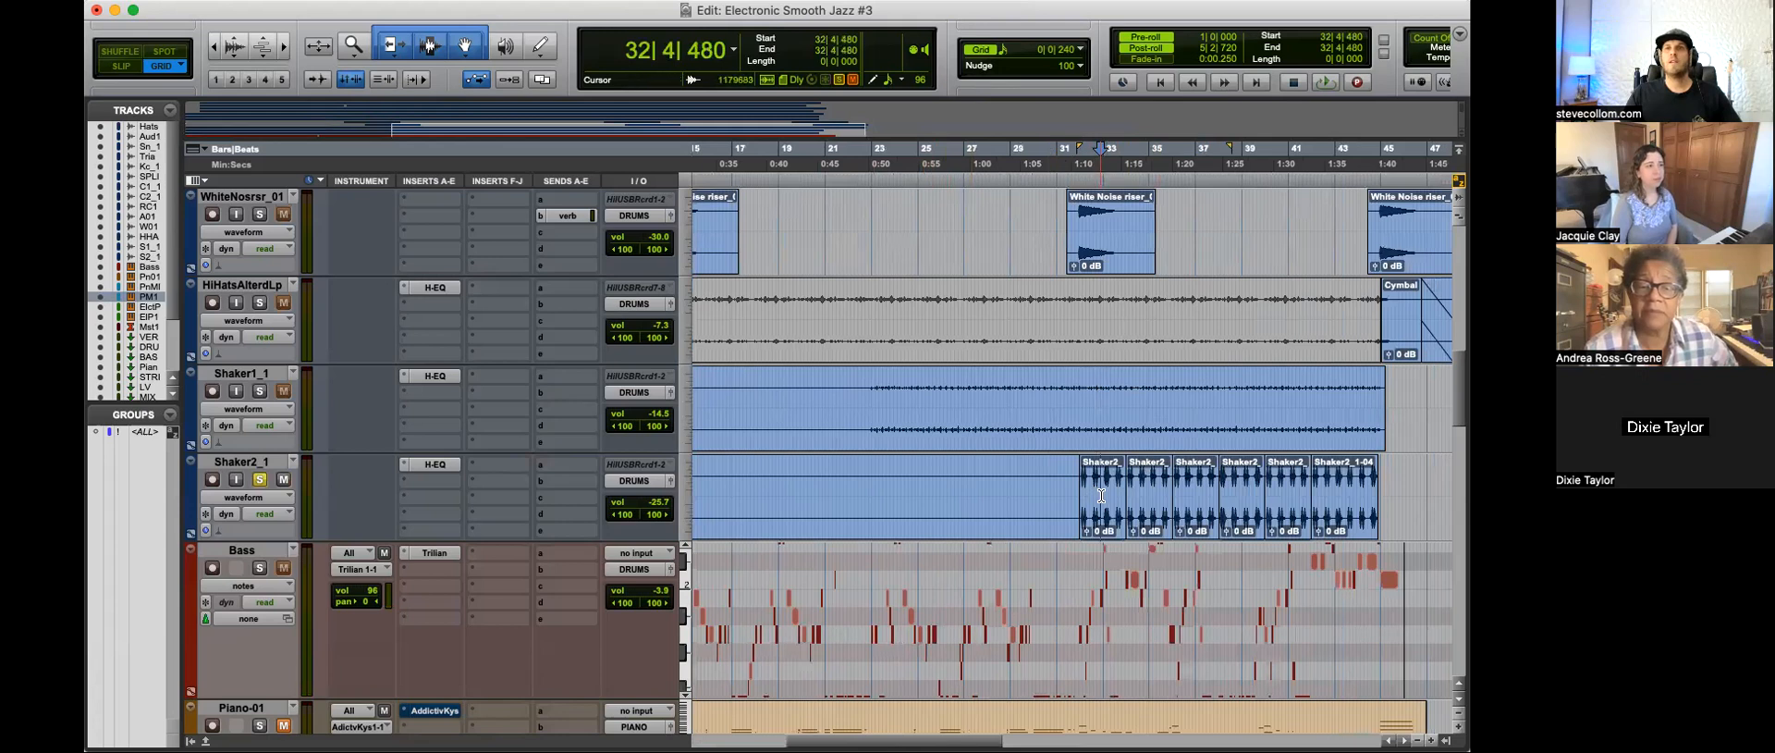
key("t")
key("t")
key("r")
key("r")
key("space")
key("t")
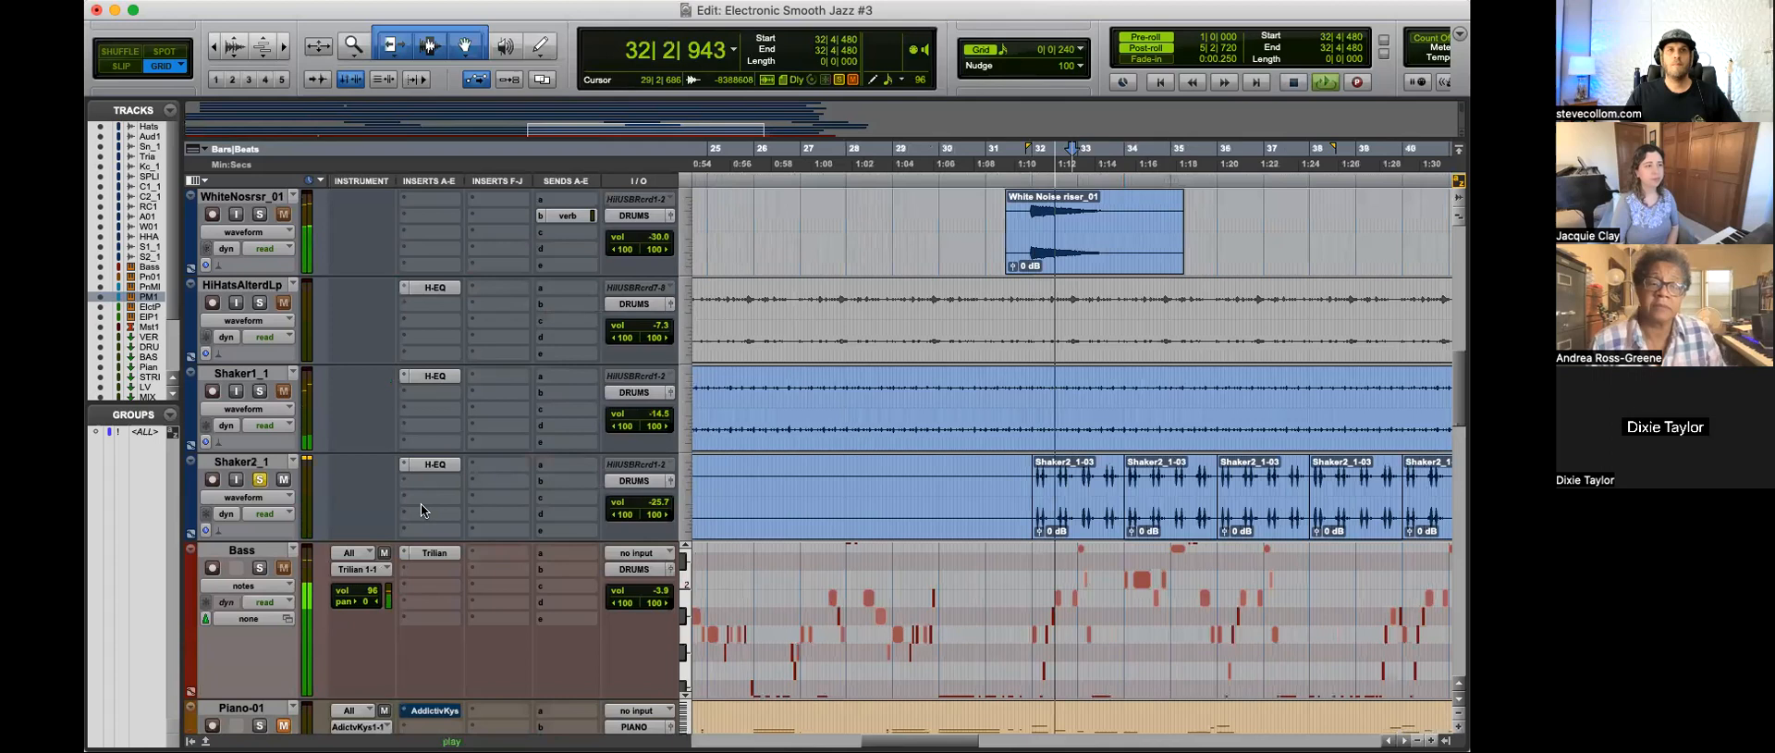
Step: Inspect the H-EQ curve on Shaker2_1 during playback, and finish listening to it unsoloed
left_click(435, 464)
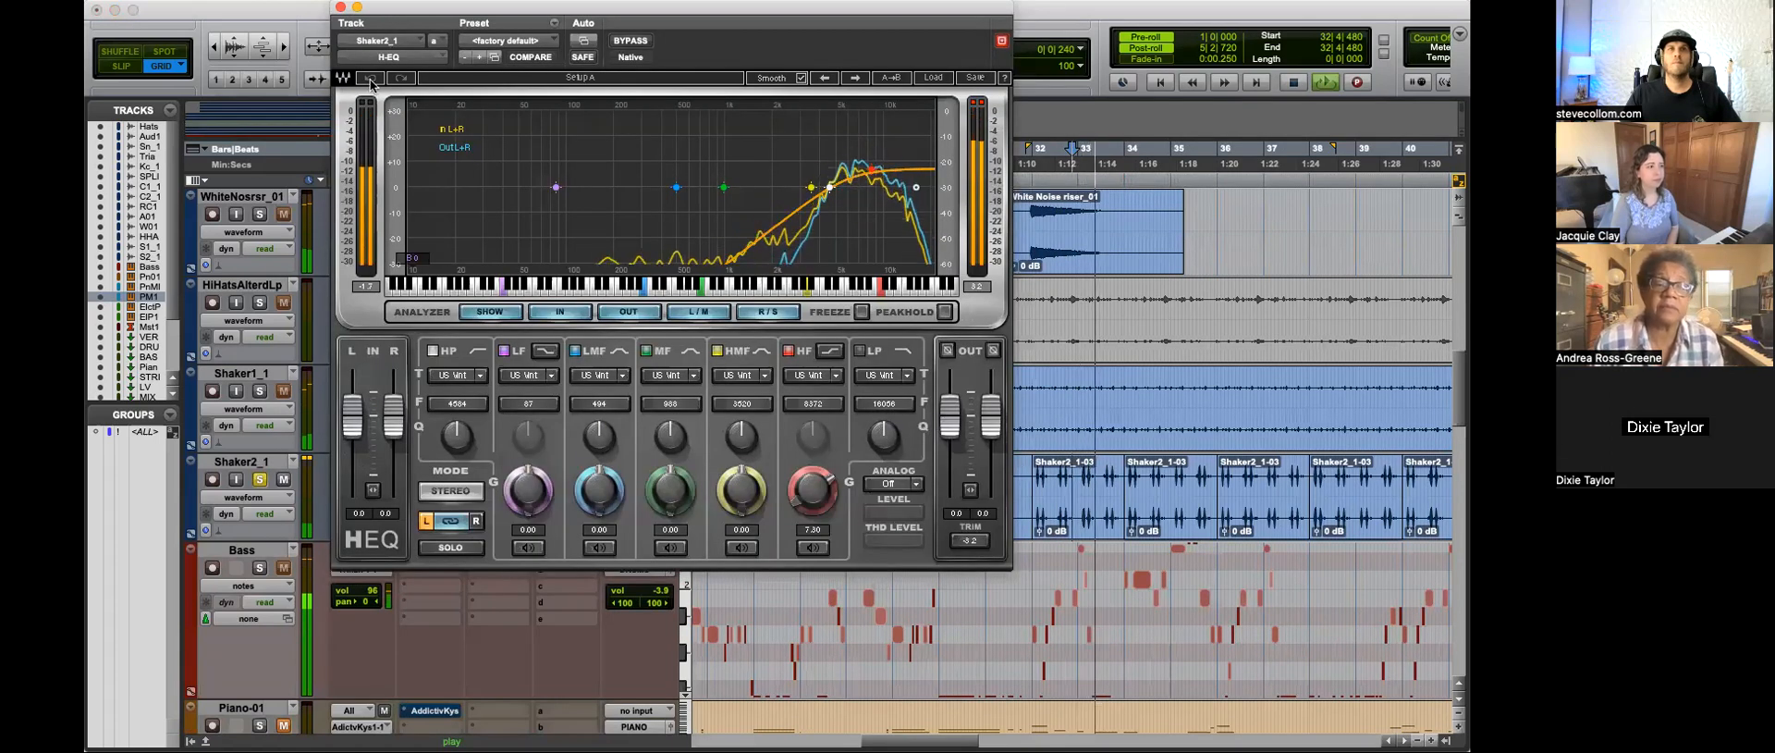
left_click(341, 8)
key("r")
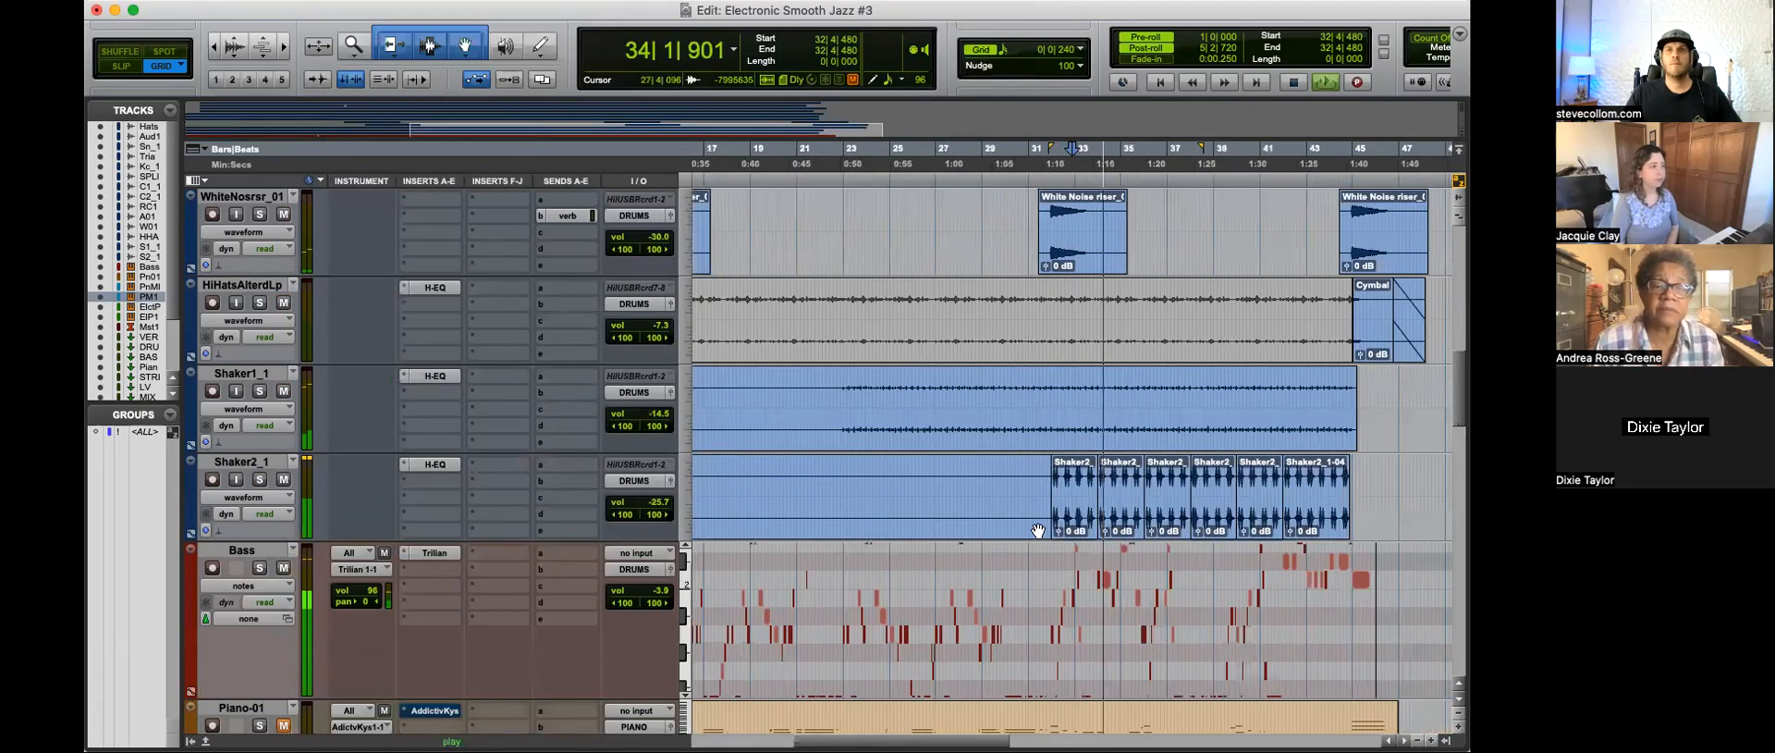
scroll(1038, 530, "down", 2)
key("r")
key("r")
key("space")
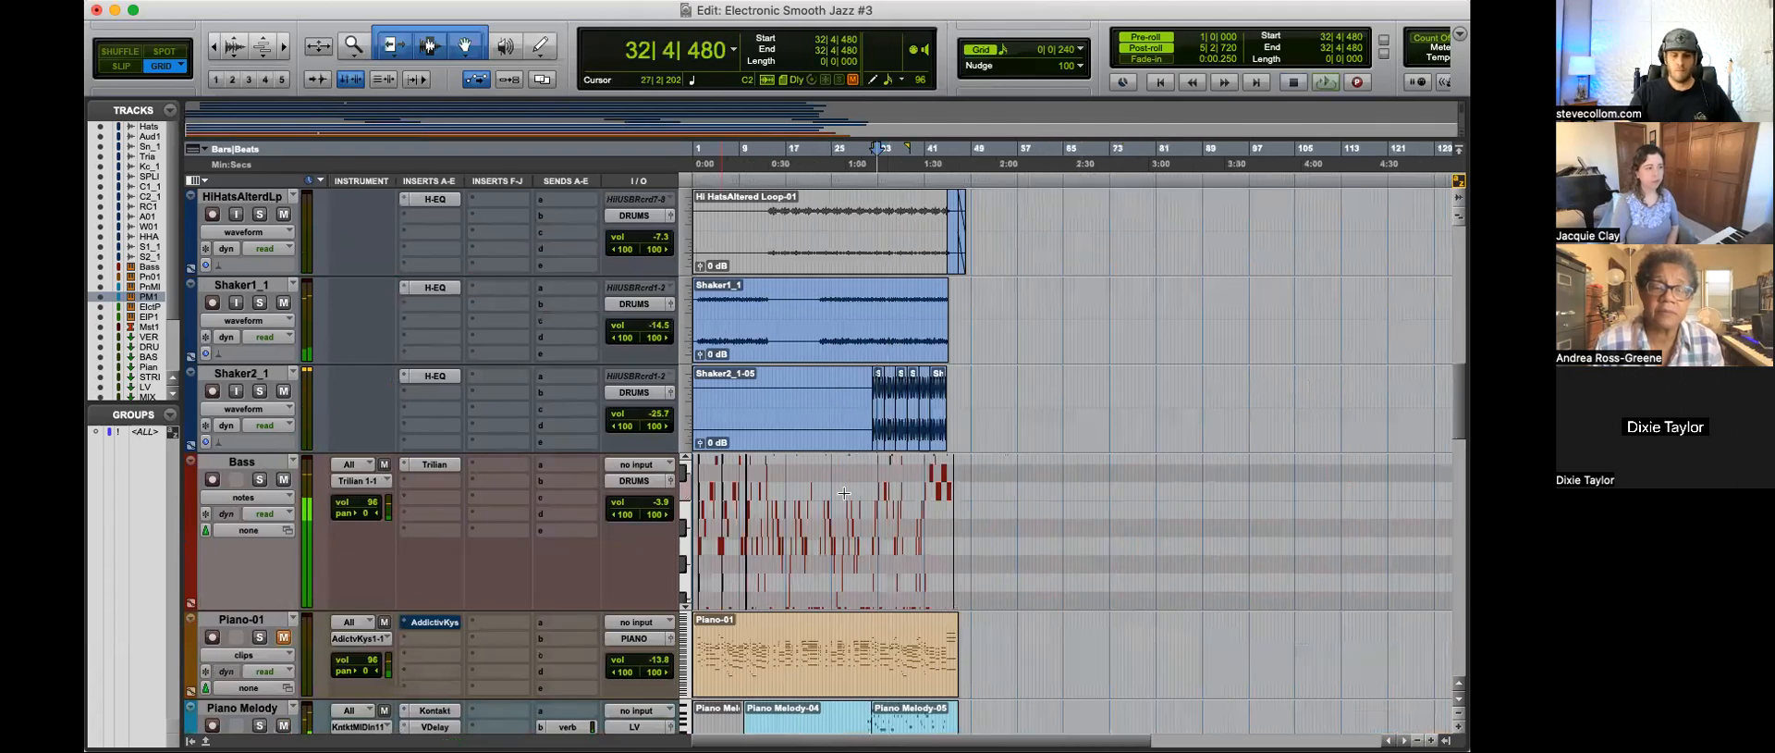
Step: Place the playback start at 1|4|000, just before the first notes on the Bass track
key("Return")
key("t")
key("t")
key("t")
key("t")
left_click(785, 474)
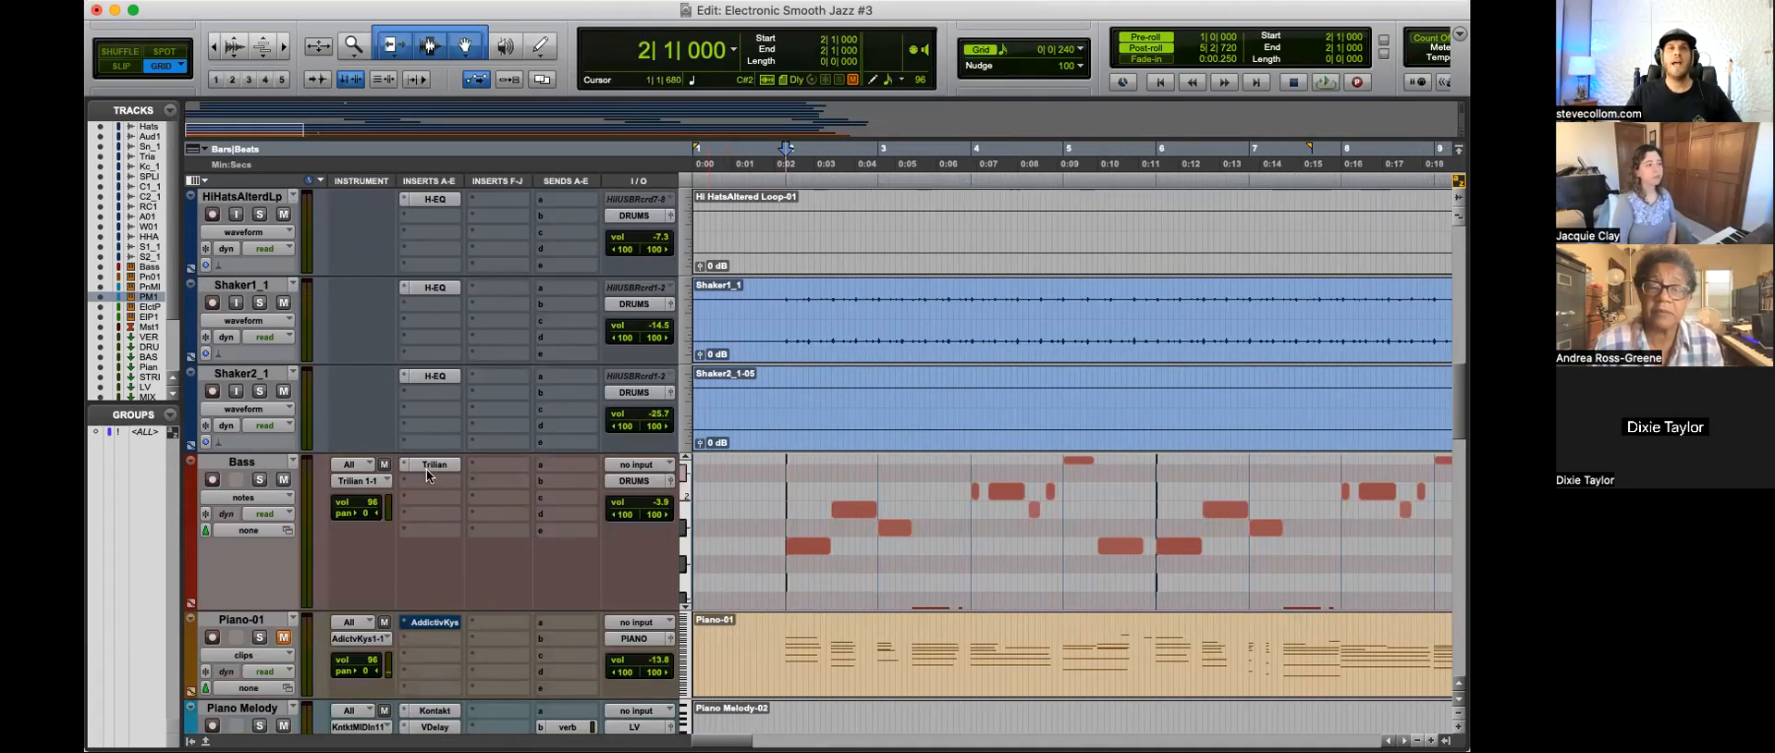
left_click(756, 485)
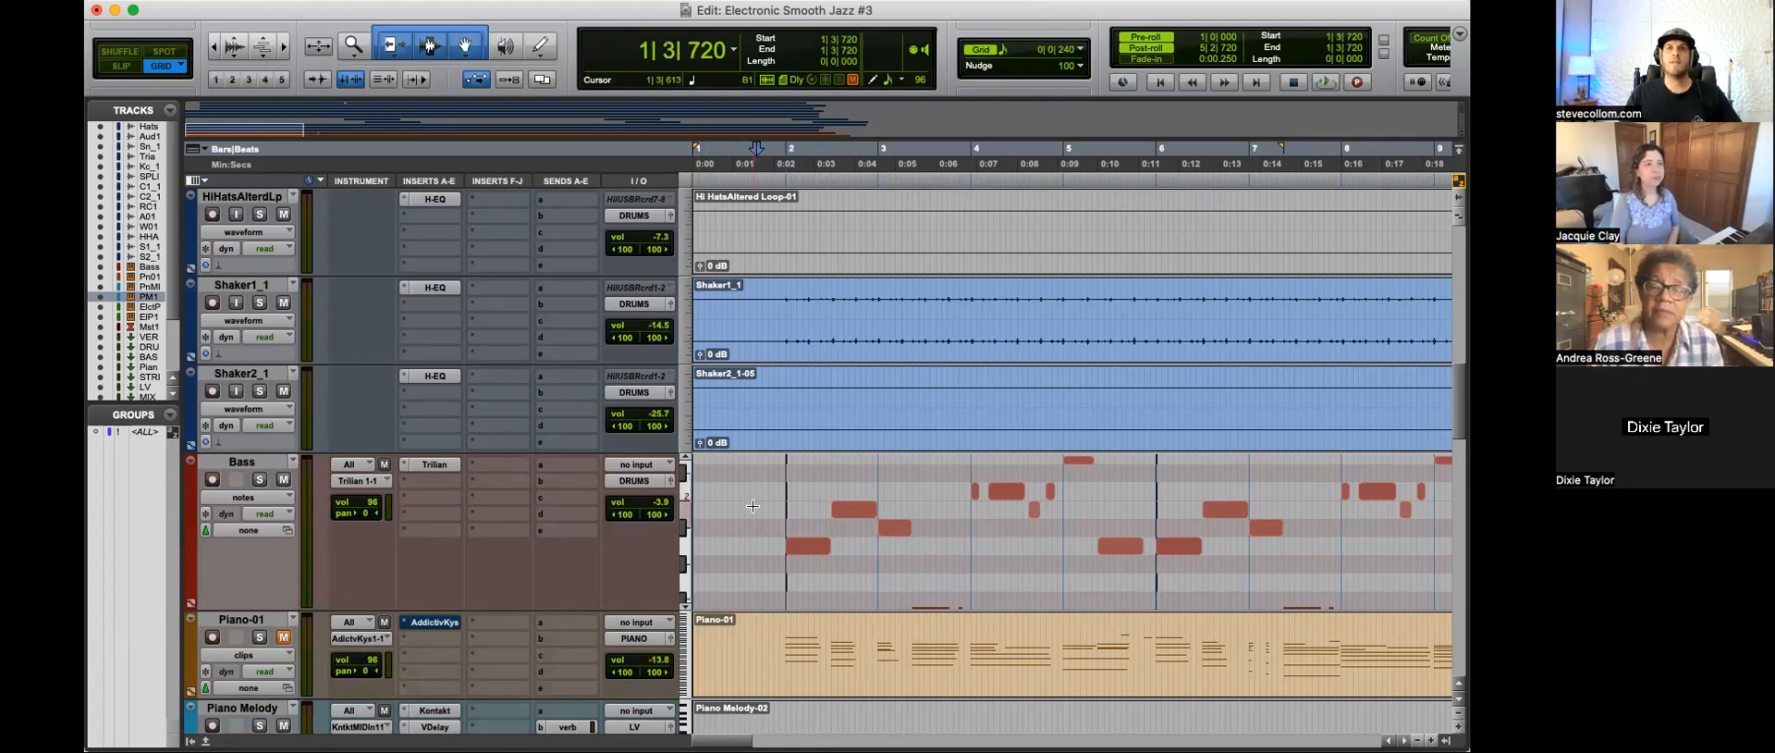
scroll(755, 472, "down", 2)
left_click(762, 405)
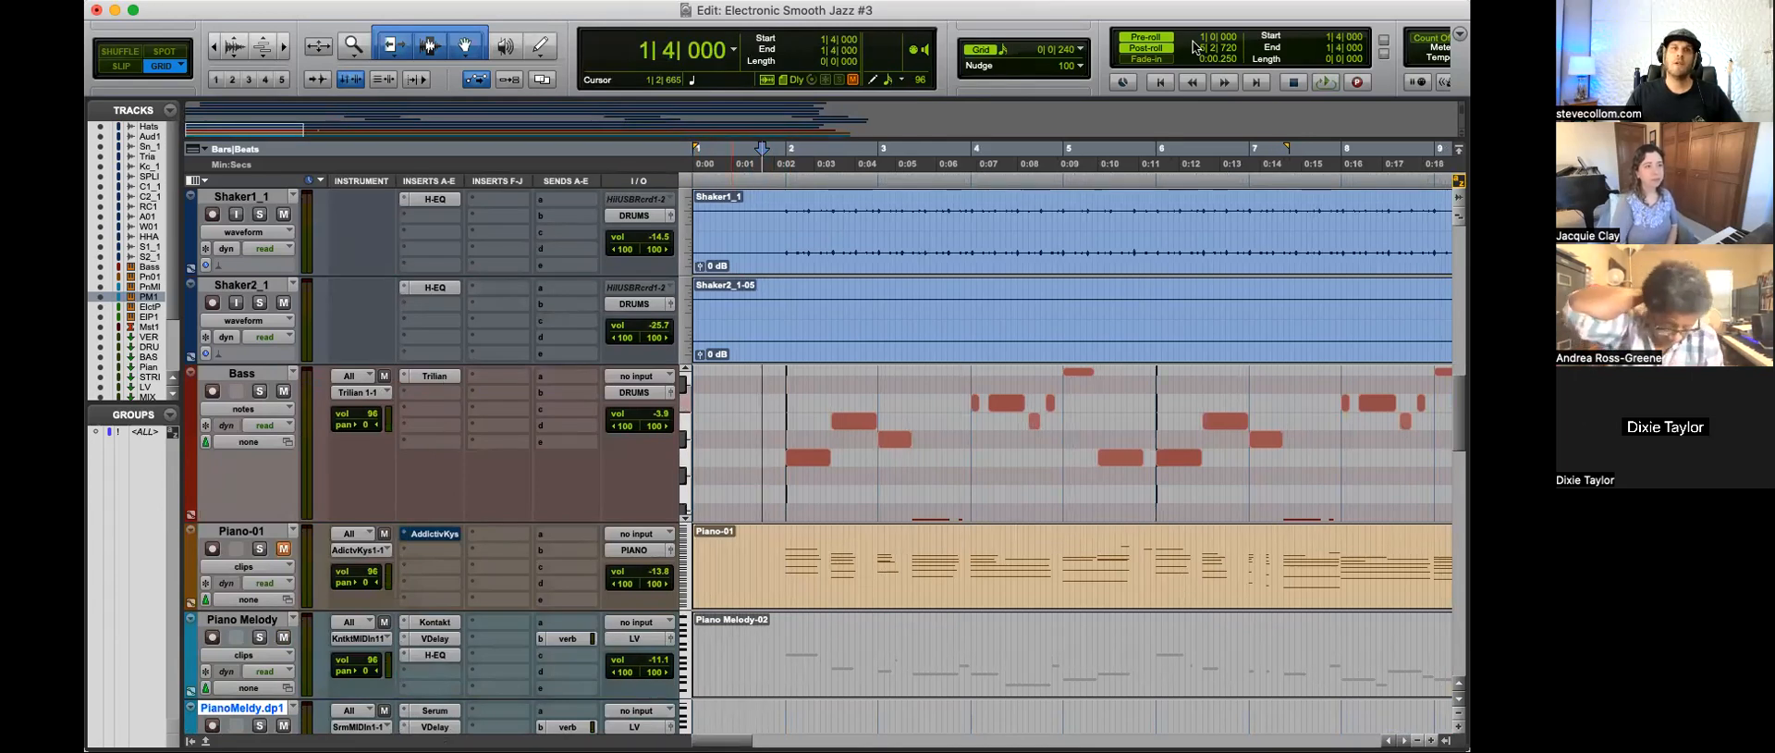
Step: Open the Bass track's Trilian instrument and play its Fretless - Trilogy Double Warm patch from 1|4|000
left_click(434, 376)
left_click_drag(1075, 13, 936, 53)
left_click(316, 645)
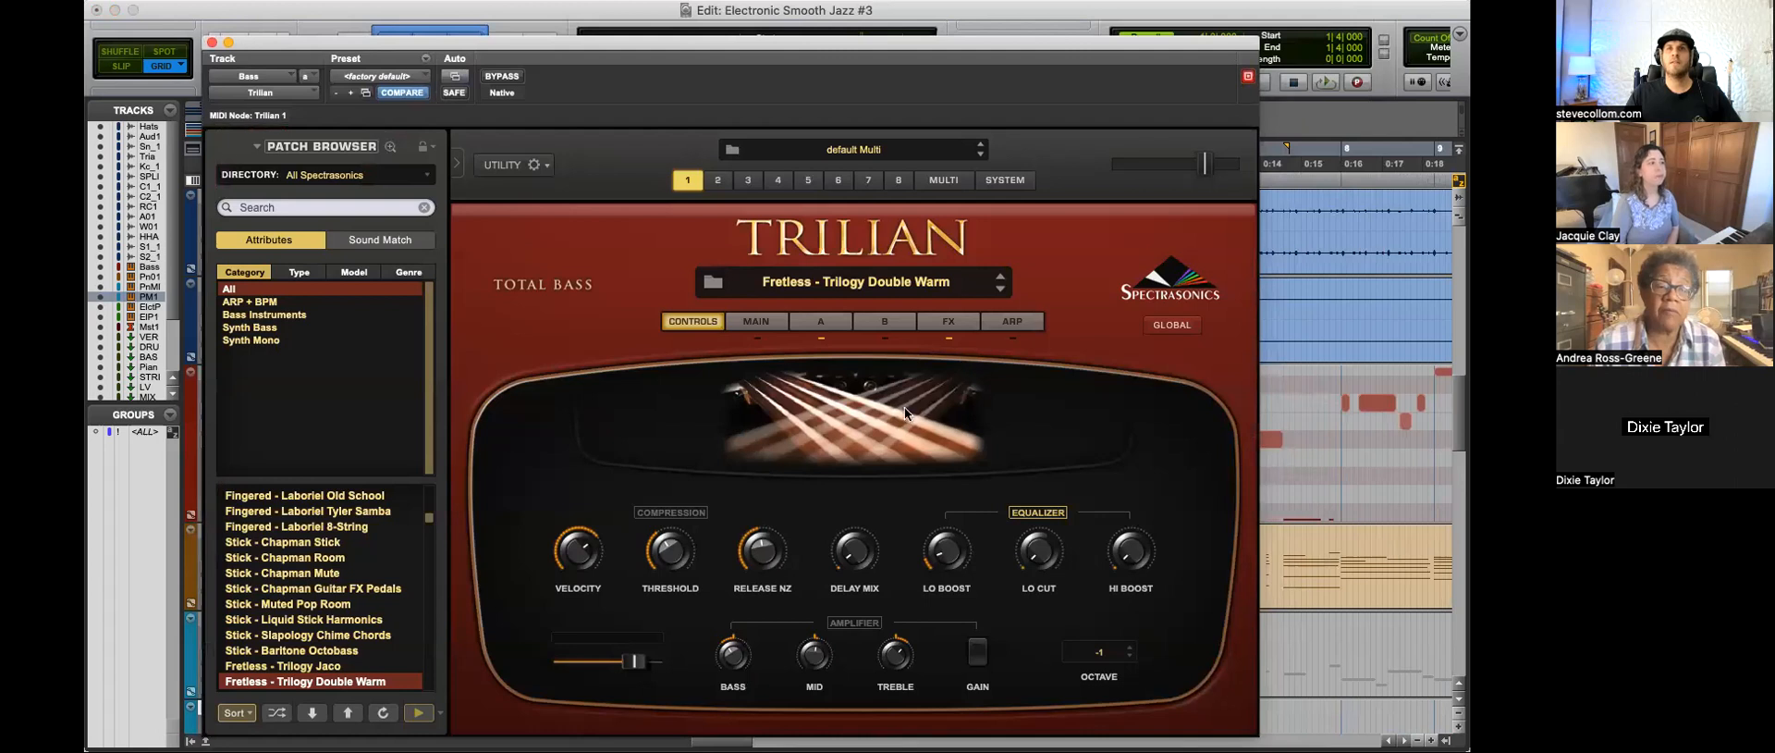
key("space")
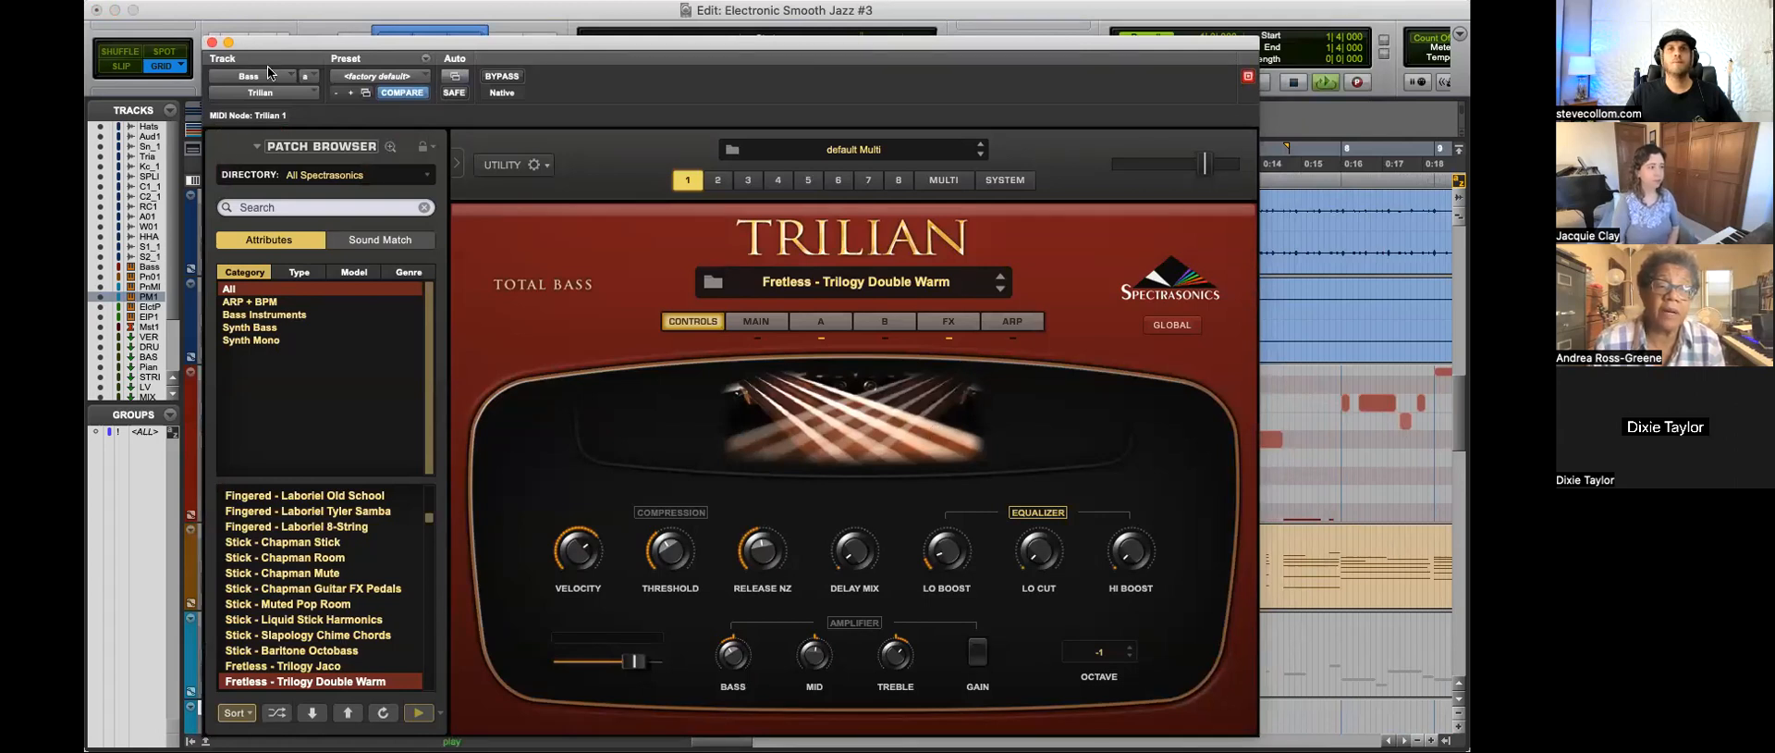
left_click(212, 43)
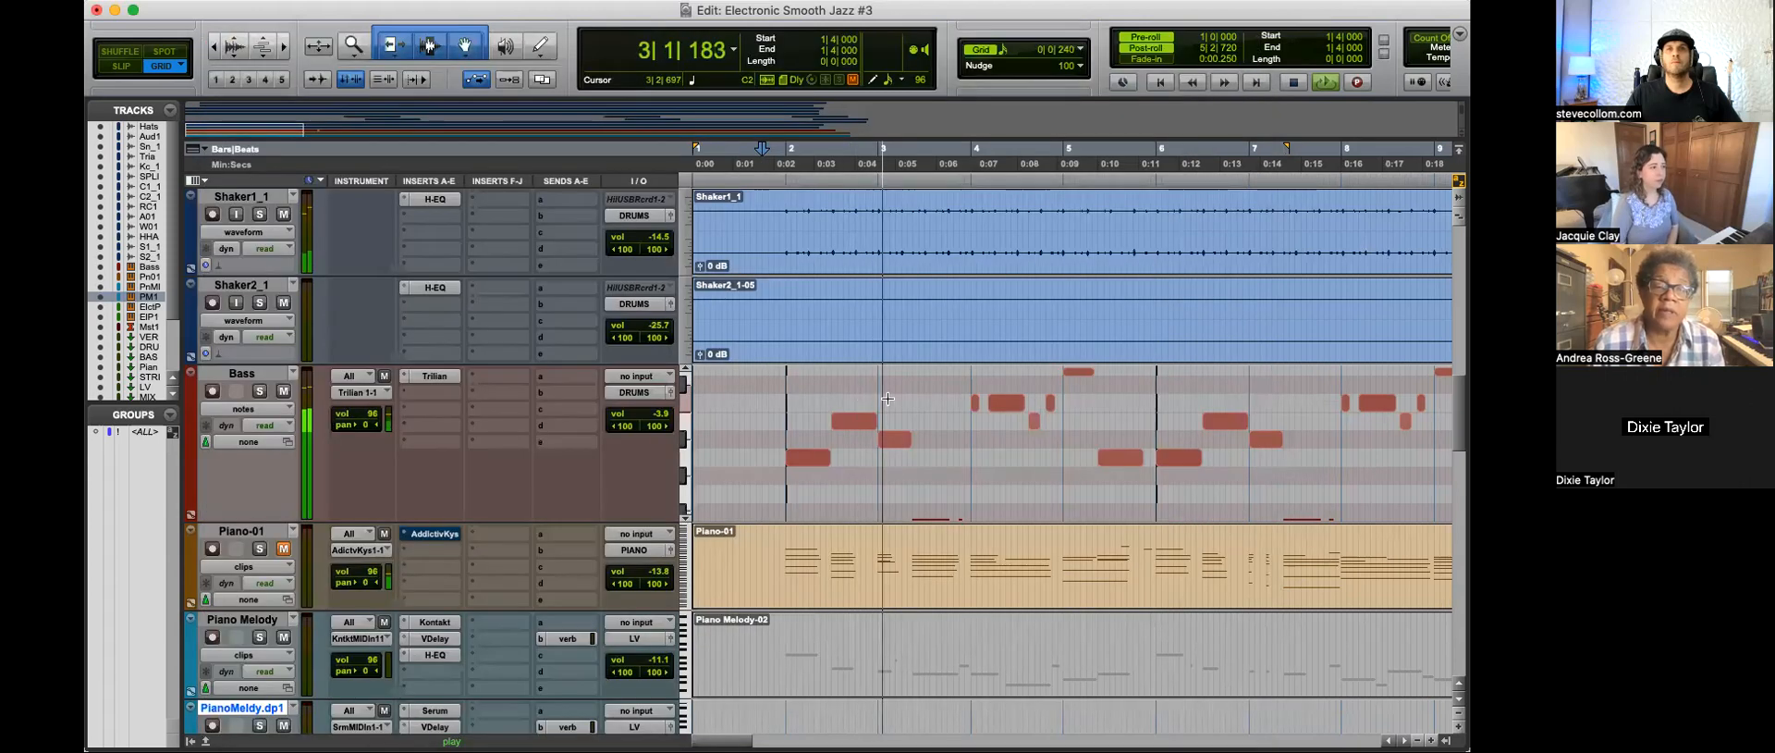
Step: Audition the Bass track soloed, and again unsoloed with the other tracks up to about bar 10
left_click(261, 392)
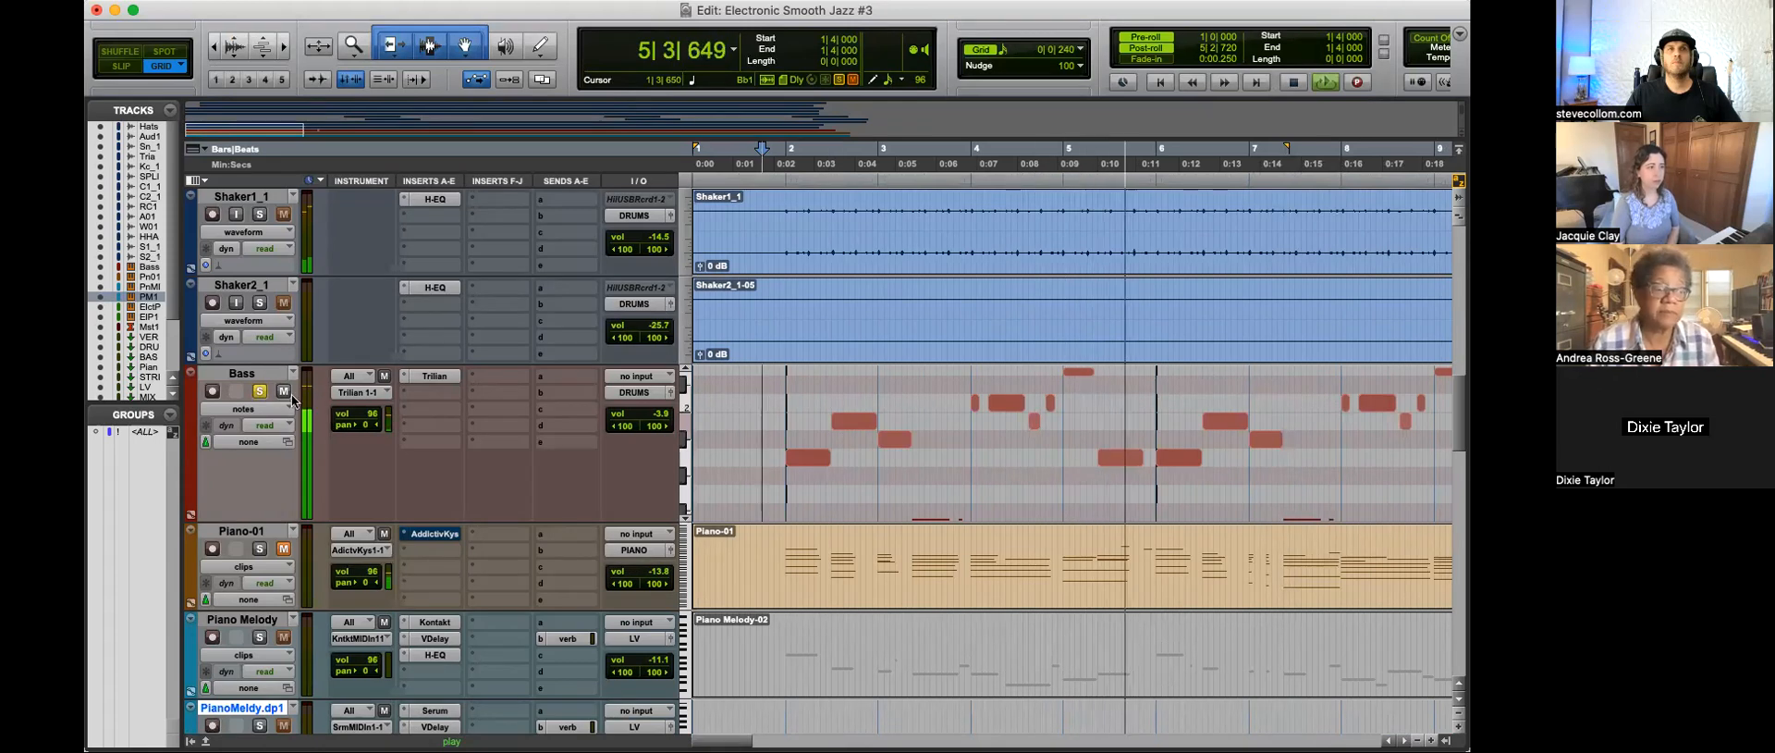
key("super+bracketleft")
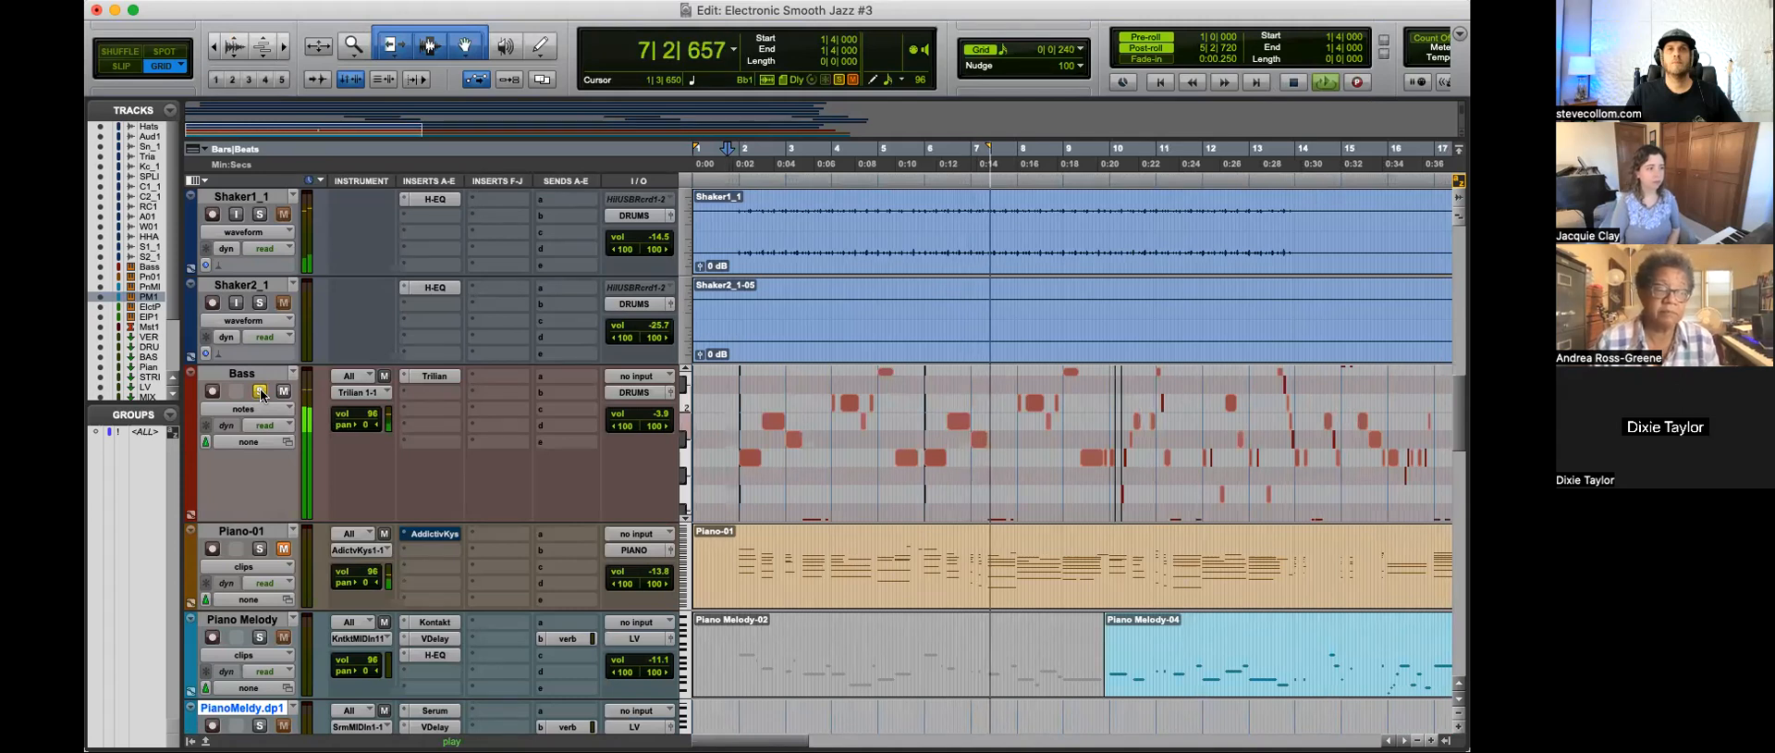
left_click(262, 394)
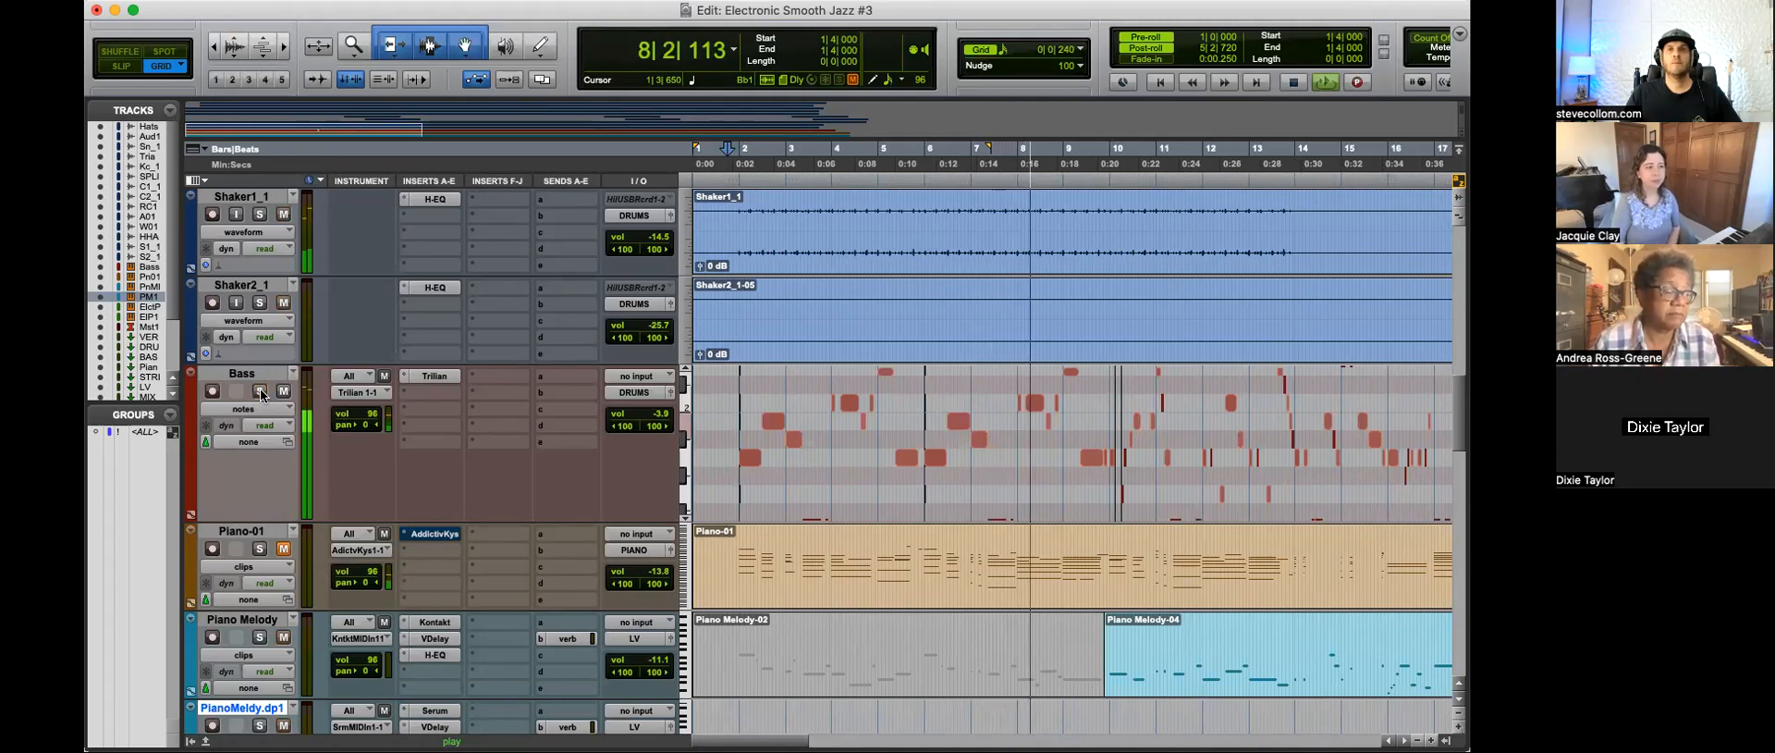
key("super+bracketleft")
scroll(856, 470, "down", 2)
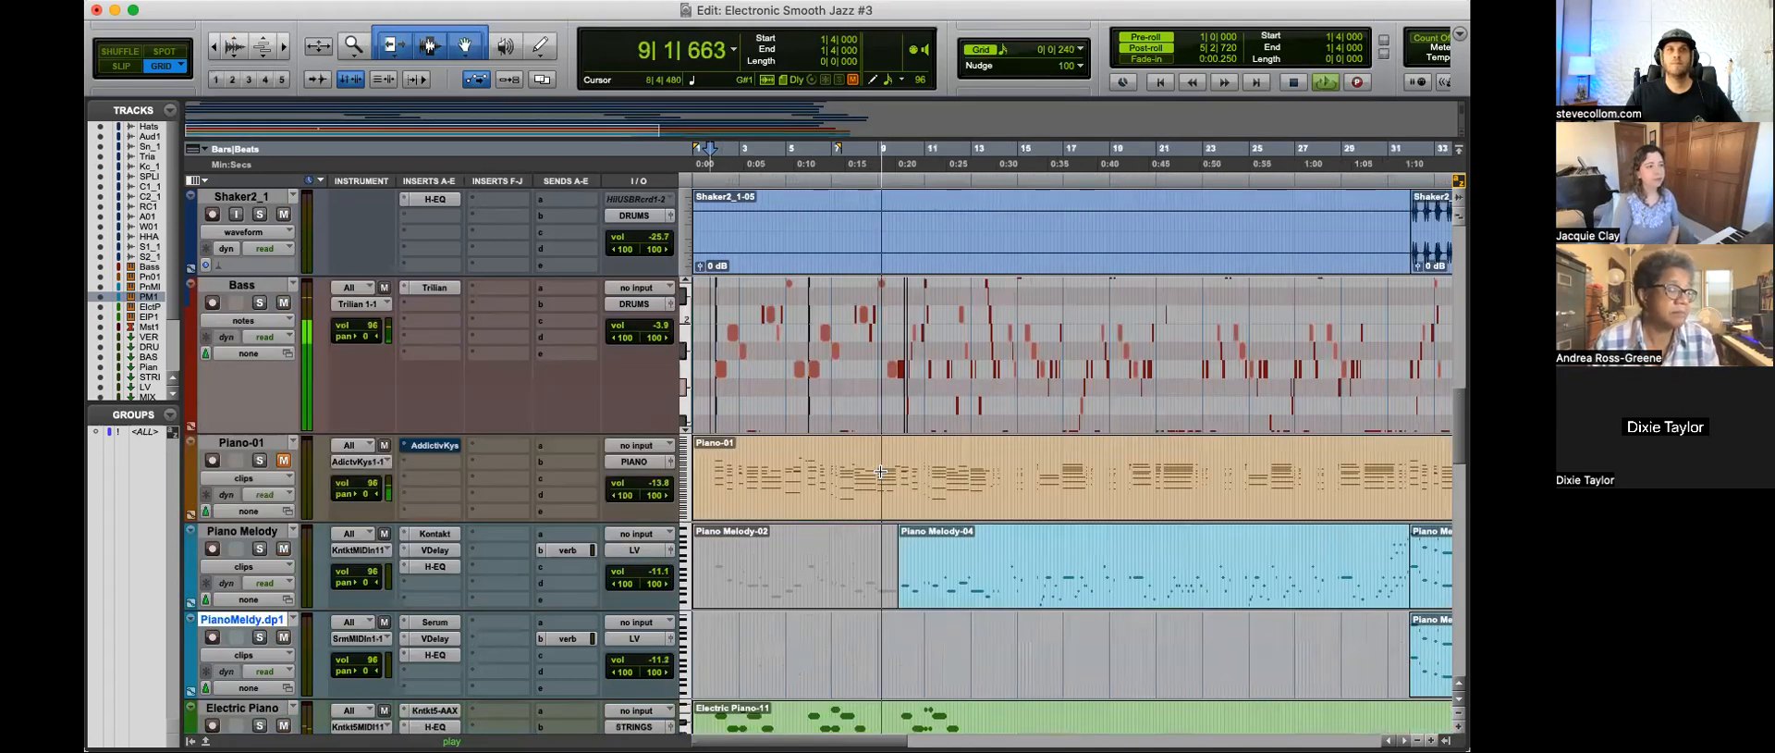
key("t")
key("t")
scroll(962, 427, "left", 2)
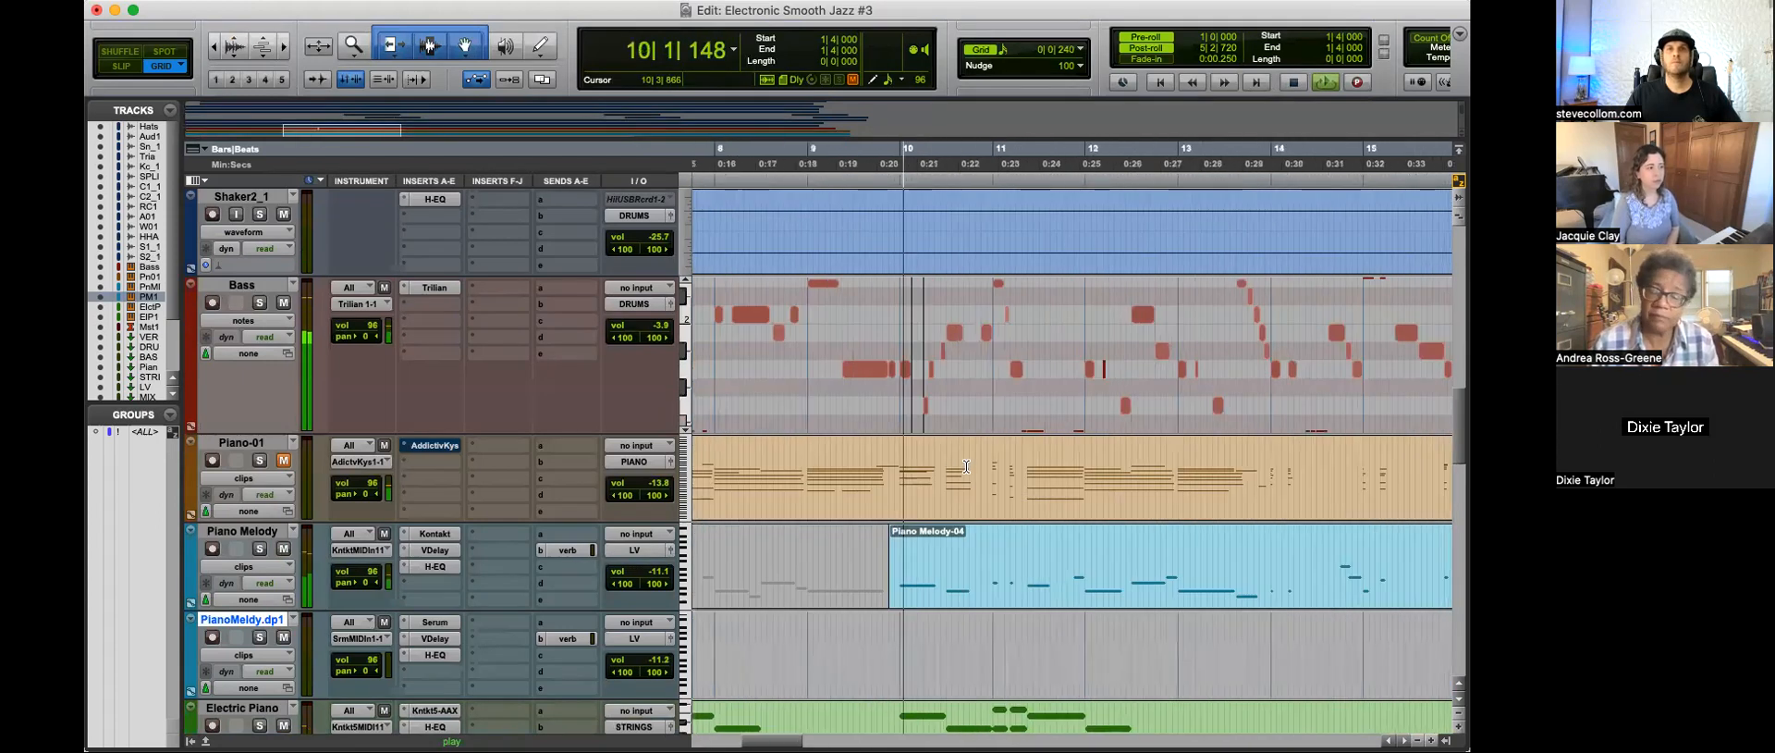
Step: Stop playback and return the start position to 1|4|000 on the Bass track
key("r")
left_click(740, 356)
key("space")
key("r")
left_click(720, 347)
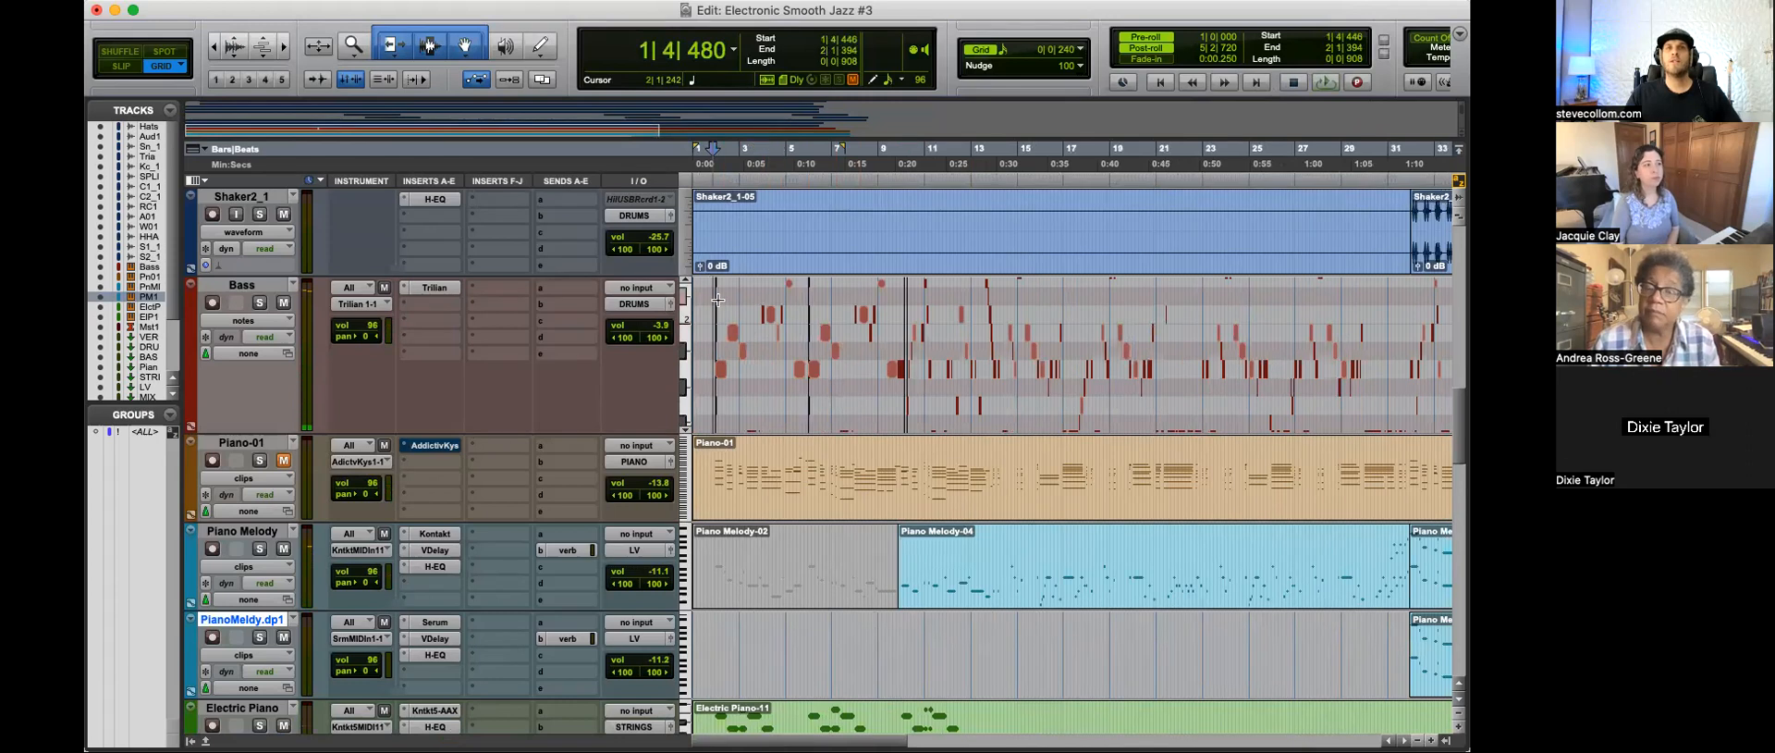
key("t")
left_click(727, 332)
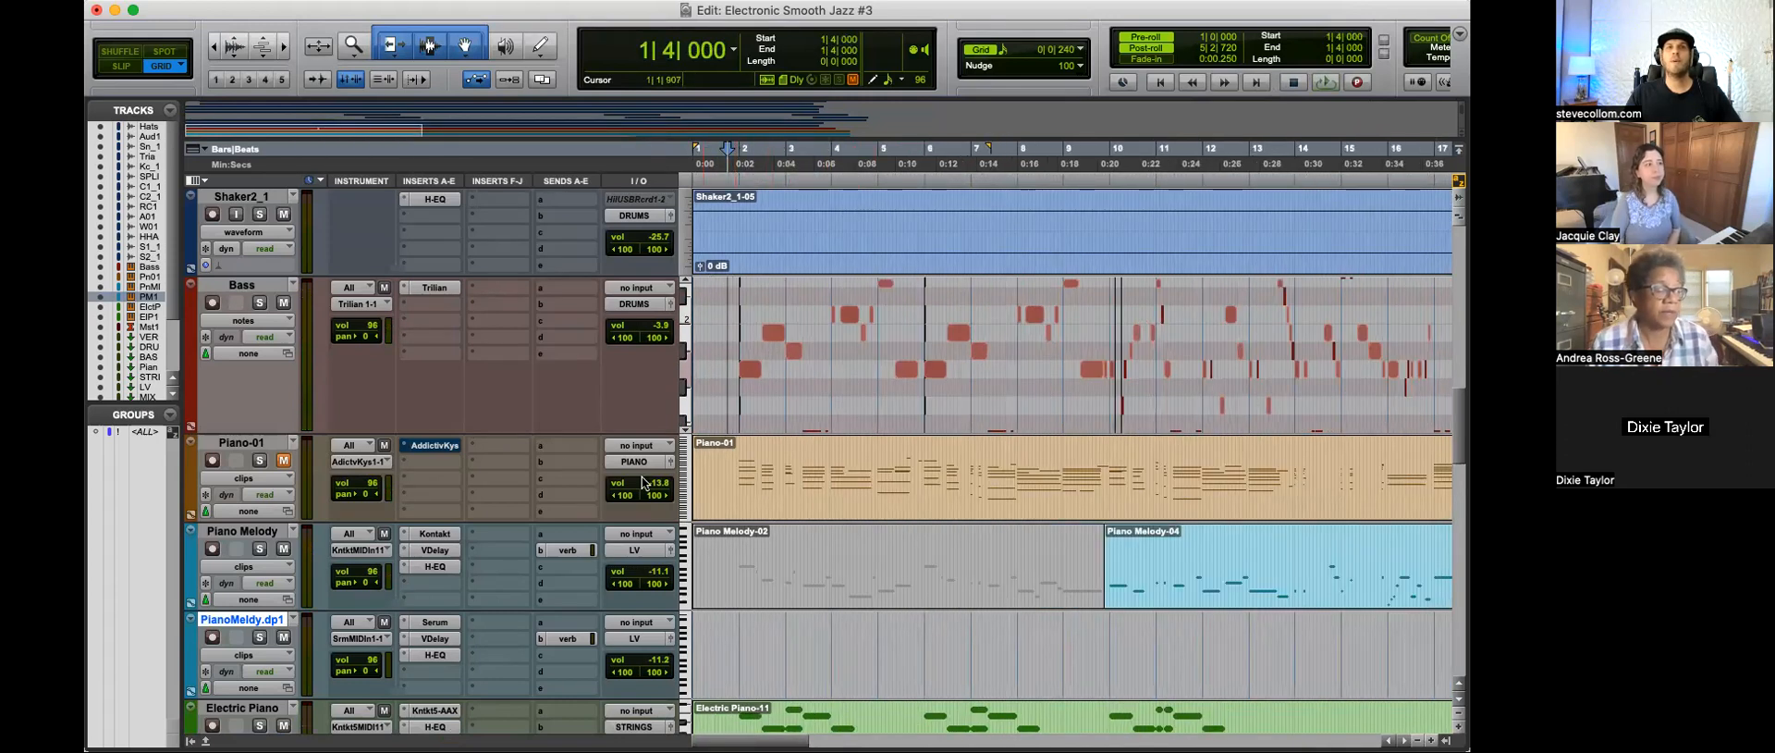
Step: Highlight the whole Piano-01 part from 1|1|000 to just past the end of its clip
scroll(785, 527, "down", 3)
key("r")
key("r")
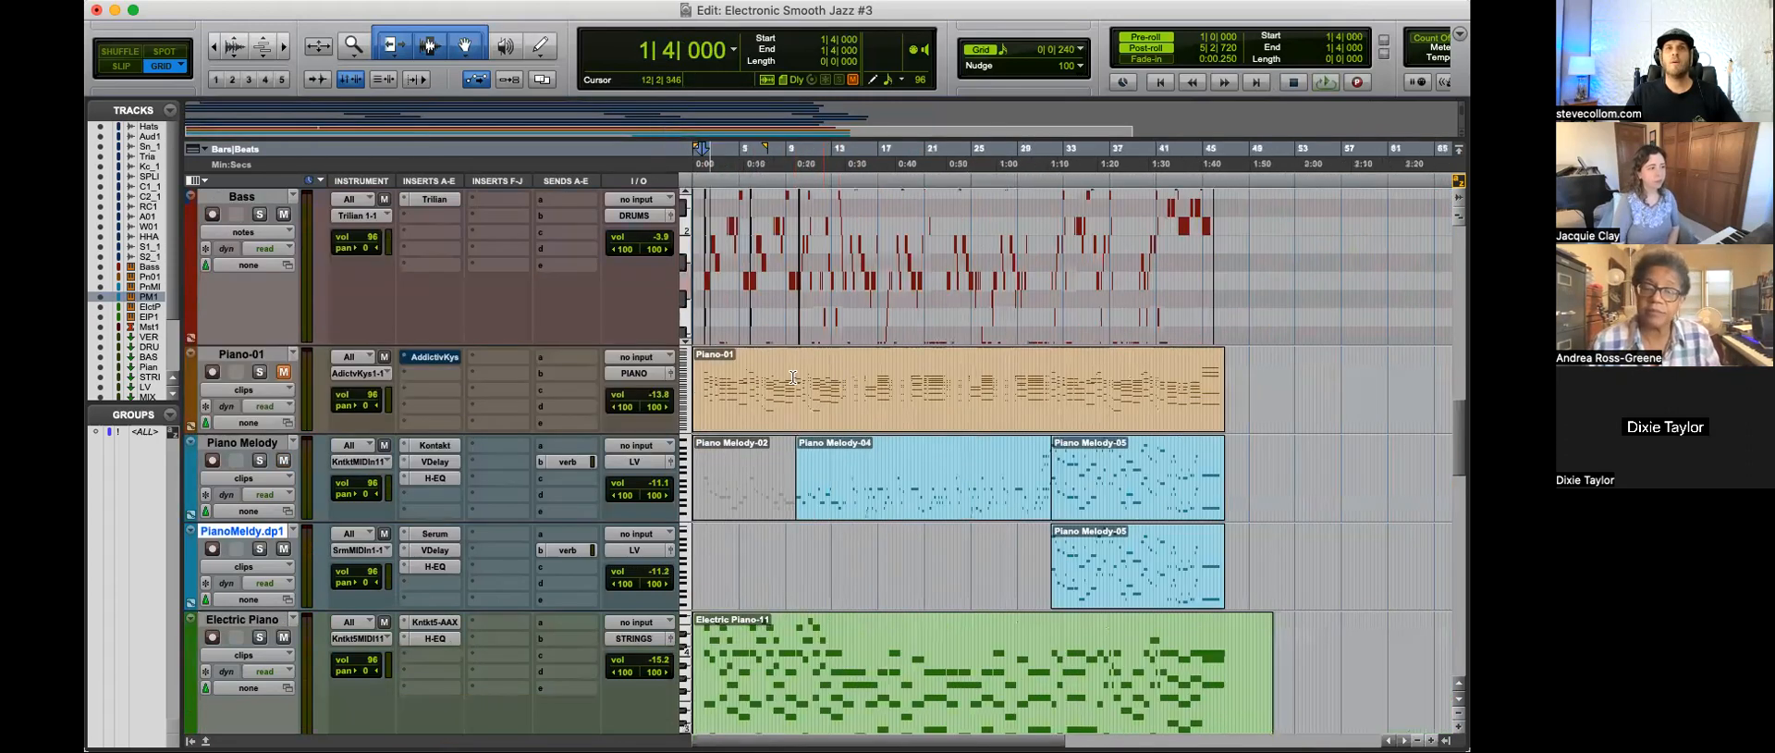
left_click_drag(745, 391, 662, 404)
left_click(1101, 373)
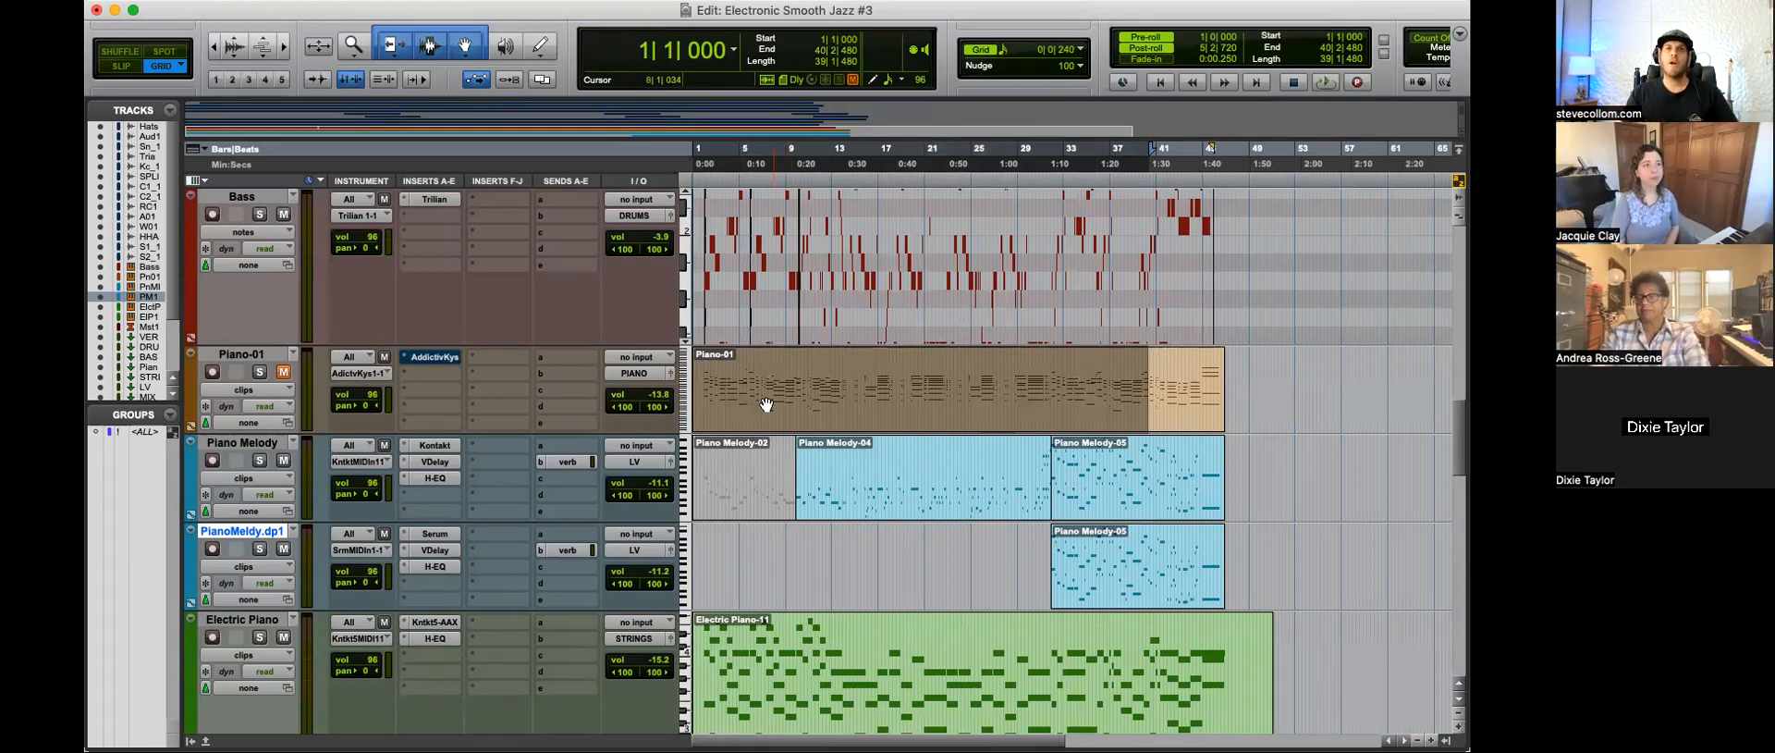
left_click(1252, 376)
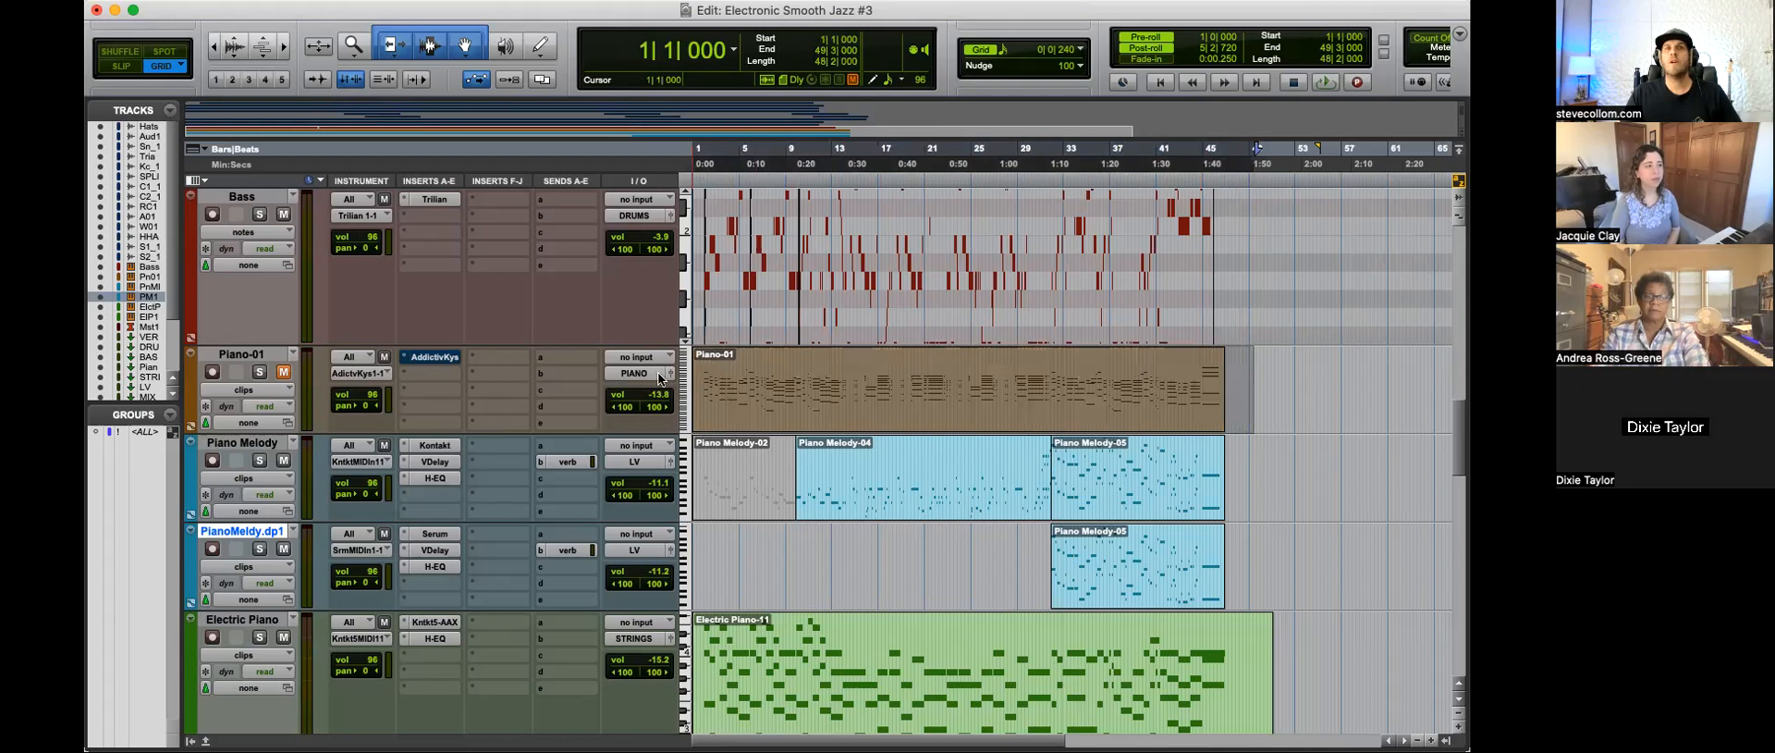
Step: Play the Piano Melody-04 clip from 10|3|000 and solo the Piano Melody track
left_click(799, 565)
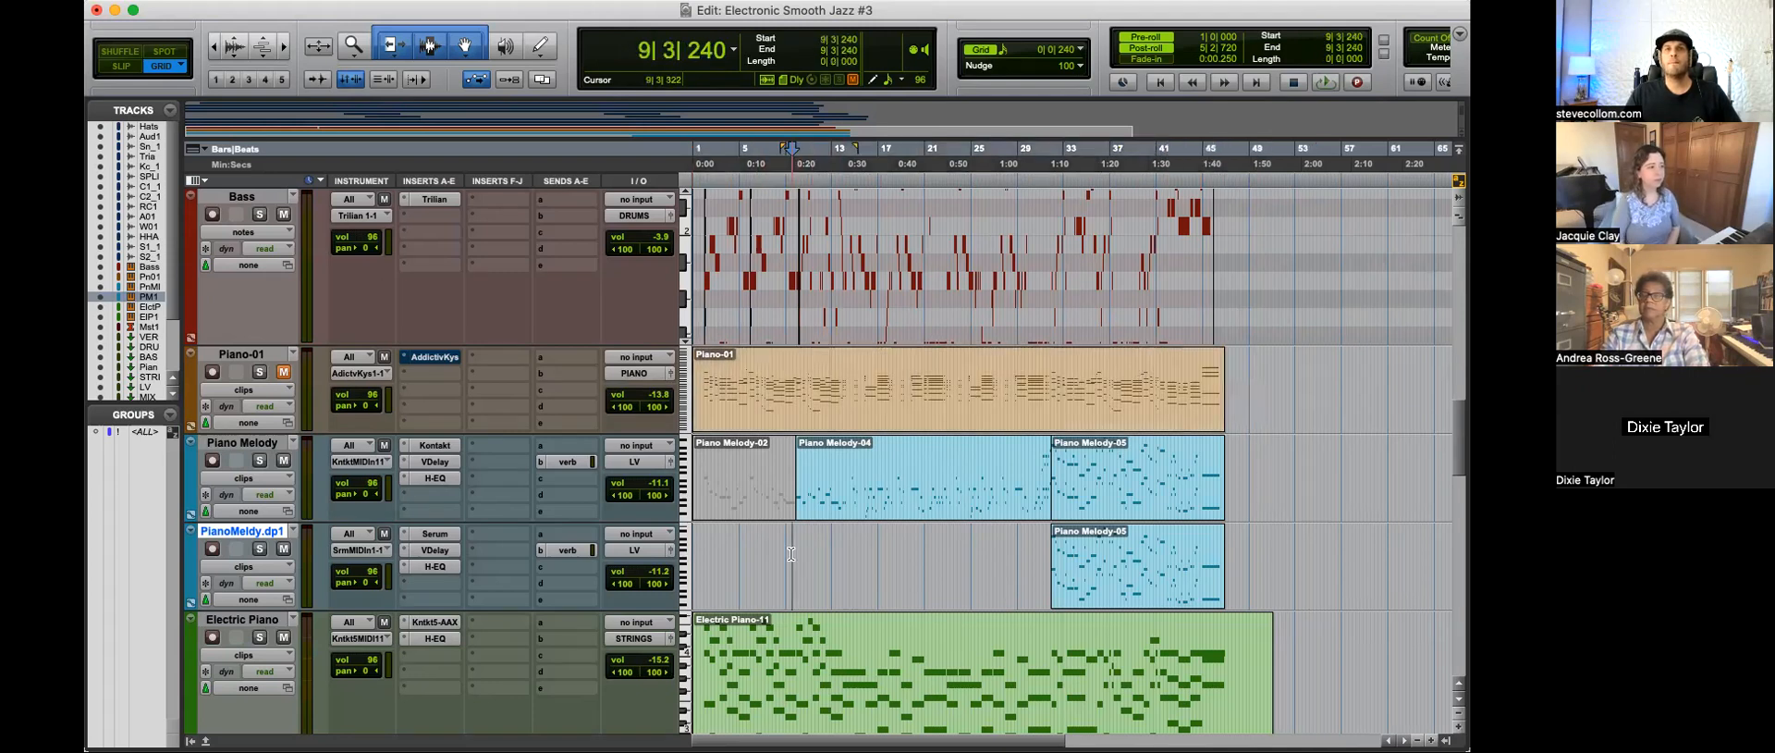
left_click(818, 534)
key("t")
key("t")
left_click(1009, 451)
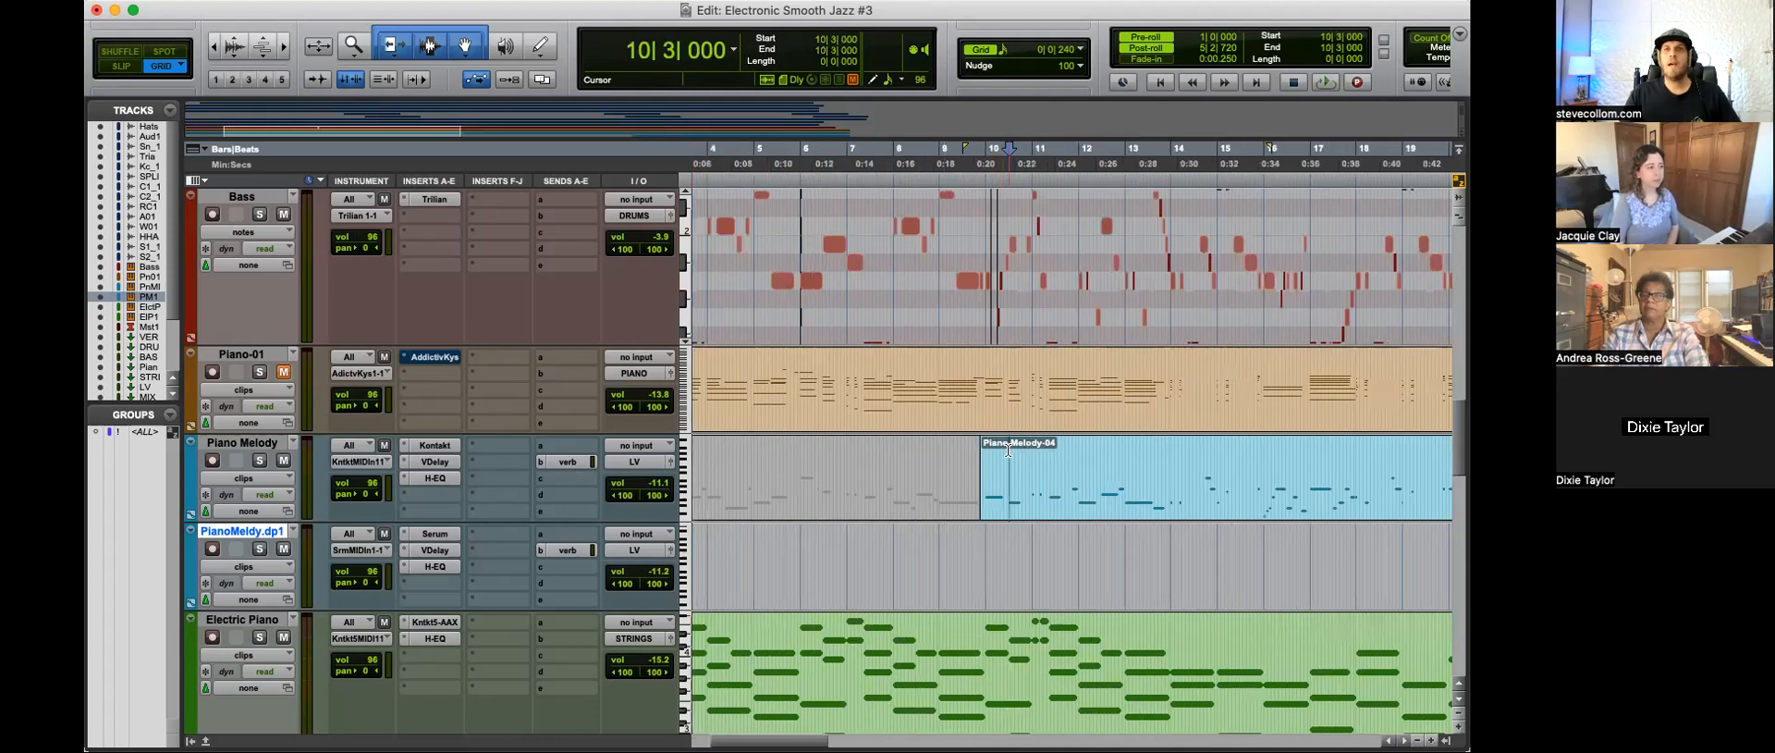
key("space")
left_click(259, 460)
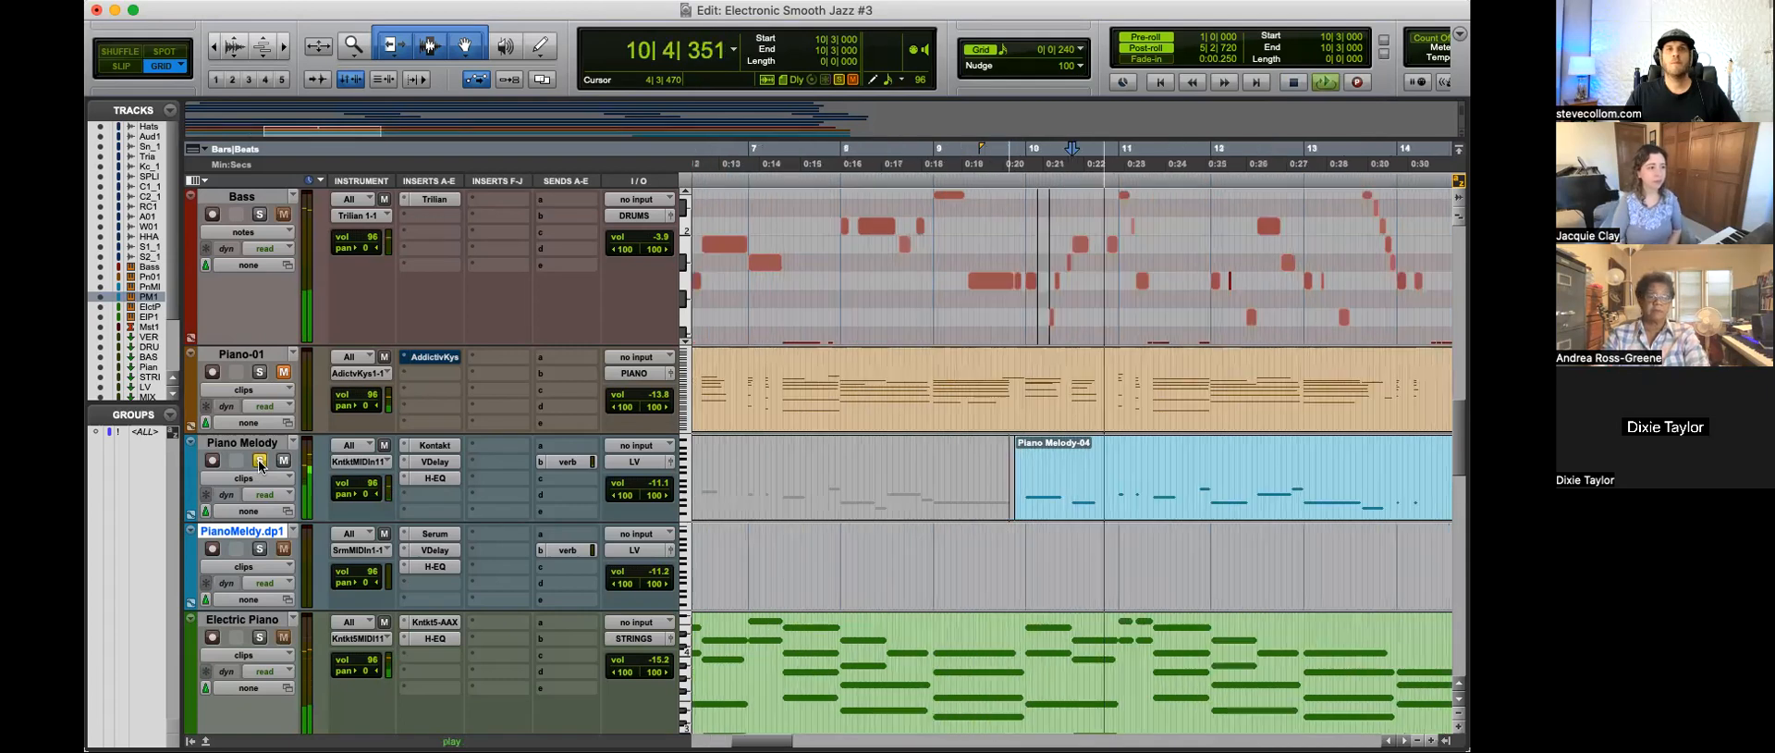
Step: Audition the soloed Piano Melody track with its VDelay and H-EQ bypassed, and unsolo it after stopping playback
left_click(423, 461, "super")
left_click(424, 478, "super")
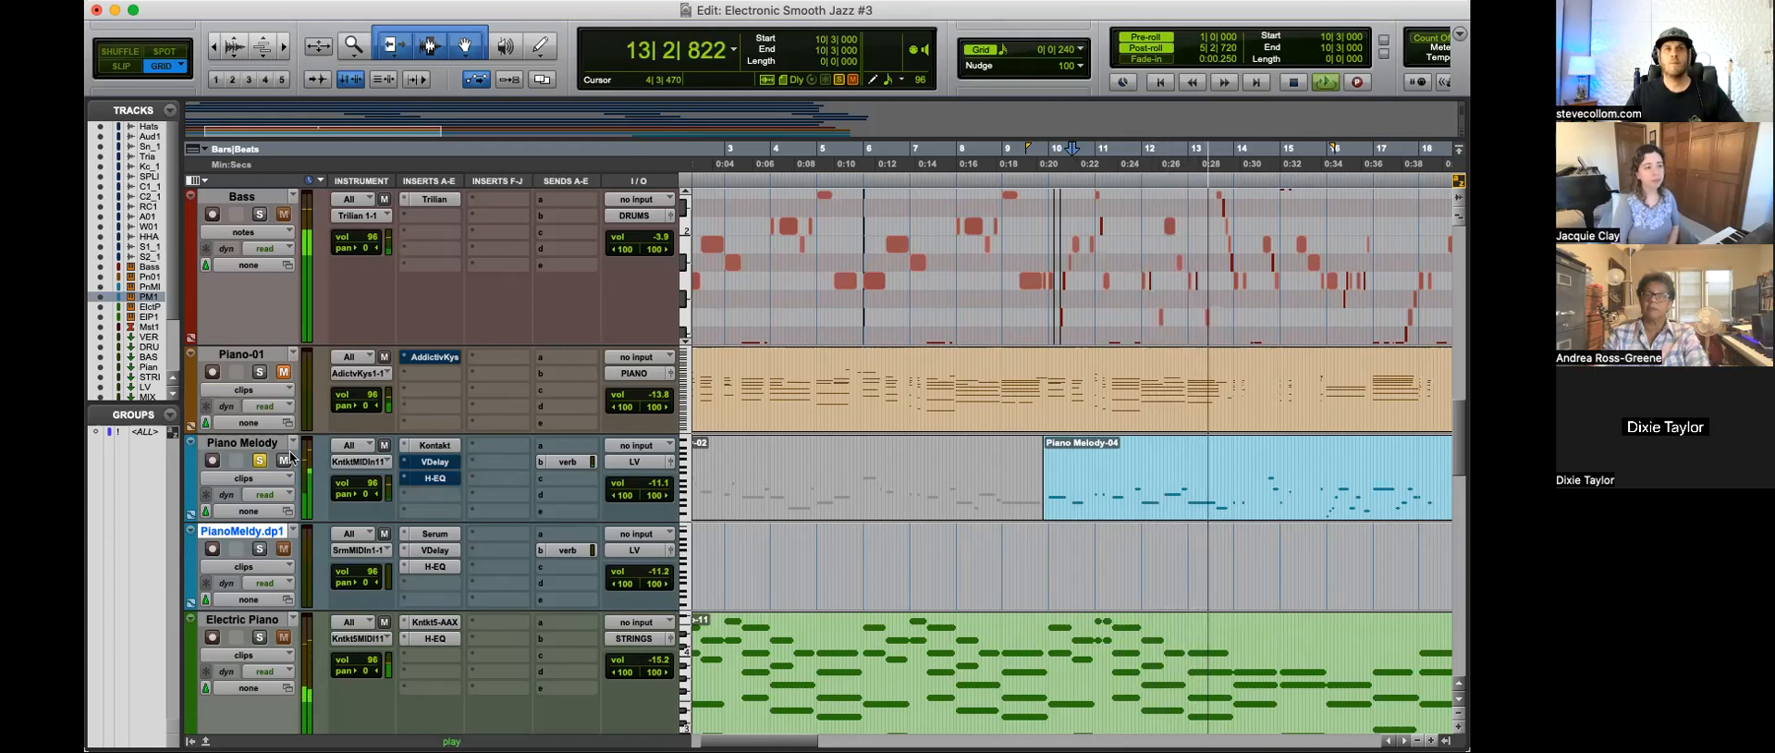
key("super+bracketleft")
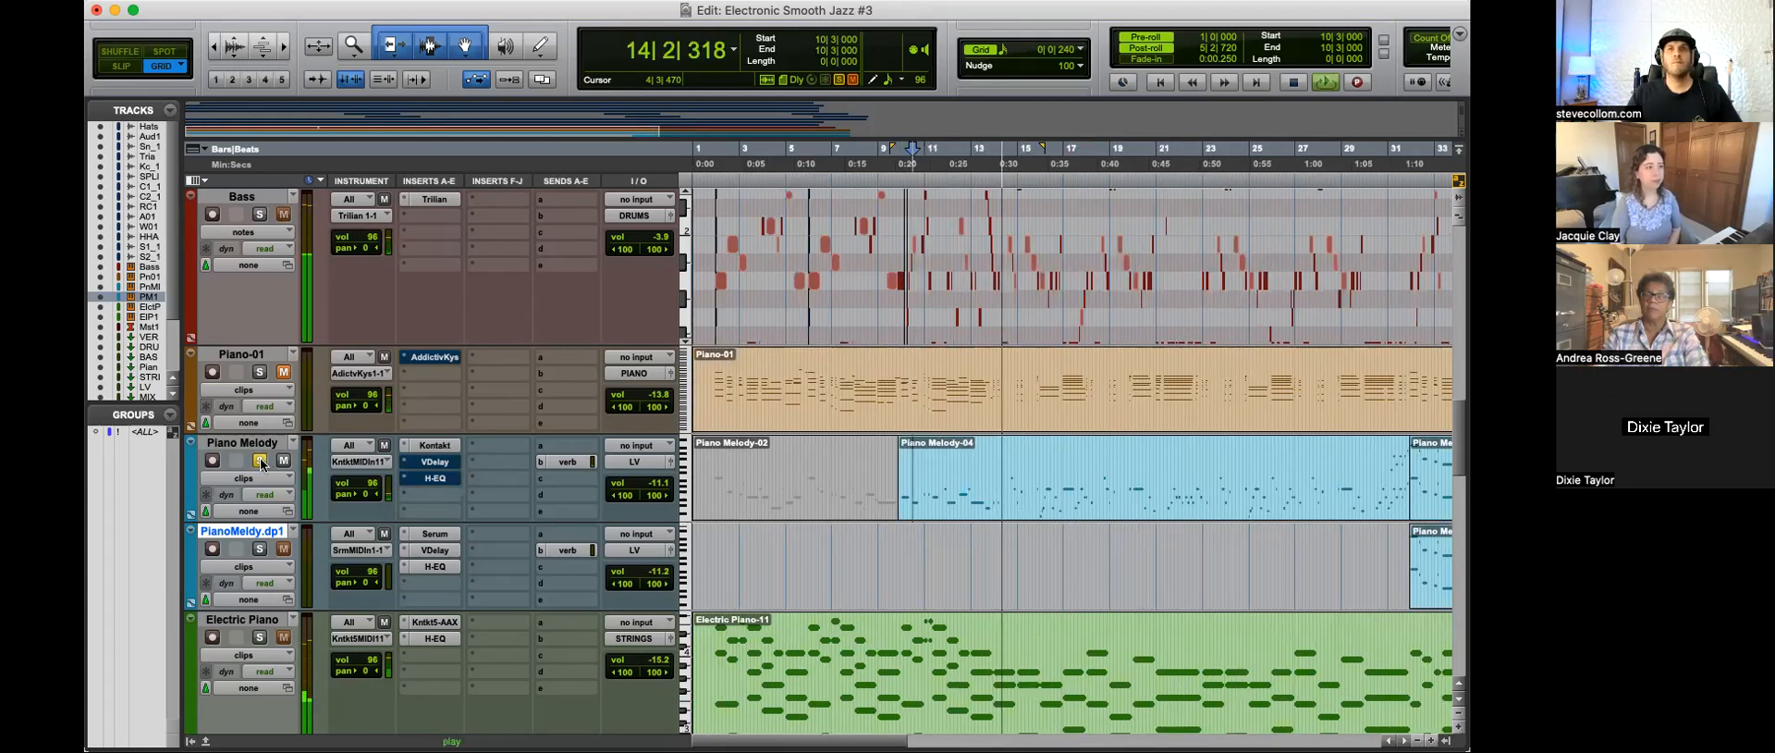
key("space")
left_click(259, 460)
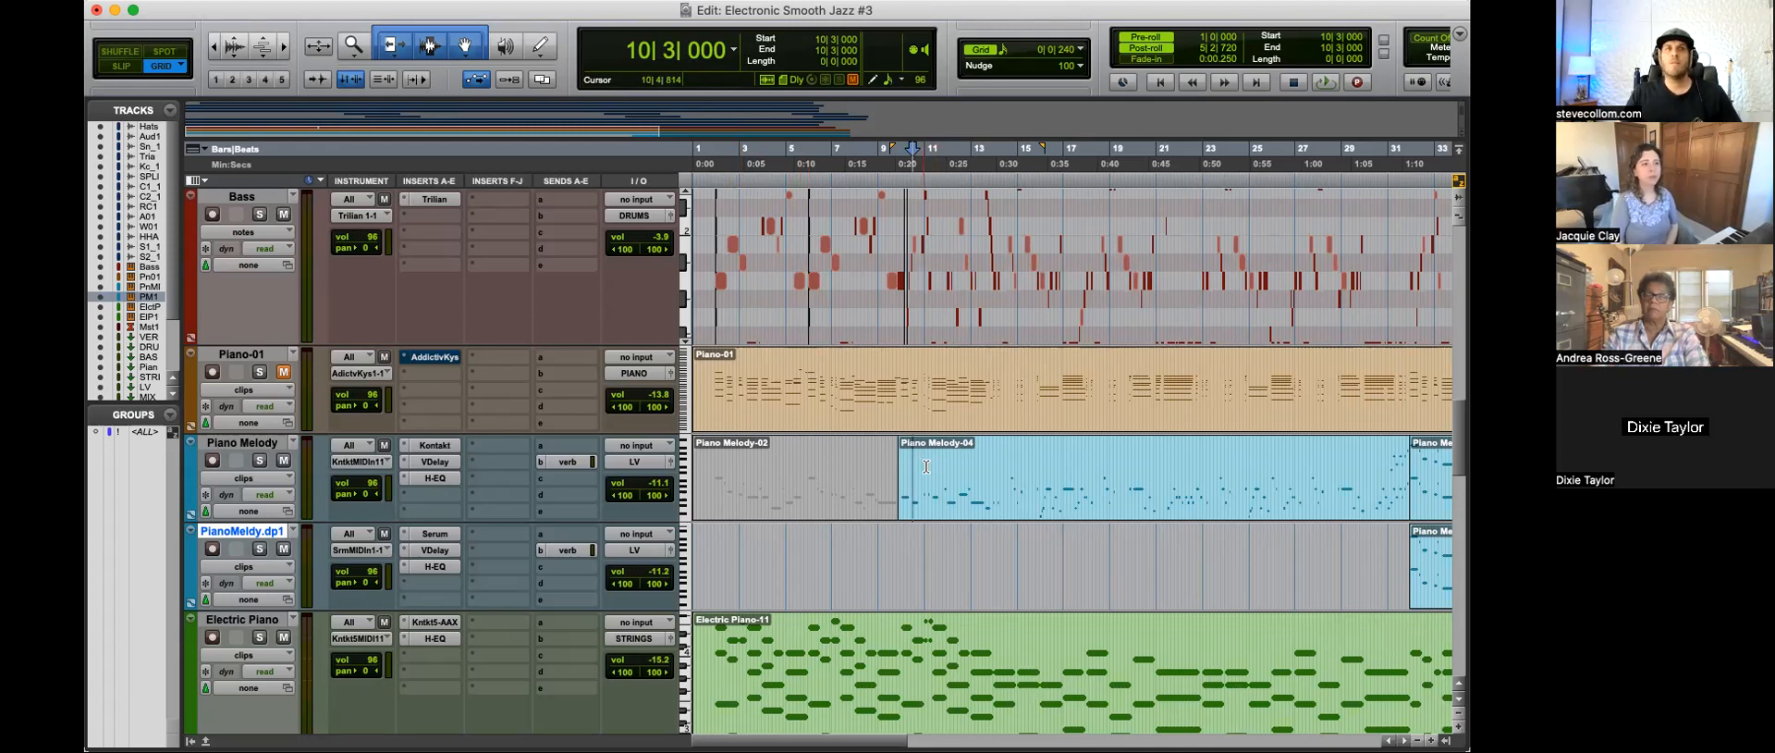
Step: Inspect the ValhallaDelay and H-EQ plug-in settings on the Piano Melody track and close both windows
left_click(434, 462)
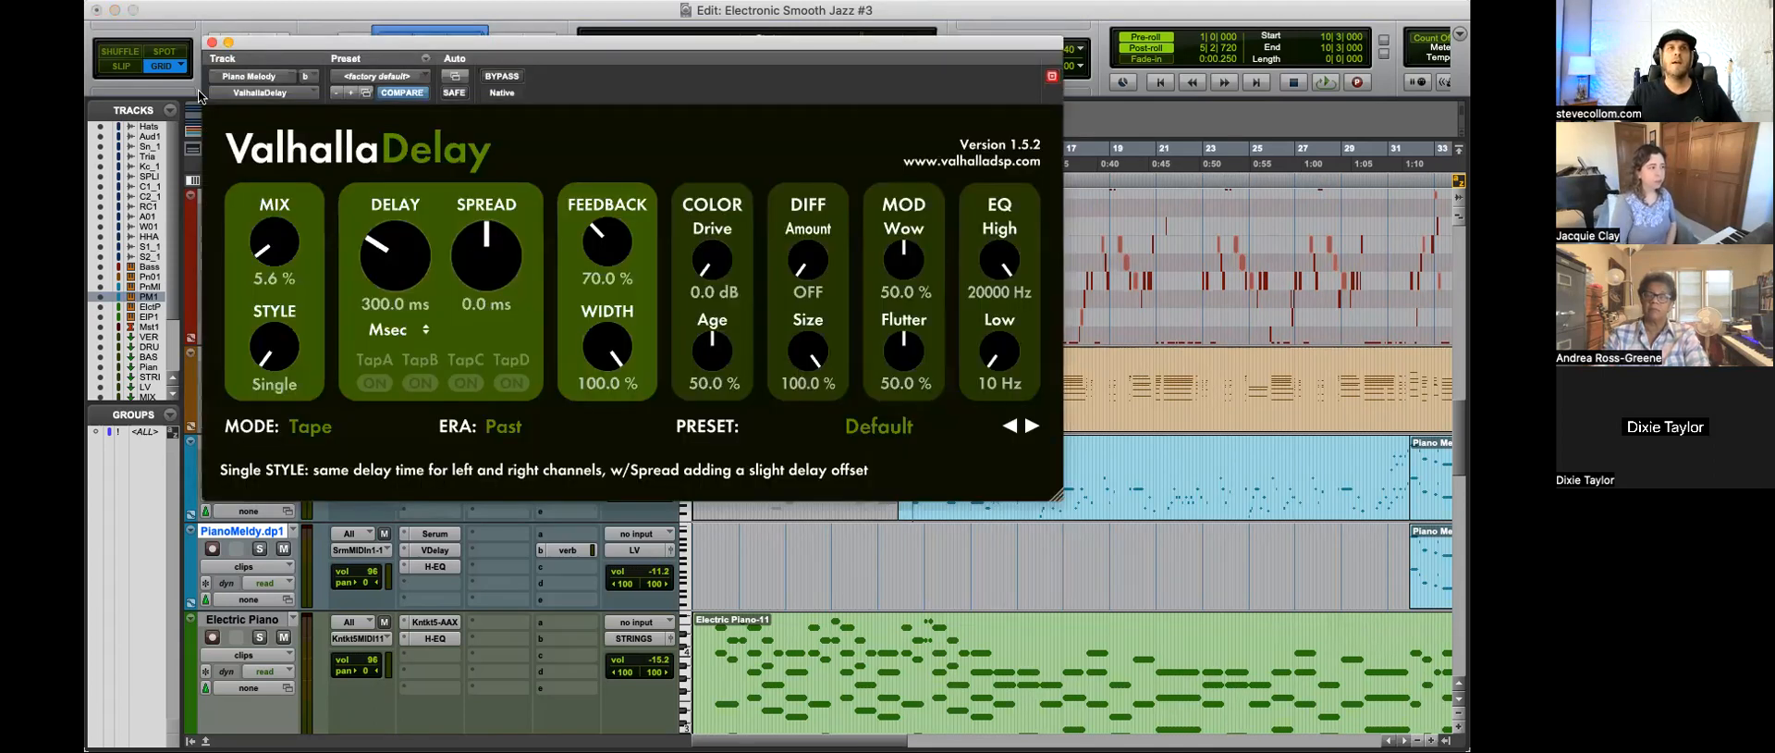
left_click(212, 43)
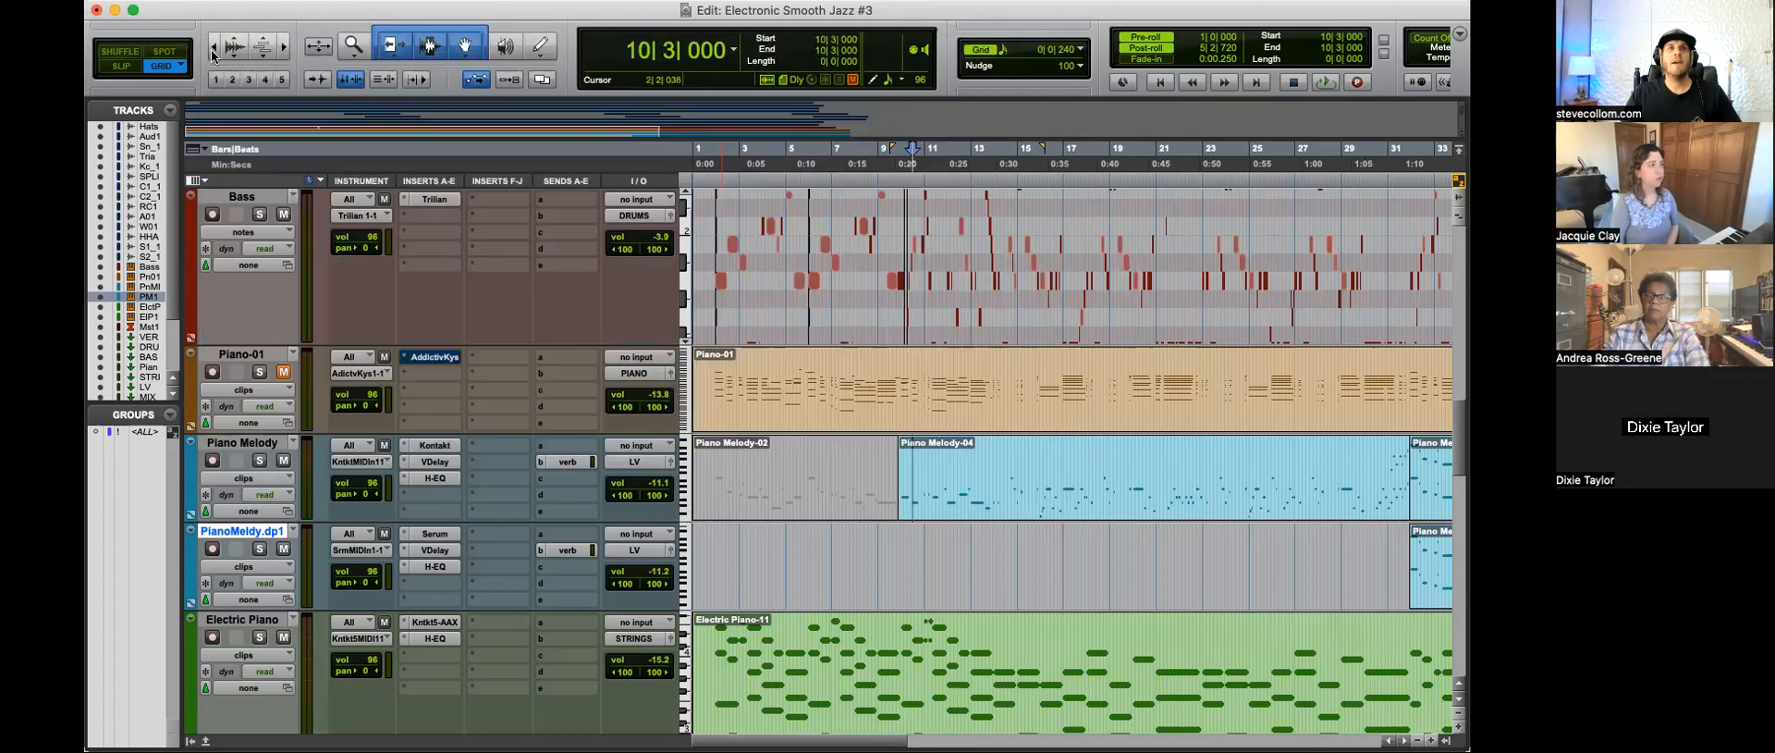
left_click(435, 478)
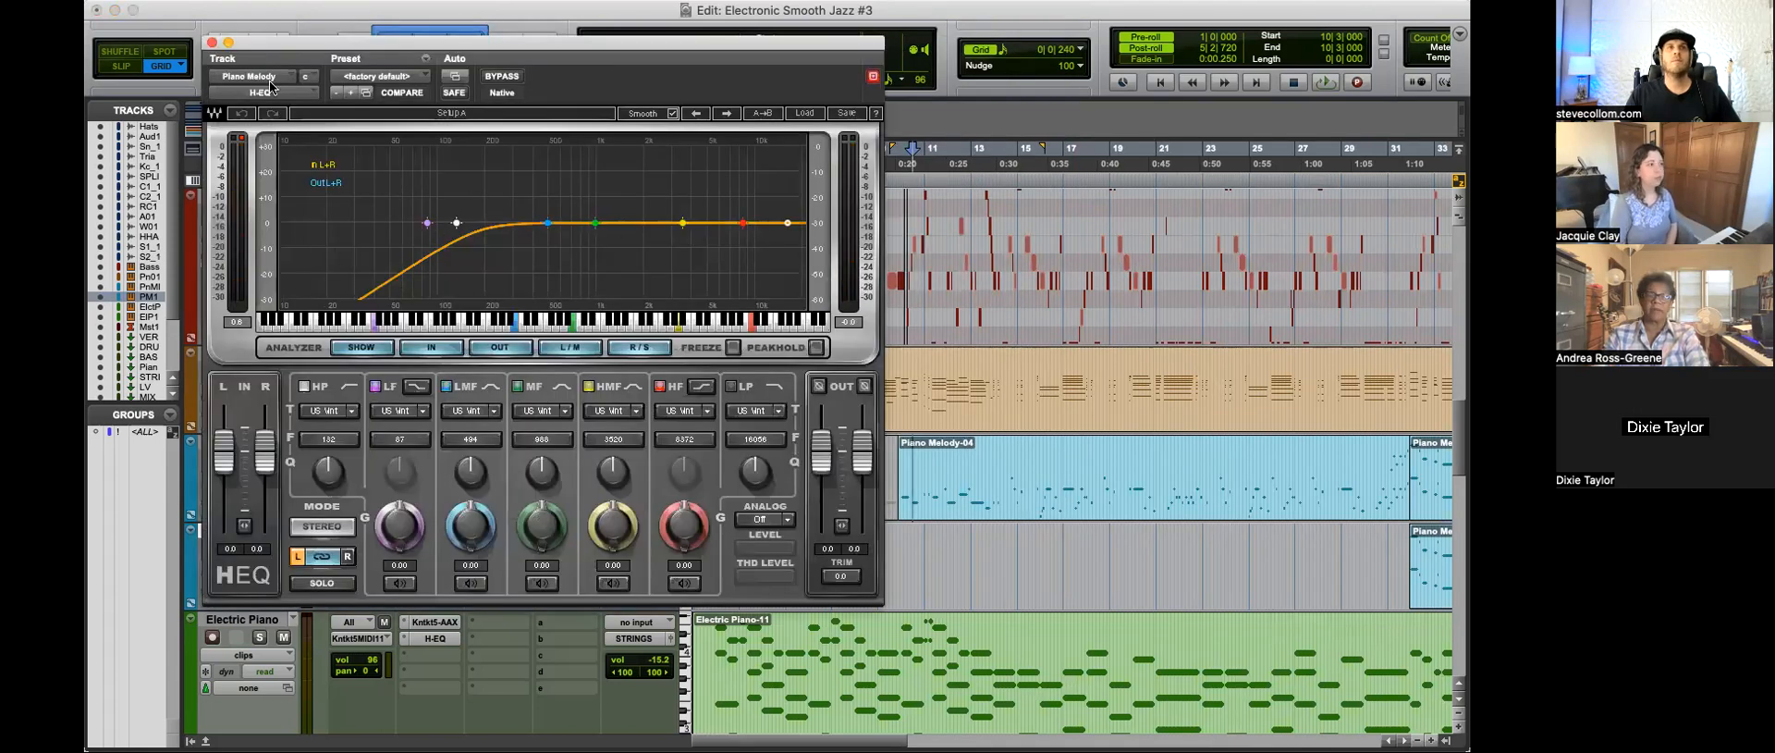
left_click(212, 43)
Step: Move the playback start position to 33|1|000, near the beginning of the Piano Melody-05 clips
key("space")
key("r")
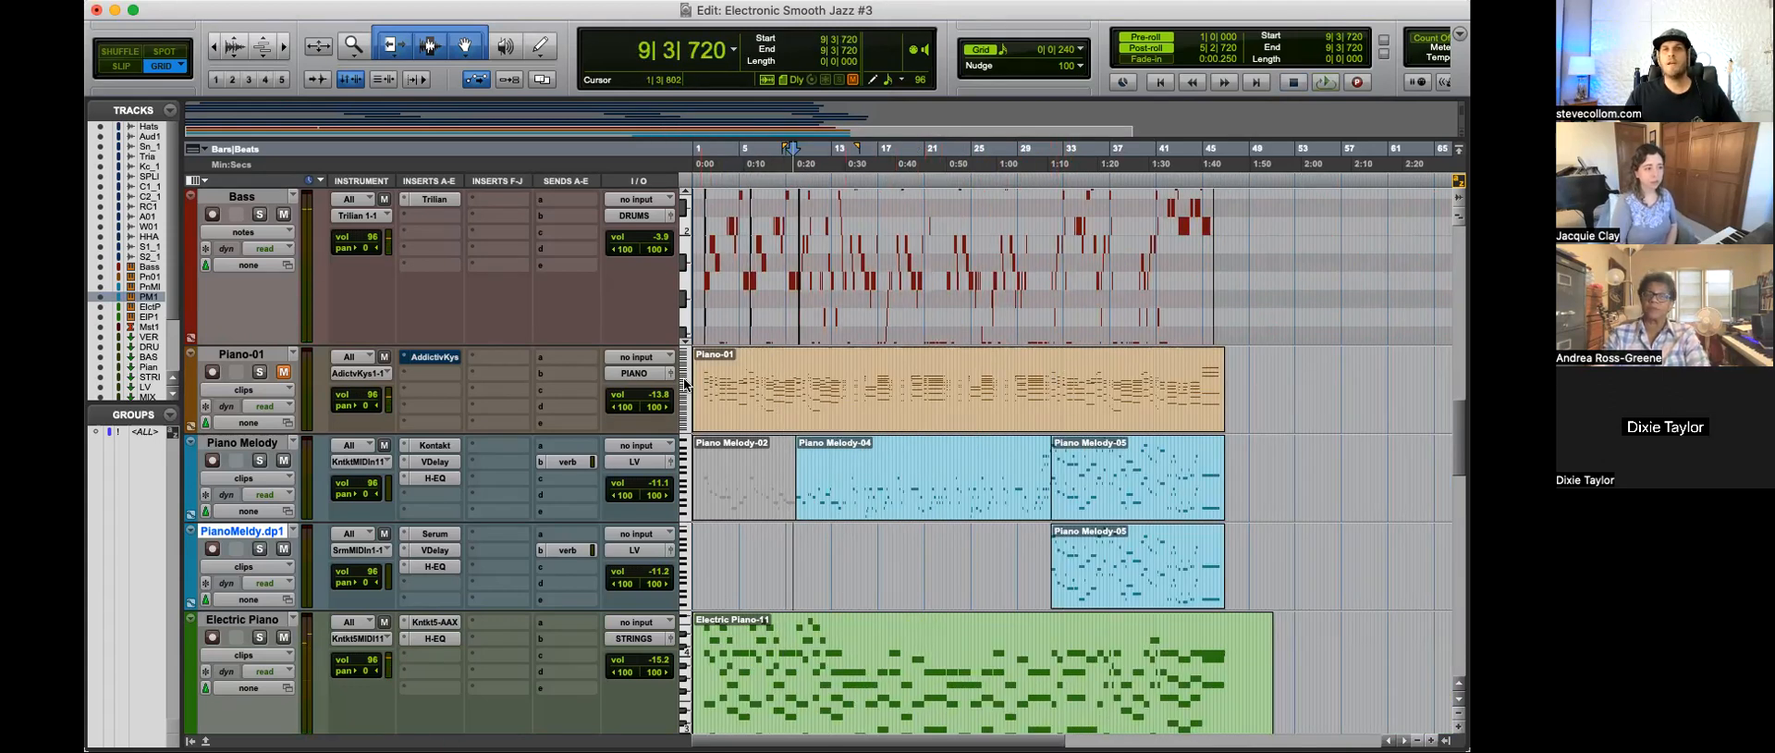
left_click_drag(1055, 382, 1194, 385)
left_click(1095, 394)
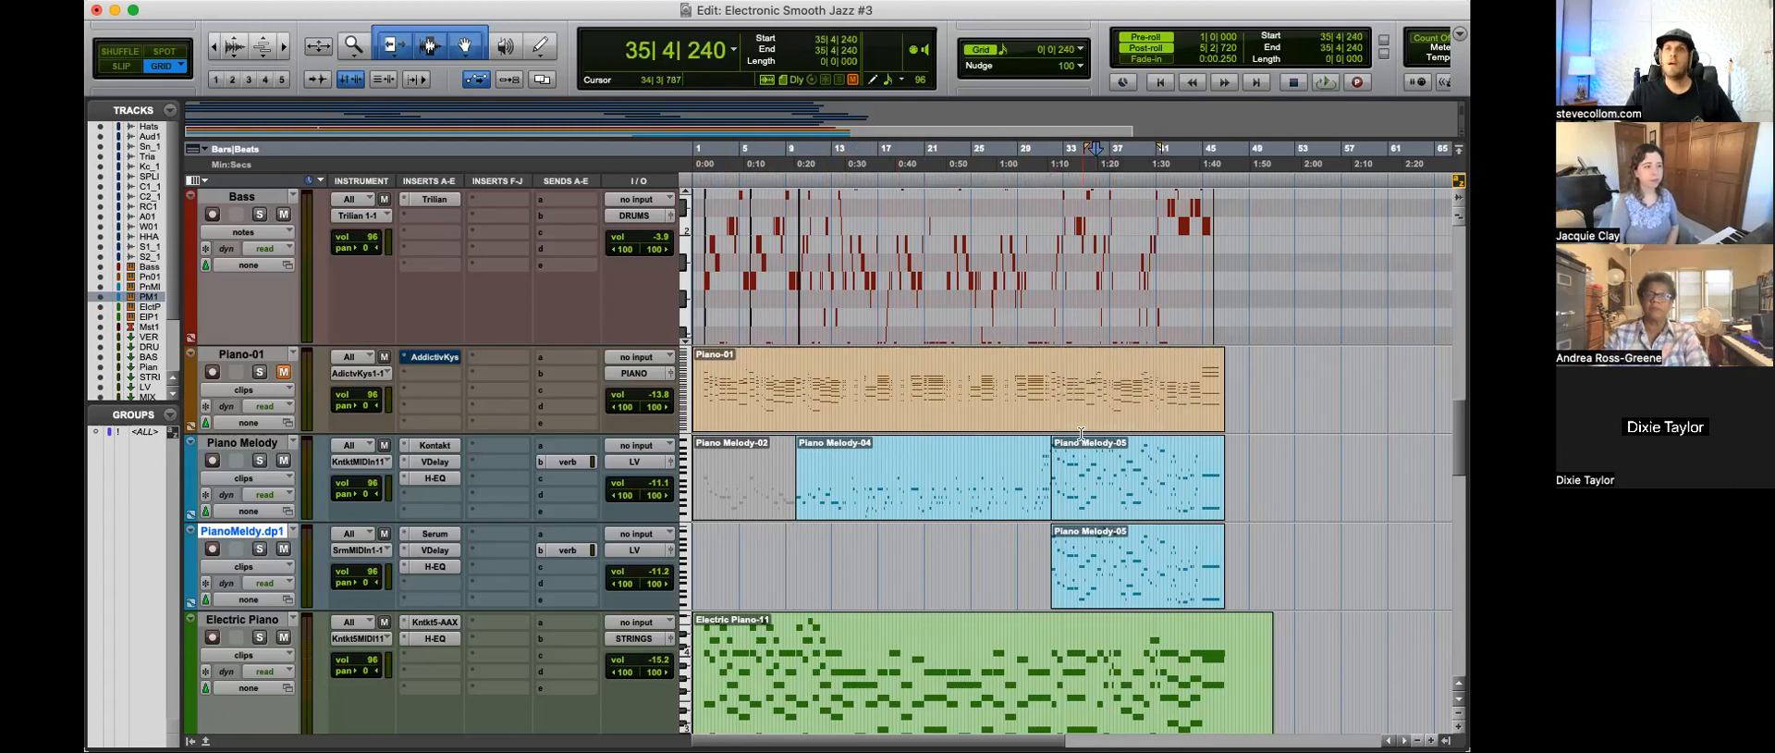
key("t")
left_click(1007, 376)
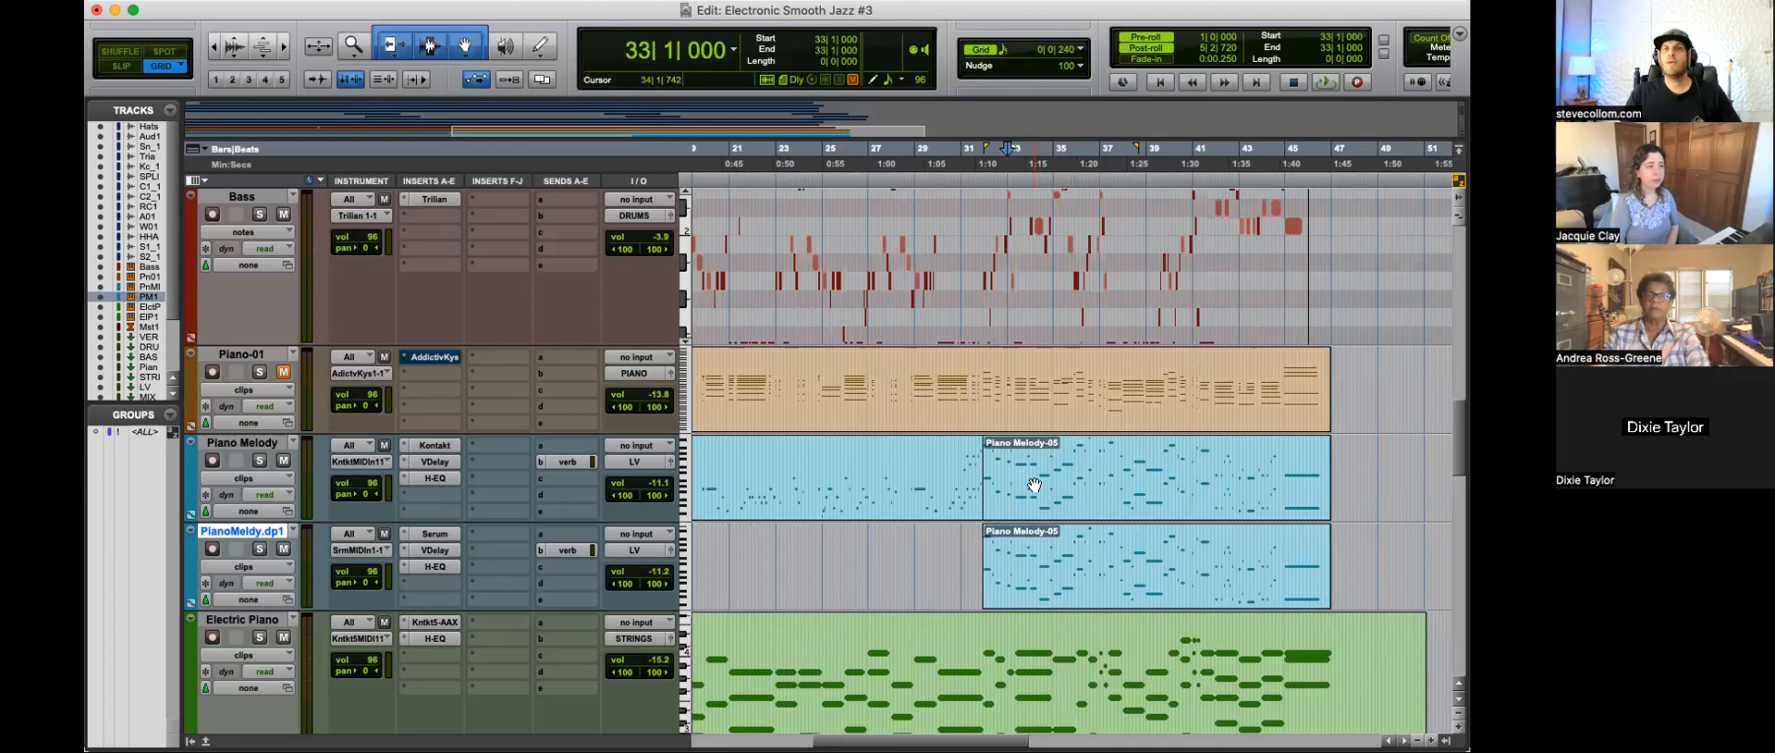
Step: Inspect the Serum instrument on the PianoMeldy.dp1 track and play the session from 36|3|480
left_click(1007, 538)
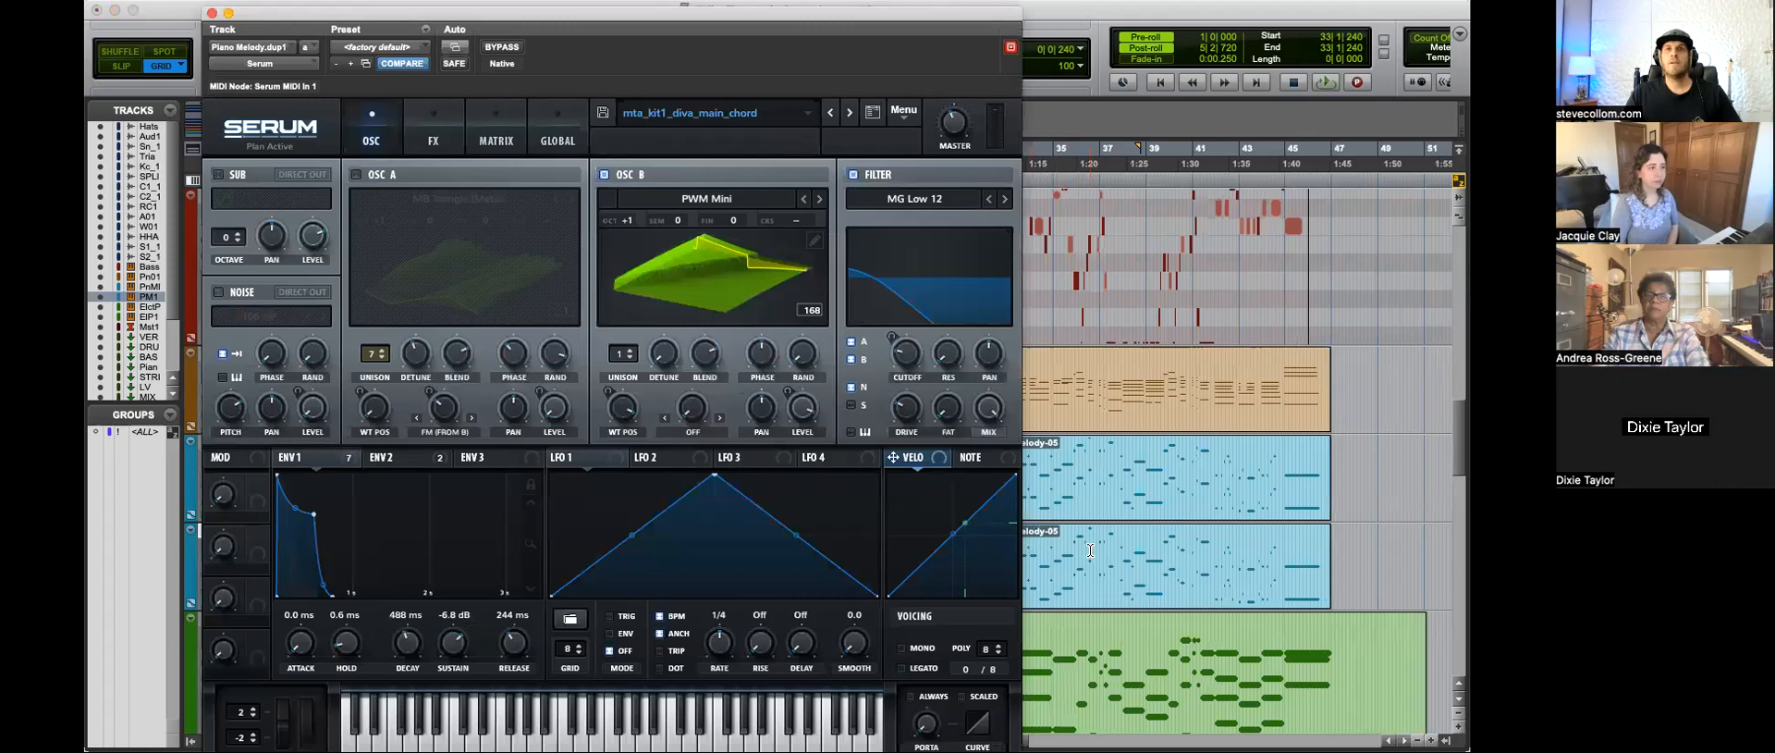
left_click(1091, 535)
key("space")
left_click(212, 13)
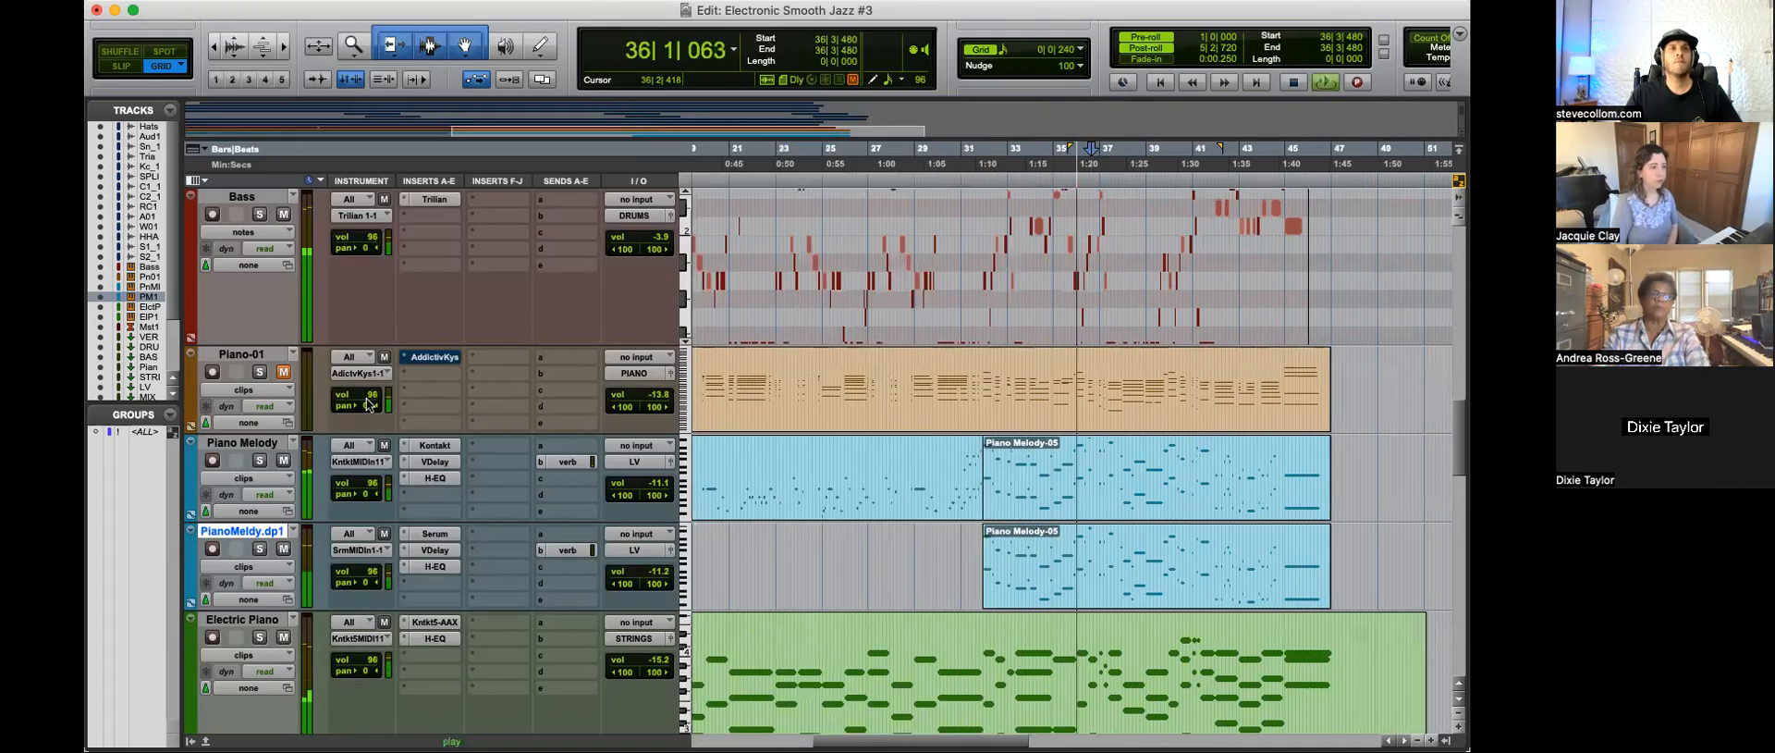
Step: Solo the PianoMeldy.dp1 and Piano Melody tracks during playback and shrink the Piano-01 track to minimum height
left_click(260, 549)
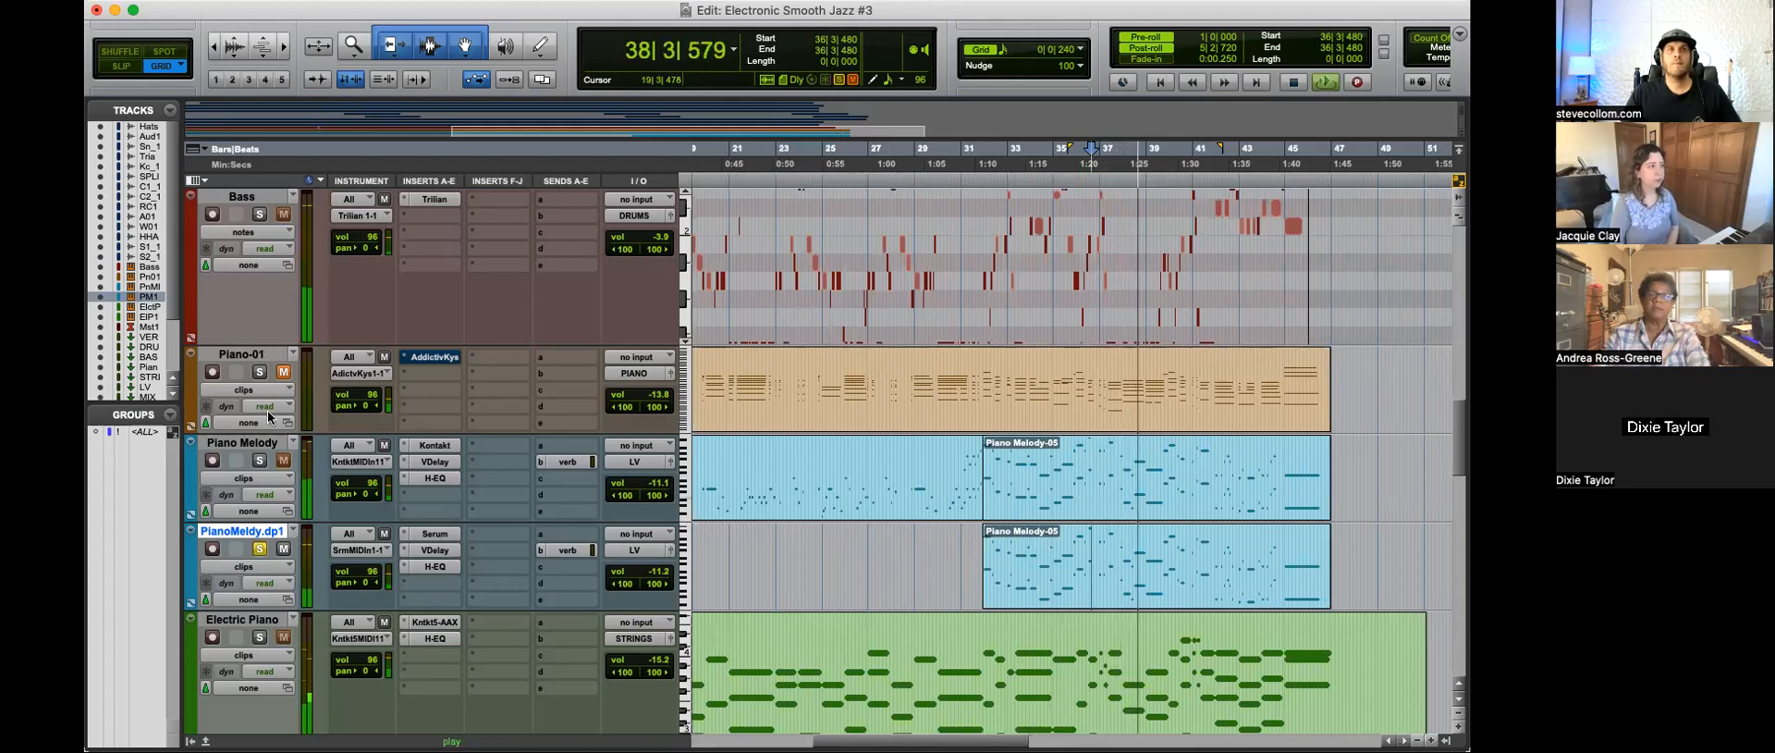
left_click_drag(263, 429, 264, 352)
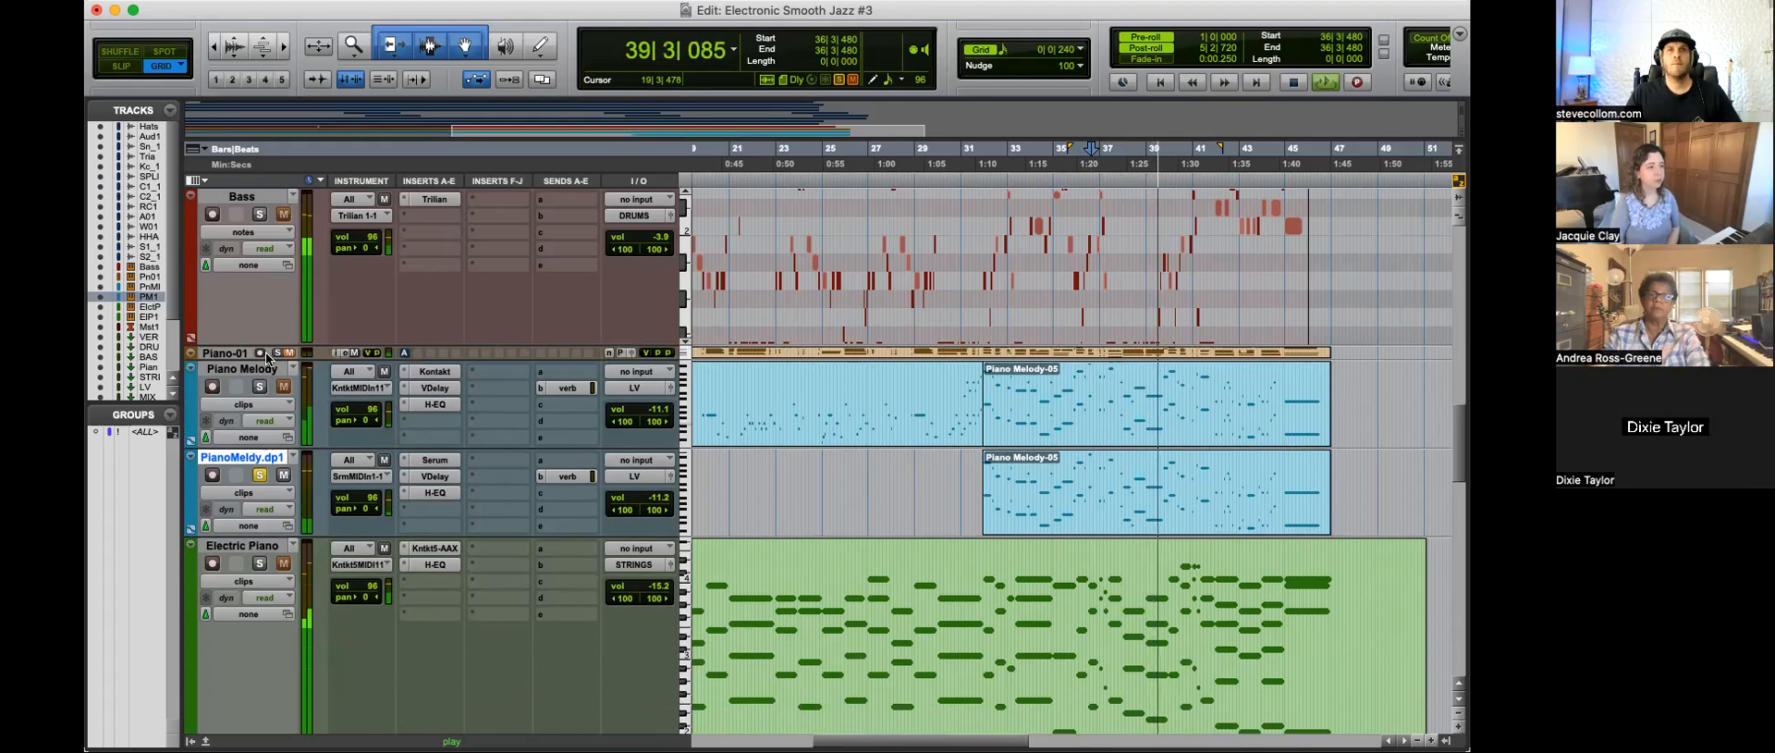
key("r")
left_click(260, 387)
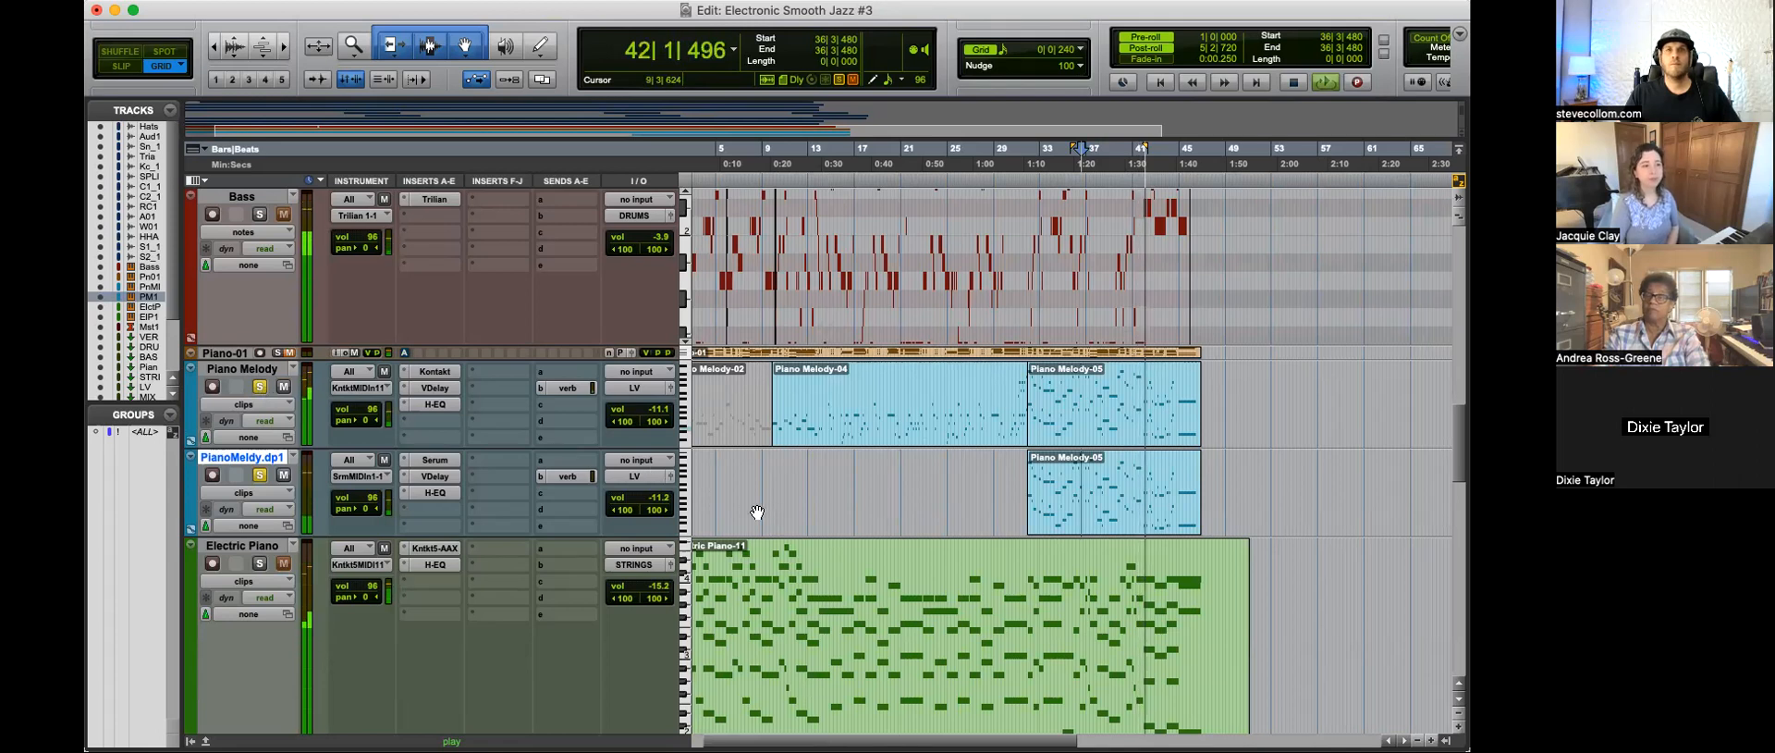
Step: Stop playback, solo only the Electric Piano track, and set the start position to 1|4|480 in its clip
scroll(867, 530, "down", 3)
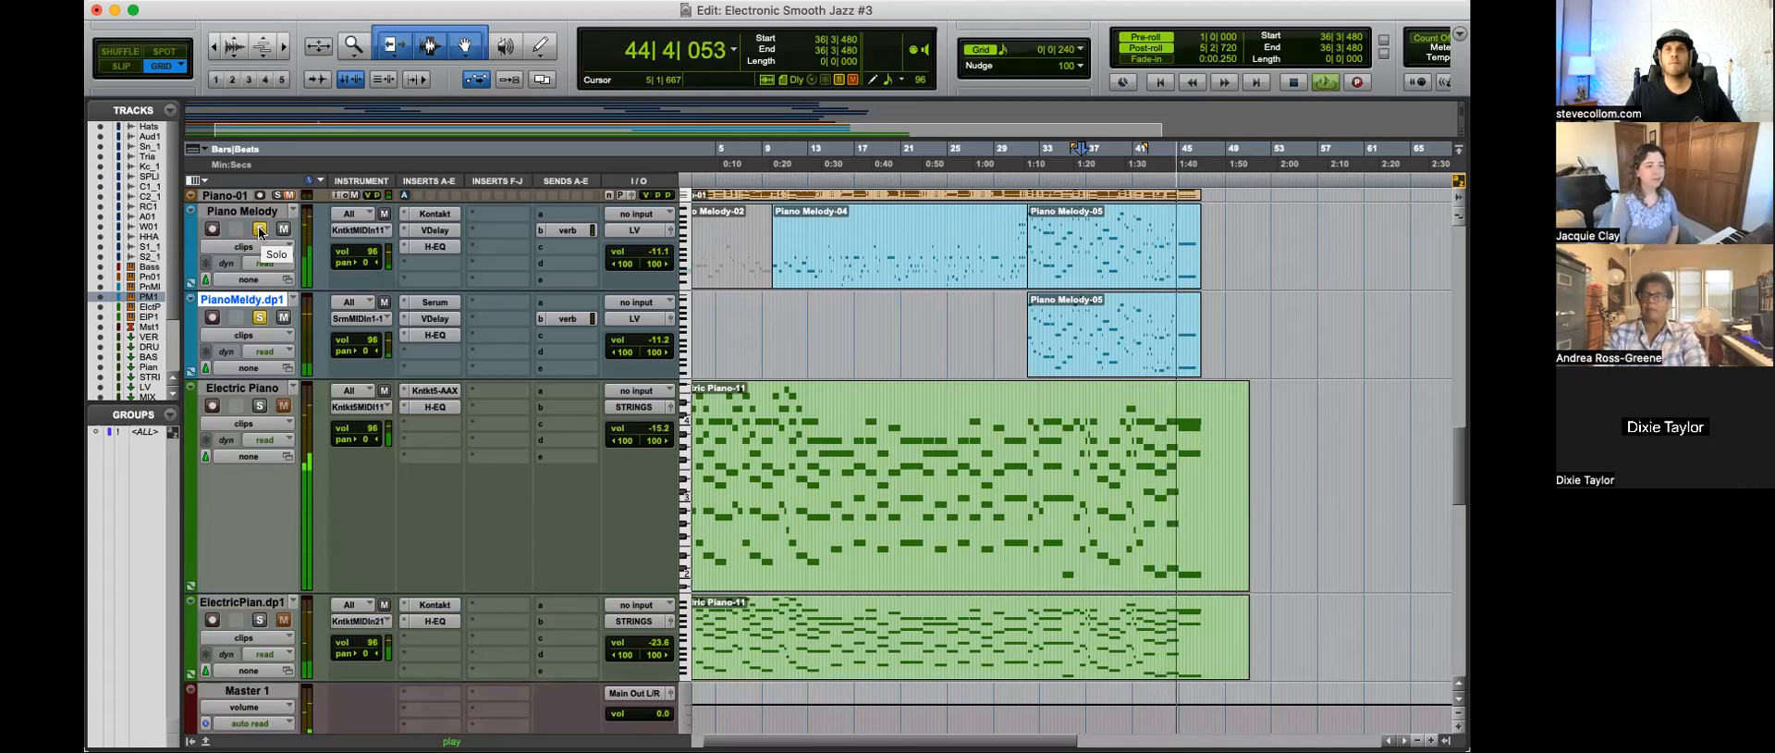
key("super+bracketleft")
key("space")
left_click(799, 448)
key("Return")
key("t")
key("t")
key("t")
left_click(742, 446)
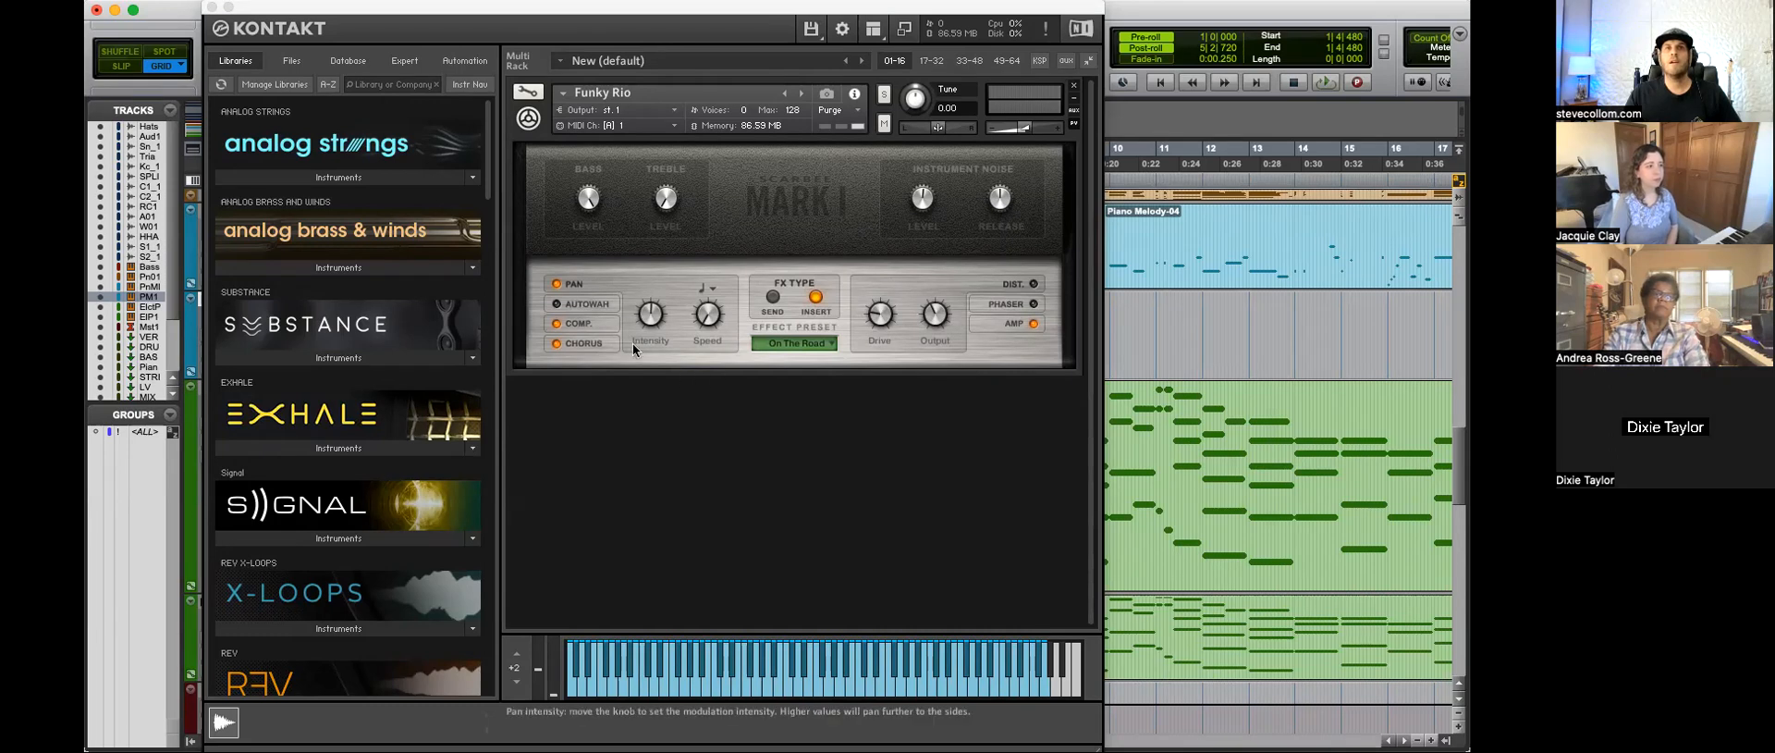
Step: Audition the soloed Electric Piano with its Kontakt Funky Rio window moved clear of the transport, and stop playback
left_click_drag(330, 9, 617, 10)
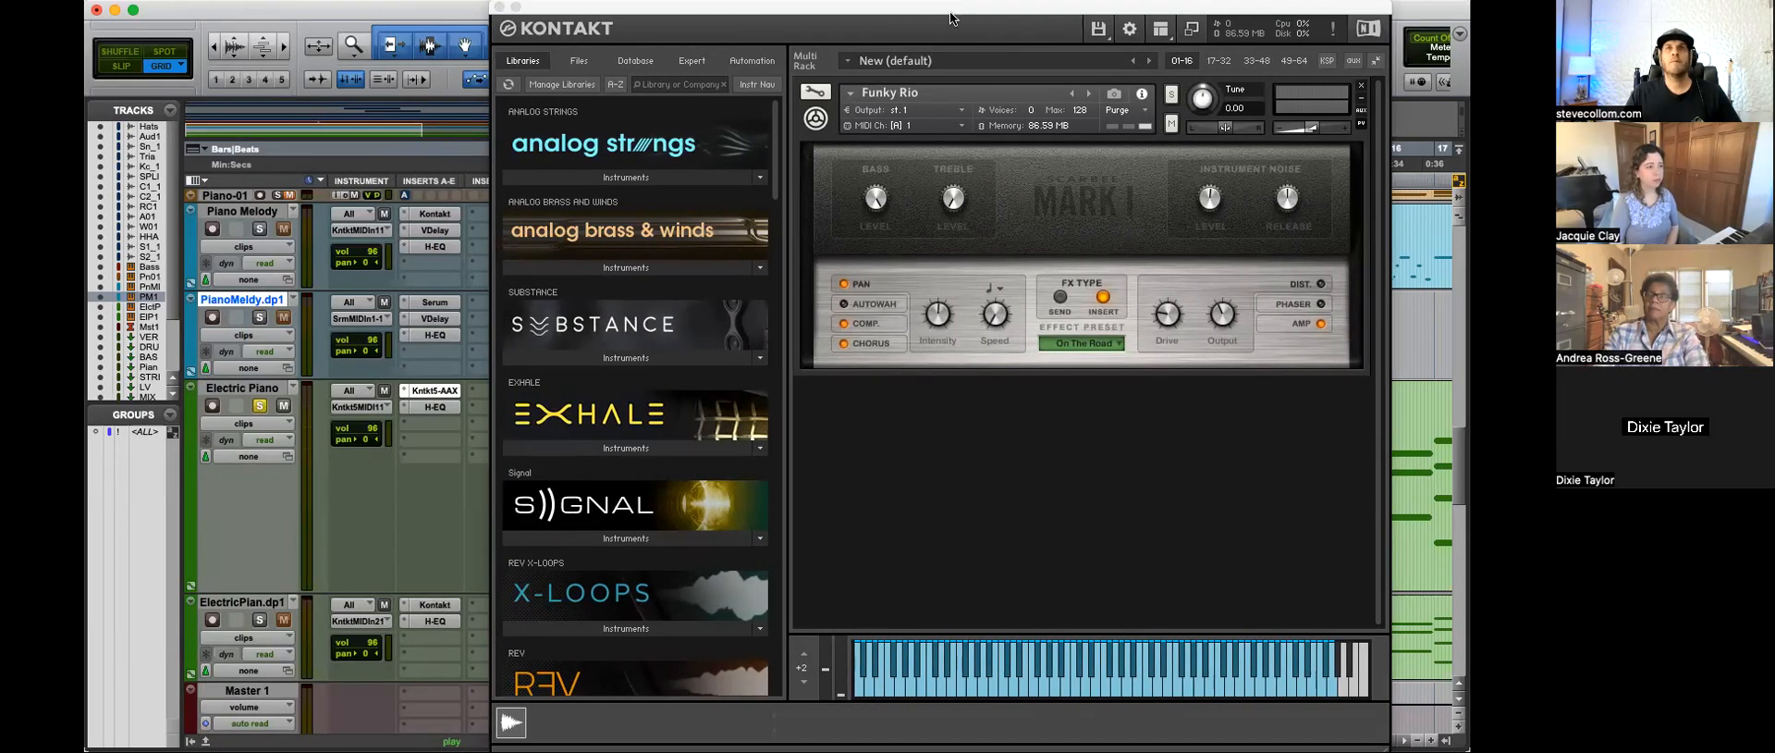
left_click_drag(1216, 22, 1073, 107)
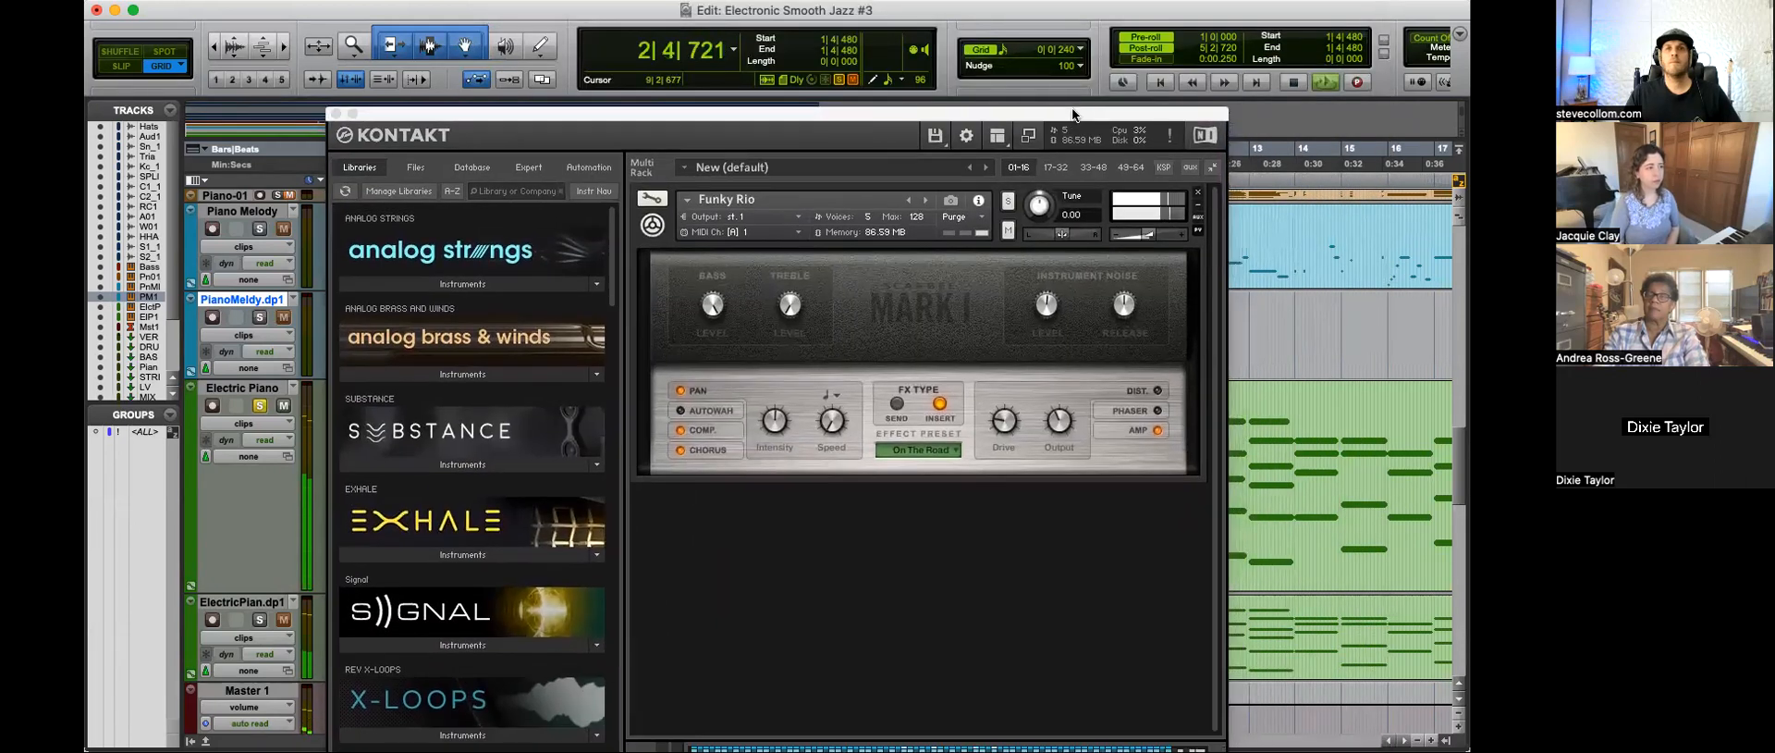
left_click_drag(776, 419, 767, 324)
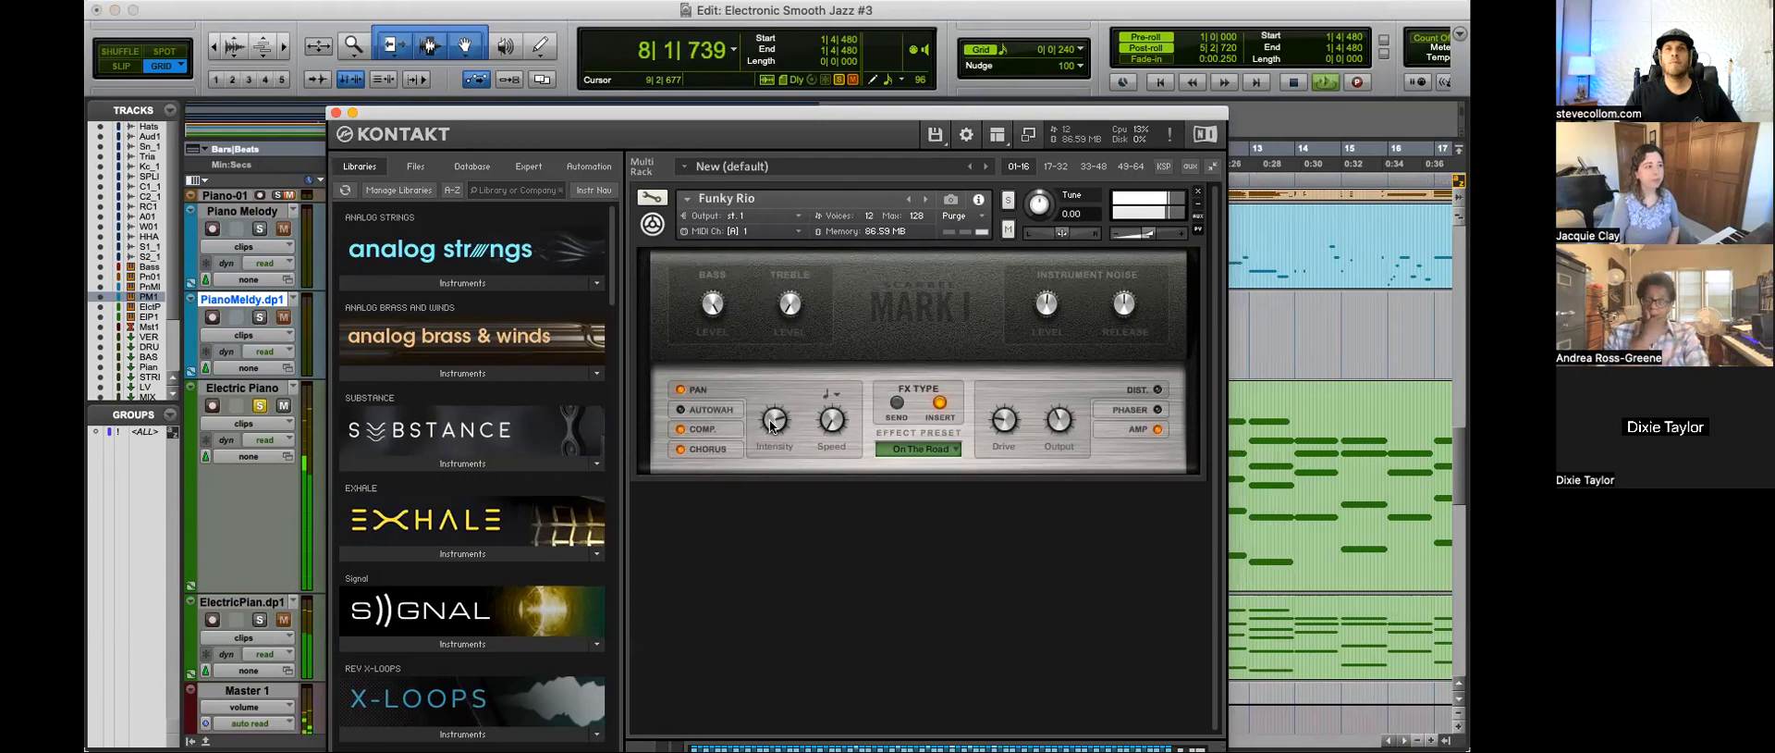
key("space")
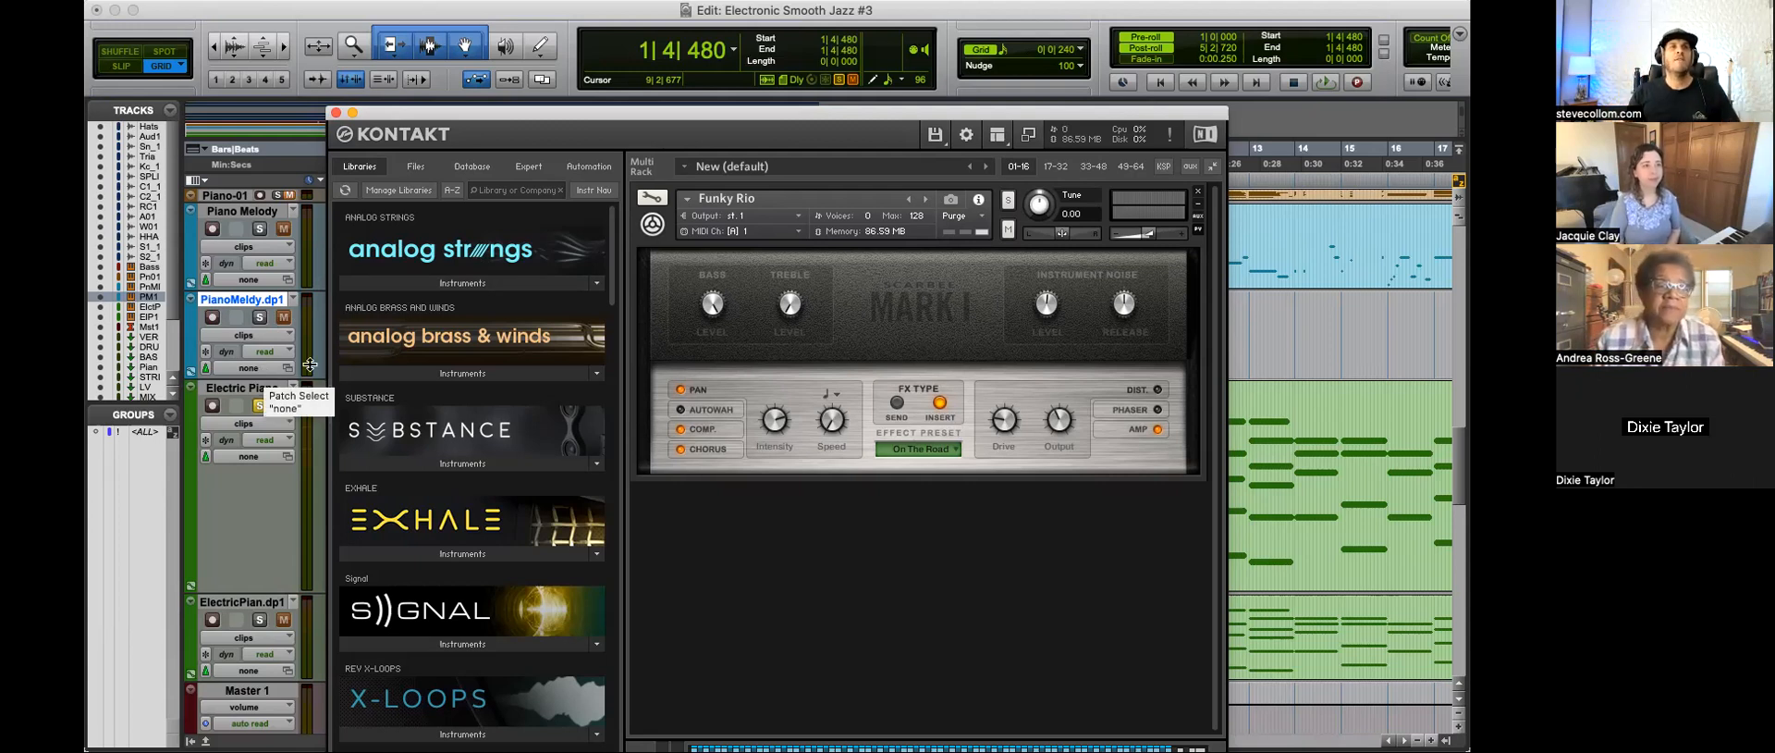
Step: Solo the ElectricPian.dp1 track too and inspect its Kontakt Hybrid Keys instrument, closing both Kontakt windows
left_click(261, 619)
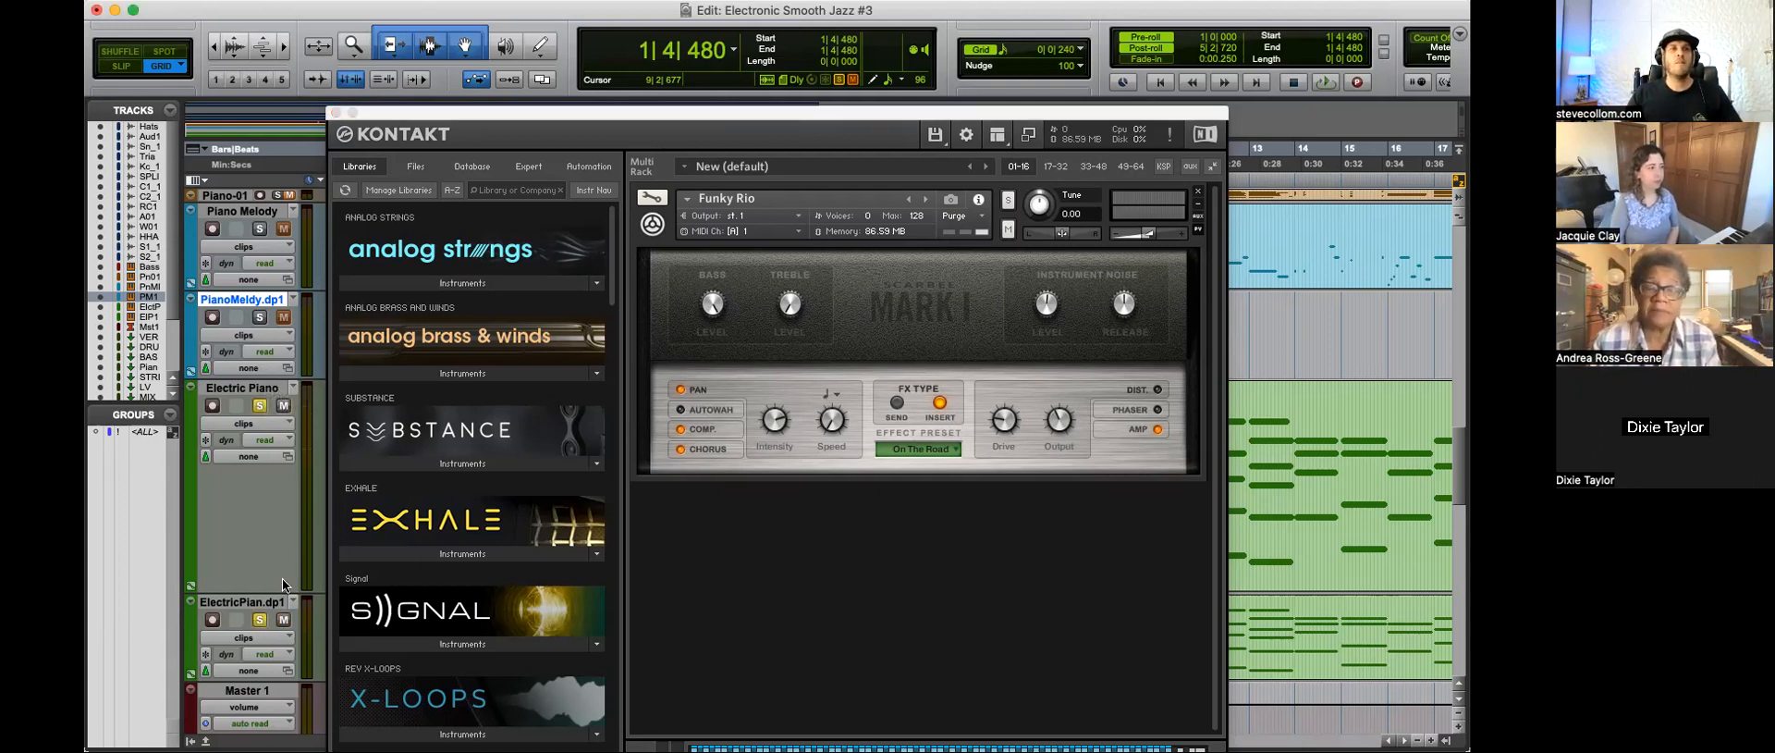
left_click_drag(513, 124, 732, 97)
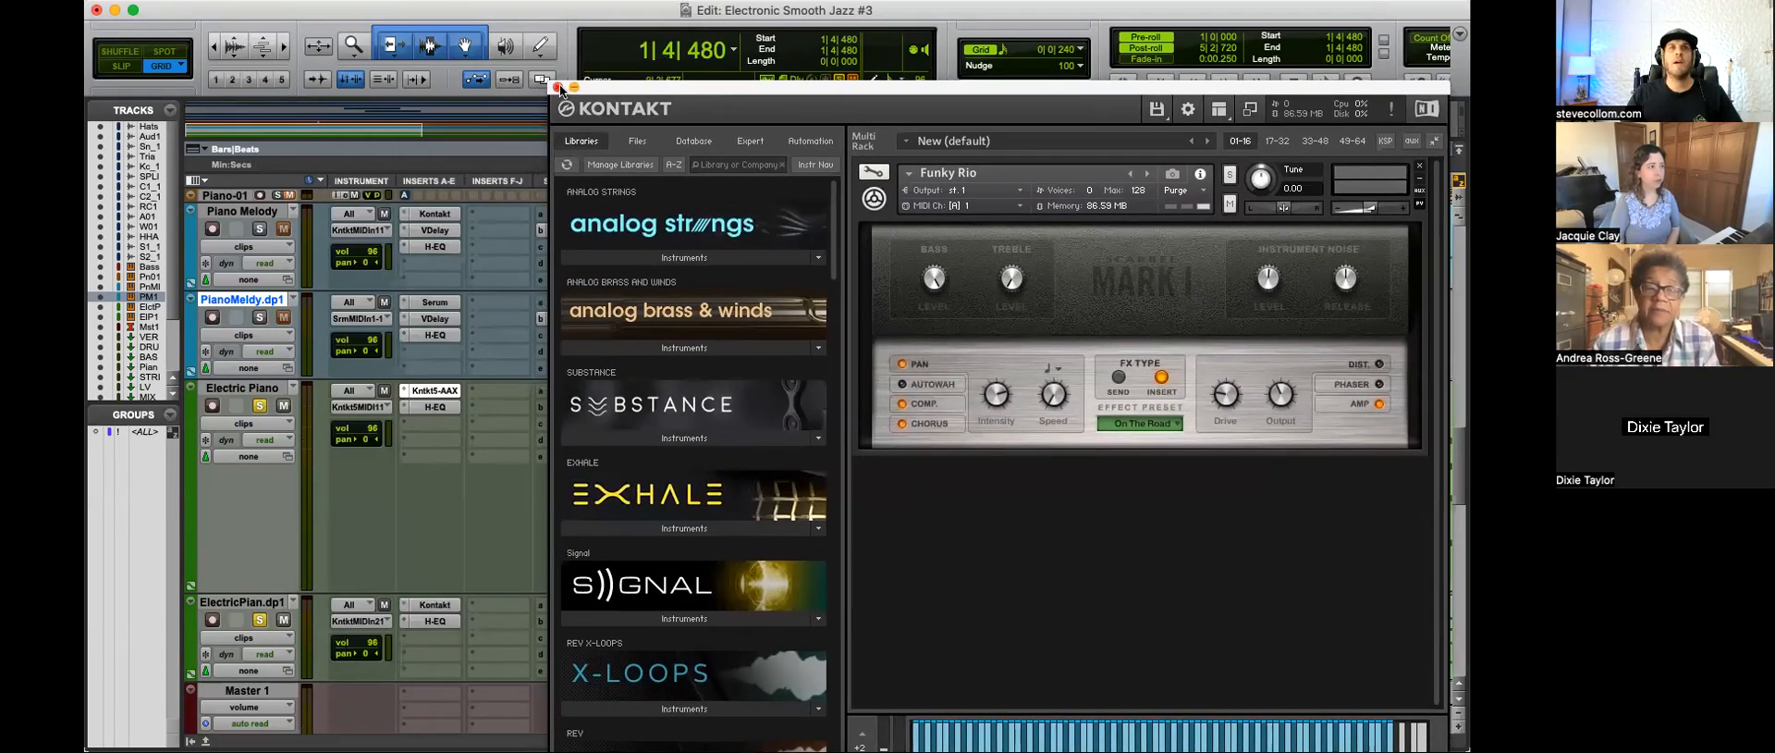
left_click(557, 87)
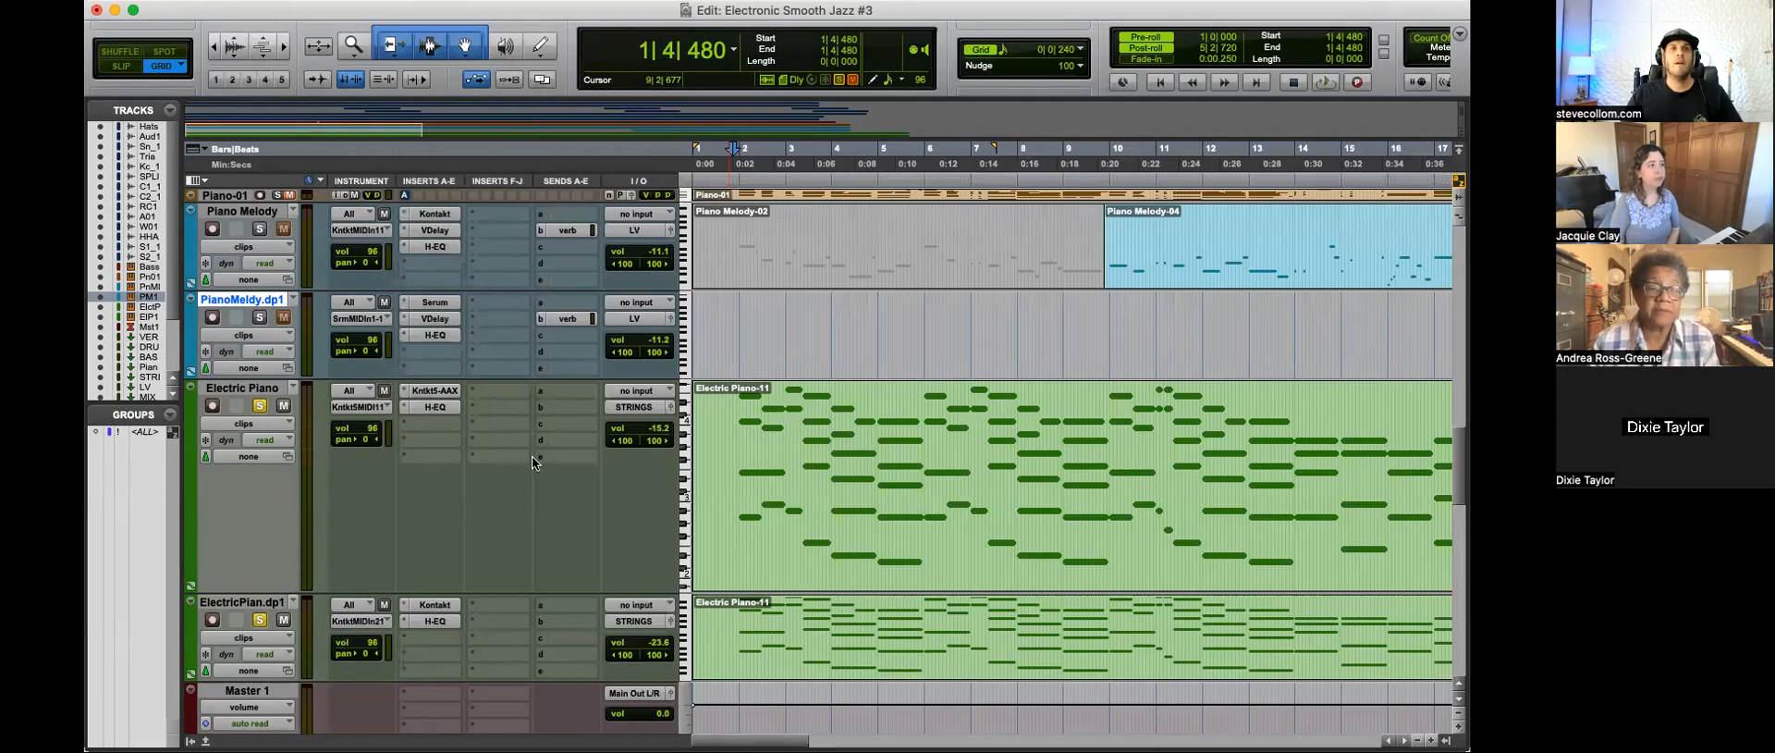
left_click(435, 606)
left_click_drag(1114, 87, 819, 42)
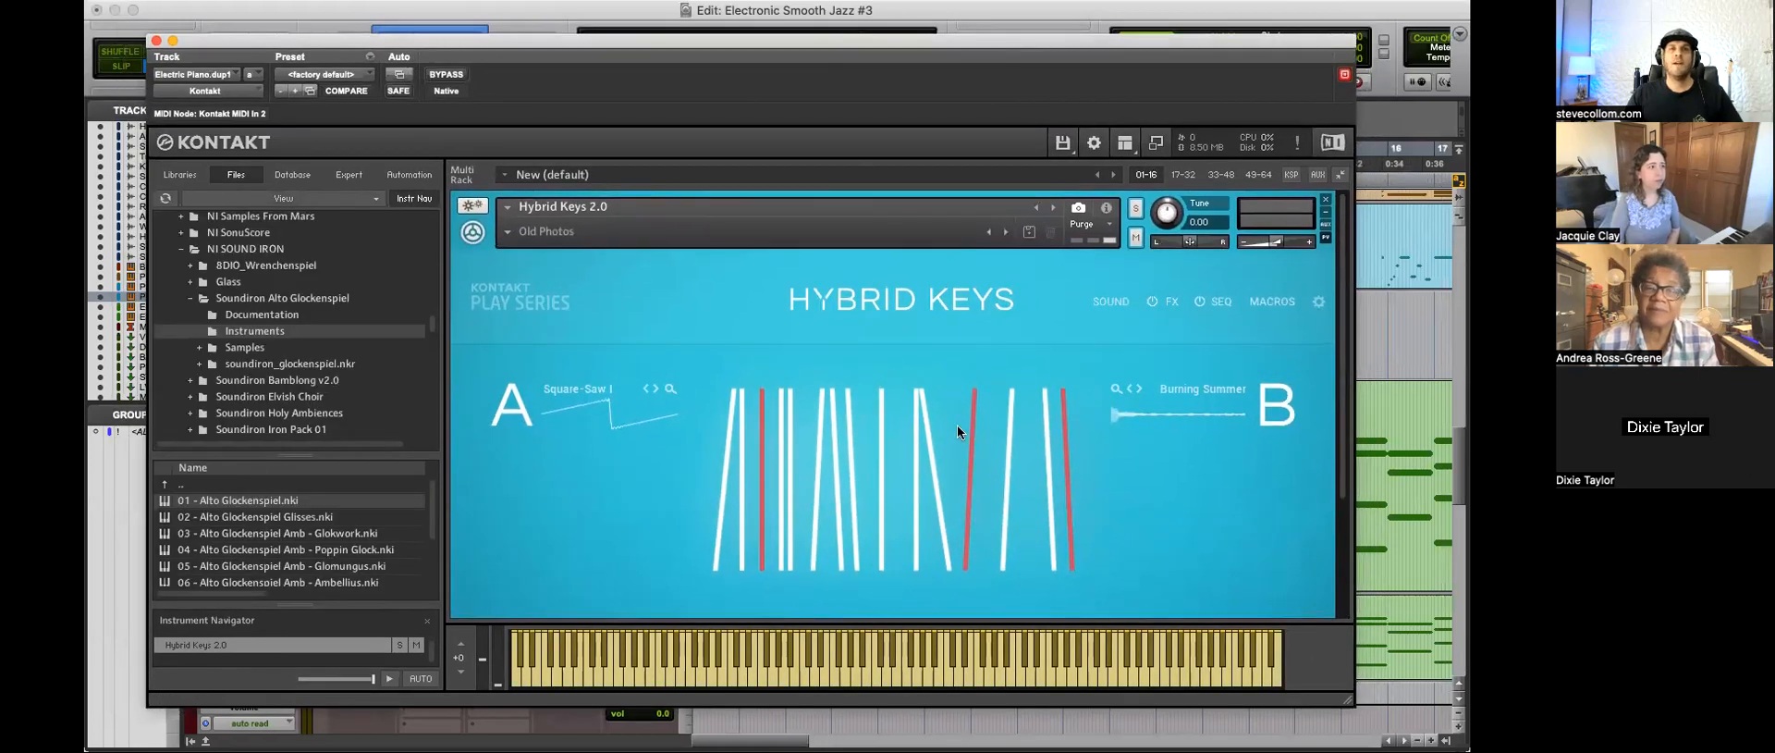
left_click(156, 41)
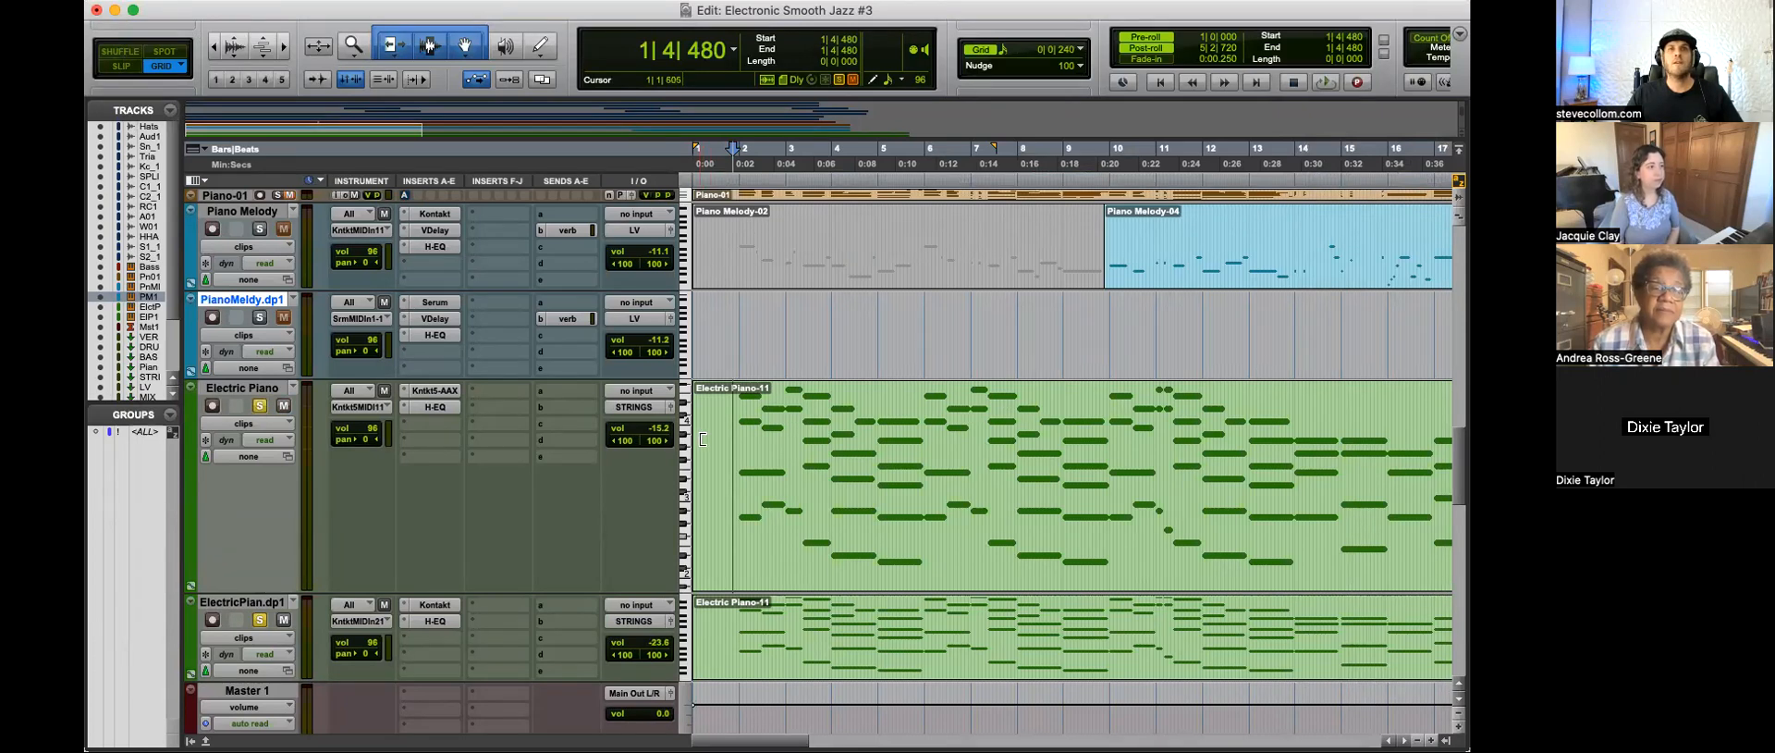
Step: Play from 1|4|480 and compare the Electric Piano and ElectricPian.dp1 layers by toggling their solos
key("t")
key("space")
key("r")
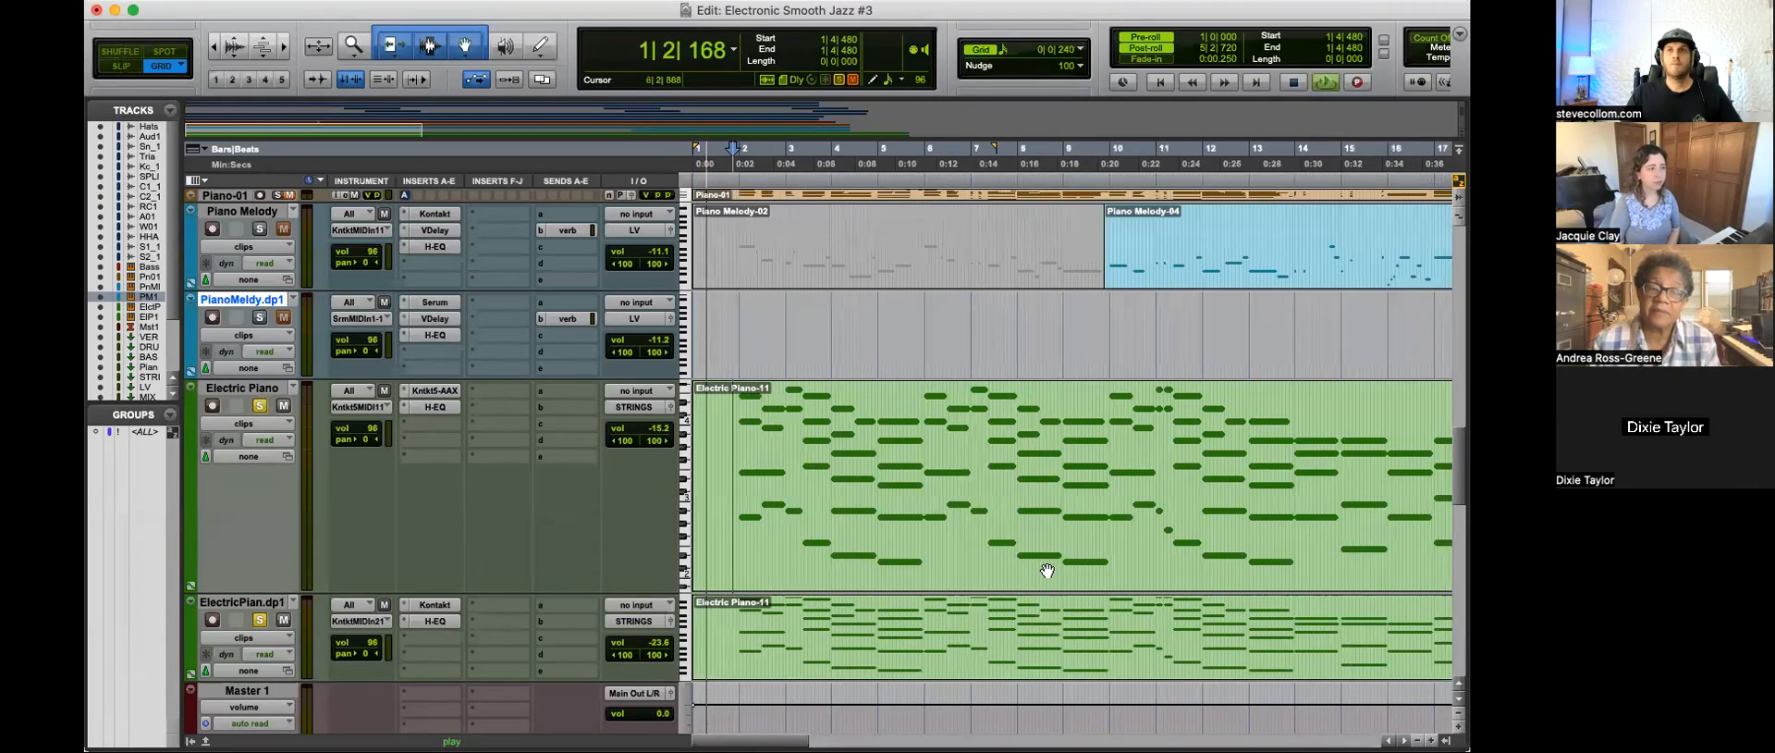
key("r")
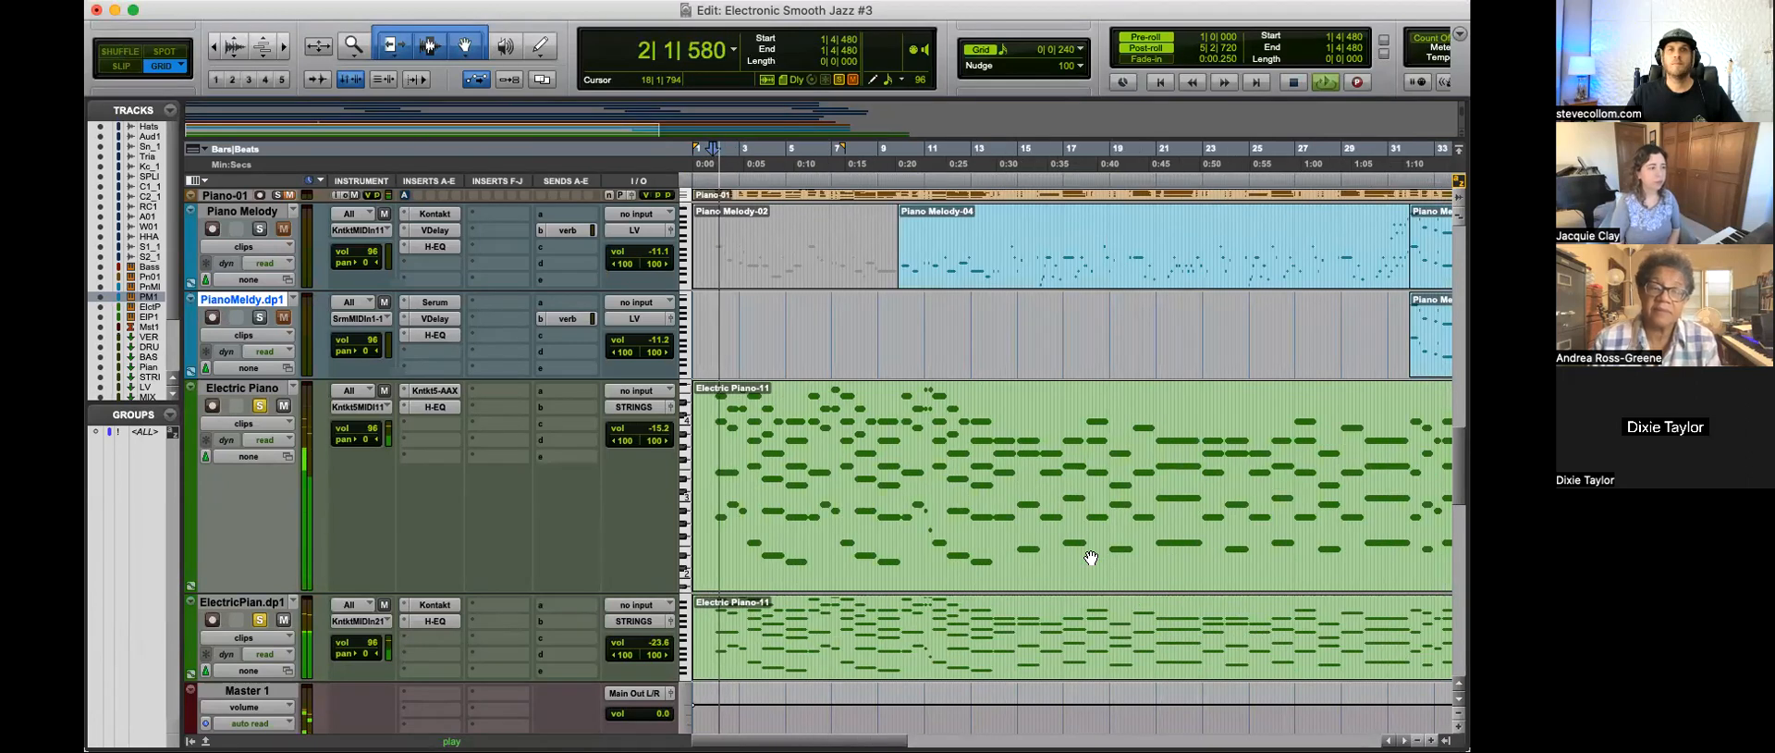
left_click(259, 407)
left_click(261, 620)
left_click(261, 620)
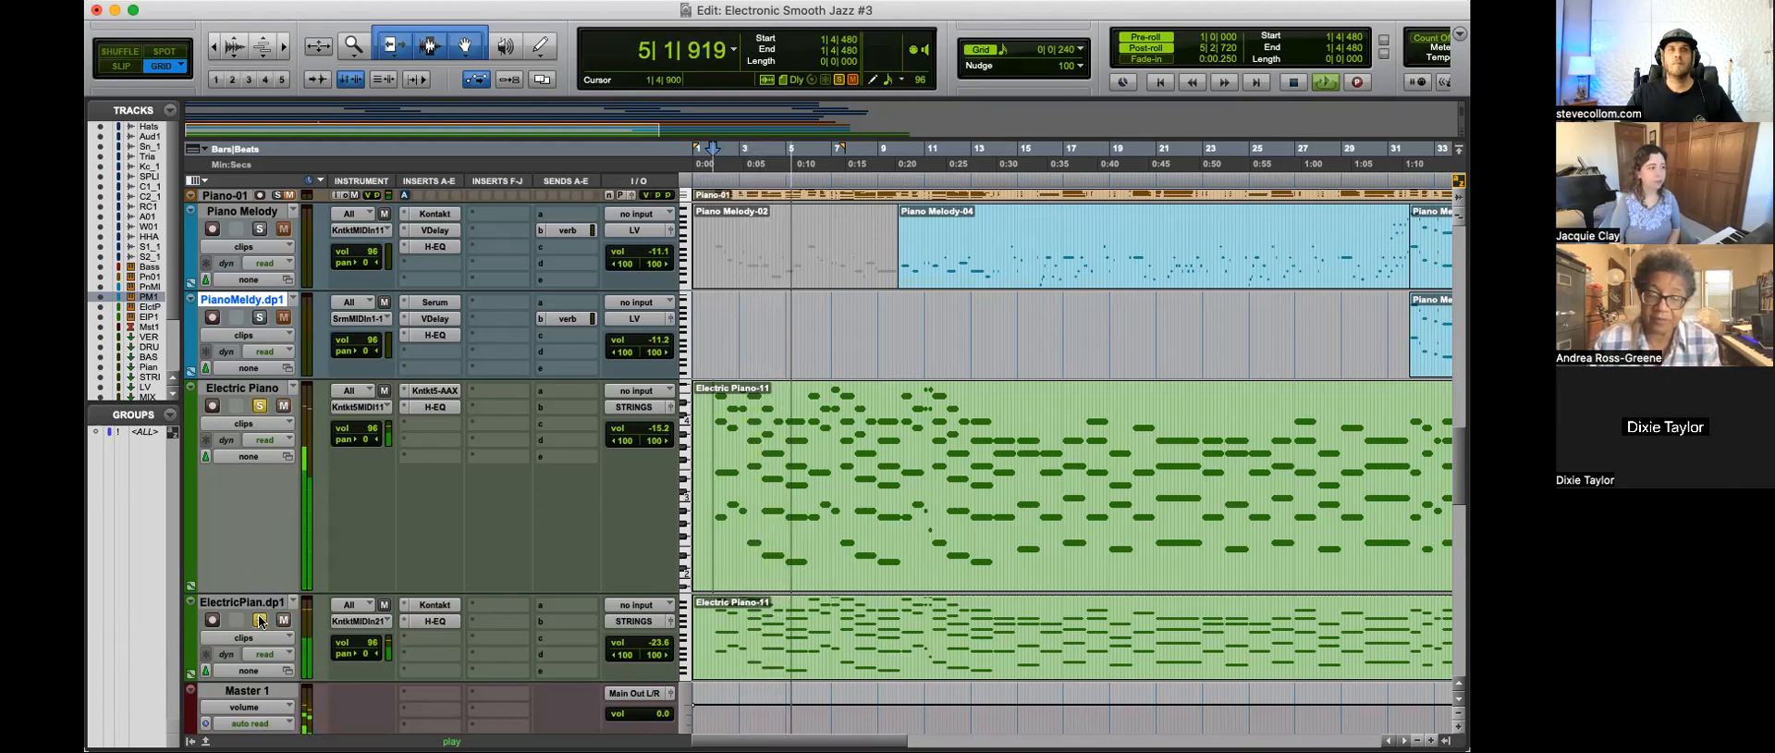
Step: Check the Funky Rio instrument on the Electric Piano track, close it, and unsolo both electric piano tracks
left_click(444, 392)
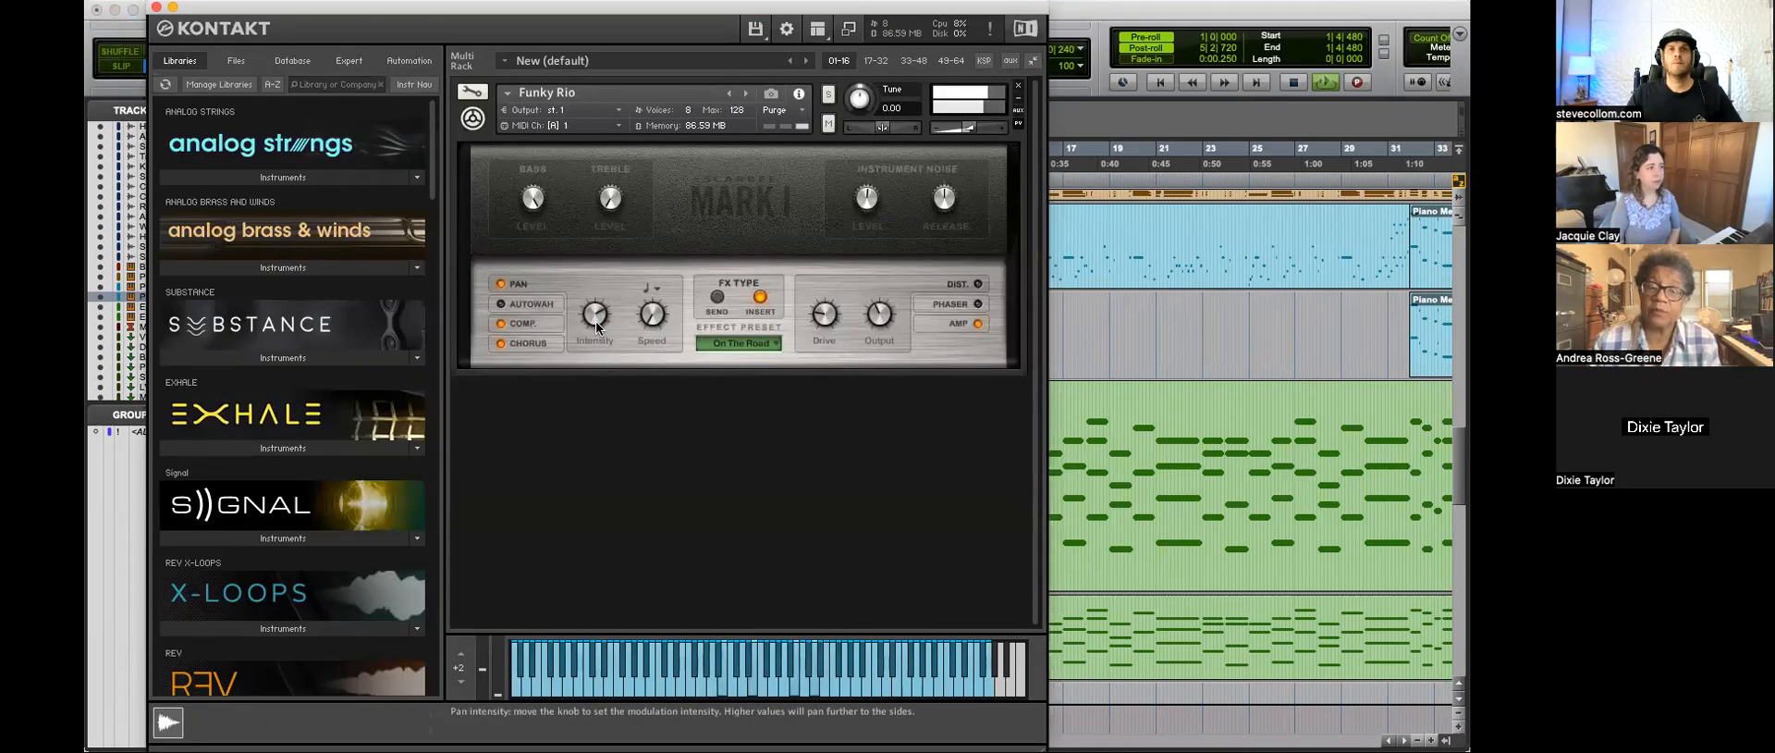
left_click(157, 7)
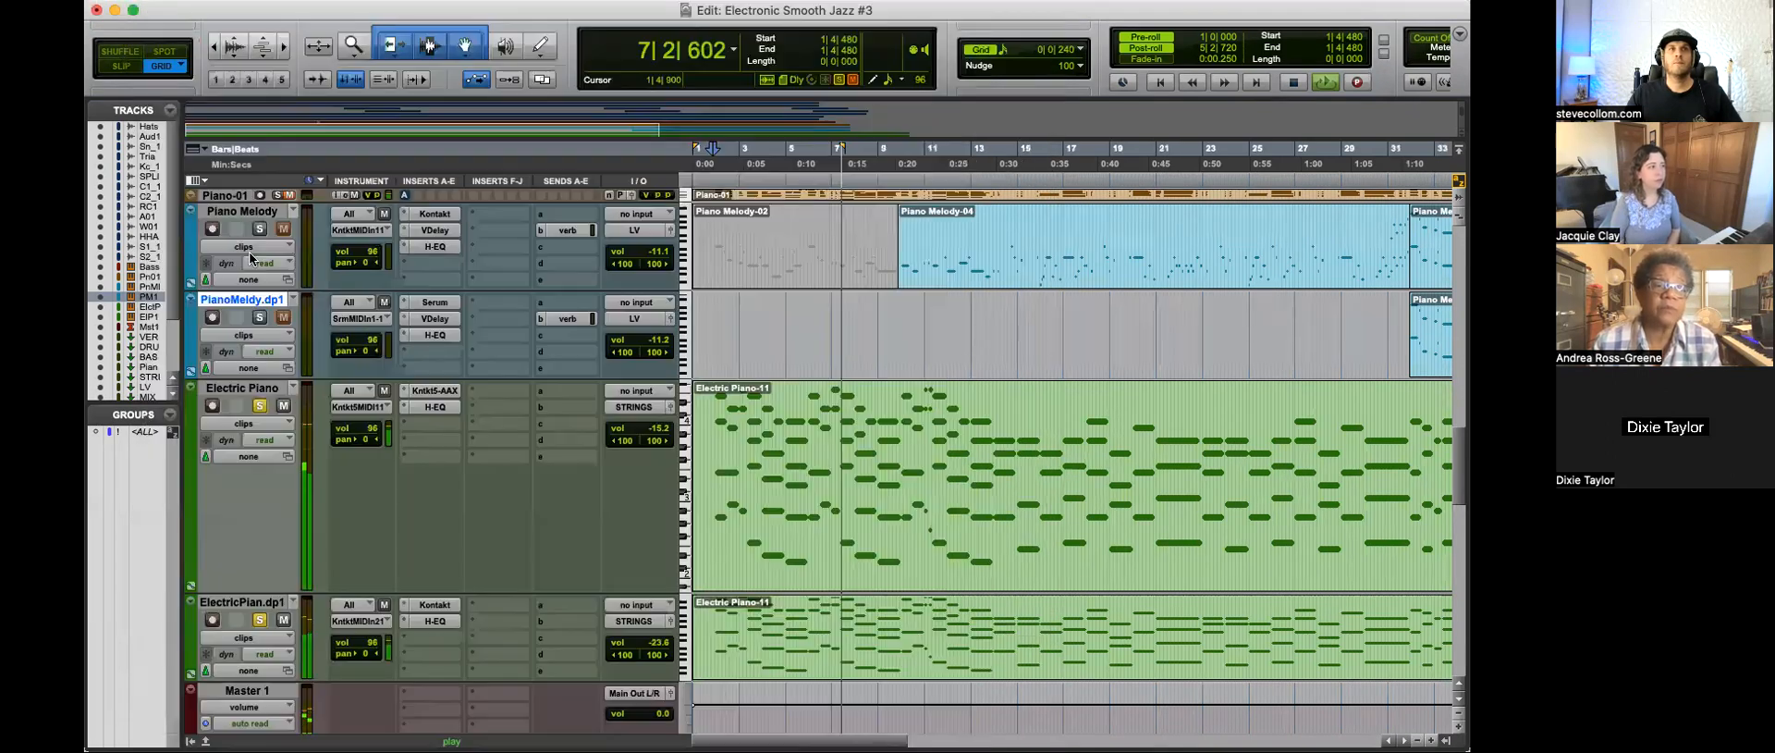
left_click(260, 620)
left_click(259, 406)
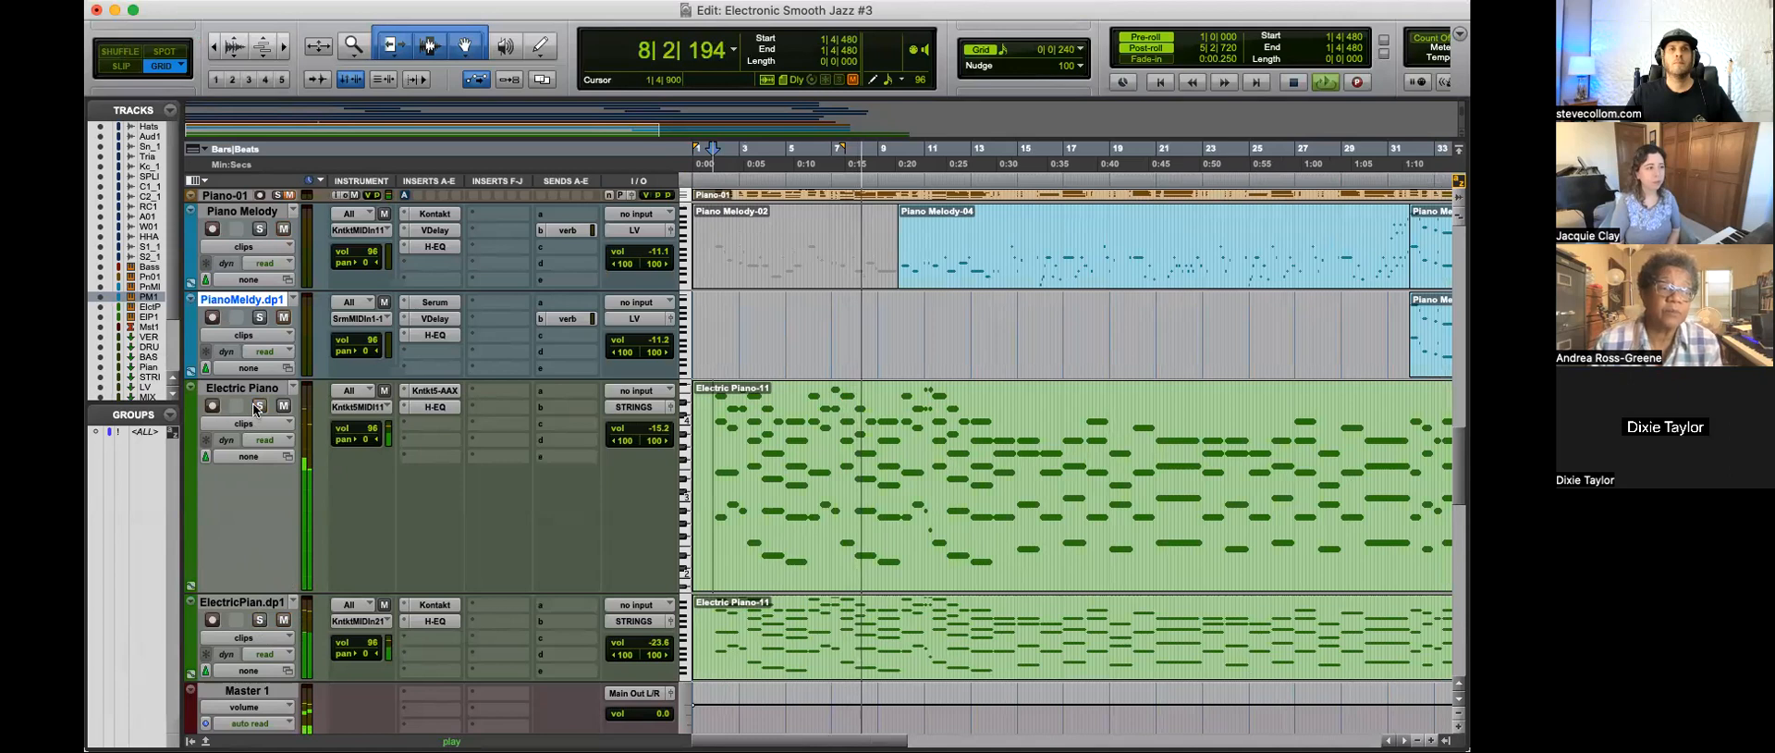
Step: Examine the clip arrangement of the percussion, effect, bass and piano tracks across the timeline while the full mix plays
key("super+bracketleft")
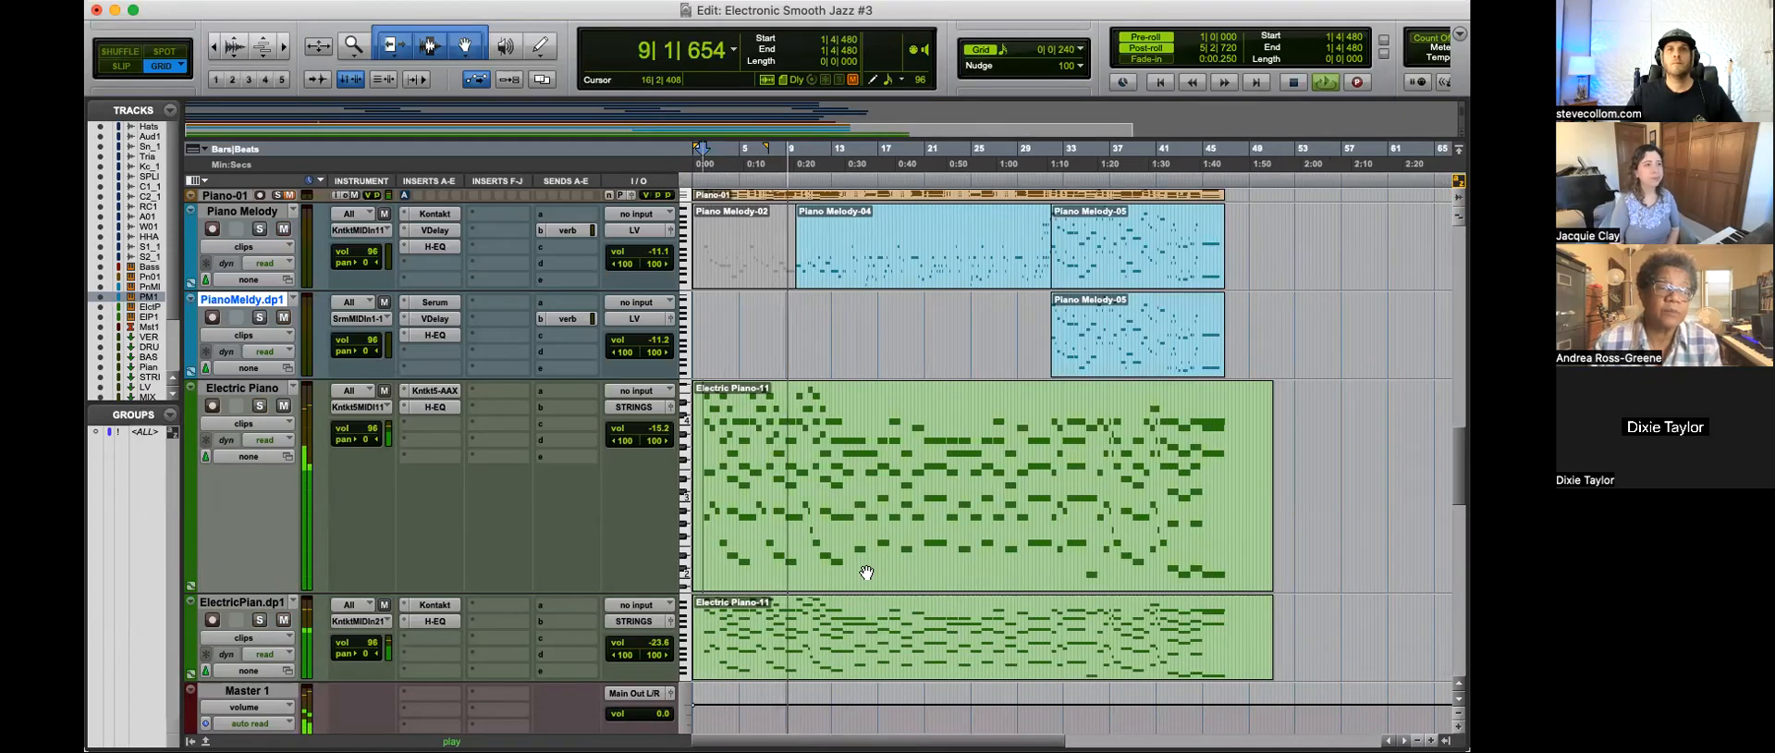
scroll(866, 573, "up", 5)
scroll(908, 612, "up", 3)
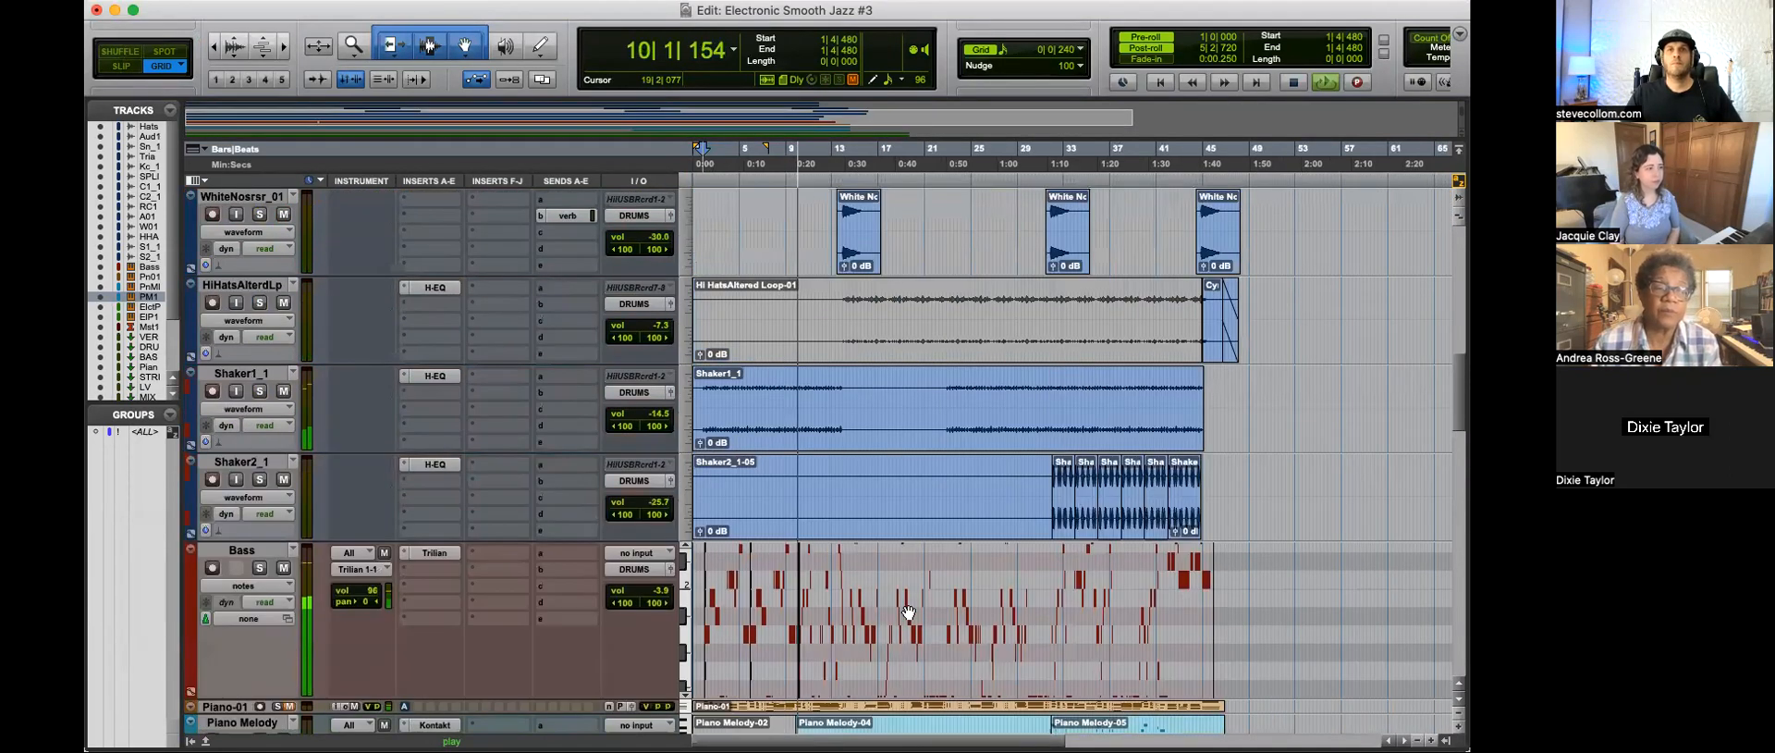
scroll(906, 612, "up", 2)
scroll(874, 578, "up", 4)
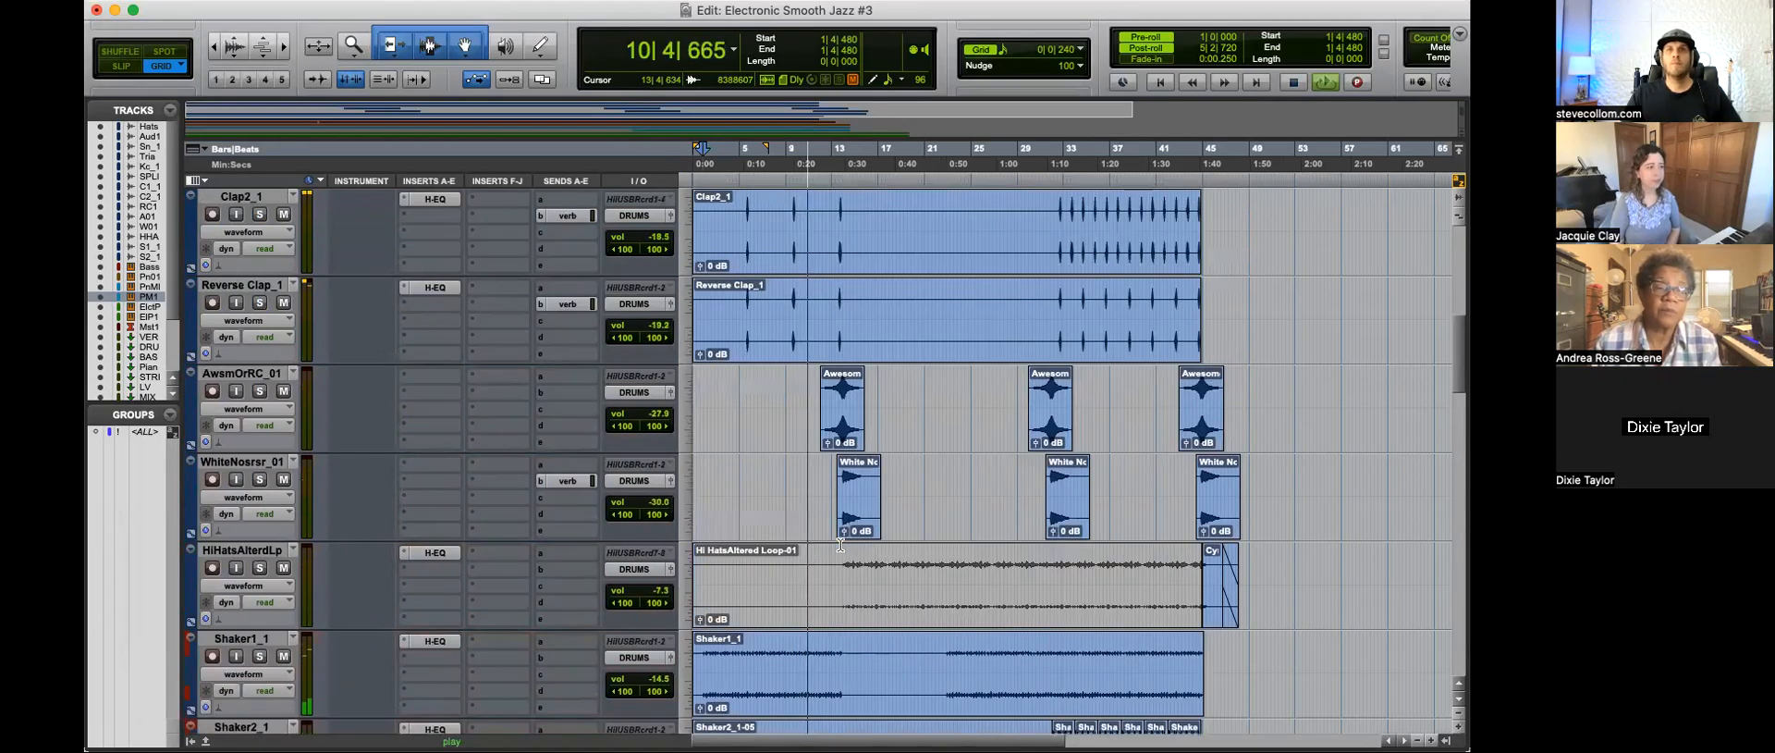
scroll(886, 516, "down", 4)
scroll(885, 513, "down", 4)
key("super+bracketright")
key("super+bracketleft")
key("super+bracketleft")
scroll(1039, 577, "down", 1)
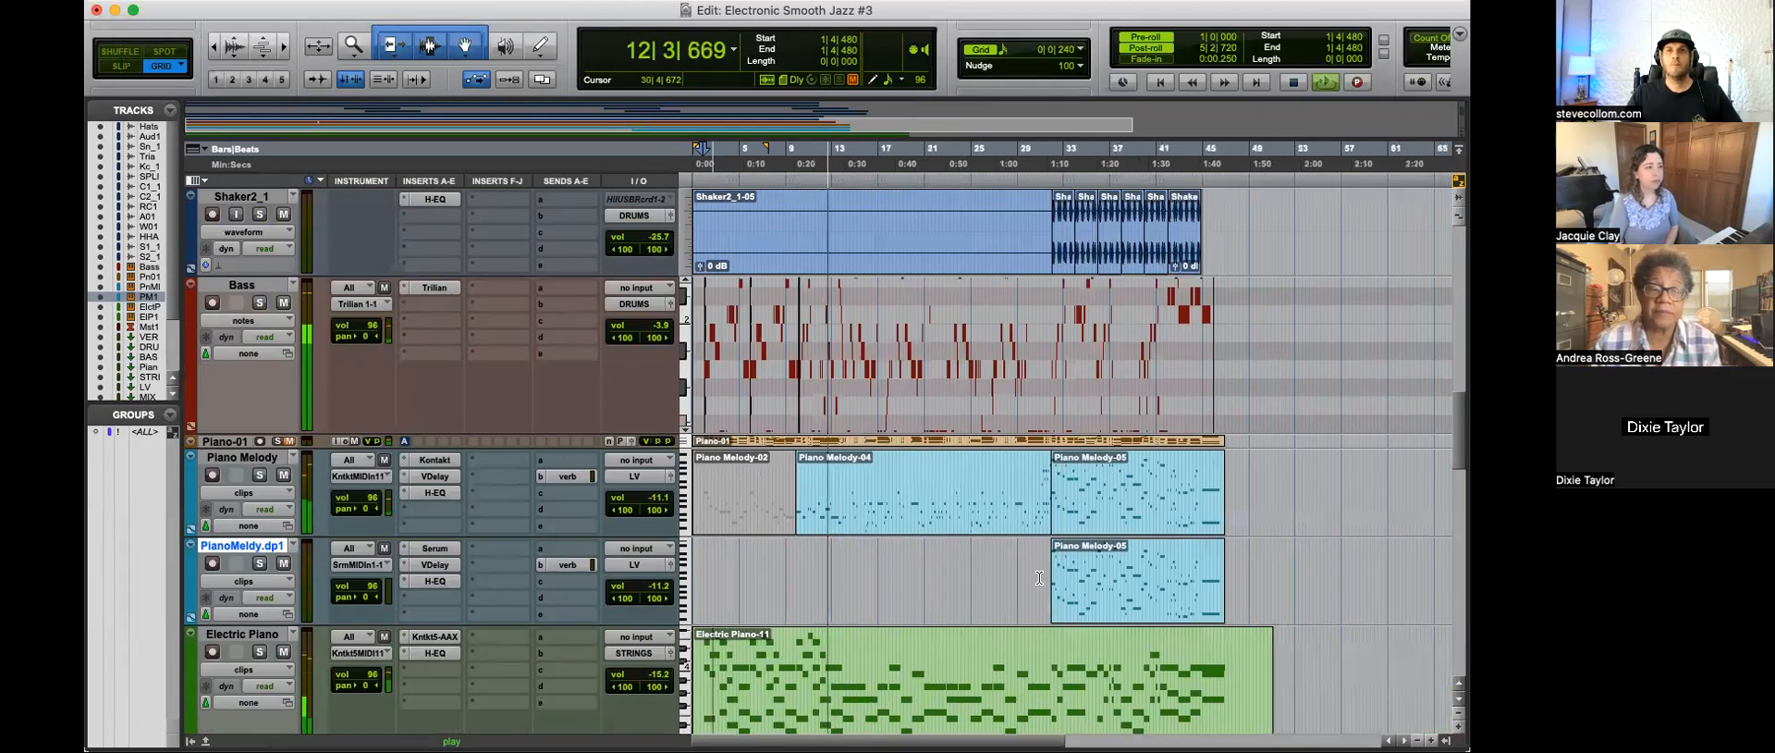
scroll(1017, 577, "up", 5)
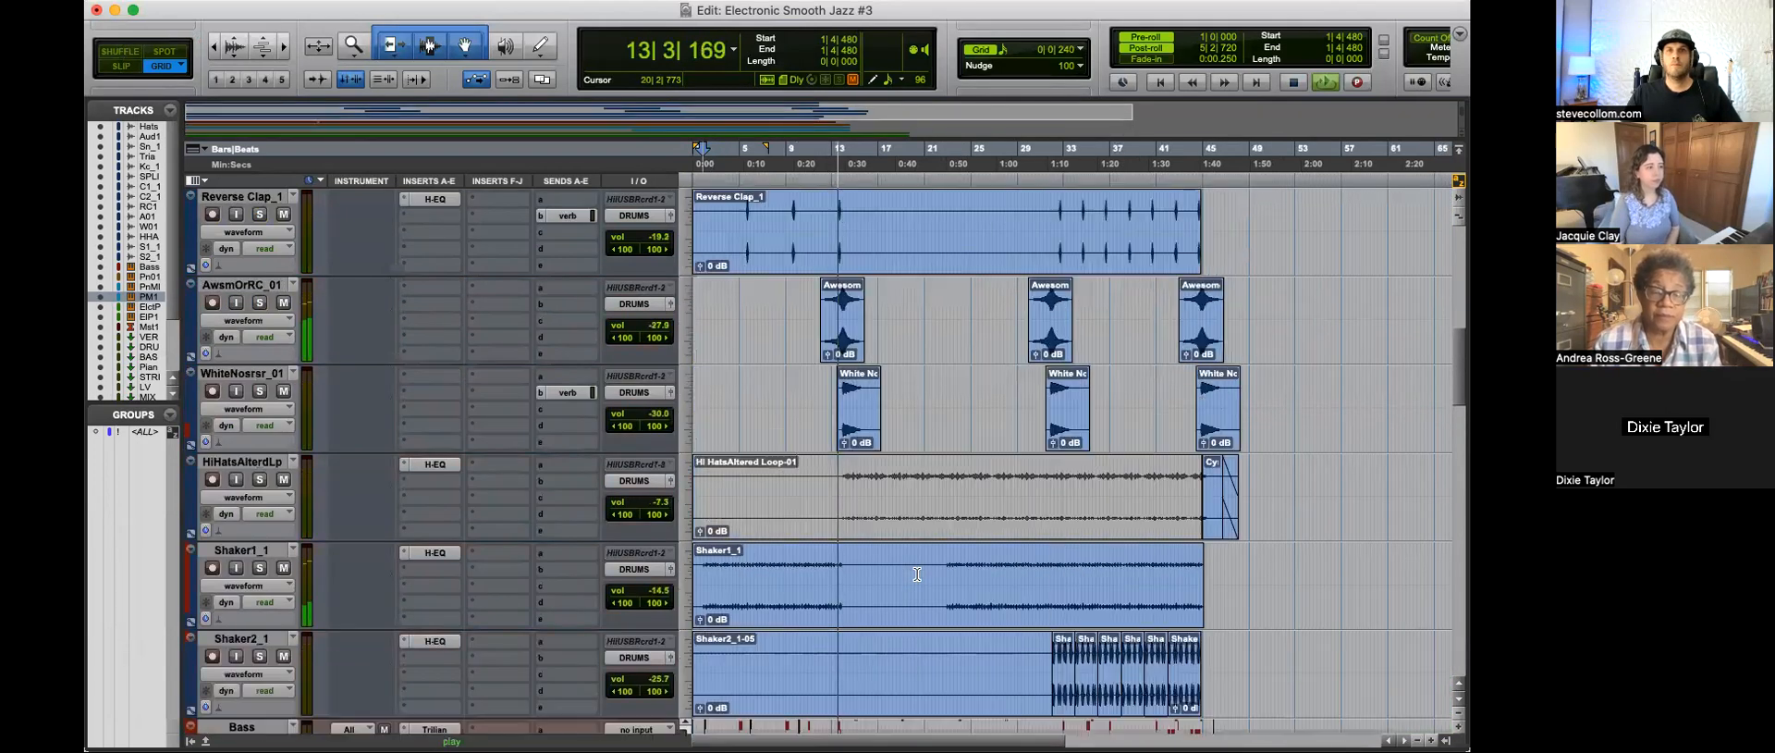
key("t")
key("t")
key("r")
key("r")
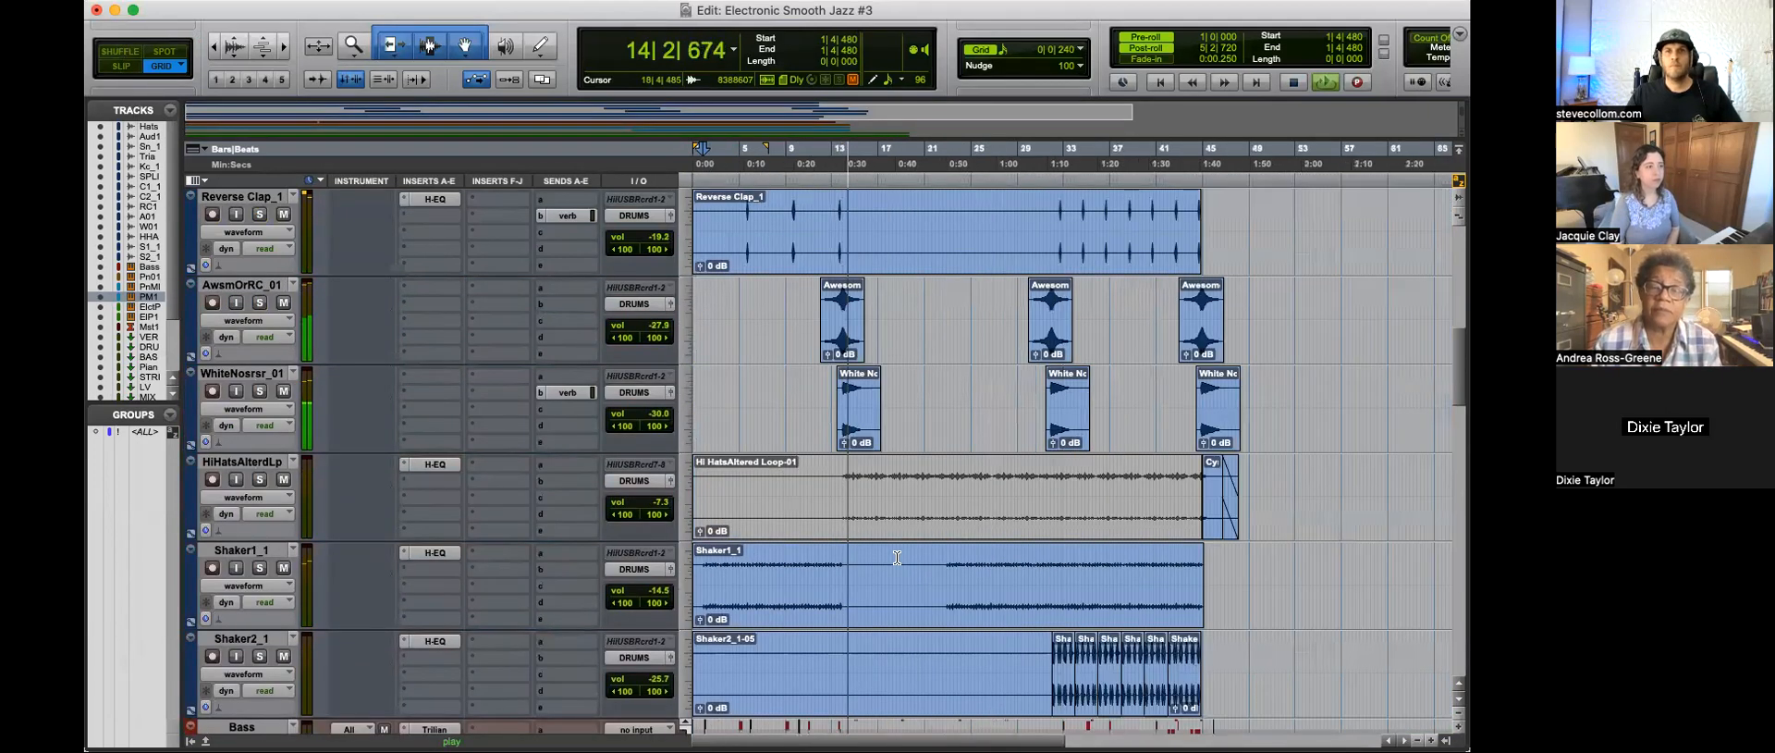
scroll(897, 557, "down", 9)
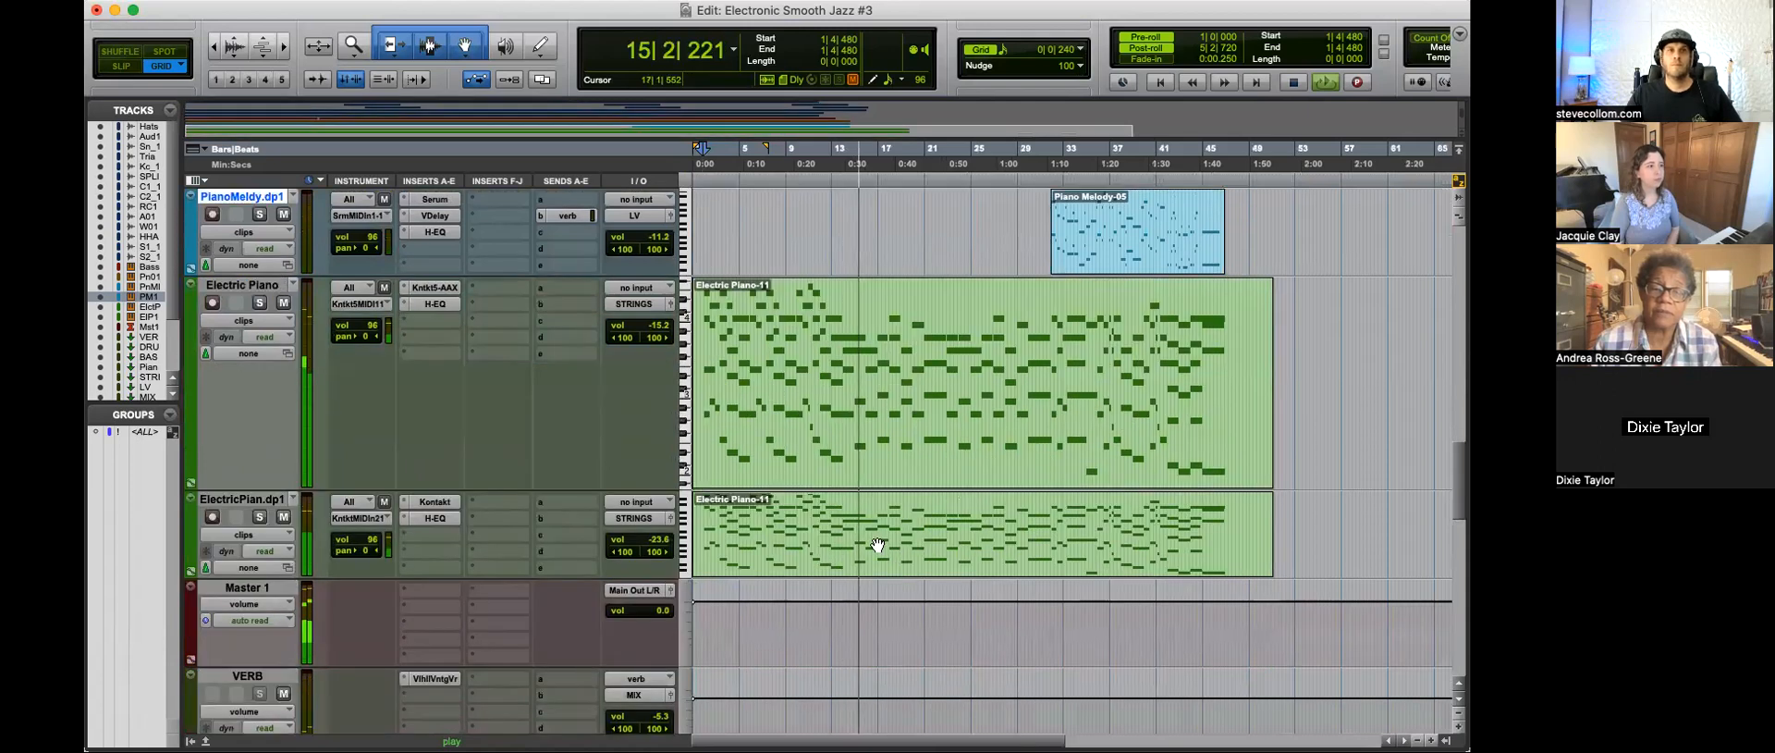
Step: Examine the drum and percussion clips around bars 18 to 27 while the full mix plays
scroll(878, 545, "down", 3)
scroll(877, 544, "up", 9)
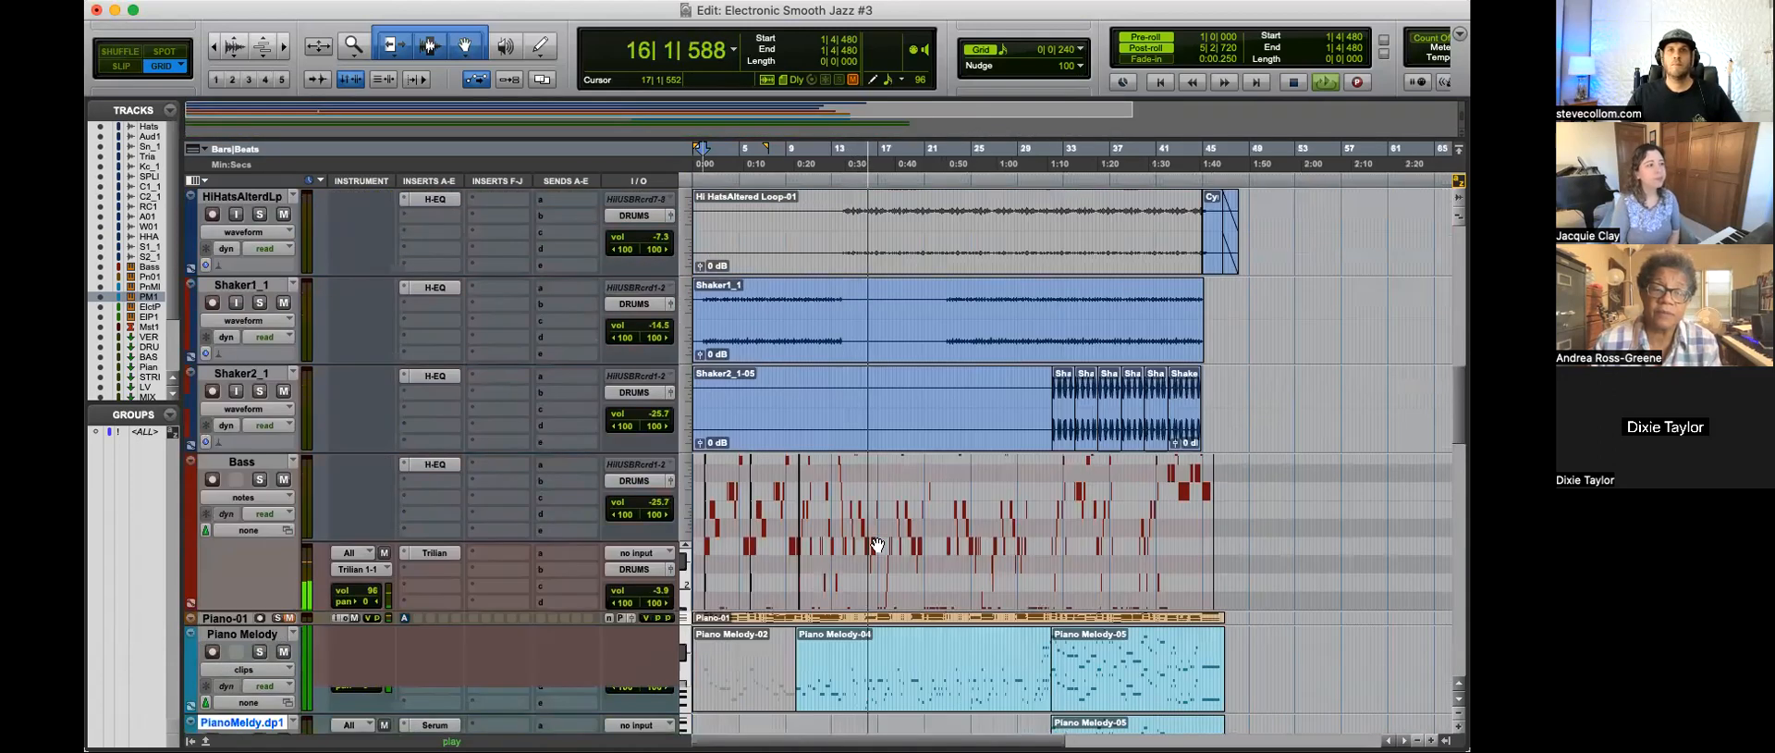
scroll(877, 545, "up", 6)
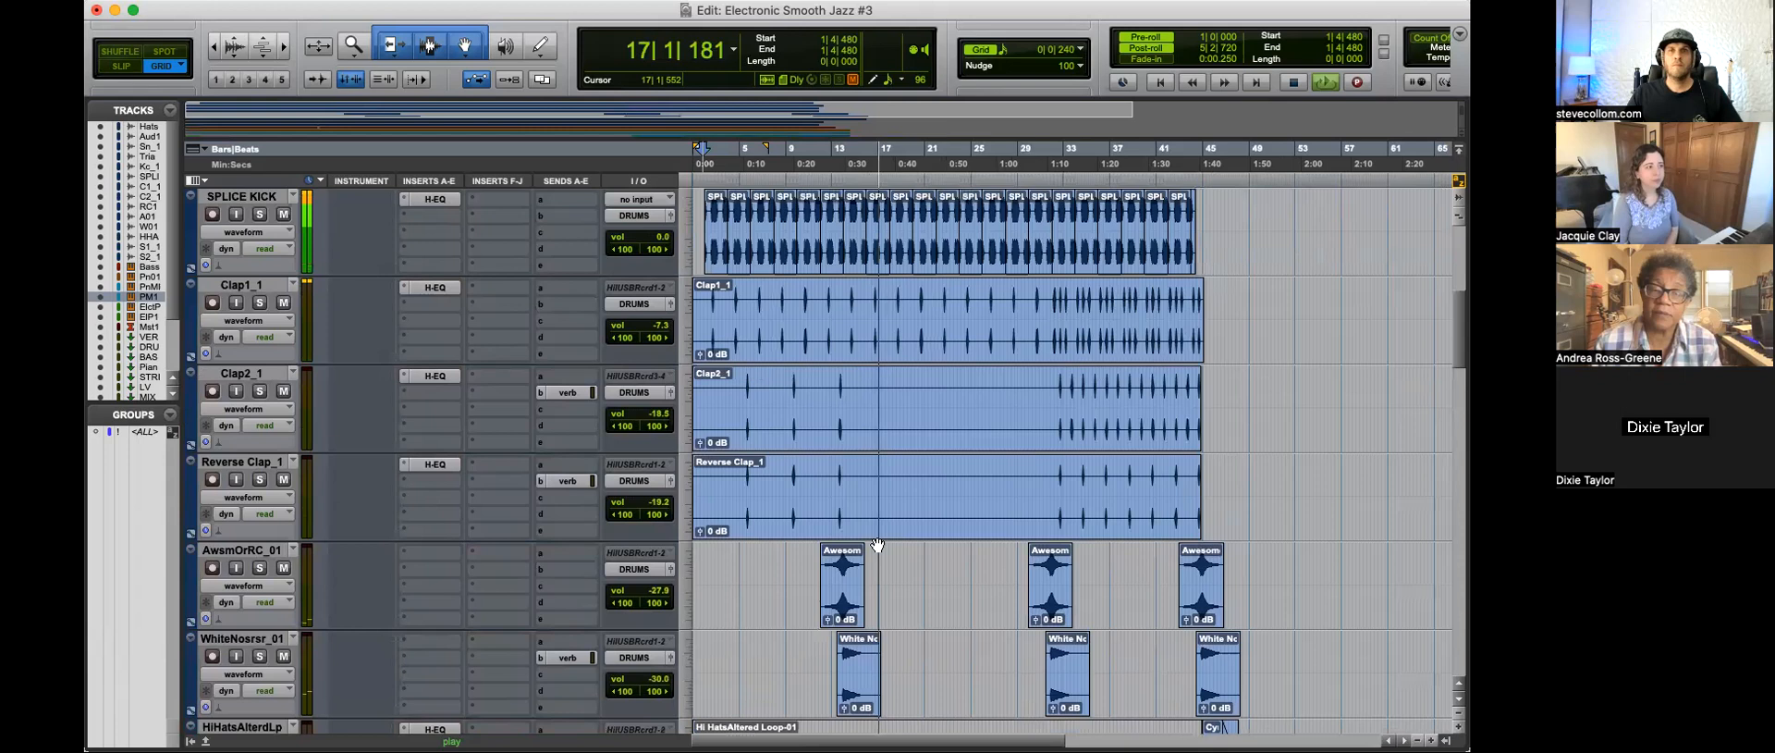
scroll(878, 545, "up", 3)
key("t")
key("t")
key("t")
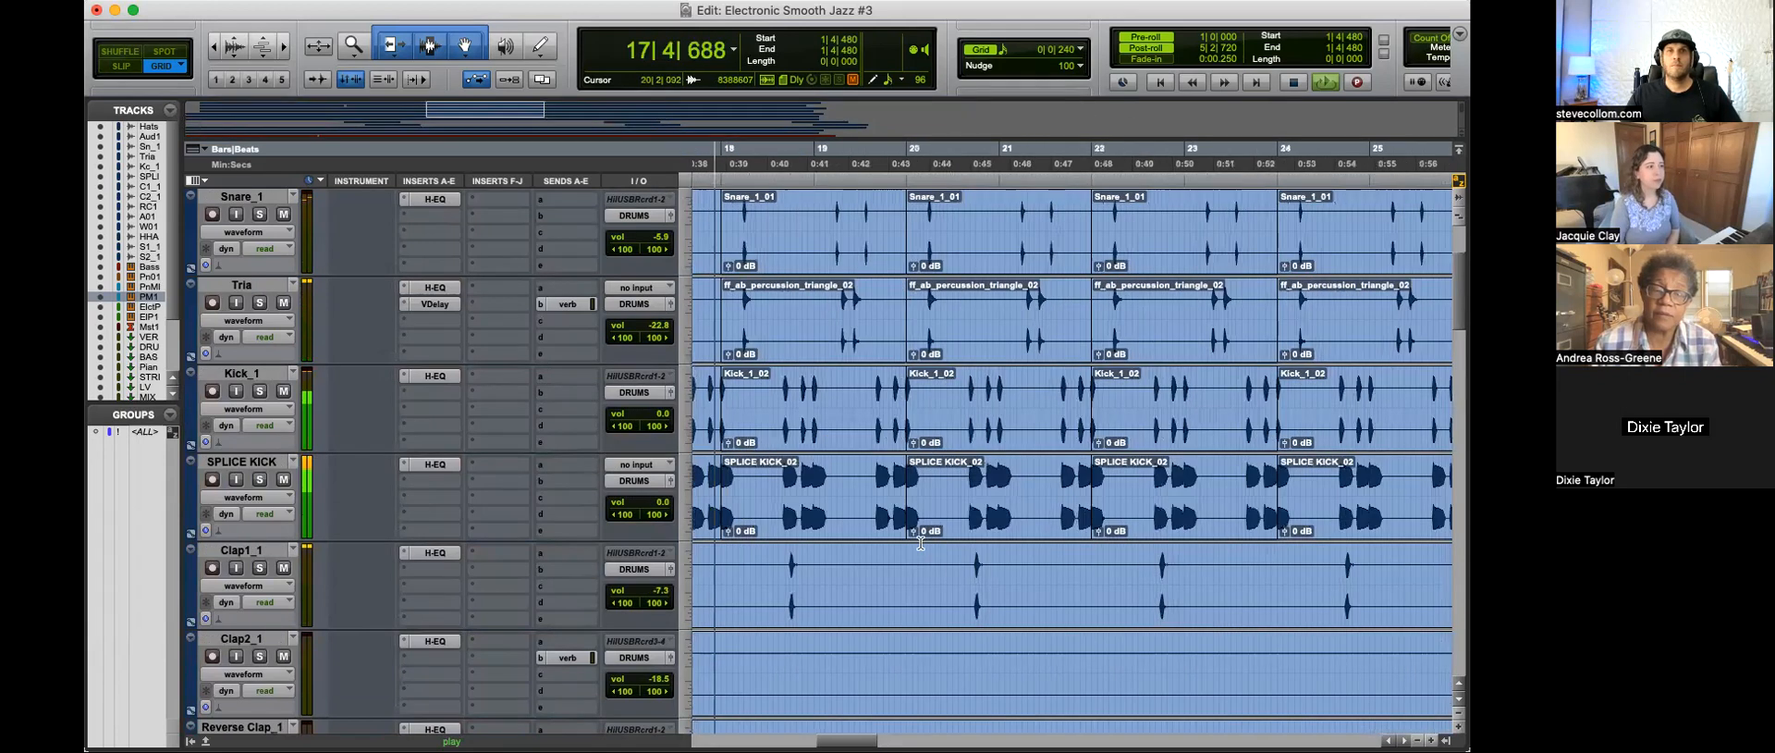
scroll(933, 555, "up", 1)
key("t")
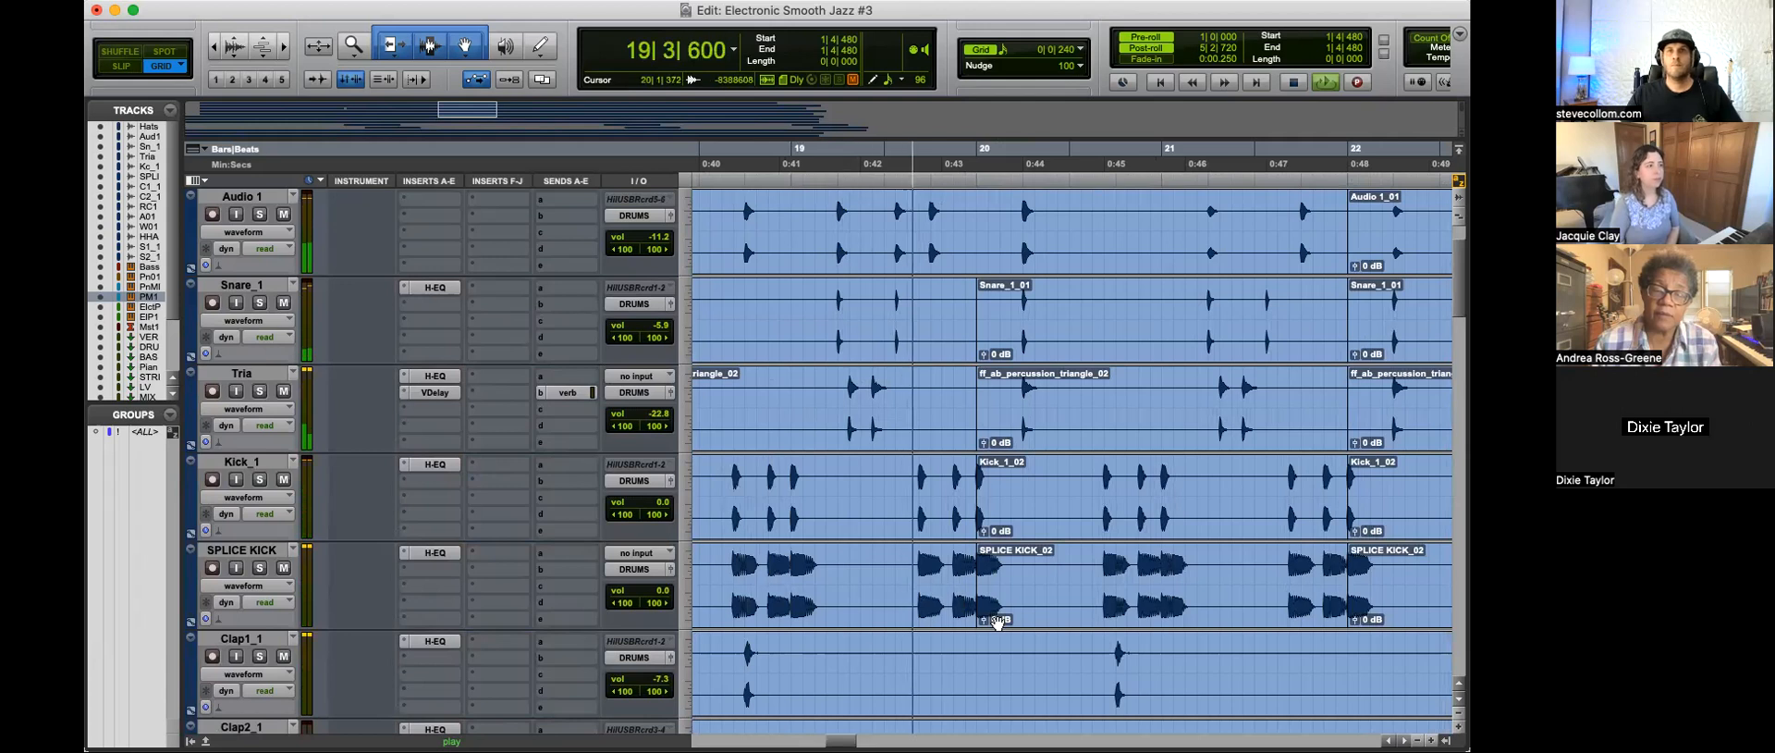
key("r")
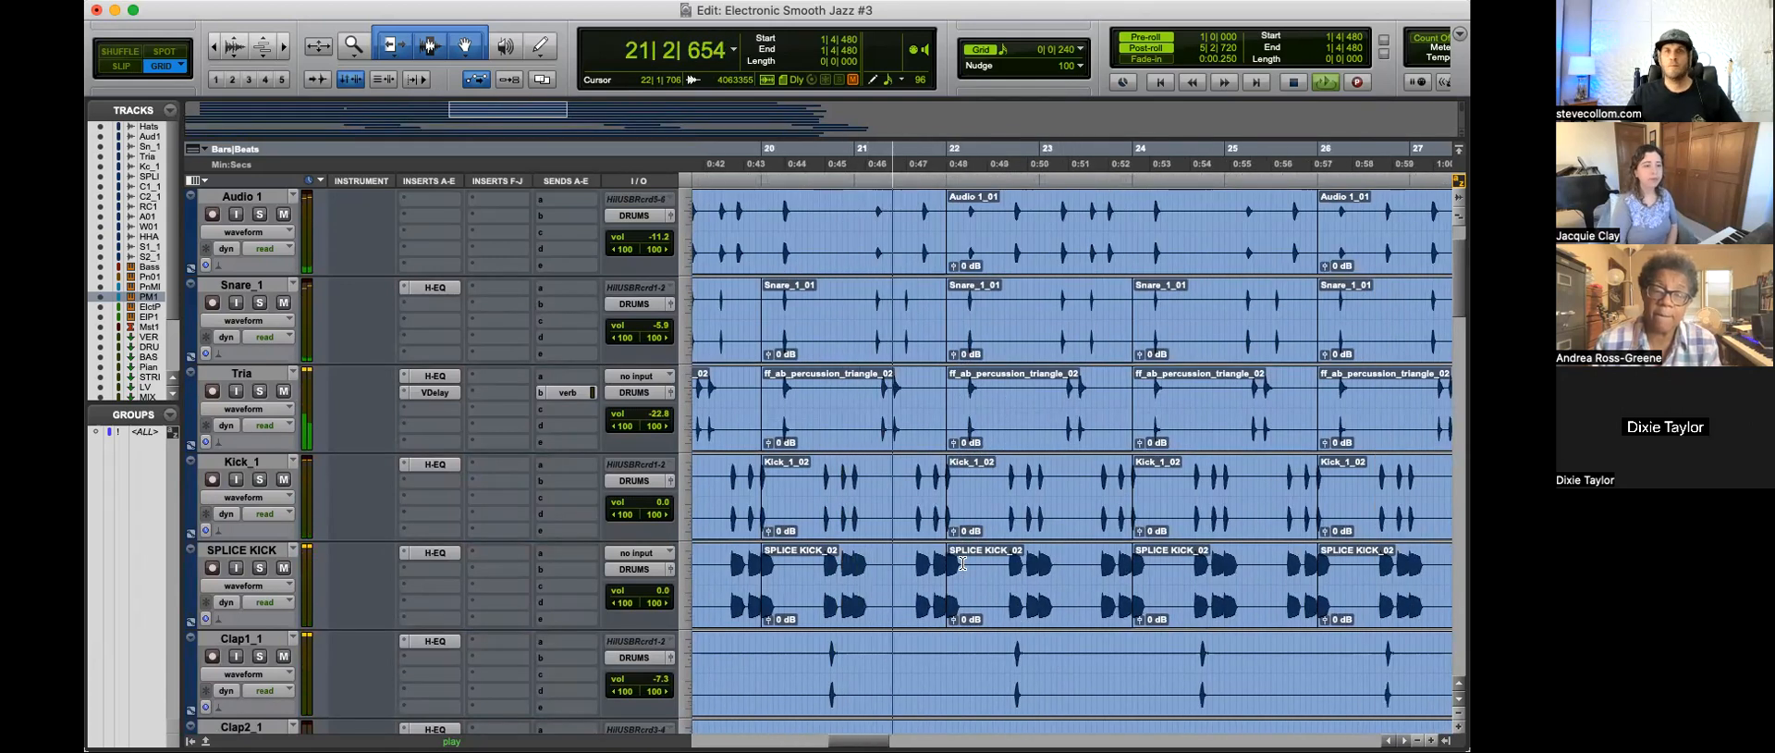
scroll(1029, 580, "up", 2)
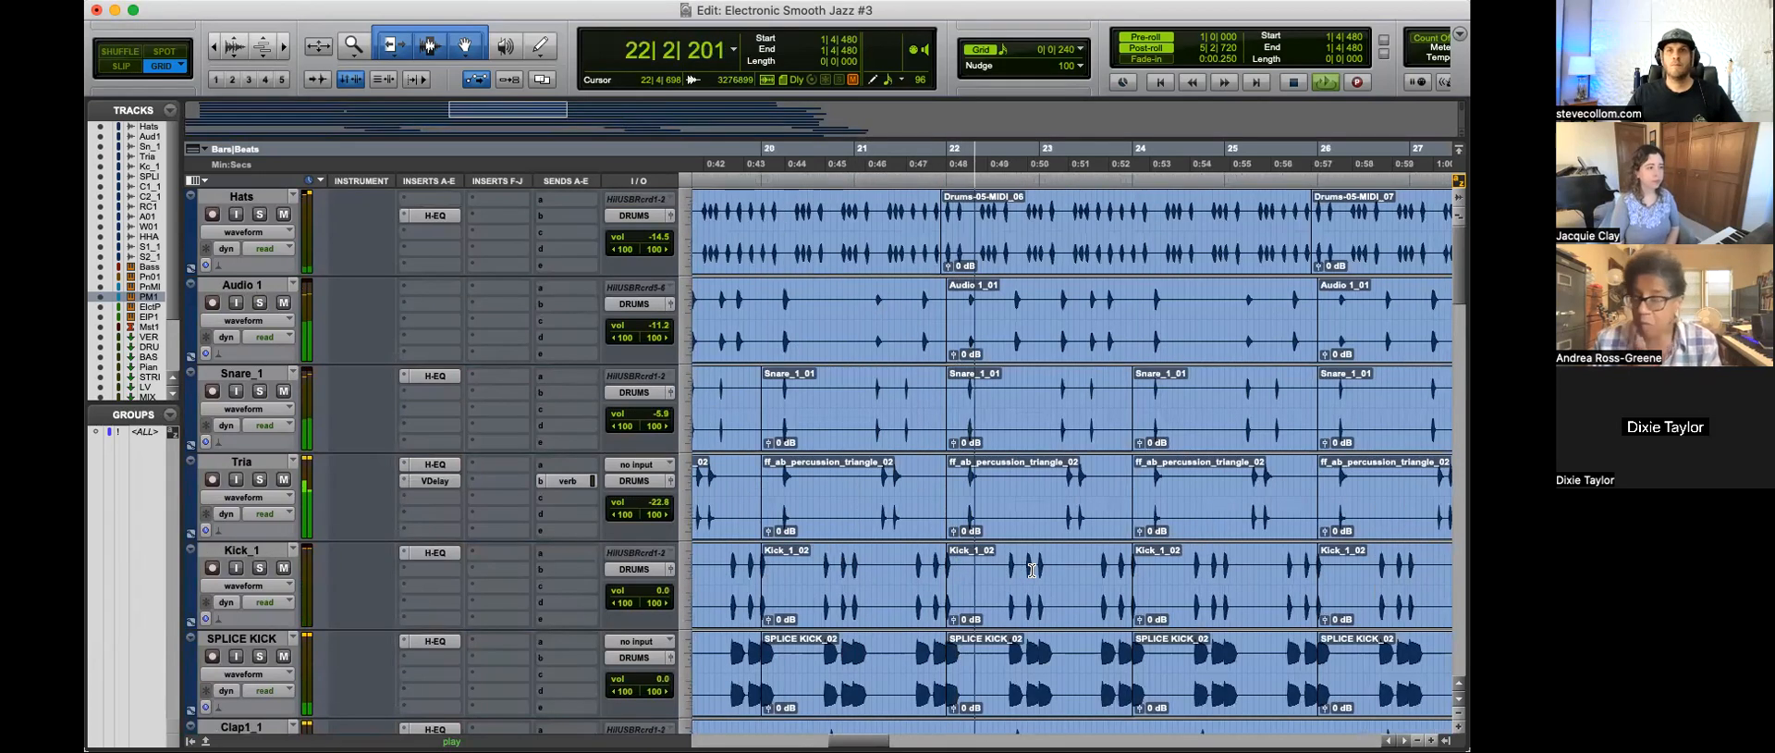
scroll(1026, 527, "down", 4)
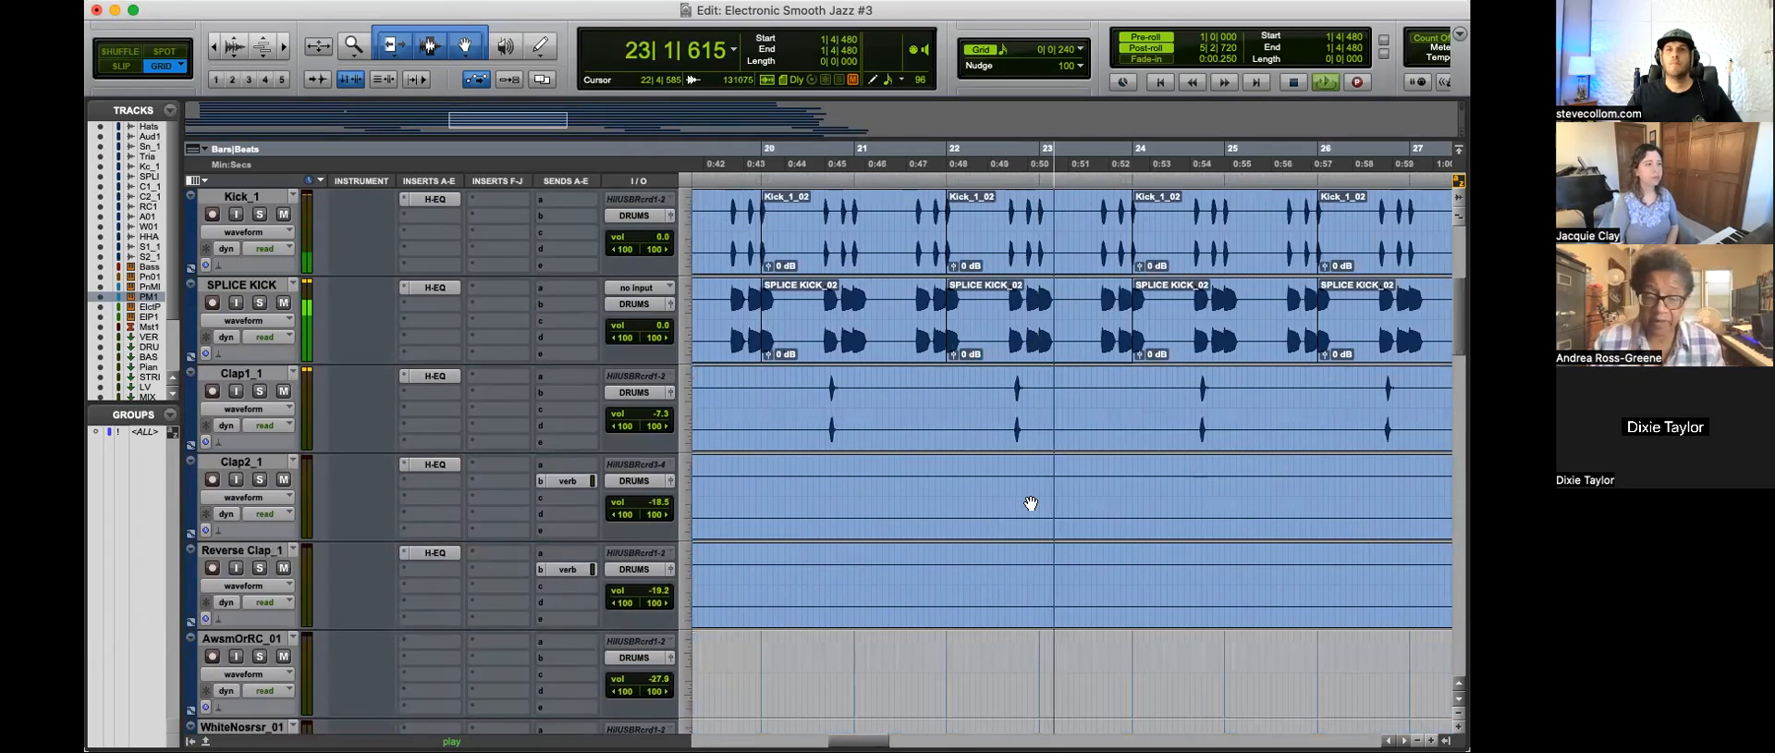
Step: Examine the bass, piano melody and electric piano clips up to the Piano Melody-05 clips near bar 32 during playback
scroll(1038, 428, "down", 10)
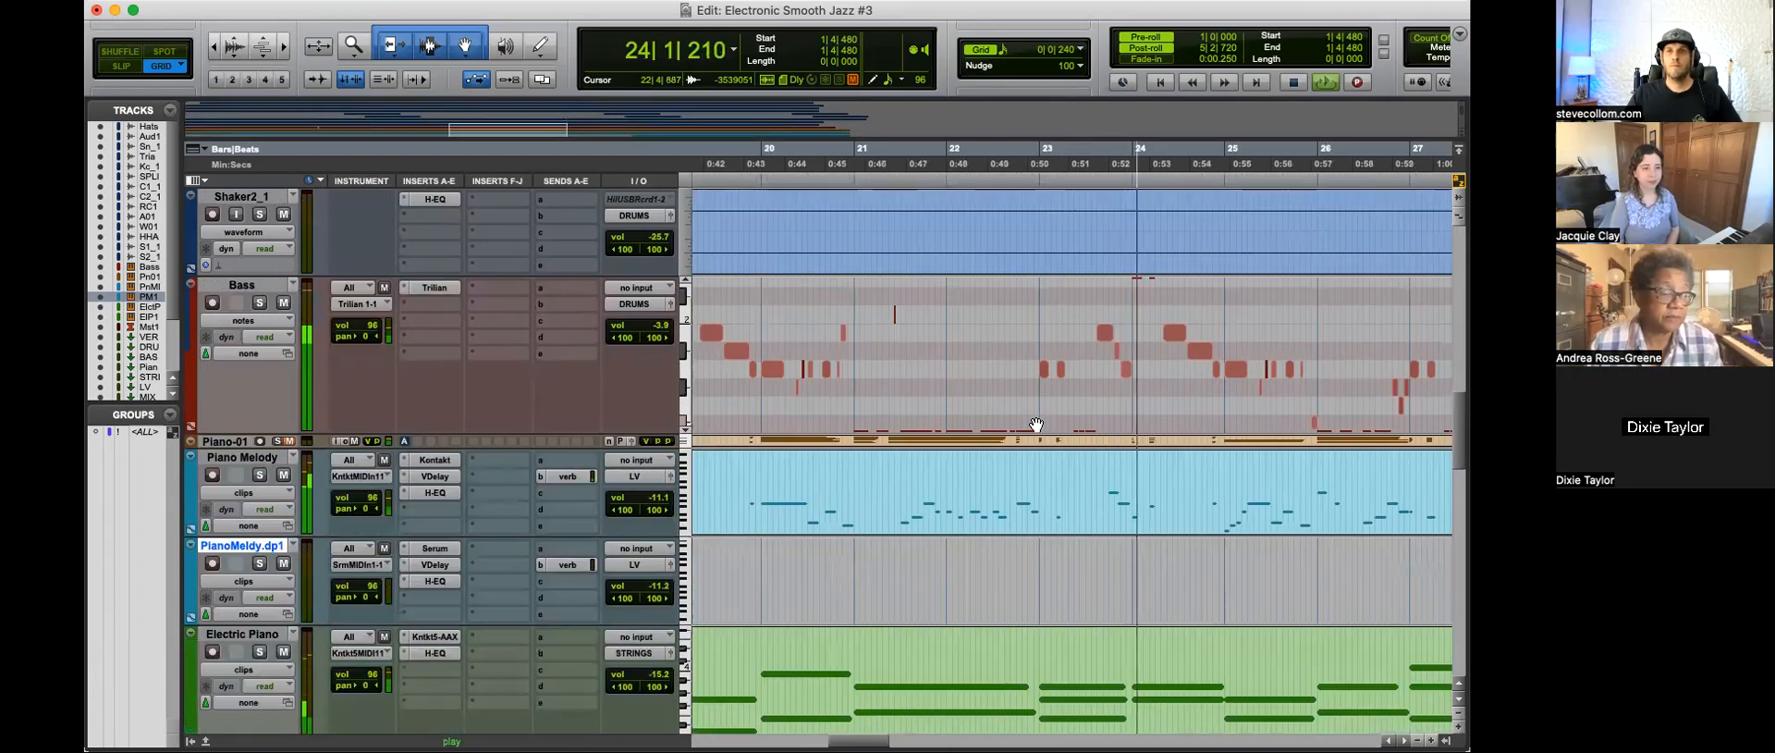
scroll(1036, 424, "down", 4)
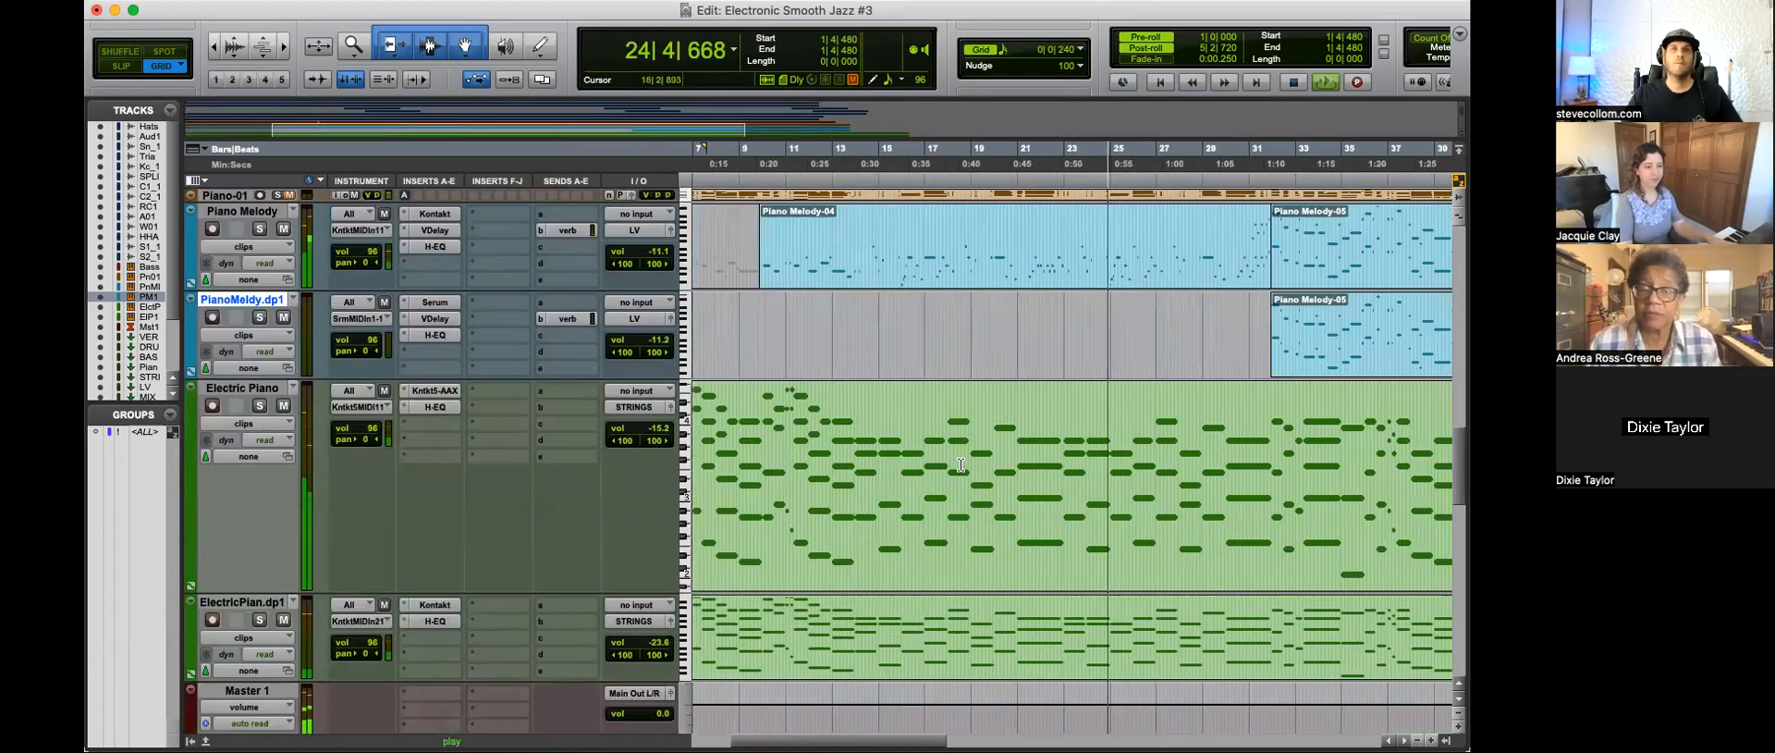
scroll(1043, 449, "down", 2)
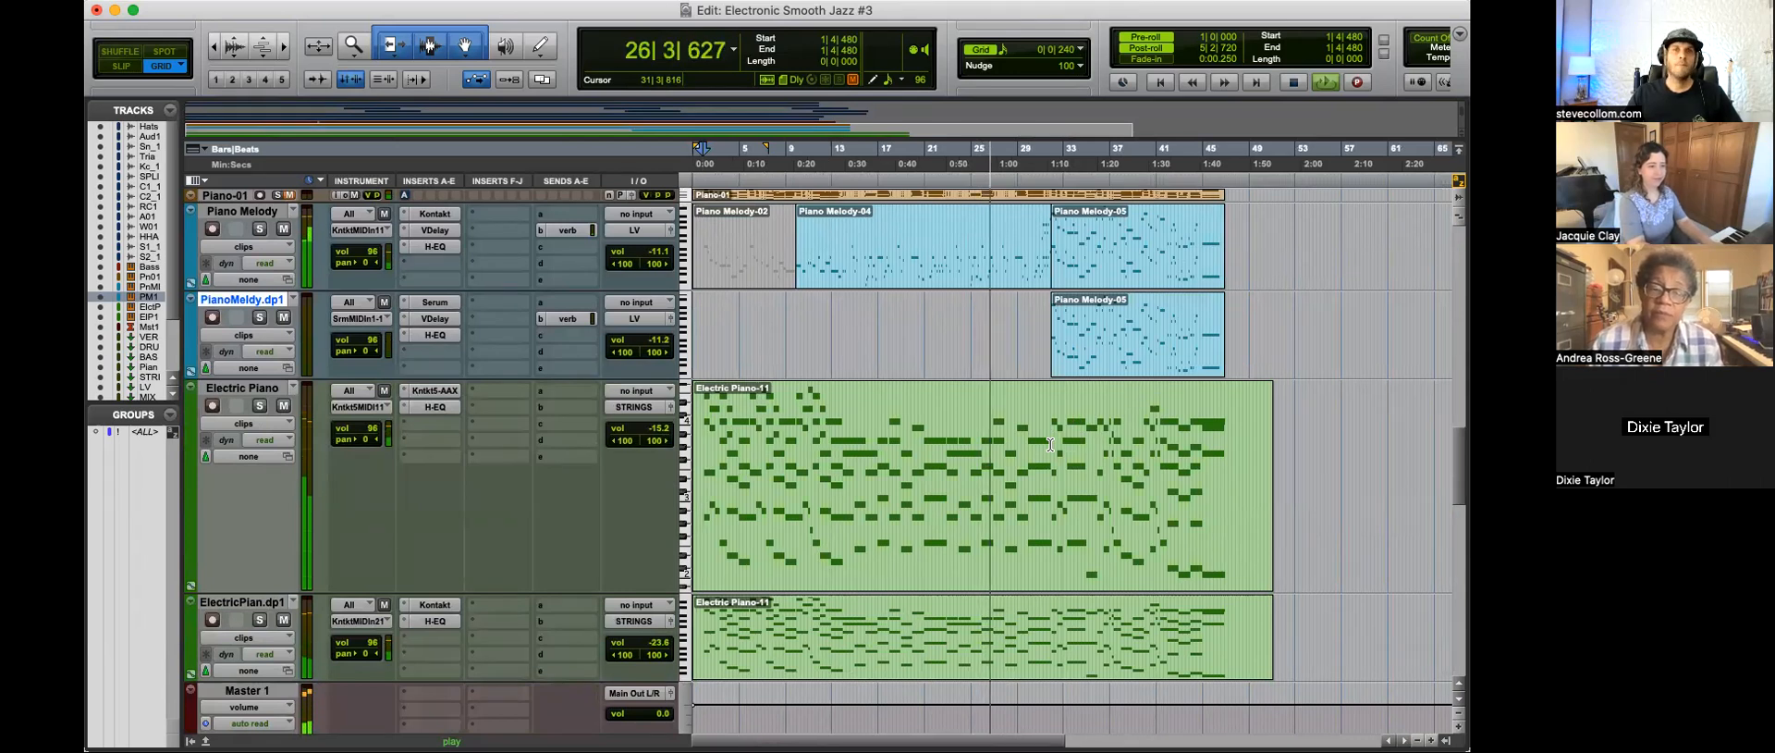
scroll(1051, 445, "down", 3)
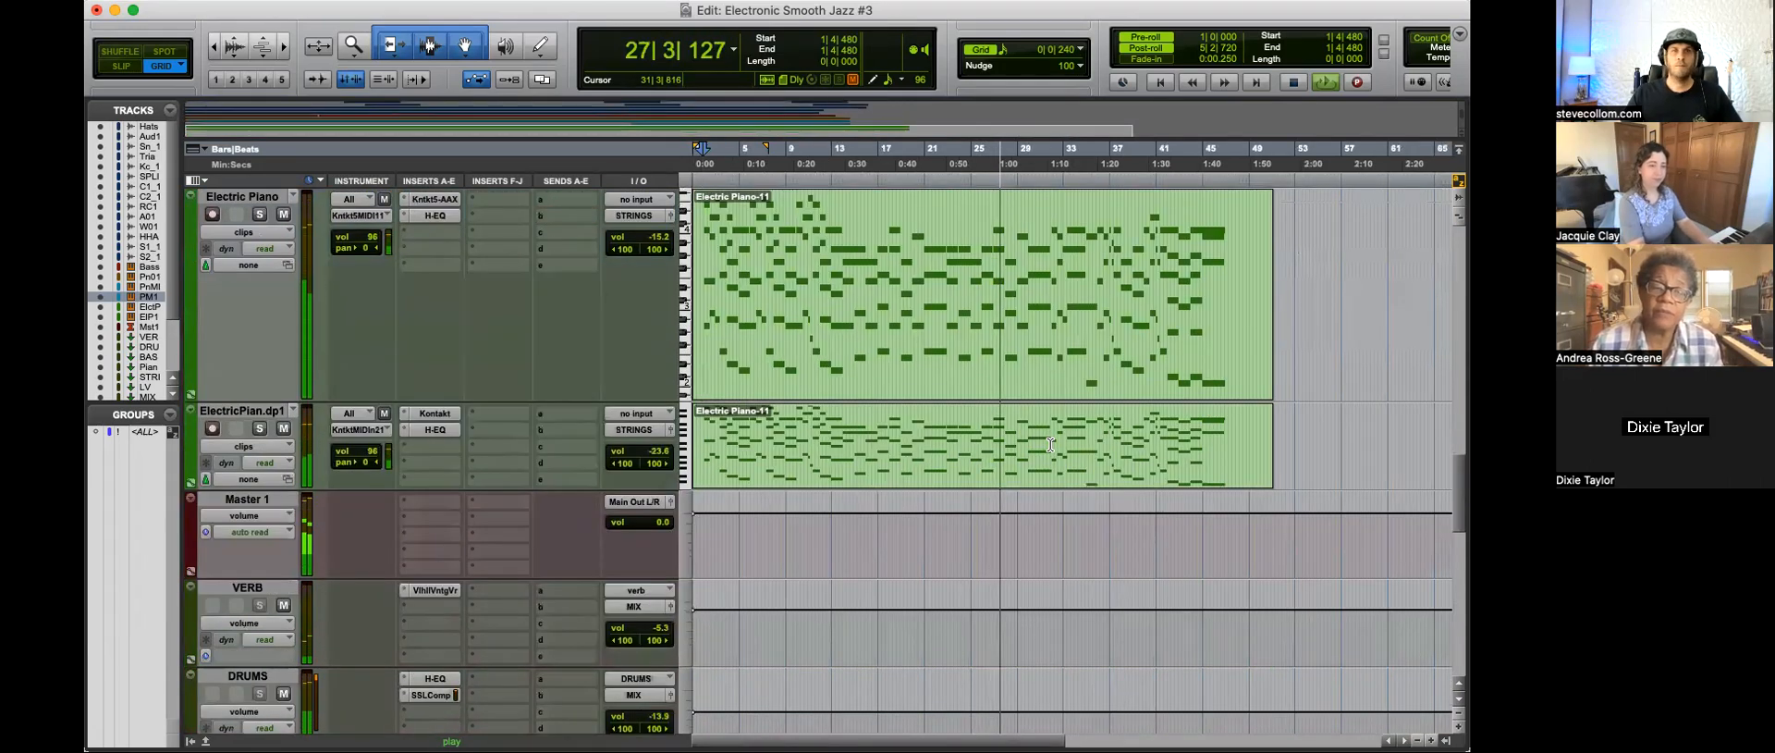
scroll(1072, 497, "up", 5)
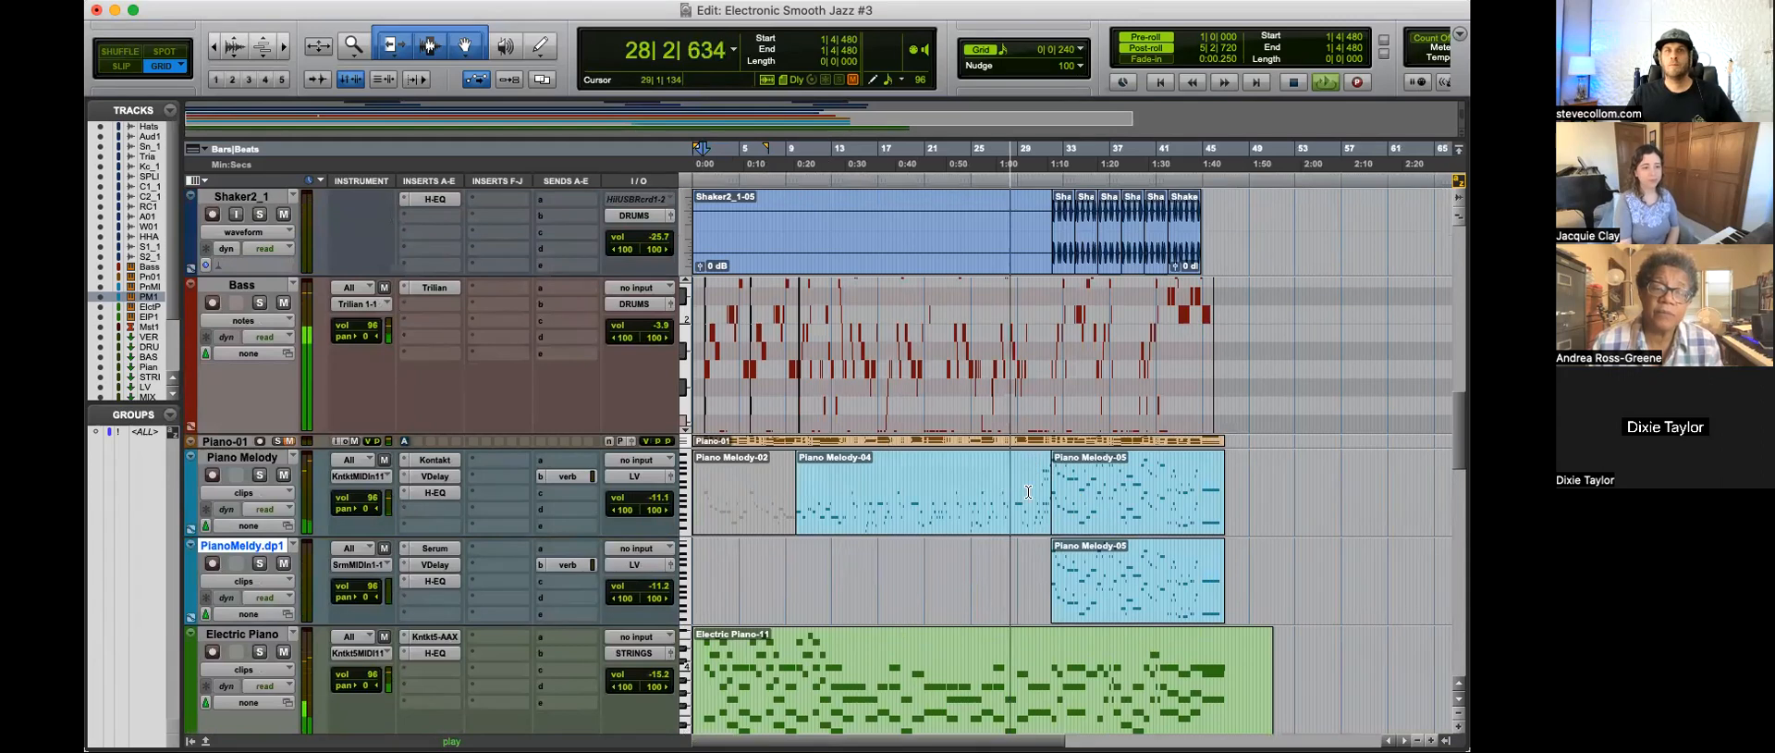
scroll(1118, 534, "up", 2)
key("t")
scroll(1114, 533, "right", 10)
scroll(1034, 529, "left", 1)
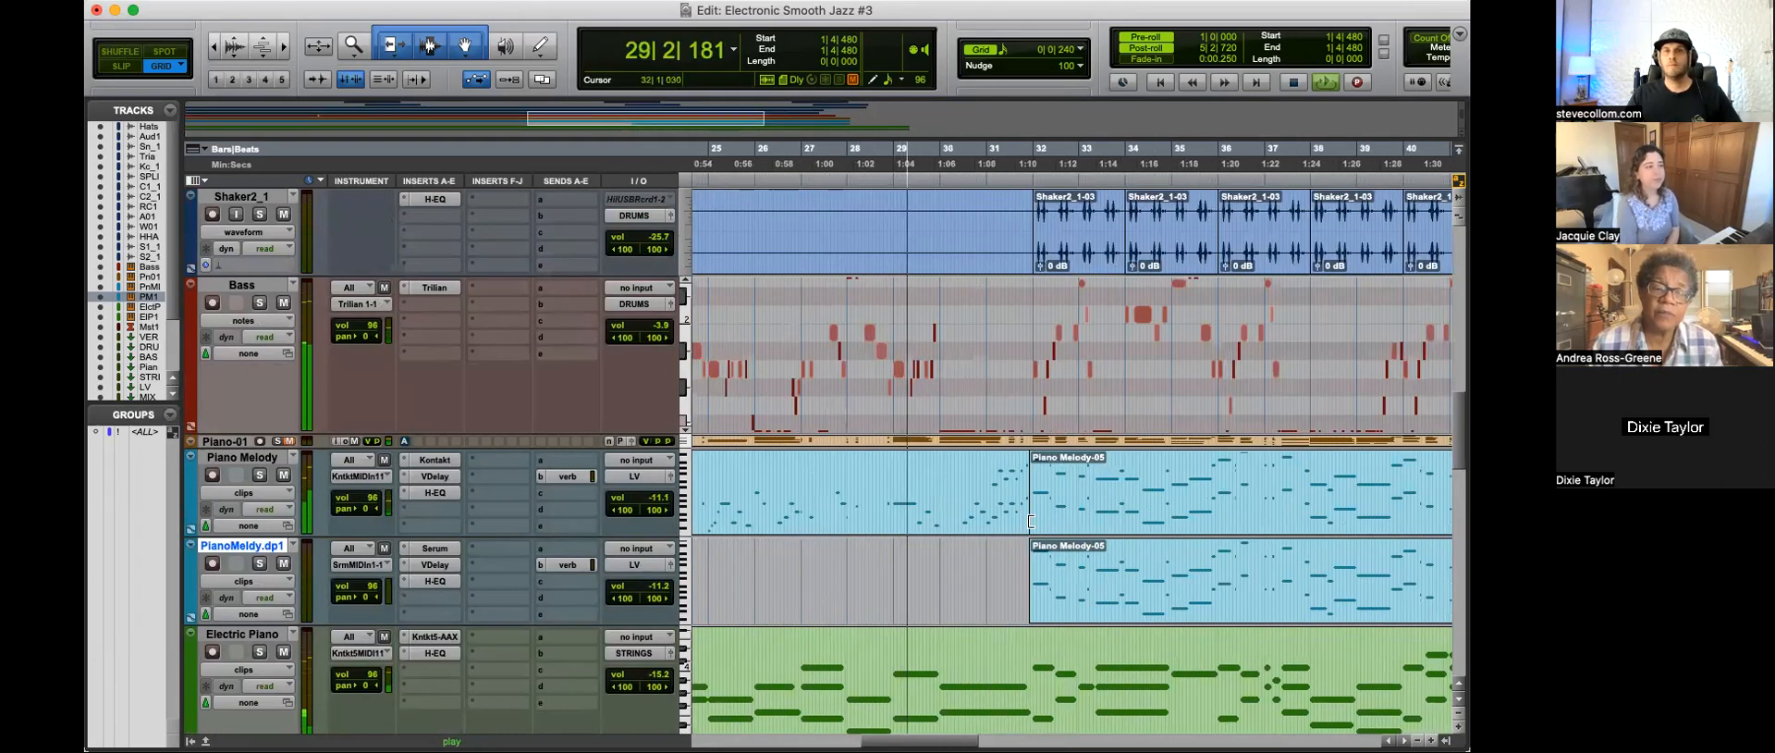
key("t")
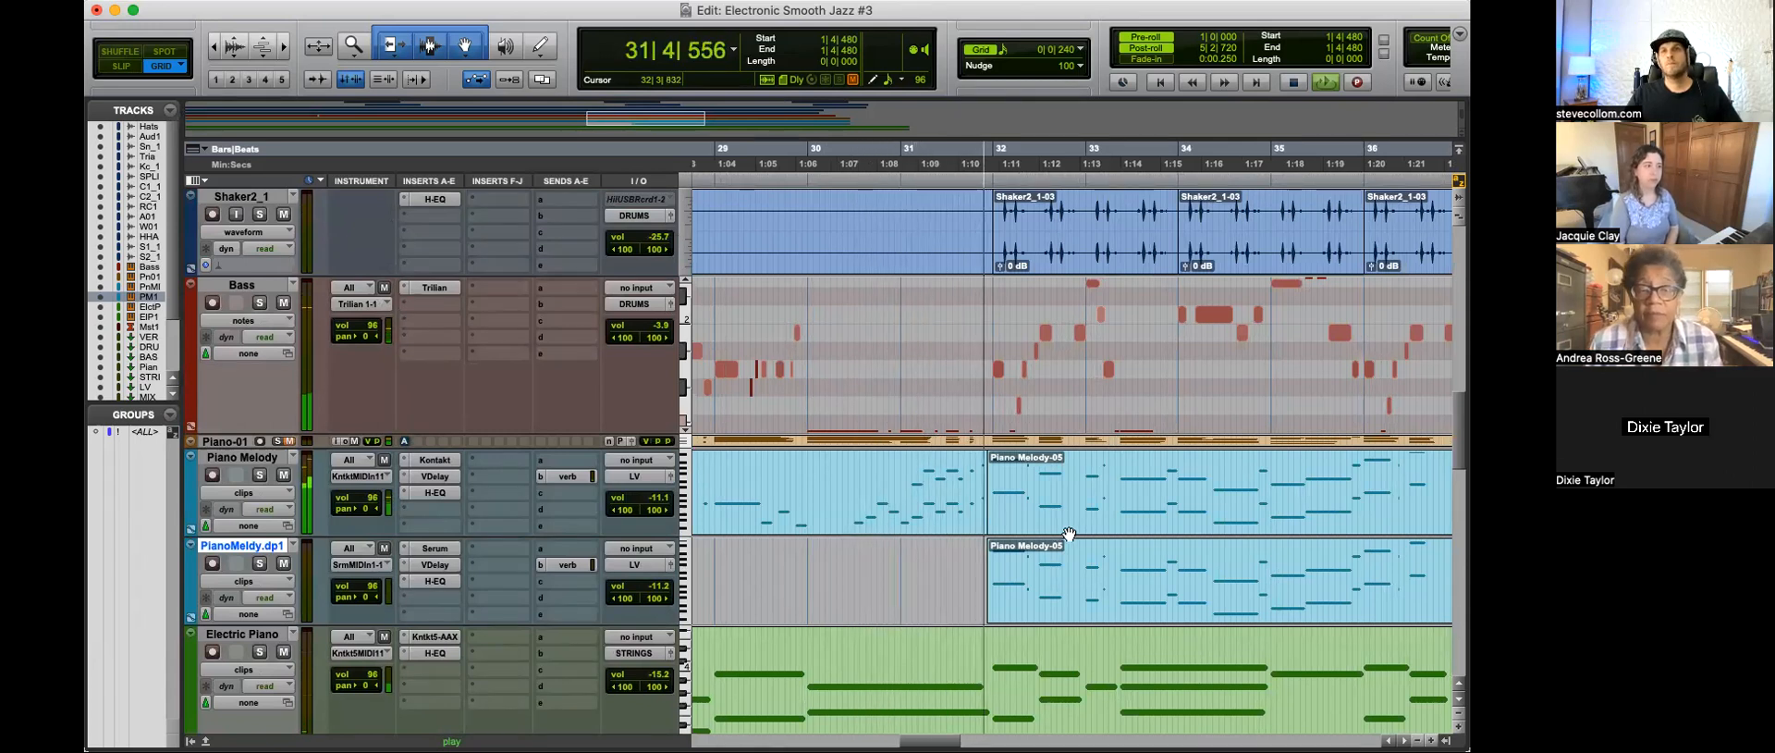
Step: Solo the Piano Melody track and play from 30|2|720, just before the Piano Melody-05 clip
left_click(843, 488)
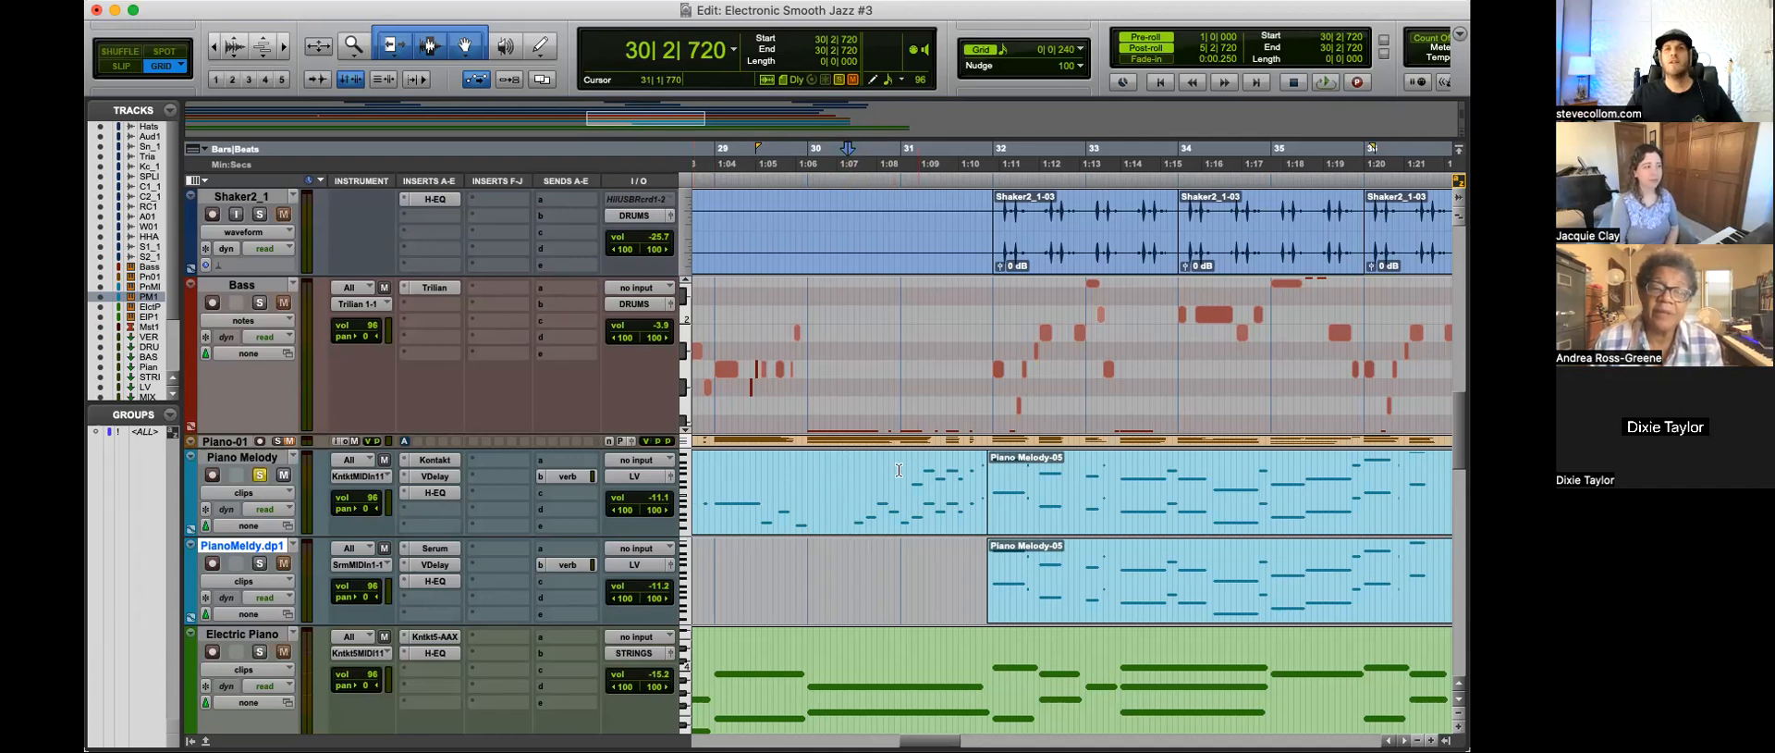
left_click_drag(846, 477, 831, 479)
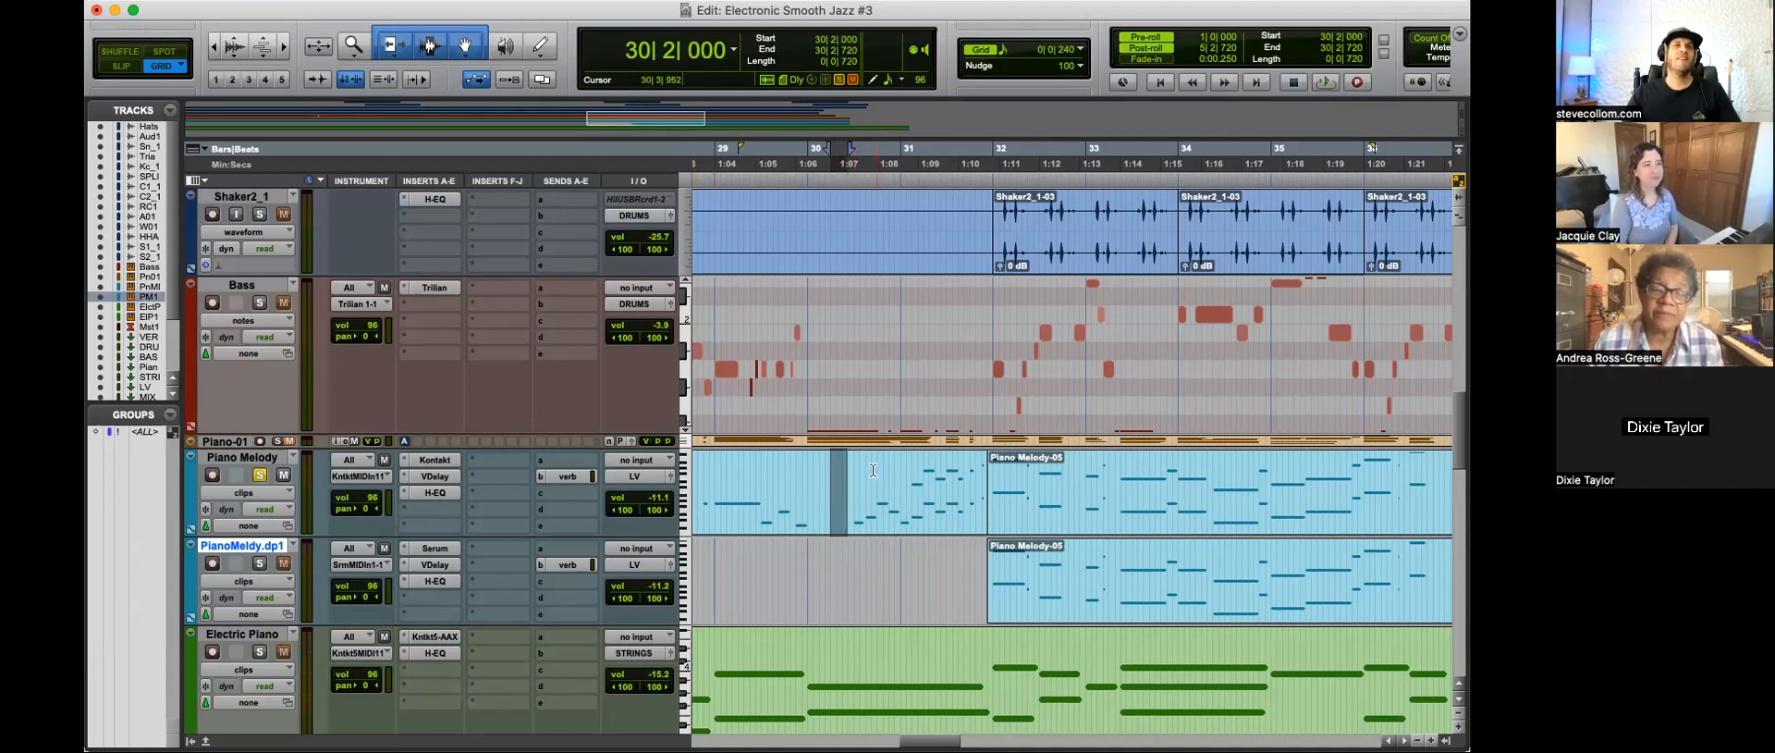
left_click(872, 470)
key("space")
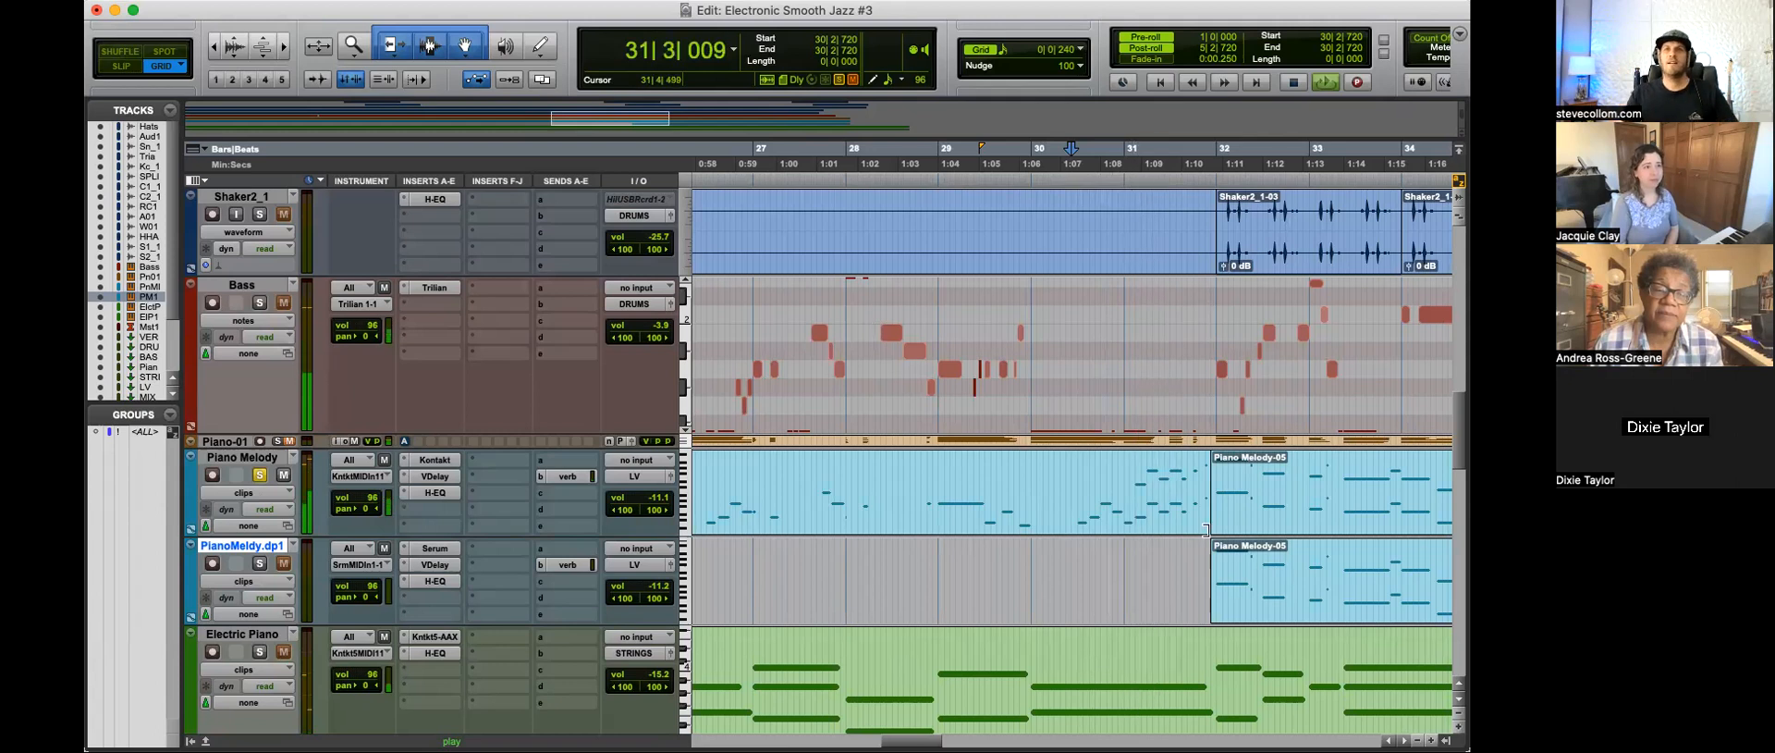
Step: Examine the transition into the doubled Piano Melody-05 clips during playback and unsolo the Piano Melody track
key("r")
key("r")
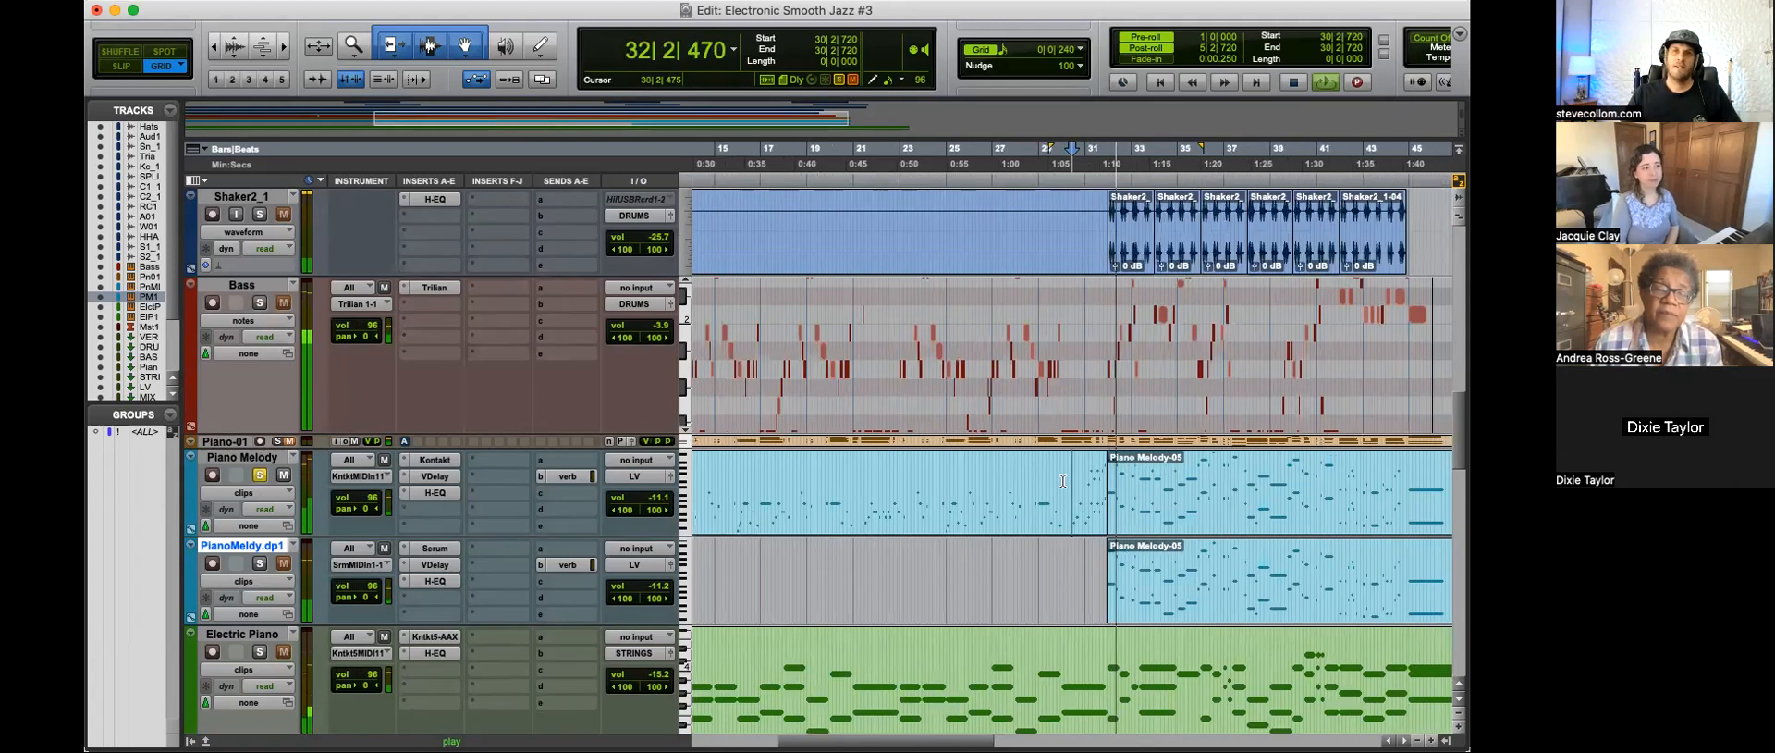
key("r")
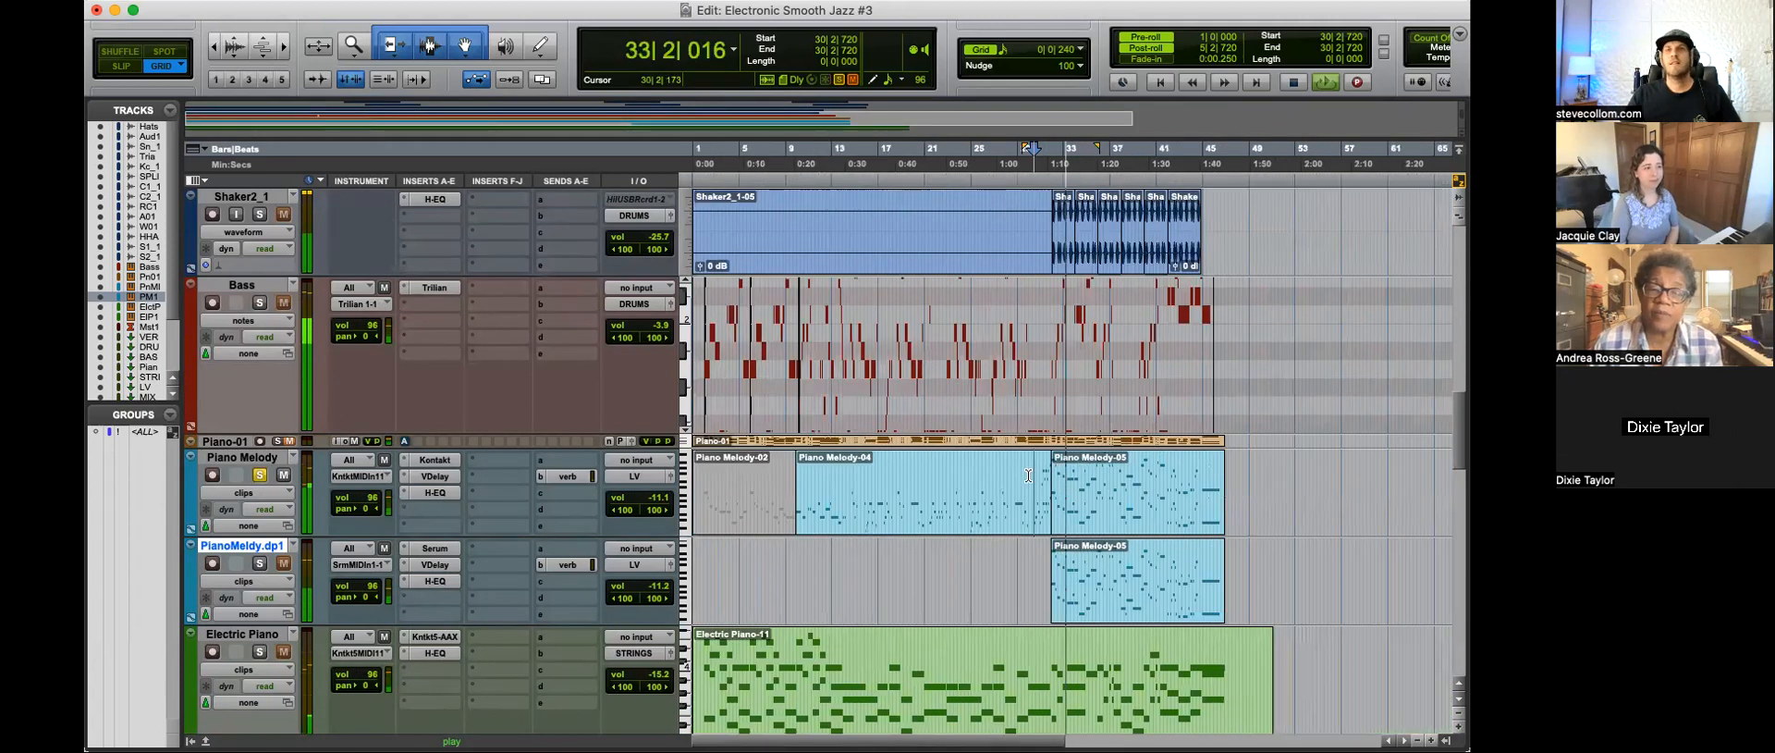
key("t")
key("t")
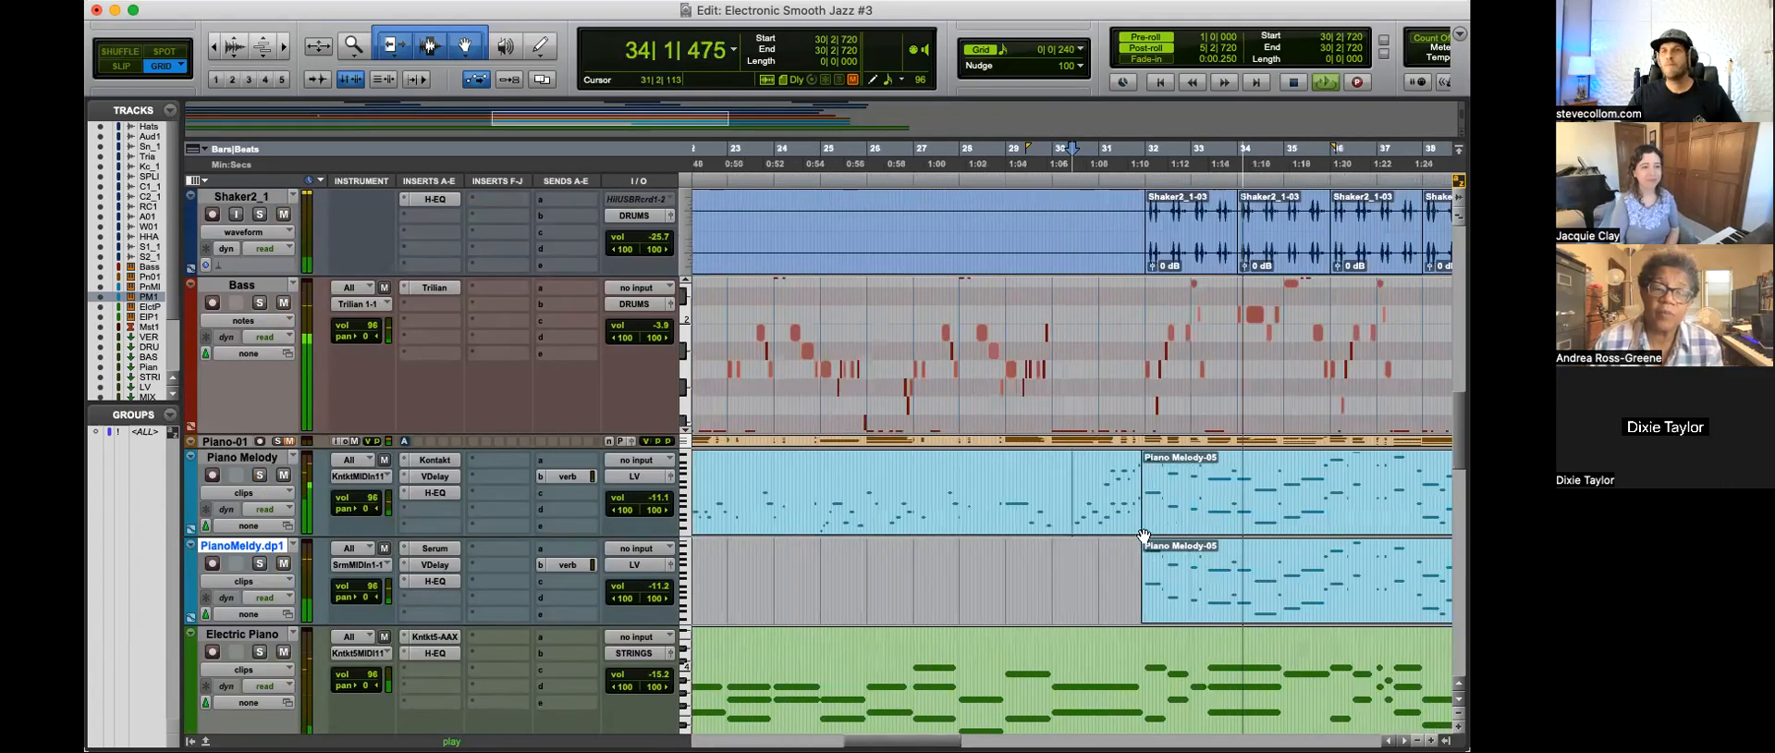
key("r")
key("r")
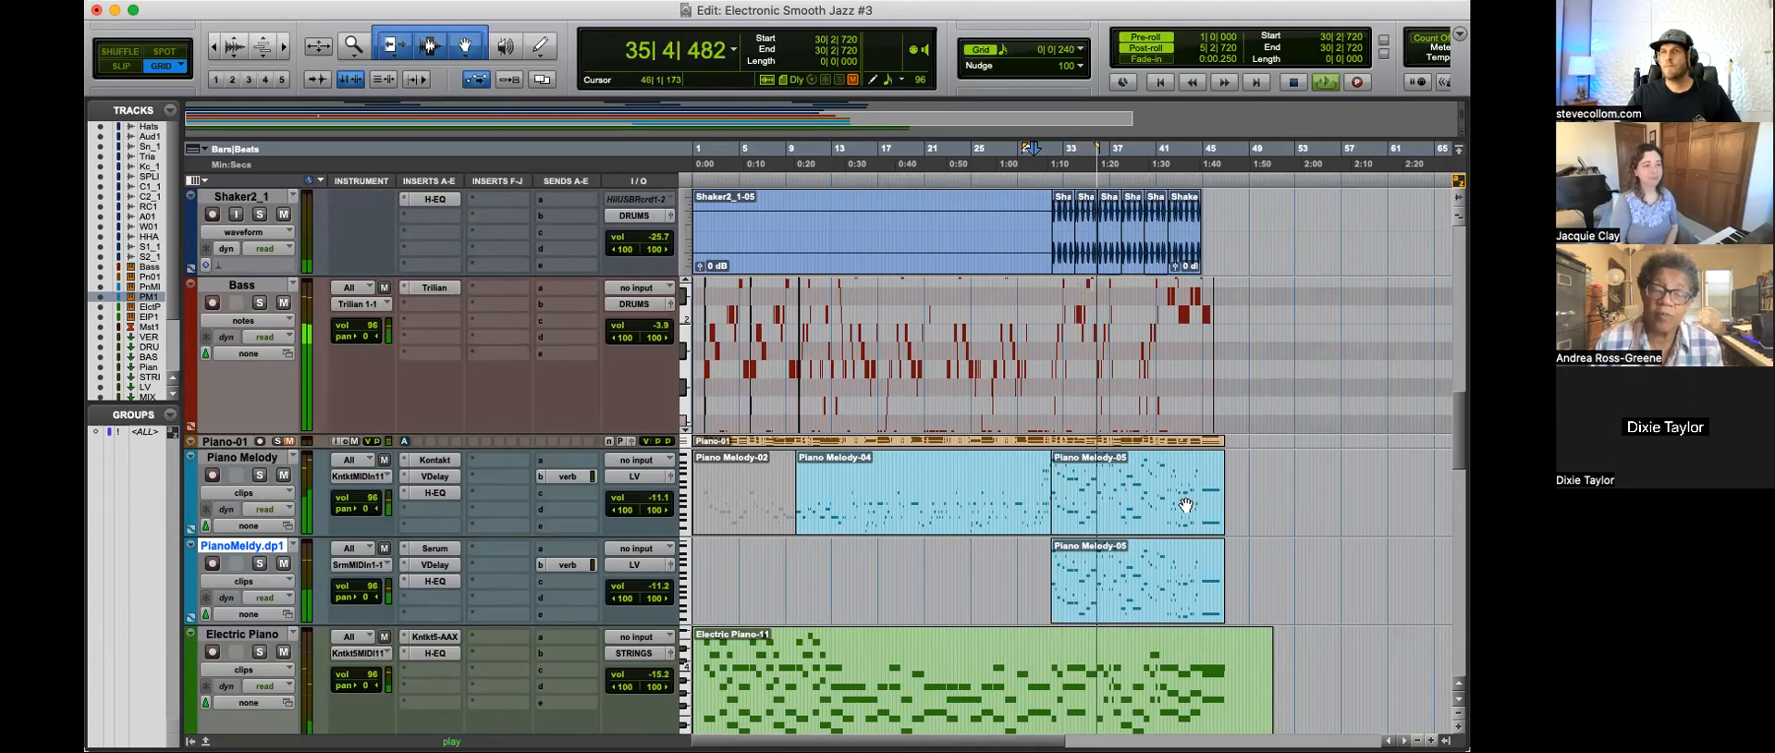
Step: Place the edit cursor at 44|3|240 on the Piano Melody track and examine the song's ending while the mix plays
left_click(1162, 150)
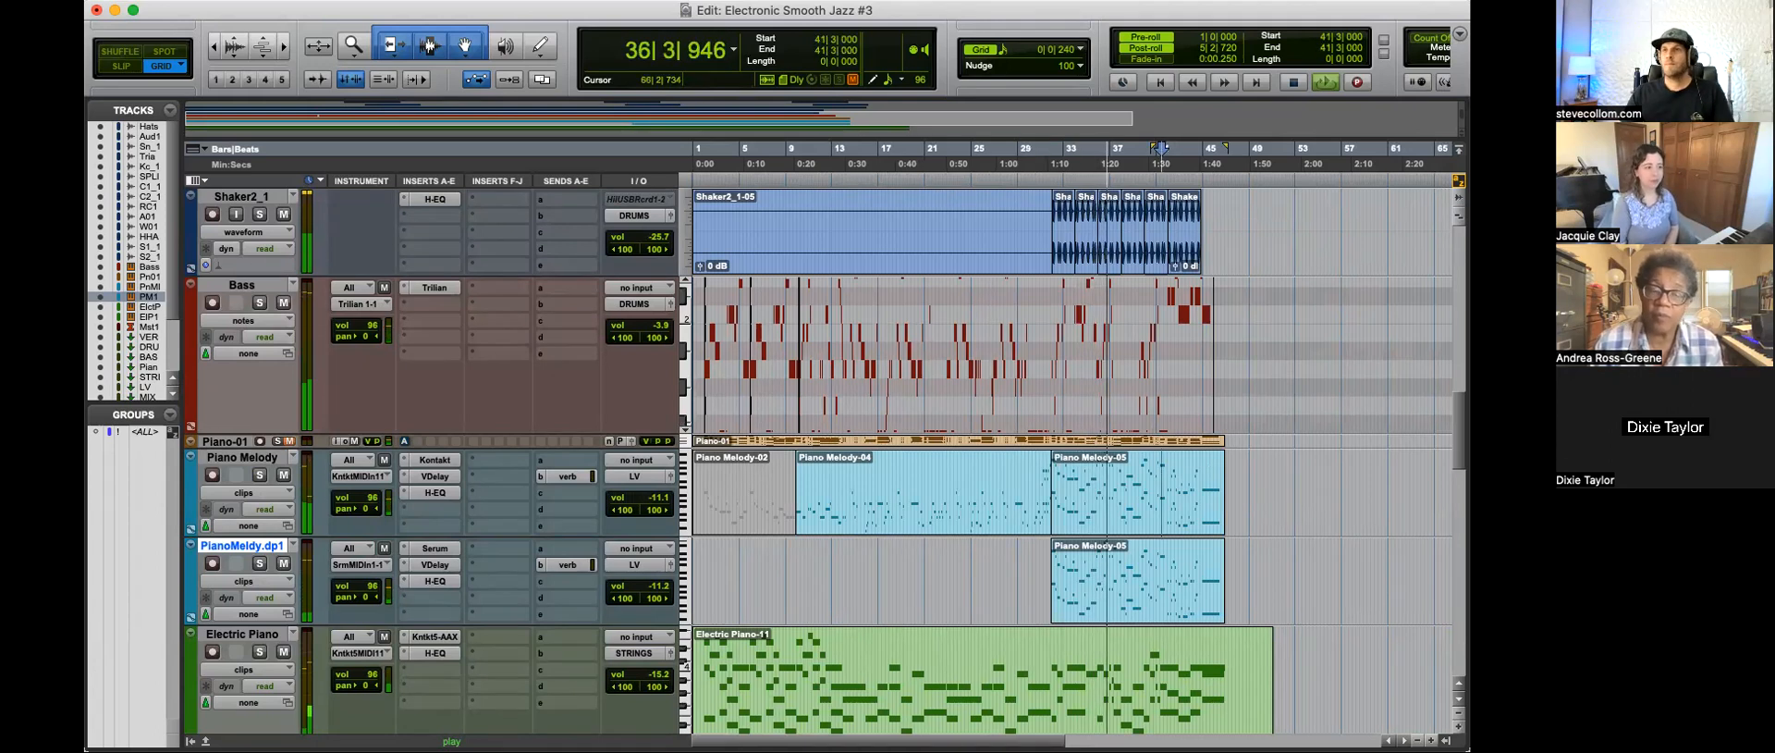
left_click(1192, 477)
key("t")
key("t")
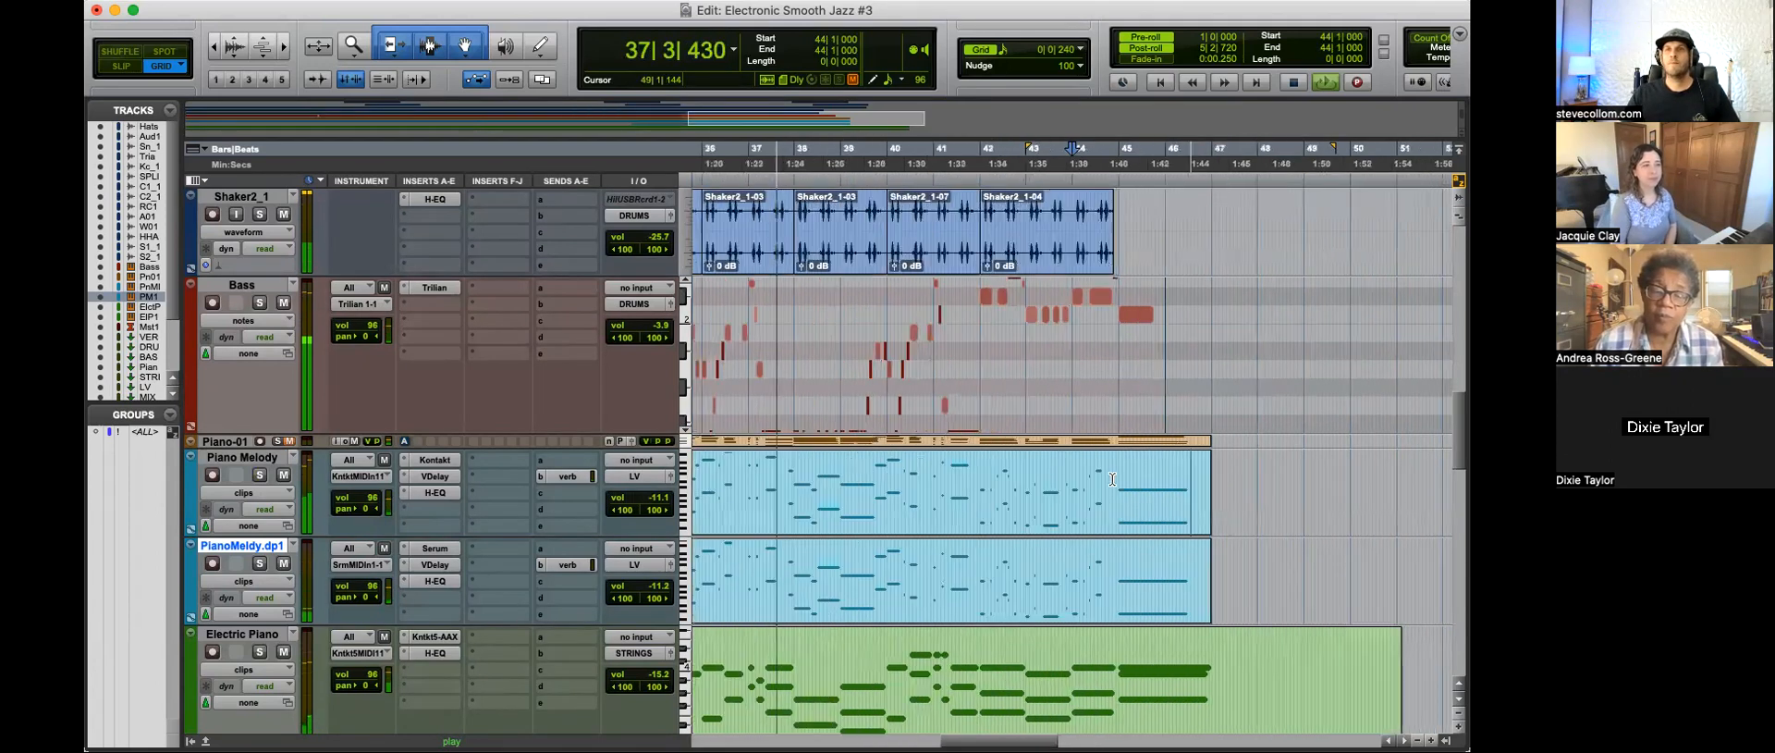
key("r")
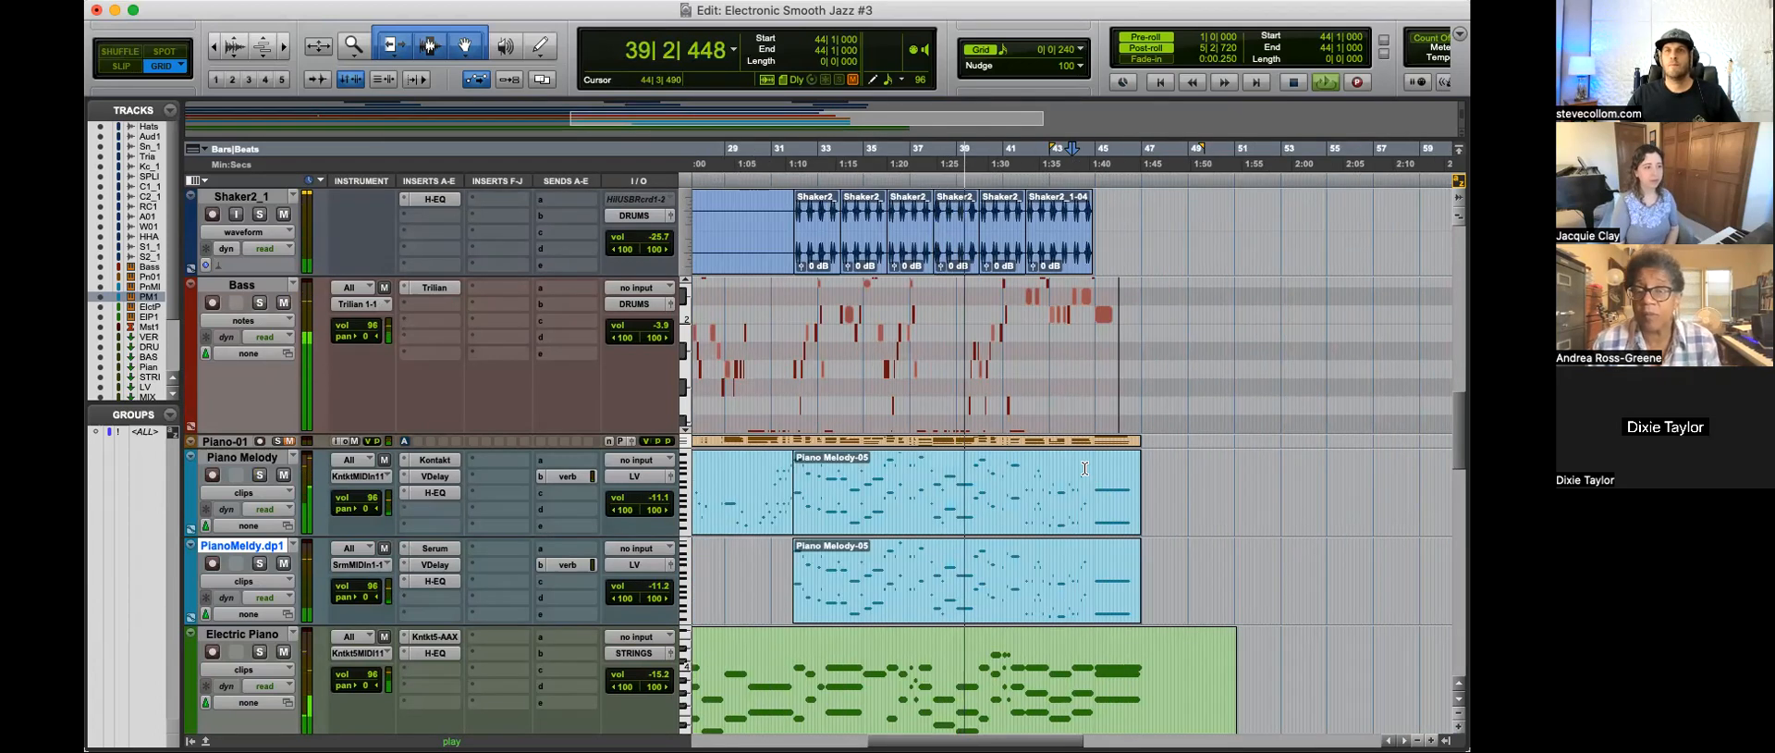
key("t")
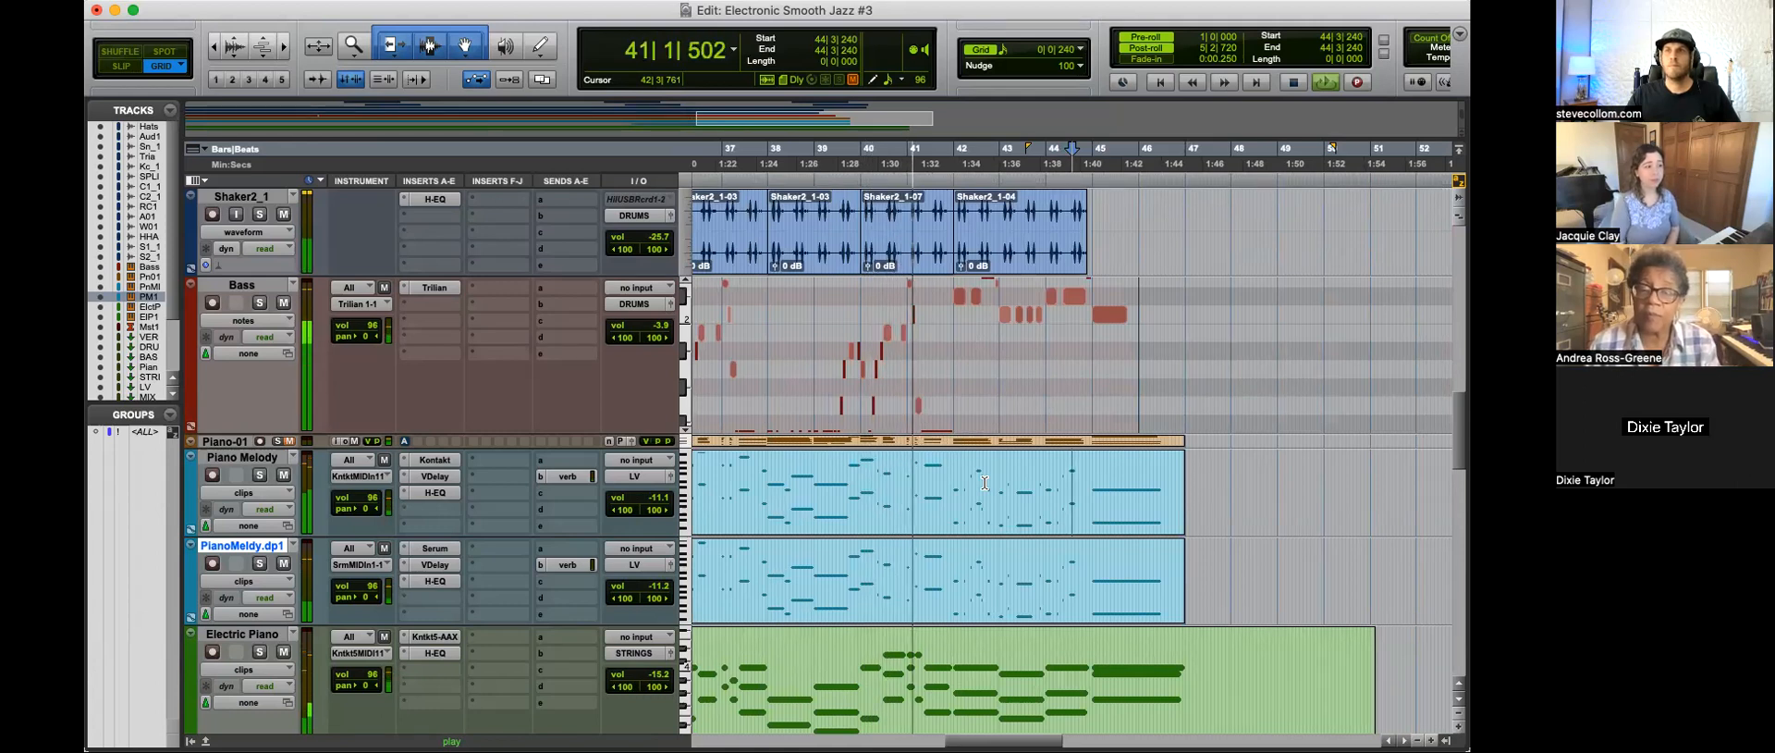
key("r")
key("r")
key("r")
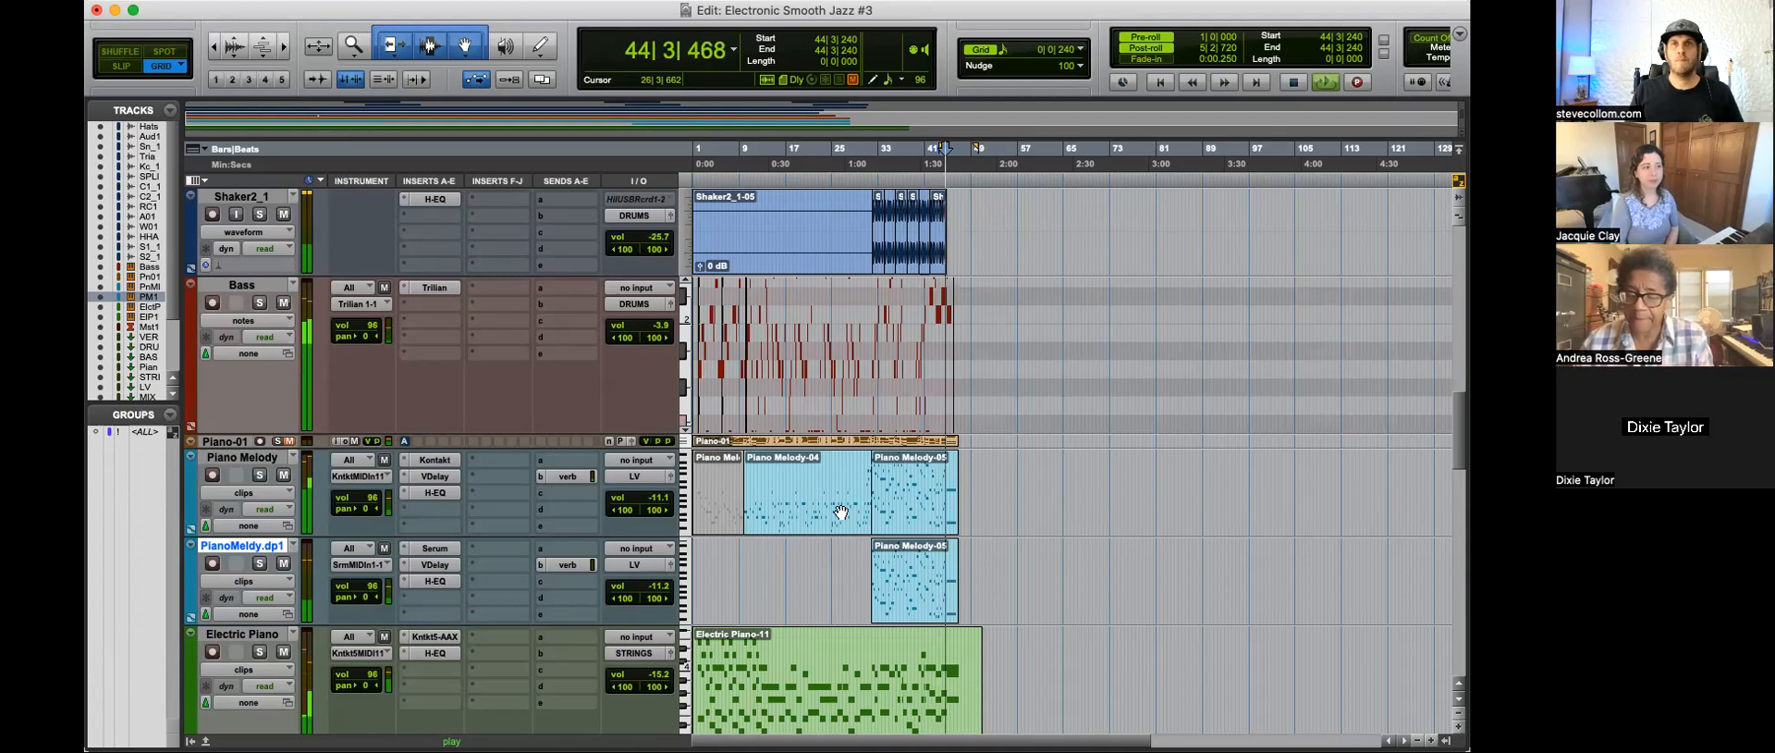
Step: Return to the song's start, place the edit cursor at 1|3|480, and enlarge the Bass track to show a wider note range
key("Return")
key("t")
key("t")
key("t")
left_click_drag(563, 431, 569, 568)
left_click_drag(718, 456, 723, 305)
key("t")
key("r")
key("r")
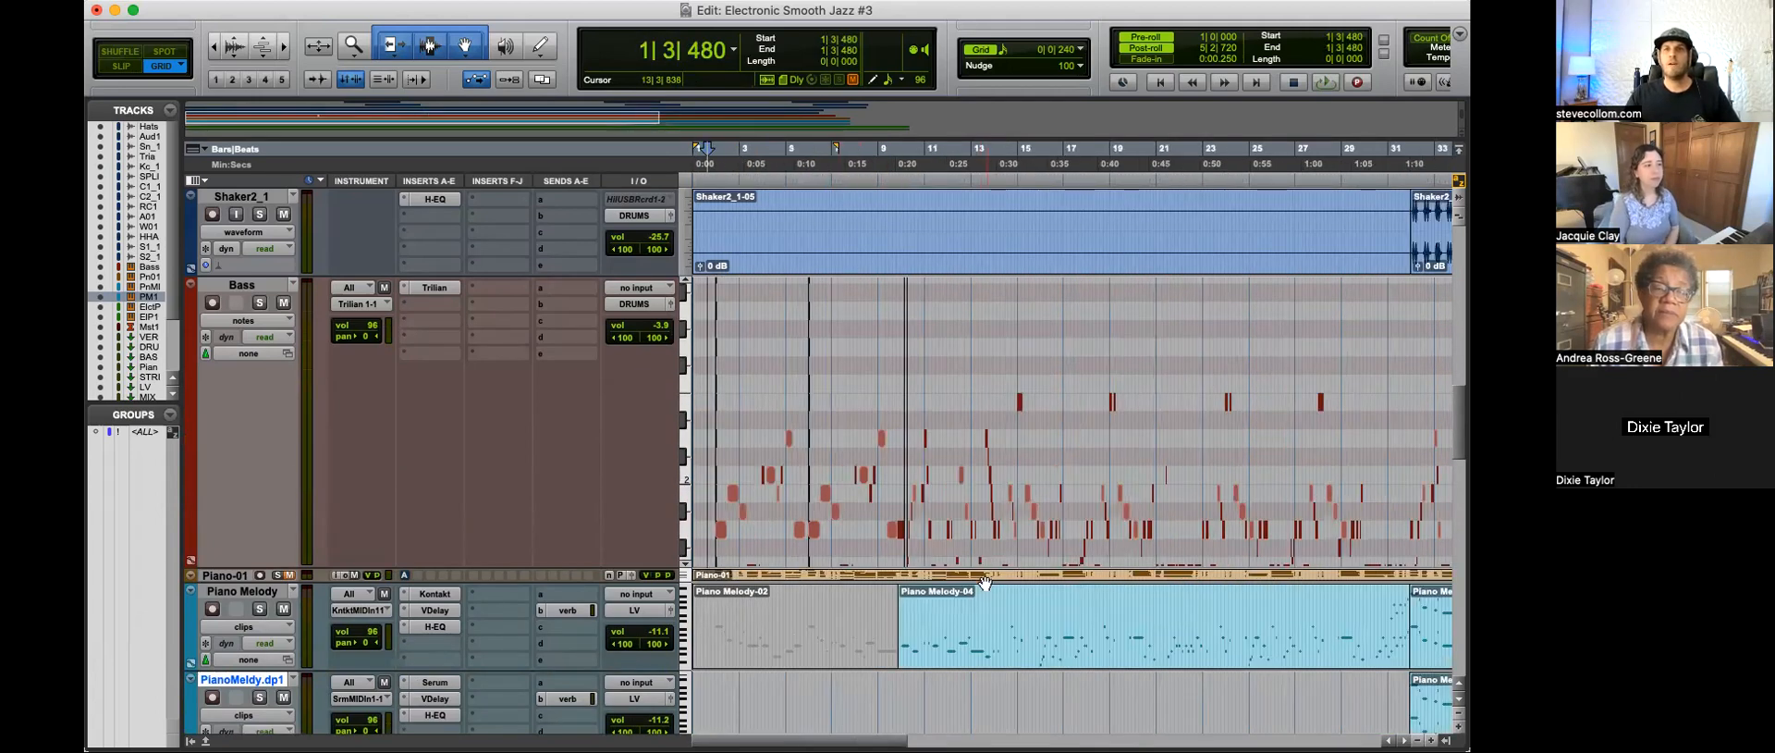
key("r")
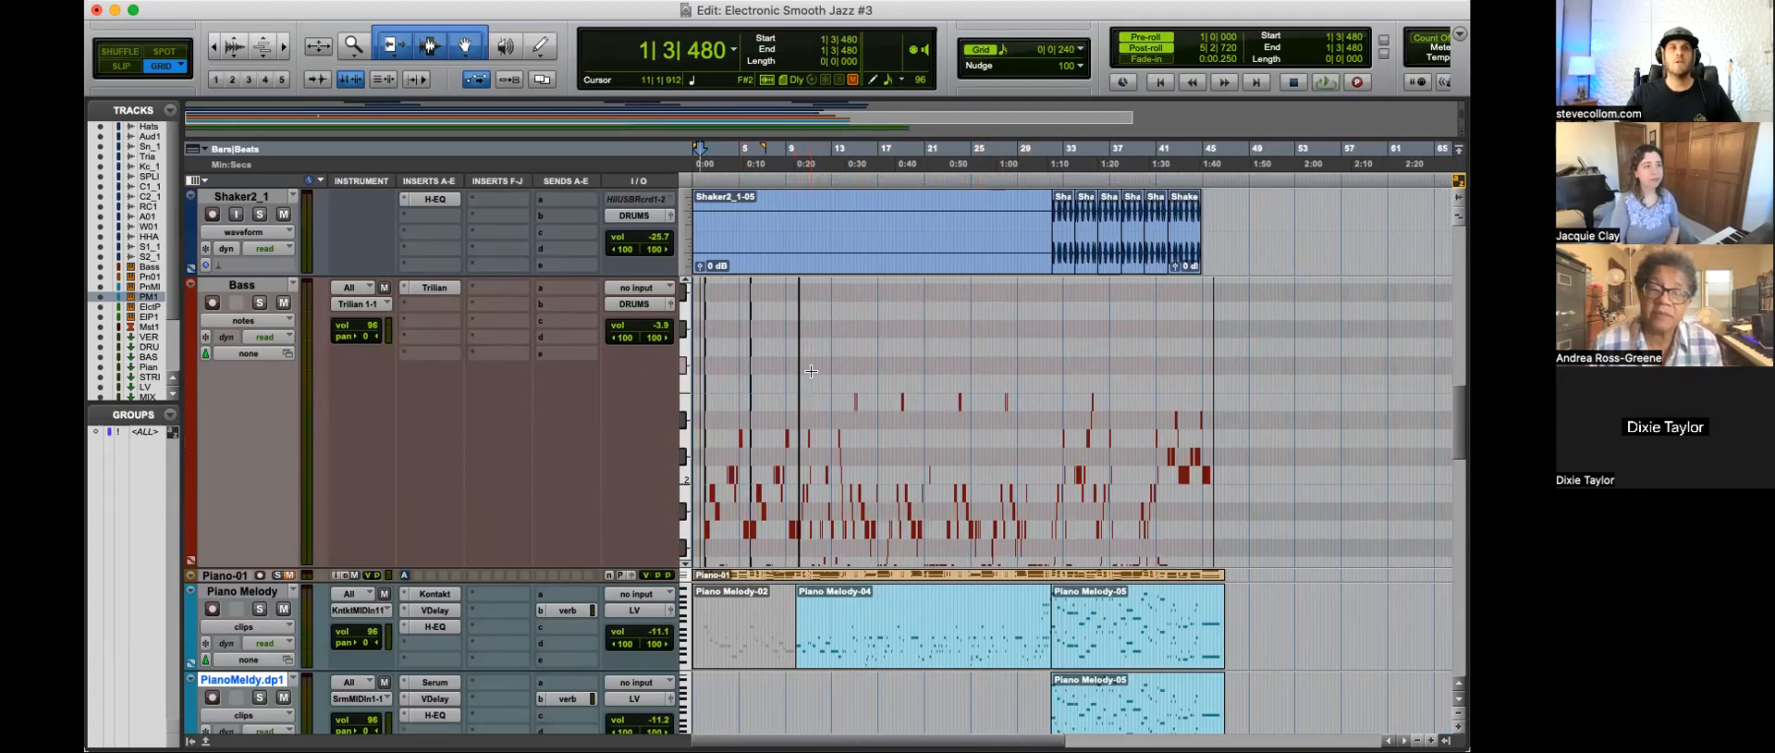
Step: Place the edit cursor at 1|4|480 and examine the Bass track's notes in the opening eight bars
scroll(811, 371, "down", 20)
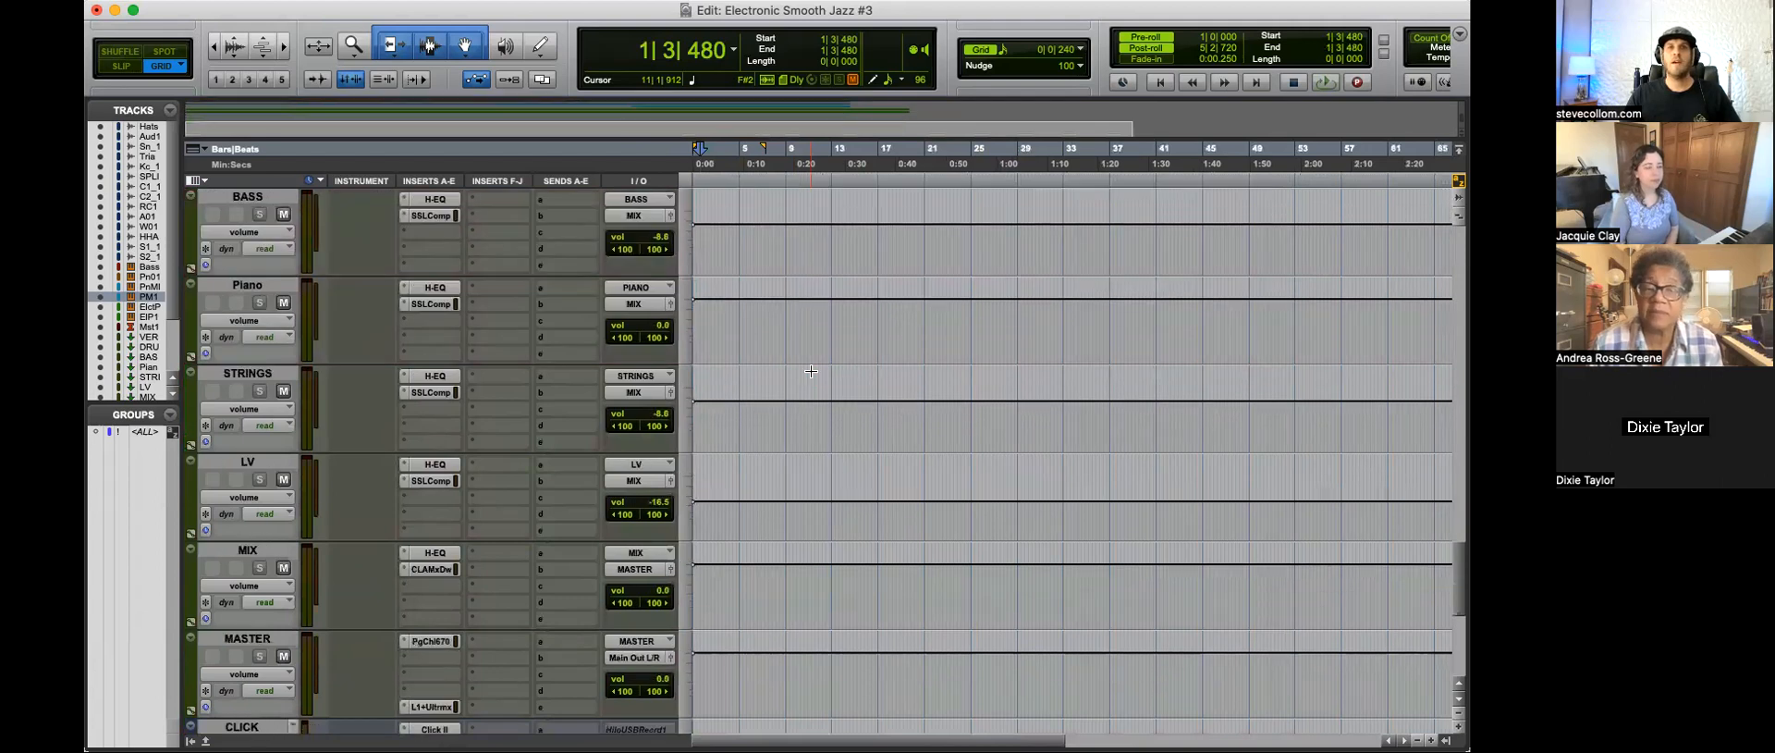
scroll(811, 371, "up", 15)
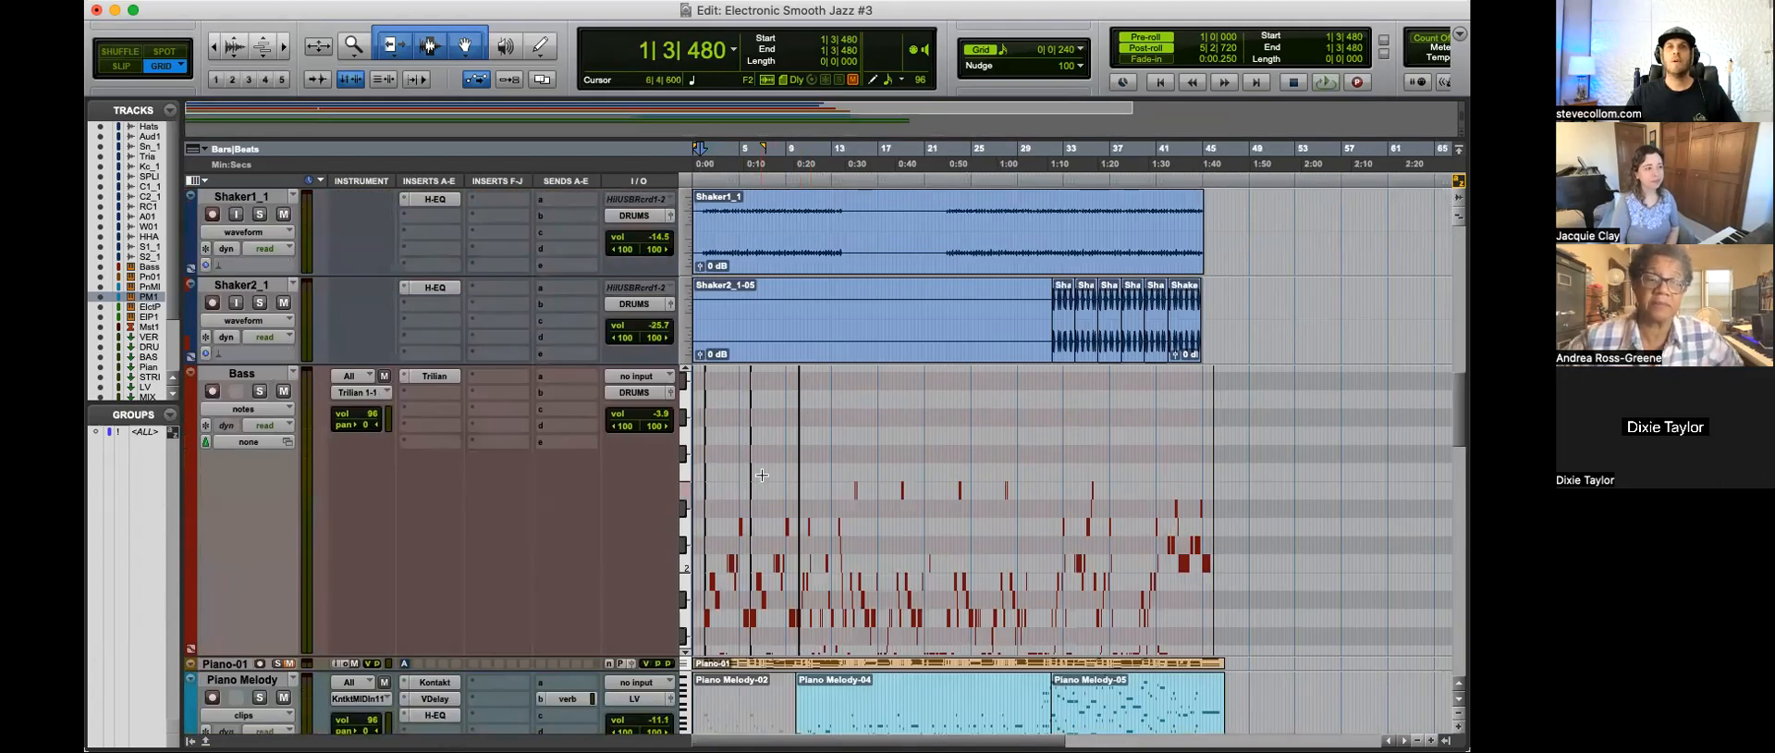
key("t")
key("t")
key("t")
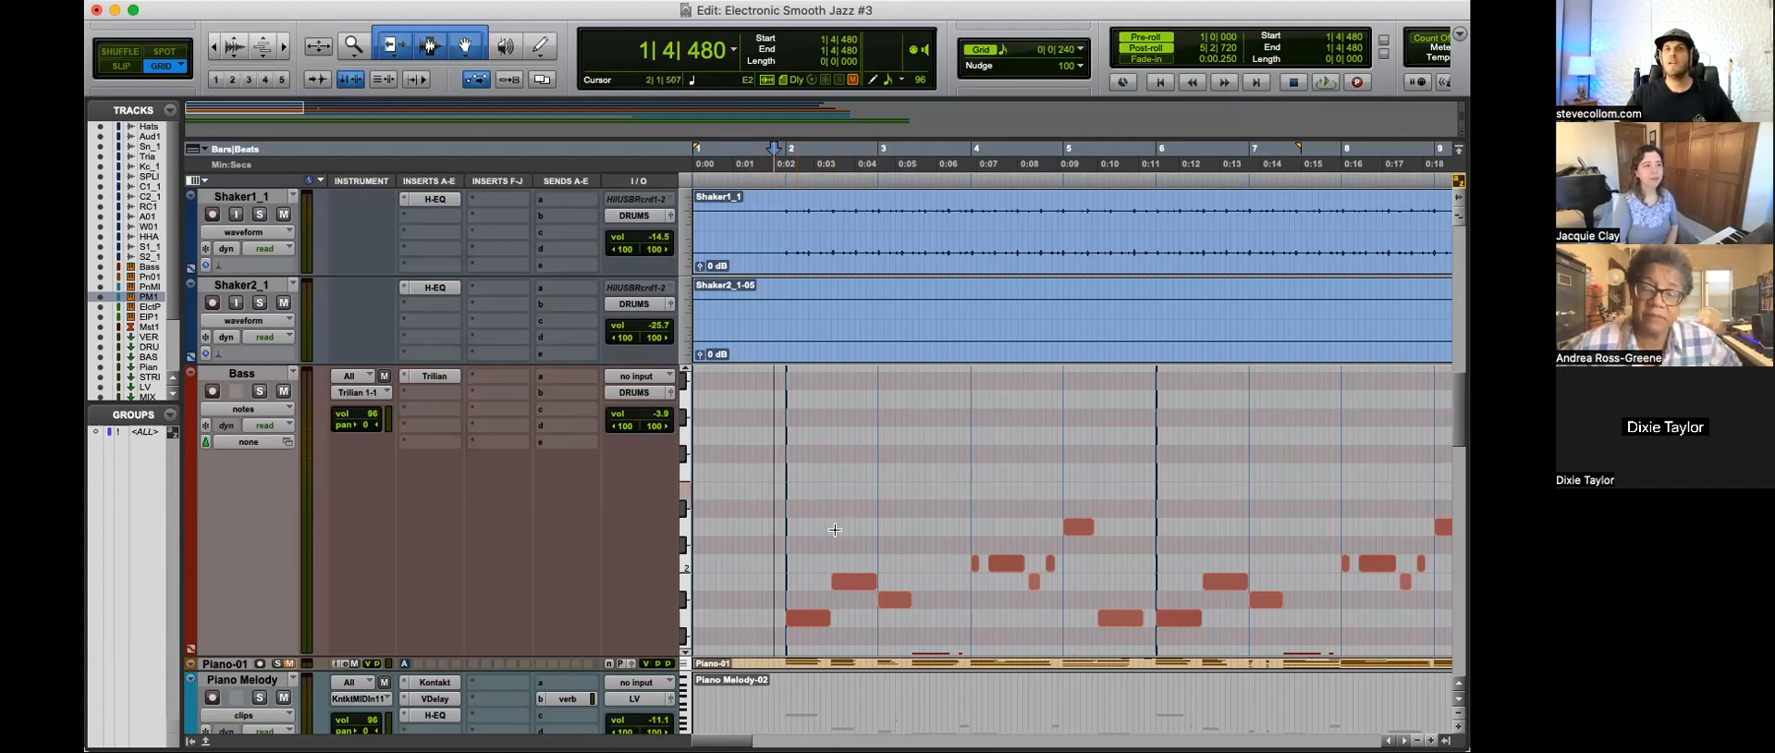
key("r")
key("t")
key("t")
key("r")
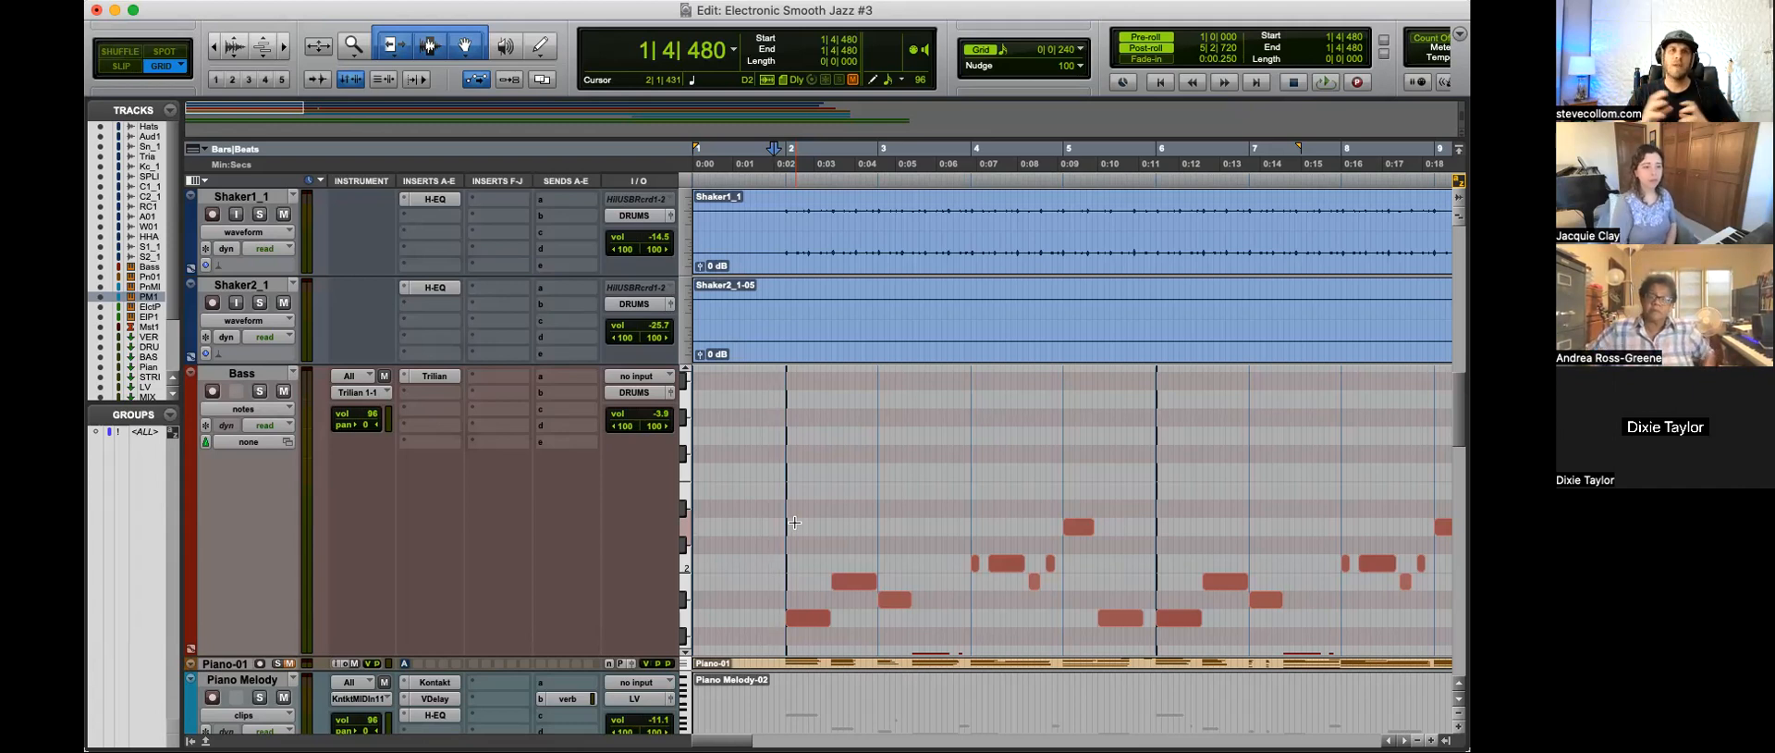
Step: Examine the submix bus, MASTER, CLICK and reference song tracks with the whole timeline shown, placing the edit cursor at 19|3|240
scroll(807, 498, "down", 20)
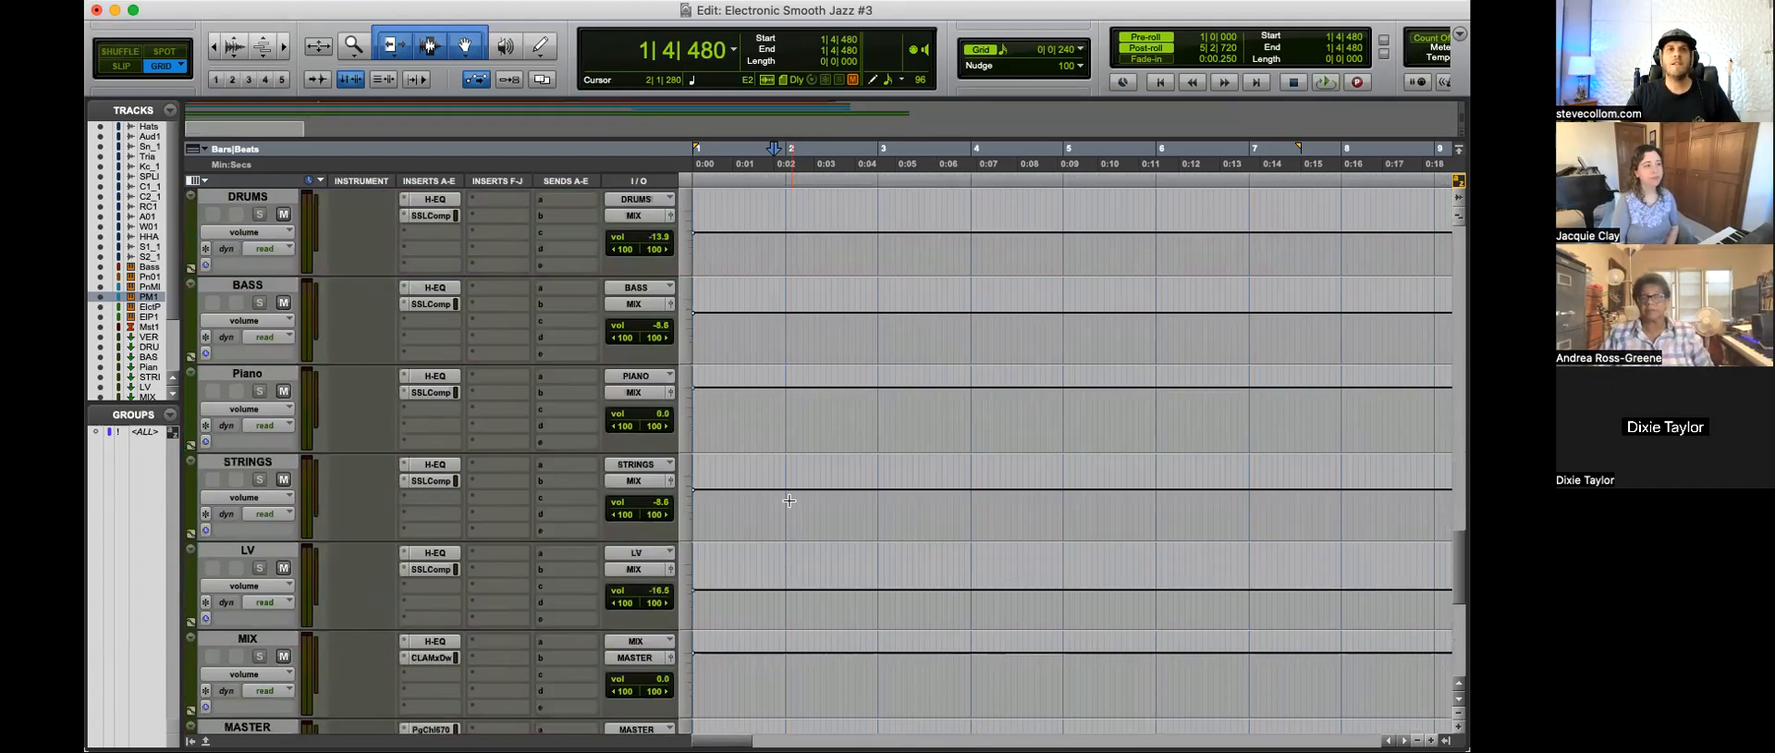
key("r")
key("r")
key("r")
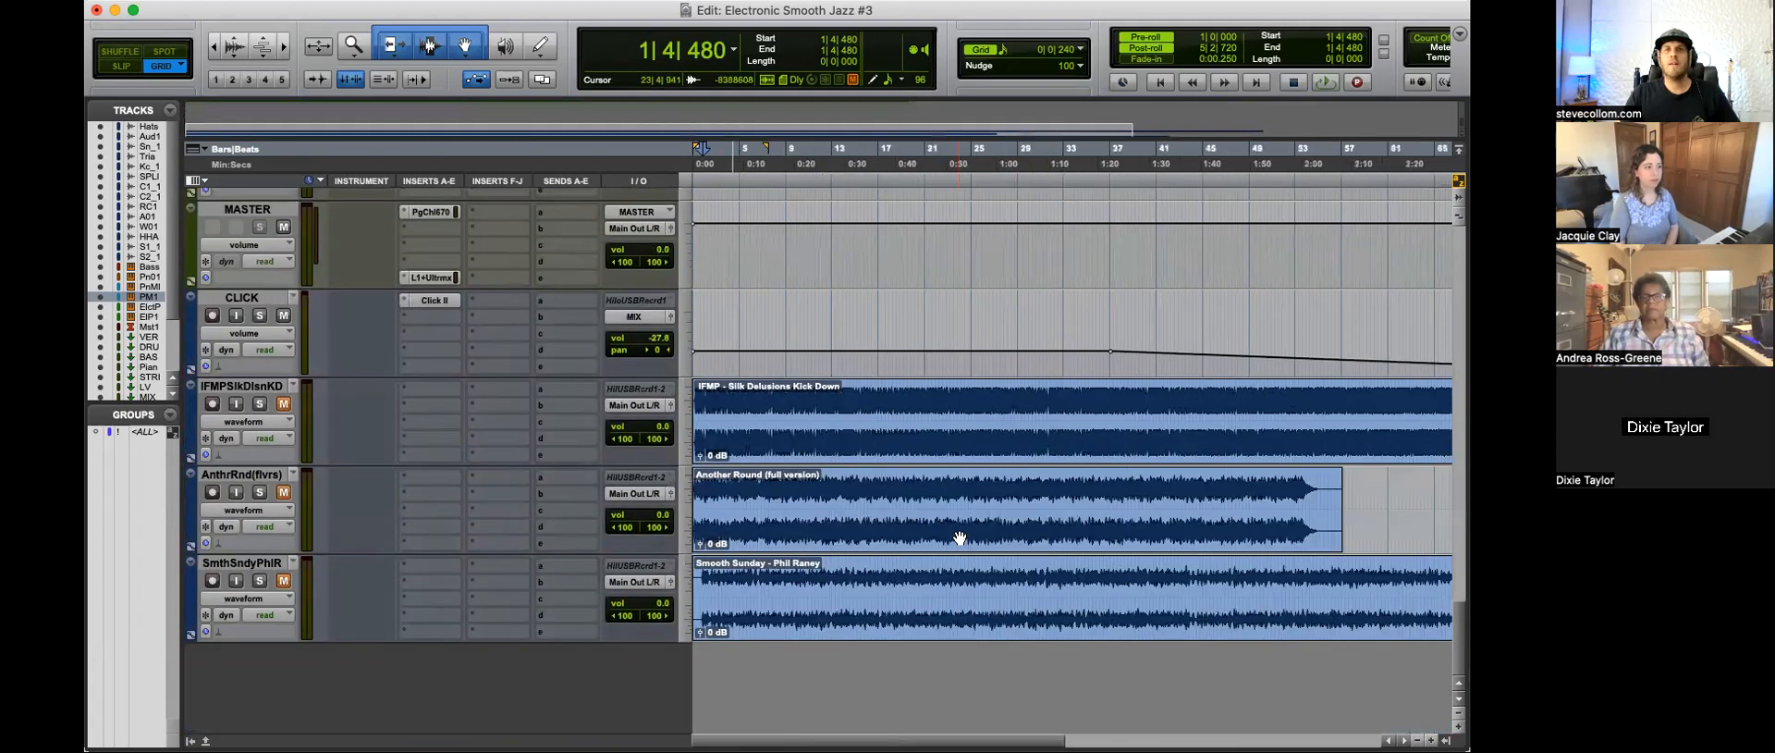
left_click(908, 498)
scroll(908, 497, "up", 10)
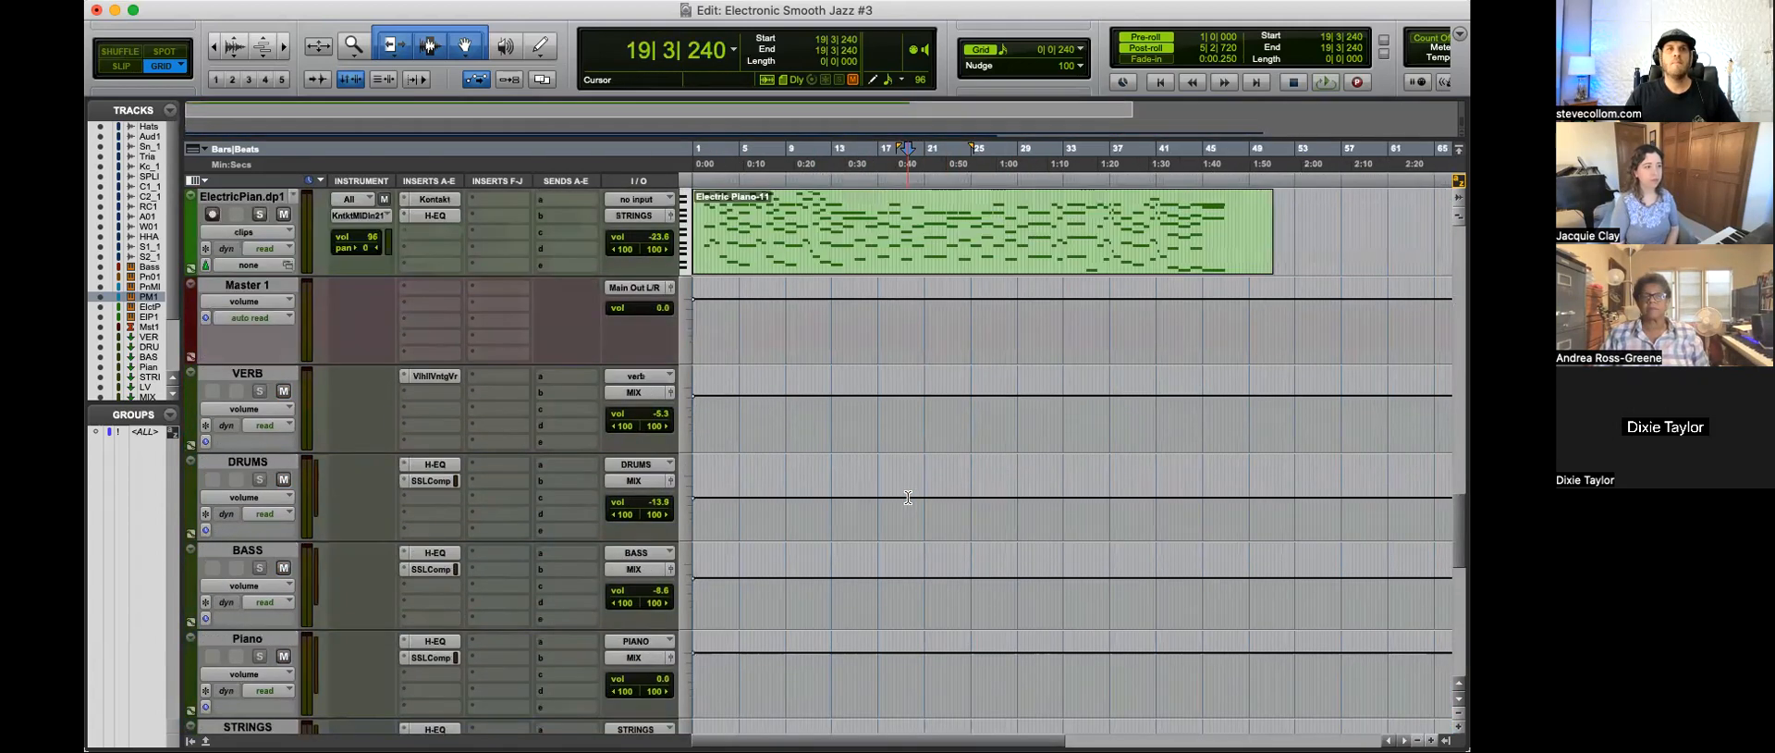
Step: Insert H-EQ in the MASTER track's second insert slot and examine its analyzer while the mix plays from 24|1|000
scroll(908, 497, "down", 8)
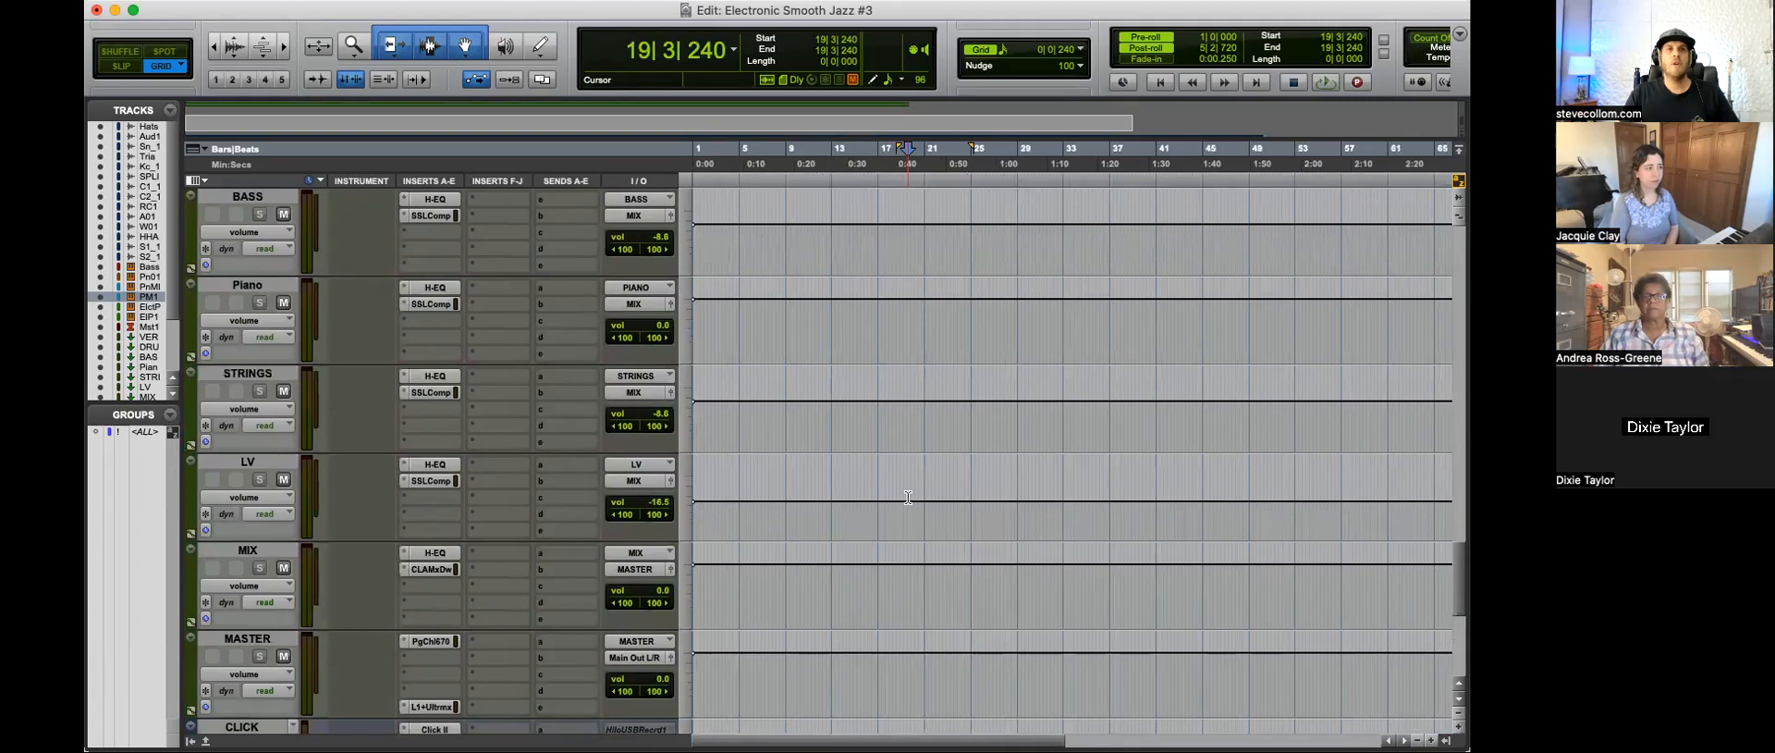
scroll(908, 497, "down", 1)
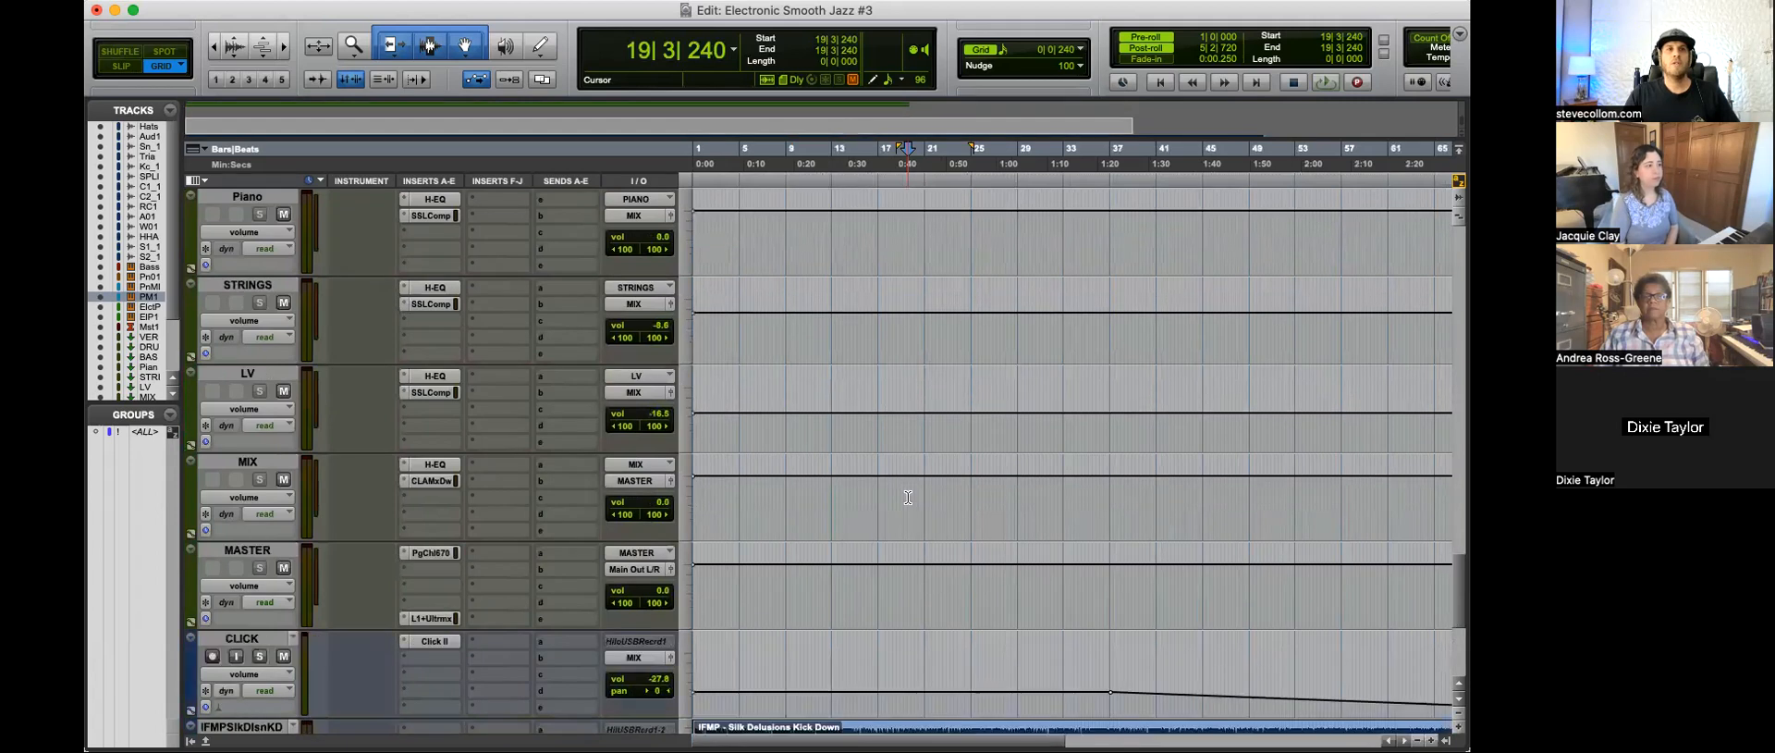
left_click(428, 569)
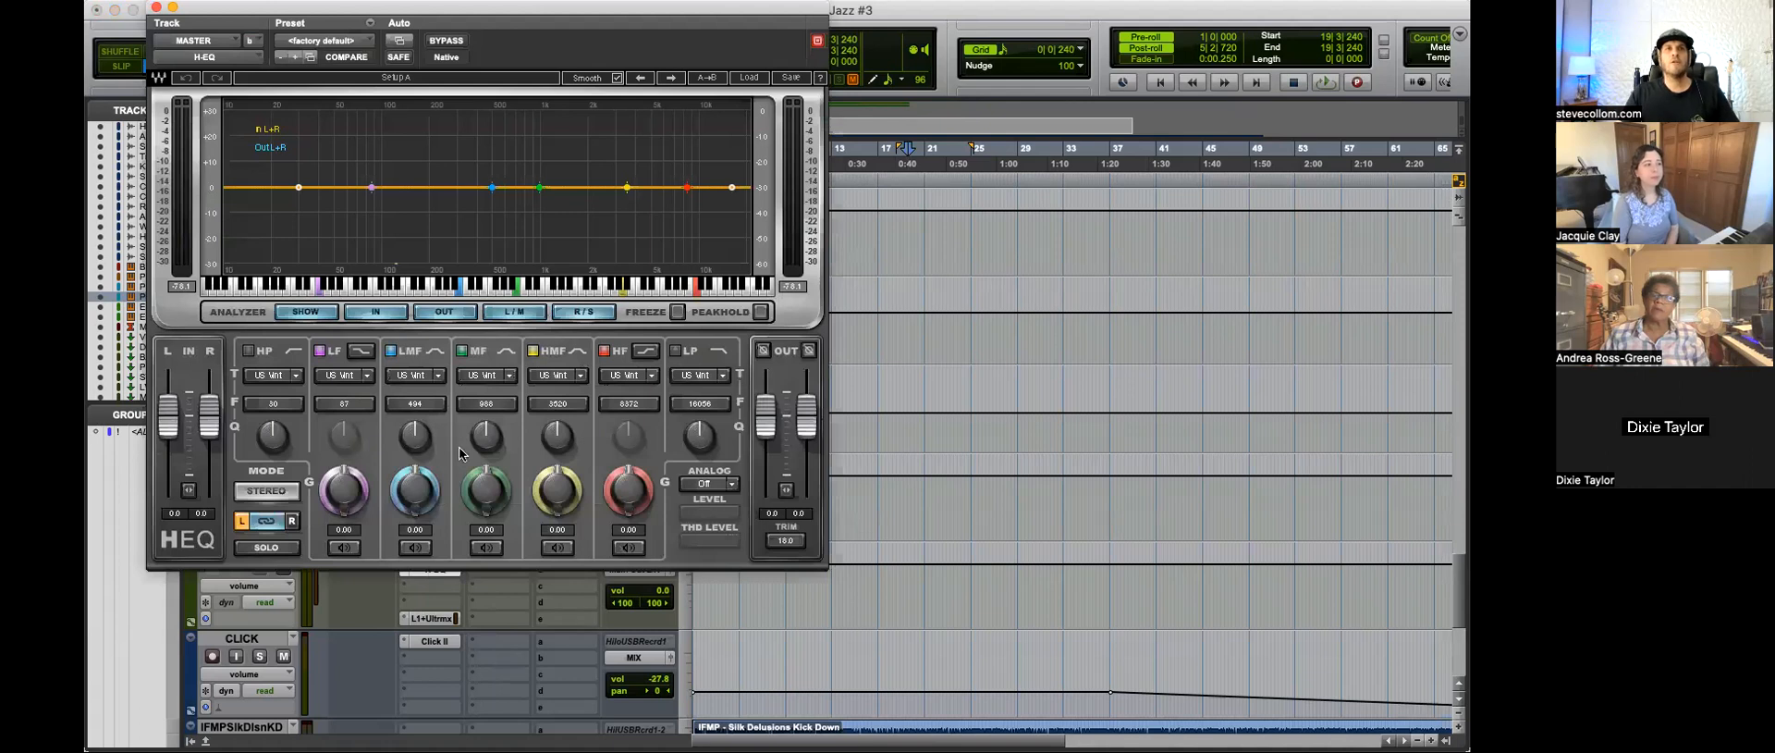
left_click(1108, 28)
key("space")
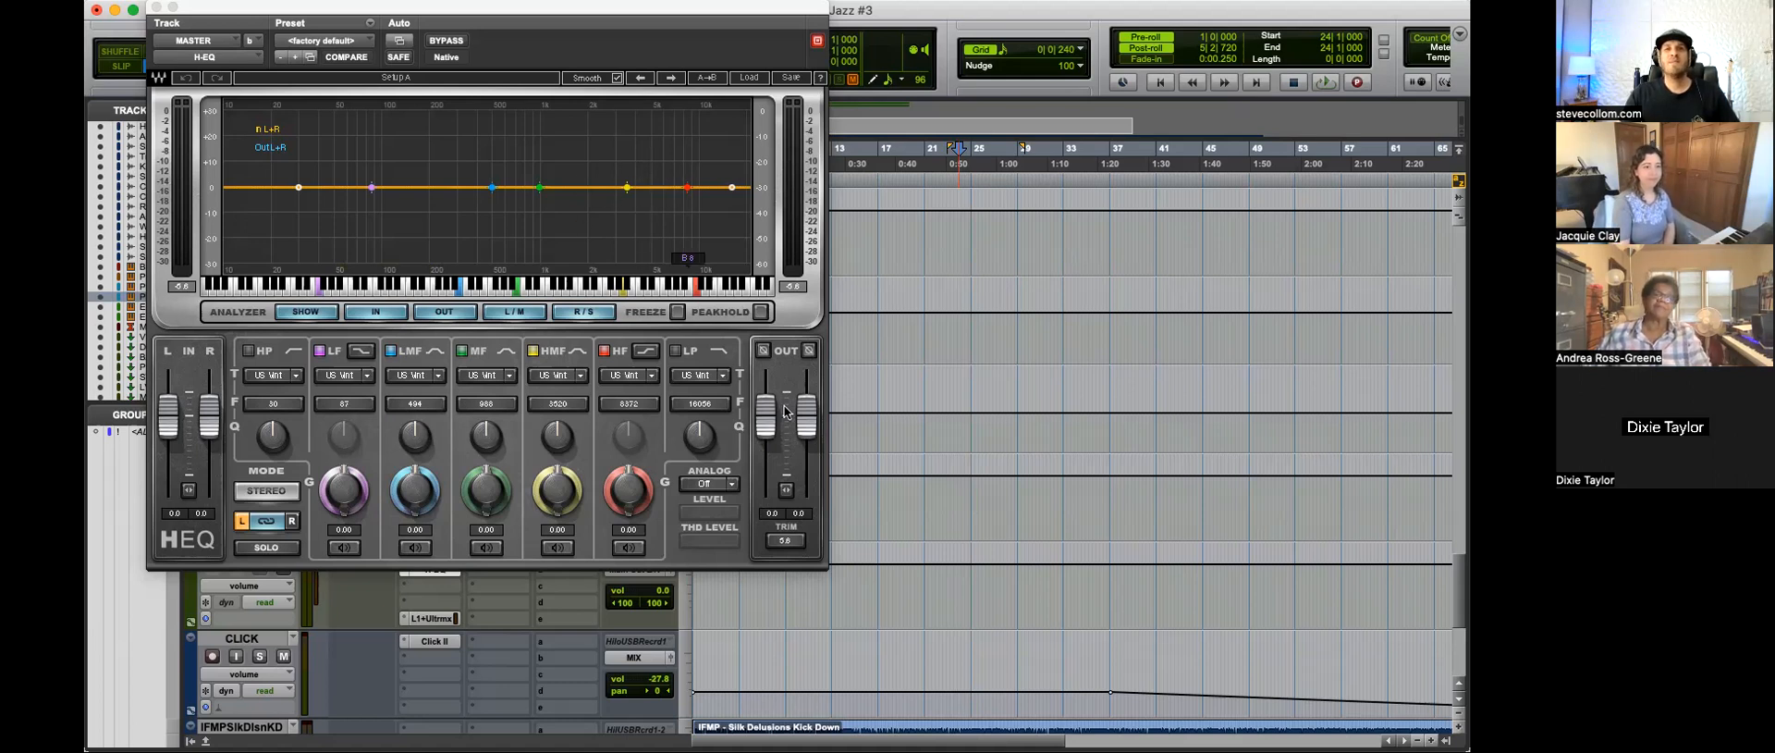
key("space")
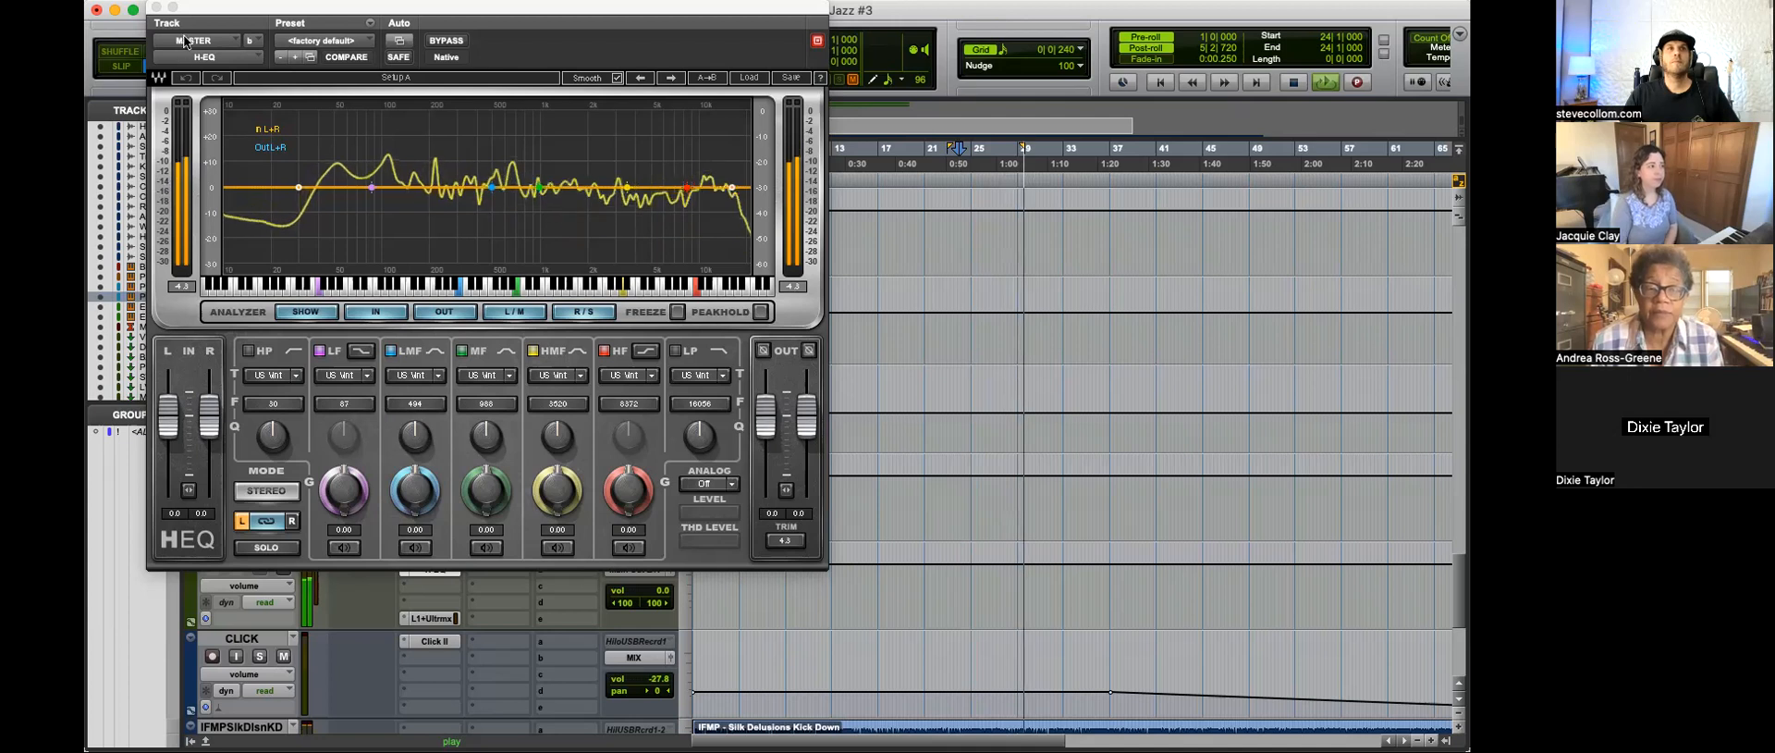
left_click(157, 9)
key("space")
scroll(827, 412, "up", 5)
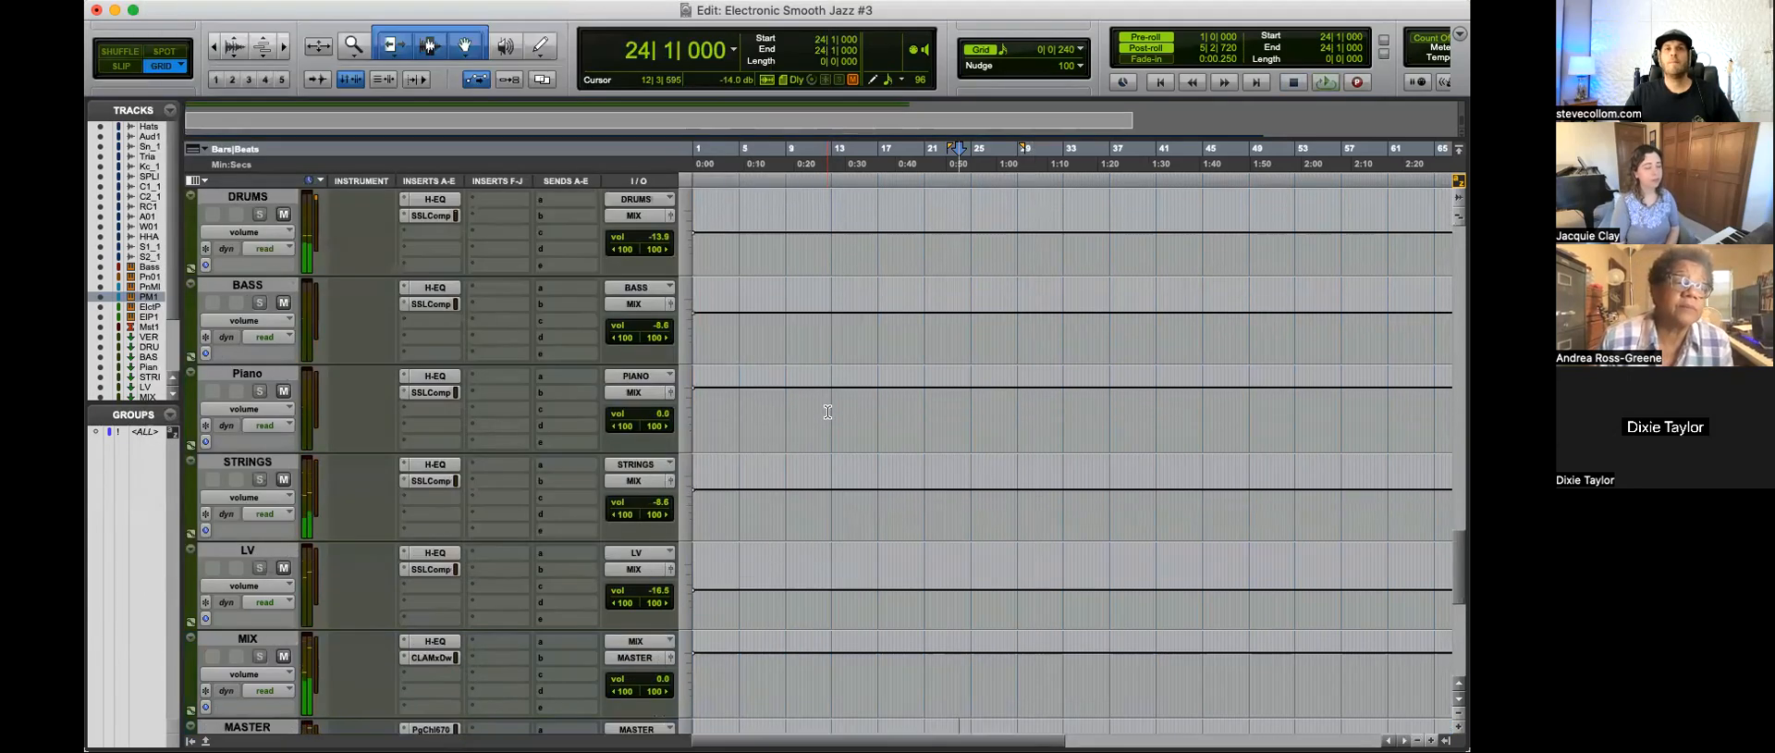
scroll(828, 413, "down", 5)
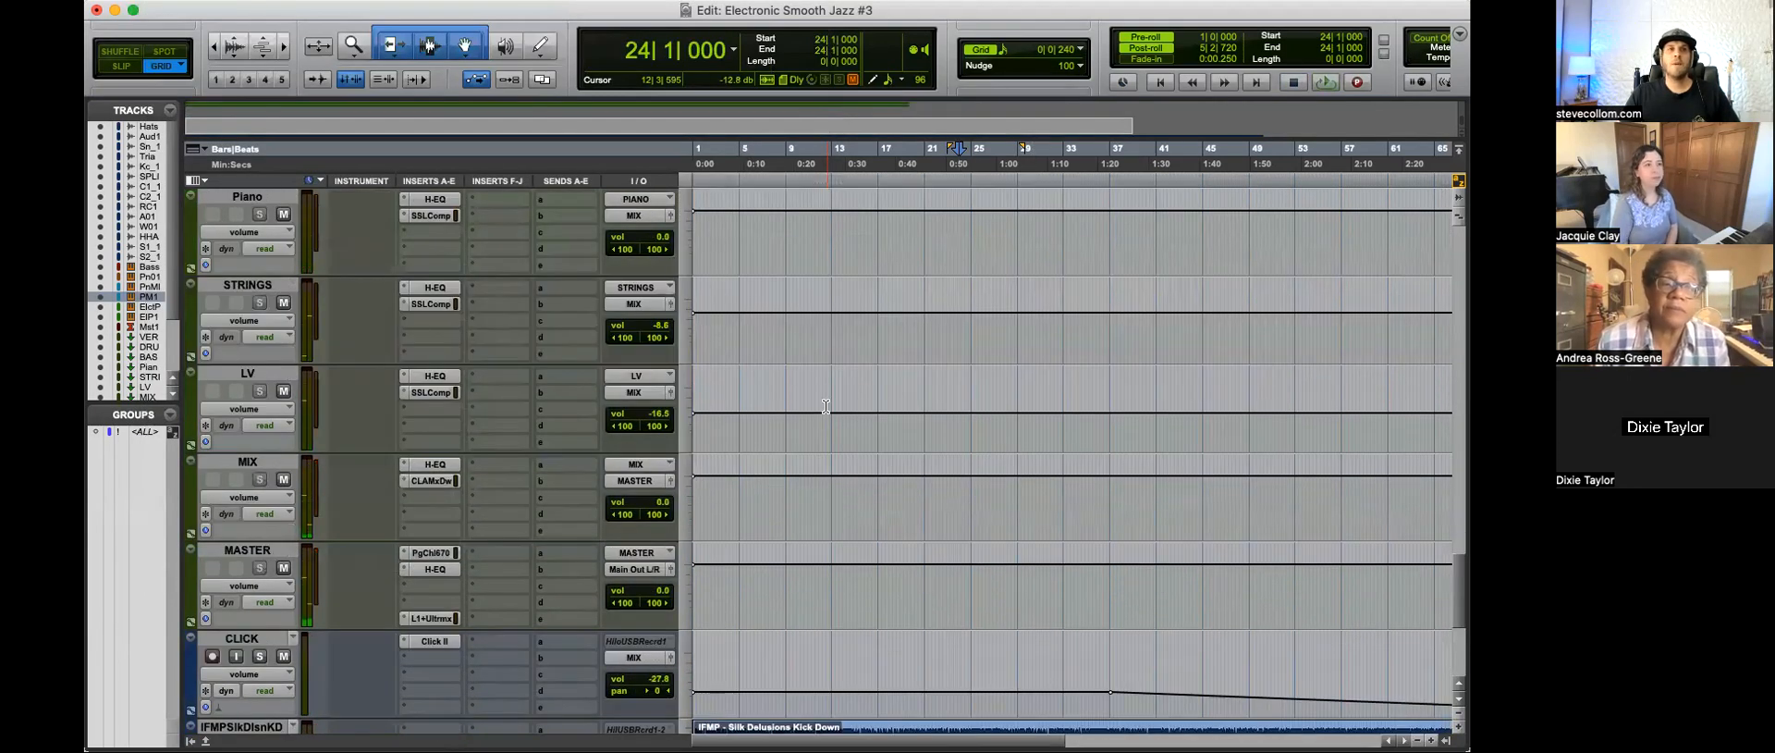
Step: Replace the H-EQ on the MASTER track with the stereo AMEK EQ 200 and load the custom Start preset
left_click(403, 564)
mouse_move(488, 566)
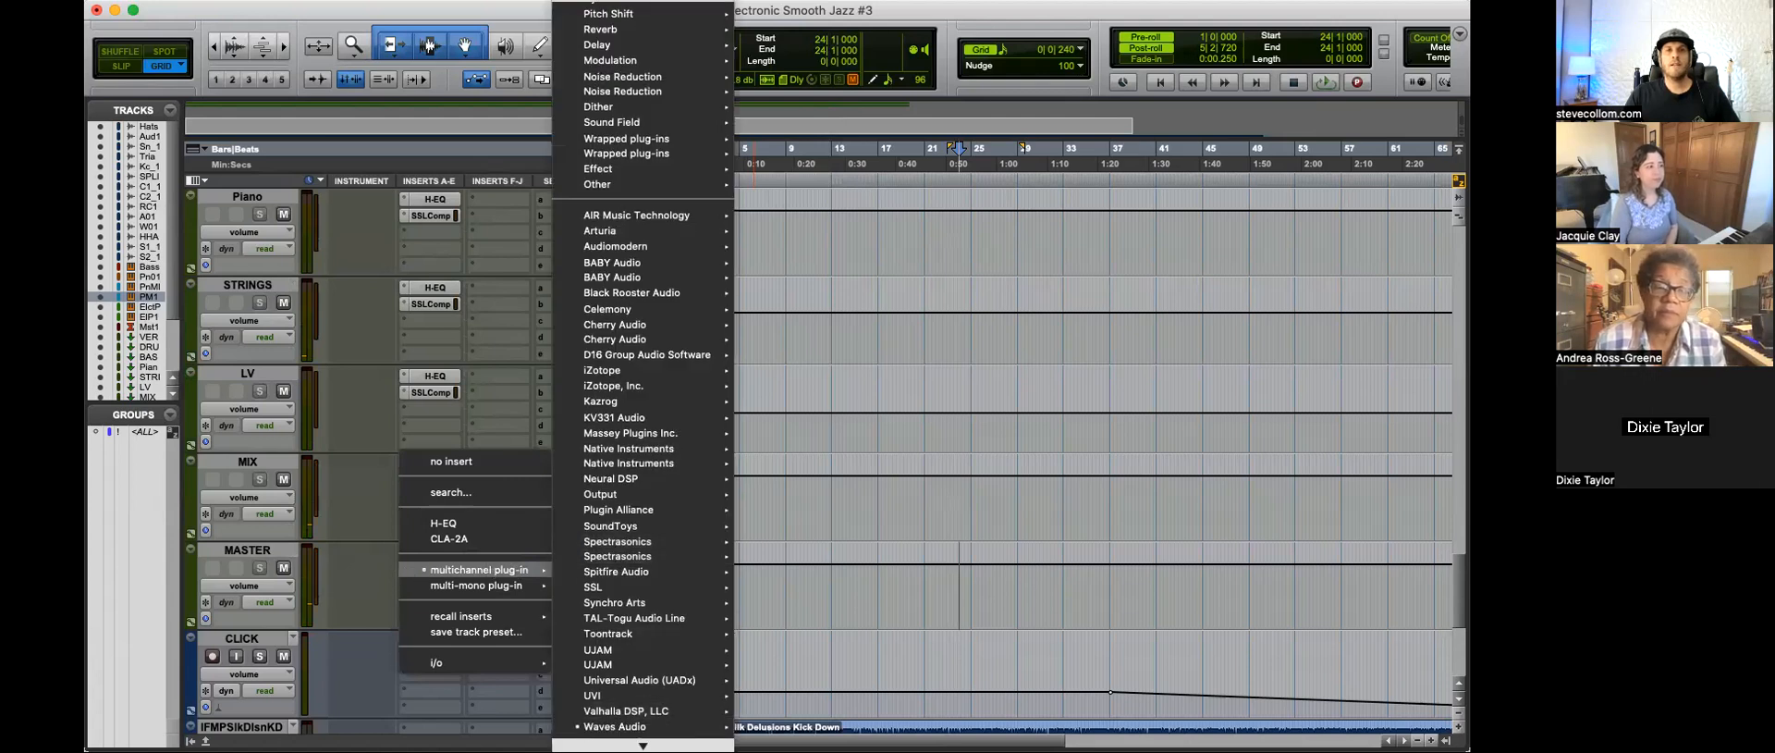
mouse_move(652, 423)
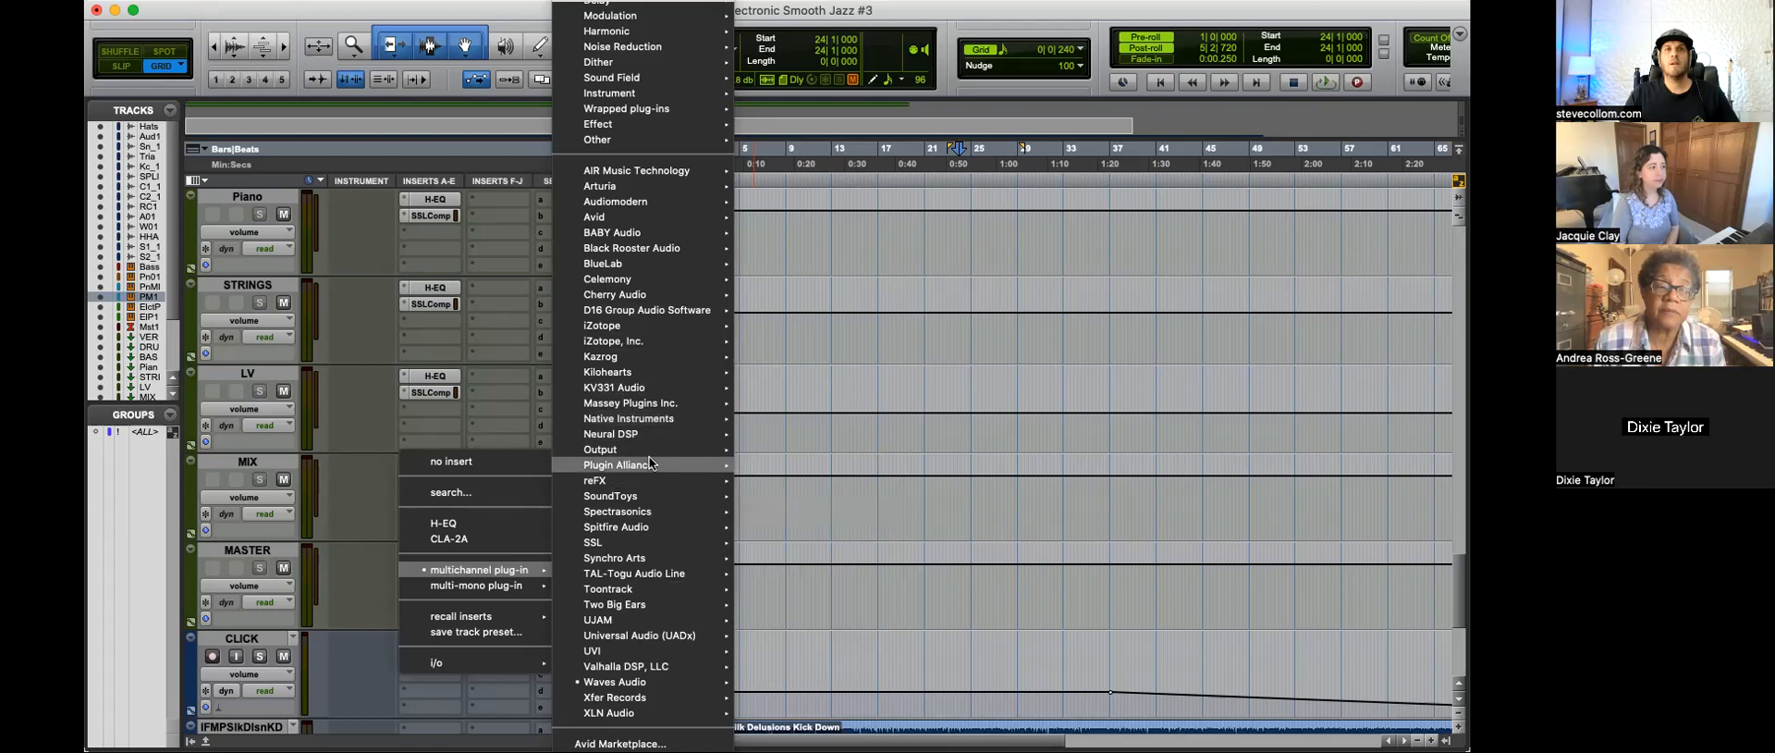
mouse_move(652, 465)
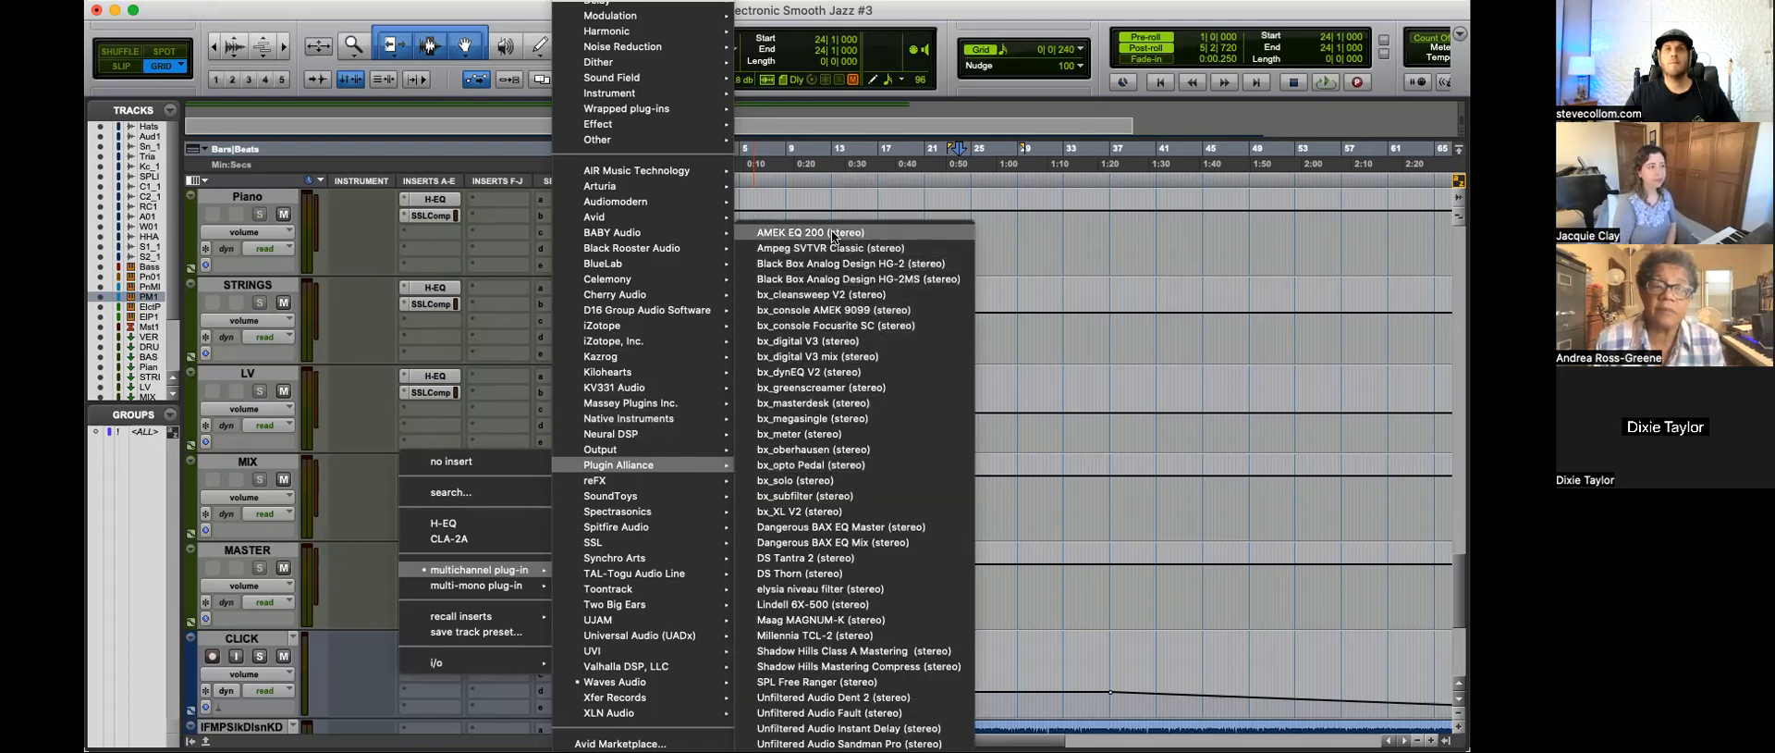
key("Escape")
left_click(435, 570)
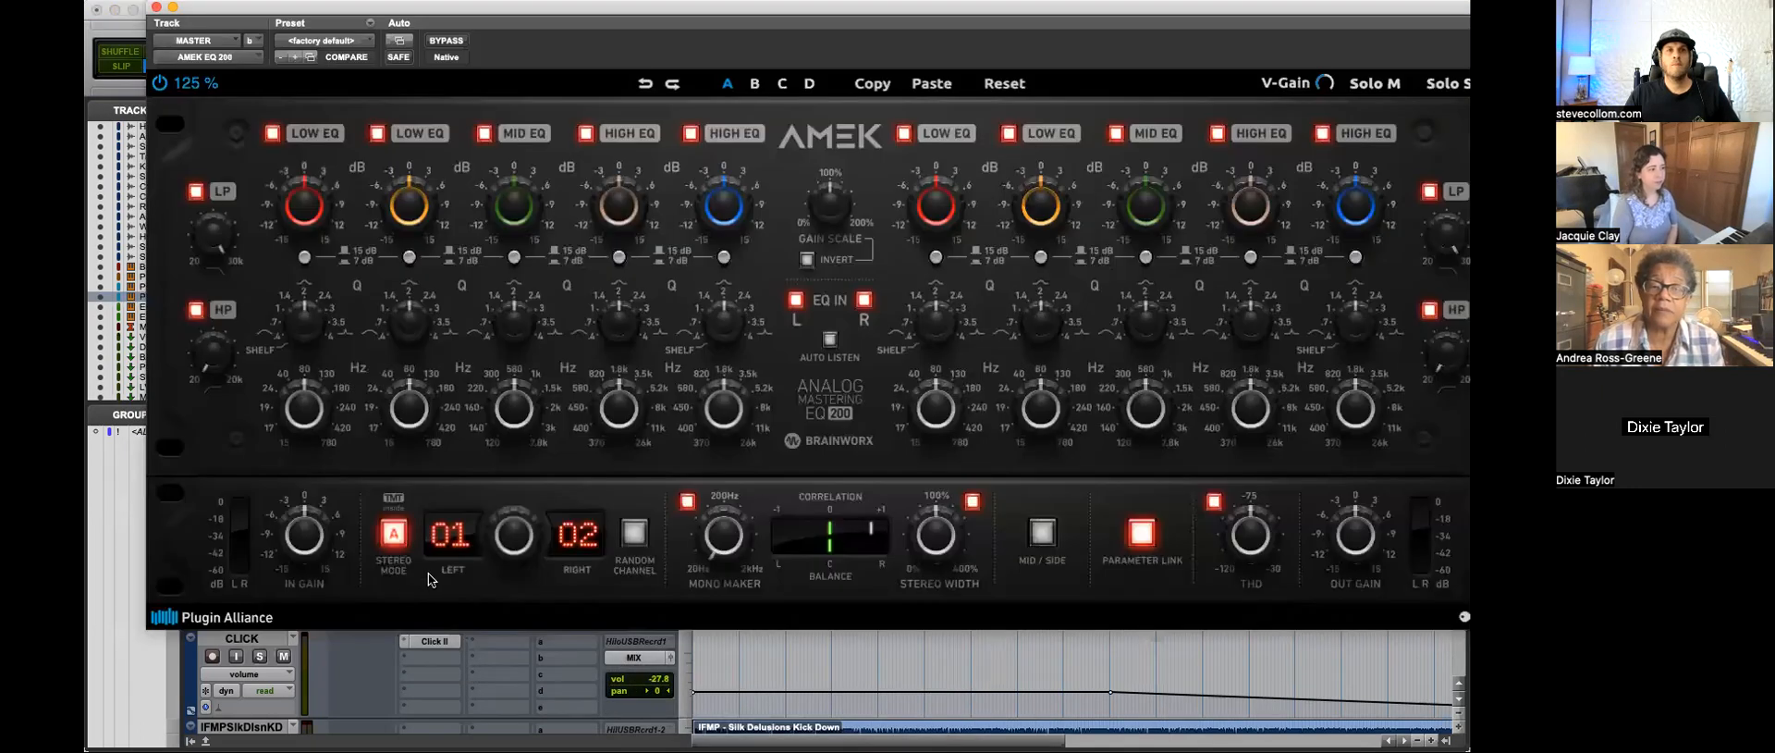
left_click(336, 43)
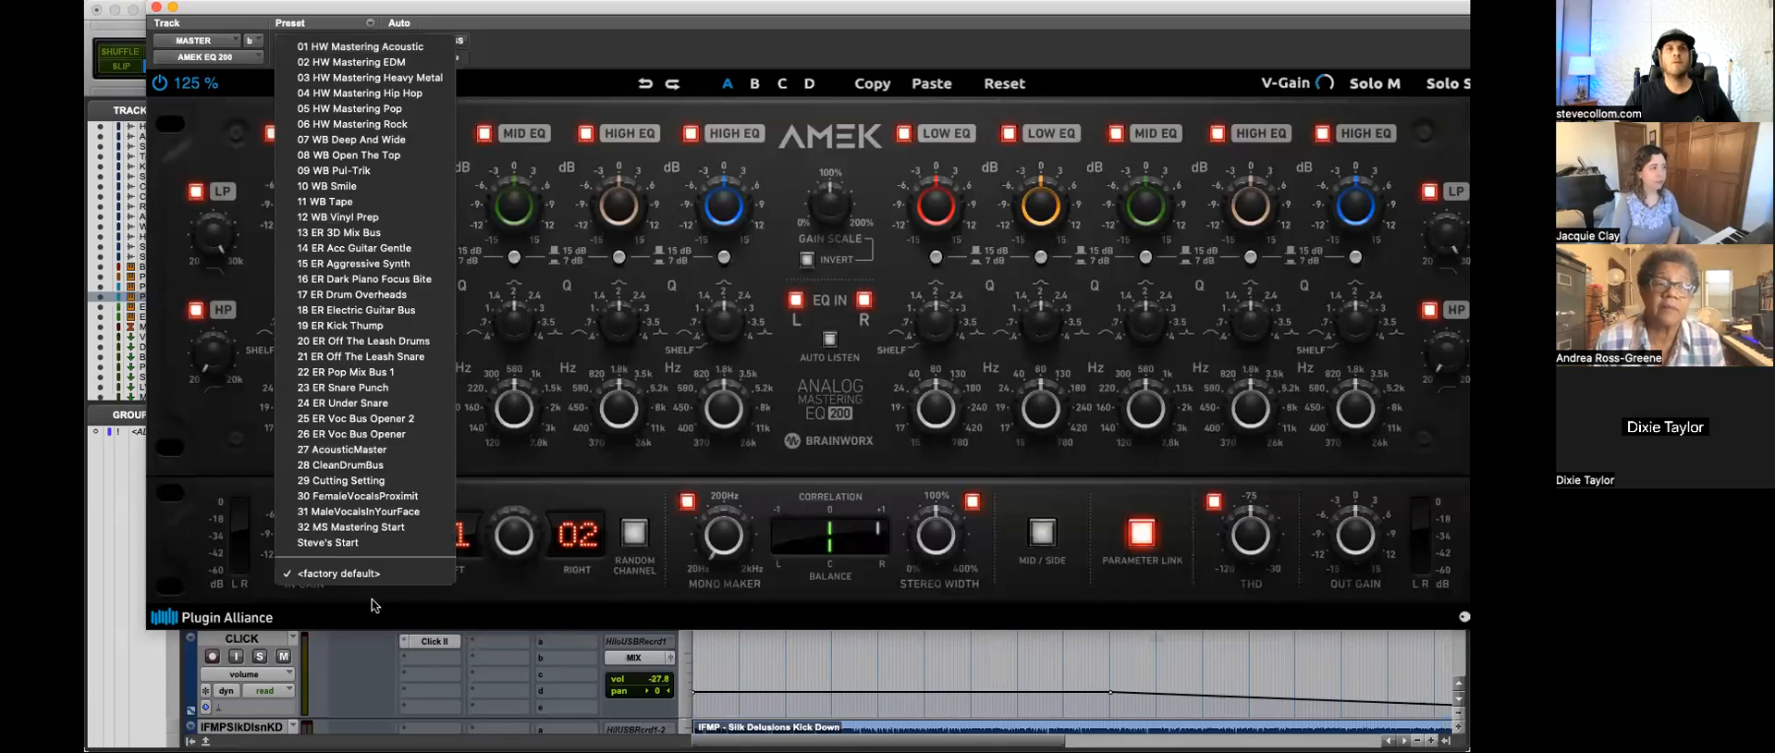
left_click(367, 547)
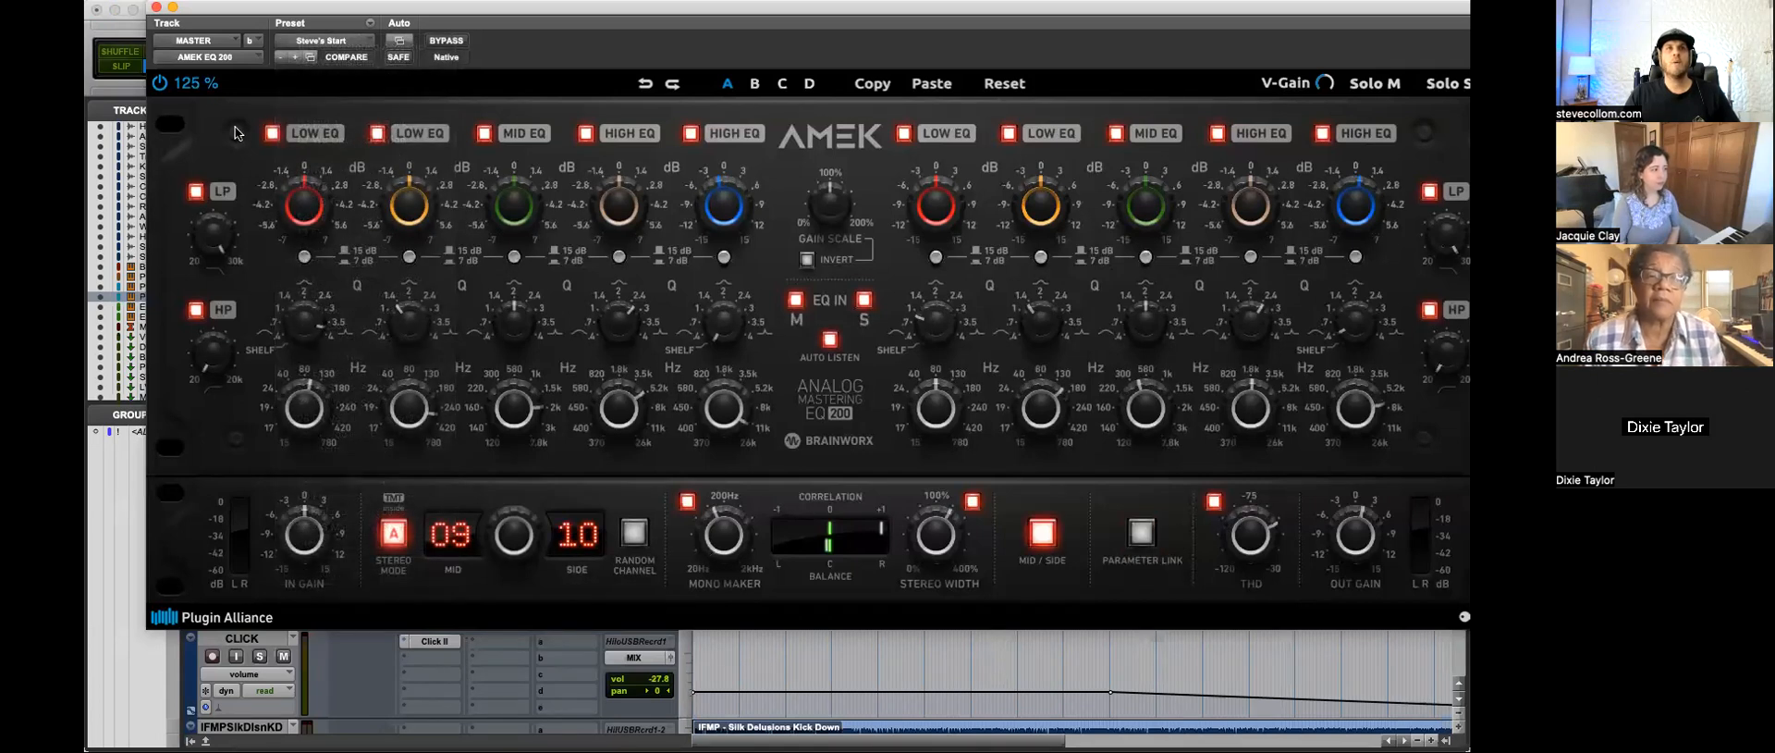
left_click(156, 8)
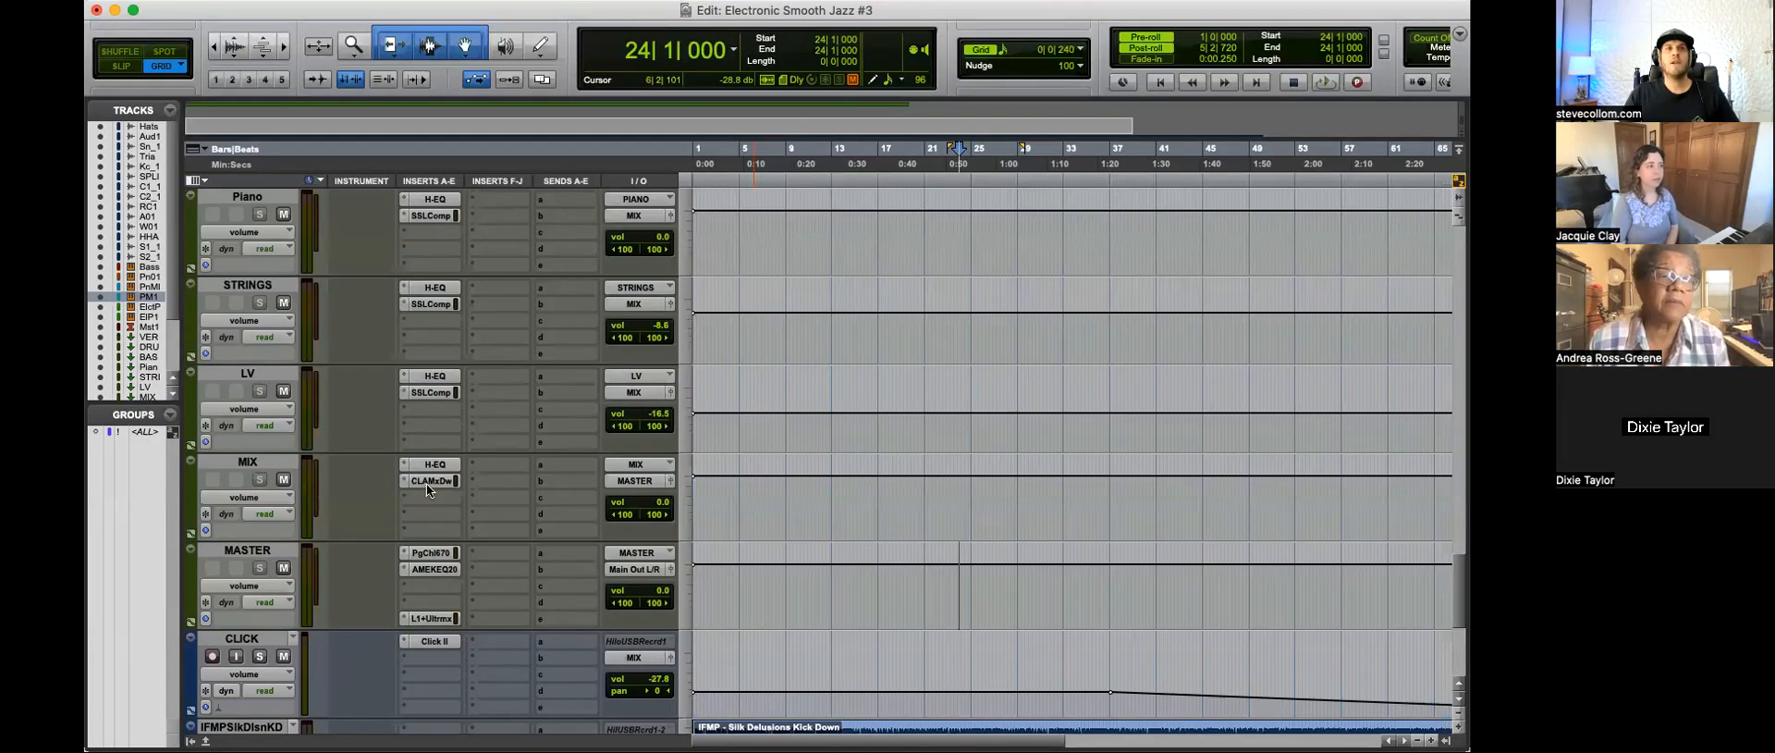
Step: Insert Dangerous BAX EQ Master ahead of the AMEK EQ 200 on the MASTER track and load its custom Light Mastering preset
left_click(423, 569)
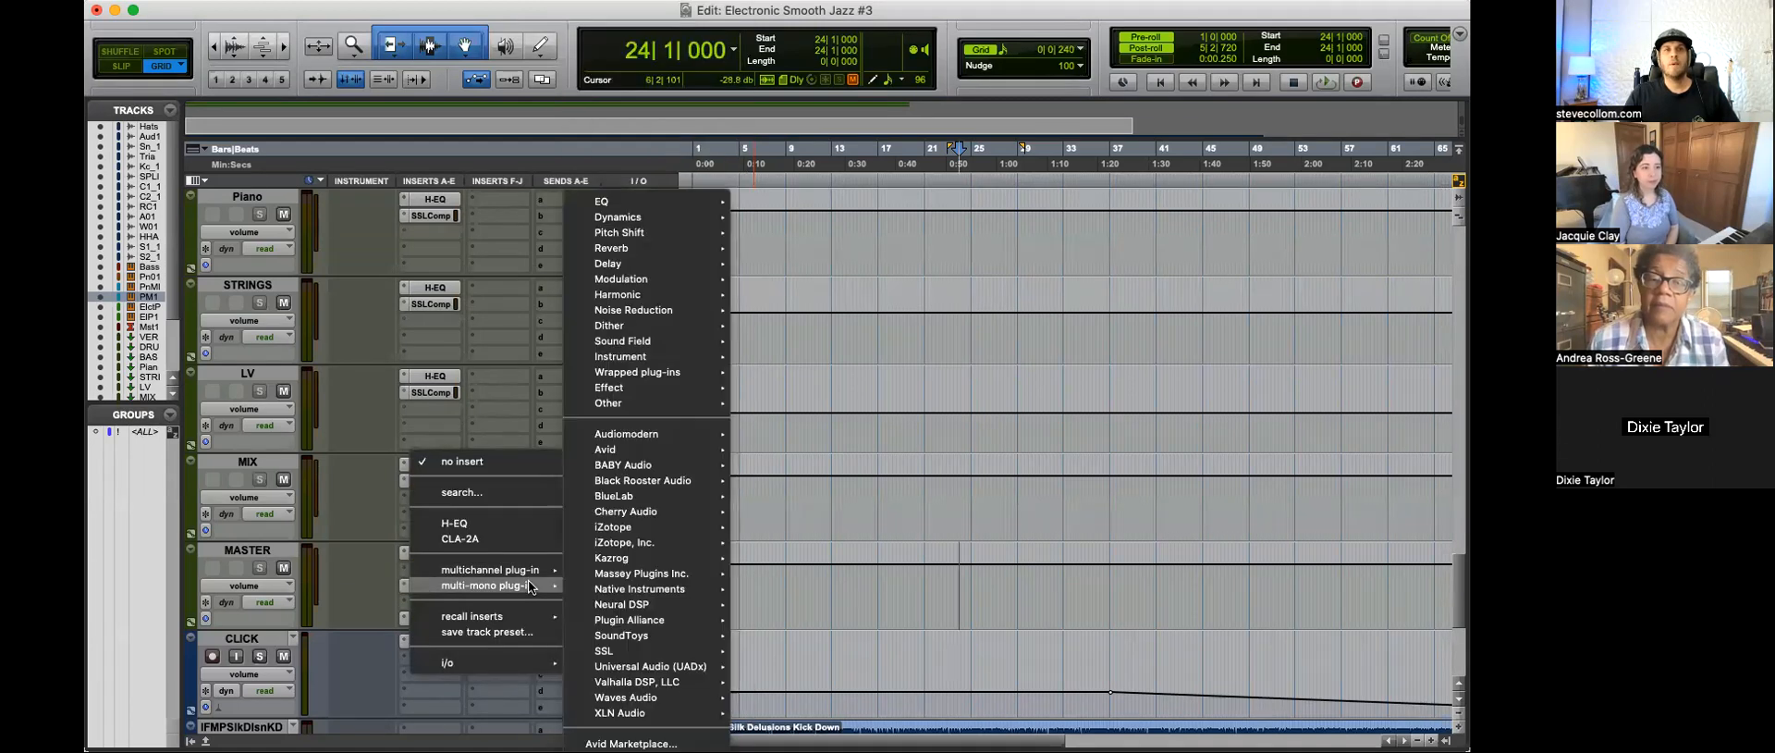
mouse_move(660, 573)
mouse_move(660, 525)
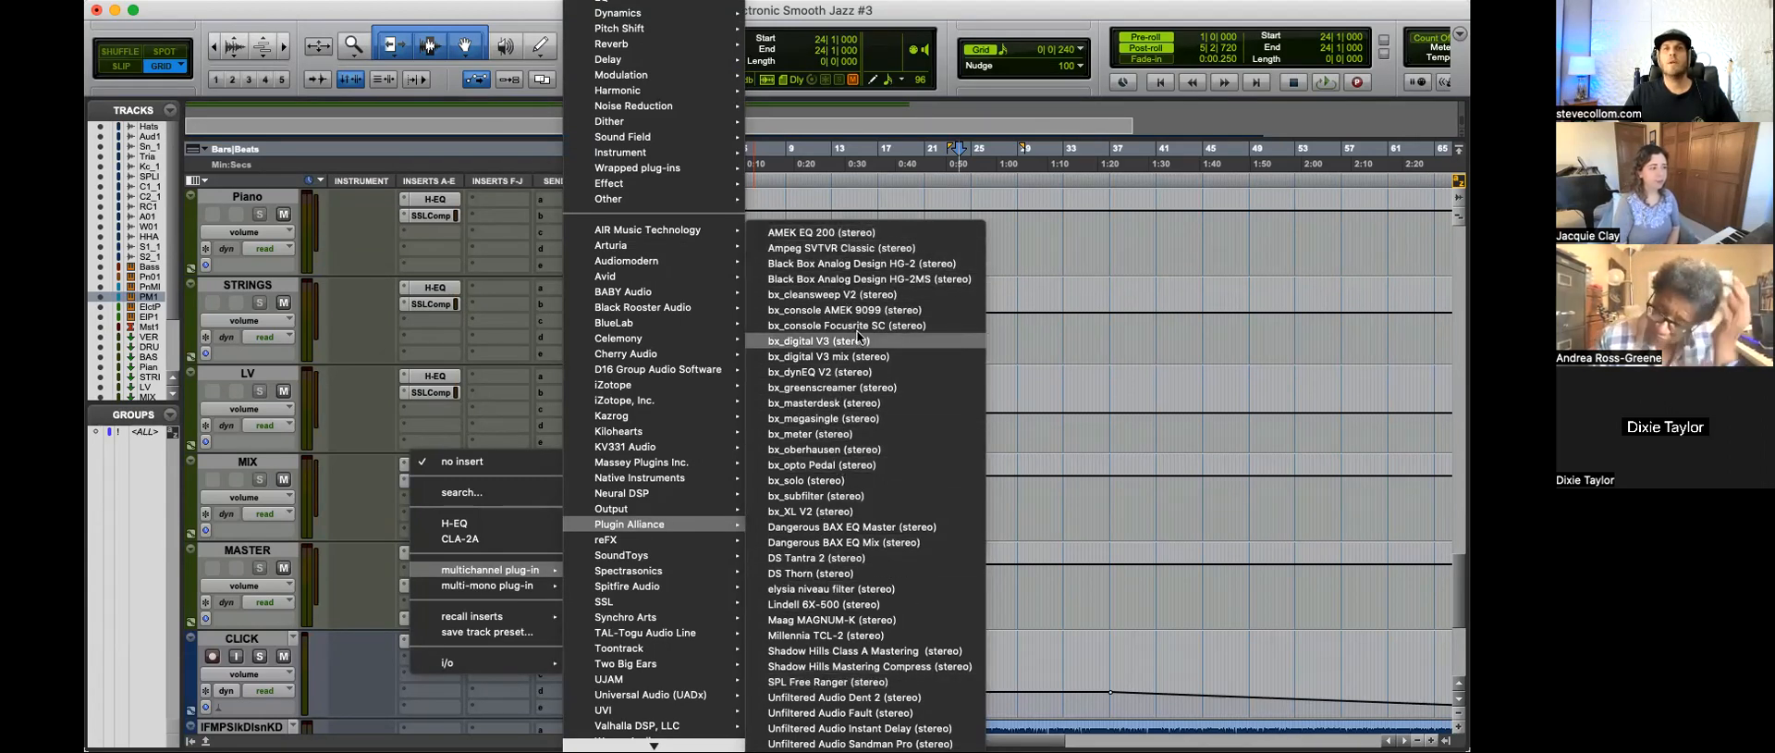
left_click(846, 529)
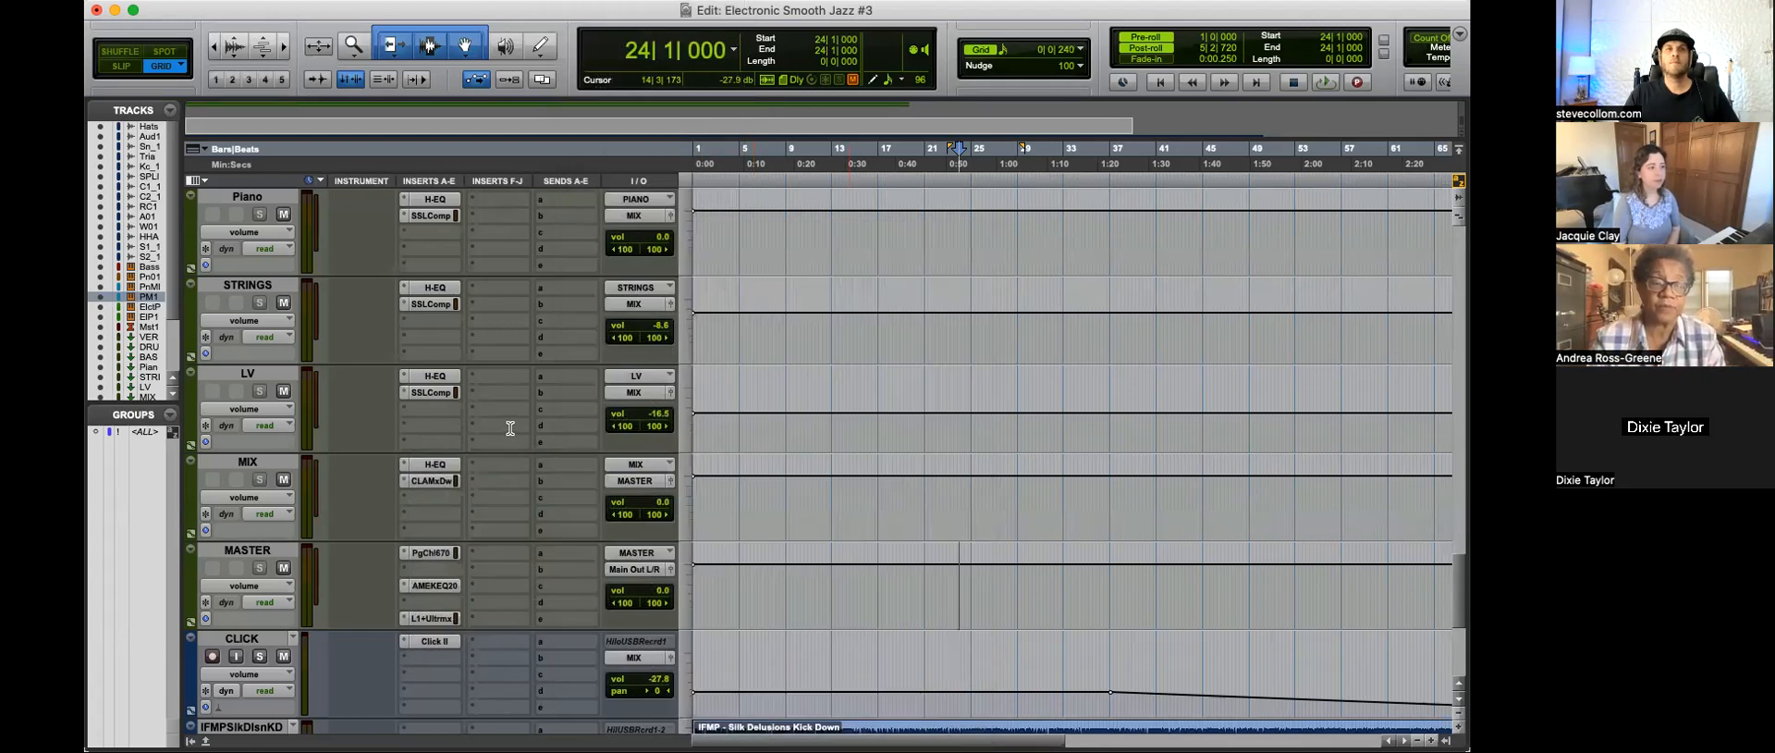
left_click(346, 44)
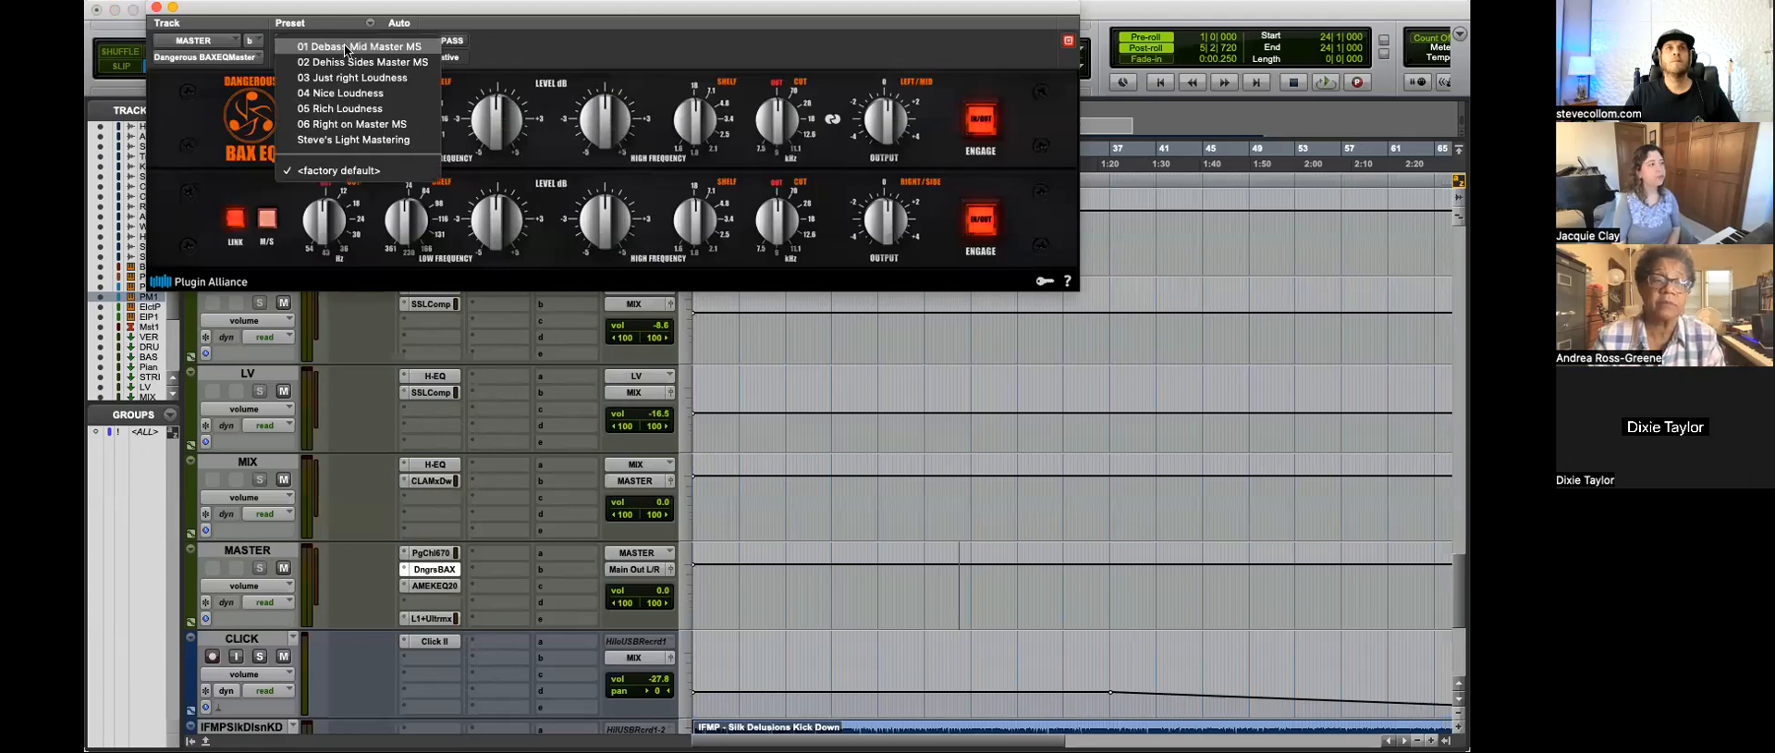
left_click(319, 141)
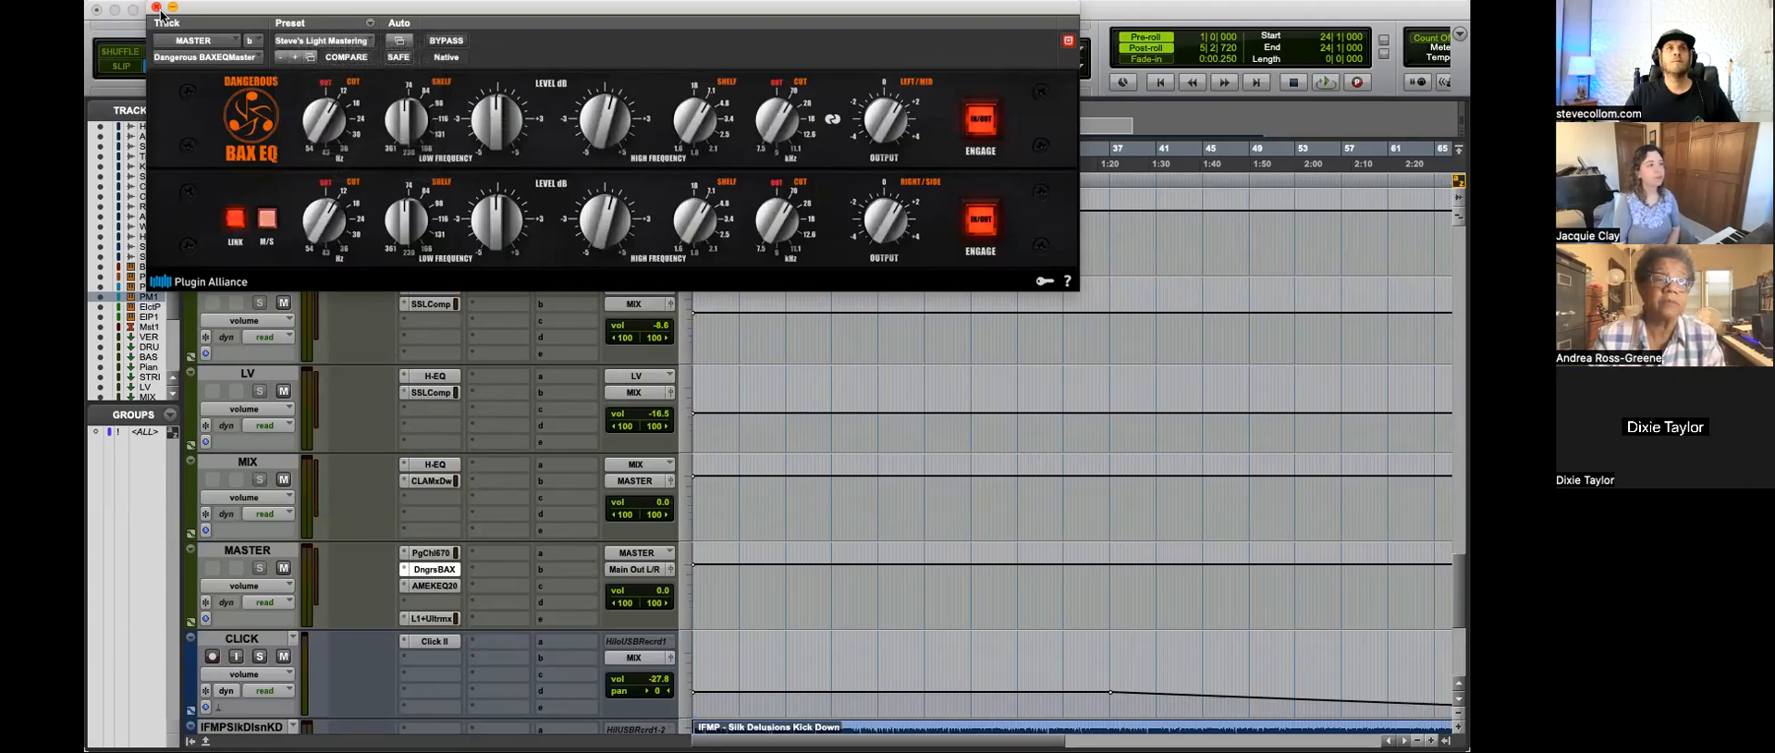
left_click(156, 7)
Step: Insert Shadow Hills Class A Mastering in the MASTER track's fourth insert slot and load its custom Start preset
left_click(429, 599)
mouse_move(490, 602)
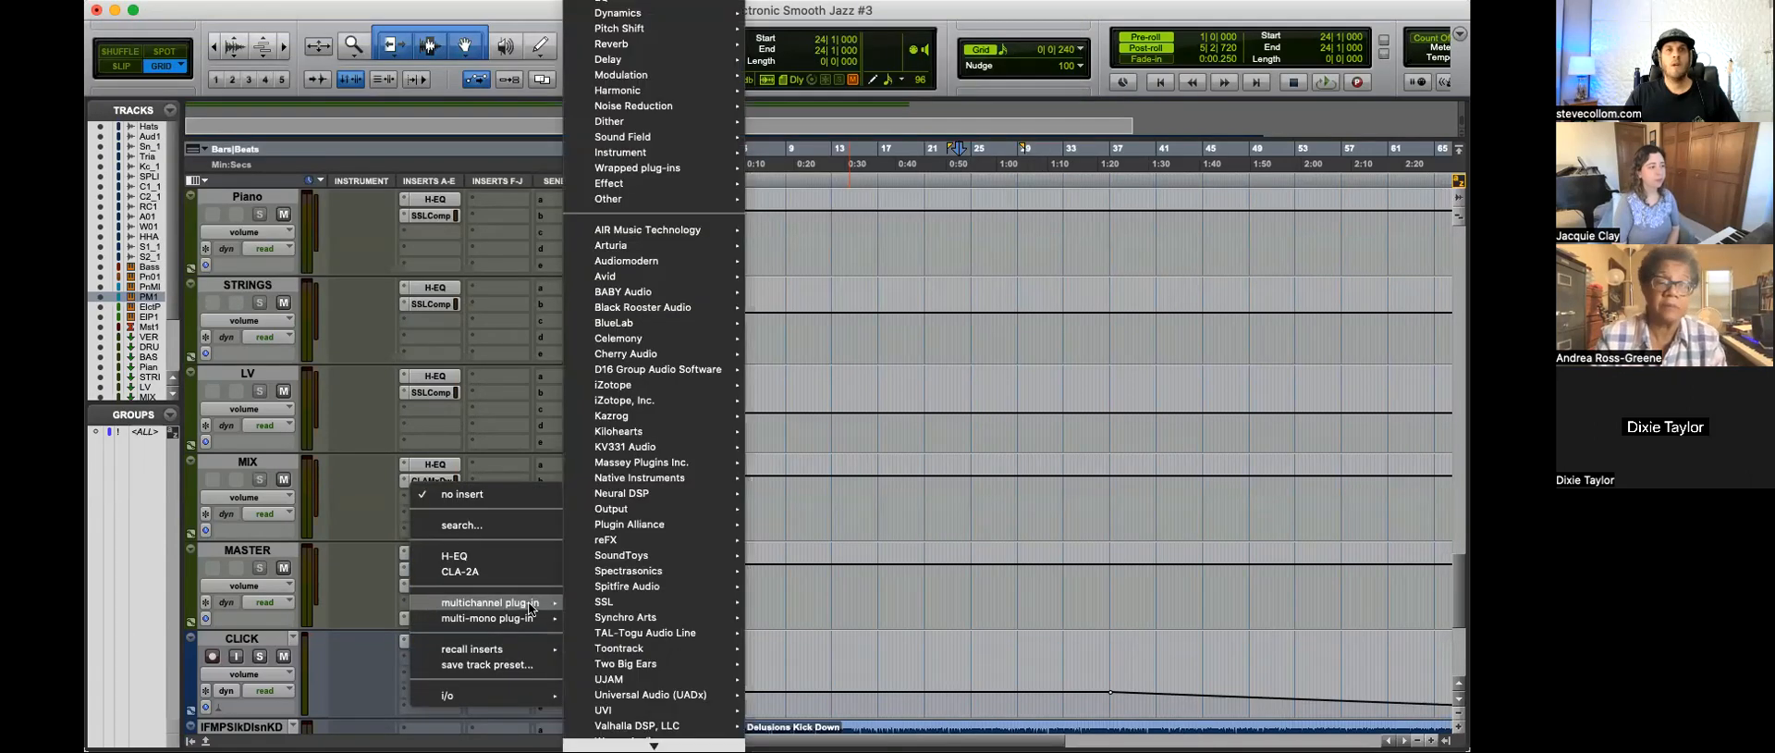
scroll(668, 483, "down", 1)
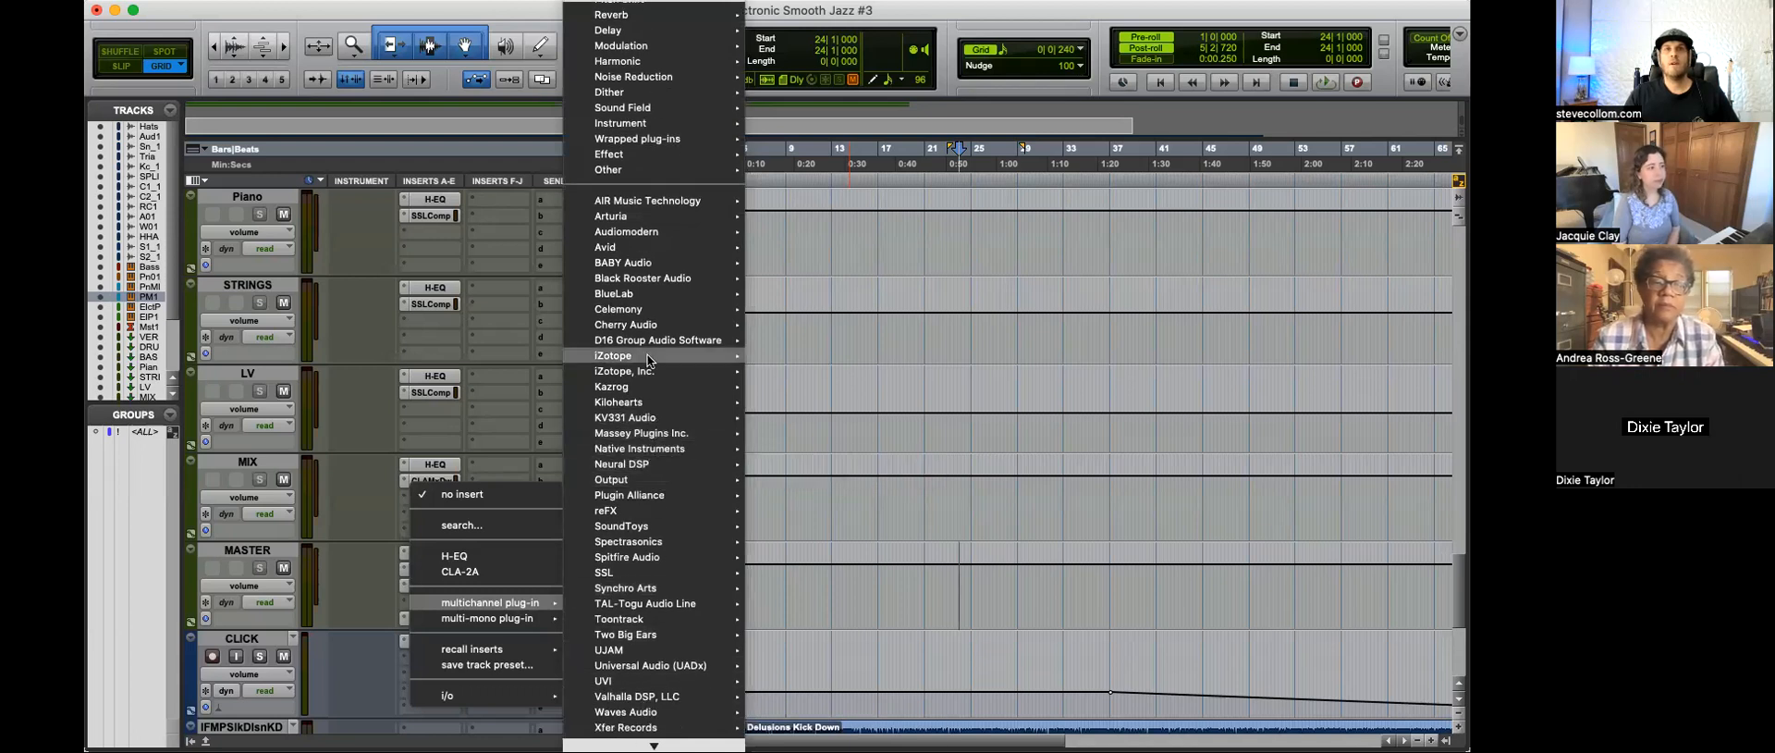
mouse_move(649, 495)
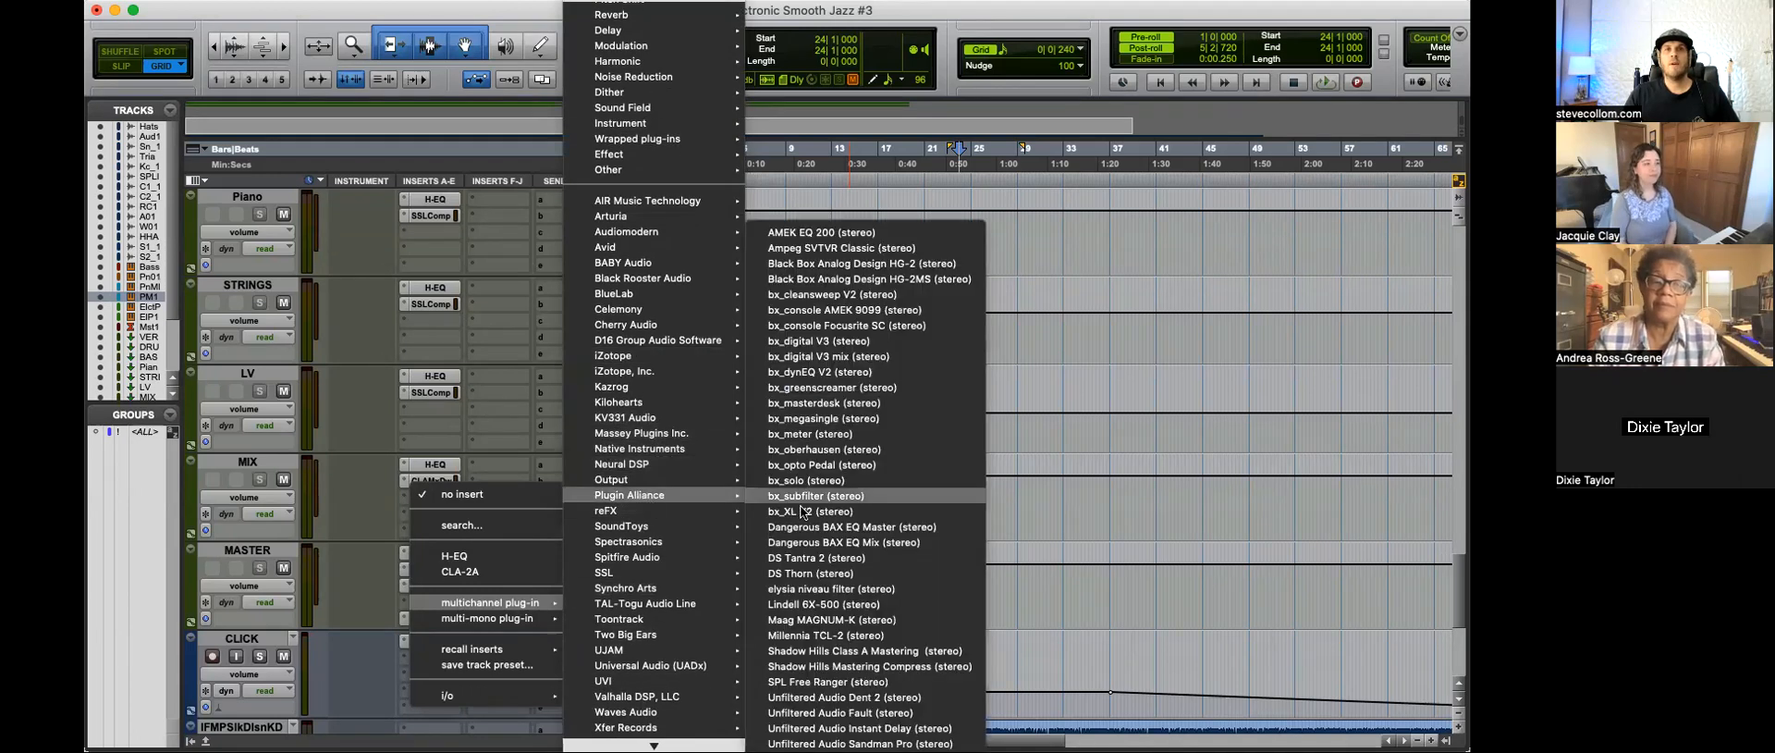
left_click(843, 651)
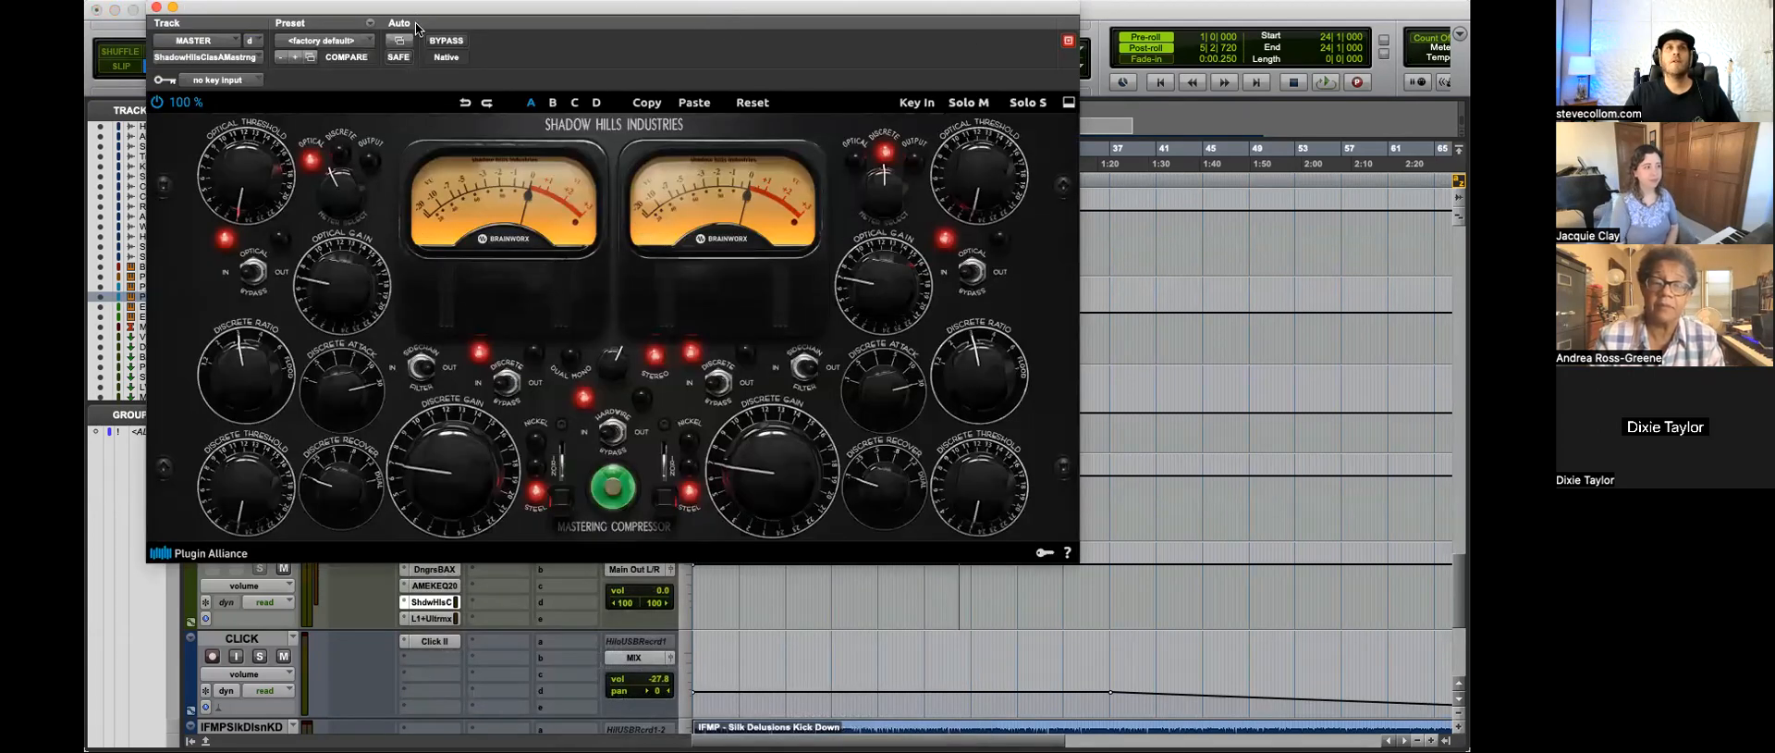
left_click_drag(216, 17, 429, 104)
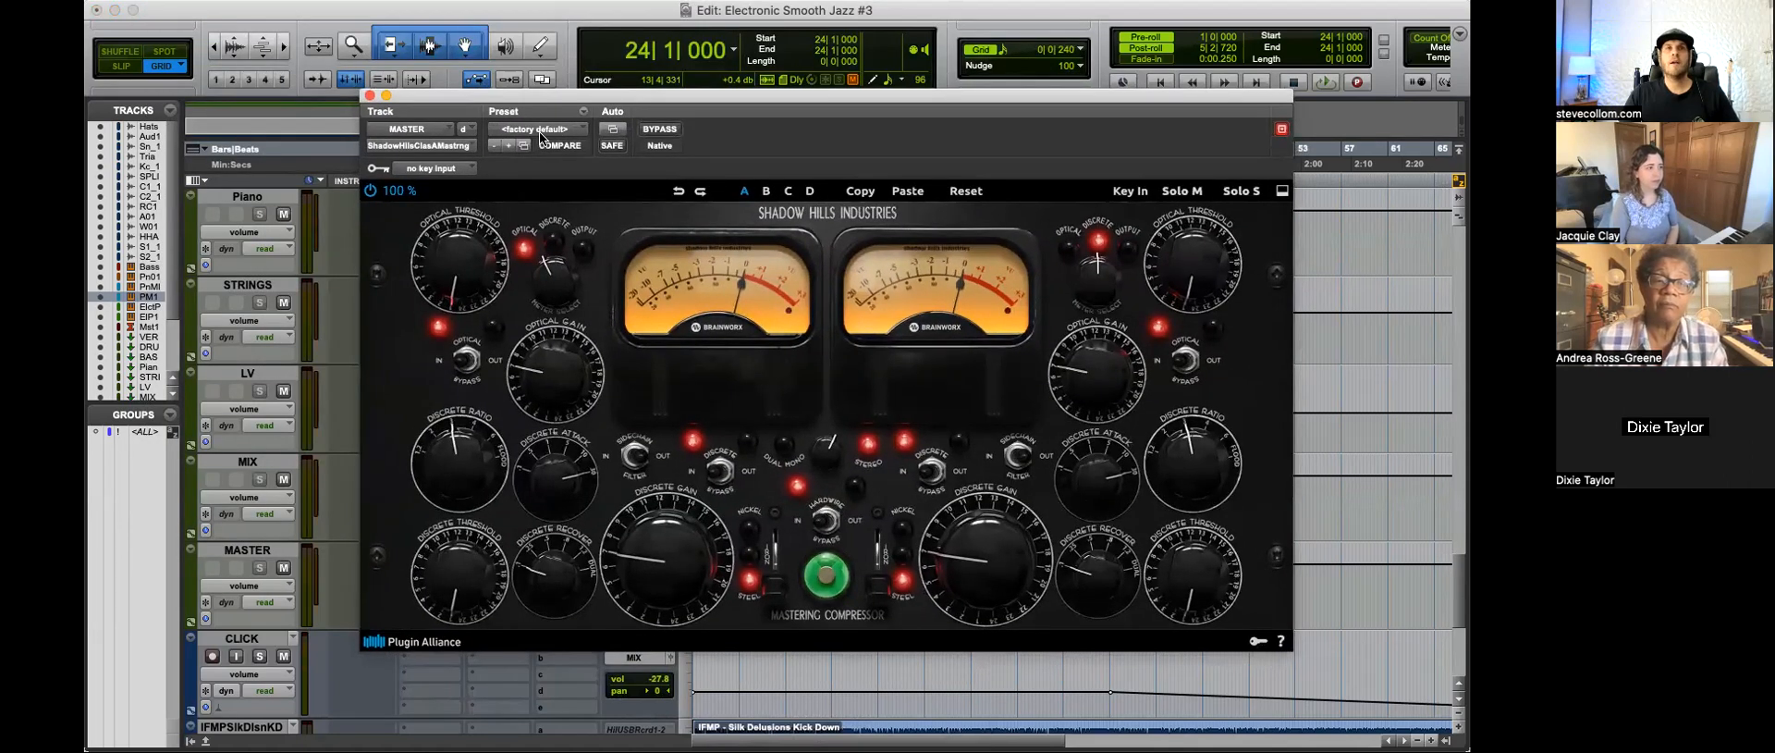
left_click(541, 137)
left_click(551, 93)
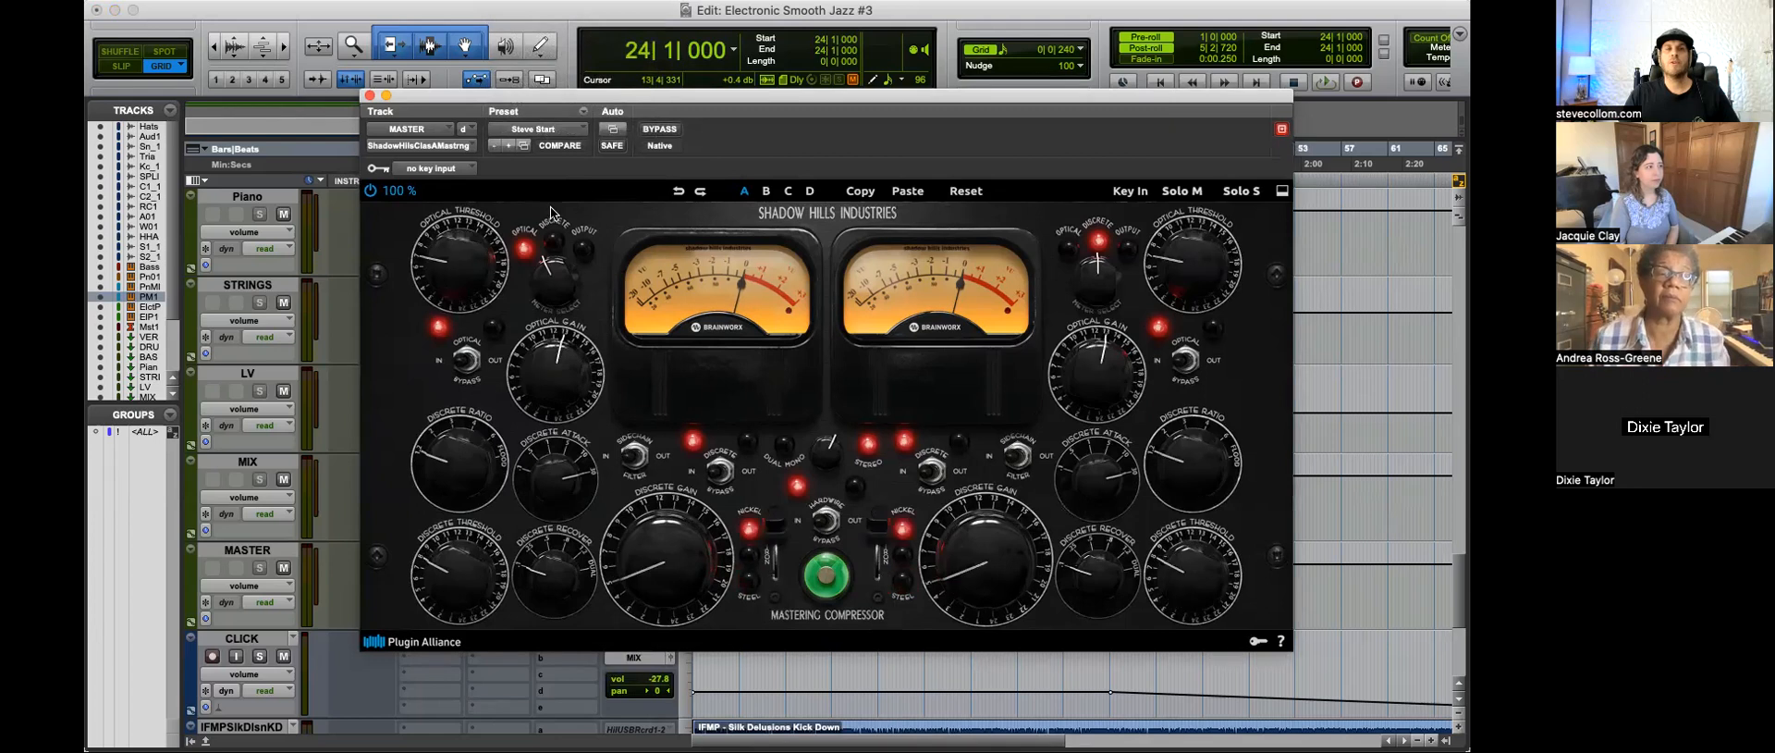
Step: Audition the mix from bar 24 through the new mastering chain and inspect the L1+ Ultramaximizer settings on the MASTER track
key("space")
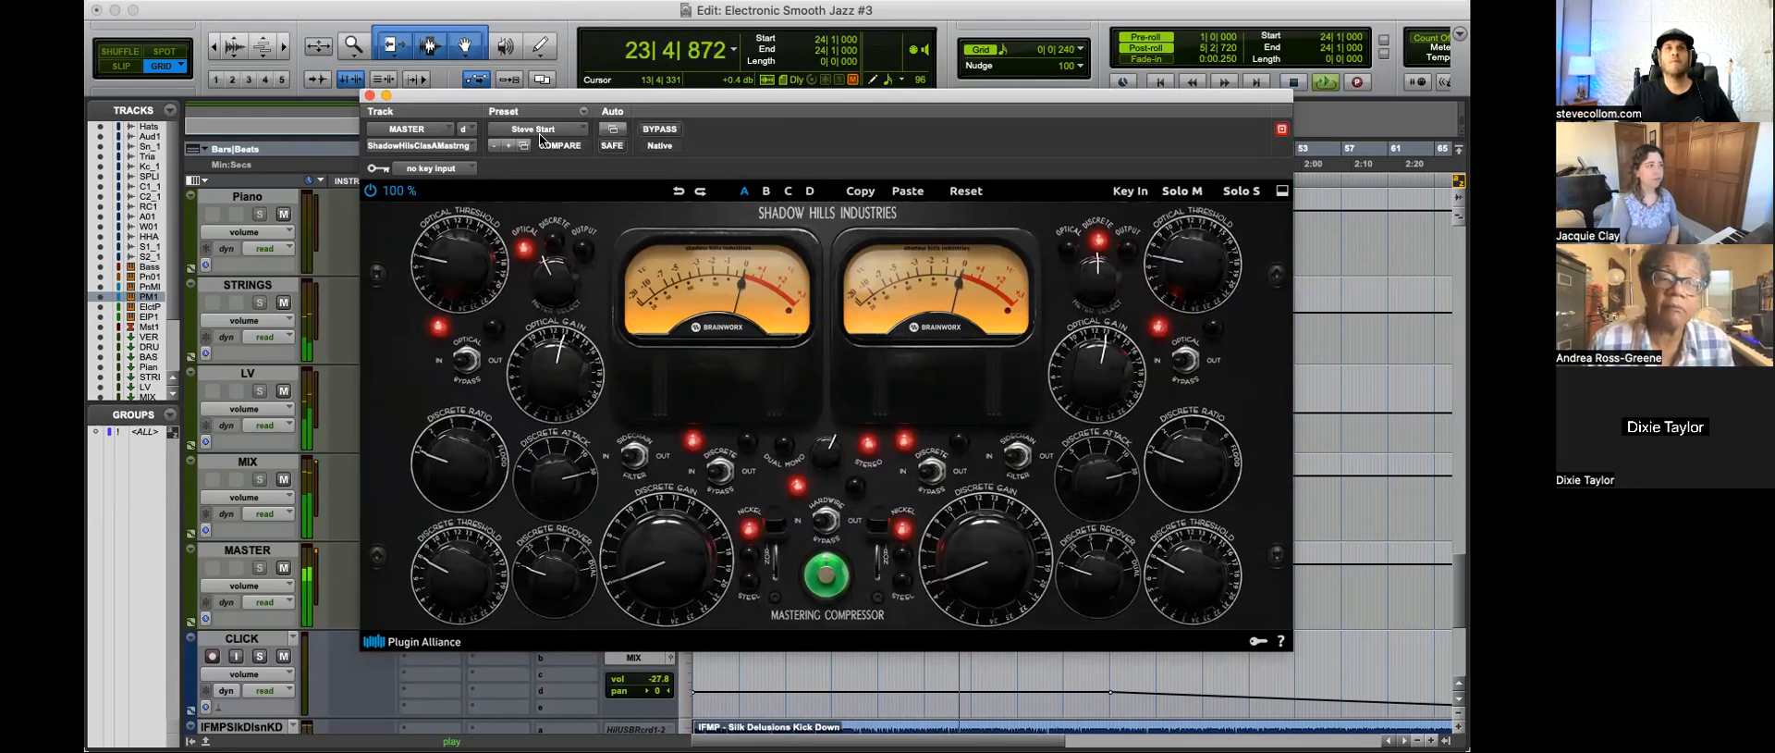
left_click(370, 95)
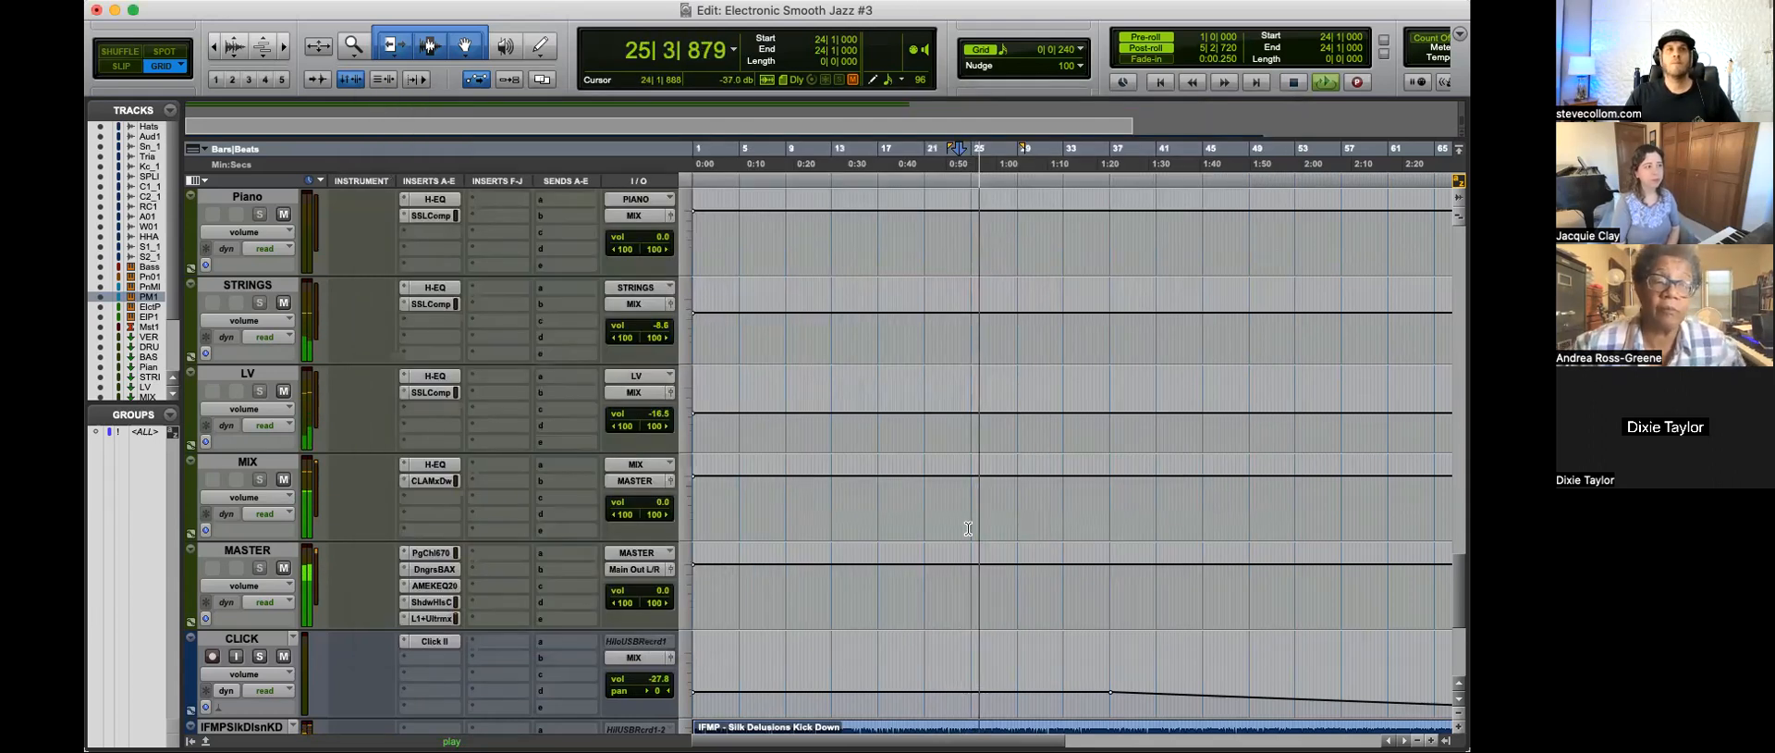
left_click(433, 617)
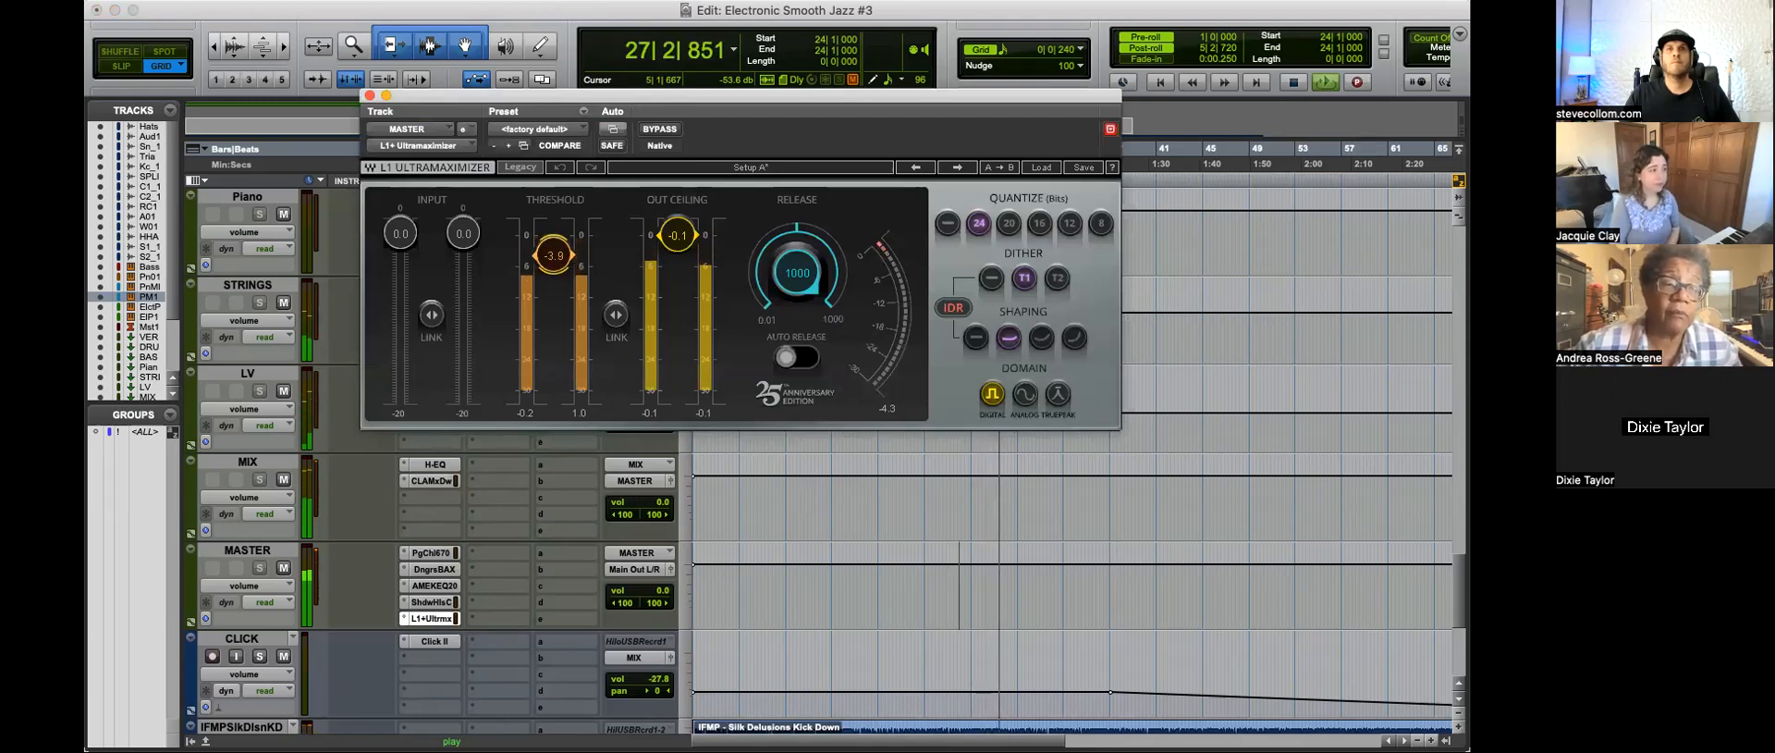
left_click(370, 95)
scroll(980, 494, "up", 15)
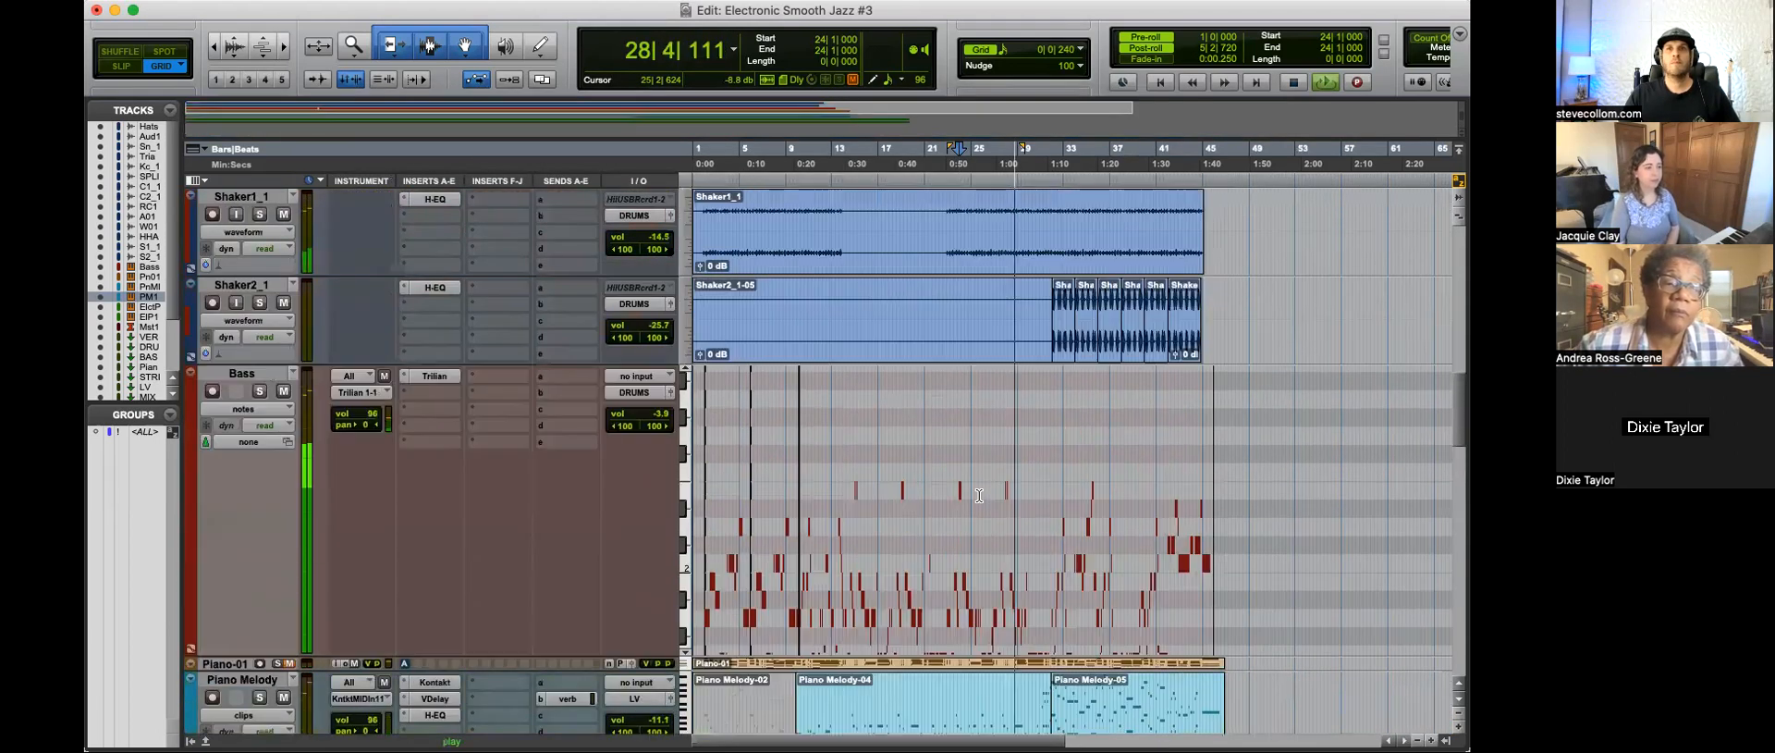
key("space")
Step: Show the opening bars of the Bass track in close detail and play the mix from 1|4|240
left_click(724, 503)
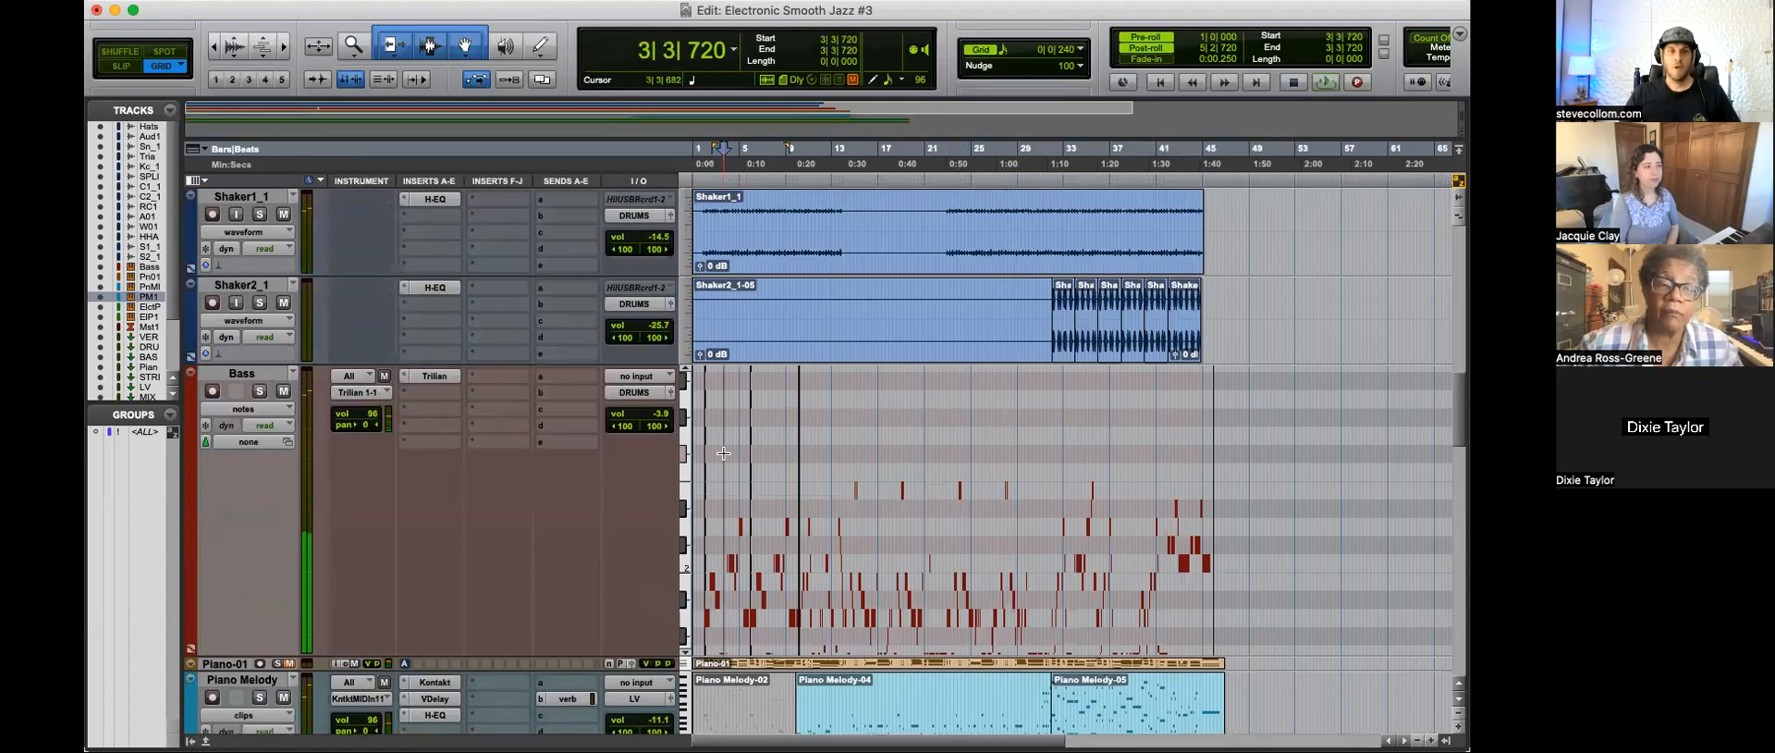
key("Return")
key("t")
key("t")
key("t")
key("t")
left_click(838, 495)
key("space")
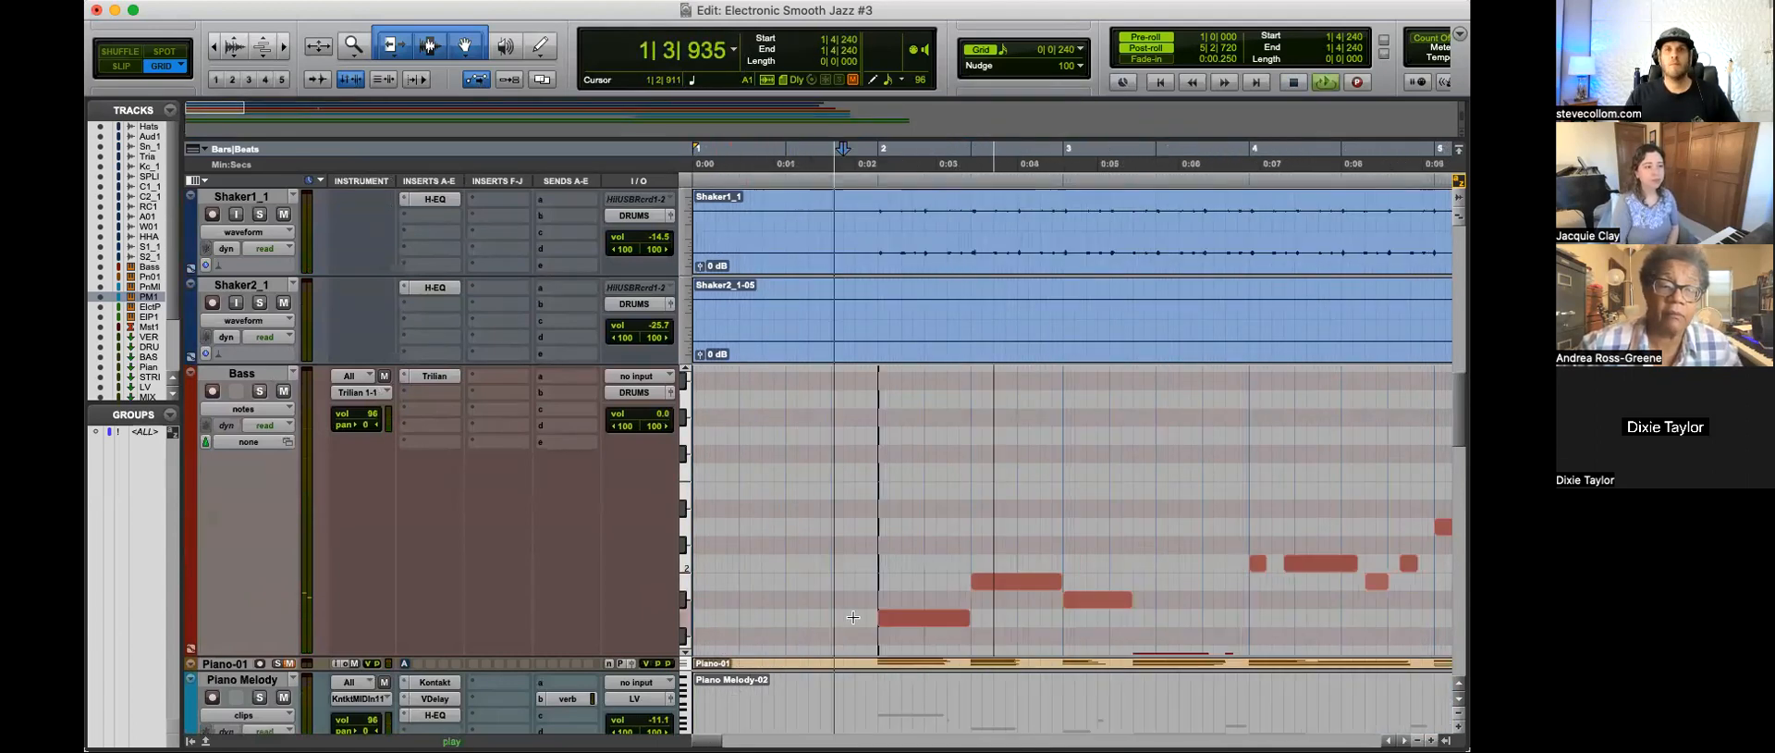
Step: Enlarge the Bass track and examine its notes in bars 4 to 7 while the mix plays
key("r")
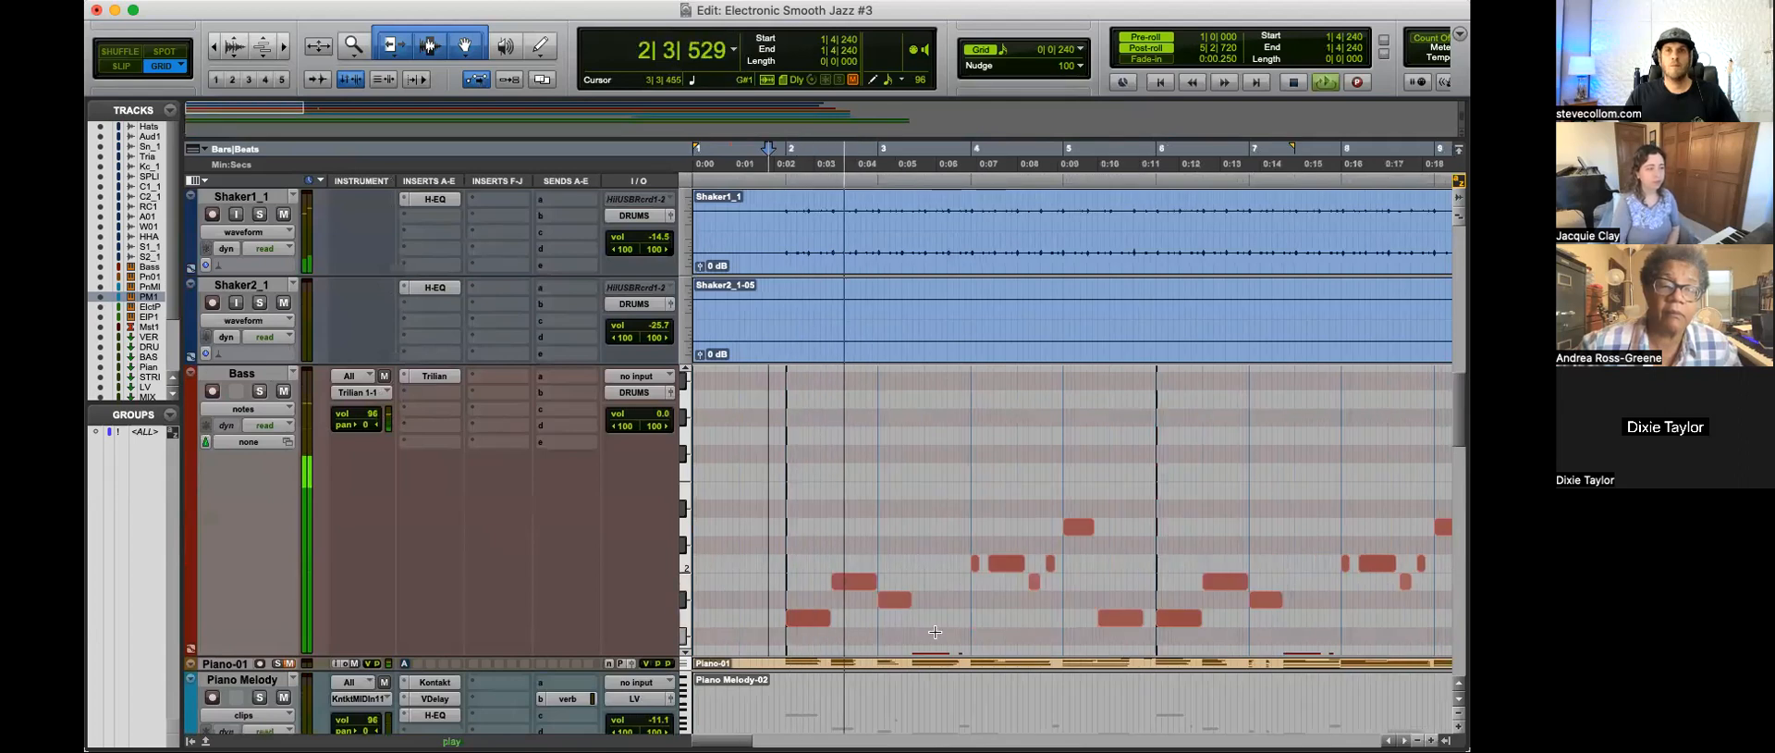
key("t")
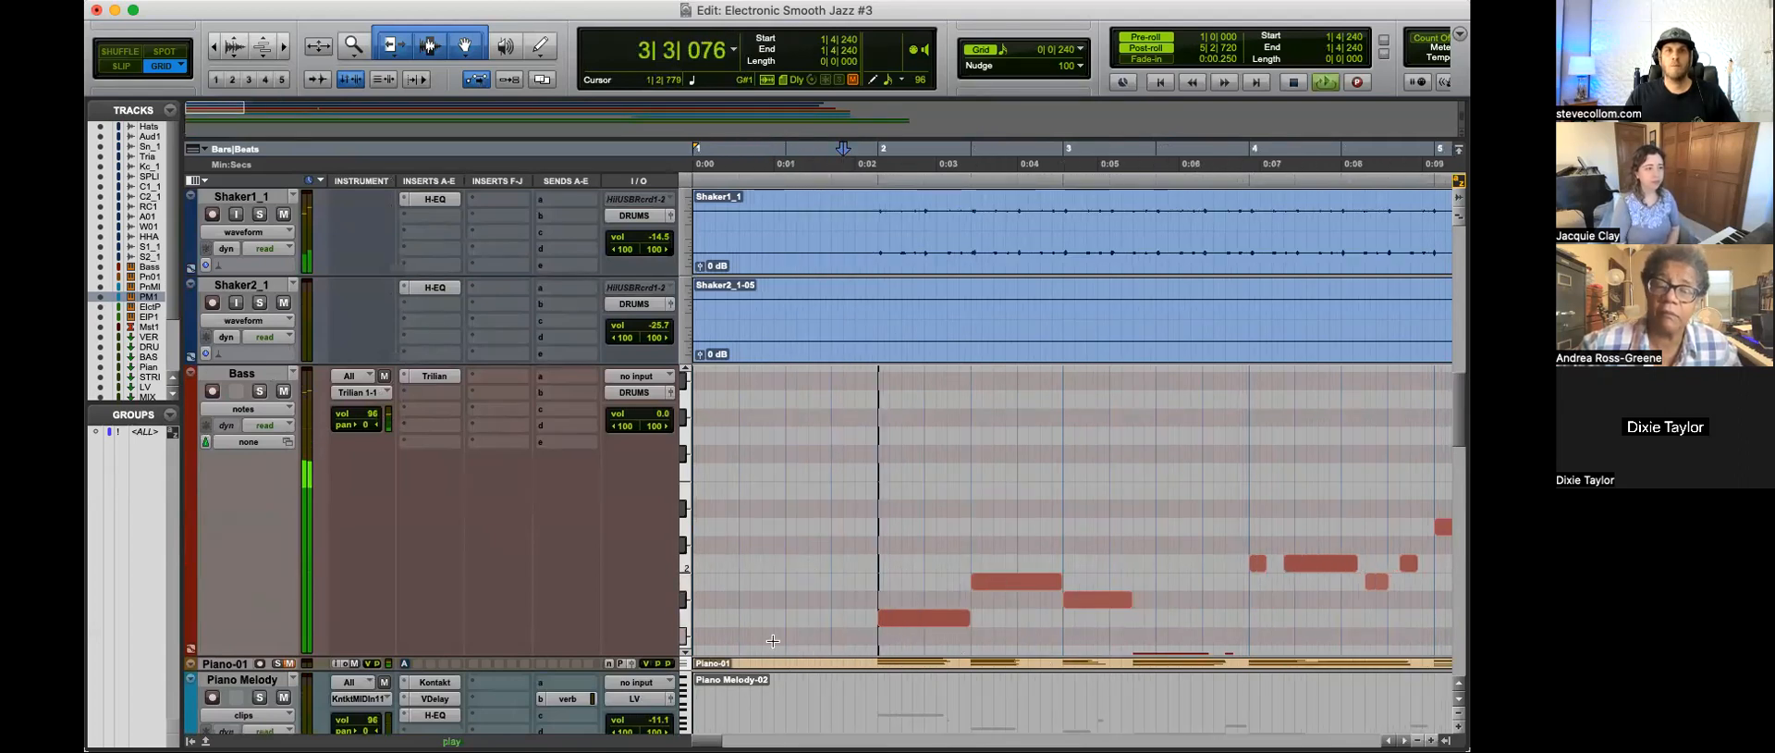
left_click_drag(548, 654, 548, 736)
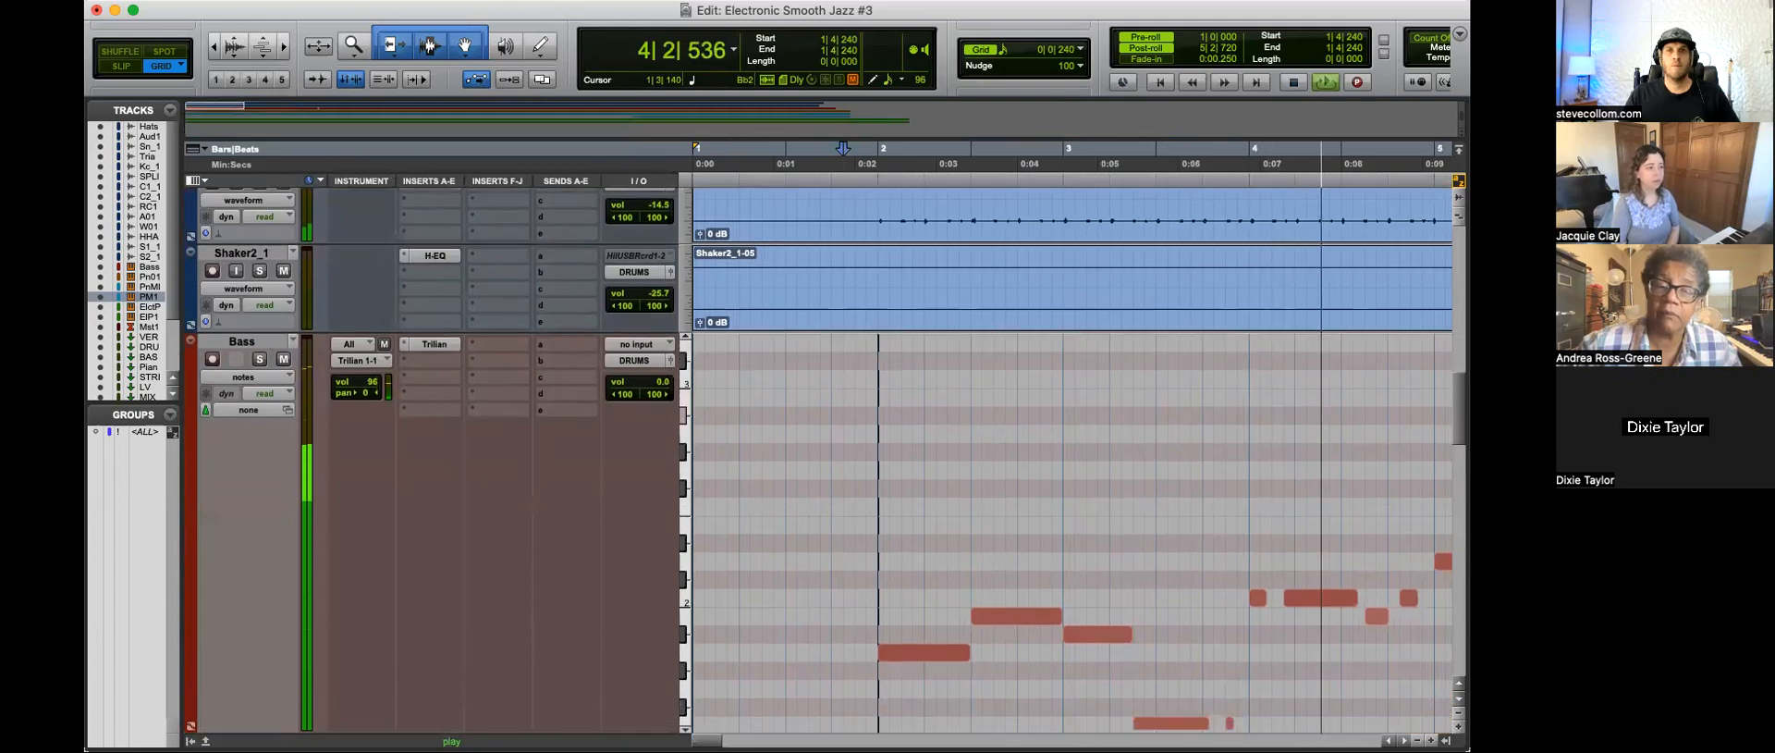
scroll(938, 653, "right", 5)
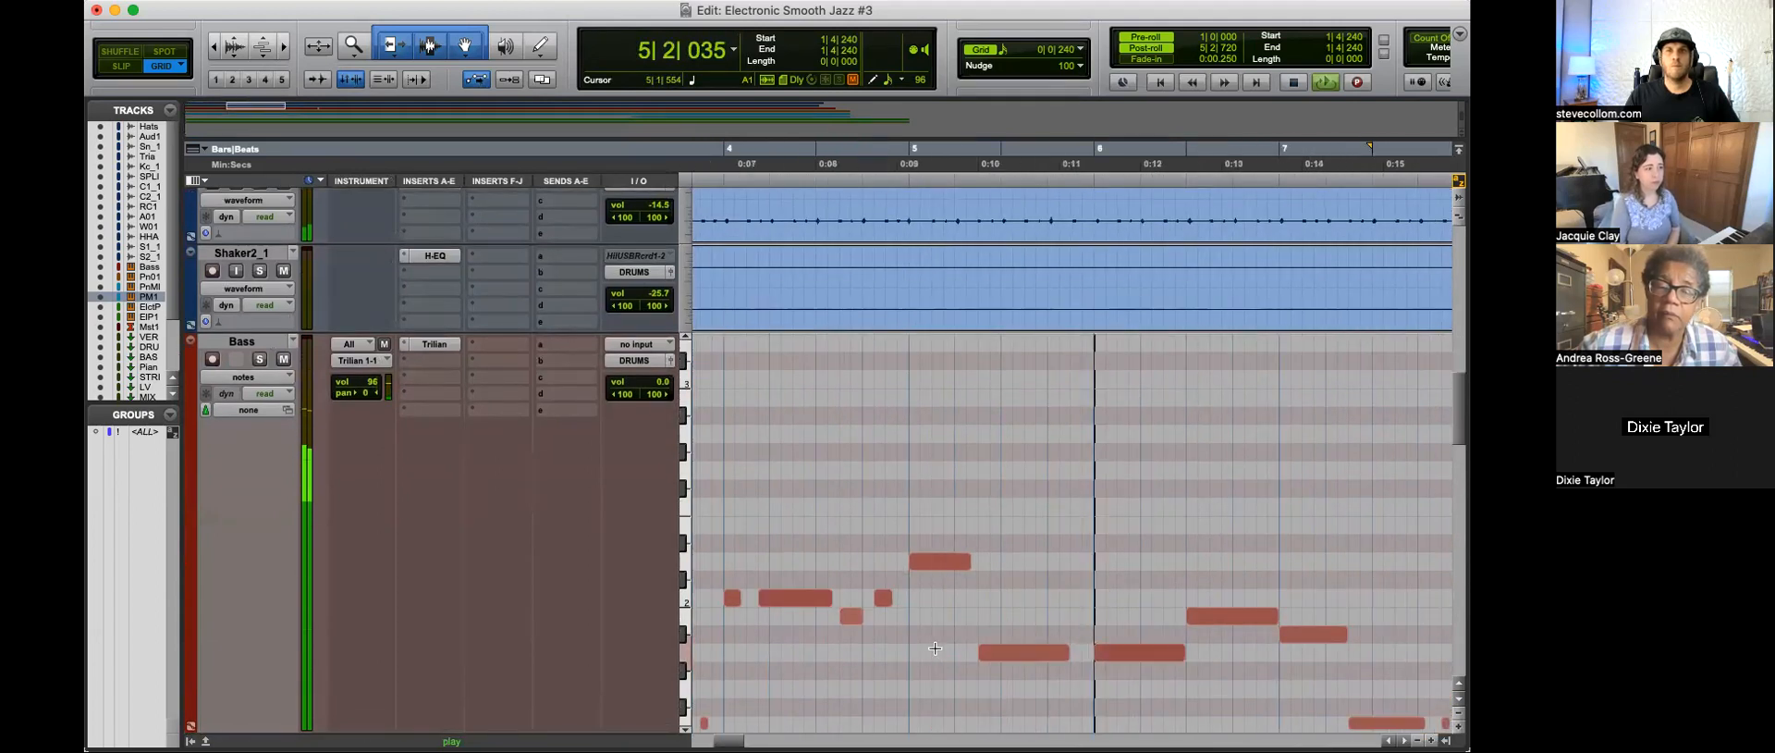
Step: Extend the longer C2 bass note in bar 8 back to 8|1|000, replacing the short note before it, and resume playback
scroll(939, 653, "right", 3)
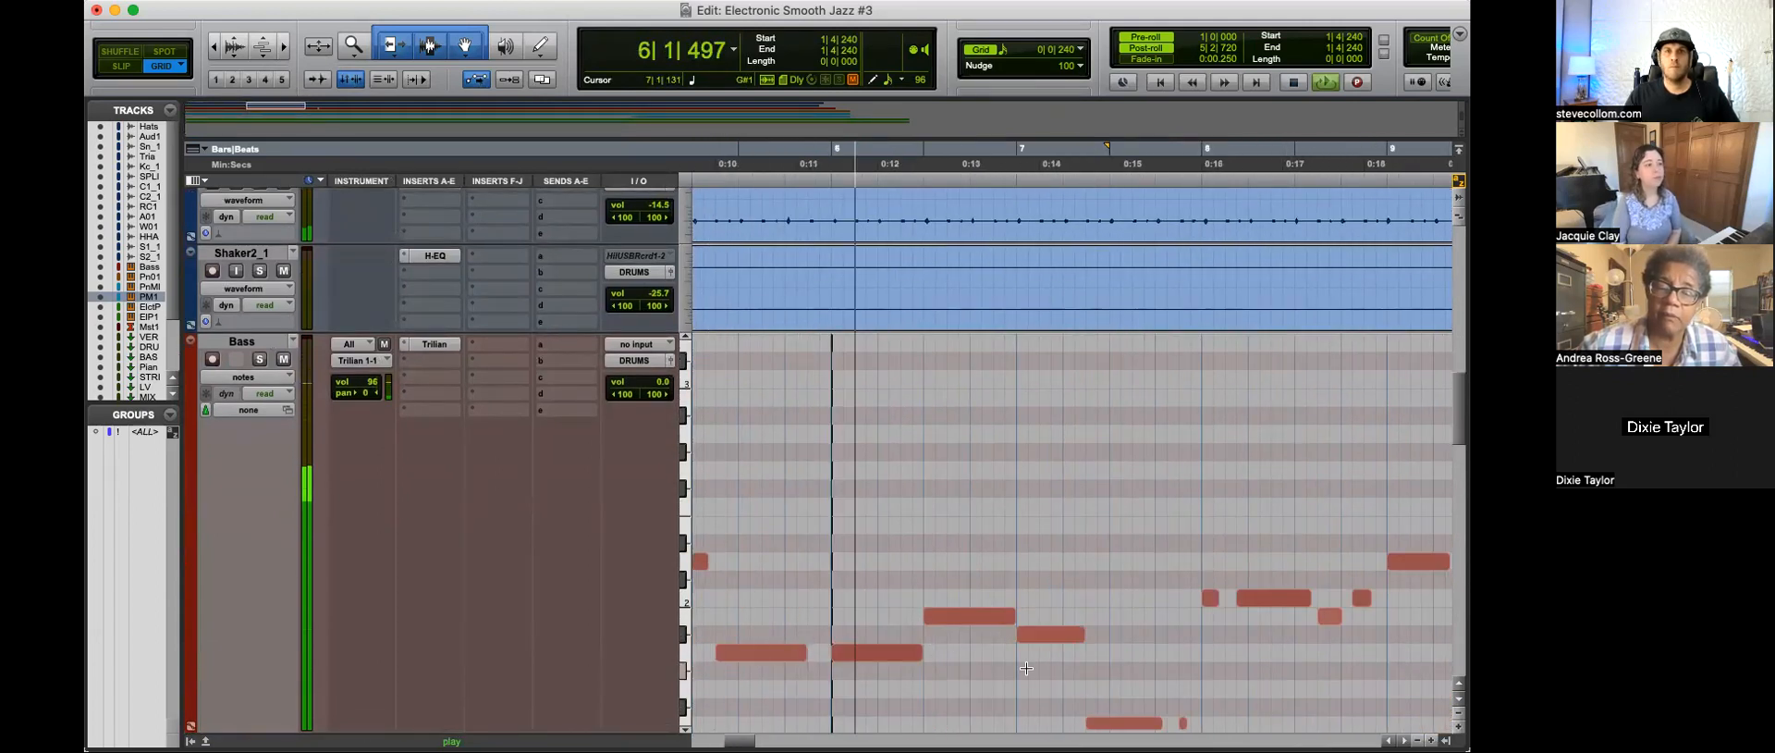
scroll(1025, 647, "right", 3)
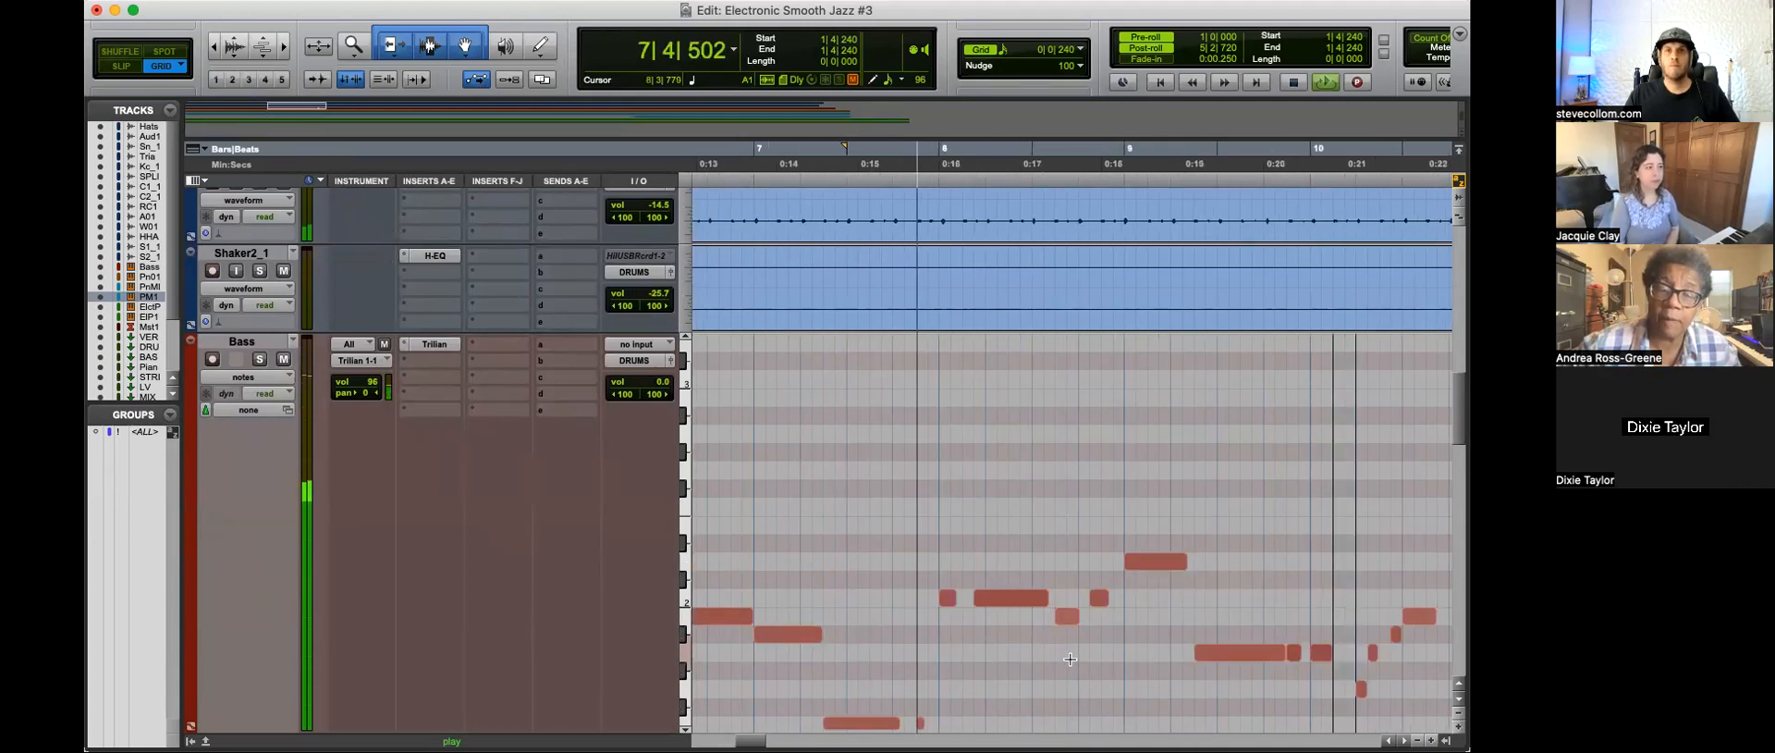
key("space")
left_click(982, 599)
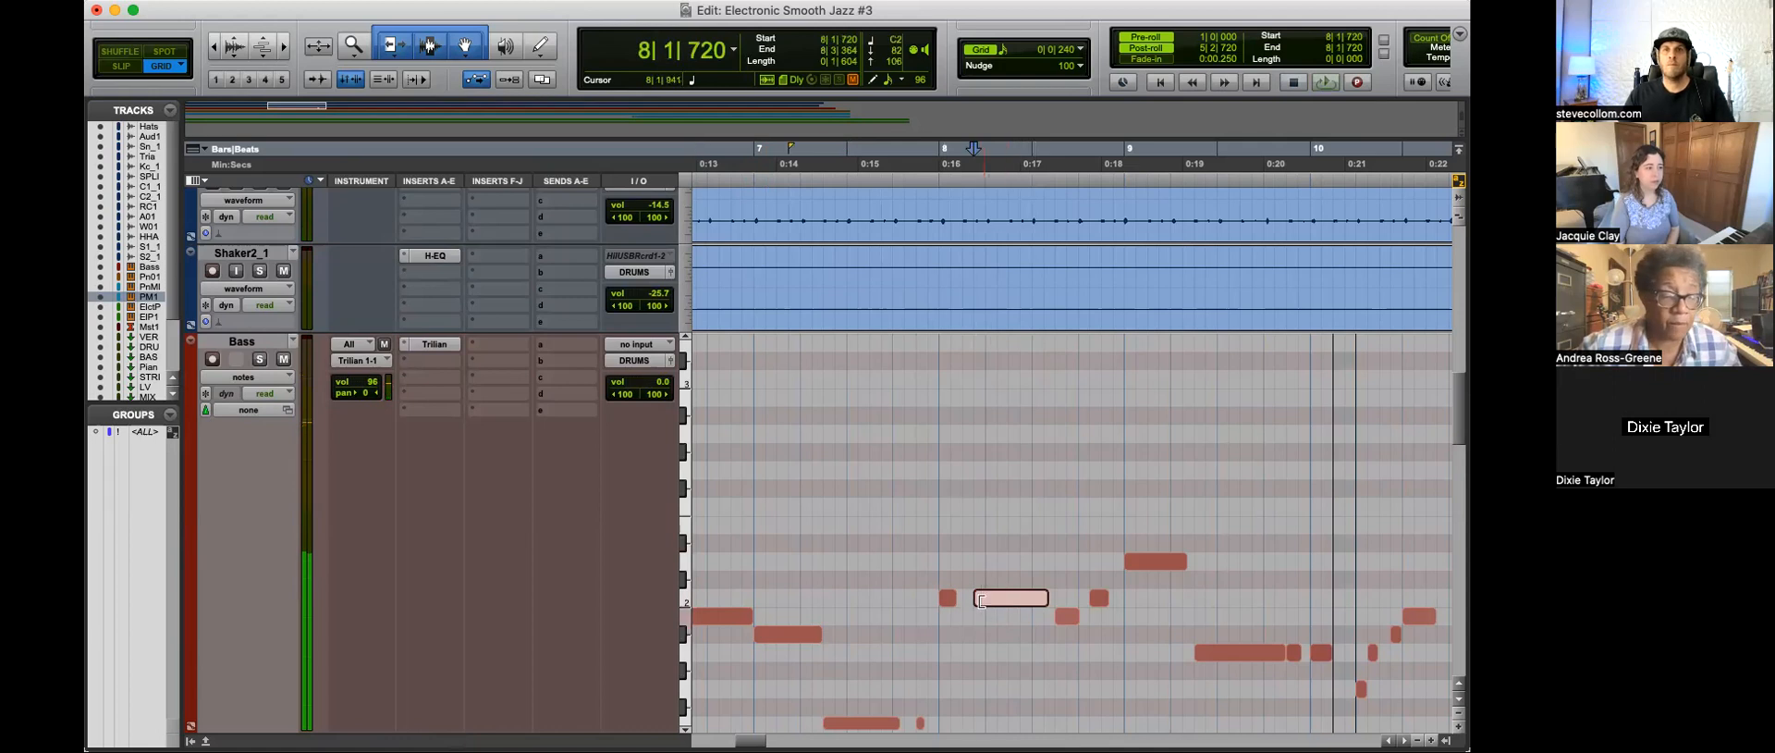
left_click_drag(976, 597, 940, 597)
key("space")
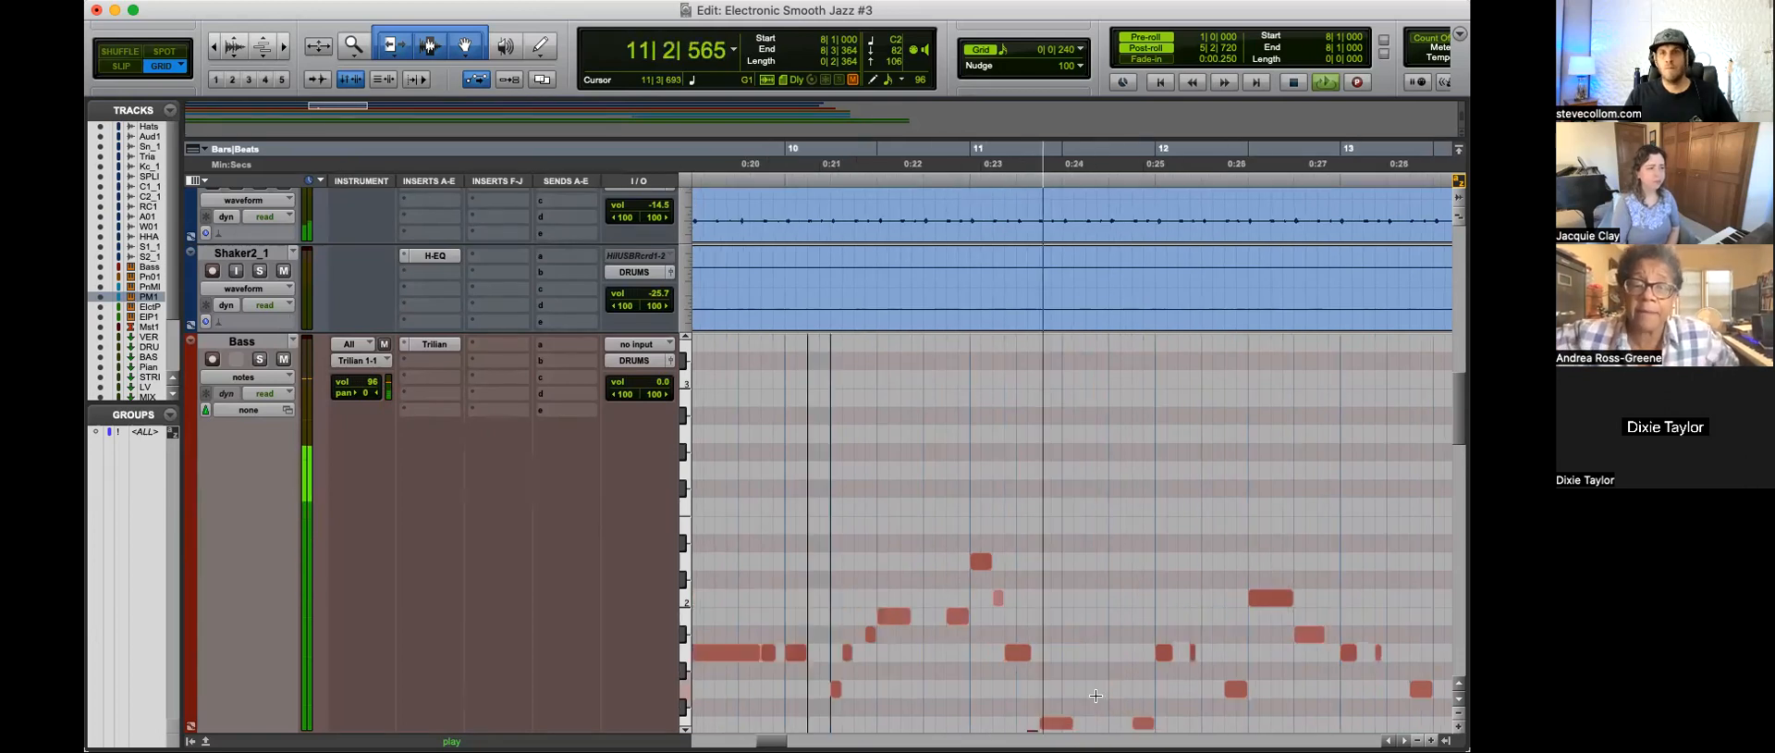
Step: Delete the short second A1 note in bar 12 of the Bass track and lengthen the first A1 note to 12|2|000
key("space")
mouse_move(1204, 665)
left_mouse_down()
mouse_move(1168, 654)
mouse_move(1199, 658)
left_mouse_up()
key("Delete")
key("space")
scroll(1231, 674, "right", 5)
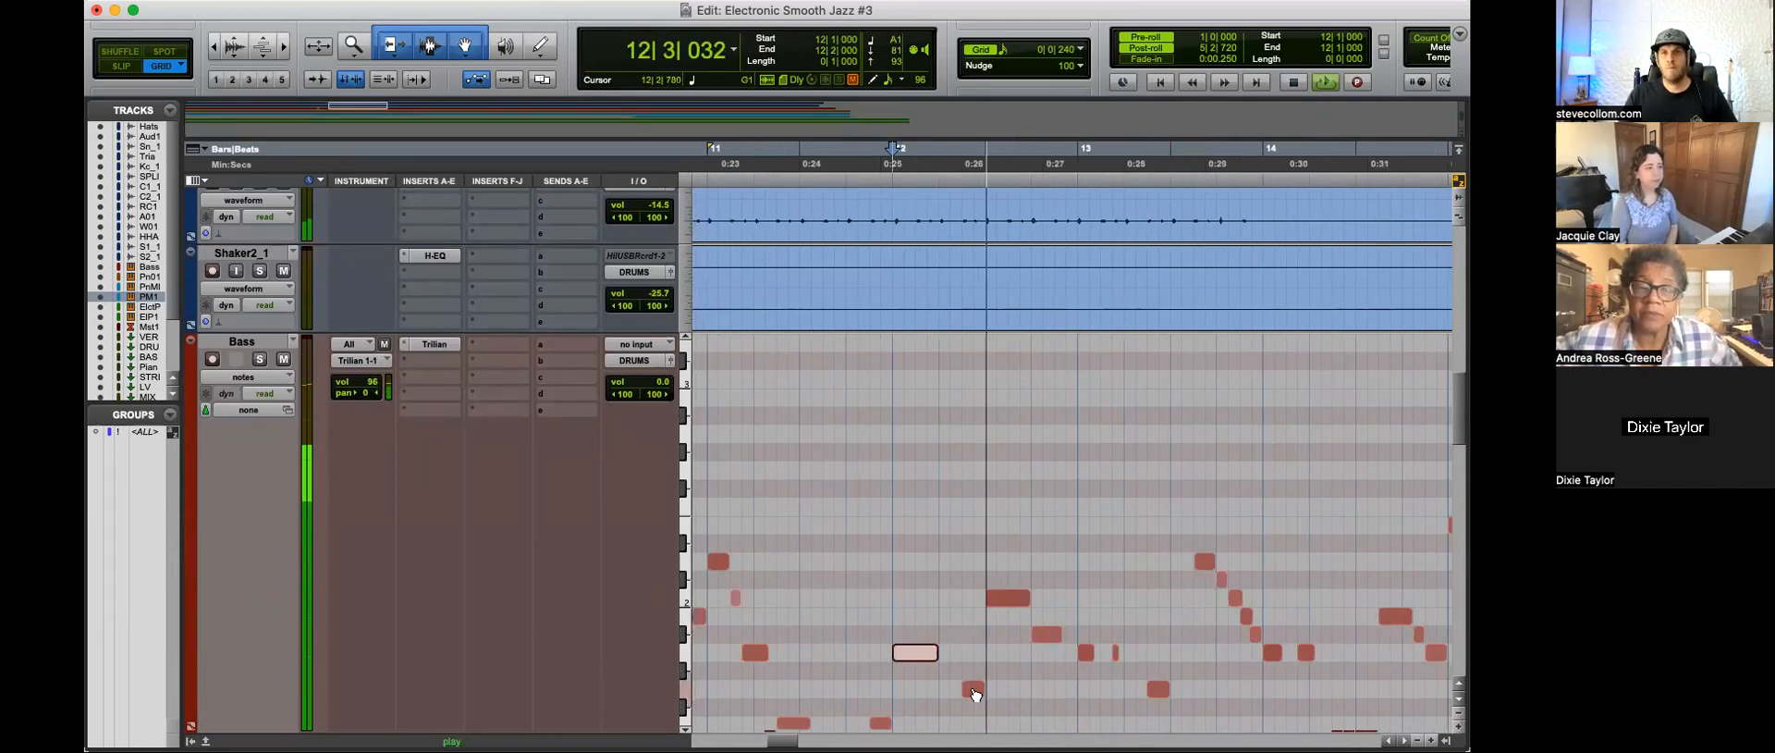
Step: Extend the start of the G1 bass note in bar 12 back to 12|2|000 and replay the passage
left_click_drag(966, 691, 945, 689)
key("space")
key("space")
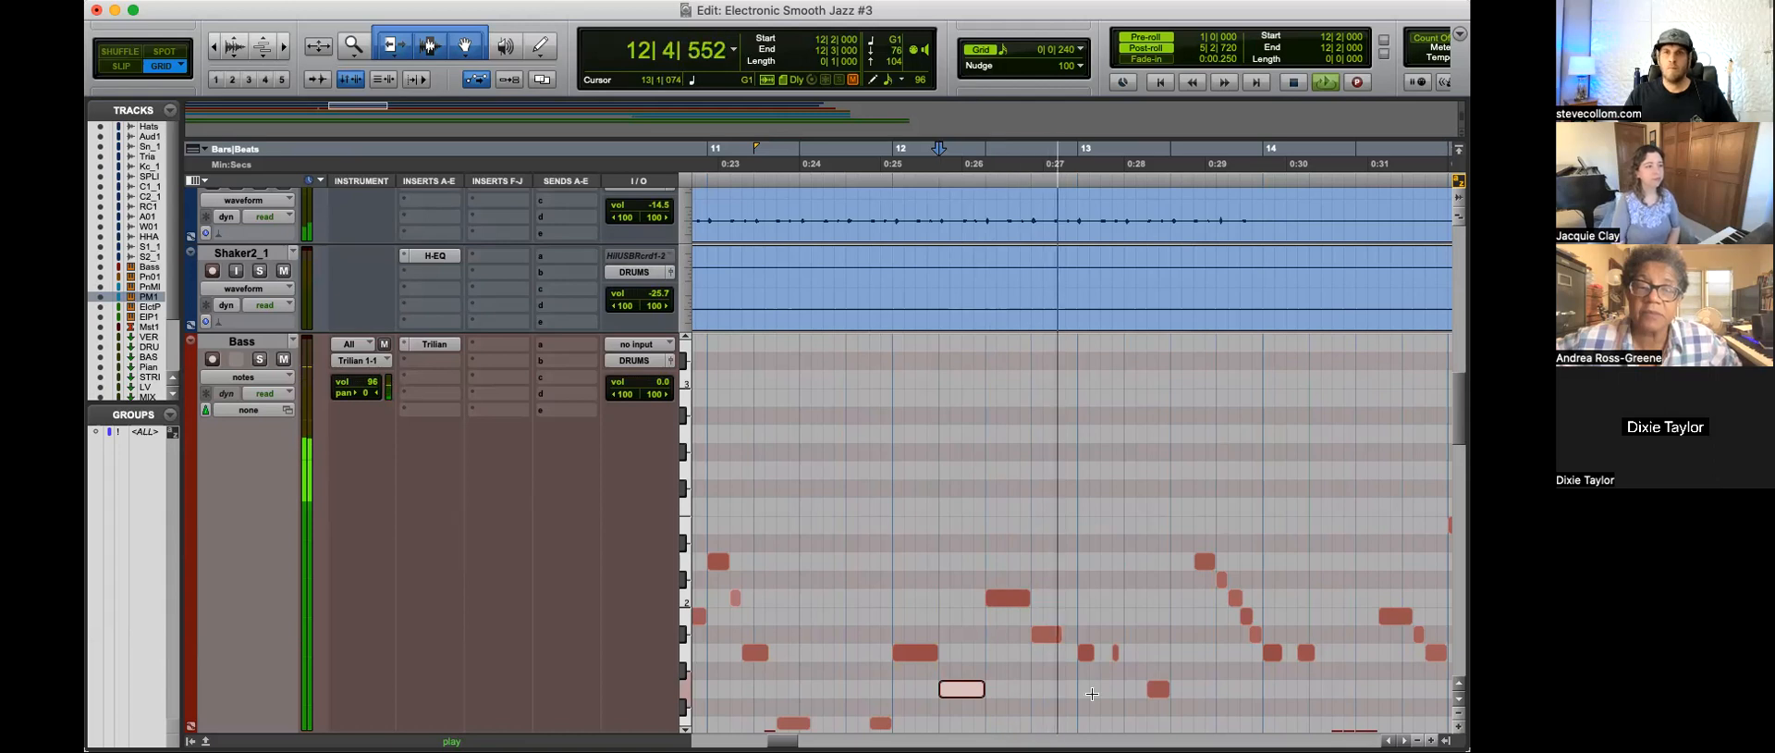
Step: Delete the short A1 note in bar 13, lengthen the bar's first A1 note to 13|2|480 and audition the result
left_click(1116, 652)
key("Delete")
left_click_drag(1092, 651, 1146, 652)
key("space")
key("space")
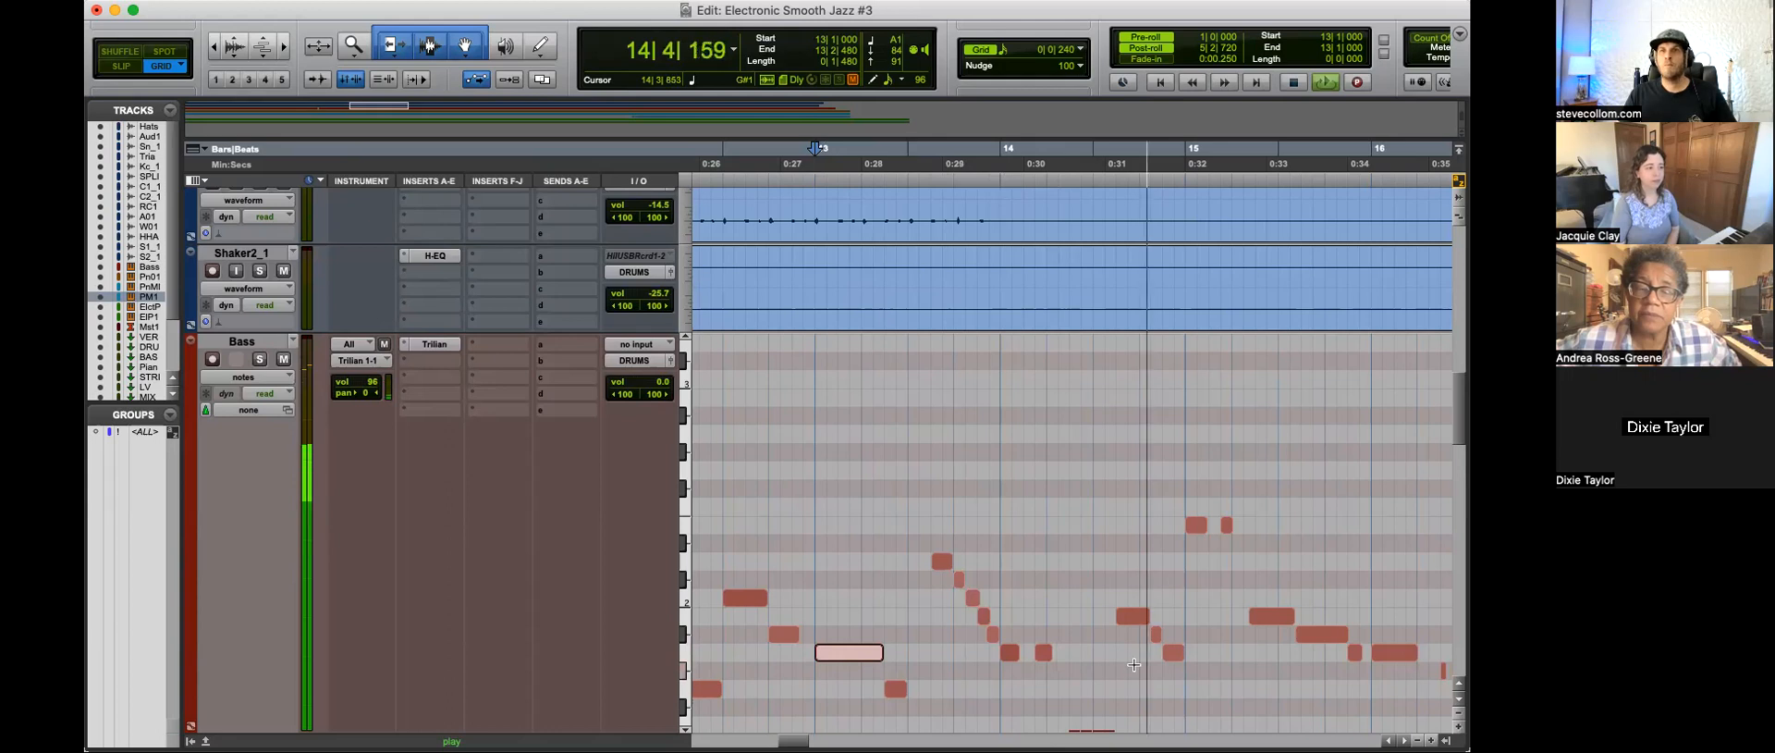
Step: Delete the second E2 note in bar 15 of the Bass track and lengthen the first one to 15|2|480
key("space")
mouse_move(987, 505)
left_mouse_down()
mouse_move(956, 541)
mouse_move(945, 525)
mouse_move(968, 526)
left_mouse_up()
key("Delete")
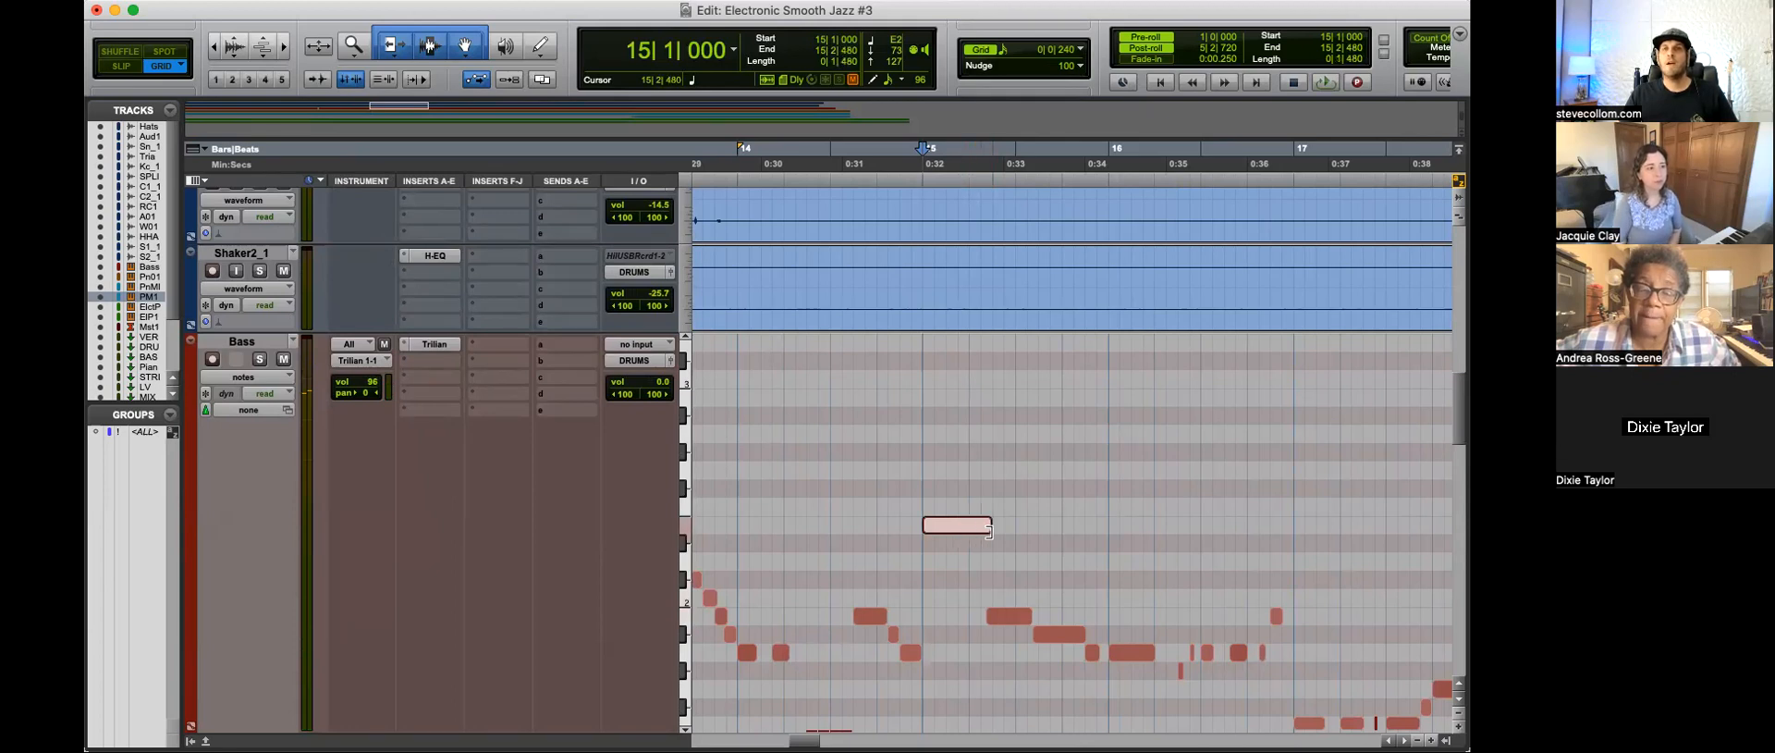
Step: Audition the bass line from 15|2|240 and again from 16|4|720 to check the notes of bars 15 to 17
left_click(914, 561)
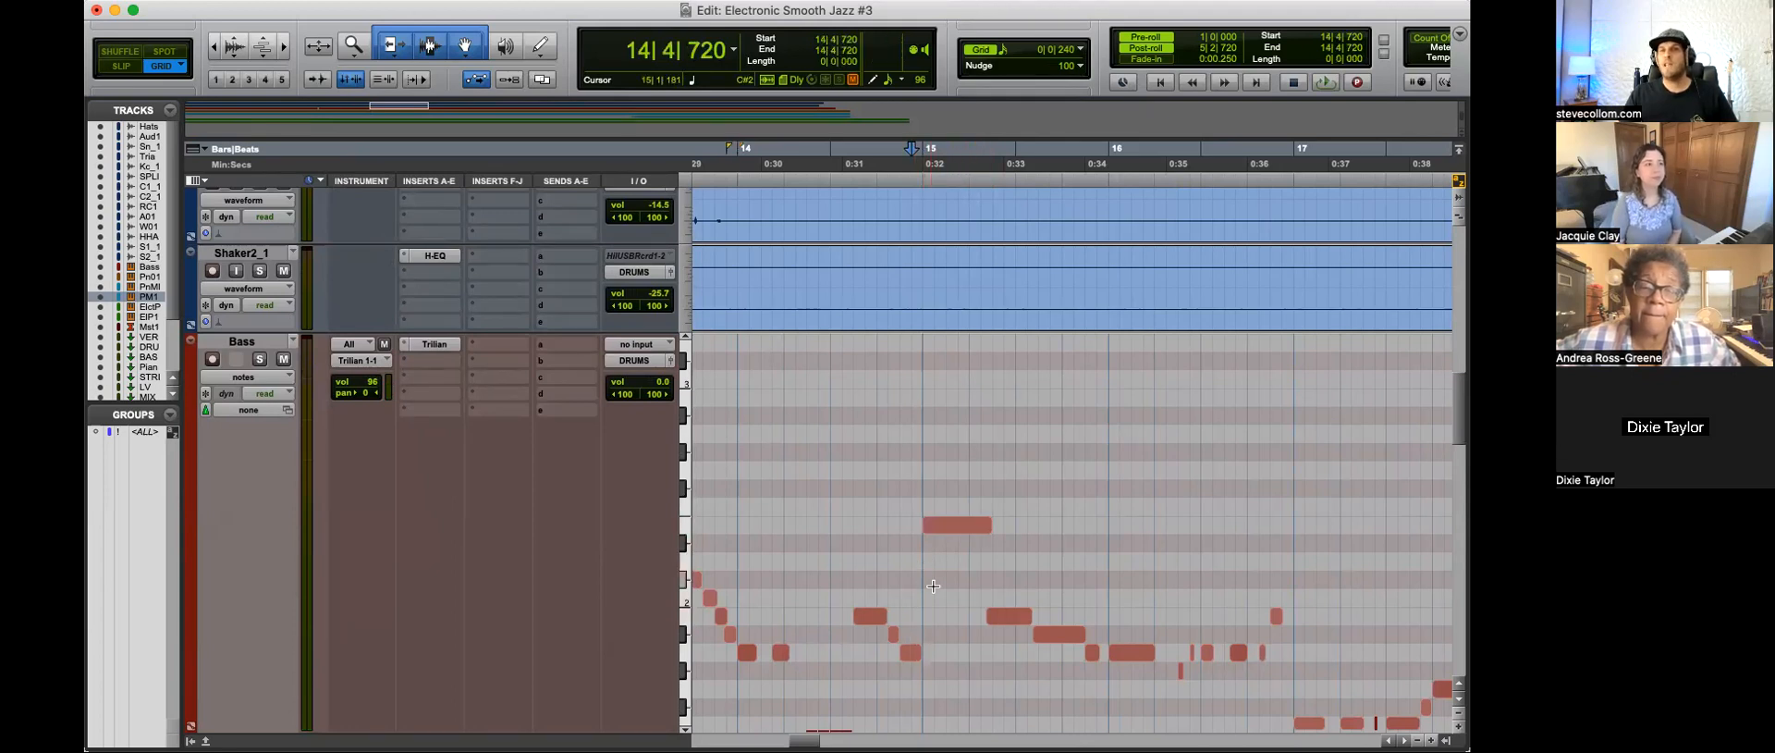
scroll(933, 585, "left", 3)
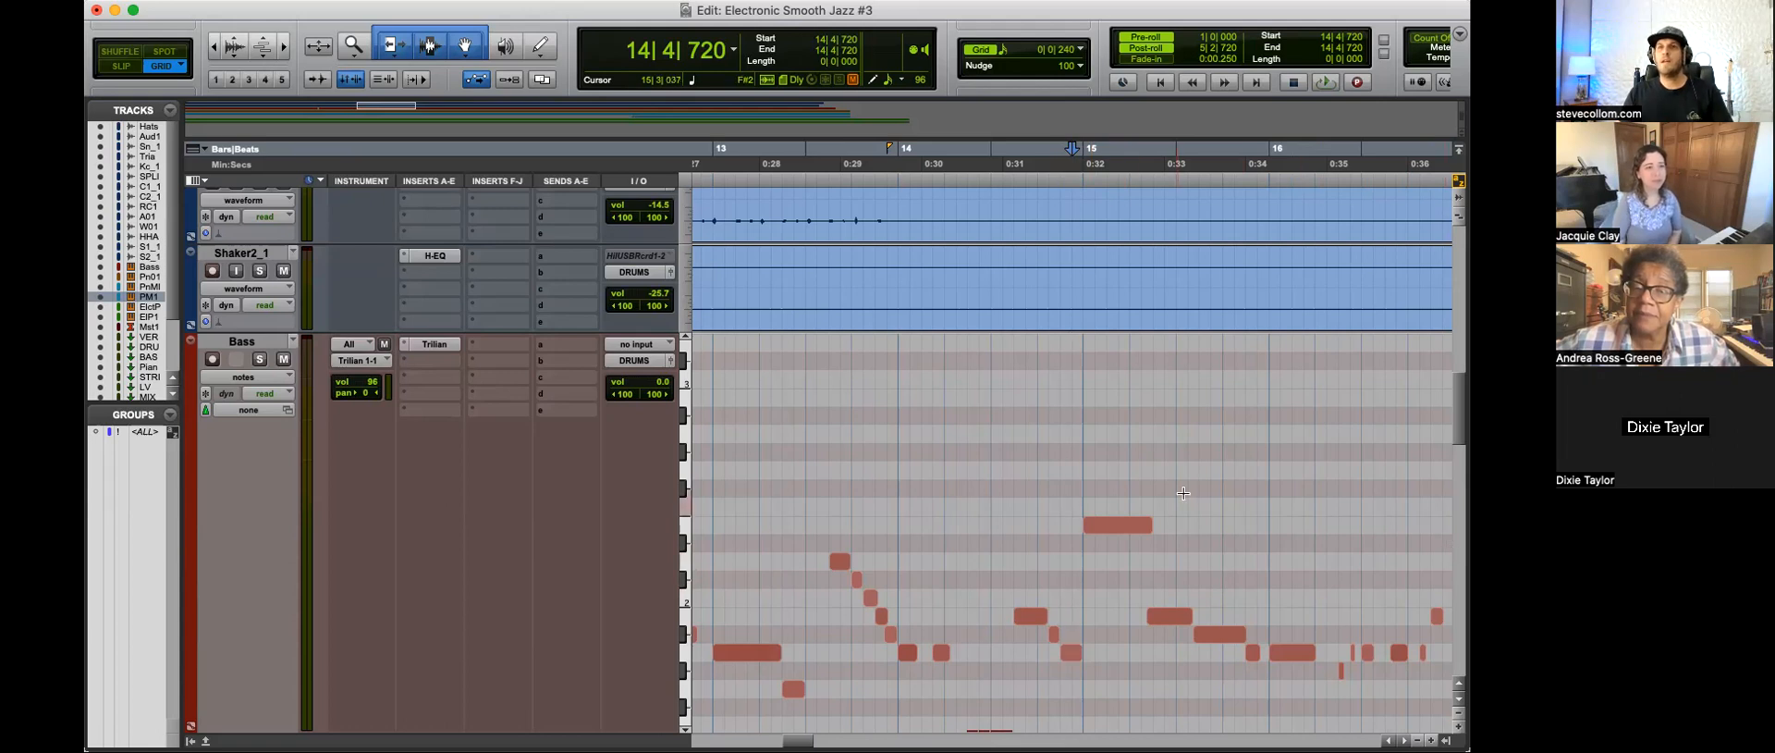
left_click(1058, 472)
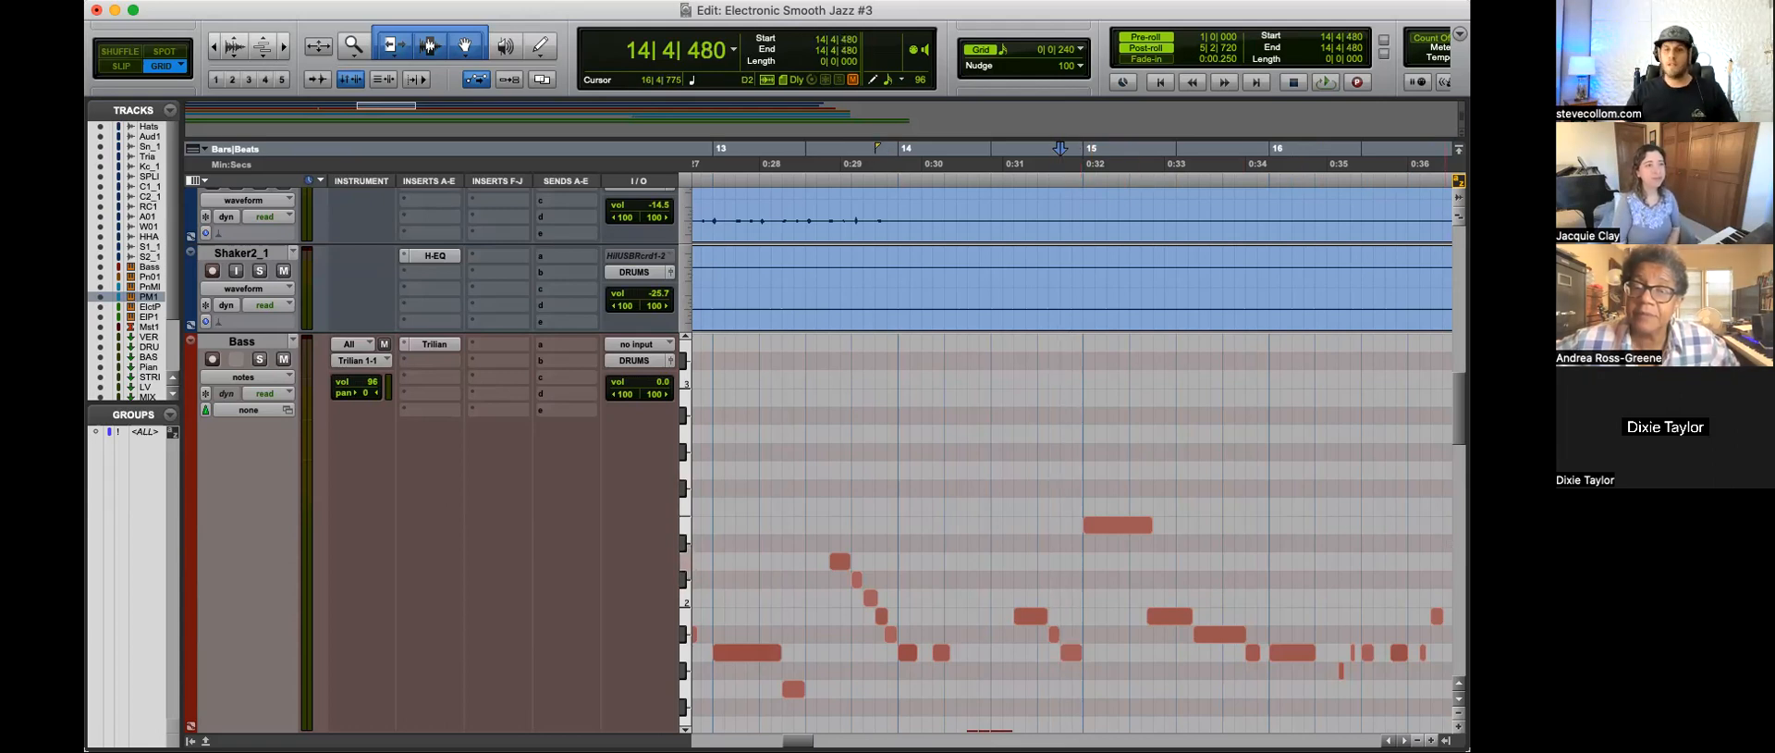
left_click(1048, 474)
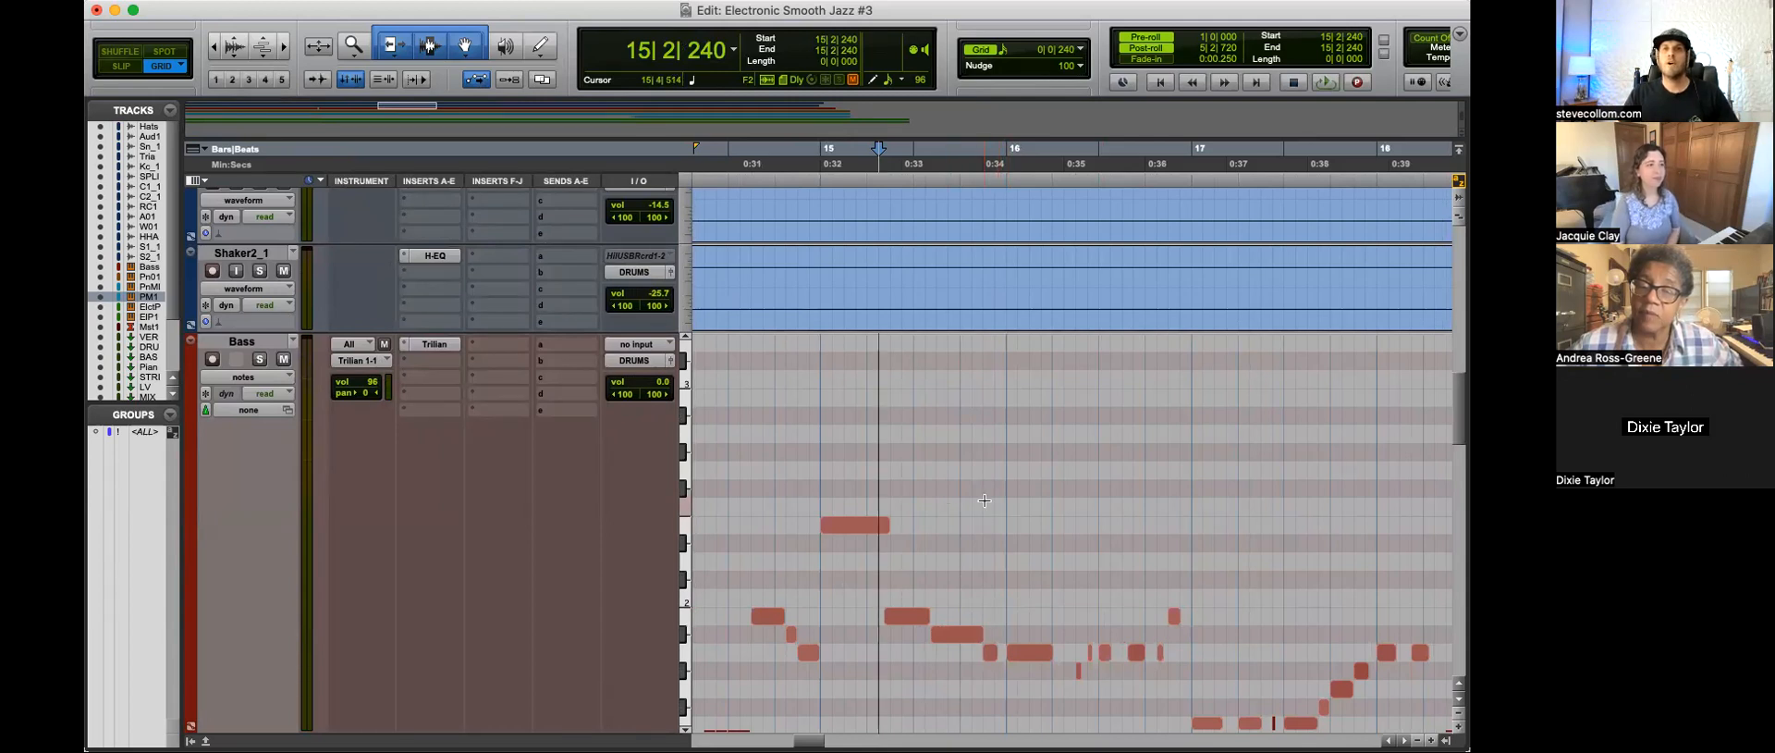
key("space")
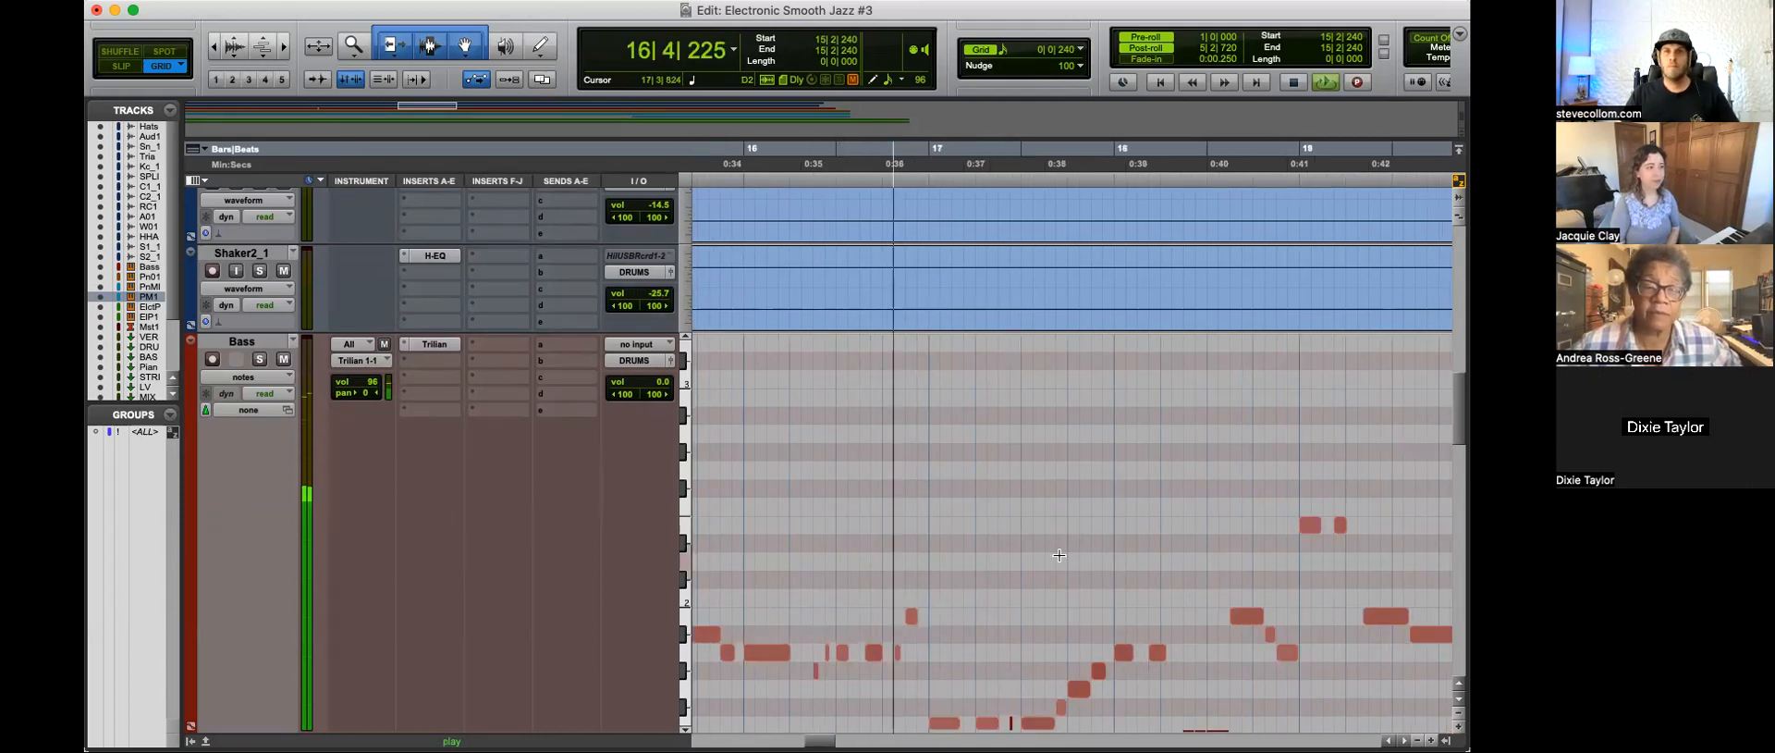
key("space")
left_click(895, 680)
left_click(920, 671)
key("space")
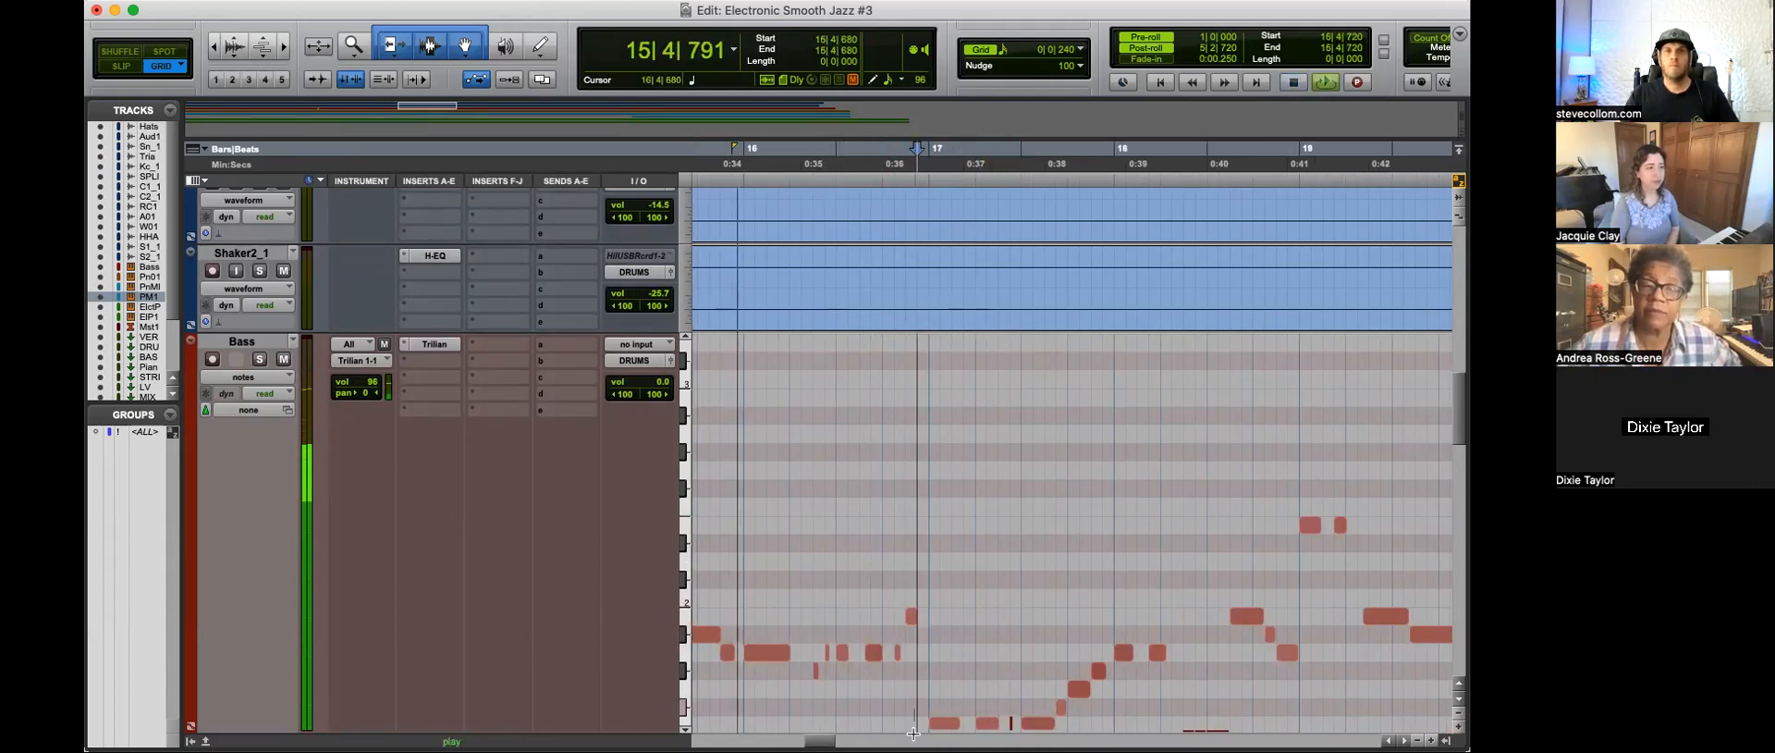
Step: Delete the short E1 notes between the long F1 notes in bars 21 and 22 and replay from 21|4|480
scroll(1006, 588, "down", 5)
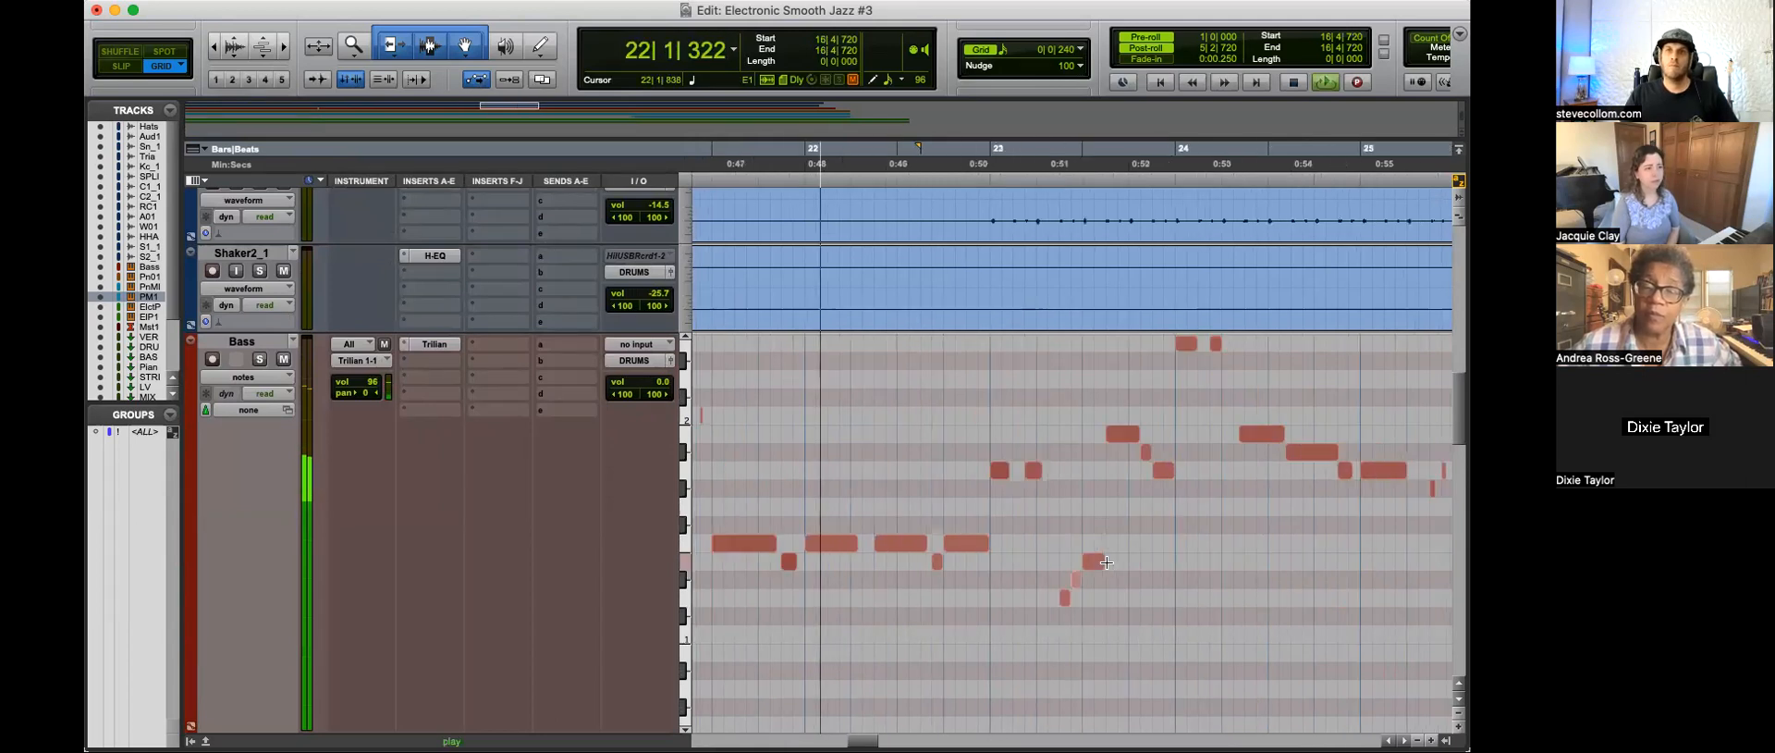
left_click(939, 553)
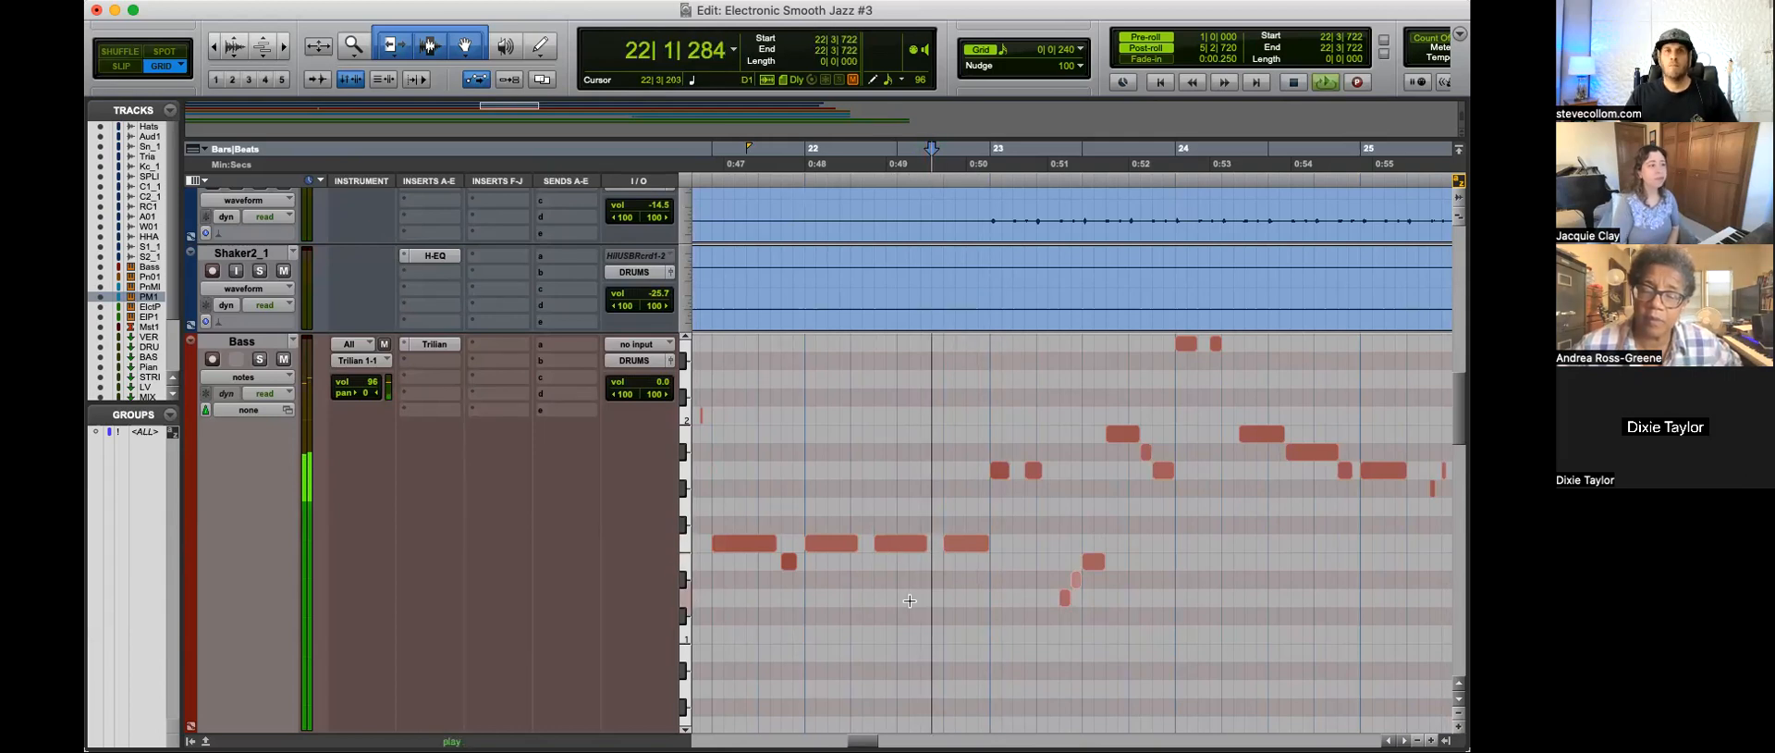
left_click(788, 575)
key("space")
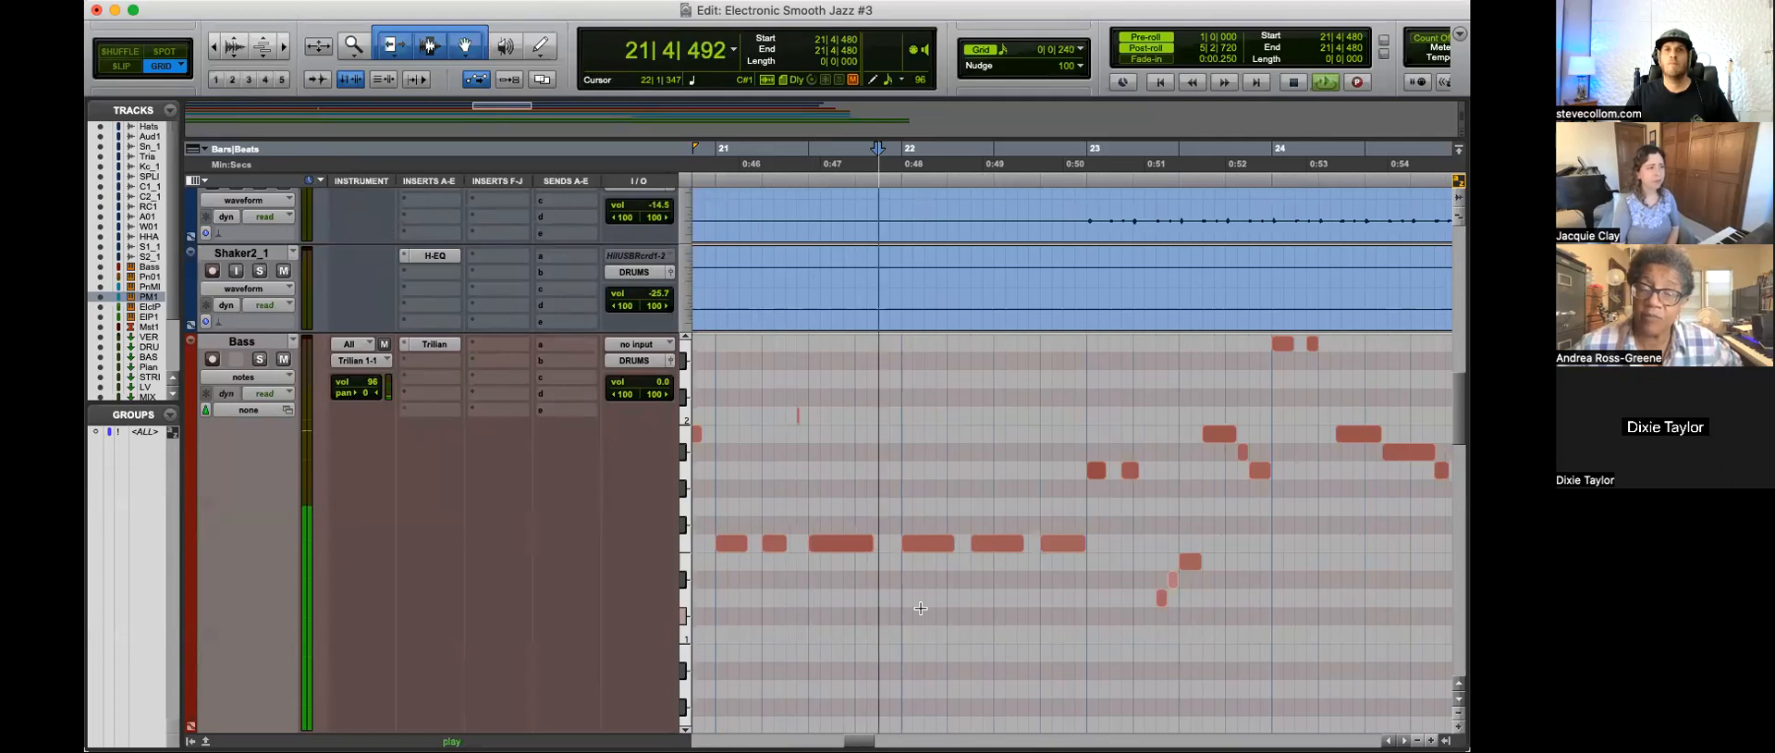
Step: Replace the bass notes of bar 21 with a copy of the three F1 notes from bar 22, starting at 21|1|000
key("space")
left_click(839, 515)
left_click_drag(838, 515, 741, 558)
key("Delete")
left_click_drag(1078, 522, 744, 547)
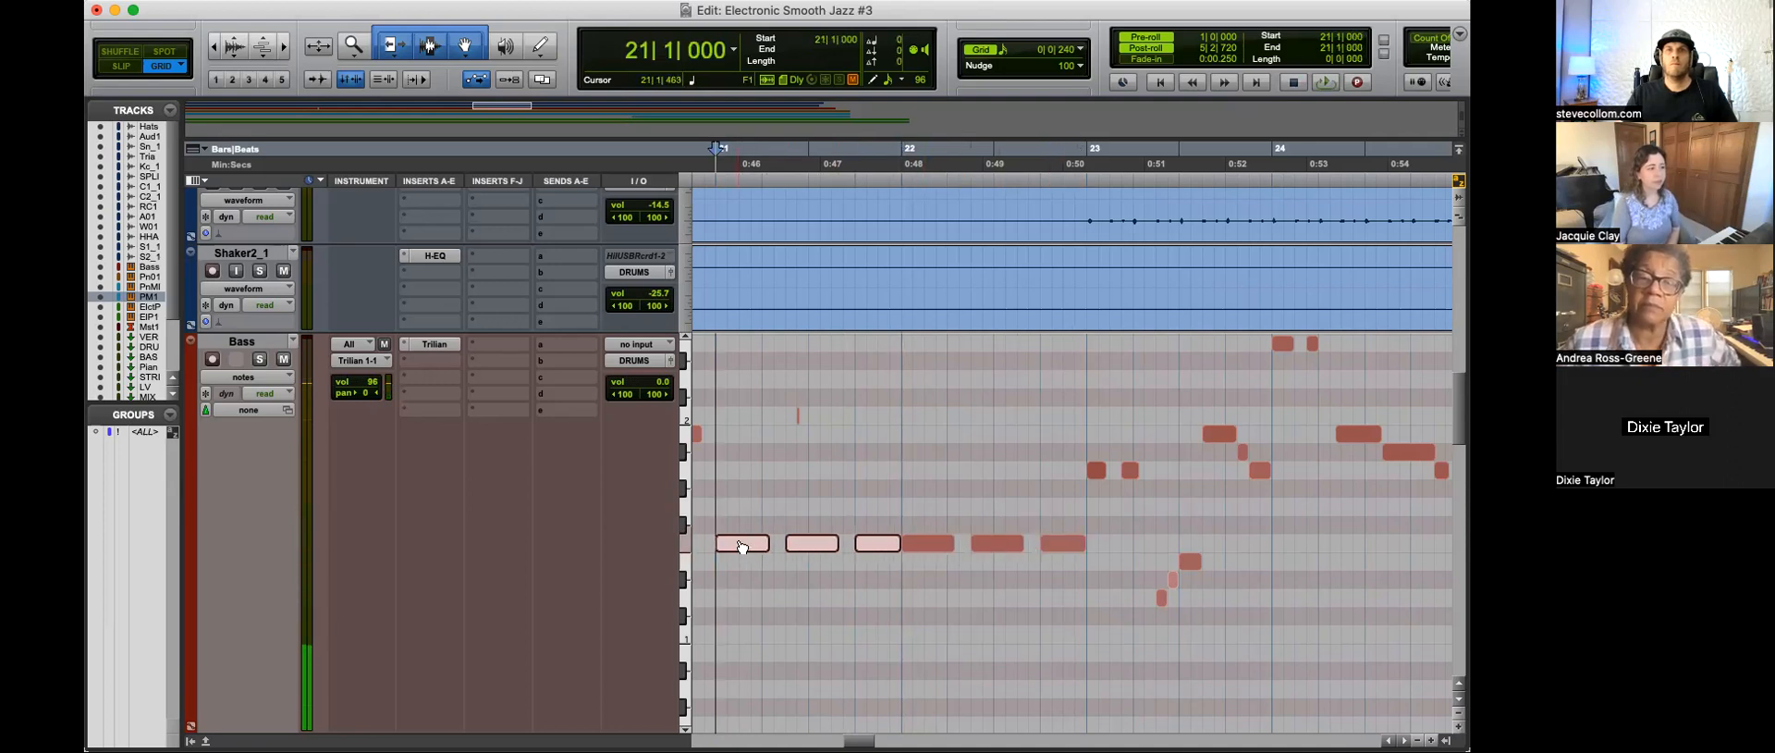
Step: Play the edited passage around bar 21 and delete the stray very short C2 note in that bar
key("space")
left_click(1051, 588)
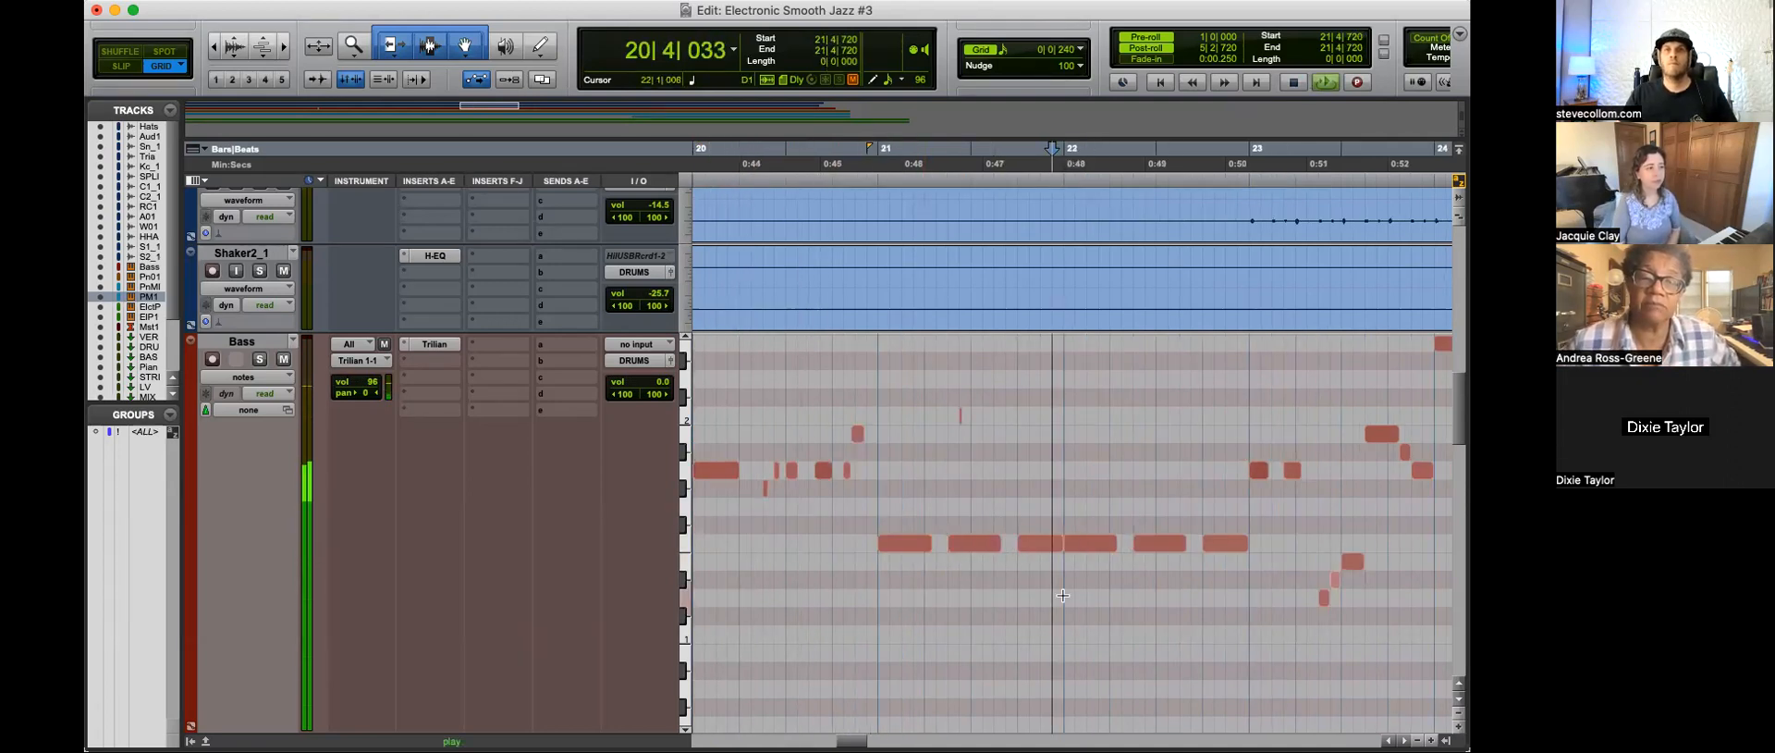
left_click_drag(978, 396, 933, 434)
key("Delete")
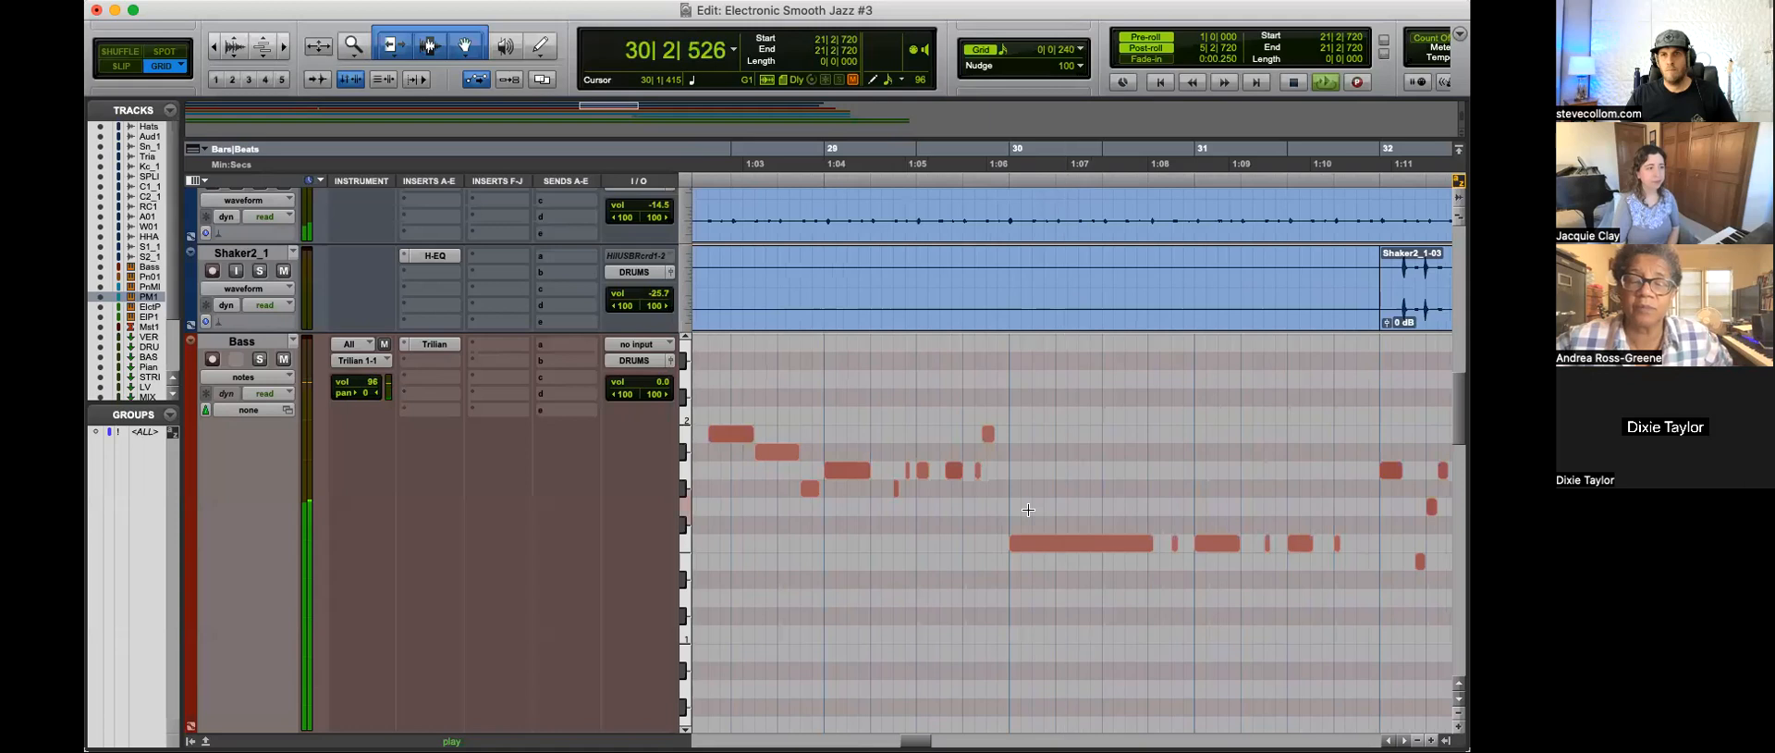
Step: Delete the short F1 notes in bars 30 and 31 and turn bar 31 into one F1 note ending at 31|4|720
key("space")
mouse_move(1103, 508)
left_mouse_down()
mouse_move(986, 575)
mouse_move(1109, 534)
left_mouse_up()
key("Delete")
key("space")
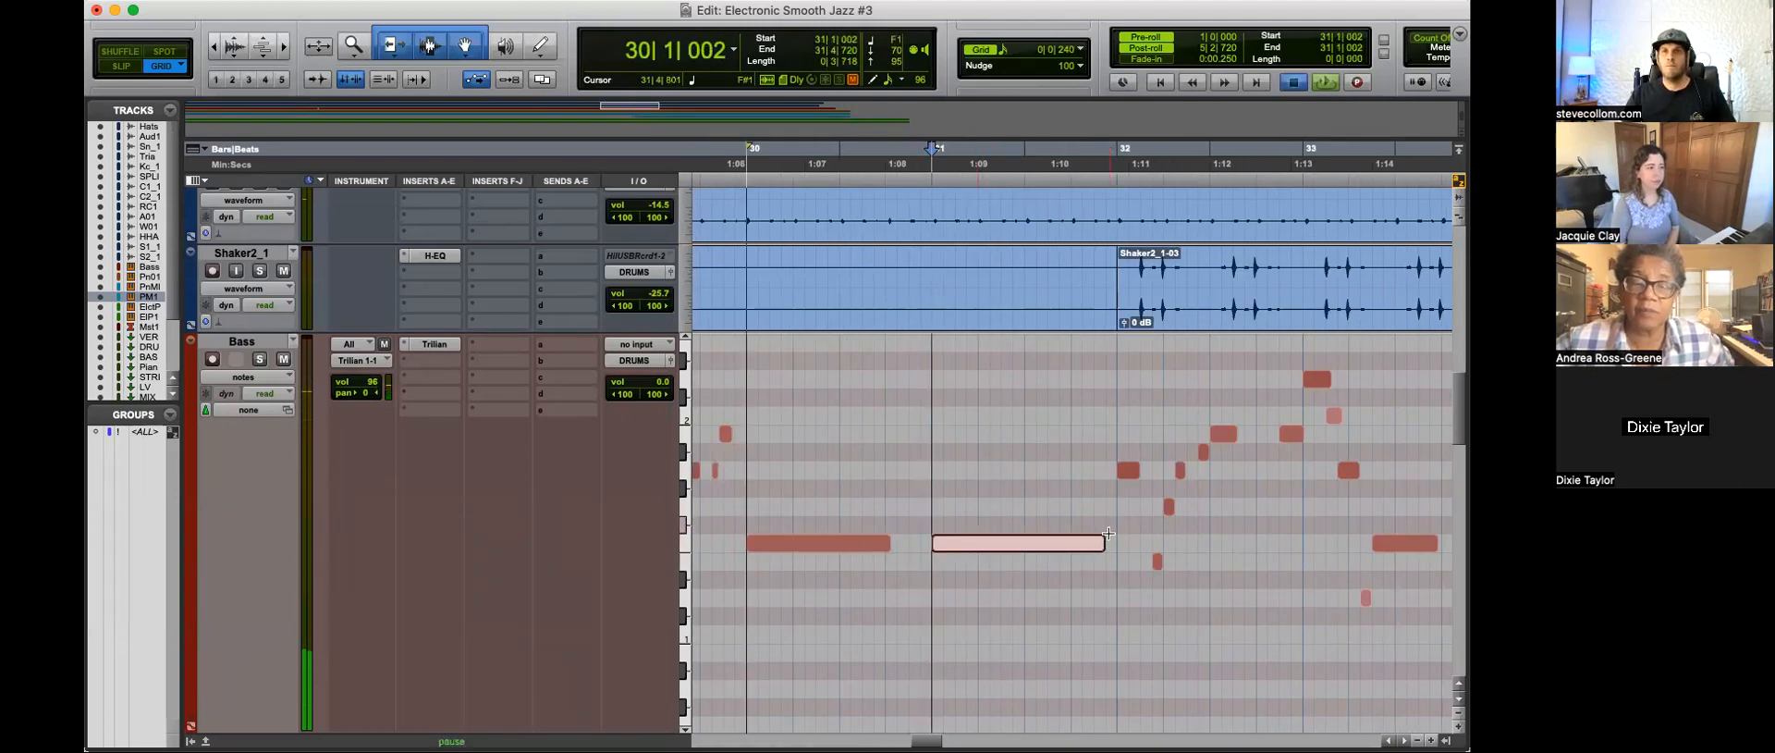
Step: Extend the F1 bass note in bar 30 to the start of bar 31 and the bar 31 note to the start of bar 32
left_click_drag(889, 543, 922, 542)
left_click_drag(1091, 547, 1115, 545)
scroll(1124, 566, "right", 3)
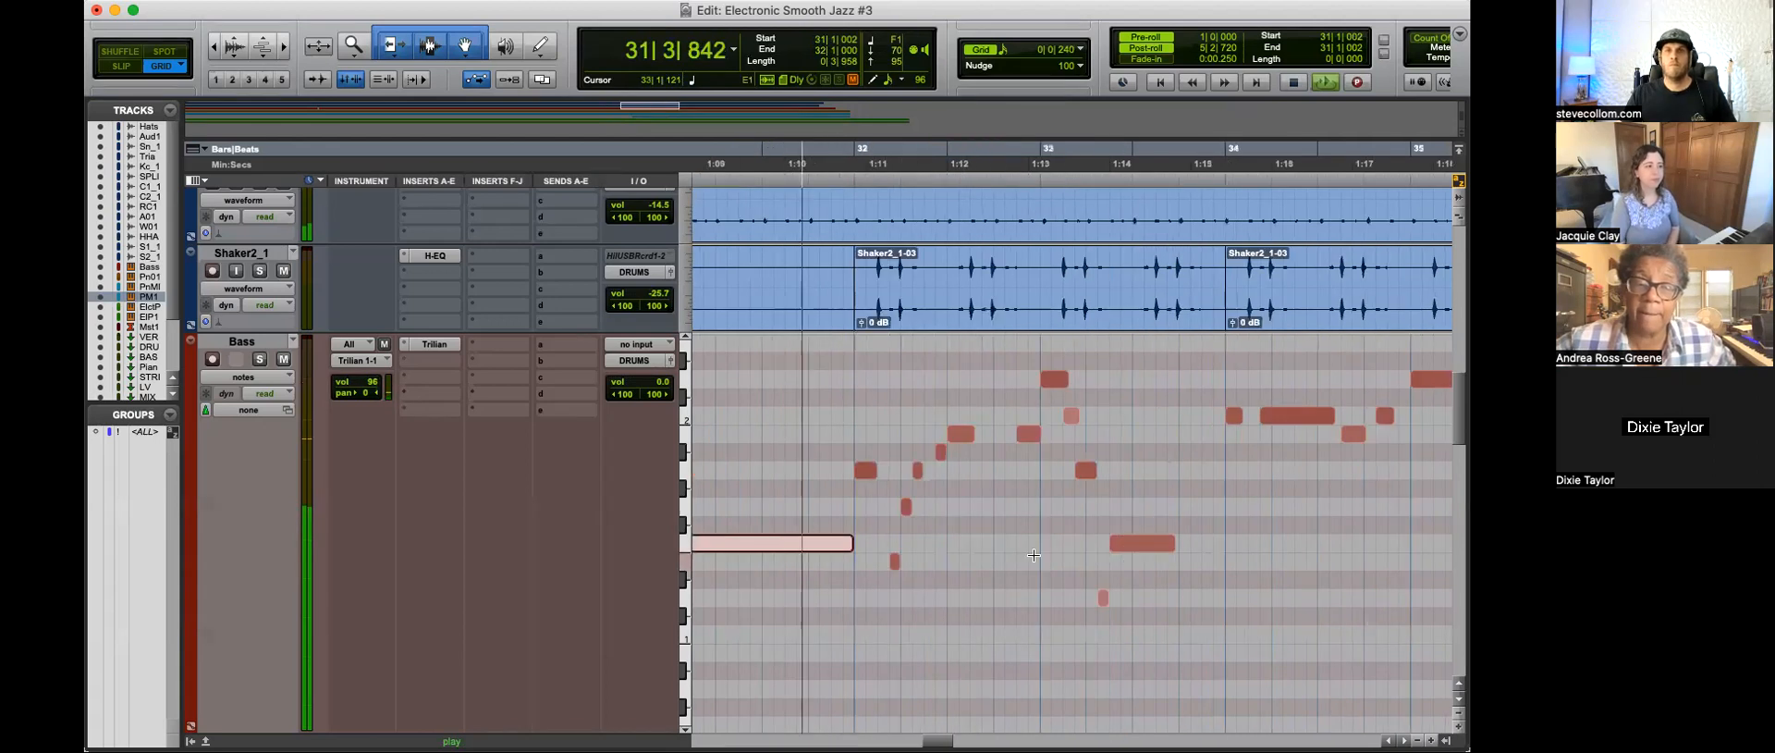
Step: Shorten the F1 bass note in bar 31 to end at 31|3|000 and audition the transition into bar 32
left_click_drag(847, 544, 834, 545)
key("space")
key("space")
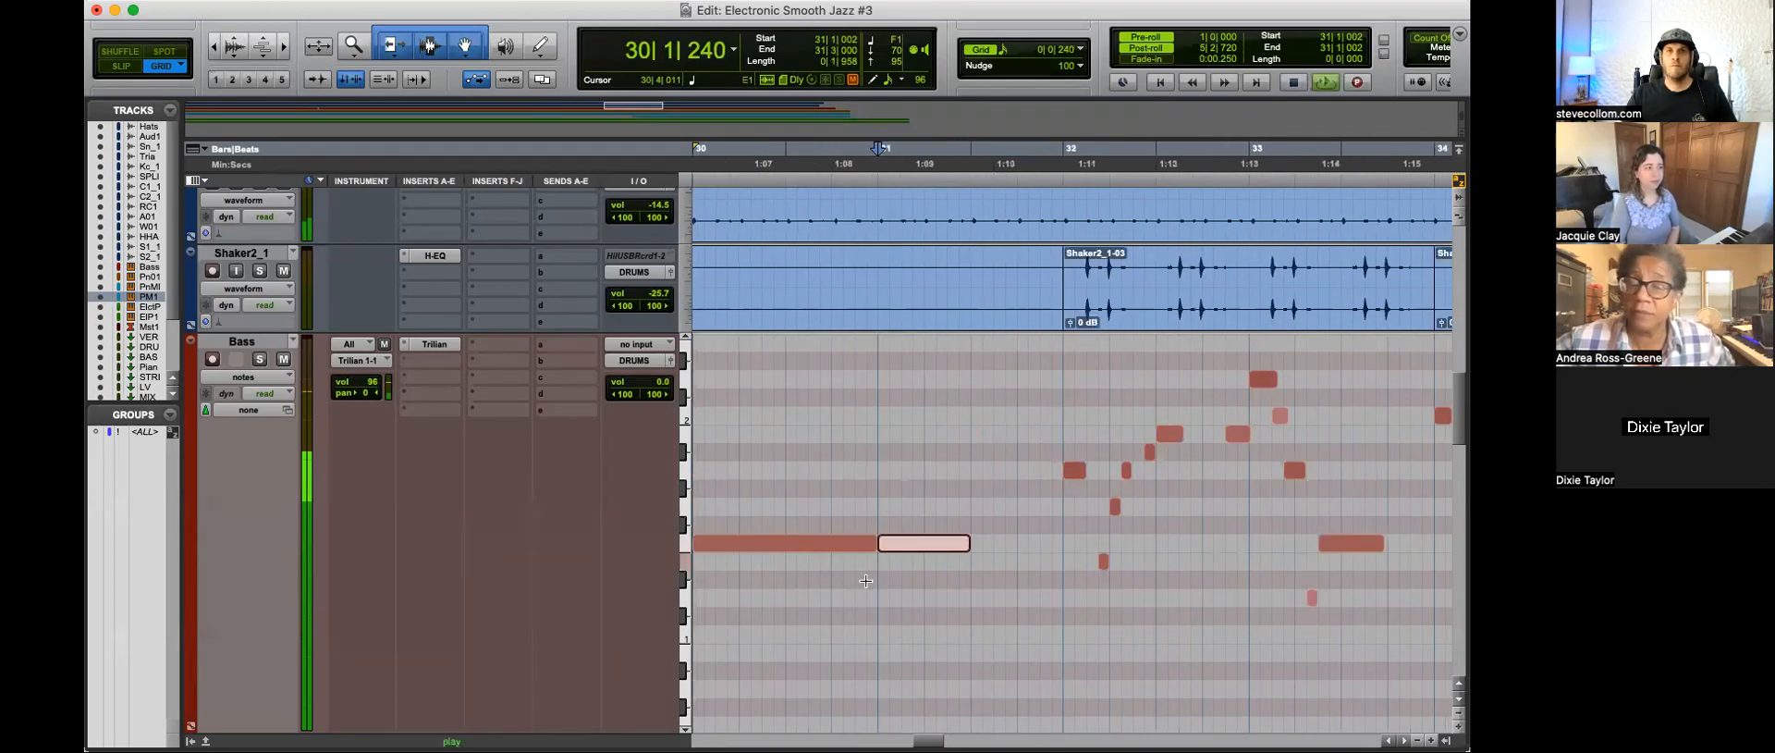
left_click(956, 591)
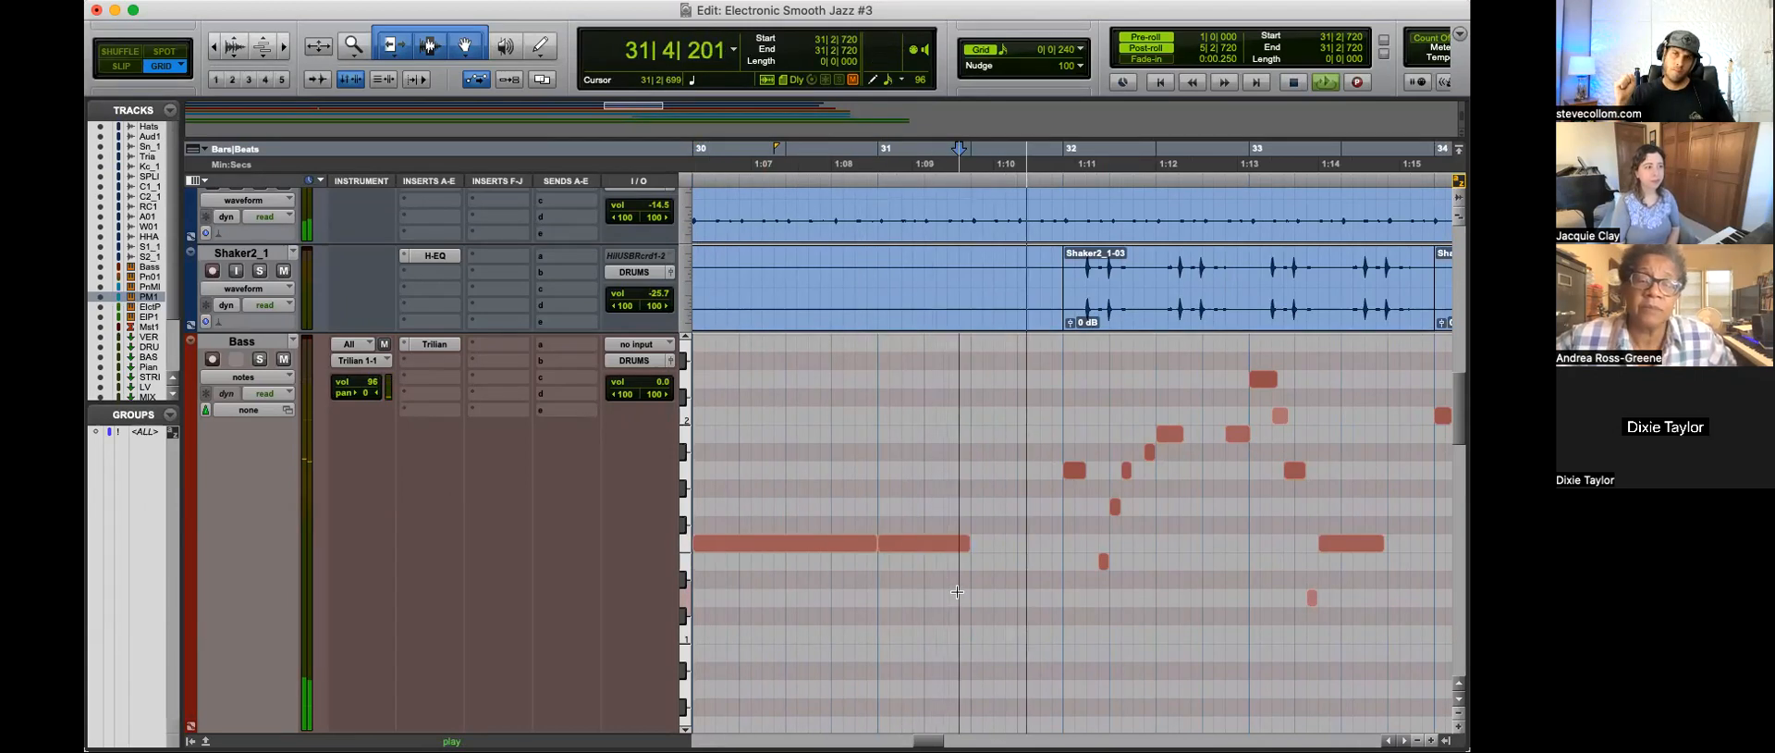
key("space")
Step: Split the Awesome Organic Reverse Cymbal clip at 32|1|000 and move its first part one beat earlier
scroll(971, 554, "up", 10)
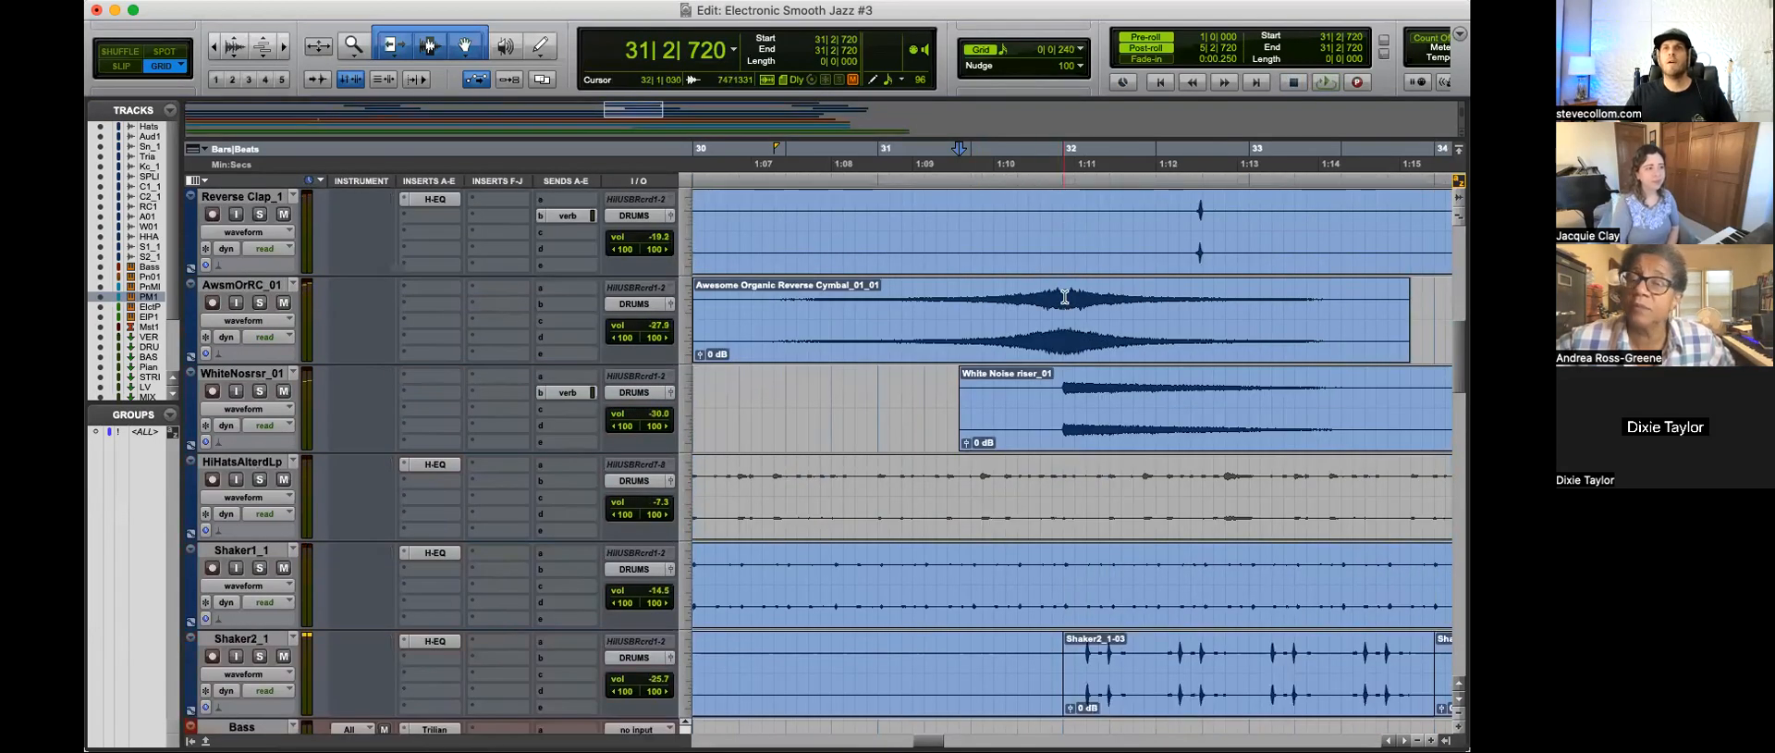
key("b")
key("r")
key("r")
key("r")
key("r")
key("t")
key("t")
key("t")
key("t")
key("r")
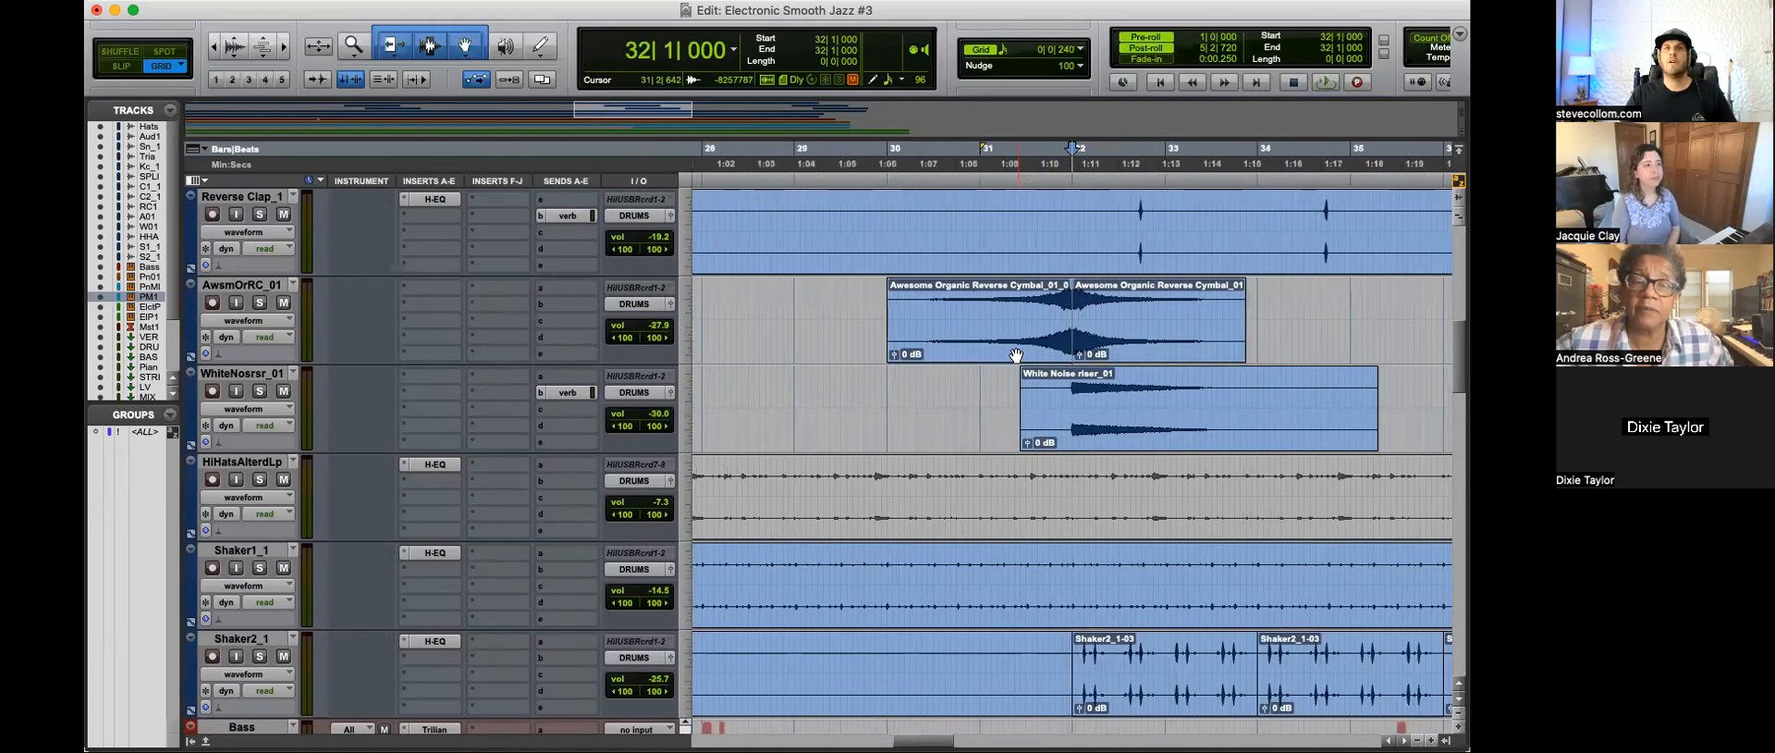
left_click_drag(1029, 357, 1004, 358)
Step: Set the grid value to 0|0|480 and play the moved reverse cymbal from 31|1|000
left_click(1028, 224)
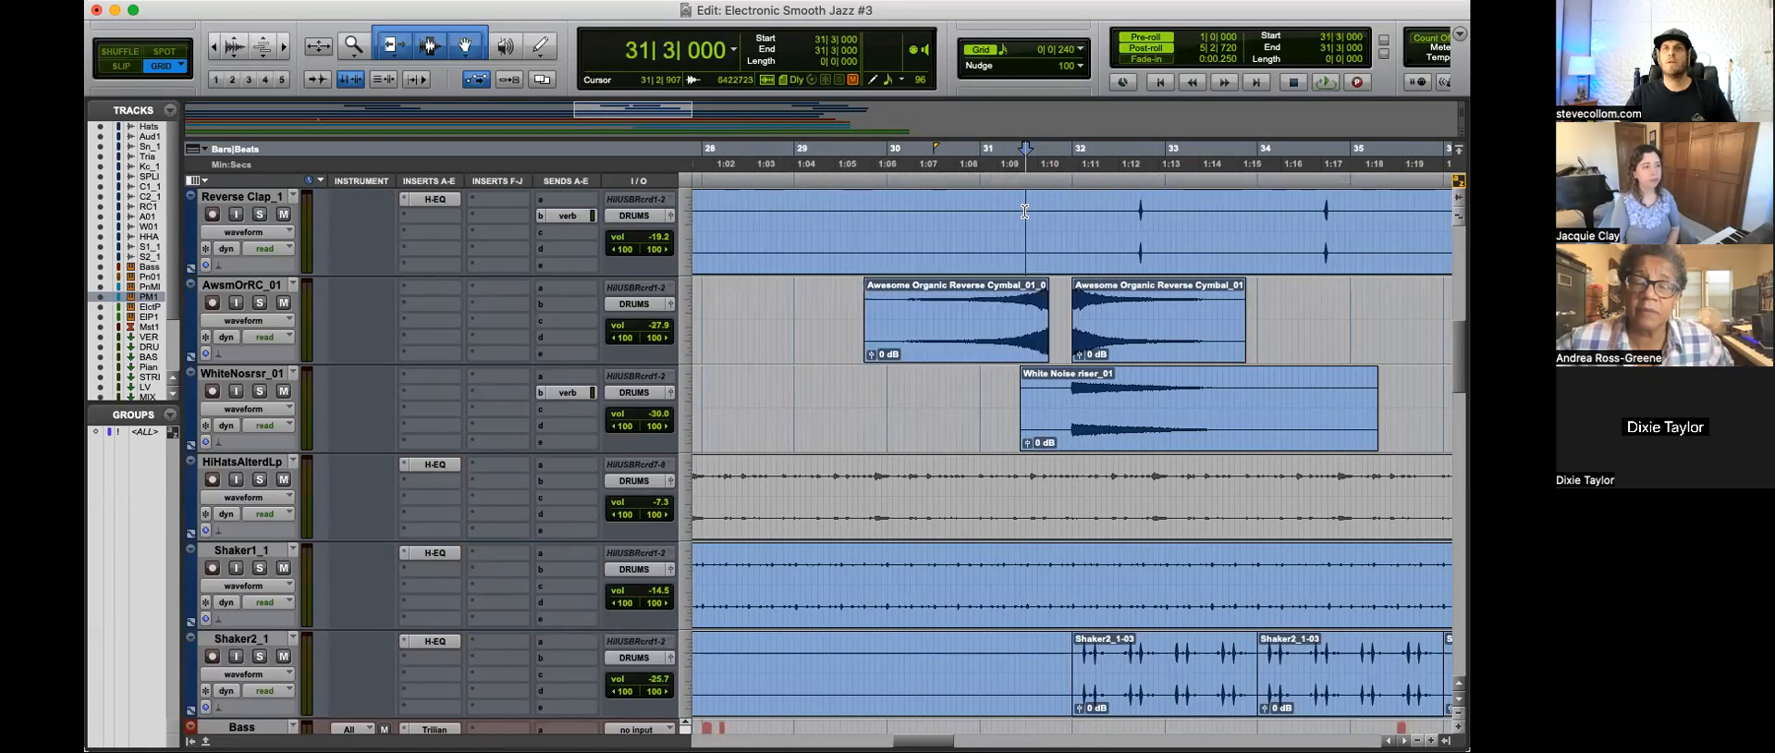
key("t")
key("t")
key("r")
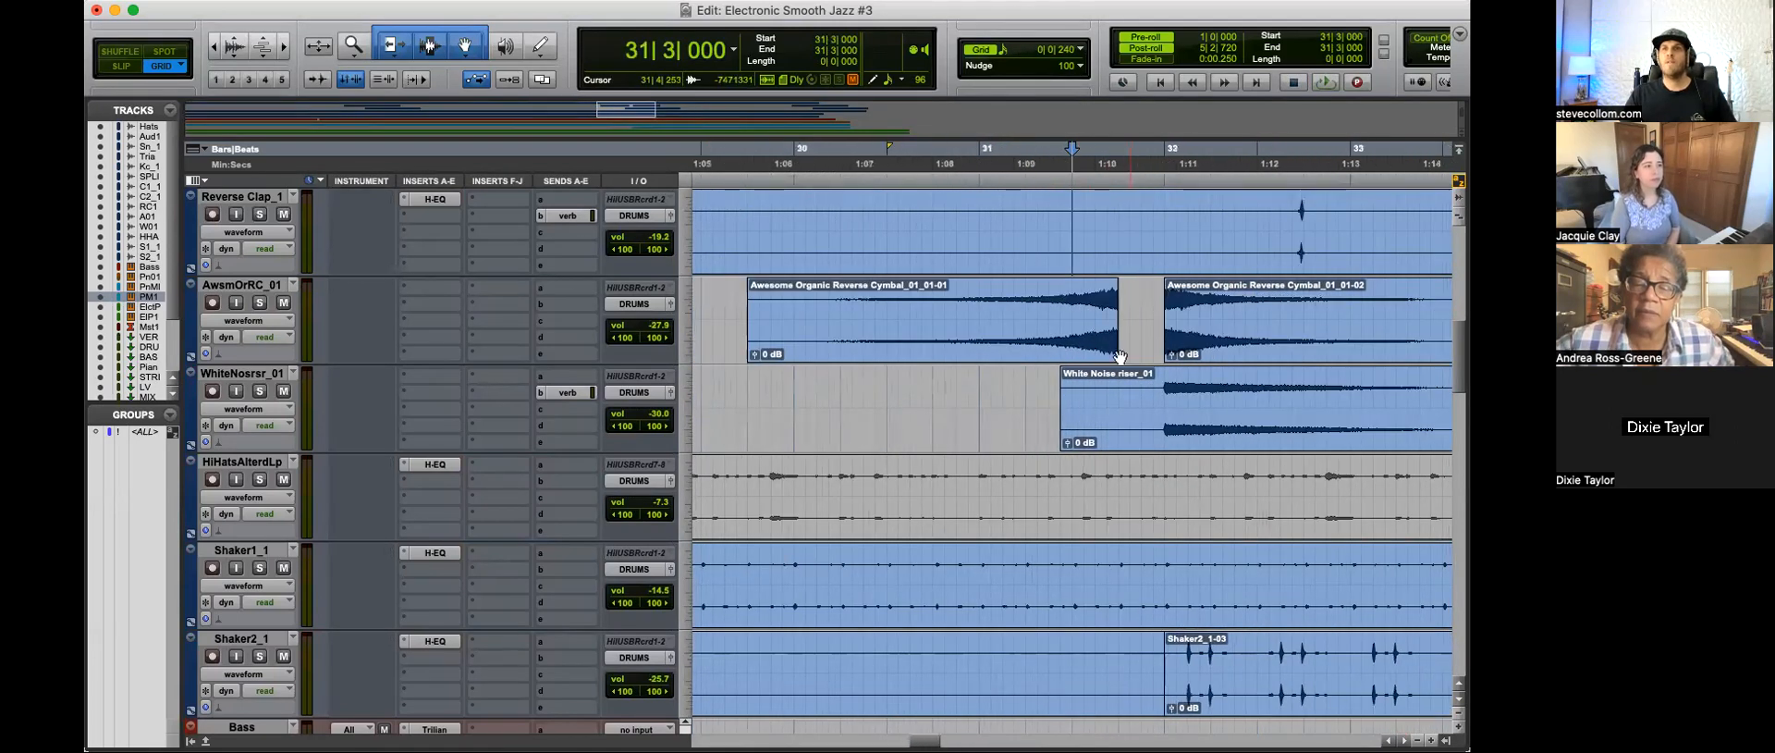
left_click(997, 44)
left_click(1040, 34)
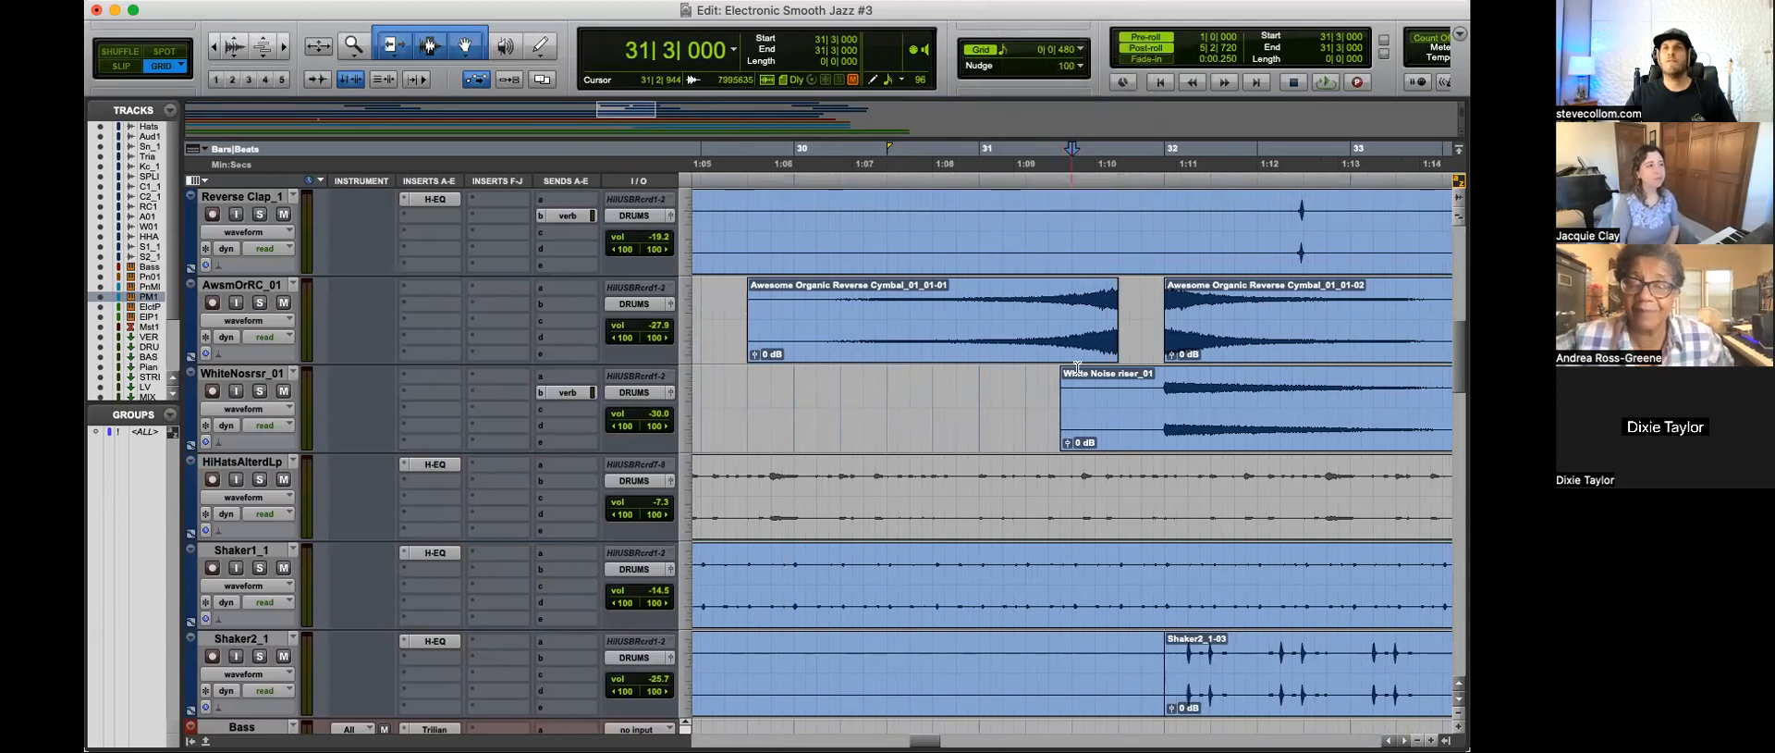
key("space")
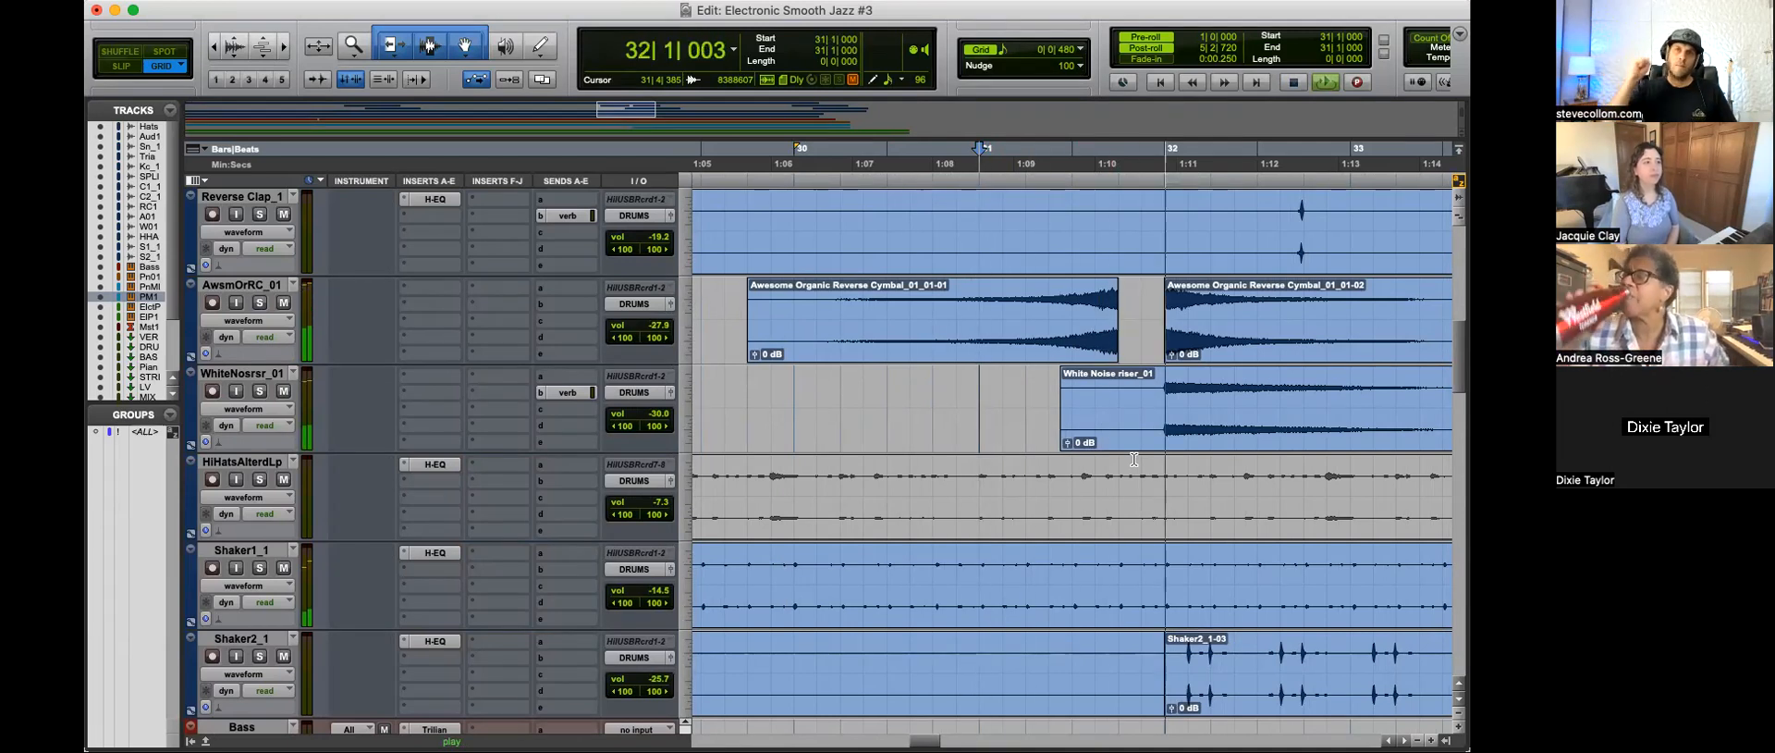
key("space")
Step: Switch to Slip mode and show the kick tracks around bar 31 with enlarged waveforms
scroll(1137, 481, "down", 2)
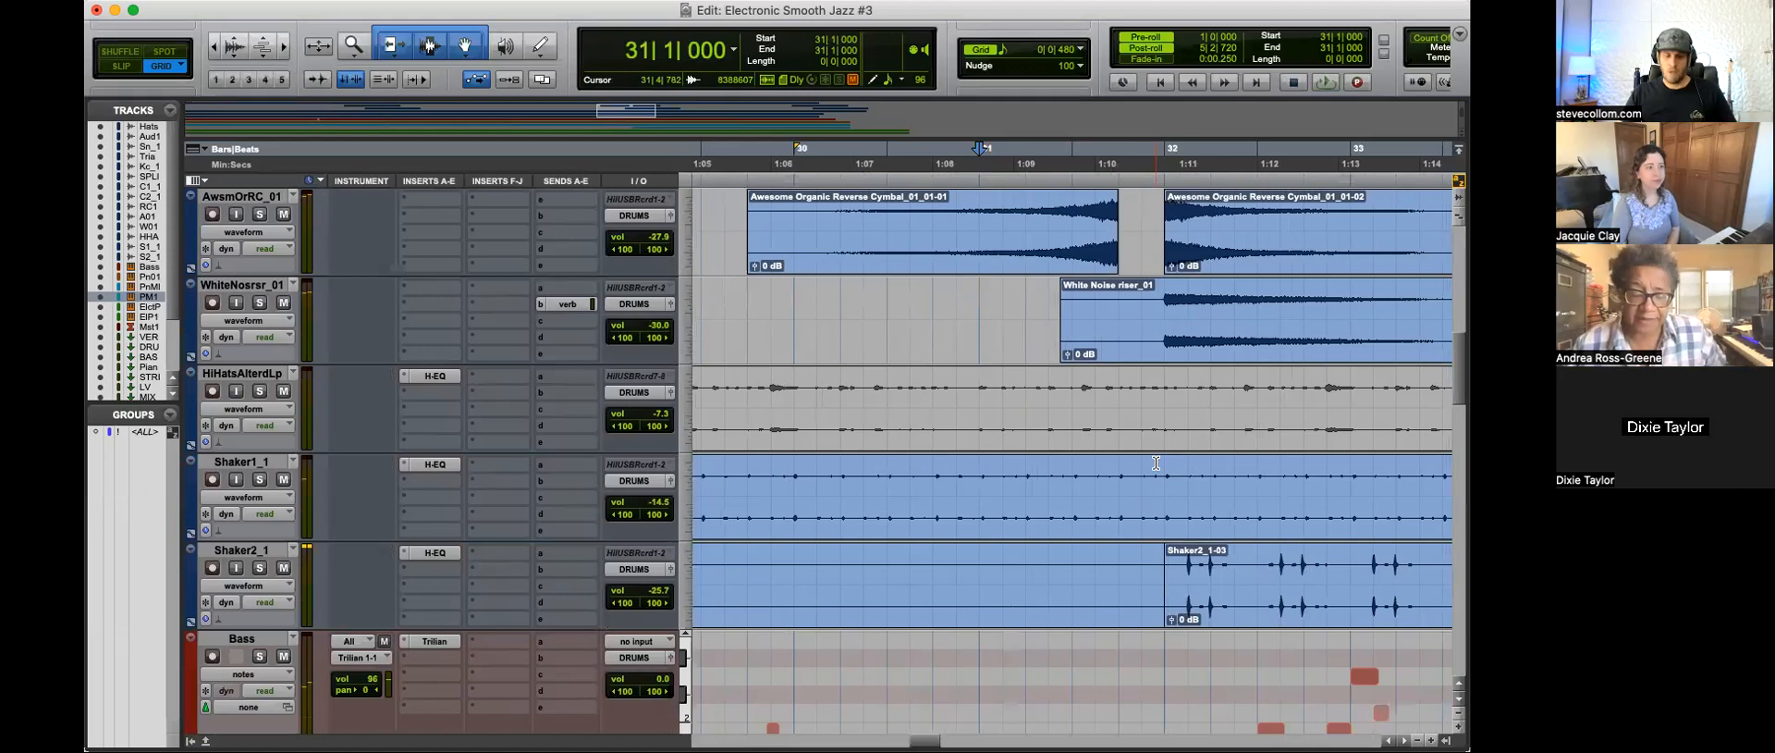
scroll(1154, 470, "up", 5)
mouse_move(1161, 478)
left_mouse_down()
mouse_move(1096, 478)
mouse_move(1170, 465)
left_mouse_up()
key("Delete")
left_click(1100, 479)
left_click(1138, 470)
scroll(1138, 470, "up", 5)
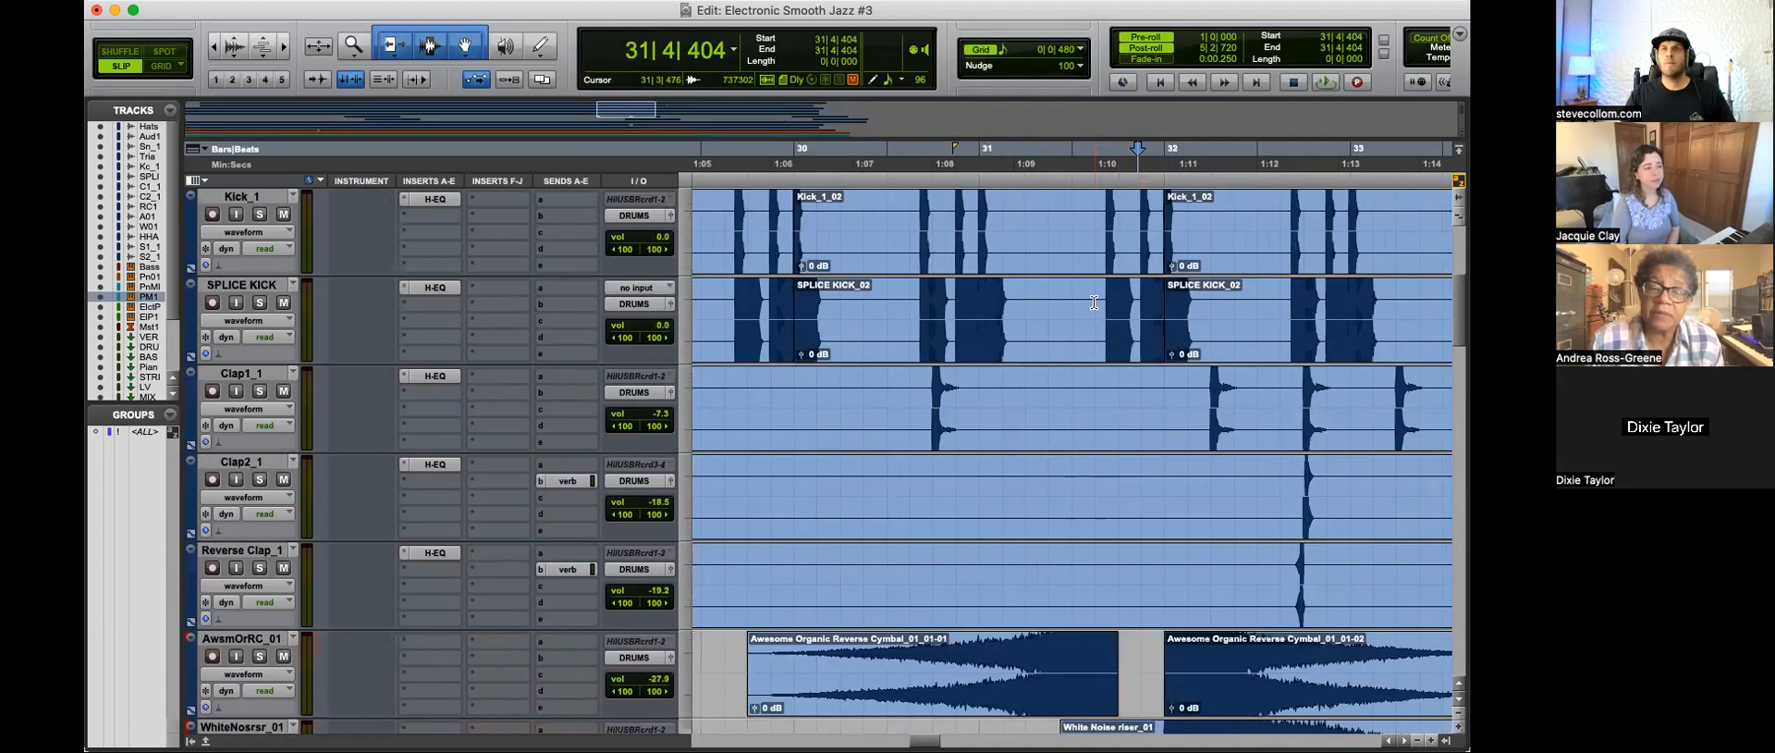
Step: Split the SPLICE KICK clip at 31|3|476 and mute the part leading up to bar 32
left_click(1094, 303)
key("b")
left_click(1134, 347)
key("super+m")
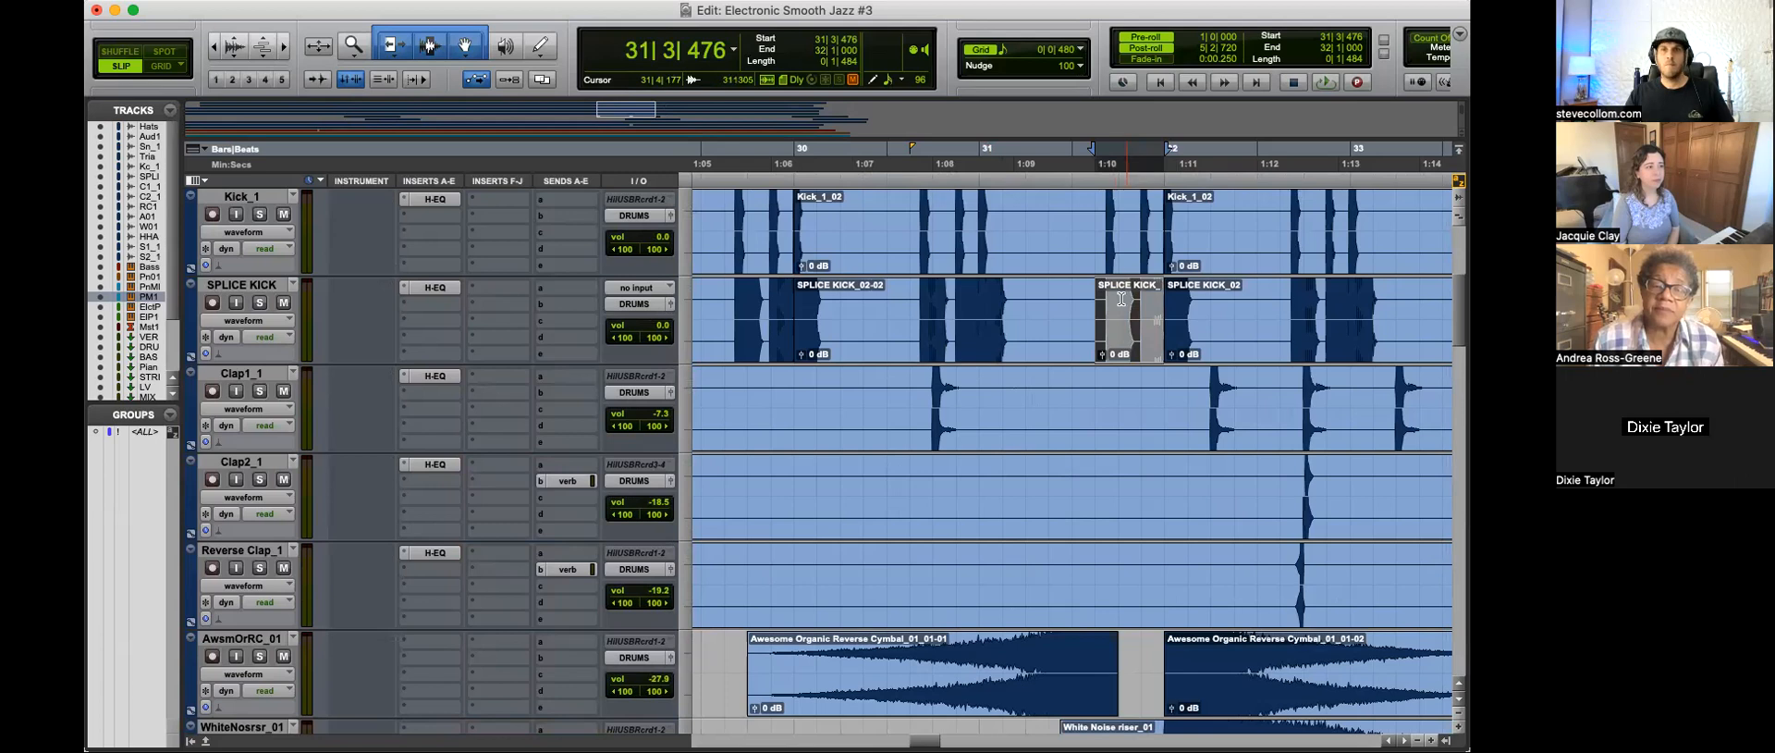
Step: Split the Kick_1 clip at 31|3|362 and mute the part leading up to bar 32
left_click(1091, 224)
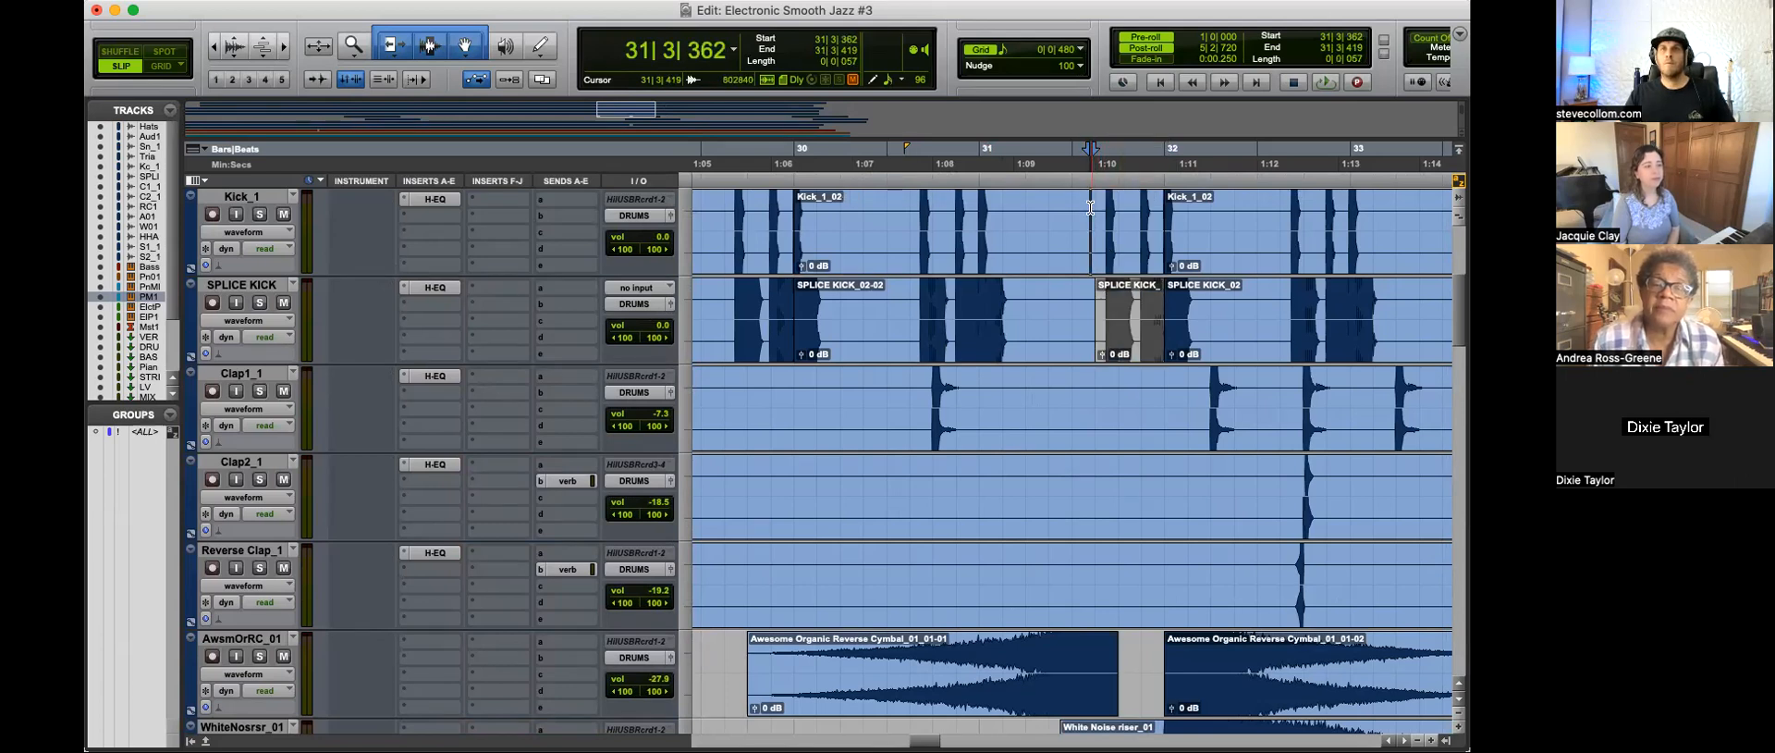
key("b")
left_click(1124, 252)
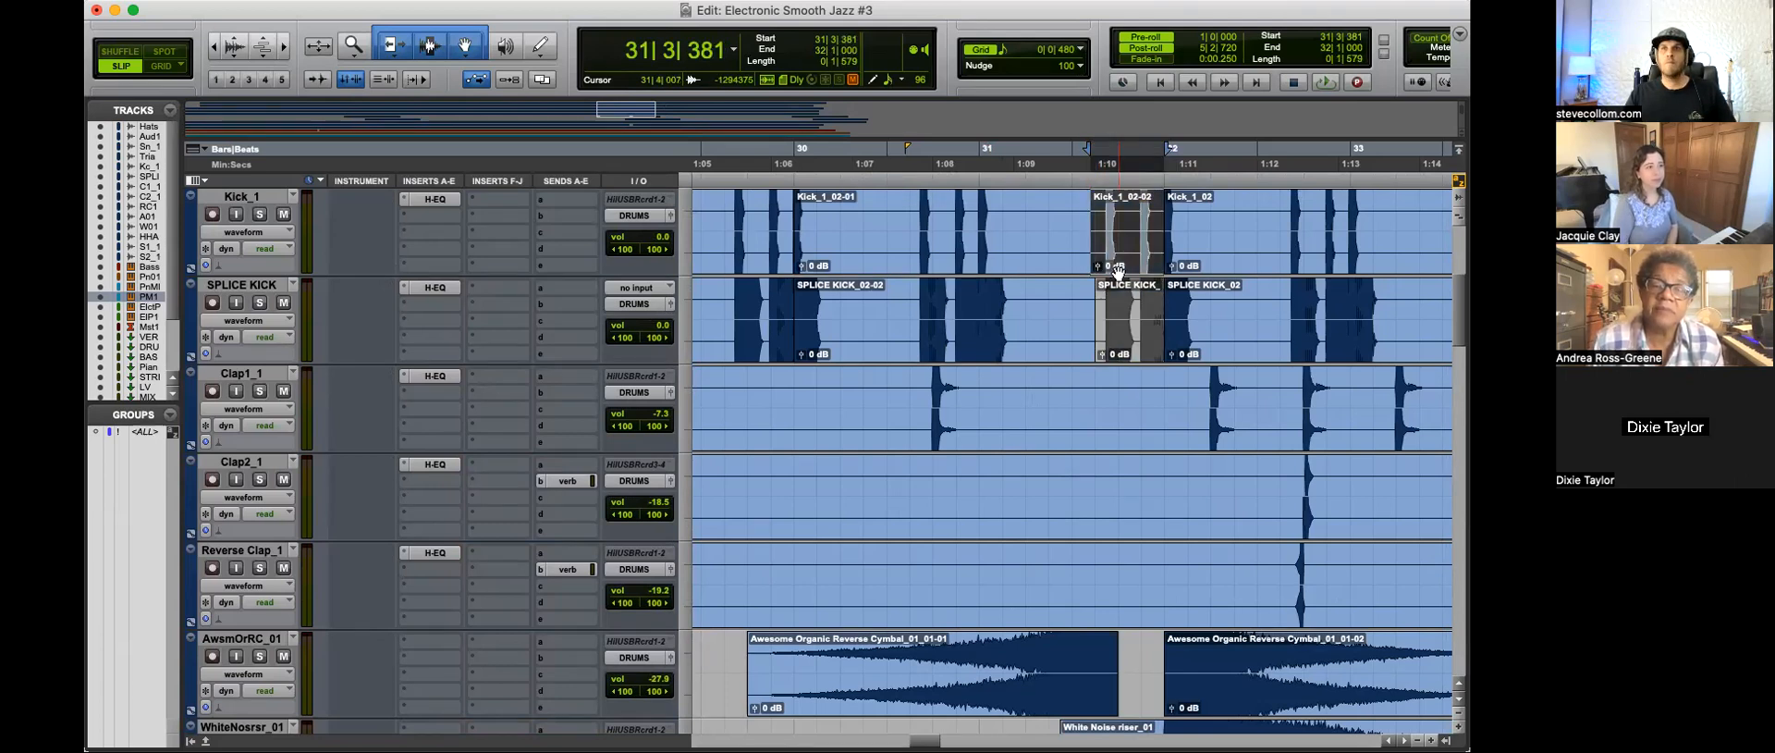
Step: Split out the Audio 1 hit in the last beats of bar 31 and mute that part
scroll(1117, 271, "up", 5)
left_click(1092, 291)
key("space")
left_click_drag(1151, 305, 1112, 308)
key("b")
key("super+m")
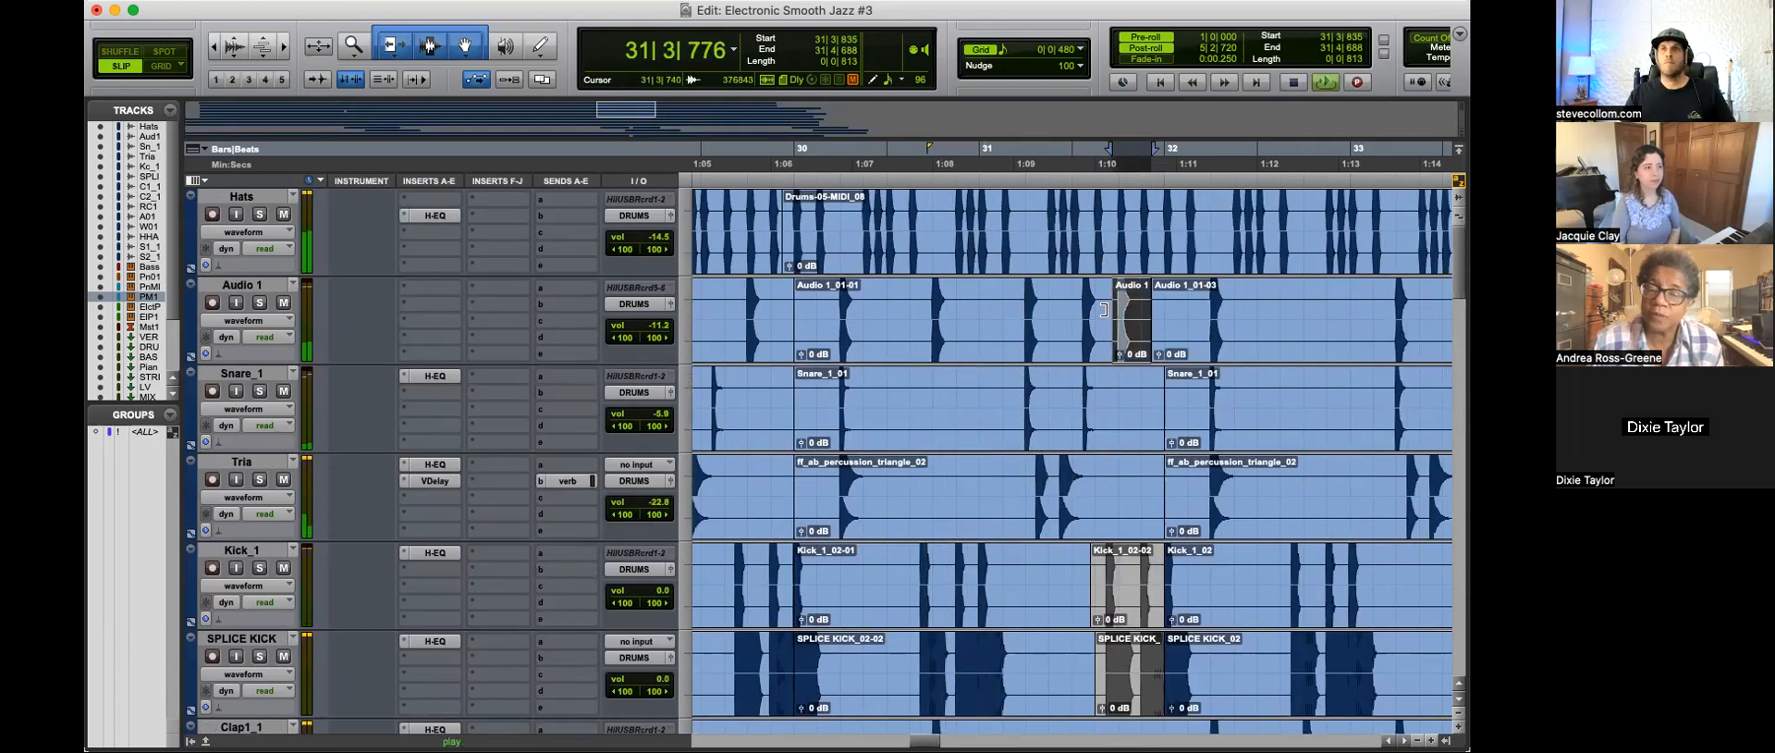
Step: Split out the Hats section from about 31|3|854 to just before bar 32 and mute it
left_click_drag(1114, 226, 1158, 224)
key("b")
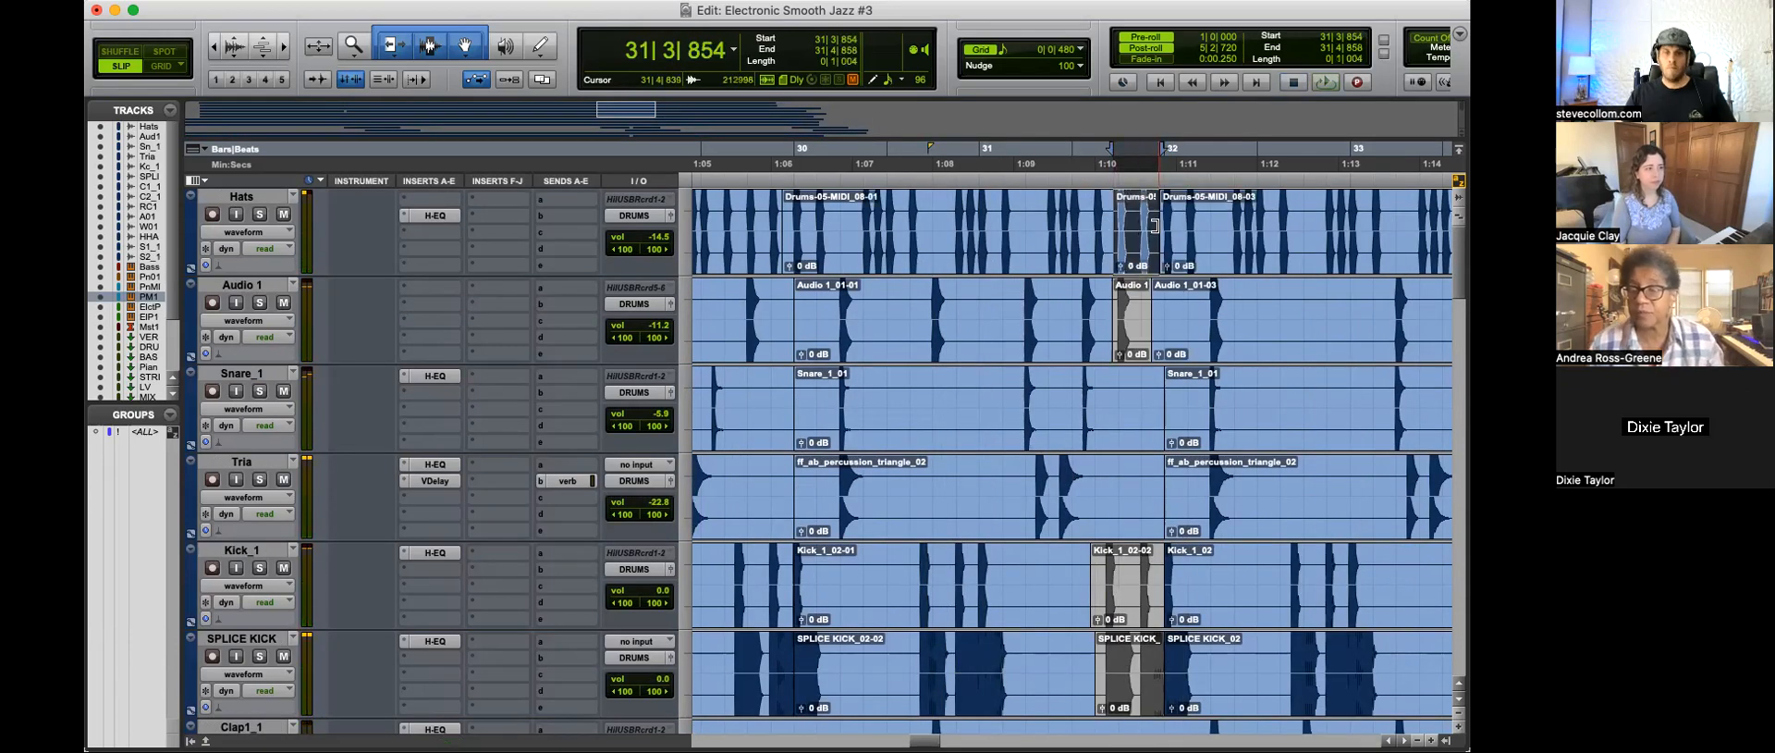
key("super+n")
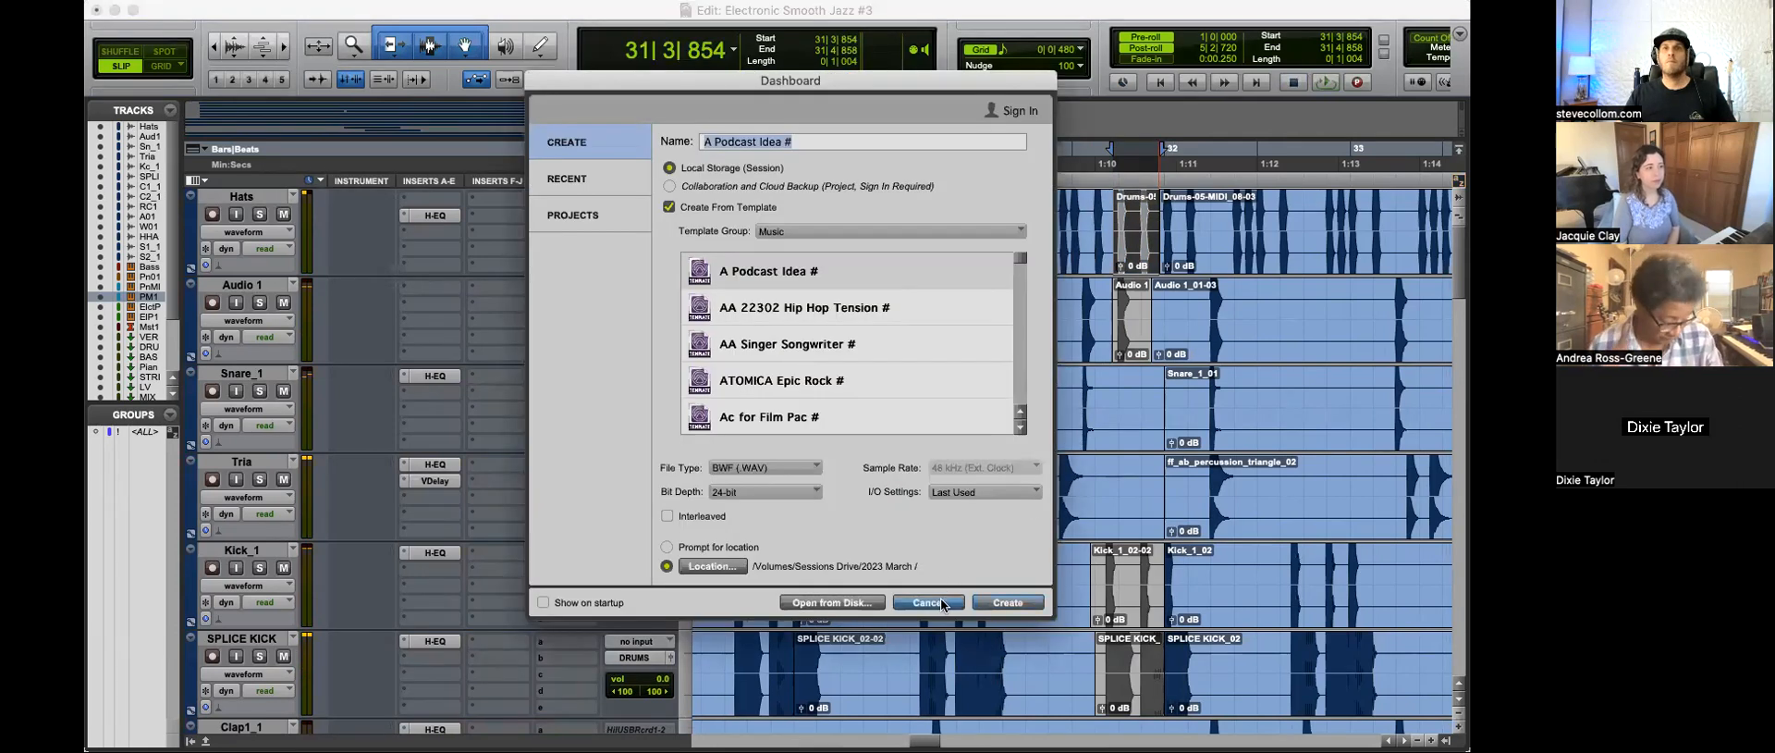
left_click(942, 603)
Step: Play the break from 31|3|438 and check the drum tracks and the Bass notes in bar 31
left_click(1092, 225)
key("space")
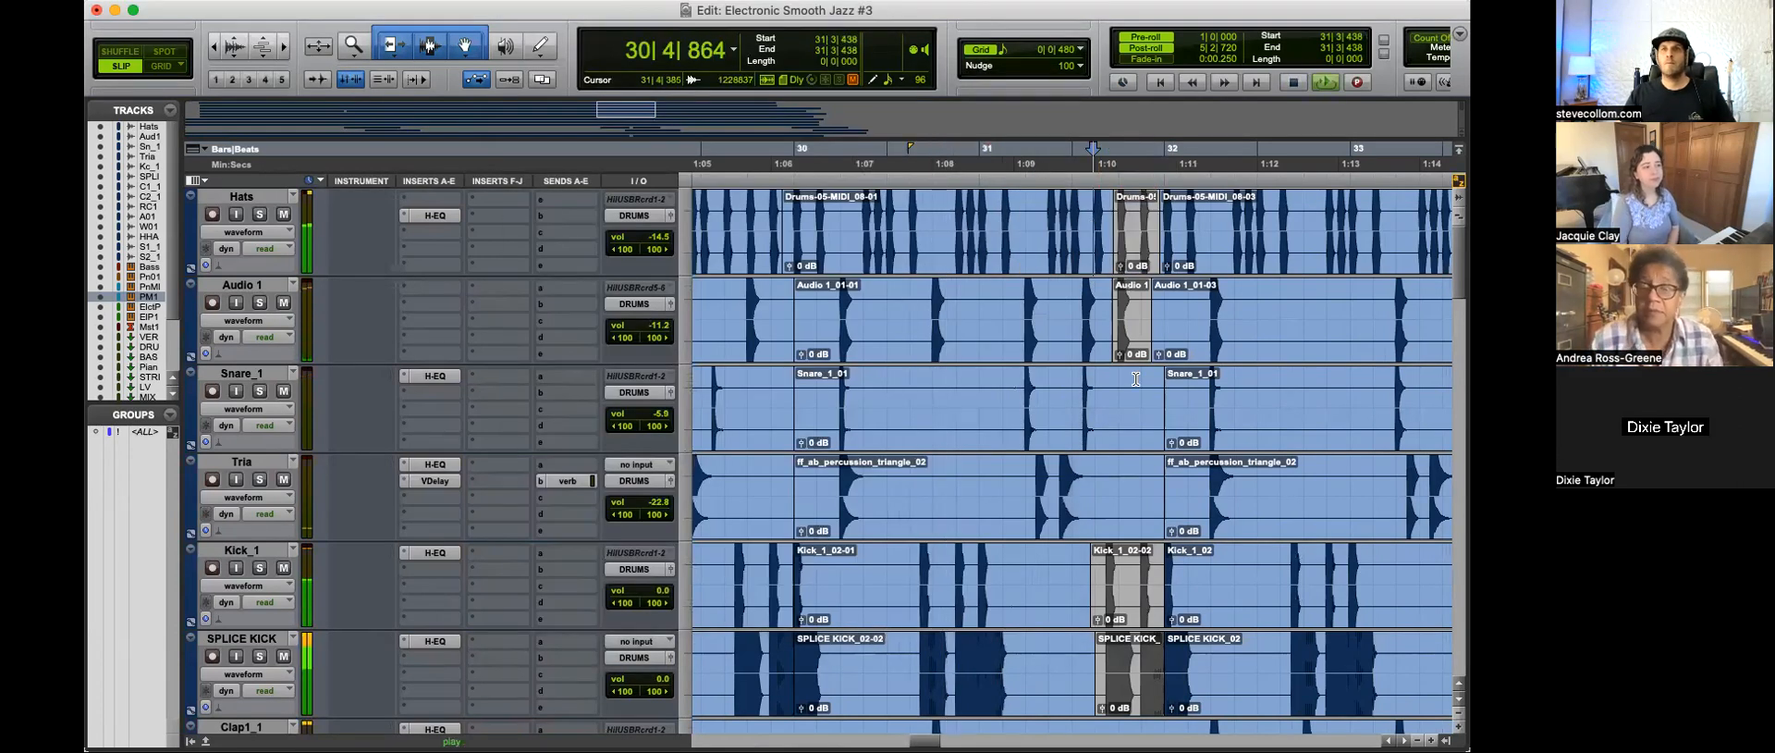
key("t")
scroll(1202, 484, "down", 3)
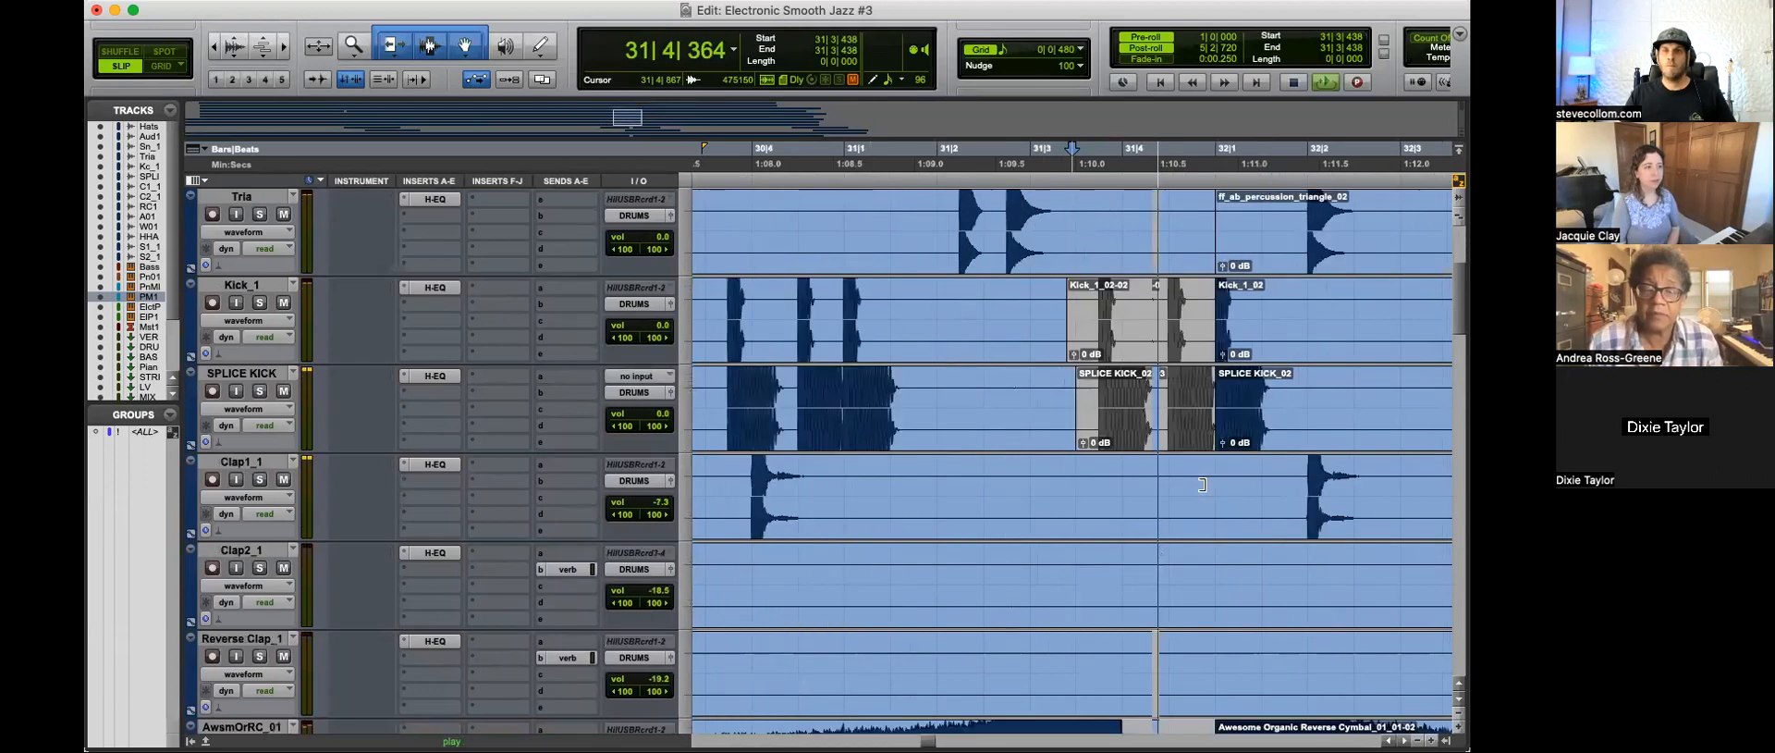
scroll(1202, 485, "down", 8)
key("space")
left_click(1129, 539)
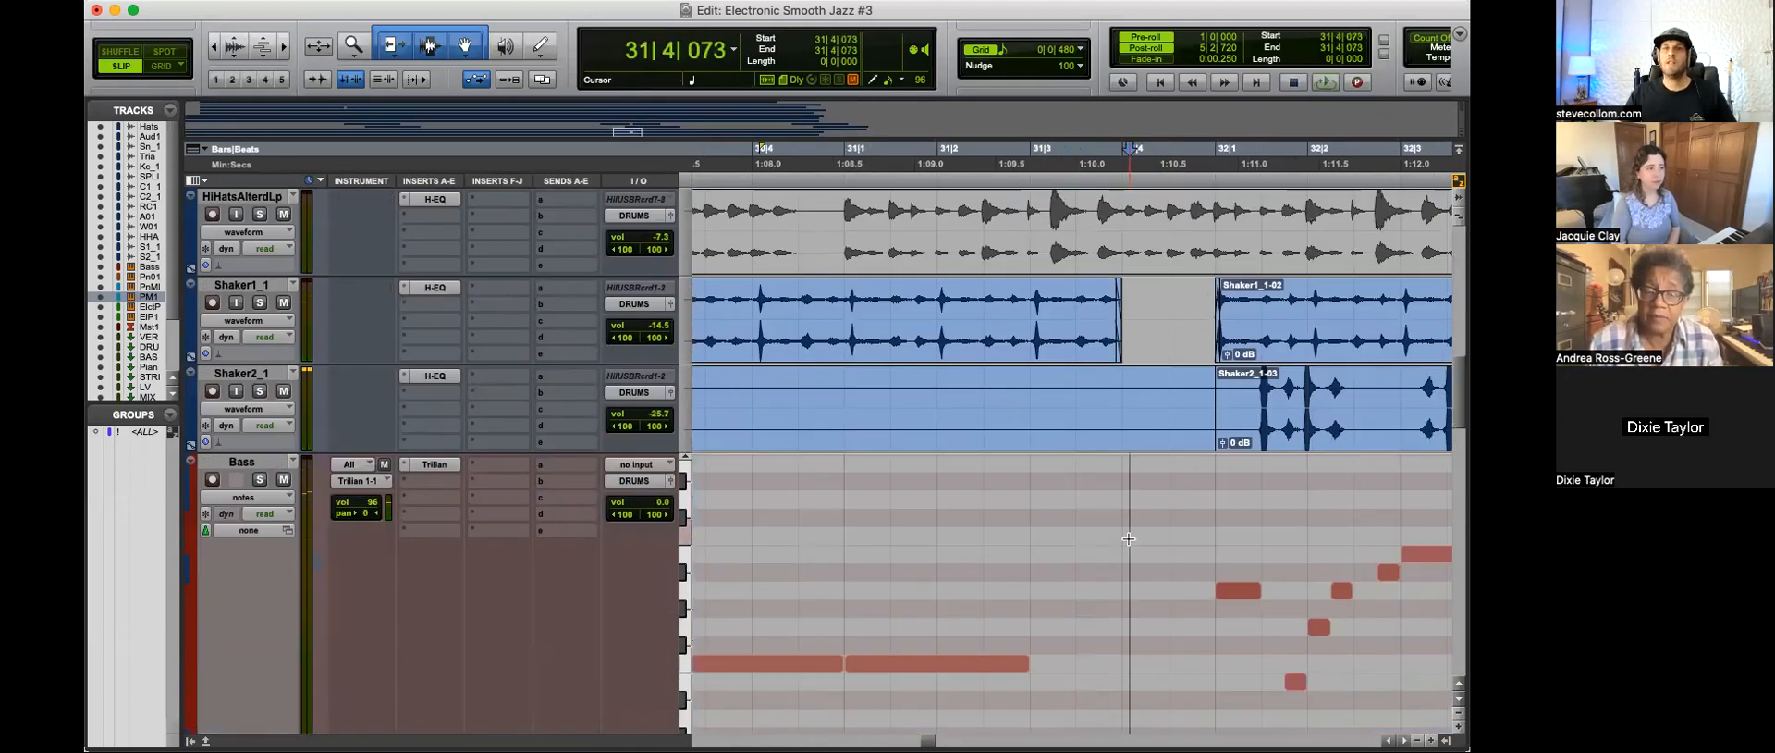
scroll(1128, 538, "down", 5)
scroll(1133, 369, "up", 3)
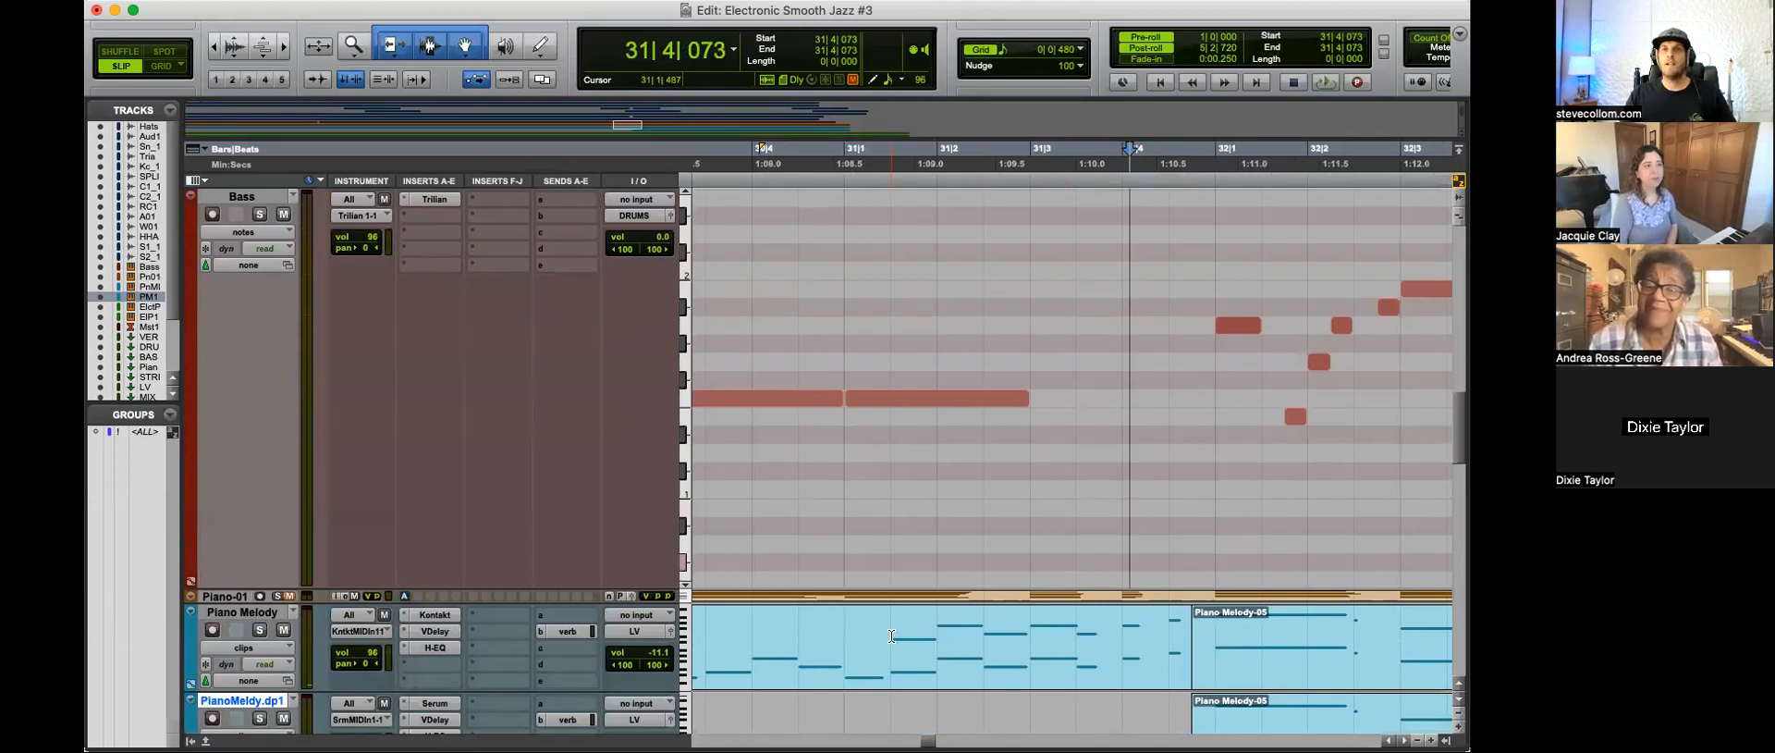
Step: Mute the long bass note starting at 31|1|002 and play the surrounding bars
key("space")
left_click_drag(1239, 438, 1183, 392)
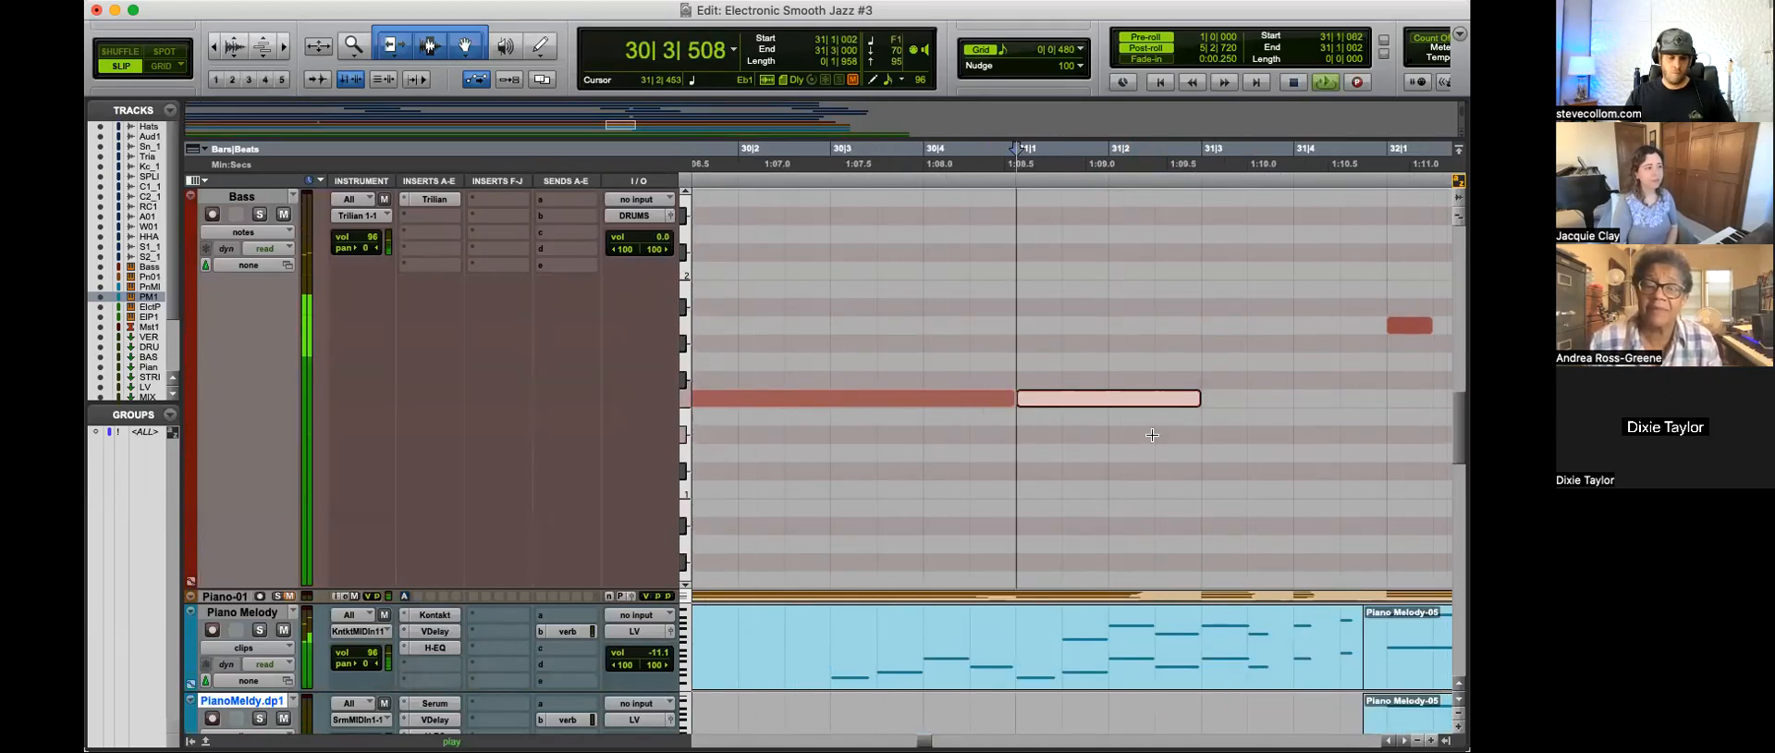
key("super+bracketleft")
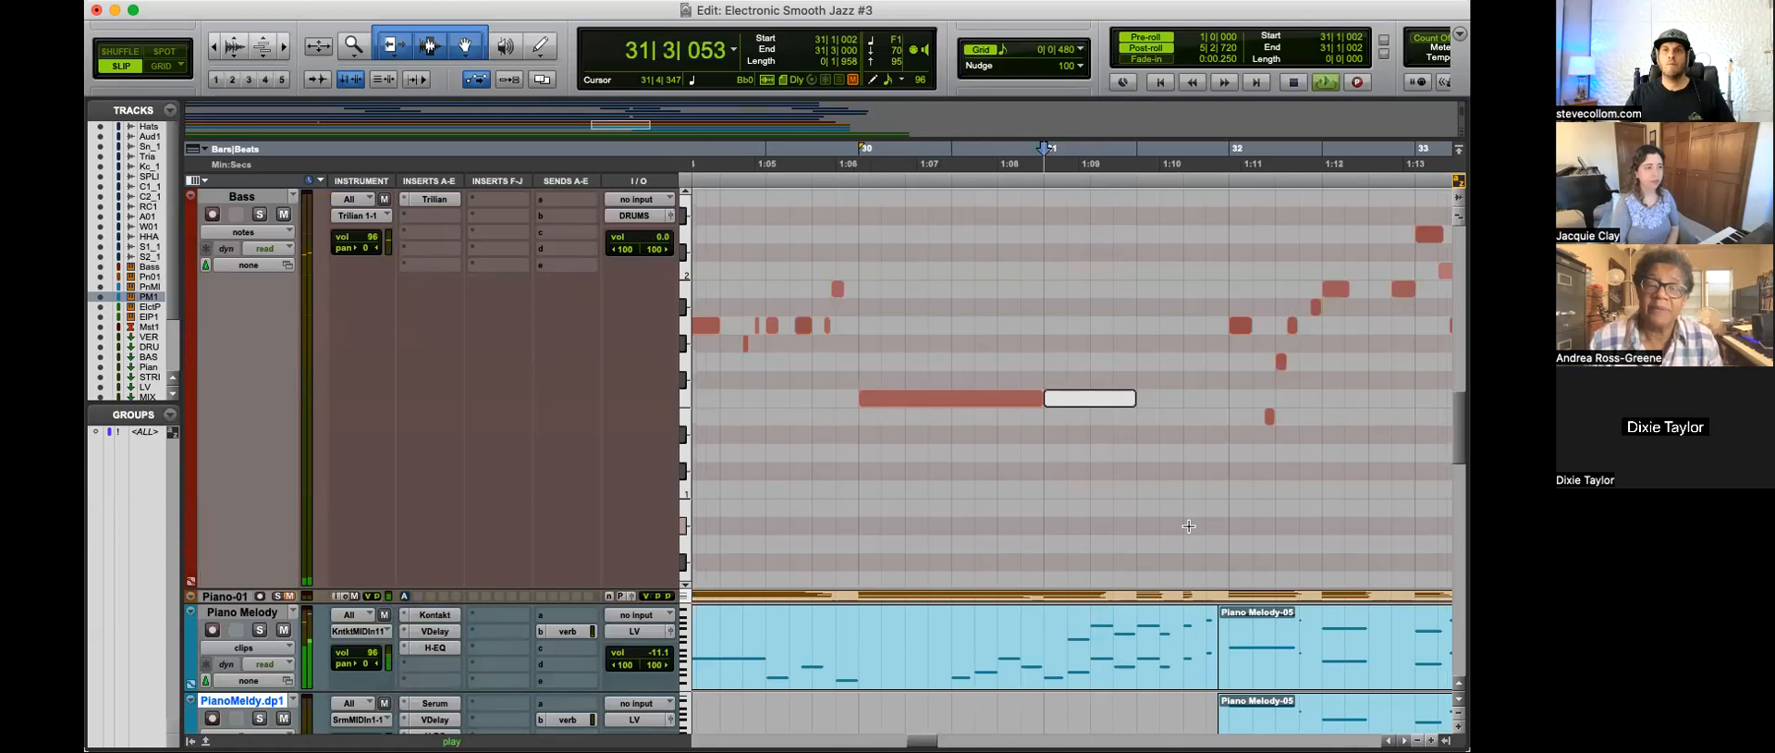
Step: Move the first Awesome Organic Reverse Cymbal clip one beat earlier in Grid mode, to start at 29|3|000, and play it
scroll(1190, 528, "up", 3)
scroll(1193, 536, "up", 3)
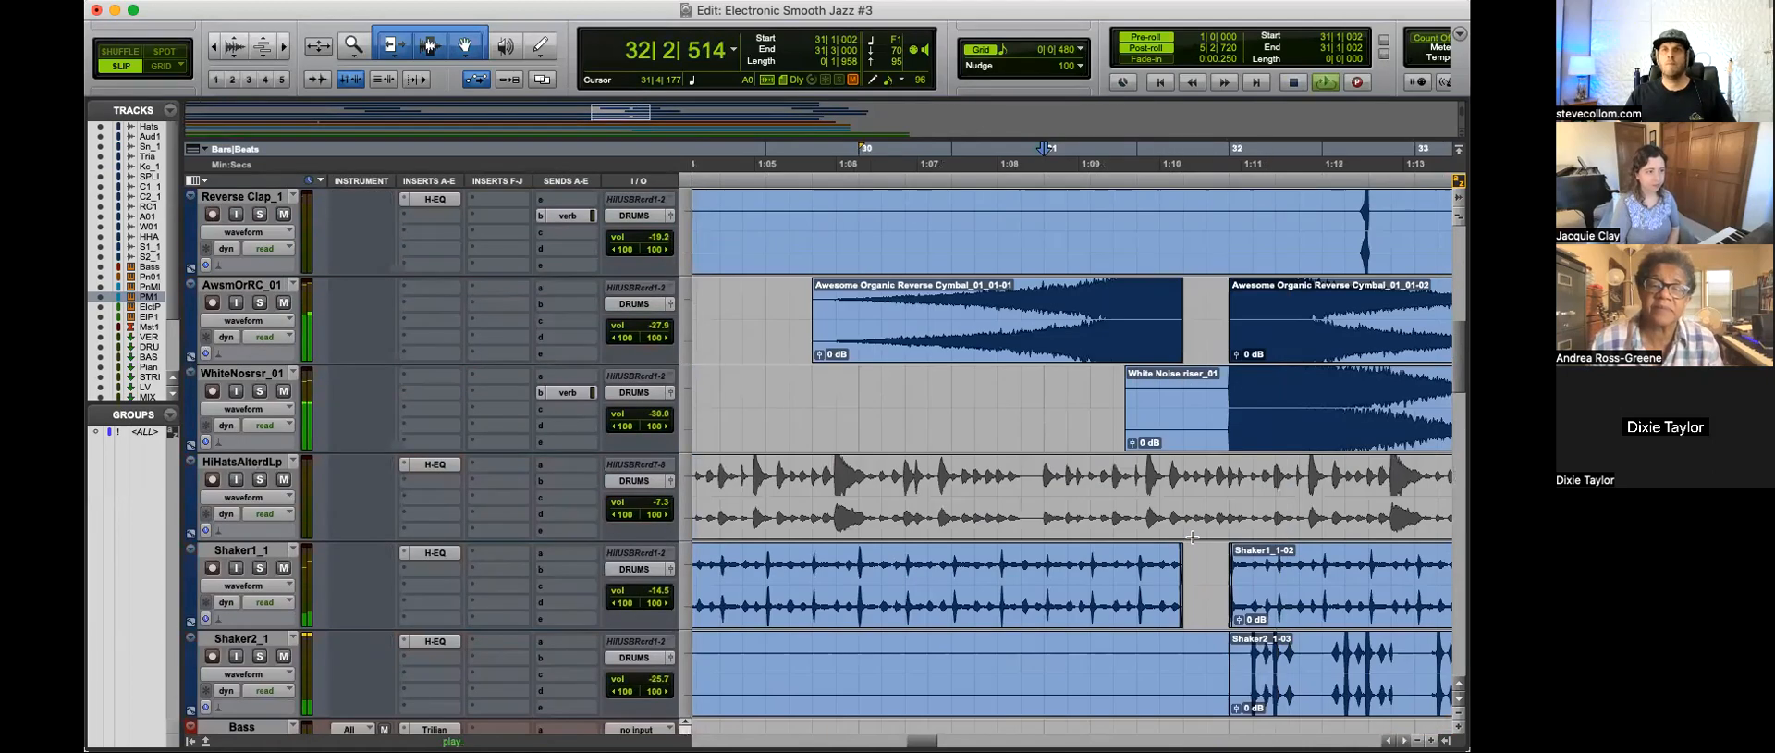
scroll(1192, 536, "up", 2)
key("space")
left_click(1176, 435)
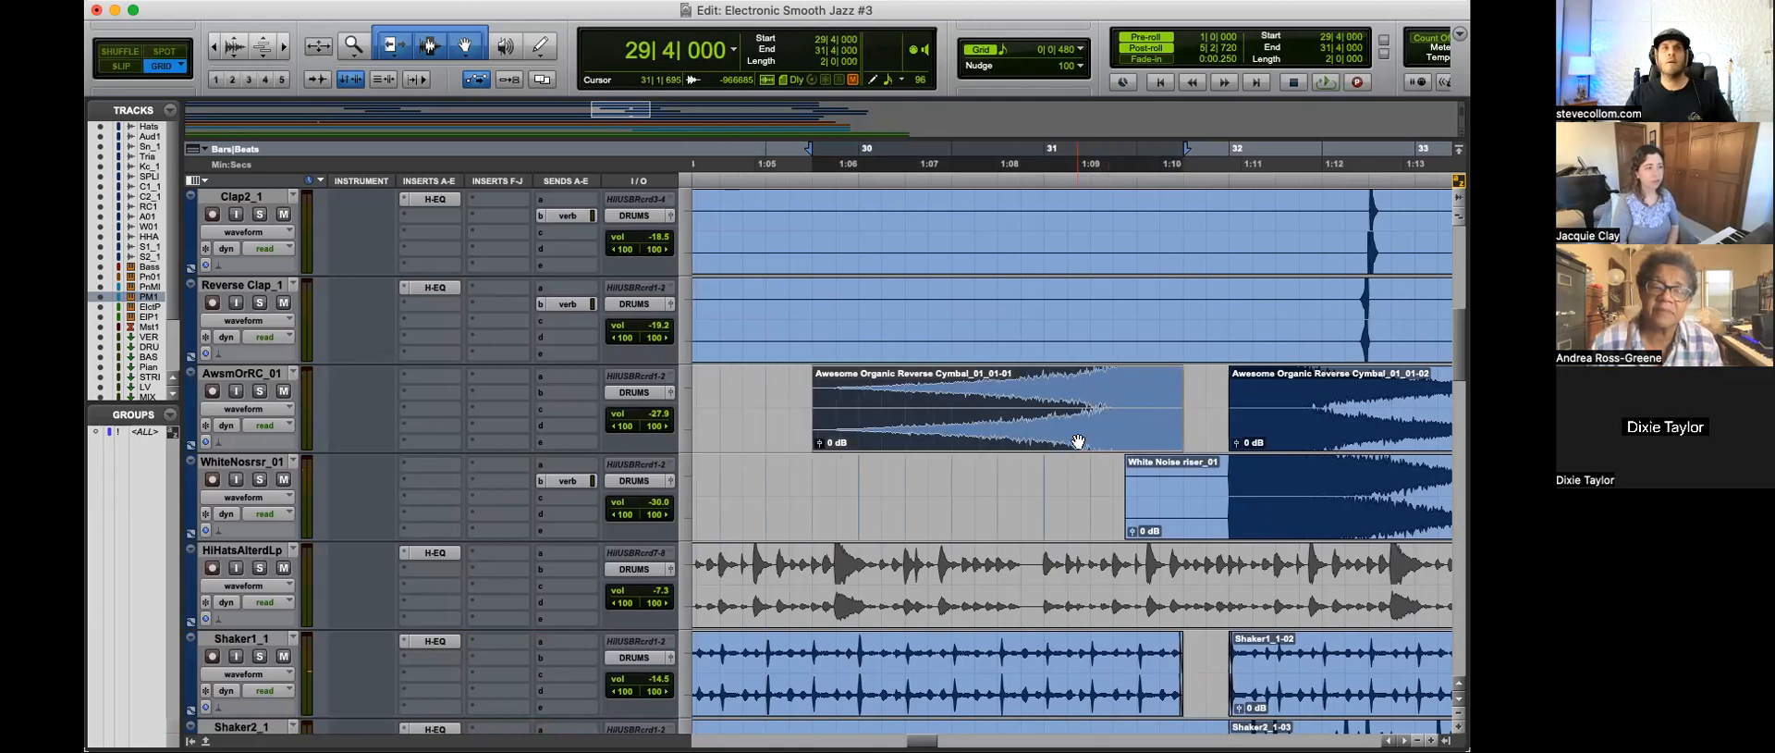
left_click_drag(1126, 445, 1075, 438)
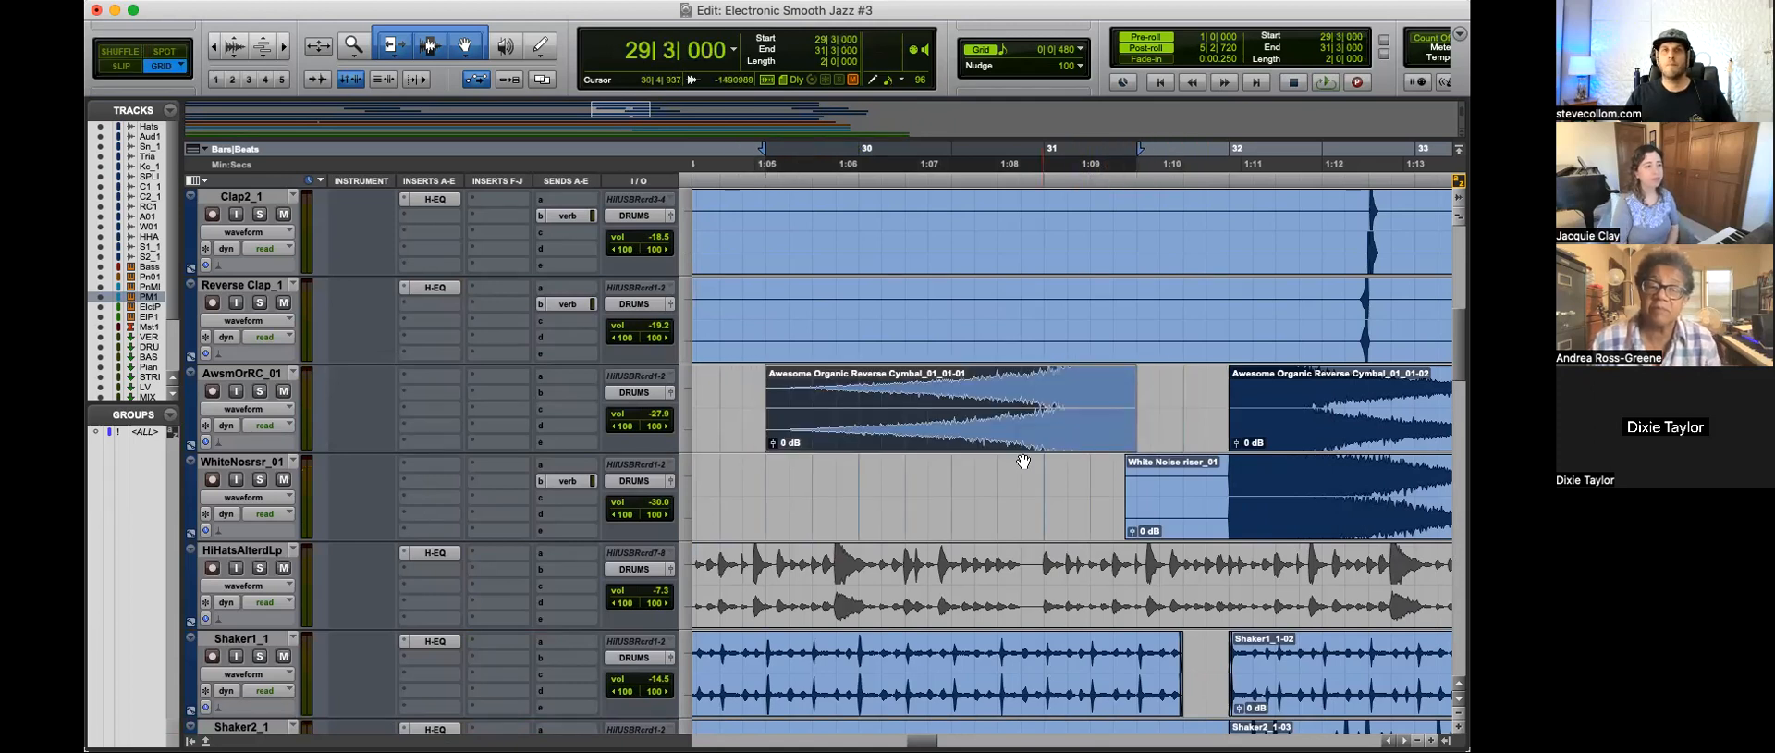
key("Left")
key("space")
Step: Add a long fade-in to the moved reverse cymbal clip and play from 30|2|480
left_click_drag(773, 373, 1099, 428)
key("space")
left_click(928, 495)
key("space")
Step: Split the Audio 1, Snare_1 and Hats clips over the one beat from 31|3|000 and mute those parts
scroll(1134, 410, "up", 6)
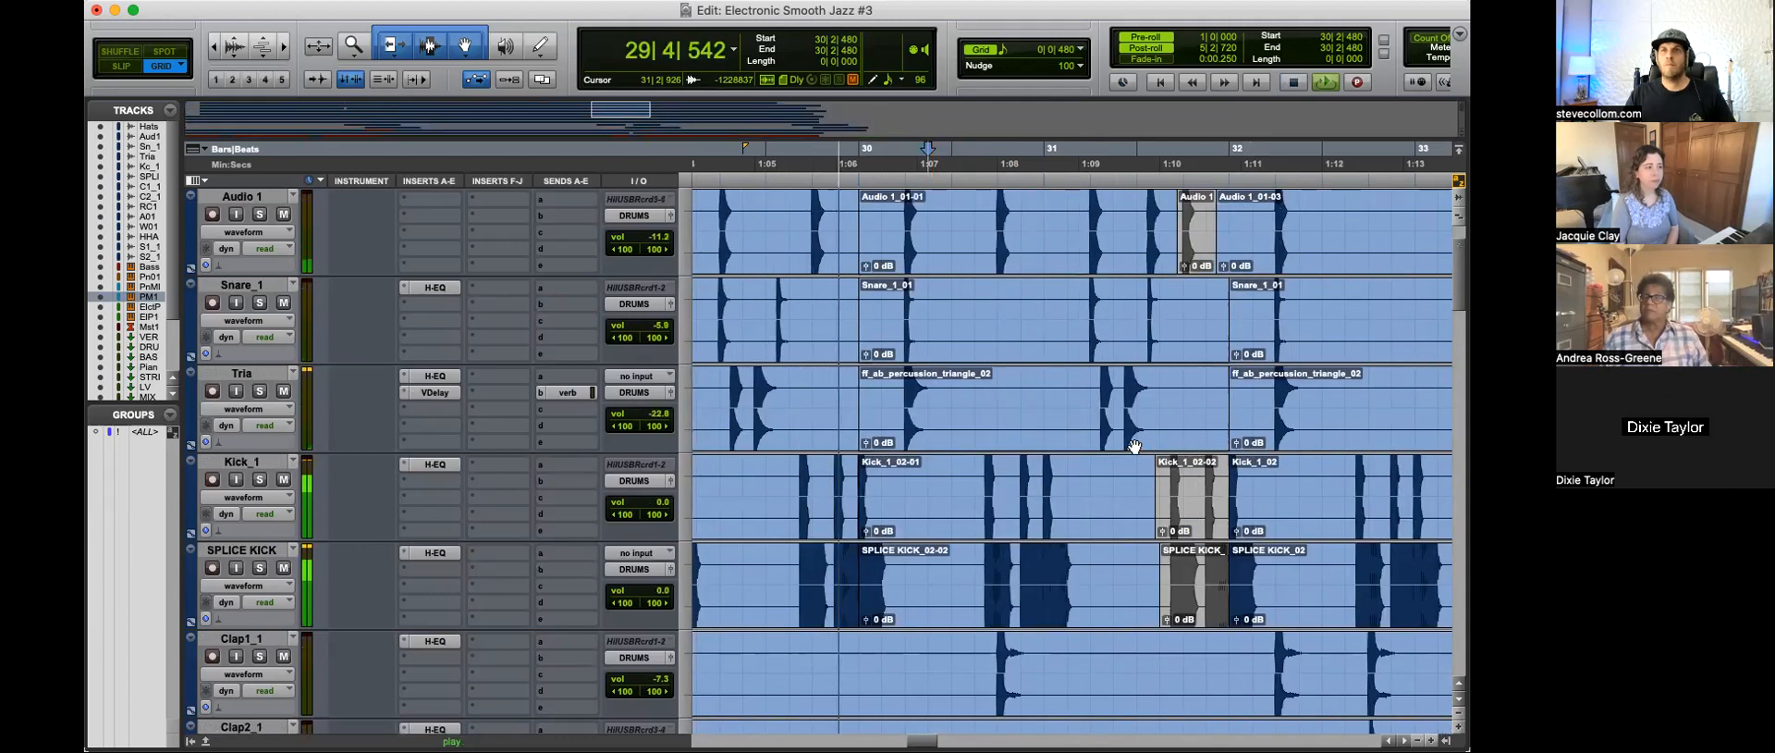
scroll(1135, 446, "up", 2)
left_click_drag(1136, 314, 1189, 401)
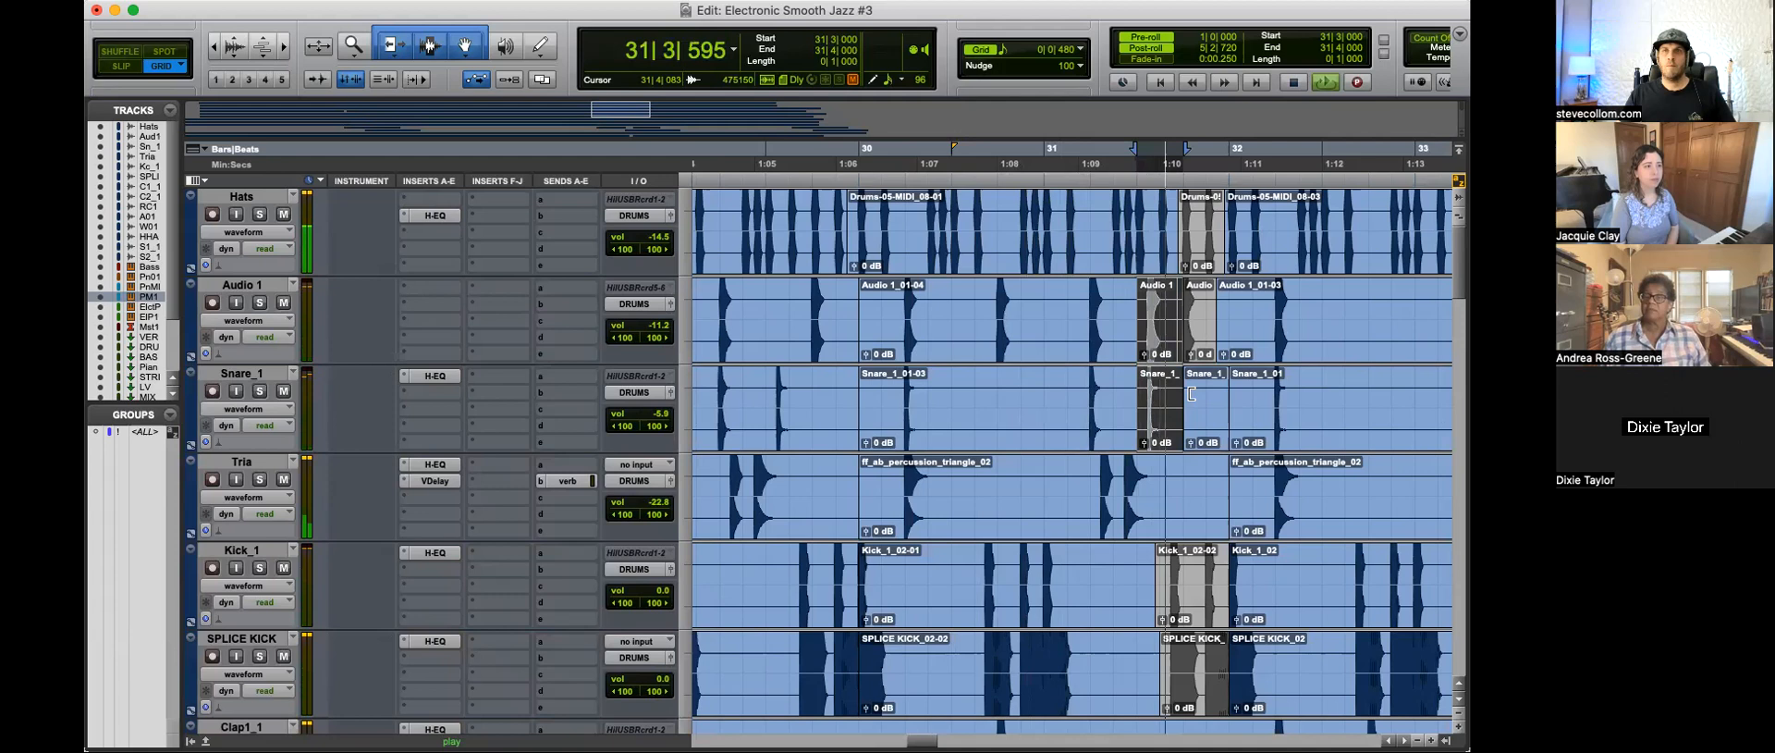
key("space")
left_click_drag(1146, 224, 1192, 216)
key("b")
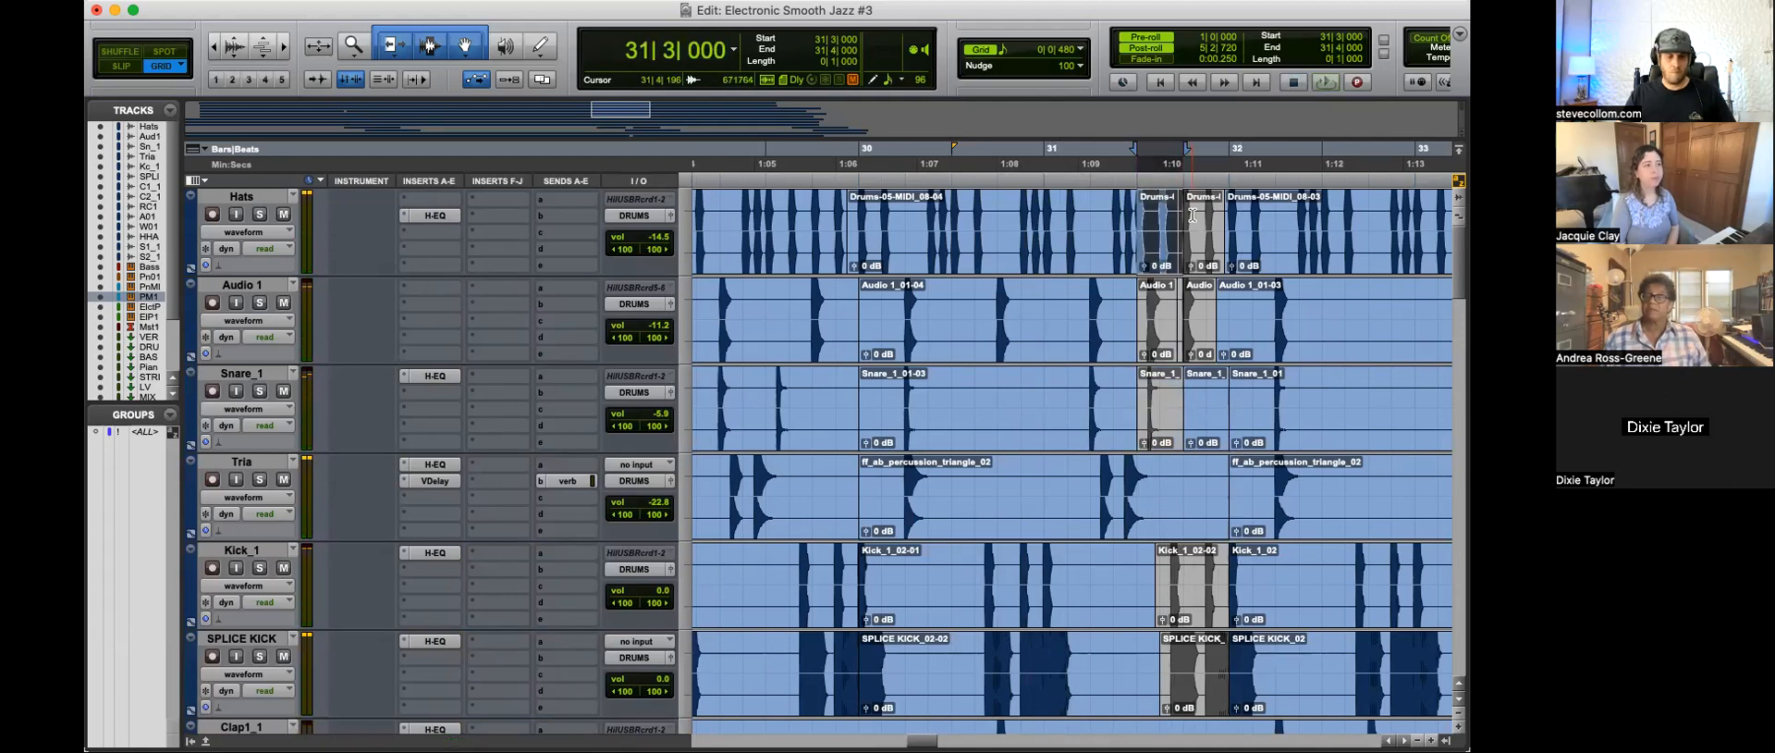
Step: Play from 31|1|480 and trim the end of the Hats clip before the break to 31|2|907 in Slip mode
left_click(1077, 217)
key("space")
key("t")
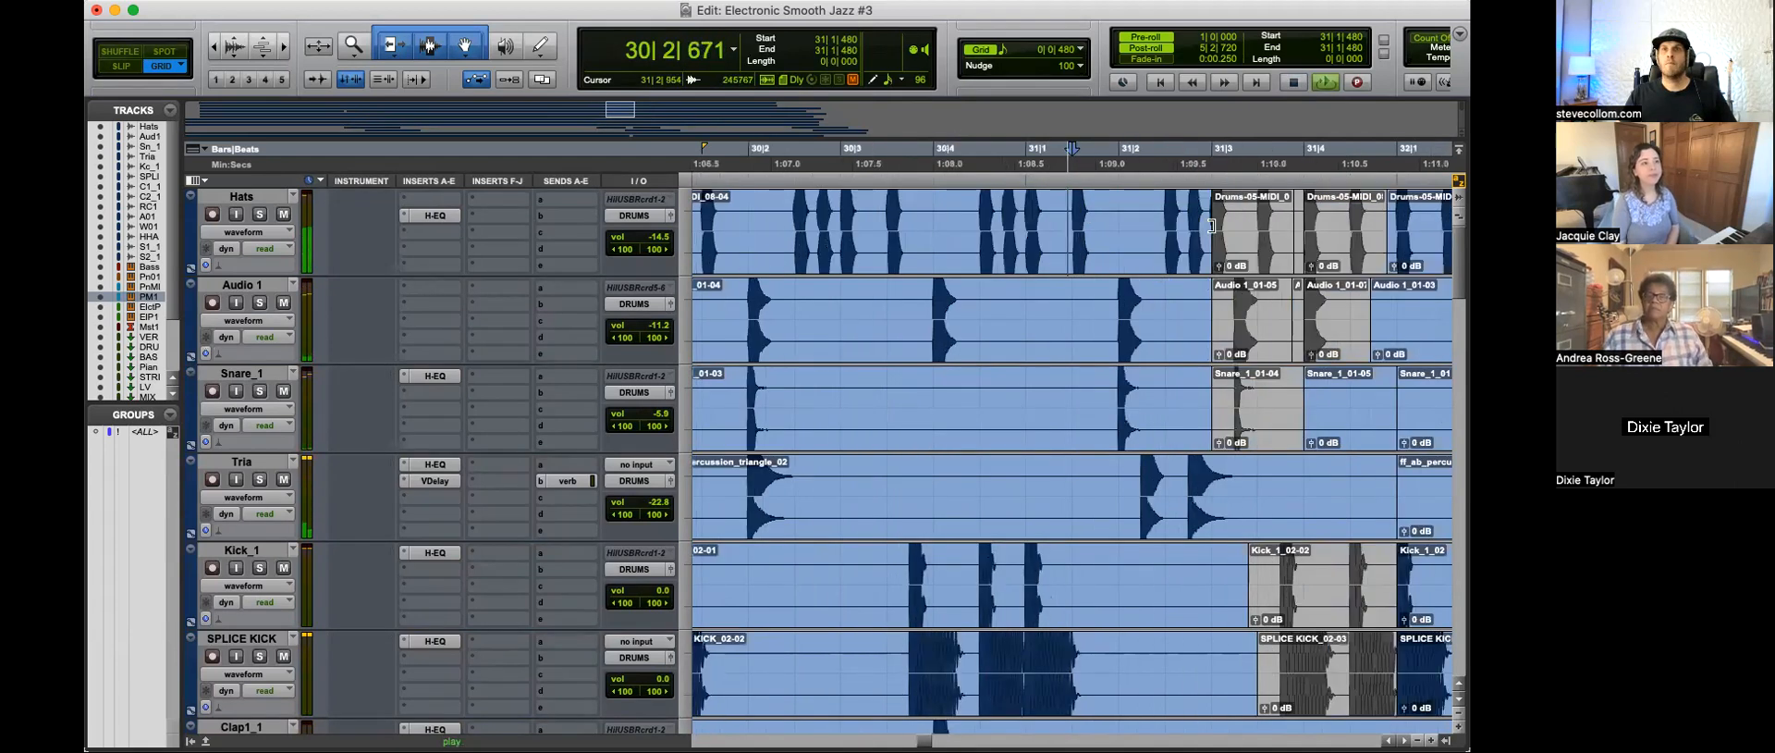
left_click_drag(1208, 231, 1198, 232)
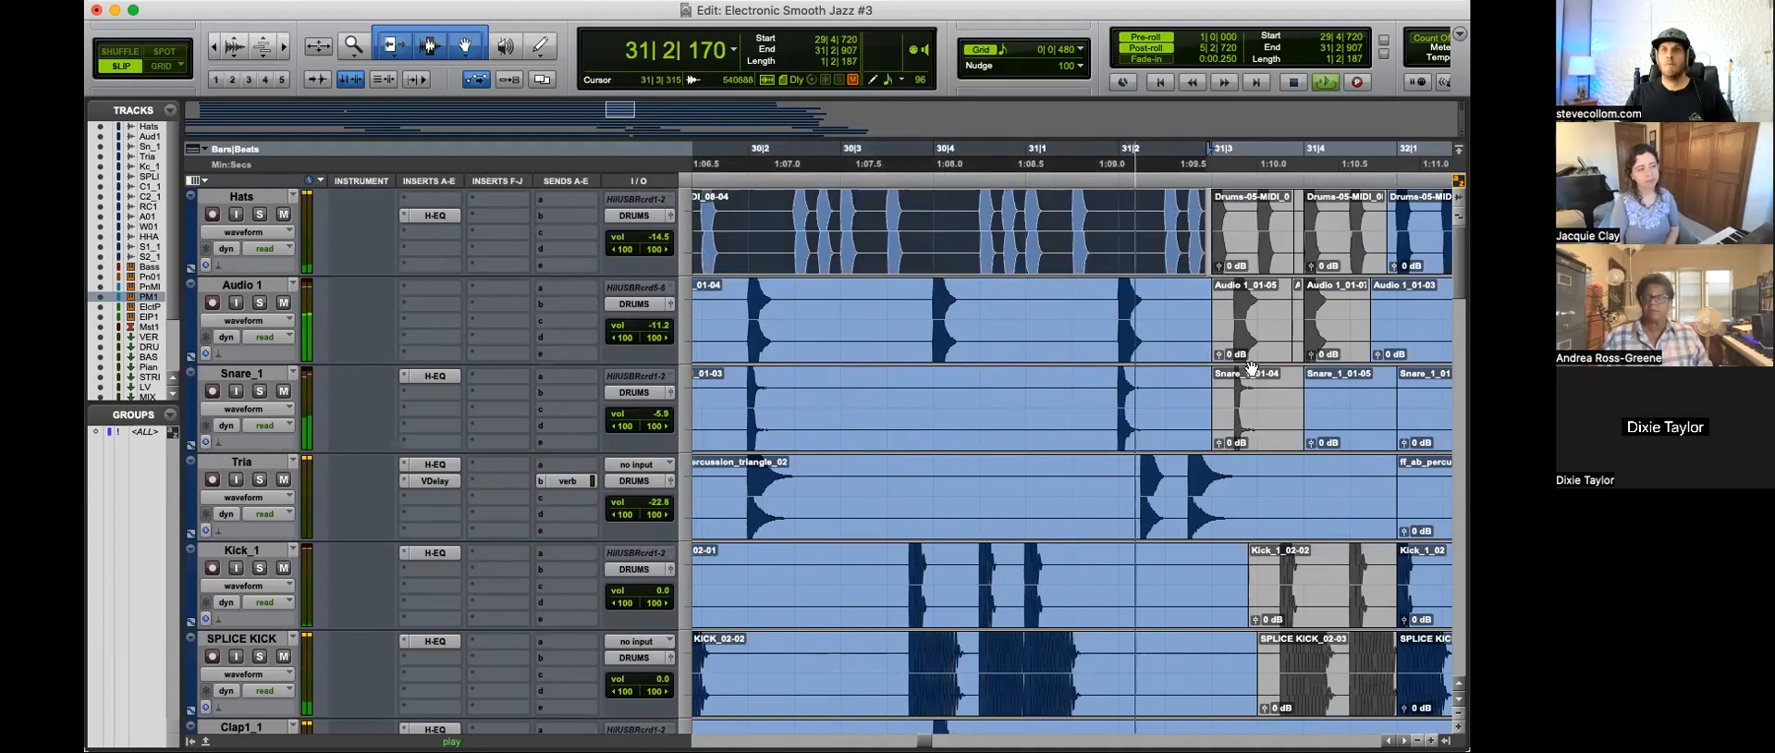
Step: Delete the end of the Shaker1_1 clip from about 31|3 up to the gap before bar 32 and play the break
scroll(1263, 400, "down", 5)
scroll(1263, 400, "down", 4)
key("space")
mouse_move(1332, 573)
left_mouse_down()
mouse_move(1211, 574)
mouse_move(1198, 551)
left_mouse_up()
key("Delete")
left_click(1088, 563)
key("space")
left_click(1231, 555)
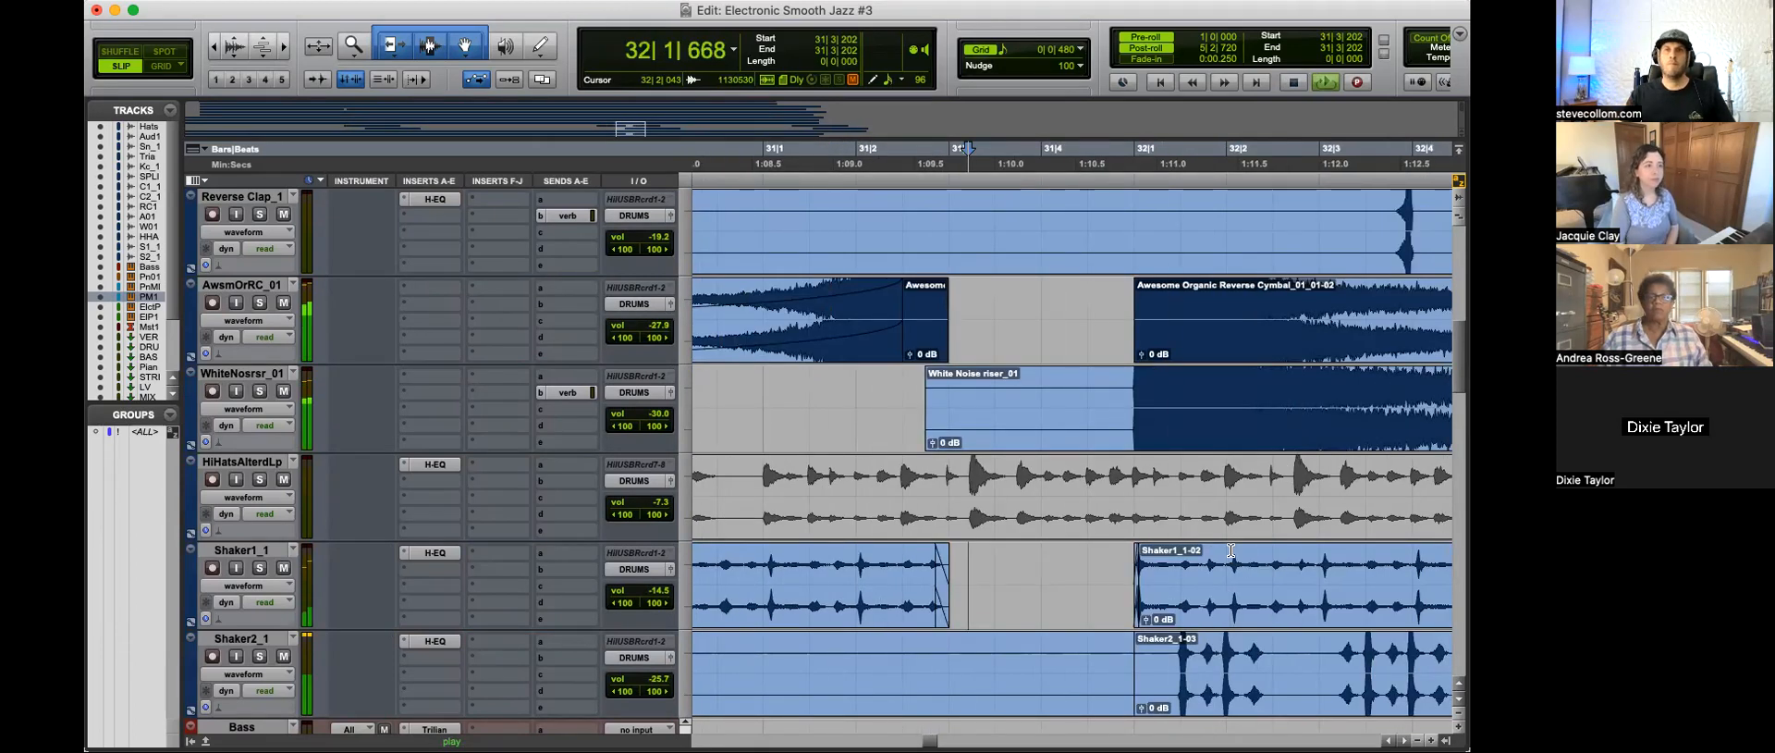
Step: Play from 31|4|310 and review the break and the Bass part through bar 43
key("r")
key("r")
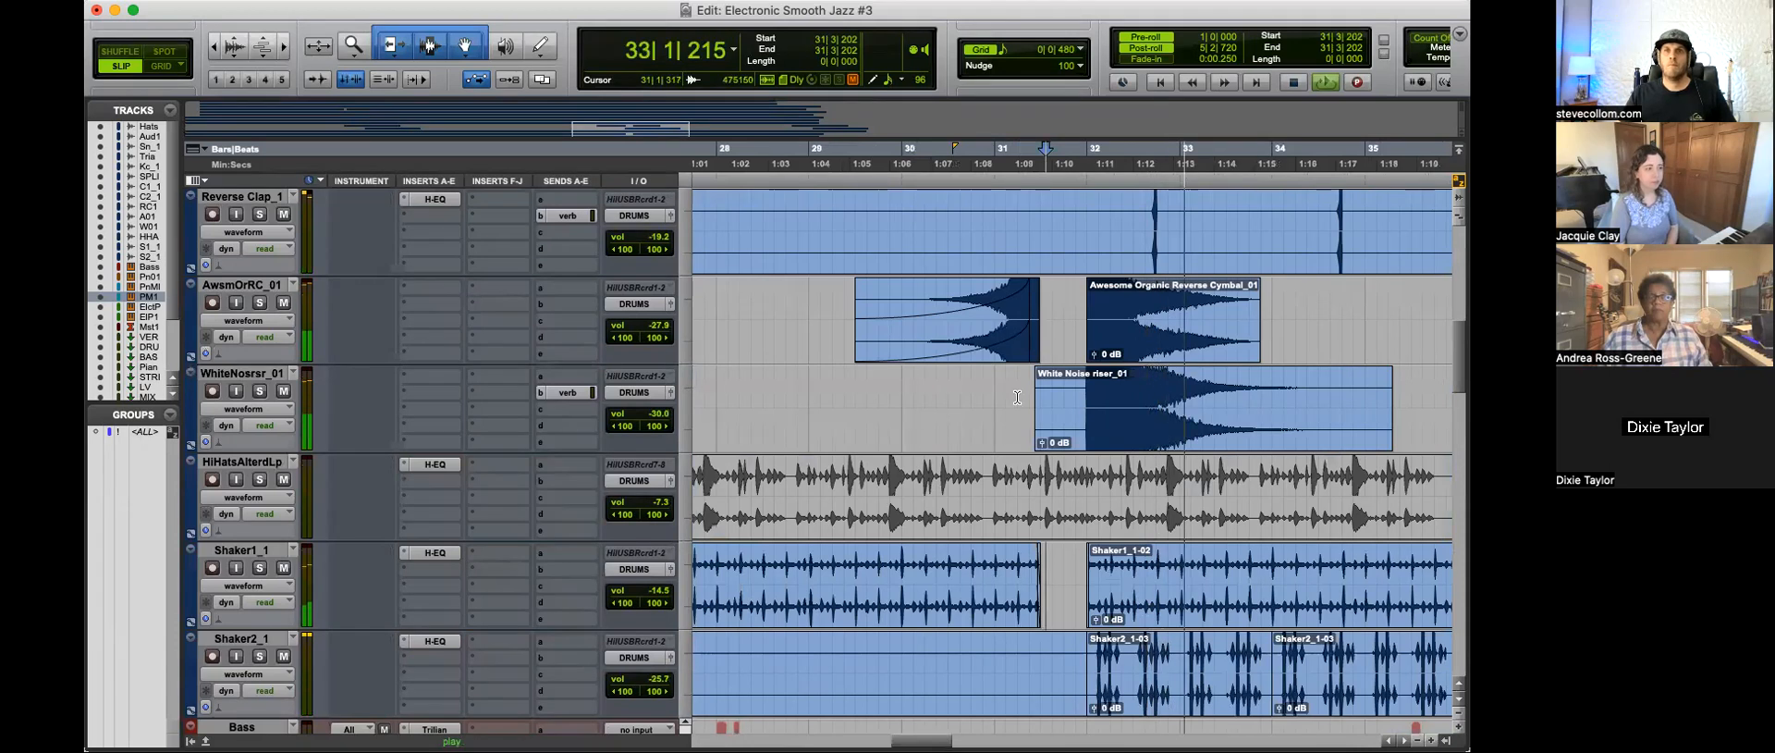
key("r")
scroll(1159, 515, "down", 3)
scroll(1159, 515, "down", 3)
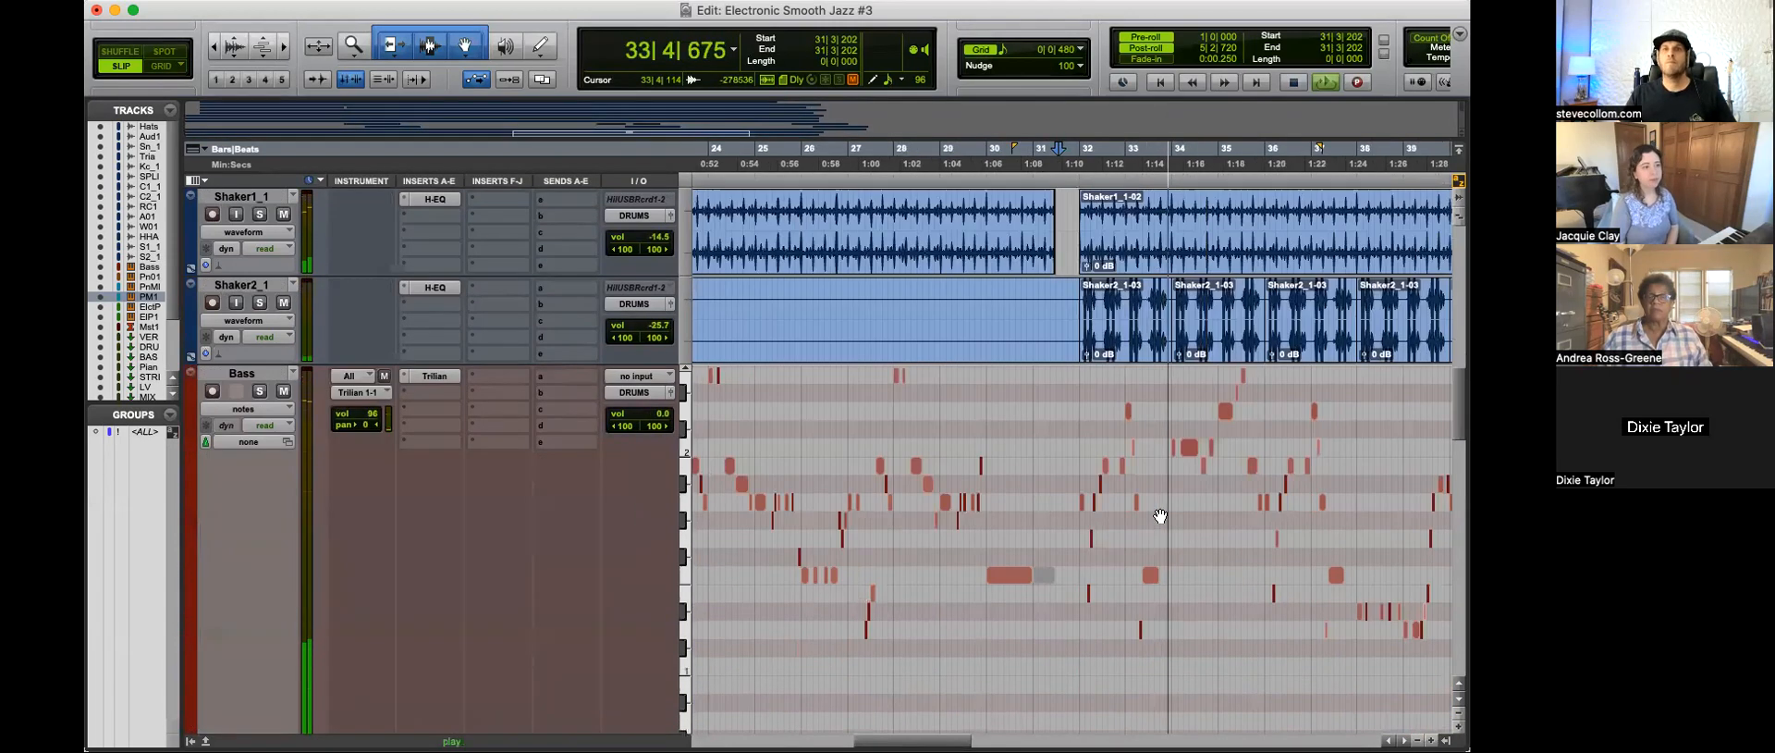
scroll(1159, 515, "up", 3)
left_click(1070, 496)
key("t")
key("t")
key("space")
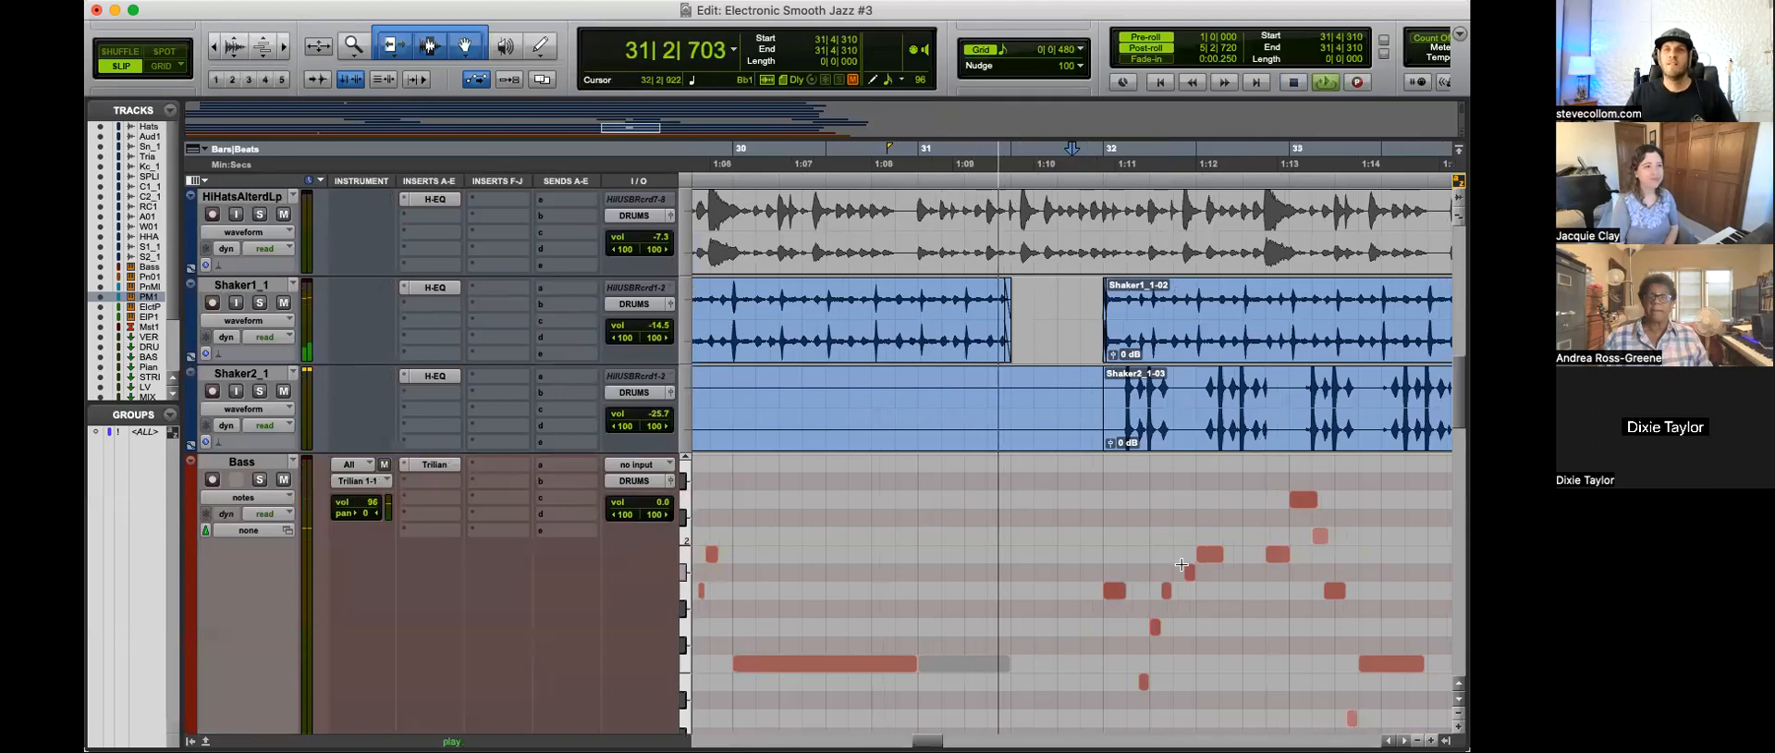
key("t")
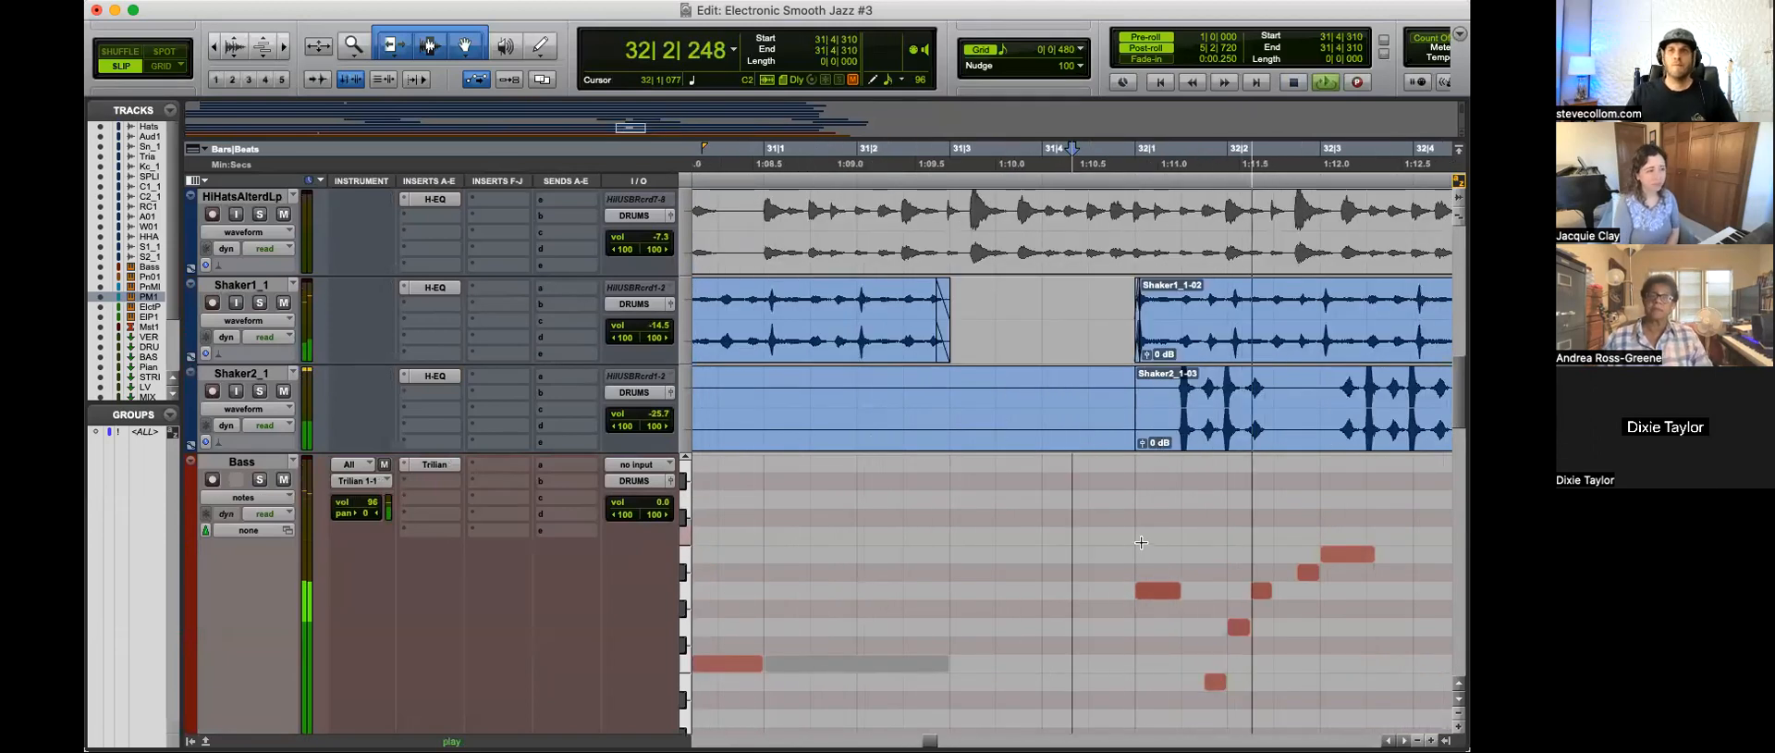
key("r")
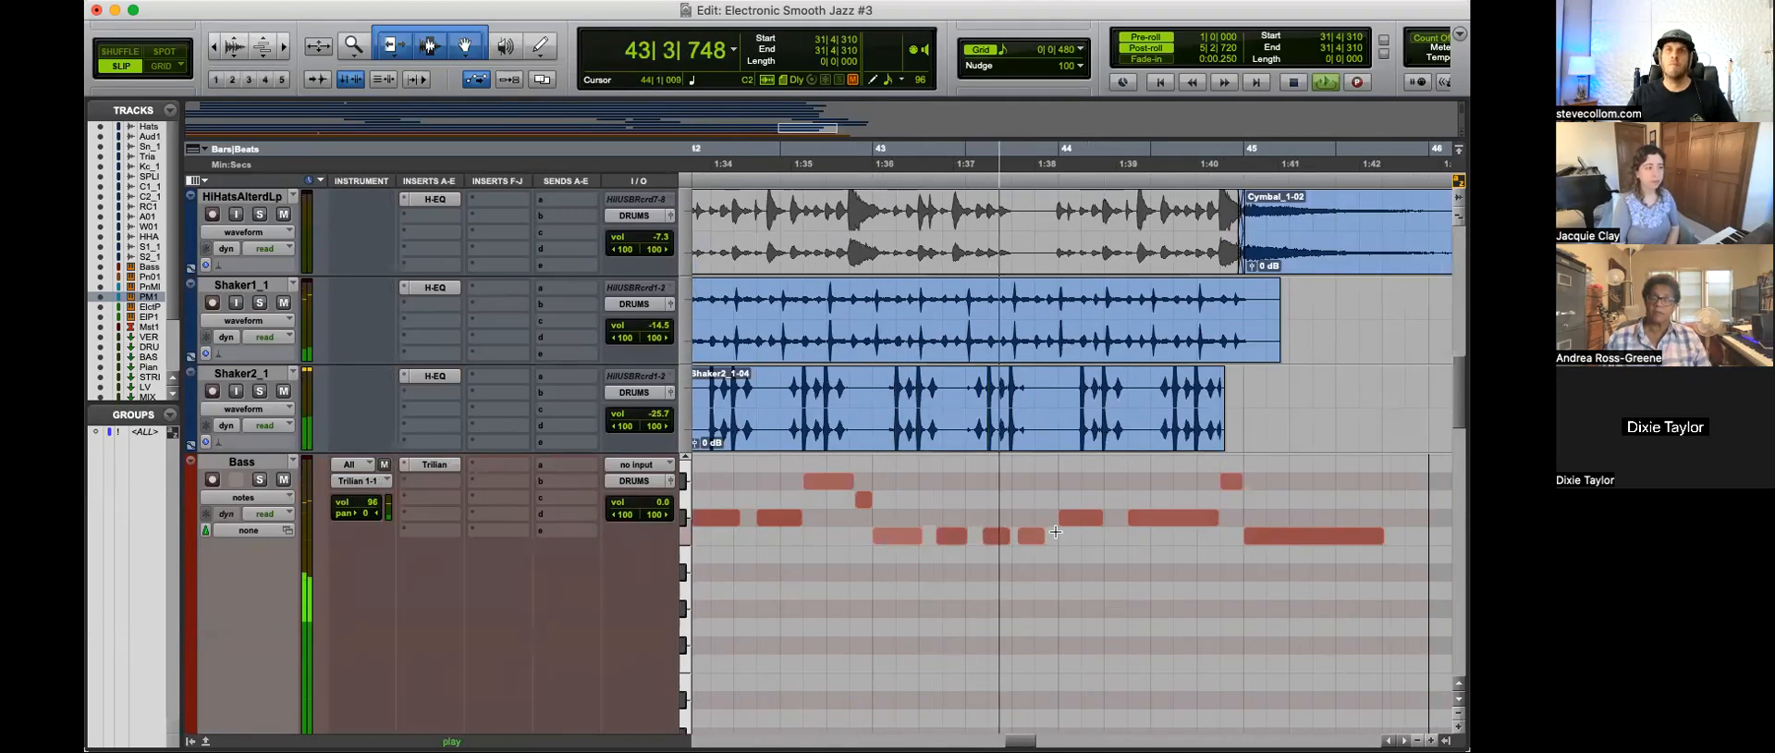
Step: Try deleting the last three bass notes of bar 43, and undo the deletion
left_click_drag(1034, 509, 952, 542)
key("Delete")
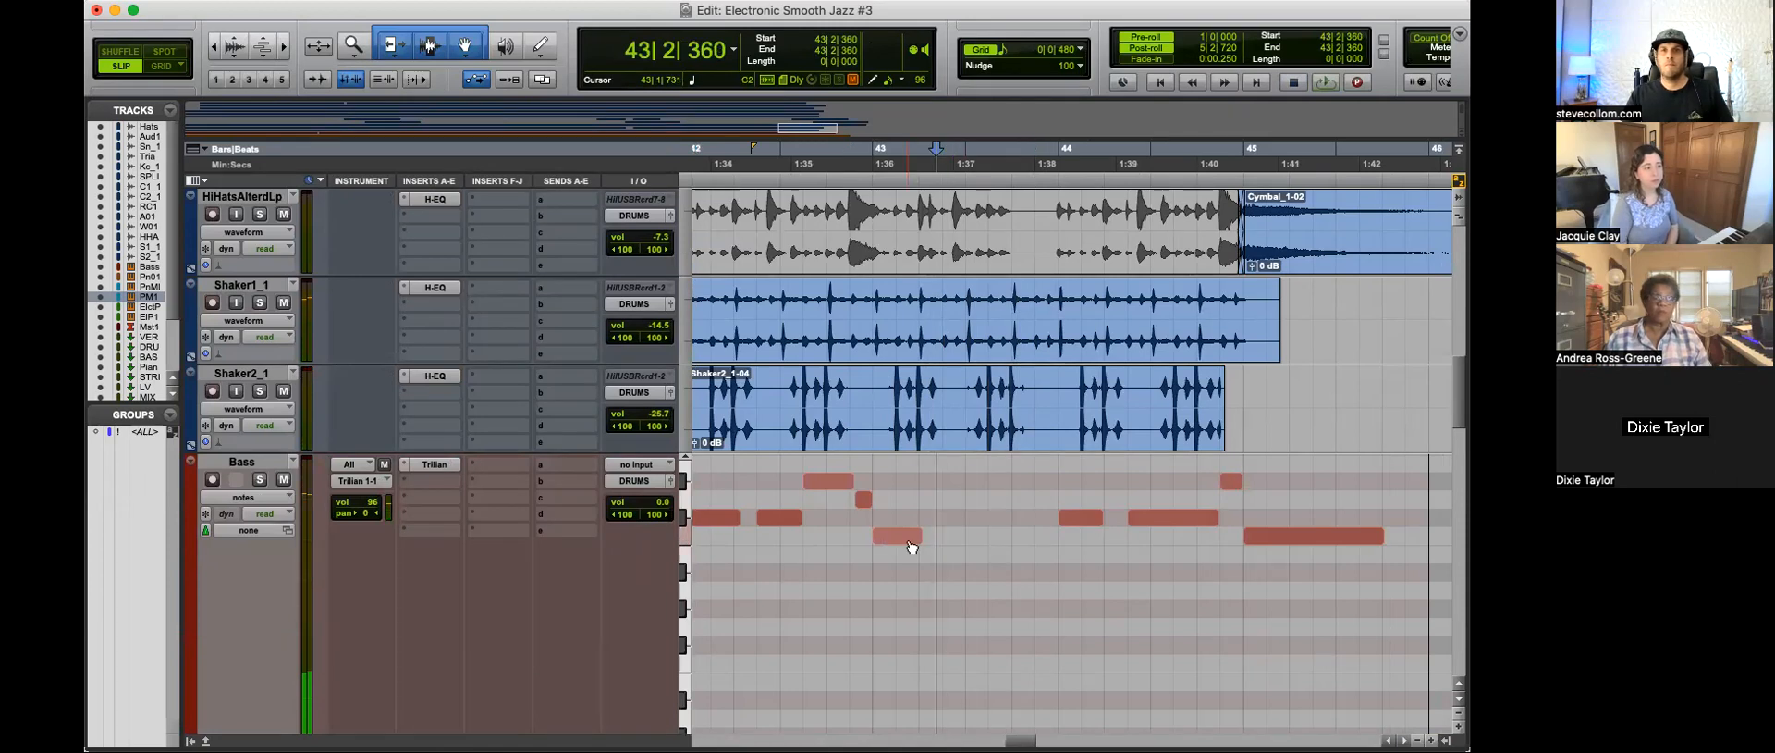
key("space")
key("super+z")
Step: Switch to Grid mode and move the second low bass note of bar 43 to 43|2|480
left_click(971, 592)
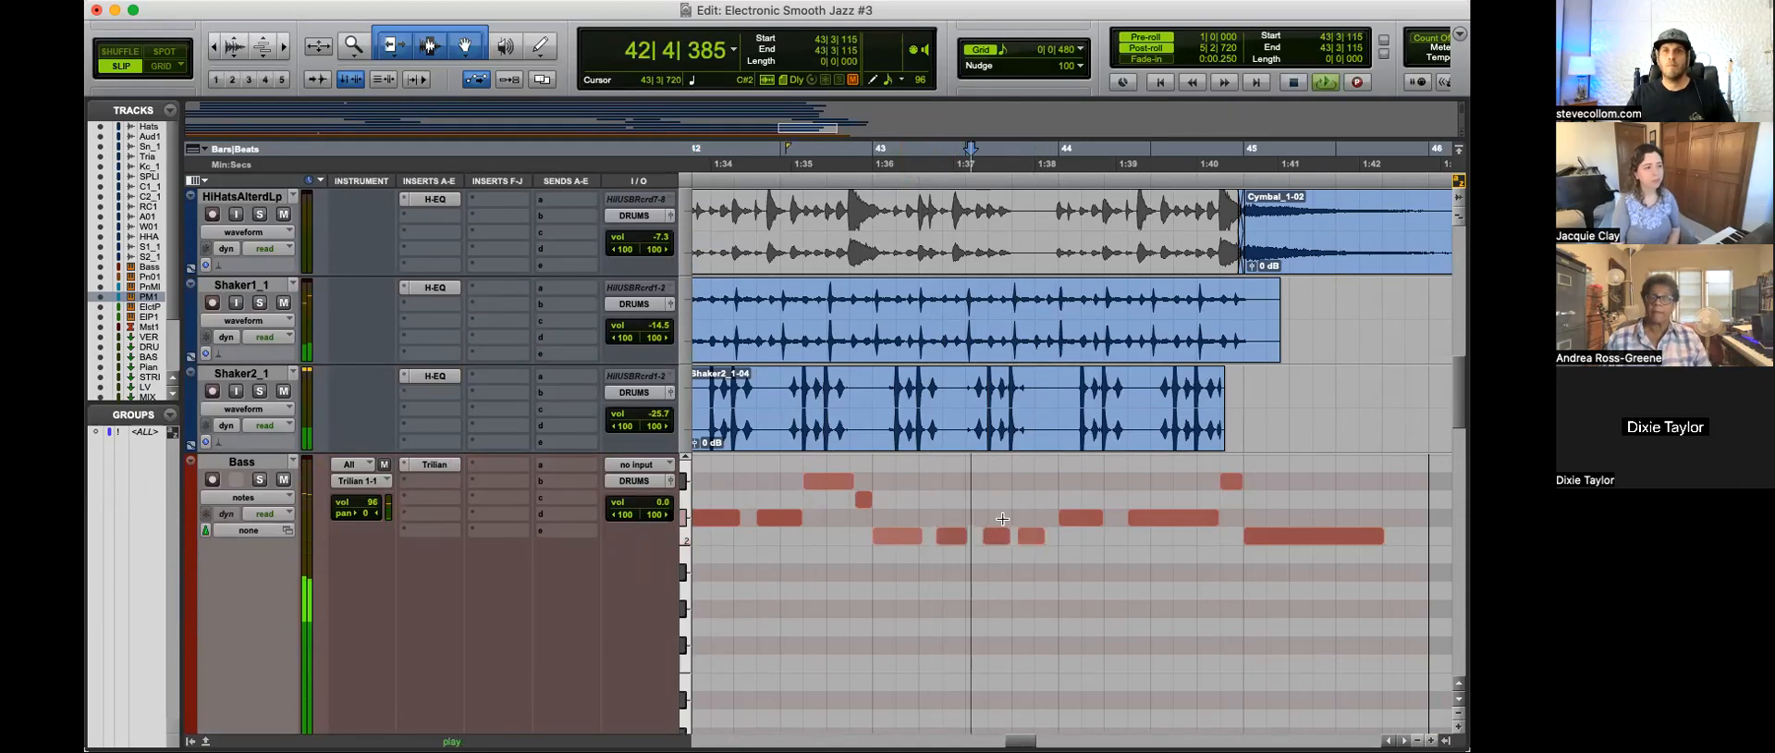
key("t")
scroll(1087, 599, "right", 3)
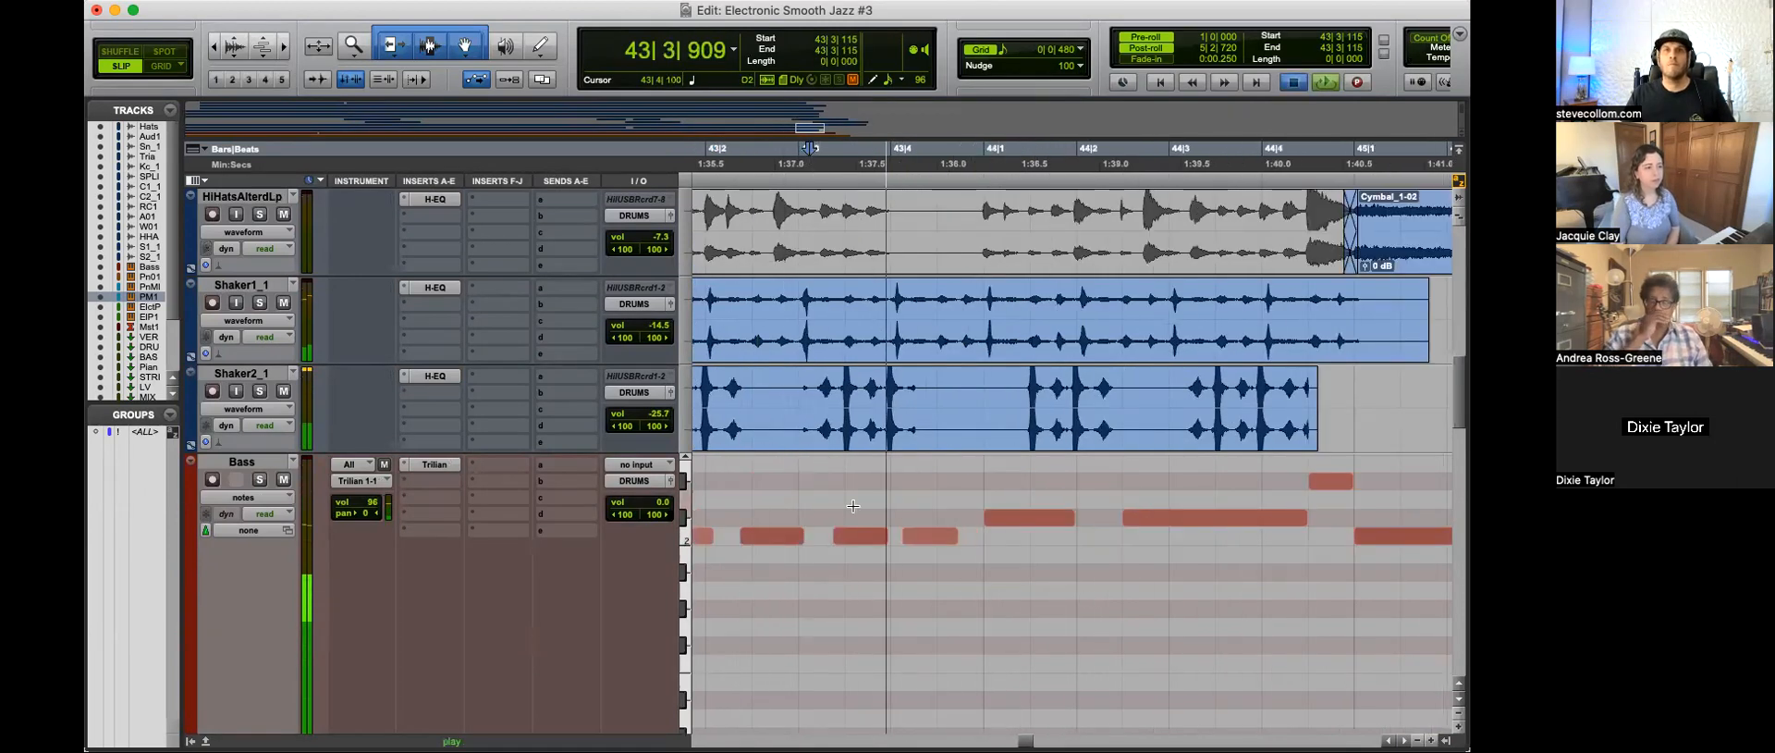
key("space")
key("F4")
left_click(768, 543)
key("space")
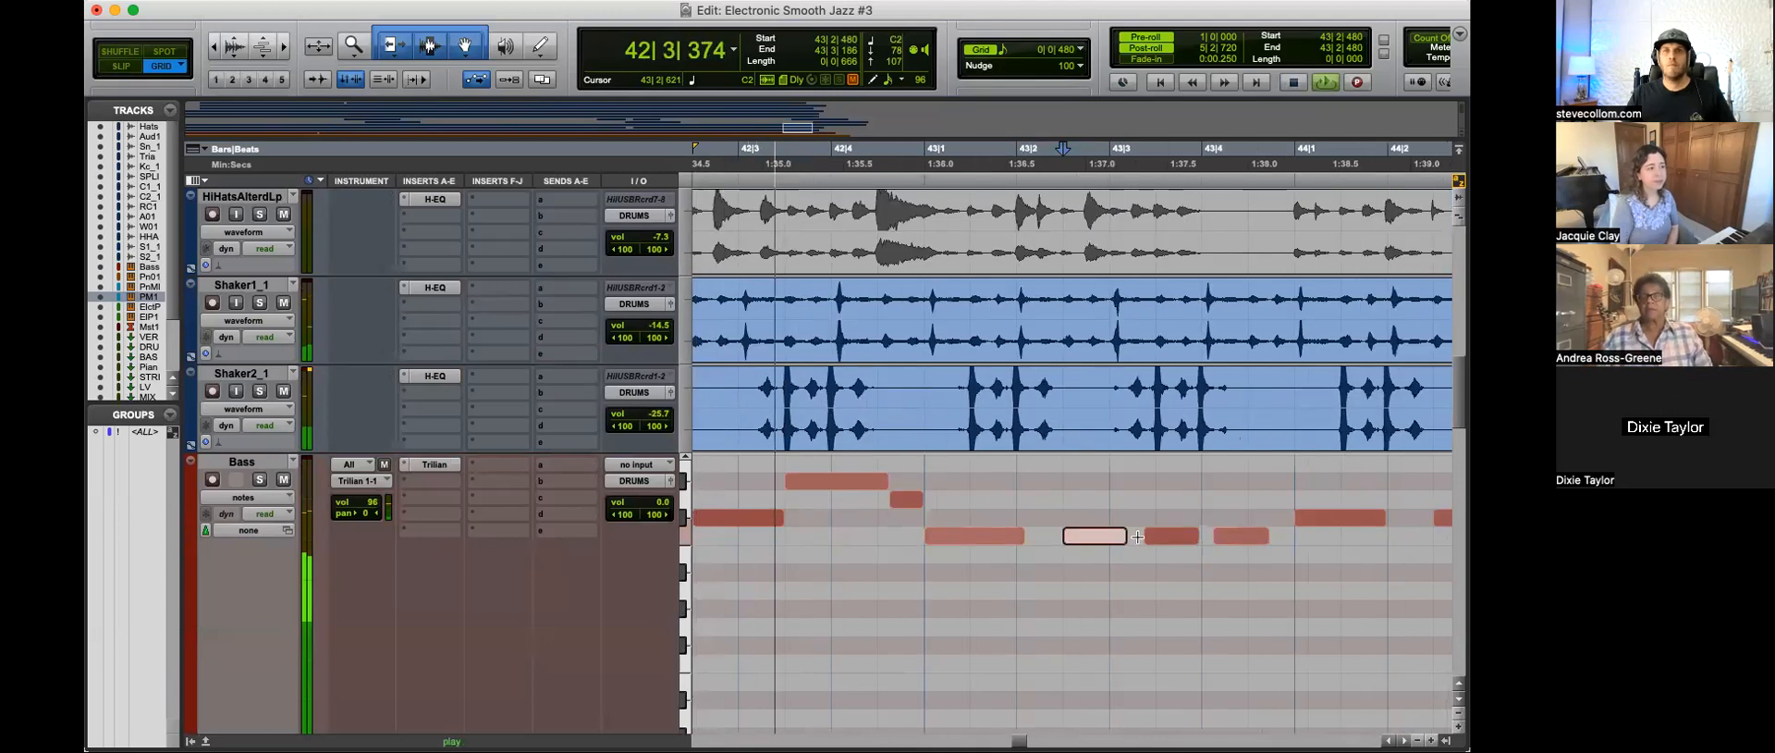
Step: Move the third low bass note of bar 43 to 43|3|480 and trim the last one's start to 43|4|480
left_click(1176, 540)
left_click_drag(1219, 538, 1257, 539)
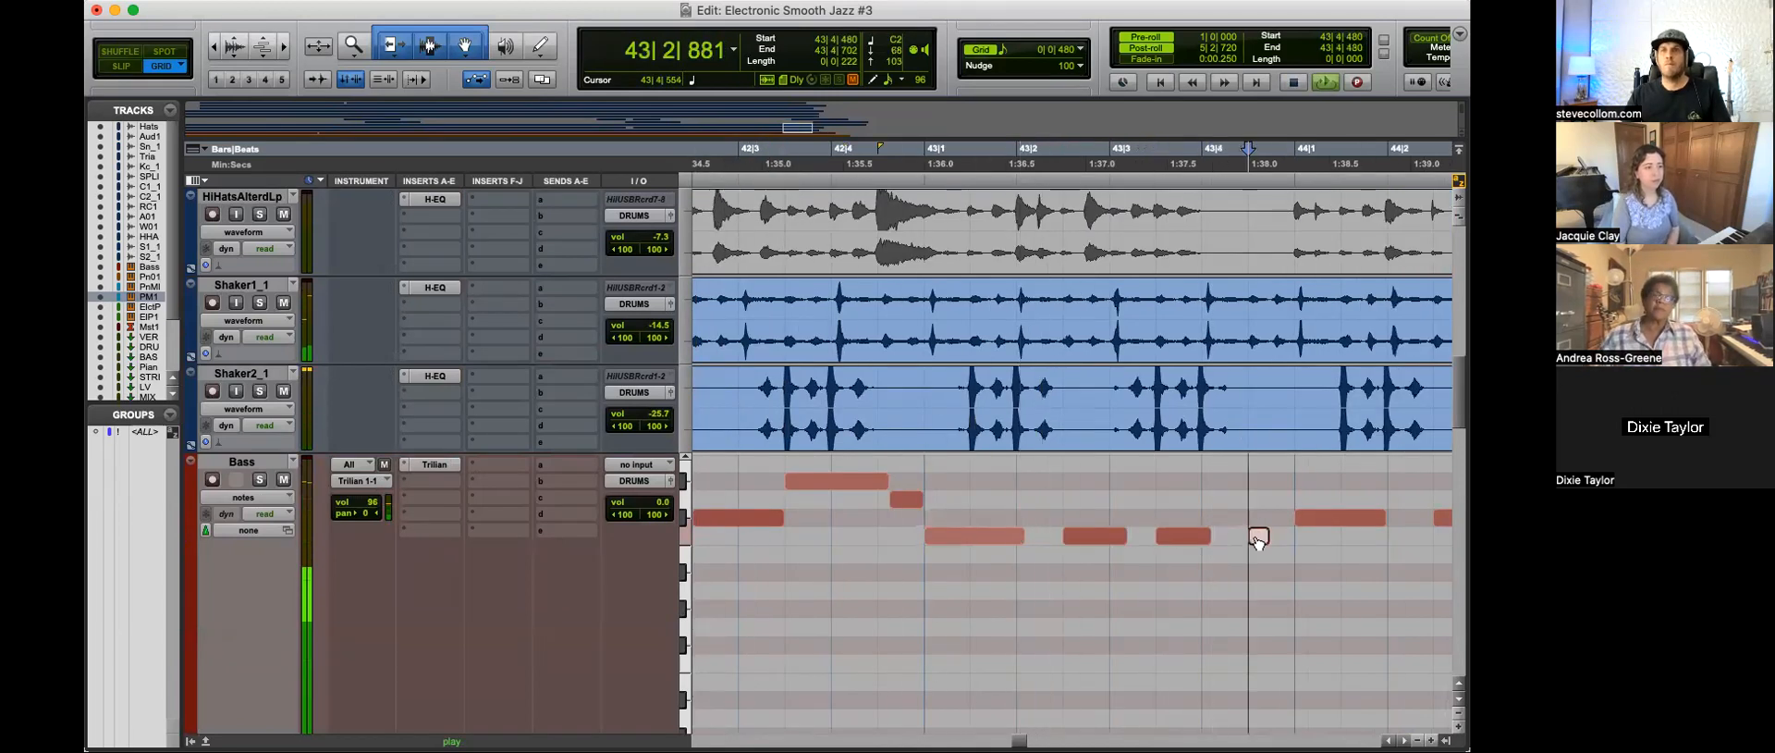
key("r")
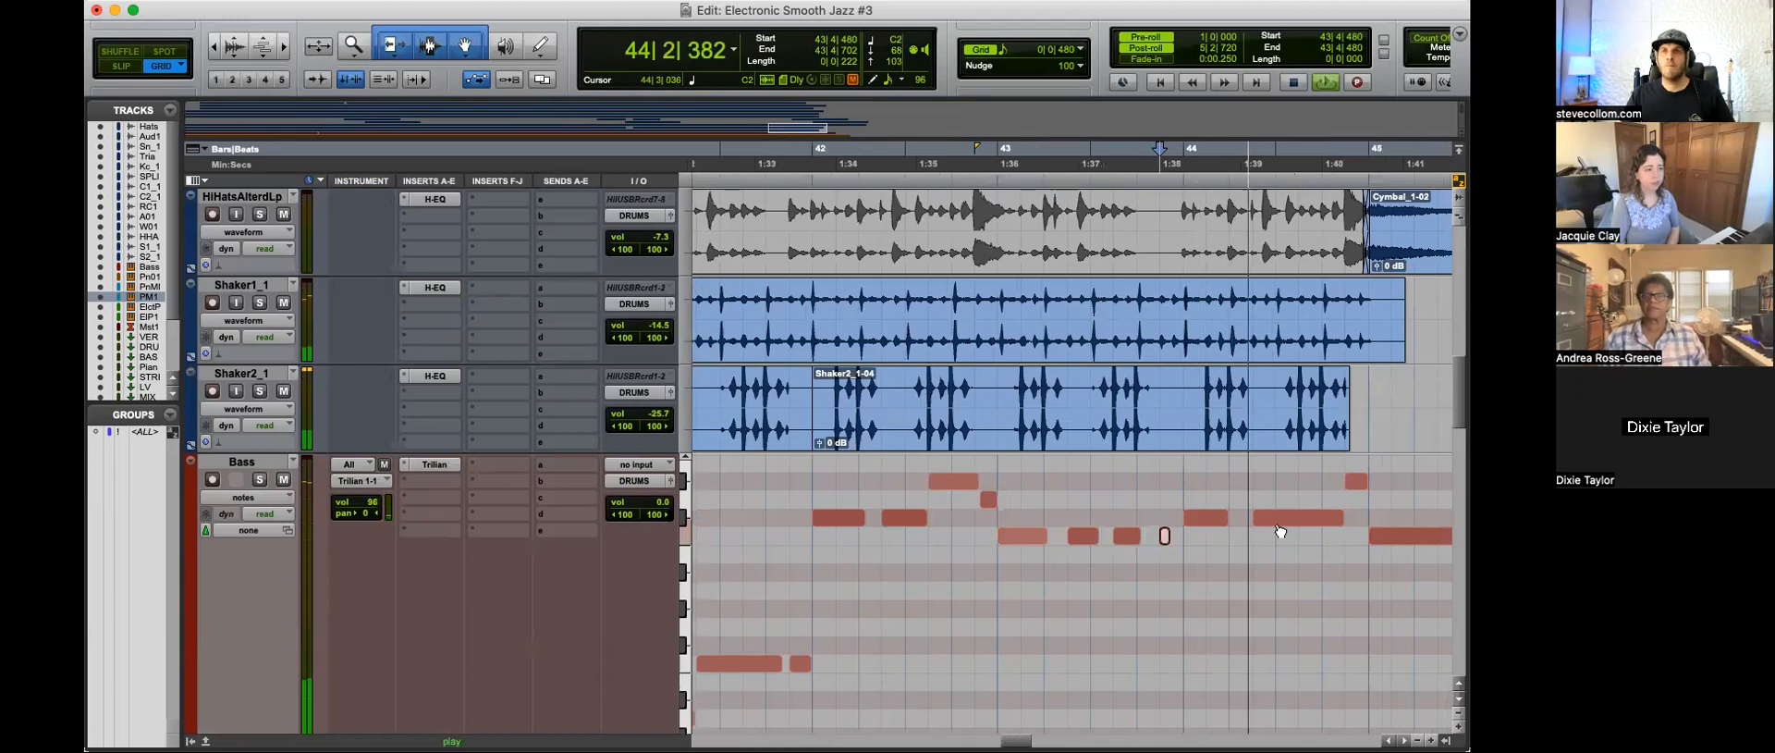
Step: Replace the two bass notes of bar 44 with bar 43's four-note rhythm at their pitch, starting at 44|1|000
key("space")
mouse_move(1196, 521)
left_mouse_down()
mouse_move(995, 566)
mouse_move(1205, 518)
left_mouse_up()
key("space")
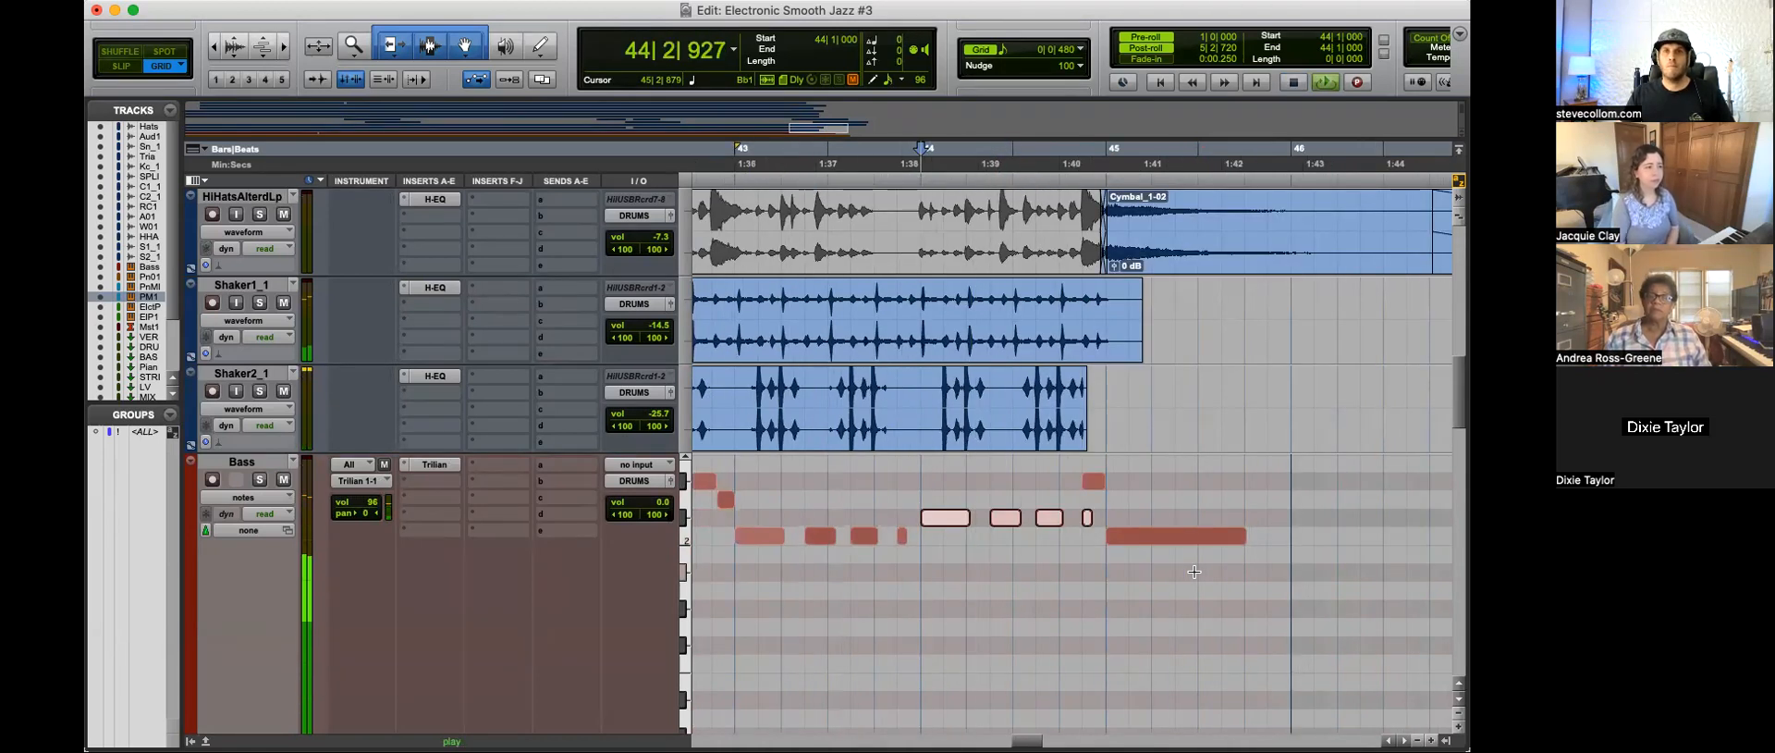
Step: Delete the high bass note just before bar 45
left_click(1104, 516)
left_click(1087, 518)
left_click(1094, 481)
key("Delete")
Step: Play the edited bass ending through bar 46 with most of the arrangement in view
key("space")
key("space")
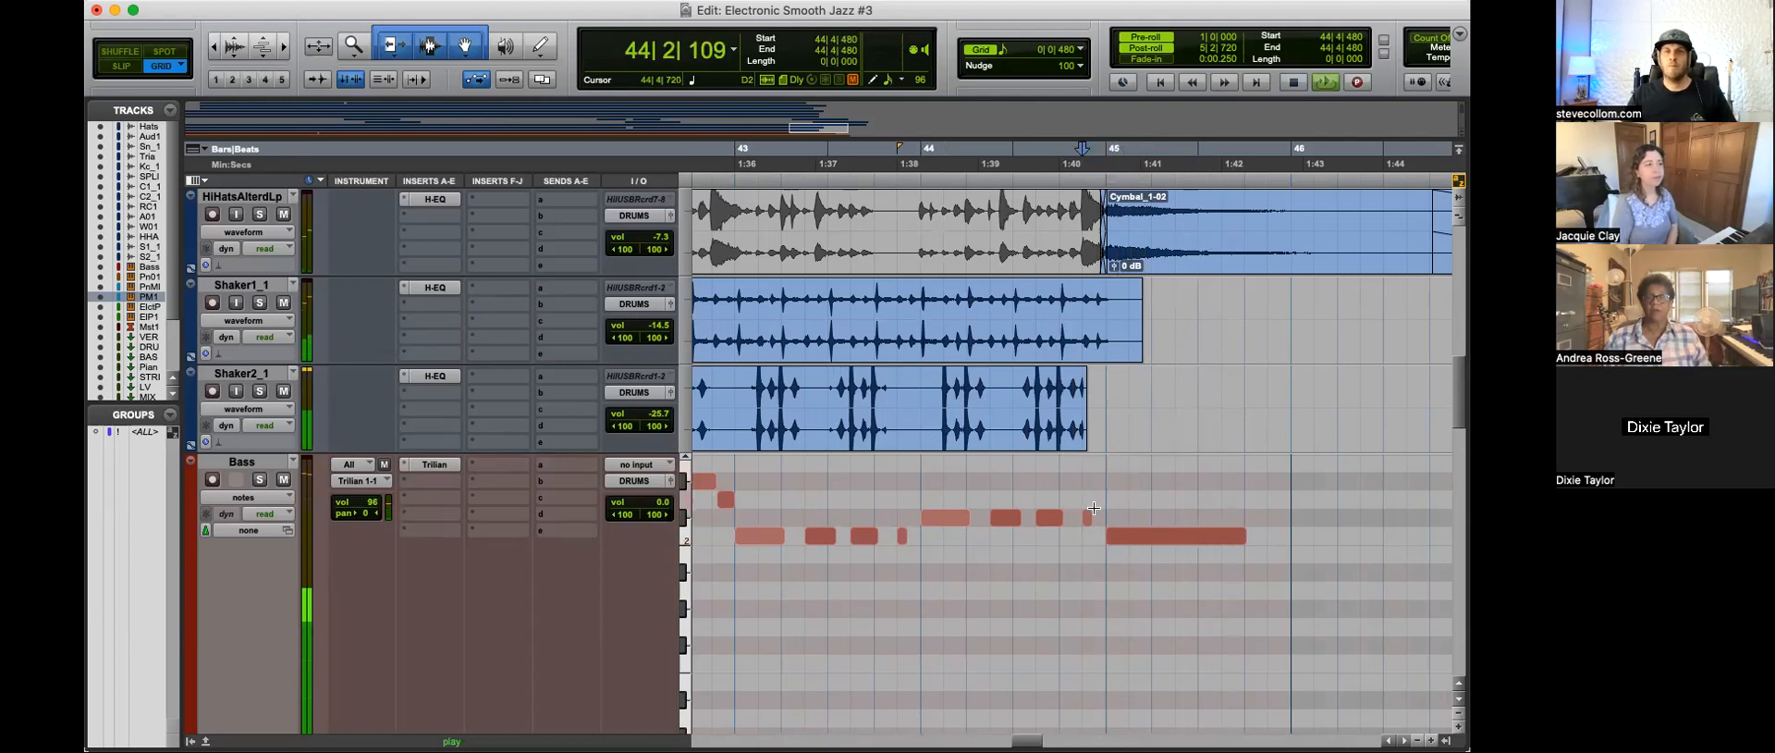
key("super+bracketleft")
key("super+bracketleft")
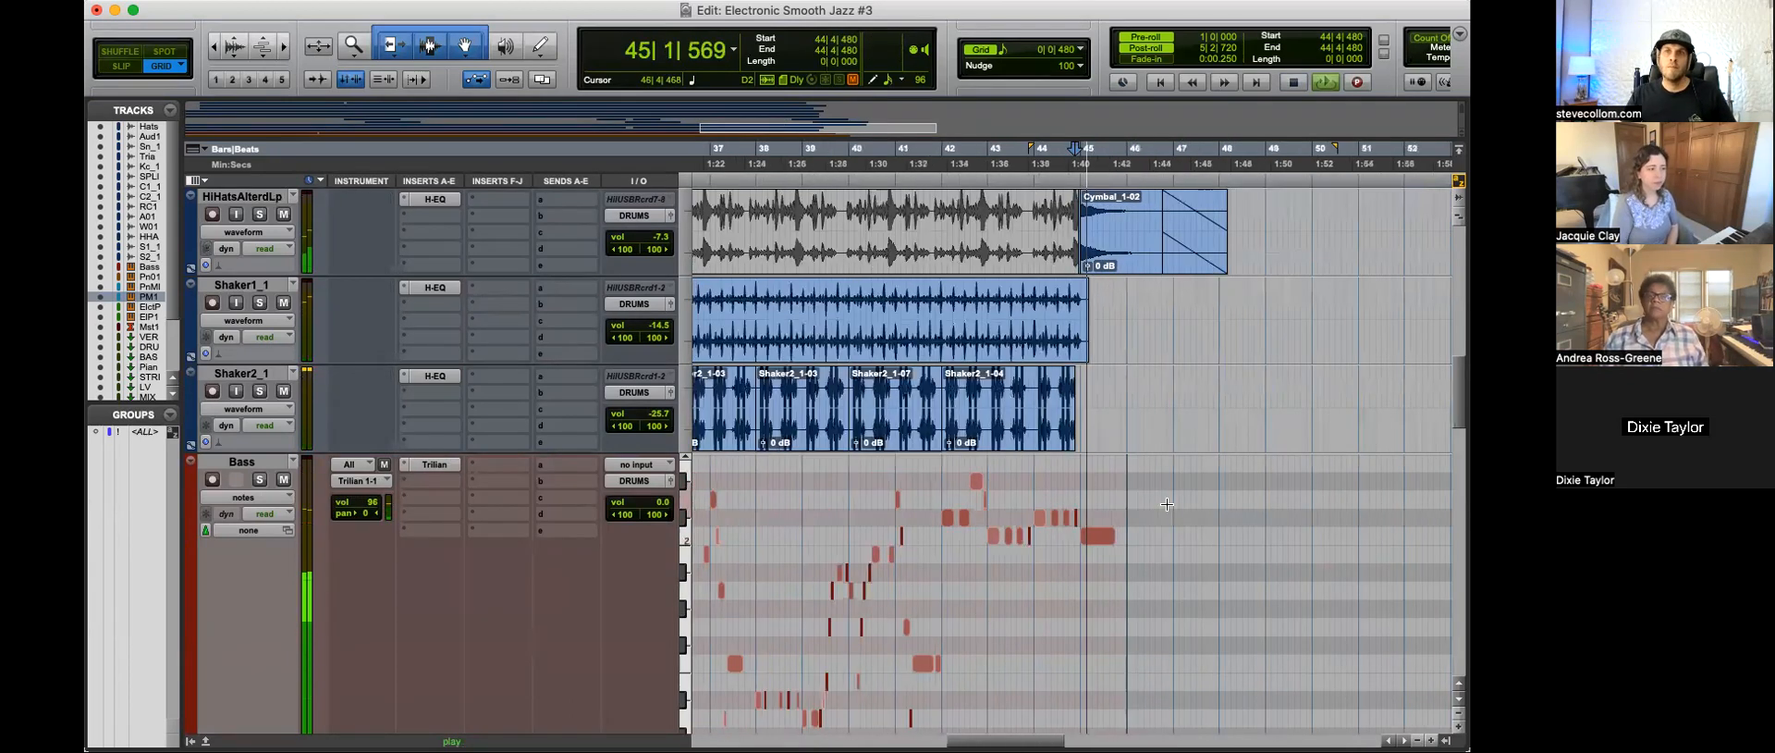
key("super+bracketleft")
key("super+bracketleft")
scroll(850, 515, "down", 3)
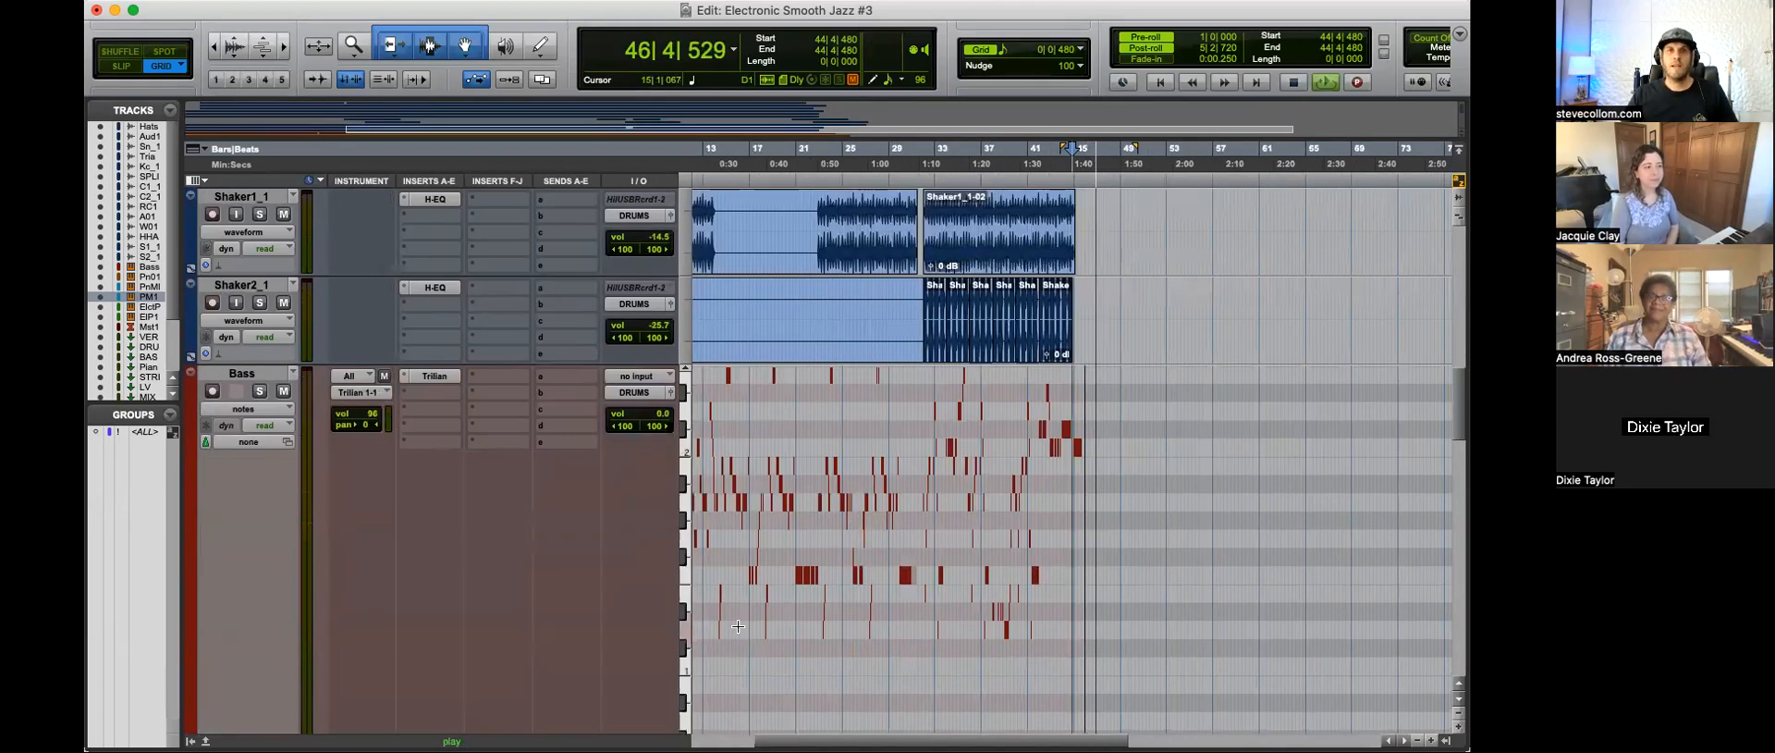
Step: Stop playback and reduce the Bass track's height so the piano tracks beneath it fit in view
scroll(614, 601, "down", 3)
key("space")
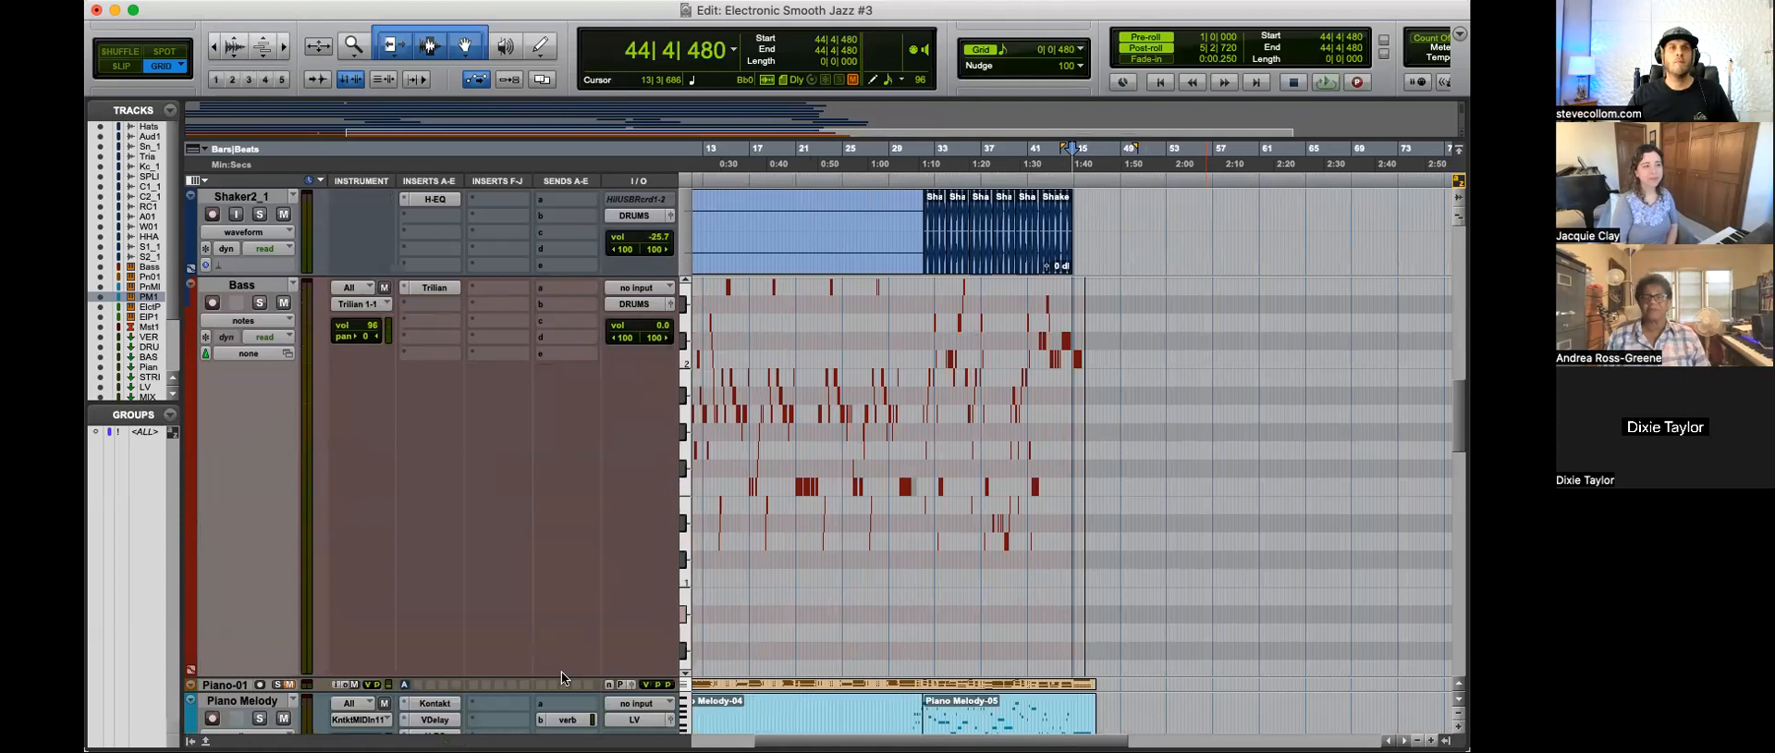
left_click_drag(563, 671, 551, 453)
Step: Play the session's opening from 1|2|480 and lower the Bass track's volume to -6.6 dB
key("super+bracketleft")
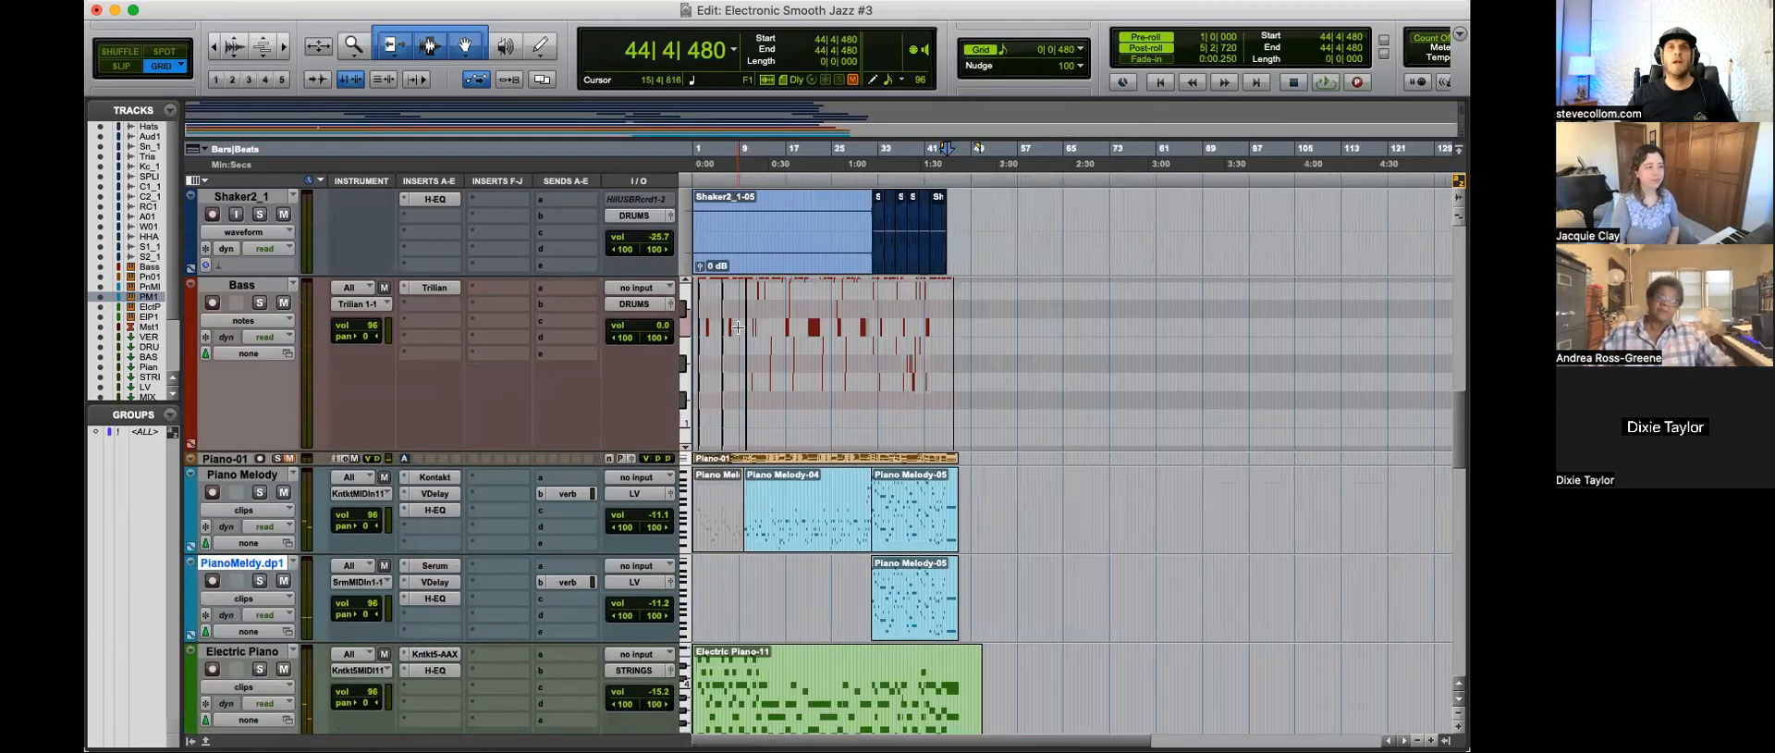
key("Return")
key("super+bracketright")
key("super+bracketright")
key("super+bracketright")
left_click(713, 301)
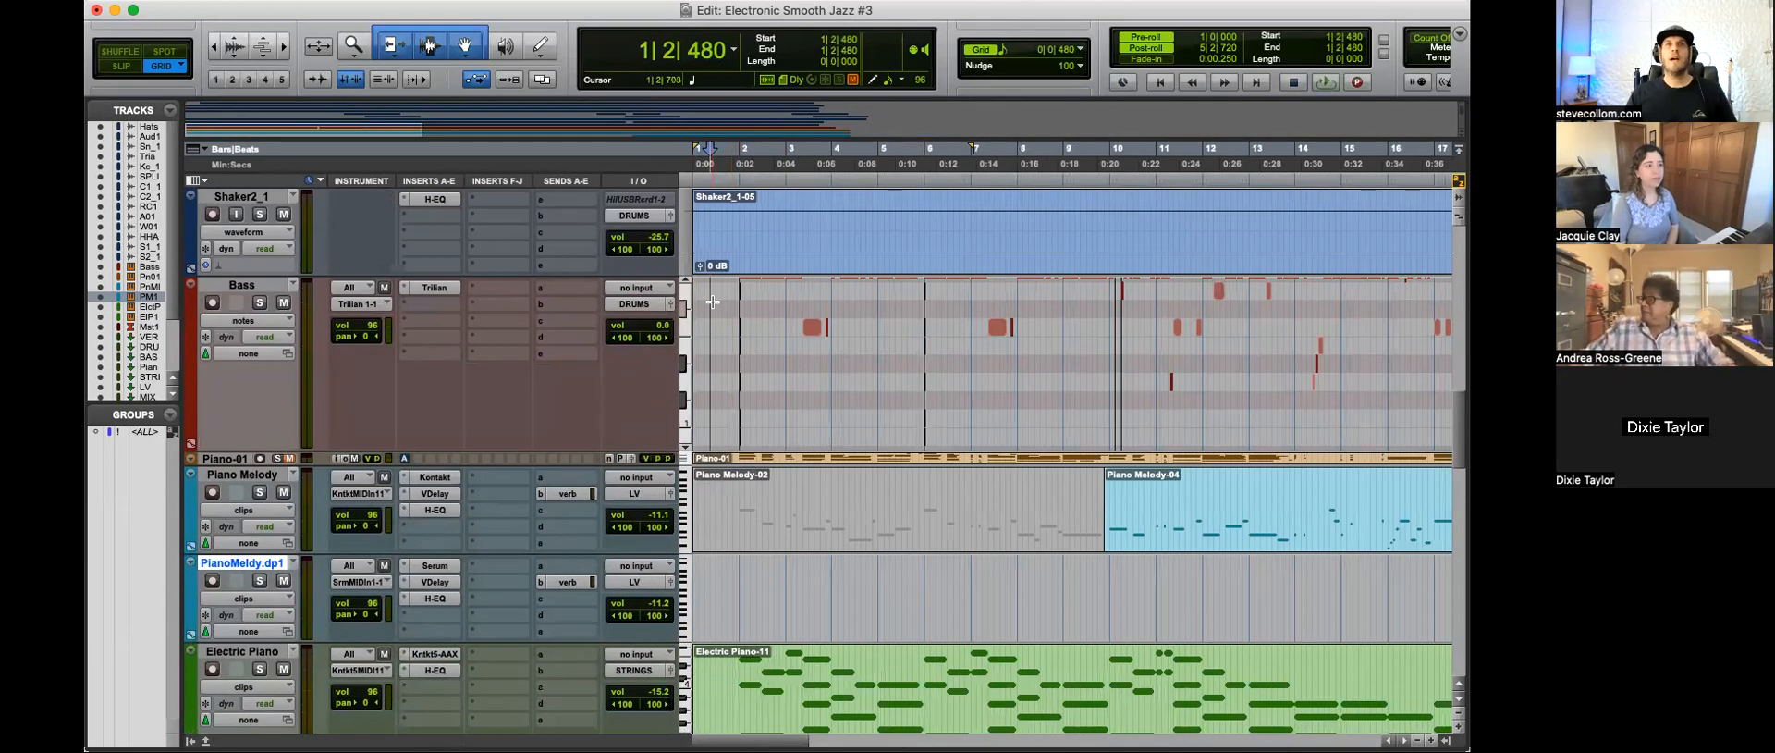
left_click_drag(662, 326, 666, 333)
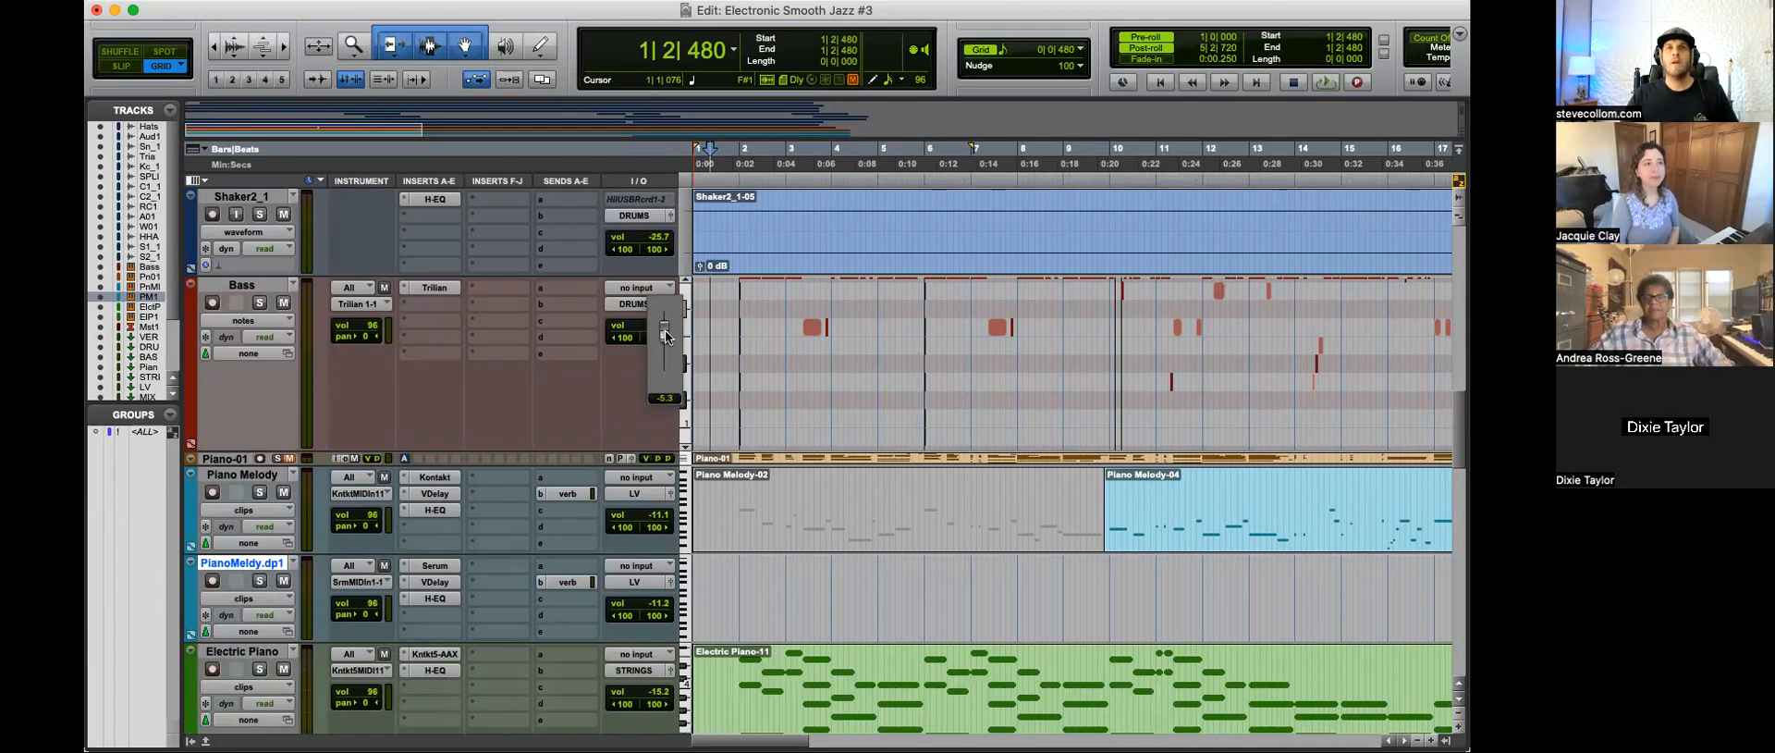
left_click_drag(665, 335, 667, 339)
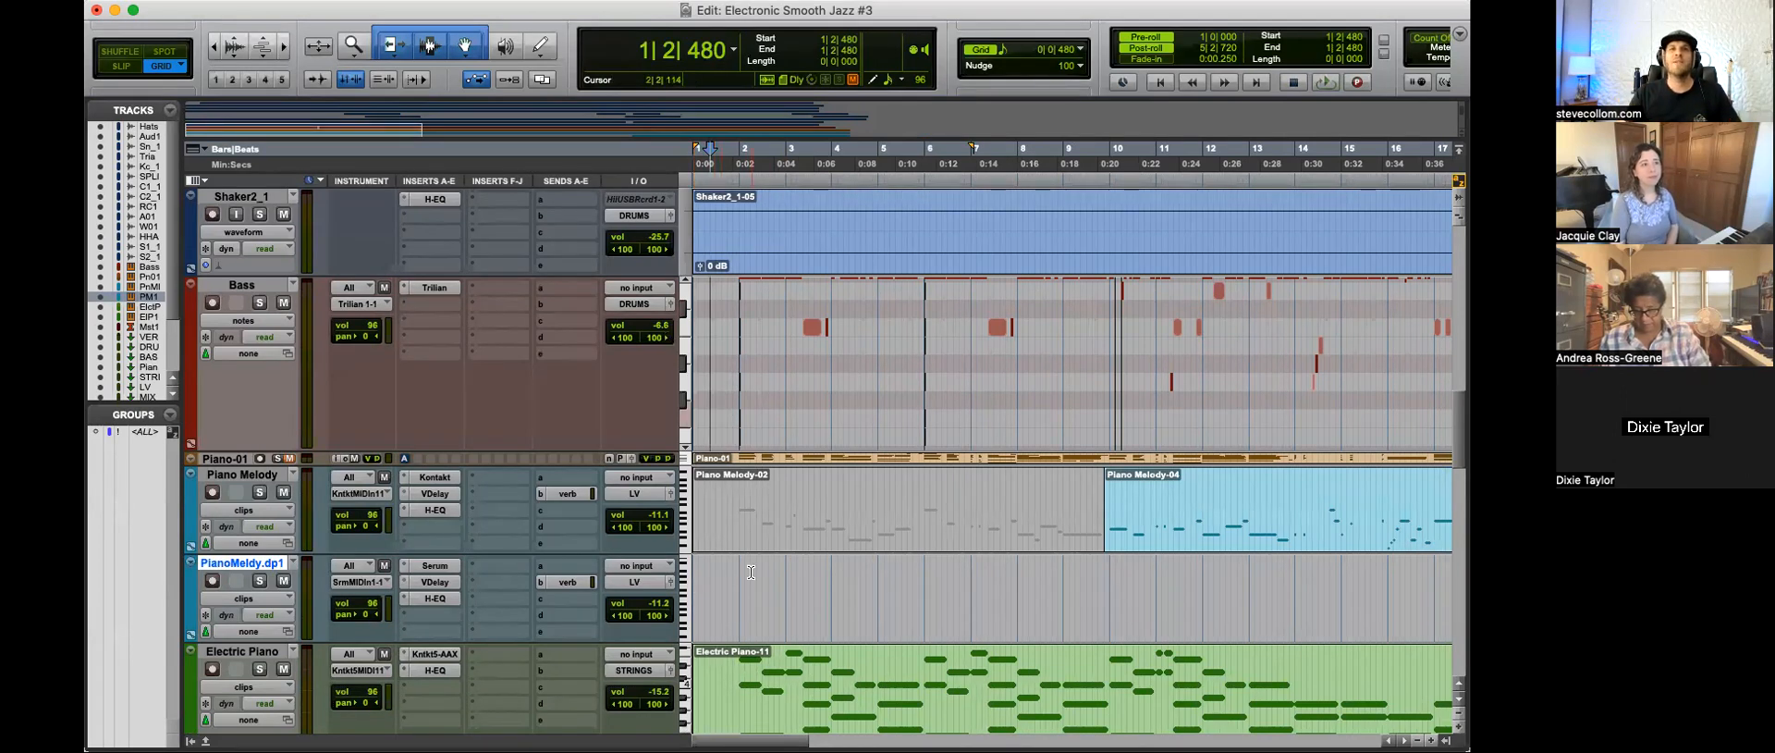
Step: Play the intro from 1|4|480 and 1|4|000 while looking over the drum and percussion tracks down to the bass
left_click(729, 591)
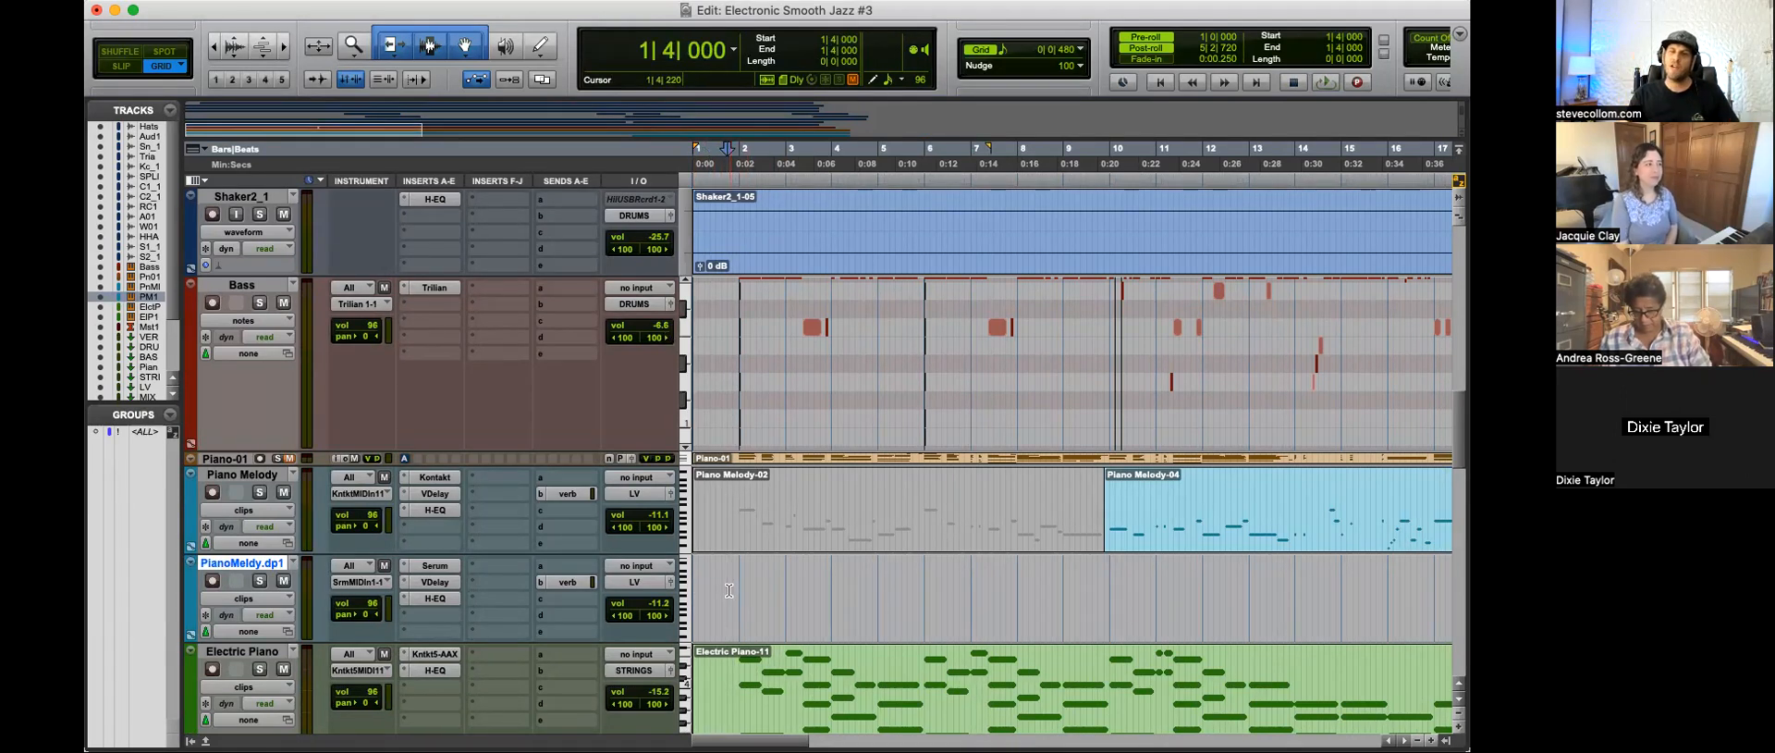
left_click(733, 589)
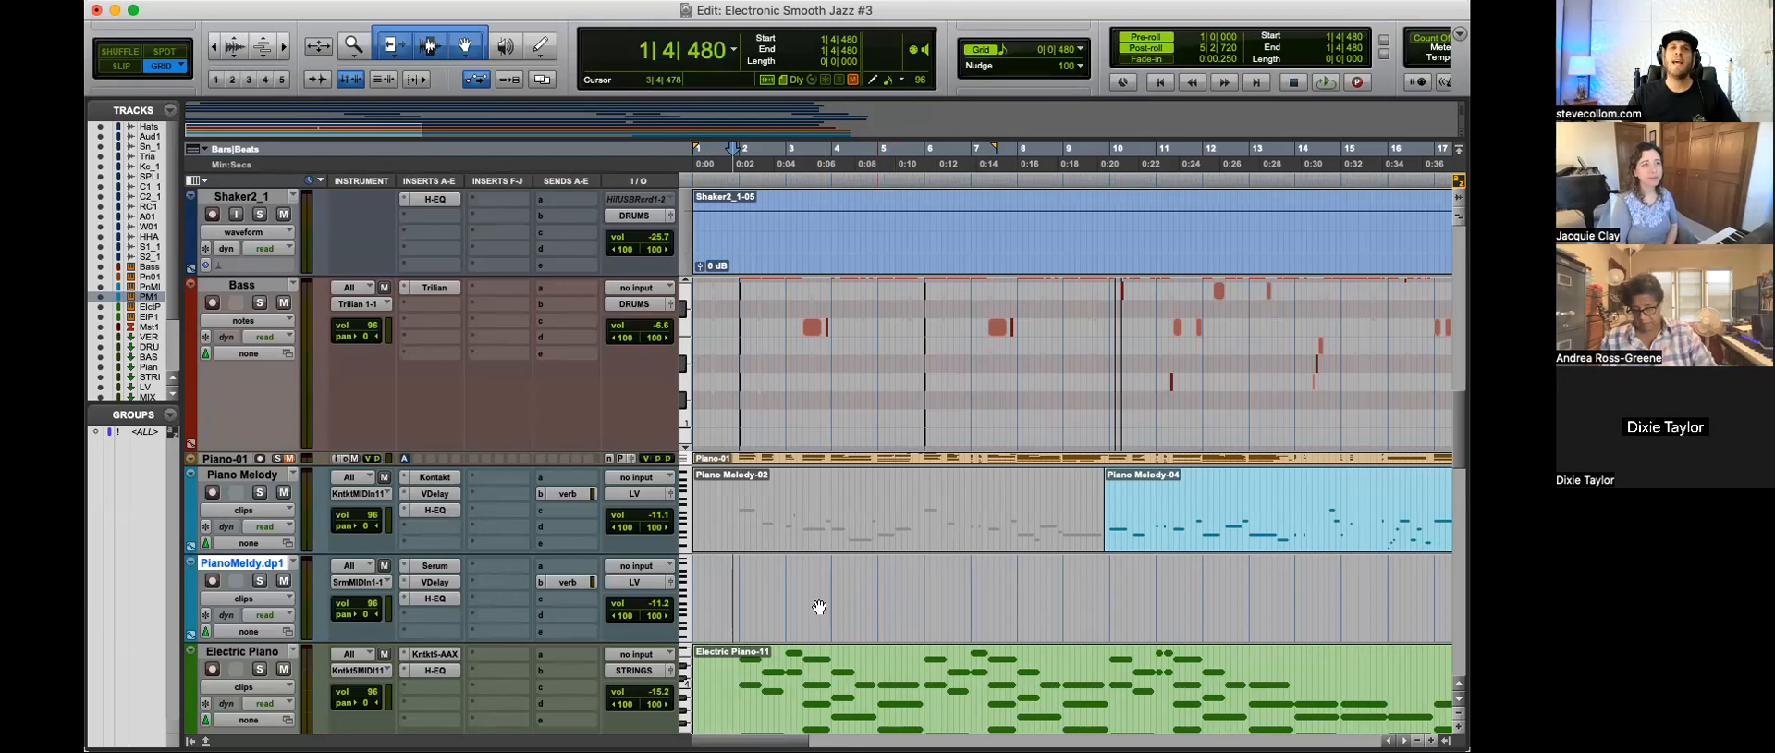
scroll(804, 610, "up", 5)
key("r")
key("t")
key("t")
key("t")
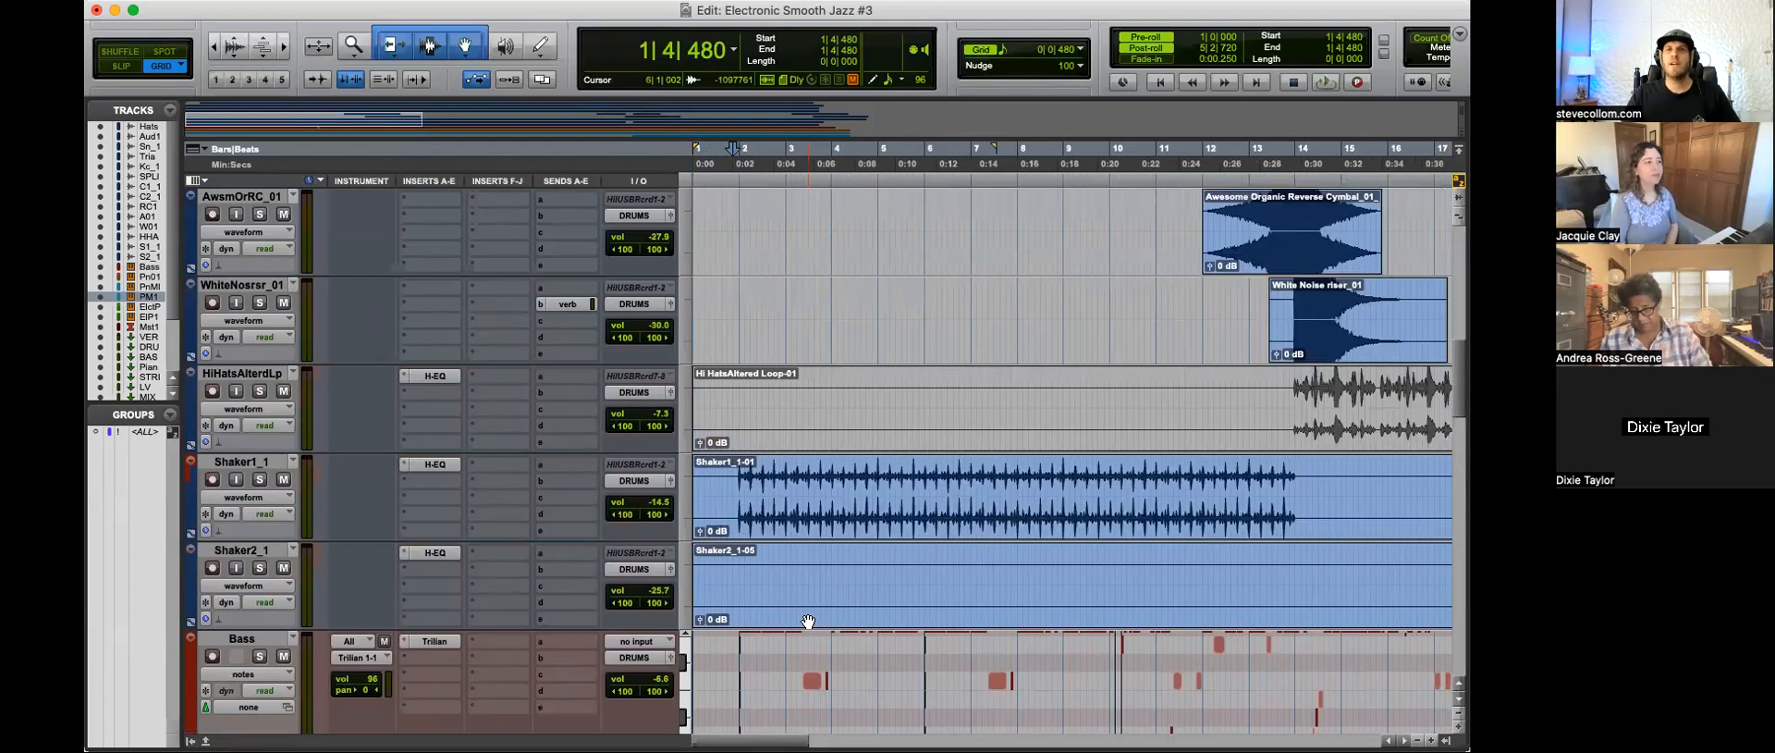
scroll(808, 621, "up", 7)
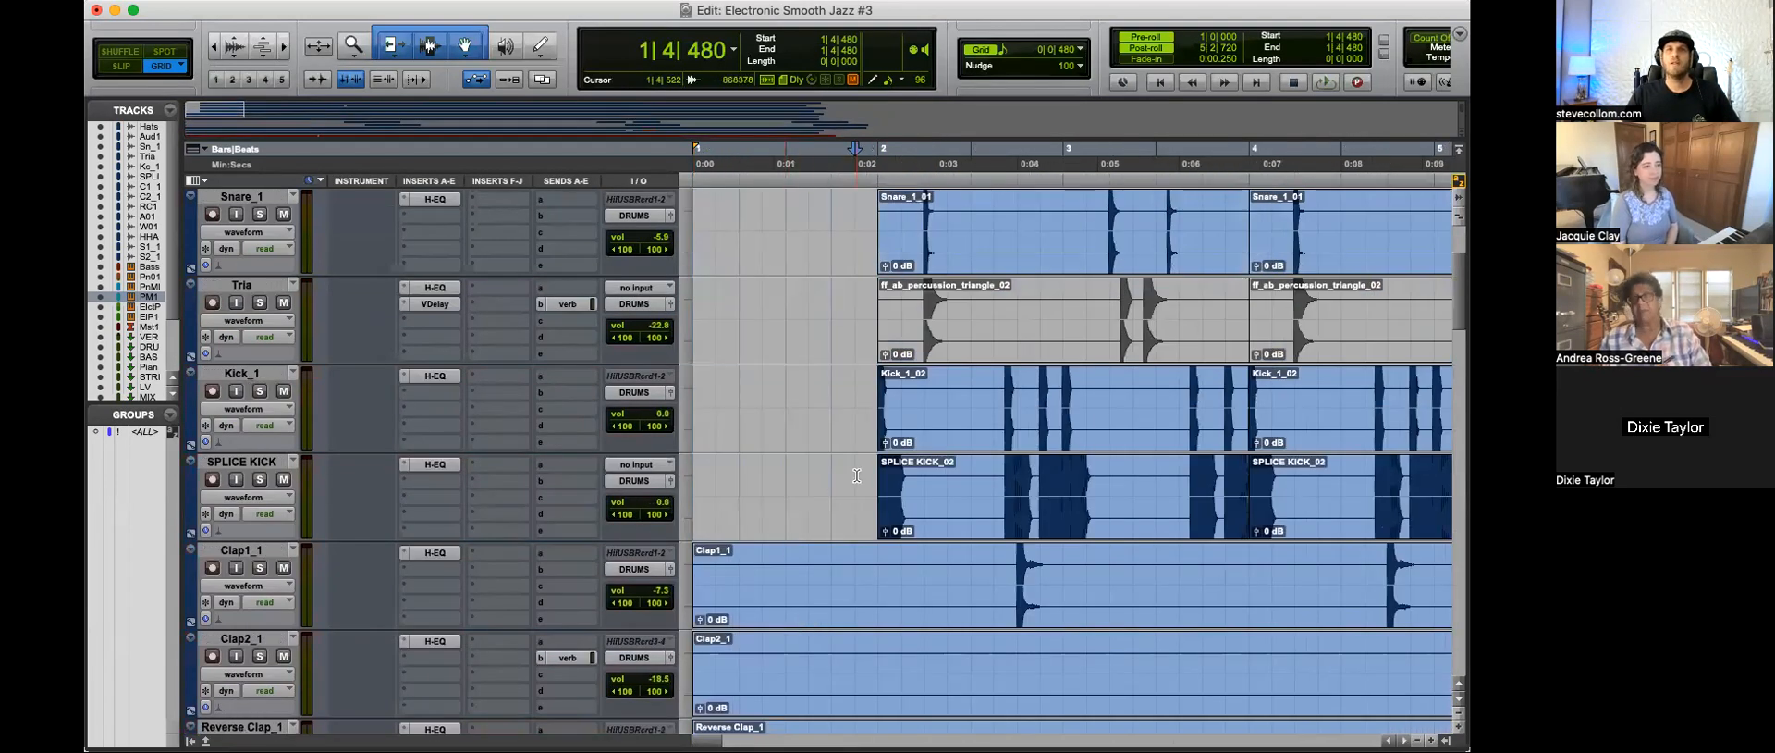
scroll(857, 475, "up", 2)
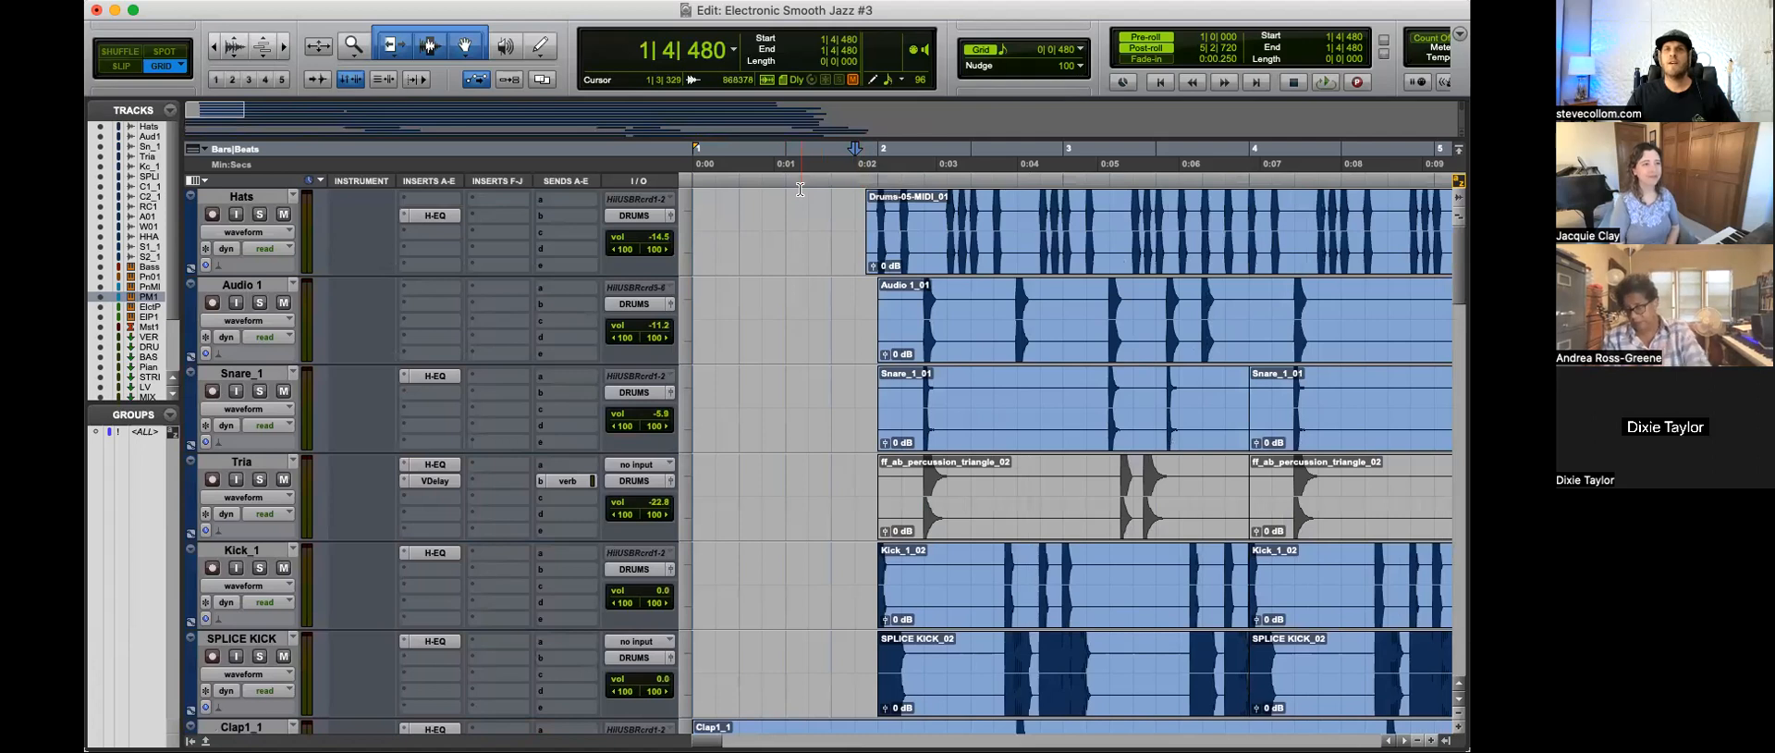
key("r")
key("r")
scroll(936, 613, "down", 10)
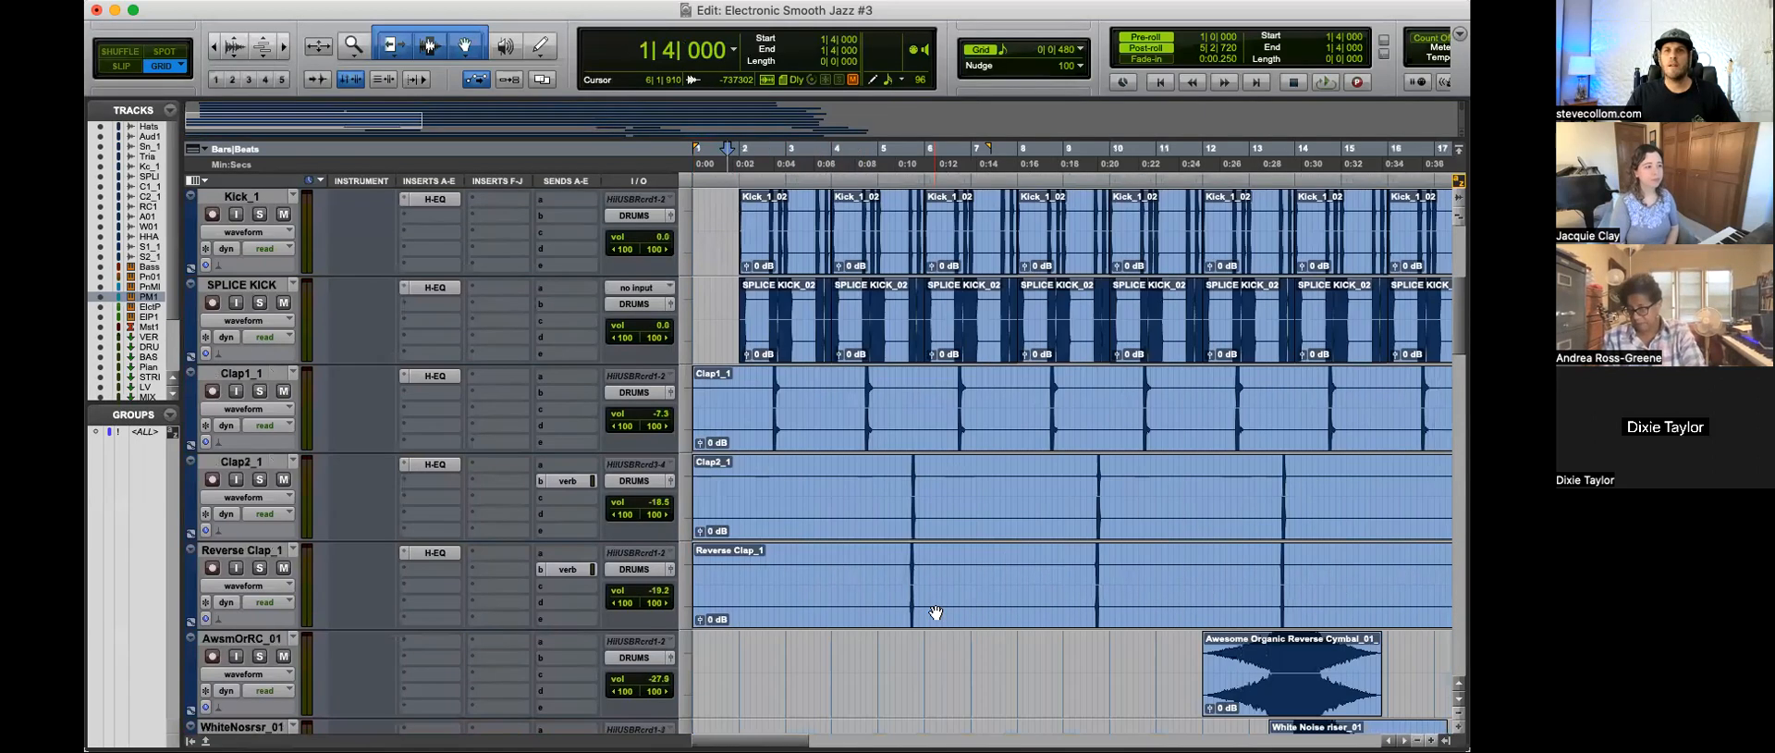
key("r")
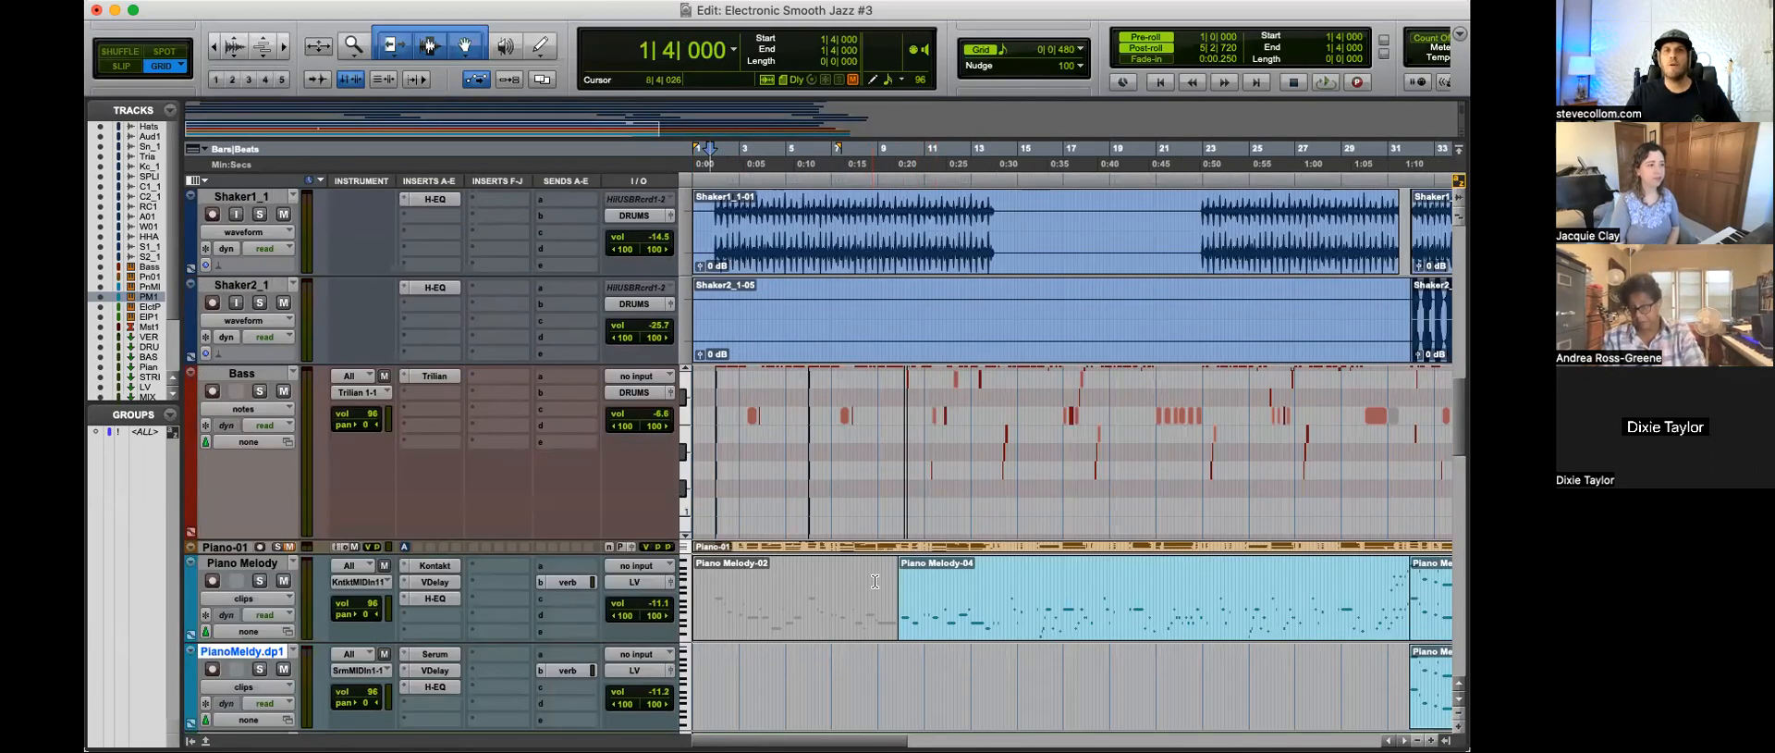
Step: Play the entrance of the Piano Melody-04 clip from 10|1|480 and from 9|4|000
left_click(908, 684)
key("t")
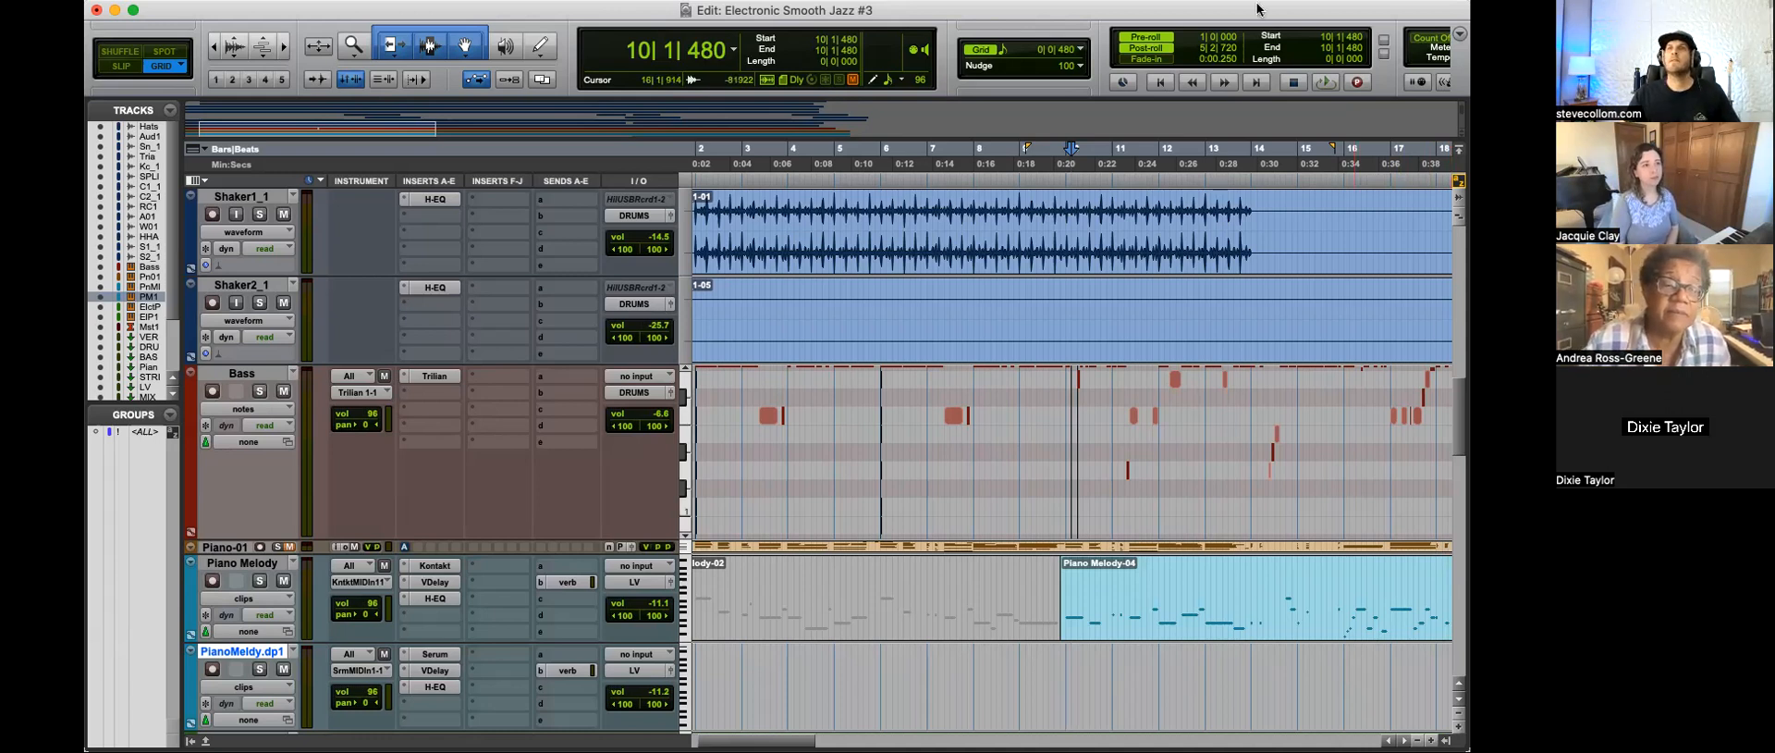
left_click(1056, 656)
key("r")
key("t")
key("t")
key("r")
key("r")
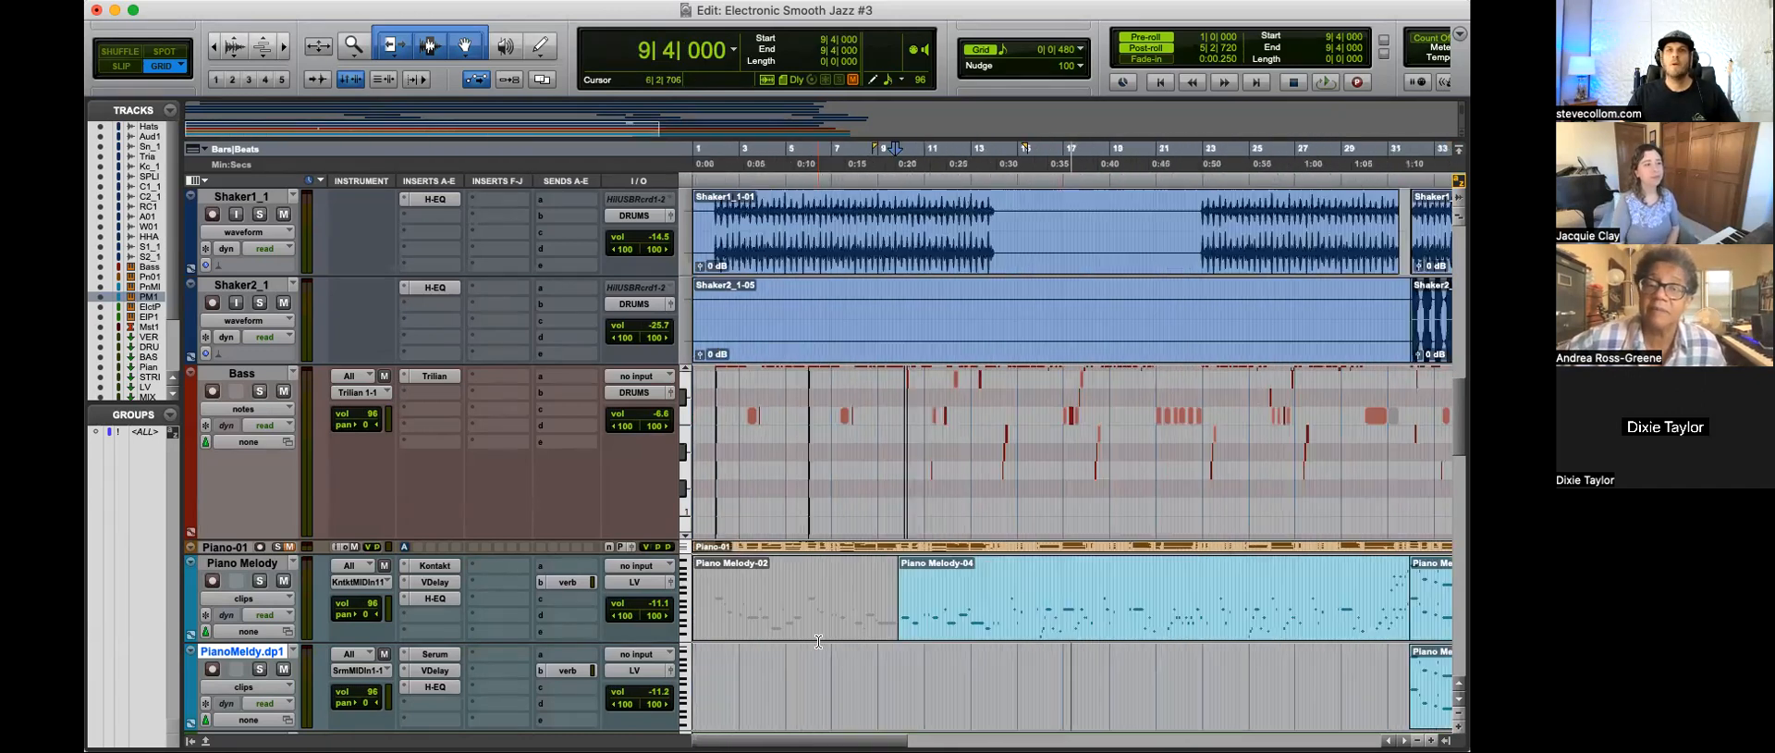
Step: Increase the Piano Melody track's height to show its notes in more detail
scroll(925, 631, "down", 4)
scroll(934, 630, "down", 3)
left_click_drag(509, 288, 501, 434)
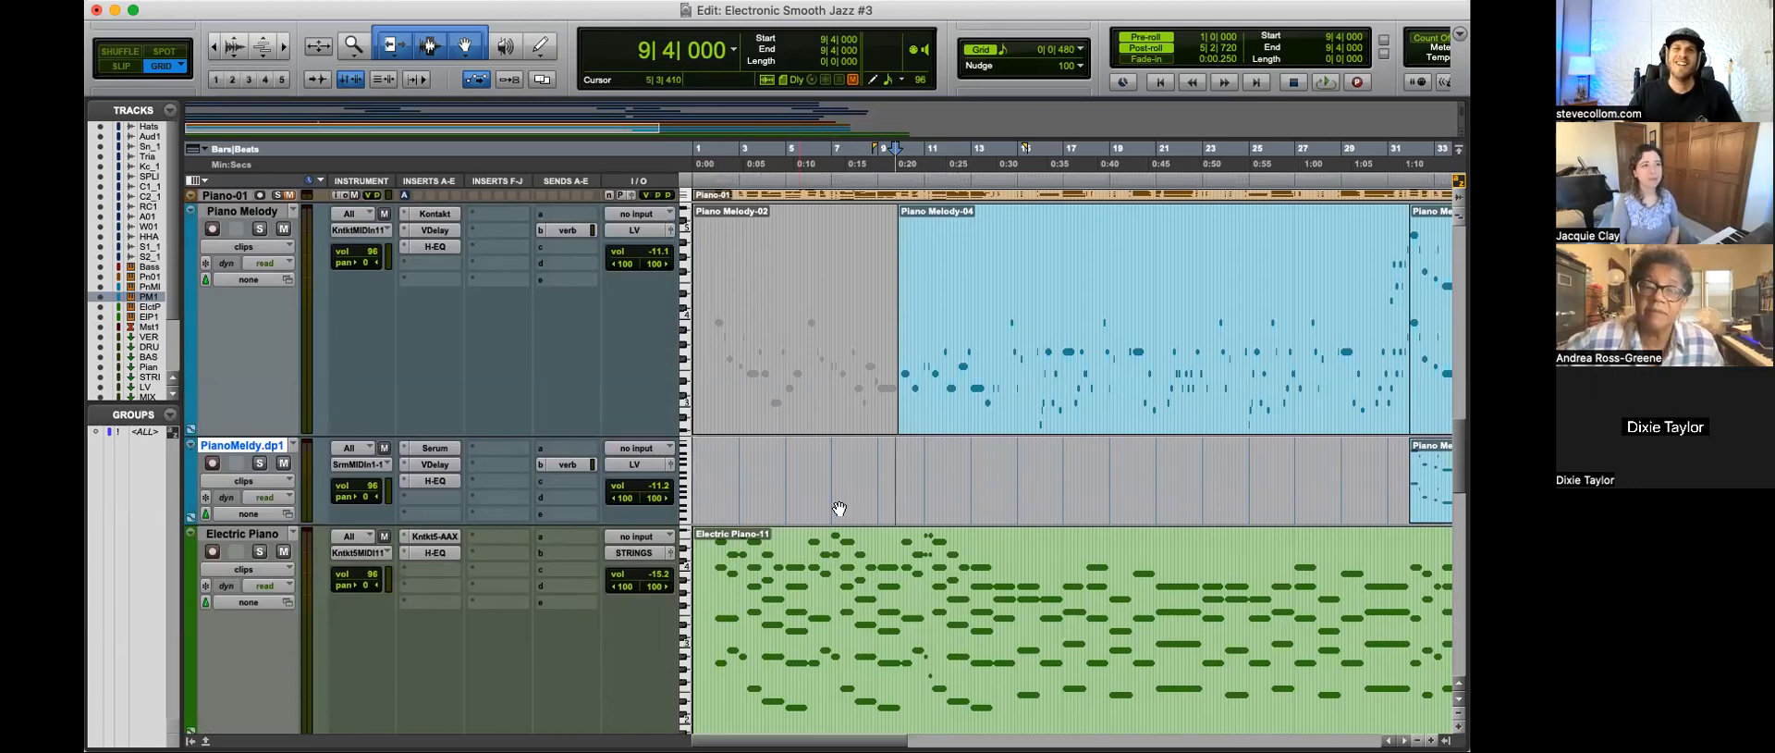
Step: Play the transition from the muted intro melody into the Piano Melody-04 clip repeatedly, starting from 9|2|480 and 9|3|000
left_click(888, 454)
key("super+bracketright")
key("super+bracketright")
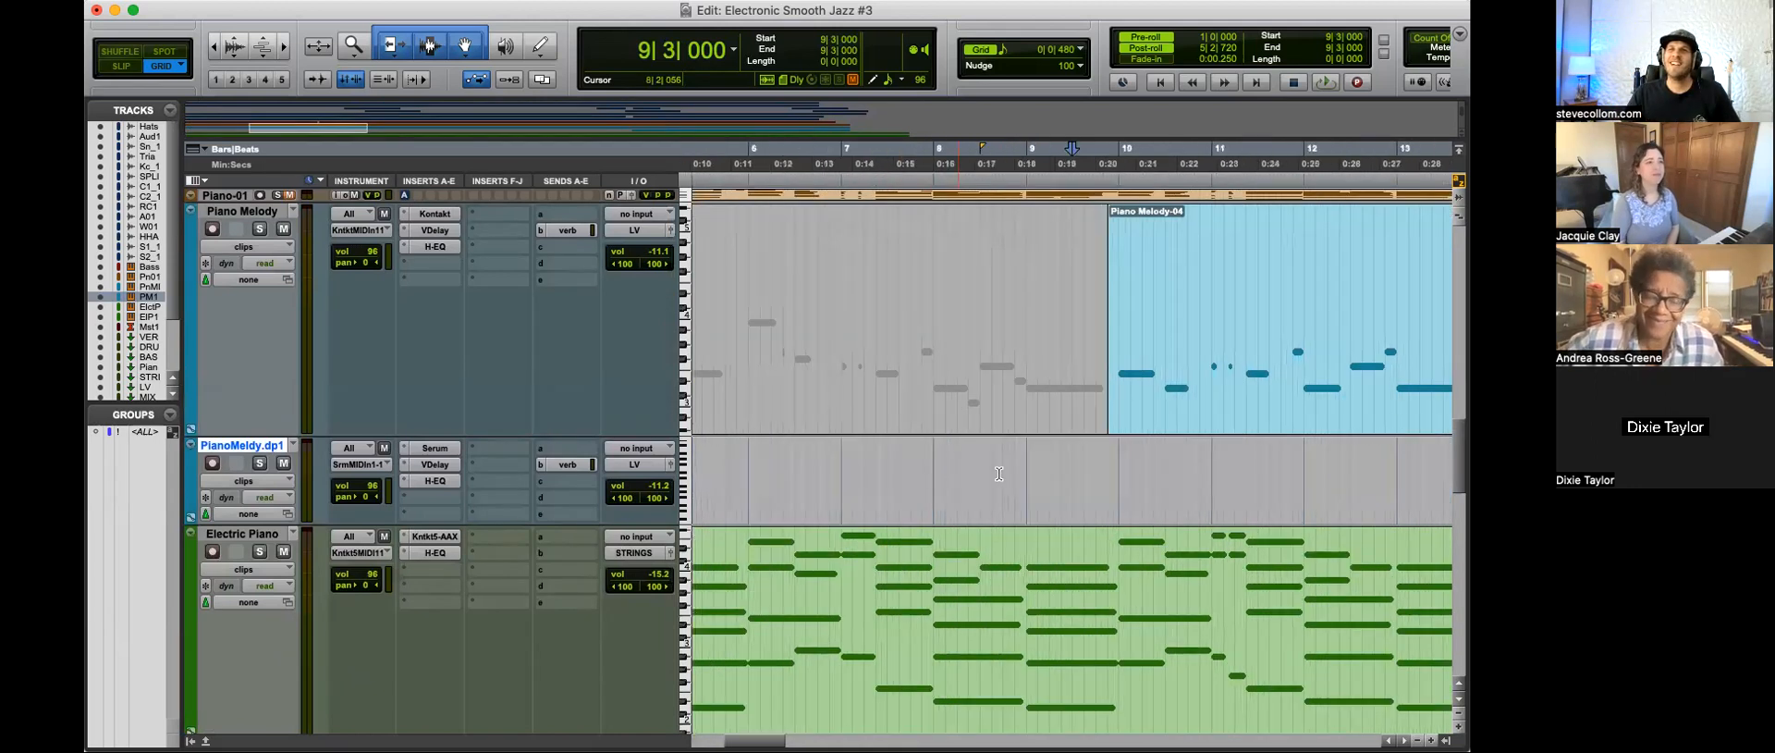
left_click(1056, 460)
key("super+bracketleft")
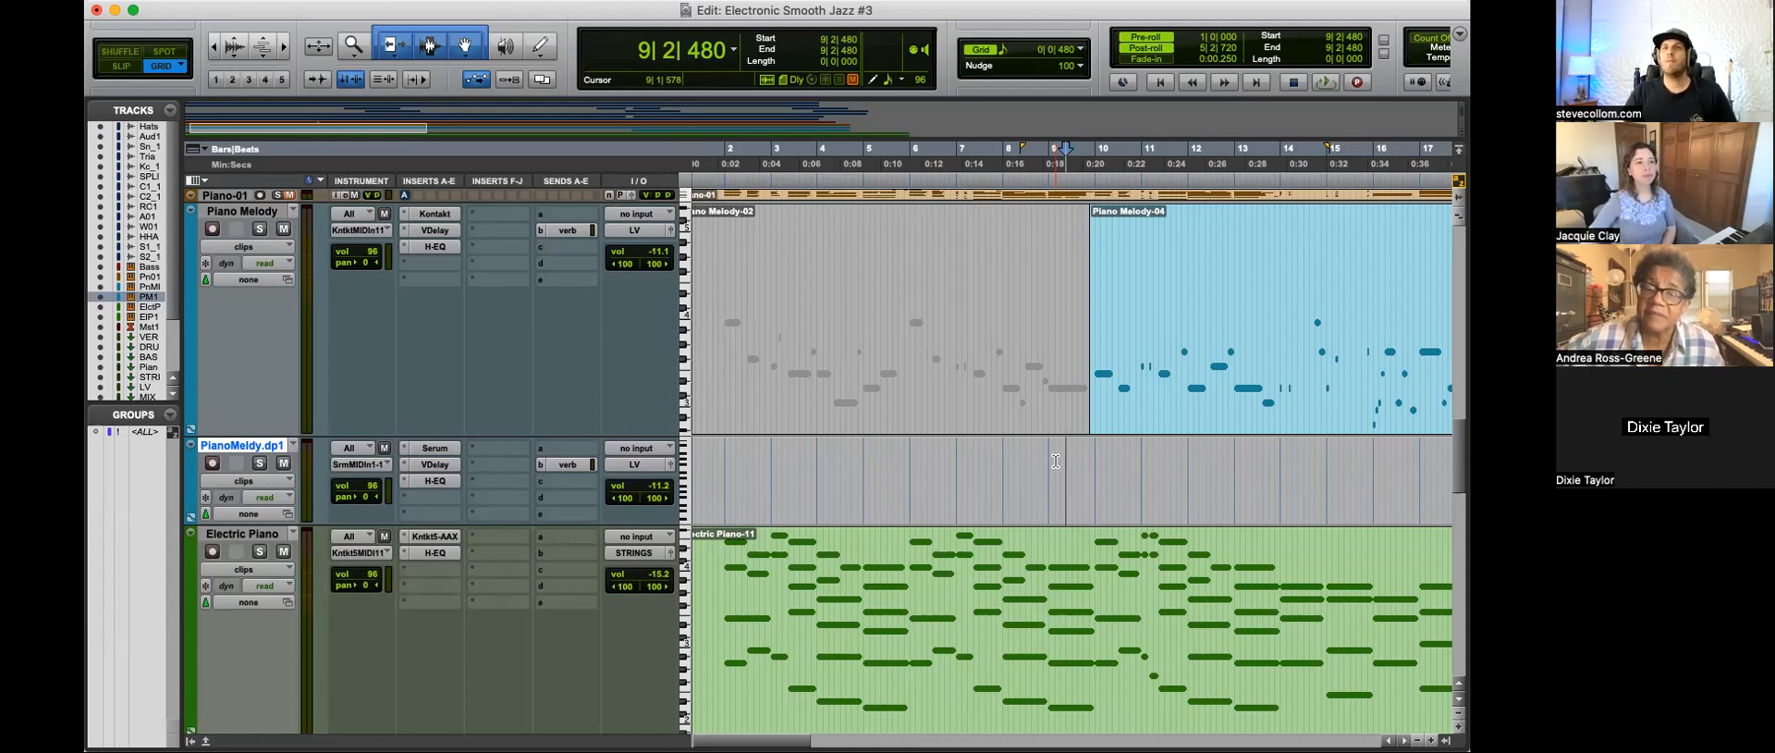
left_click(1074, 463)
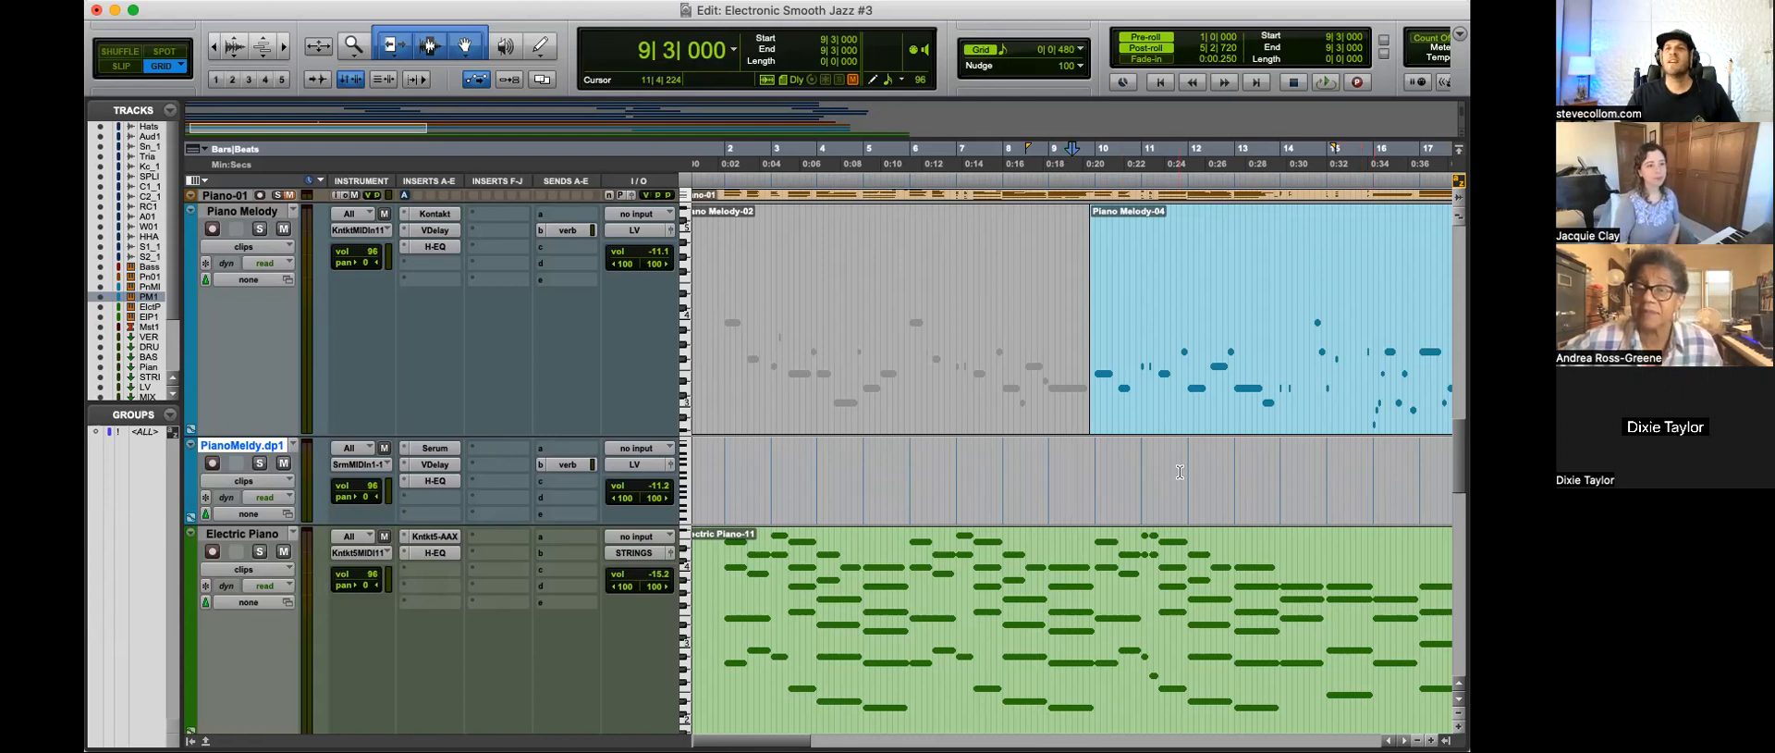
left_click(1048, 462)
left_click(1072, 464)
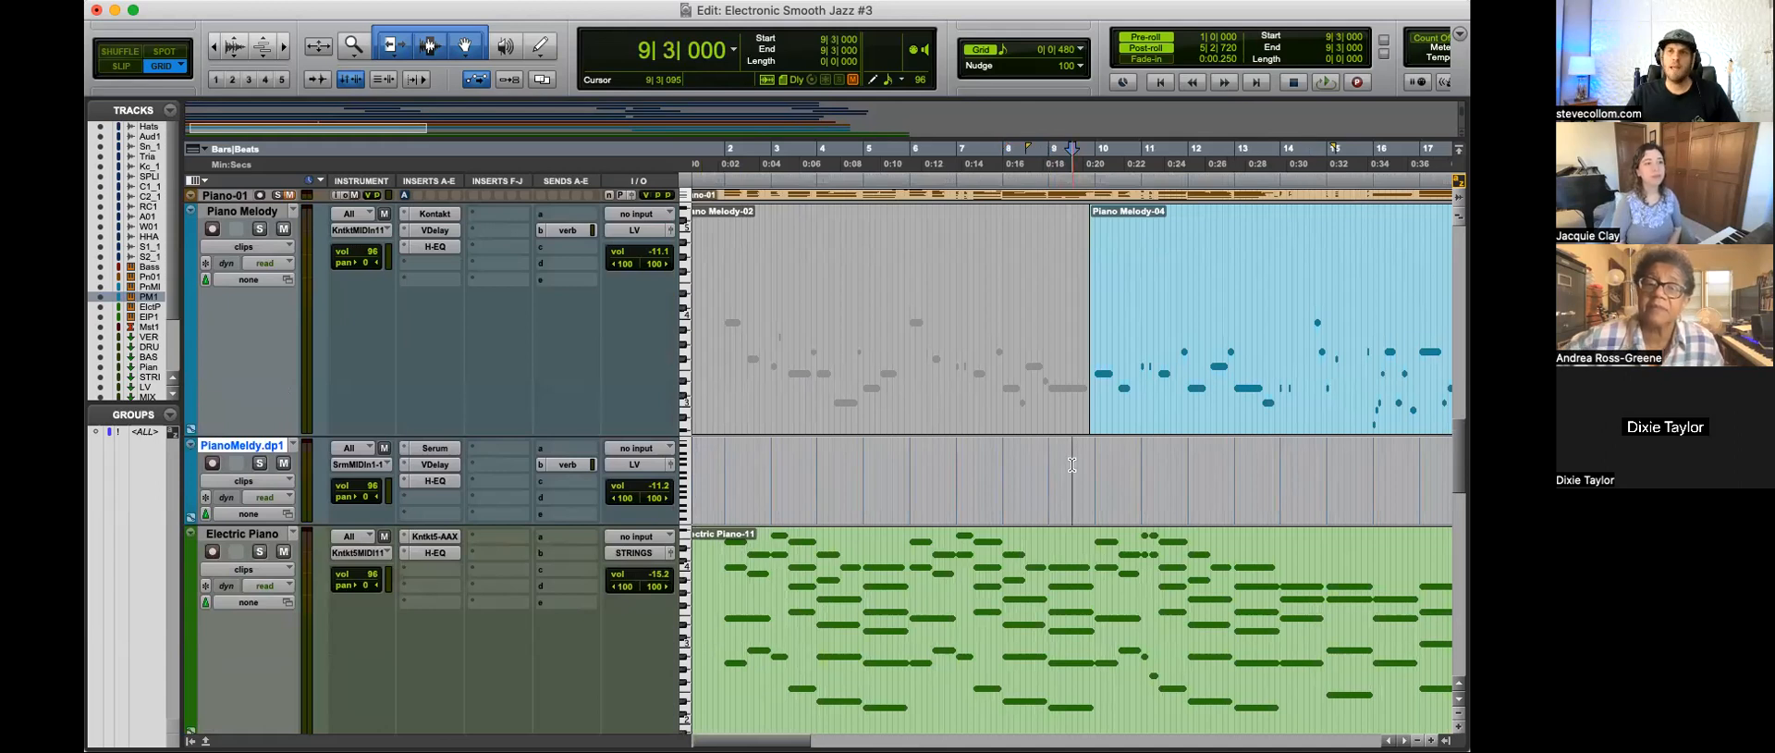
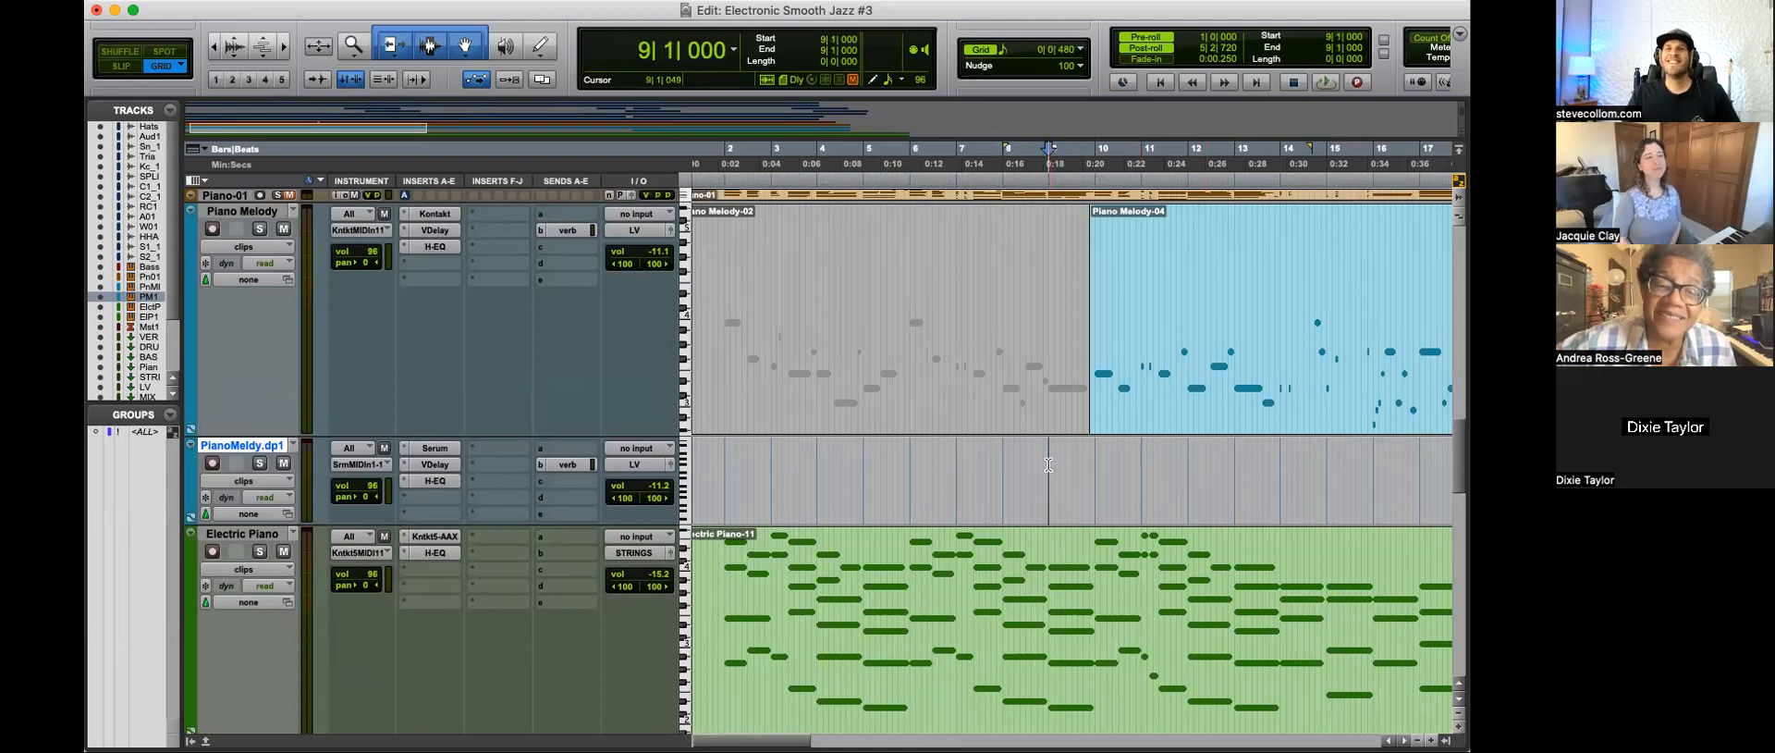
Step: Enlarge the Piano Melody track's height around the start of the Piano Melody-04 clip
left_click(1068, 467)
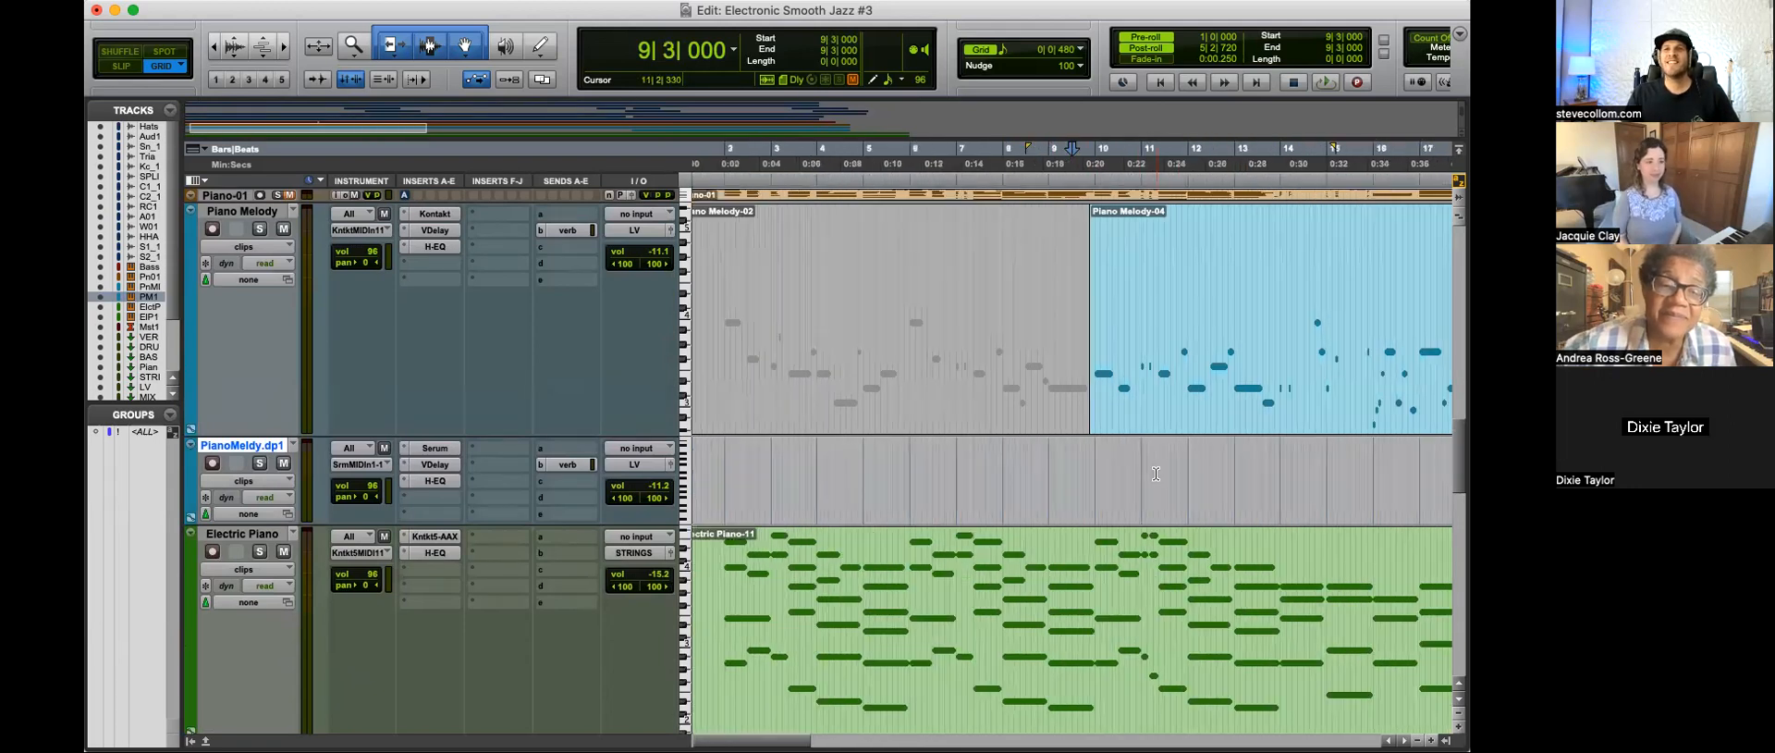
key("t")
key("t")
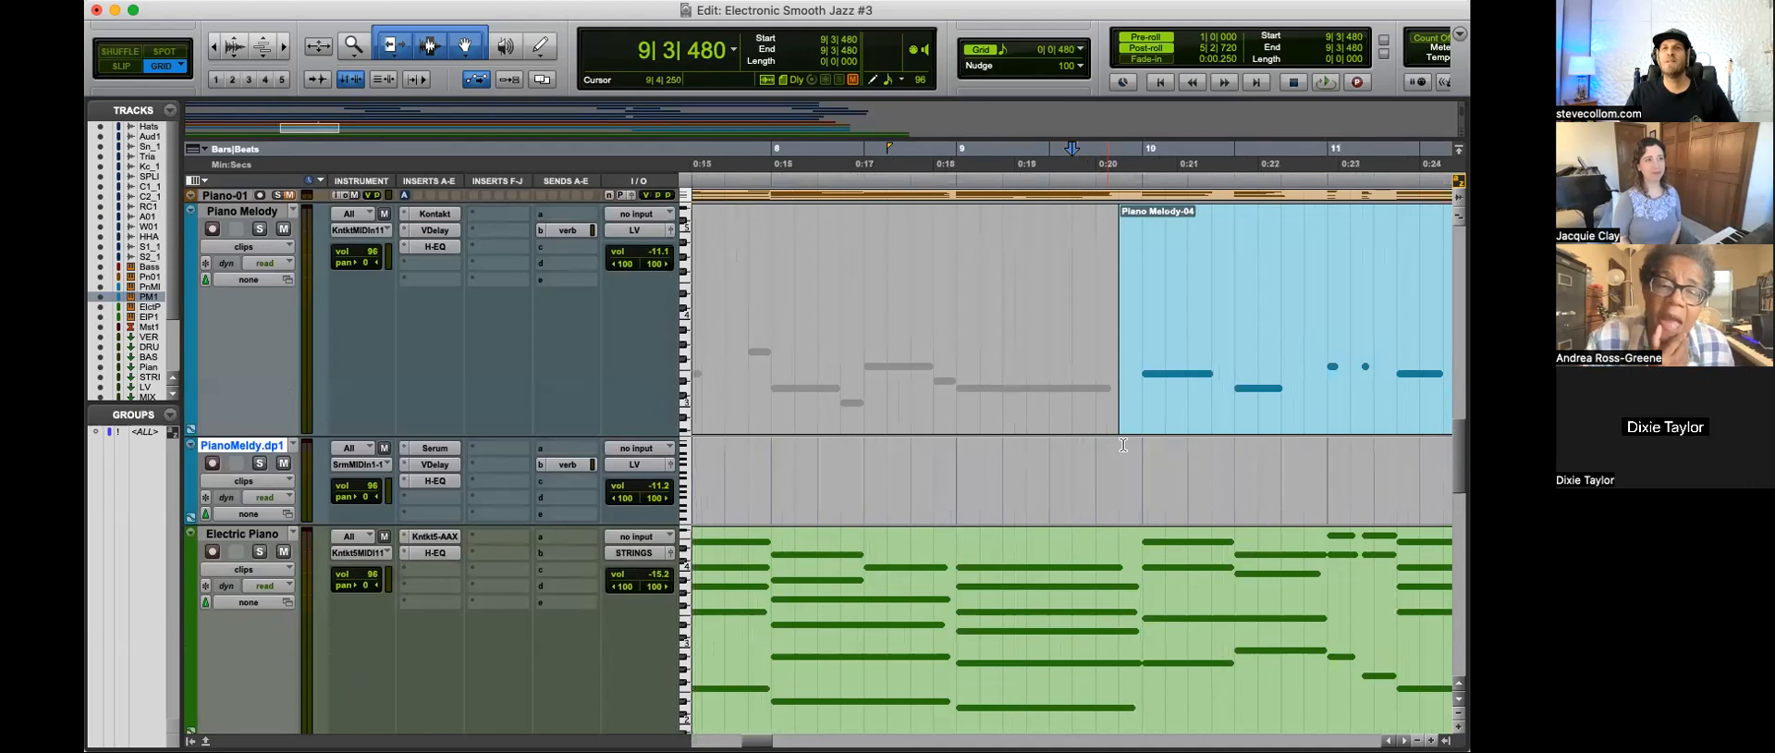
key("r")
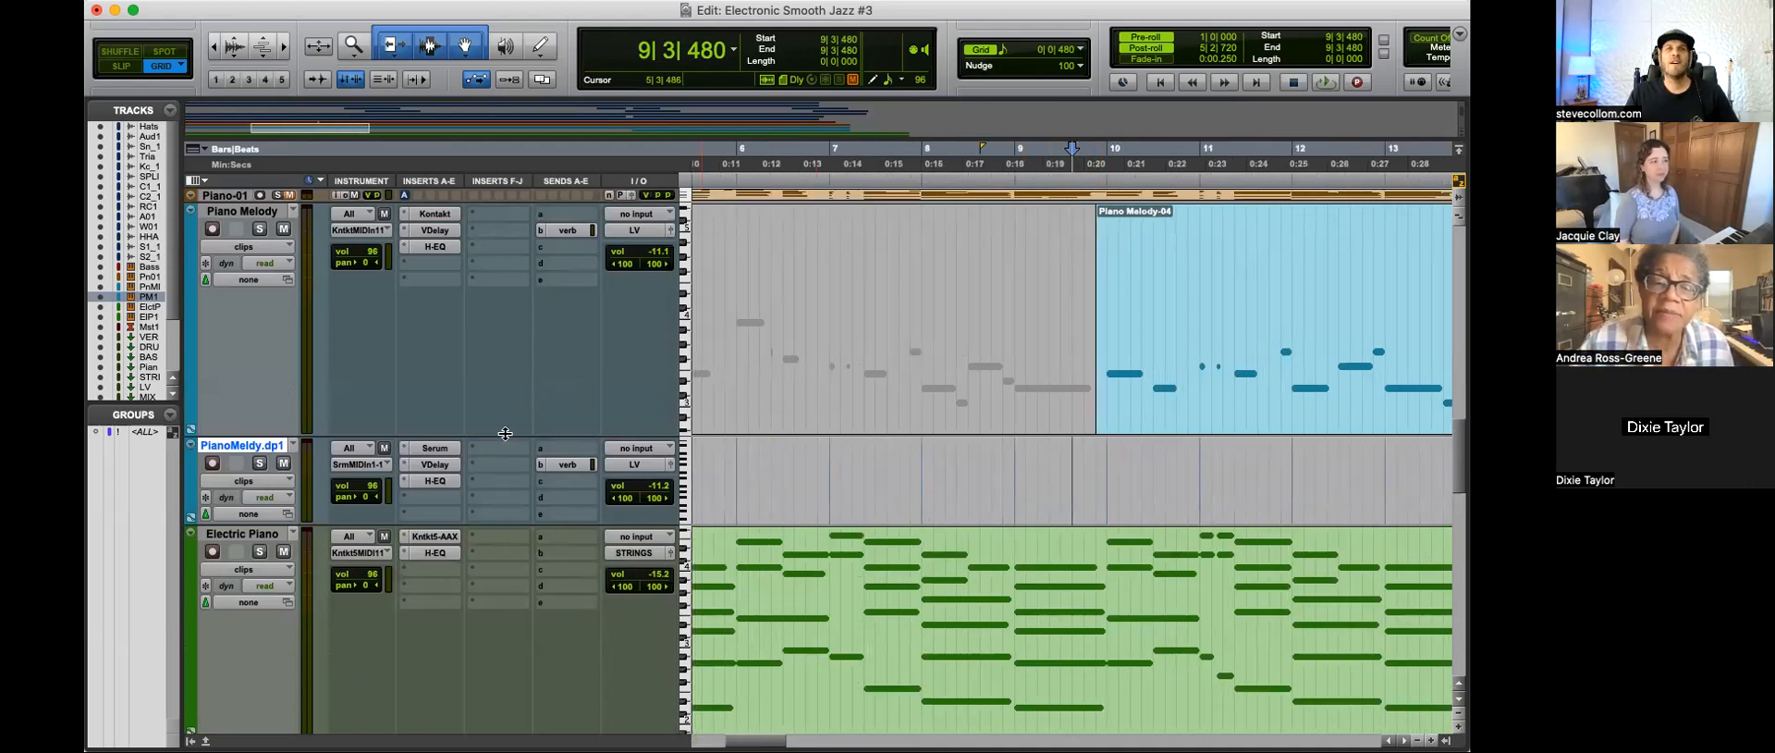
left_click_drag(504, 453, 510, 549)
Step: Switch the Piano Melody track from clips to notes view for a close look at the notes around 10|1|480
key("t")
key("t")
key("r")
key("r")
left_click(1128, 317)
key("t")
key("t")
left_click(1023, 320)
key("ctrl+minus")
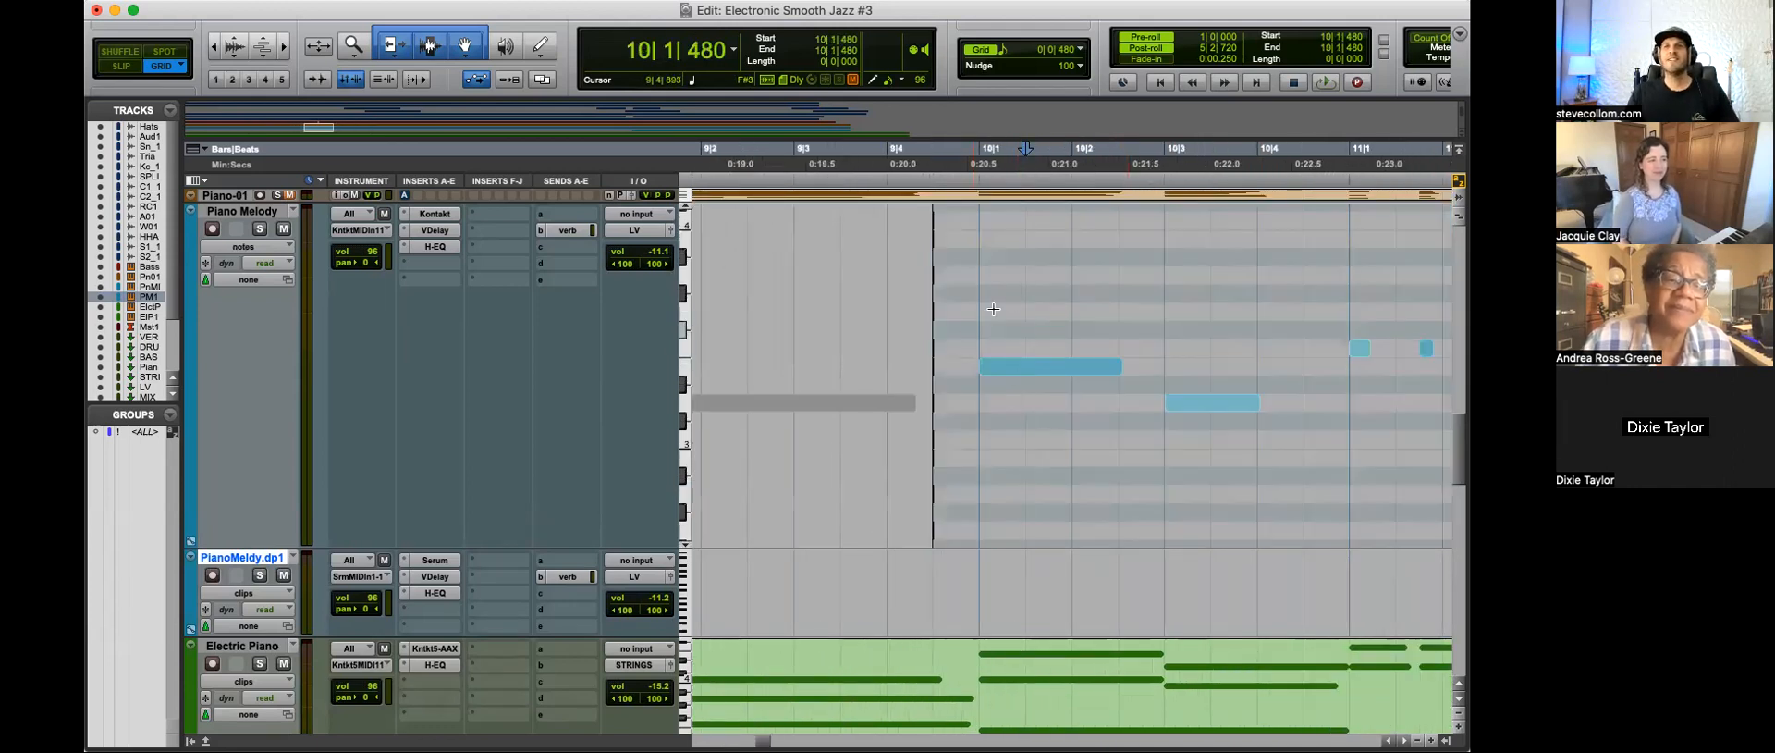
Step: Play the Piano Melody-04 entrance from 9|4|000 and set the Piano Melody track's volume to 0.0
key("r")
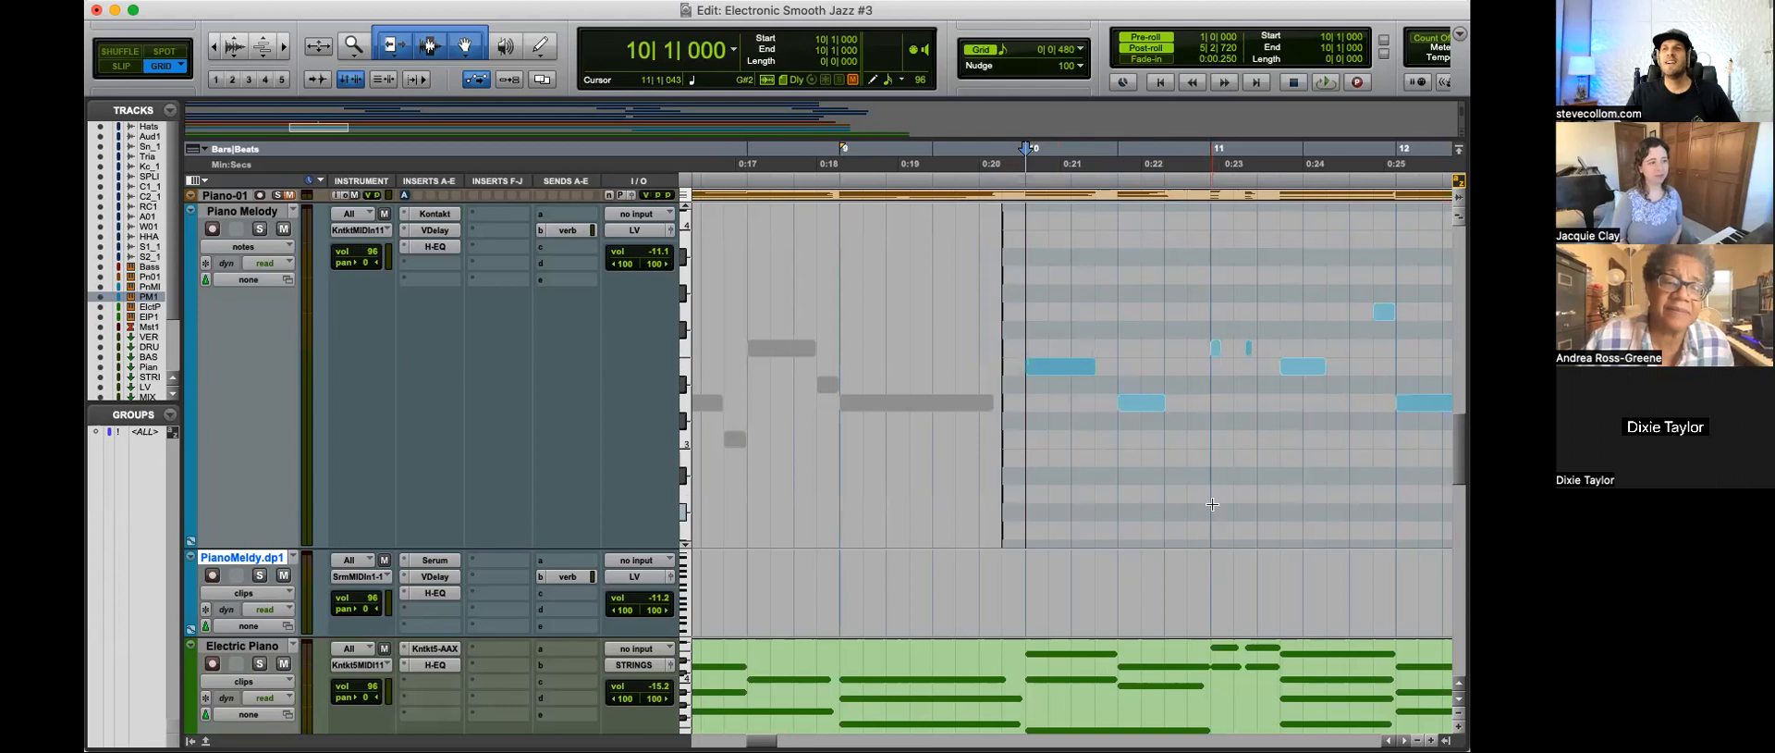
left_click(972, 320)
key("space")
left_click(662, 258, "alt")
scroll(1116, 427, "left", 2)
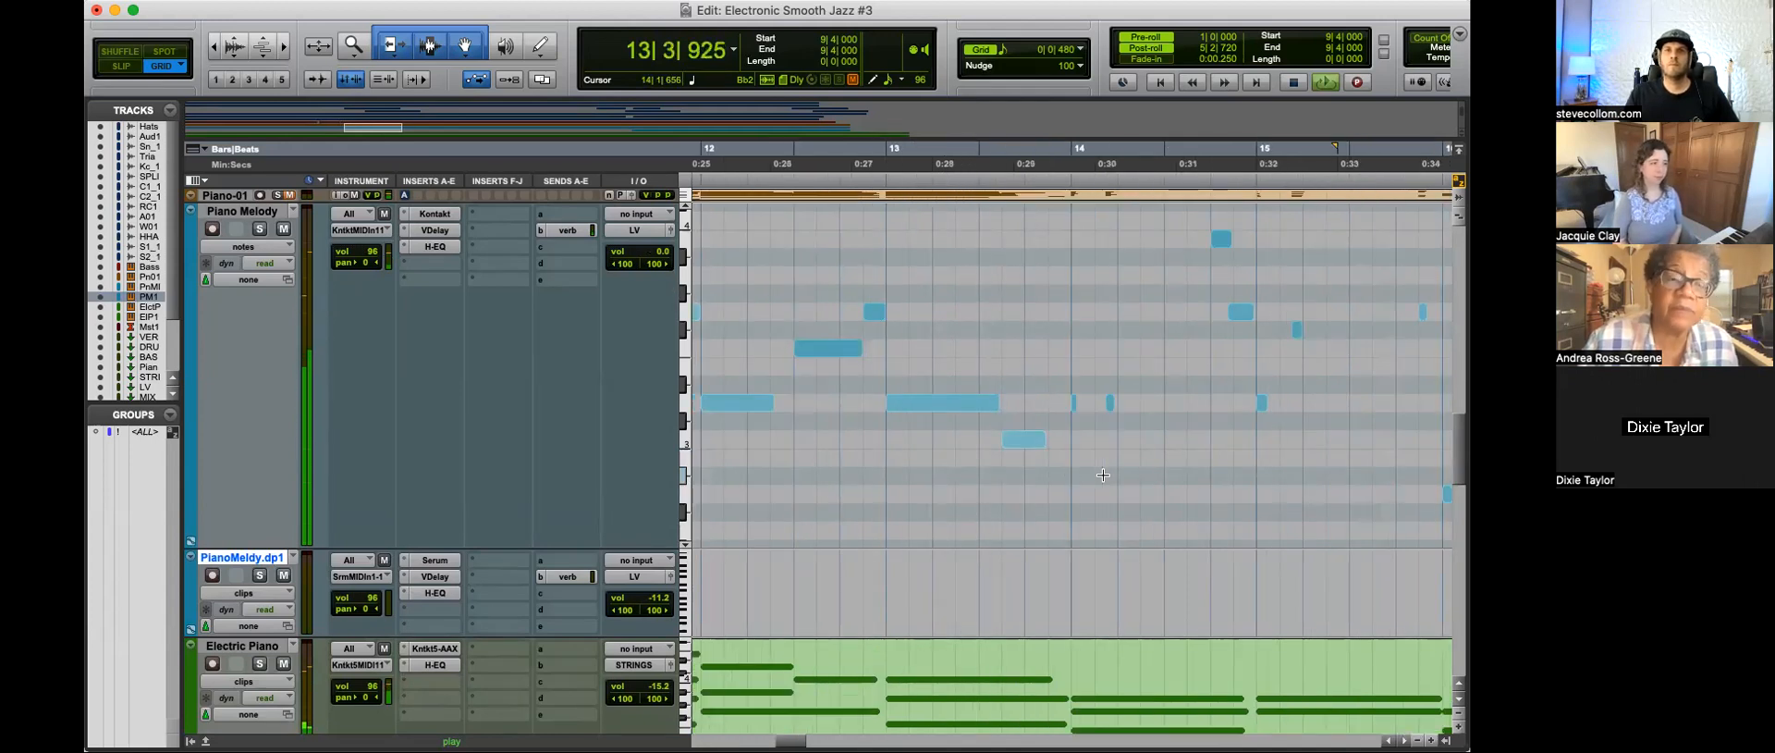
key("r")
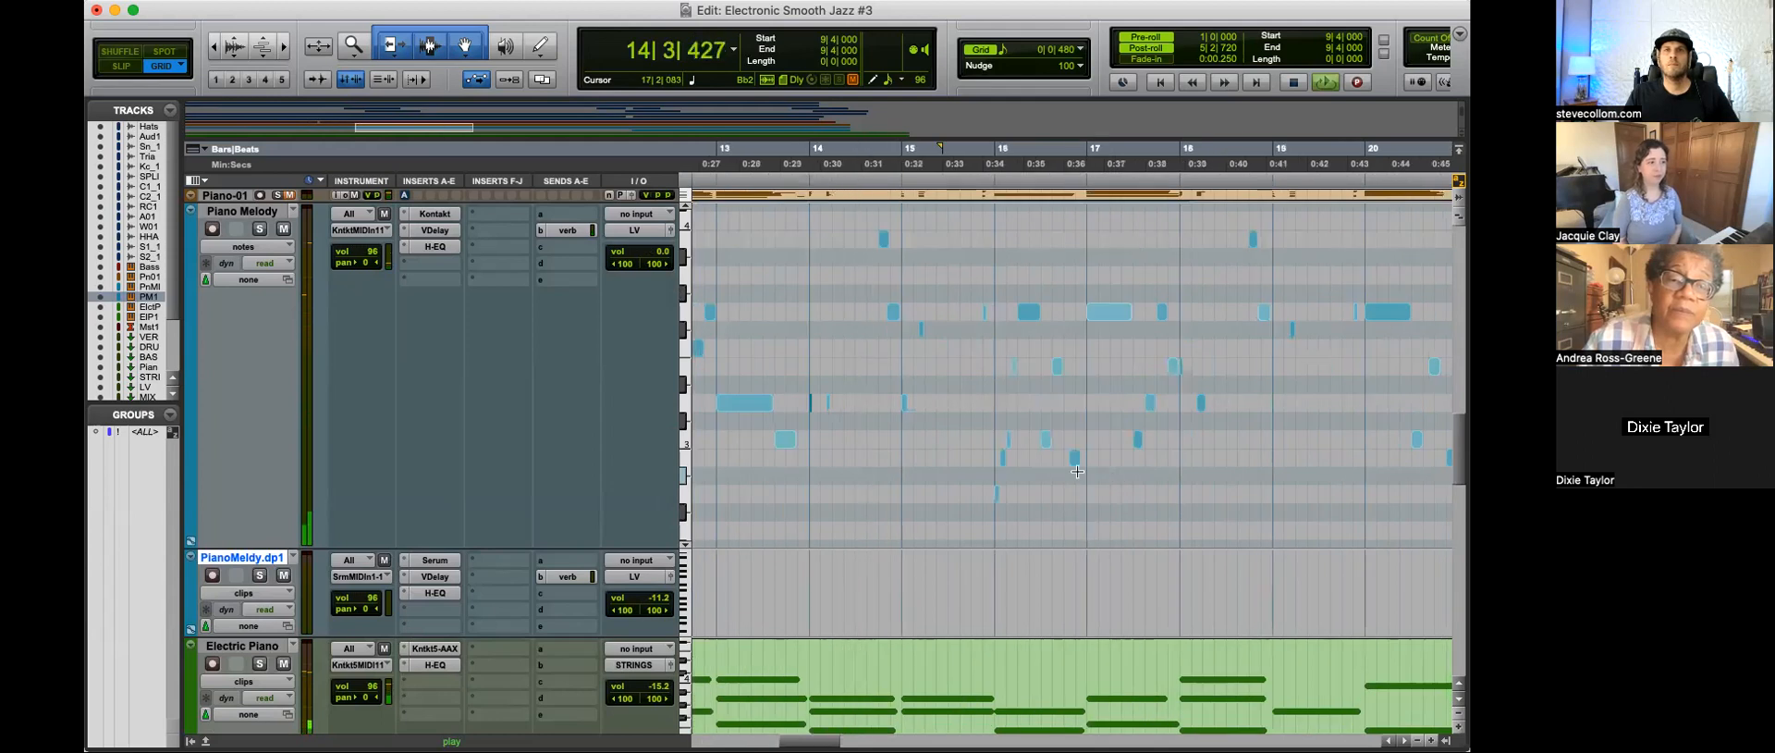
Step: Delete the second of the two short melody notes just after 14|1|000 and replay from 13|4|000
key("space")
left_click_drag(845, 392, 821, 414)
key("Delete")
left_click(788, 353)
key("t")
key("space")
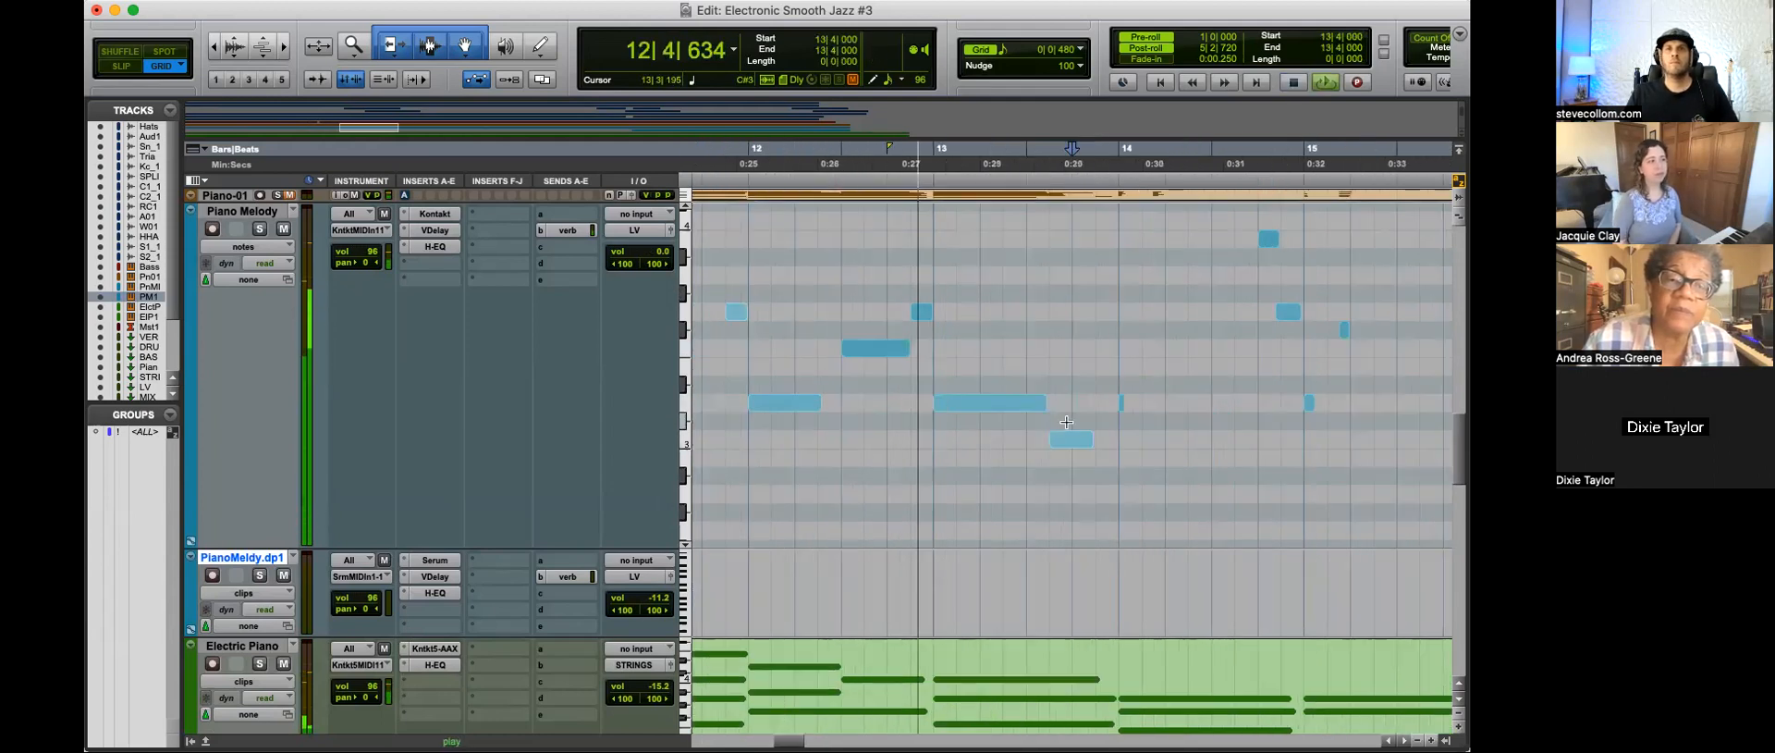
Step: Lengthen the remaining short melody note at 14|1|000 so that it ends at 14|2|480
left_click_drag(1123, 405, 1133, 406)
scroll(1205, 477, "right", 4)
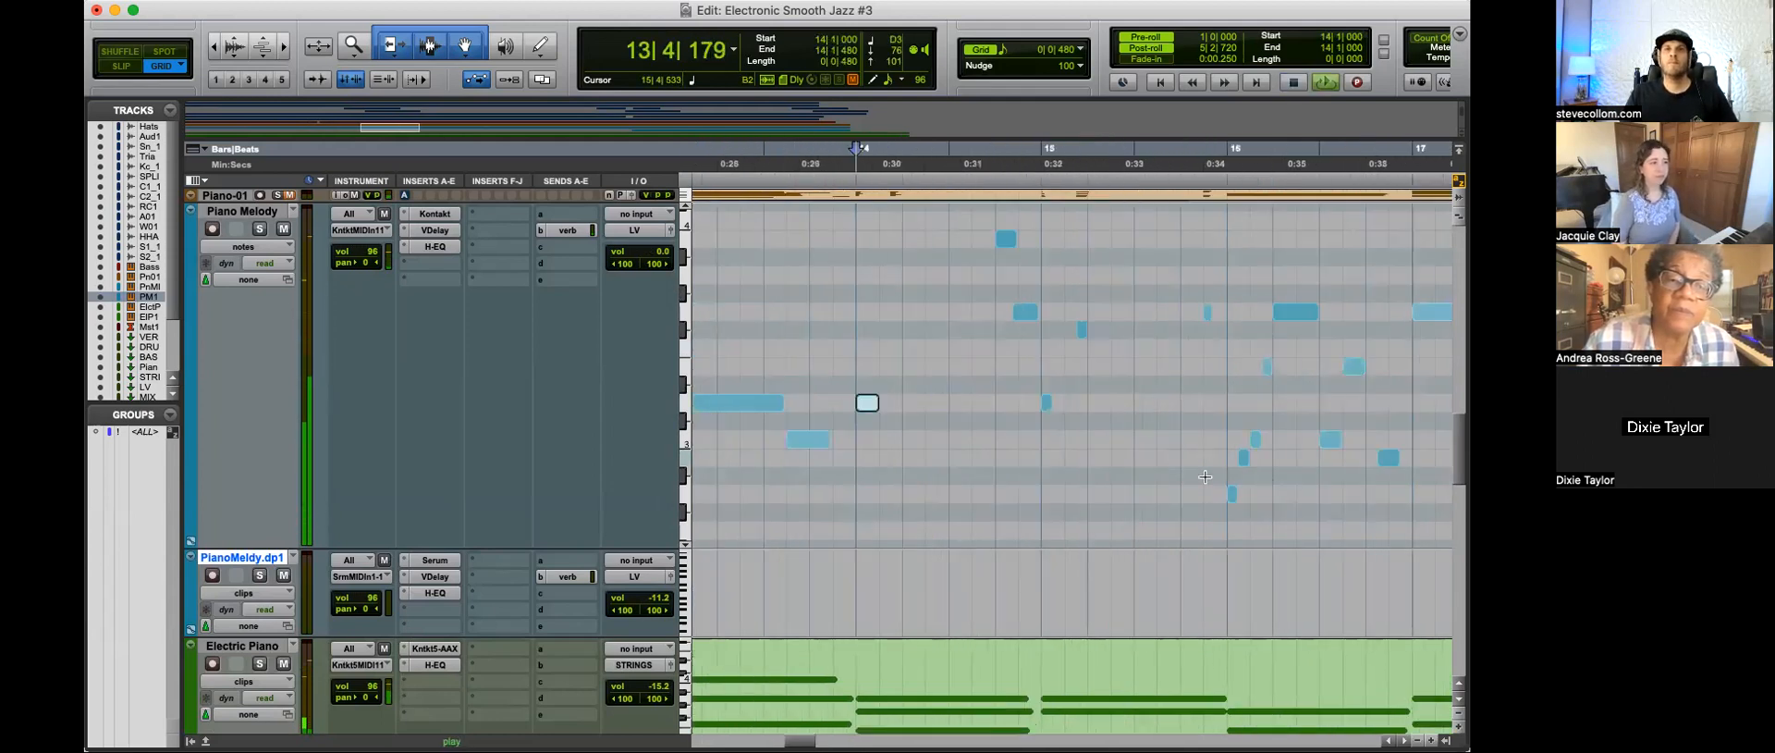
left_click_drag(869, 402, 920, 403)
key("r")
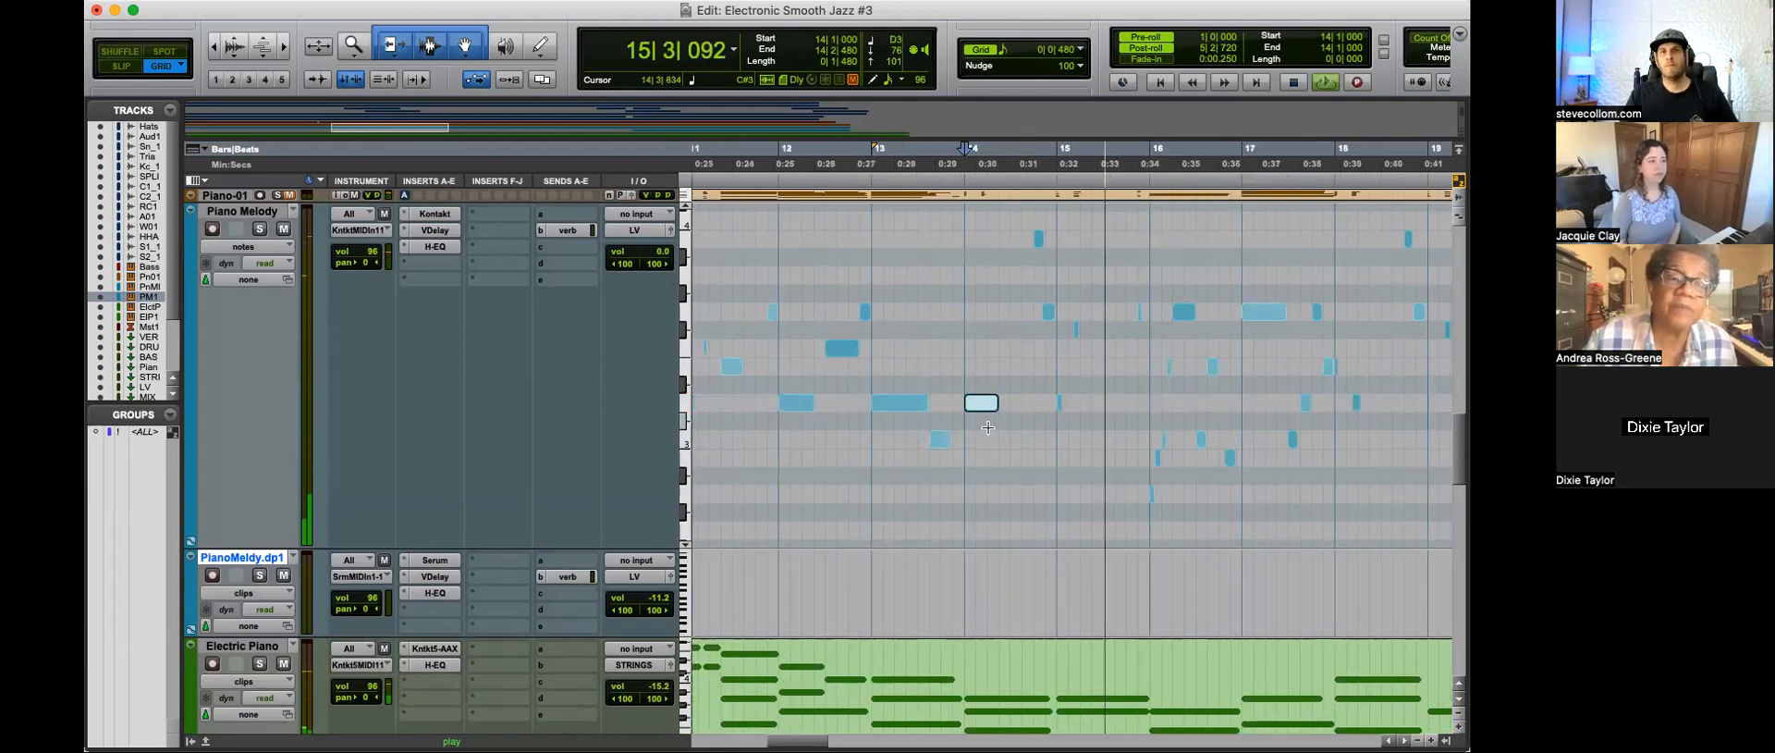
Step: Play the melody on into bar 22 and move the low note in its third beat to start at 22|3|480
key("t")
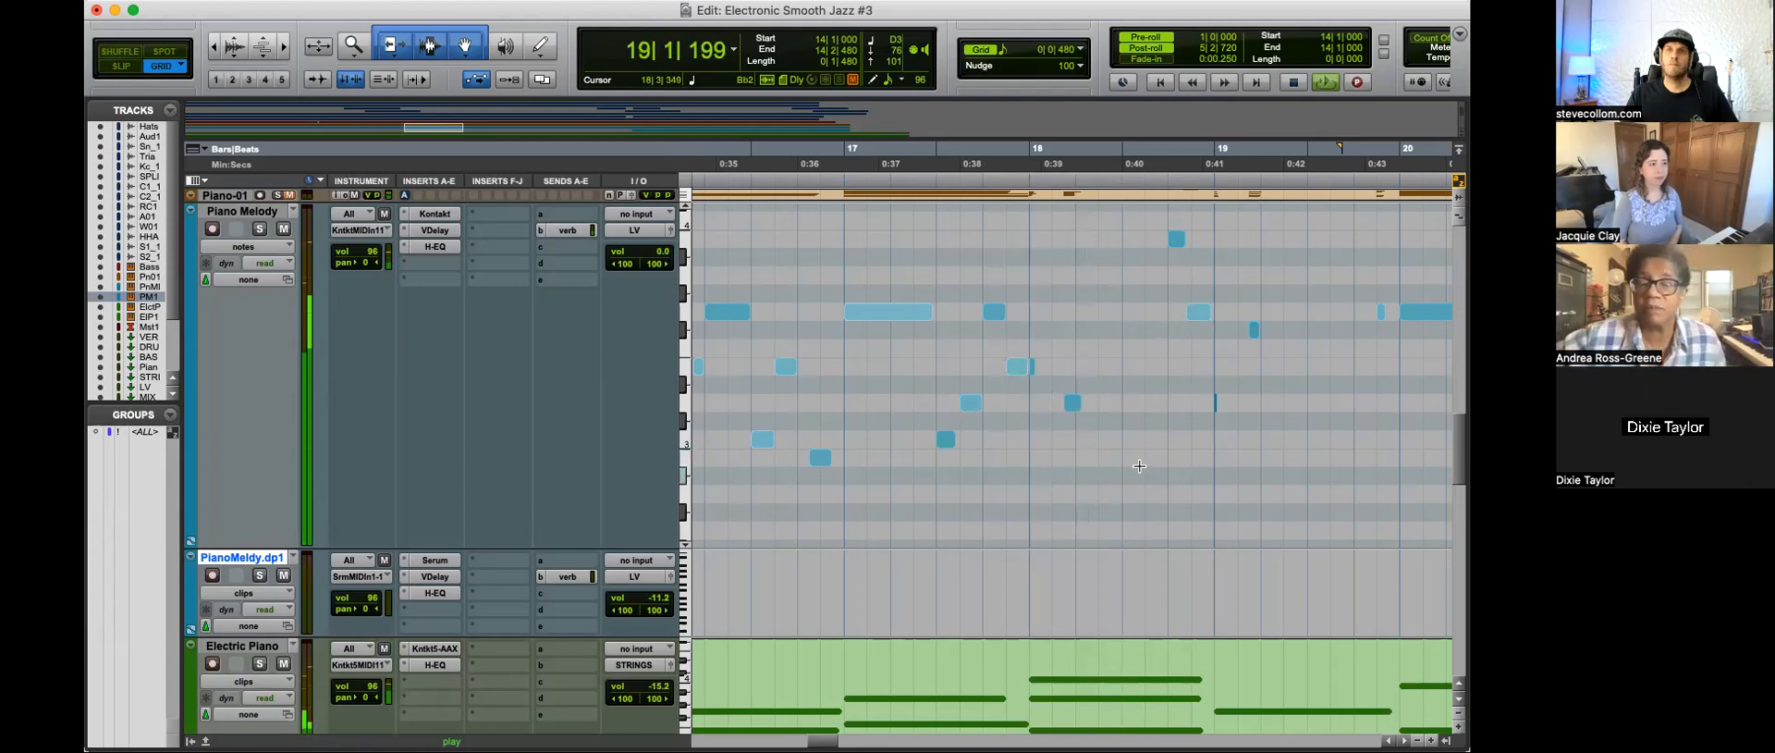
key("r")
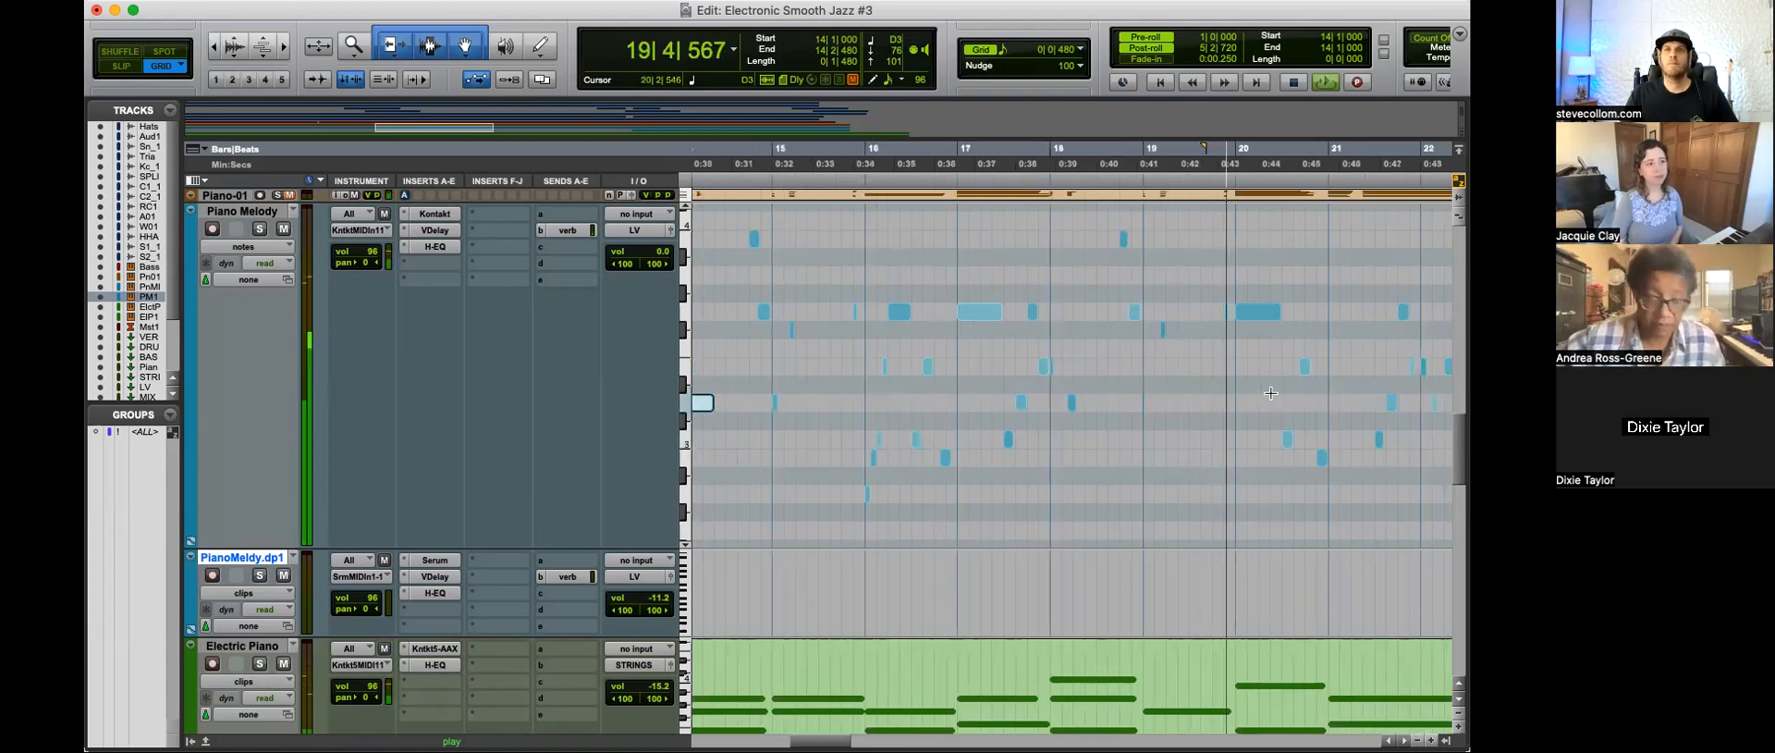
key("r")
key("t")
key("t")
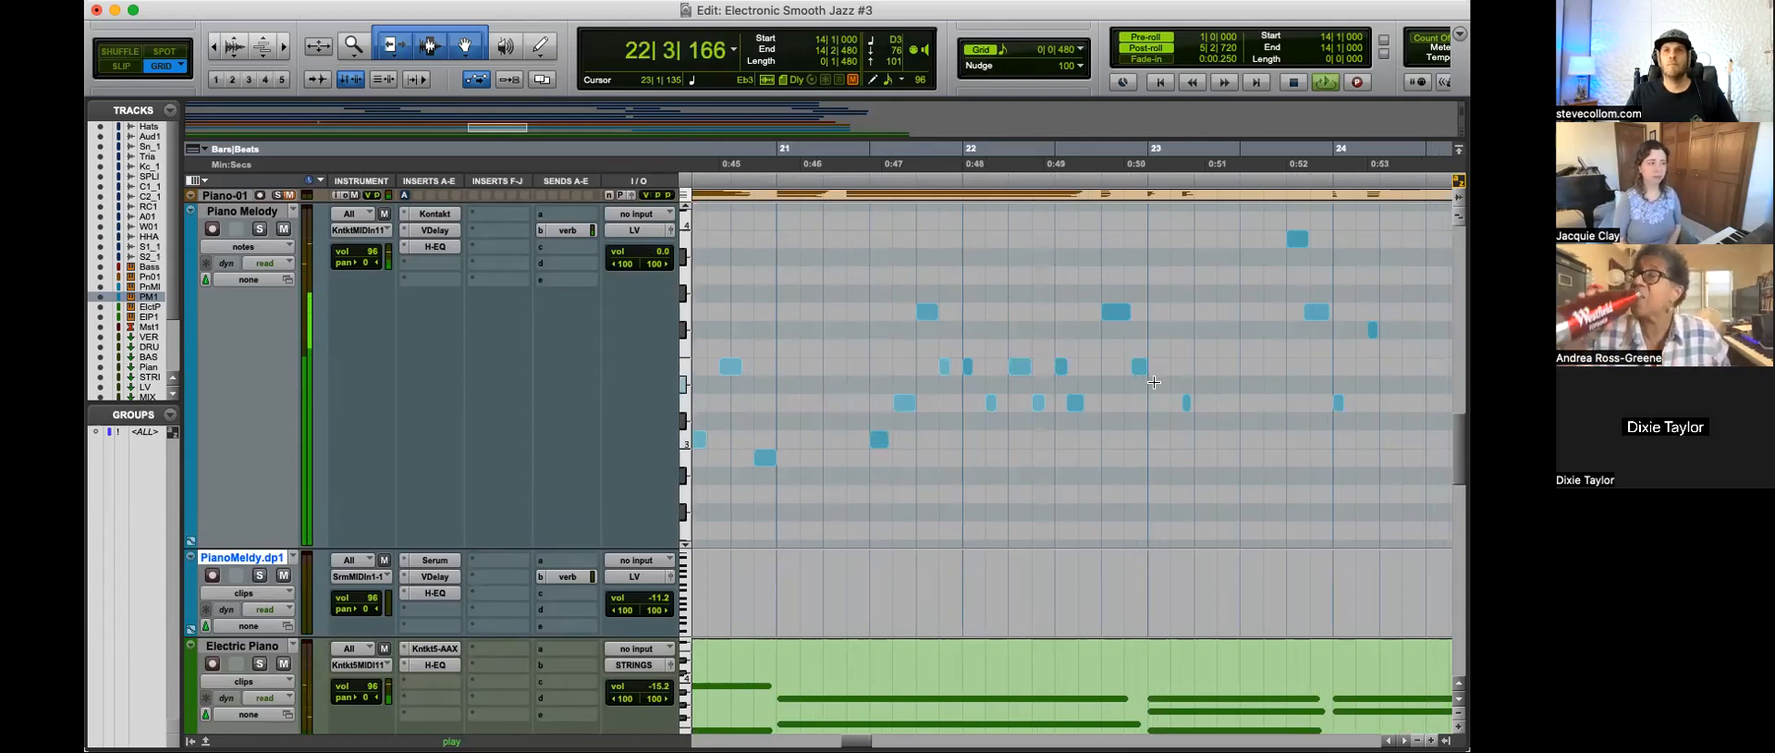
key("space")
key("space")
left_click_drag(1071, 403, 1085, 403)
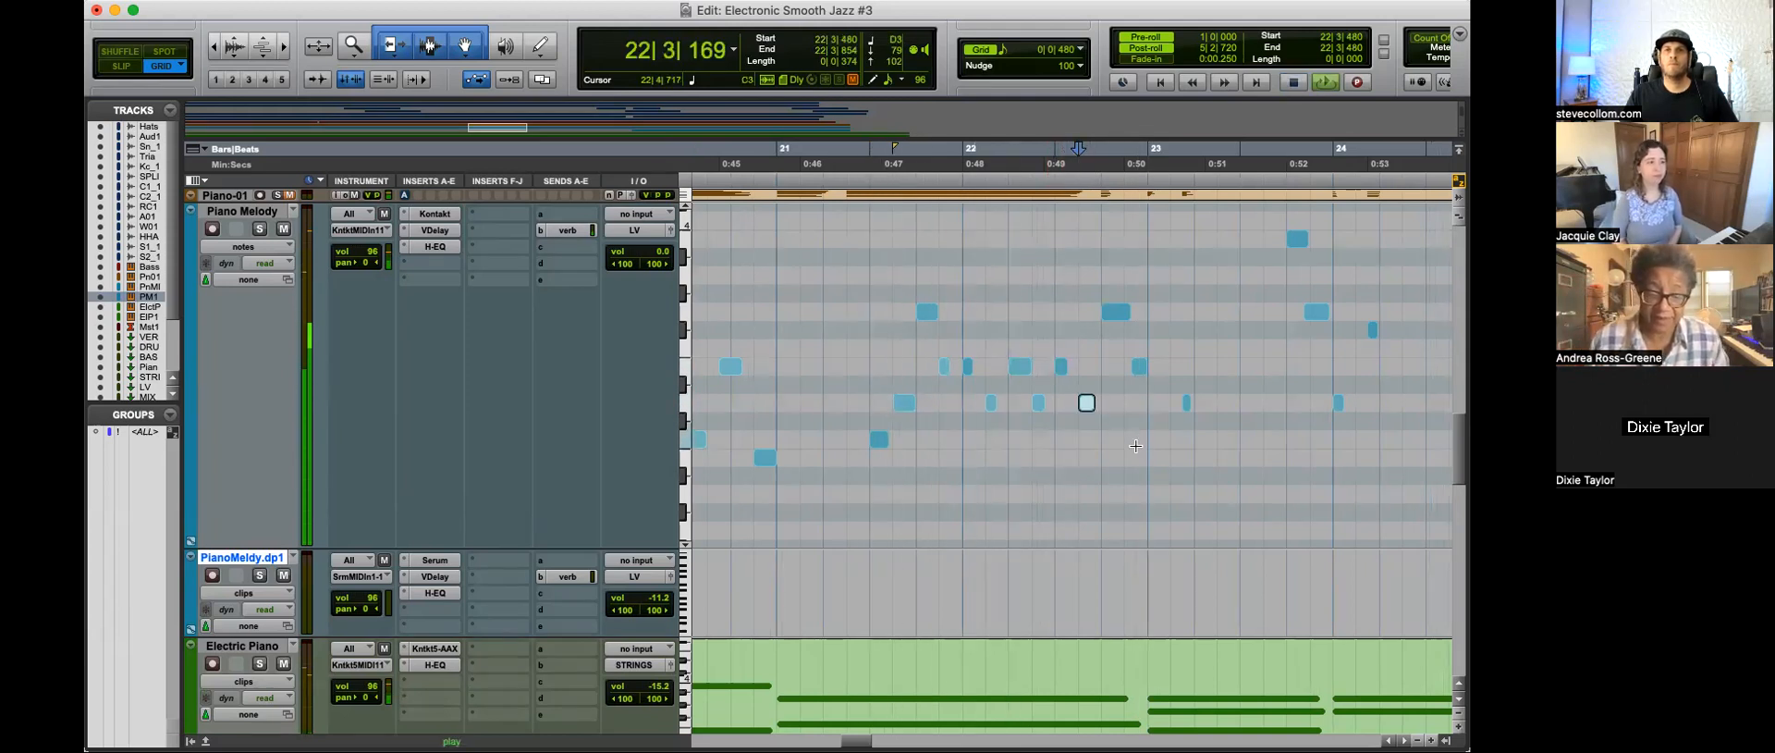
Step: Shift the melody notes around the start of bar 23 earlier, starting the lower one at 23|1|000, and replay
key("space")
left_click_drag(1139, 367, 1174, 403)
key("space")
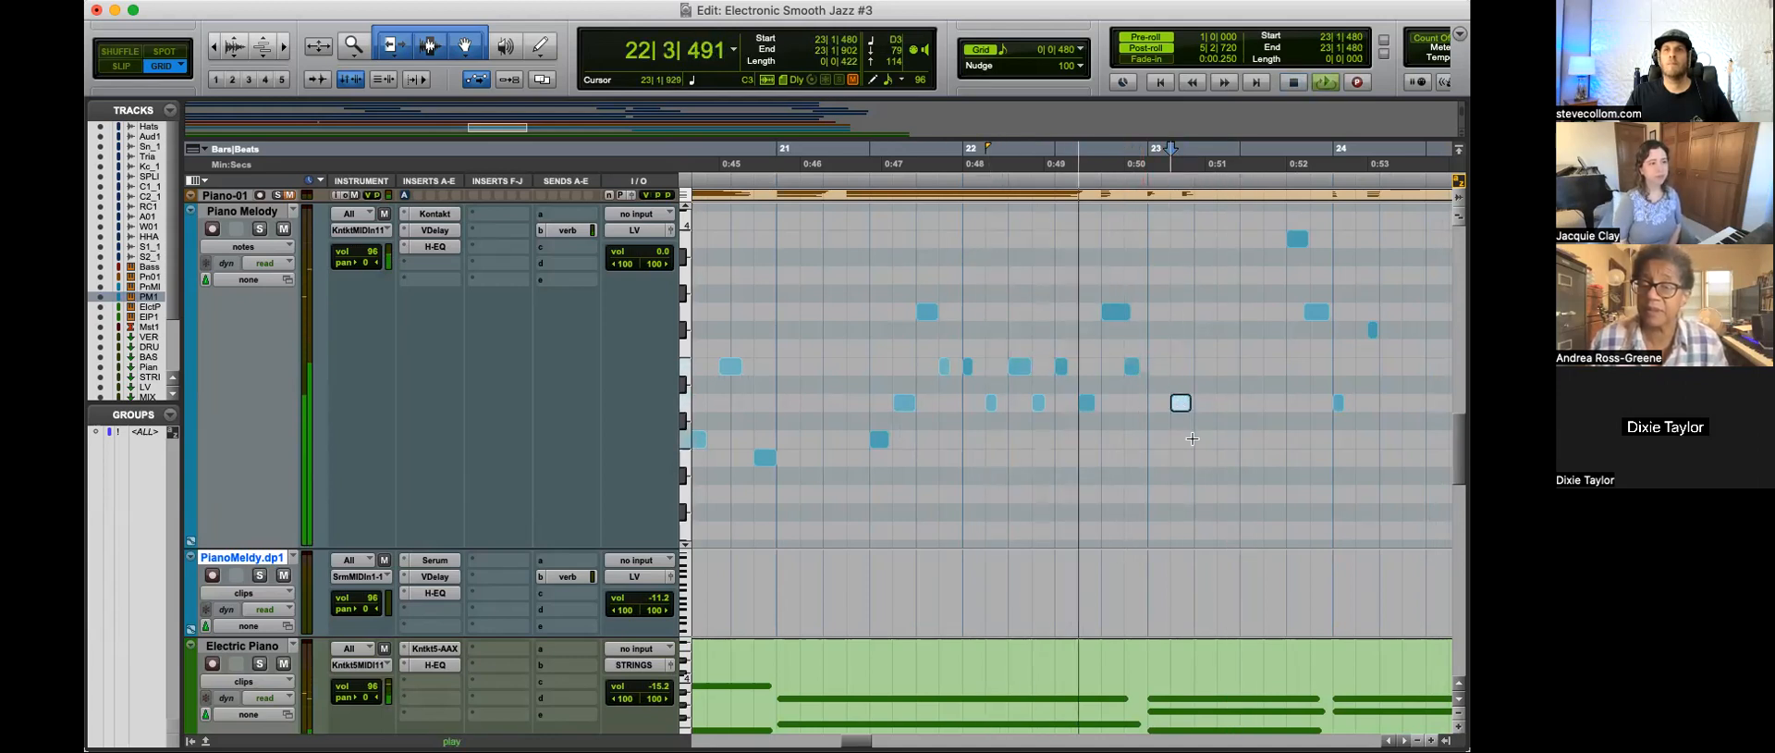
left_click_drag(1183, 403, 1158, 404)
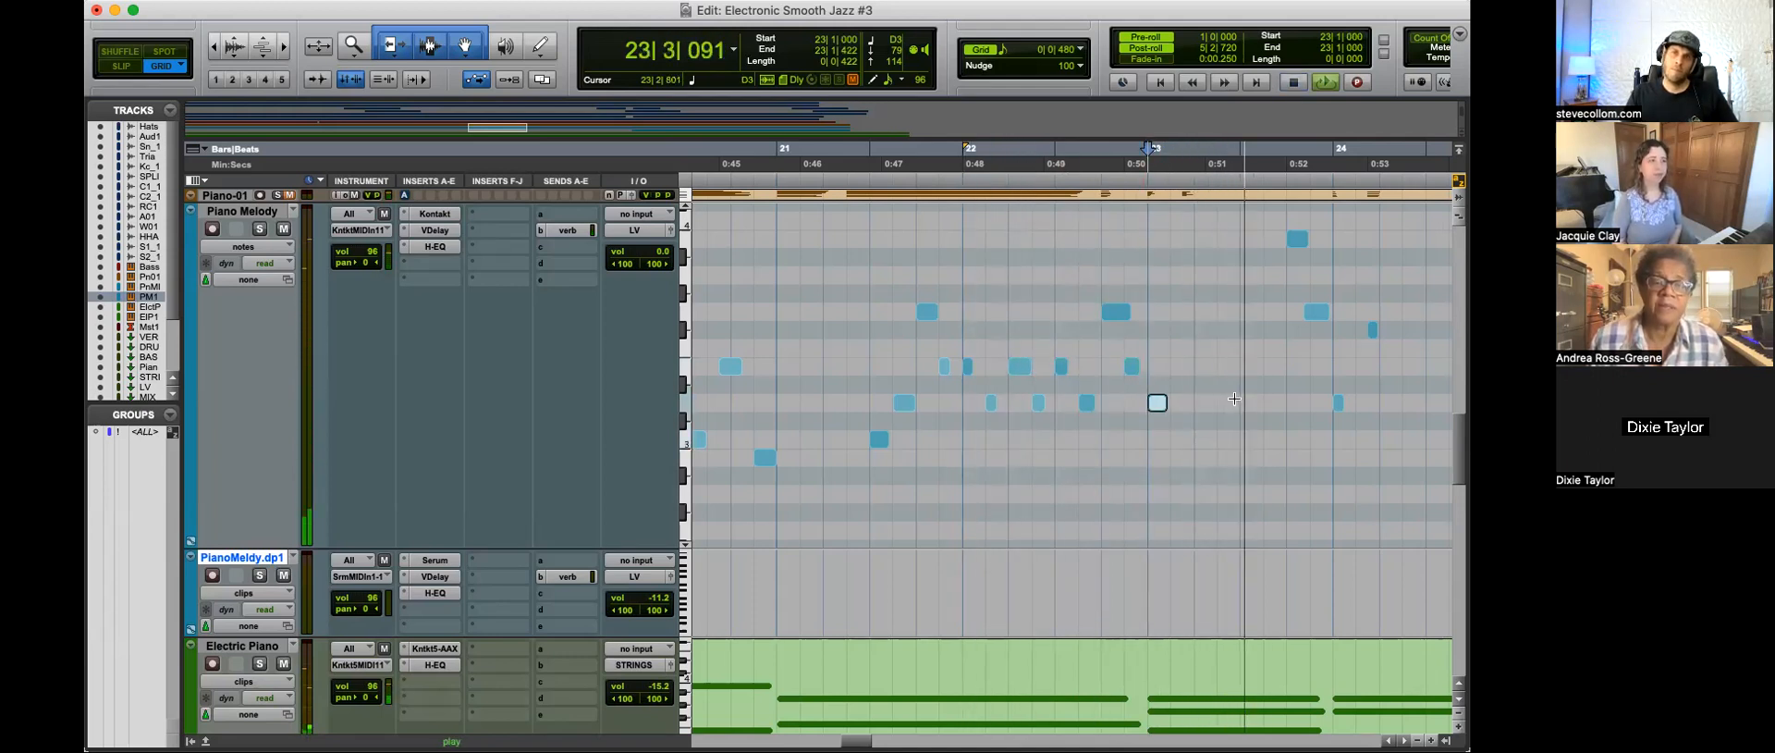
Step: Move the G3 melody note just before bar 24 to start at 23|4|480 and play on into bar 26
scroll(1235, 398, "right", 5)
left_click(1060, 314)
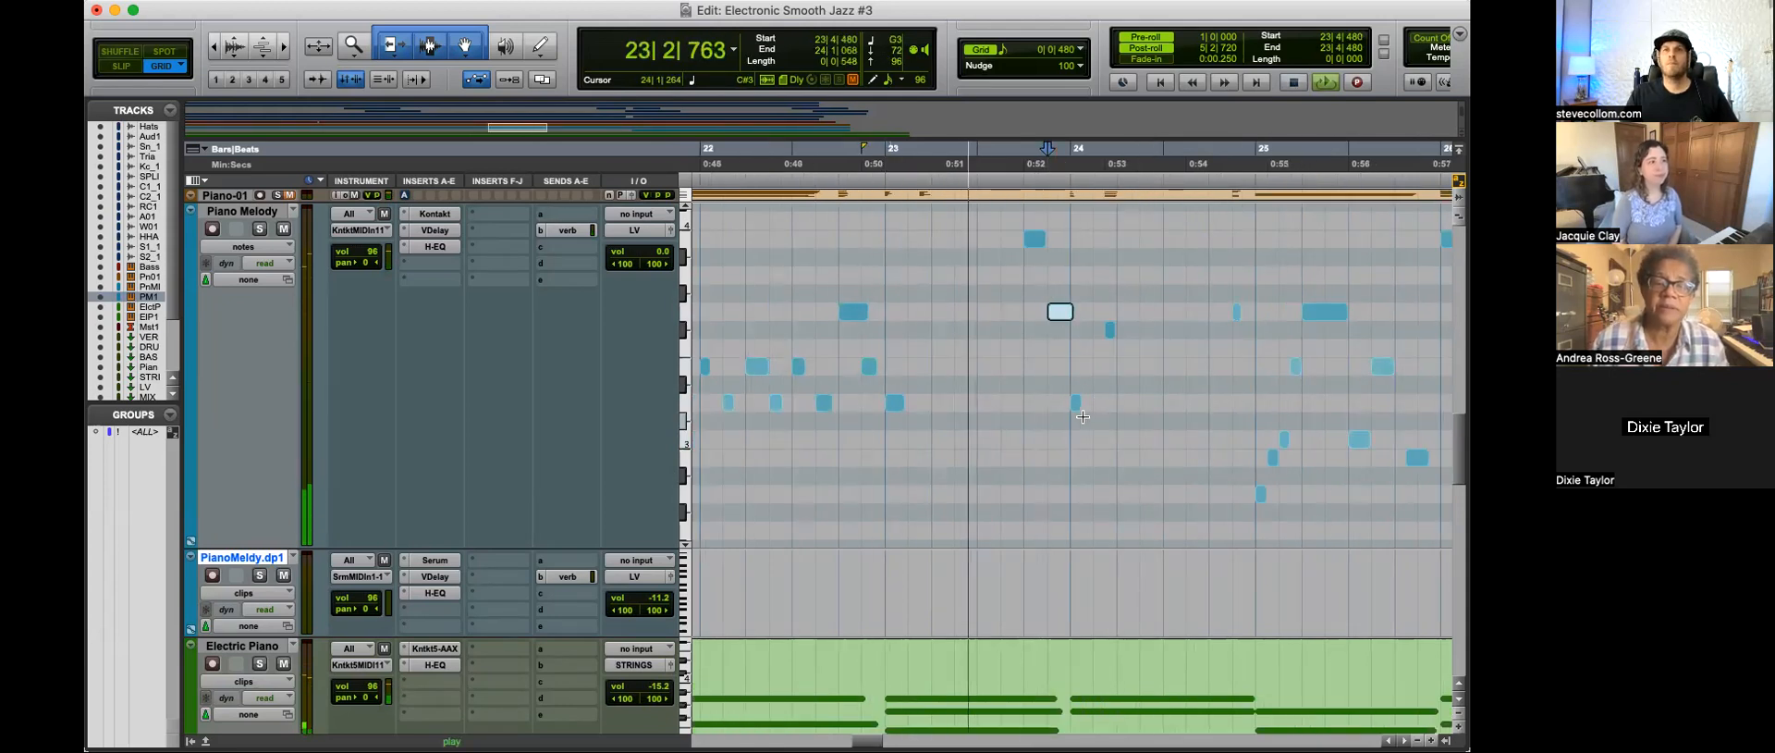
key("t")
key("r")
scroll(1122, 442, "right", 4)
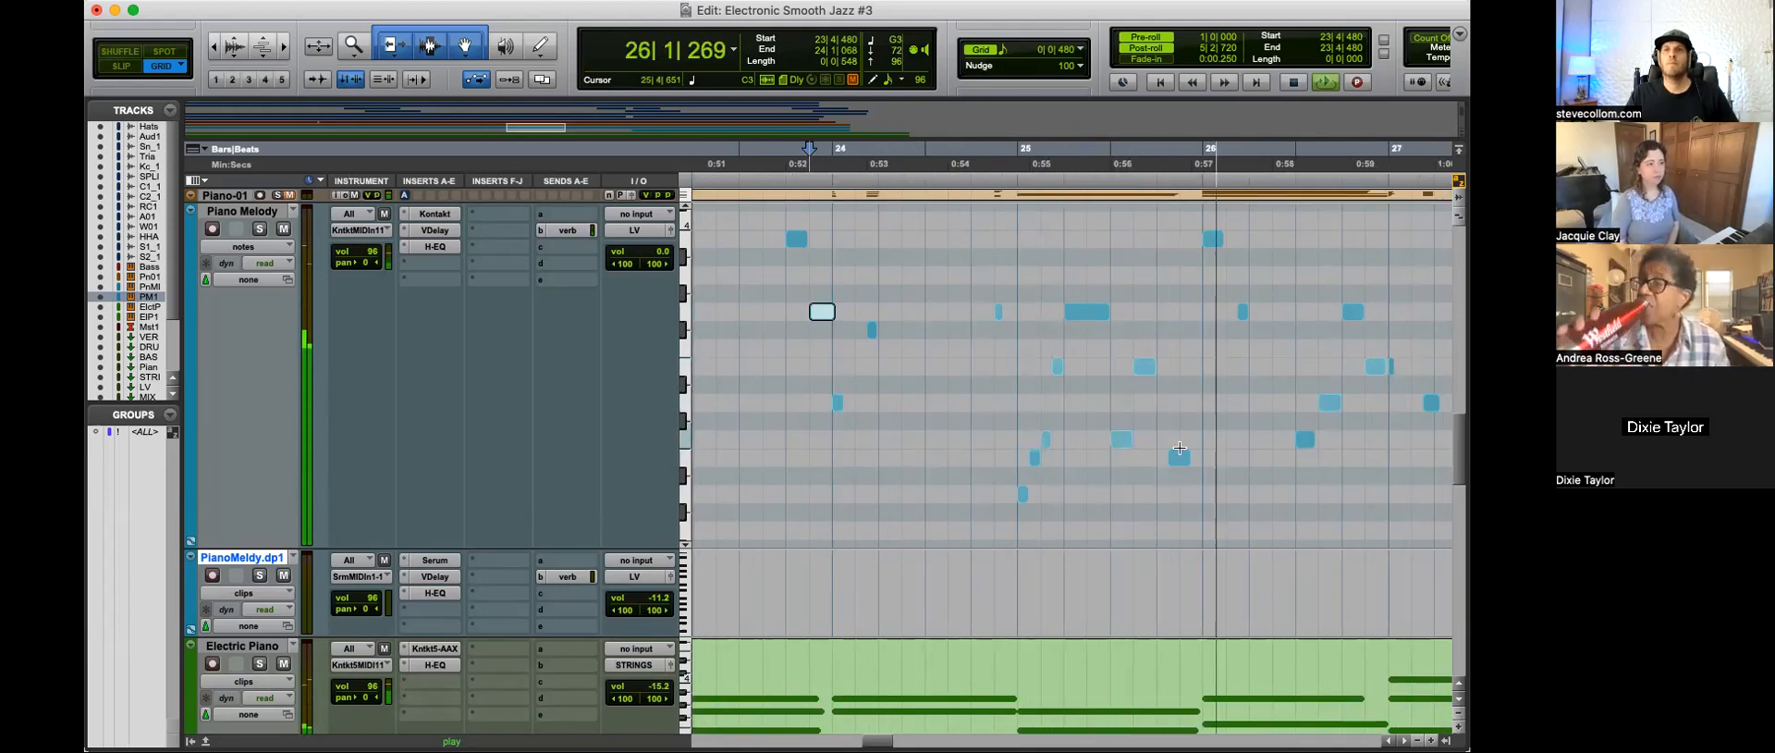
left_click(1182, 458)
Step: Stop playback and view the whole arrangement with the Bass track's notes above the Piano Melody notes
key("r")
key("r")
key("r")
key("r")
key("space")
left_click(860, 347)
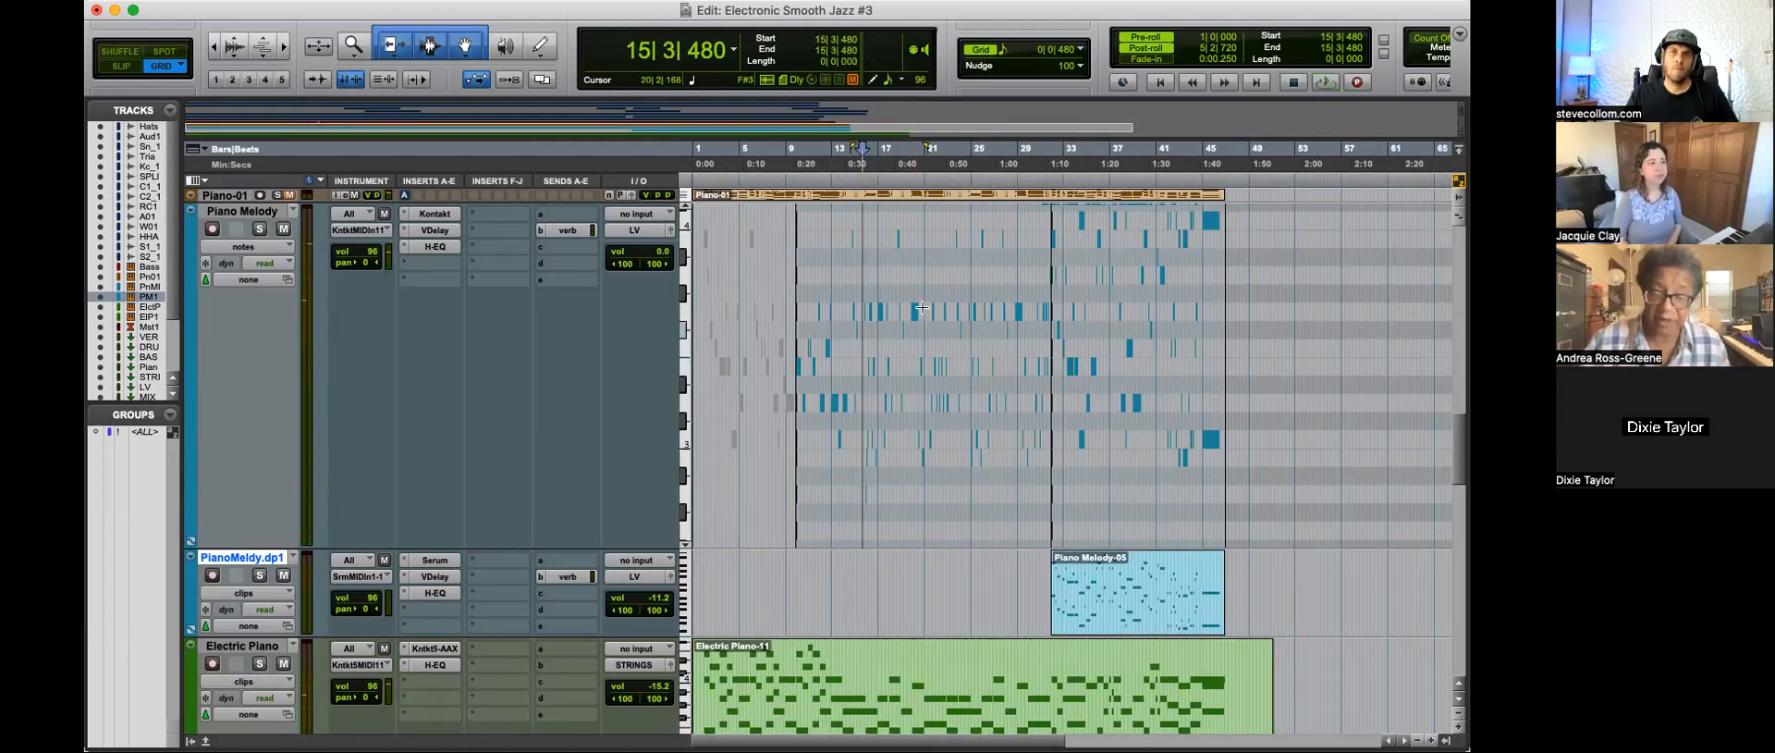
left_click(894, 271)
scroll(904, 396, "up", 3)
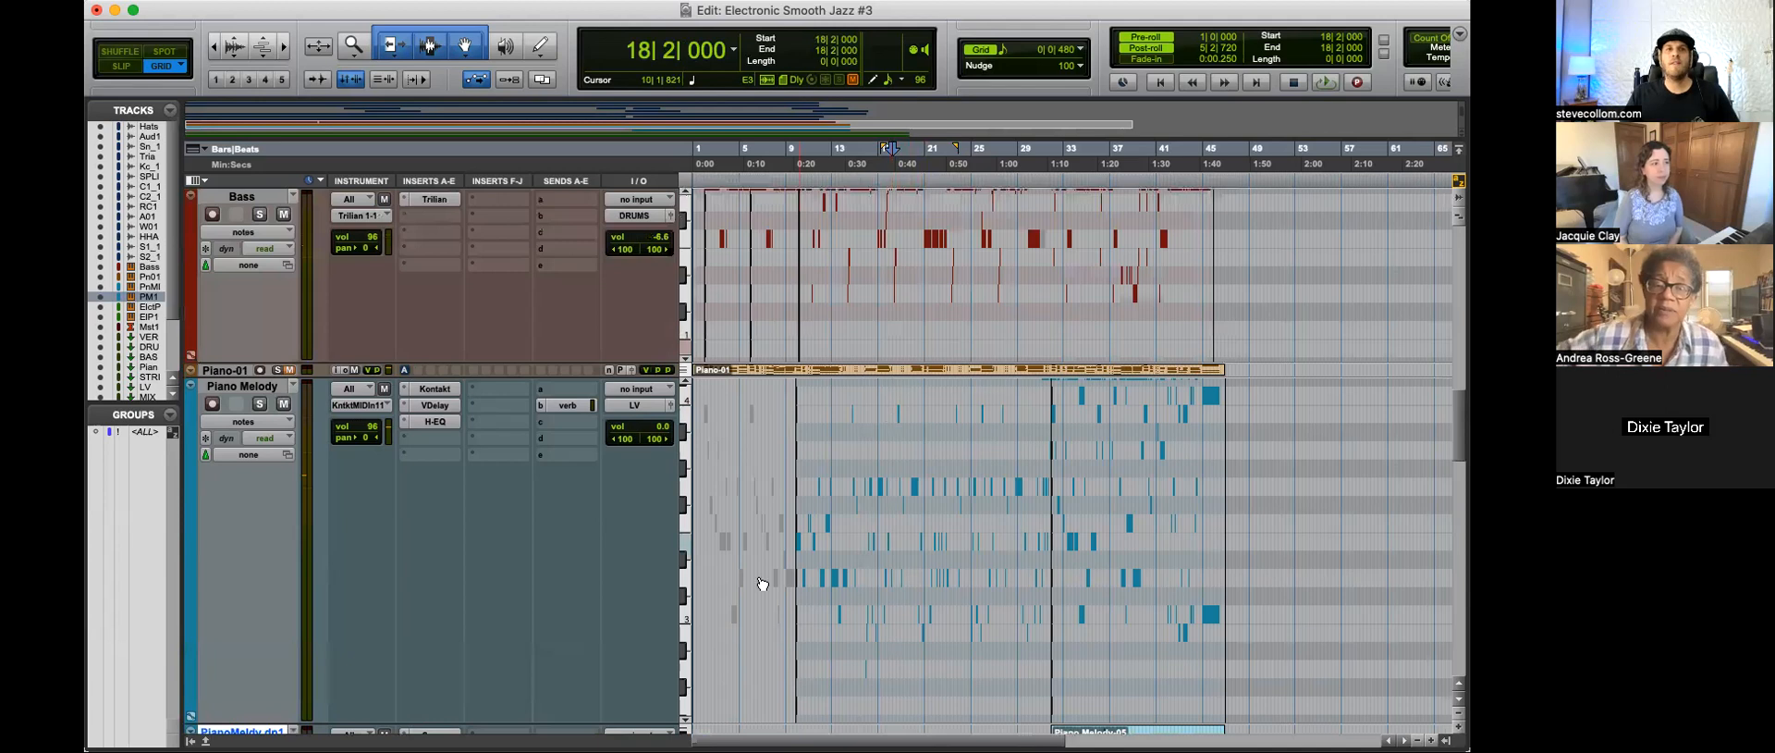
mouse_move(552, 724)
left_mouse_down()
mouse_move(553, 534)
mouse_move(551, 710)
left_mouse_up()
Step: Examine the melody notes around 15|1|000 and set the grid to 1/32 note
left_click(856, 440)
key("t")
key("t")
key("t")
key("t")
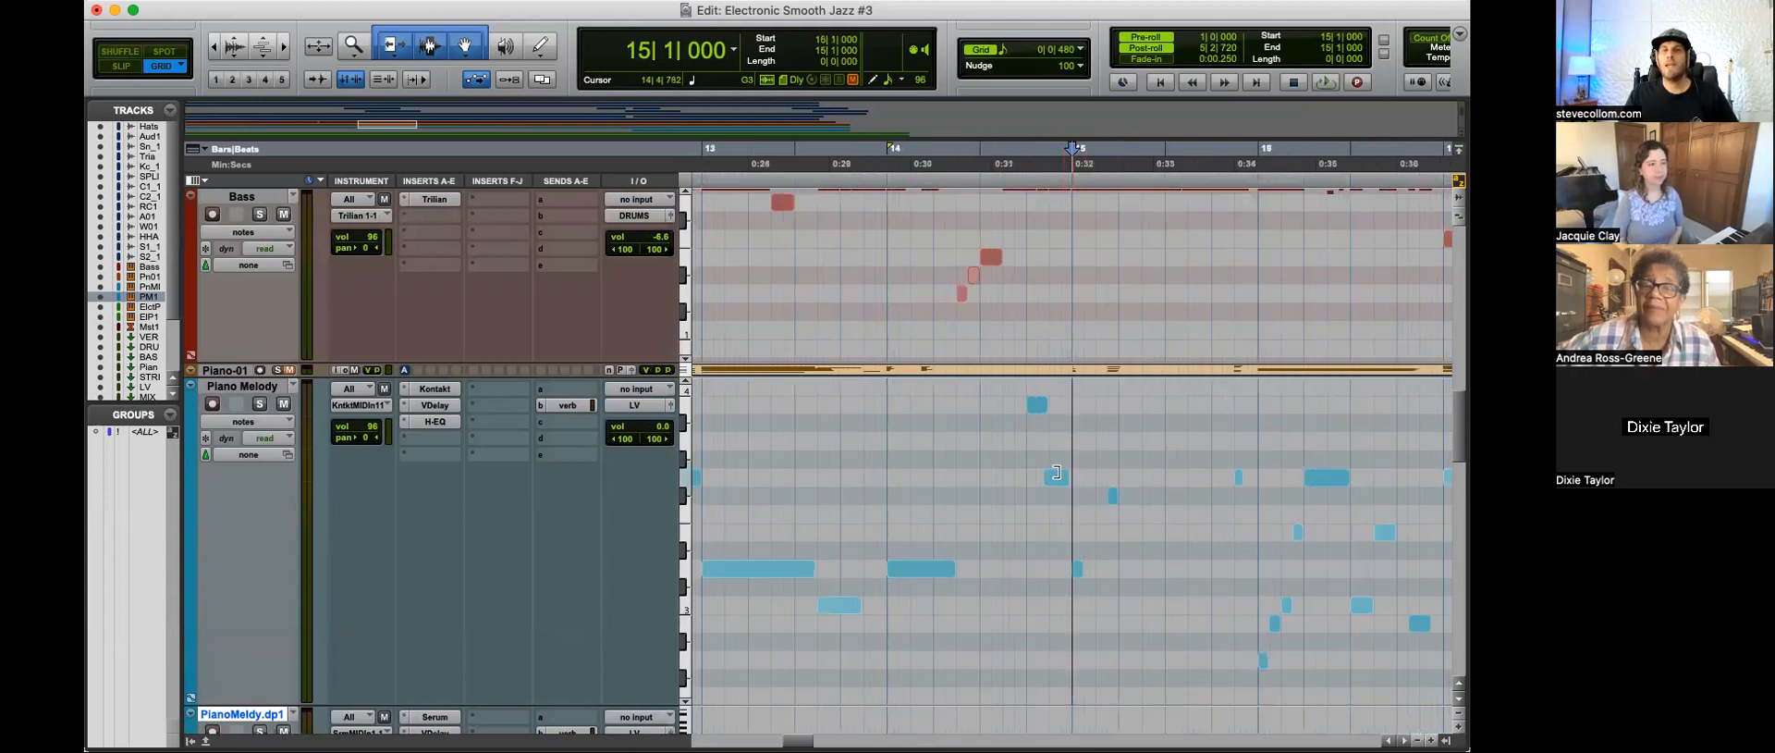
key("t")
key("t")
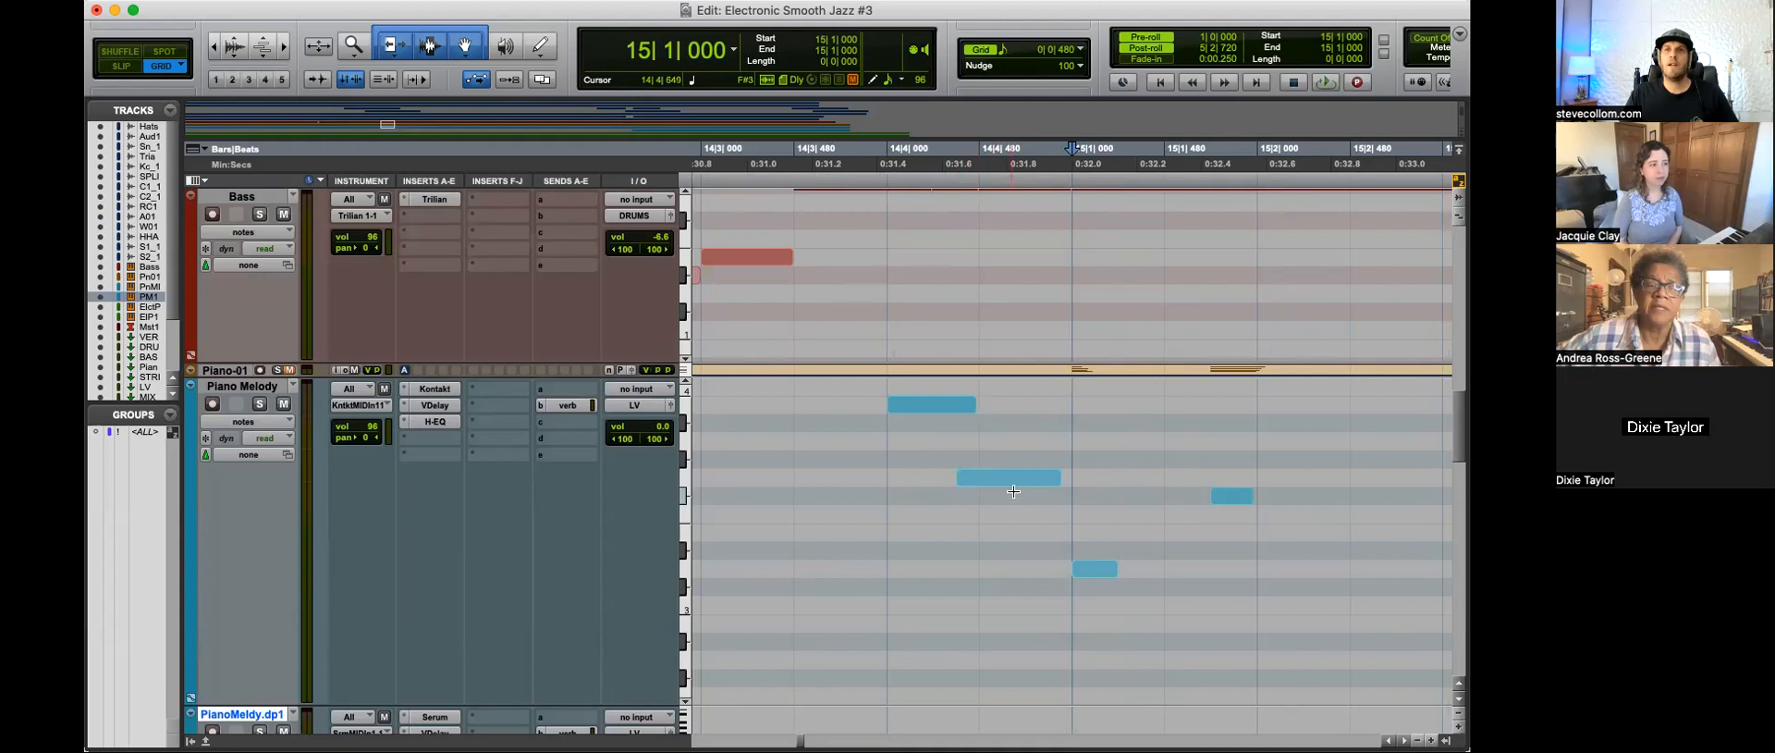
left_click(993, 46)
left_click(1032, 82)
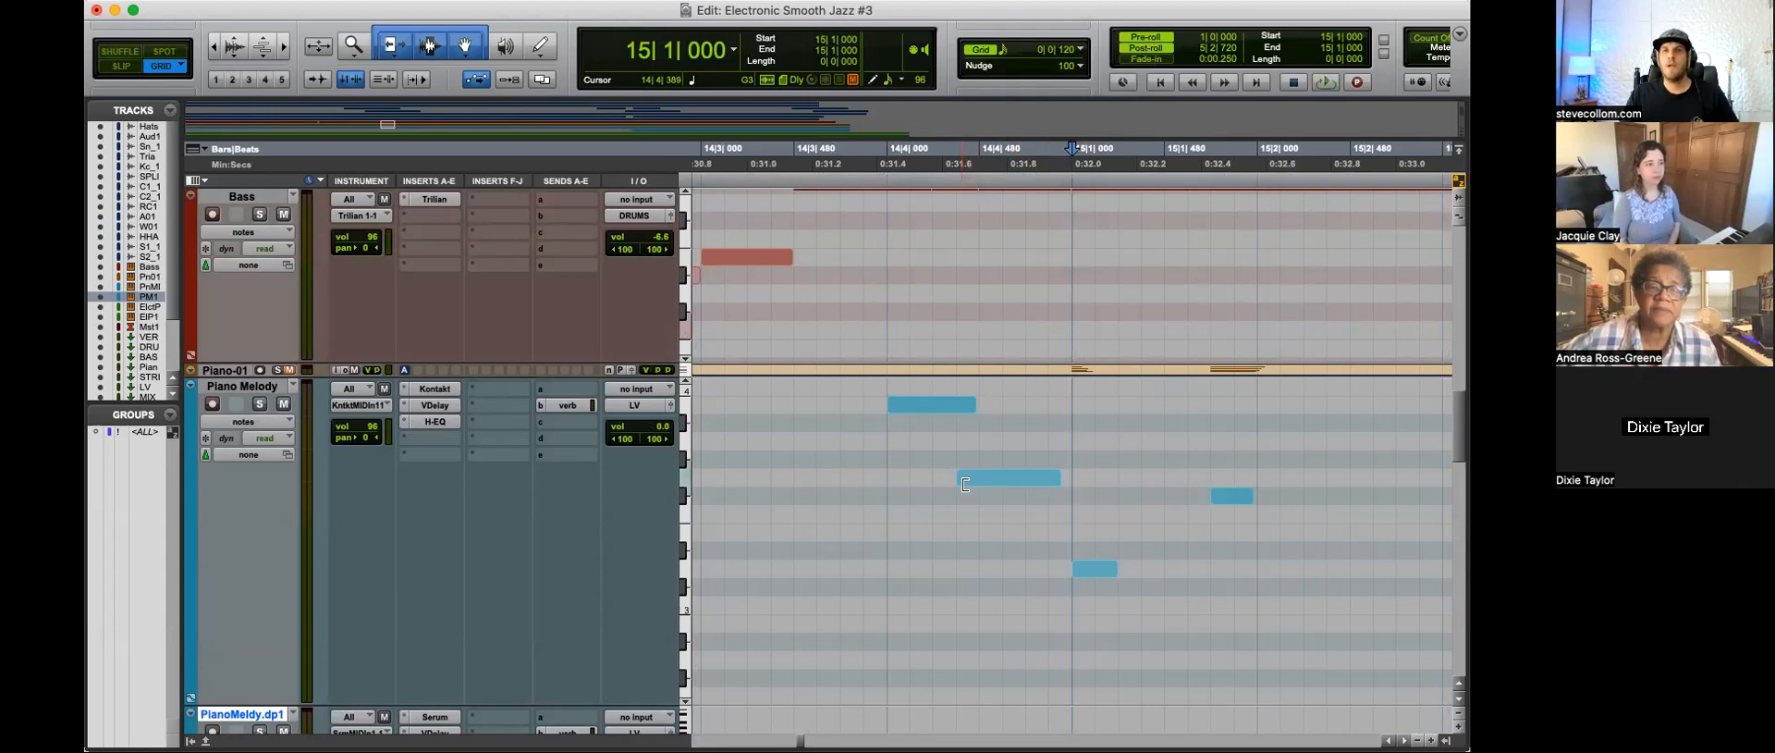
Step: Place the edit cursor at 9|4|840 near the start of the Piano Melody-04 clip and set the grid to 1/8 note
key("r")
key("r")
key("r")
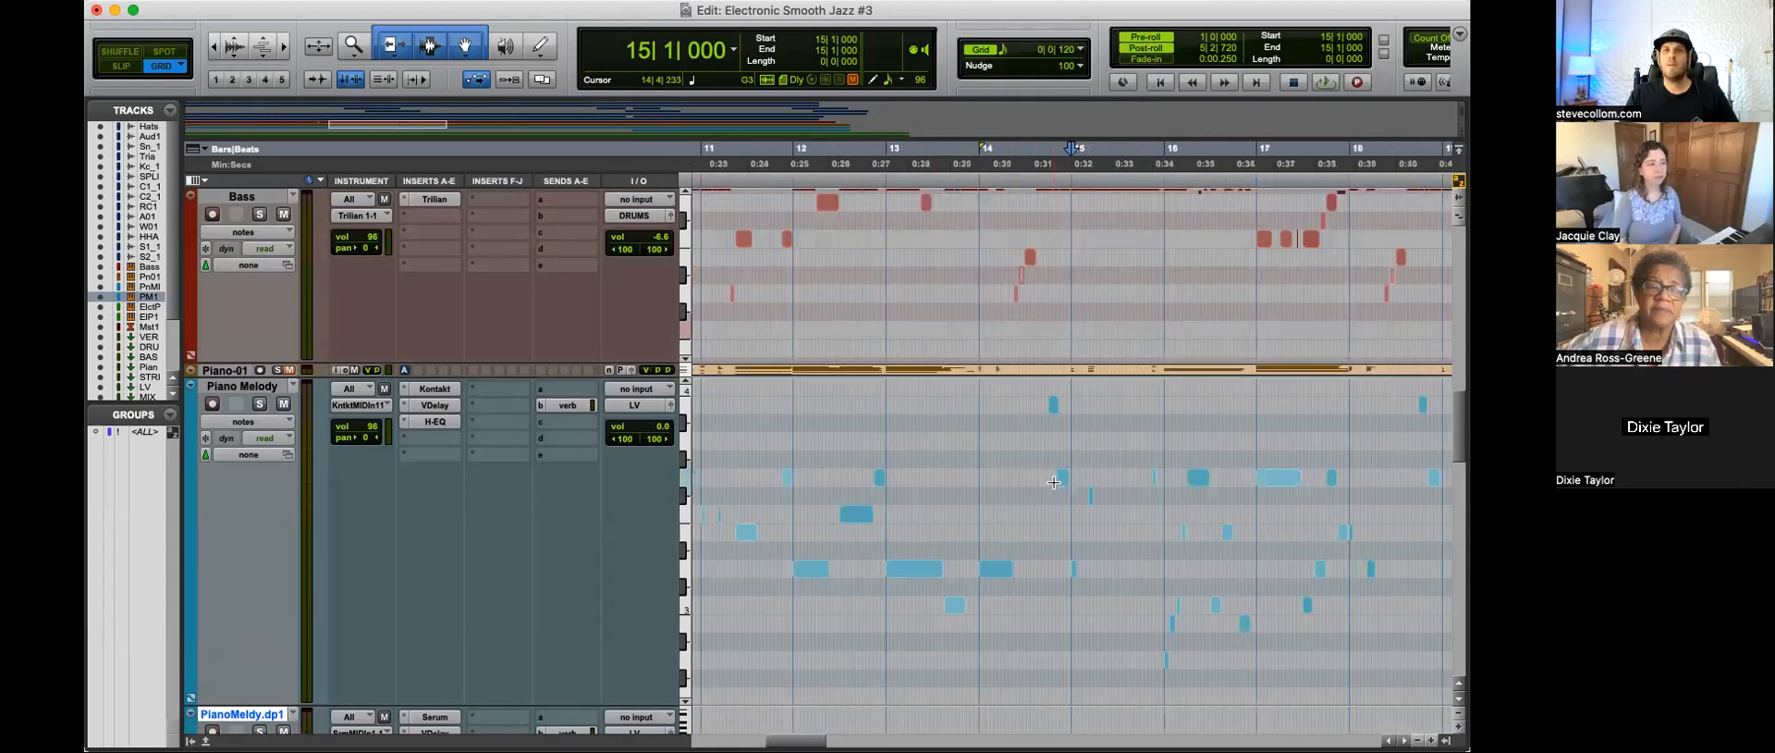
key("r")
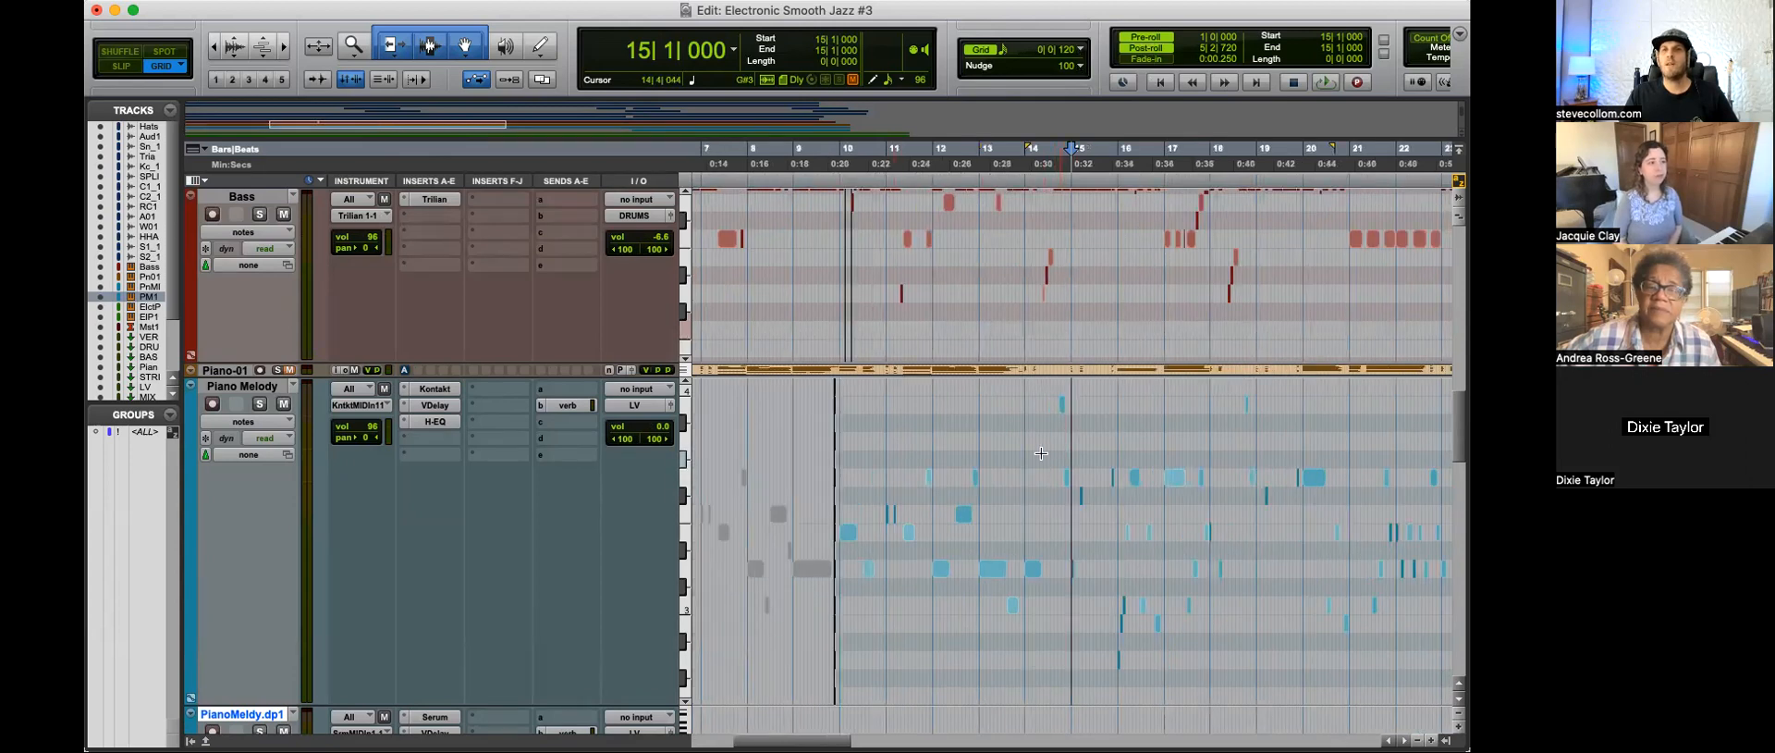
left_click(837, 451)
key("t")
key("t")
key("t")
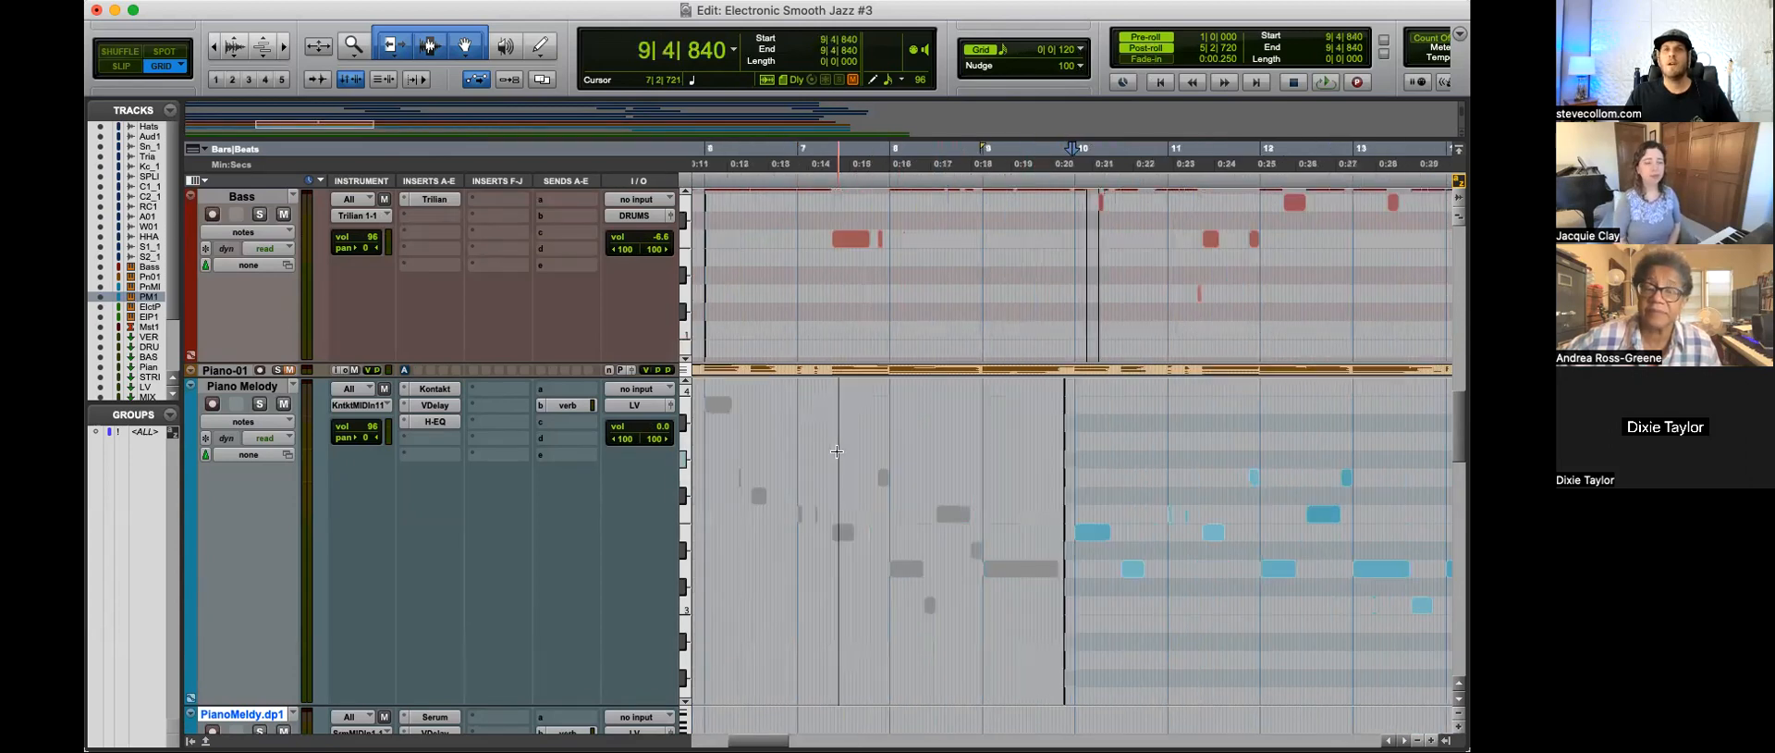
left_click(1004, 49)
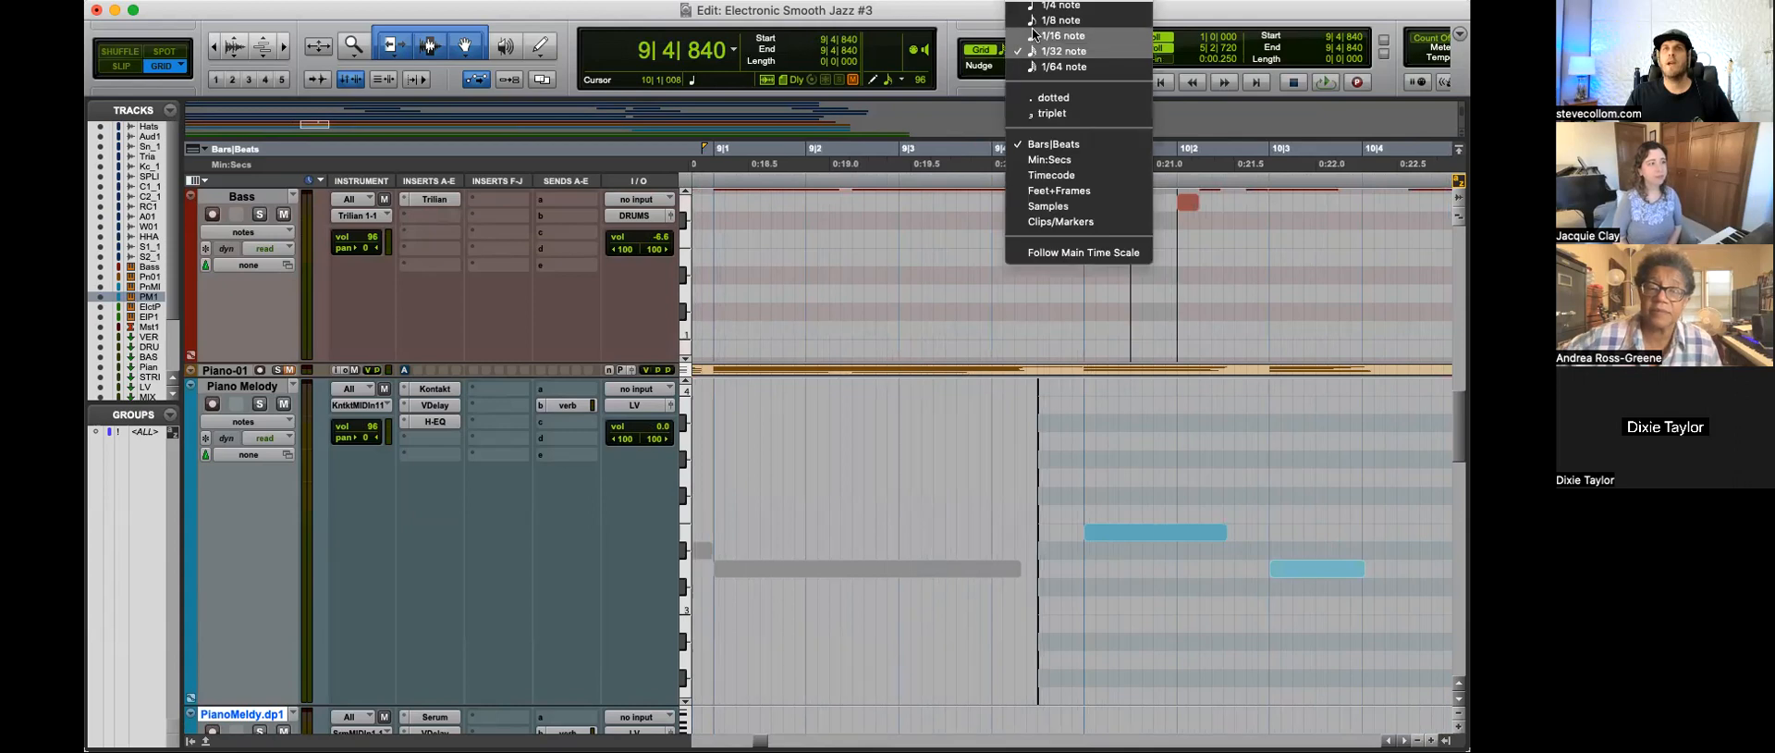
left_click(1056, 19)
Step: Play the melody entrance from 9|4|840 while following the Bass and Piano Melody notes
key("space")
key("r")
key("r")
key("t")
key("t")
key("r")
scroll(1227, 565, "right", 3)
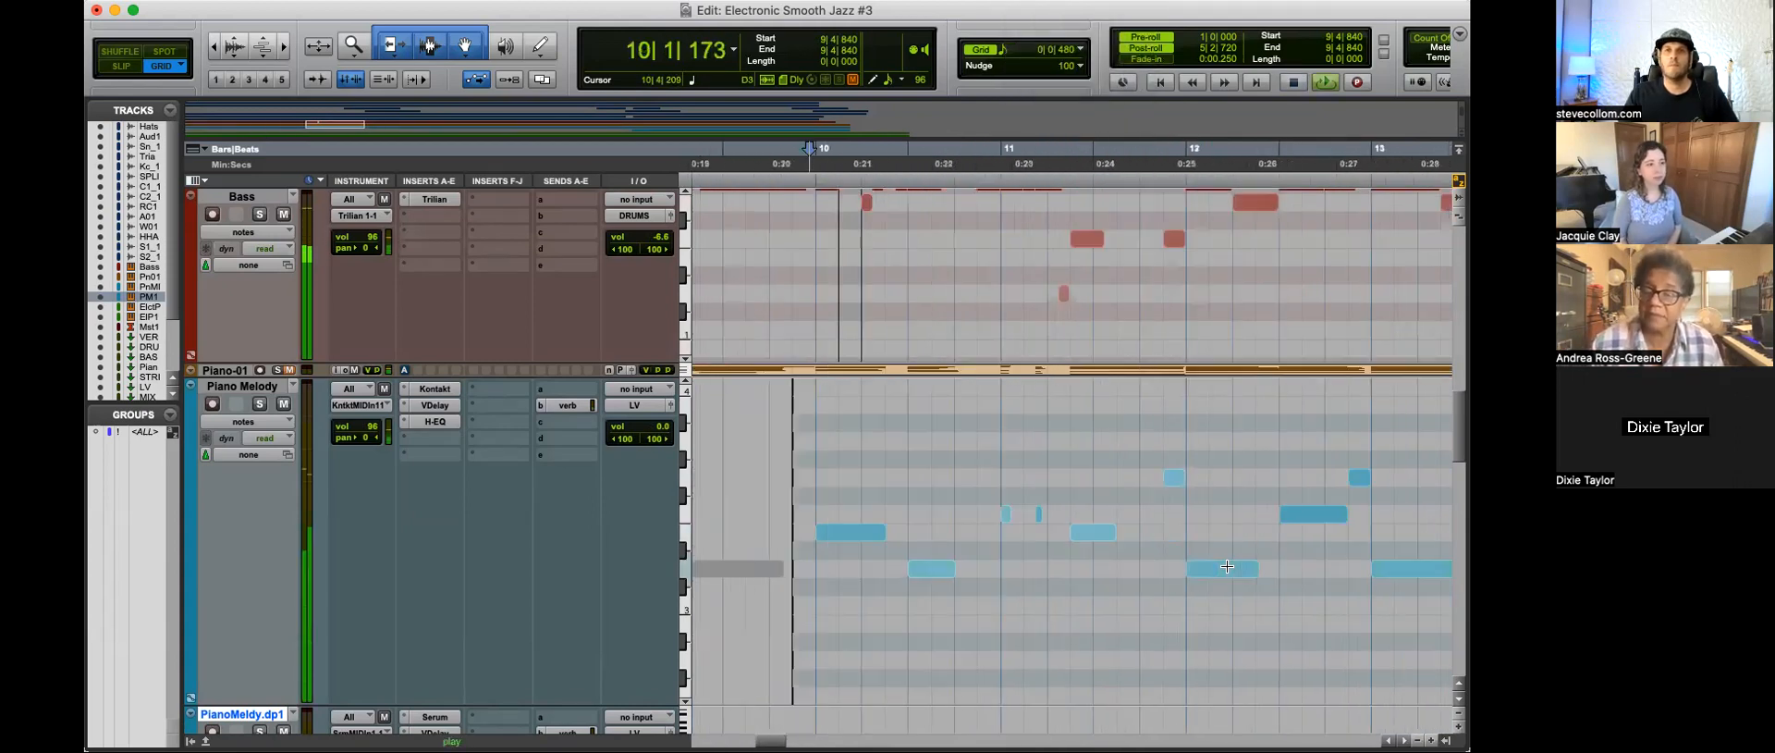
key("t")
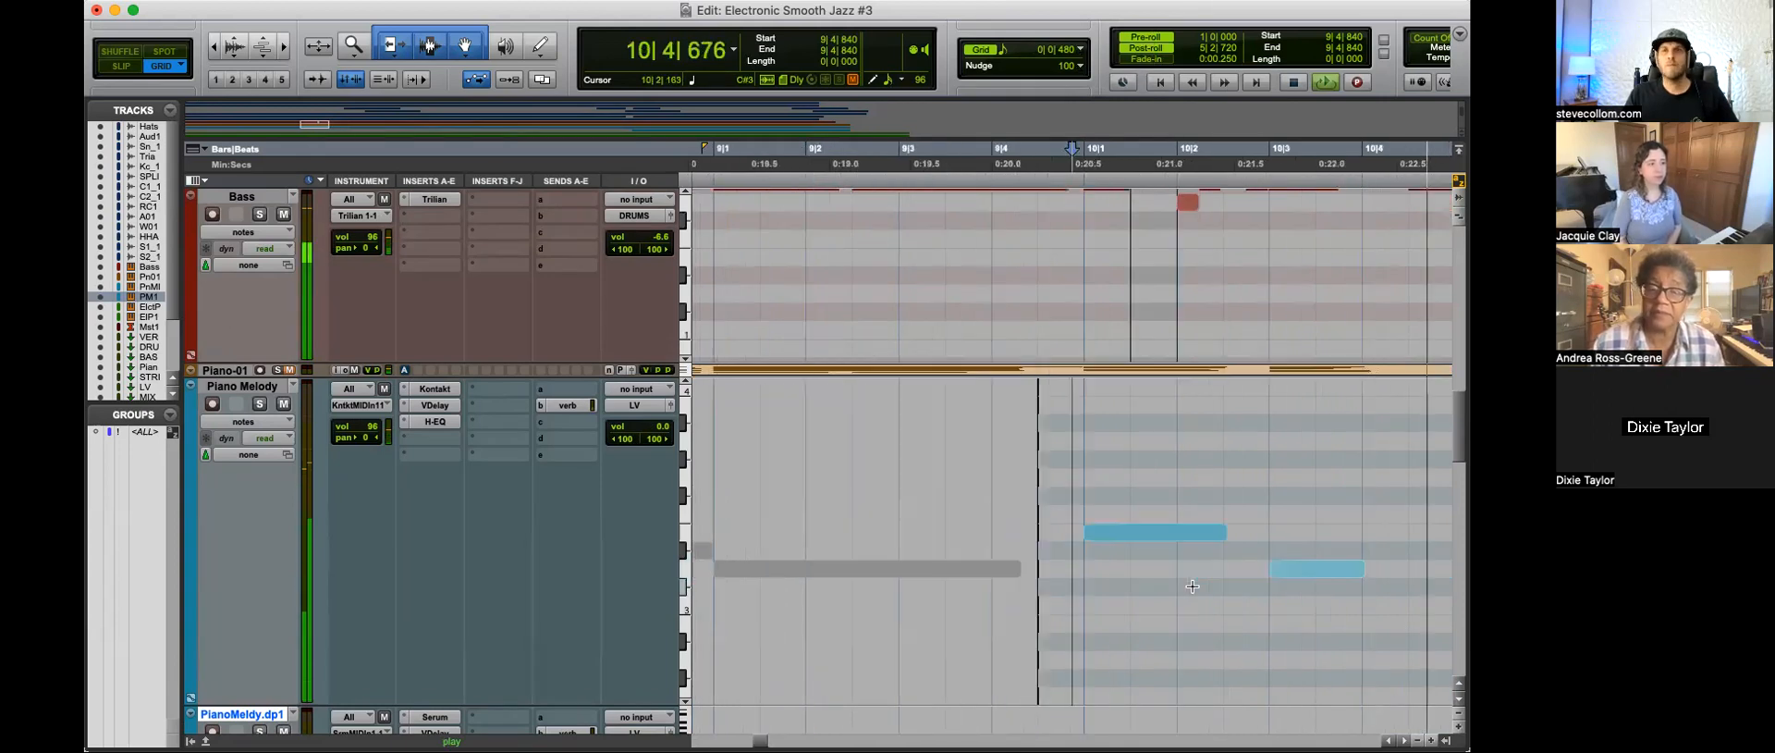
key("space")
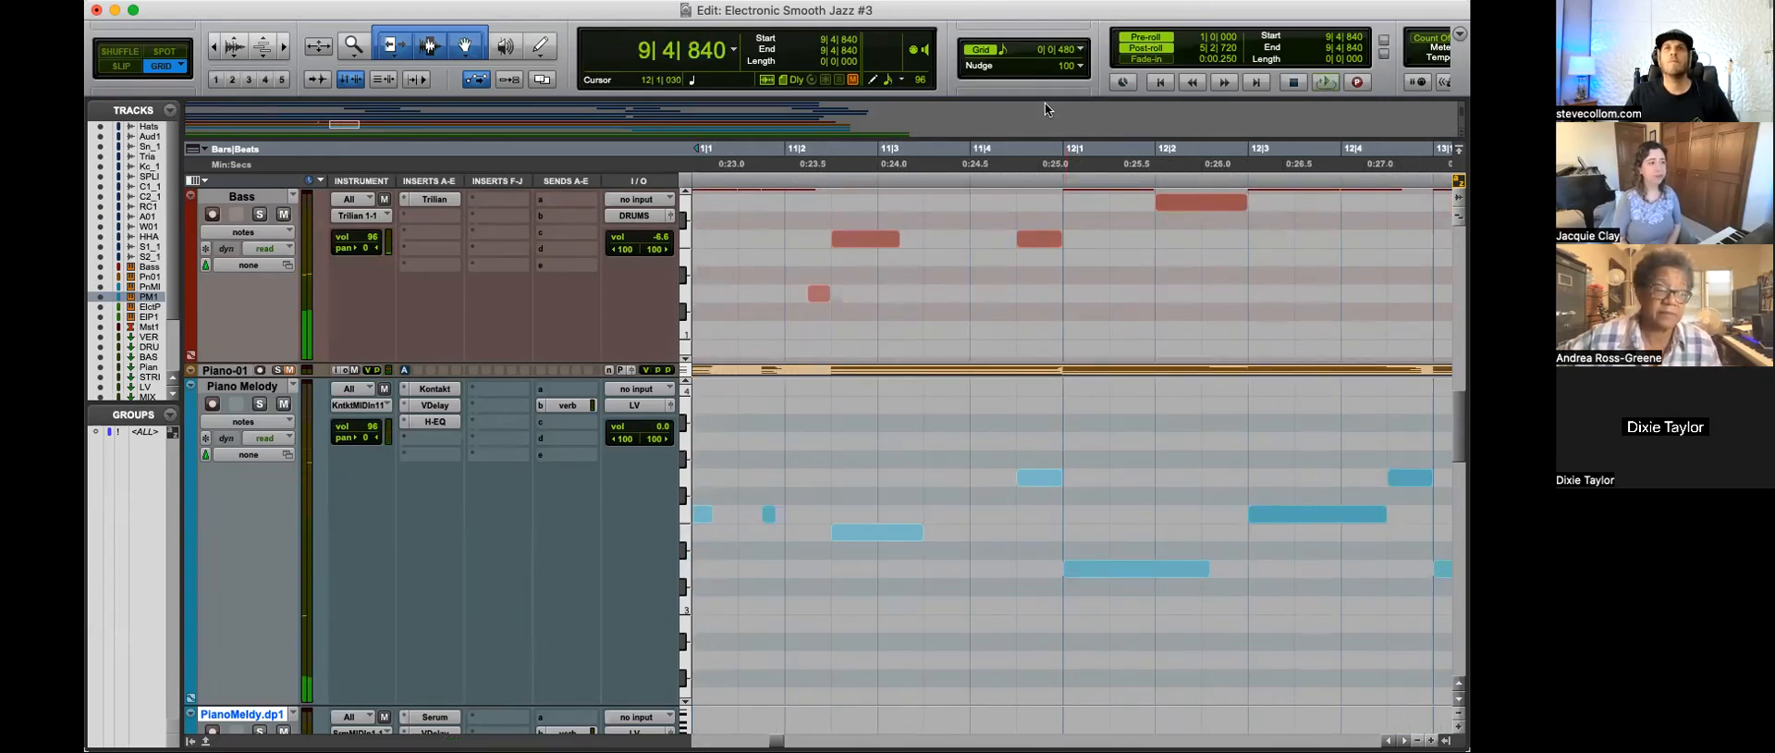
Step: Set the grid to 1/16 note and play the melody from 9|4|840 into bar 14
left_click(1054, 49)
left_click(1054, 69)
key("space")
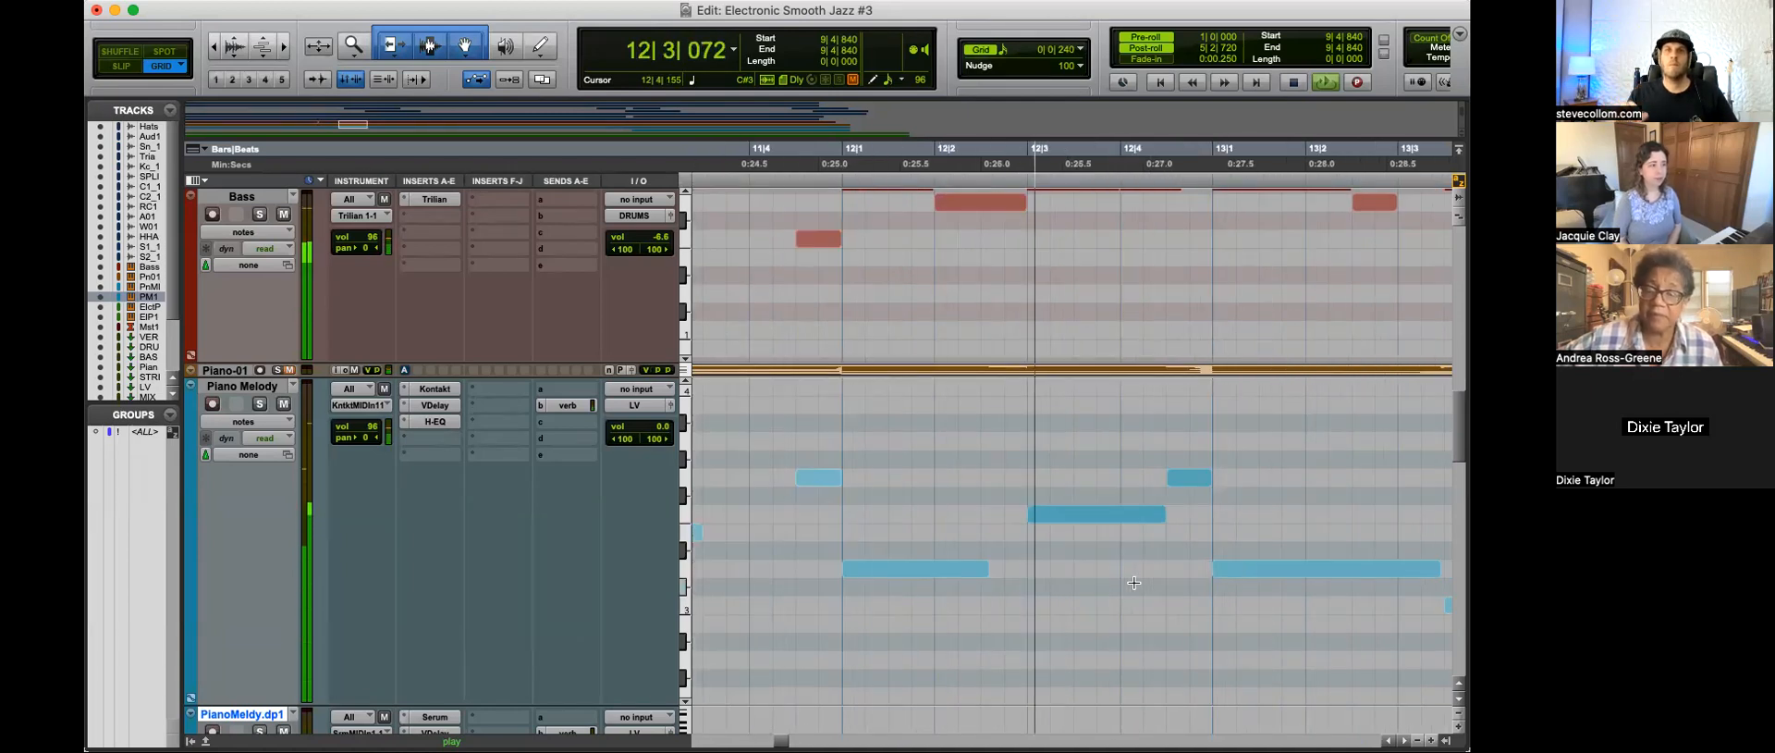
key("r")
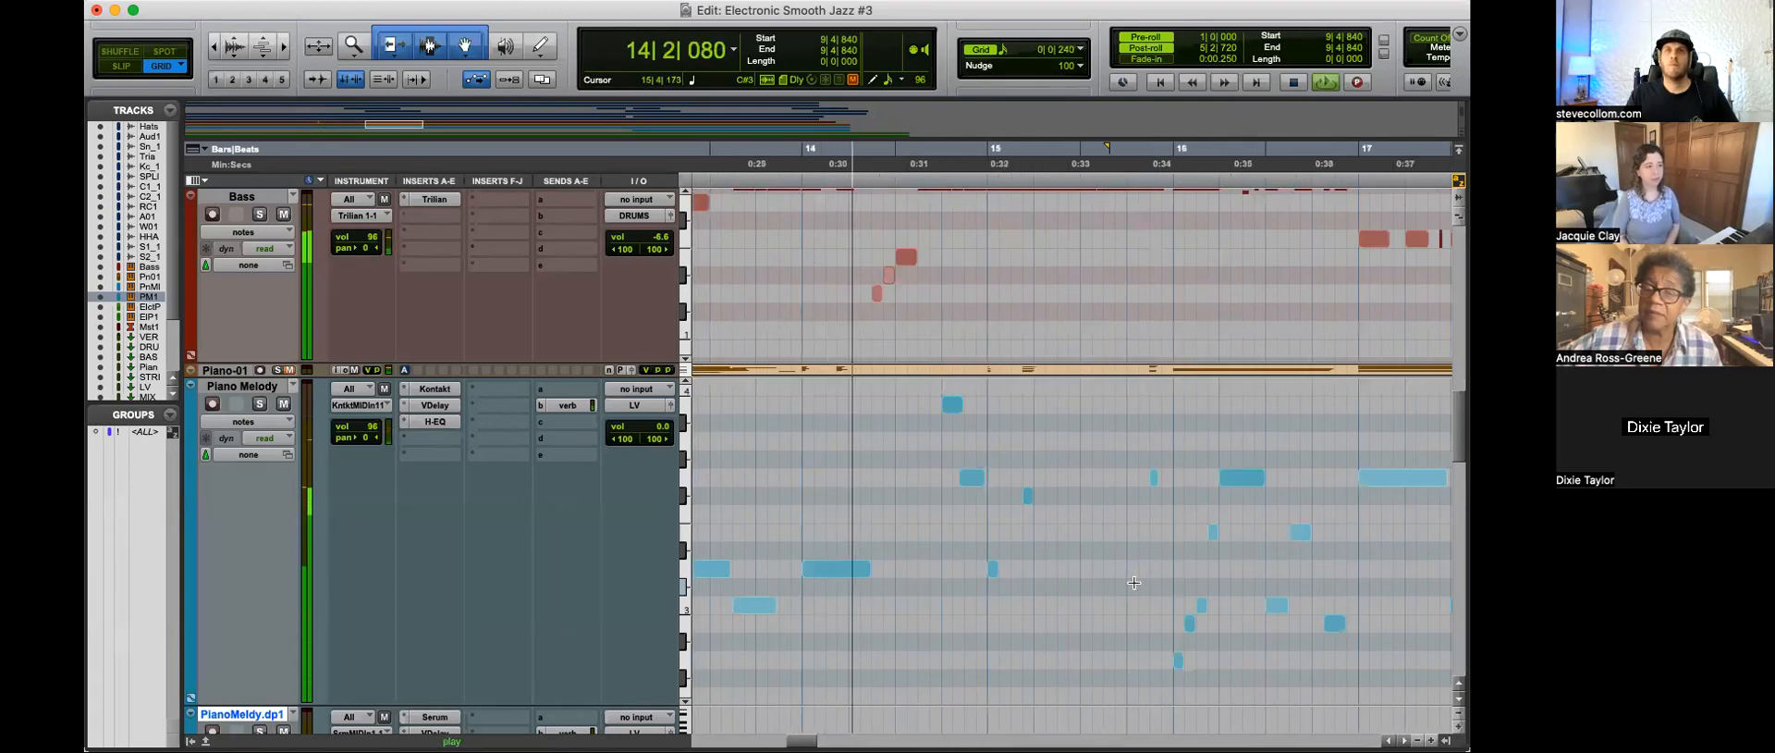
Step: Move the G3 melody notes just before bars 15 and 19 to start at 14|4|480 and 18|4|480 during playback
key("space")
left_click(975, 478)
key("space")
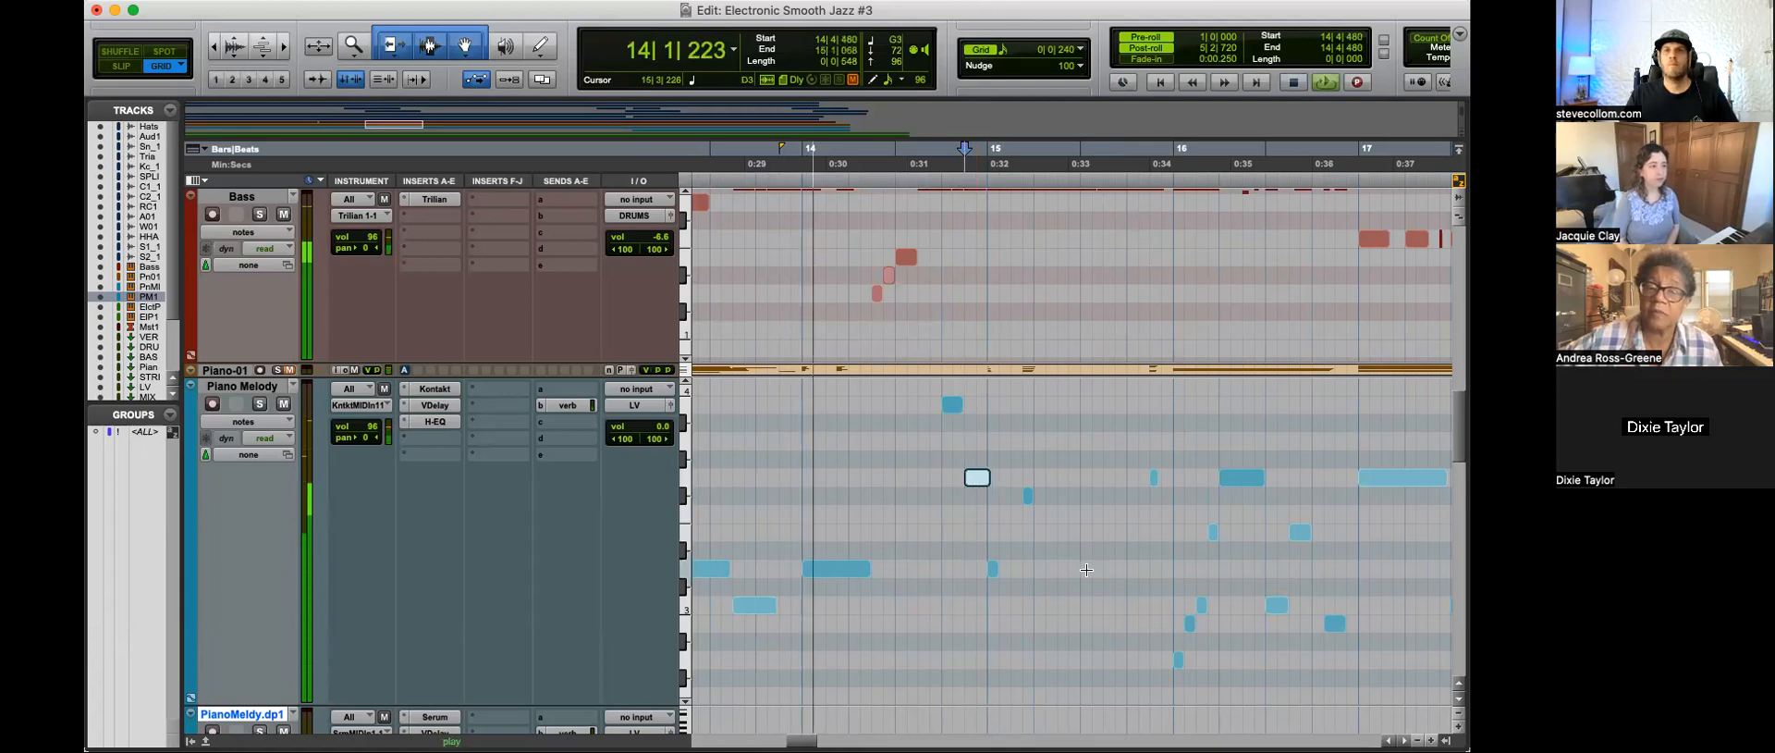
key("t")
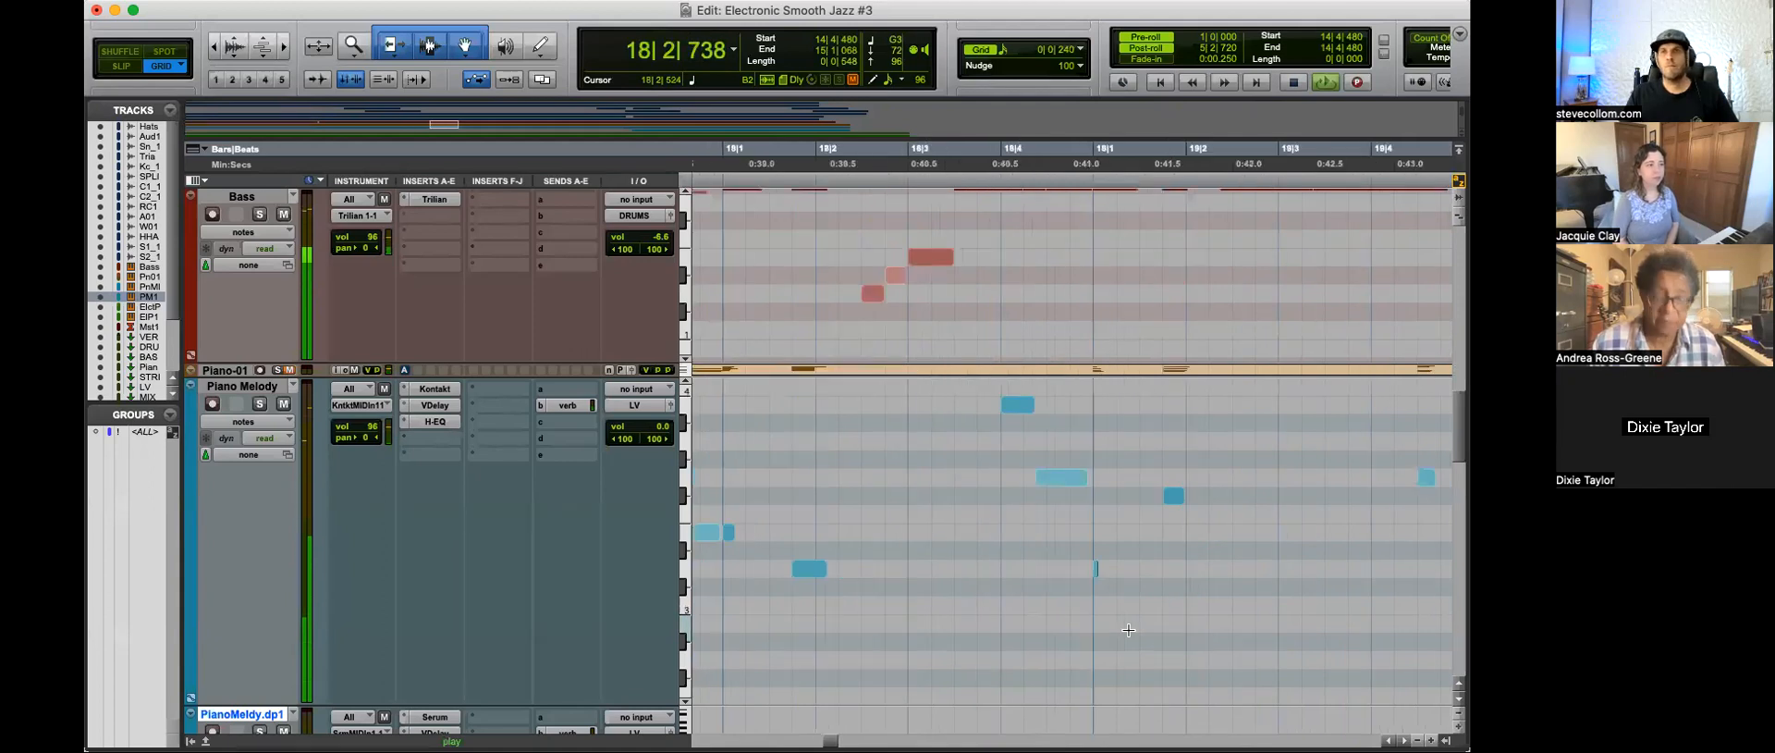
left_click_drag(1056, 484, 1069, 485)
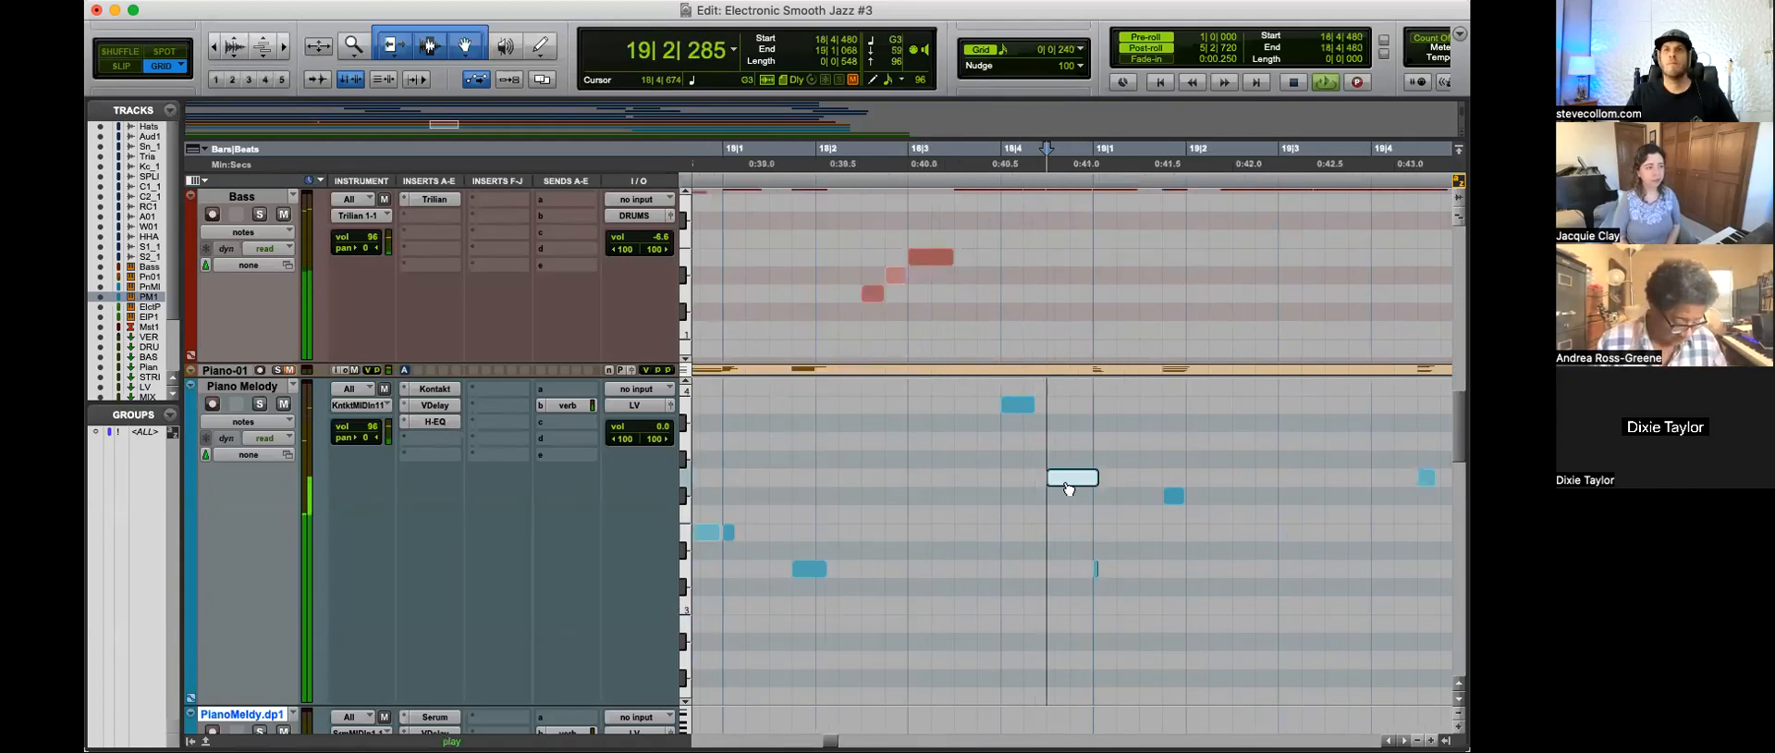
Step: Compare the A1 Bass note at 18|4|480 with the Piano Melody note above it and replay the passage leading into 18|3|720
key("space")
key("space")
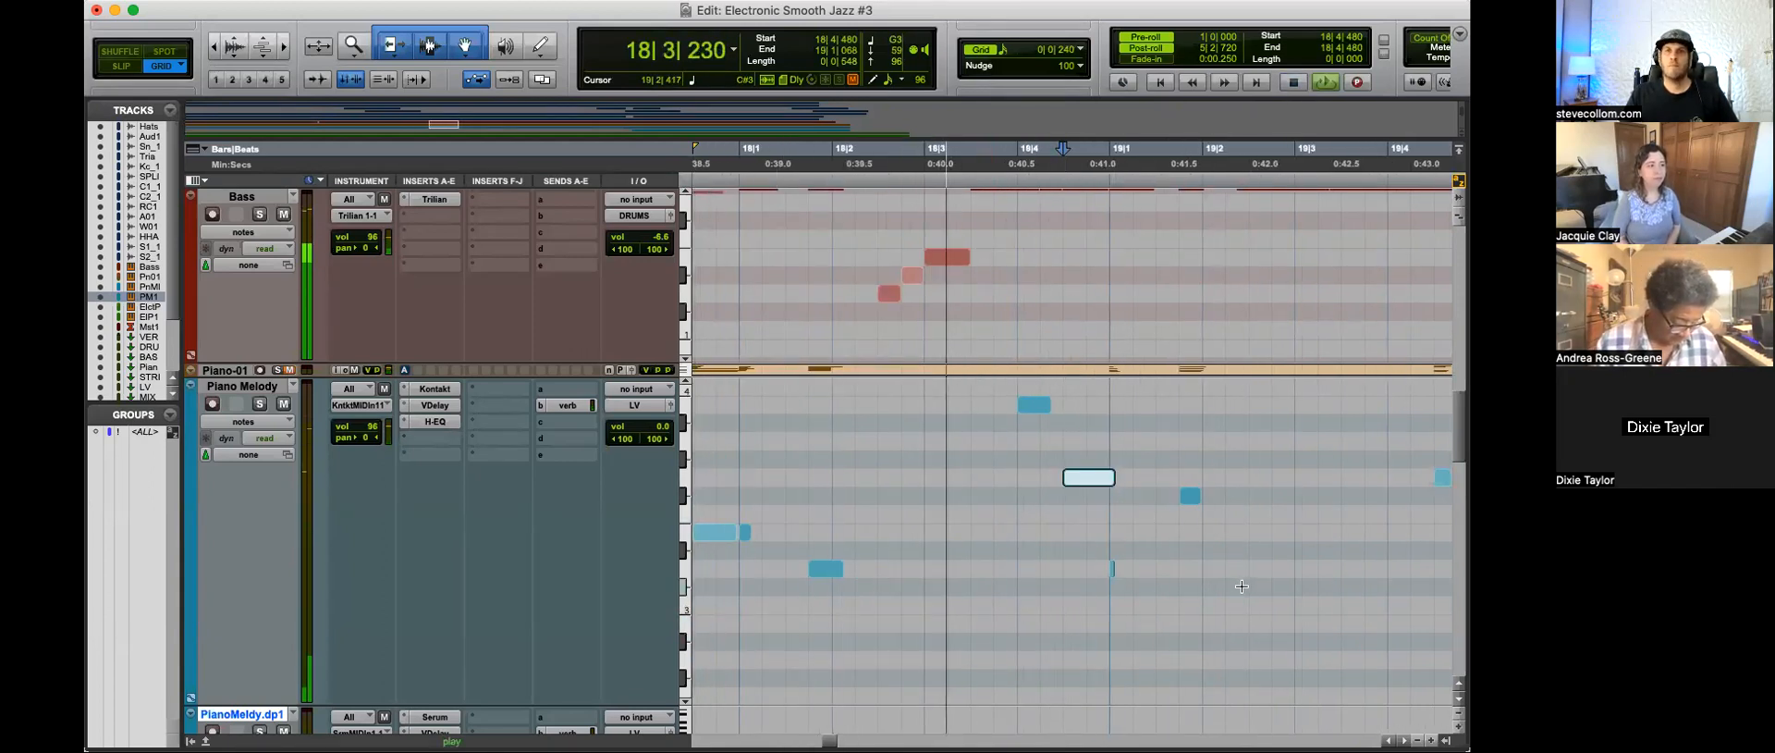
scroll(1101, 314, "up", 1)
left_click_drag(1088, 359, 1085, 442)
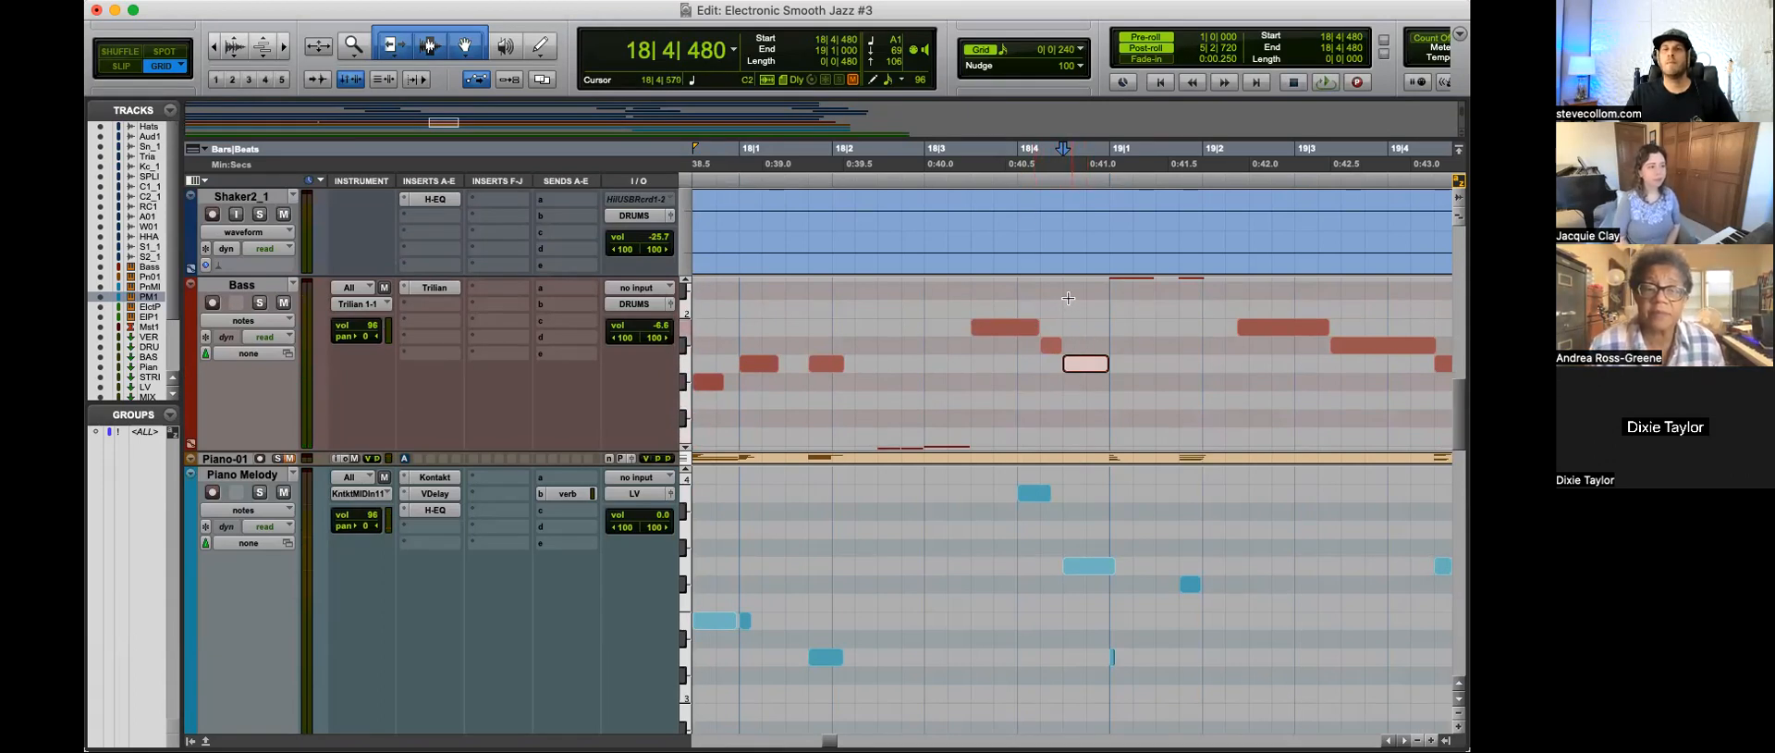
left_click(1006, 536)
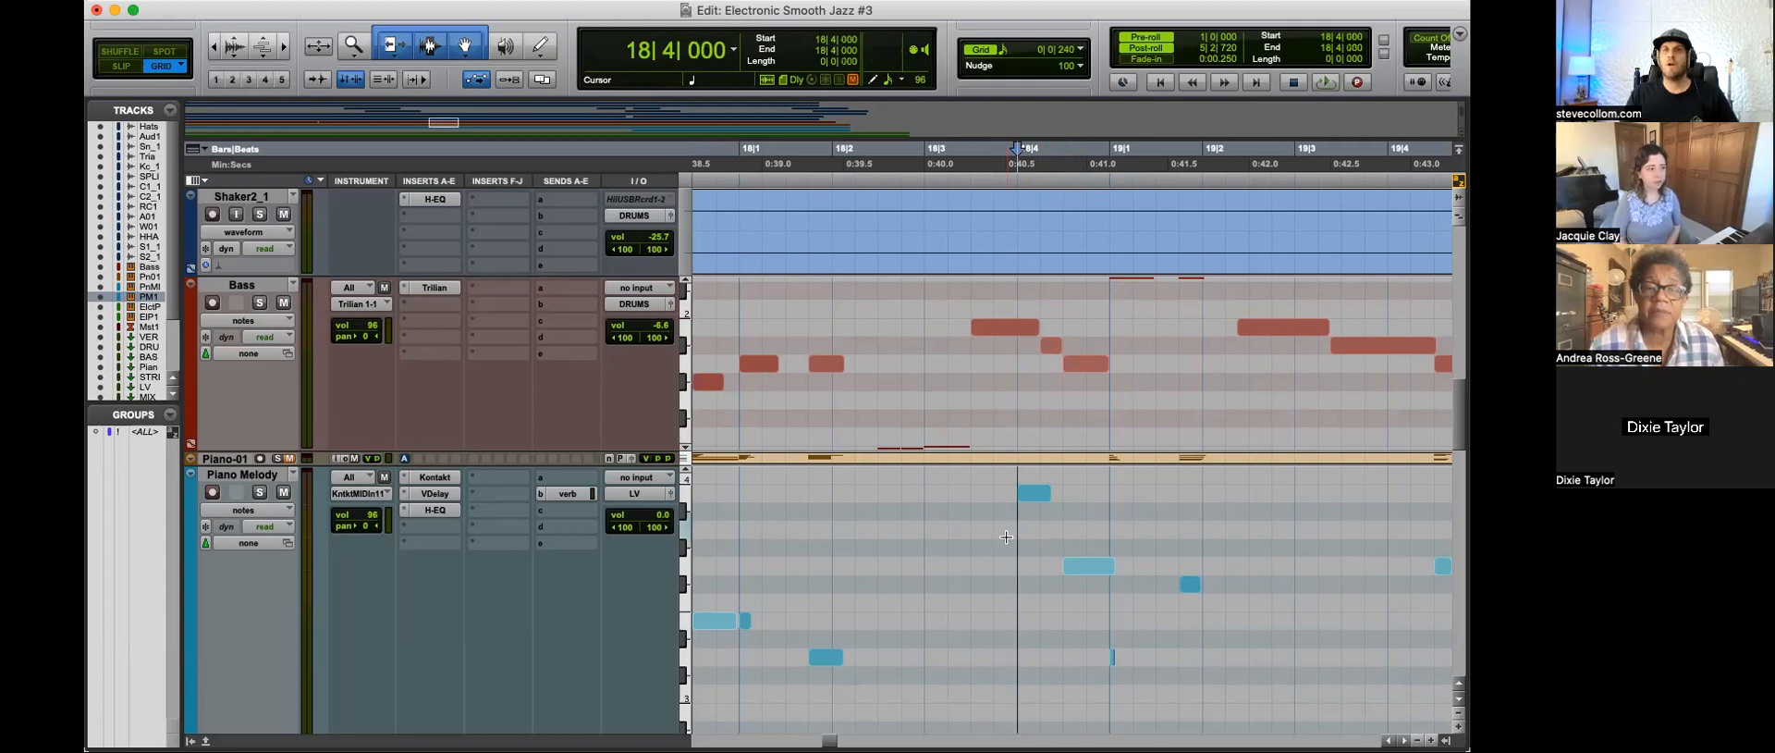
key("minus")
key("space")
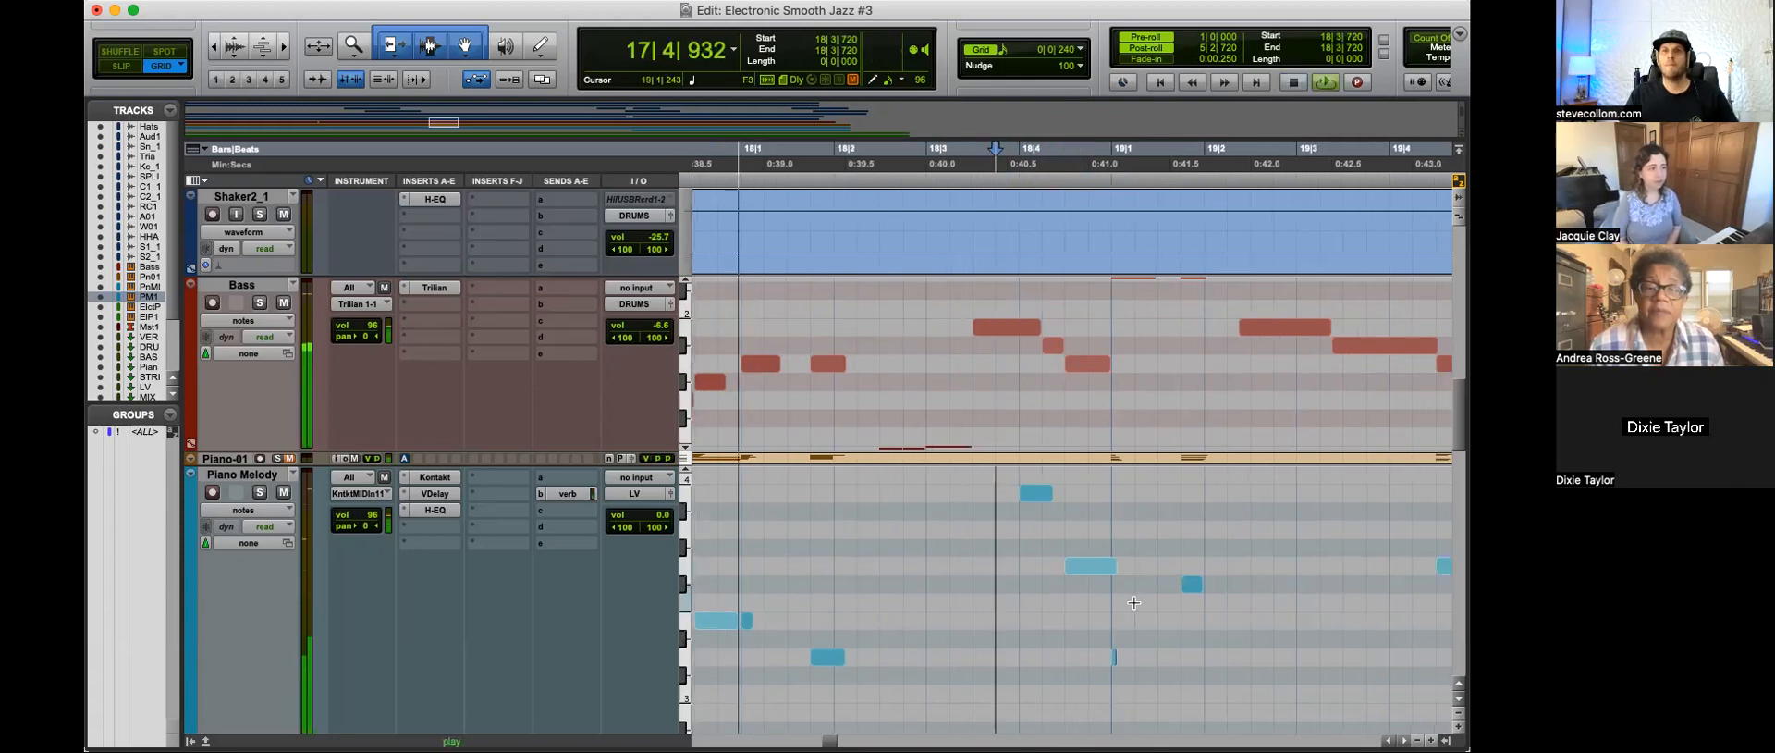
Step: Trim the end of the G3 melody note before bar 19 and move the one before bar 28 in line with the bass note
left_click_drag(1115, 566, 1109, 566)
scroll(1202, 629, "right", 5)
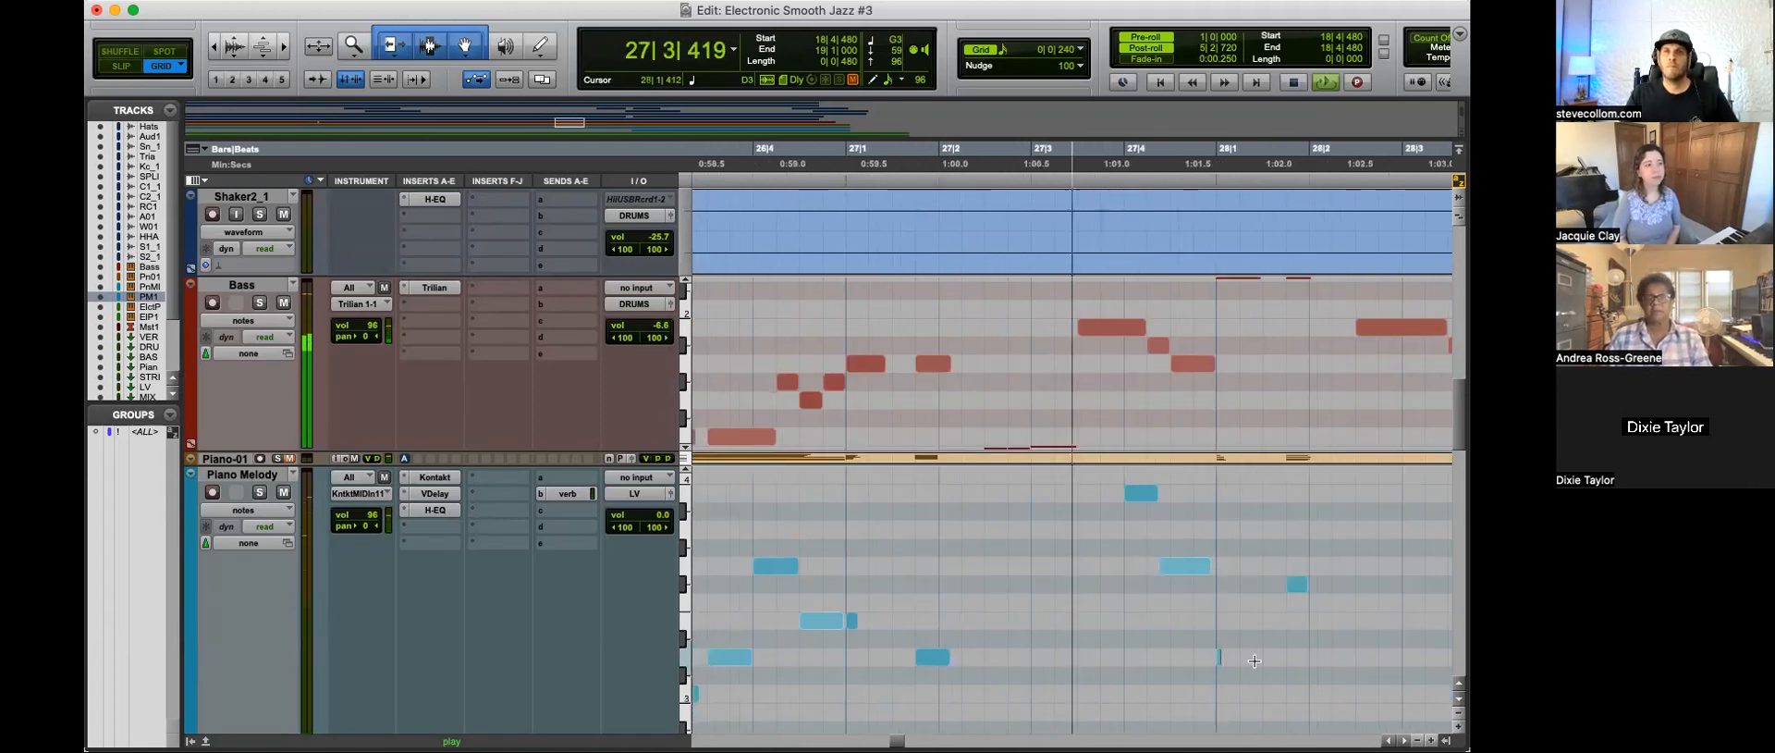
key("space")
left_click_drag(1182, 567, 1194, 566)
key("space")
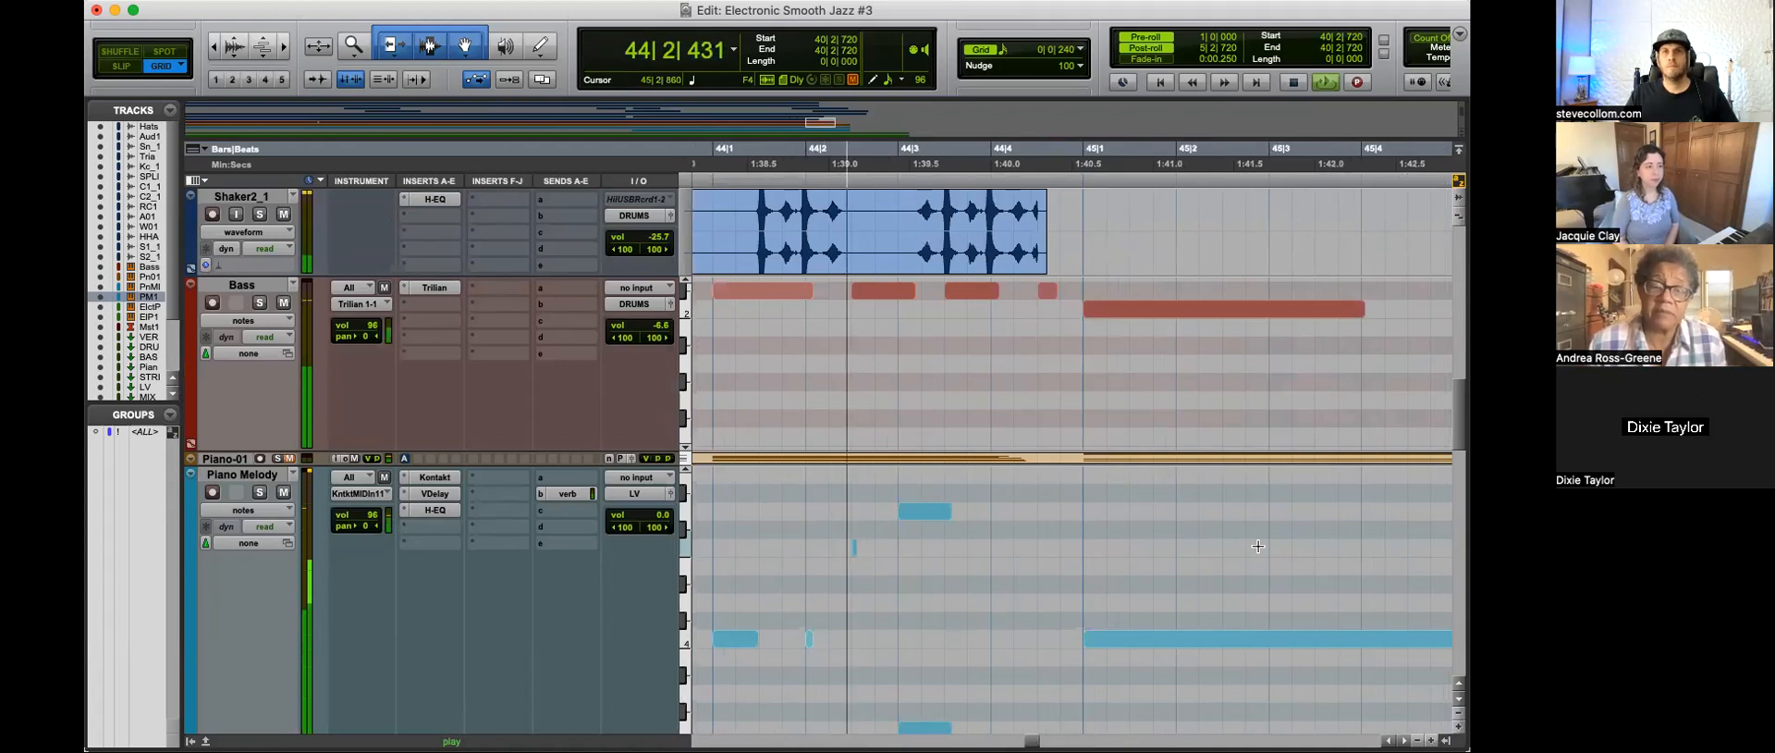
Step: Play bars 43 to 44 while checking the kick, clap and other drum tracks around the transition
key("super+bracketleft")
left_click(831, 506)
scroll(928, 547, "up", 4)
key("super+bracketright")
scroll(927, 547, "up", 4)
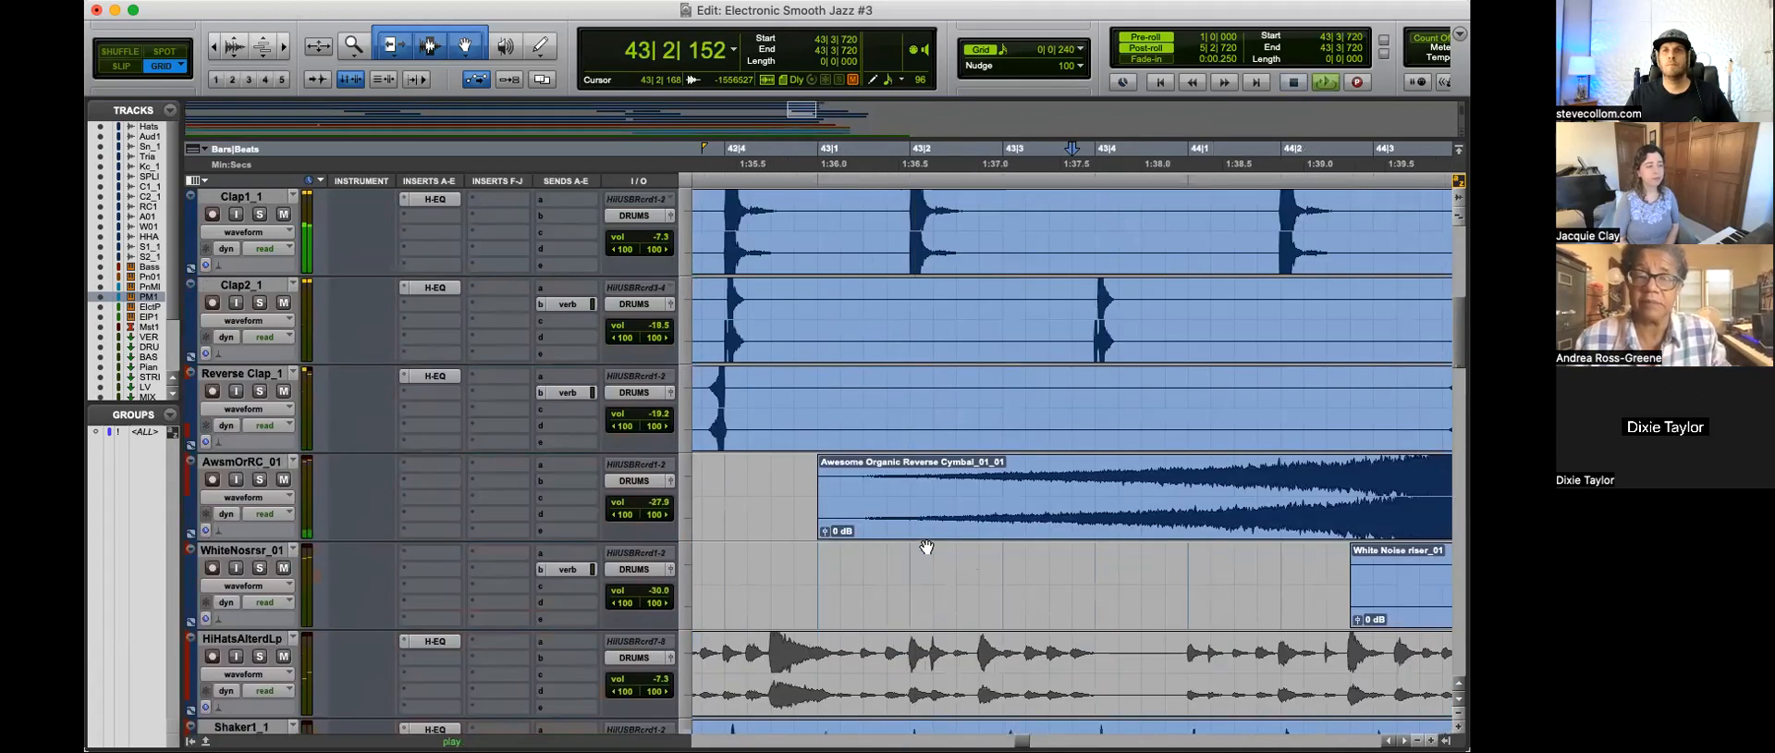
scroll(1030, 552, "up", 3)
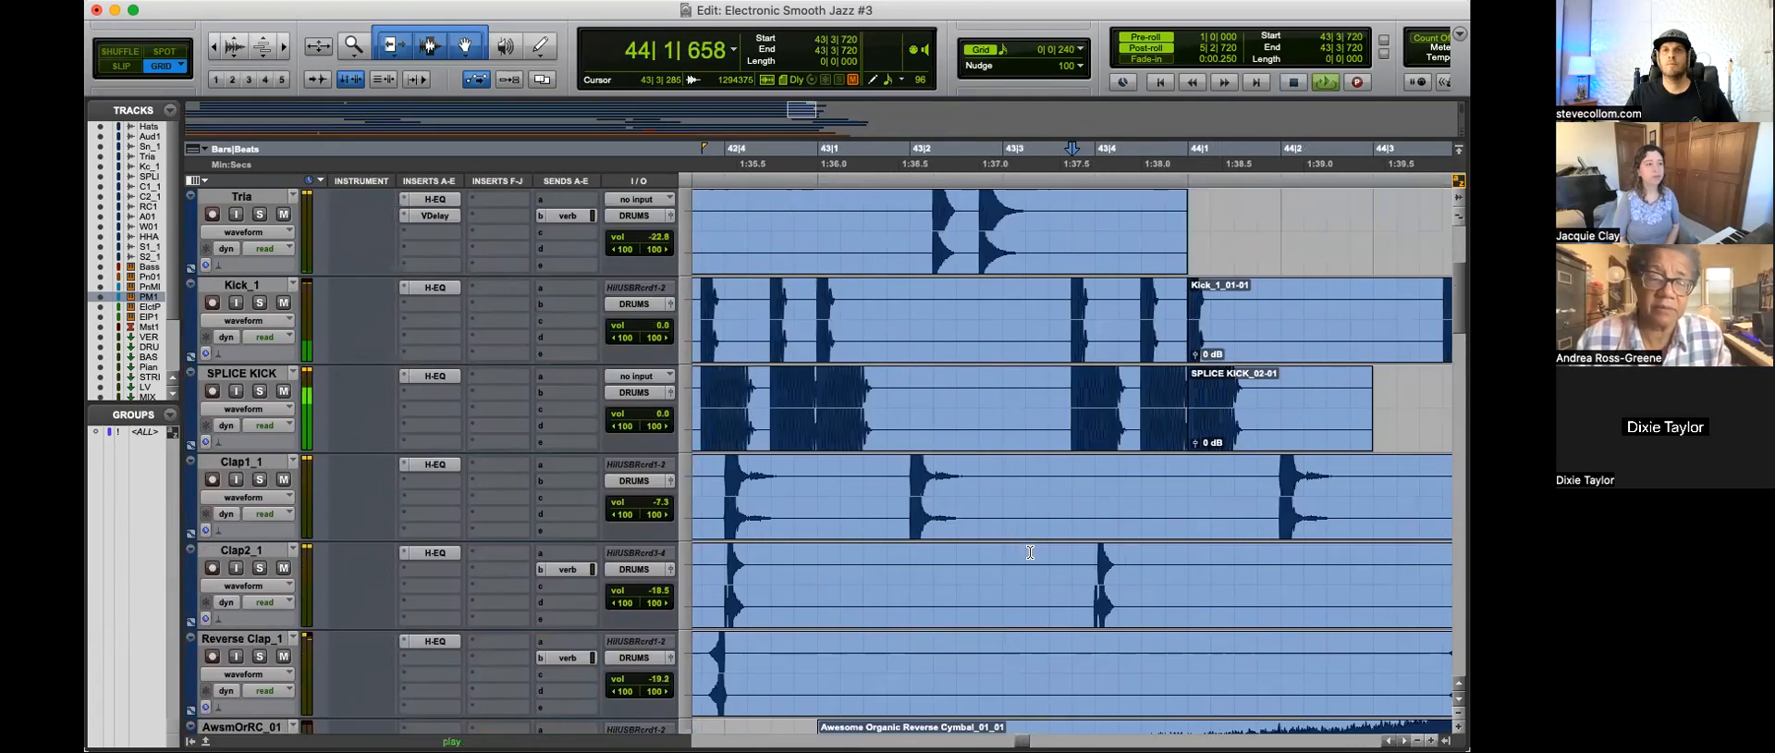
key("space")
Step: Examine how the Kick_1 and SPLICE KICK clips start against each other at 44|1|000
left_click(1201, 443)
key("super+bracketright")
key("super+bracketright")
key("super+bracketright")
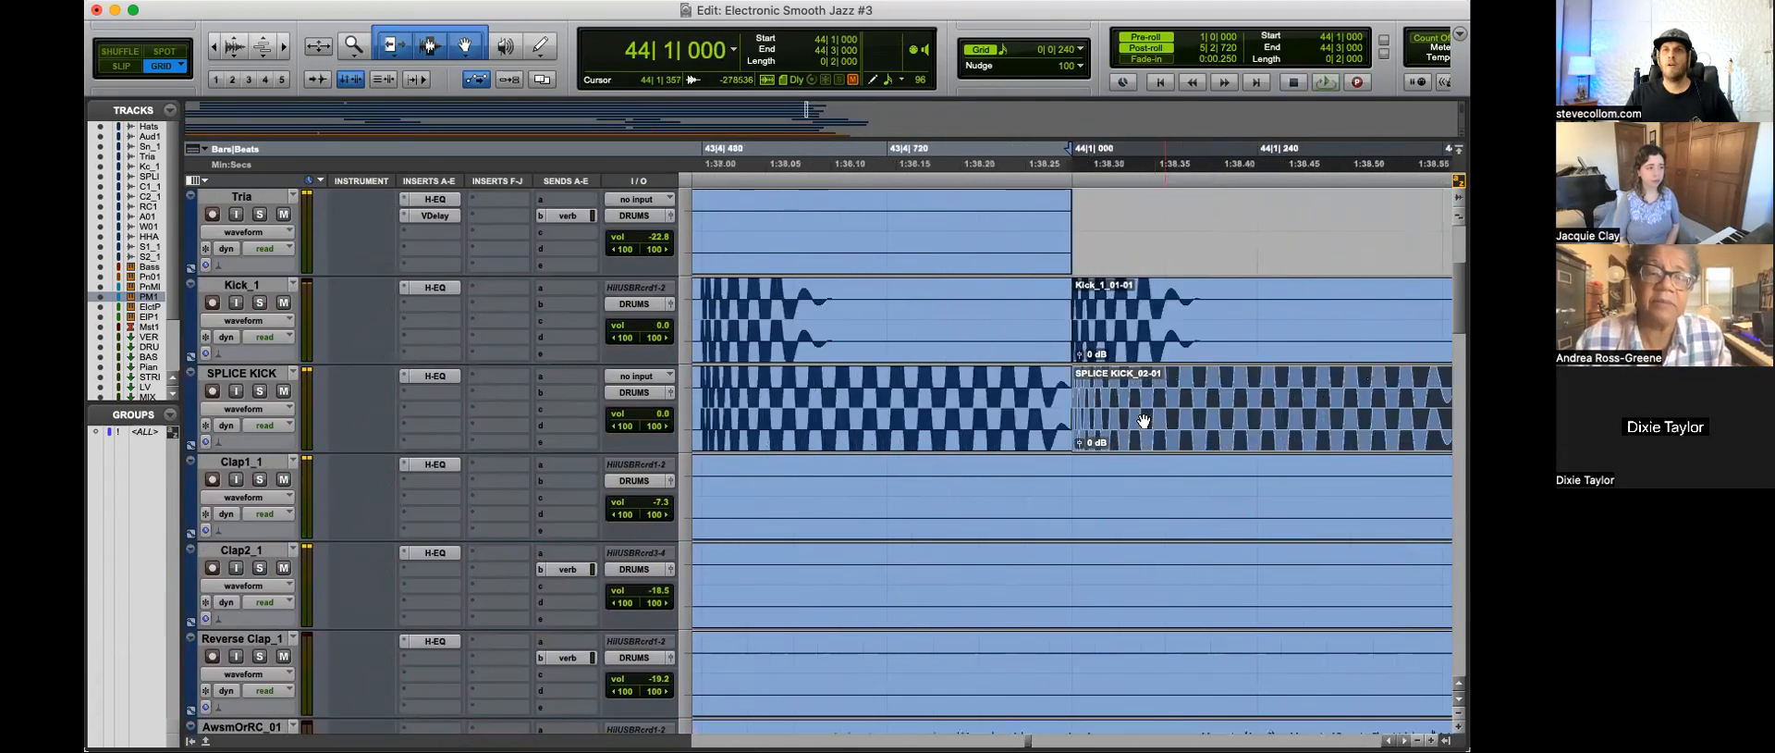
key("super+bracketright")
key("super+bracketright")
key("super+bracketright")
key("super+bracketright")
key("super+bracketright")
key("super+bracketright")
key("super+bracketright")
key("super+bracketright")
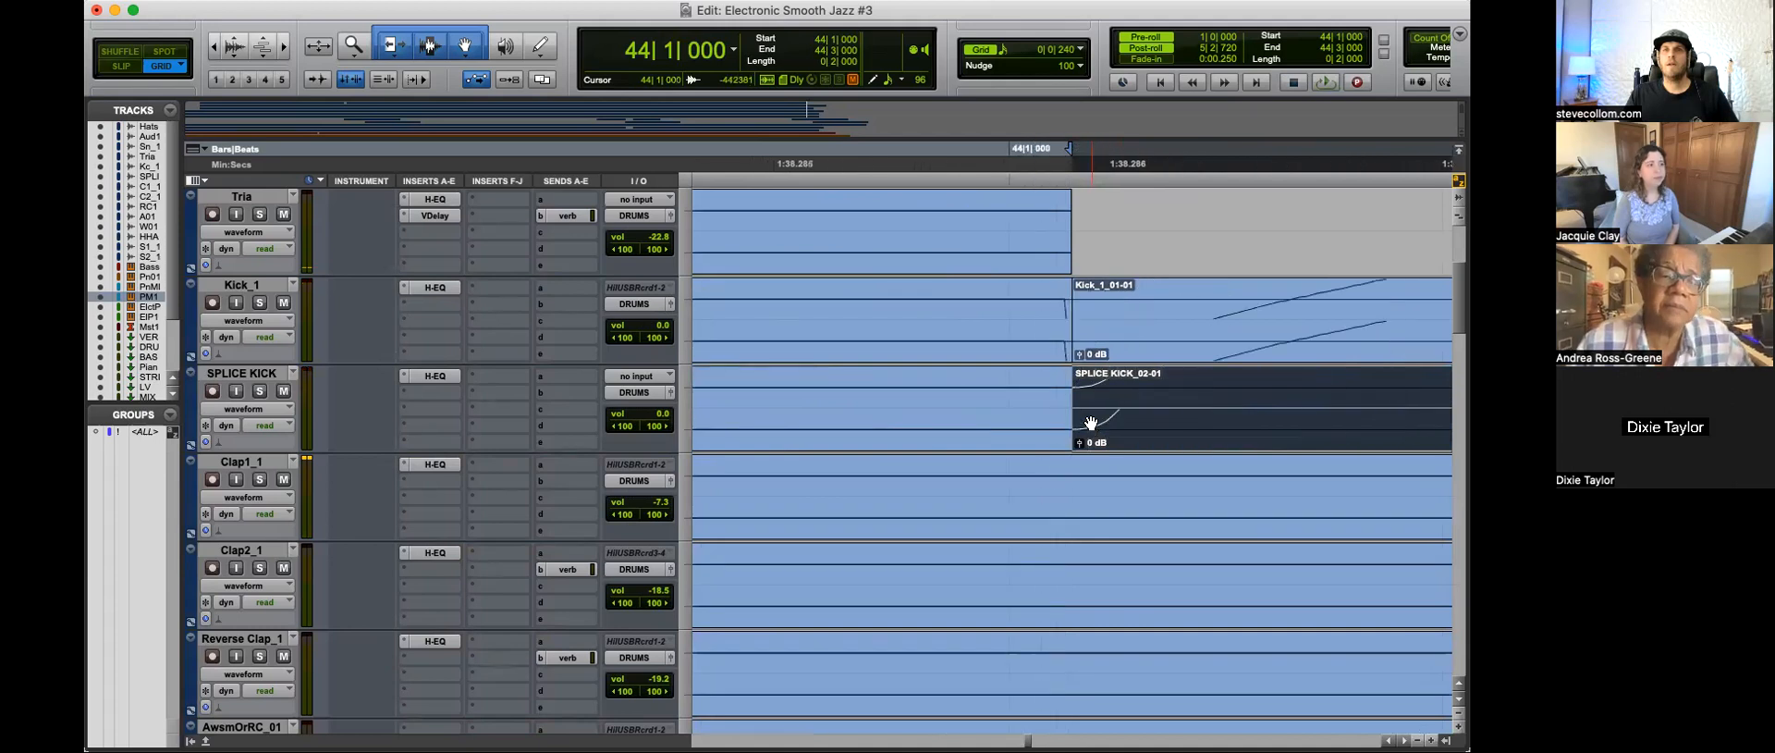
key("super+bracketright")
key("super+bracketright")
Step: Switch to Slip mode and trim the end of the Kick_1 clip back slightly before 44|1|000
key("F2")
left_click_drag(1081, 318, 1046, 328)
left_click(1046, 328)
key("super+bracketleft")
key("super+bracketleft")
key("super+bracketleft")
key("super+bracketleft")
key("super+bracketleft")
key("super+bracketleft")
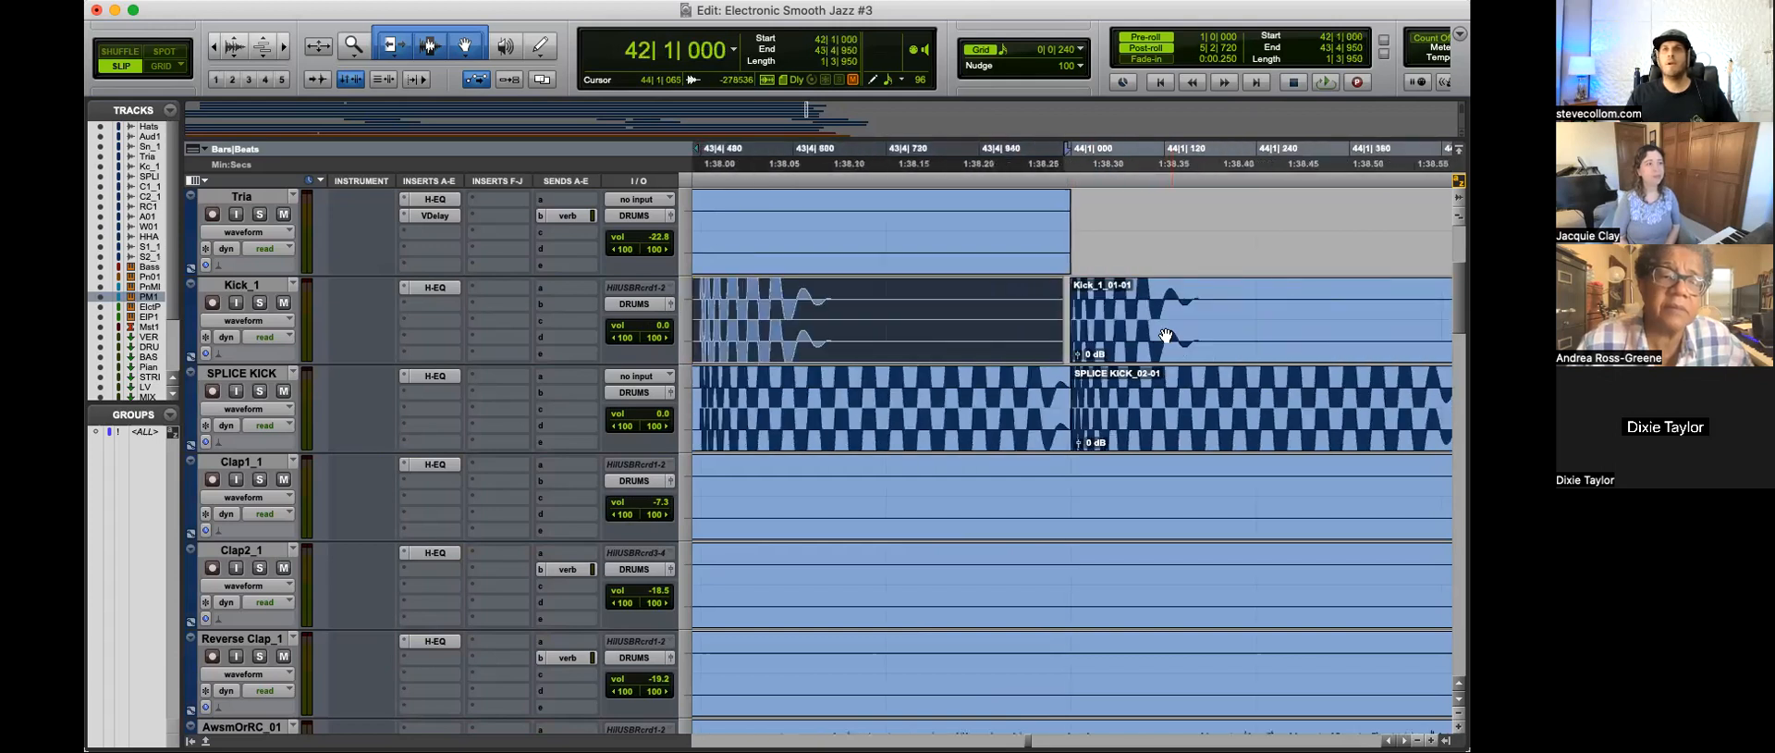
Step: Separate the first kick hit after 44|1|000 from the rest of its Kick_1 clip
left_click(1121, 298)
key("t")
key("t")
key("t")
key("b")
key("t")
key("r")
key("r")
key("t")
key("r")
Step: Slide the separated Kick_1 hit slightly earlier so its attack lines up with the SPLICE KICK at 44|1|000
left_click(733, 316)
key("t")
key("t")
key("r")
key("r")
left_click(1256, 347)
left_click_drag(1256, 347, 1259, 347)
key("t")
key("t")
key("t")
key("t")
left_click_drag(1152, 339, 1030, 294)
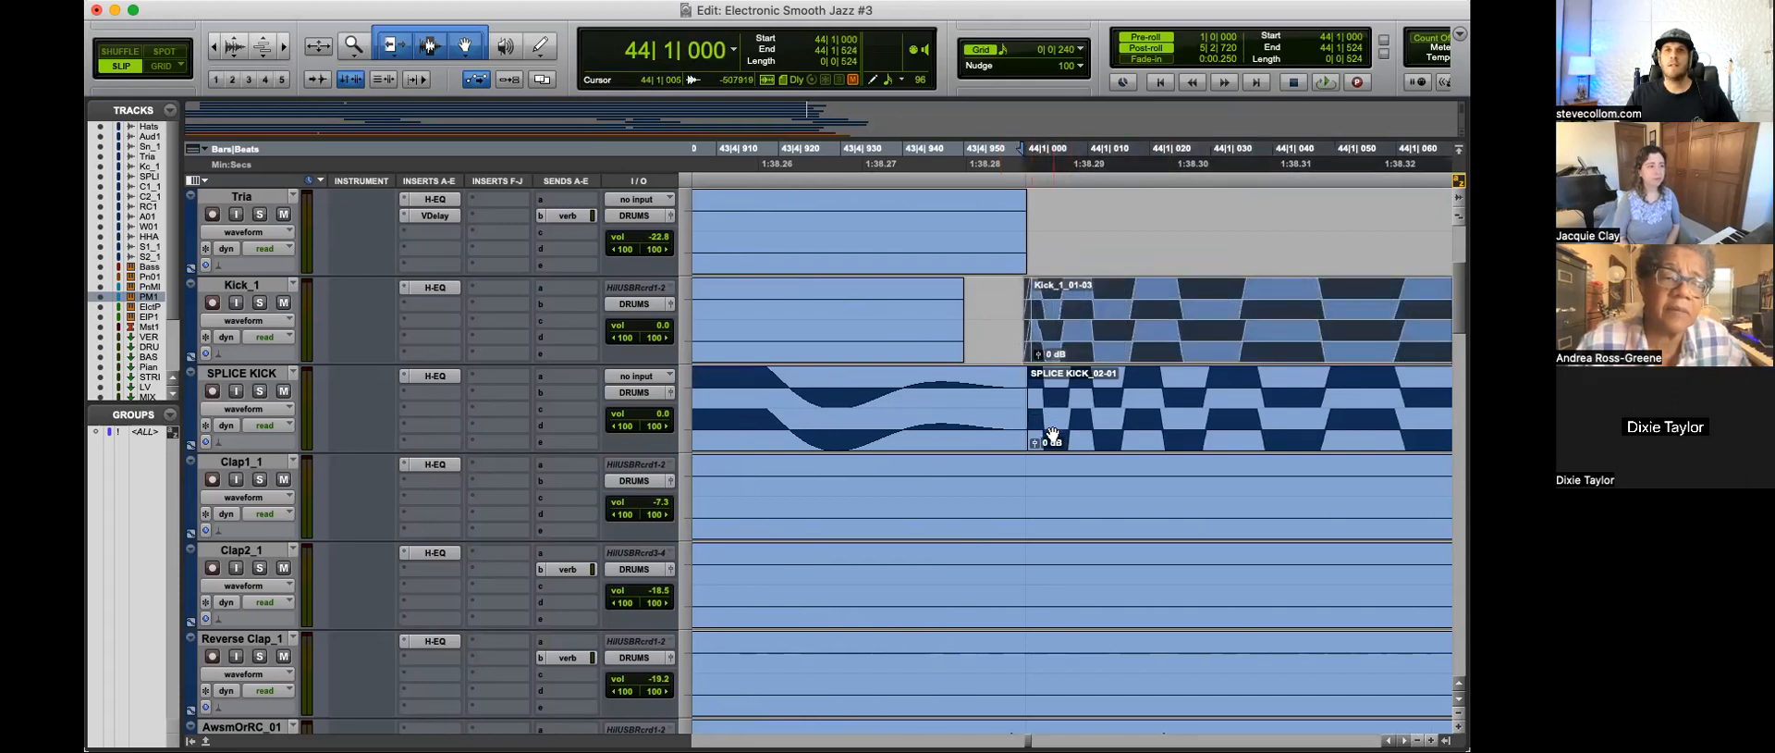
Step: Check the kick attacks against each other at 44|1|000 and place the edit cursor at 43|4|086
key("t")
key("t")
key("t")
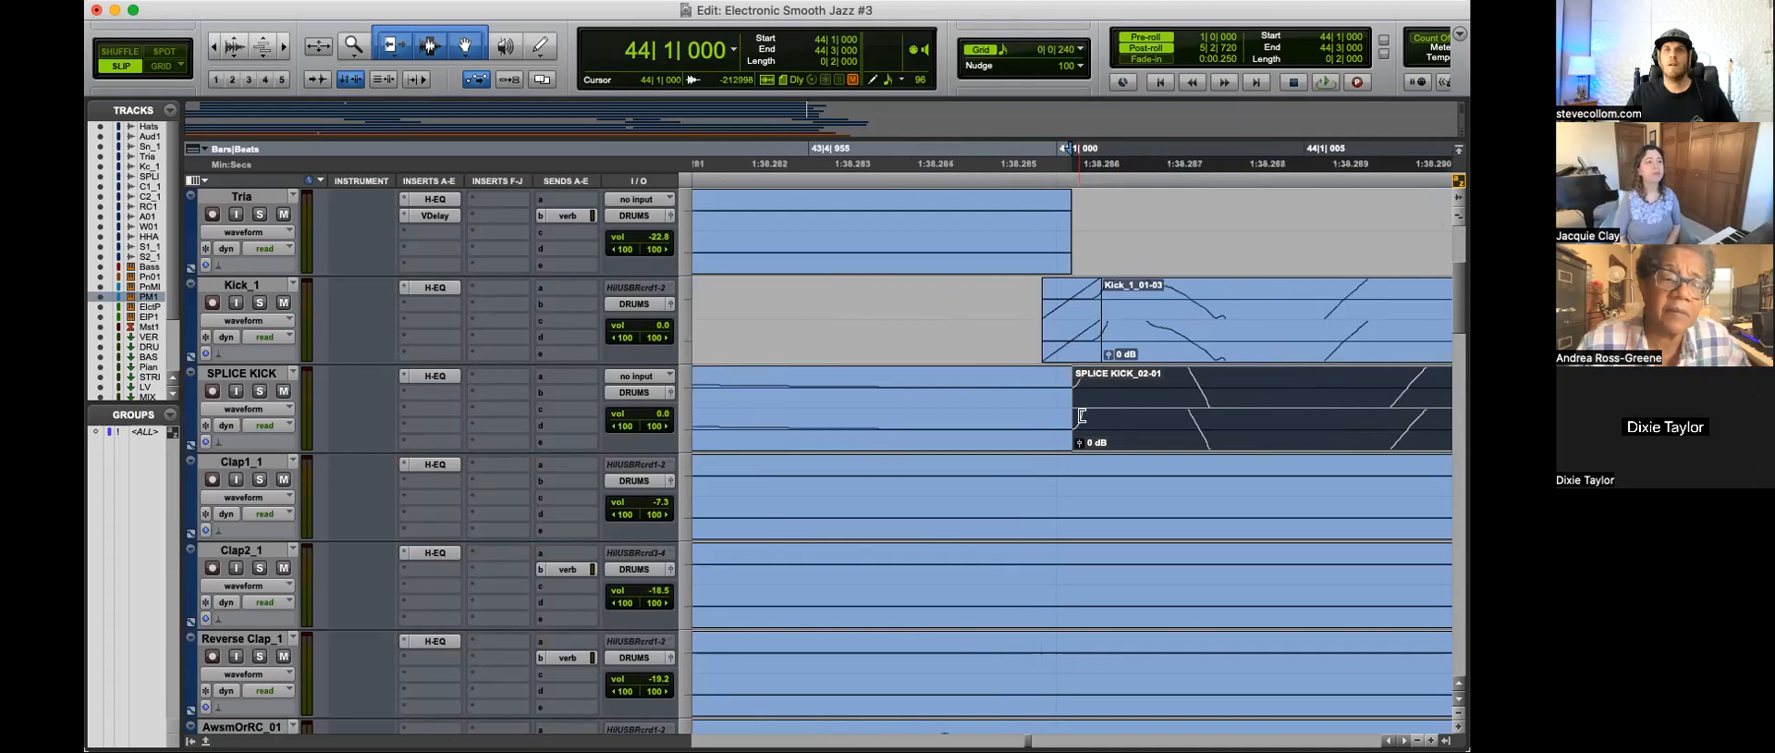
key("r")
key("r")
key("r")
key("r")
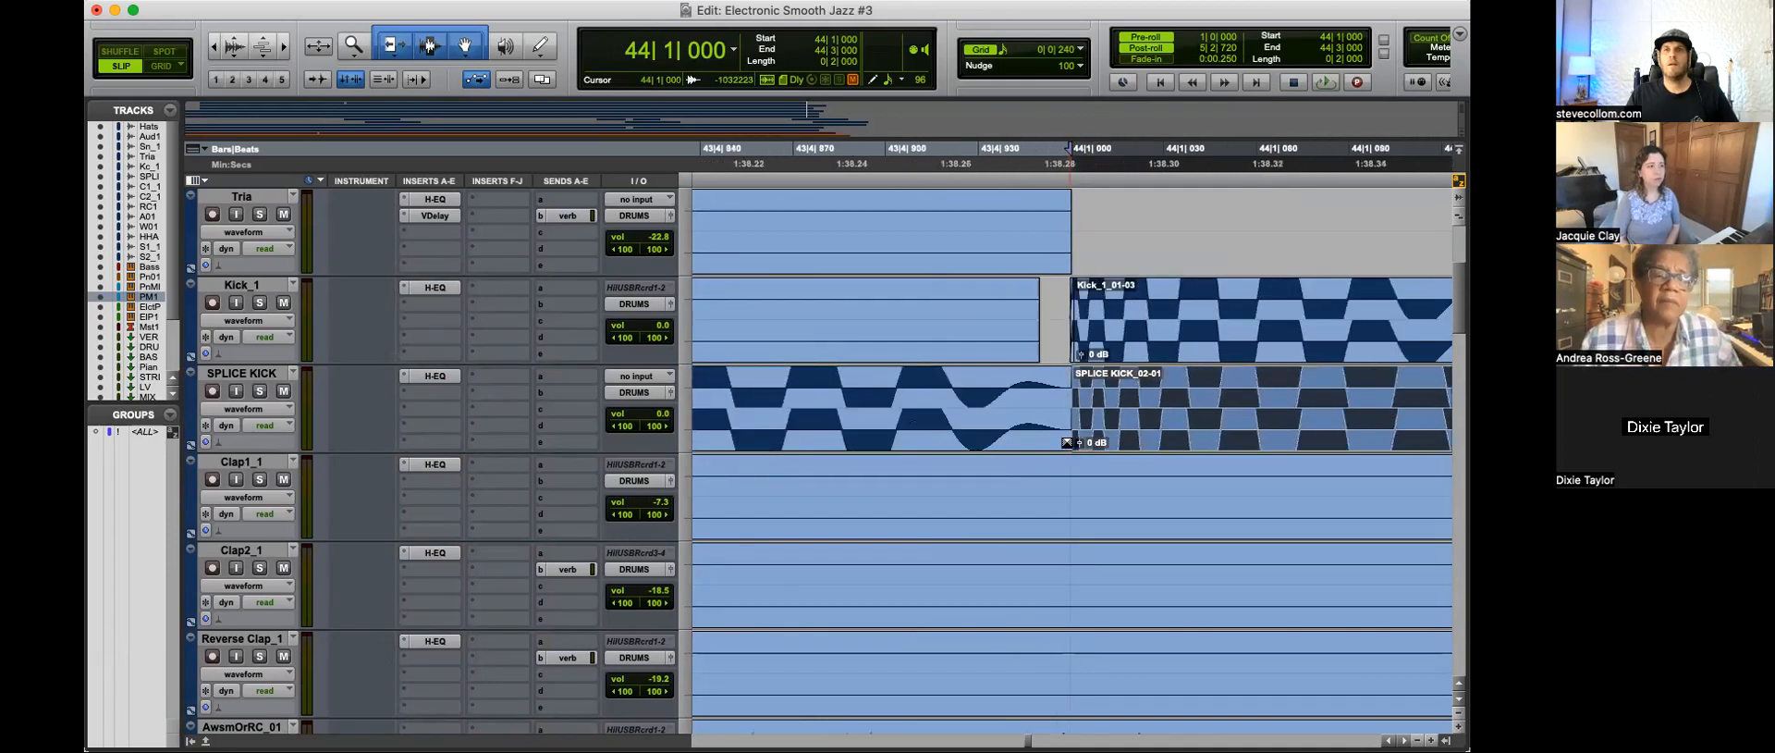
Step: Play the transition from bar 43 into bar 45 and review the drum, riser and cymbal clips around it
key("r")
key("r")
key("r")
key("r")
left_click(902, 399)
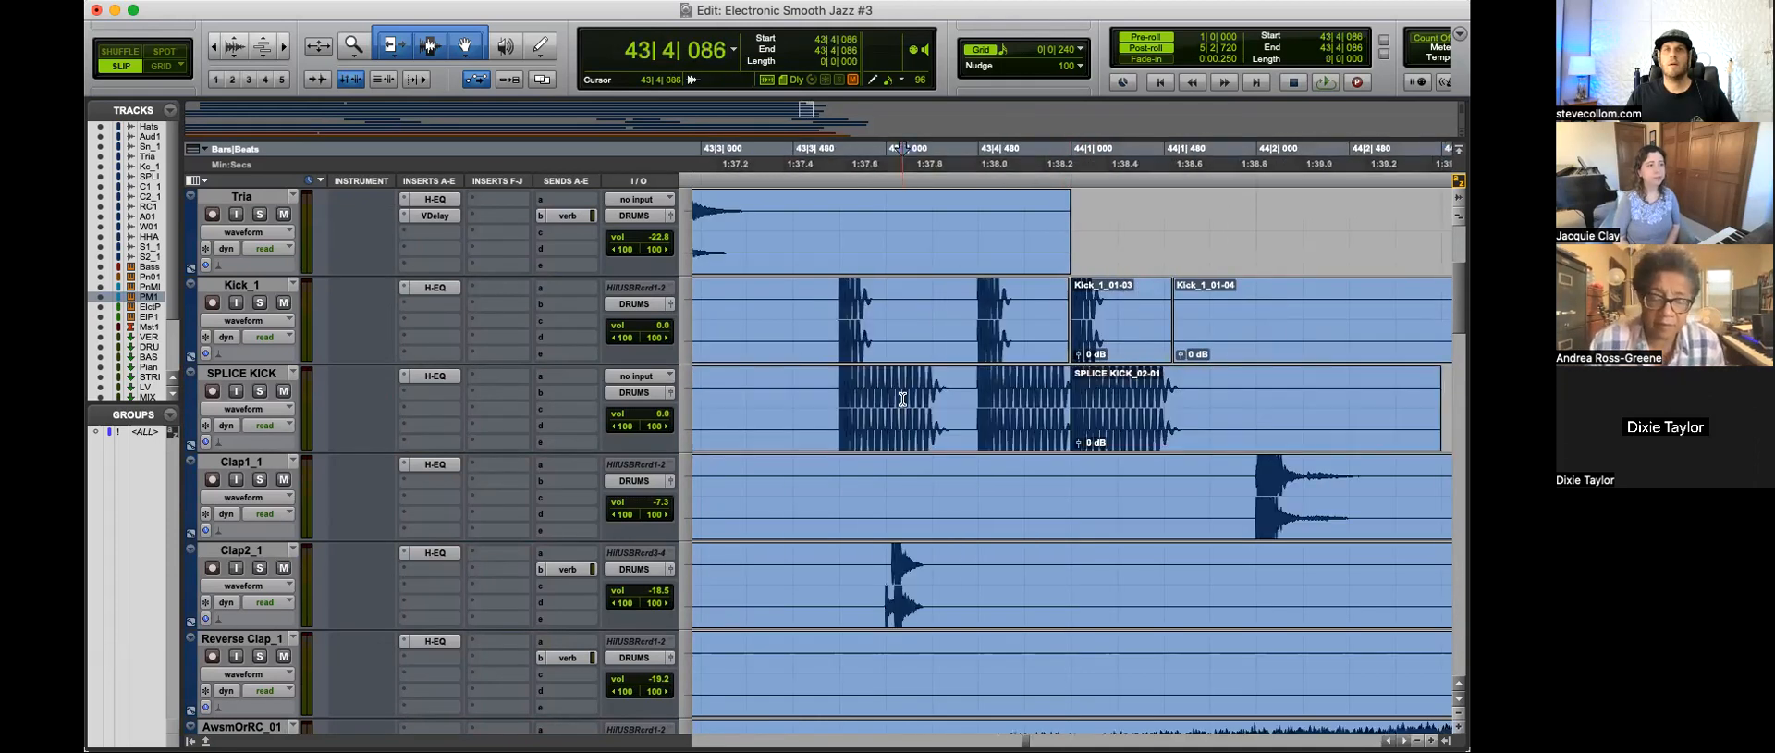
key("space")
key("r")
key("r")
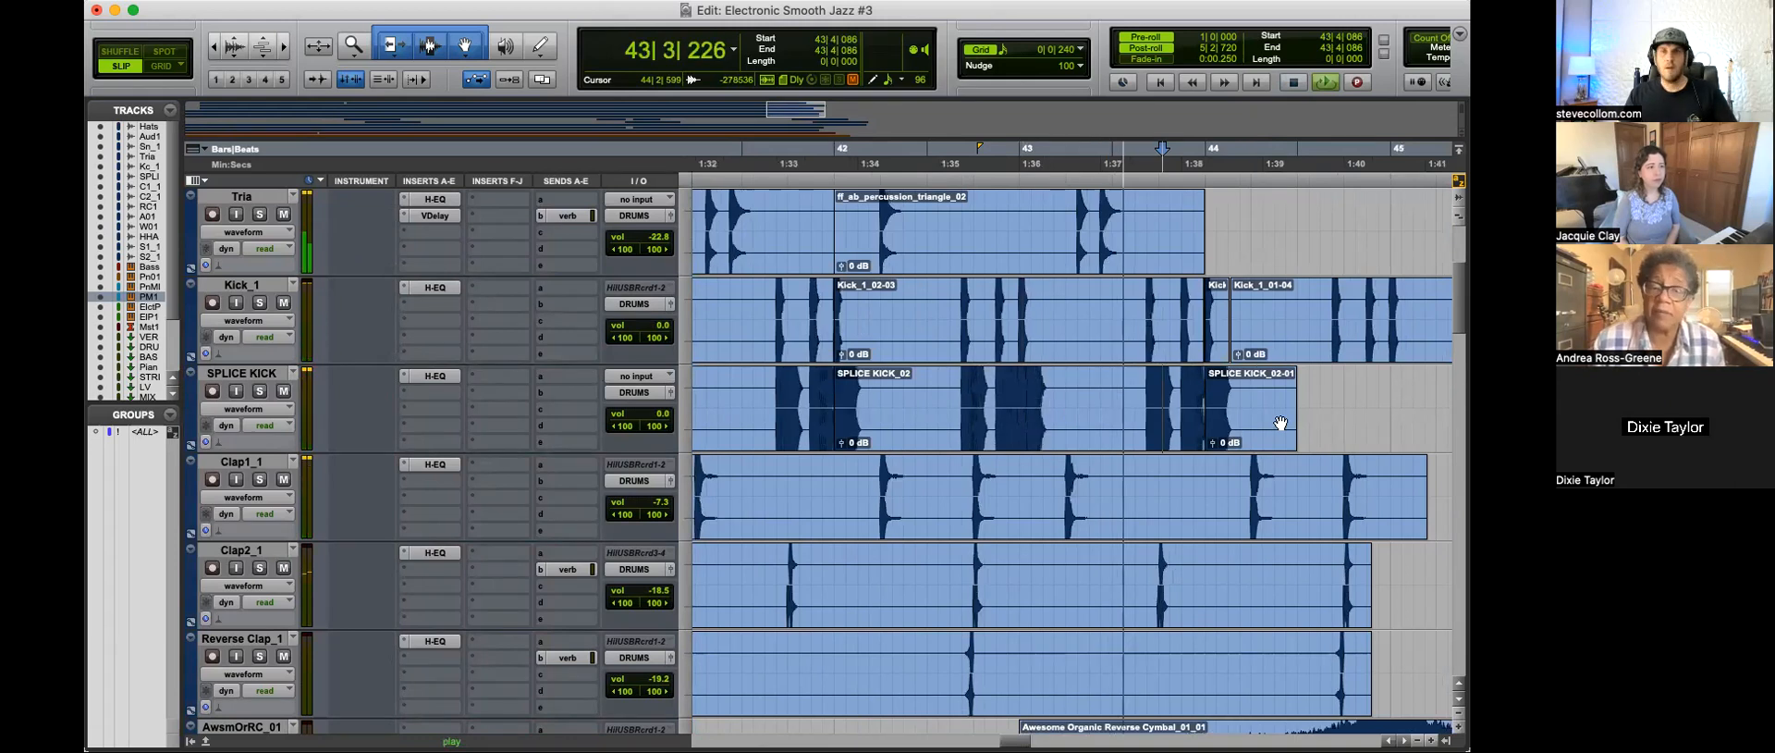
key("r")
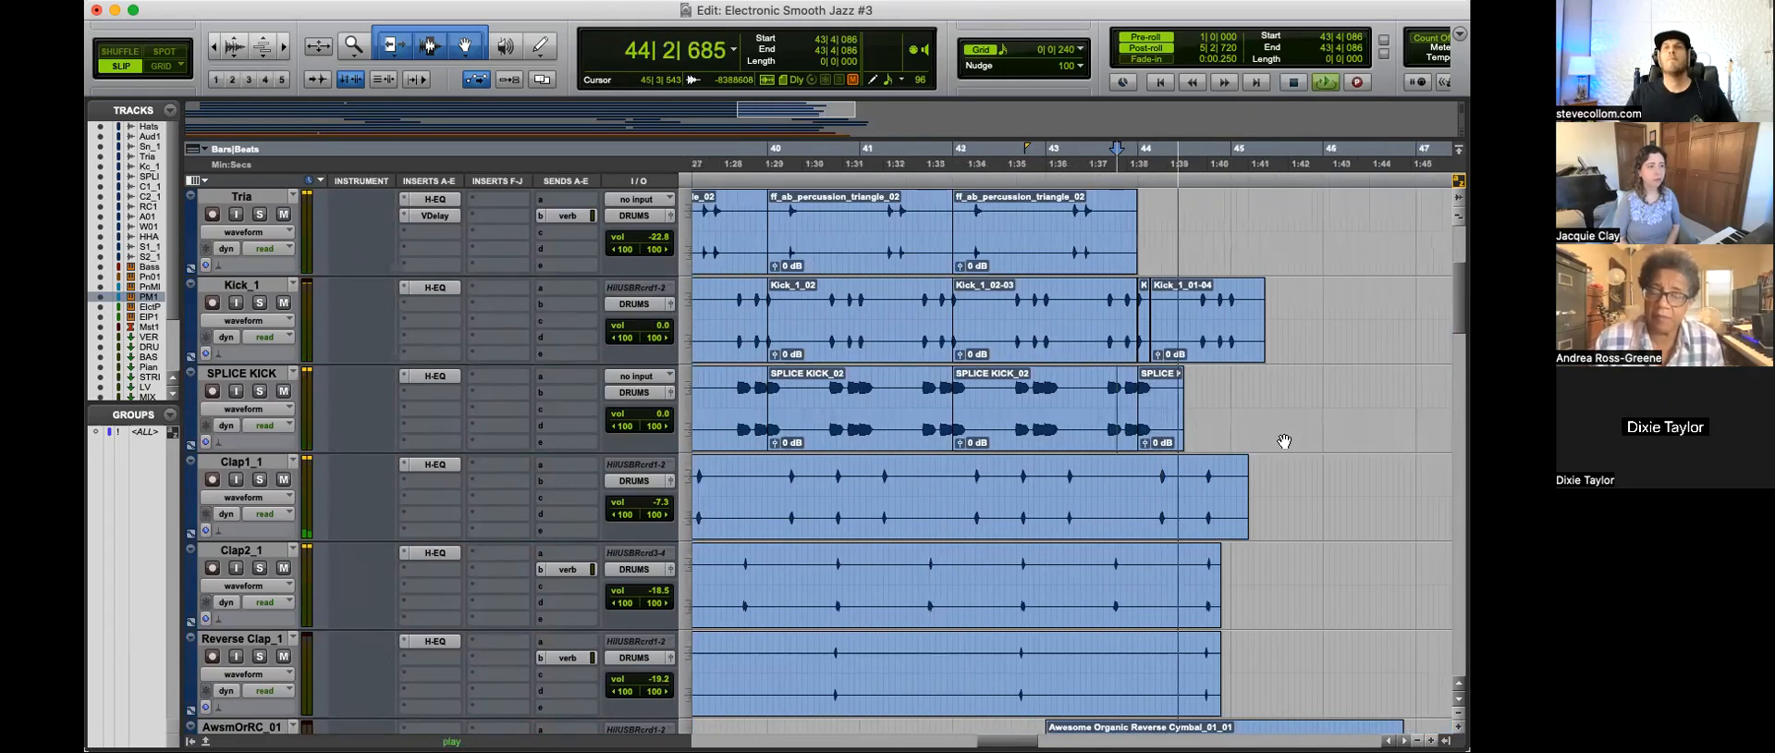
scroll(1284, 440, "down", 10)
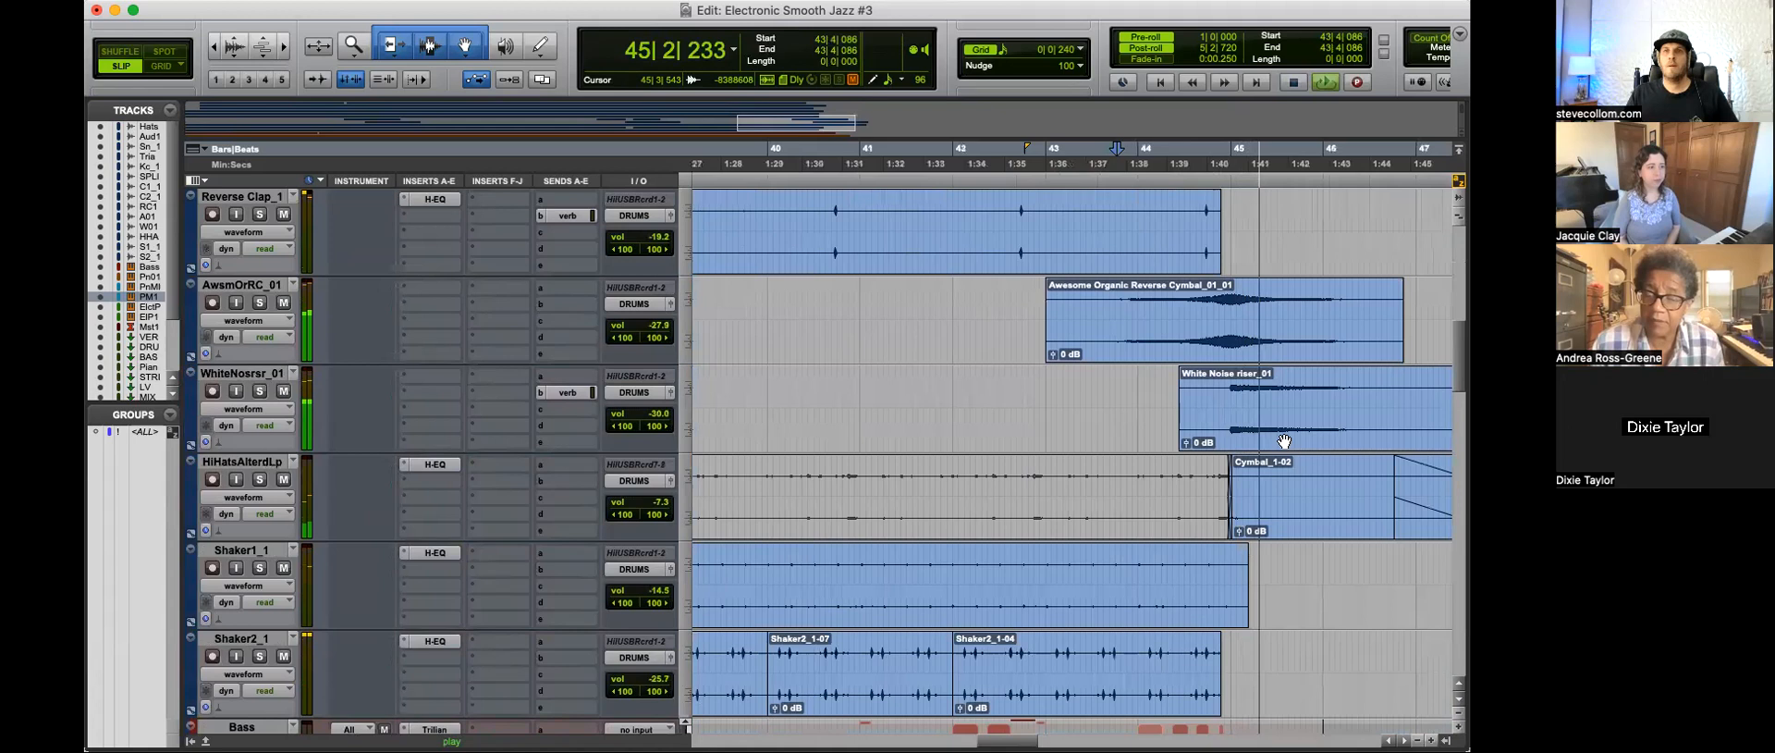
key("r")
scroll(1267, 472, "down", 2)
left_click(1165, 693)
key("r")
key("r")
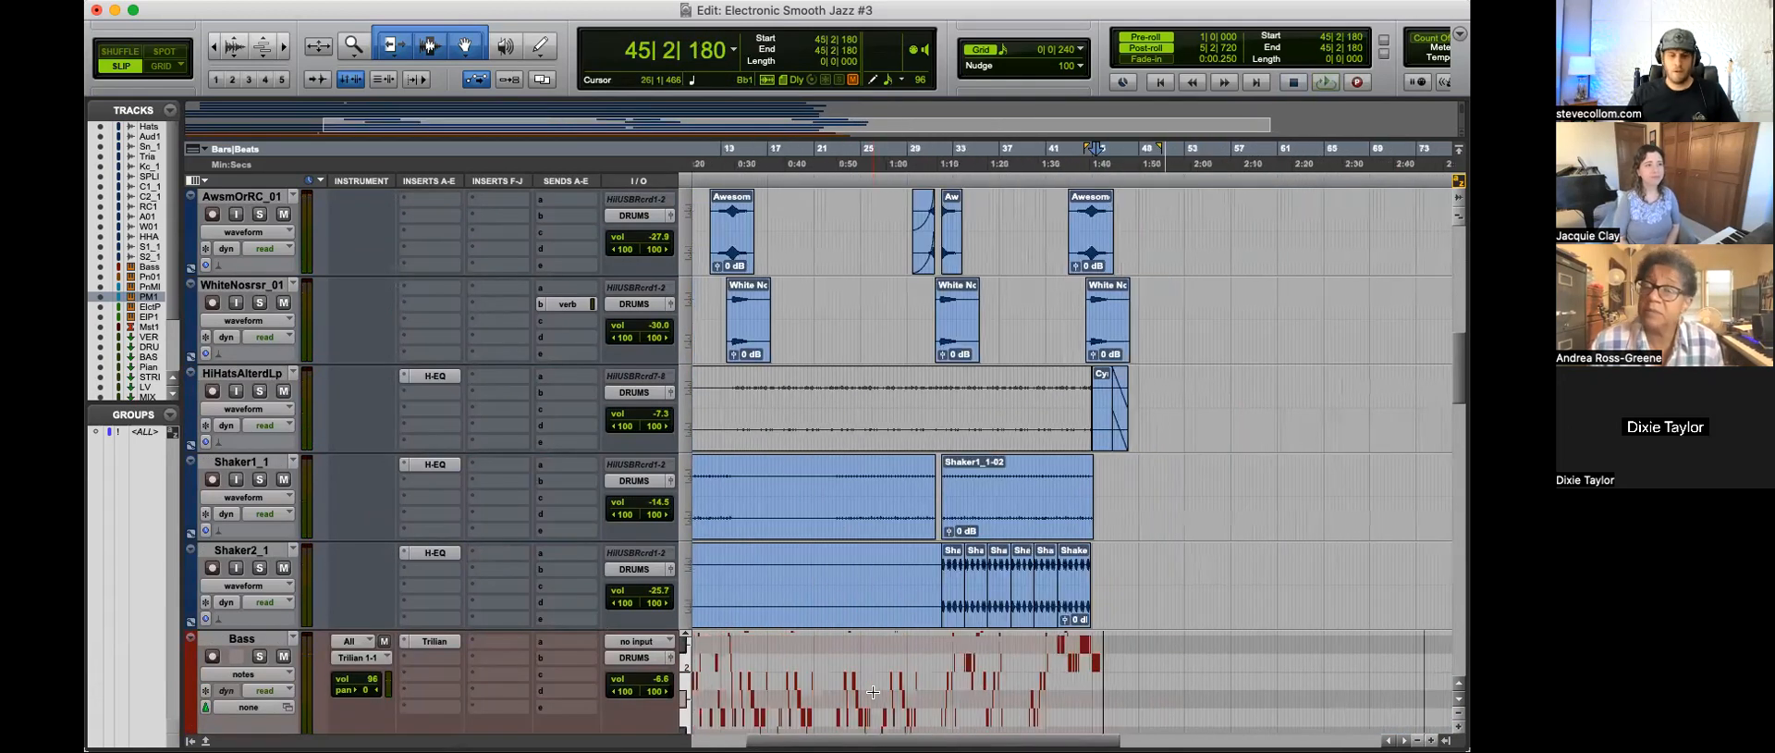
Step: Return to the session start and examine the opening Bass notes around 4|2|826
key("Return")
key("t")
key("t")
key("r")
left_click(773, 680)
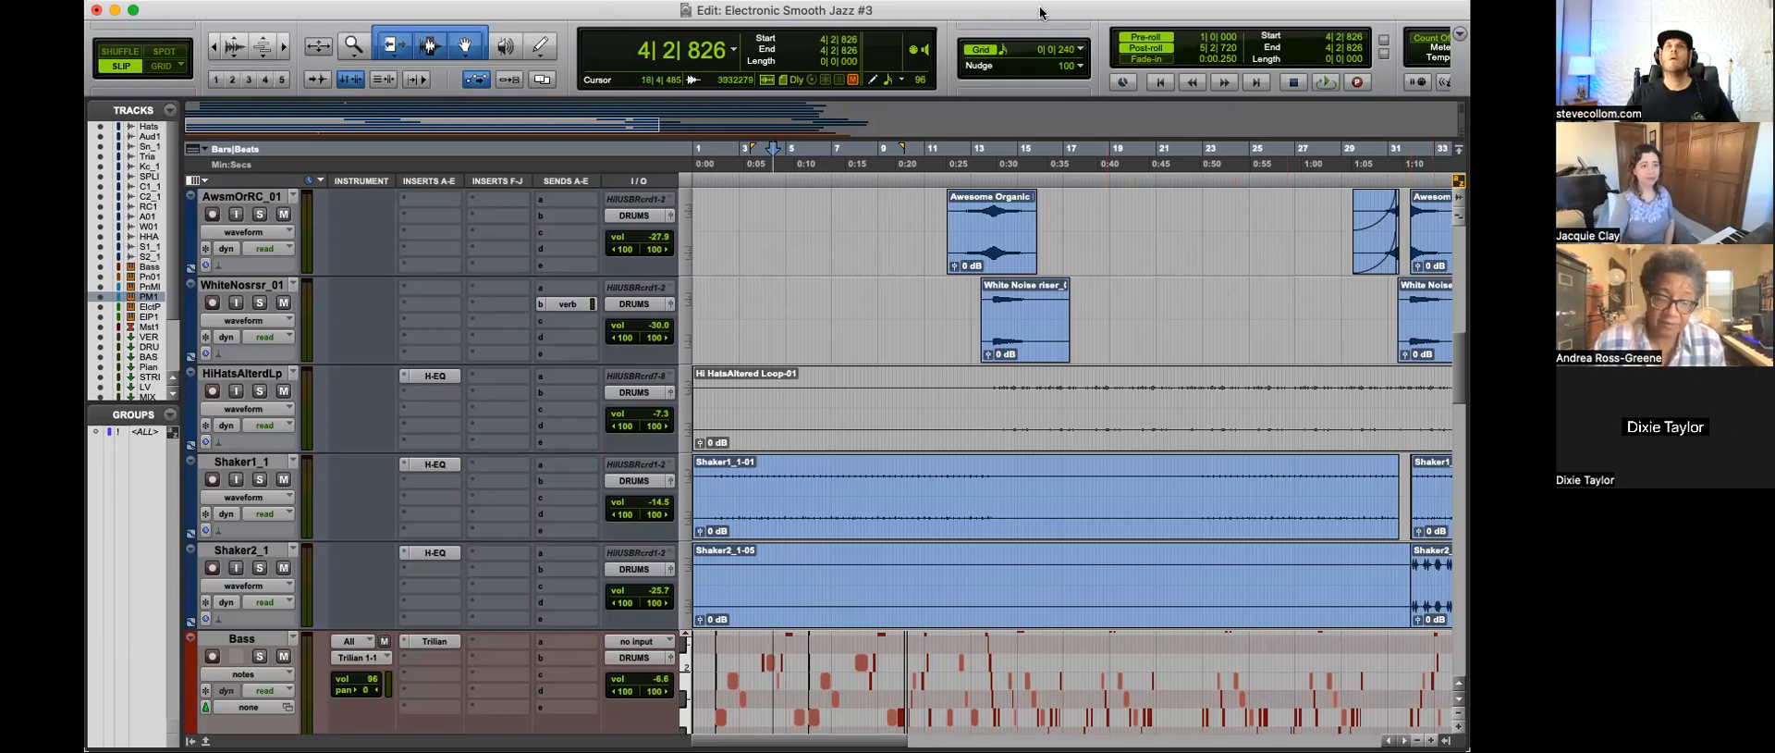
key("r")
Step: Reduce the height of the Piano Melody track to bring the PianoMeldy.dp1 and Electric Piano tracks into view
scroll(801, 595, "down", 3)
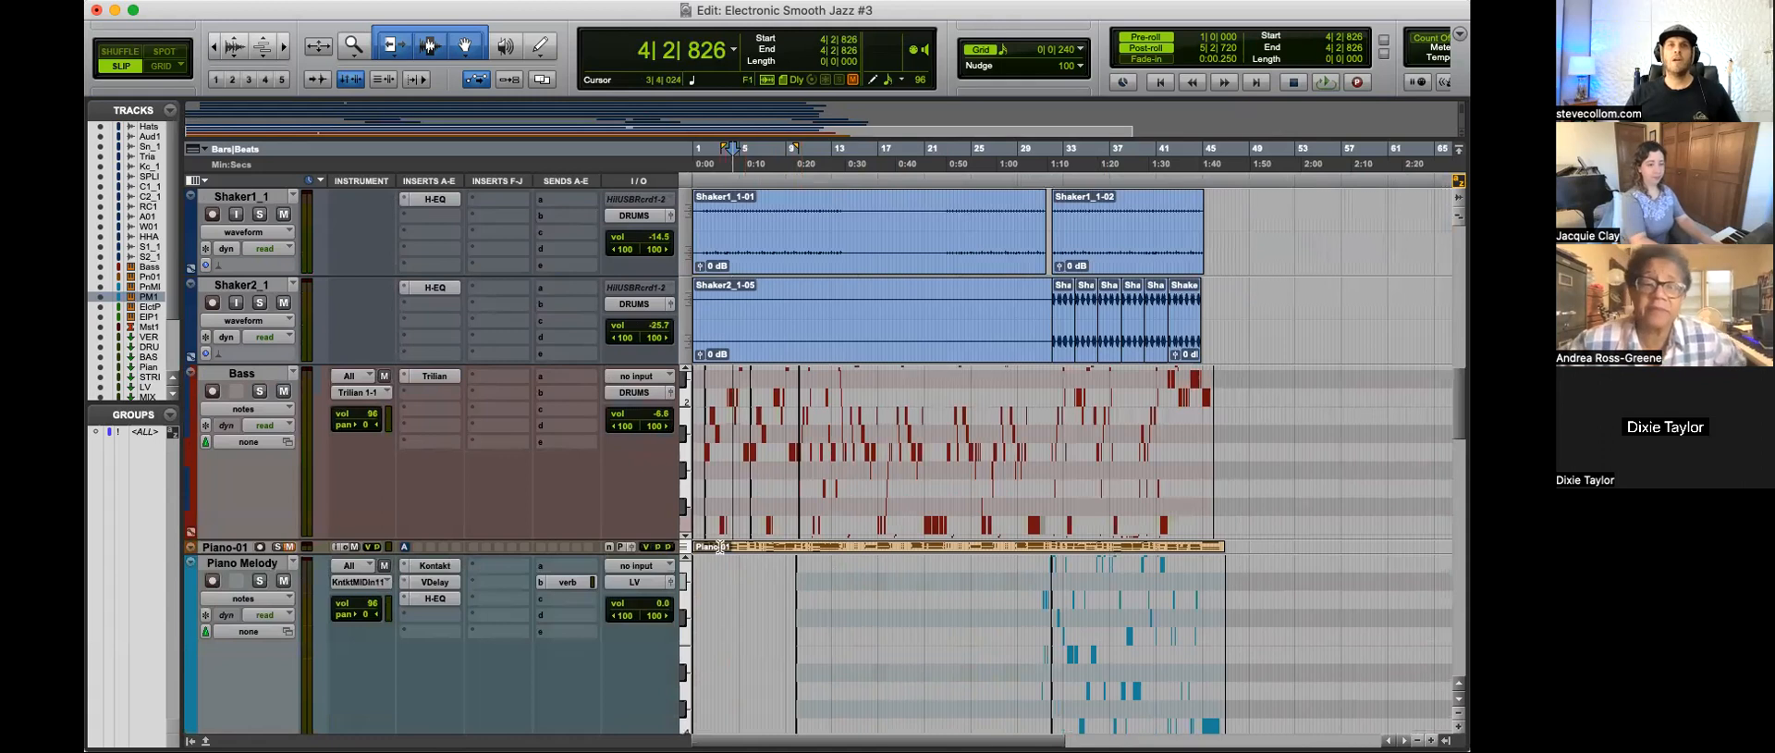
left_click(701, 416)
scroll(835, 543, "down", 2)
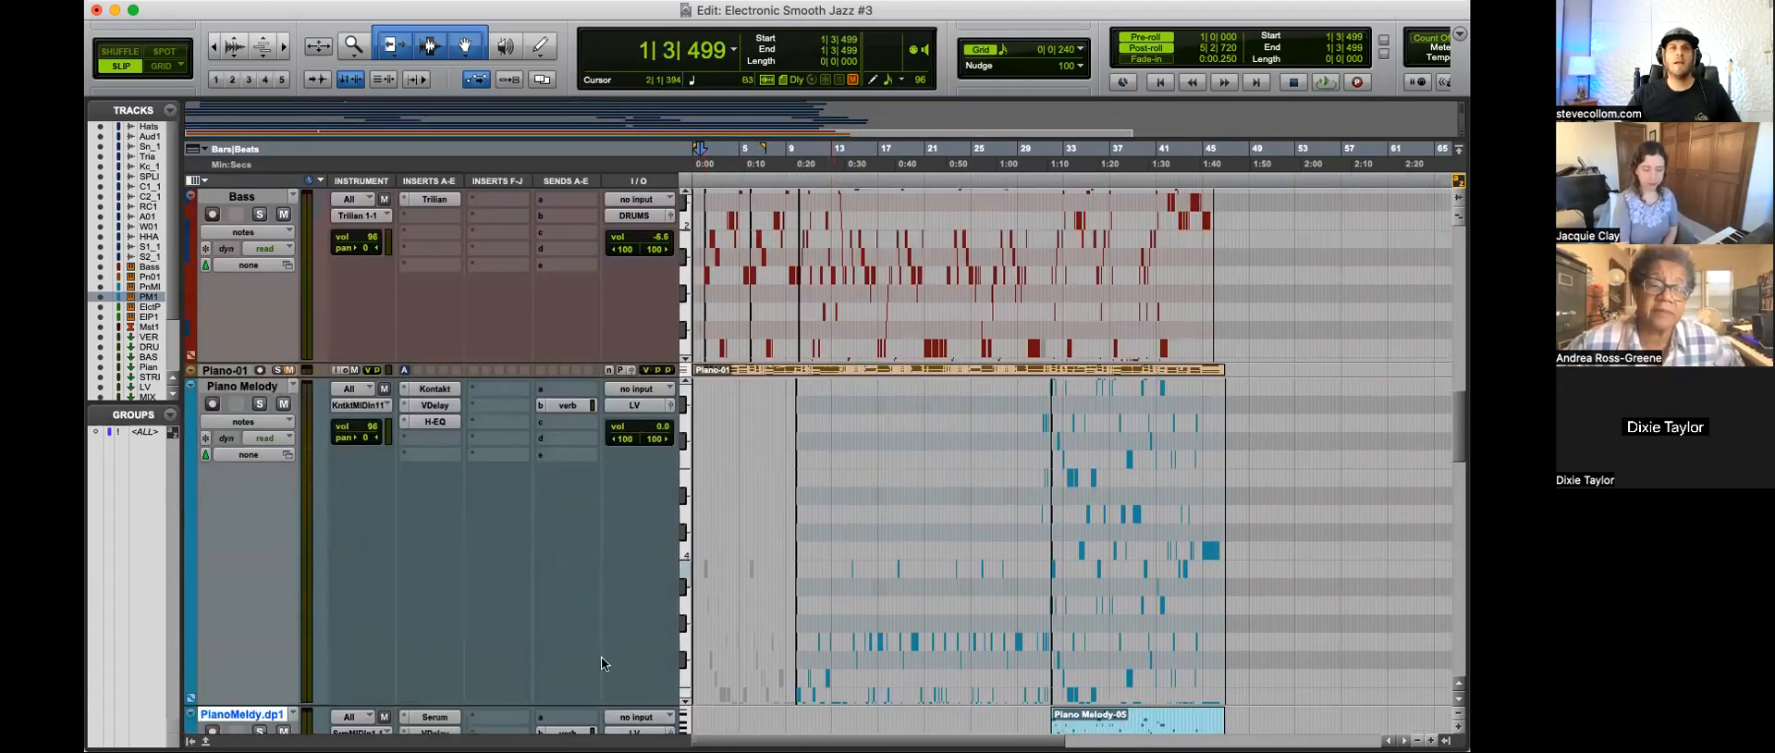
left_click_drag(559, 702, 584, 541)
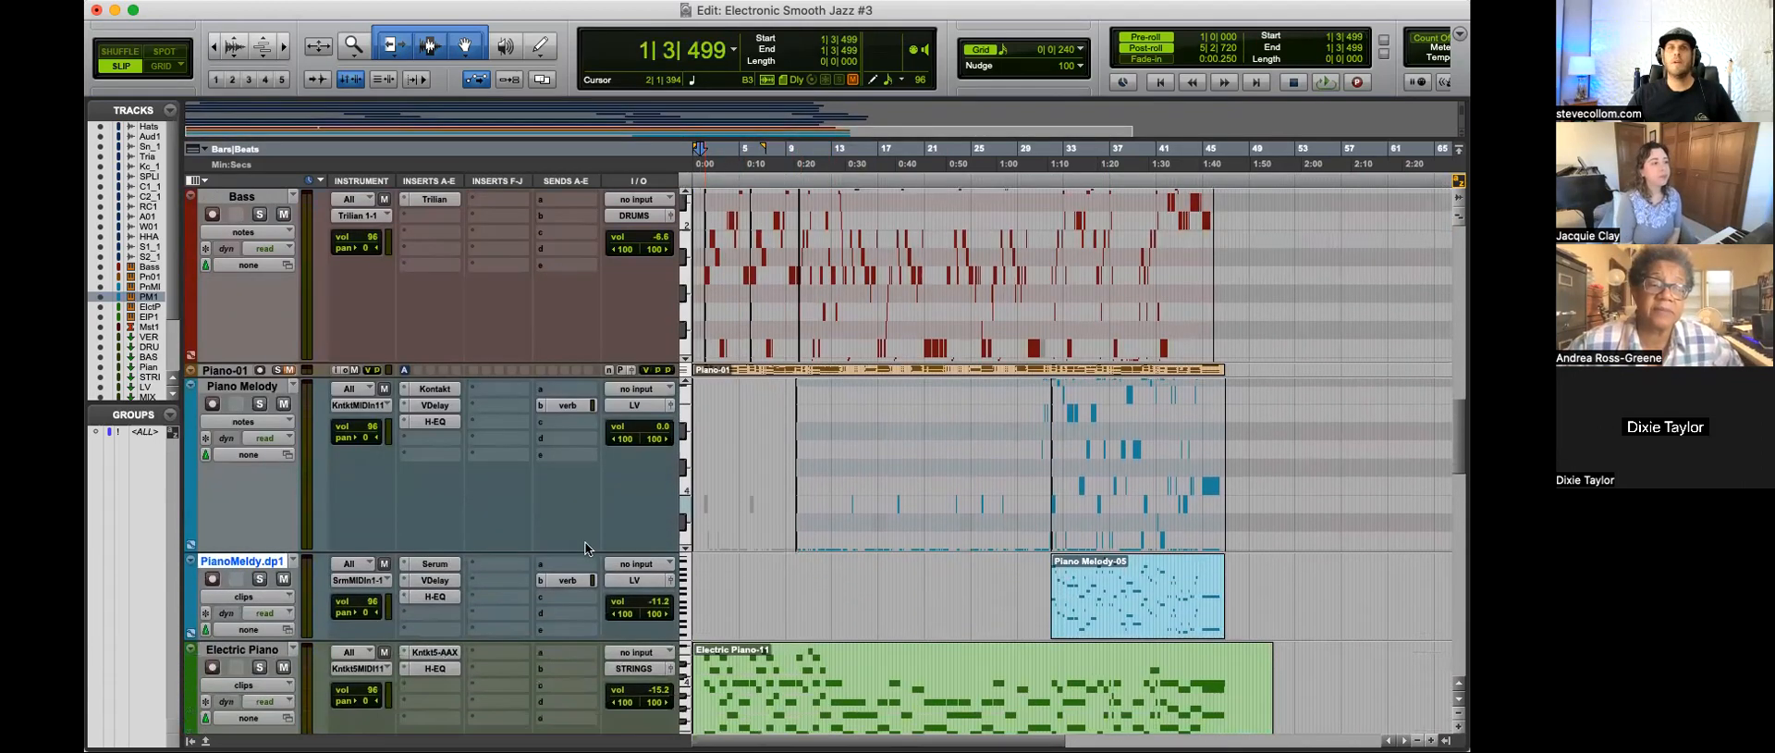
left_click(710, 582)
scroll(832, 574, "down", 2)
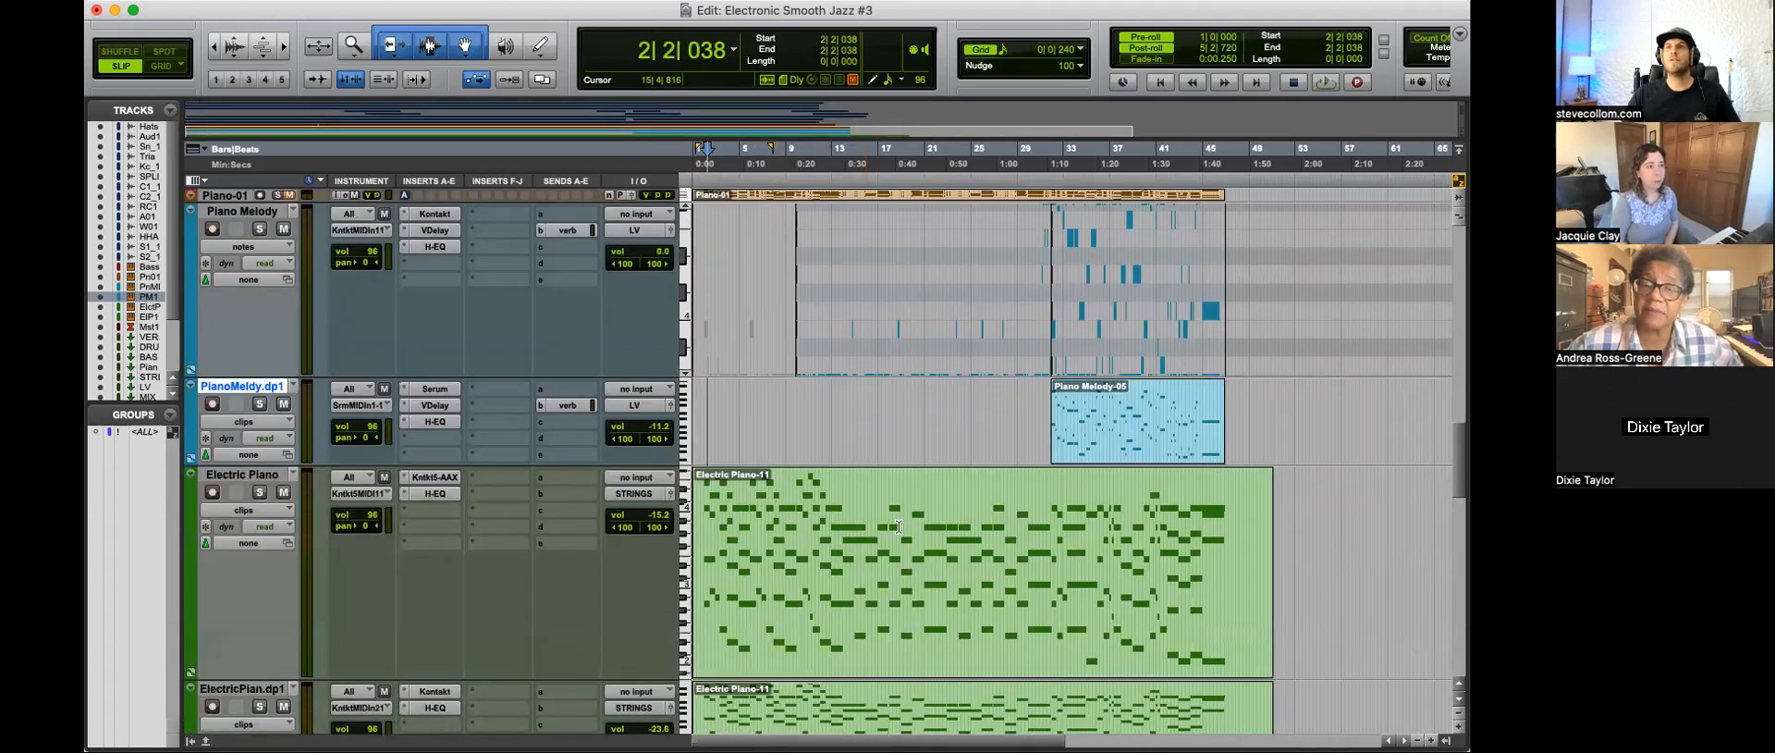
Step: Examine the chord notes in the Electric Piano-11 clips from the opening bars to the end of the arrangement
left_click(726, 521)
key("t")
key("t")
key("t")
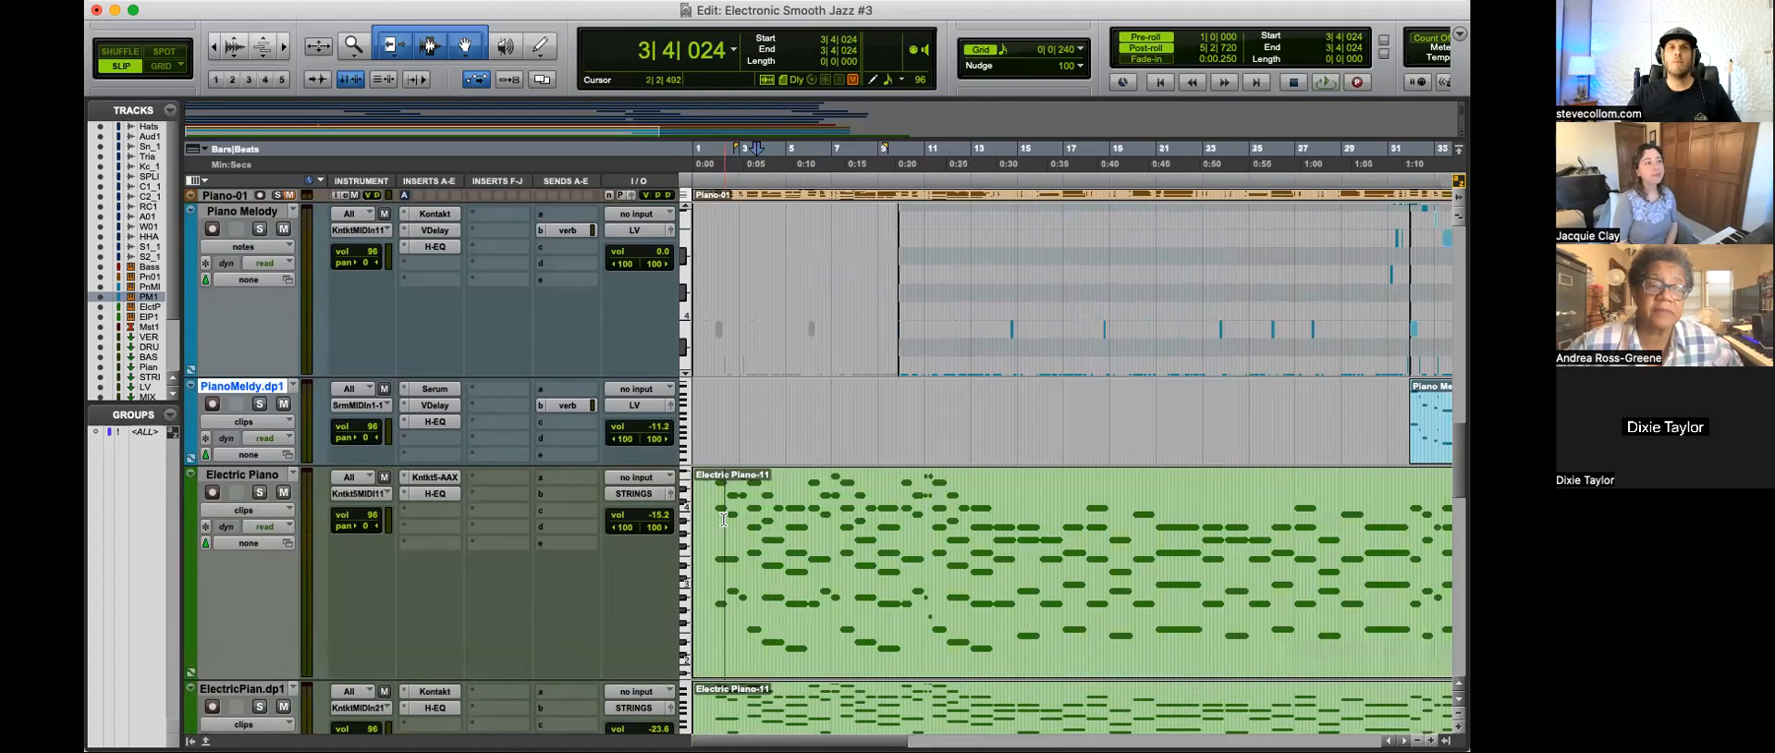
key("r")
left_click(734, 527)
key("t")
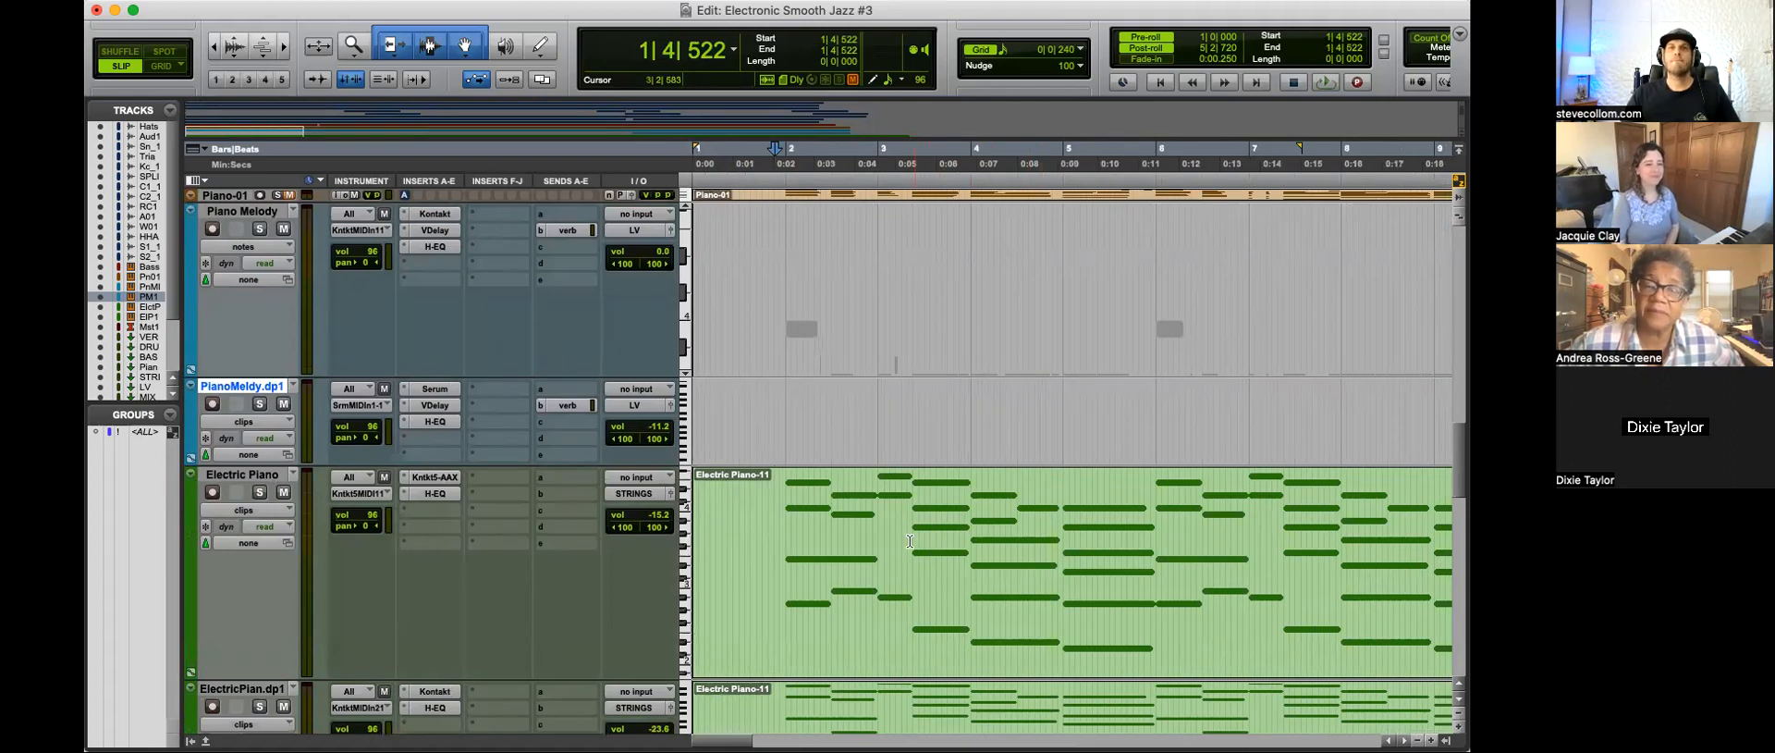
key("r")
scroll(832, 550, "down", 3)
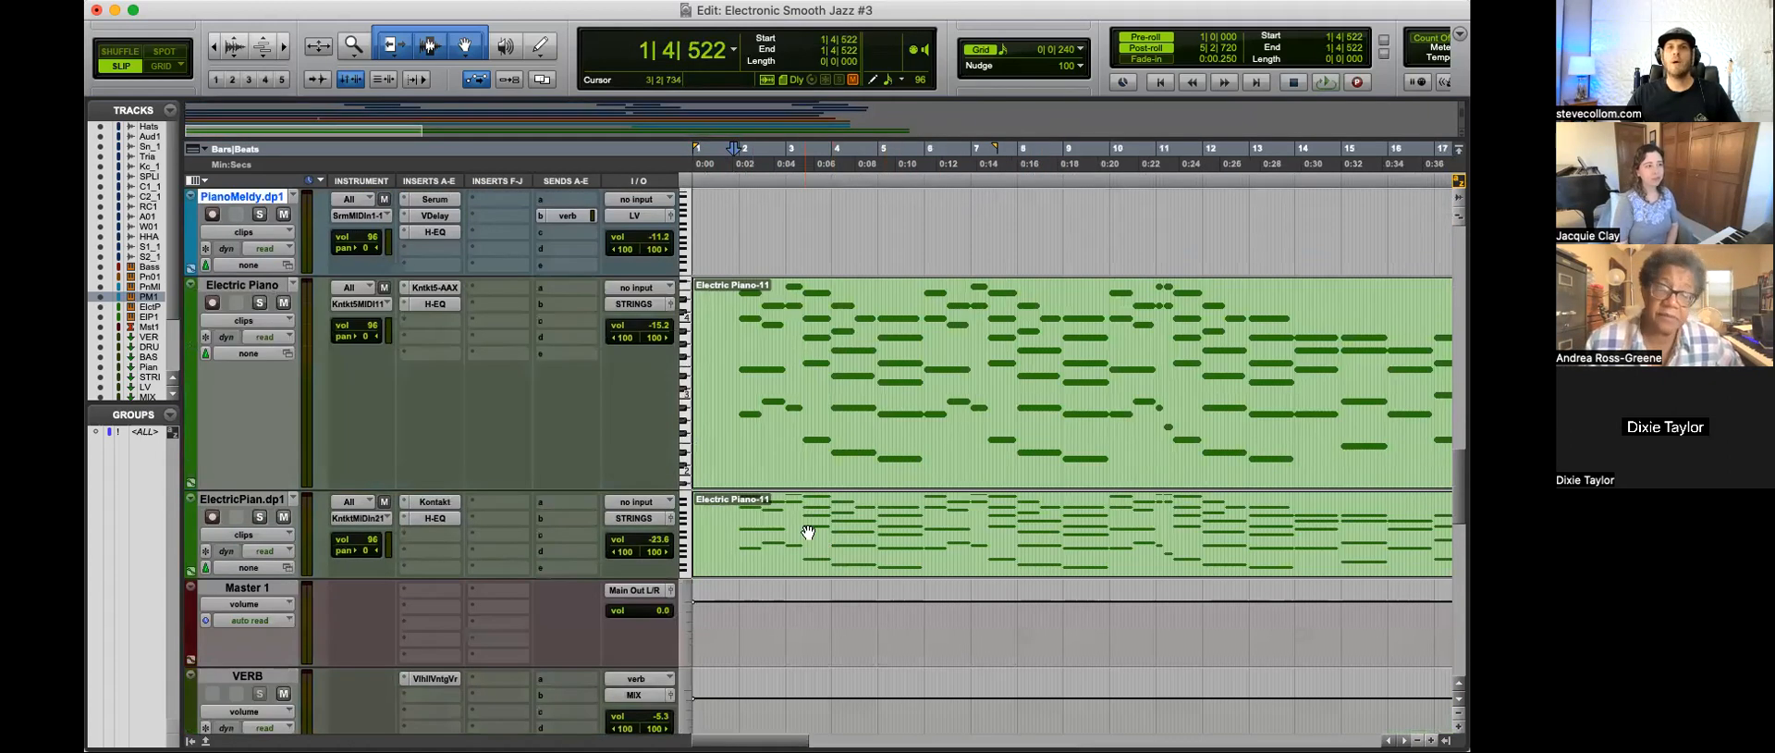
key("r")
key("r")
scroll(795, 405, "down", 1)
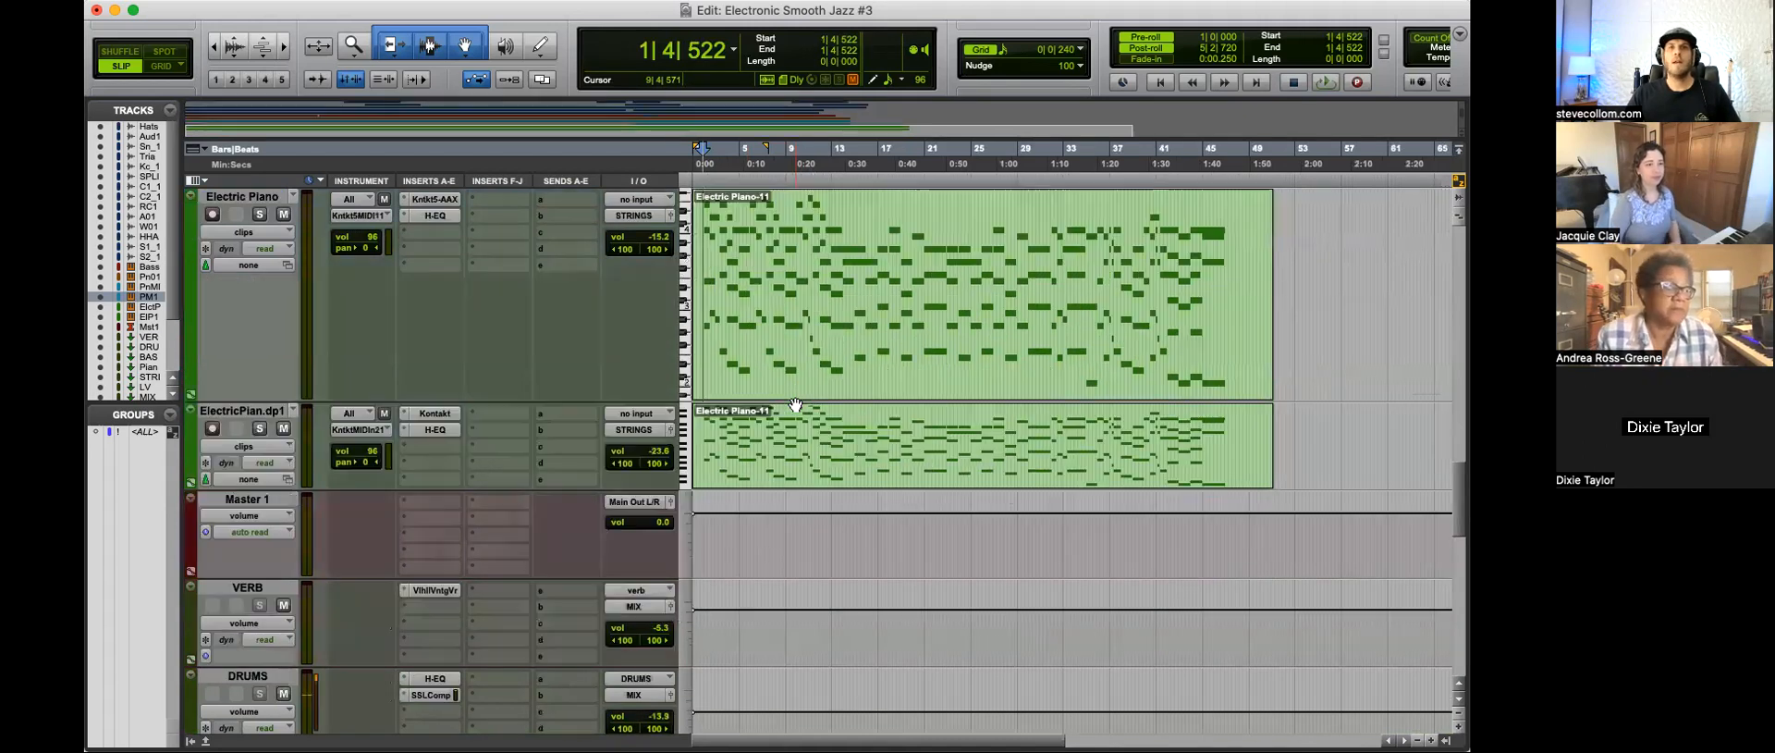
Step: Review the full track list from the drum tracks through the instruments to the submix and MASTER buses
scroll(795, 405, "up", 12)
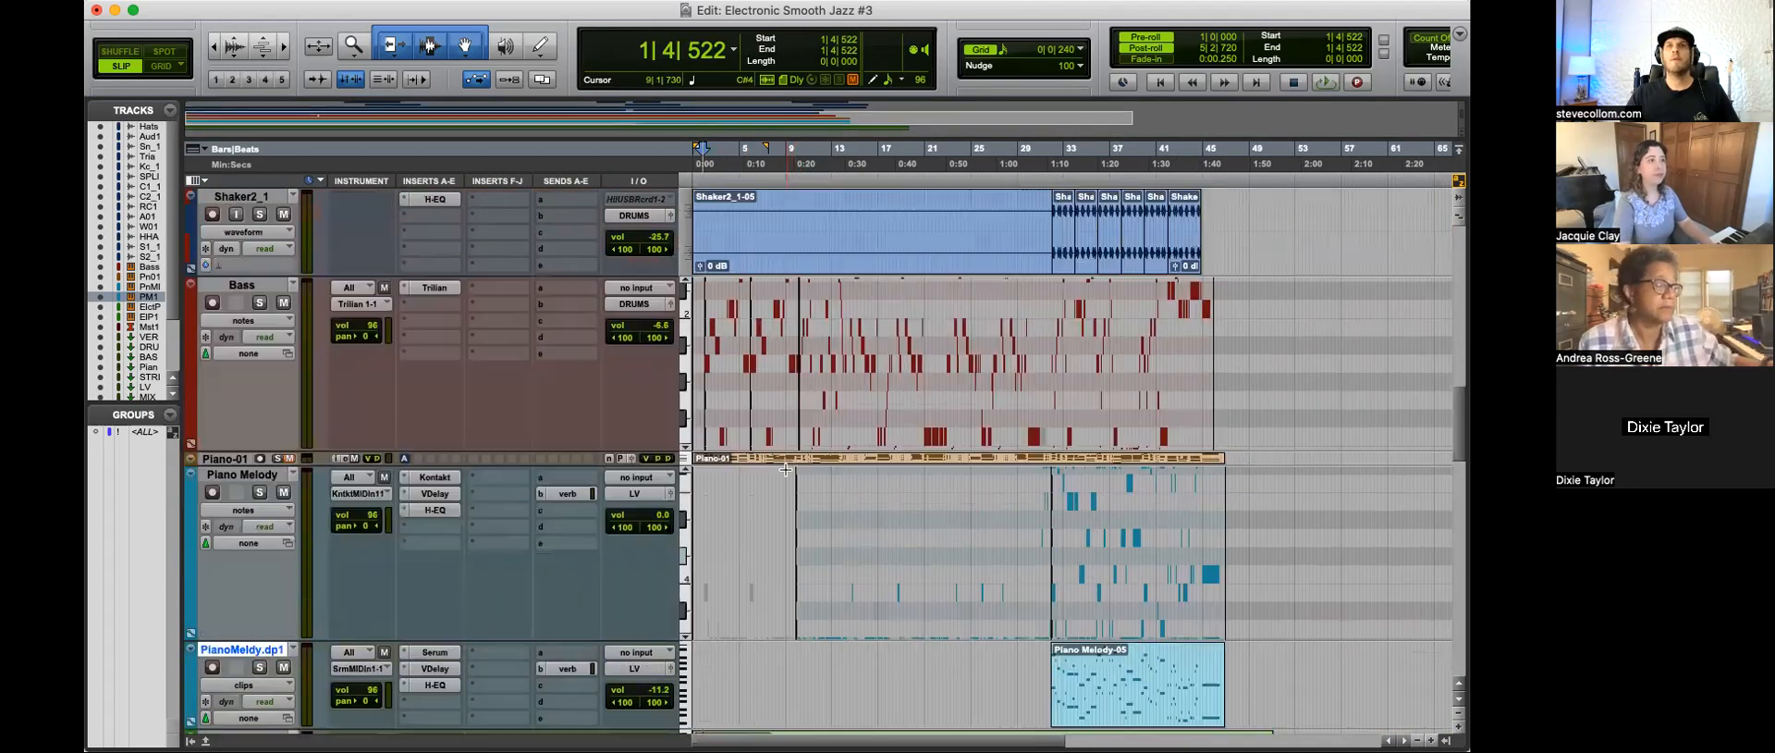
scroll(785, 470, "up", 2)
scroll(784, 470, "up", 3)
scroll(785, 469, "down", 3)
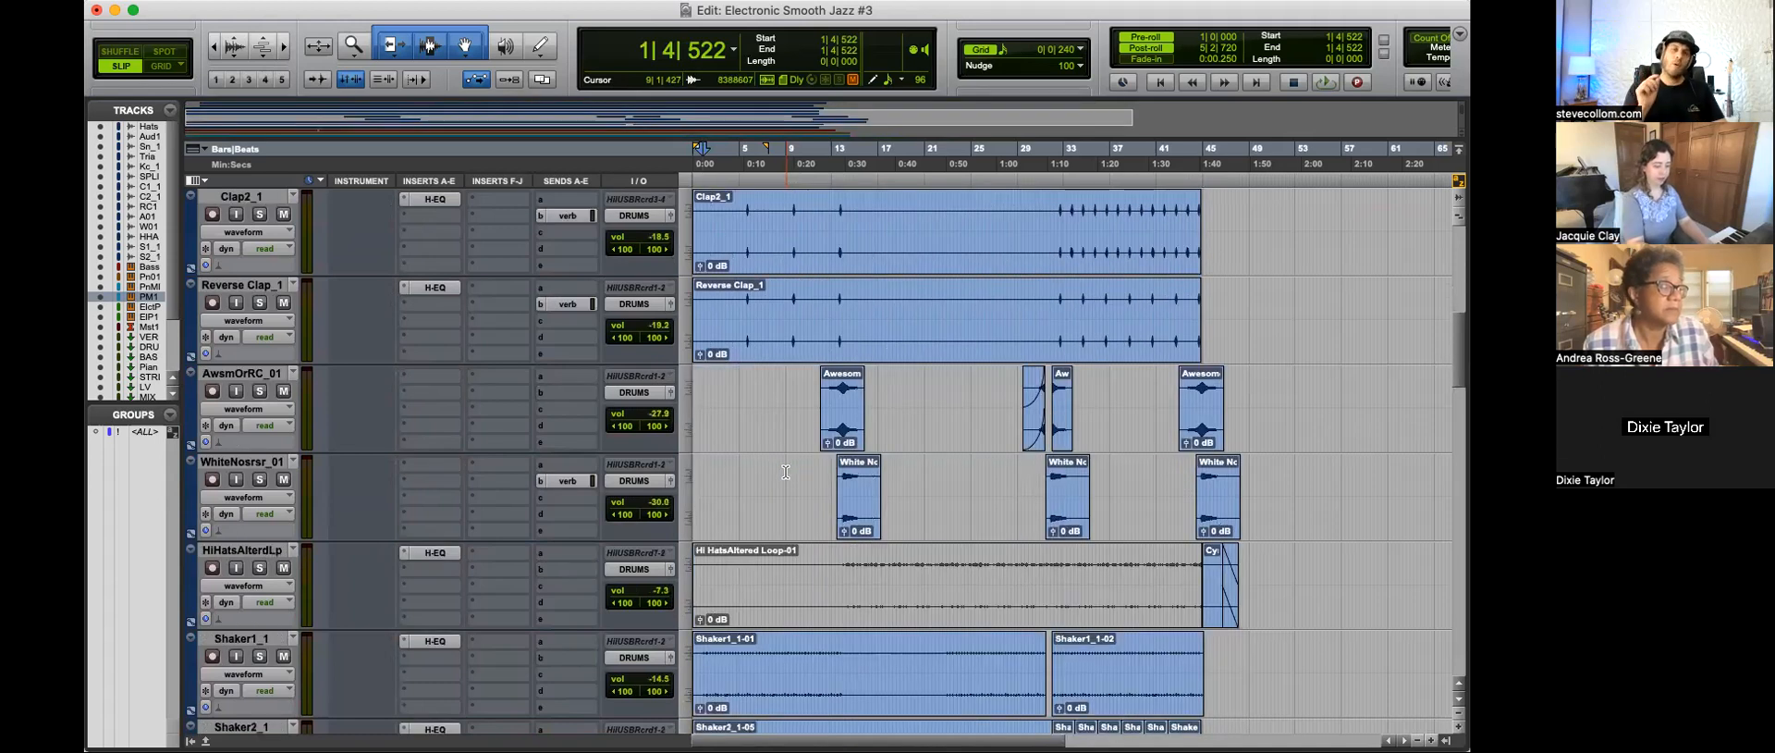
scroll(785, 472, "down", 15)
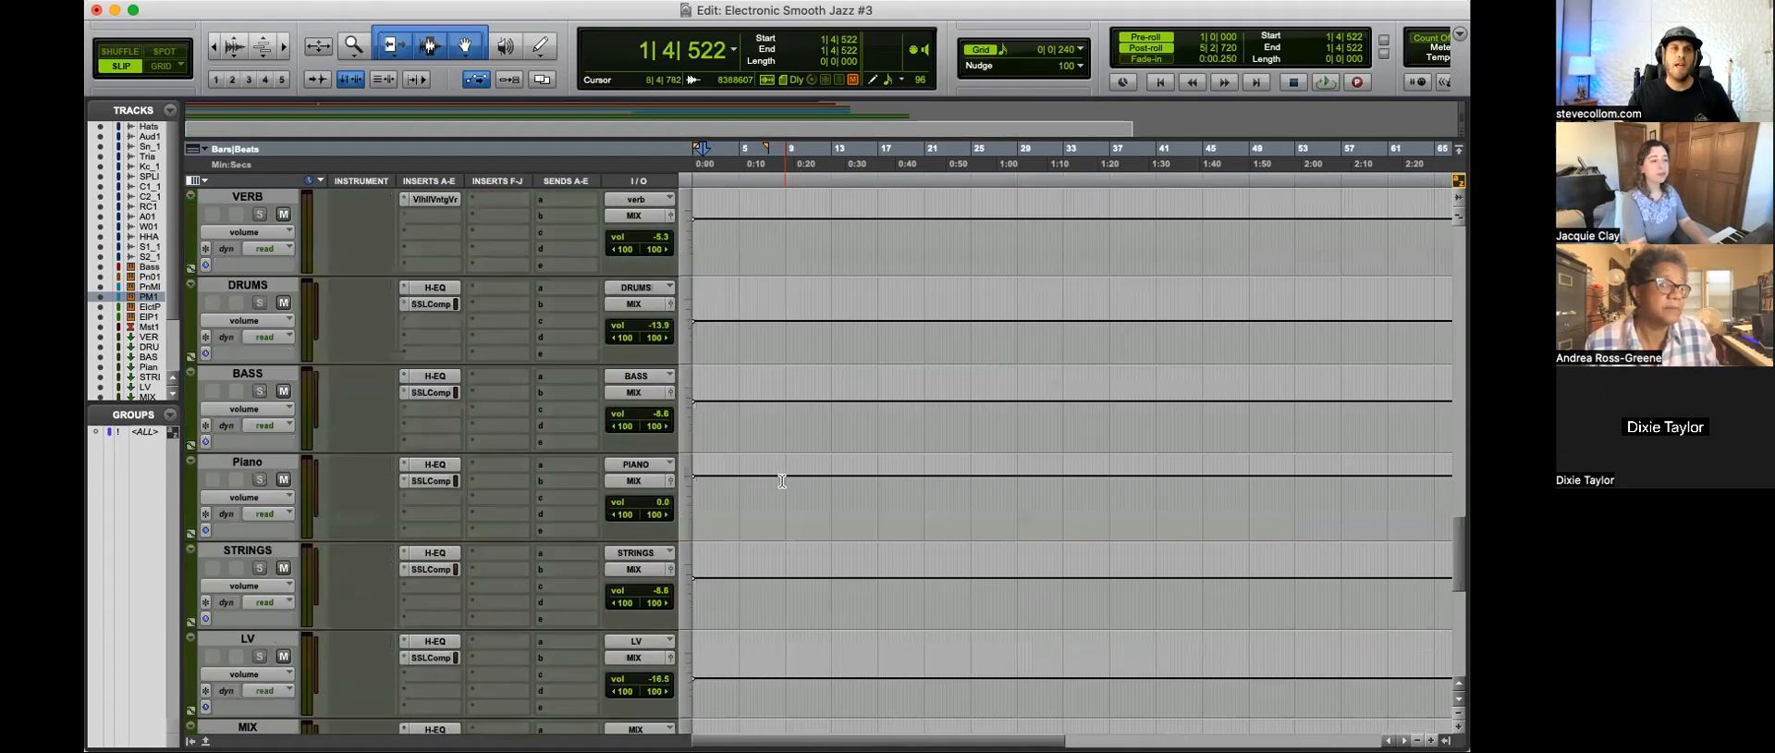
scroll(782, 480, "up", 2)
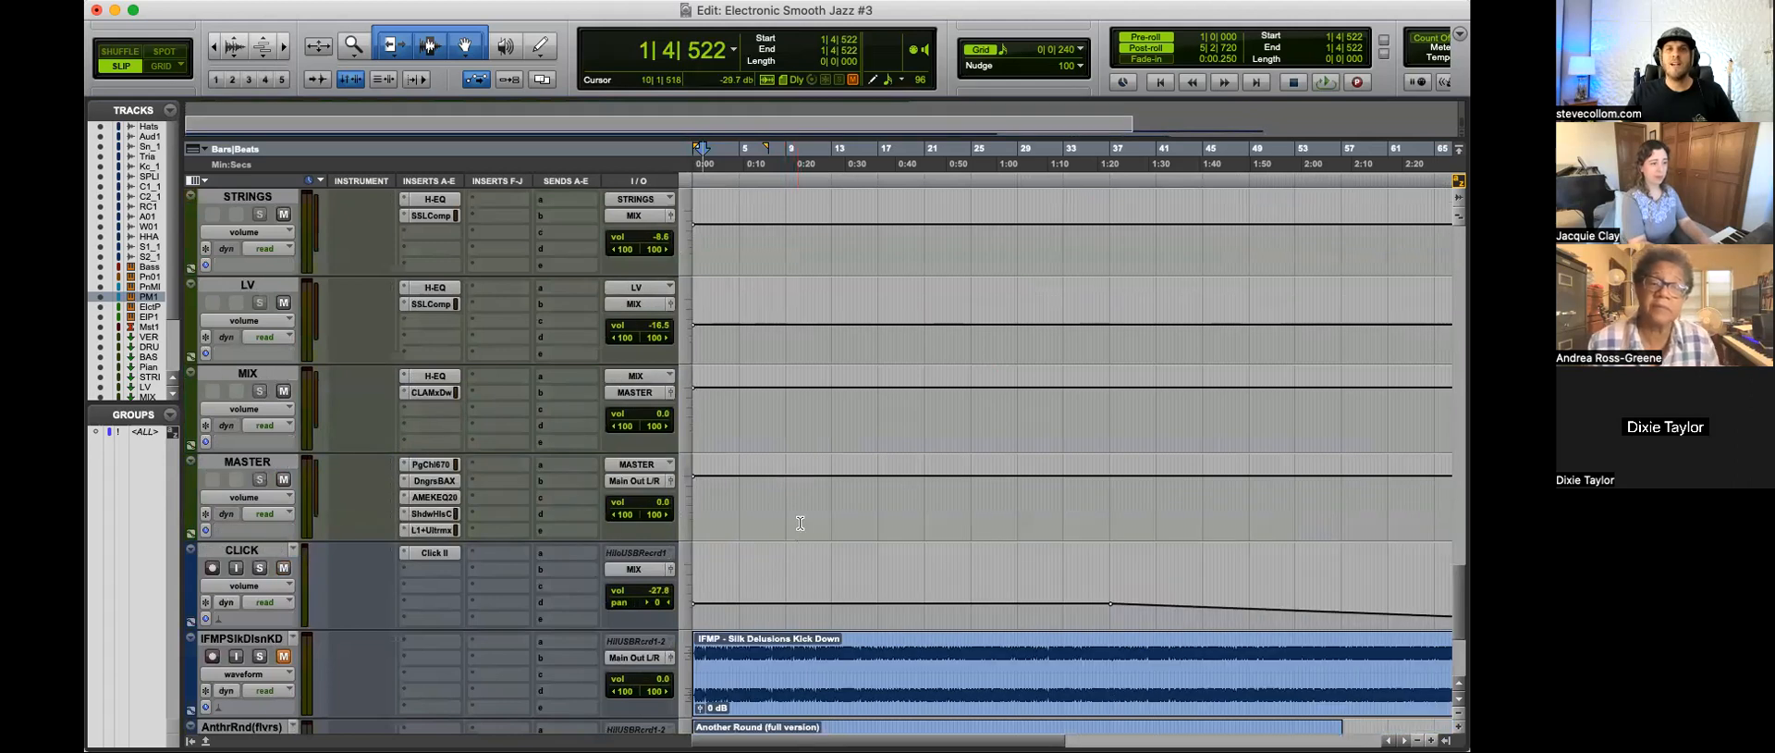
scroll(800, 523, "up", 10)
scroll(801, 523, "up", 10)
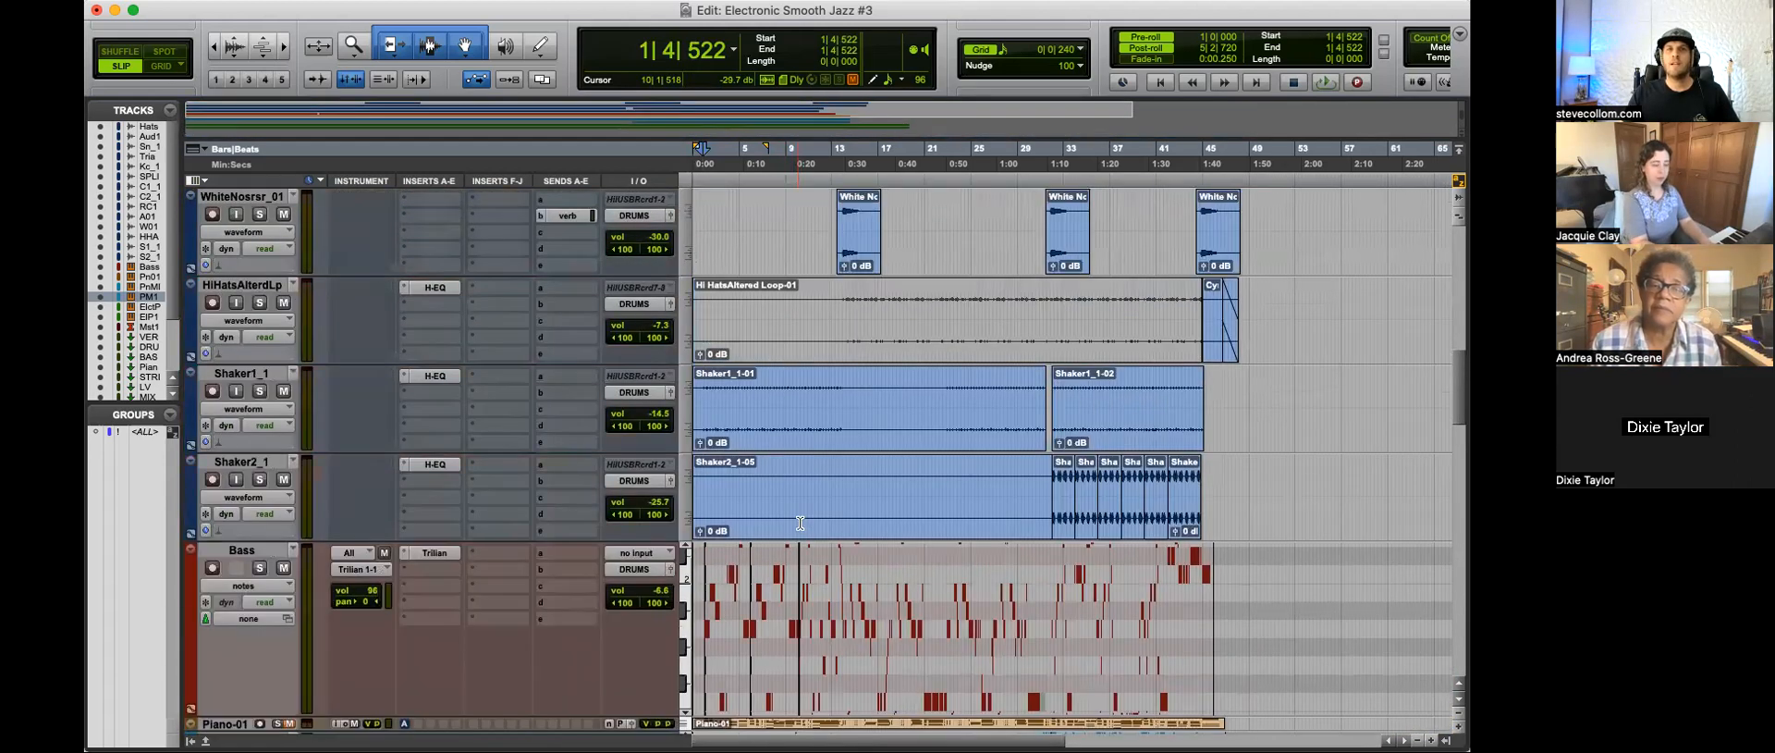
scroll(800, 523, "up", 3)
scroll(801, 523, "down", 5)
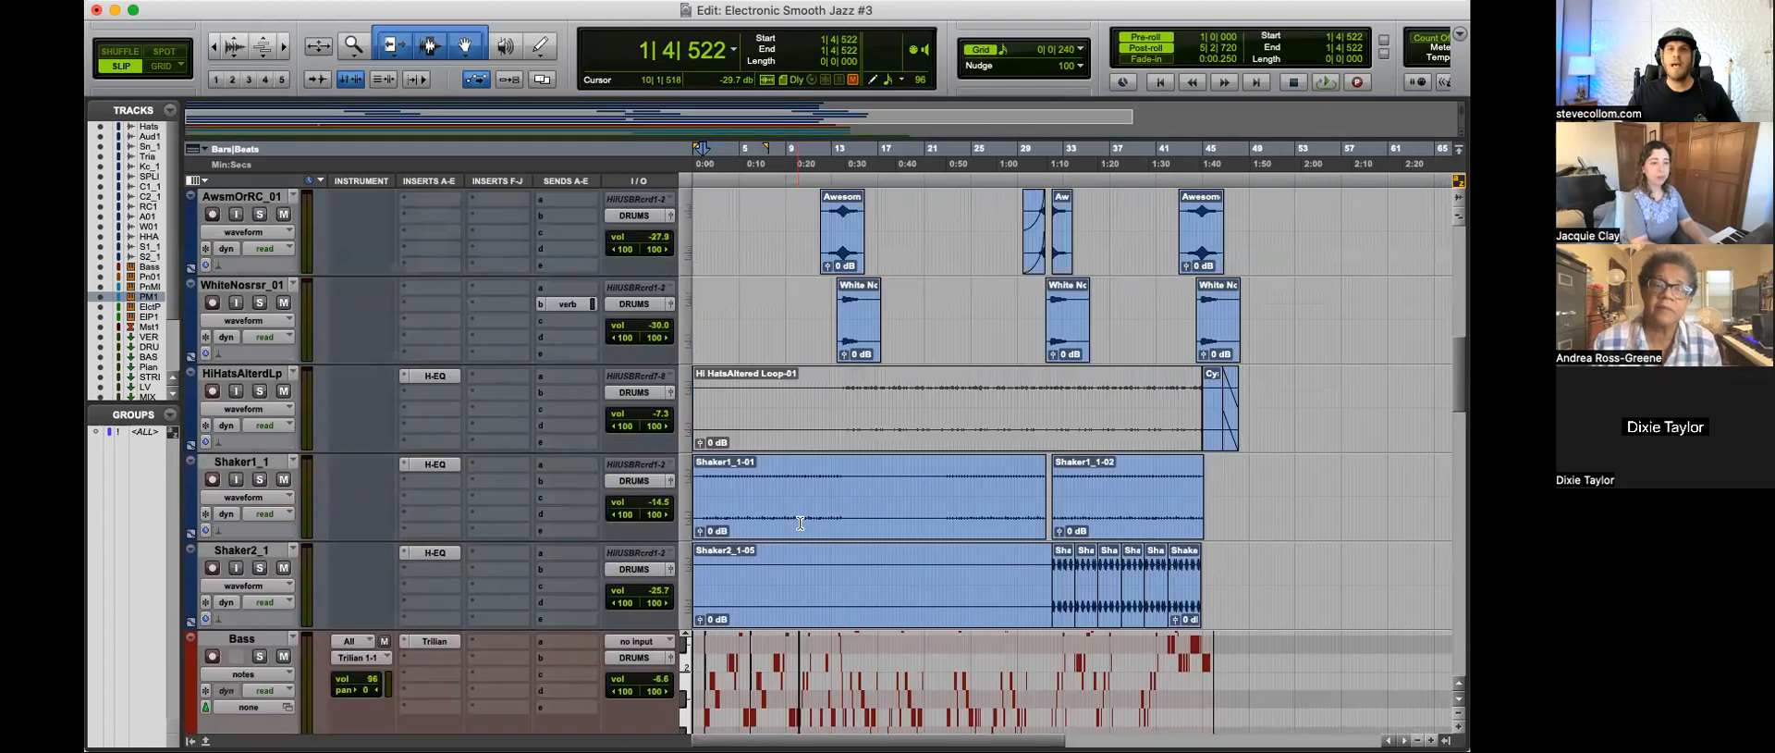
scroll(801, 523, "down", 1)
scroll(801, 524, "down", 1)
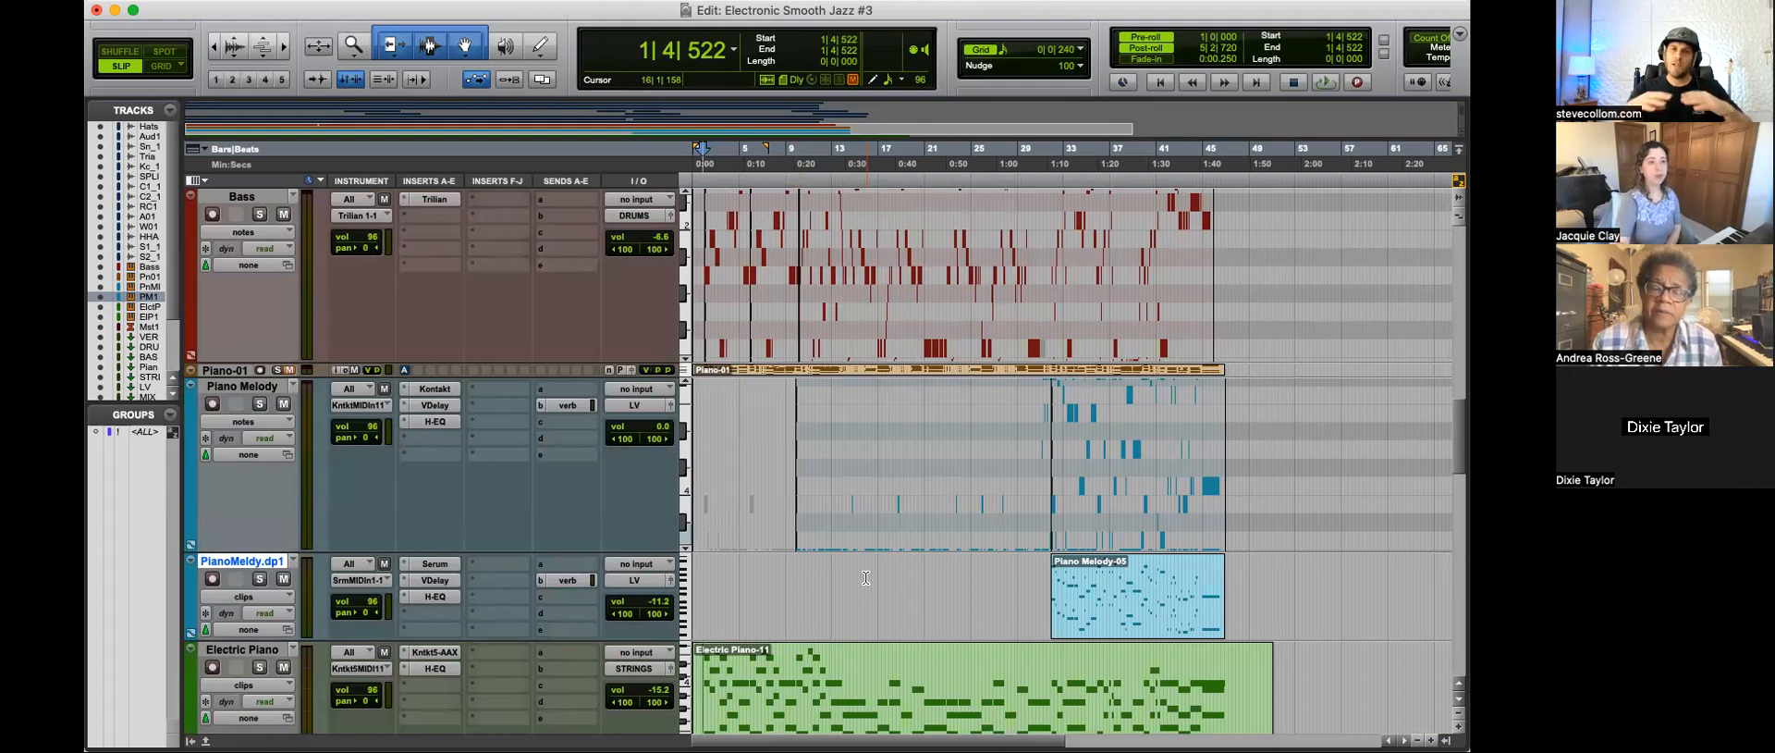
Step: Play from 16|2|408 with the Electric Piano track soloed and open its H-EQ
scroll(865, 578, "down", 2)
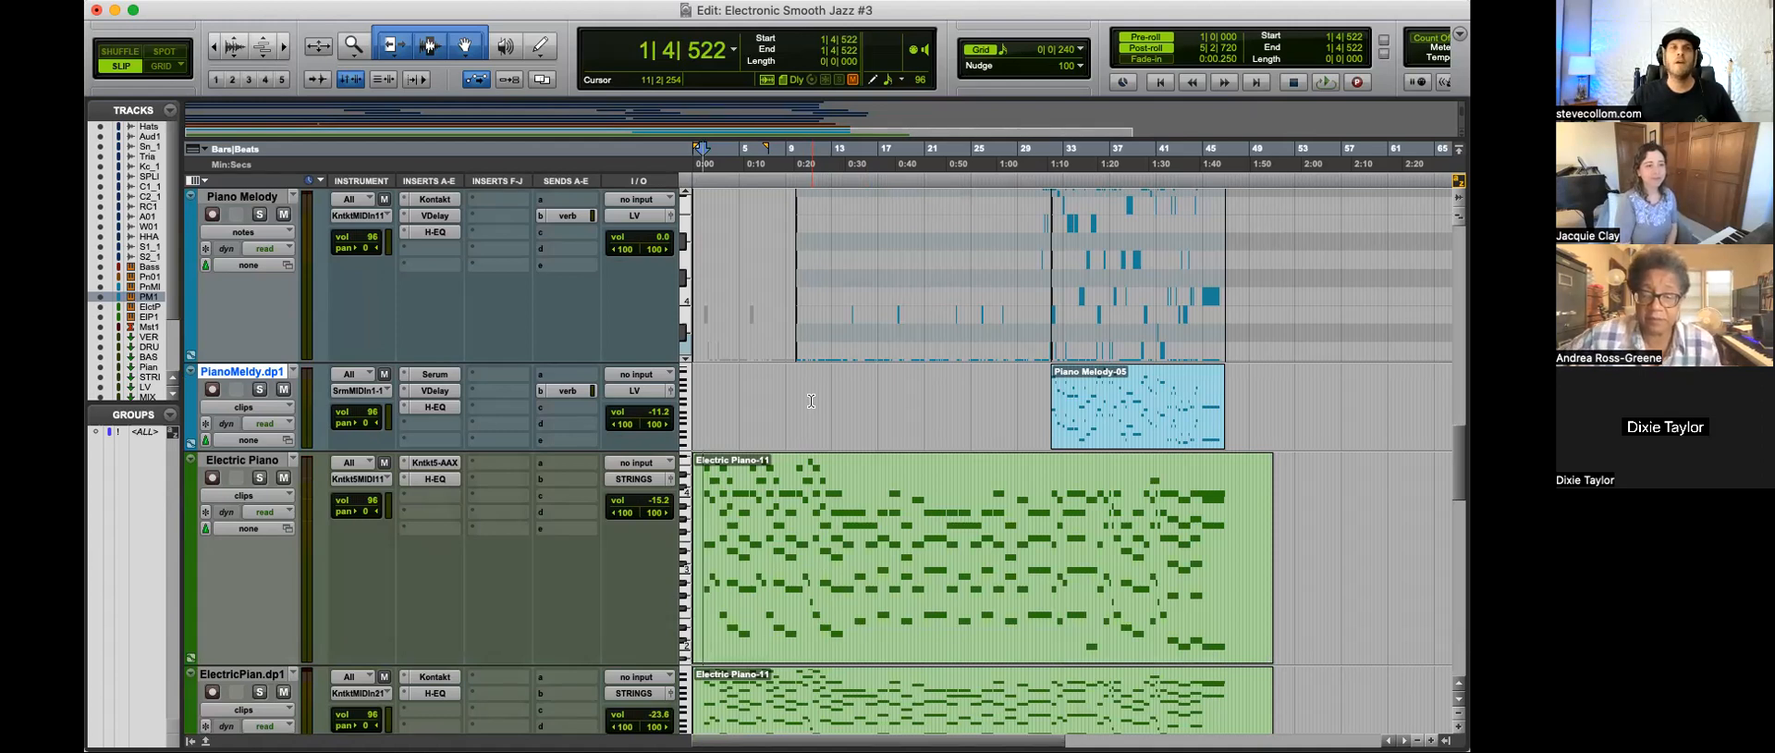
left_click(827, 522)
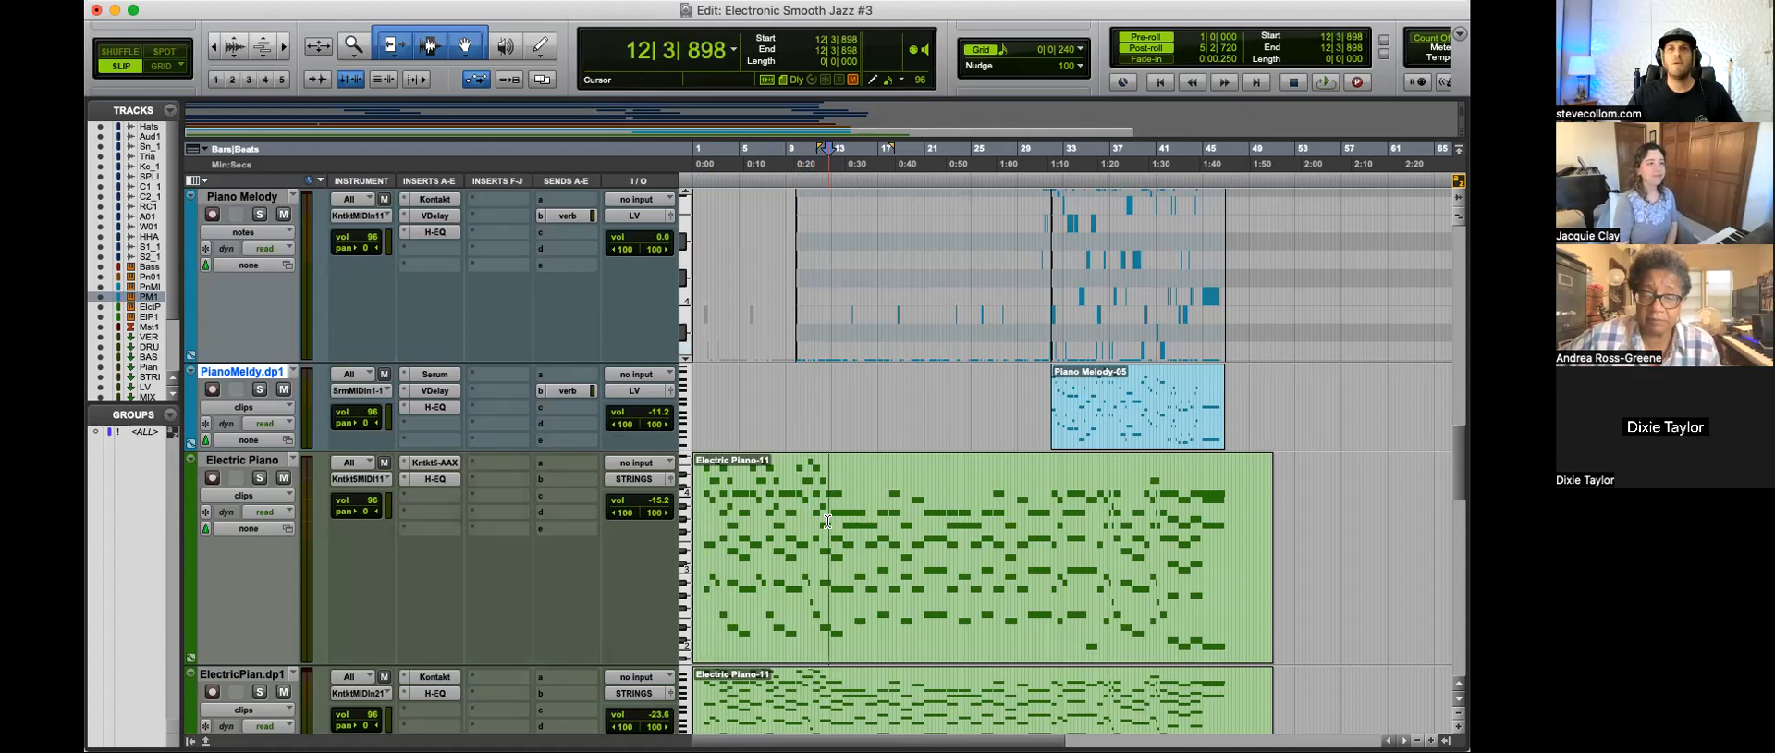
left_click(871, 504)
key("space")
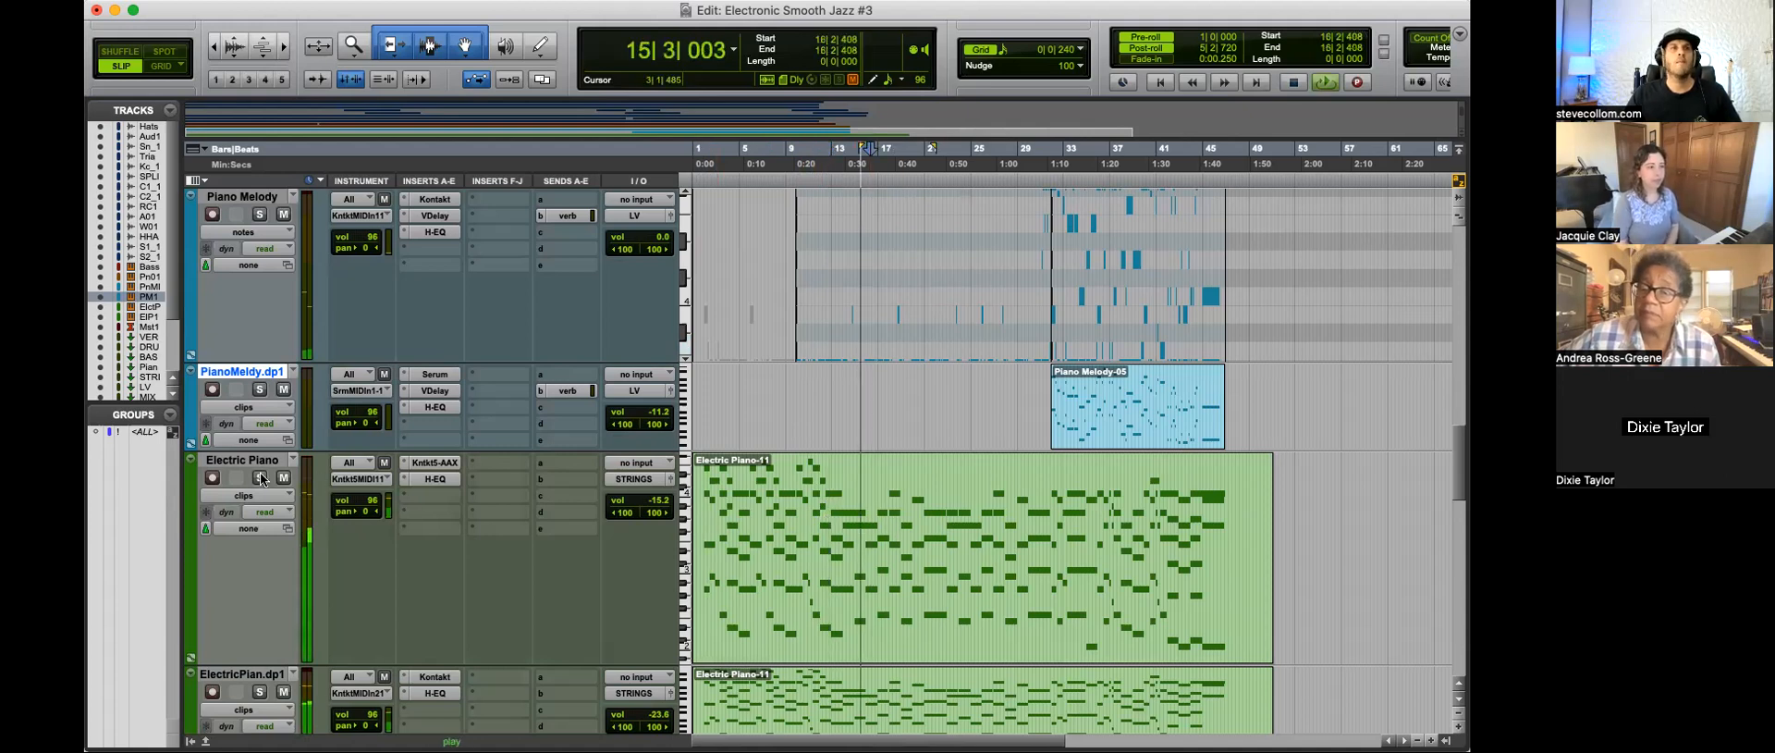
left_click(260, 477)
left_click(432, 478)
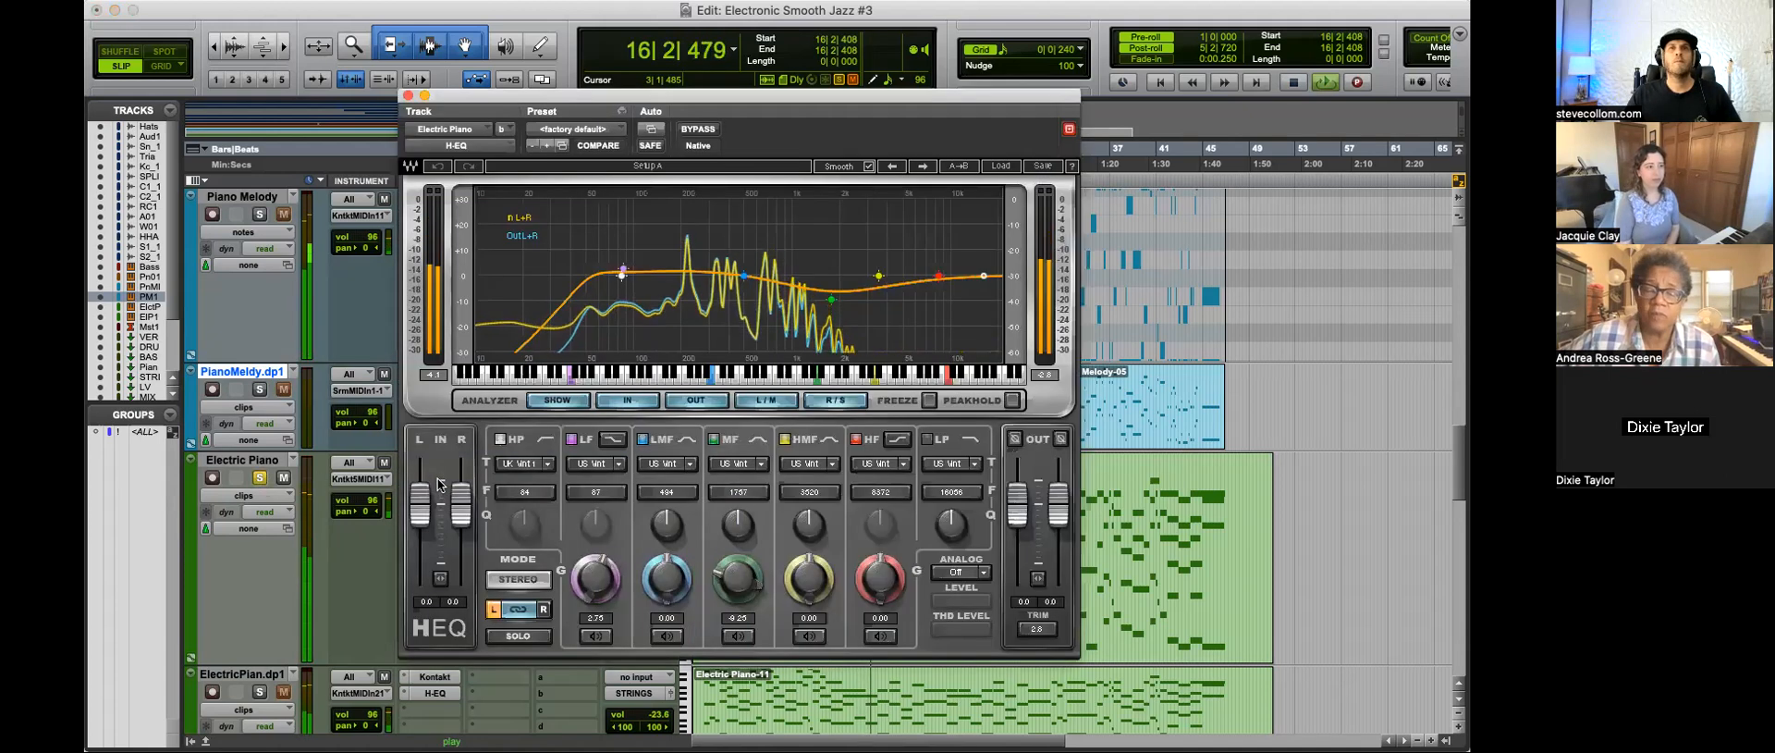
Step: Raise the Electric Piano H-EQ's MF band to about 6.95 dB near 2200 Hz, and take the track out of solo
left_click_drag(832, 299, 844, 267)
left_click_drag(739, 526, 739, 524)
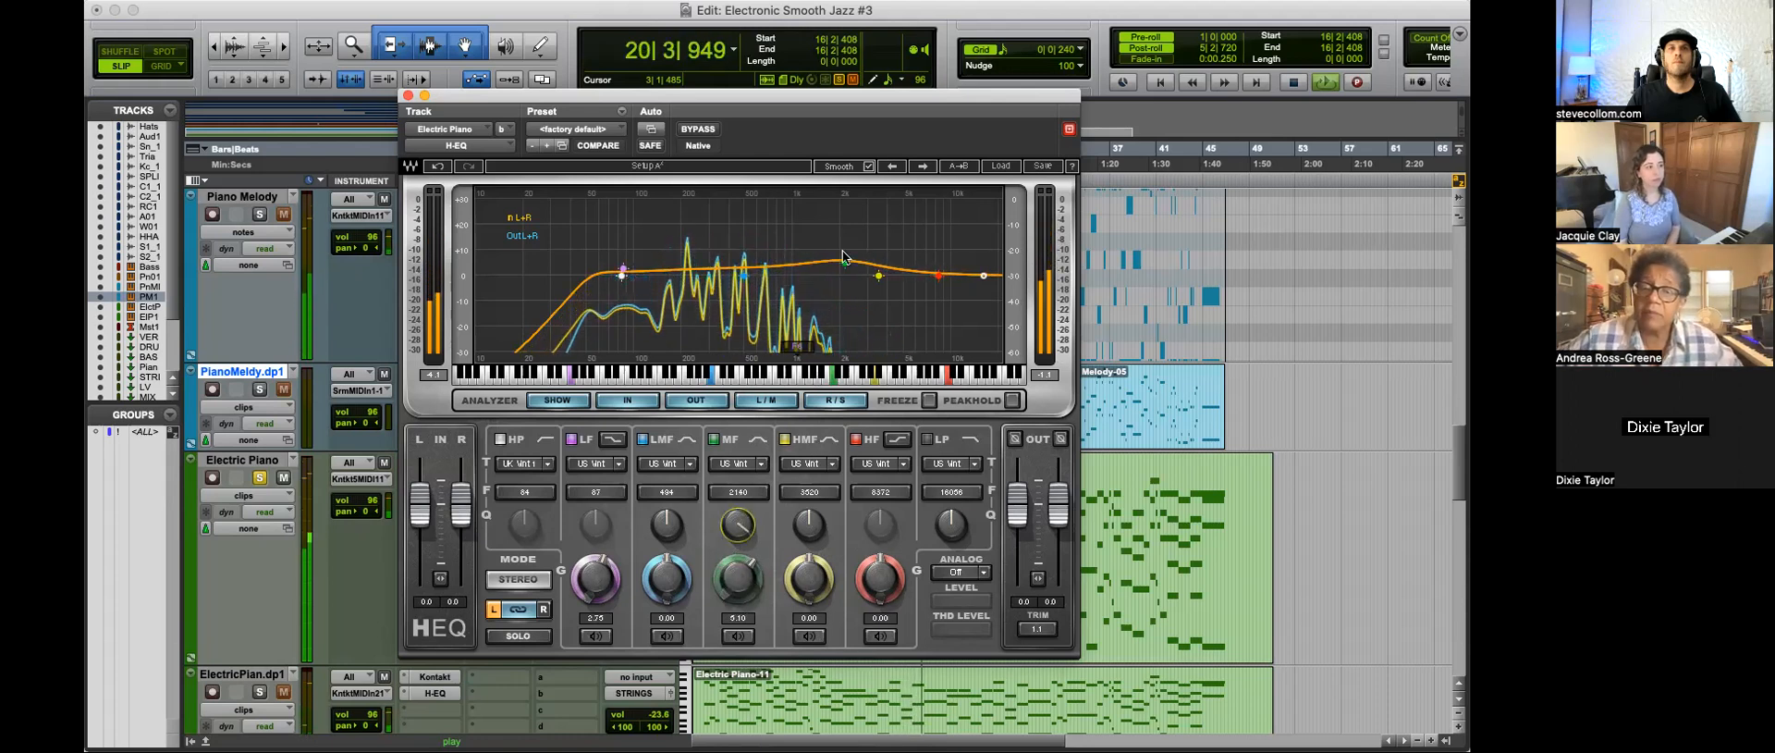
left_click_drag(844, 263, 839, 259)
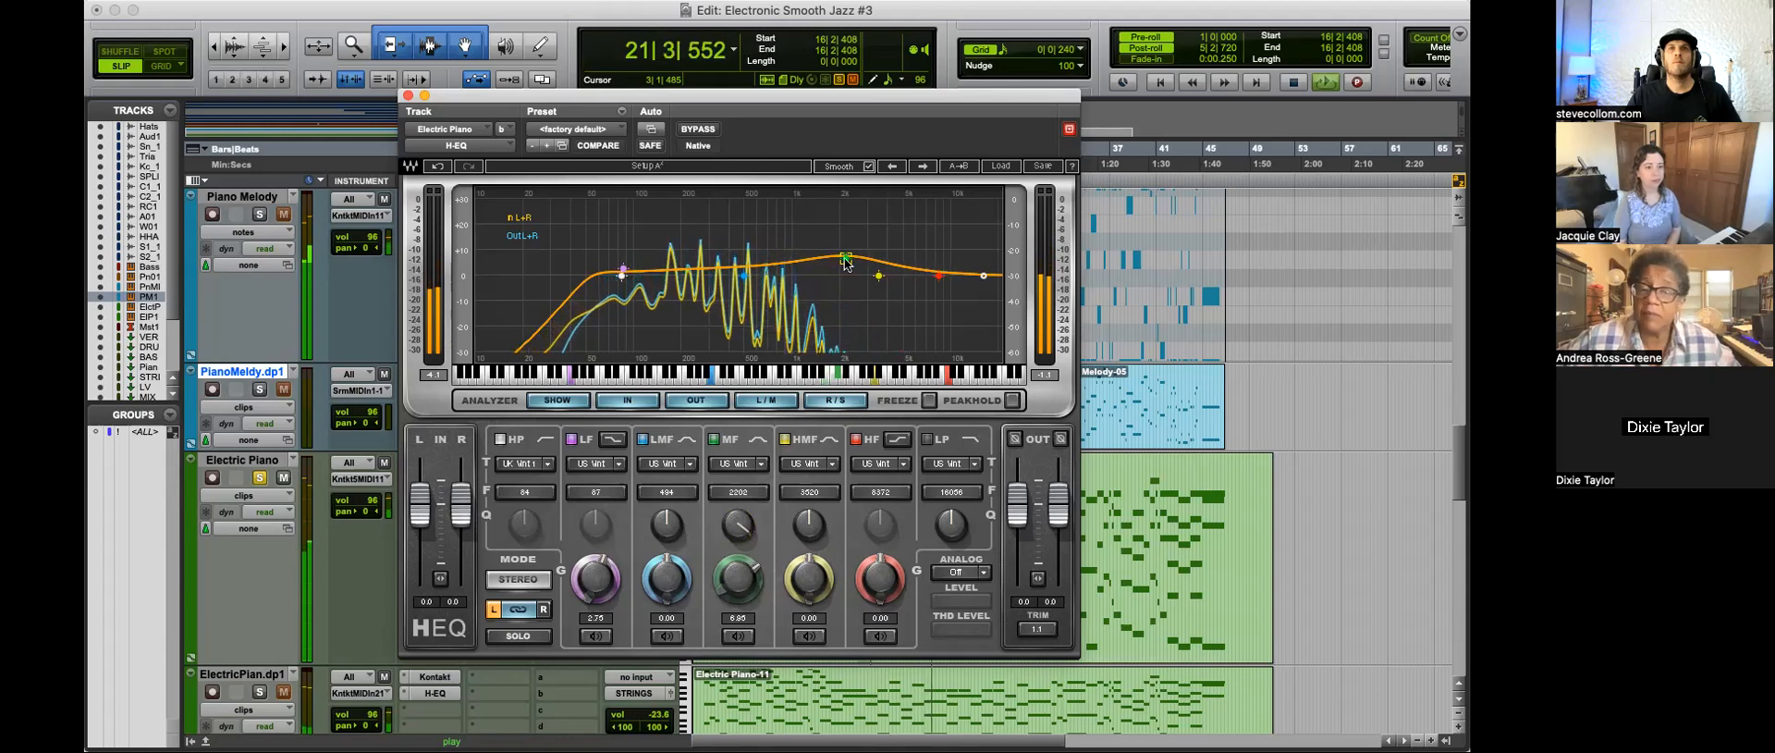
left_click(260, 478)
Step: Set the MF band's filter type to UK Vintage 1 and audition that band on its own
left_click_drag(968, 101, 818, 31)
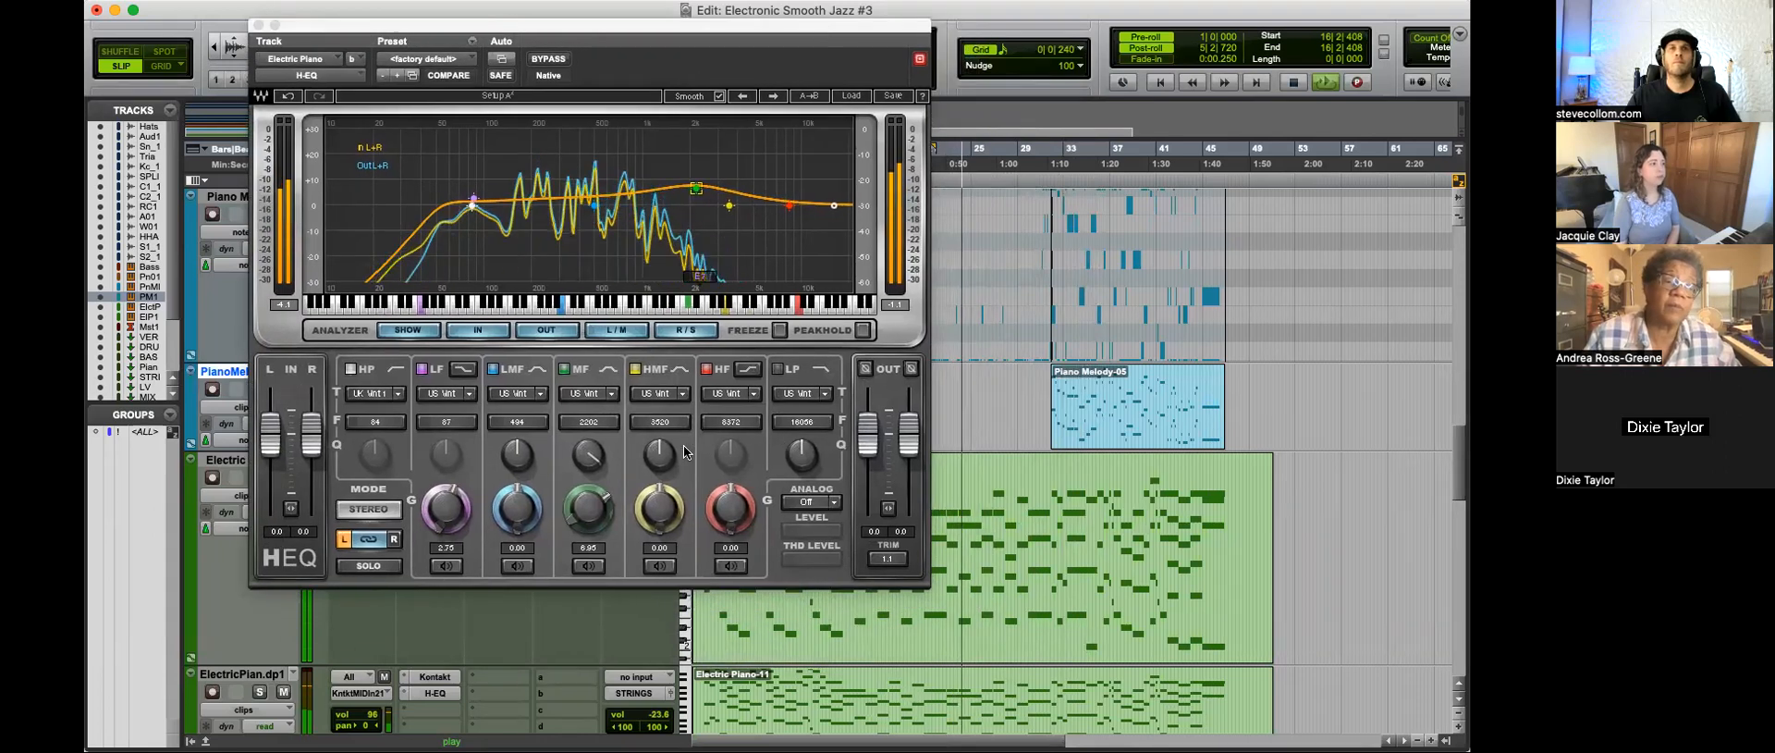
left_click(611, 398)
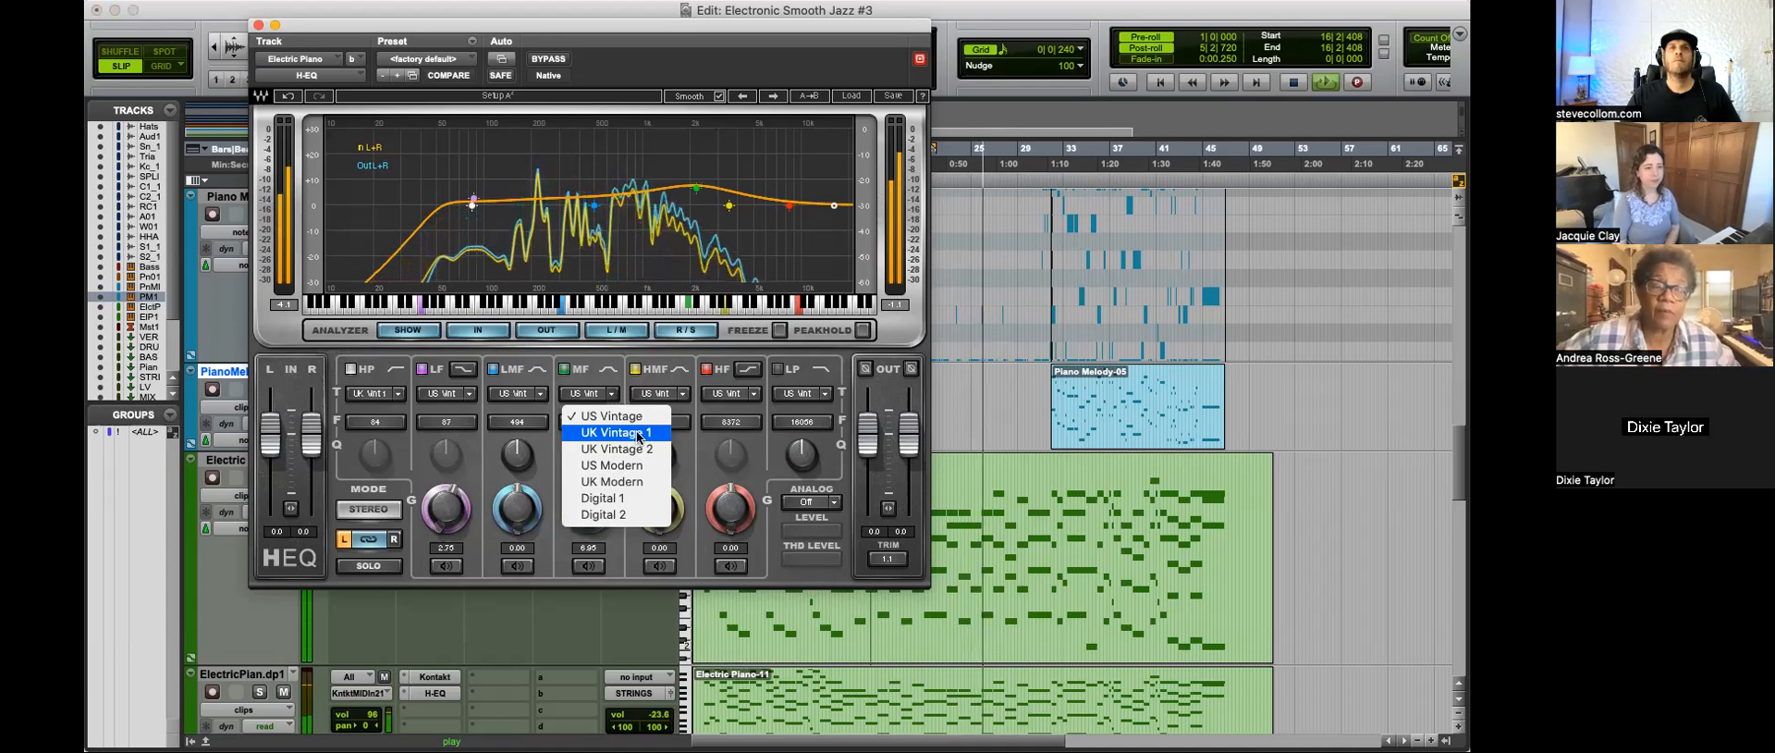
left_click(638, 432)
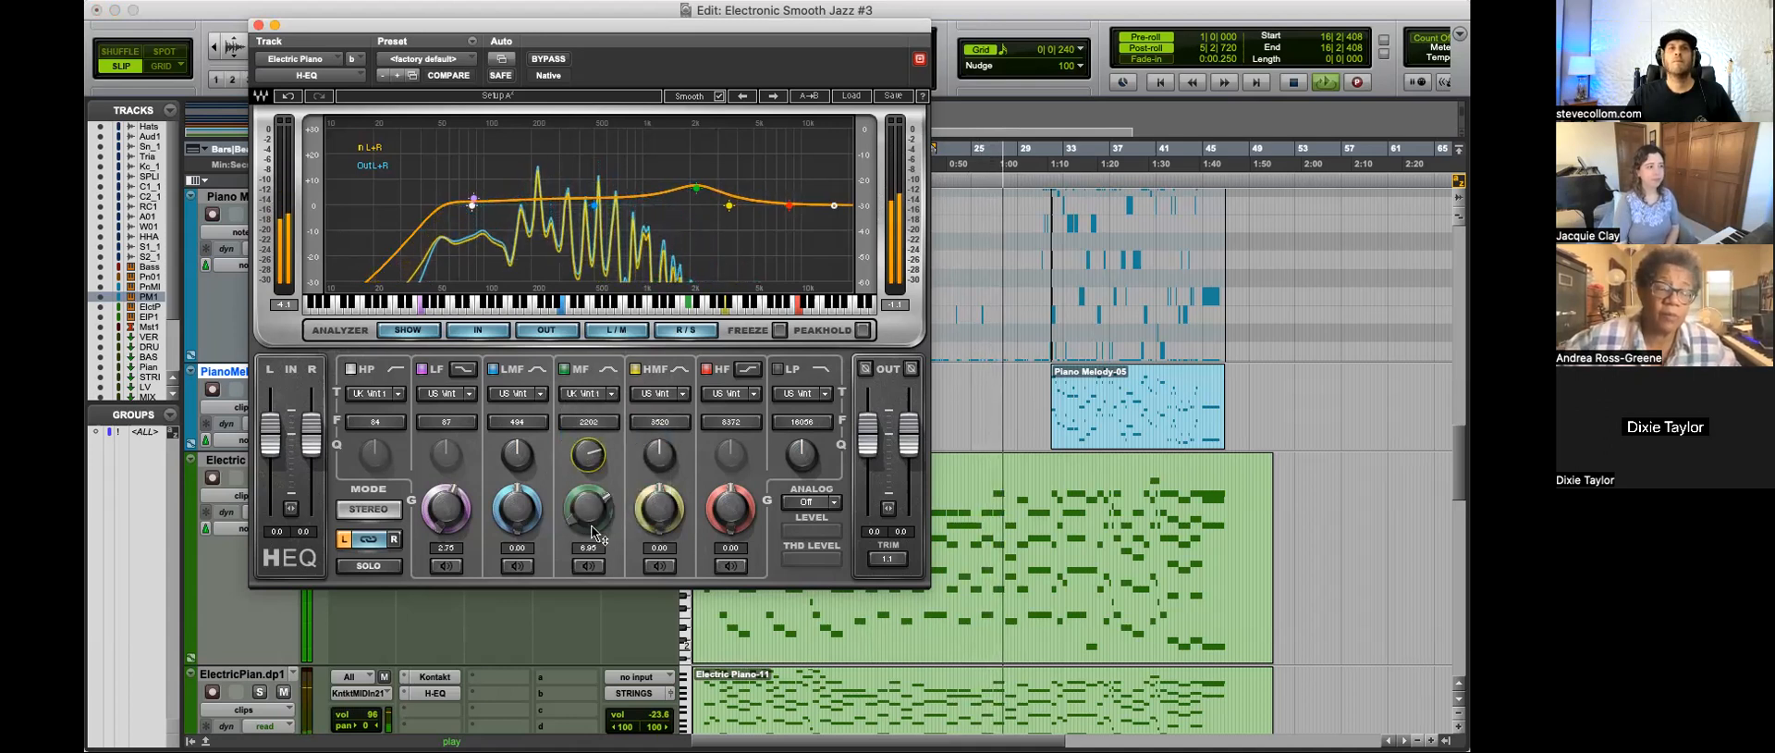
left_click(588, 566)
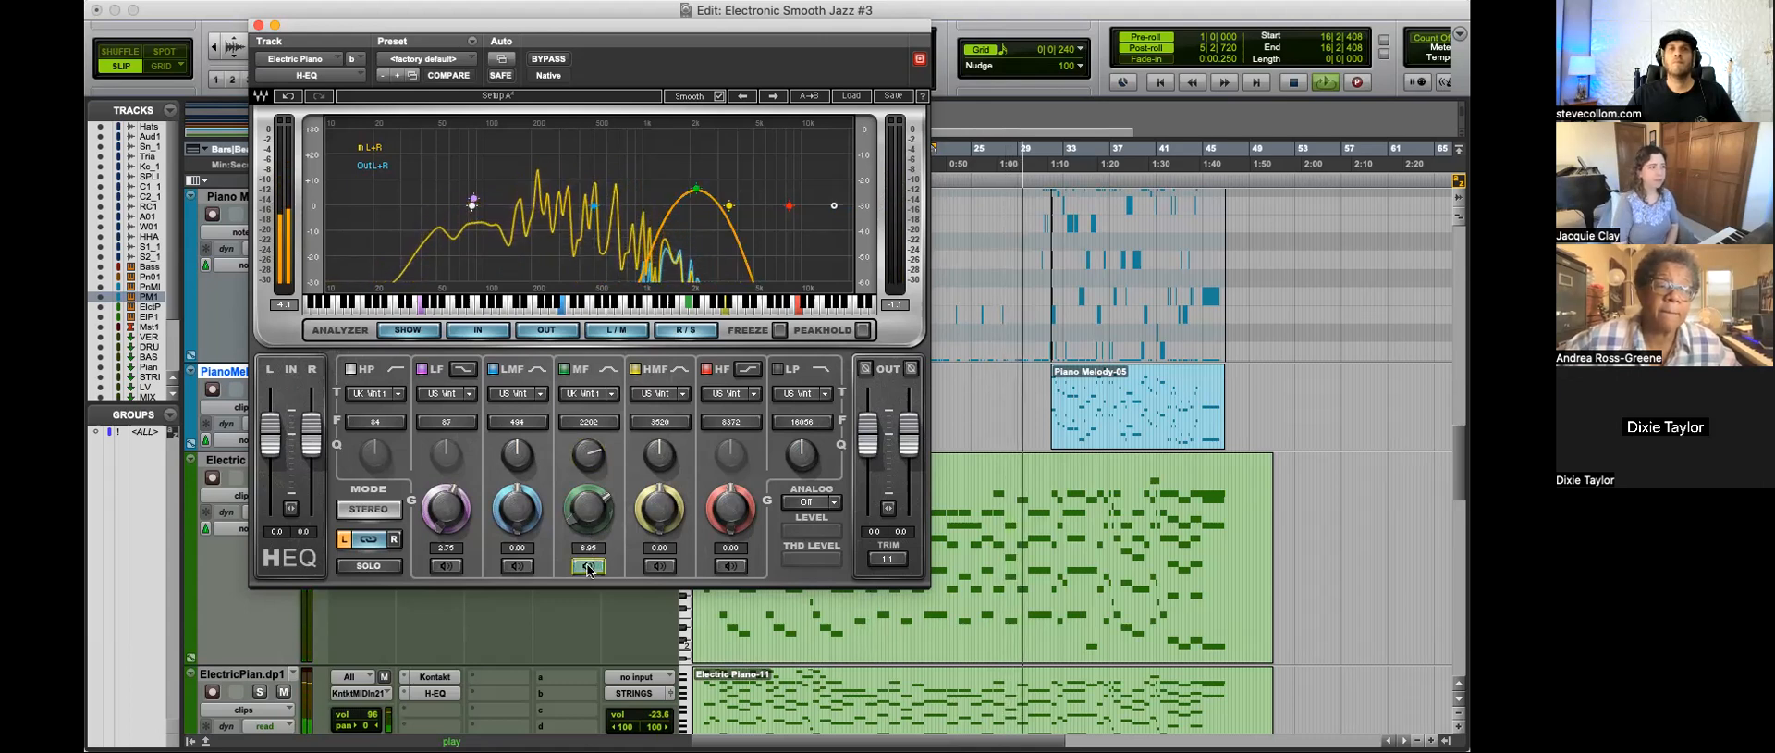
left_click(588, 566)
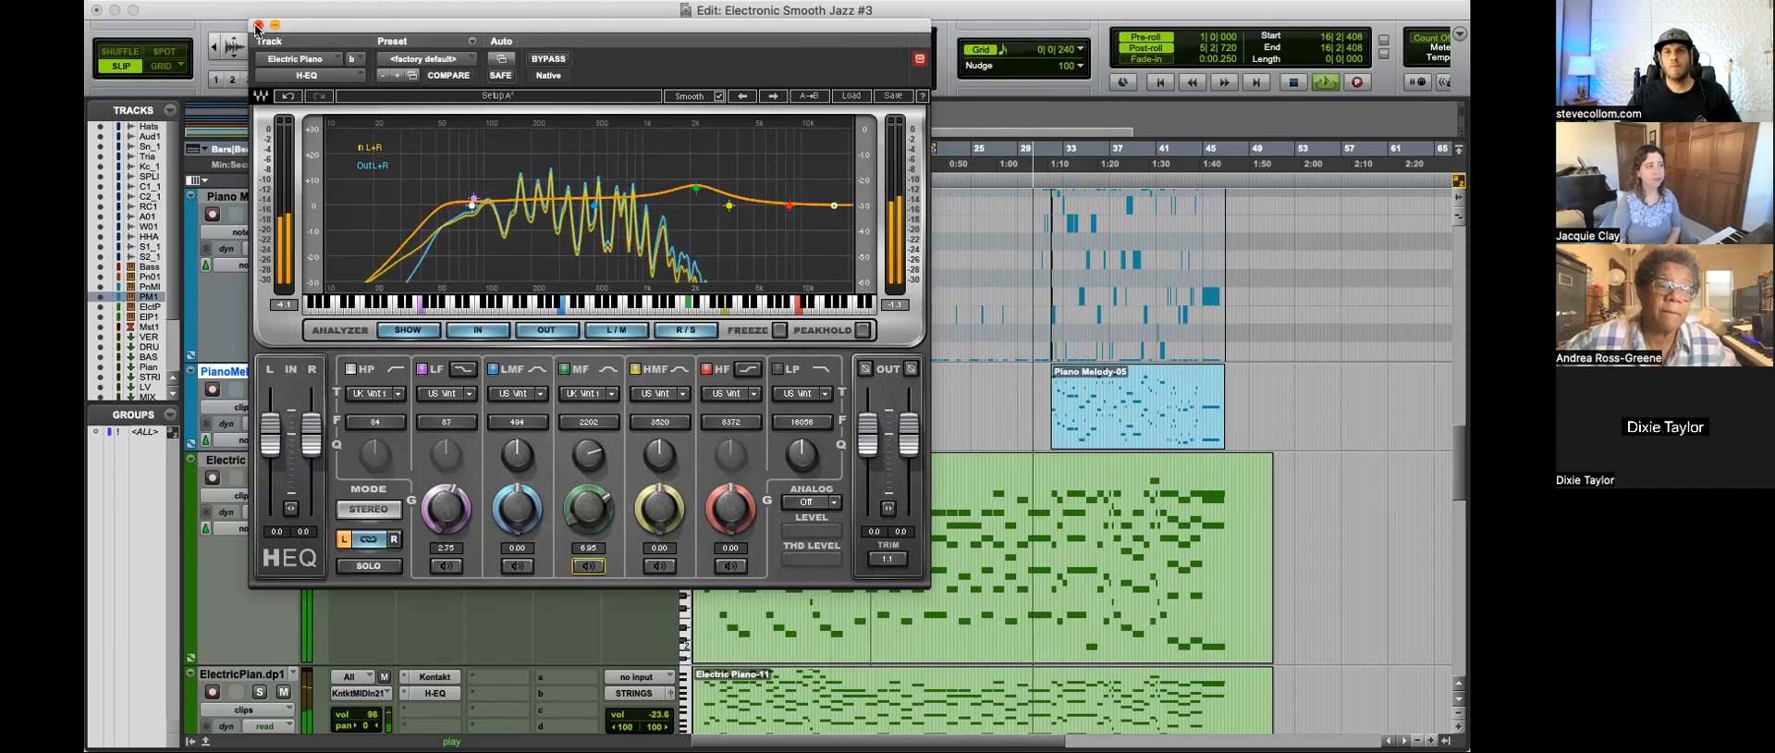
Step: Reduce the Electric Piano MF band's gain to 2.50 dB and close the H-EQ
mouse_move(588, 506)
left_mouse_down()
mouse_move(588, 555)
mouse_move(592, 480)
left_mouse_up()
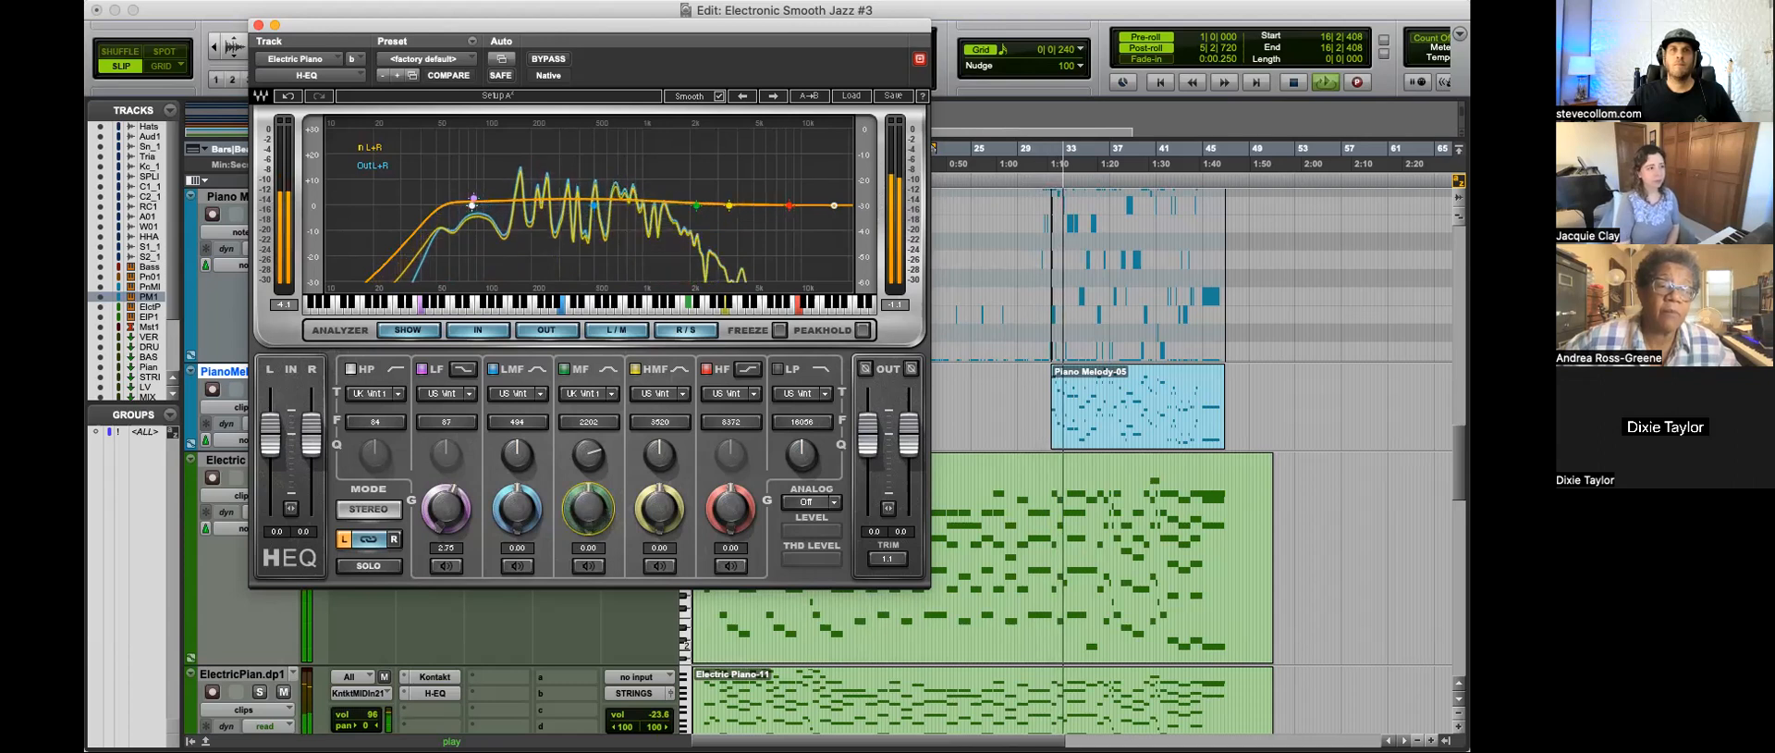
left_click_drag(588, 509, 588, 521)
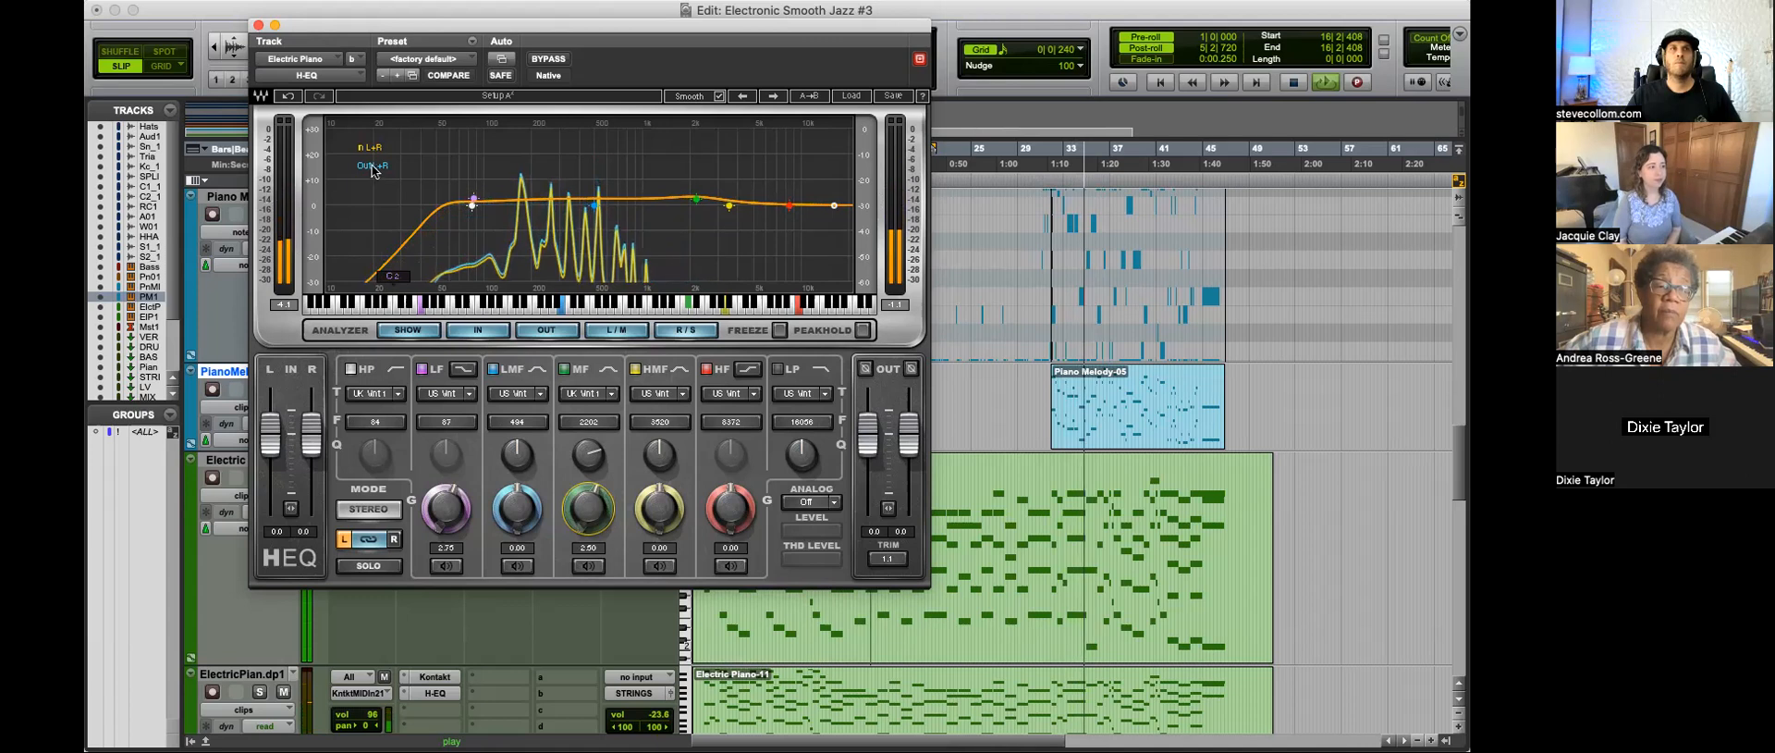
left_click(259, 25)
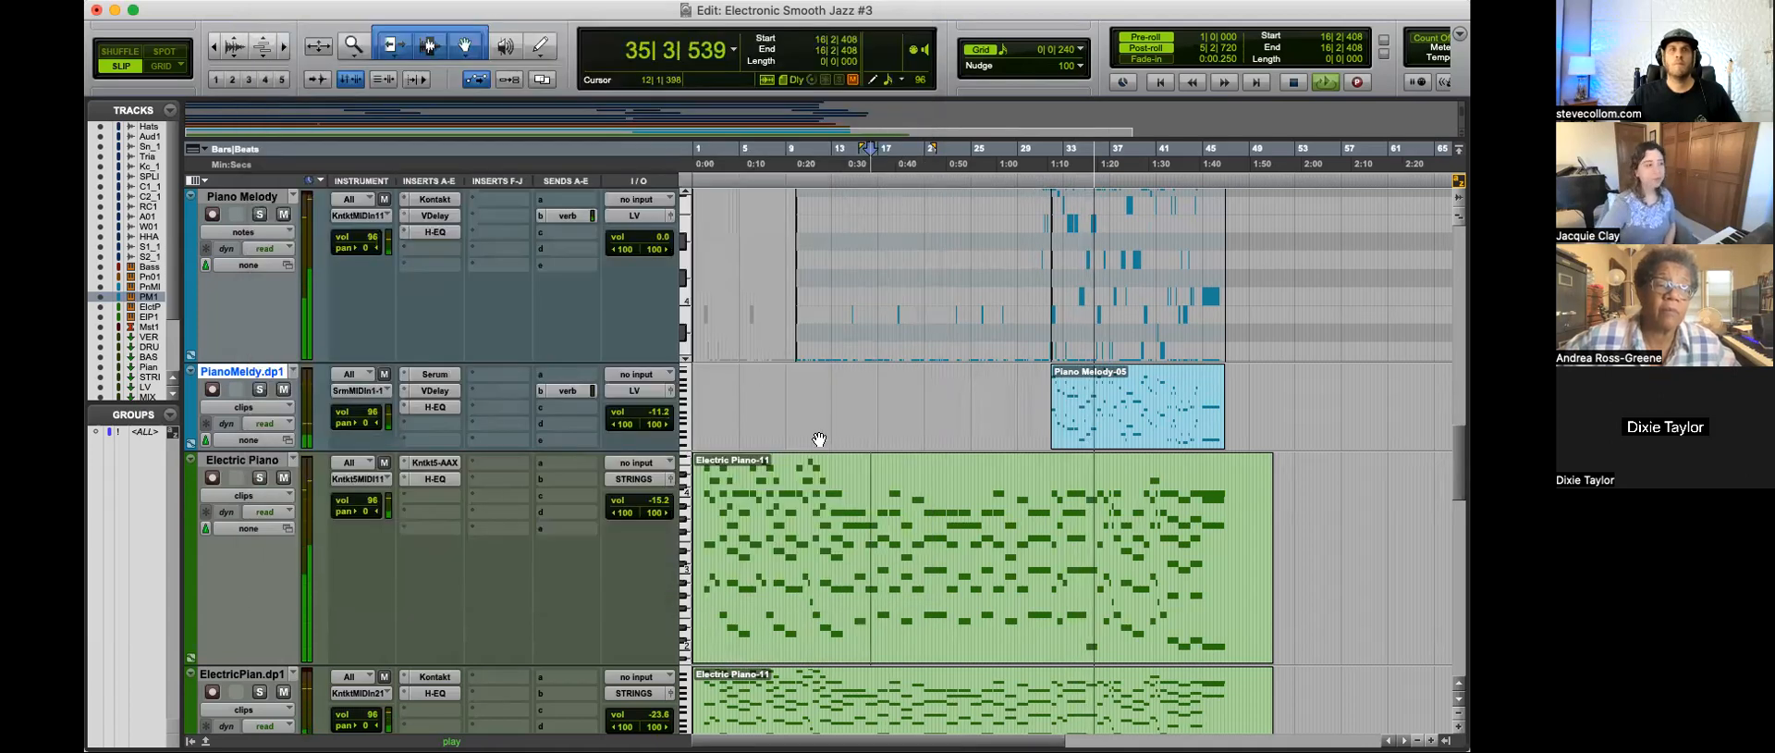
Step: Lower the Piano Melody track's volume to about -11.2 dB and open its H-EQ
scroll(795, 430, "up", 3)
left_click_drag(664, 431, 665, 446)
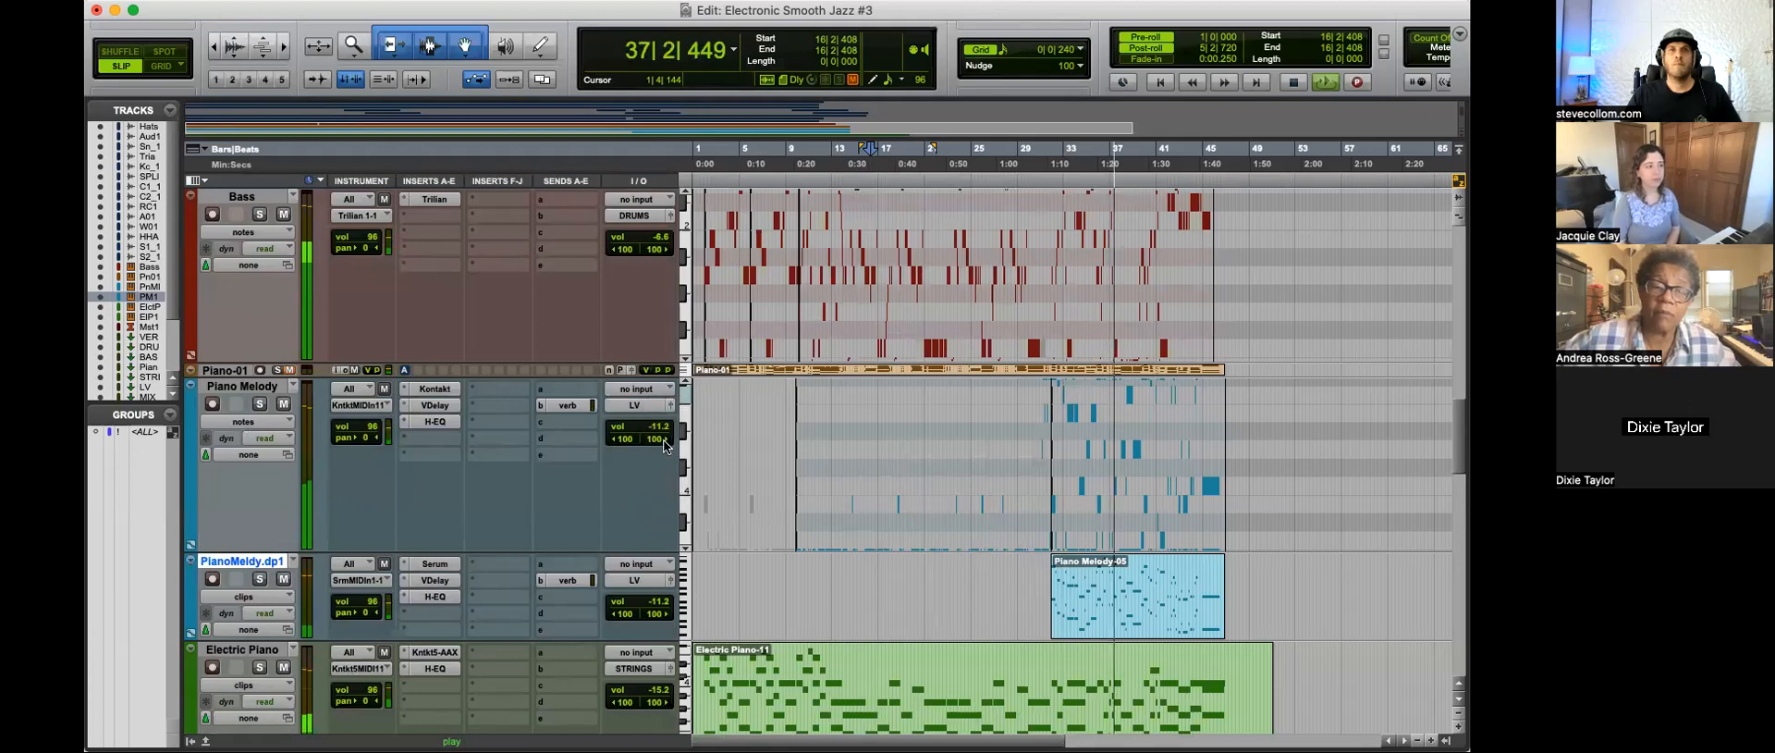
left_click(430, 421)
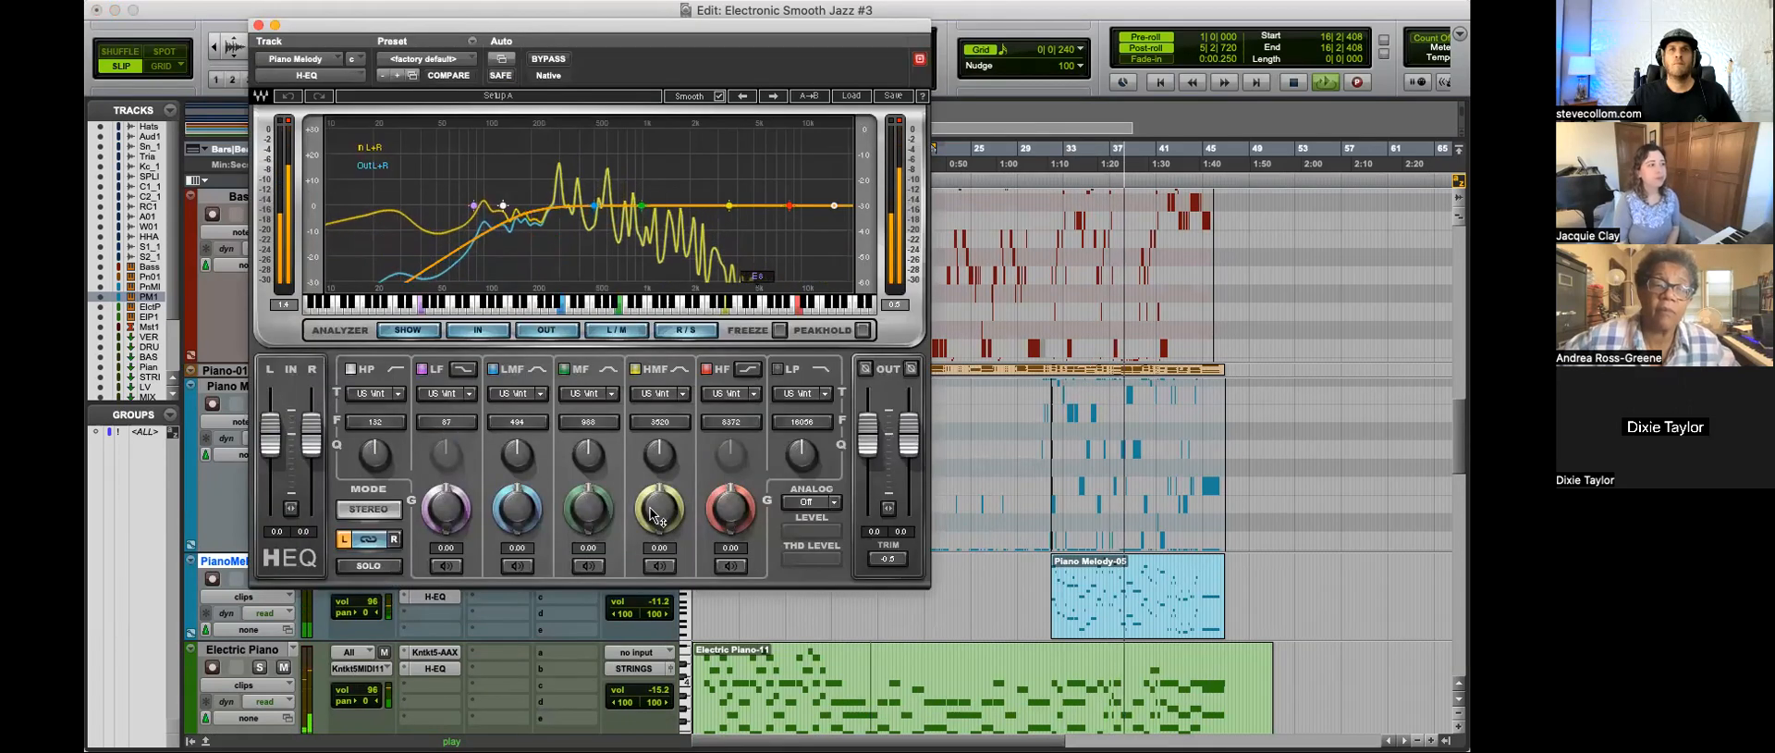
Step: Boost the Piano Melody MF band by about 4.8 dB at 2637 Hz, adjust its Q, and close the H-EQ
left_click_drag(590, 509, 590, 492)
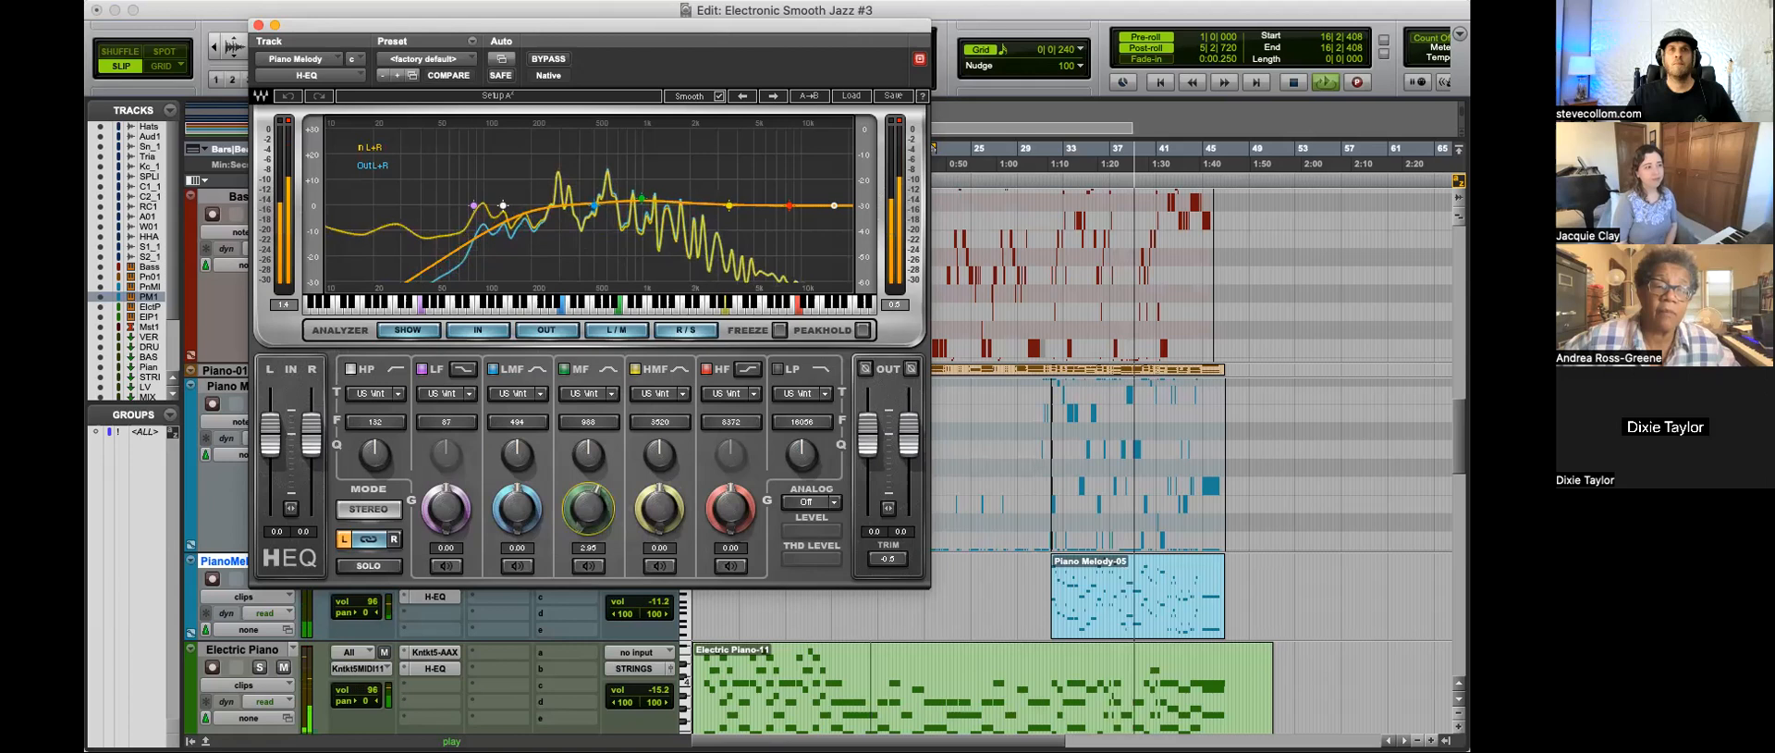
left_click_drag(592, 422, 592, 396)
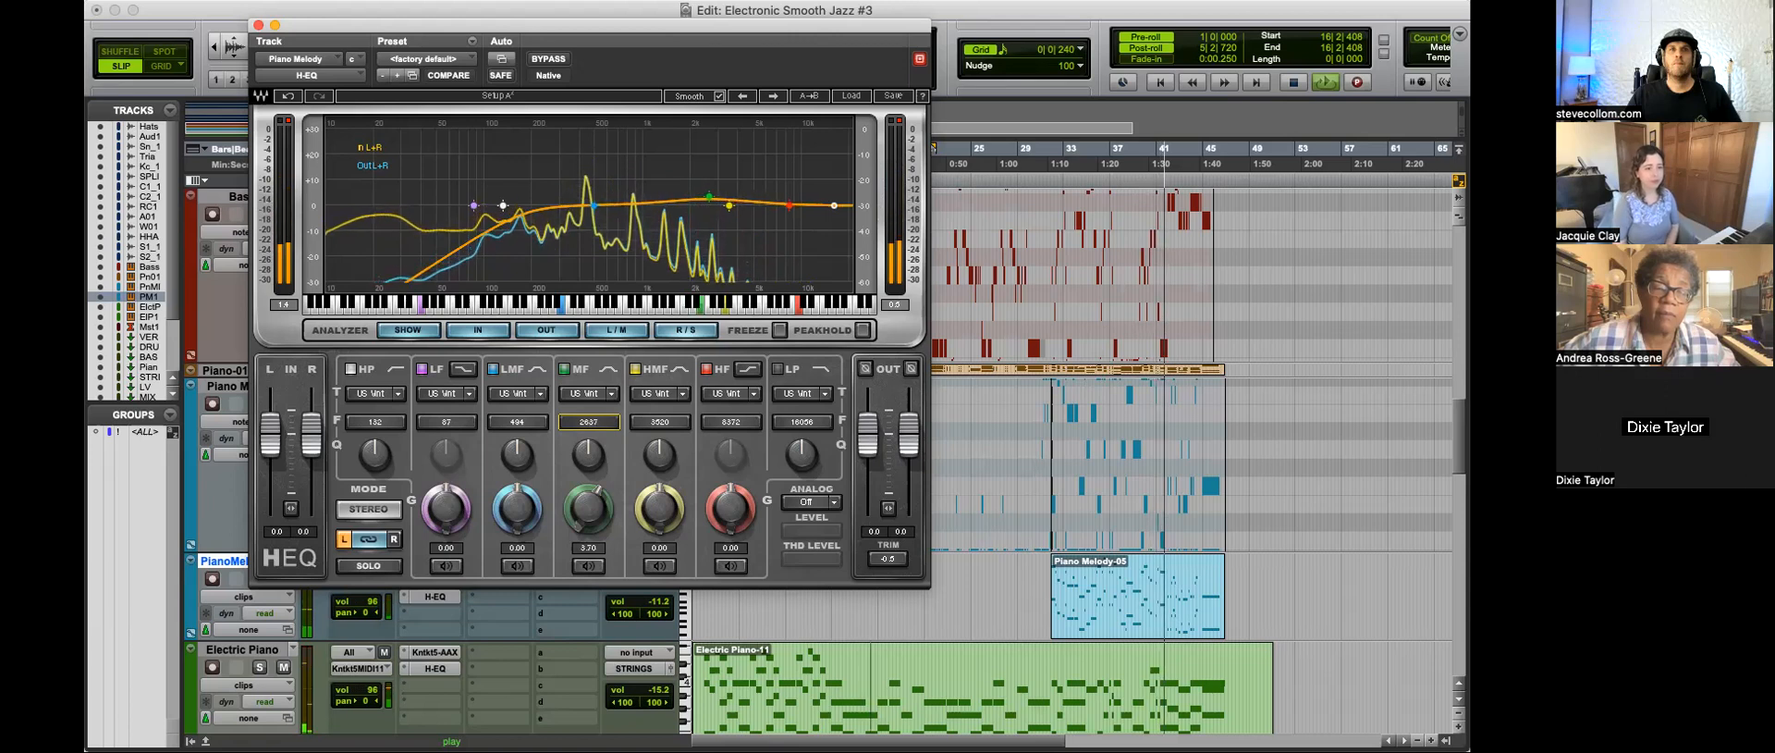
left_click_drag(590, 507, 589, 435)
left_click_drag(589, 507, 589, 514)
left_click_drag(589, 455, 589, 456)
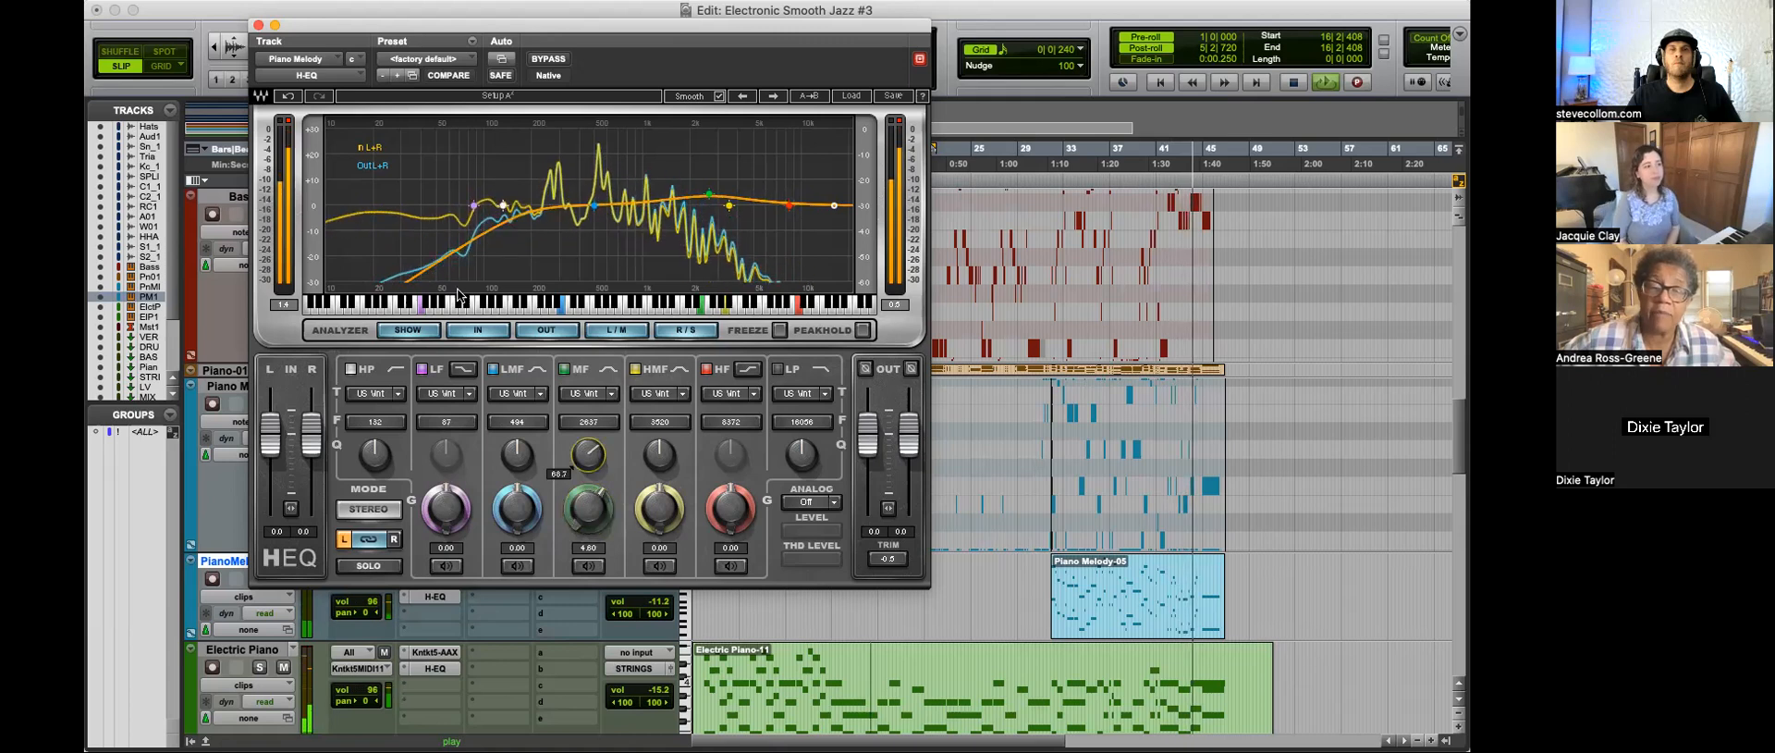
left_click(259, 25)
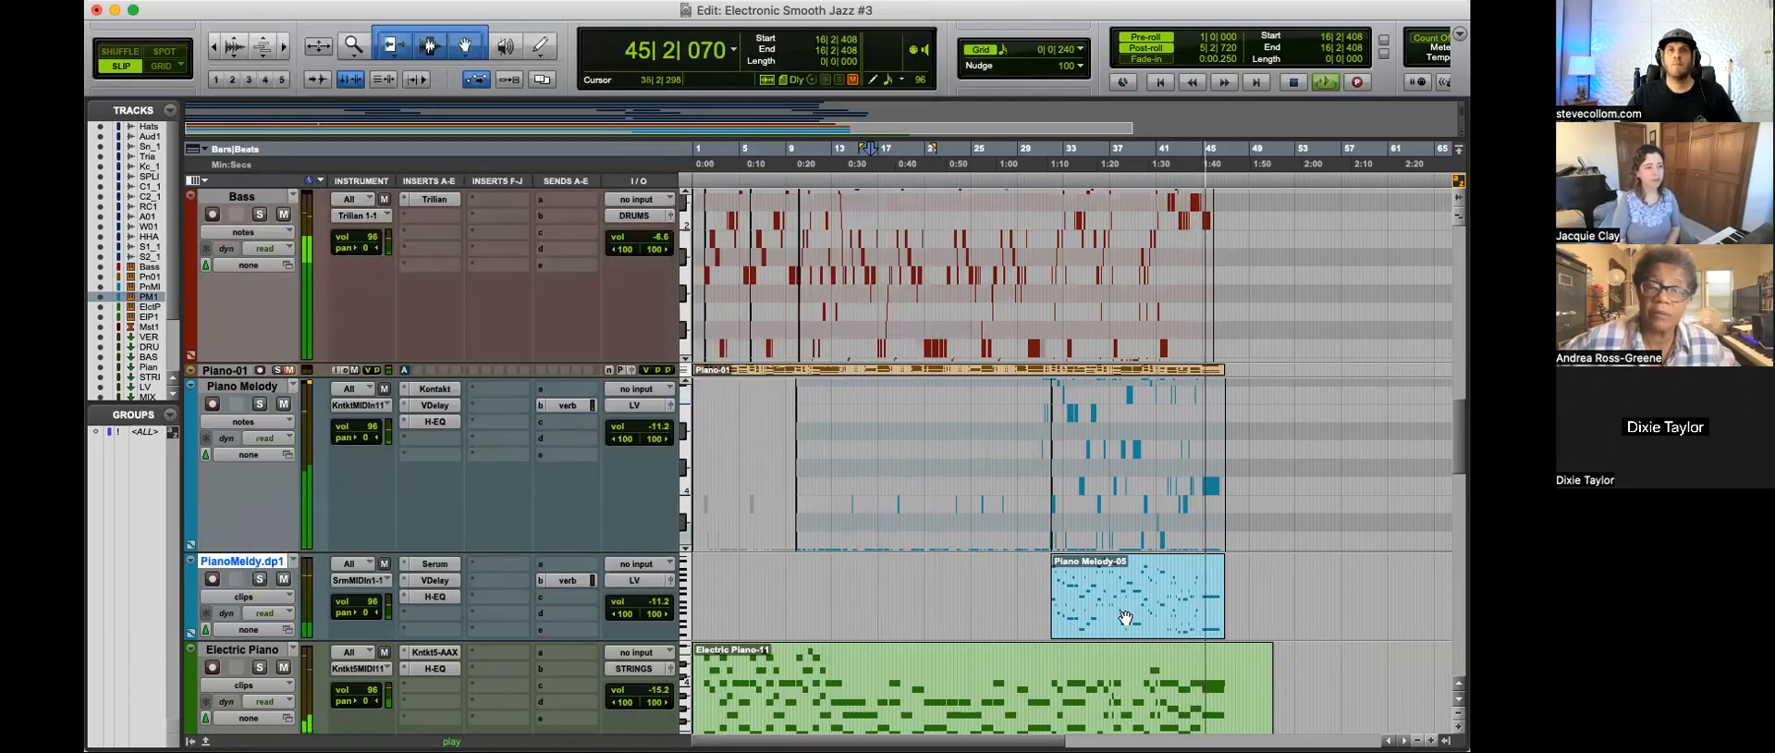
Step: Stop playback and switch the Electric Piano track to notes view around the final chord at bar 45
key("r")
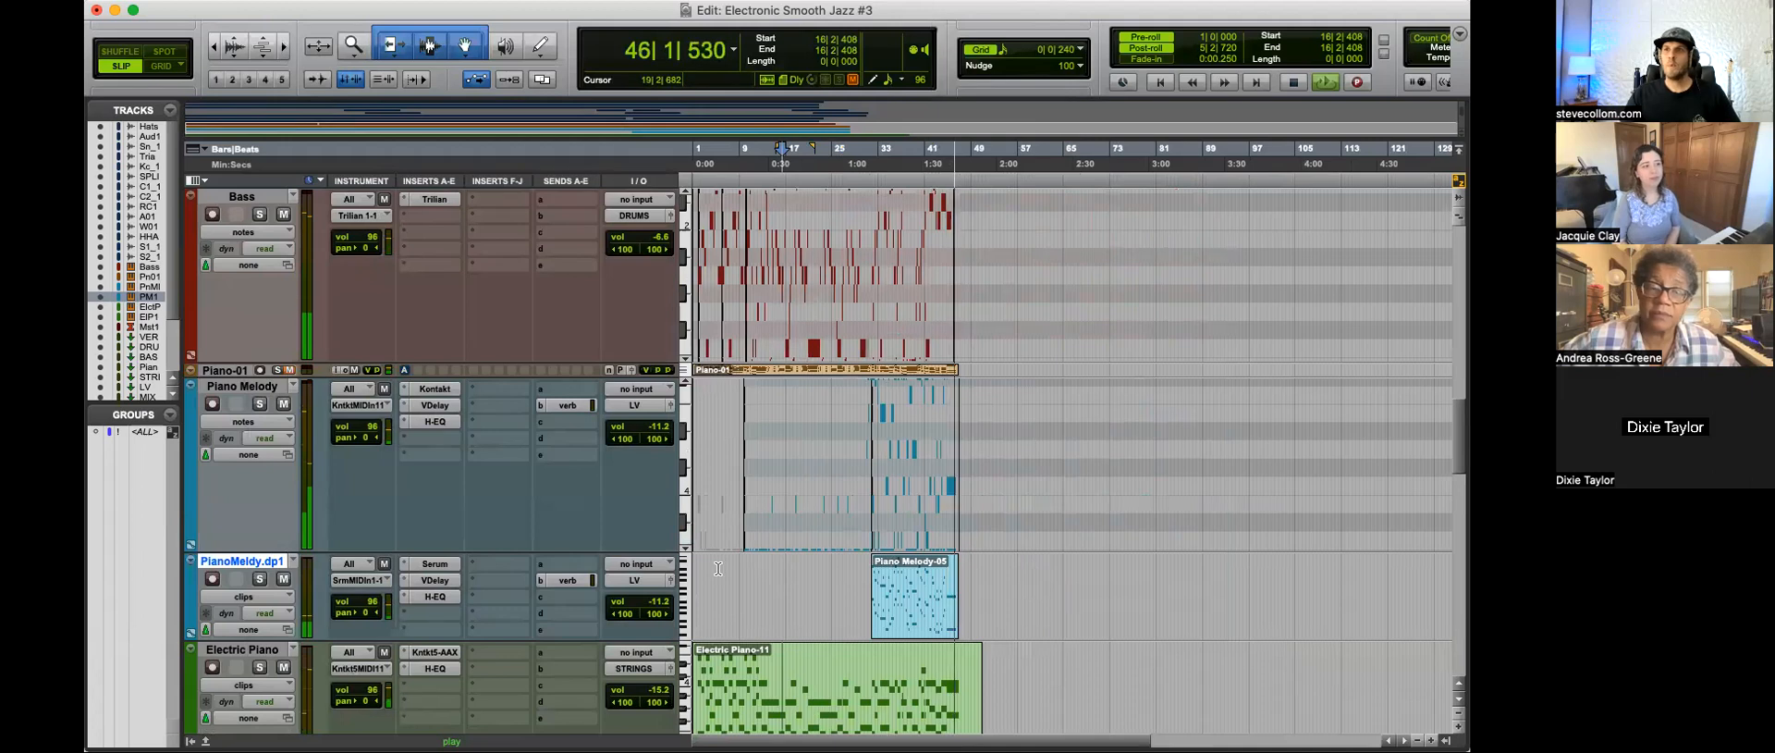
key("space")
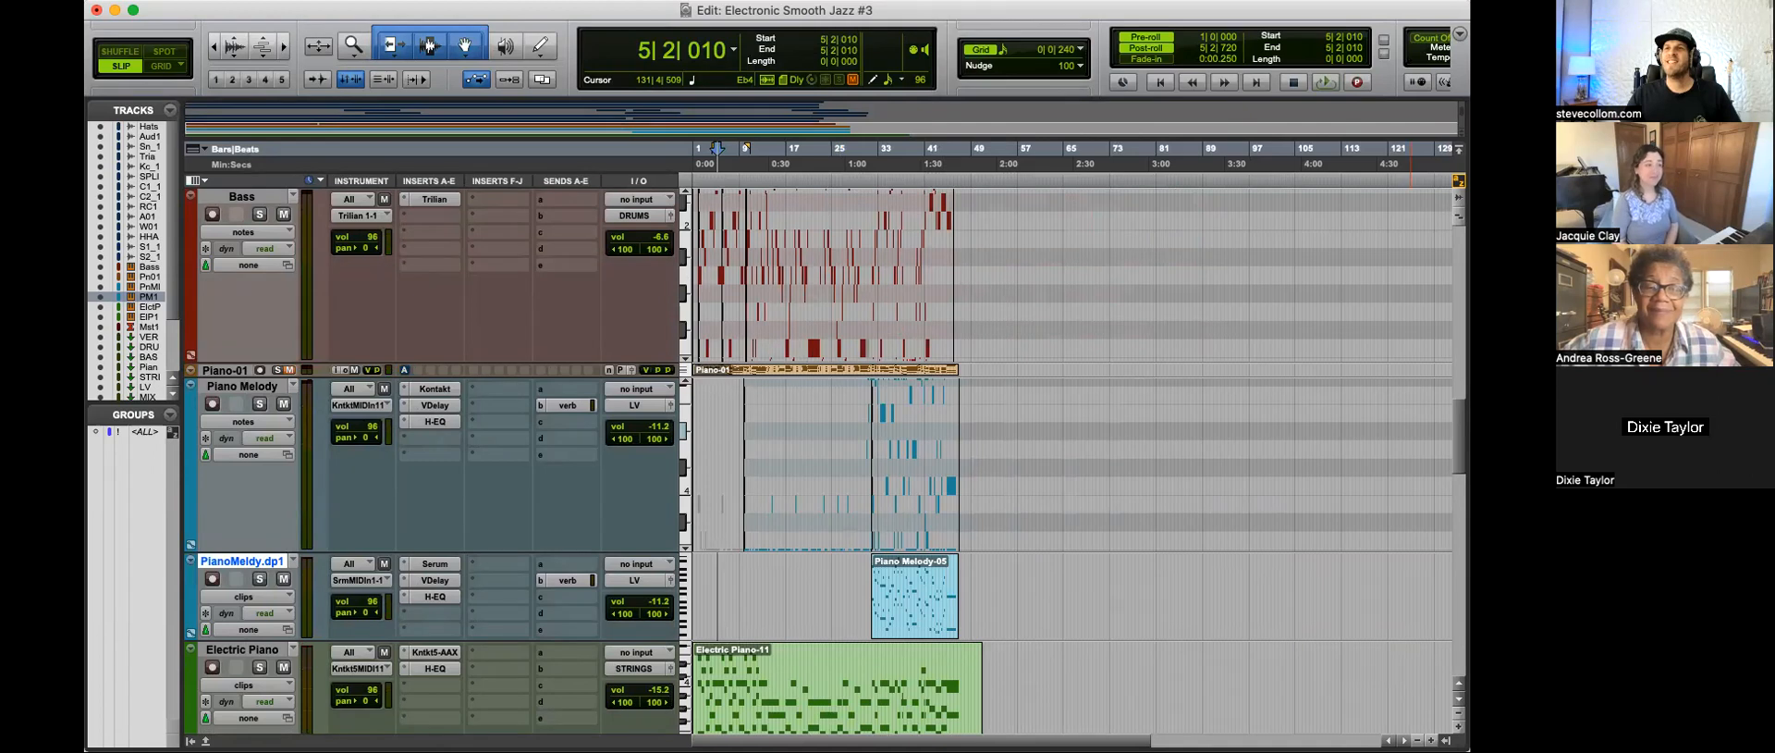
left_click(952, 463)
key("t")
key("t")
key("t")
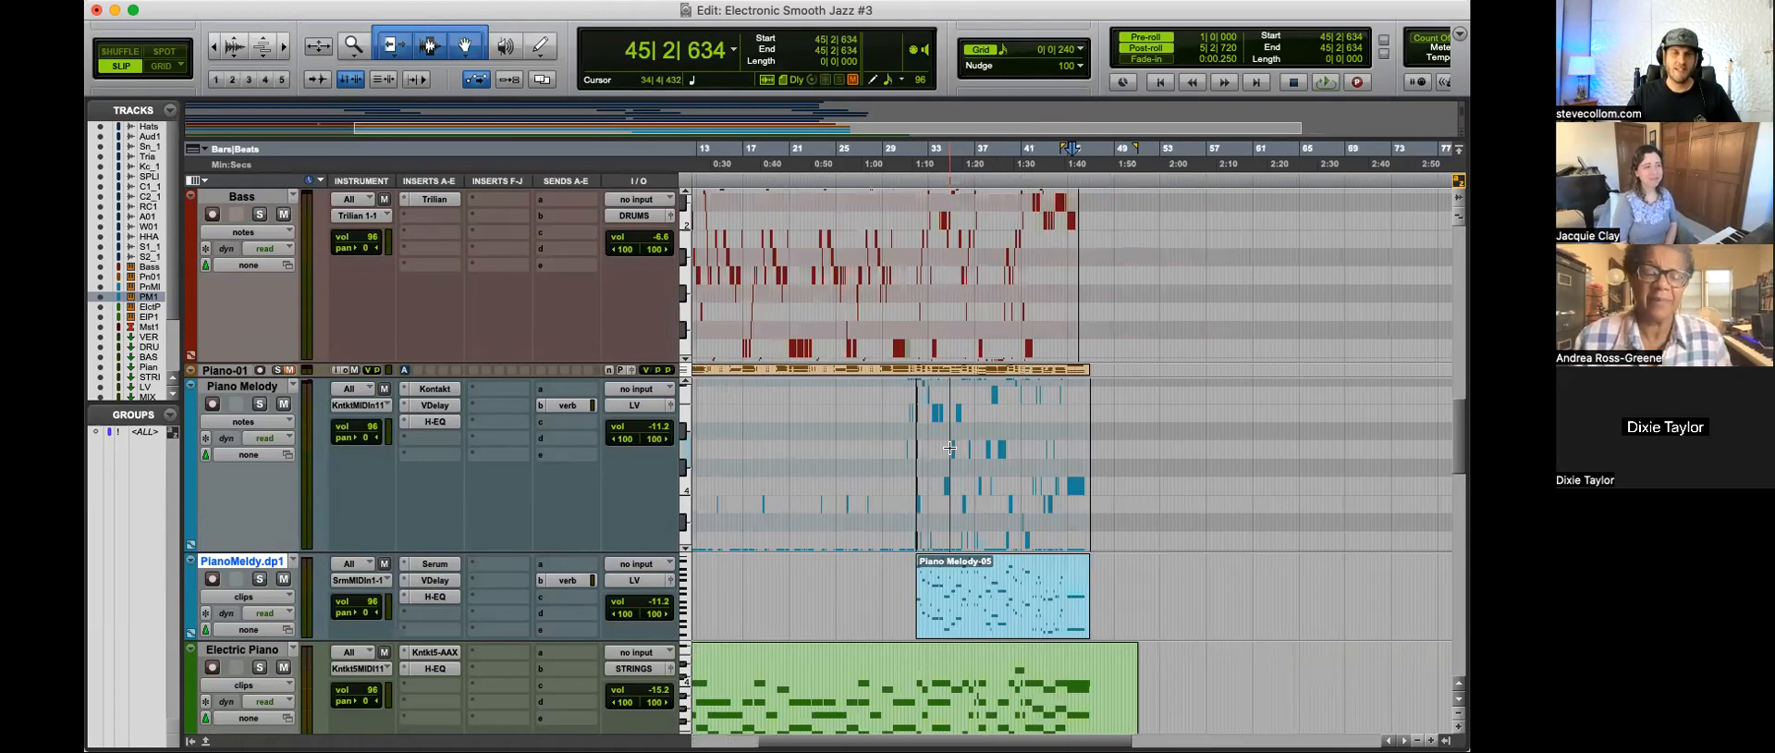
left_click_drag(1118, 438, 1080, 535)
left_click_drag(1046, 599, 1050, 605)
scroll(1057, 647, "down", 3)
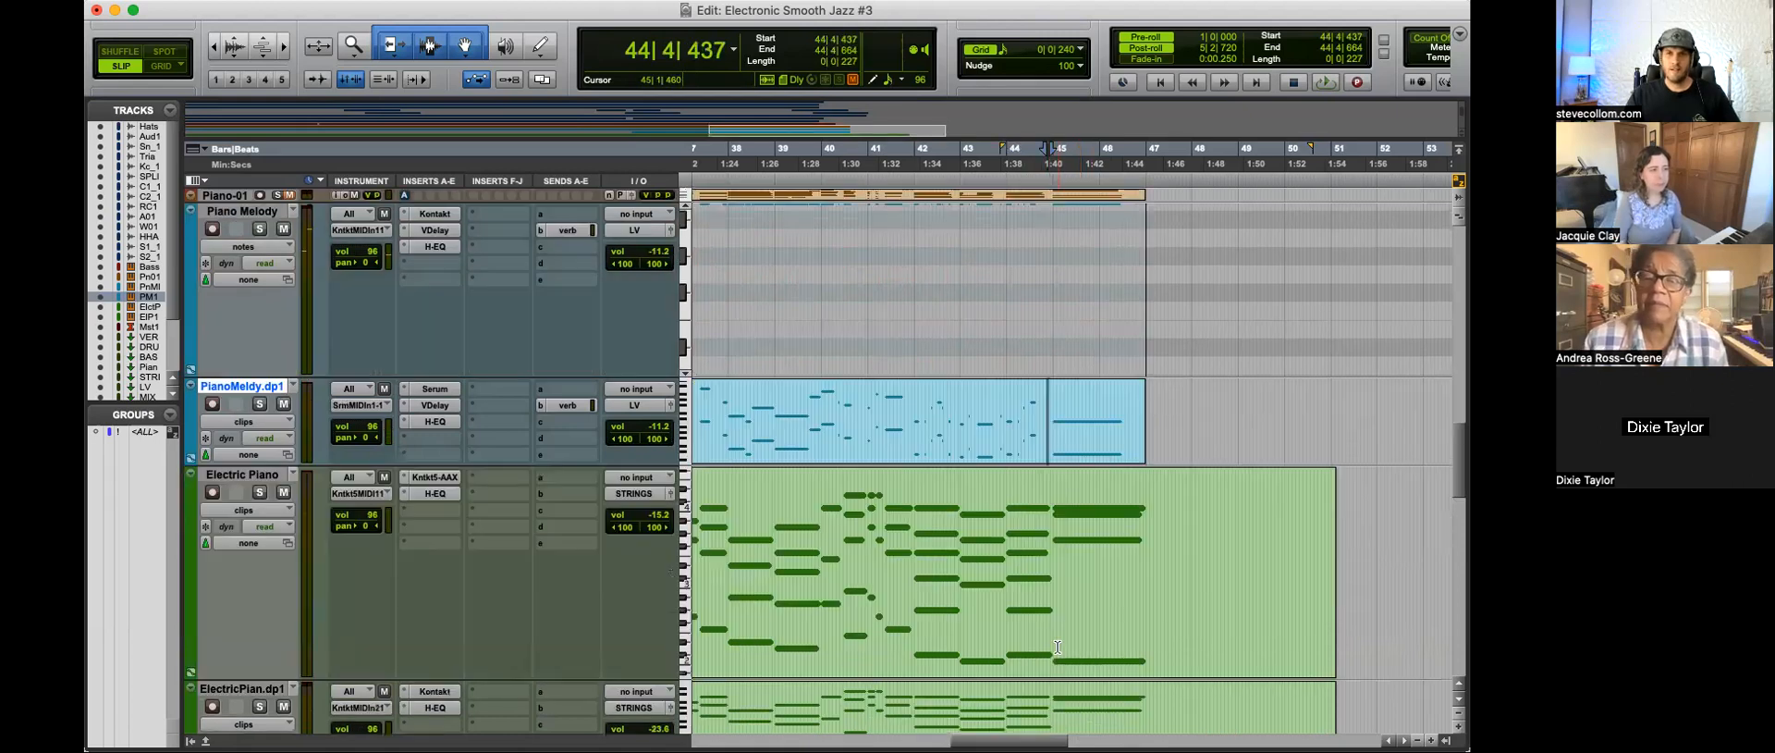
left_click(1047, 528)
key("ctrl+minus")
left_click(1180, 557)
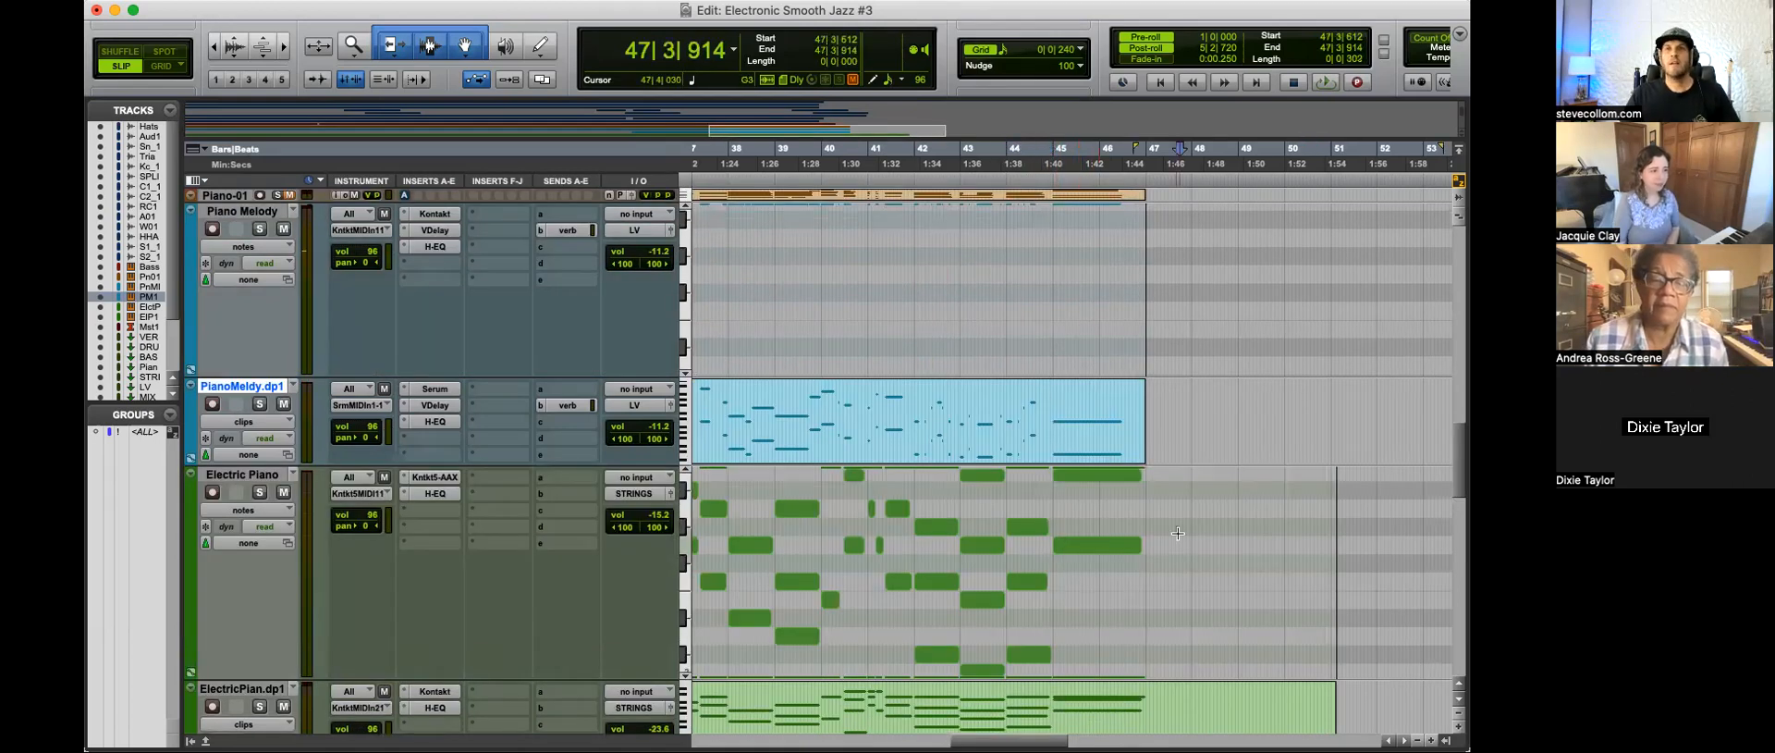
Step: Examine the low and high notes of the Electric Piano's final chord at 45|1|002
left_click_drag(1109, 486, 1100, 686)
left_click(1175, 580)
scroll(1110, 591, "up", 3)
left_click(1110, 491)
left_click_drag(1106, 544, 1115, 679)
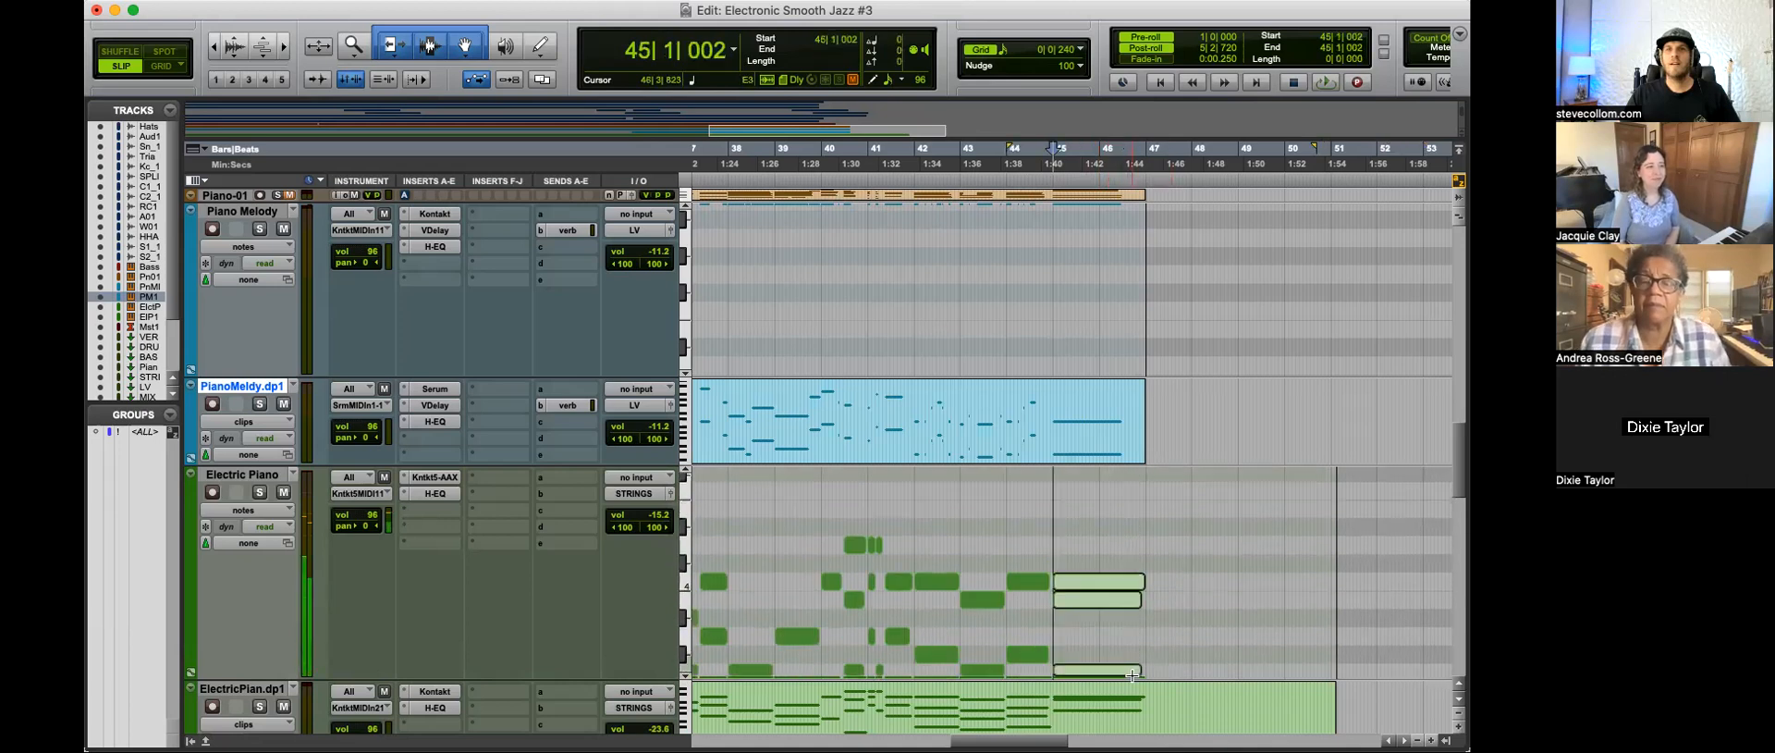
Step: Duplicate the final chord's C4 note up to E4, switch to Grid mode, and play the chord from bar 45
left_click(1113, 538)
left_click(1095, 585)
left_click_drag(1095, 584, 1094, 522)
key("F4")
key("space")
left_click(1097, 515)
left_click(1095, 515)
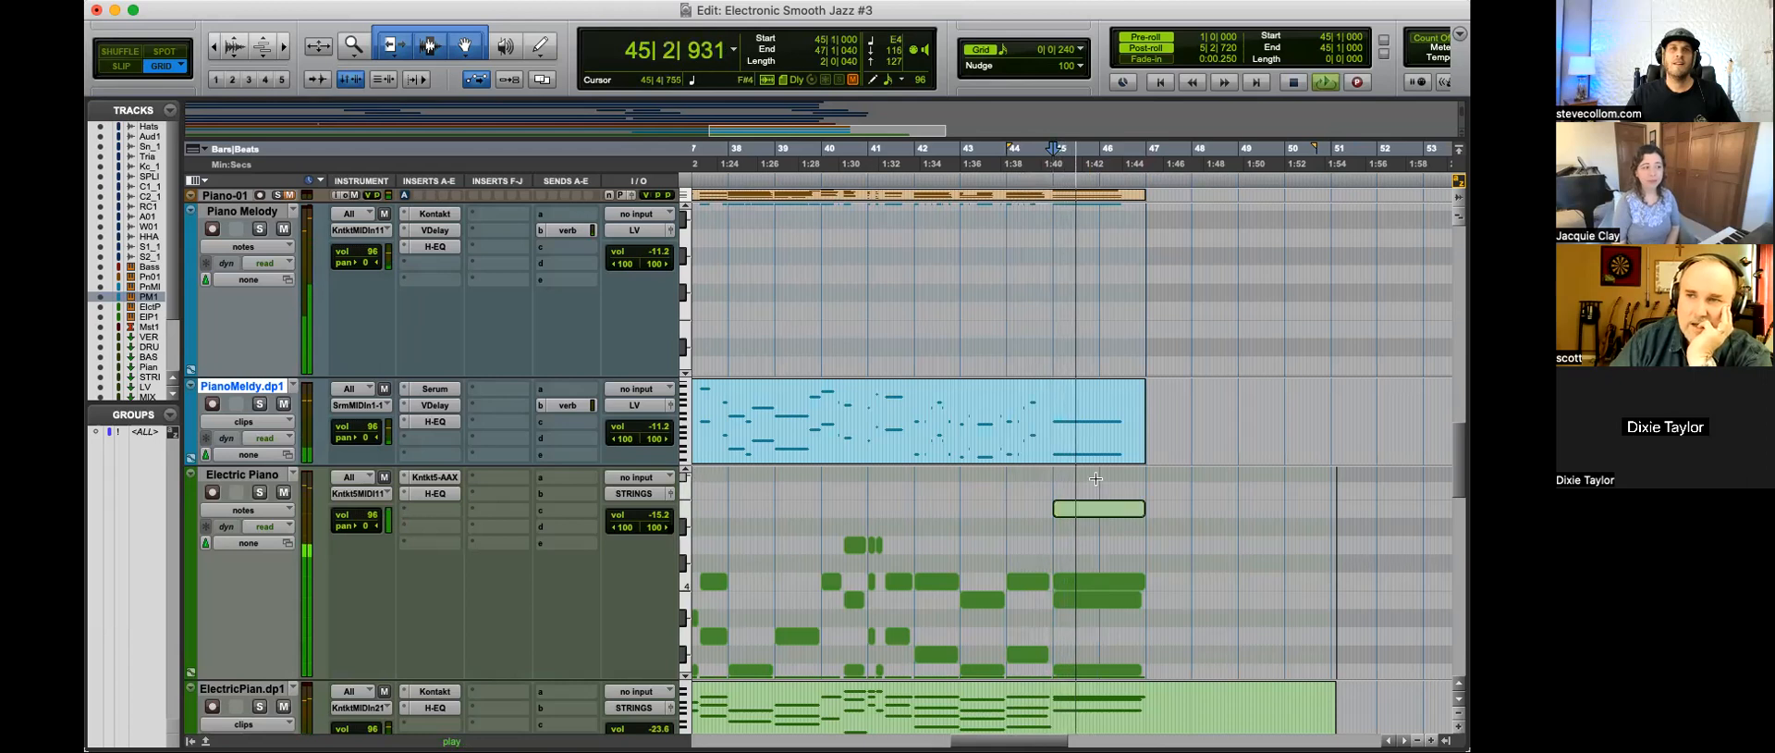
Step: Move the added top note of the final chord down to D4 at 45|1|000 and audition the result
left_click_drag(1095, 515, 1095, 551)
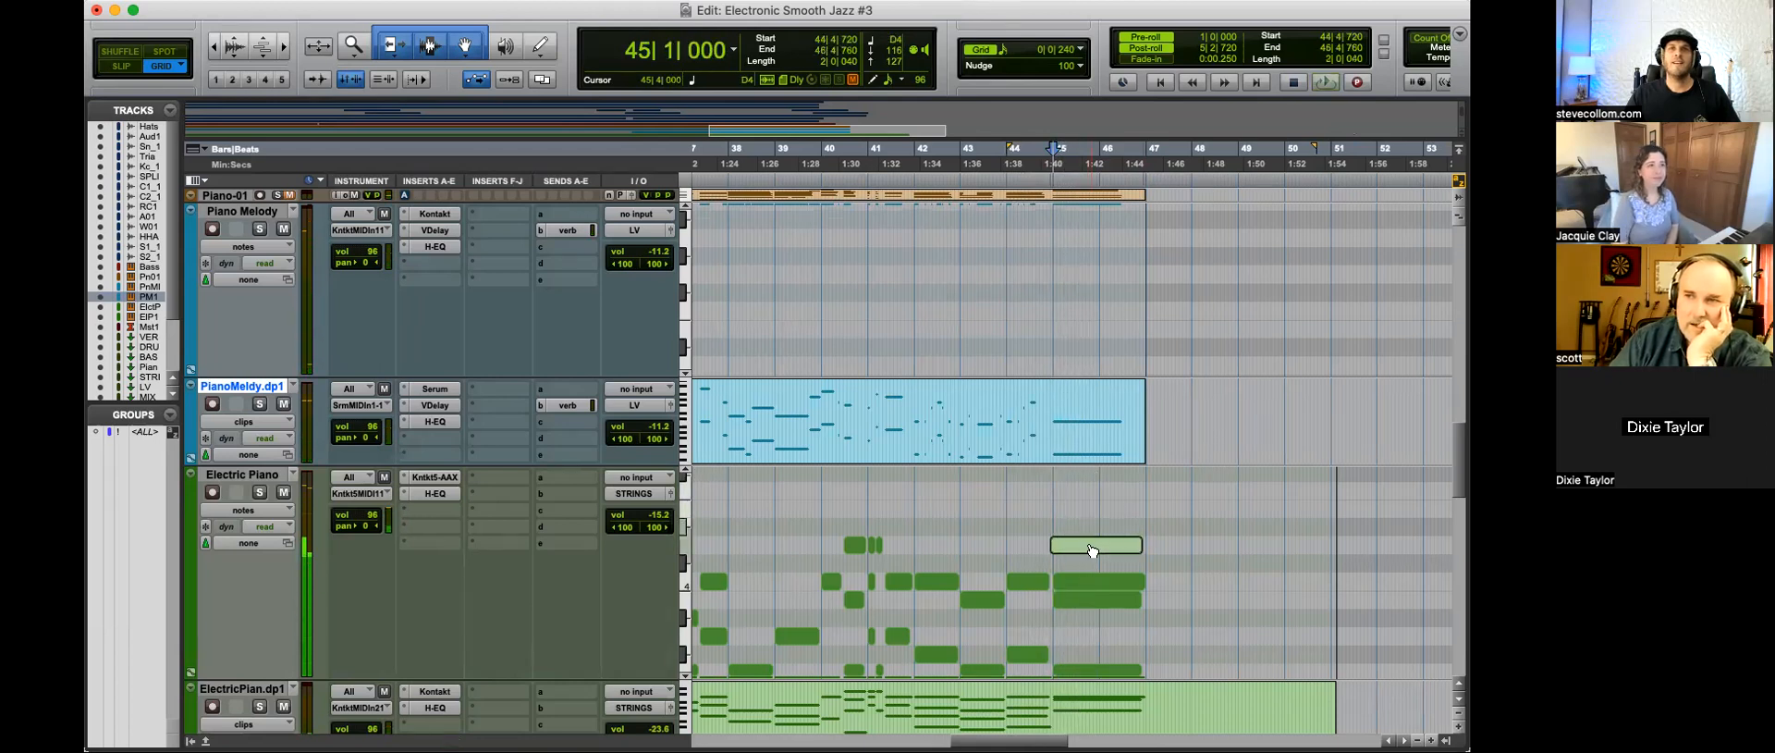
key("space")
key("space")
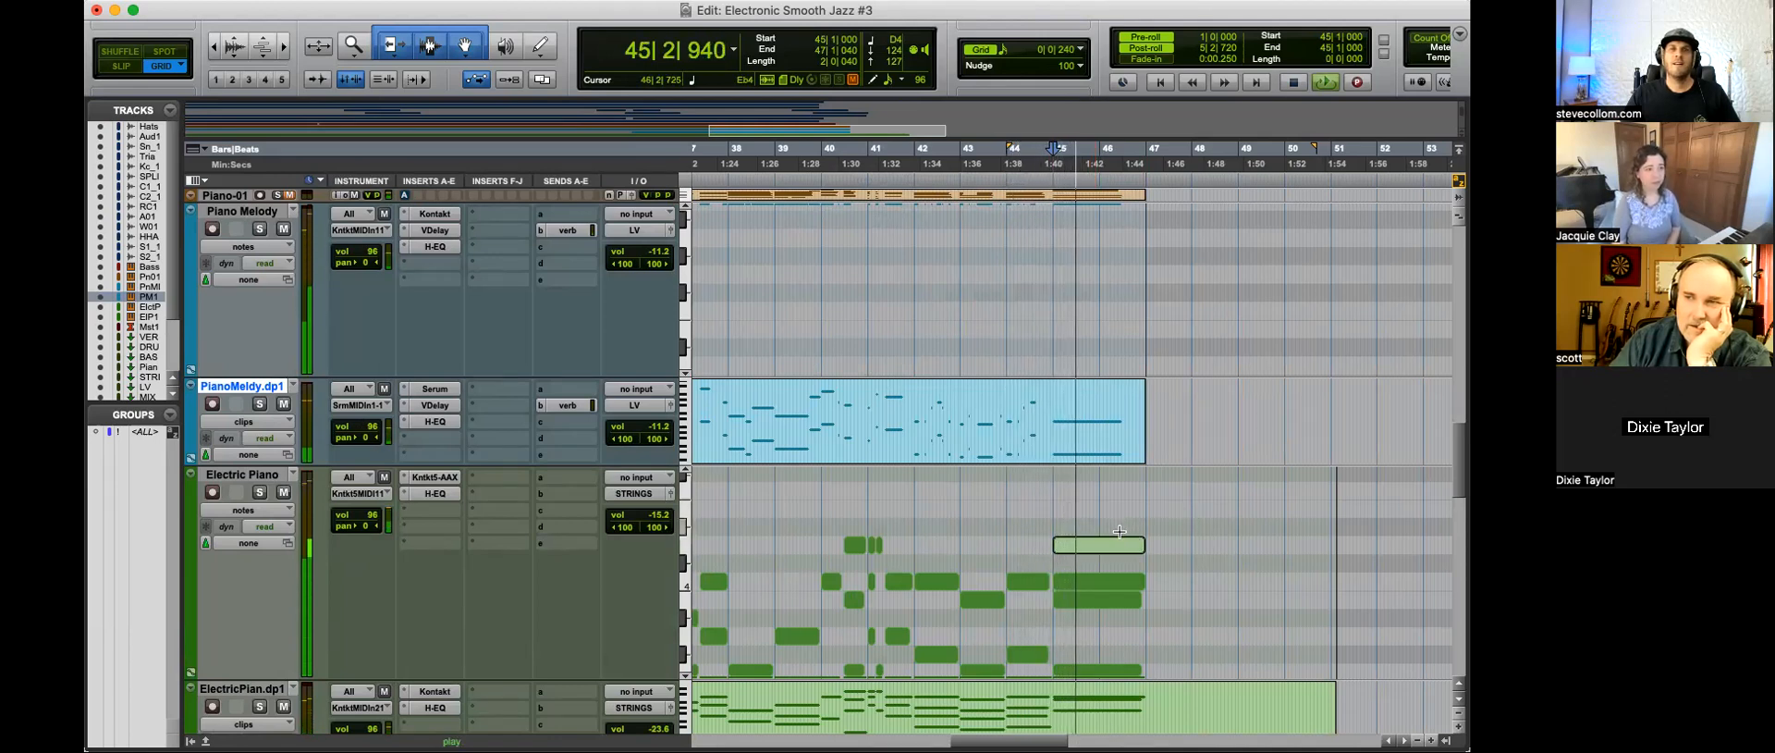
key("space")
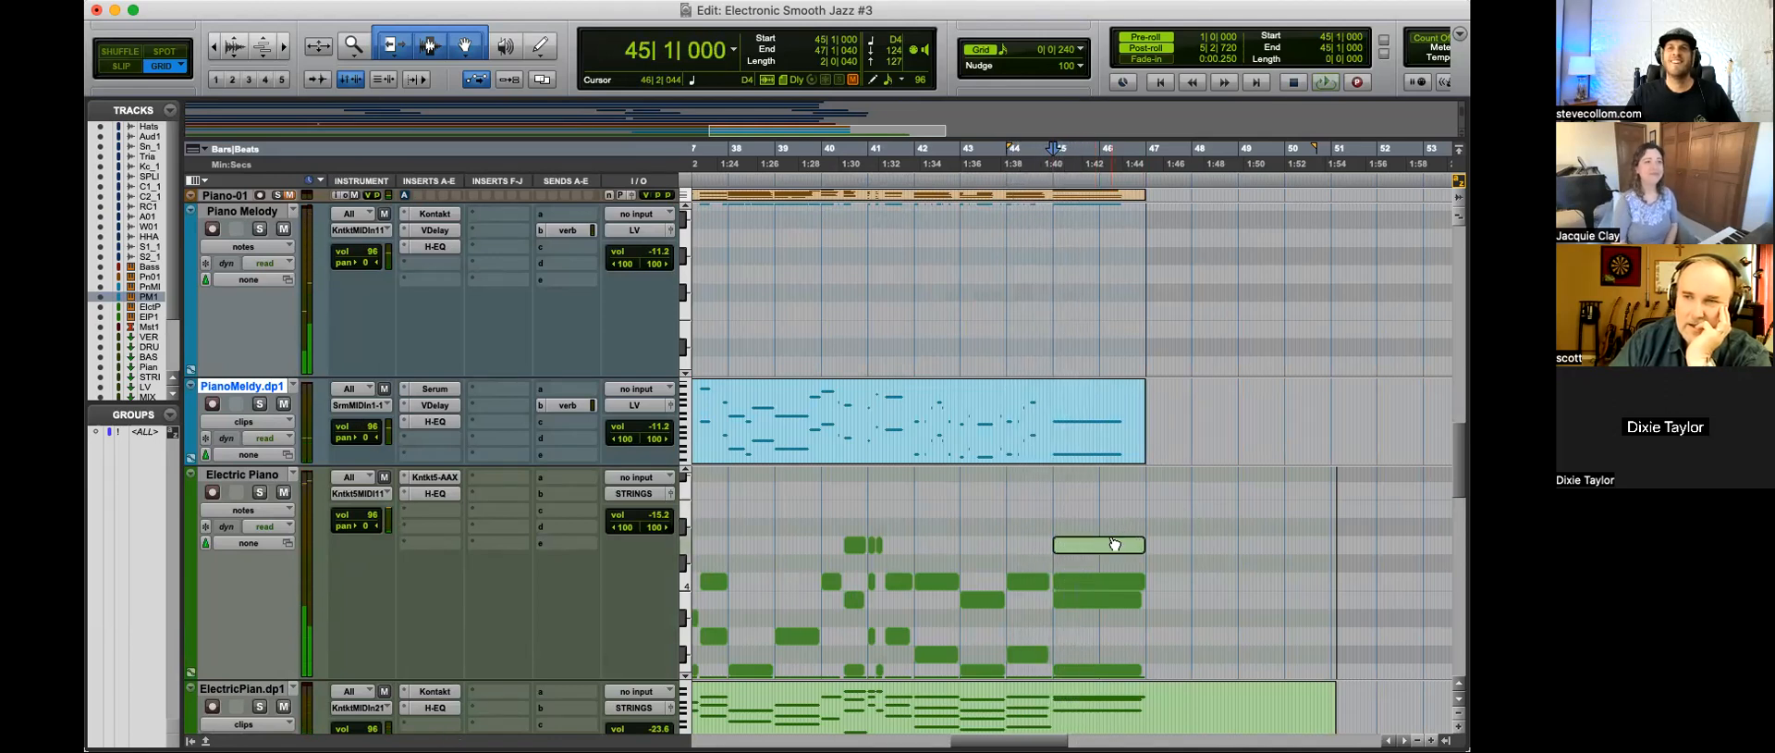
Step: Check the final chord's lower G3 note and select every G3 note on the Electric Piano track
left_click(1050, 508)
key("r")
key("t")
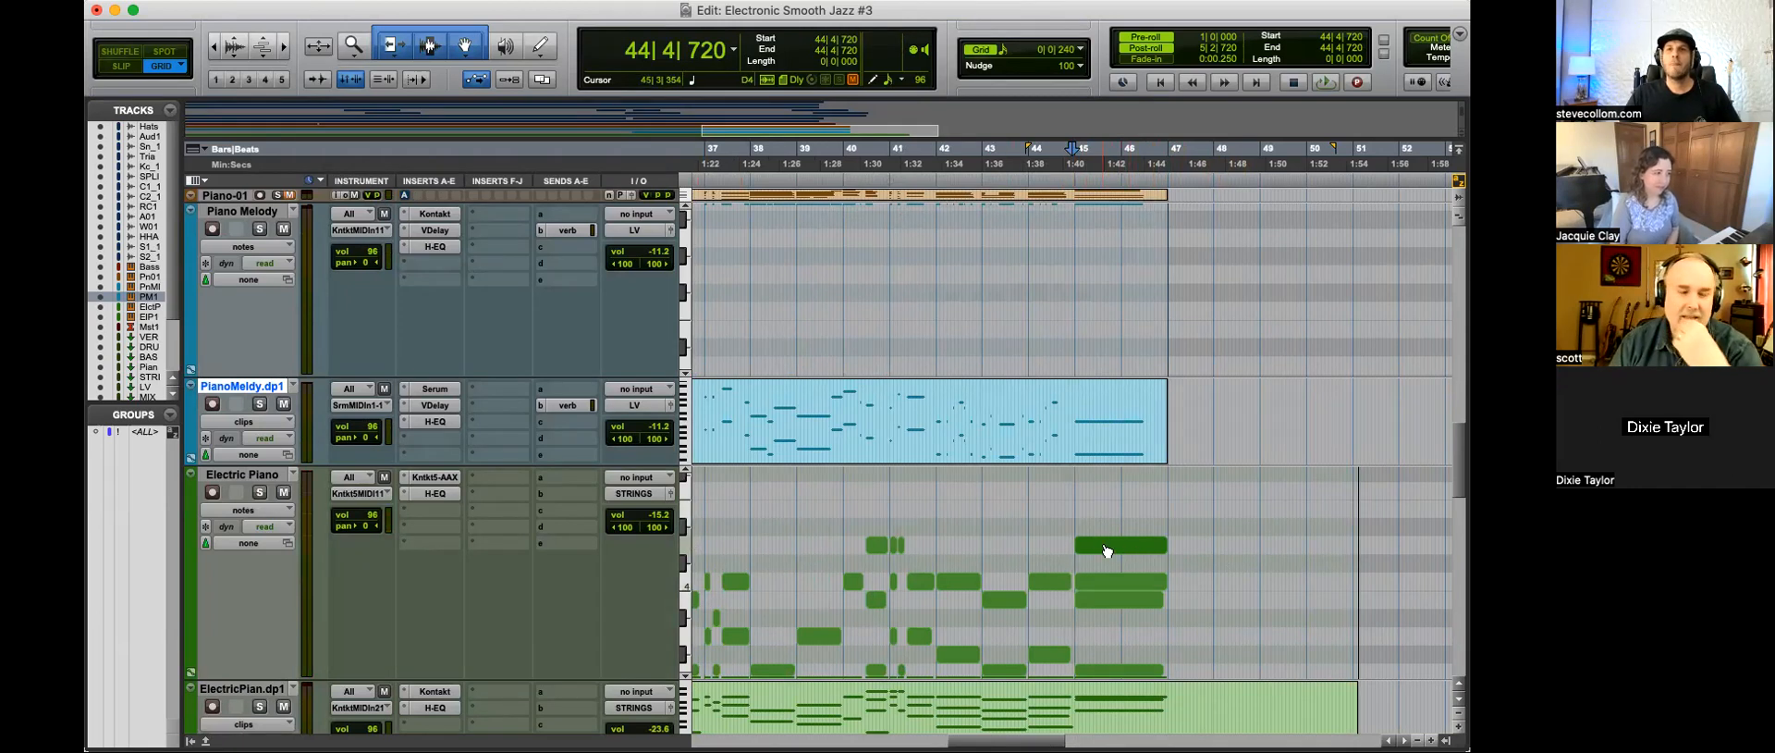
left_click_drag(1203, 655, 1115, 484)
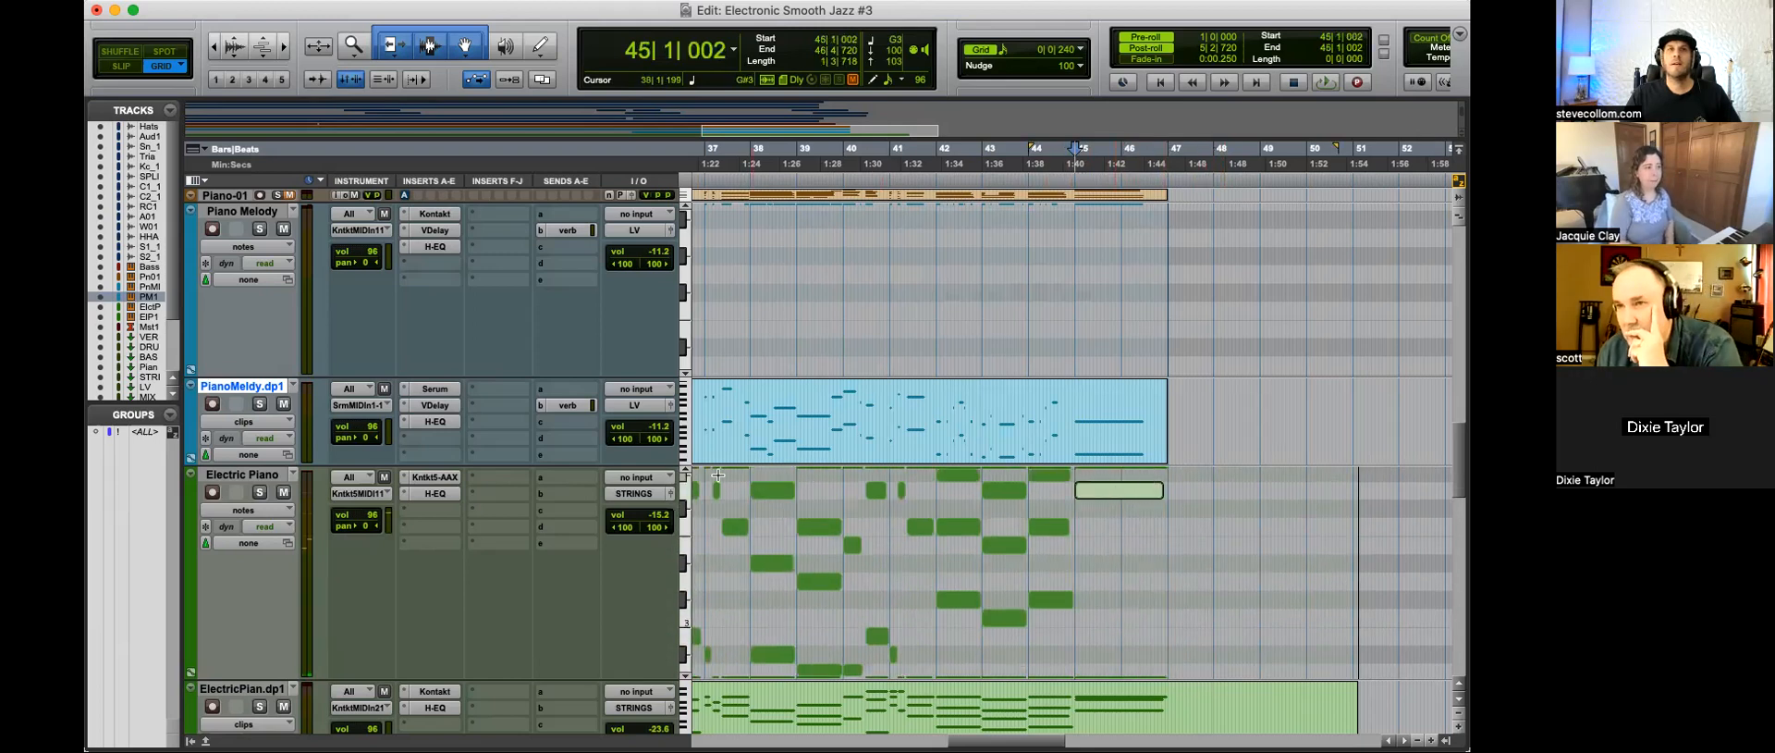
left_click(687, 492)
key("t")
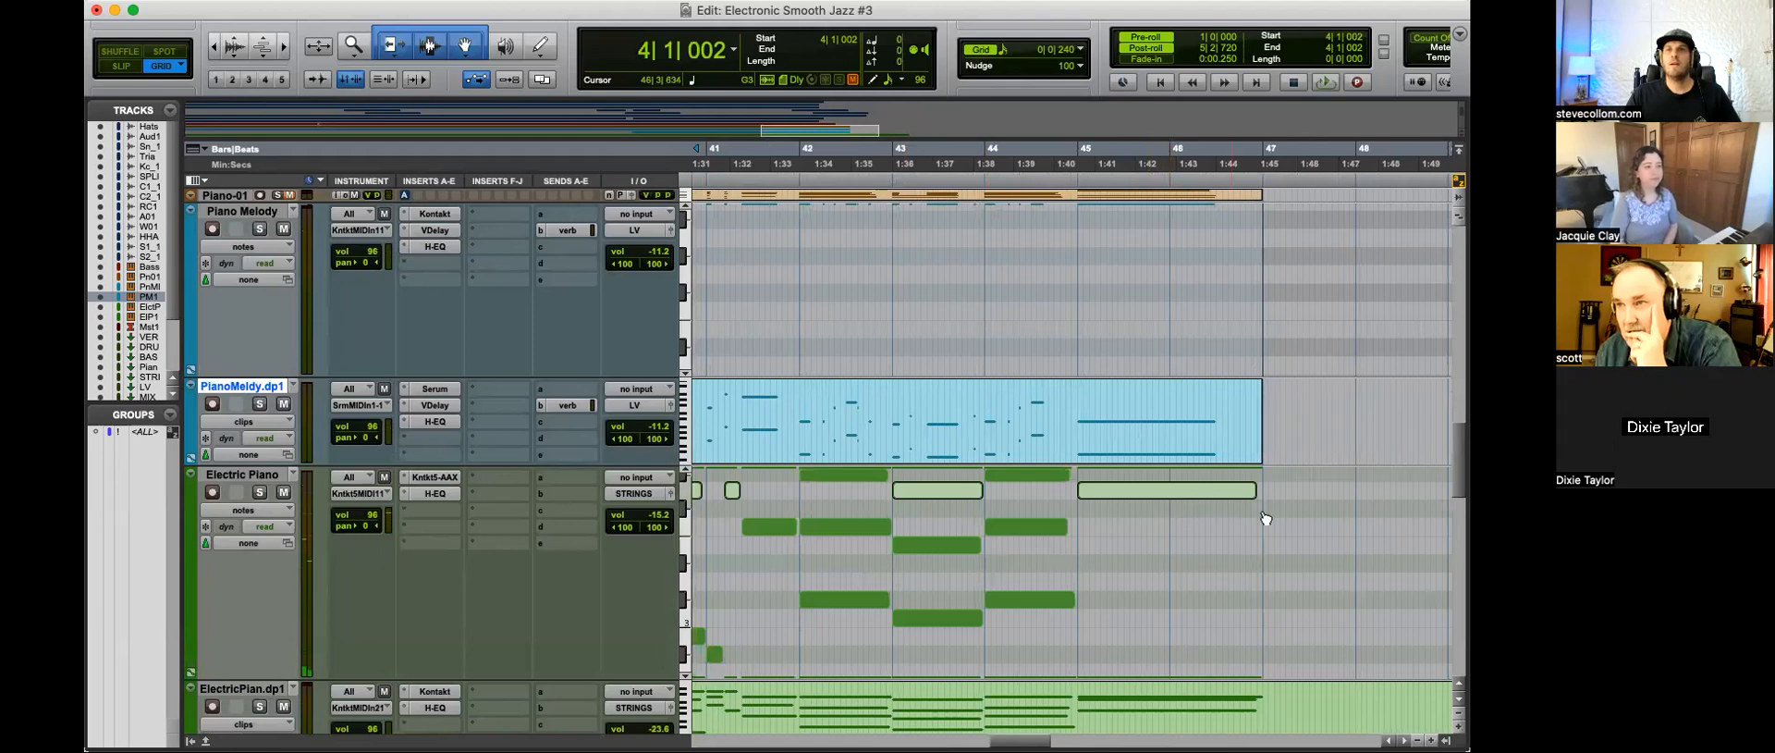
Step: Deselect the notes and audition the final chord's G3 and B3 notes individually
left_click(1308, 499)
left_click(1286, 553)
left_click_drag(1298, 661, 1192, 456)
scroll(1311, 562, "down", 3)
left_click(1171, 654)
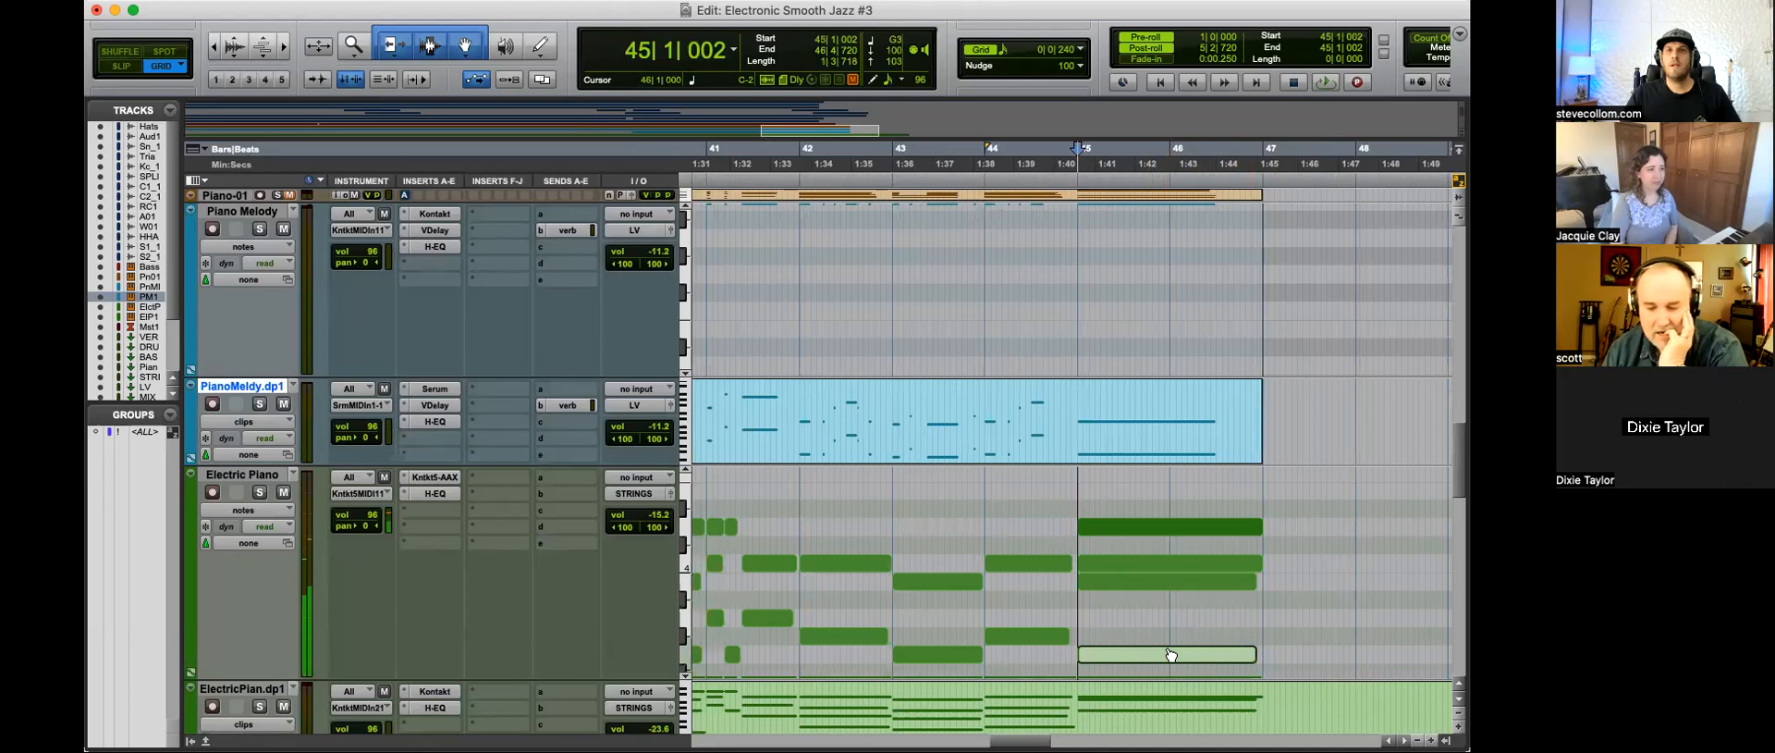
left_click(1147, 585)
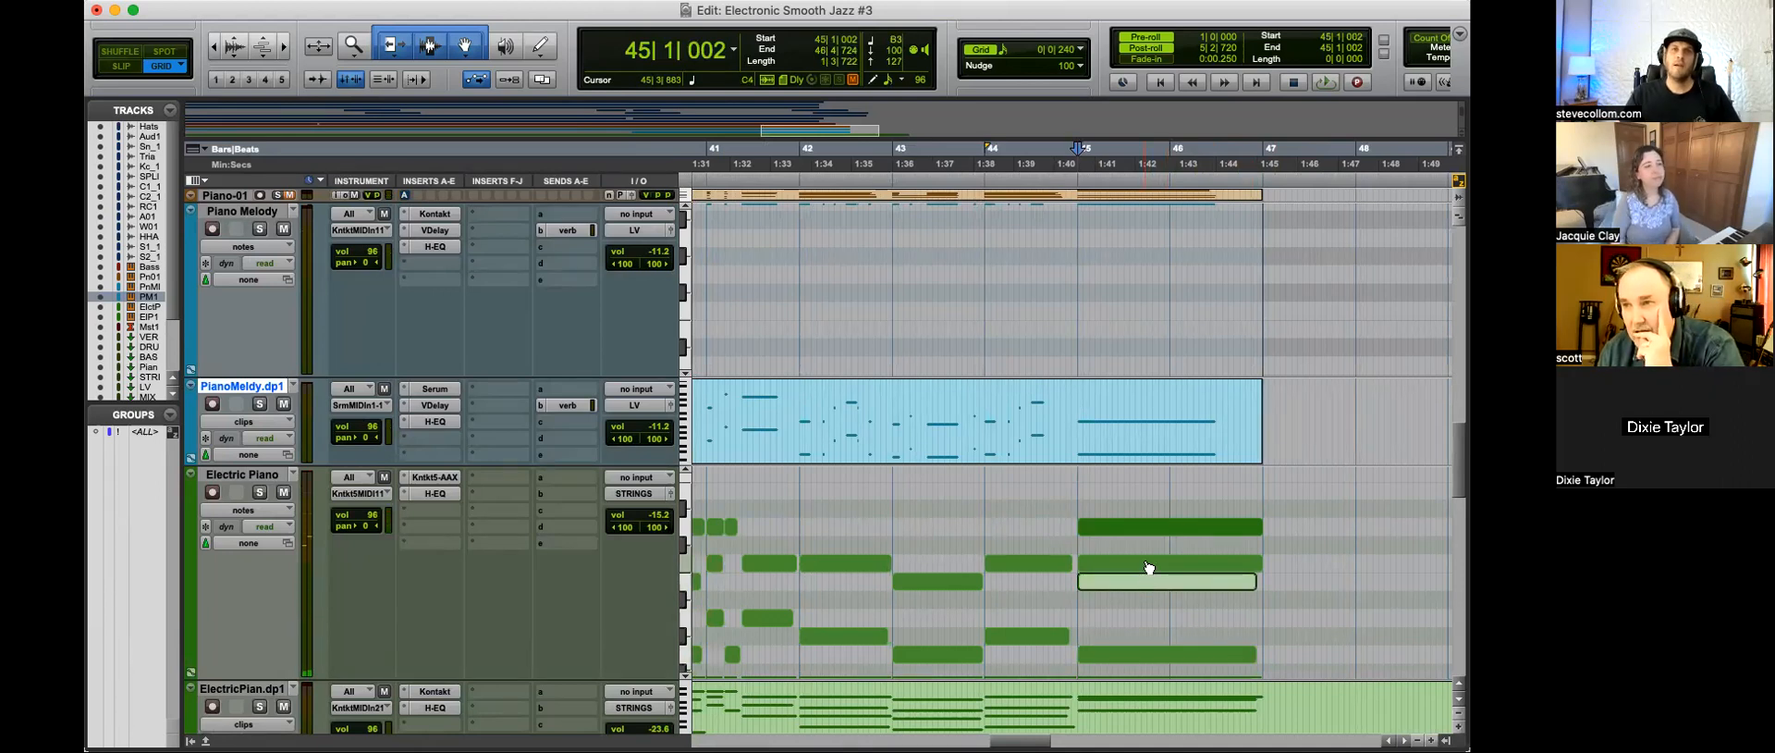
Step: Audition the final chord's upper notes and try the added top note at C#4, playing the chord from bar 45
left_click(1149, 567)
left_click(1147, 528)
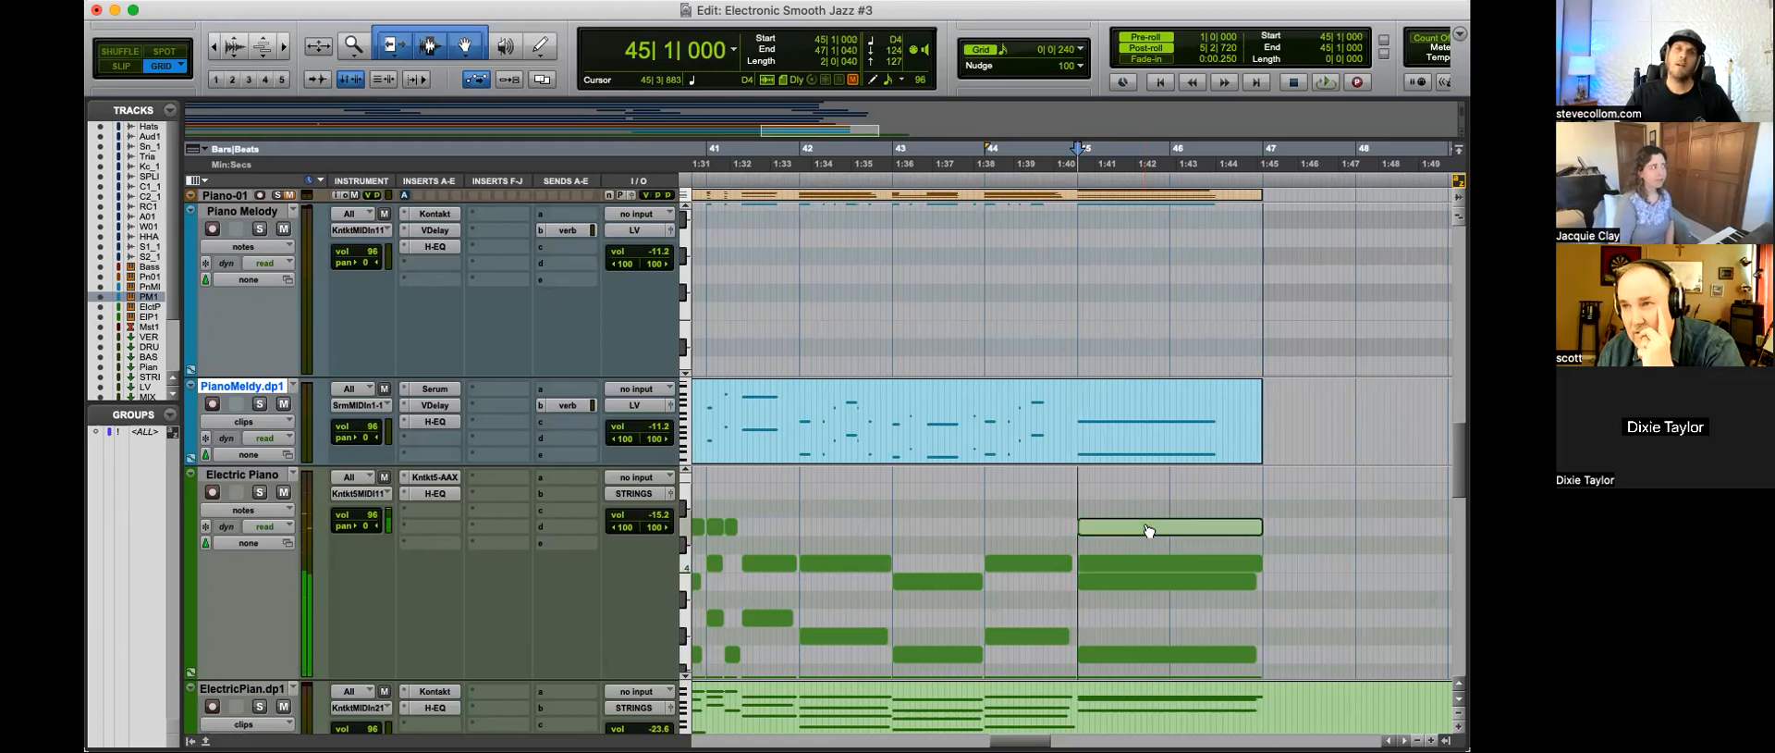
left_click_drag(1148, 531, 1147, 545)
key("space")
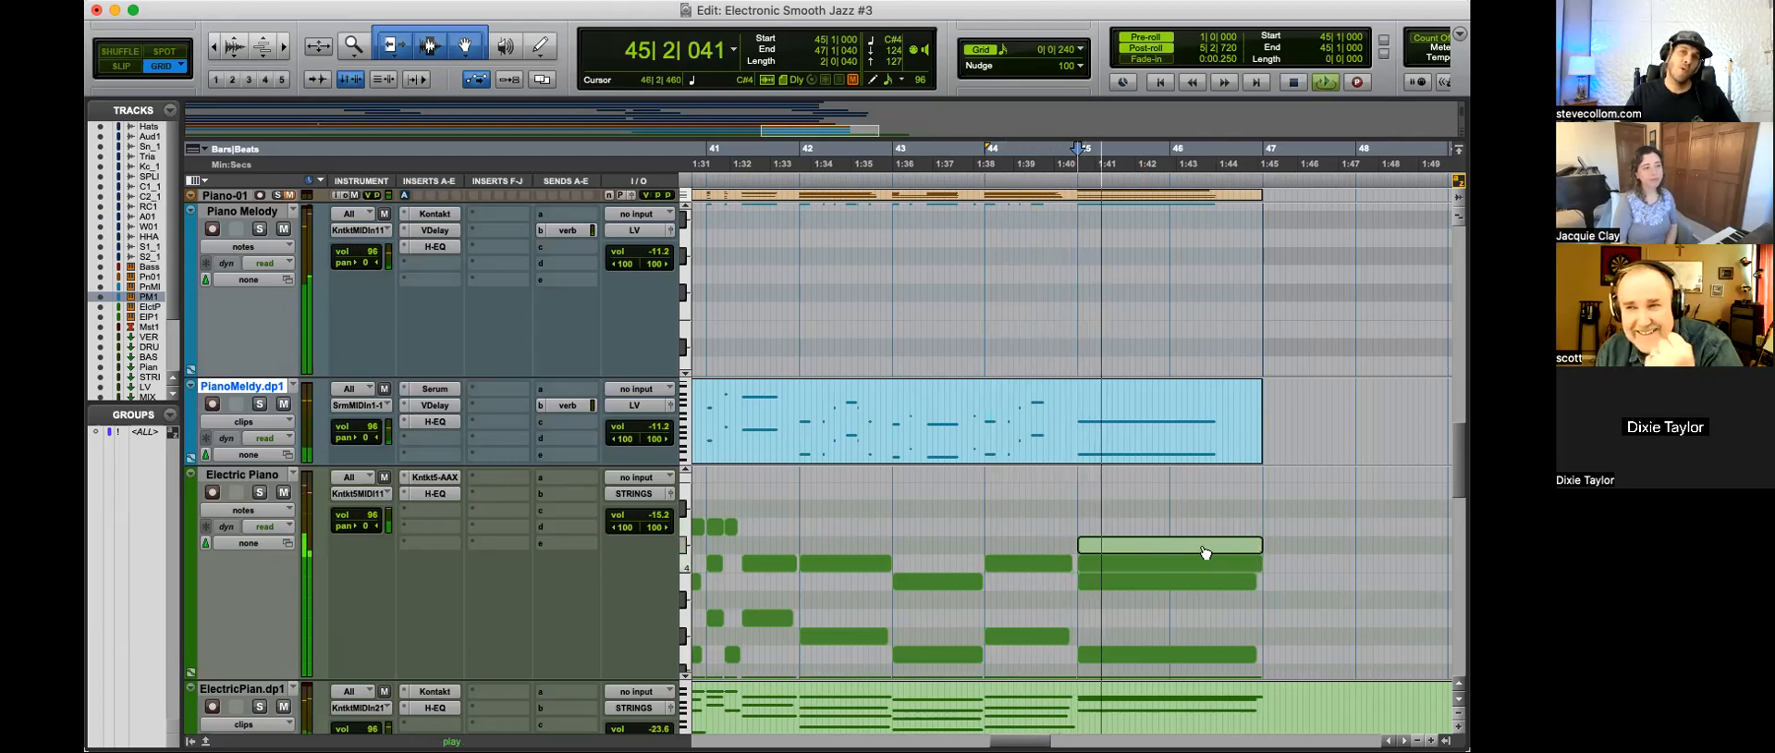
Step: Try the final chord's added top note at Eb4 and at E4, auditioning the chord
left_click_drag(1205, 552, 1198, 523)
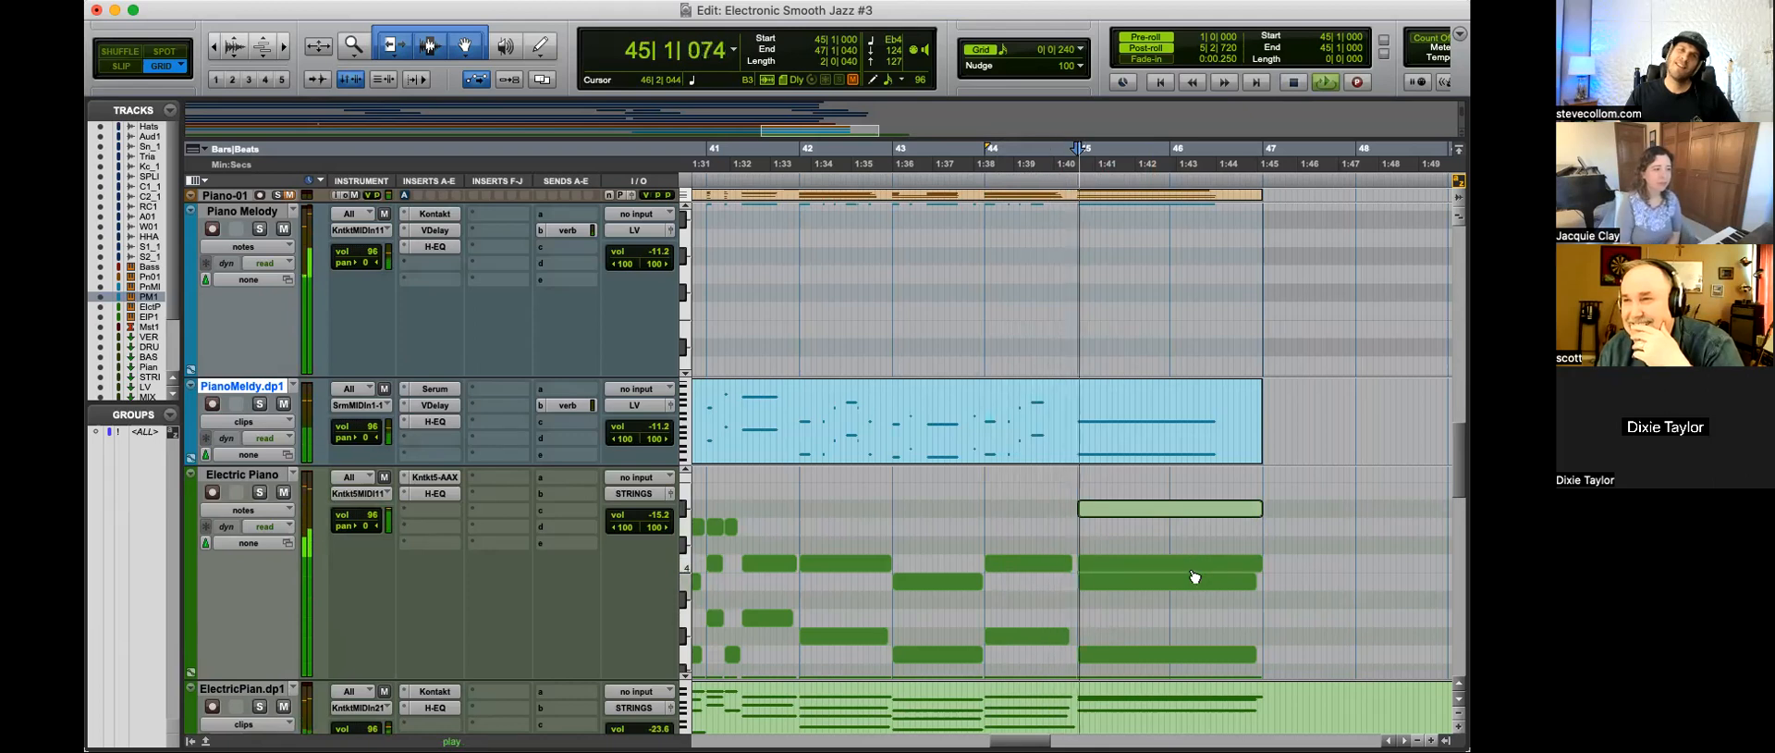
key("space")
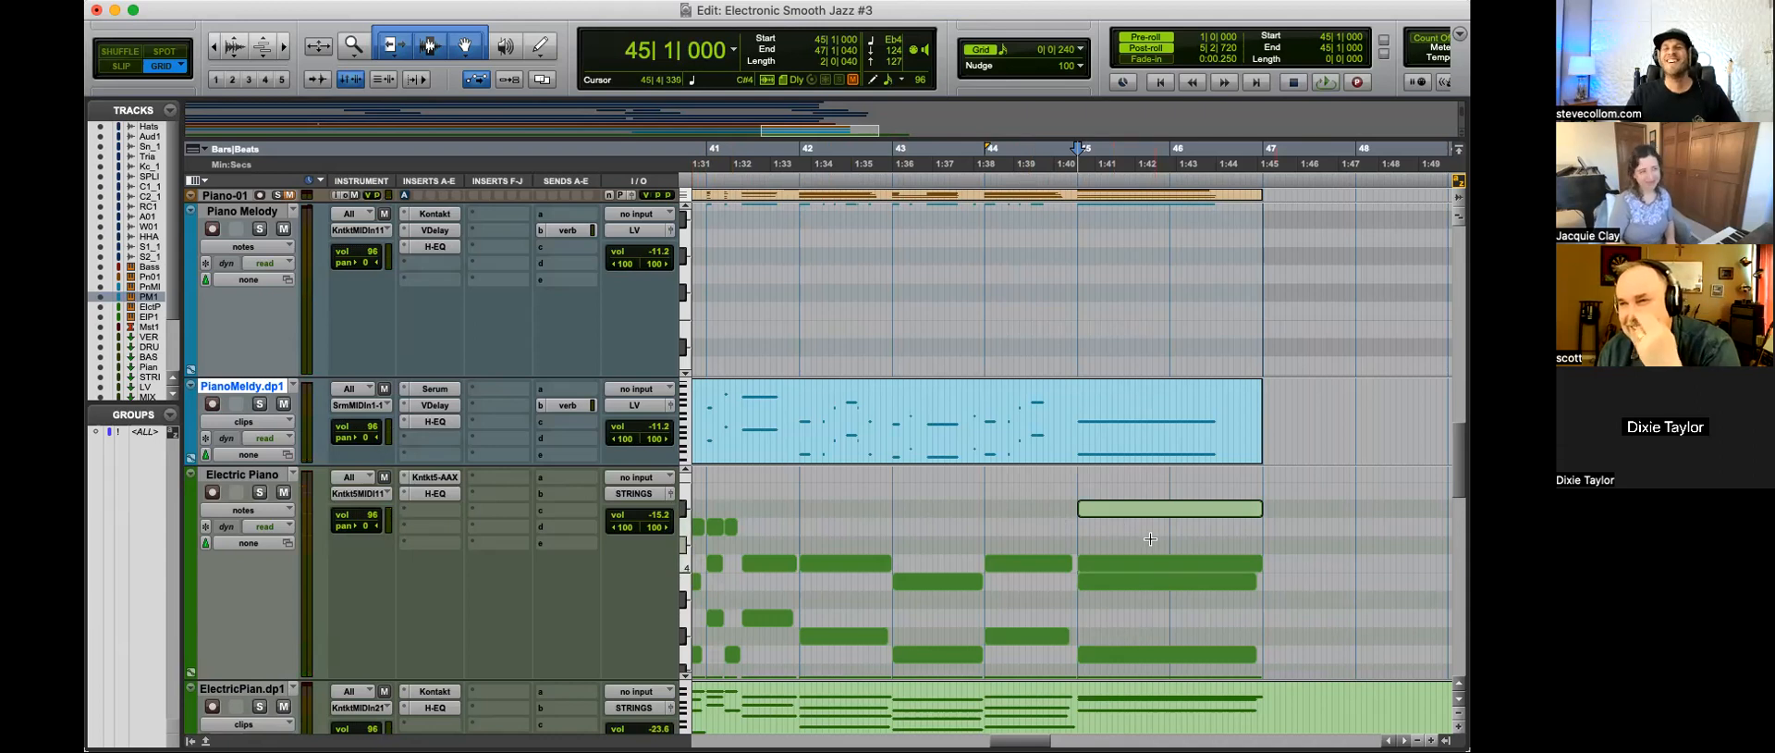
left_click_drag(1124, 520, 1129, 496)
key("space")
key("super+bracketleft")
key("space")
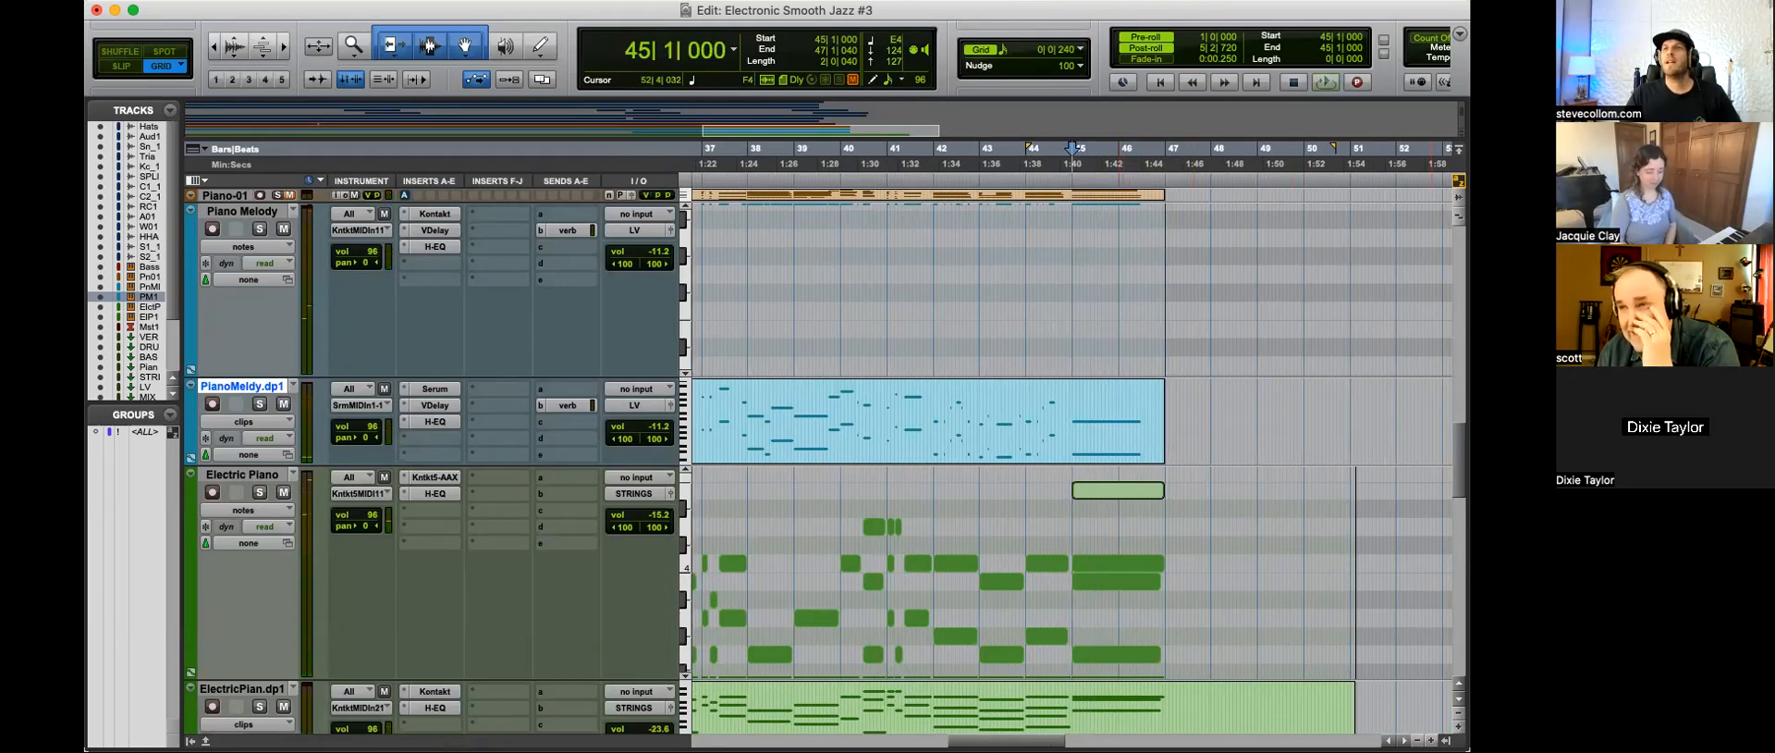
Step: Delete the added top note from the Electric Piano's final chord
left_click(1220, 485)
left_click(1143, 493)
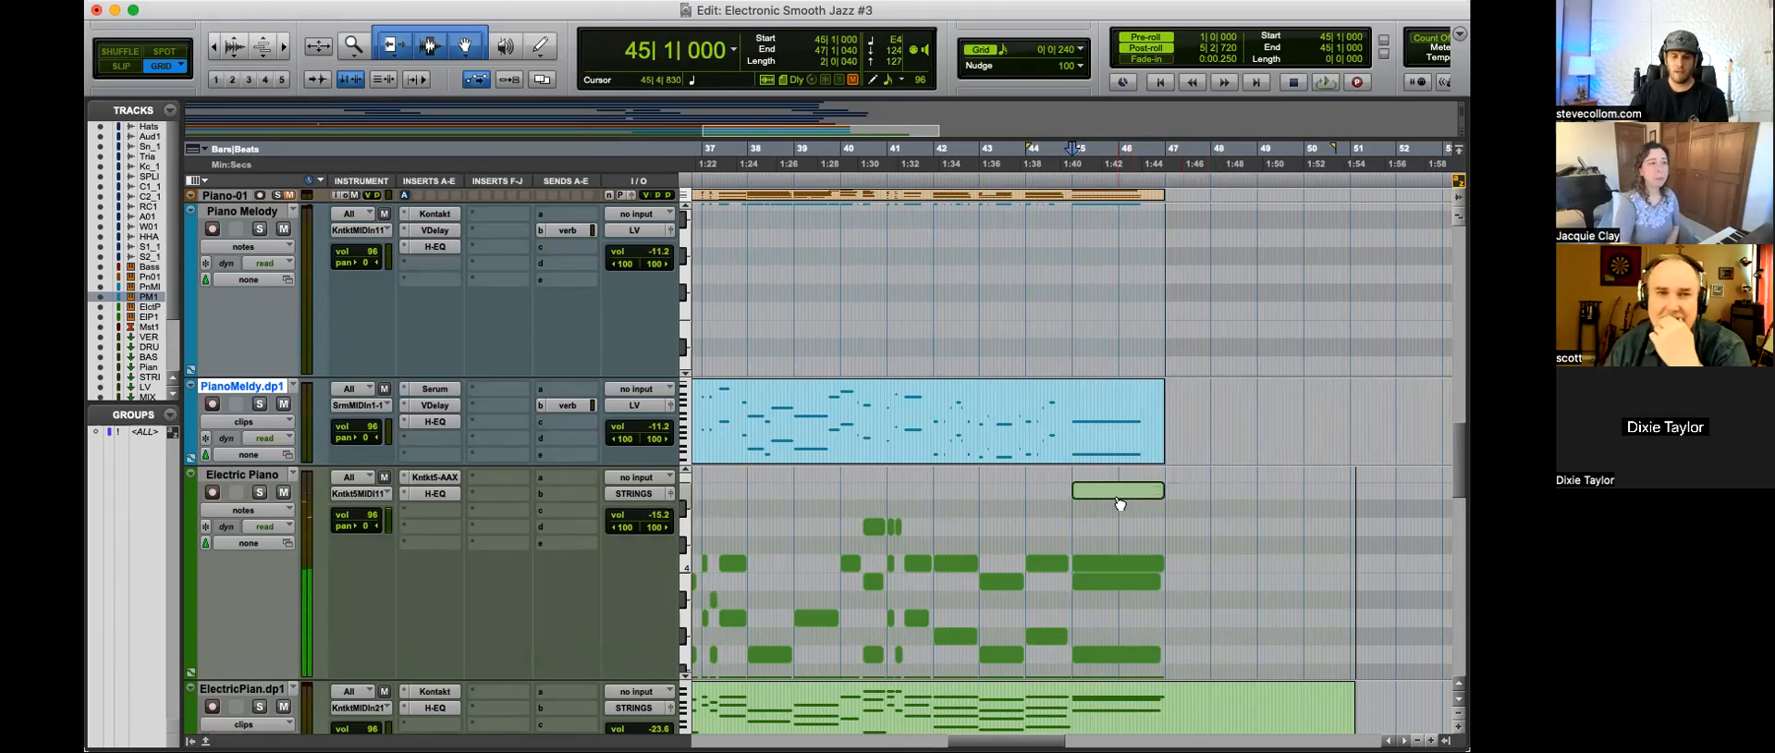
key("Delete")
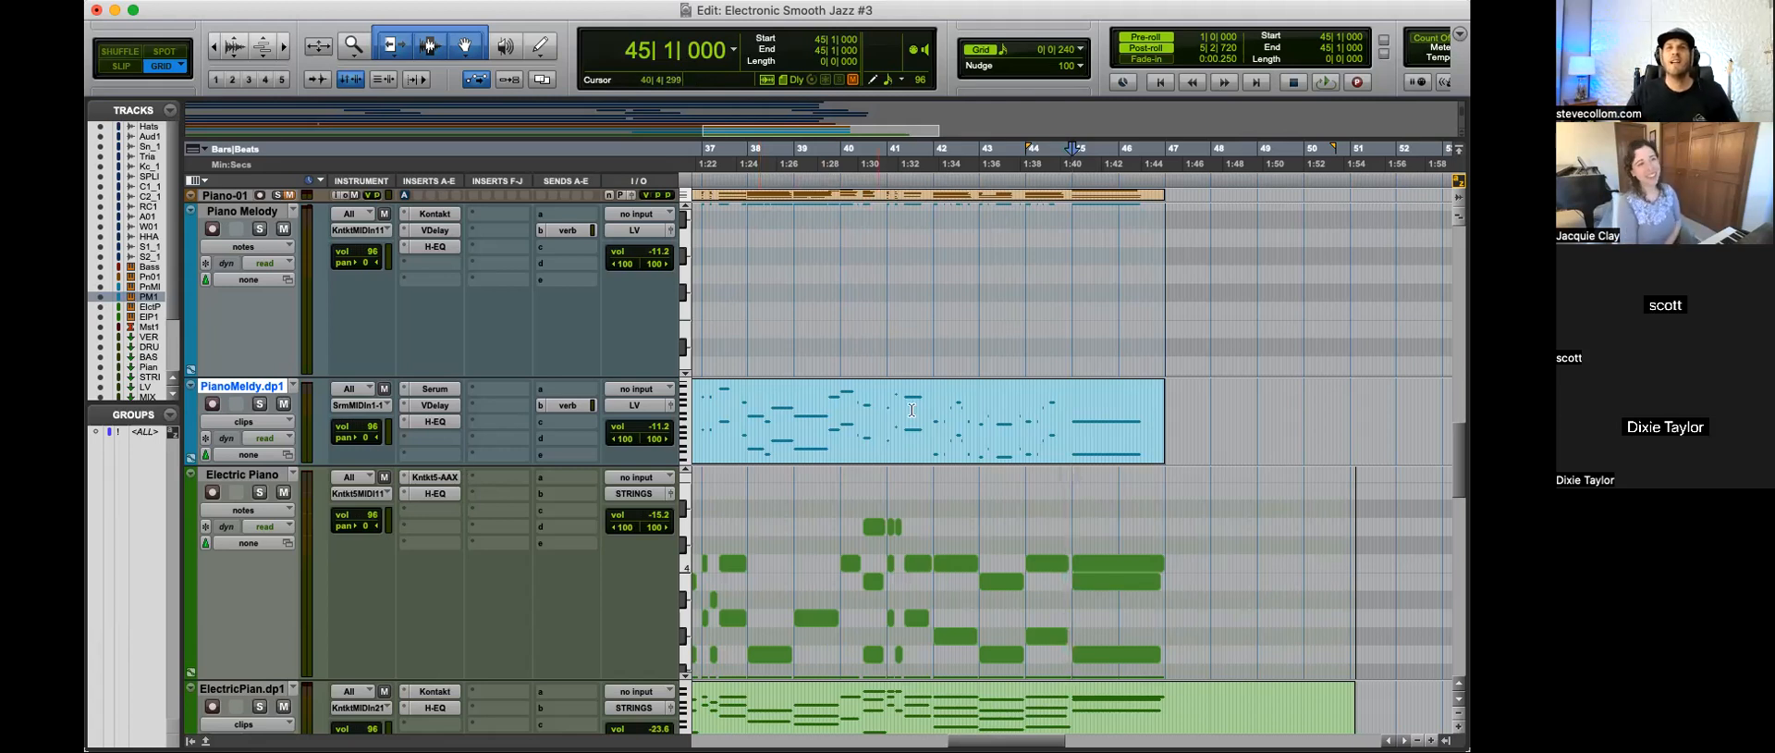
Step: Return to the start of the session and place the cursor at 1|4|720 on the Electric Piano track
left_click(1061, 409)
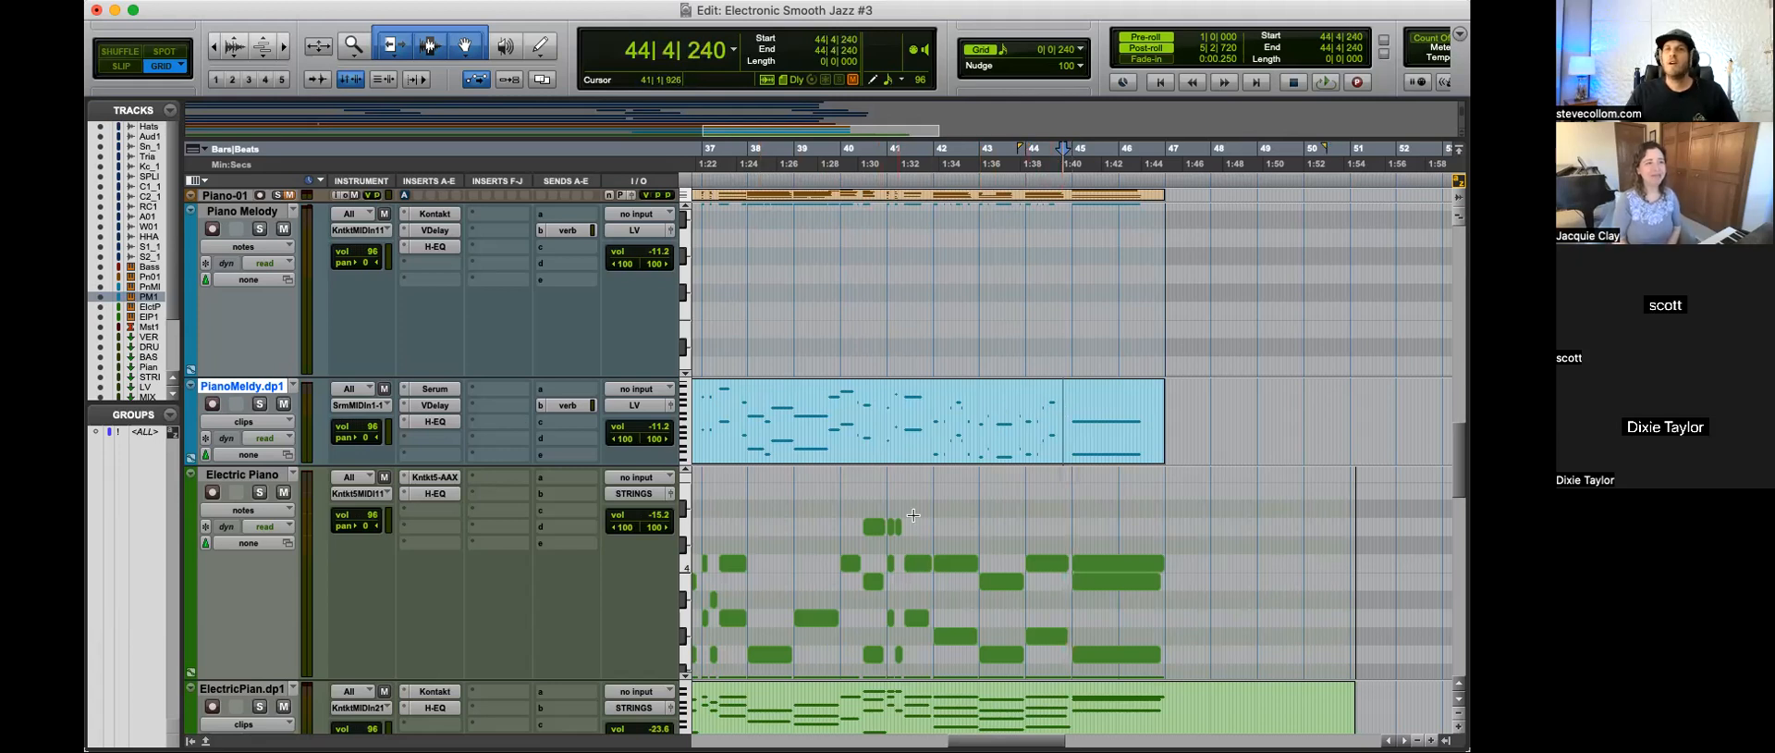
scroll(834, 500, "down", 5)
left_click(800, 521)
key("super+bracketleft")
key("super+bracketleft")
key("super+bracketleft")
left_click(749, 519)
key("Return")
key("super+bracketright")
key("super+bracketright")
key("super+bracketright")
key("super+bracketright")
left_click(779, 296)
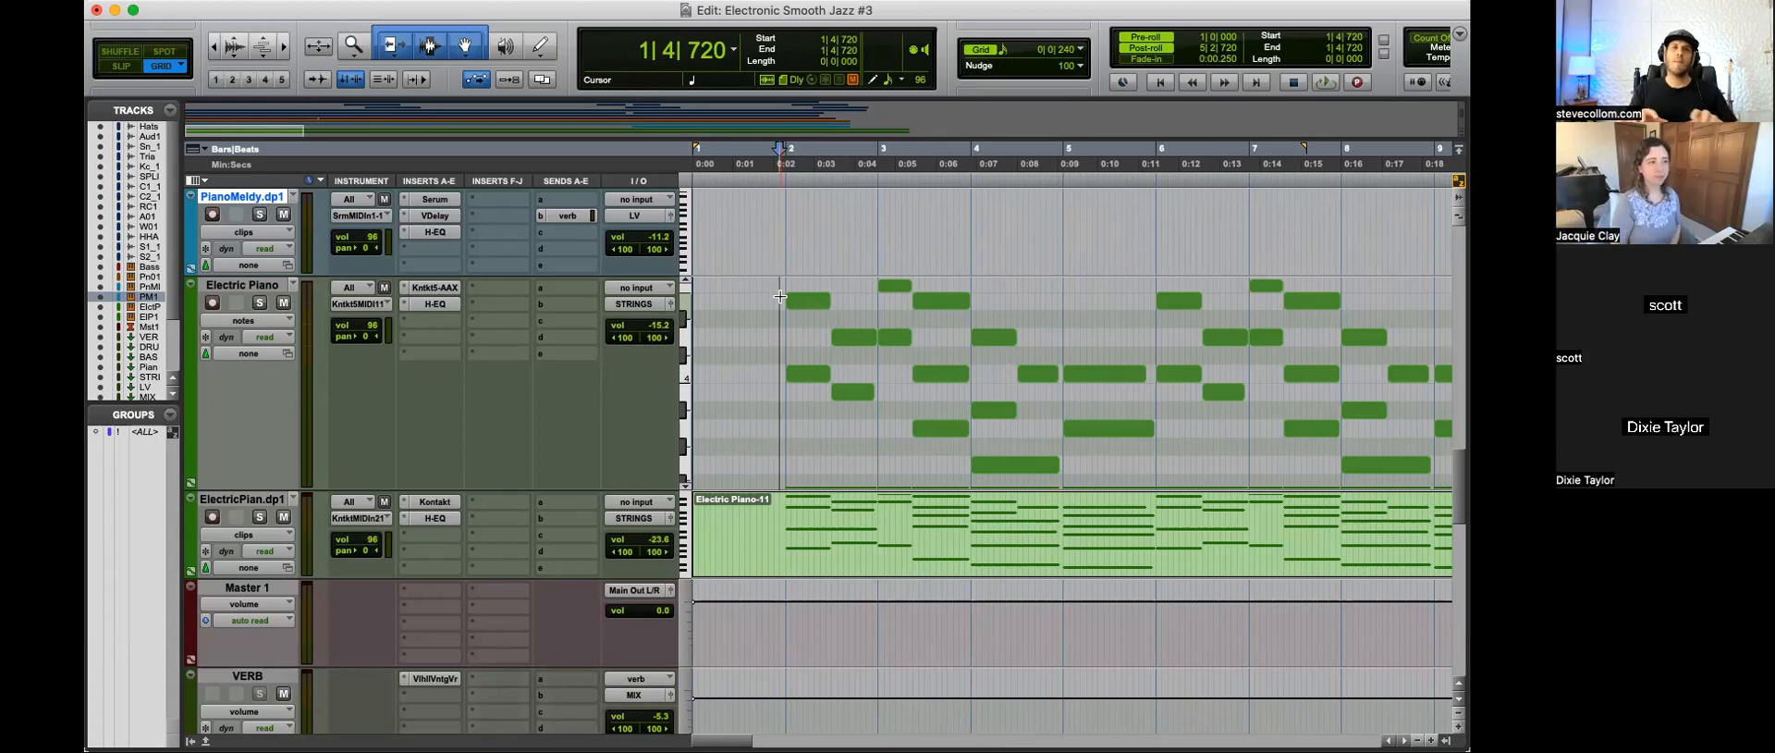
Step: Set the playback start to 1|1|000 on the reference tracks and solo the Another Round reference
key("super+bracketleft")
scroll(837, 434, "down", 10)
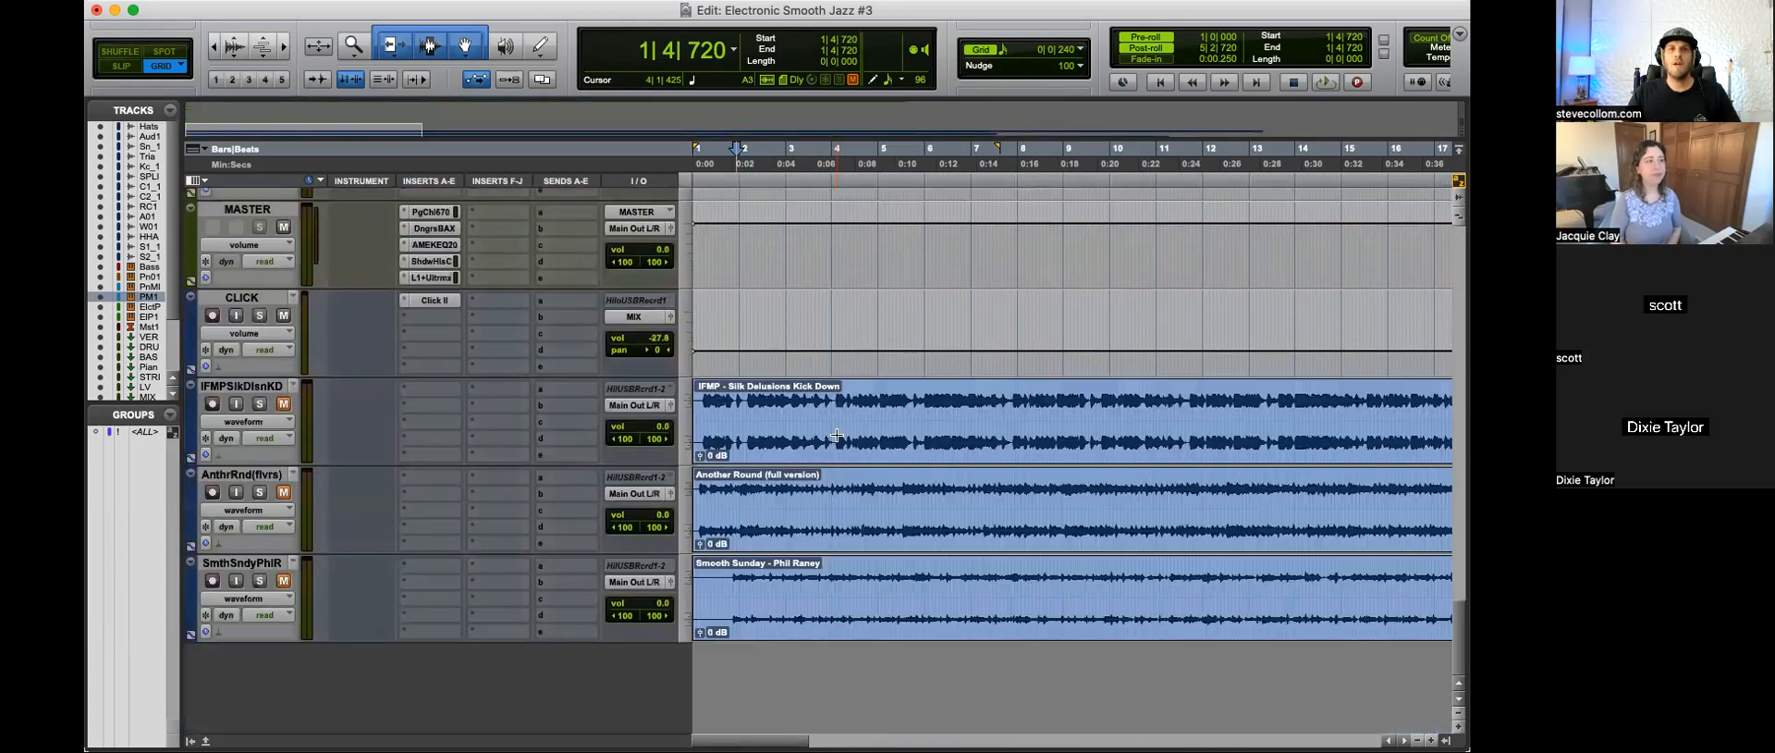
left_click(779, 495)
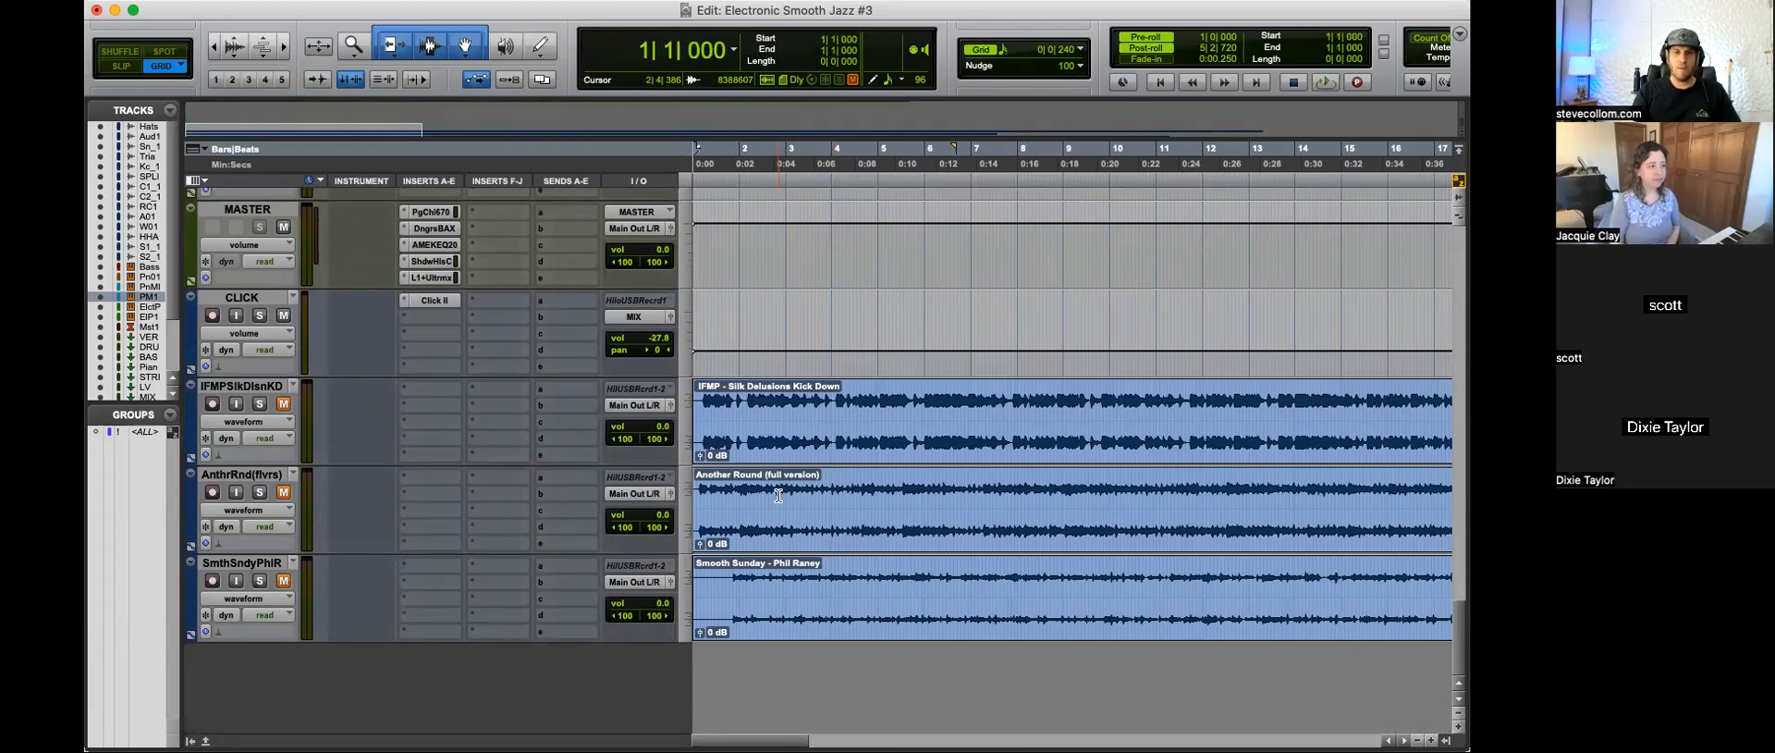
key("super+bracketright")
key("super+bracketright")
key("super+bracketright")
left_click(260, 492)
key("super+bracketleft")
key("super+bracketleft")
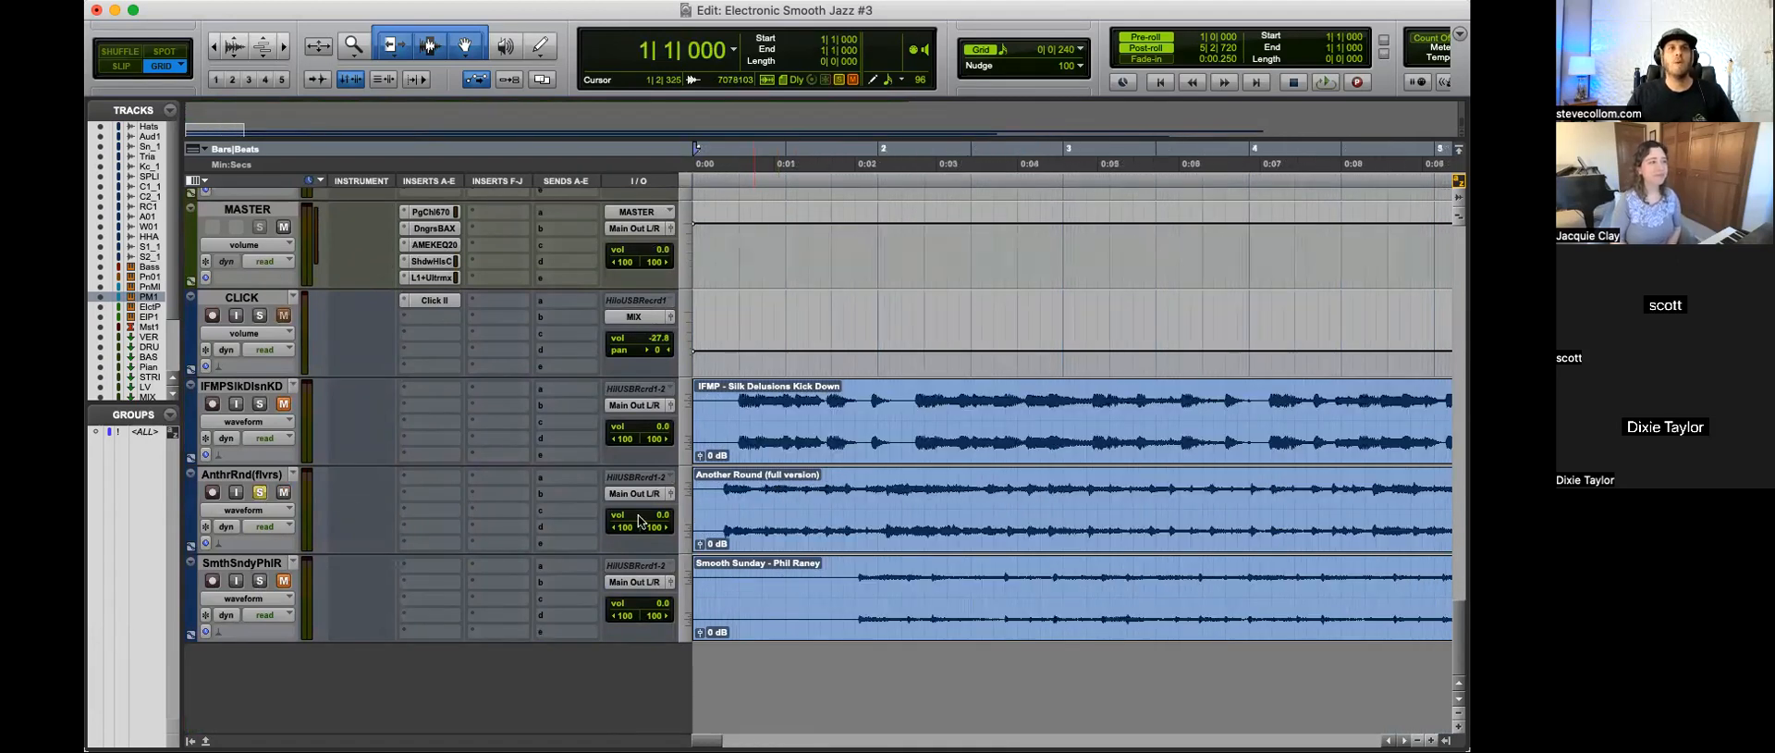
Step: Listen to the Another Round reference from the start, stop playback and turn off its solo
key("space")
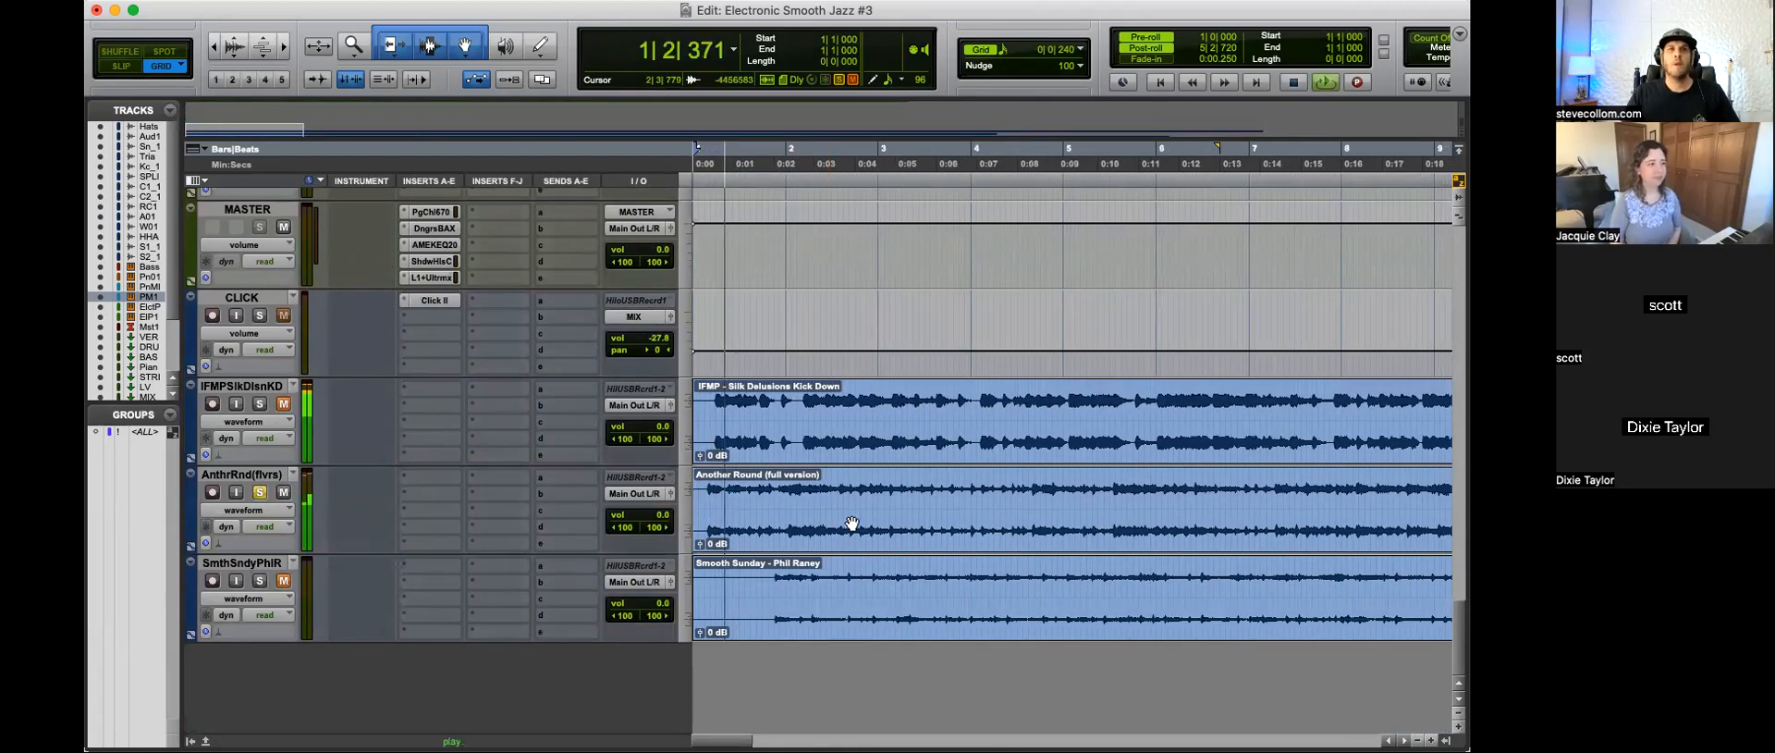
key("super+bracketleft")
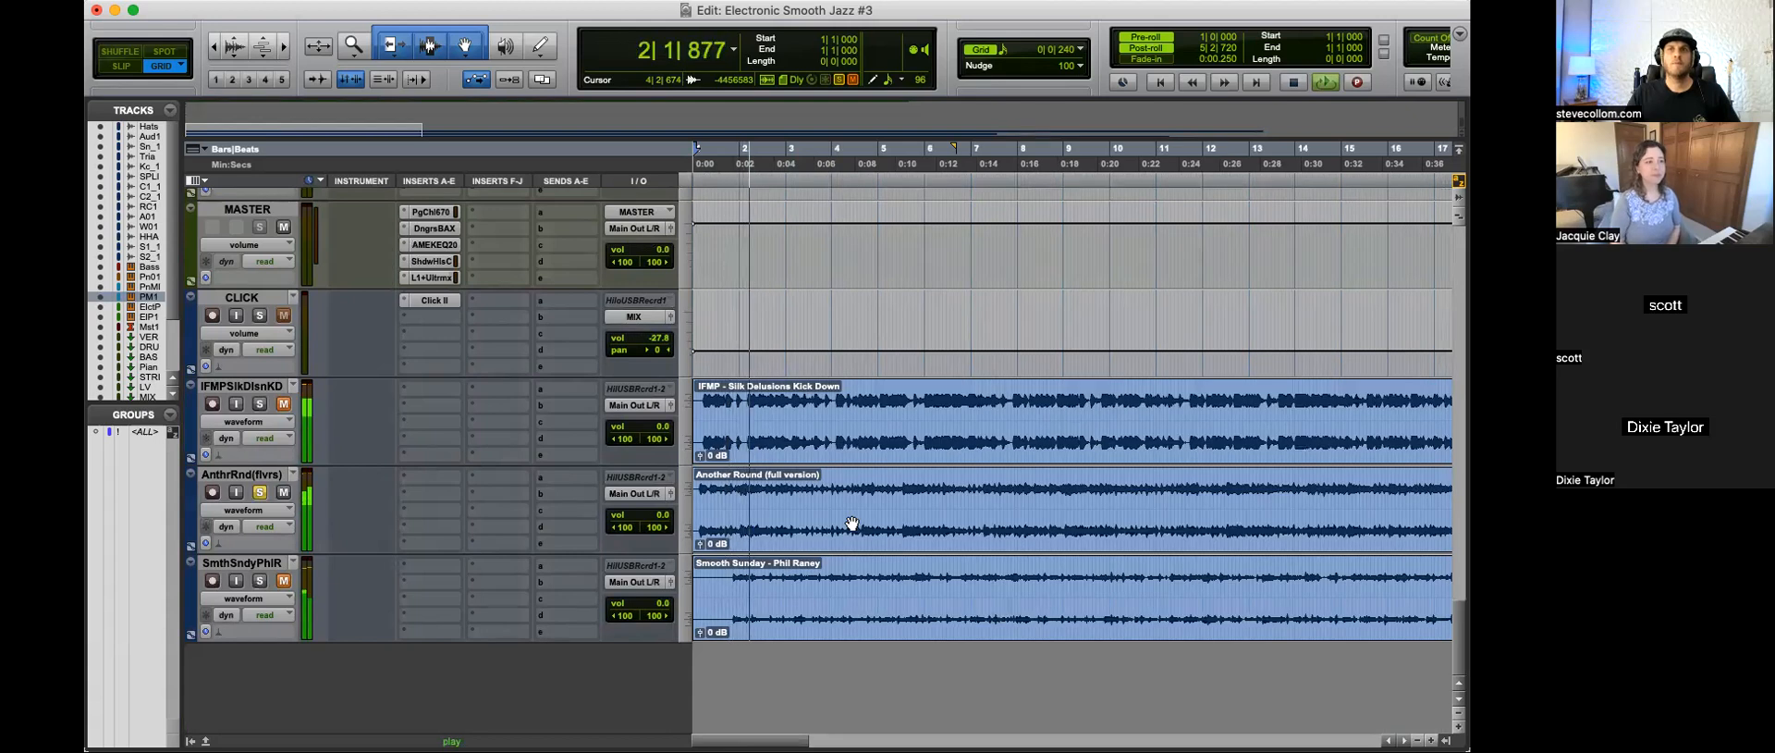
key("super+bracketleft")
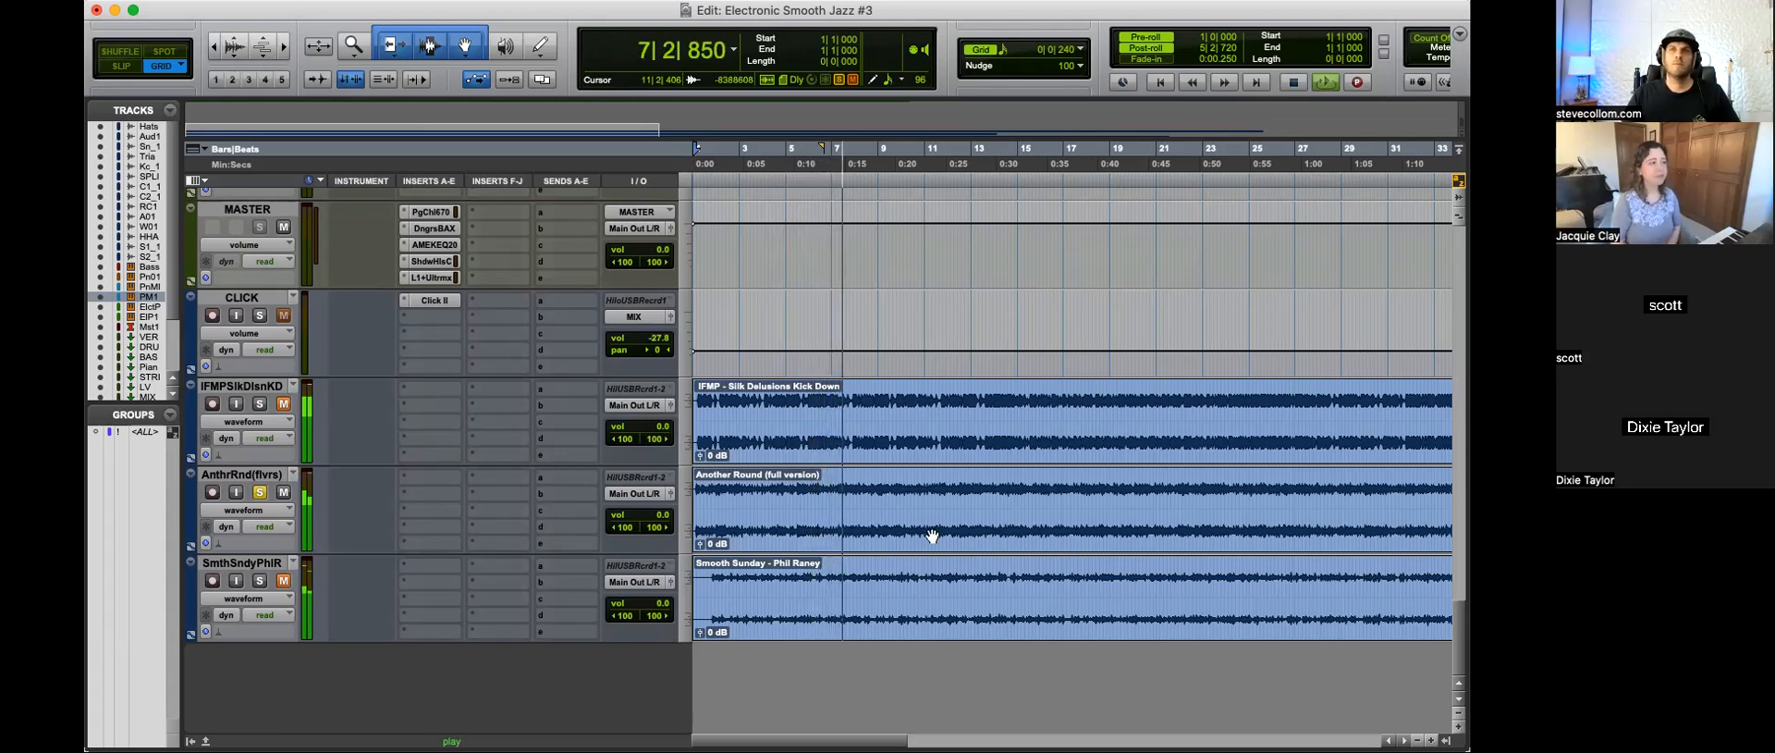
key("space")
left_click(260, 493)
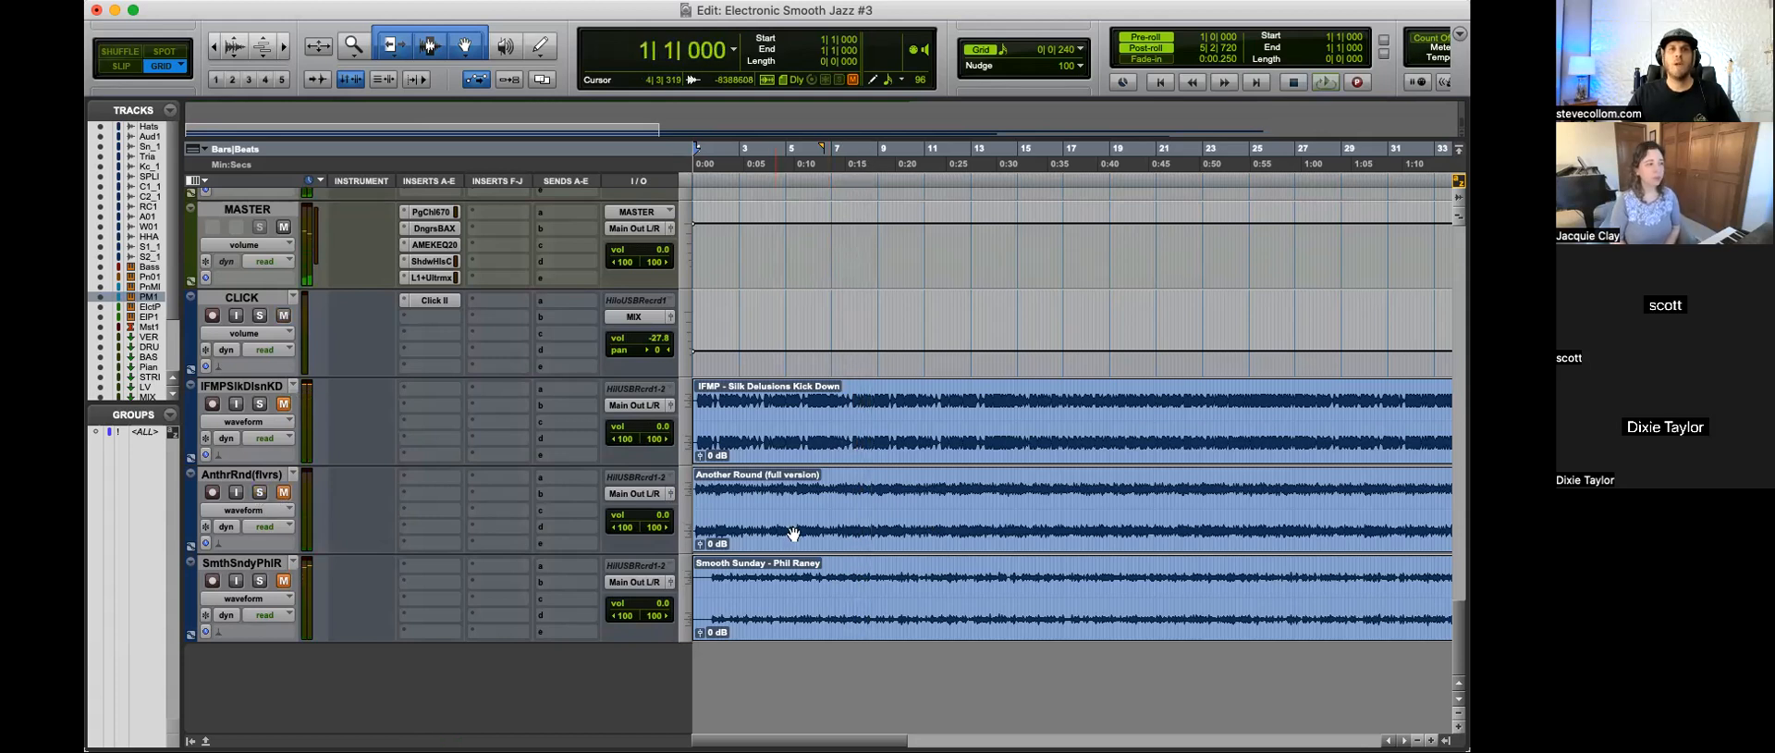
Step: Play the session's own mix from 1|1|000 and bring the Electric Piano tracks into view
key("t")
key("t")
key("space")
scroll(814, 515, "up", 10)
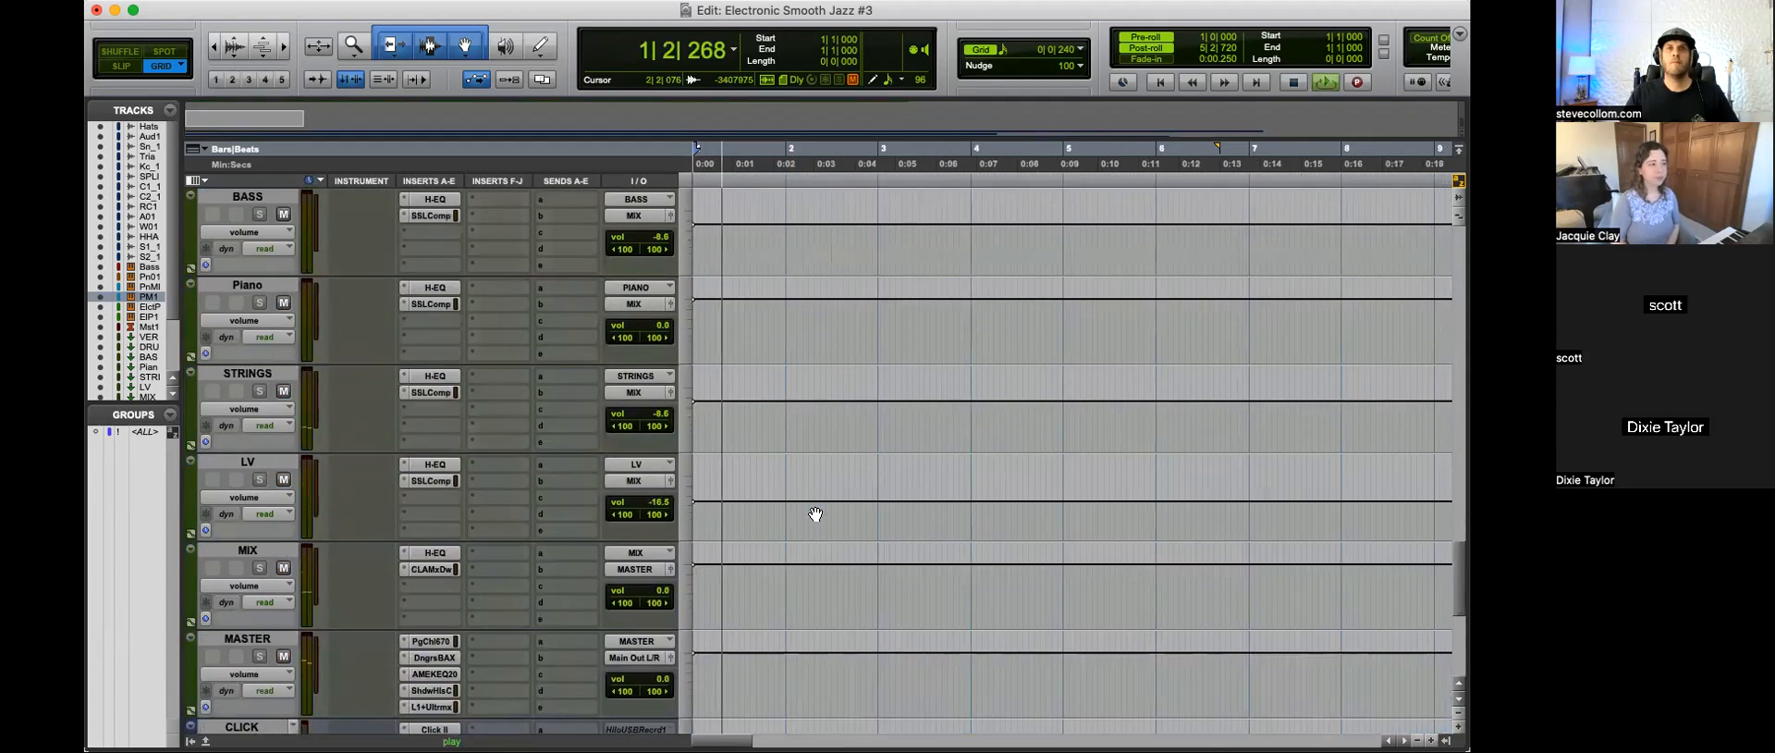
scroll(814, 515, "up", 5)
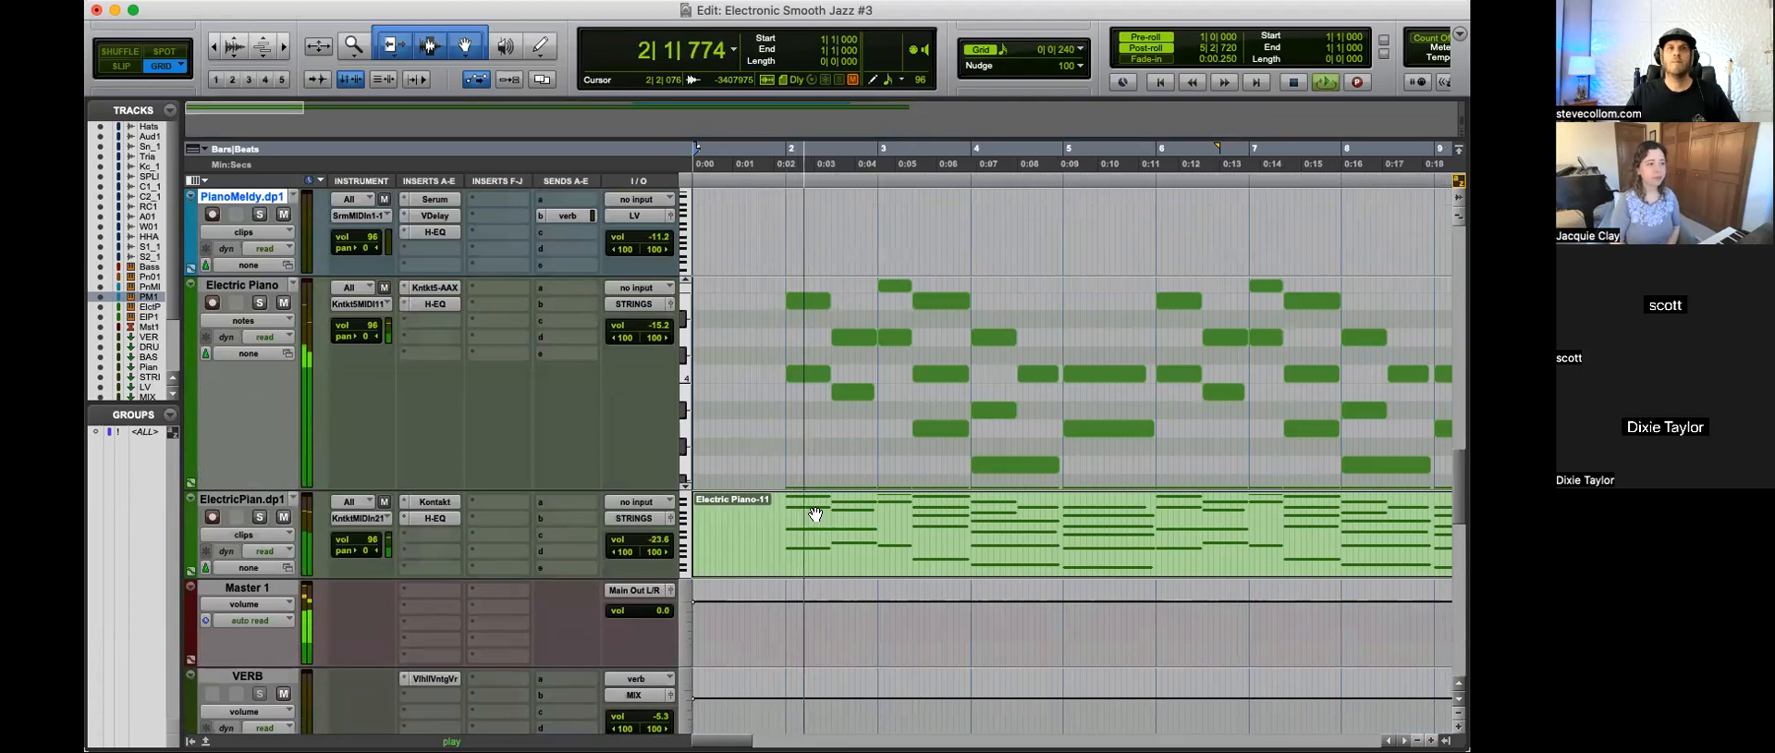
key("r")
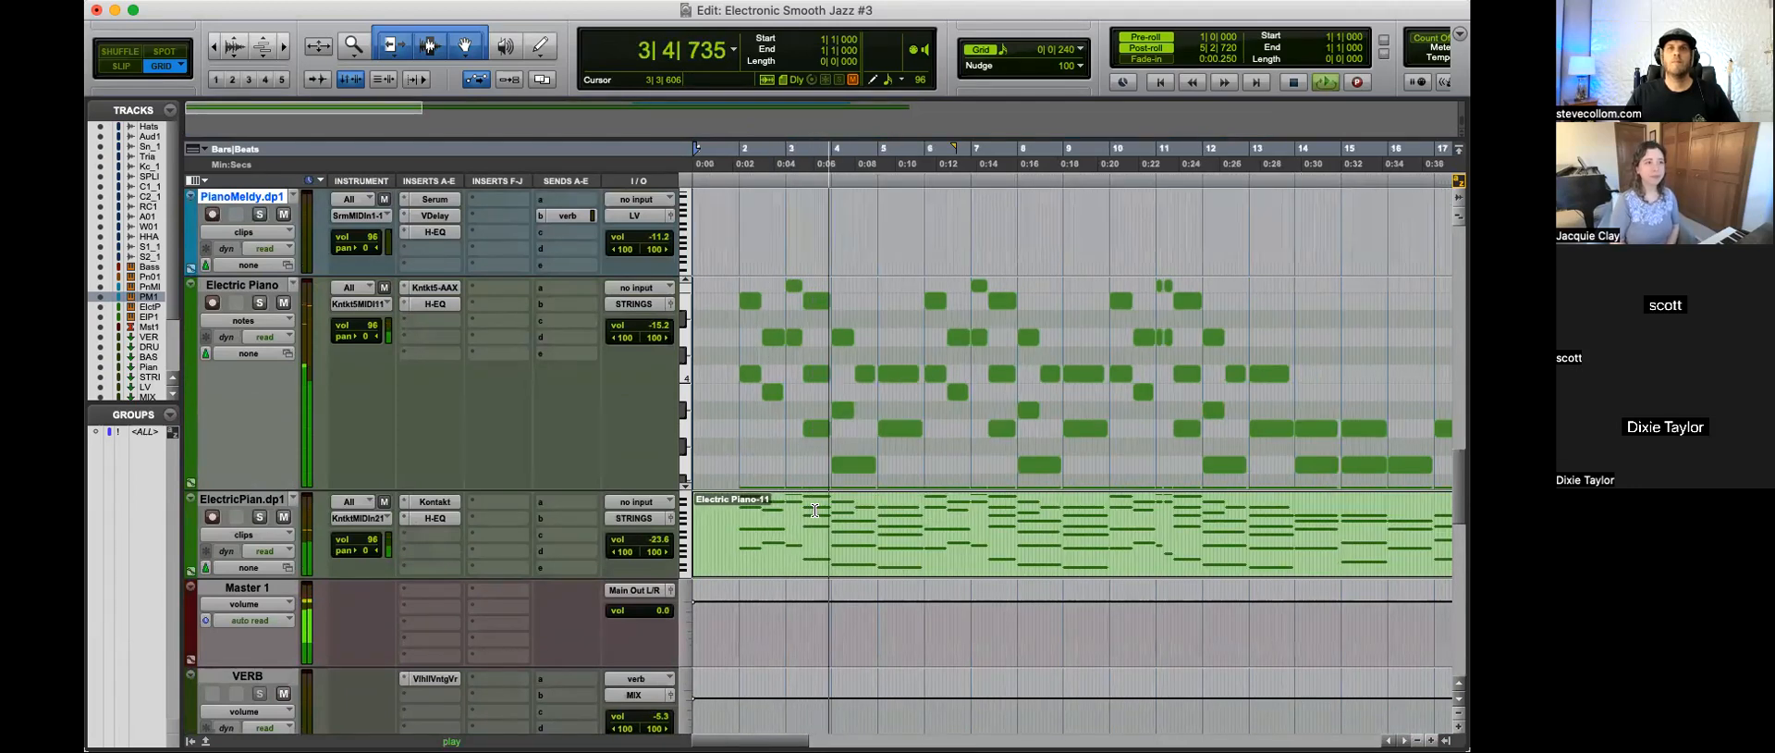
Step: Set the MF band gain of the Electric Piano's H-EQ to 1.20 and close the plug-in
left_click(434, 303)
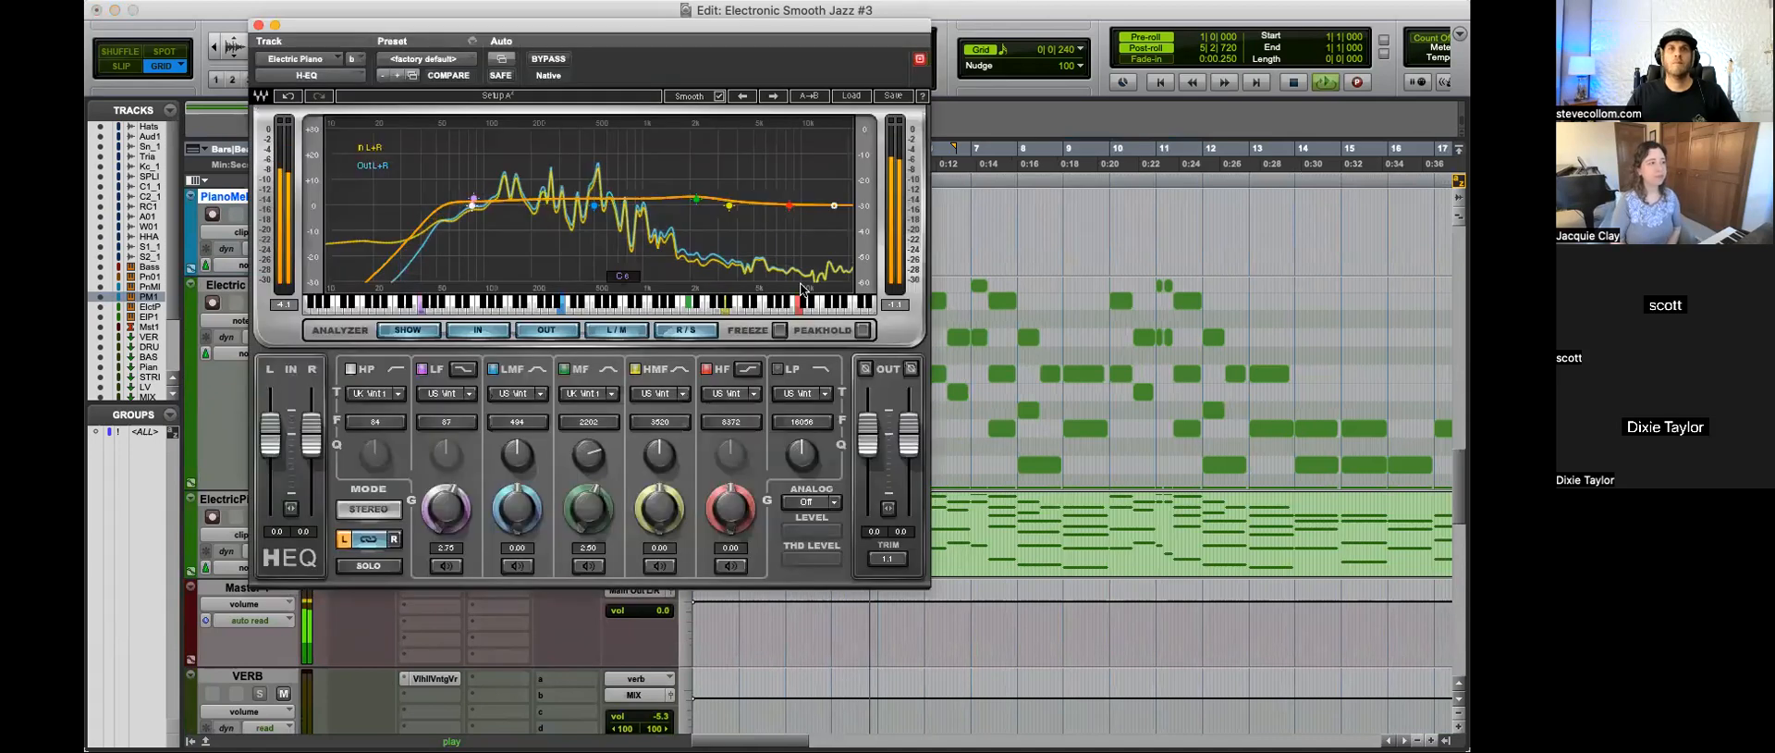
left_click_drag(592, 506, 590, 520)
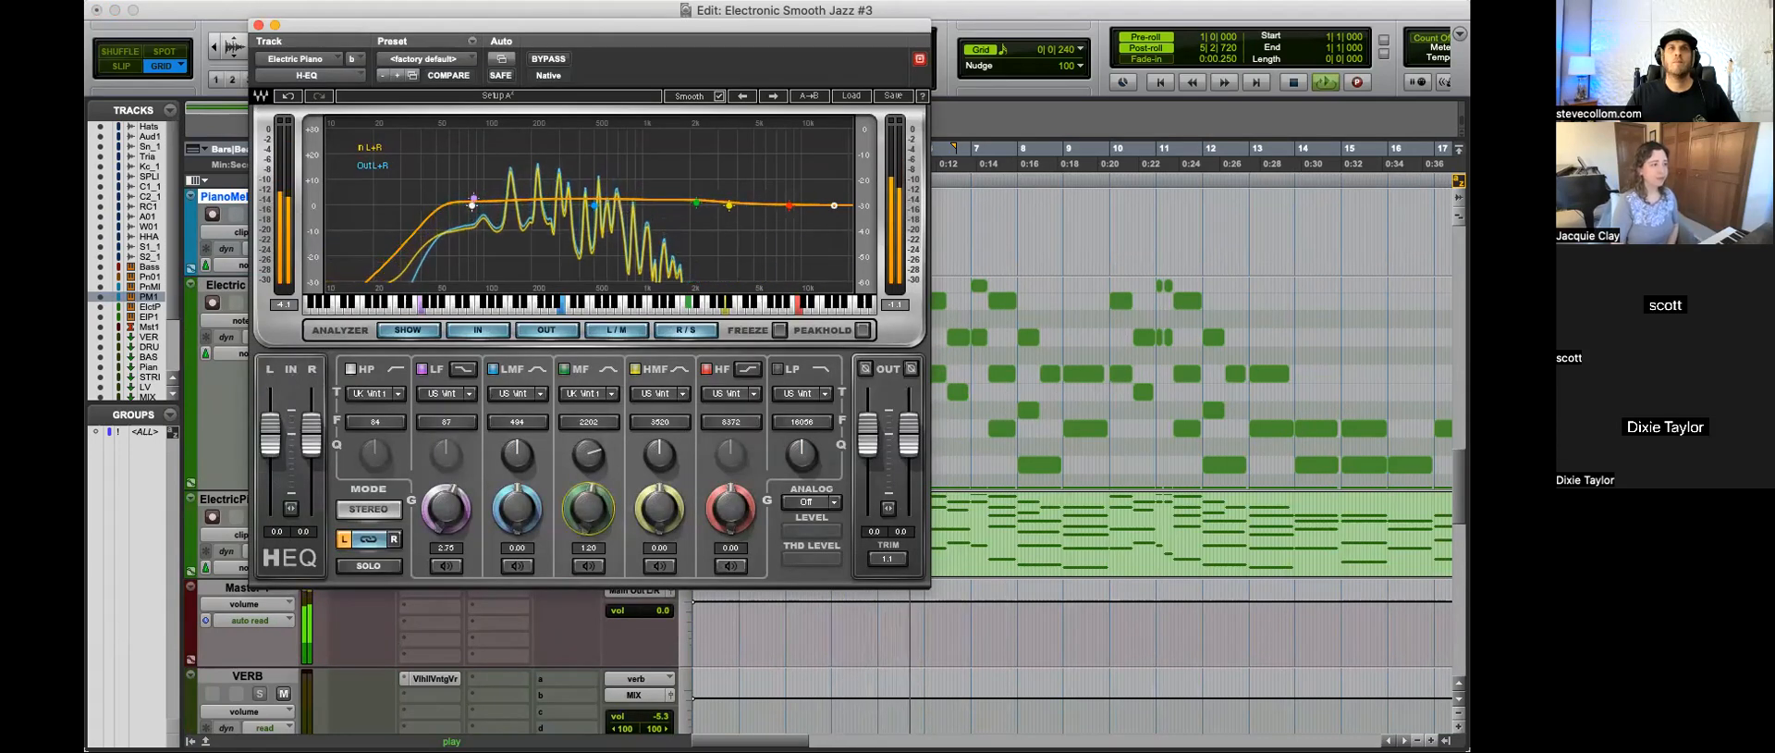
left_click(258, 25)
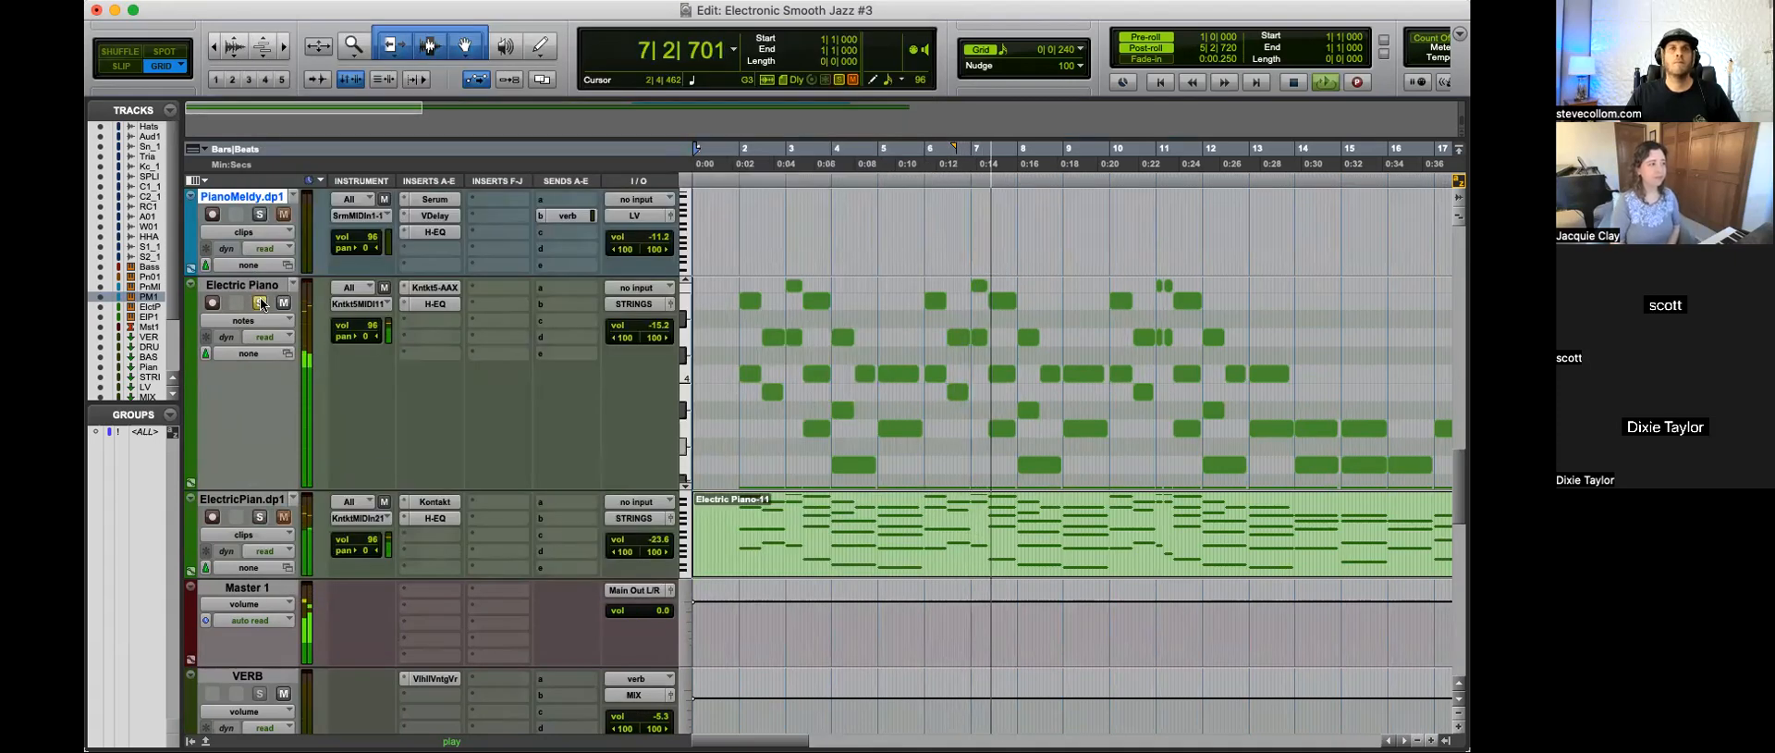
Step: Switch the duplicate Electric Piano track (ElectricPian.dp1) to notes view
left_click(246, 534)
left_click(250, 547)
left_click(259, 517)
left_click(259, 517)
left_click(249, 536)
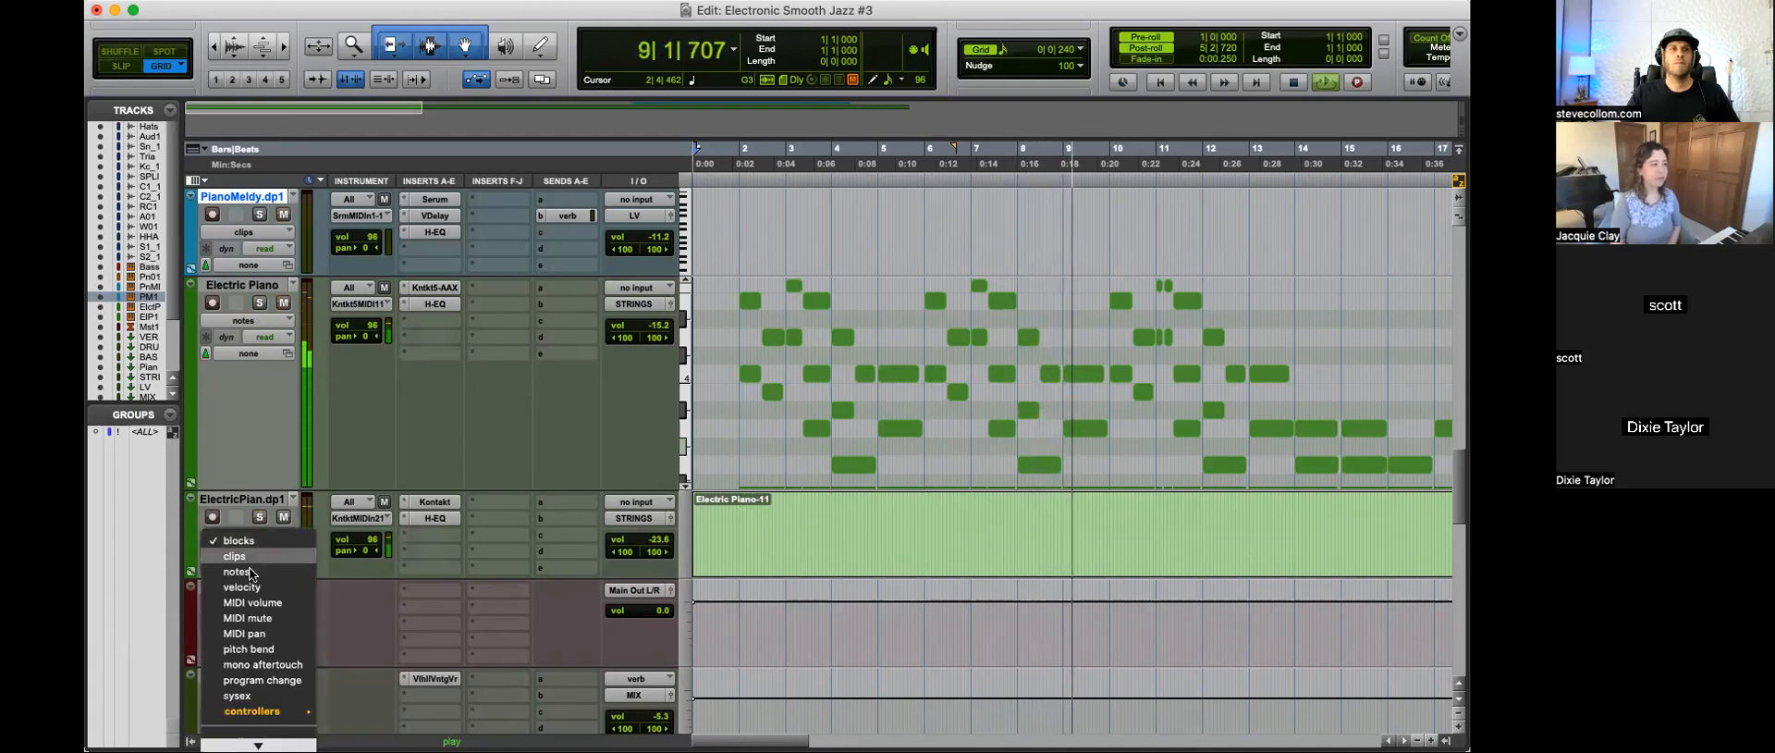
left_click(252, 570)
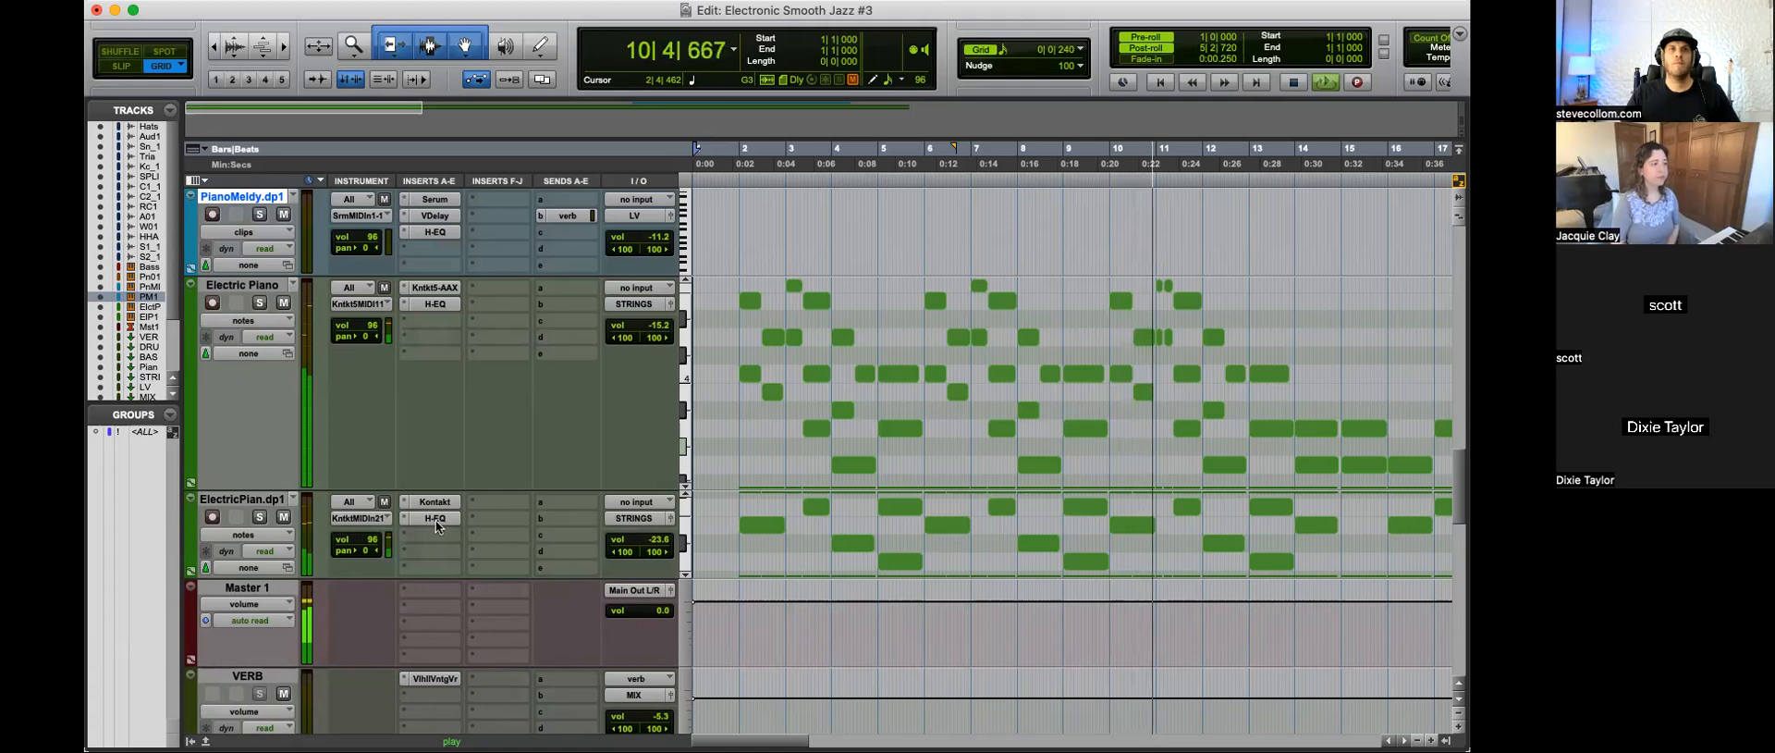
Step: Compare the MF band on the duplicate Electric Piano's H-EQ, set its gain to -17.75, adjust its Q and stop playback
left_click(434, 518)
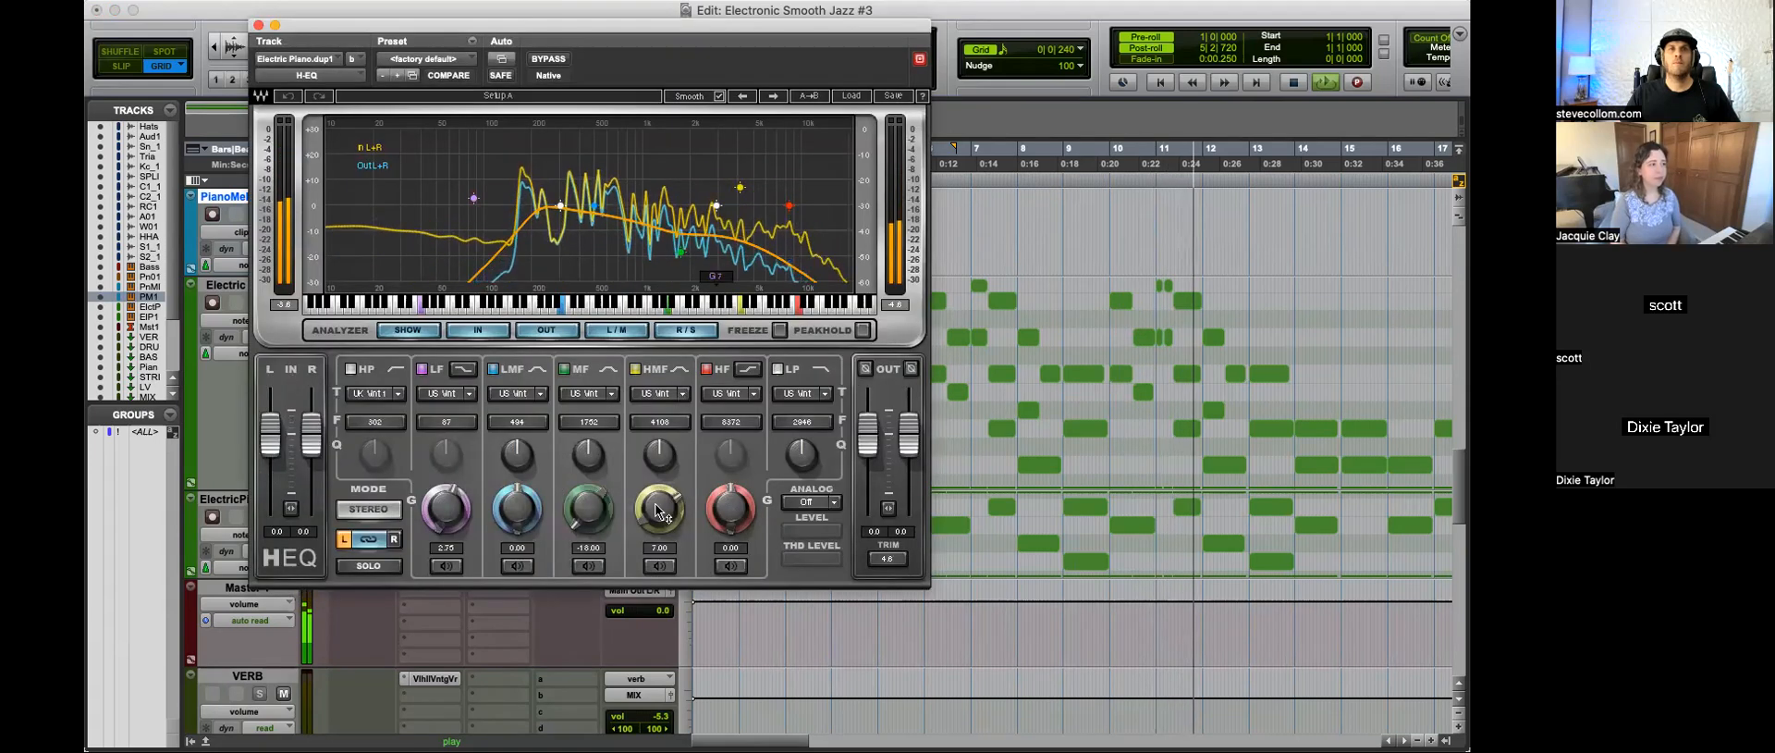
left_click(564, 369)
left_click(564, 369)
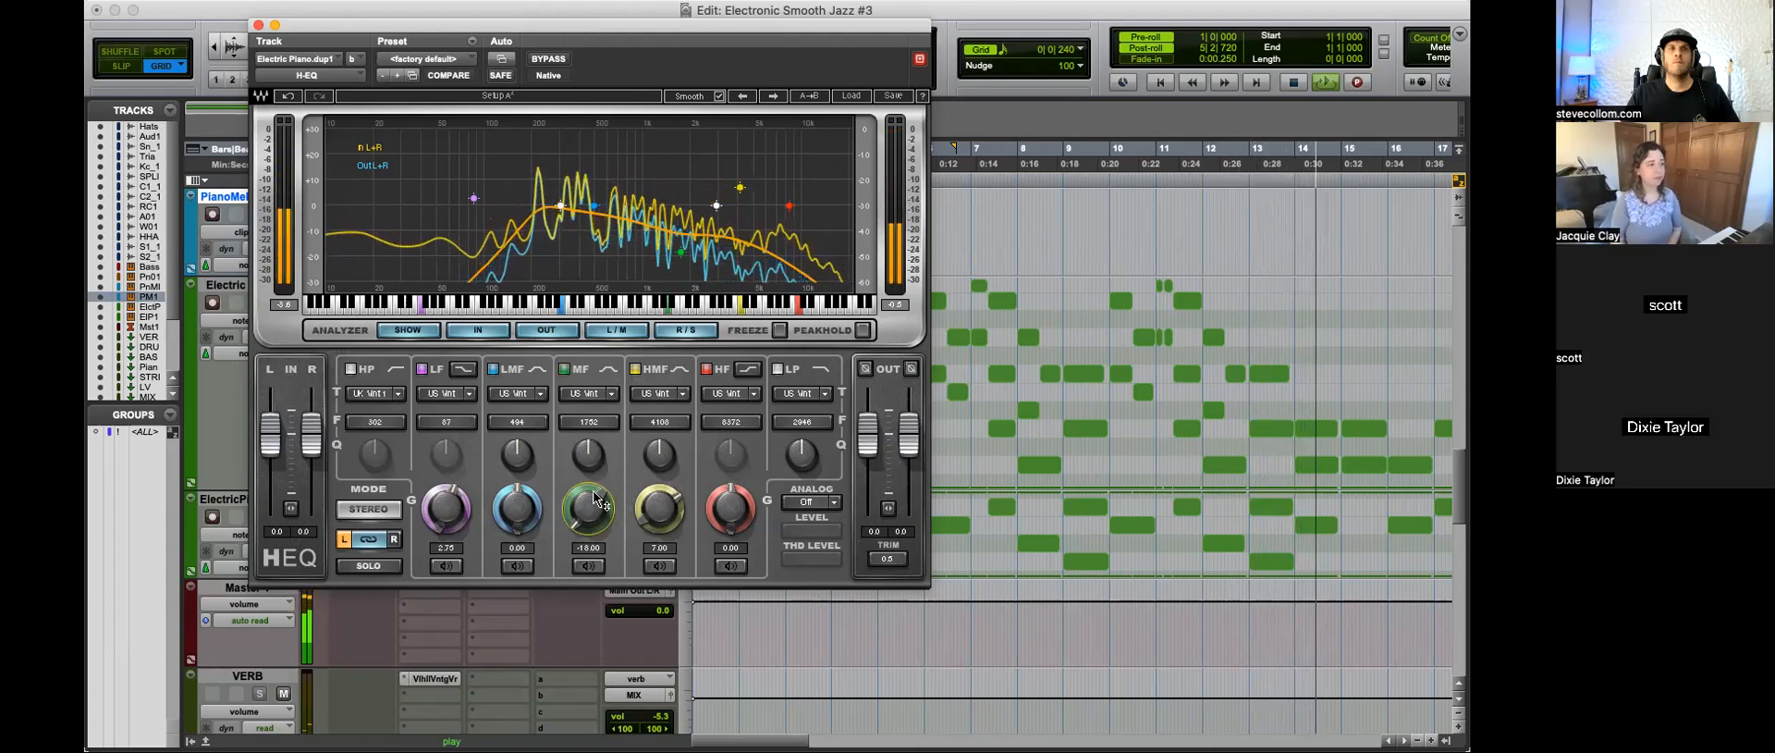
left_click_drag(588, 455, 588, 436)
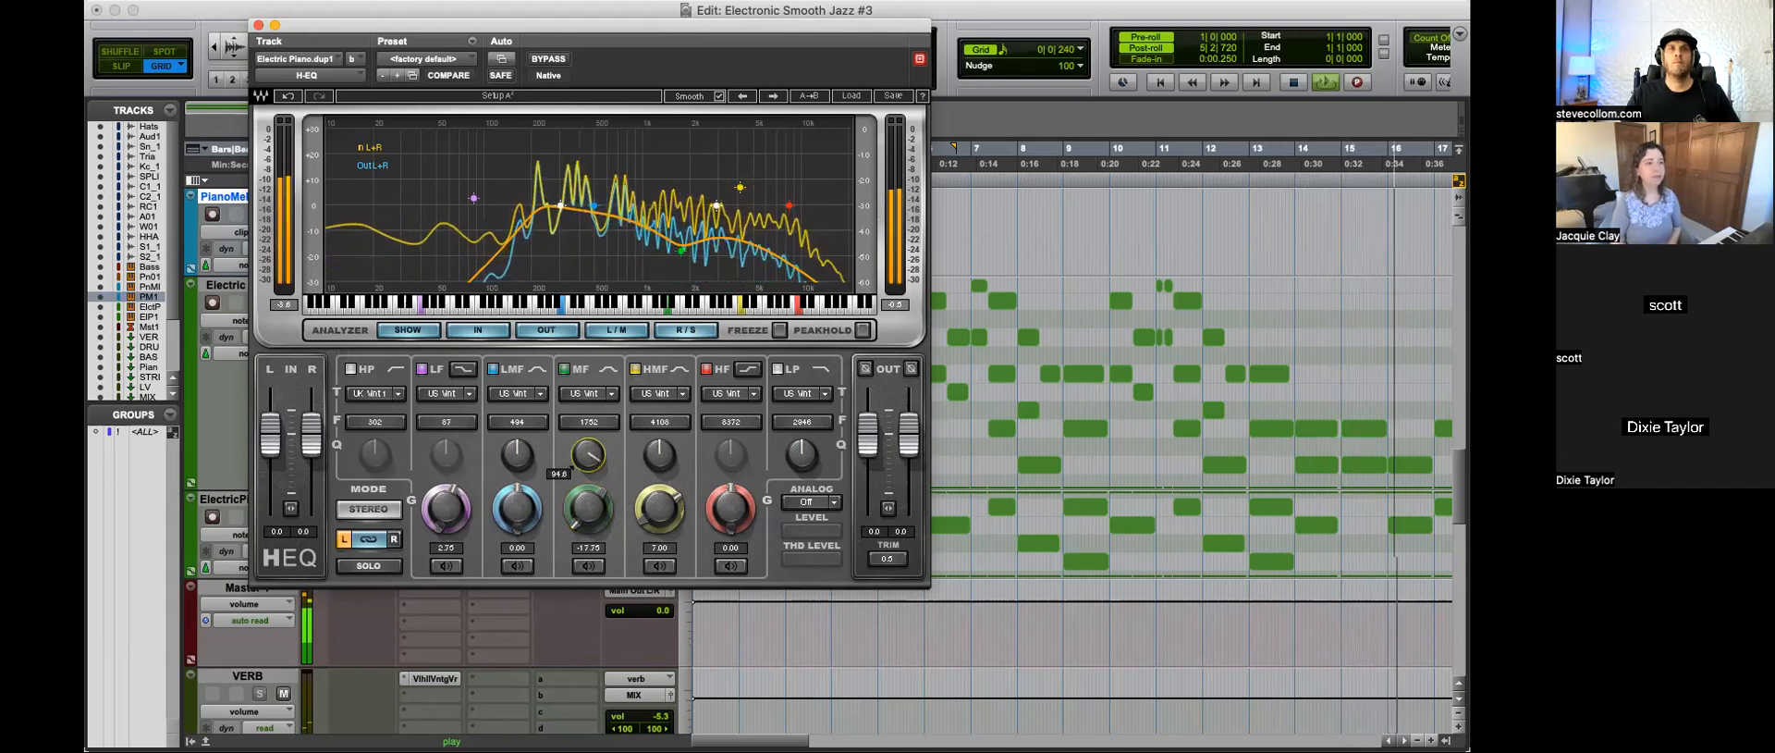
left_click(259, 26)
key("r")
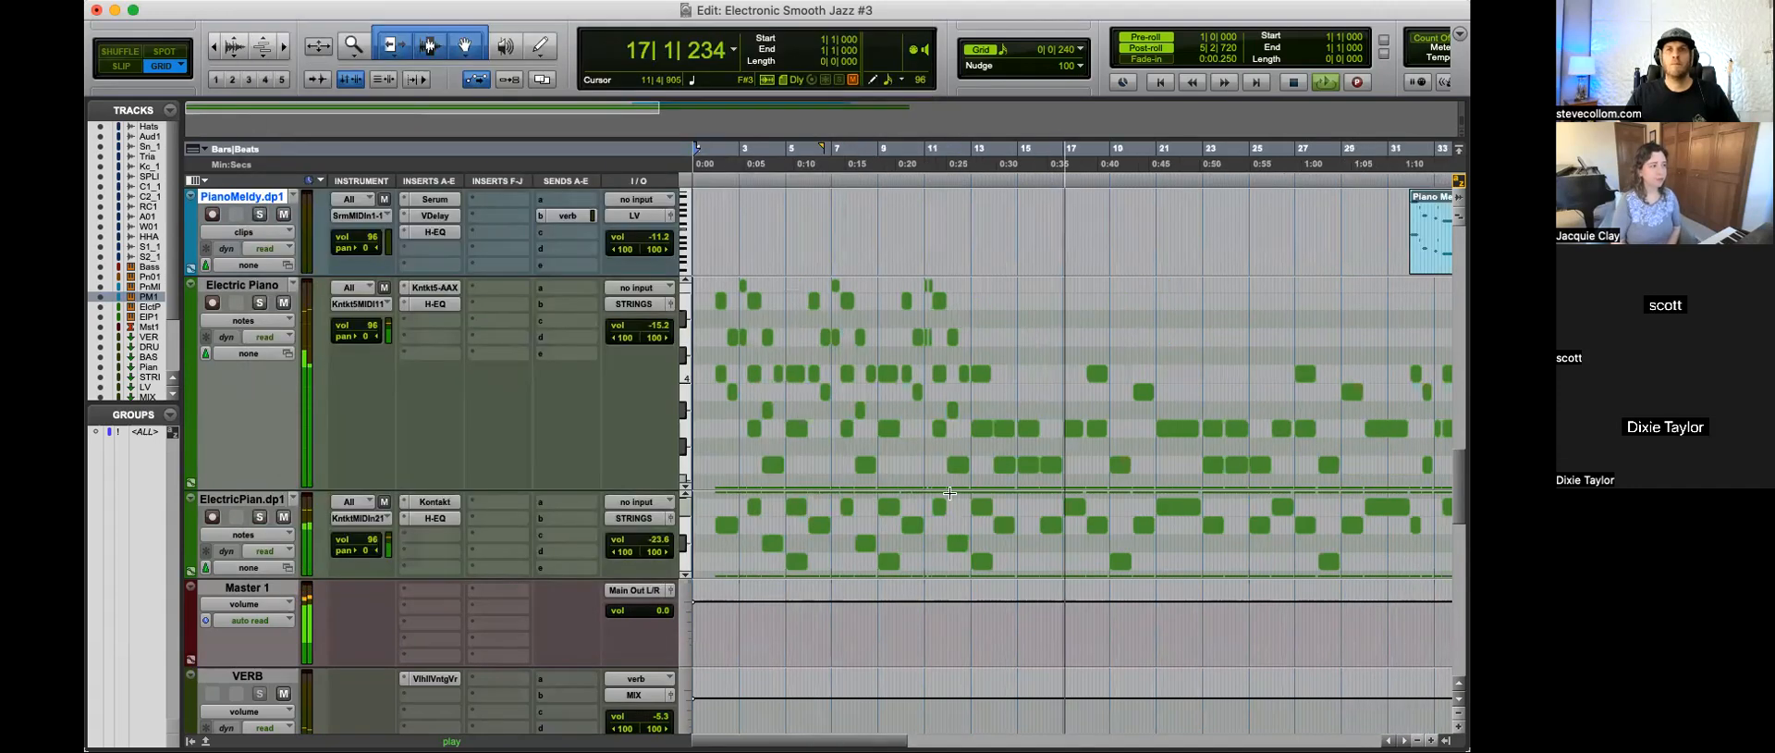
key("space")
Step: Look over the session's instrument and bus tracks and return the cursor to the session's start
scroll(865, 388, "up", 6)
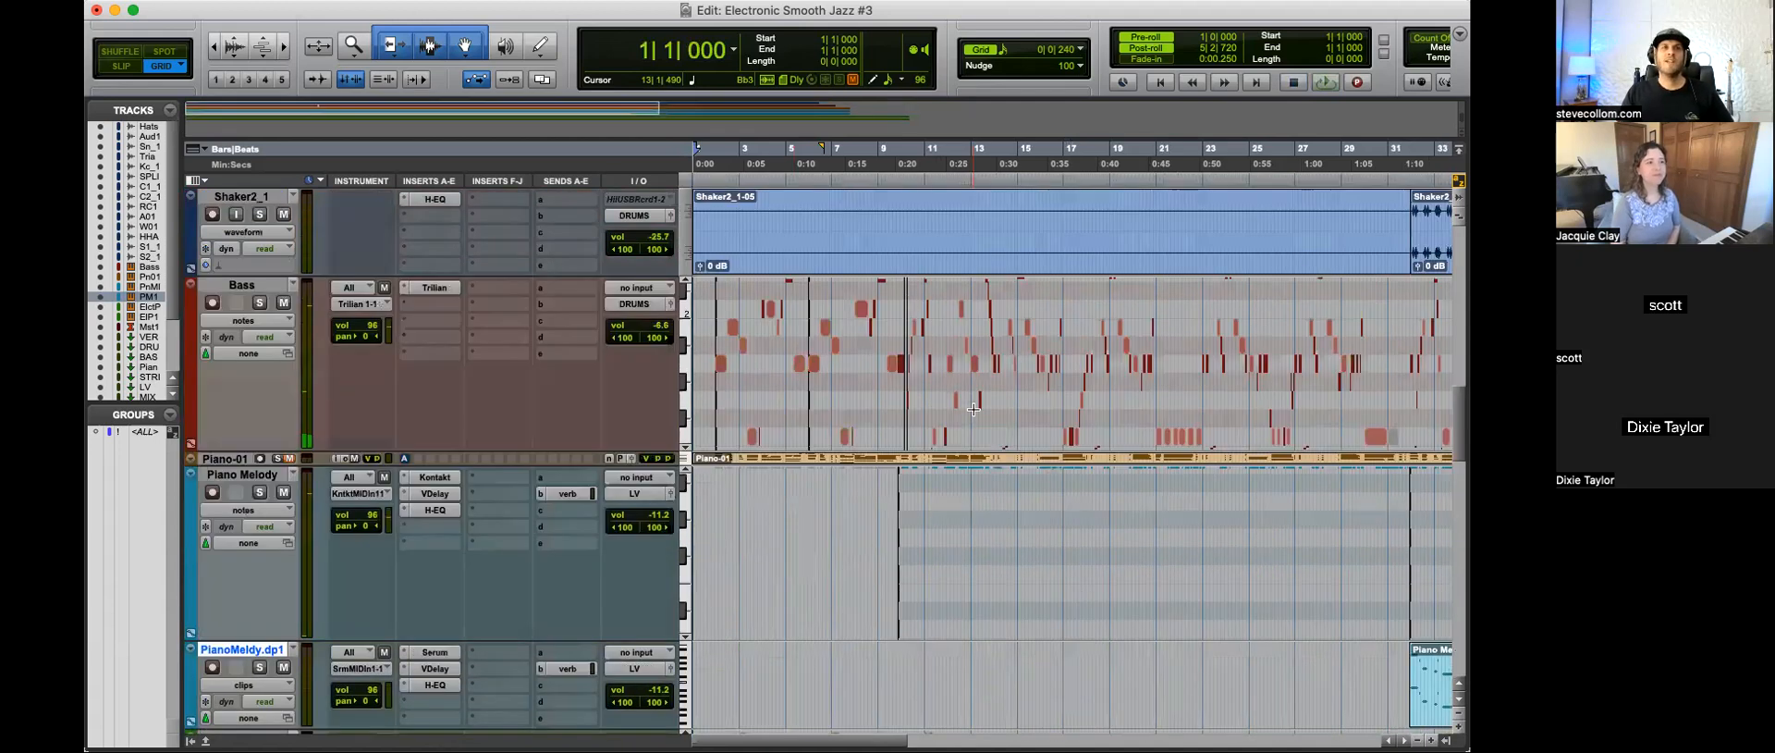
scroll(926, 476, "down", 6)
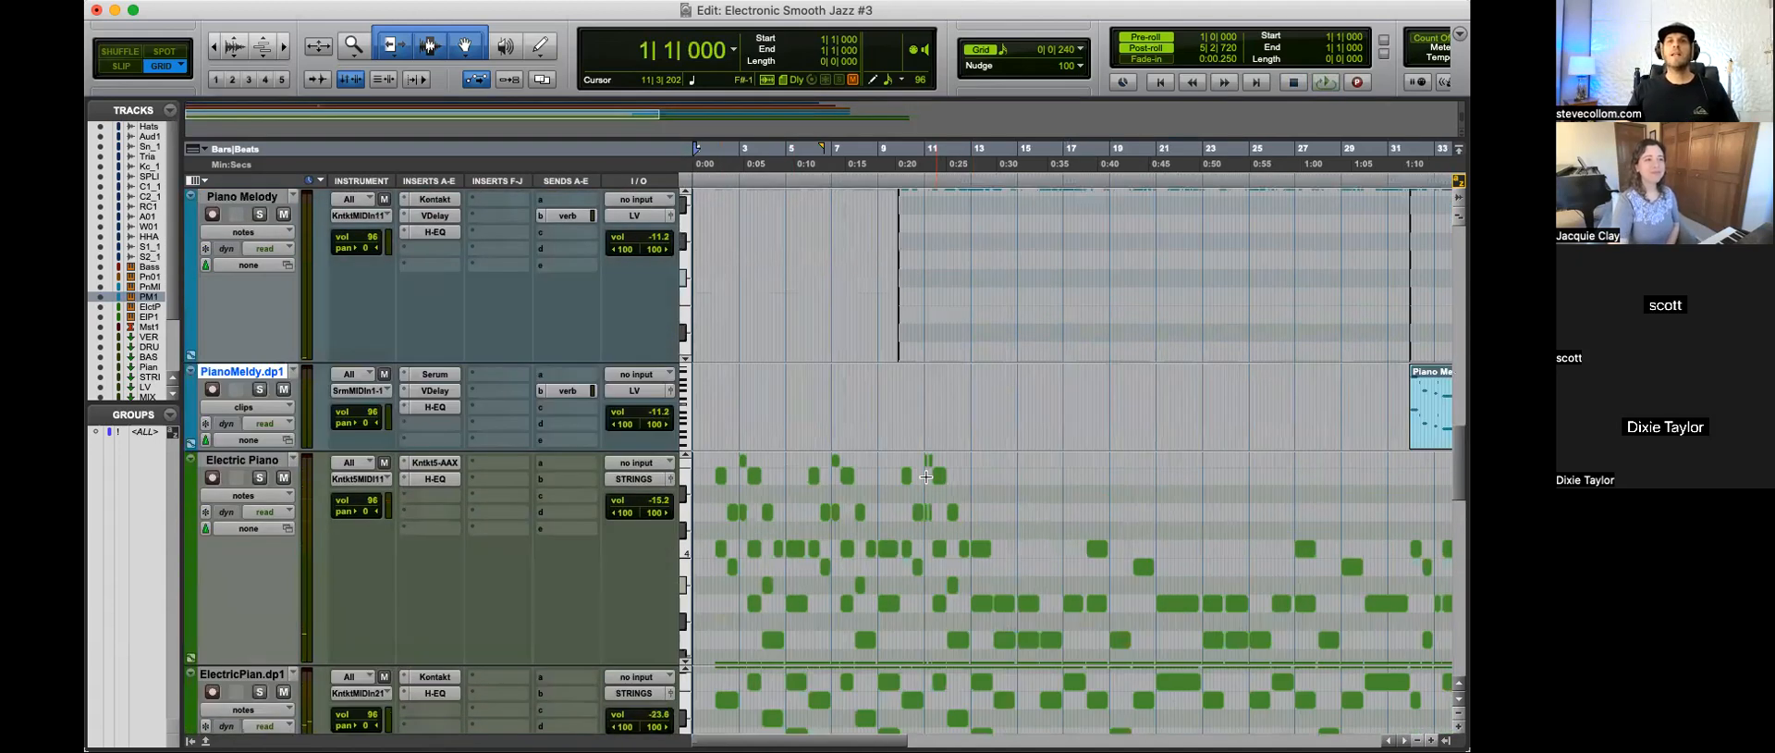
scroll(926, 476, "down", 4)
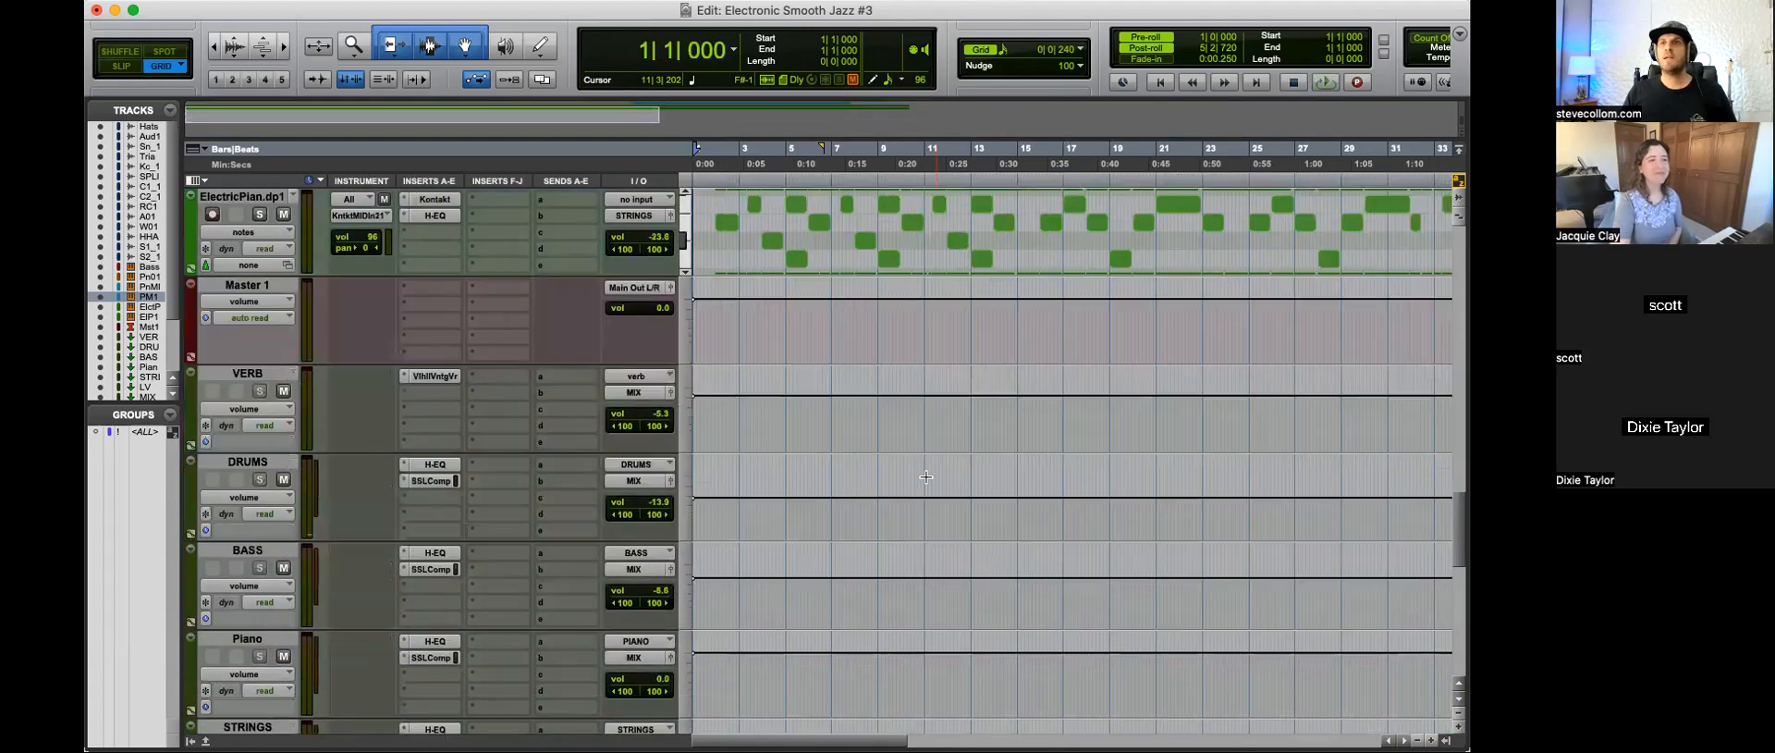
left_click(729, 409)
key("Return")
key("t")
key("t")
key("r")
key("r")
key("r")
scroll(975, 415, "up", 4)
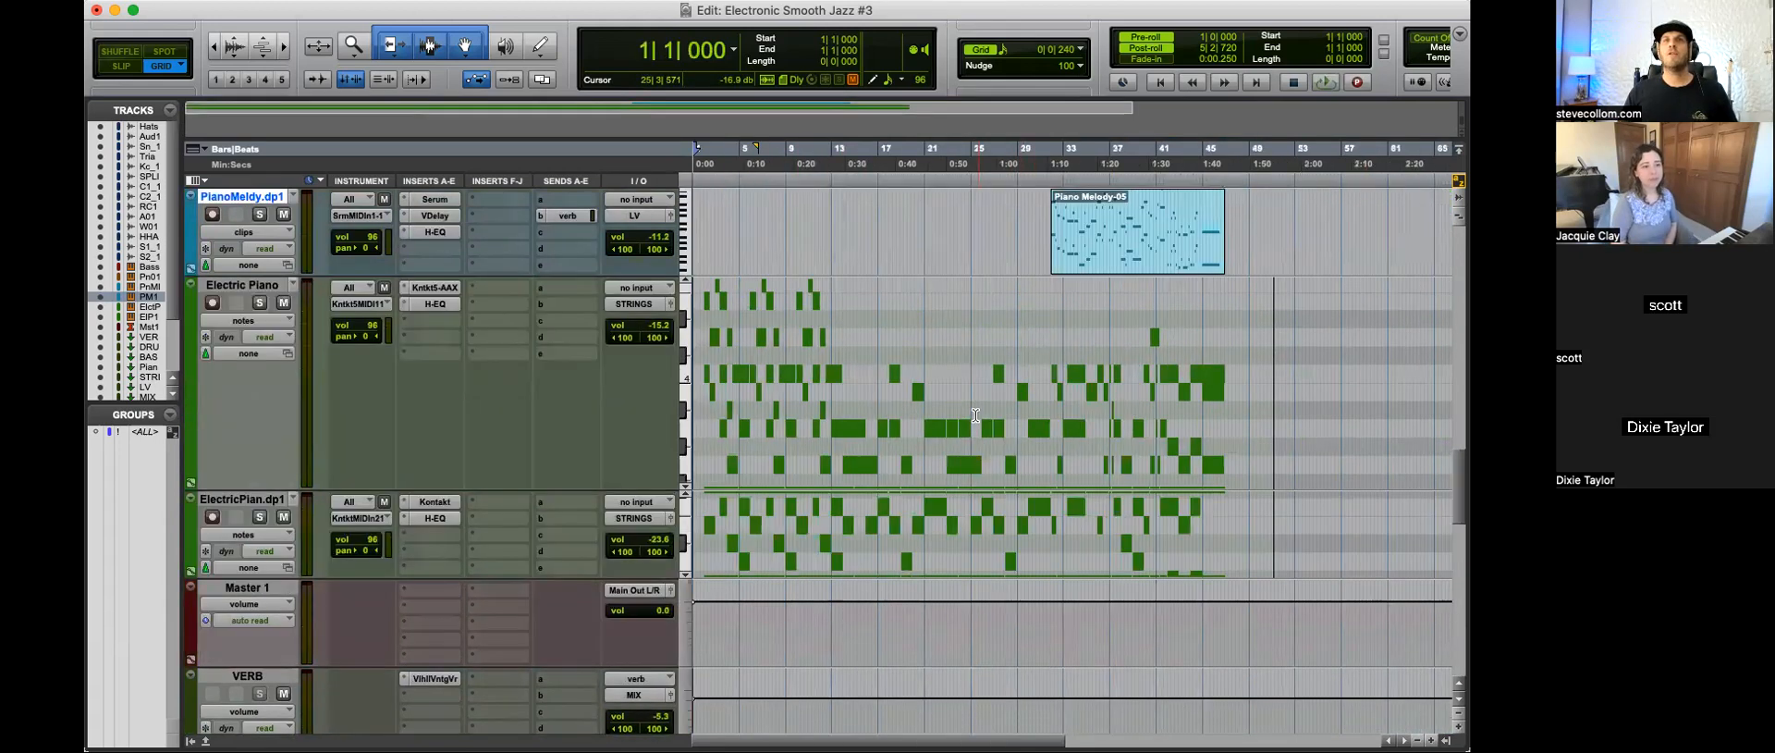
Step: Locate the Electric Piano's final chord at 45|1|000 and examine its notes, ending with the cursor at 48|2|720
left_click(1201, 322)
key("t")
key("t")
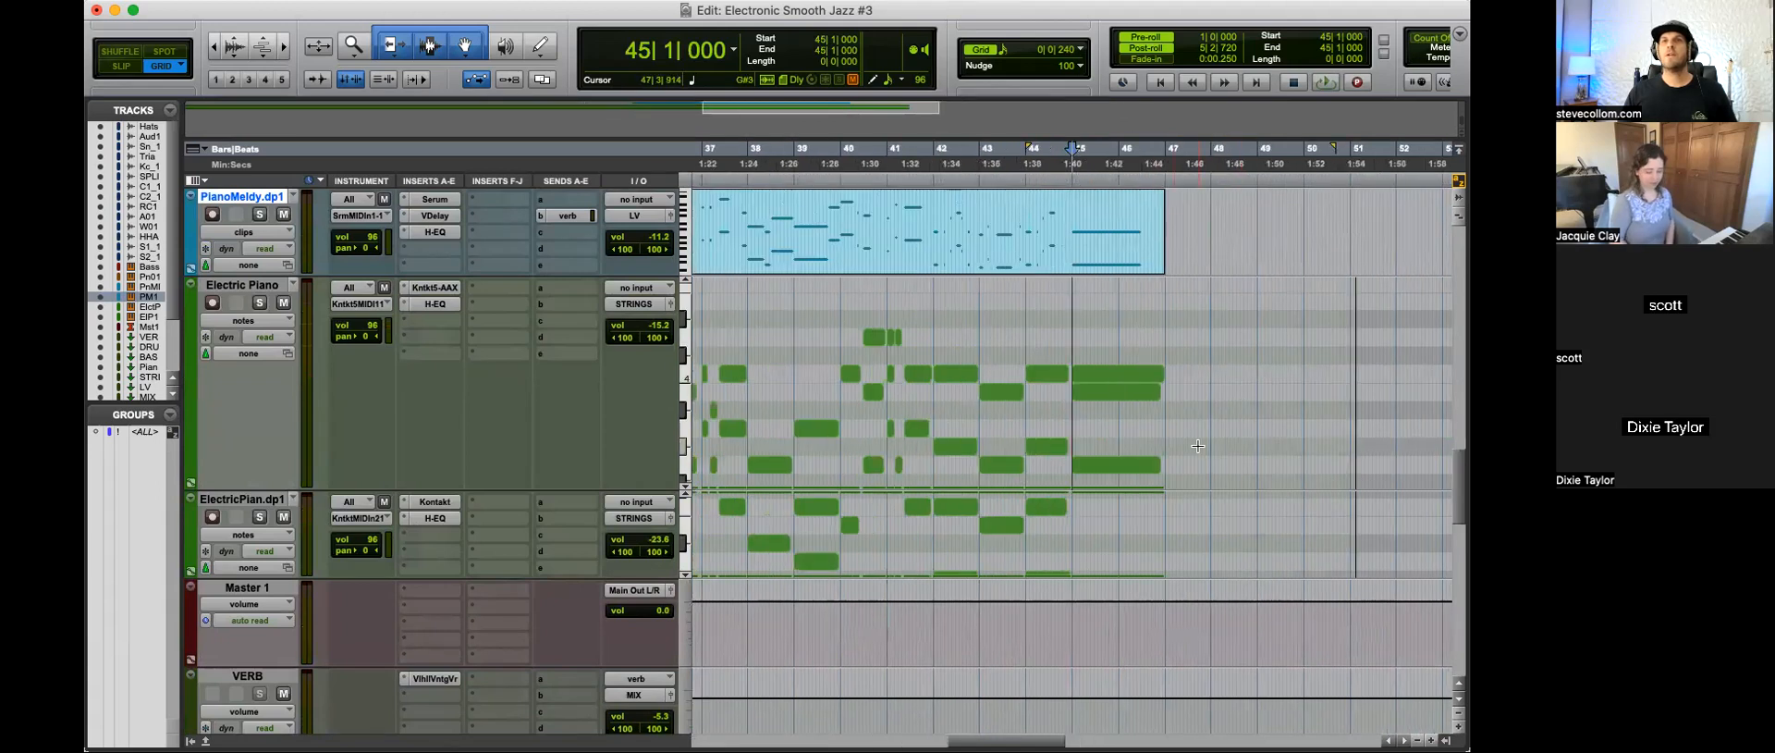
key("r")
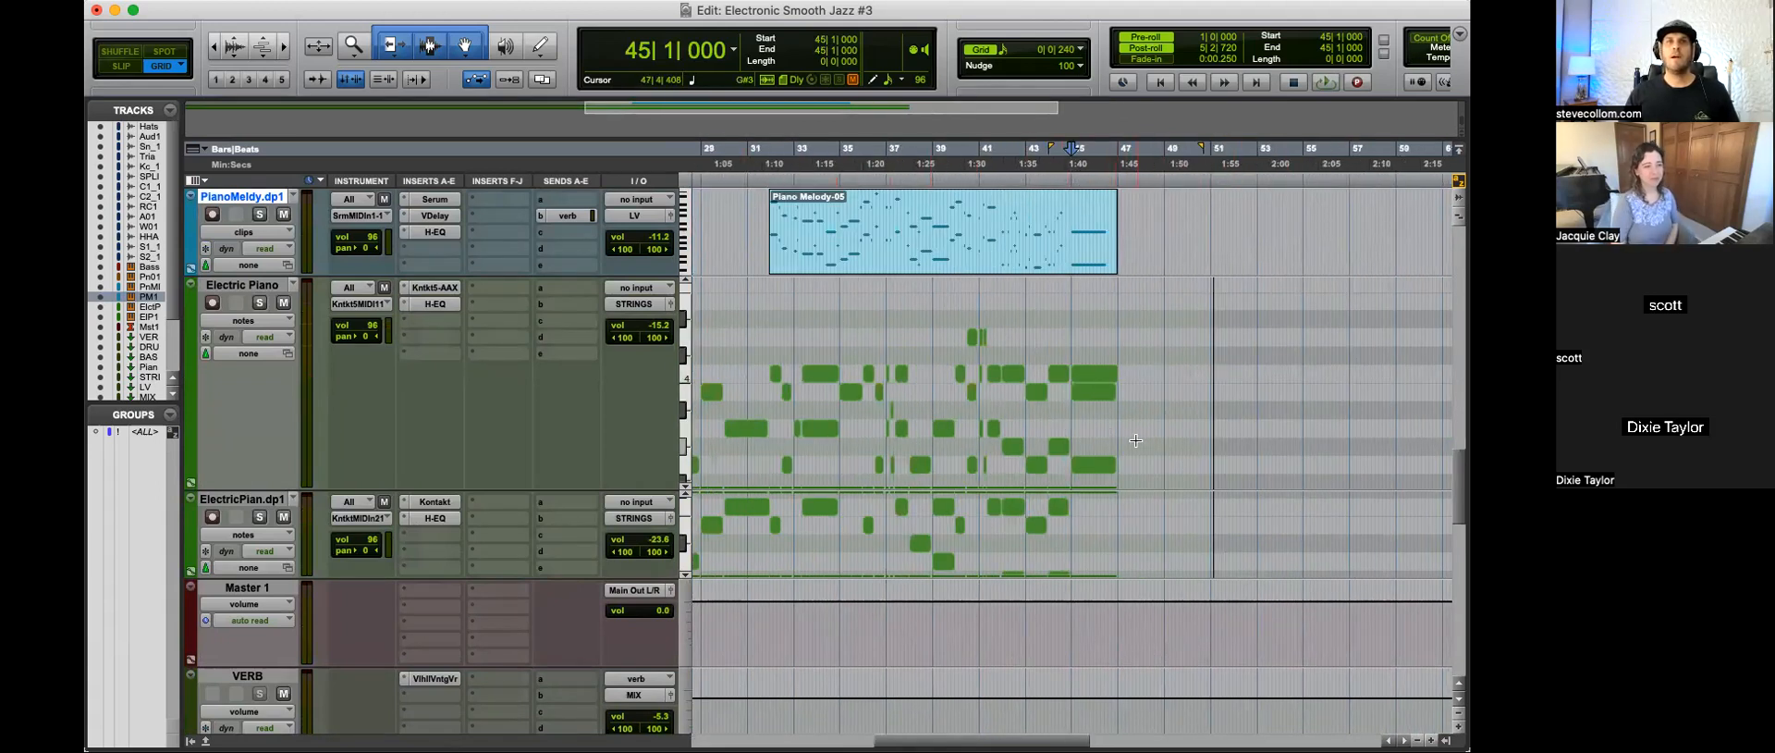
left_click_drag(1170, 460, 1170, 493)
left_click_drag(1162, 340, 1152, 274)
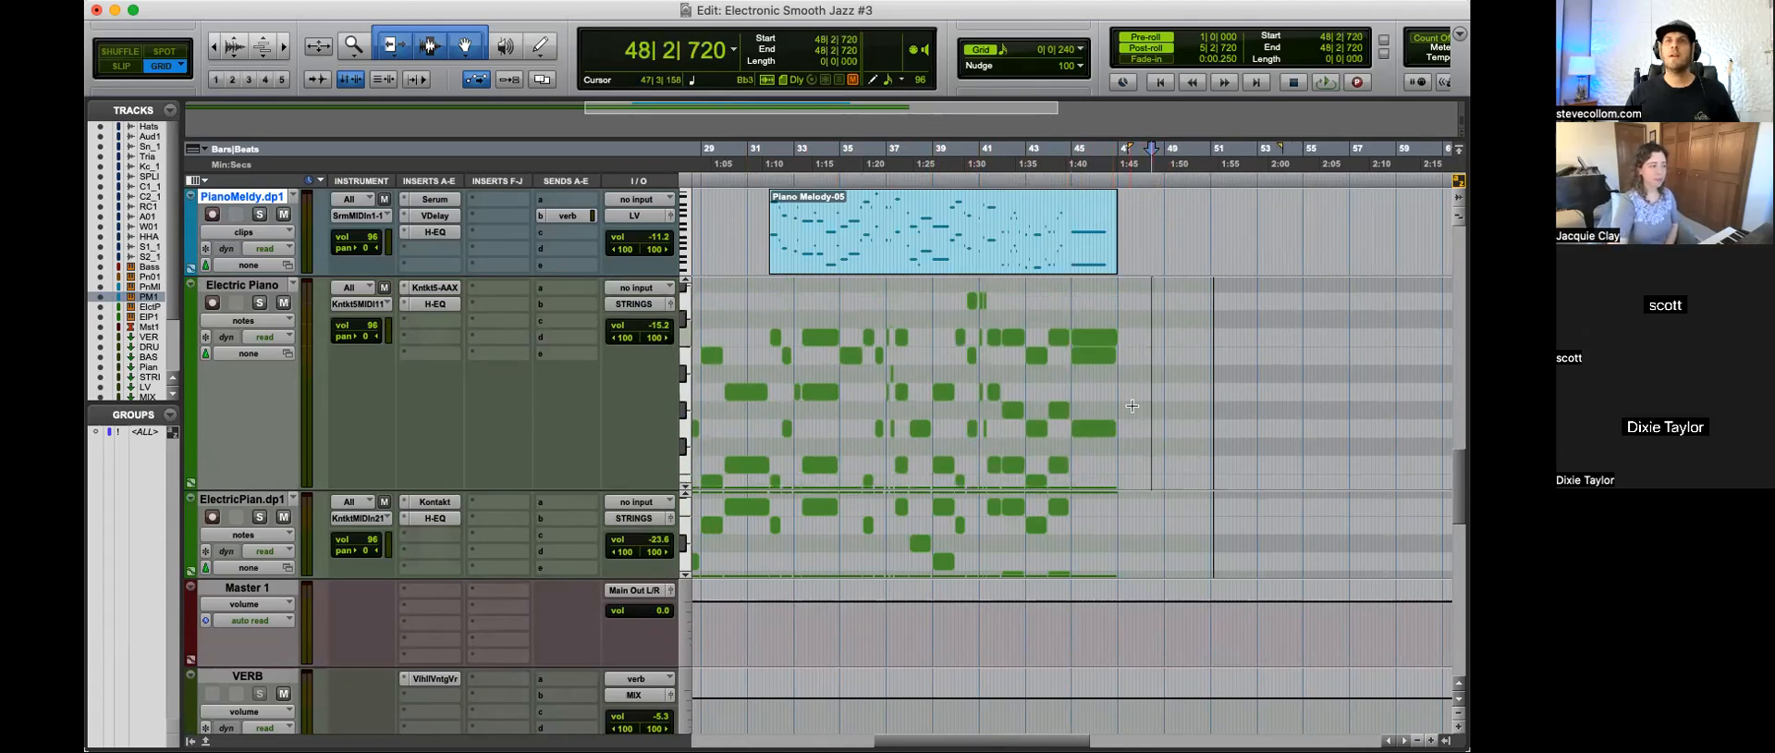
Step: Audition the upper notes of the Electric Piano's final chord and play the chord in context from 44|3|480
left_click(1091, 431)
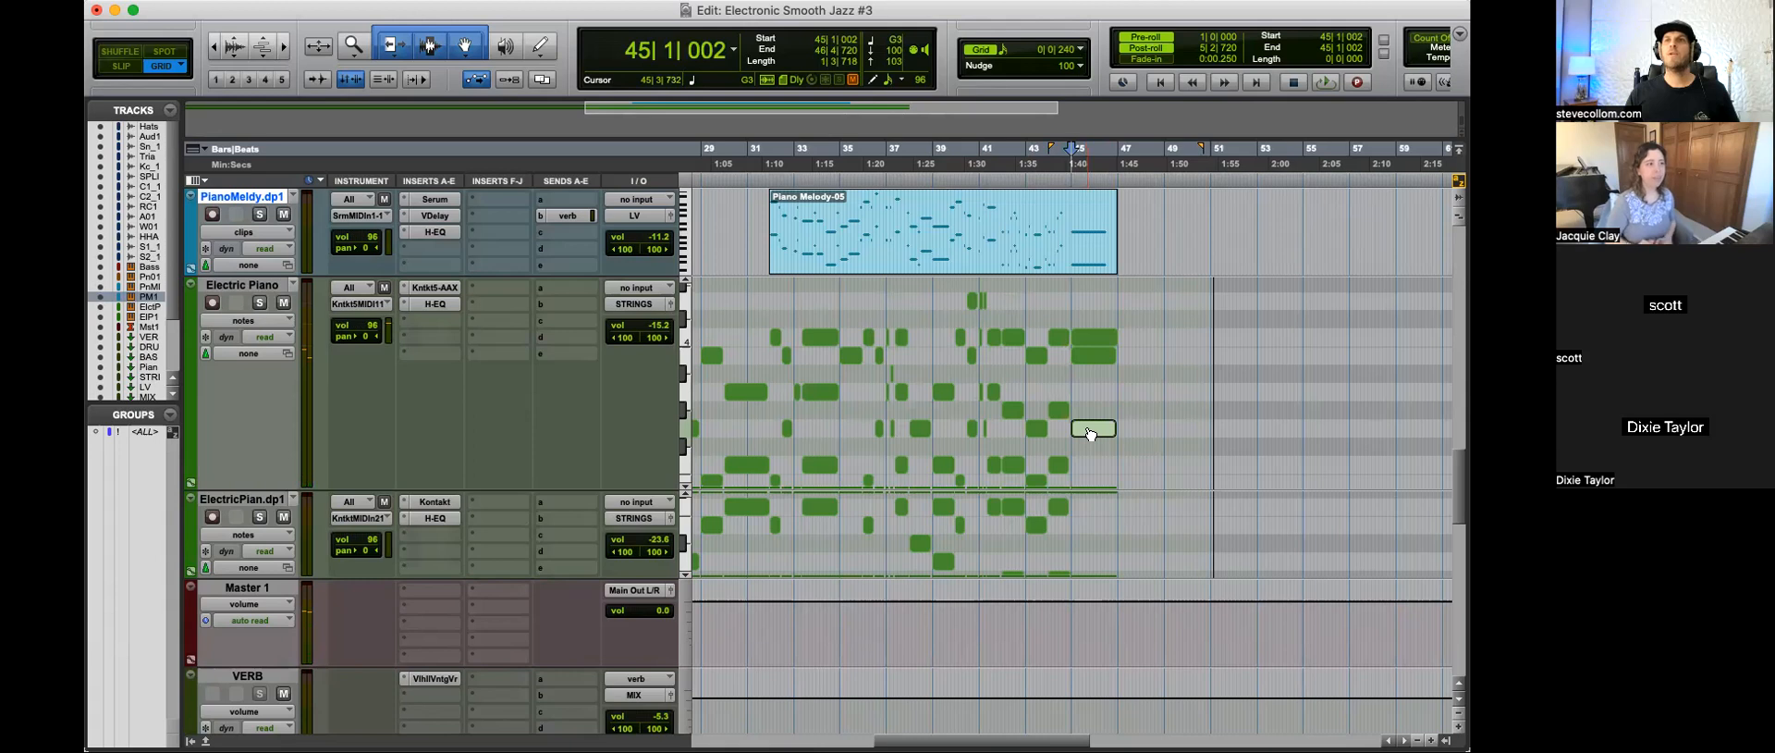
left_click(1095, 340)
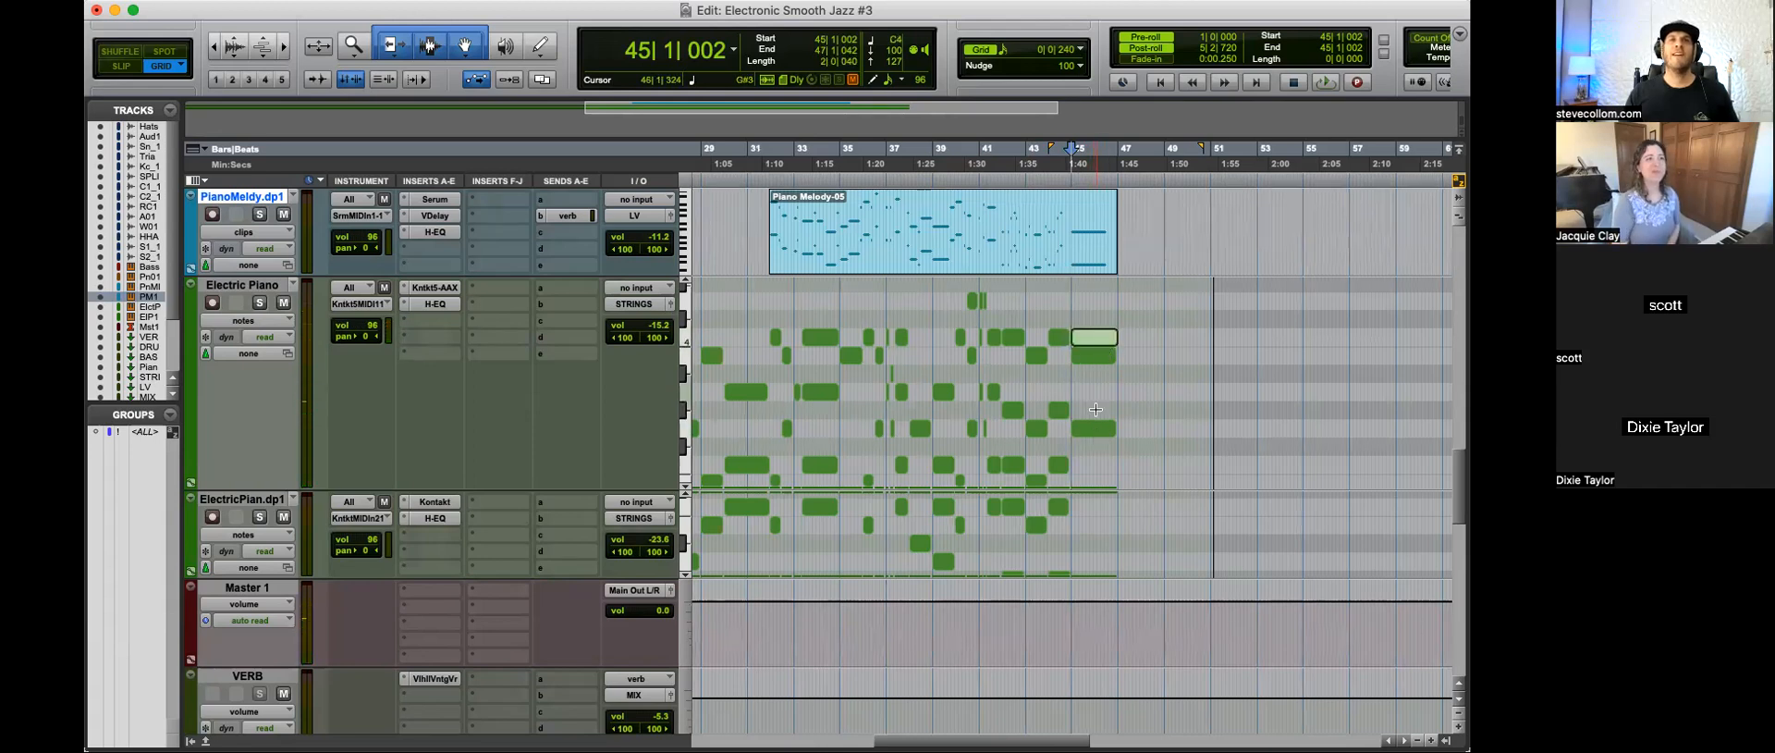
left_click(1059, 382)
key("space")
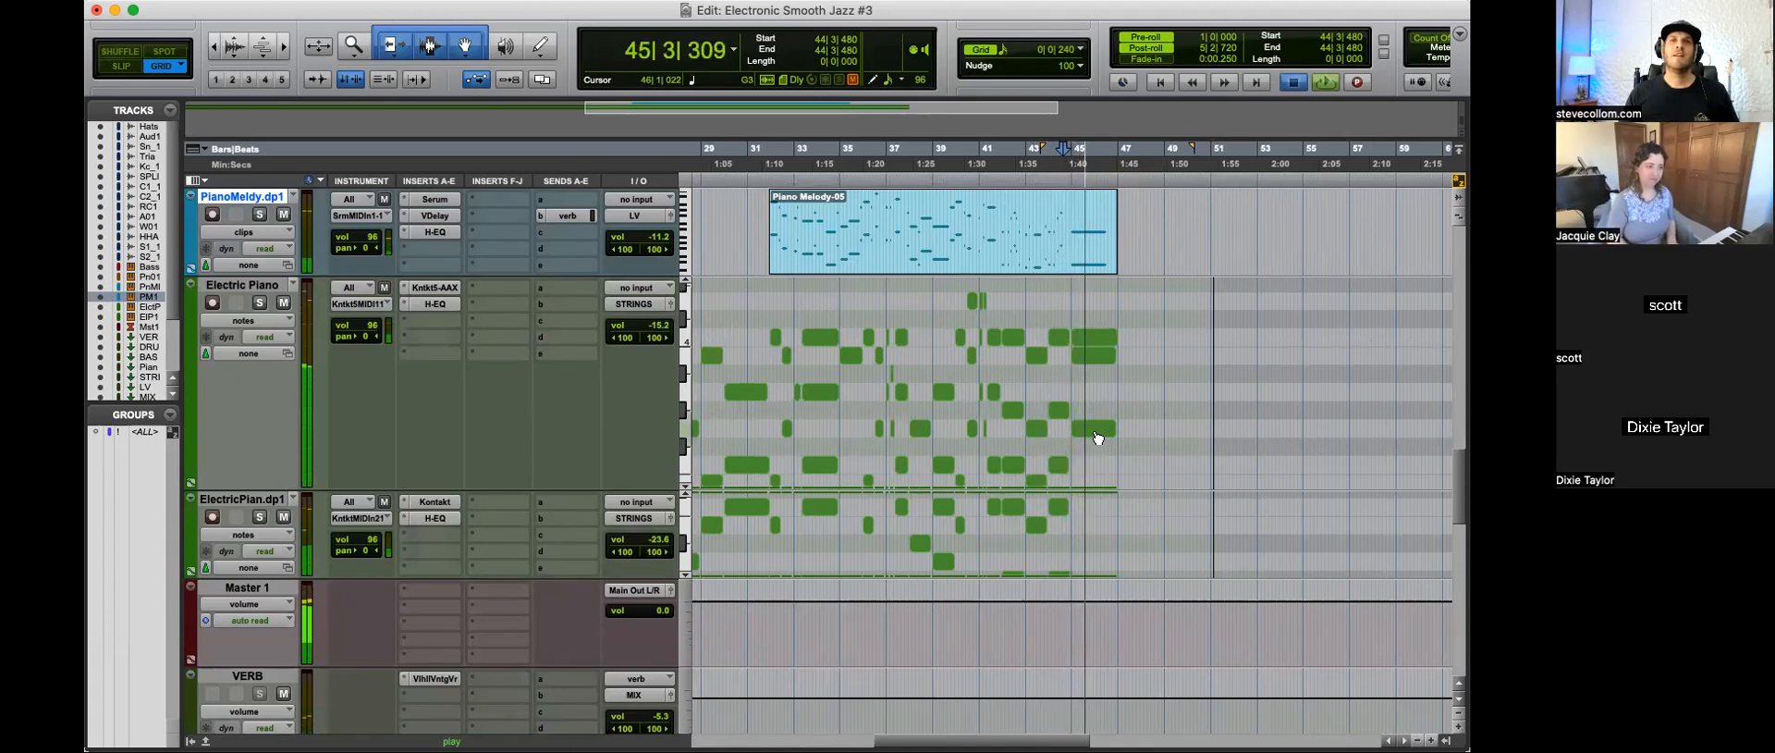
left_click(1097, 428)
left_click(1098, 357)
left_click(1102, 338)
Step: Examine and audition the low notes of the Electric Piano's final chord
left_click_drag(1140, 319, 1156, 528)
left_click(1094, 481)
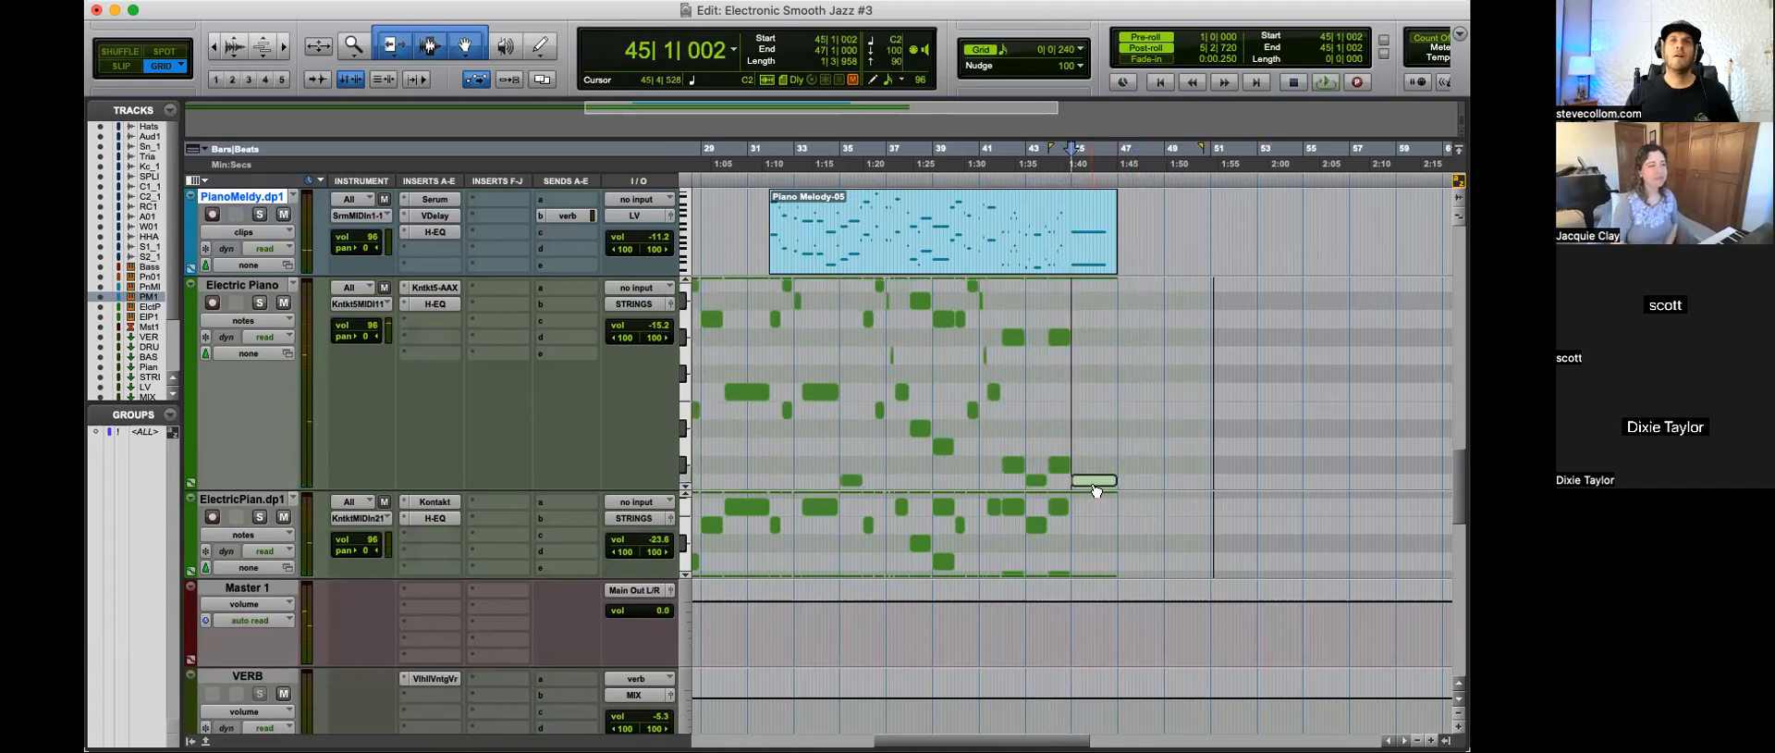
left_click_drag(1156, 472, 1157, 506)
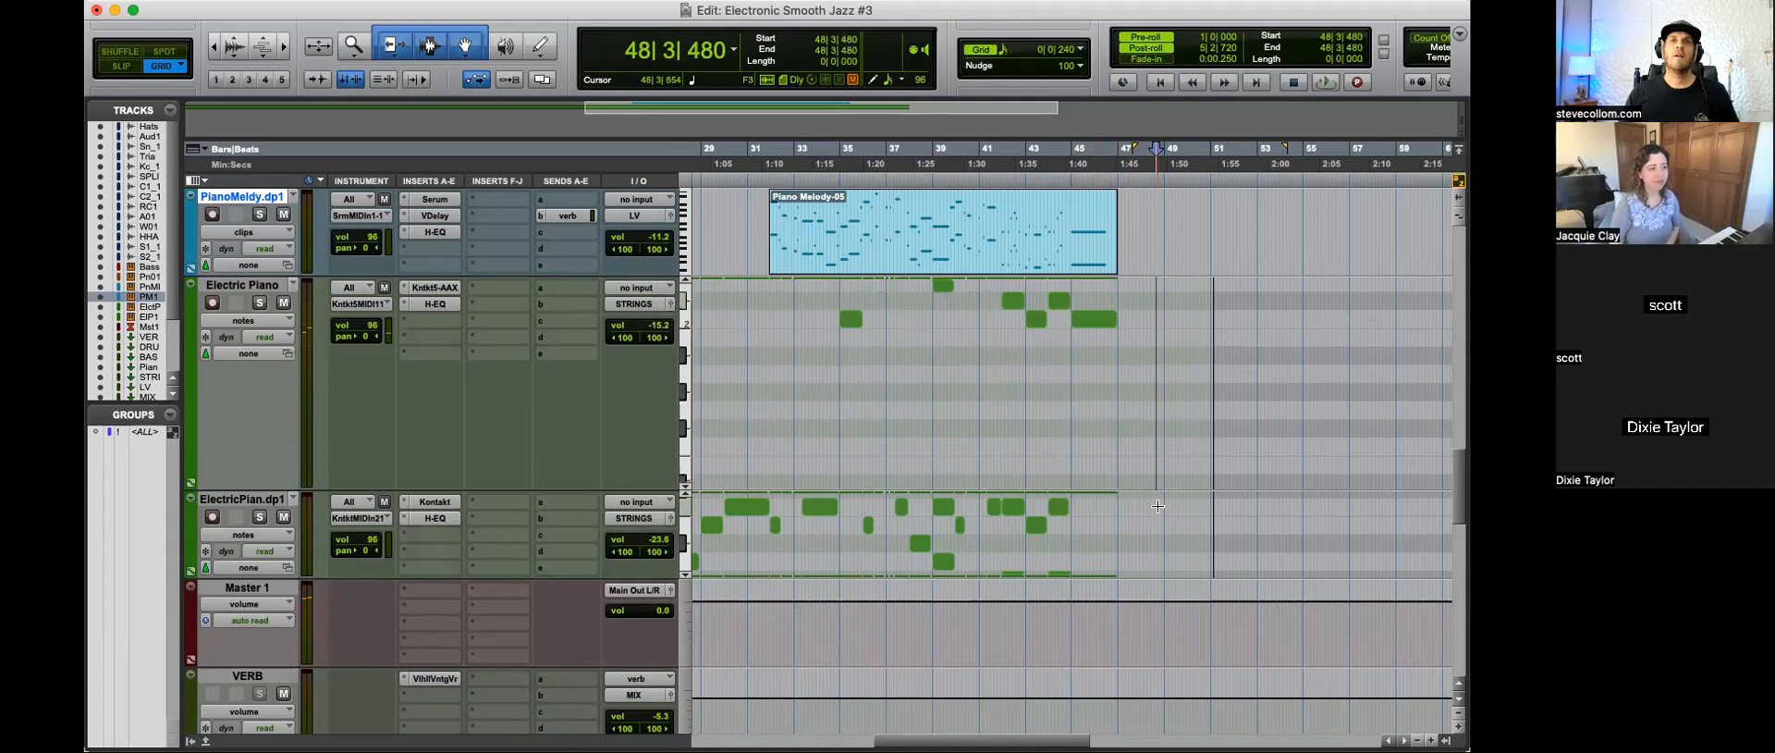
left_click(1096, 328)
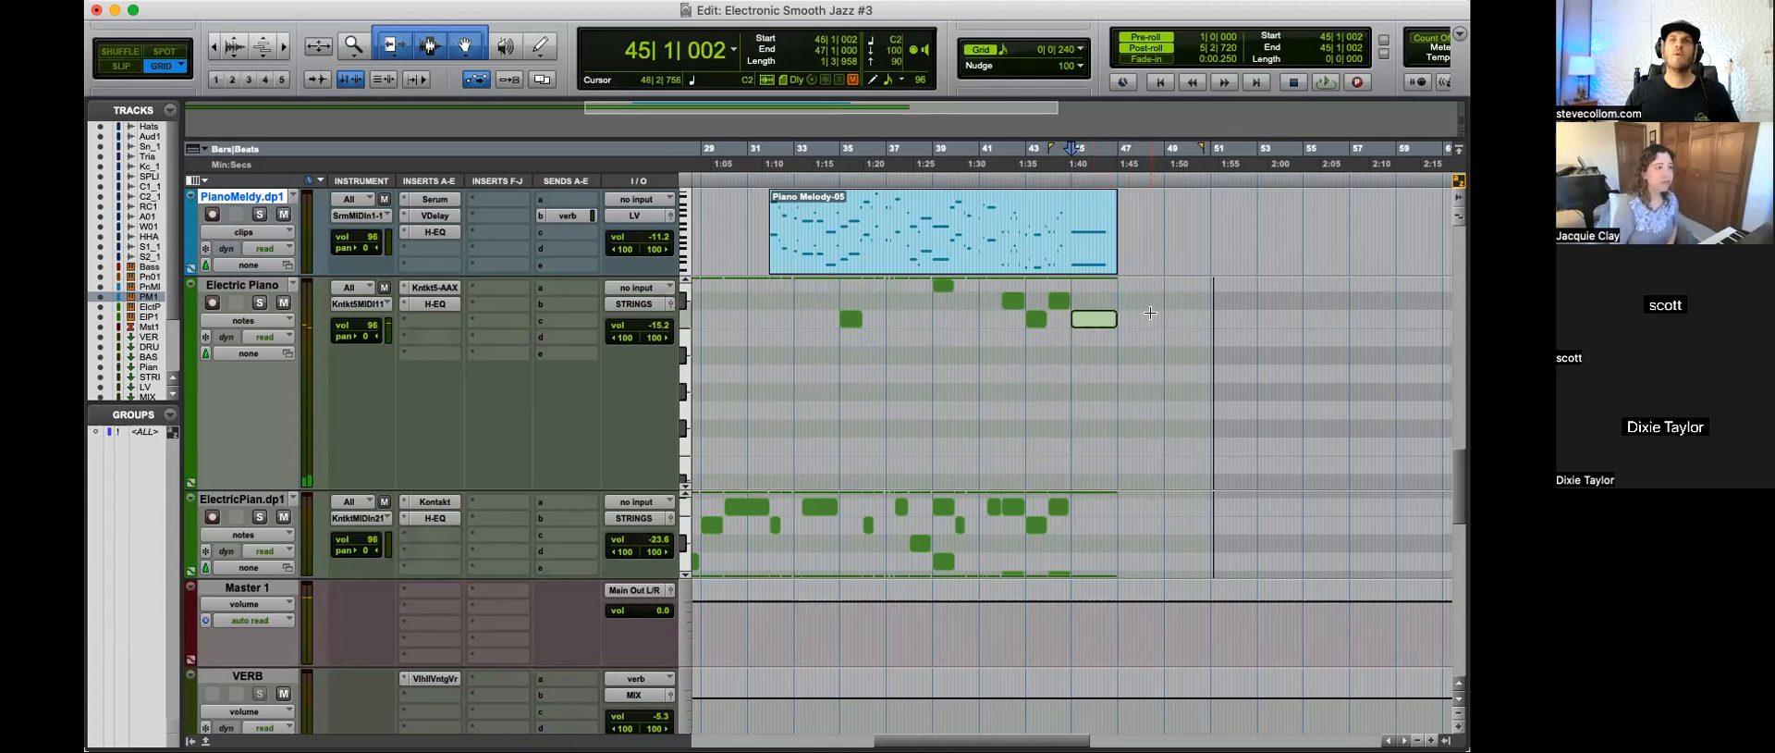
left_click_drag(1150, 304, 1158, 276)
left_click(1091, 467)
left_click(1131, 403)
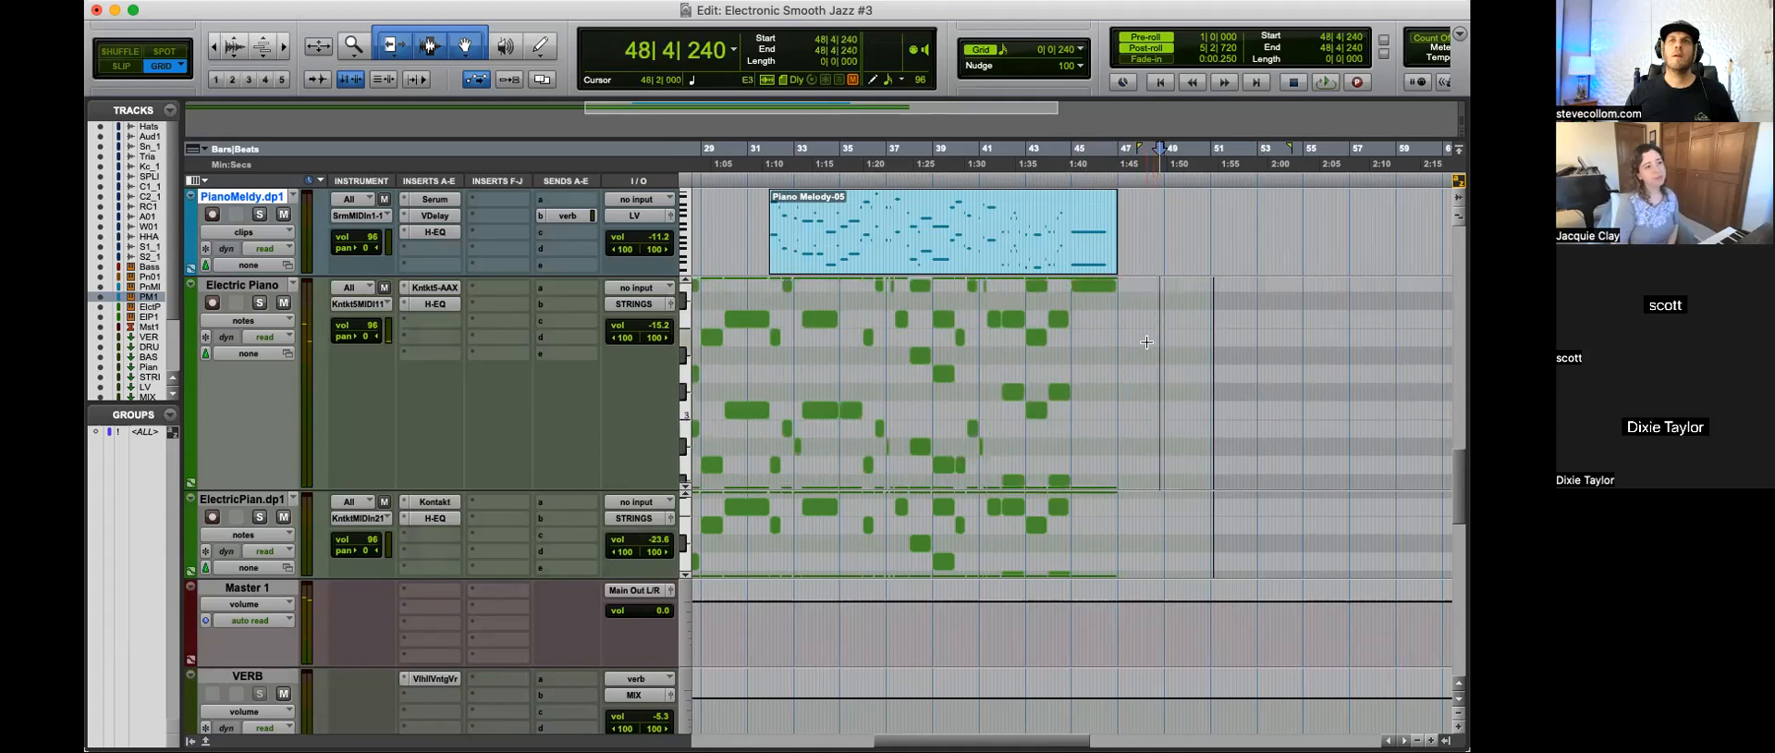
Step: Compare the three upper notes of the Electric Piano's final chord by auditioning them individually
scroll(1156, 324, "up", 3)
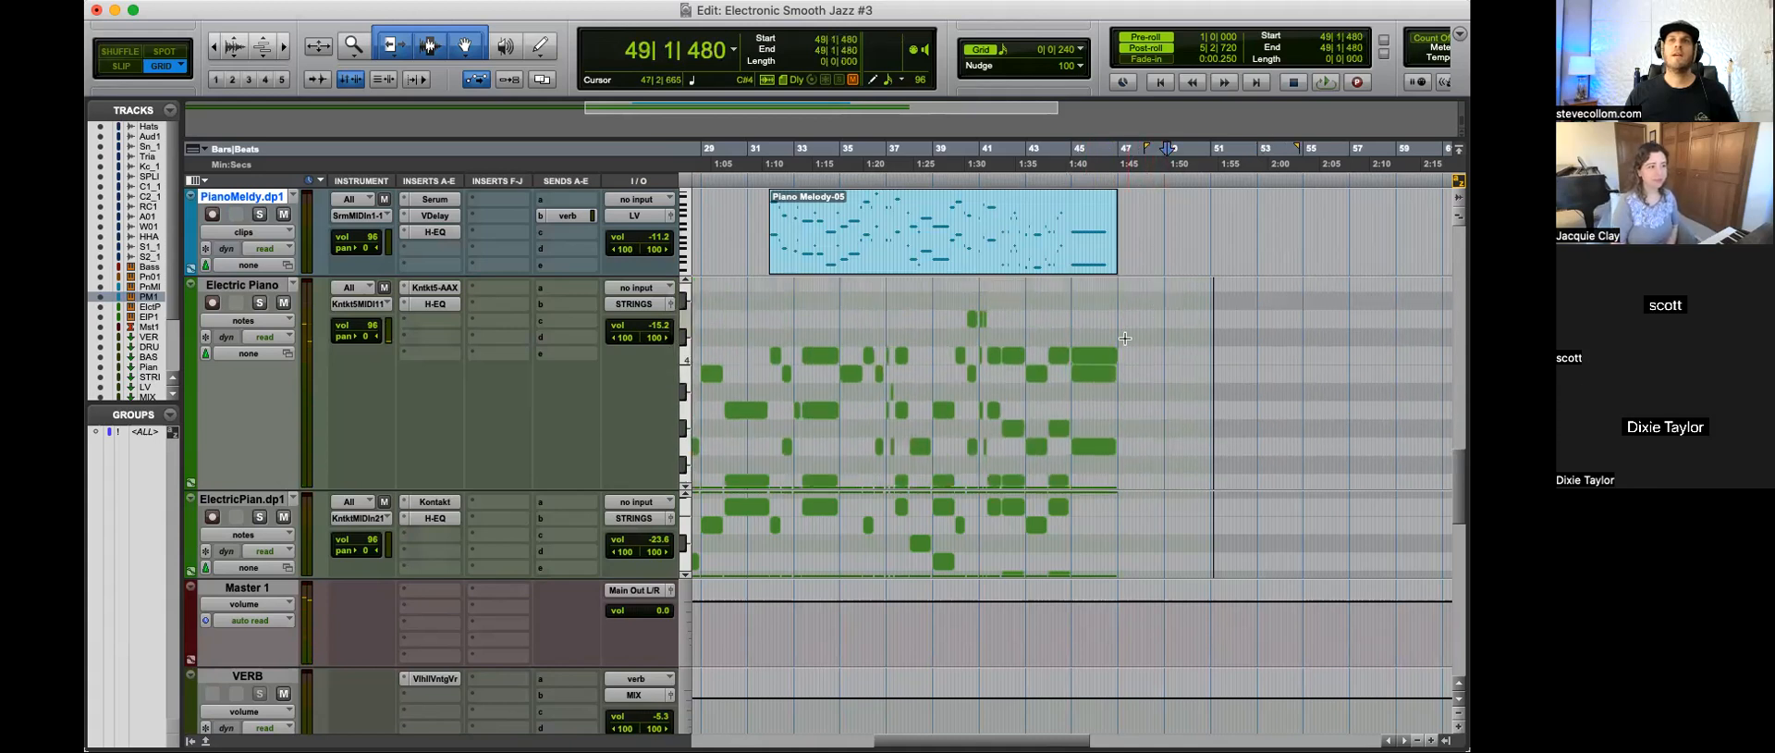
left_click(1093, 447)
left_click(1095, 375)
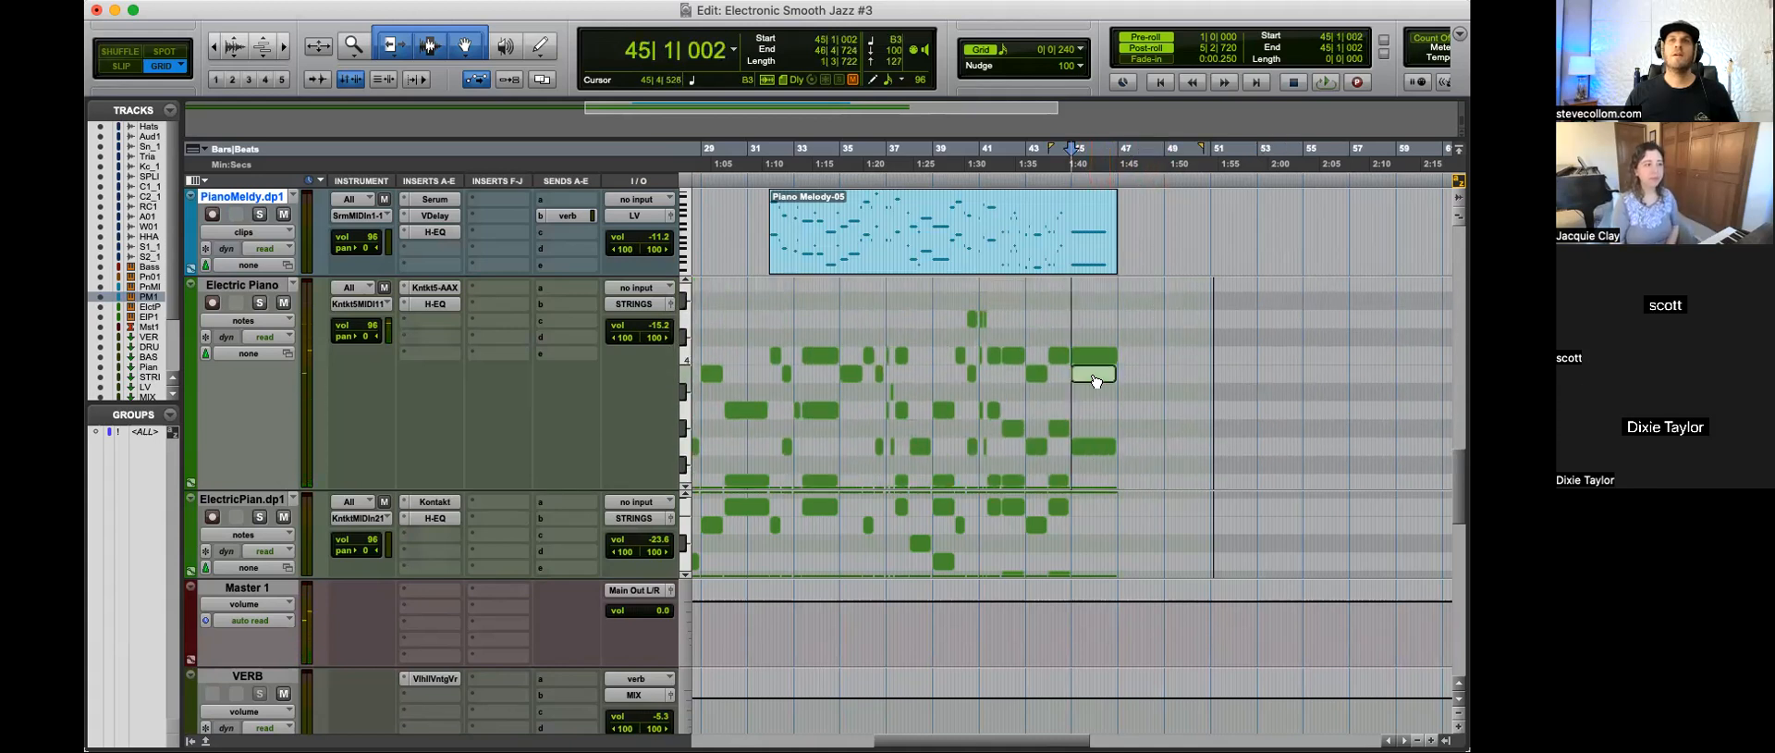
left_click(1094, 447)
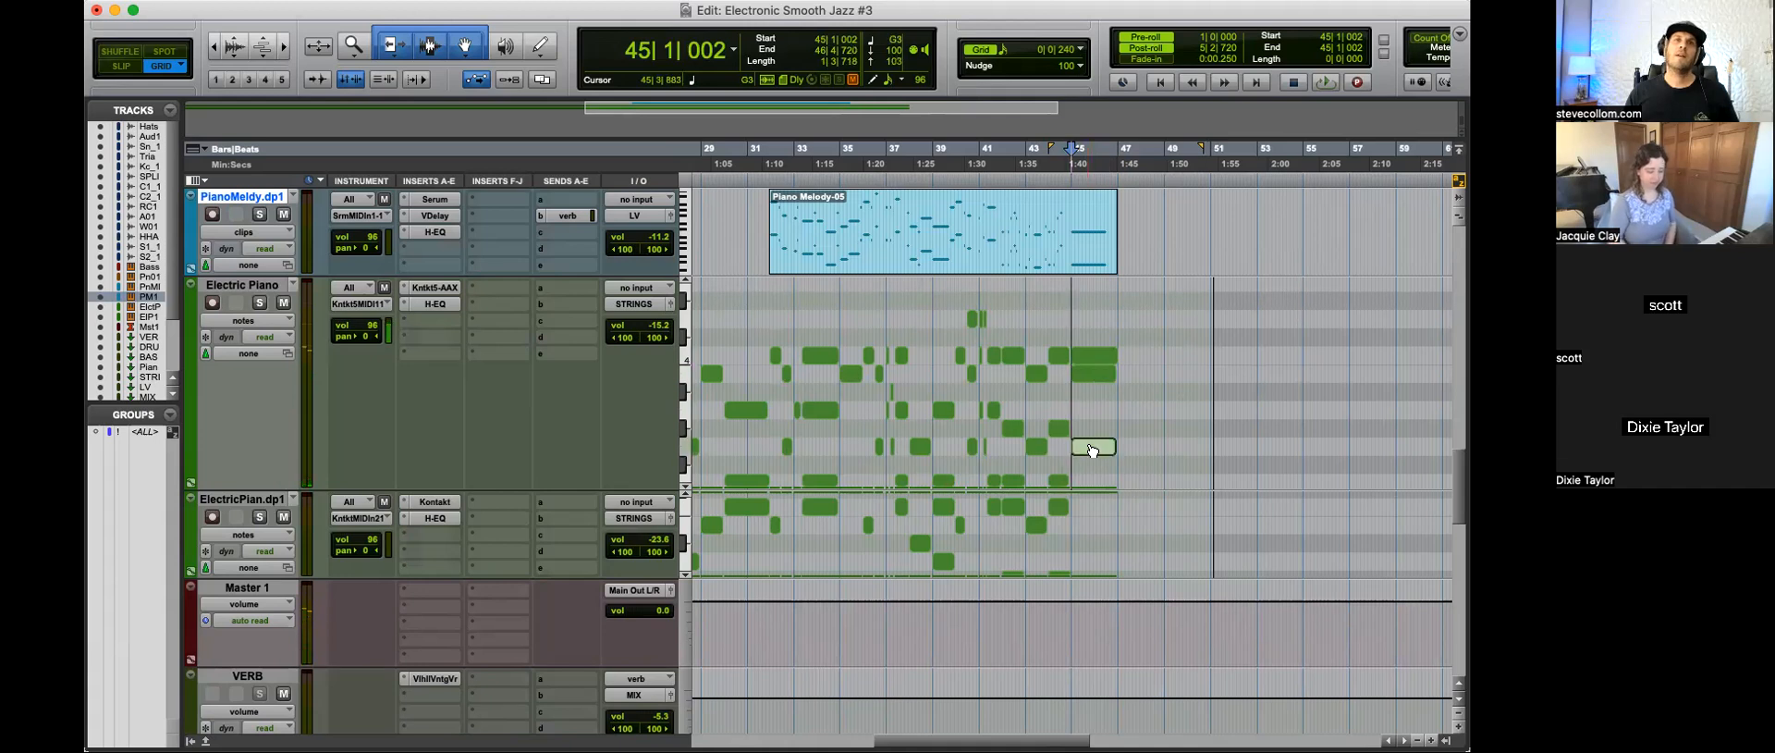
left_click(1094, 374)
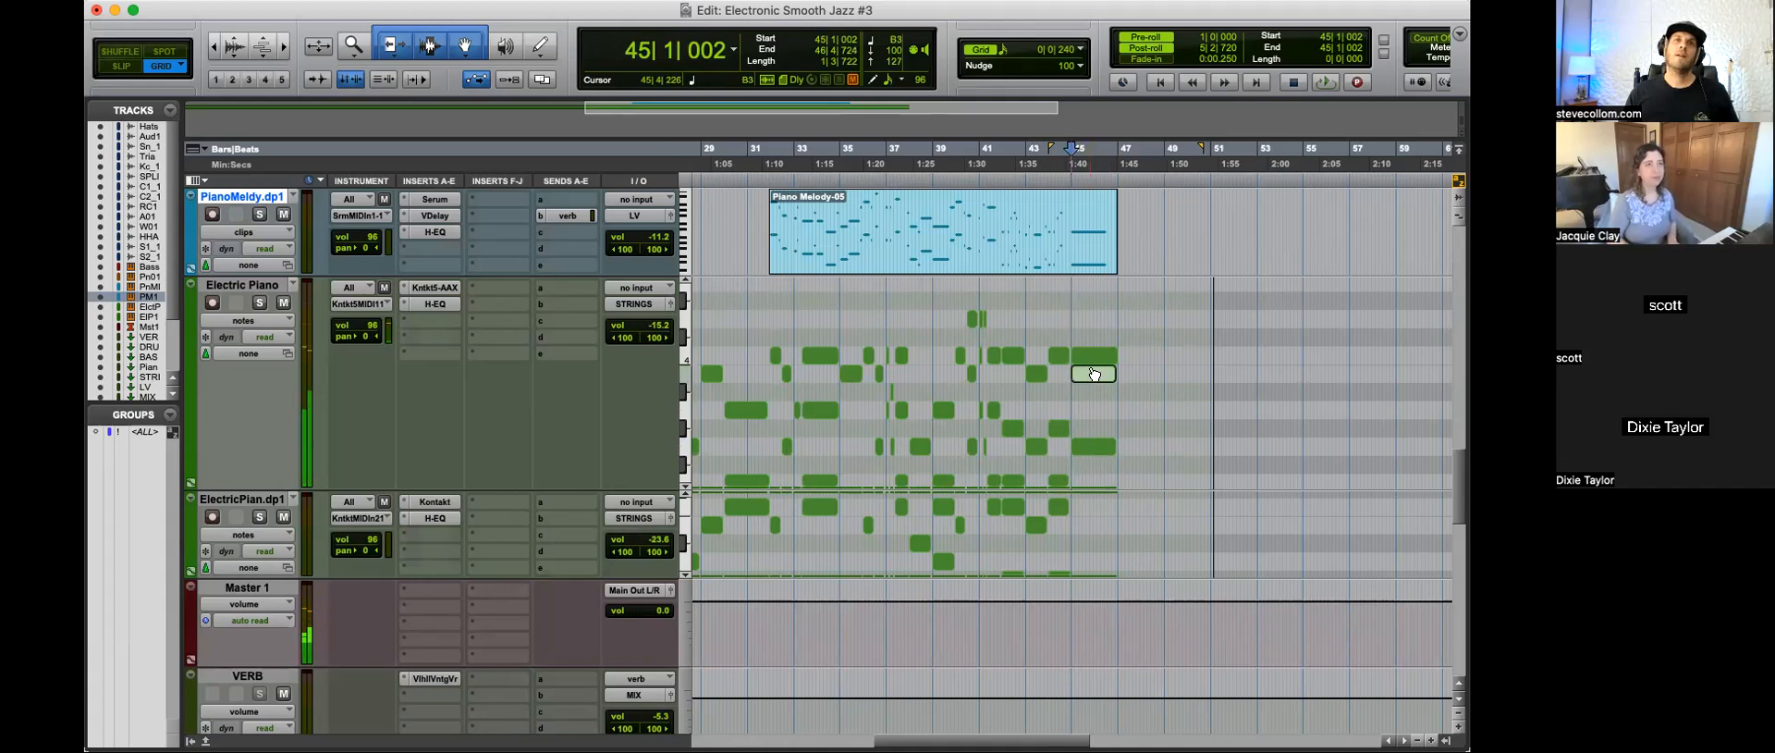
left_click(1096, 356)
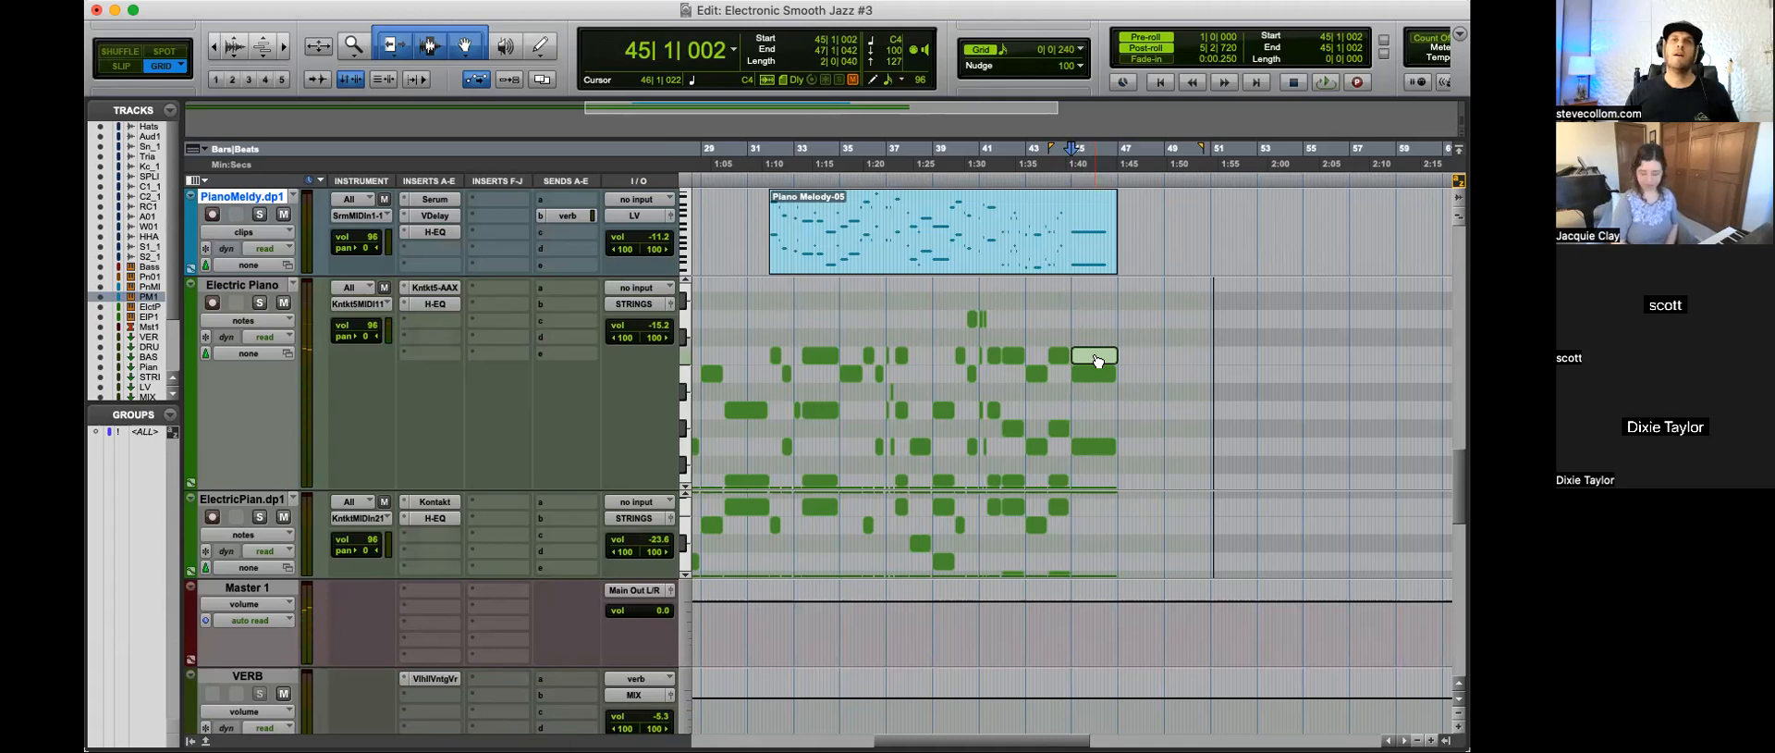
Step: Try raising the top note of the Electric Piano's final chord to D4
left_click_drag(1097, 361, 1100, 333)
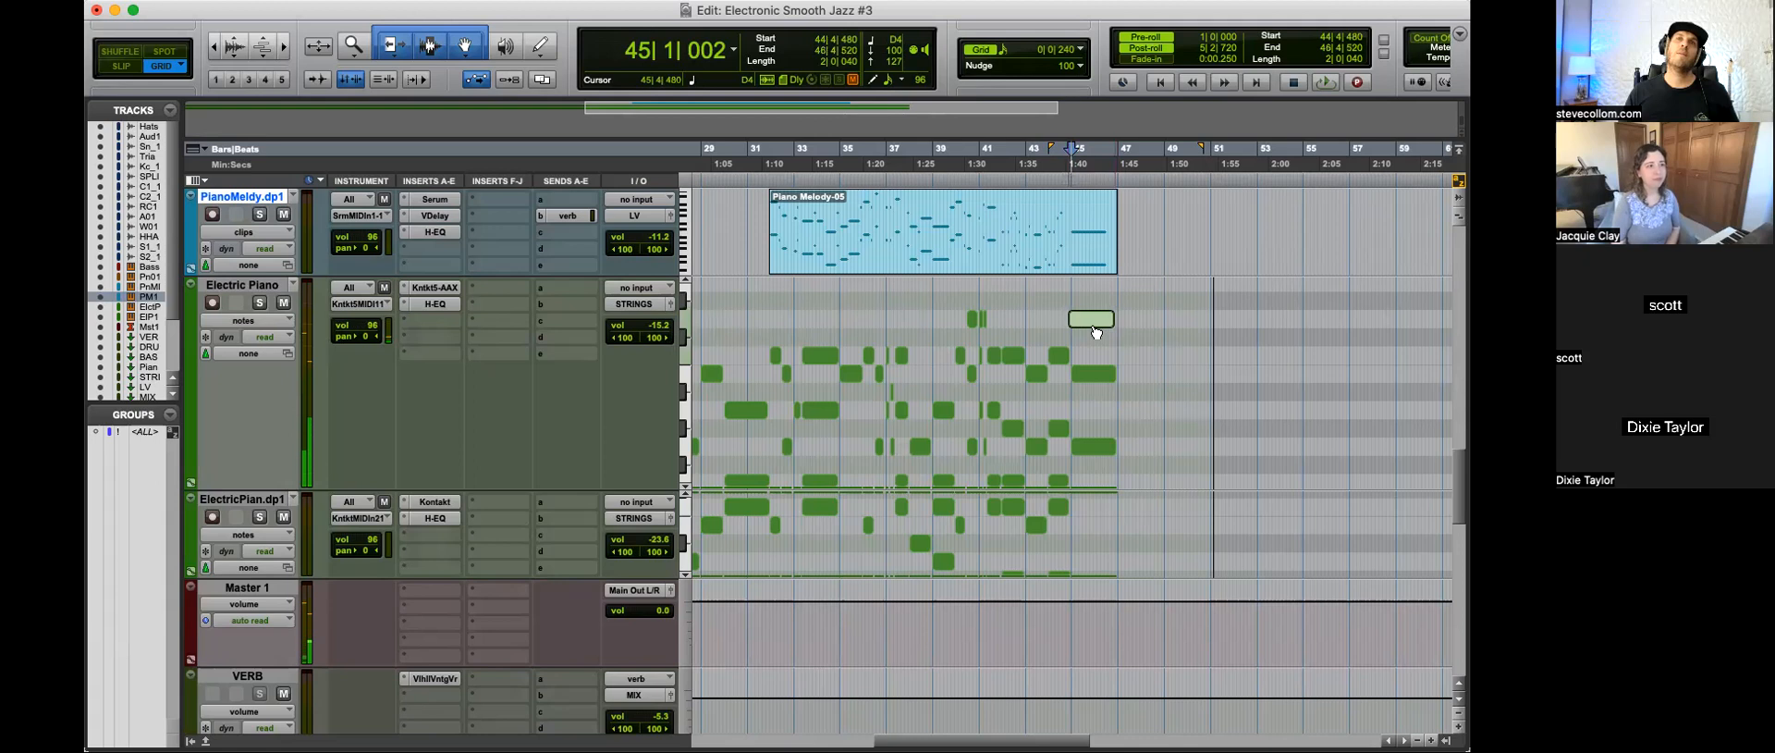
left_click_drag(1095, 331, 1094, 358)
left_click(1093, 408)
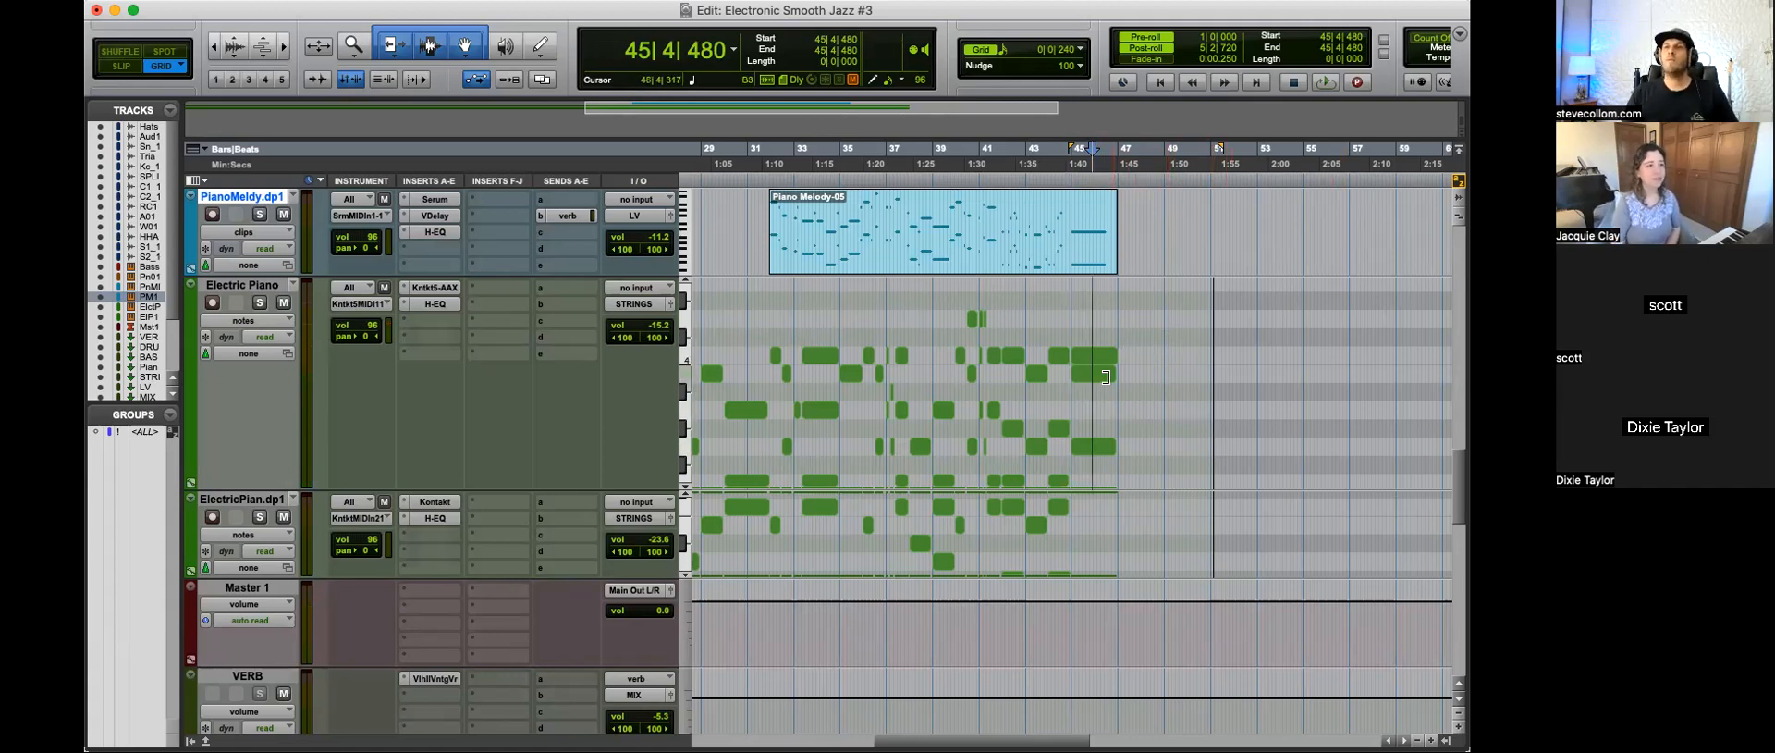
Step: Return to the session's start and look over the Electric Piano tracks and the buses below them
left_click(1048, 403)
key("r")
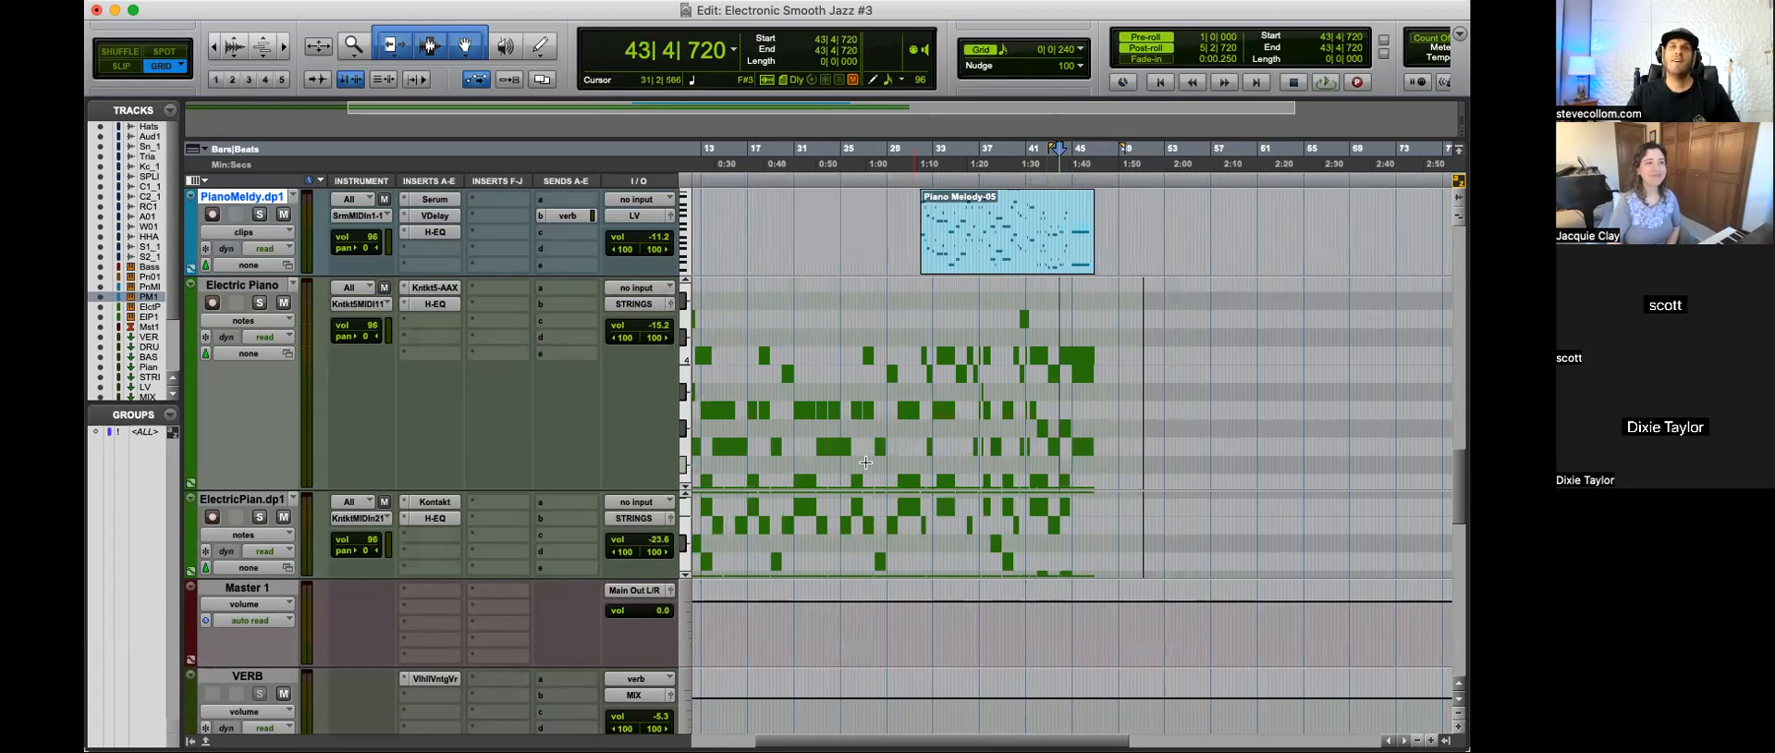
key("t")
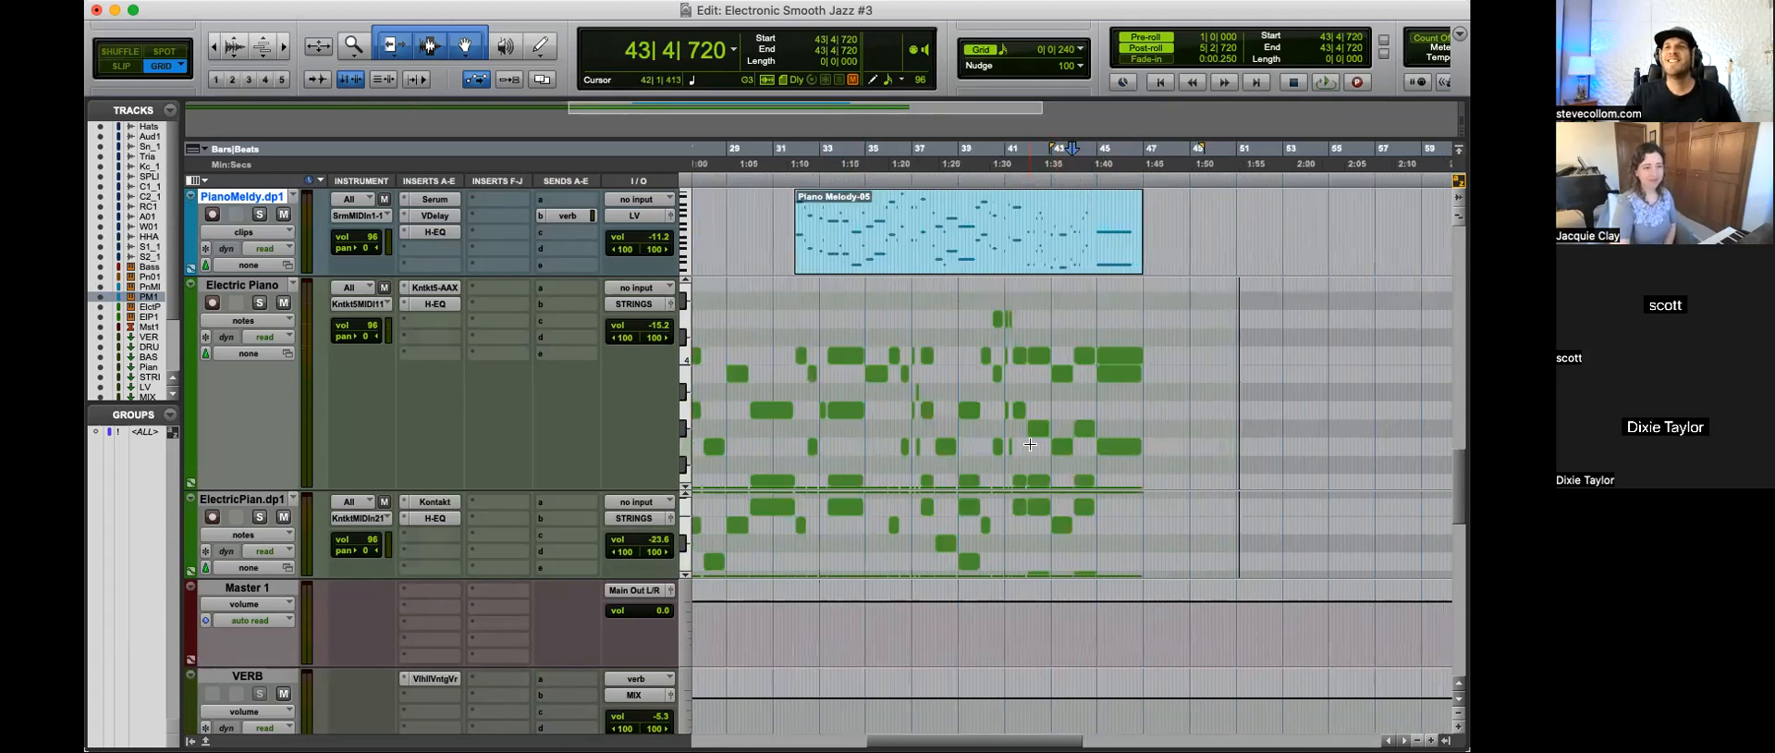
key("r")
left_click(899, 619)
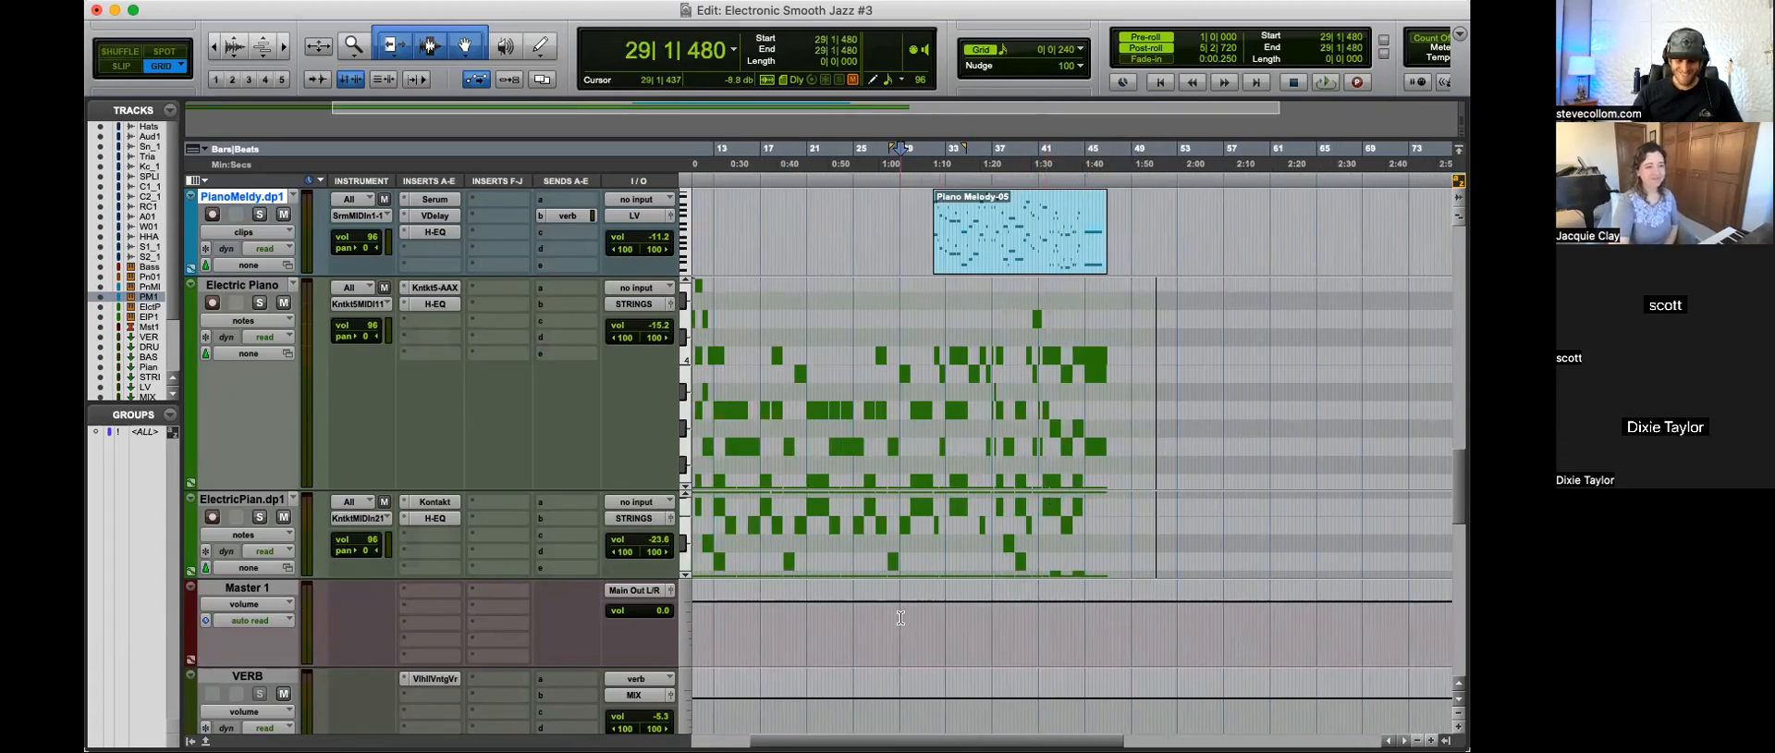
key("Return")
key("t")
key("t")
key("t")
key("r")
scroll(809, 594, "down", 2)
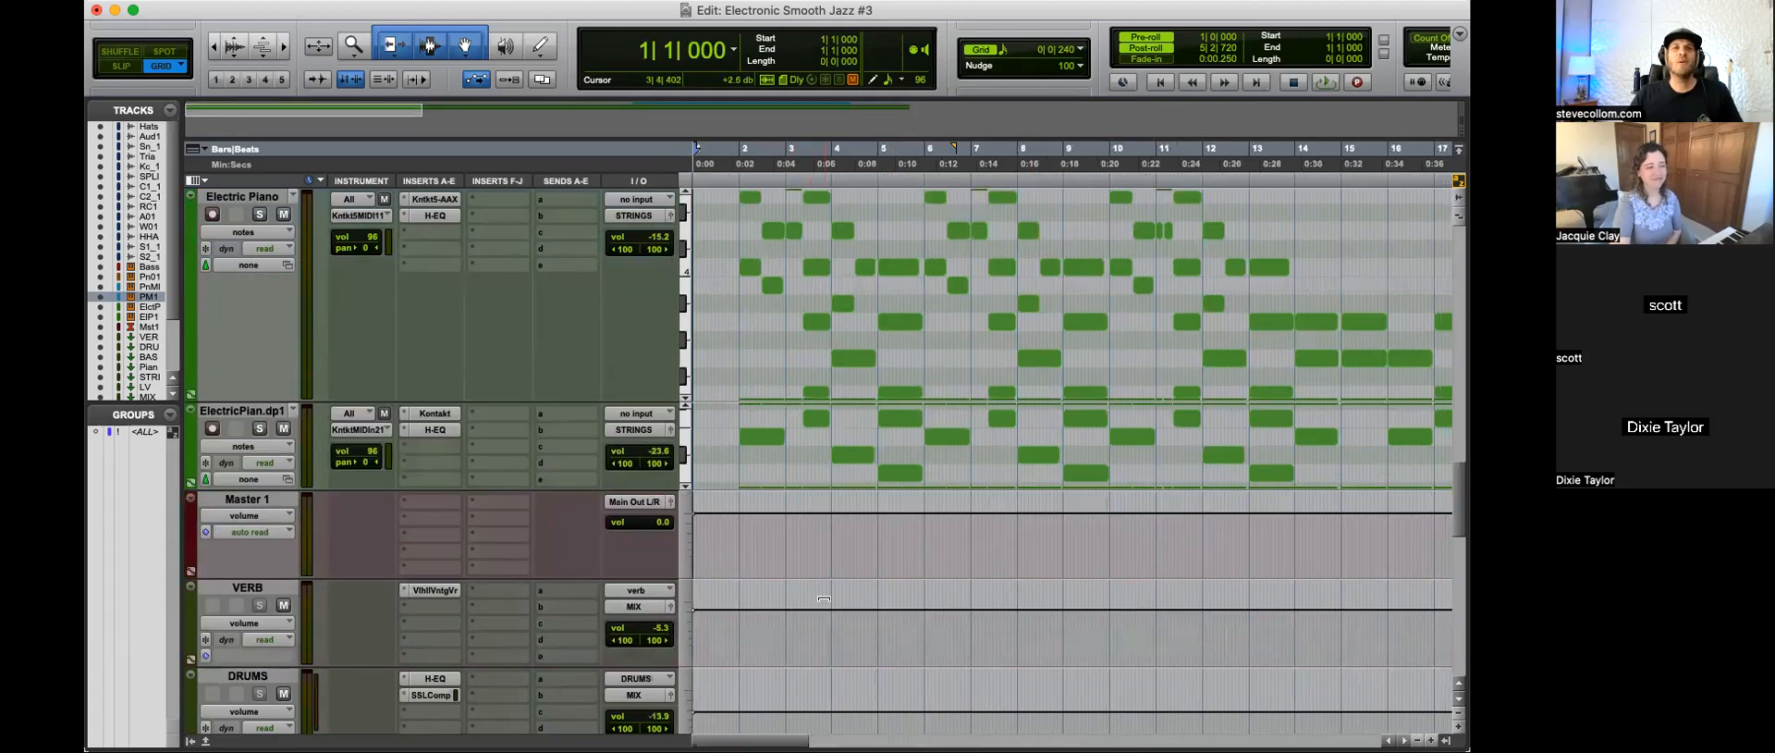
scroll(738, 530, "down", 5)
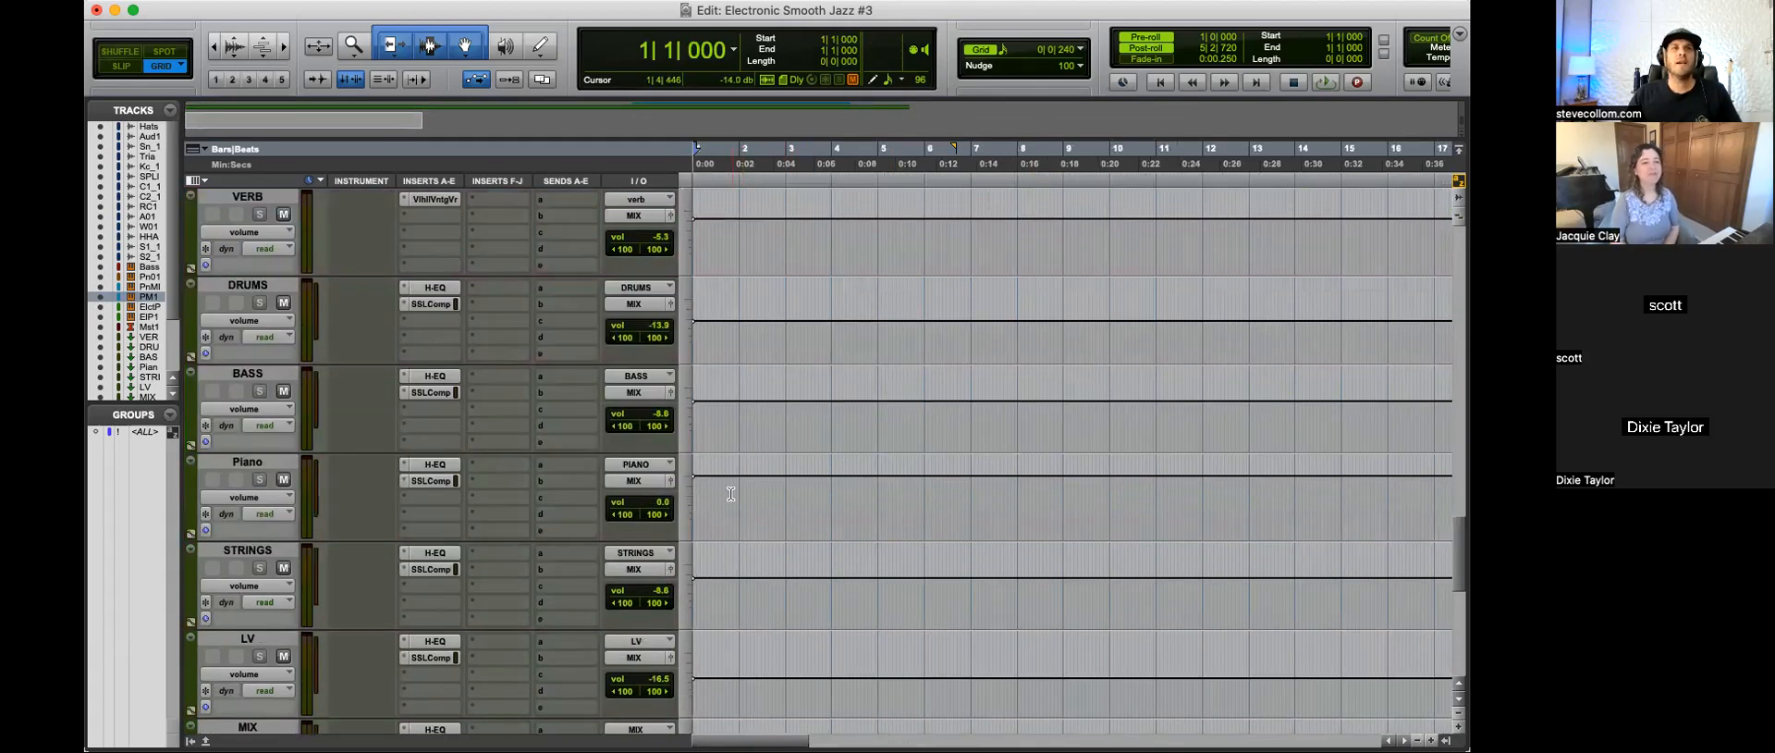
scroll(730, 493, "down", 3)
scroll(730, 494, "up", 5)
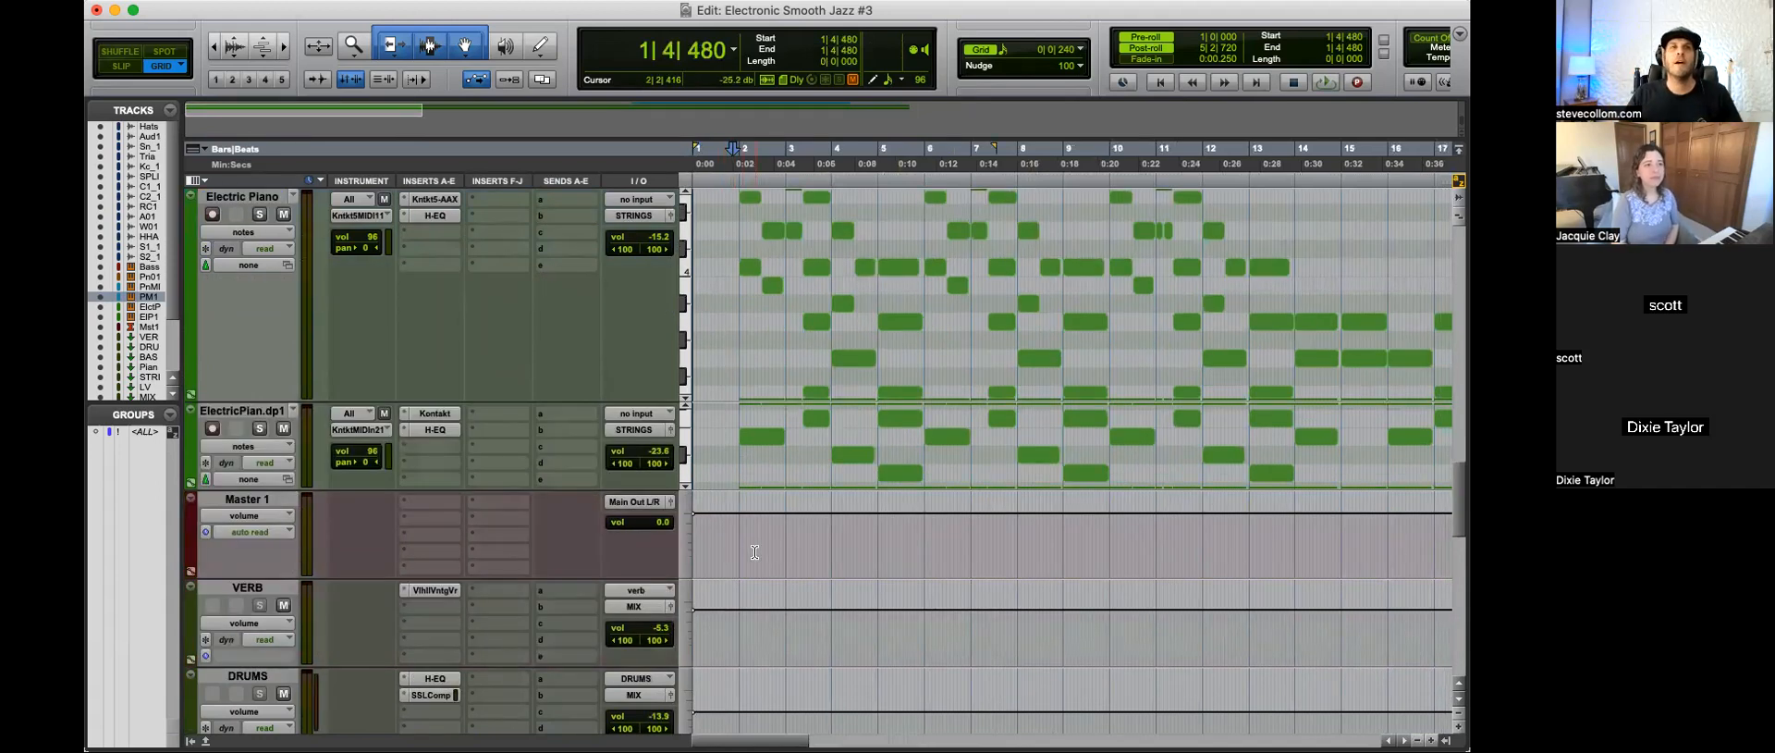
key("r")
scroll(754, 552, "down", 2)
scroll(755, 552, "up", 1)
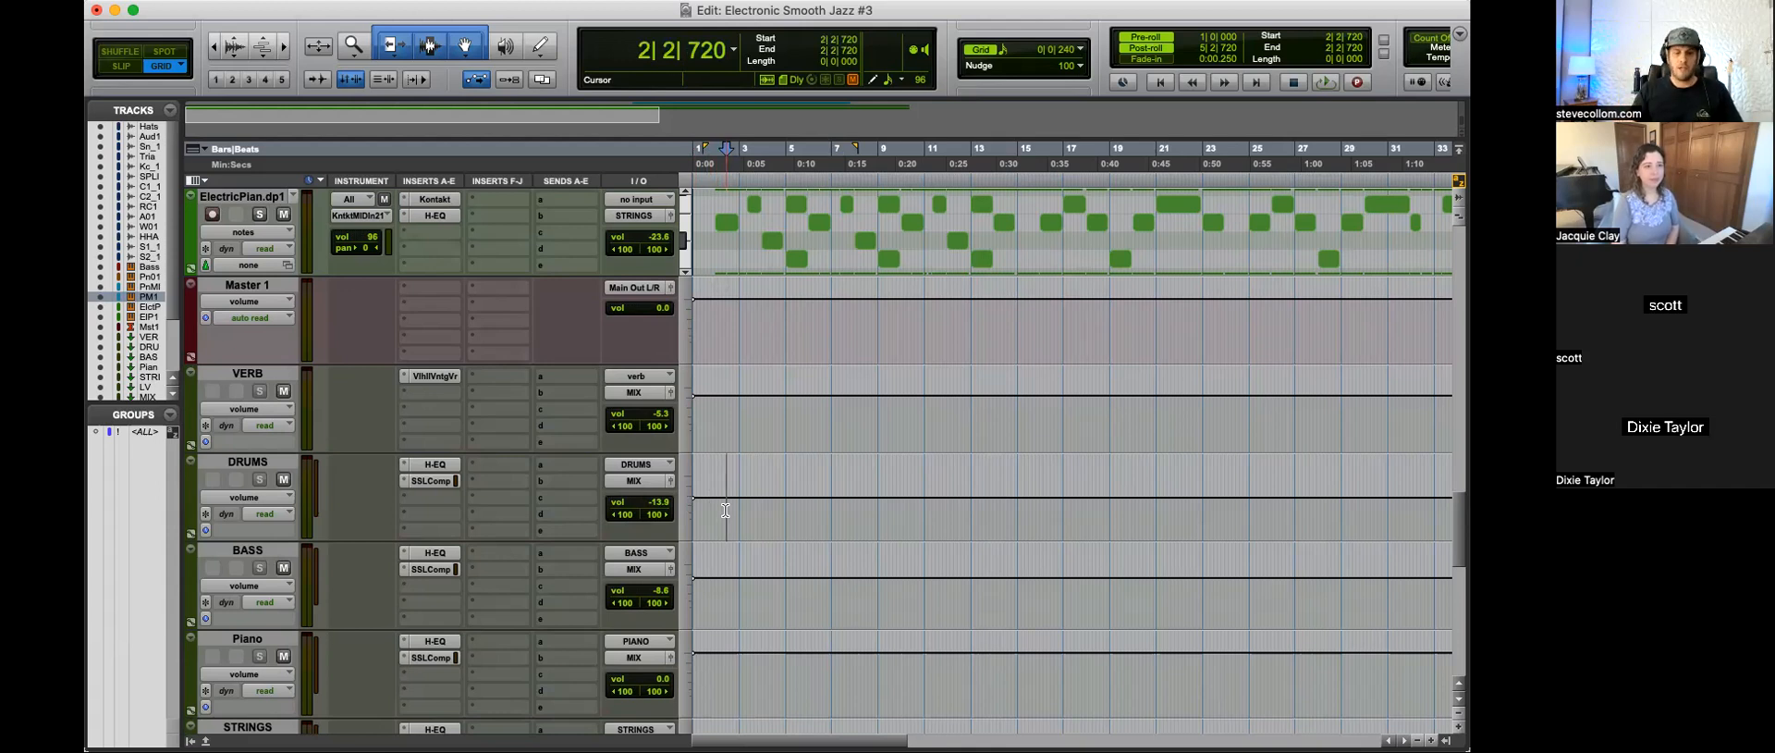
Step: Play the session from the start and adjust the threshold of the SSLComp on the DRUMS bus
key("super+bracketright")
key("space")
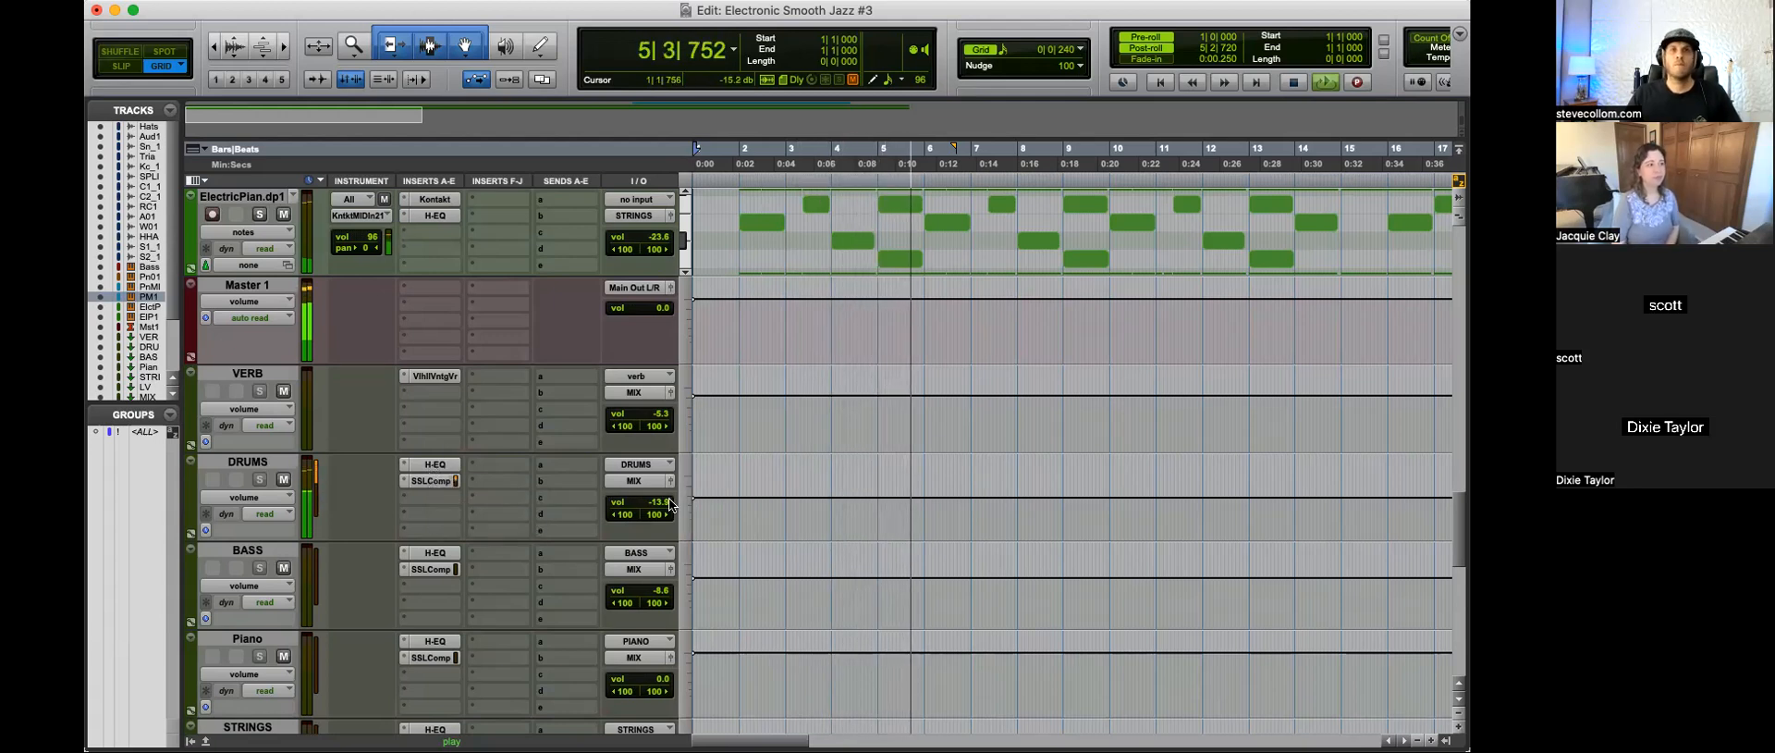
left_click(426, 479)
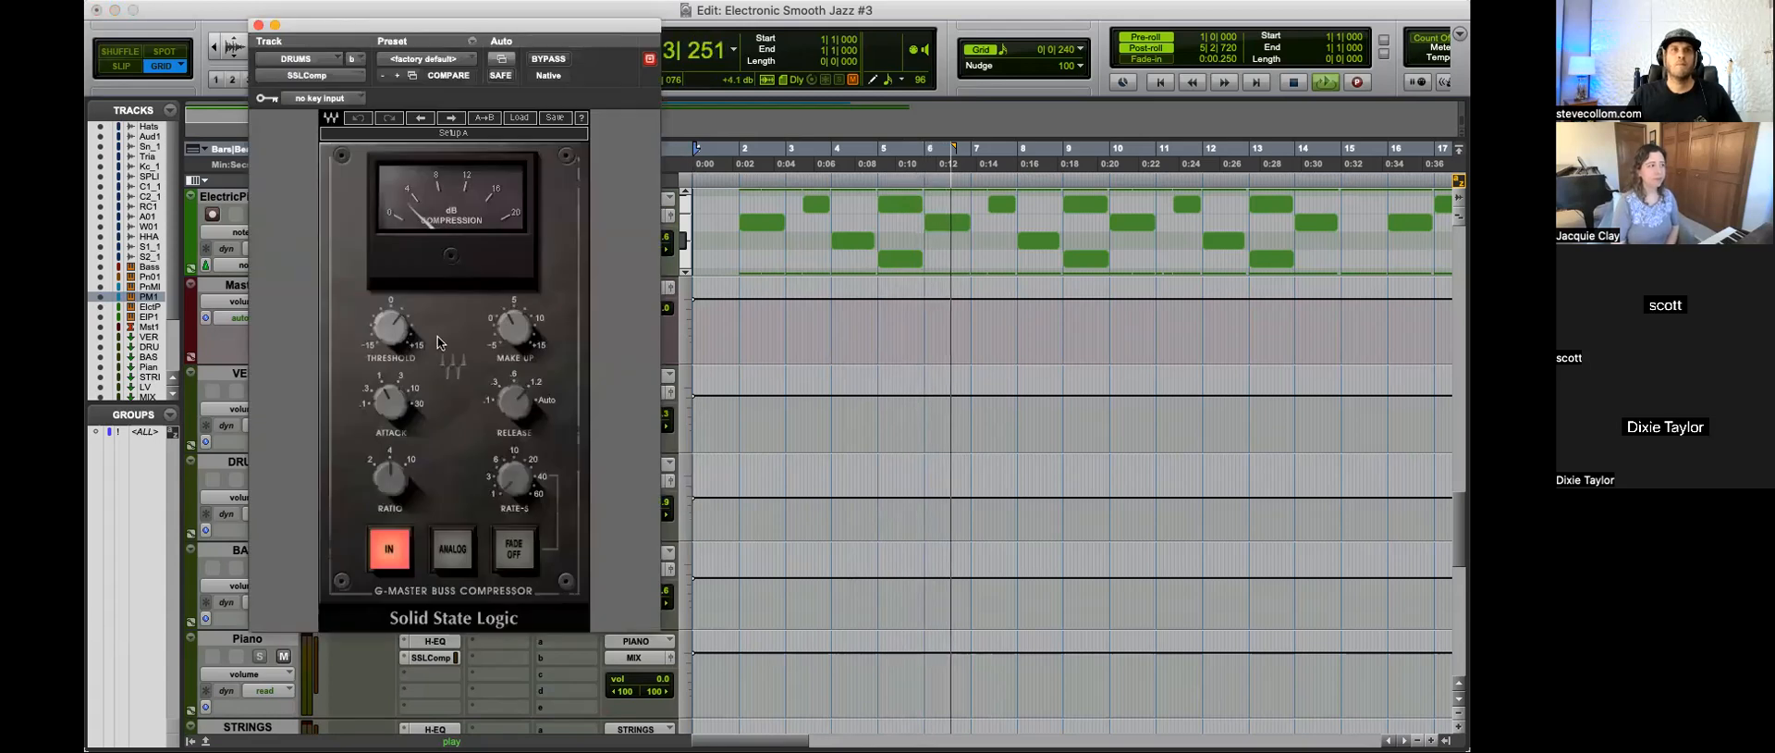
left_click_drag(395, 329, 396, 321)
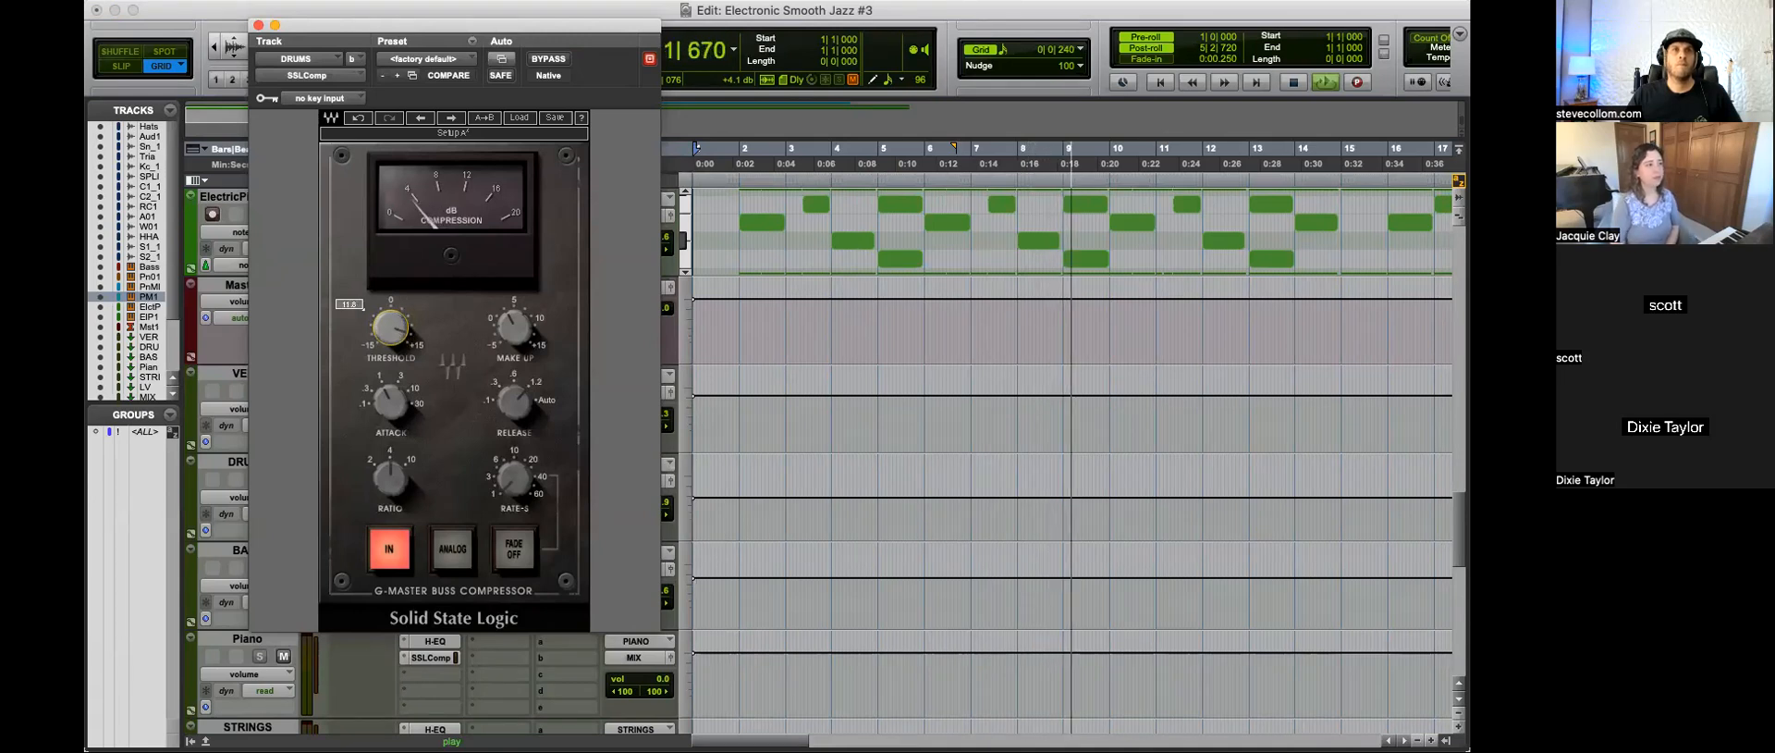
left_click(258, 25)
Step: Lower the Kick_1 track's volume to -11.3 and the SPLICE KICK track's volume to -13.8
scroll(792, 381, "up", 12)
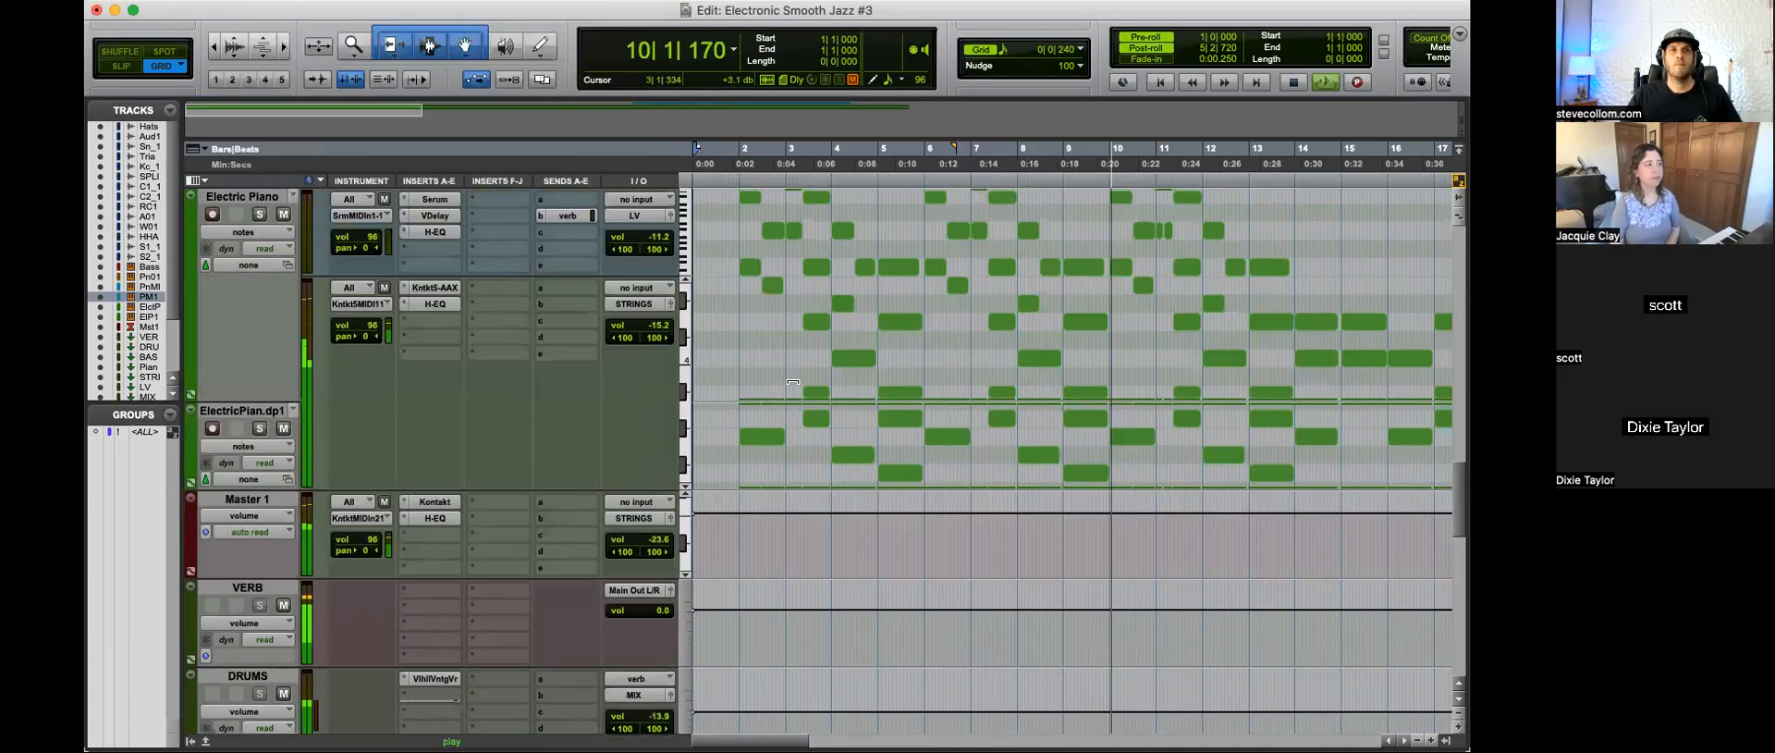
scroll(792, 381, "up", 10)
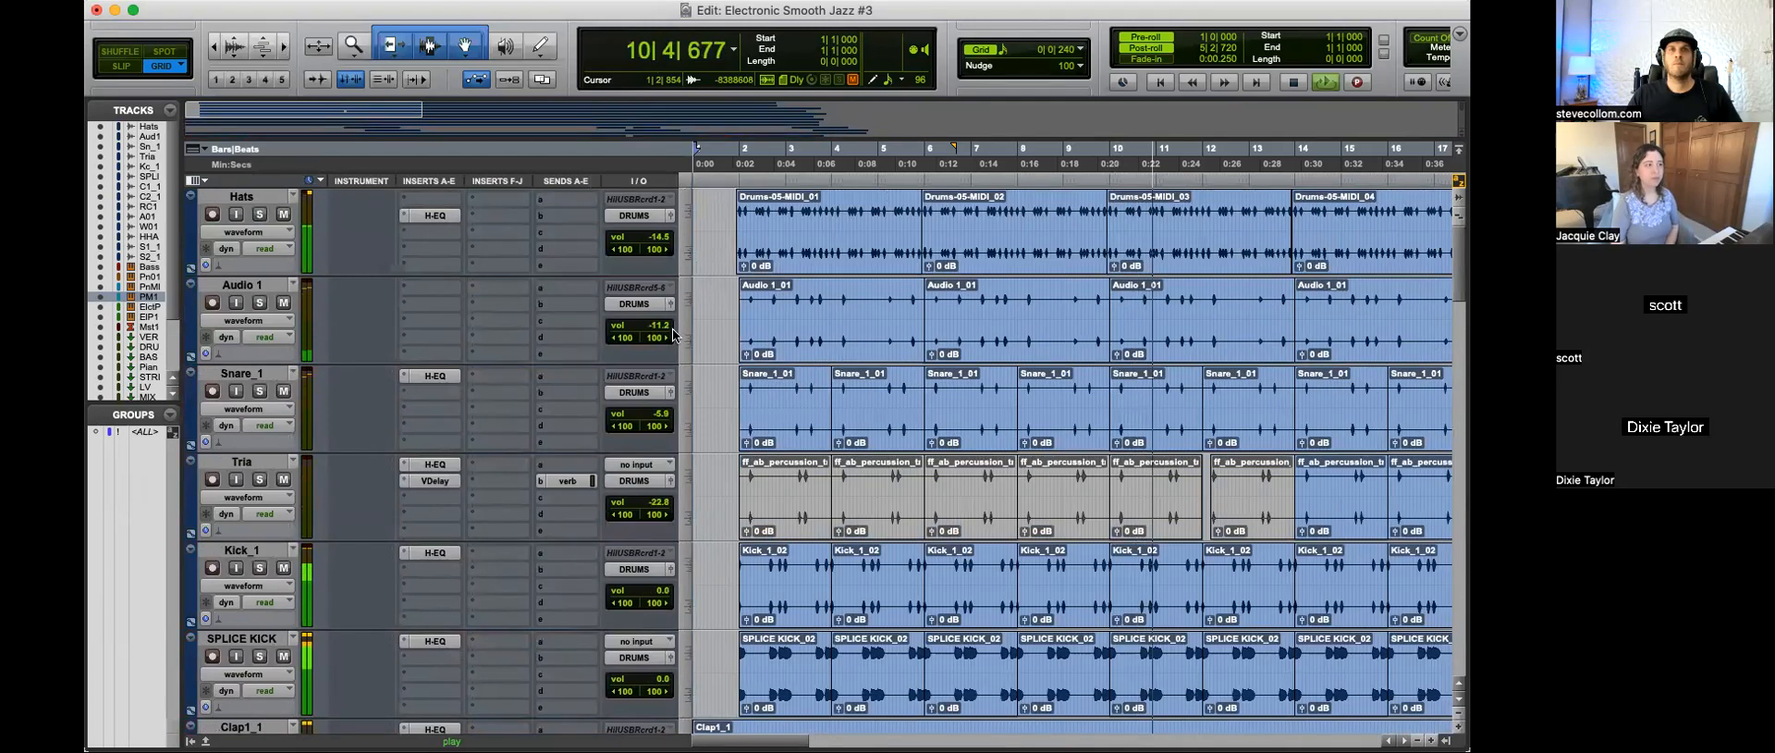
scroll(388, 426, "down", 2)
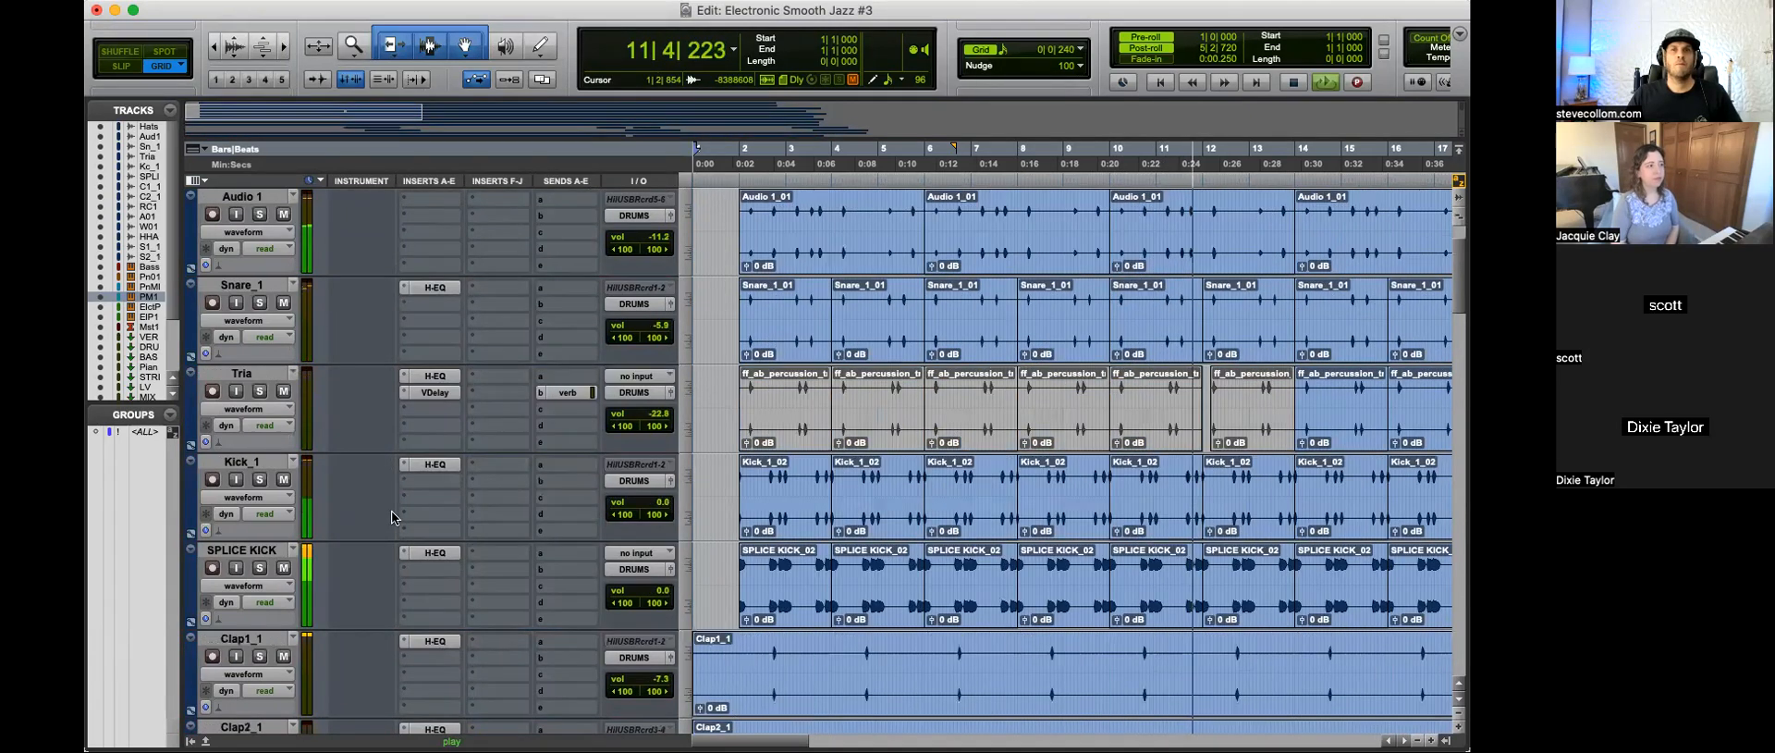
left_click_drag(659, 591, 668, 613)
left_click_drag(658, 504, 662, 520)
left_click_drag(662, 591, 664, 596)
Step: Readjust the DRUMS bus SSLComp's threshold to suit the lowered kicks and stop playback
key("r")
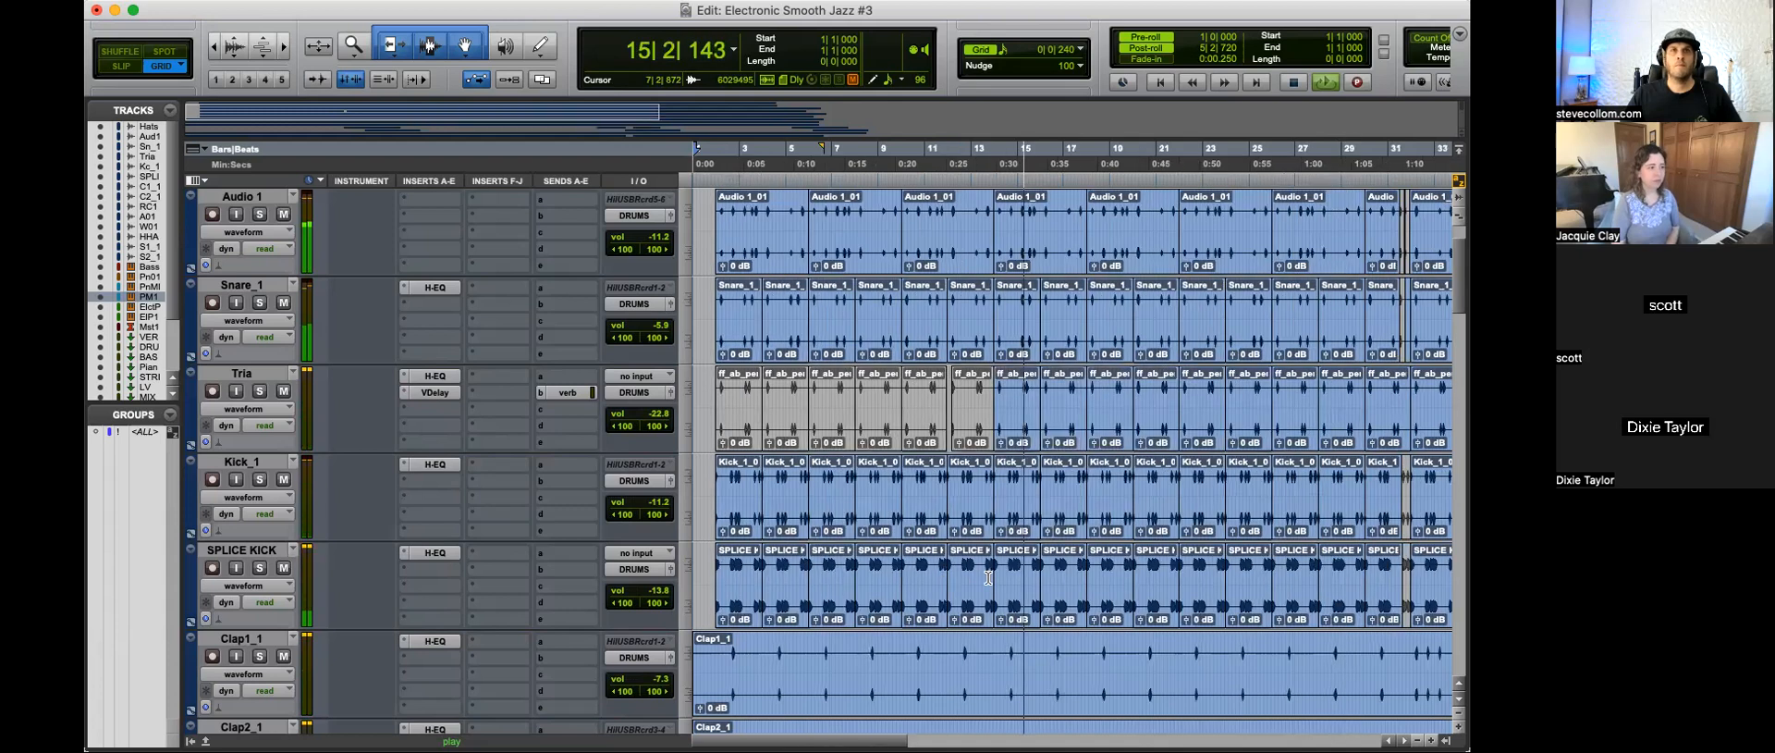
scroll(988, 578, "down", 15)
scroll(988, 577, "down", 10)
scroll(634, 488, "up", 6)
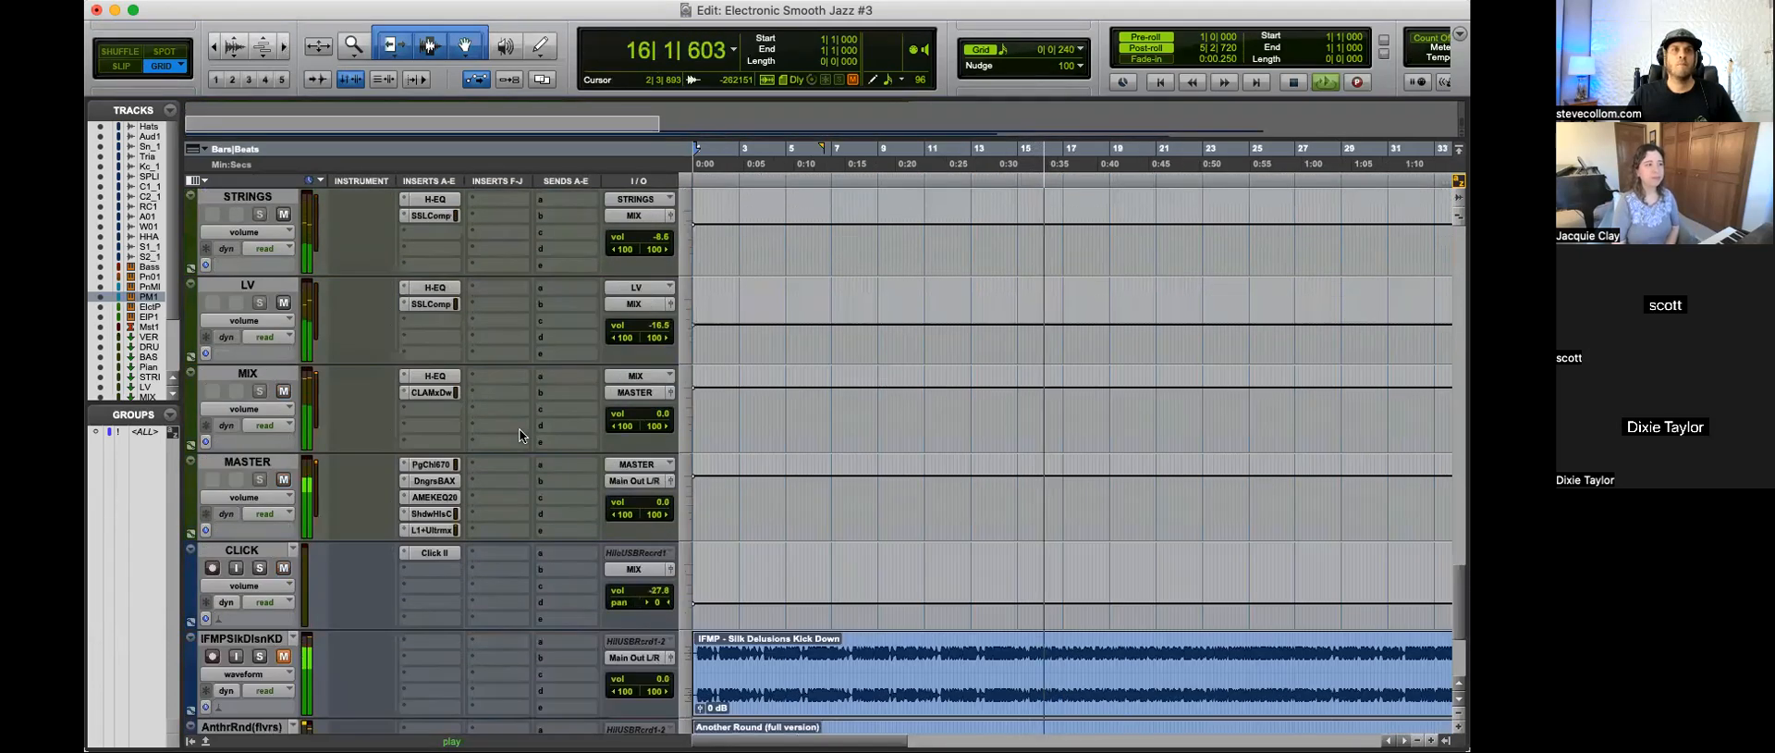
scroll(466, 493, "up", 2)
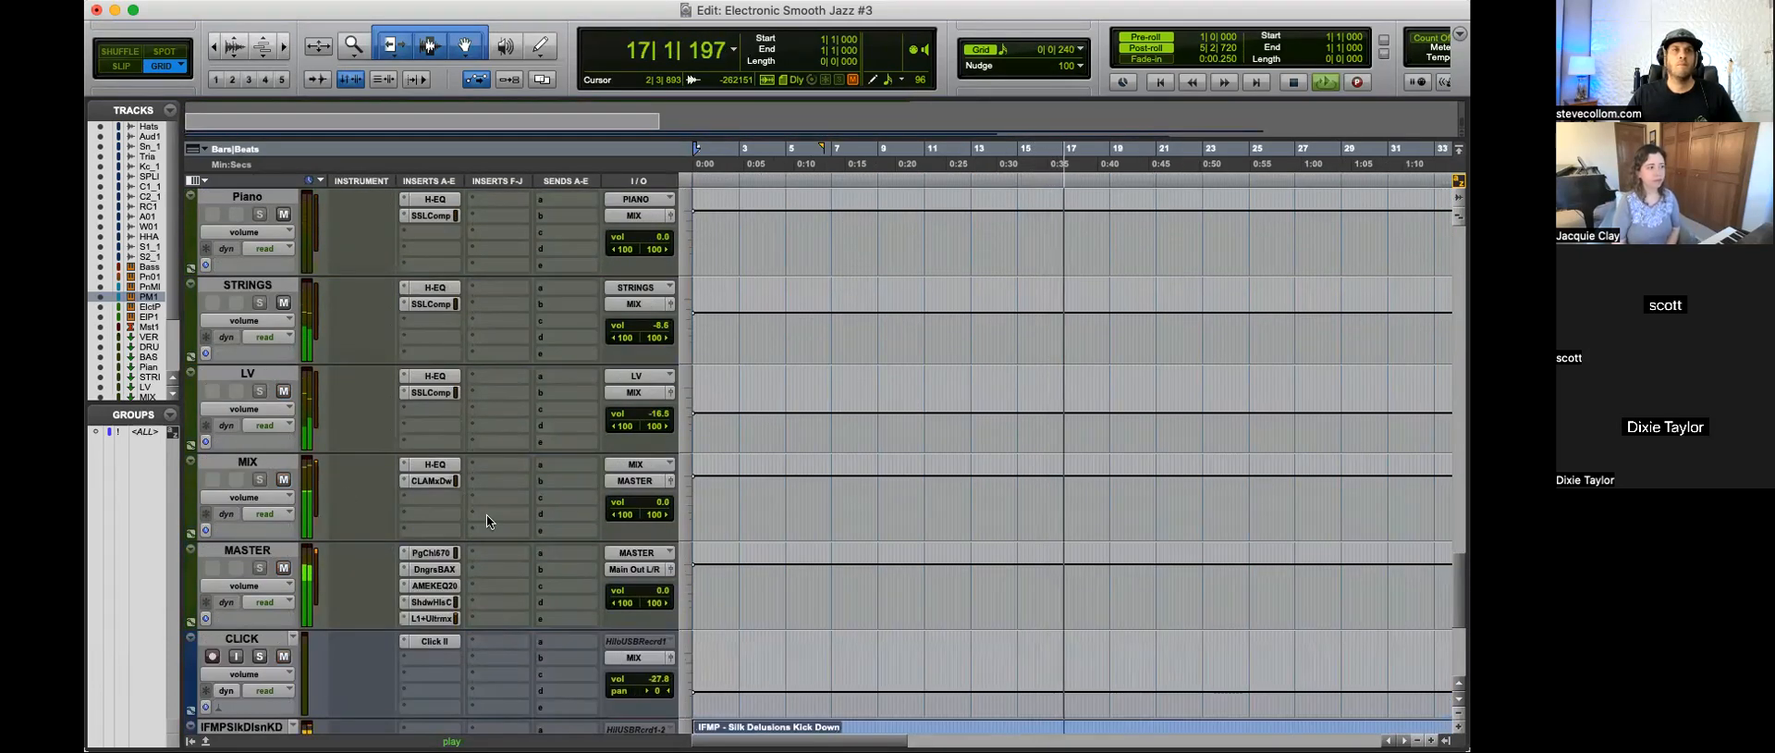
scroll(486, 521, "up", 10)
scroll(486, 483, "down", 5)
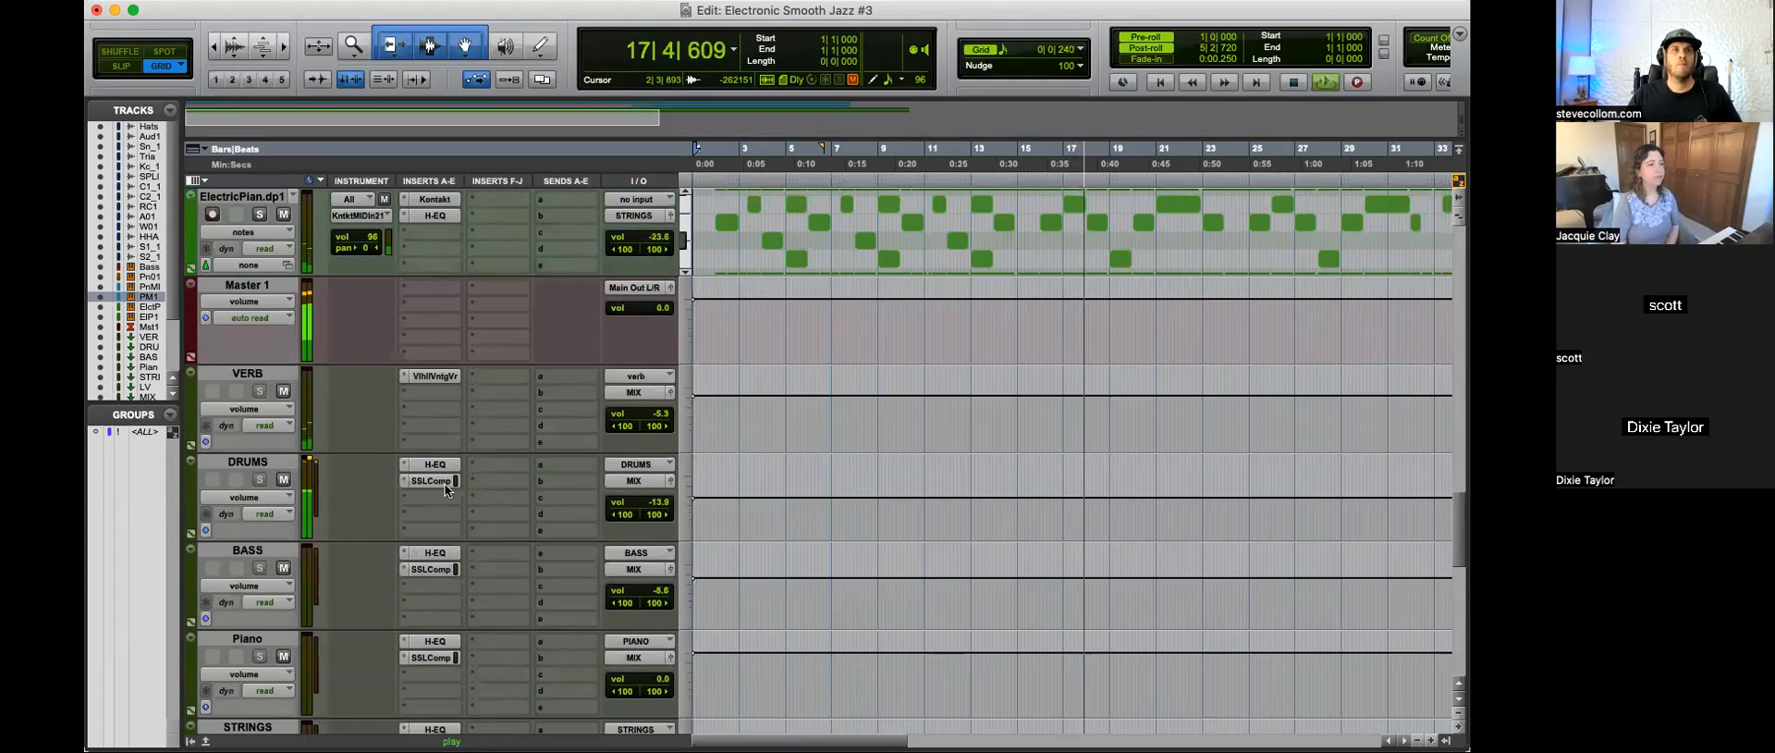
left_click(442, 481)
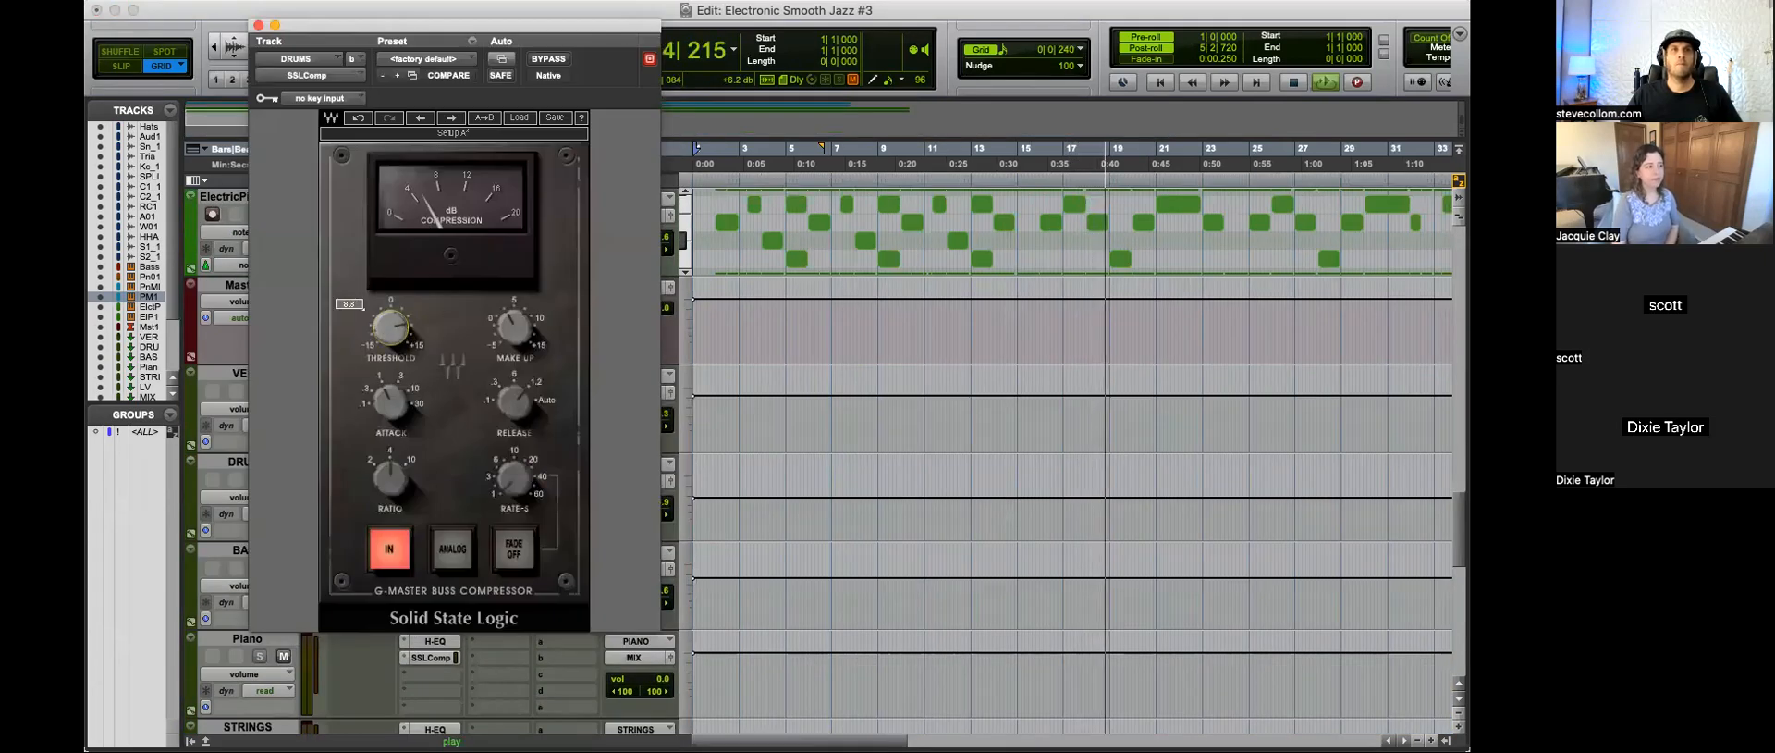
left_click_drag(391, 327, 391, 334)
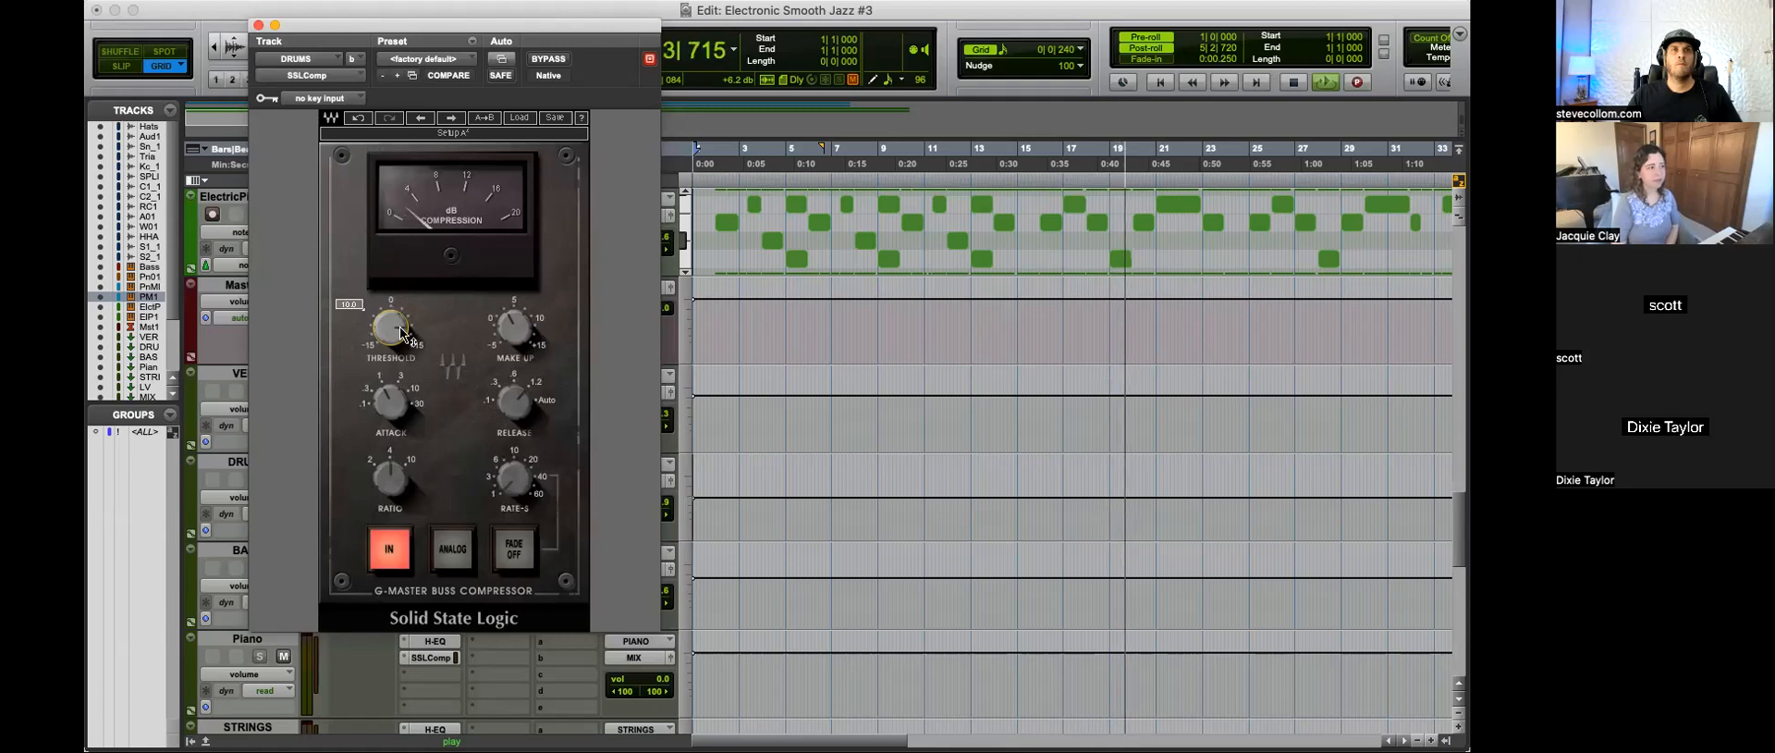
left_click(258, 26)
key("space")
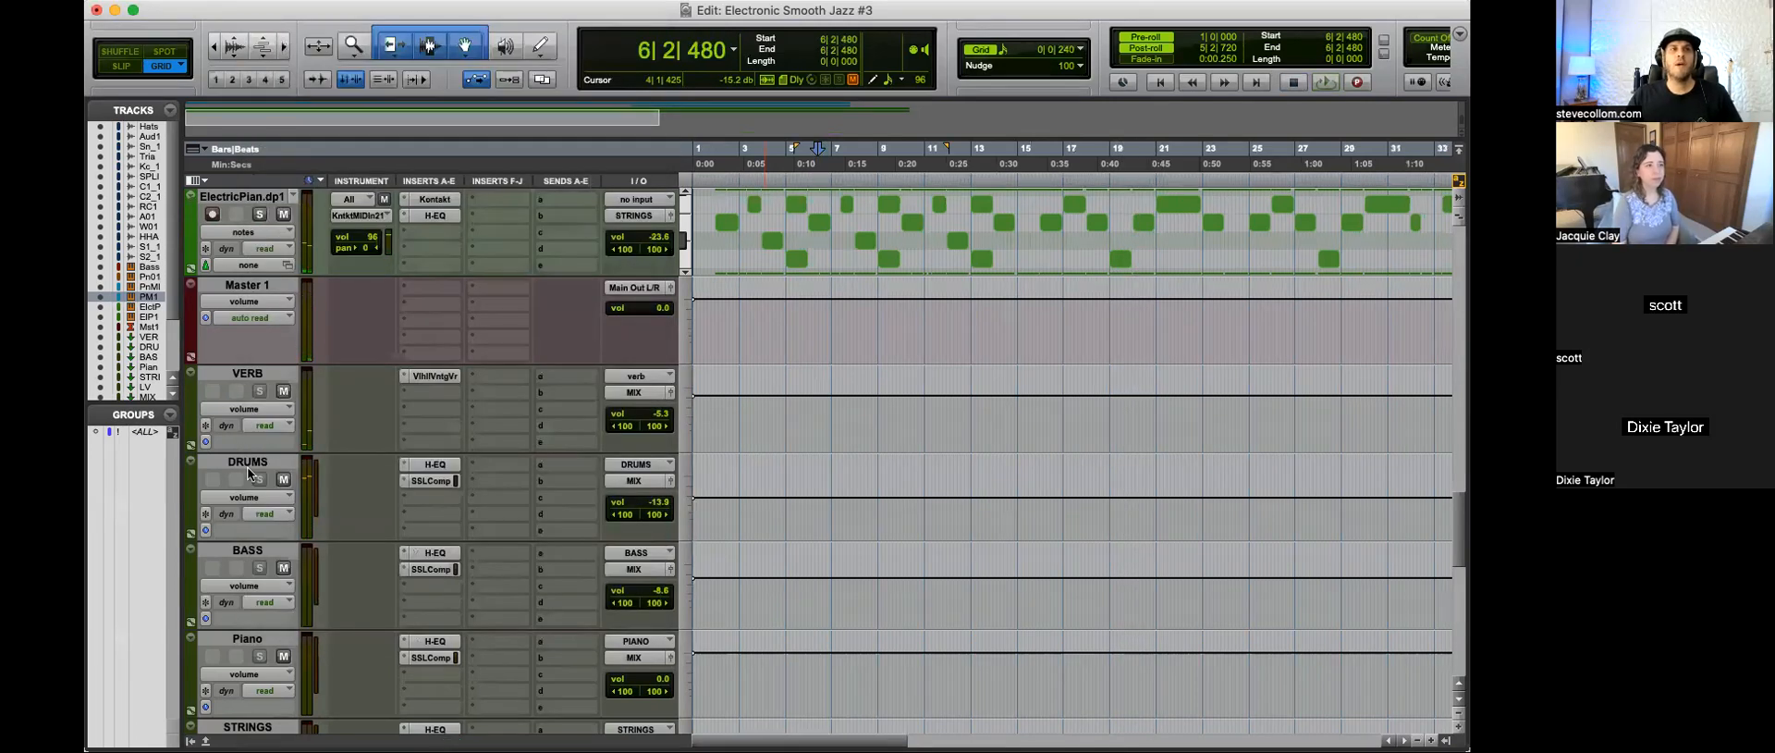
left_click(425, 480)
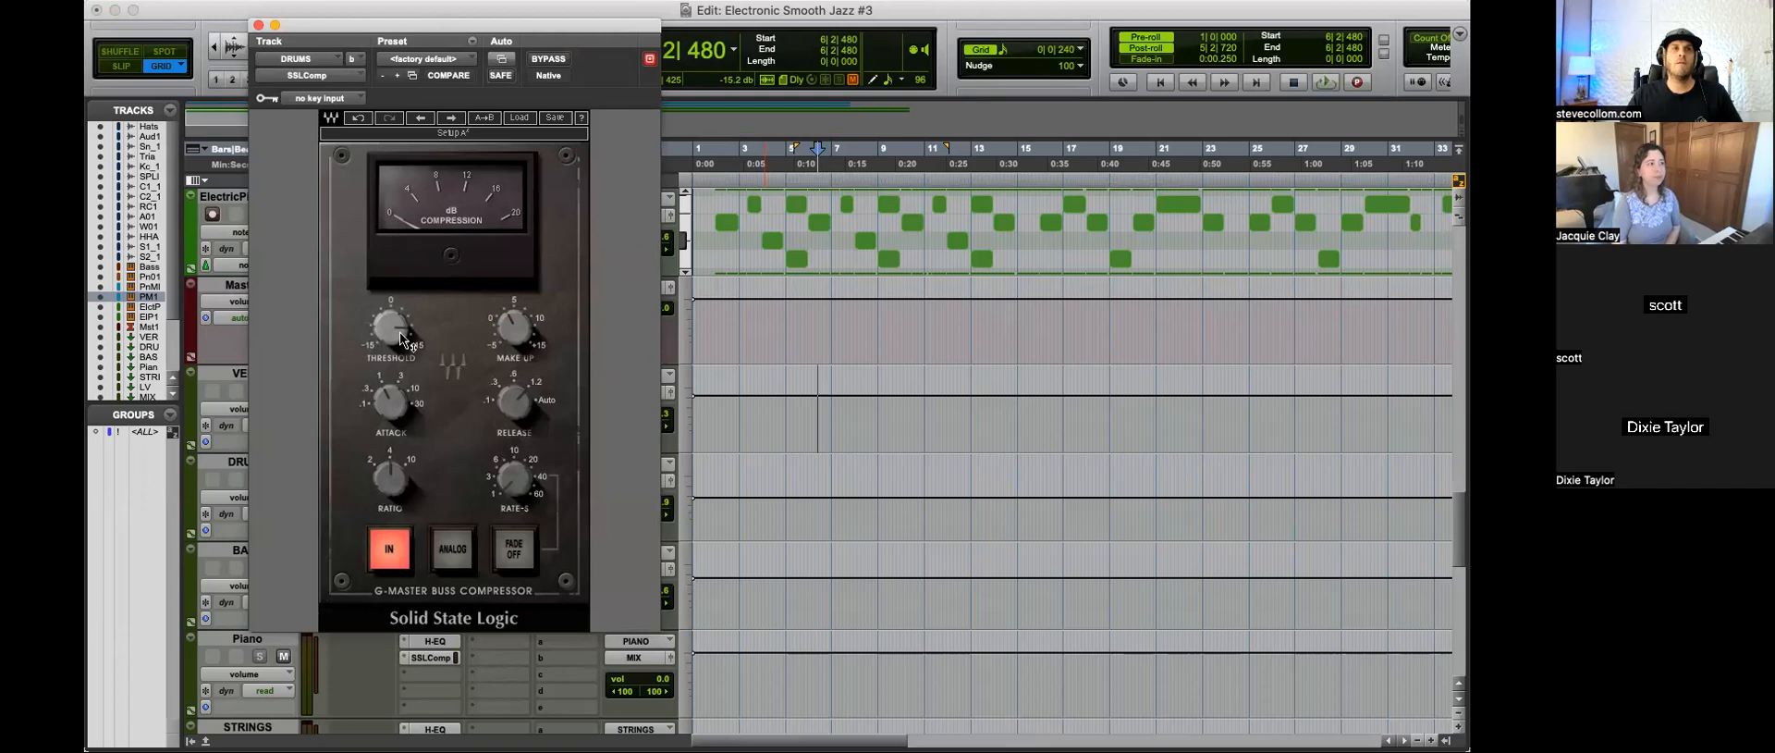
left_click(258, 25)
scroll(829, 370, "up", 20)
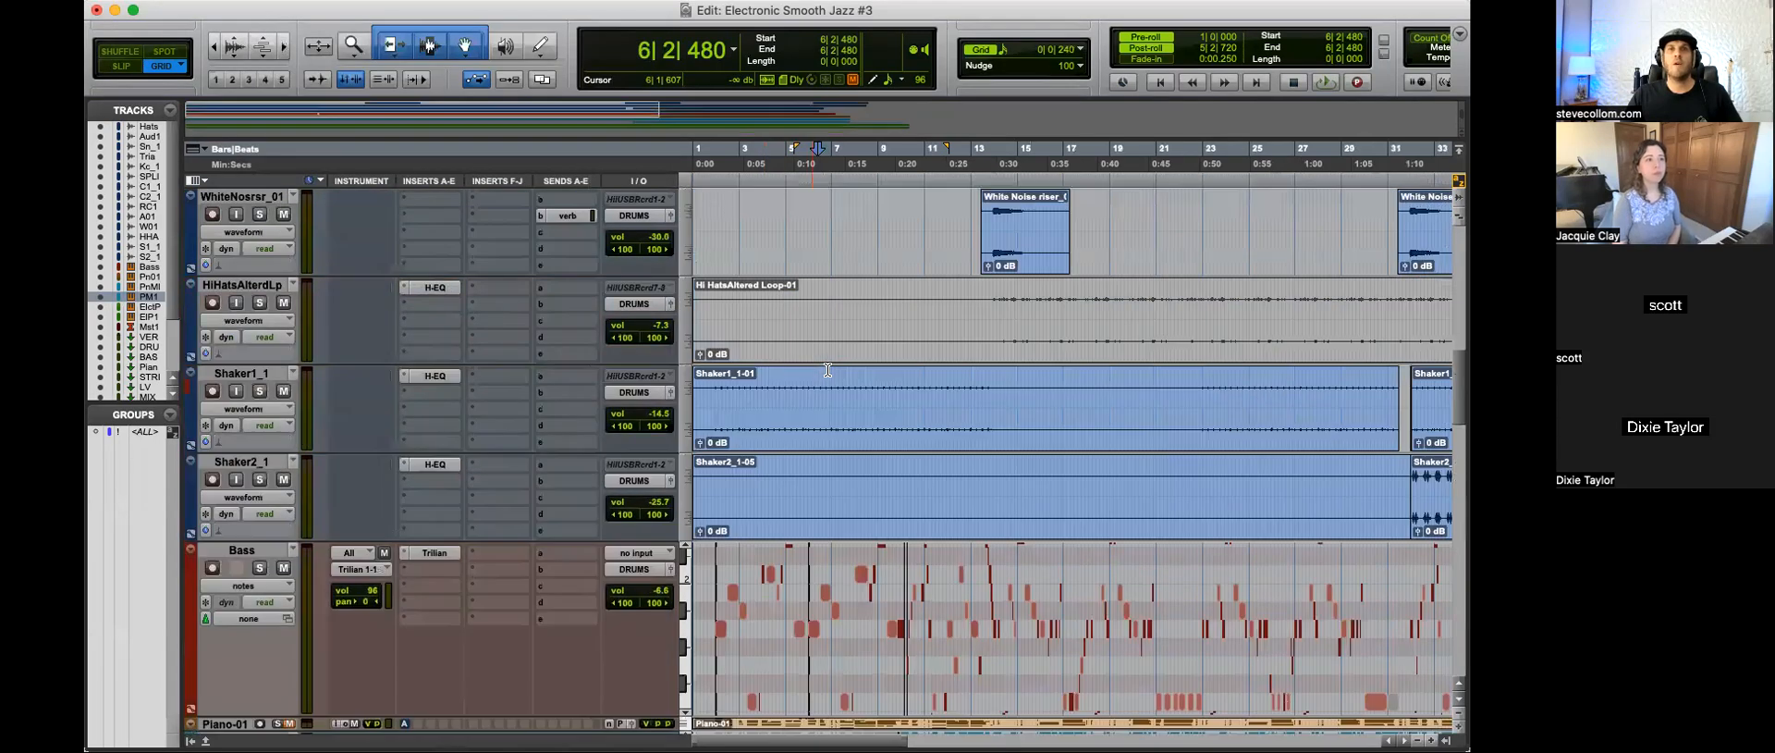
scroll(829, 370, "up", 5)
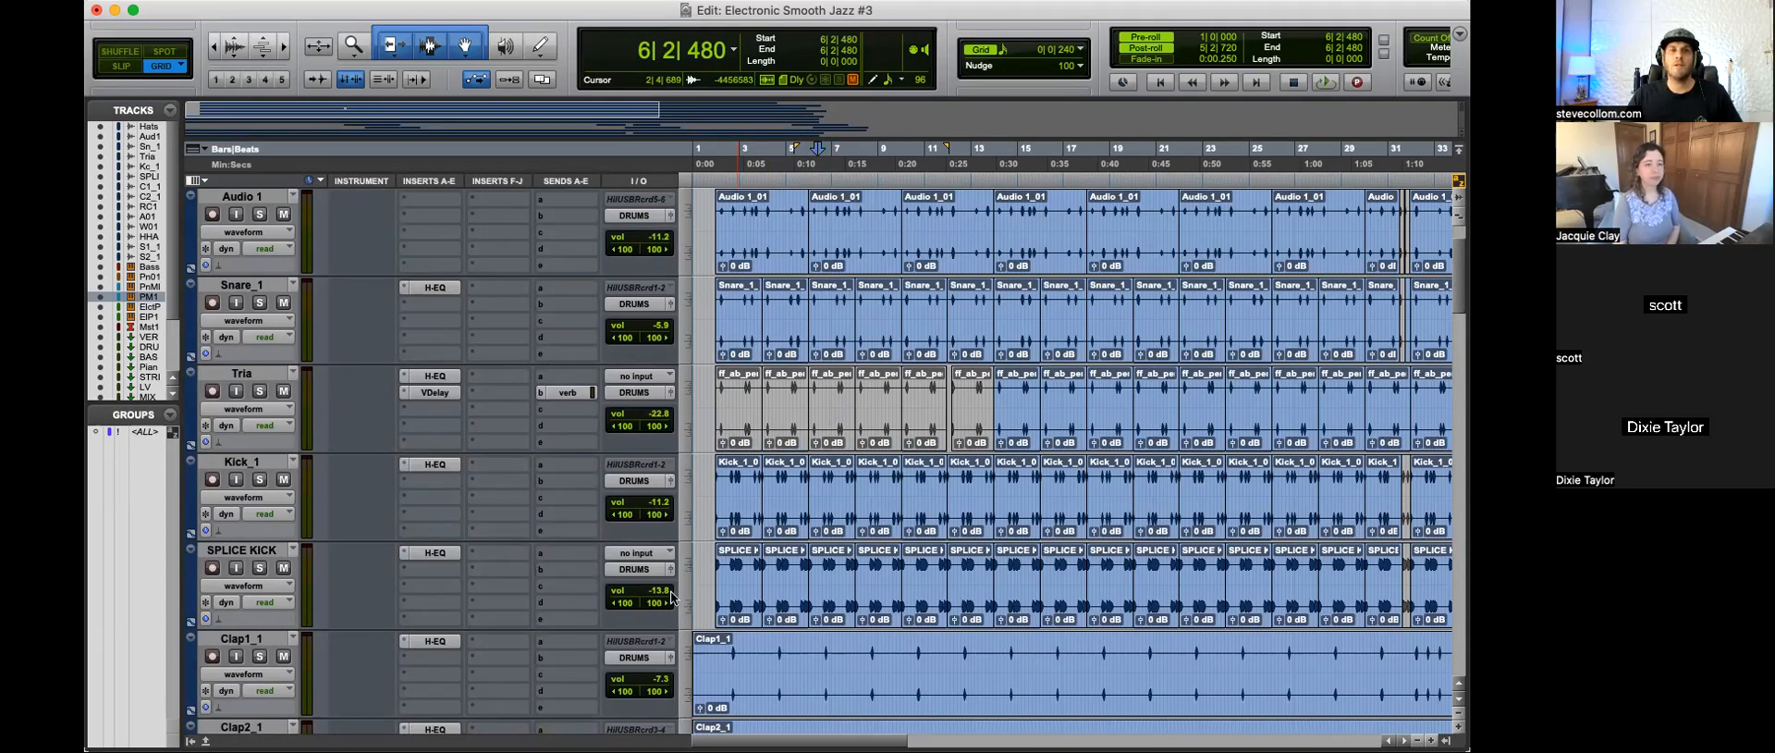
scroll(792, 491, "down", 20)
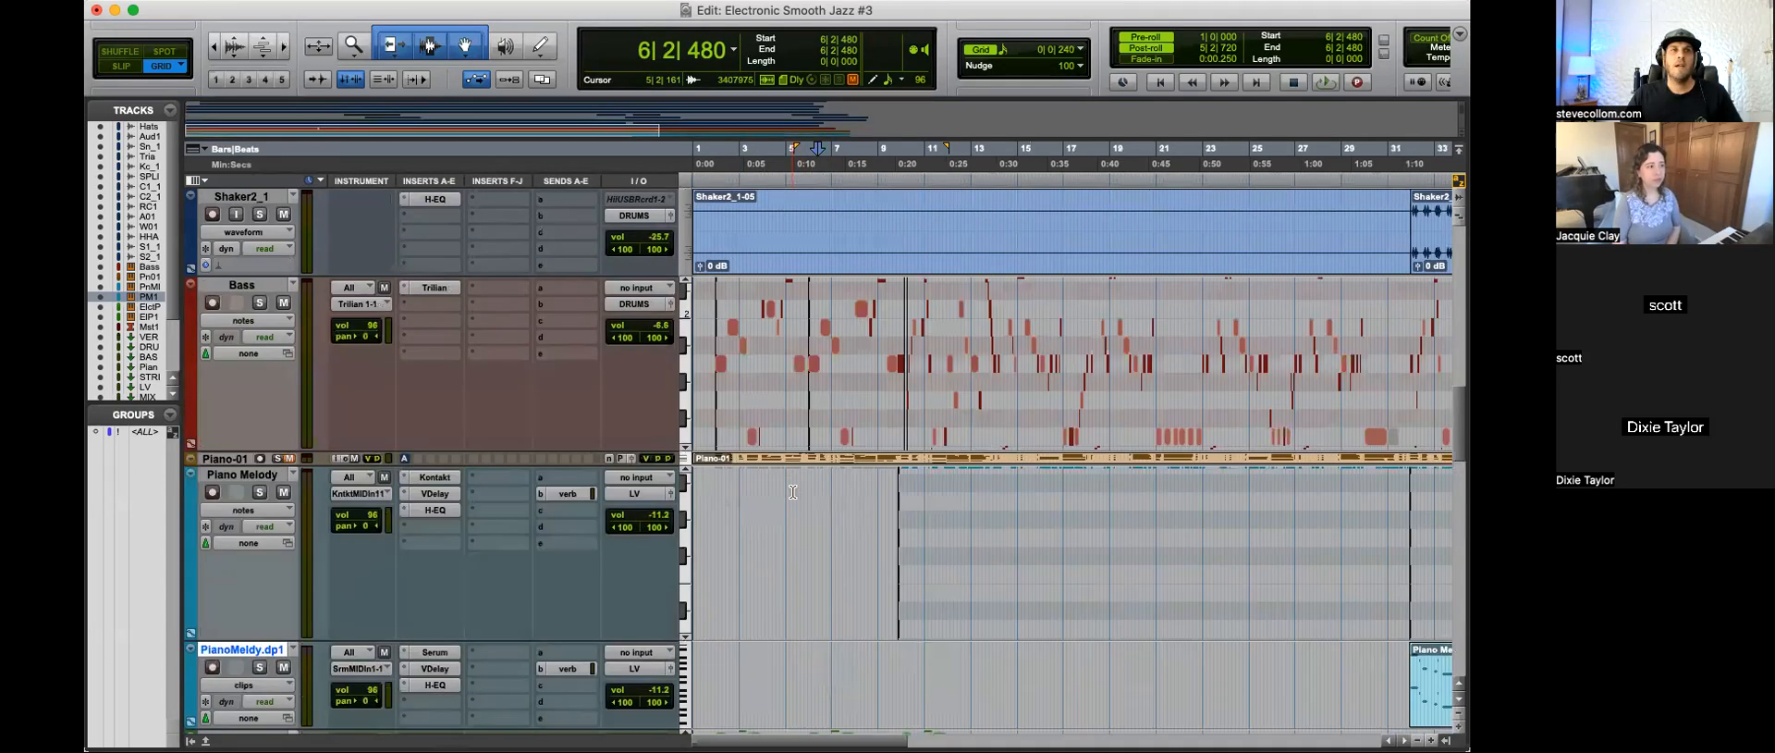
Step: Play the session and fine-tune the threshold of the SSLComp on the DRUMS bus
left_click(425, 482)
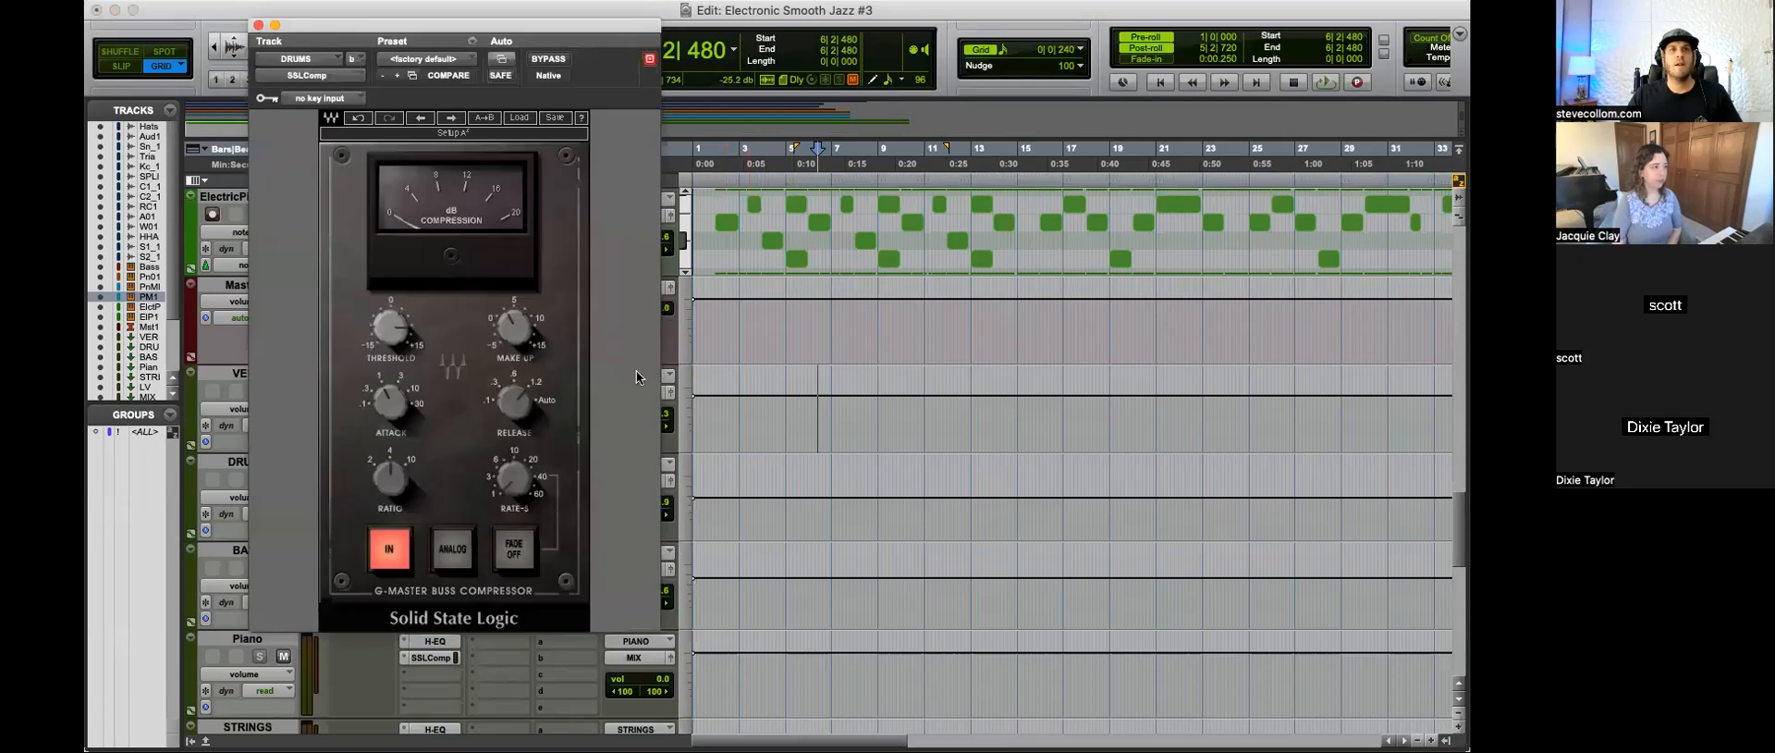
key("space")
mouse_move(399, 329)
left_click_drag(400, 329, 400, 337)
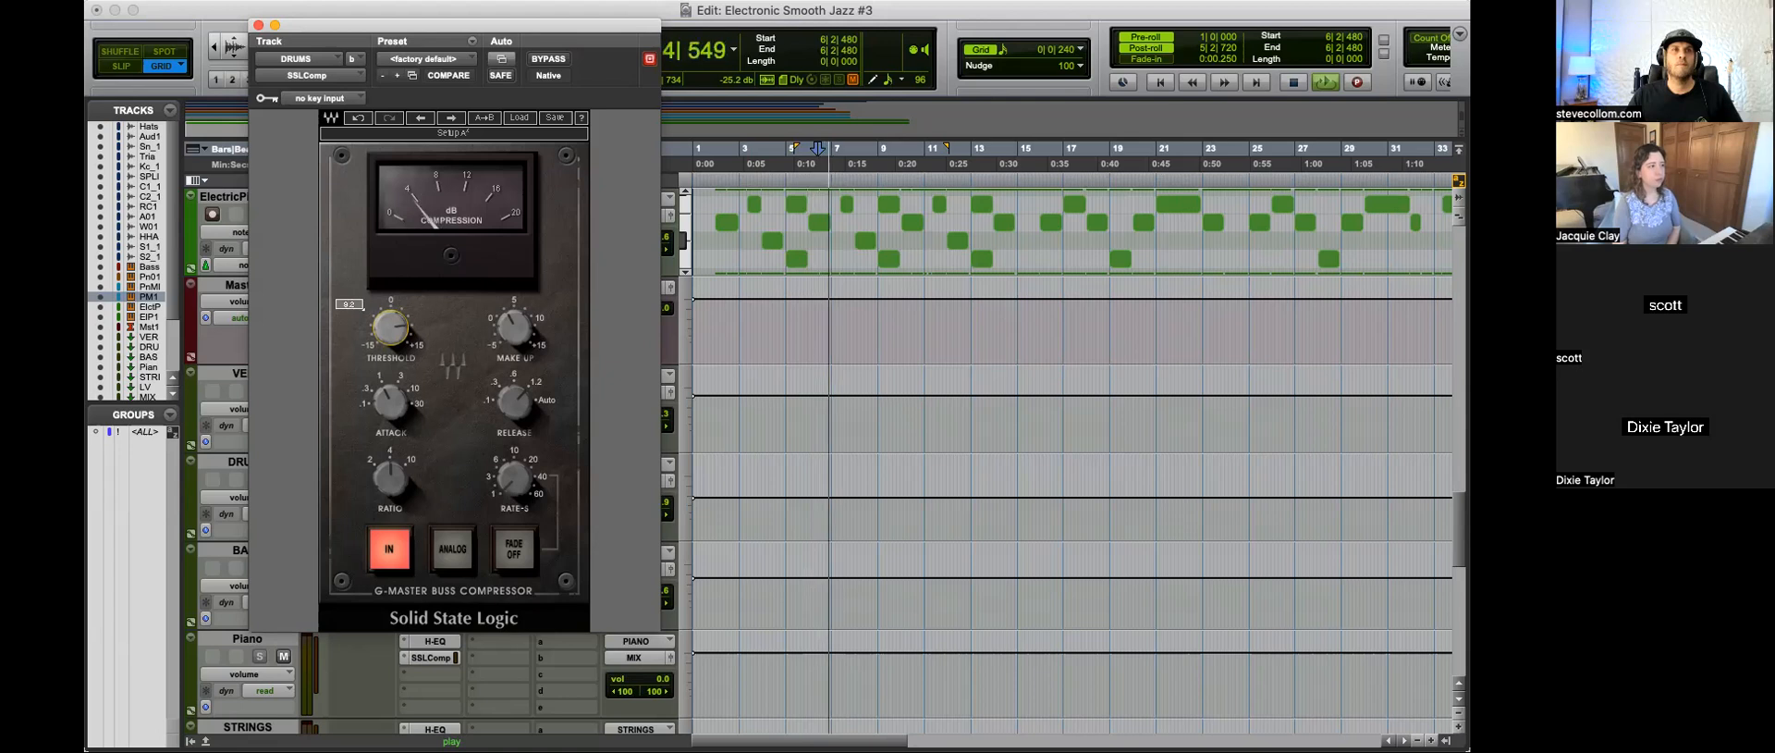
left_click(259, 25)
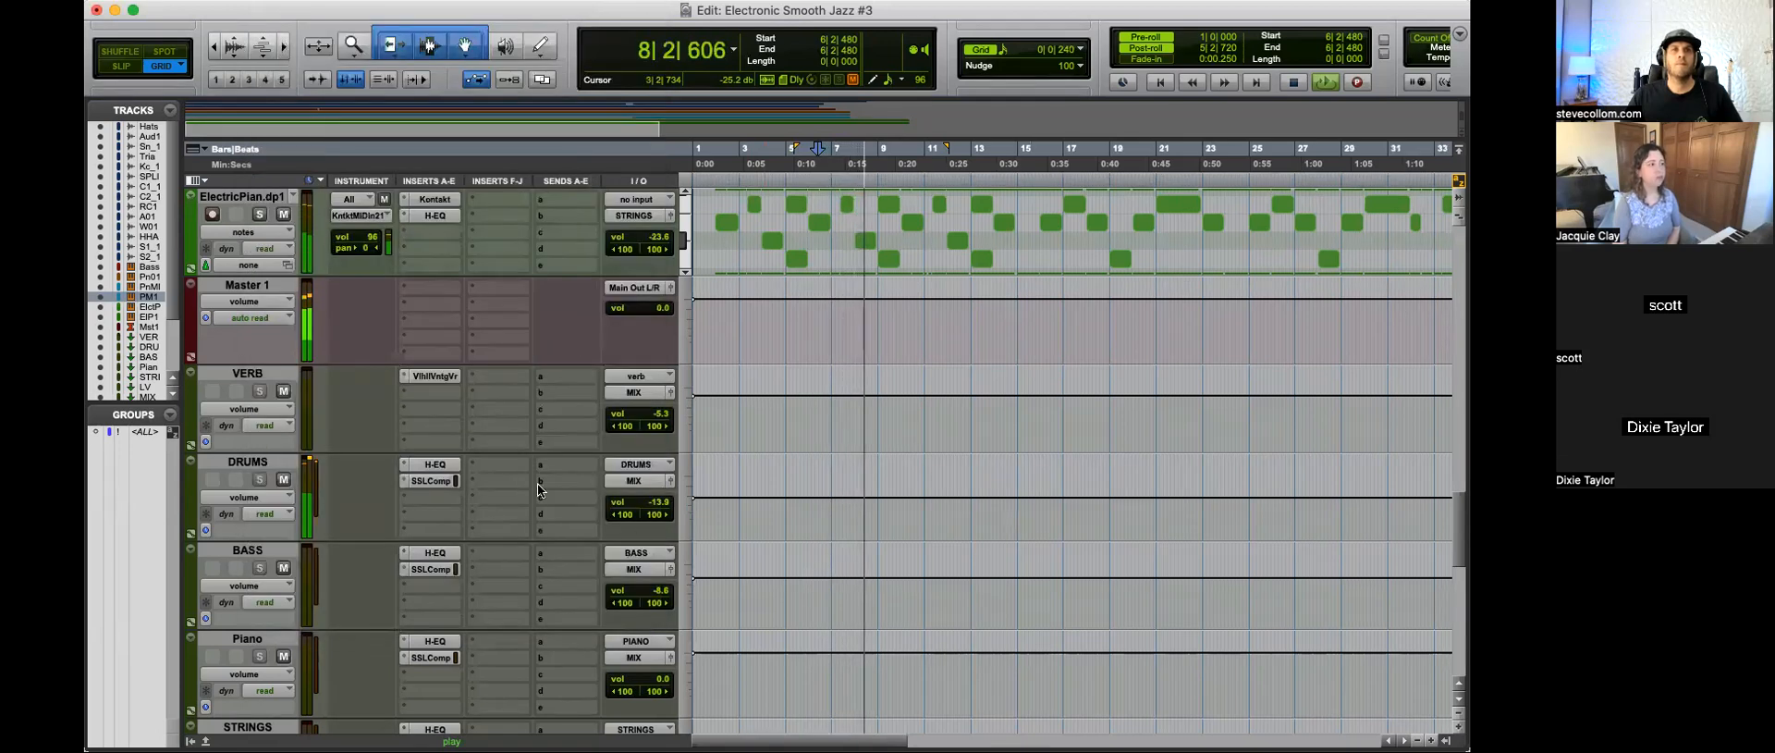
Step: Lower the SPLICE KICK track's volume to -15.8 and the Kick_1 track's volume to -12.5 during playback
scroll(582, 459, "up", 5)
scroll(629, 435, "up", 8)
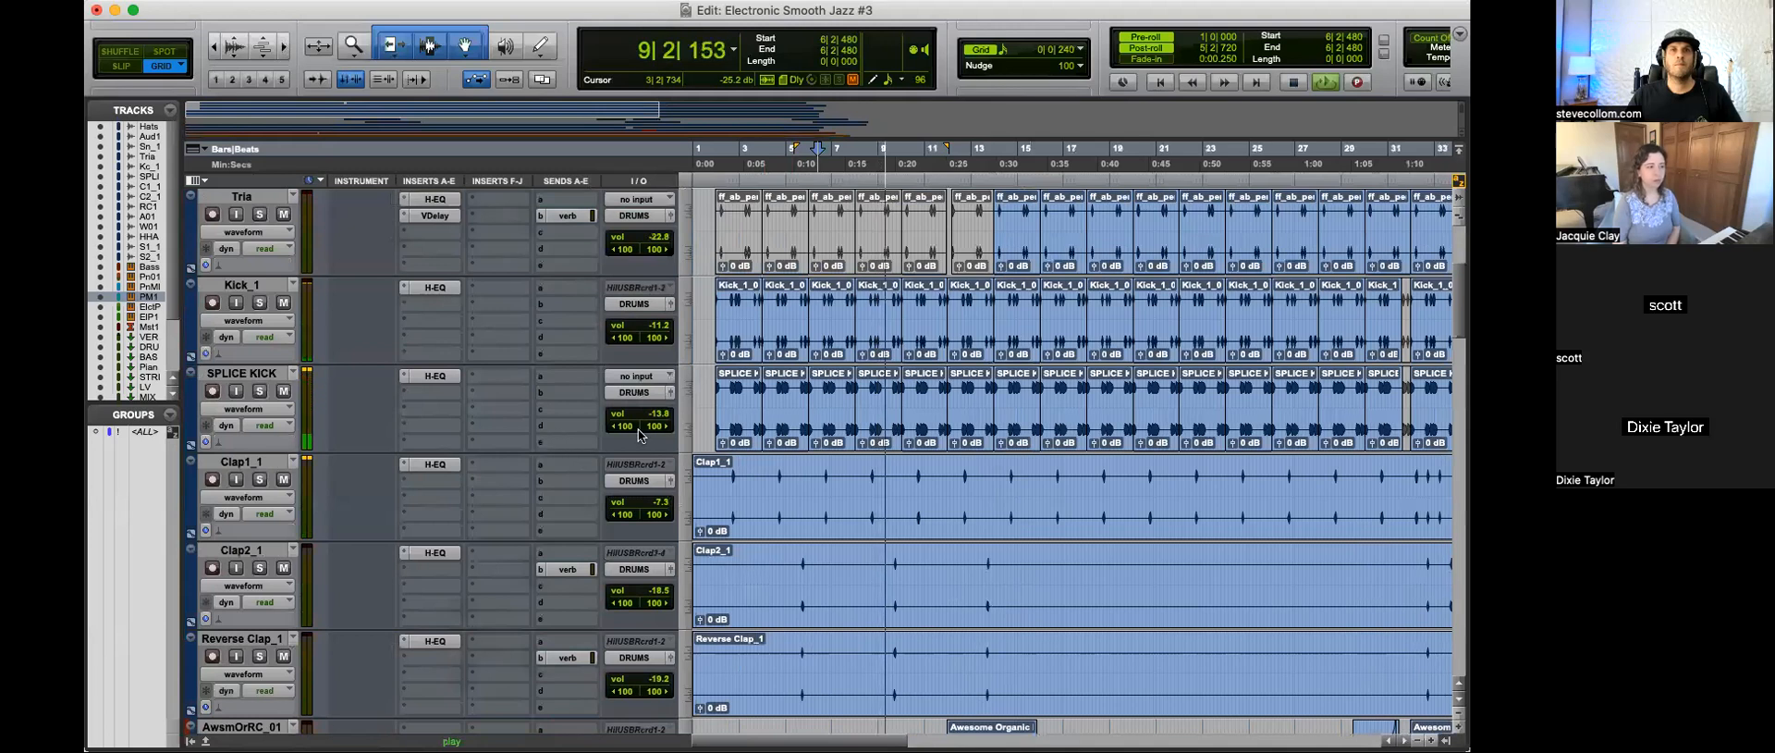
left_click_drag(663, 415, 664, 423)
left_click_drag(661, 324, 661, 327)
Step: Lower the high-pass frequency of the DRUMS bus H-EQ to 44 Hz
scroll(401, 429, "down", 10)
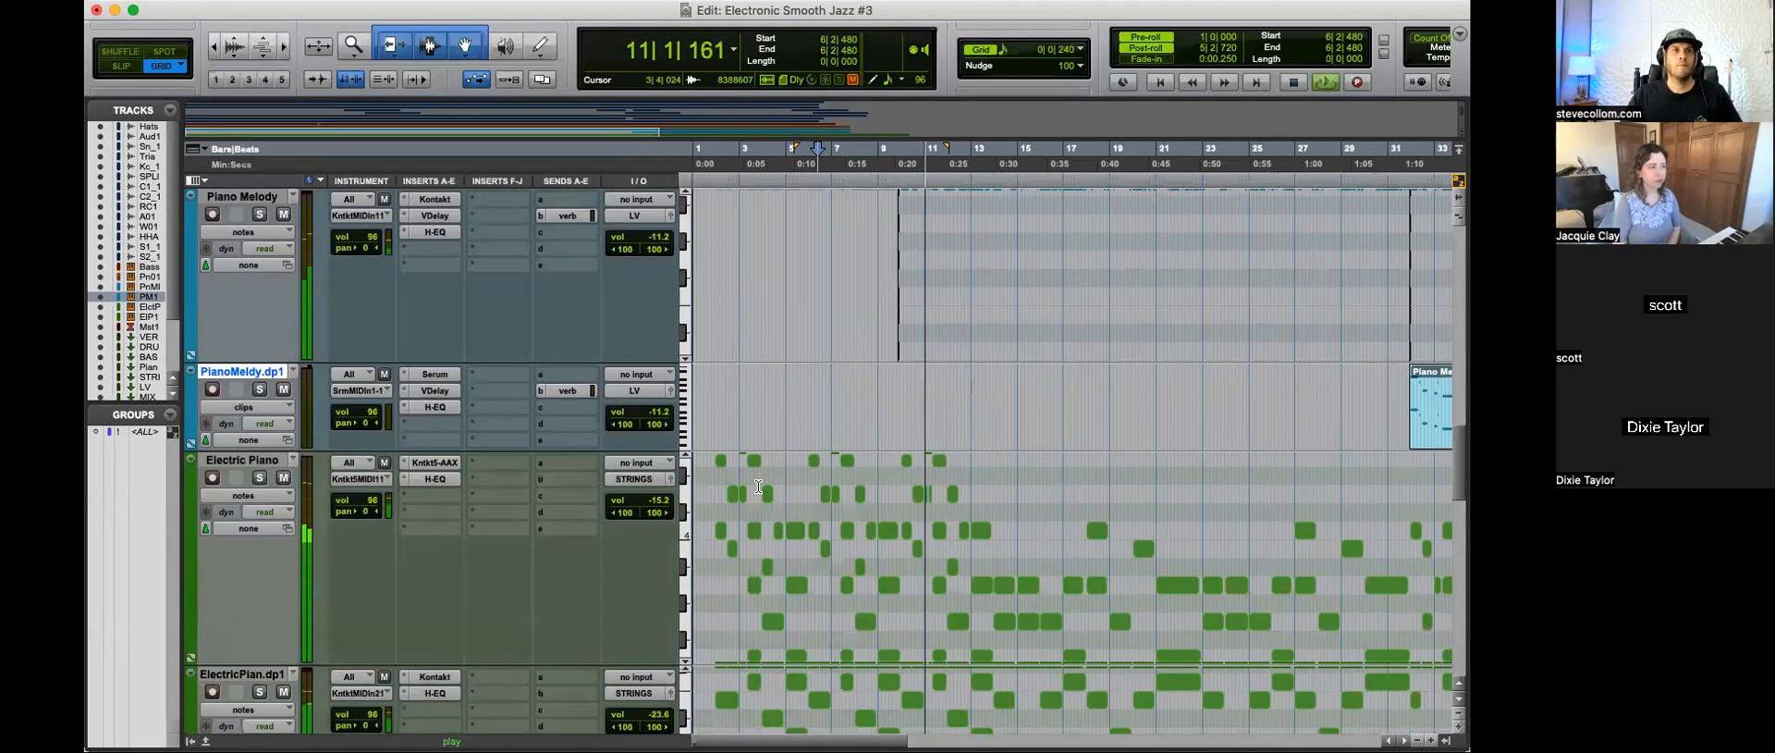
scroll(401, 429, "down", 8)
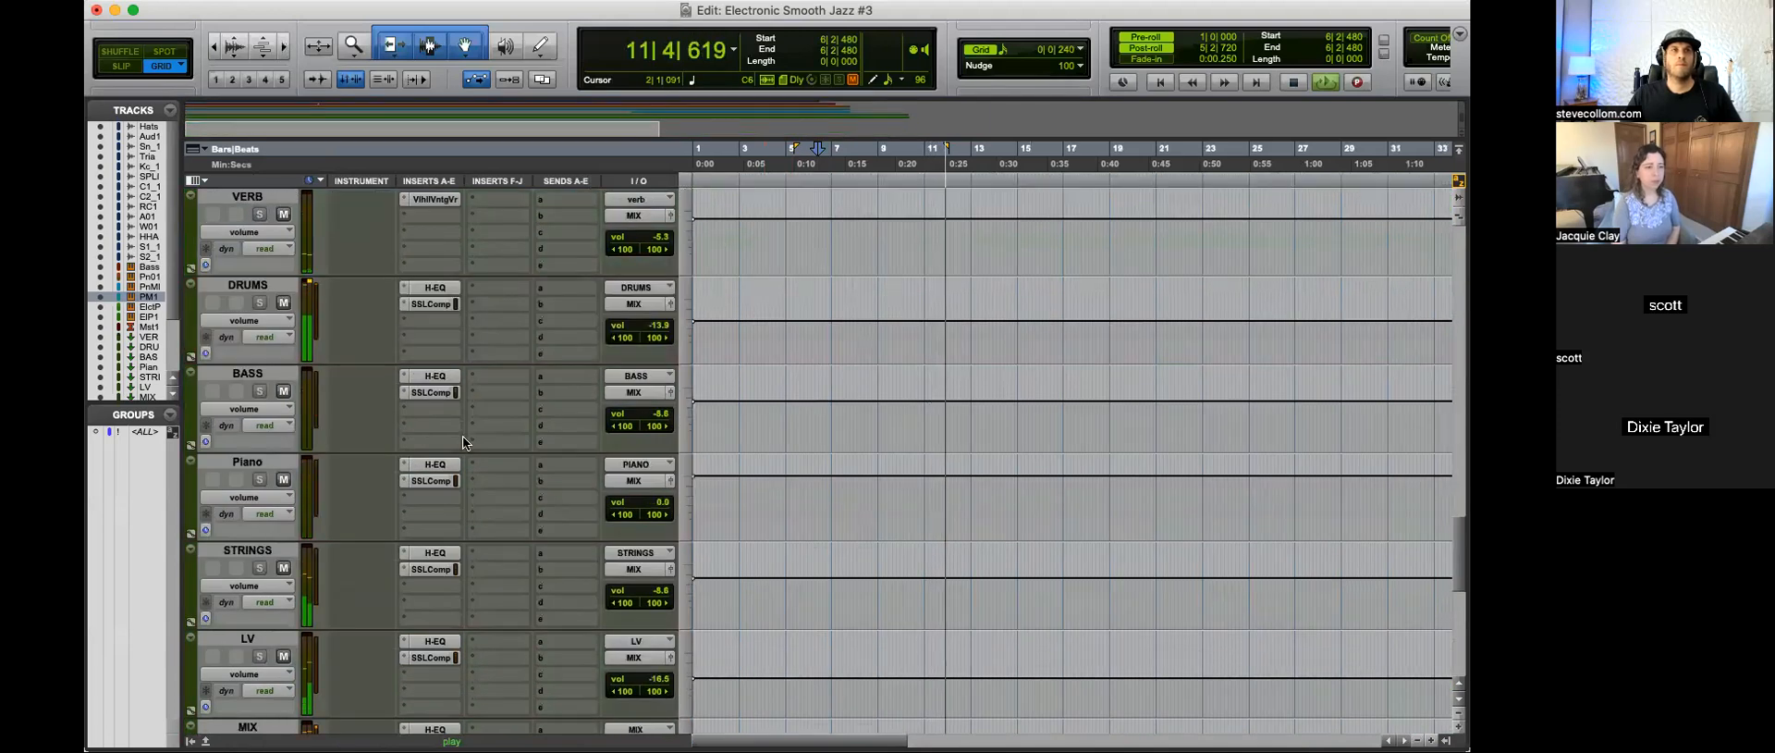
left_click(431, 287)
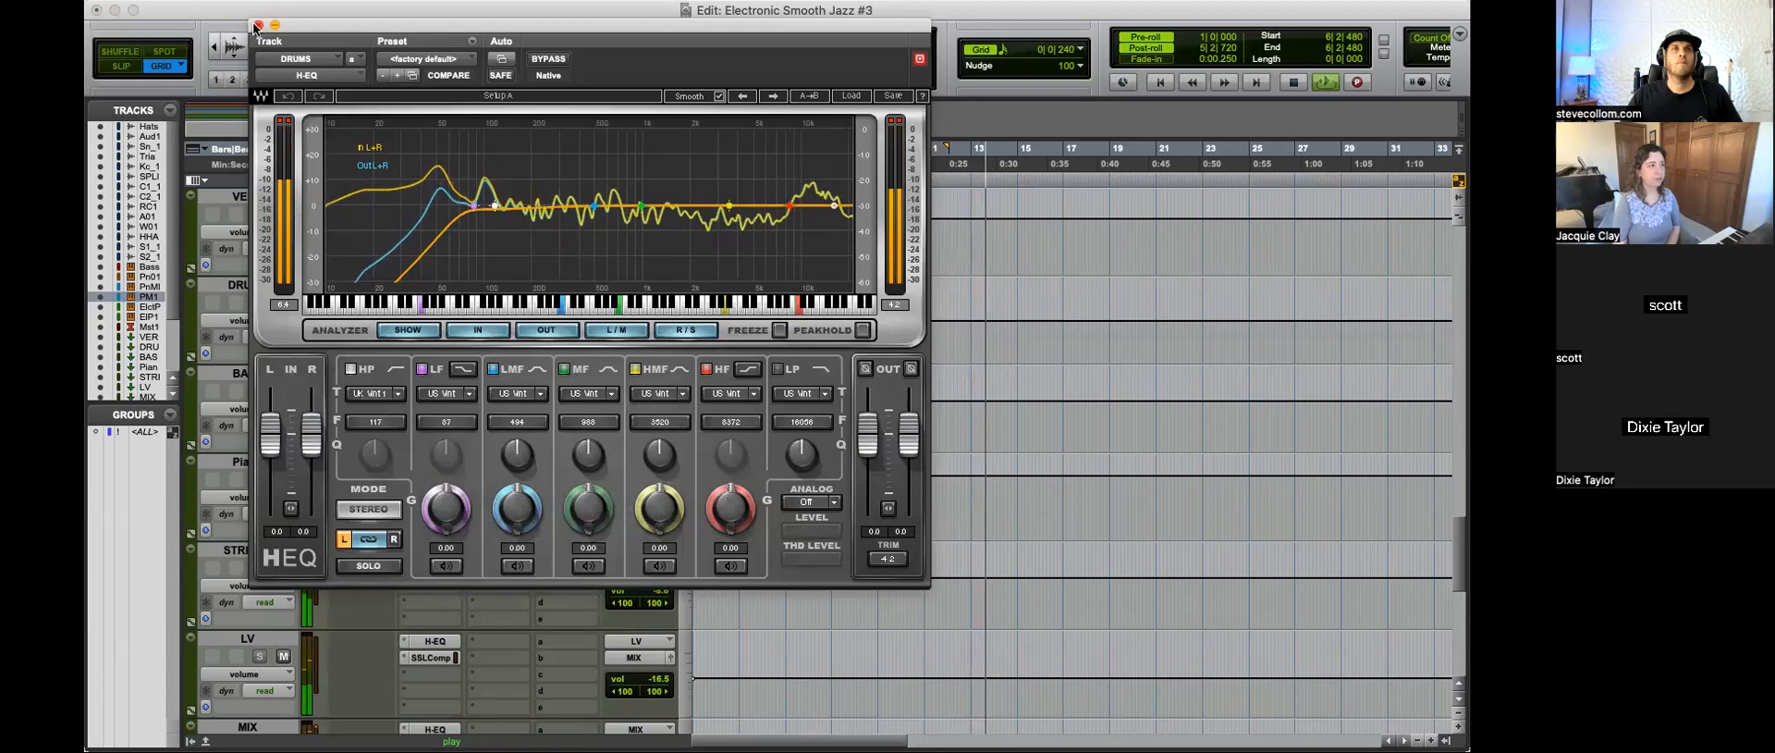
left_click(258, 25)
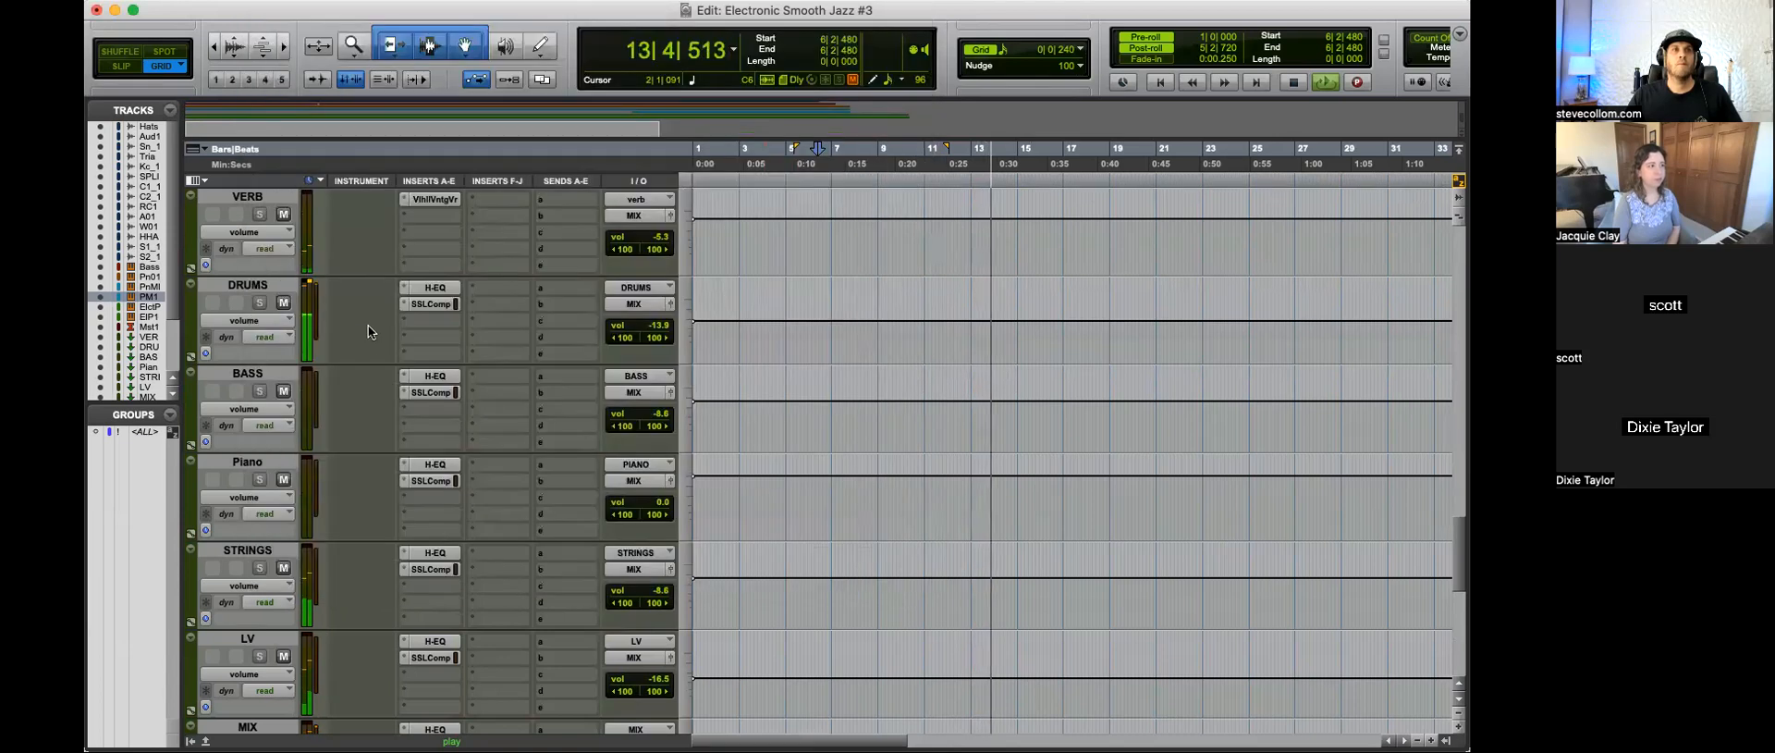
left_click(433, 288)
left_click_drag(495, 205, 435, 205)
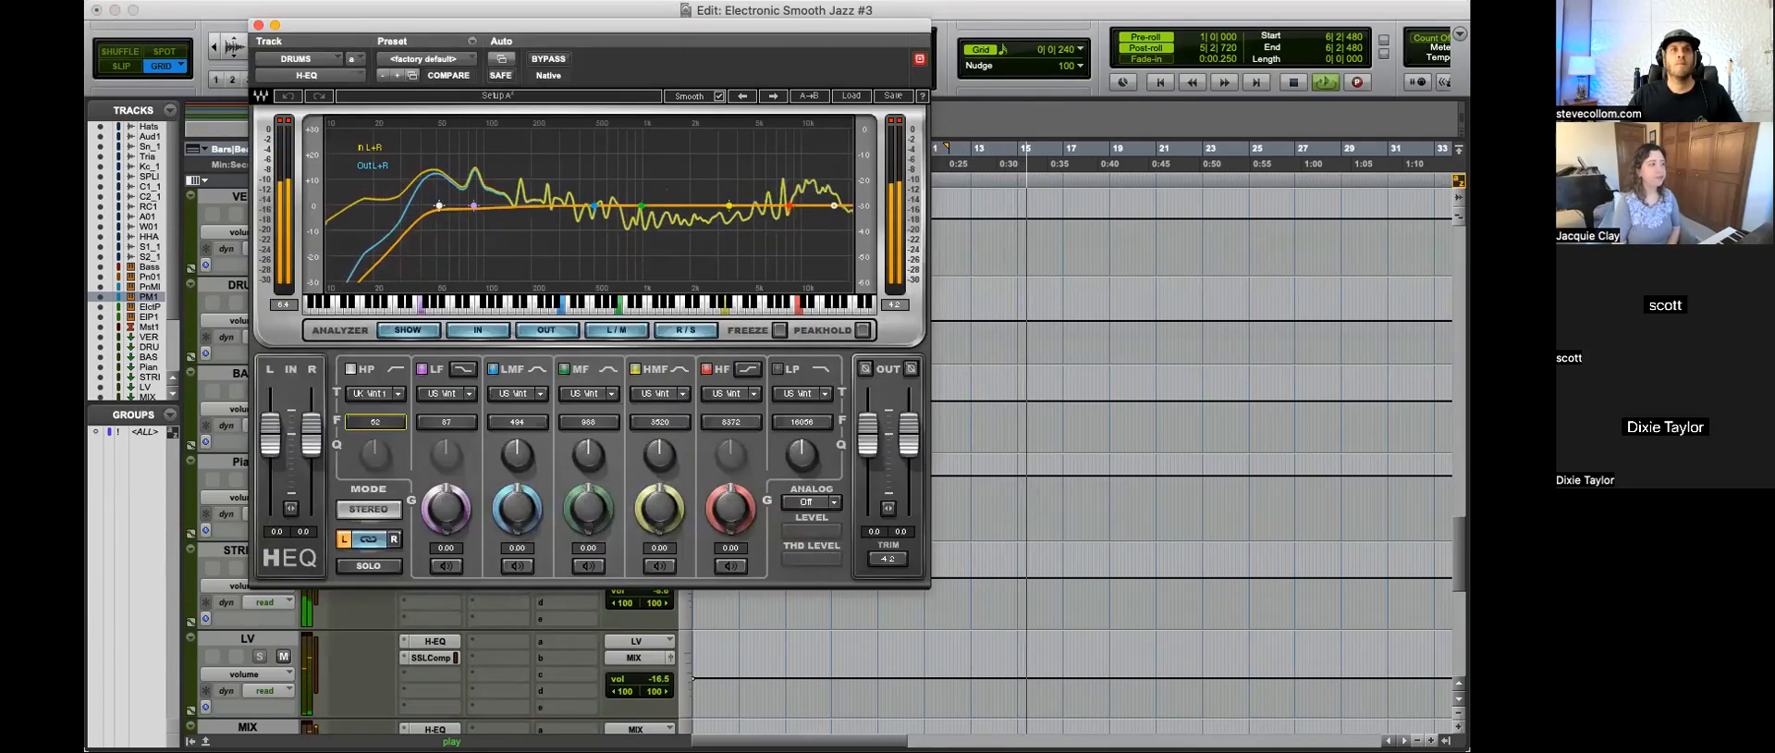
left_click_drag(389, 425, 388, 439)
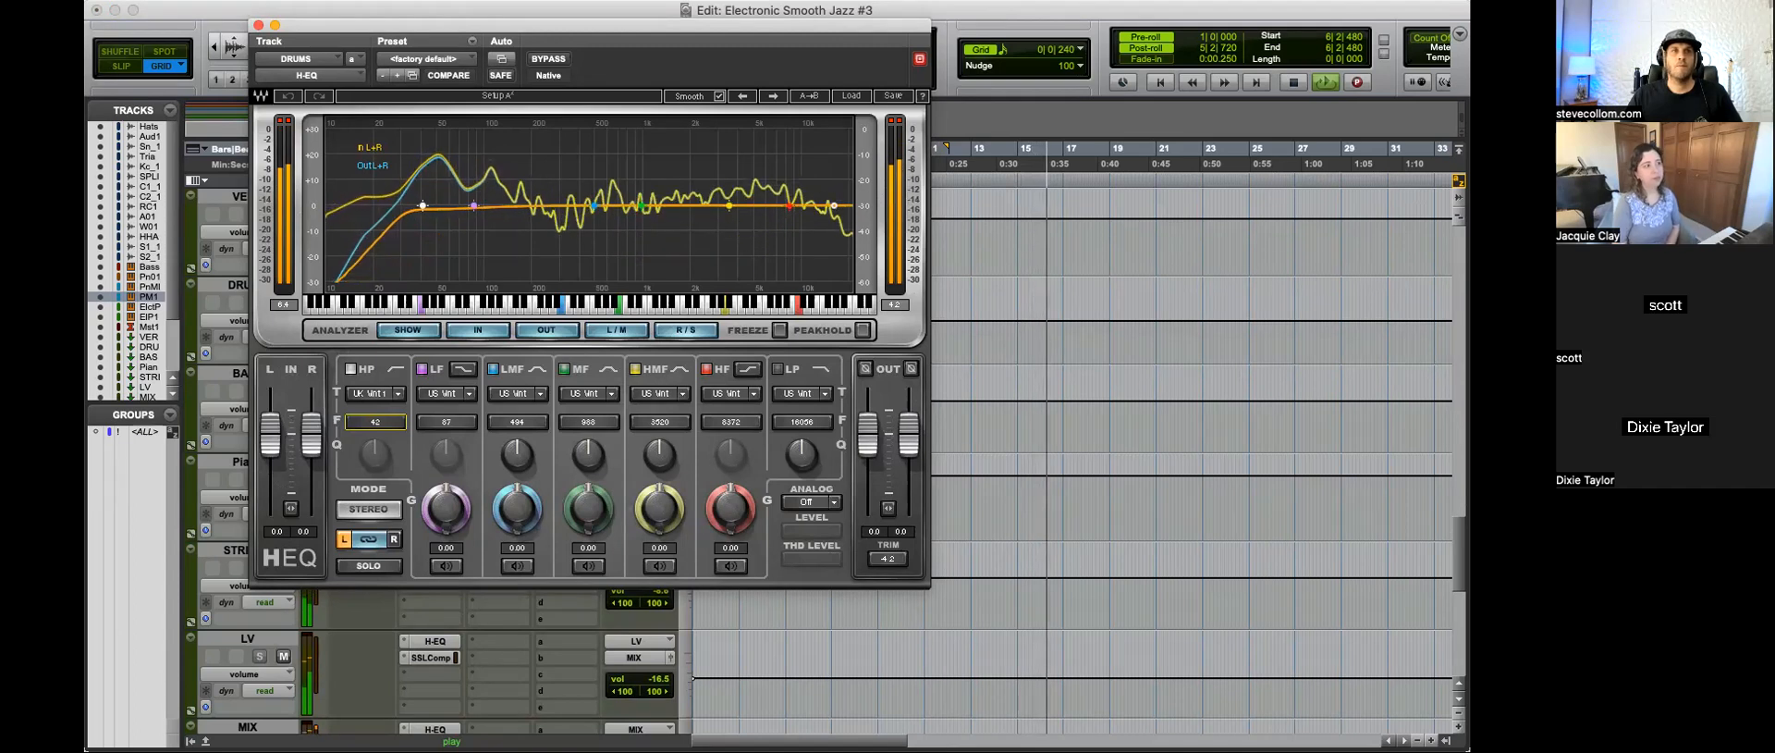
left_click(259, 25)
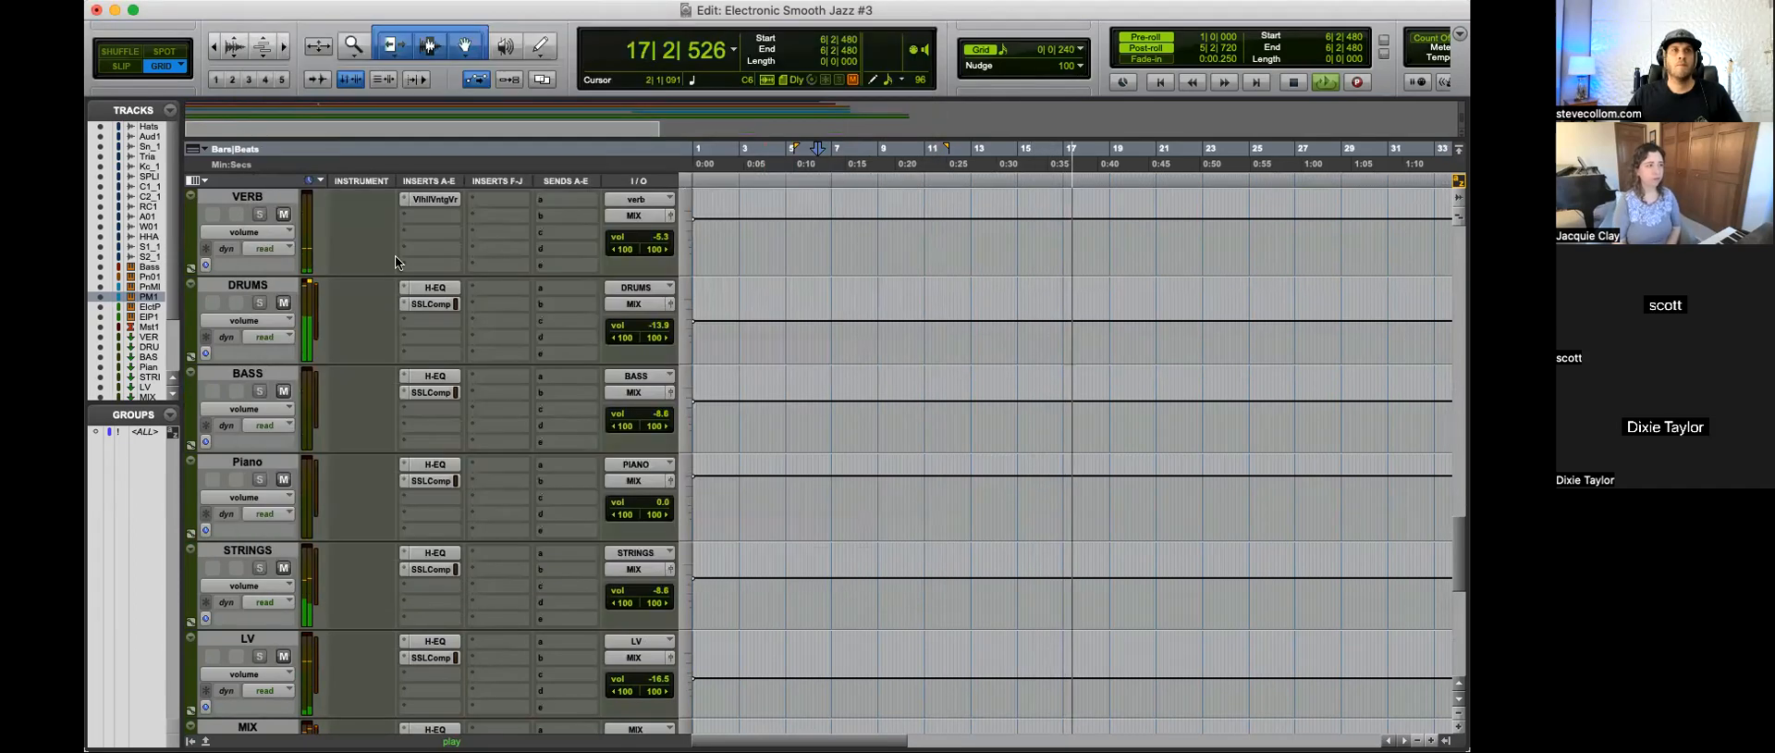
Step: Check the H-EQ curves on the DRUMS and BASS buses and stop playback
left_click(434, 288)
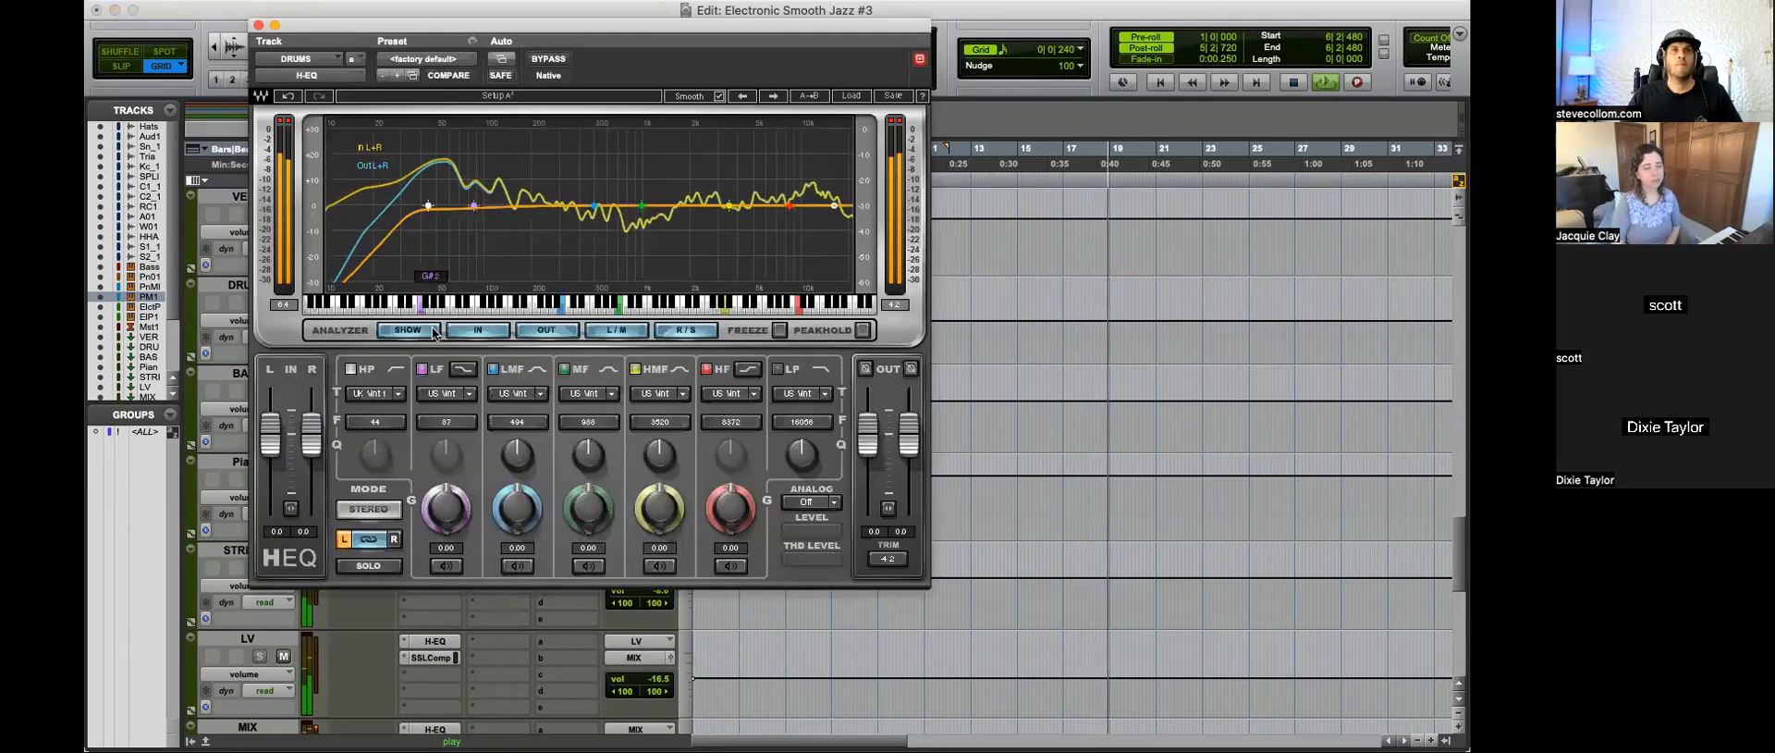
left_click(259, 25)
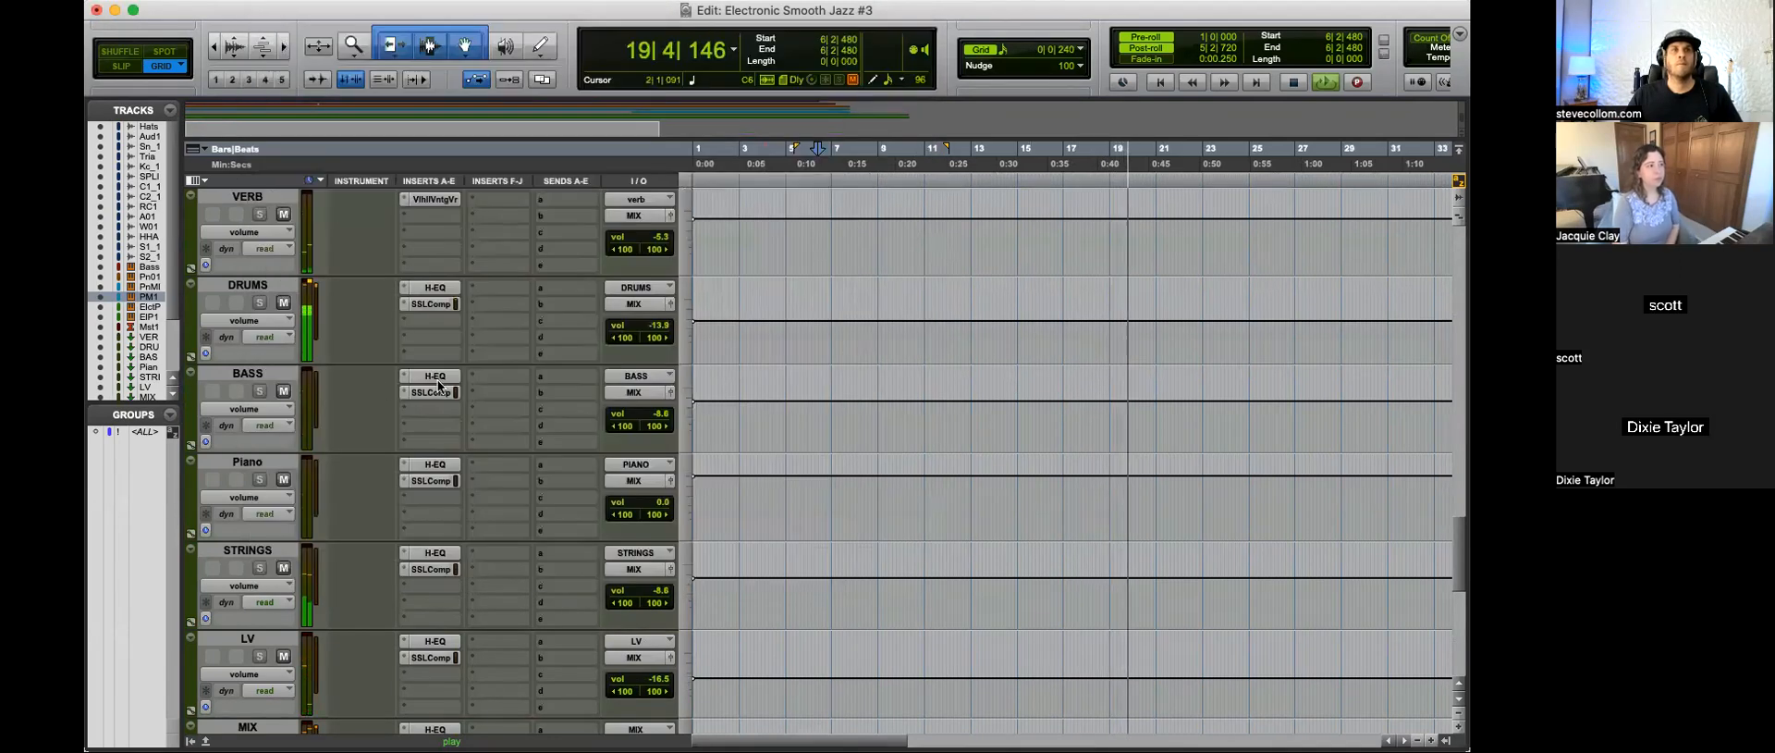
left_click(439, 381)
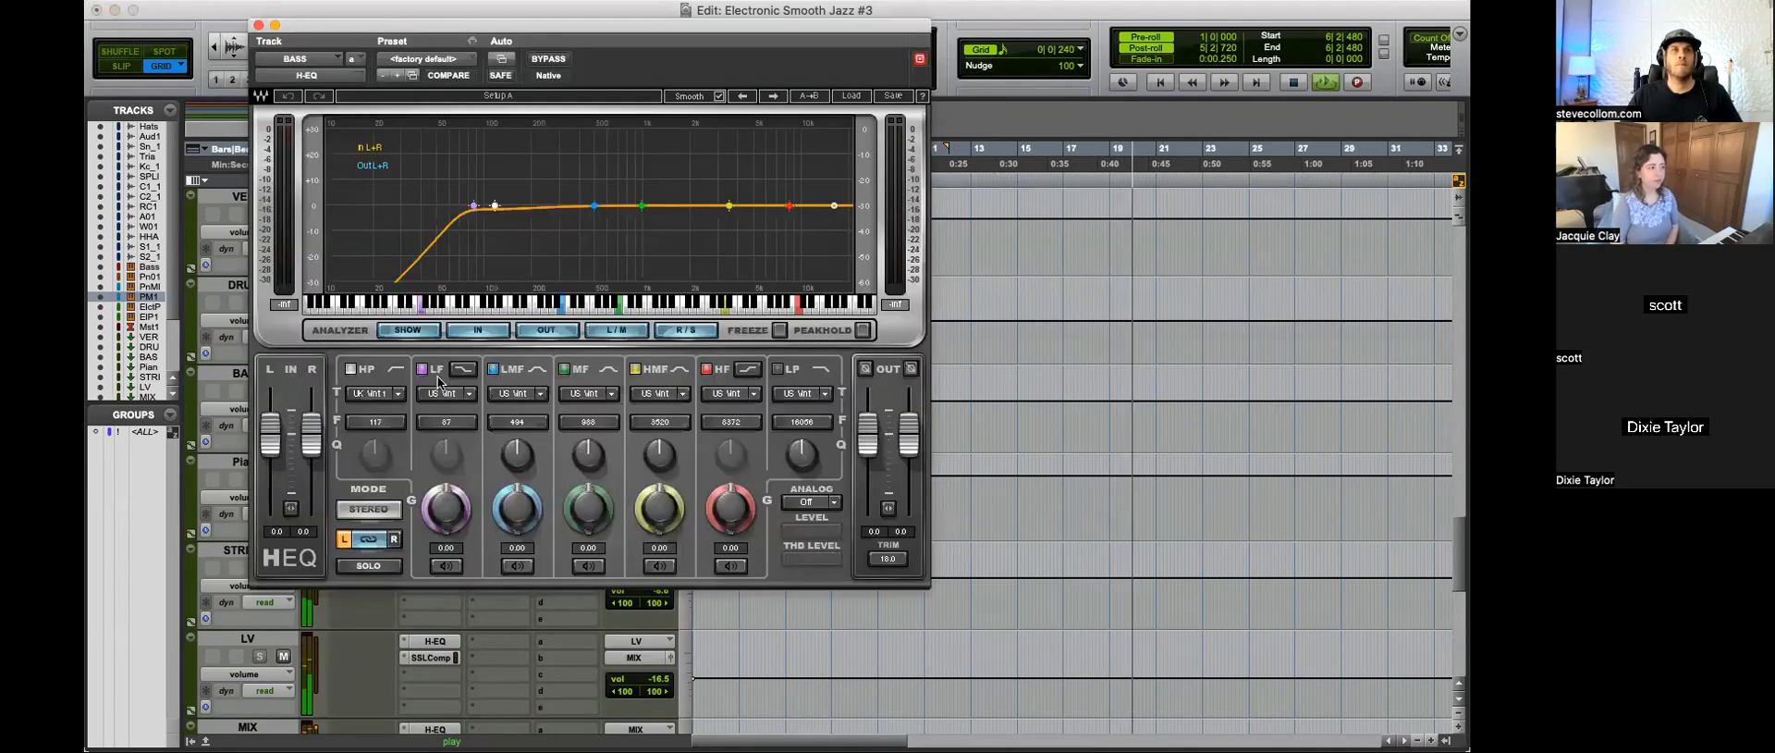
left_click(259, 25)
key("space")
Step: Route the Bass instrument track's output to the BASS (Stereo) bus
scroll(791, 415, "up", 15)
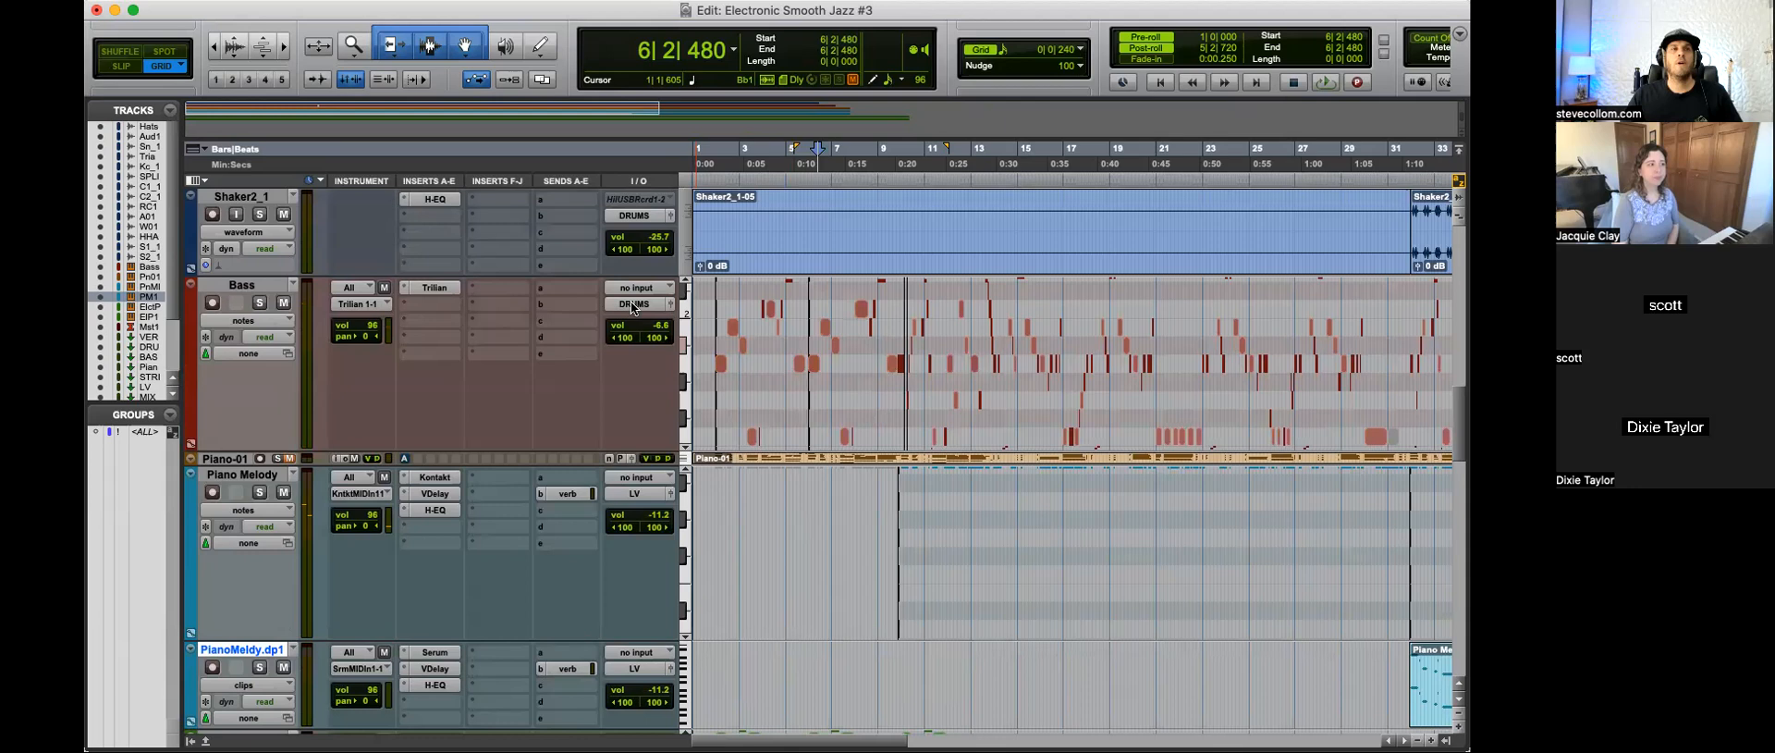
left_click(633, 308)
left_click(628, 307)
left_click(629, 307)
left_click(563, 317)
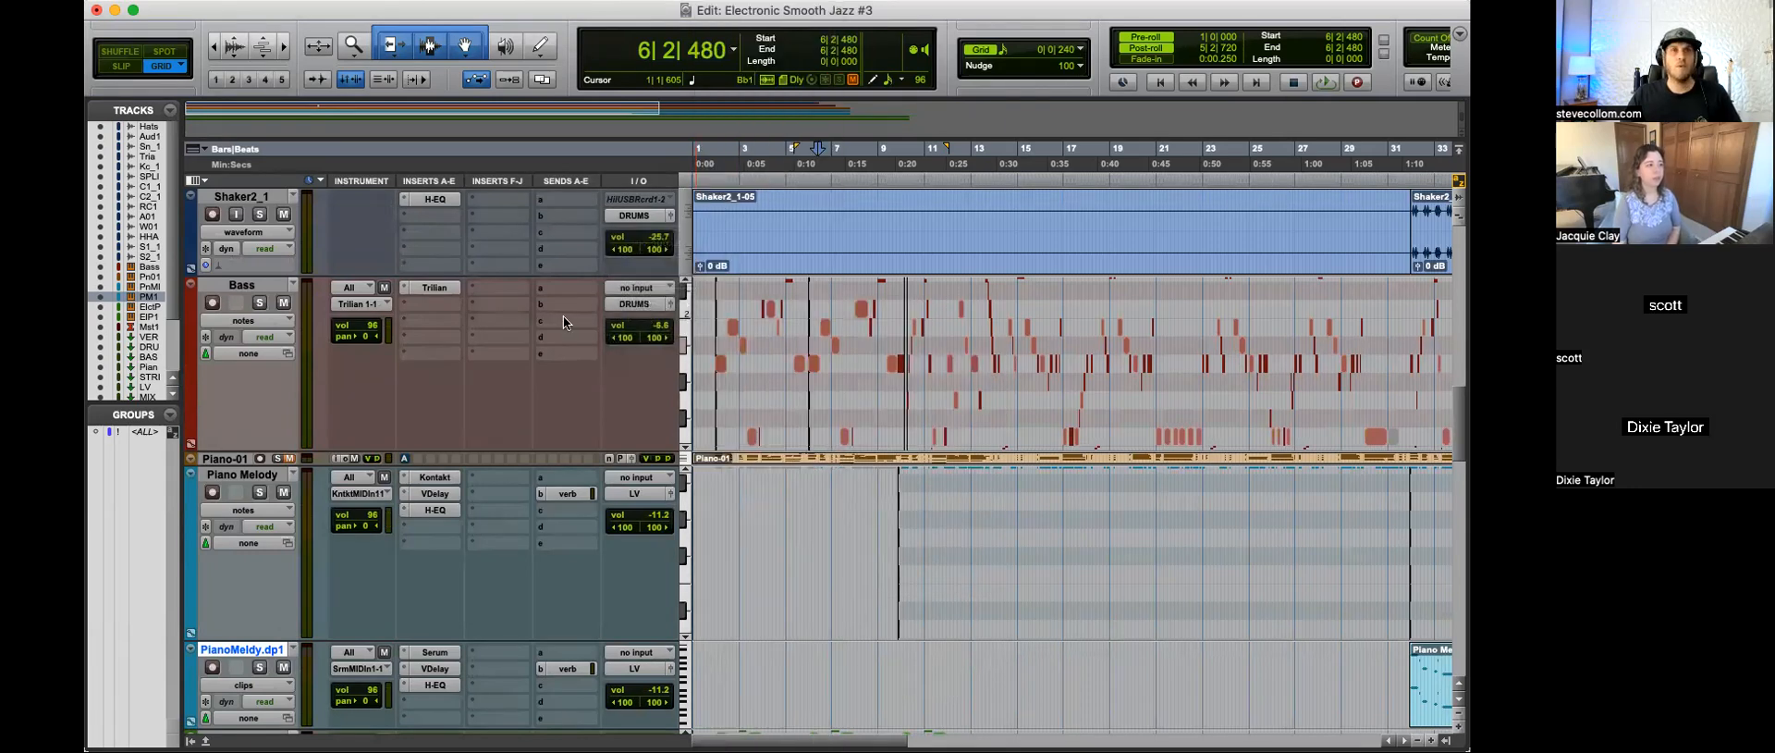
left_click(632, 308)
mouse_move(671, 322)
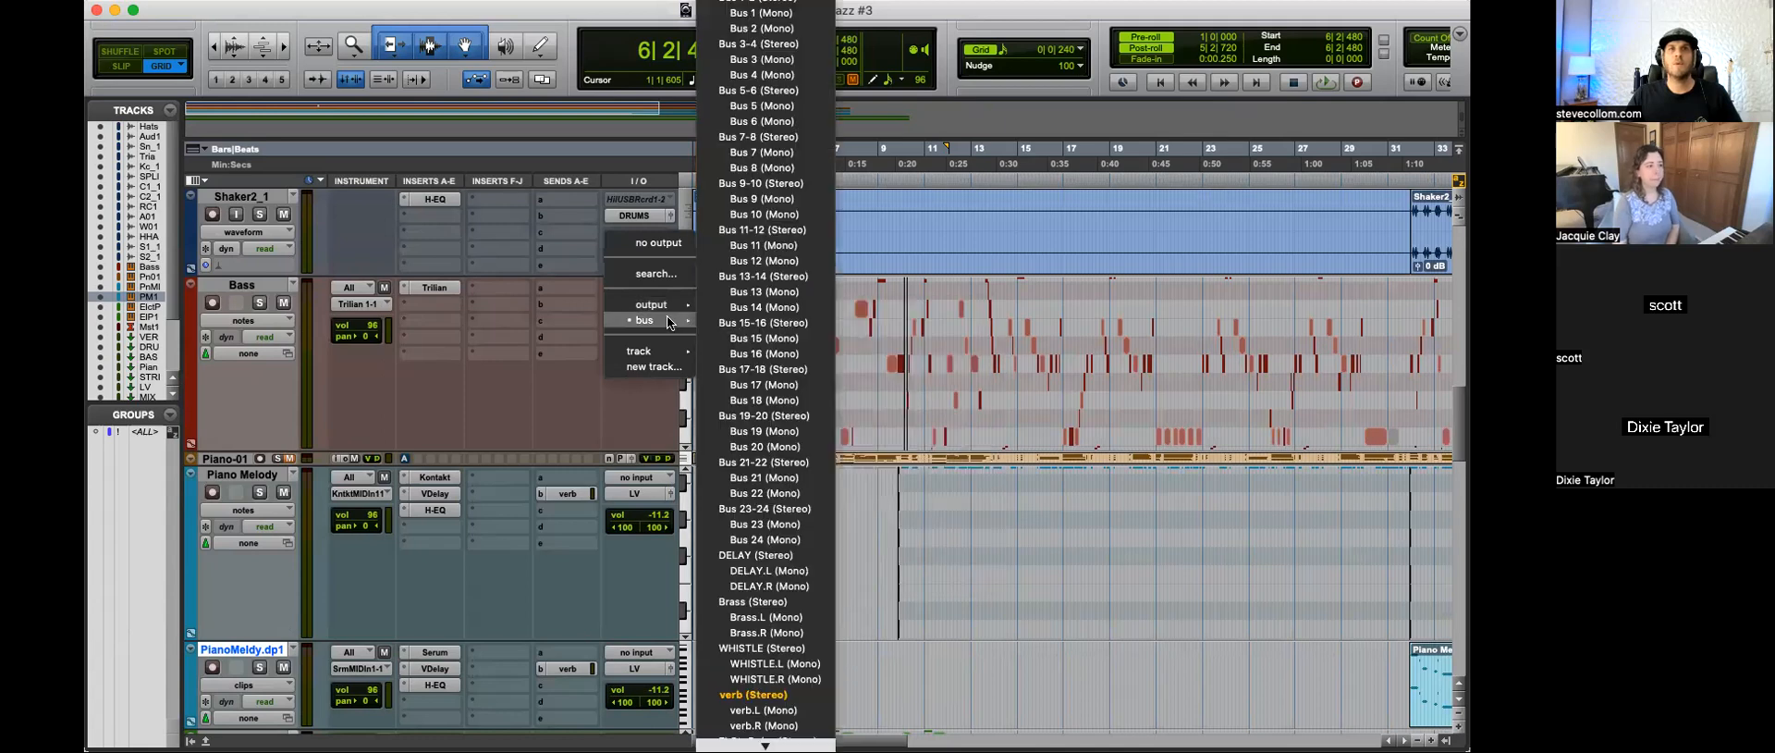
scroll(764, 554, "down", 5)
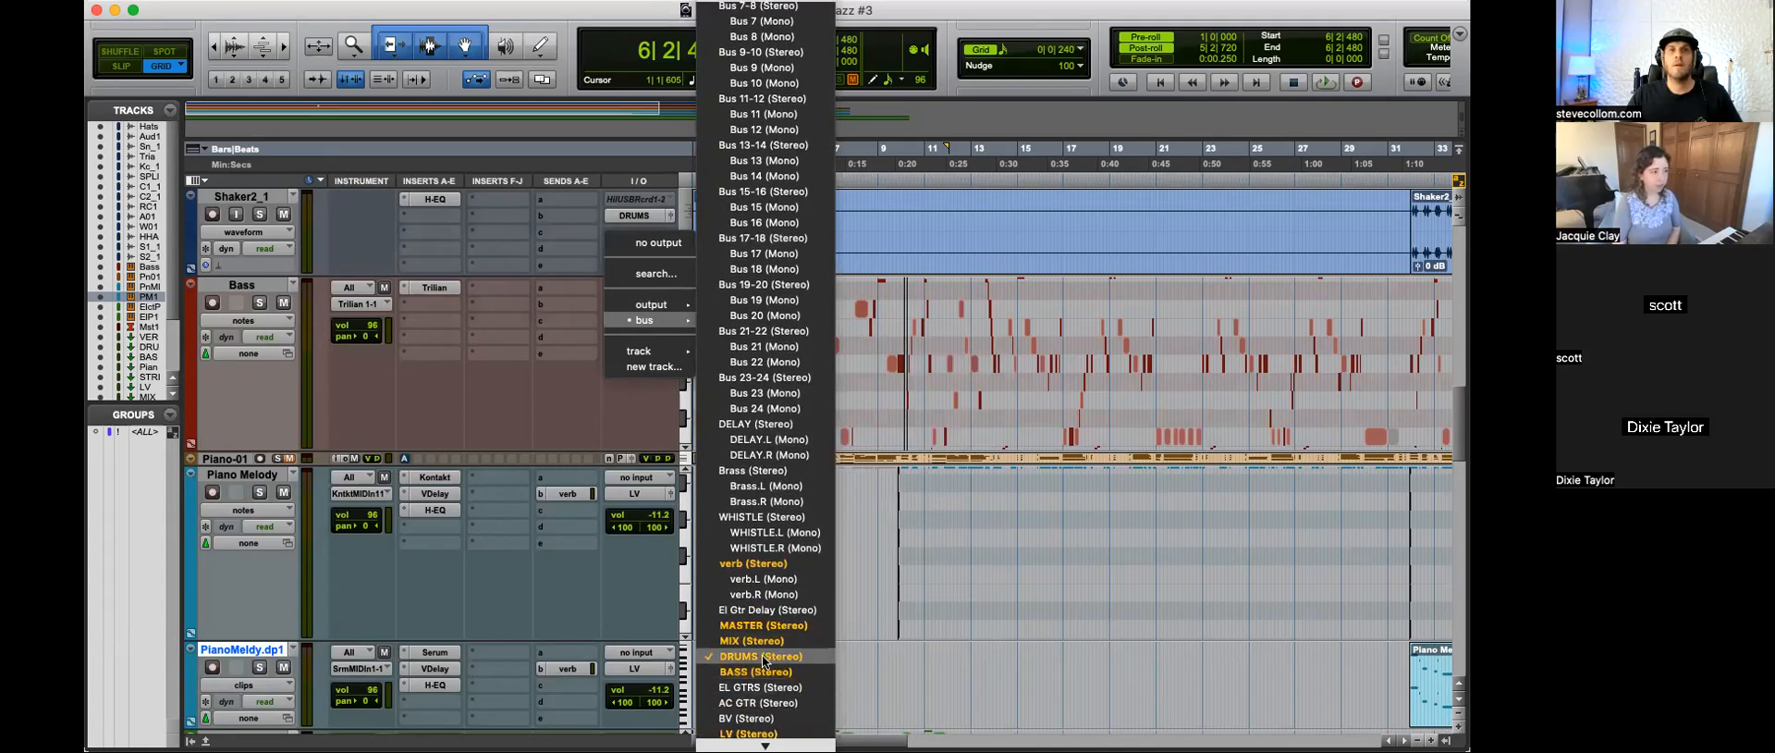
left_click(746, 670)
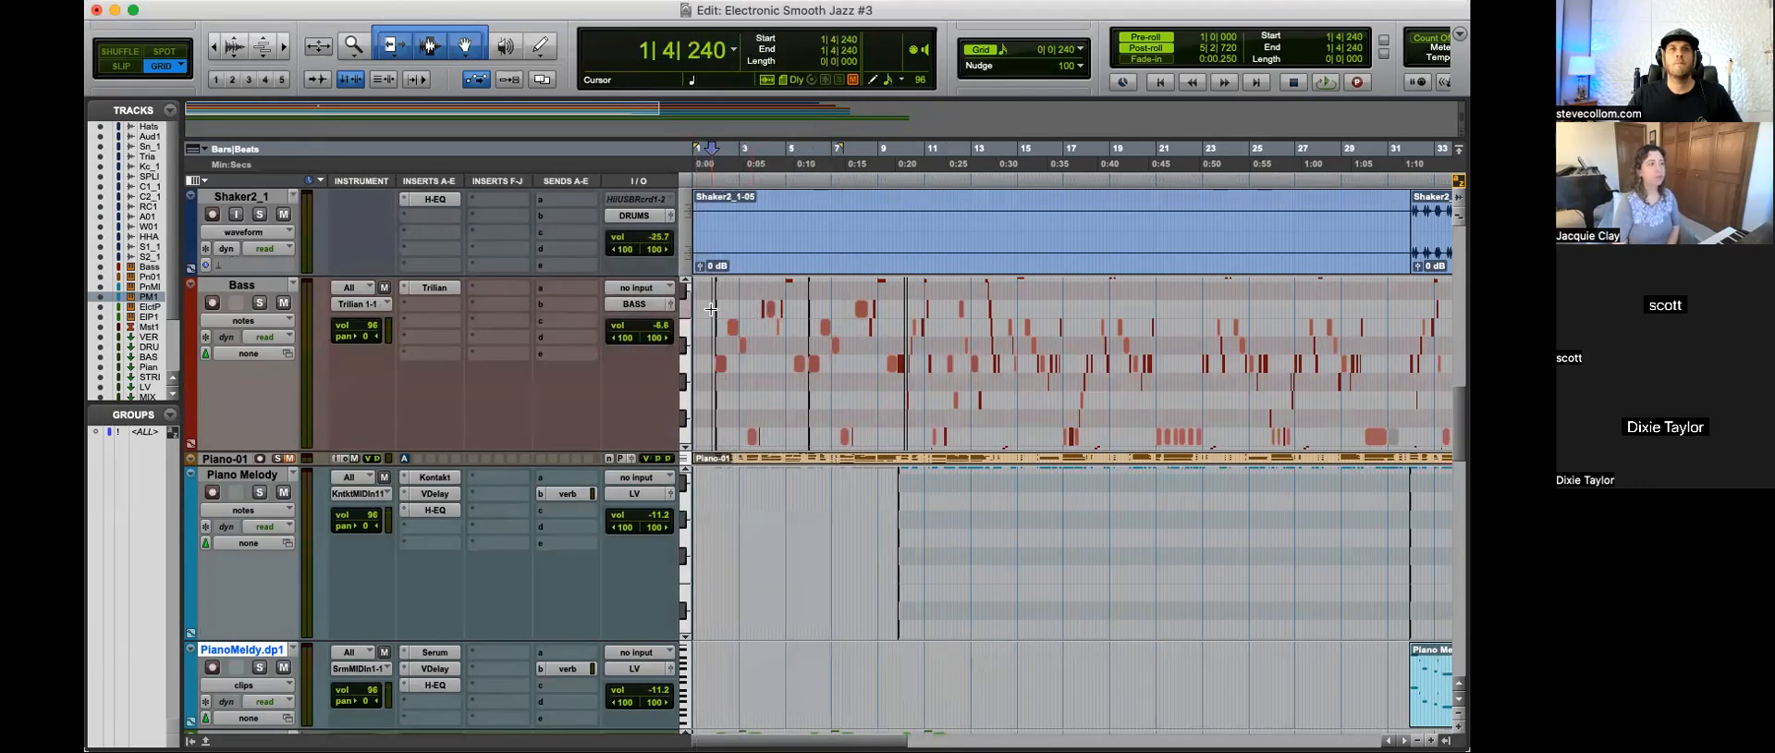
Step: Play the session from bar 1 and lower the BASS bus volume to -14.5
scroll(470, 364, "down", 15)
key("space")
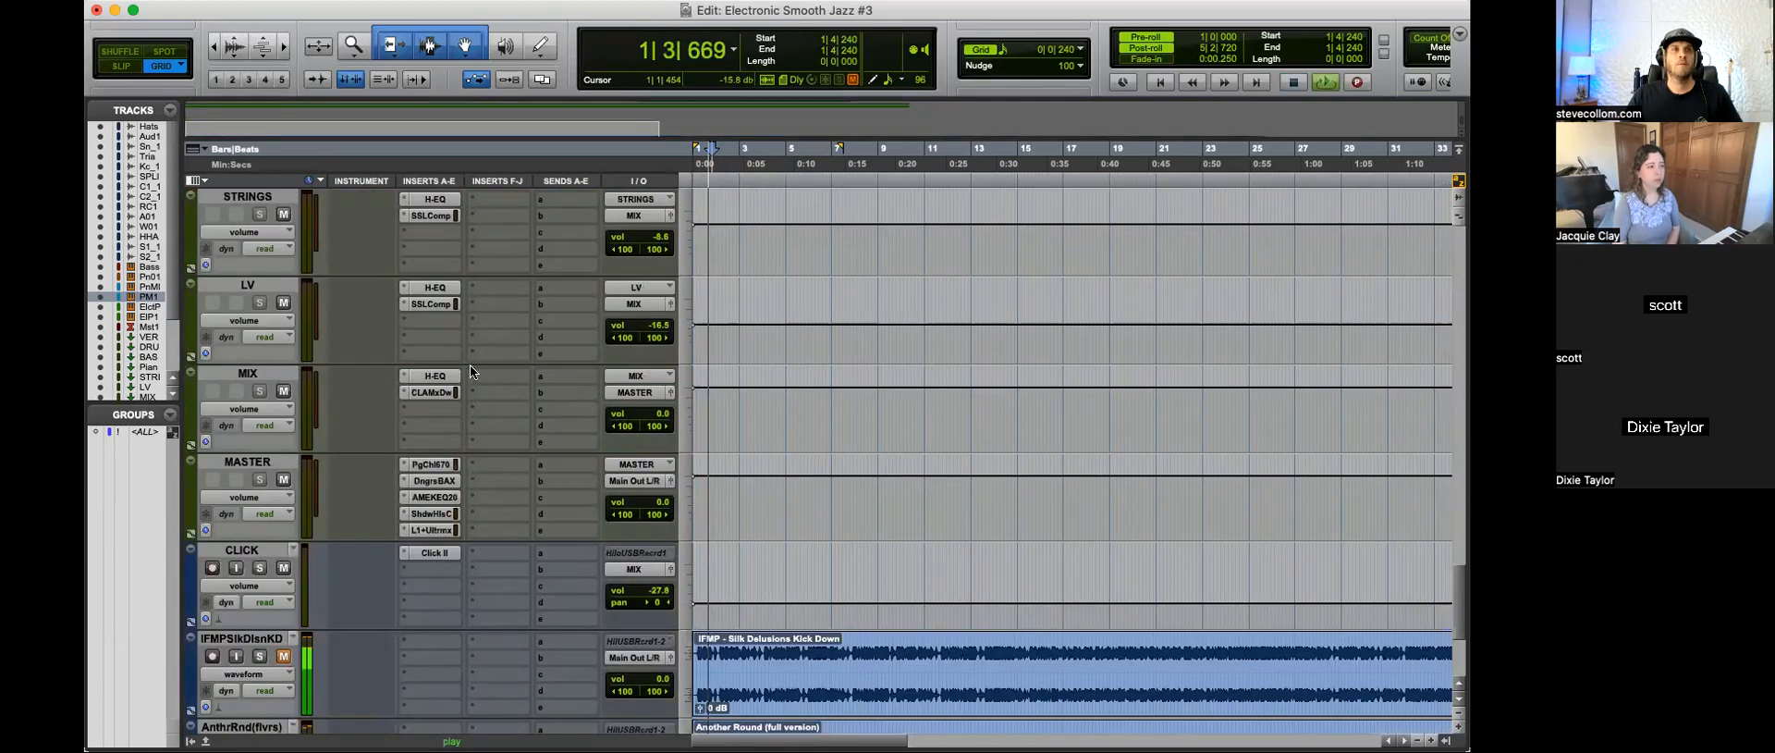
scroll(470, 364, "up", 5)
left_click_drag(657, 413, 662, 419)
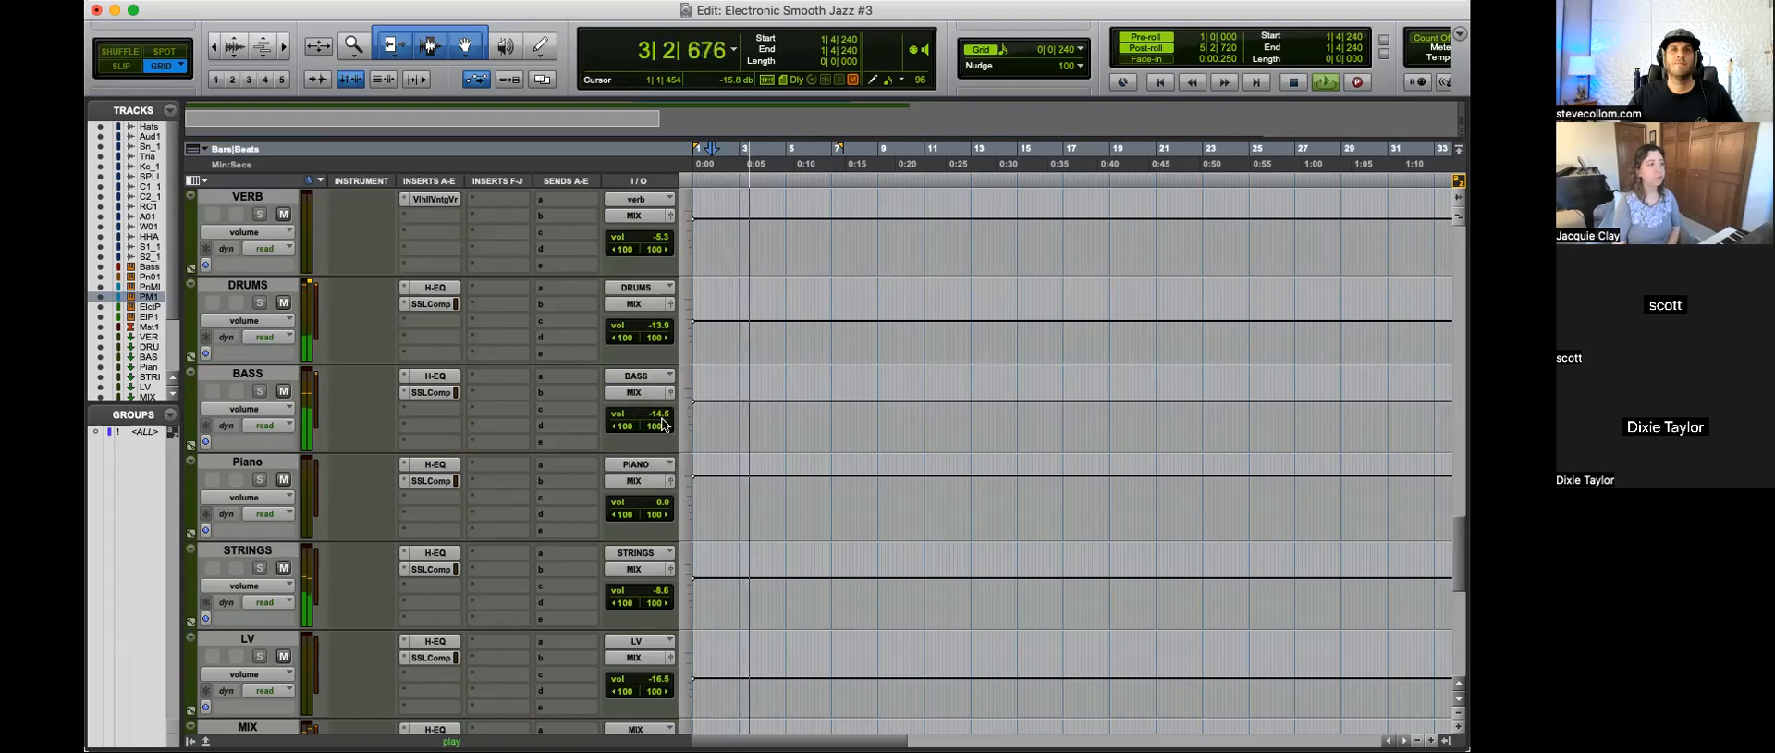
Step: In the BASS bus H-EQ, try a -6.25 LF bell cut at 42 Hz, switch it off and set the high-pass to 105 Hz
left_click(431, 376)
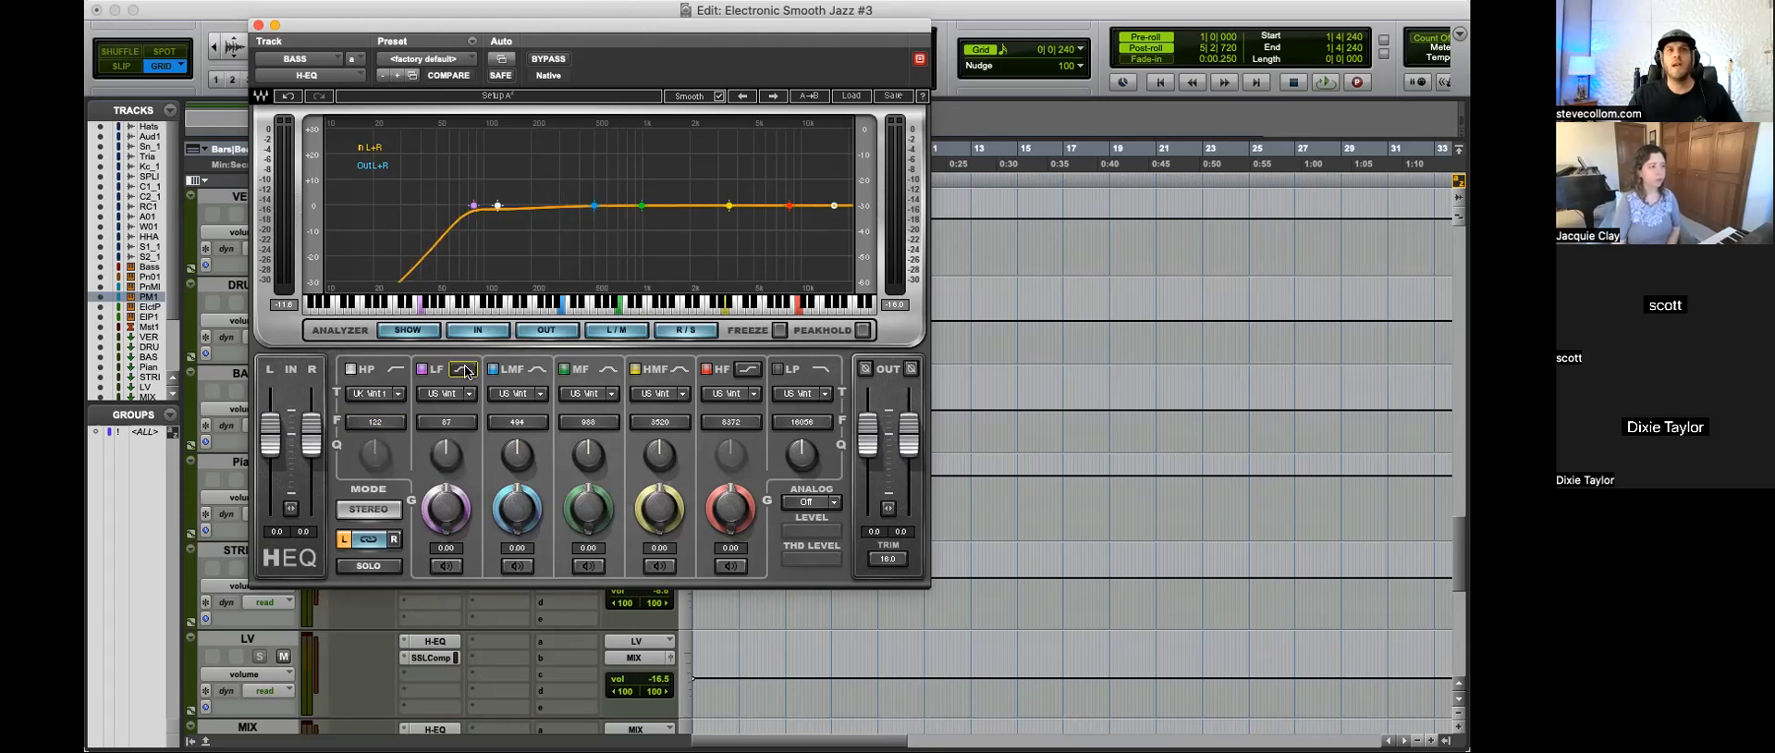
left_click(352, 371)
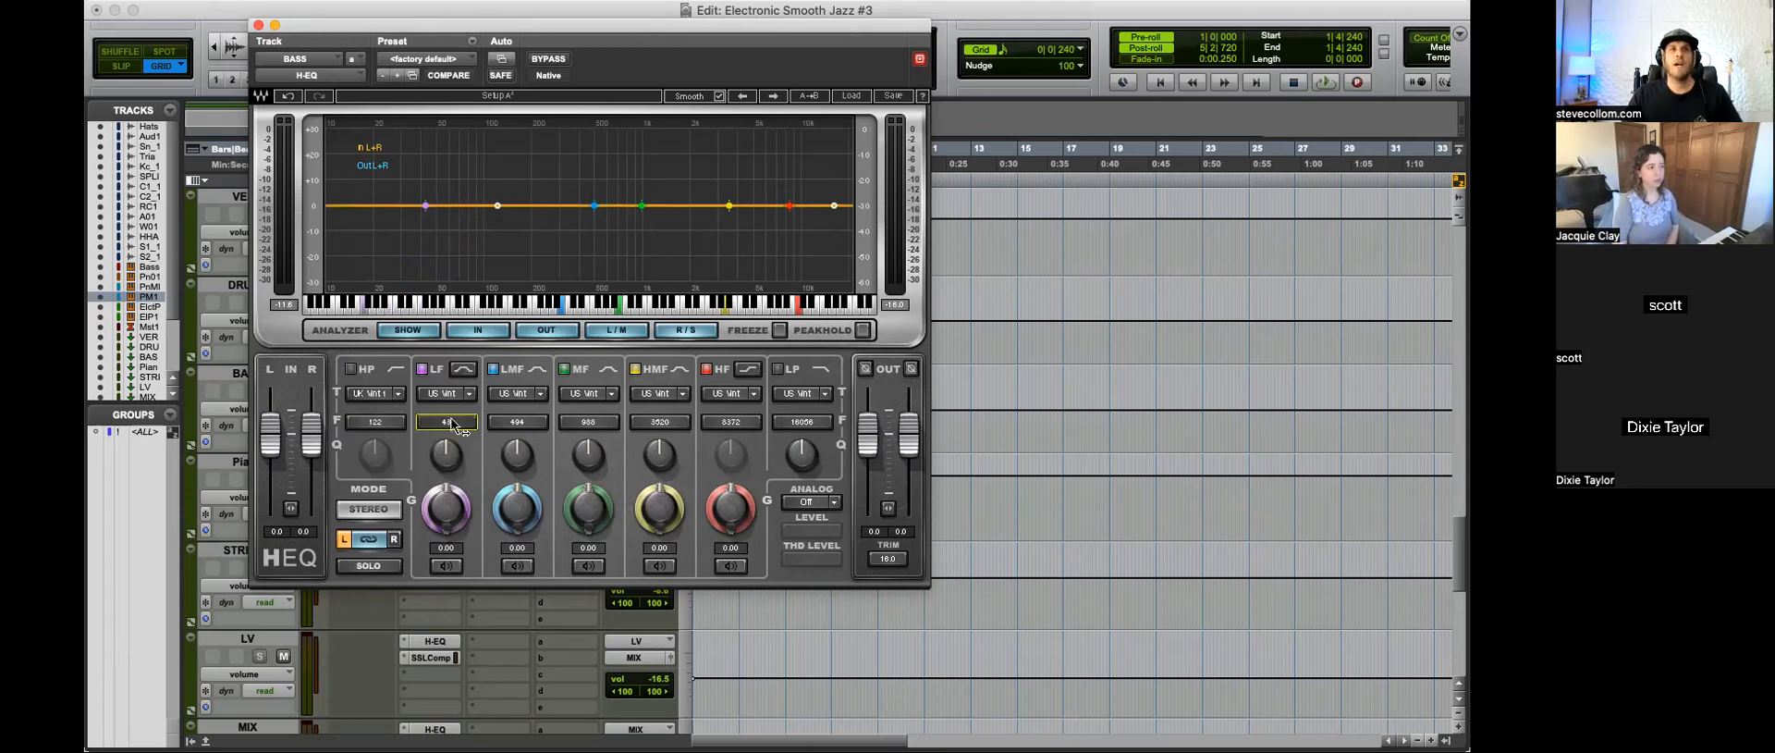
left_click_drag(444, 506, 445, 541)
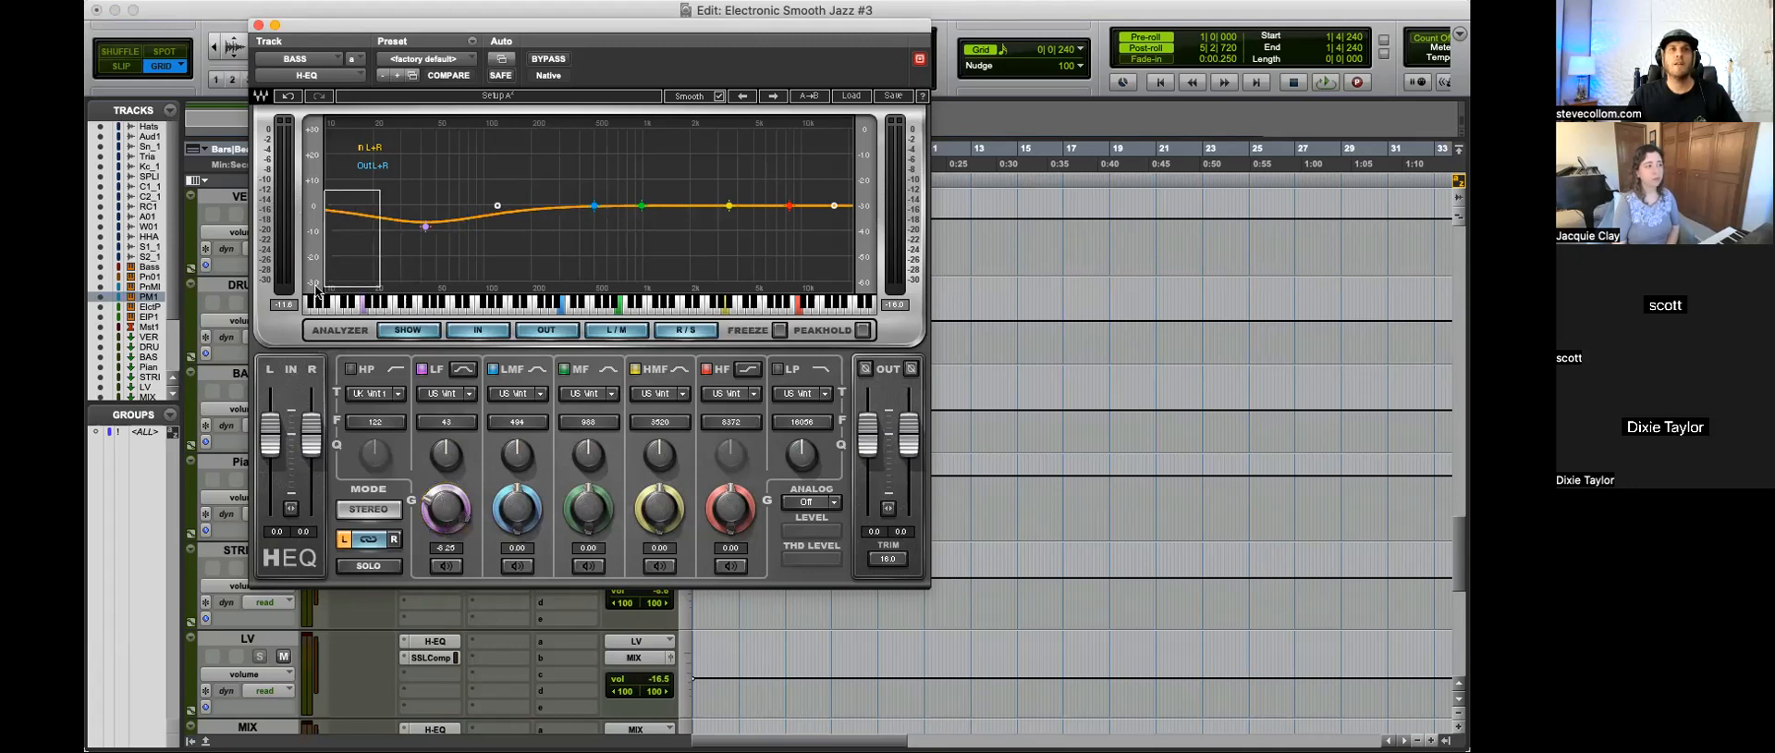
left_click(423, 370)
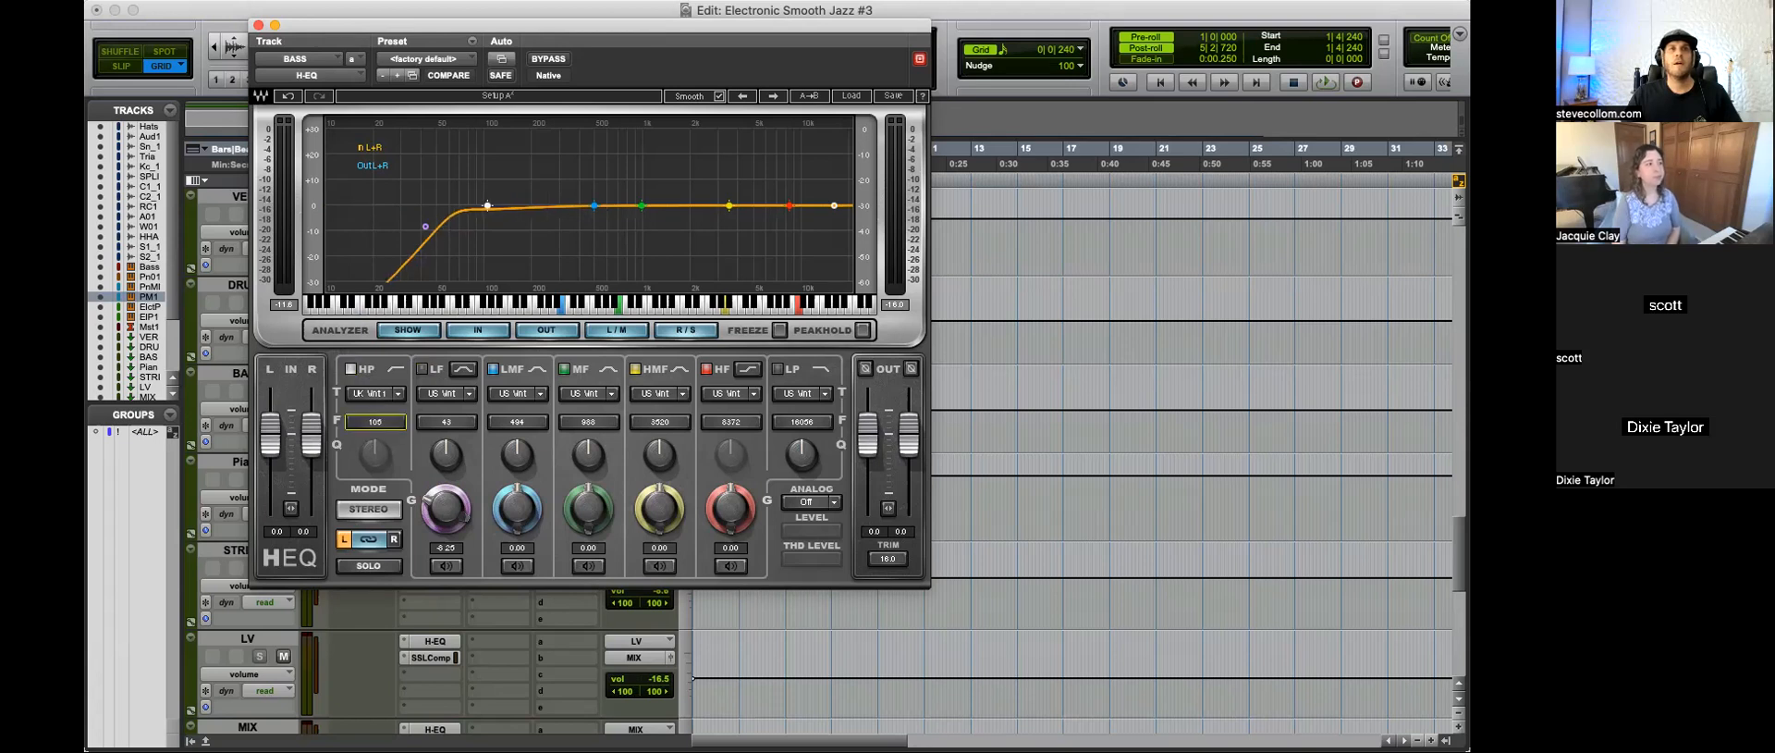
left_click(258, 25)
Step: Play the session from bar 1 and check the SSLComp plug-ins on the BASS and DRUMS buses
key("space")
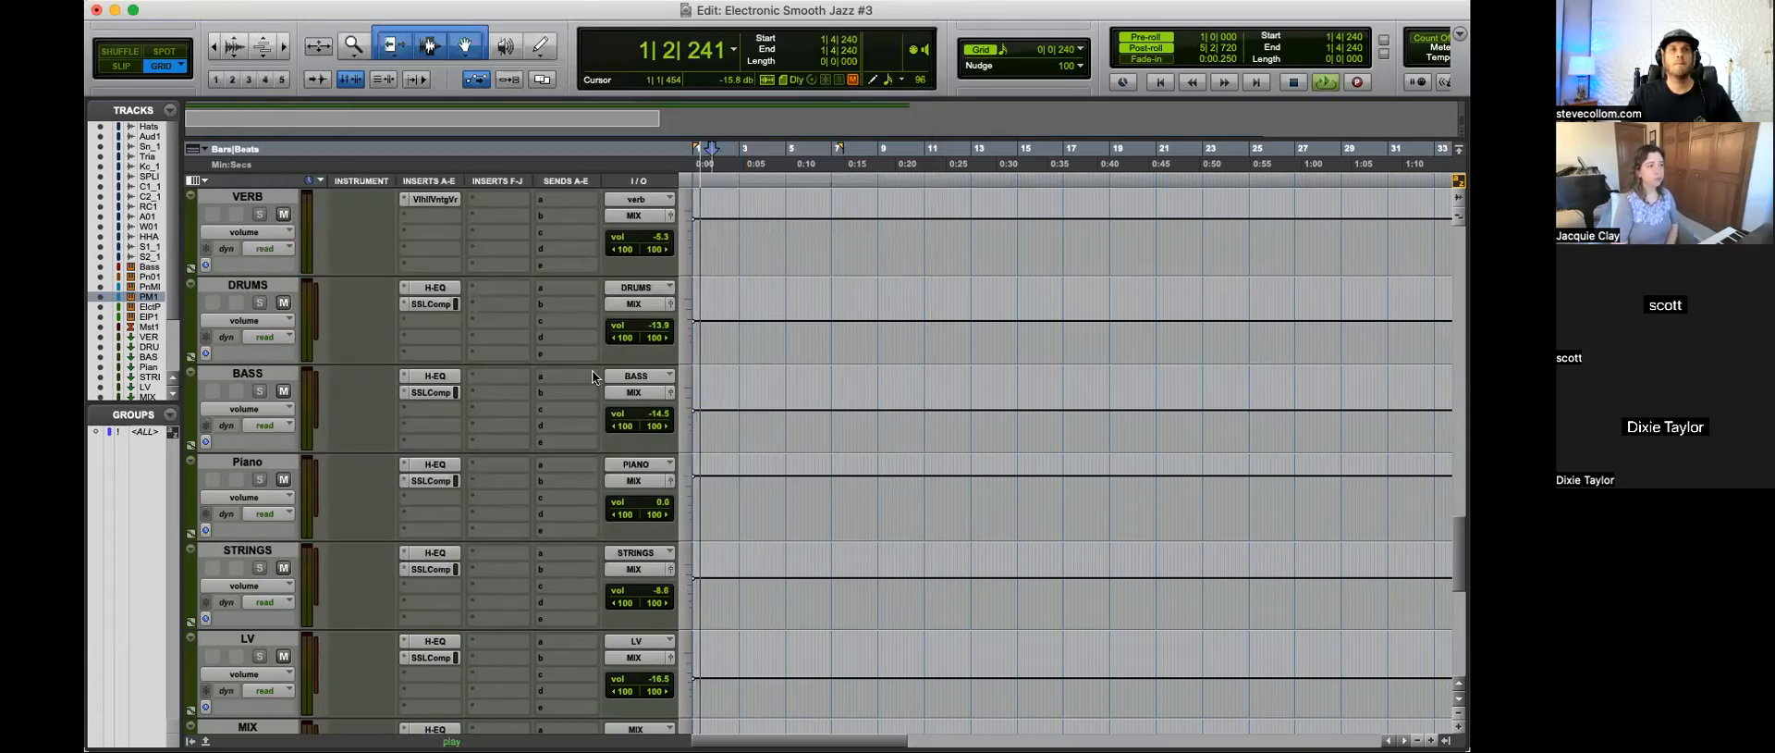
left_click(430, 392)
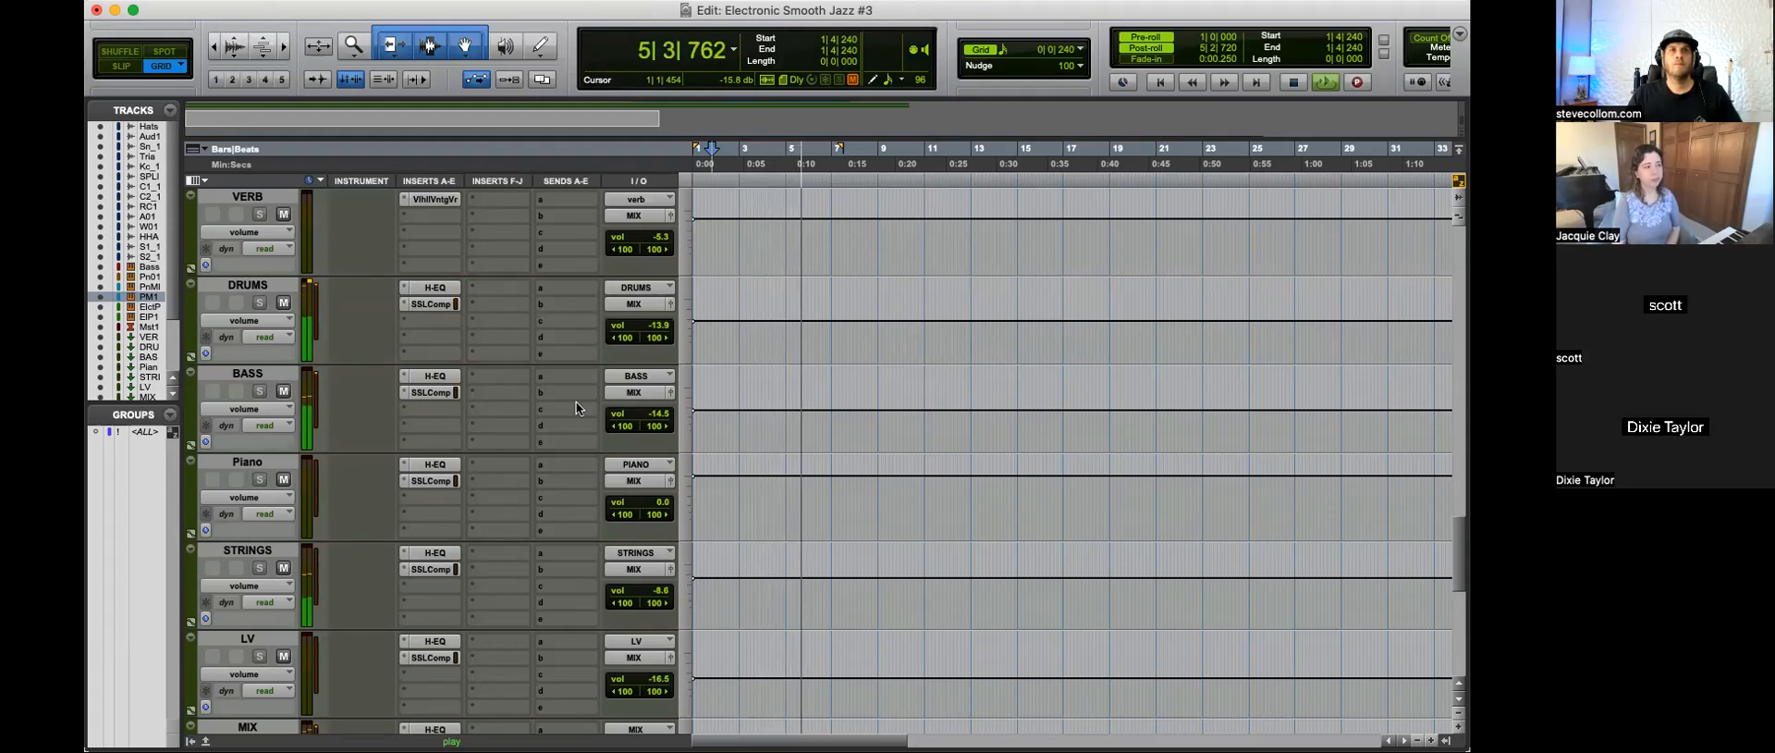
left_click(431, 303)
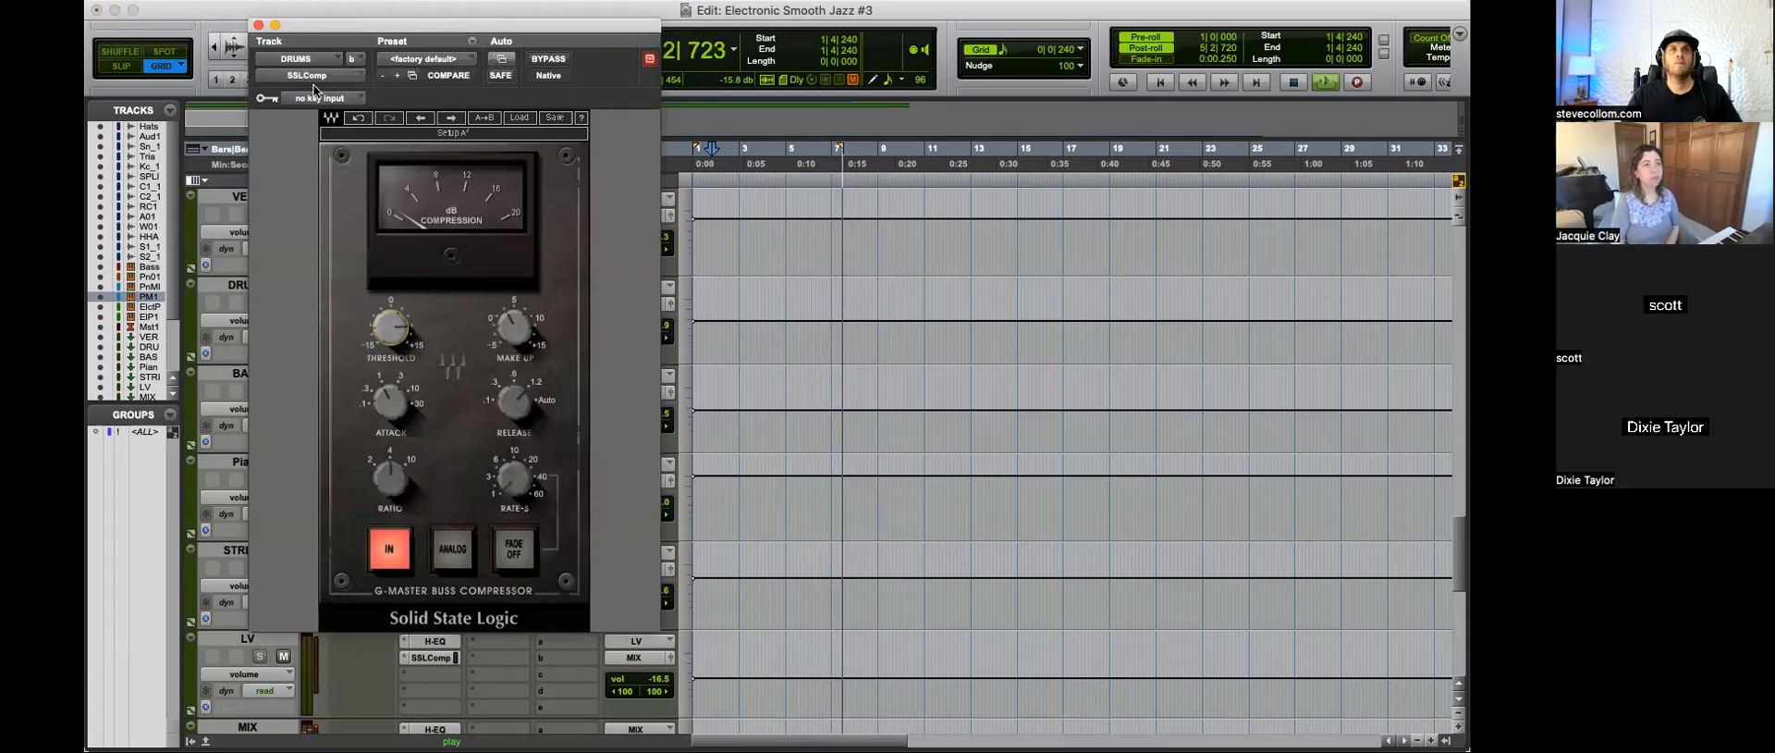
left_click(258, 25)
Step: Lower the Clap1_1 track volume to -13.9 and copy the verb send from Clap2_1 to Clap1_1
scroll(952, 487, "up", 15)
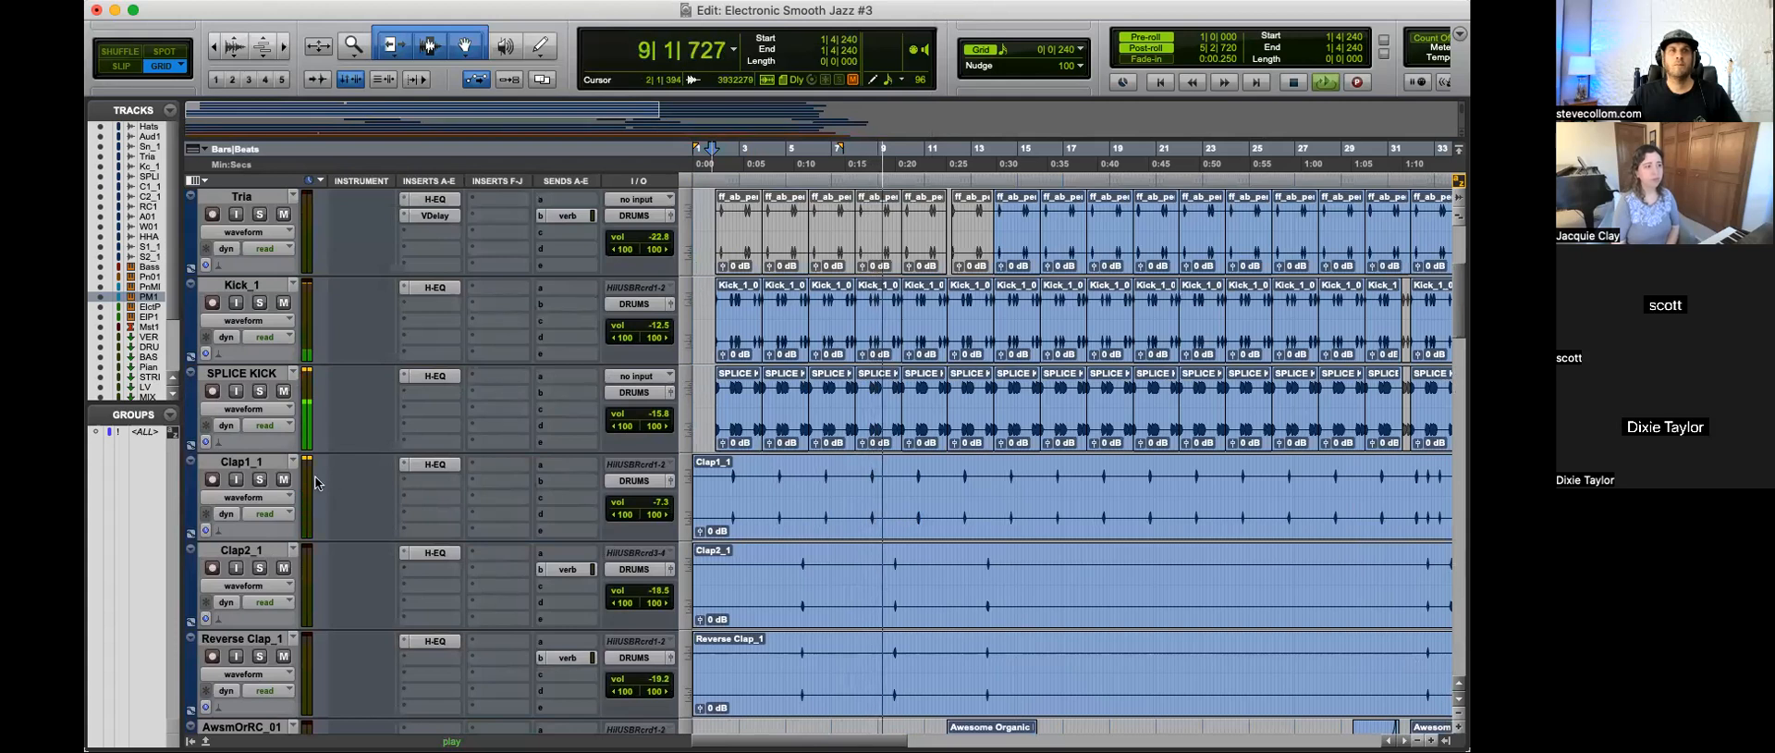
left_click_drag(659, 502, 660, 515)
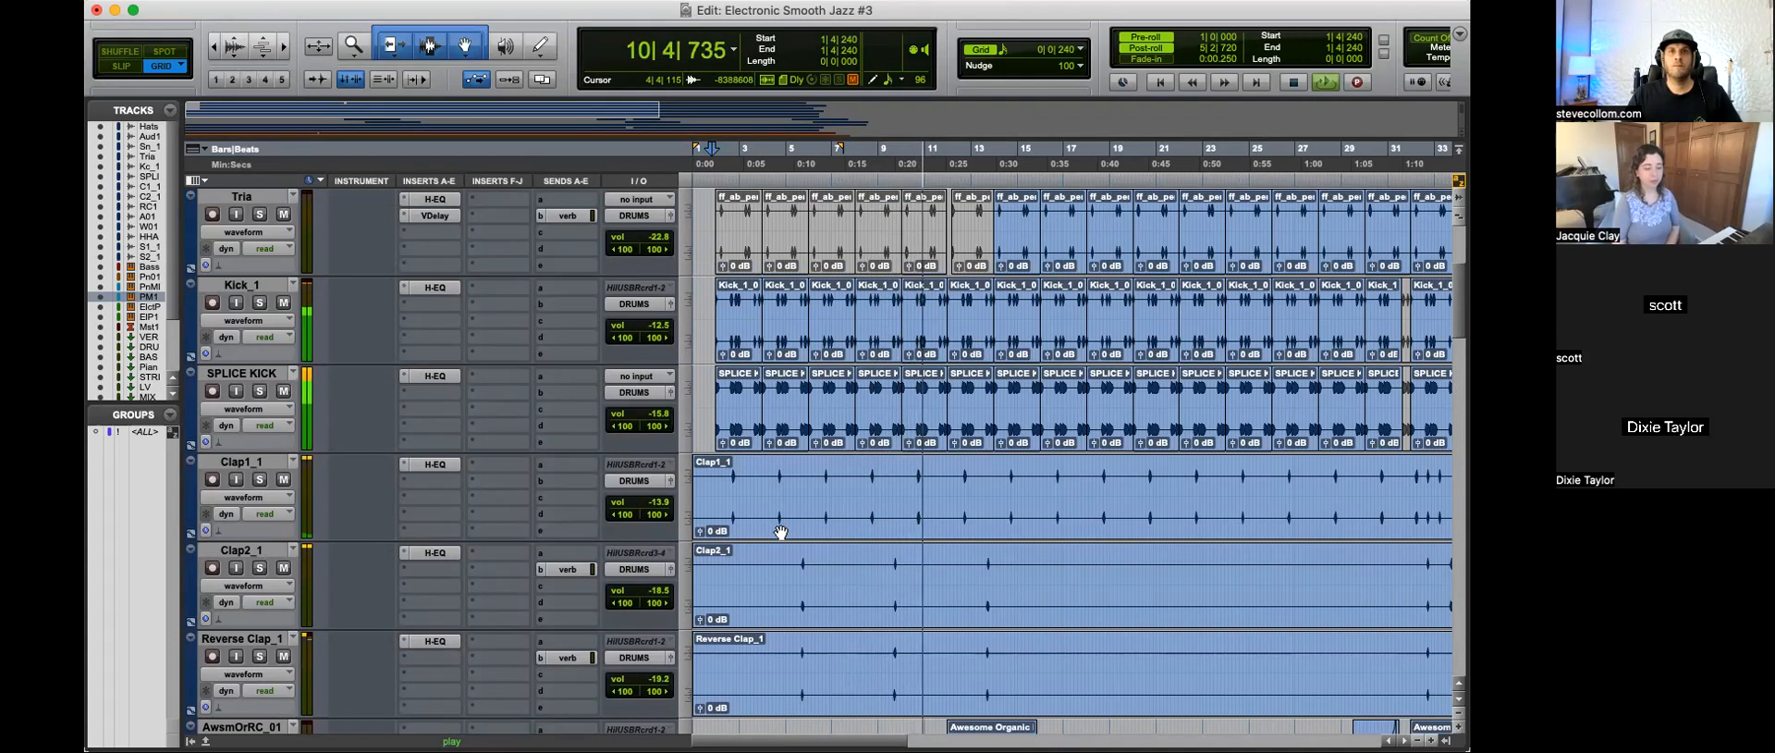
left_click_drag(570, 571, 573, 482)
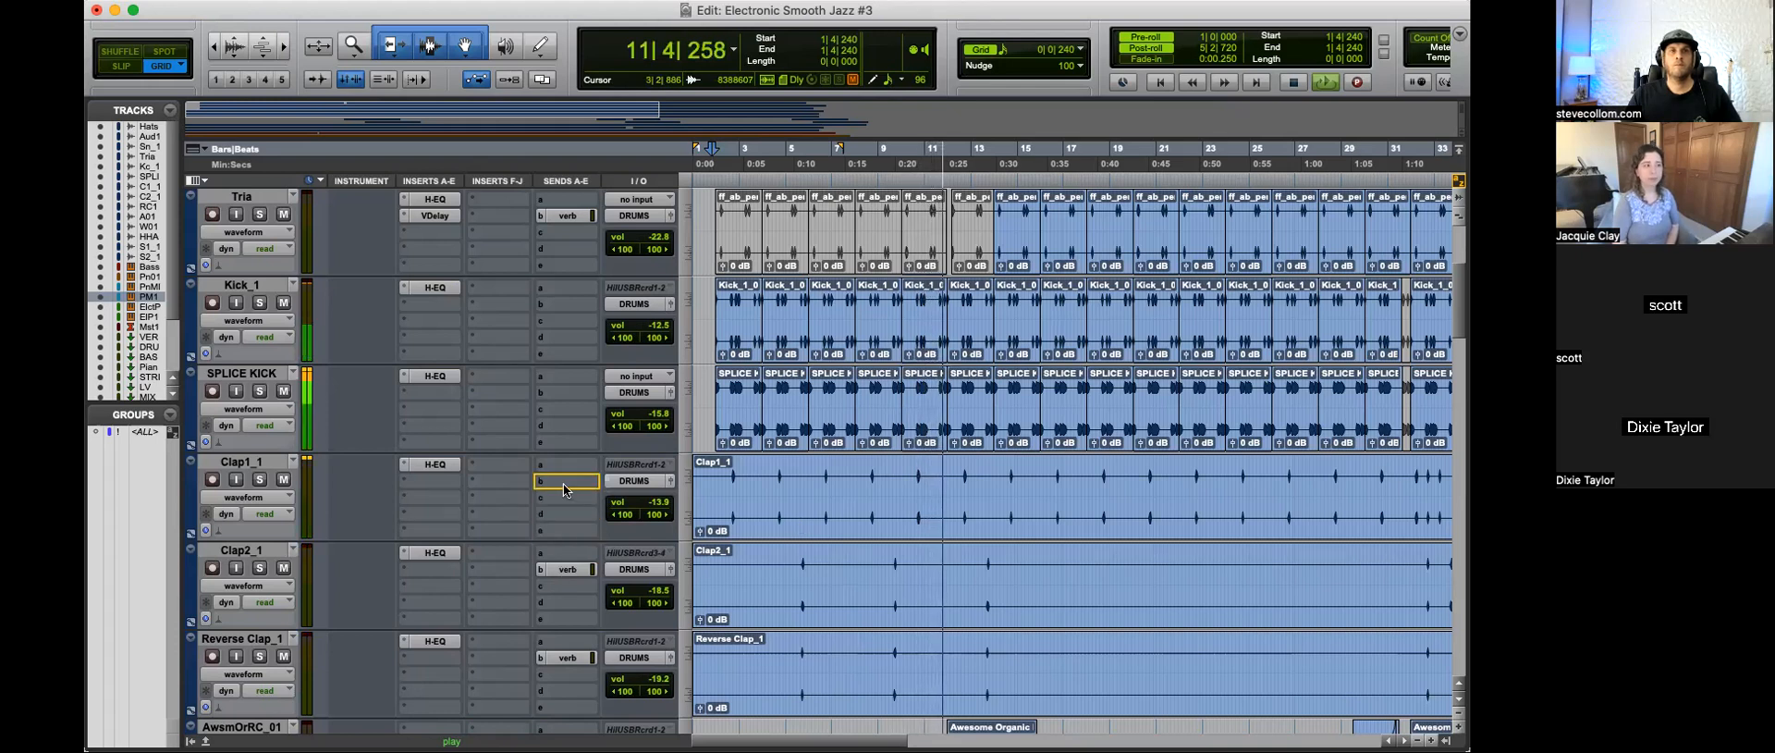
left_click(571, 482)
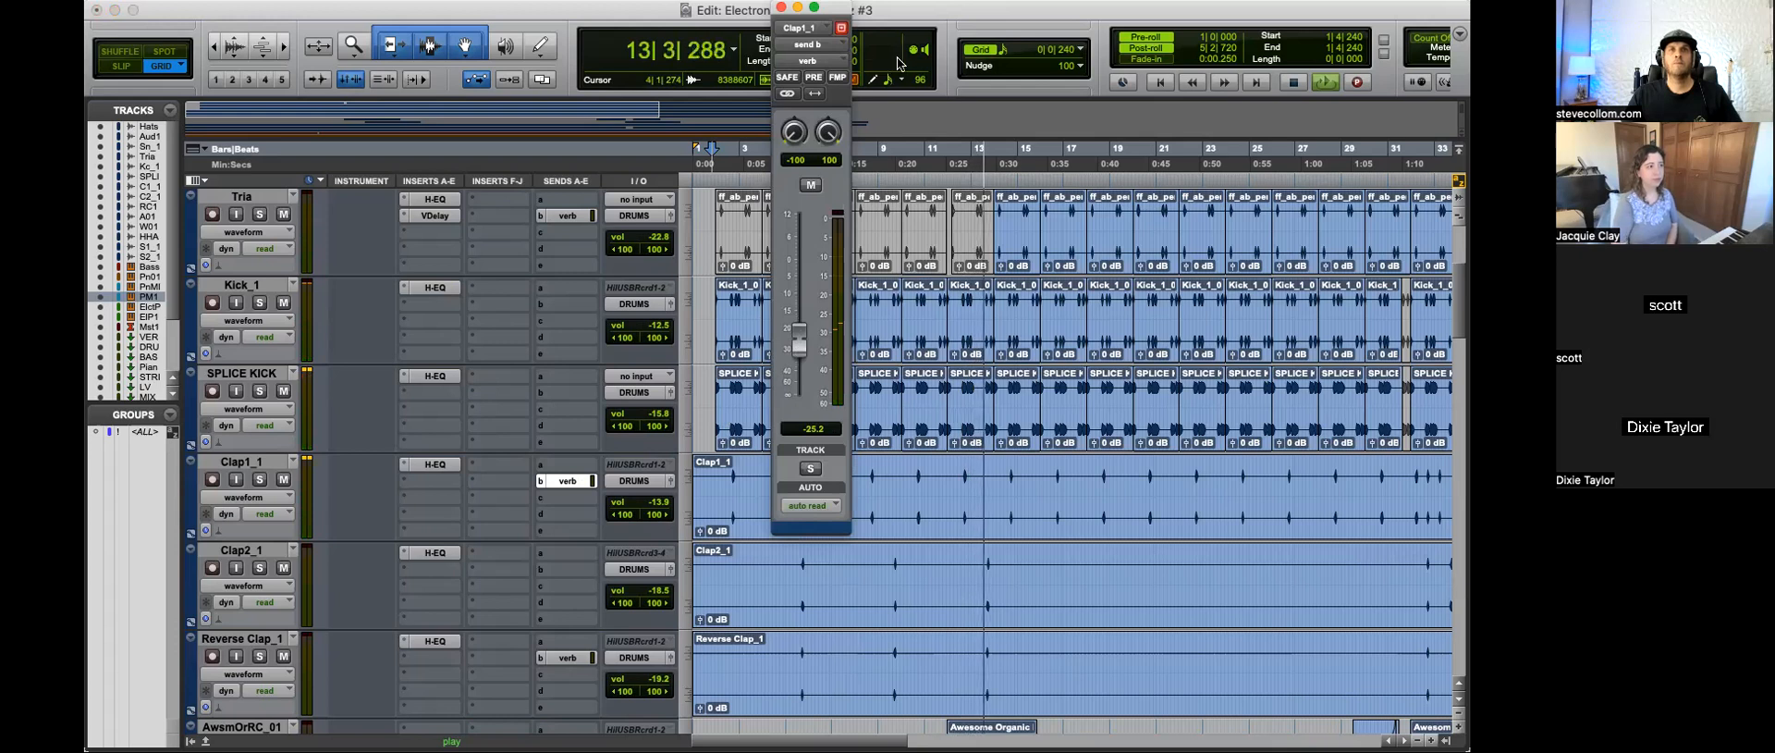
left_click(570, 481, "ctrl+super")
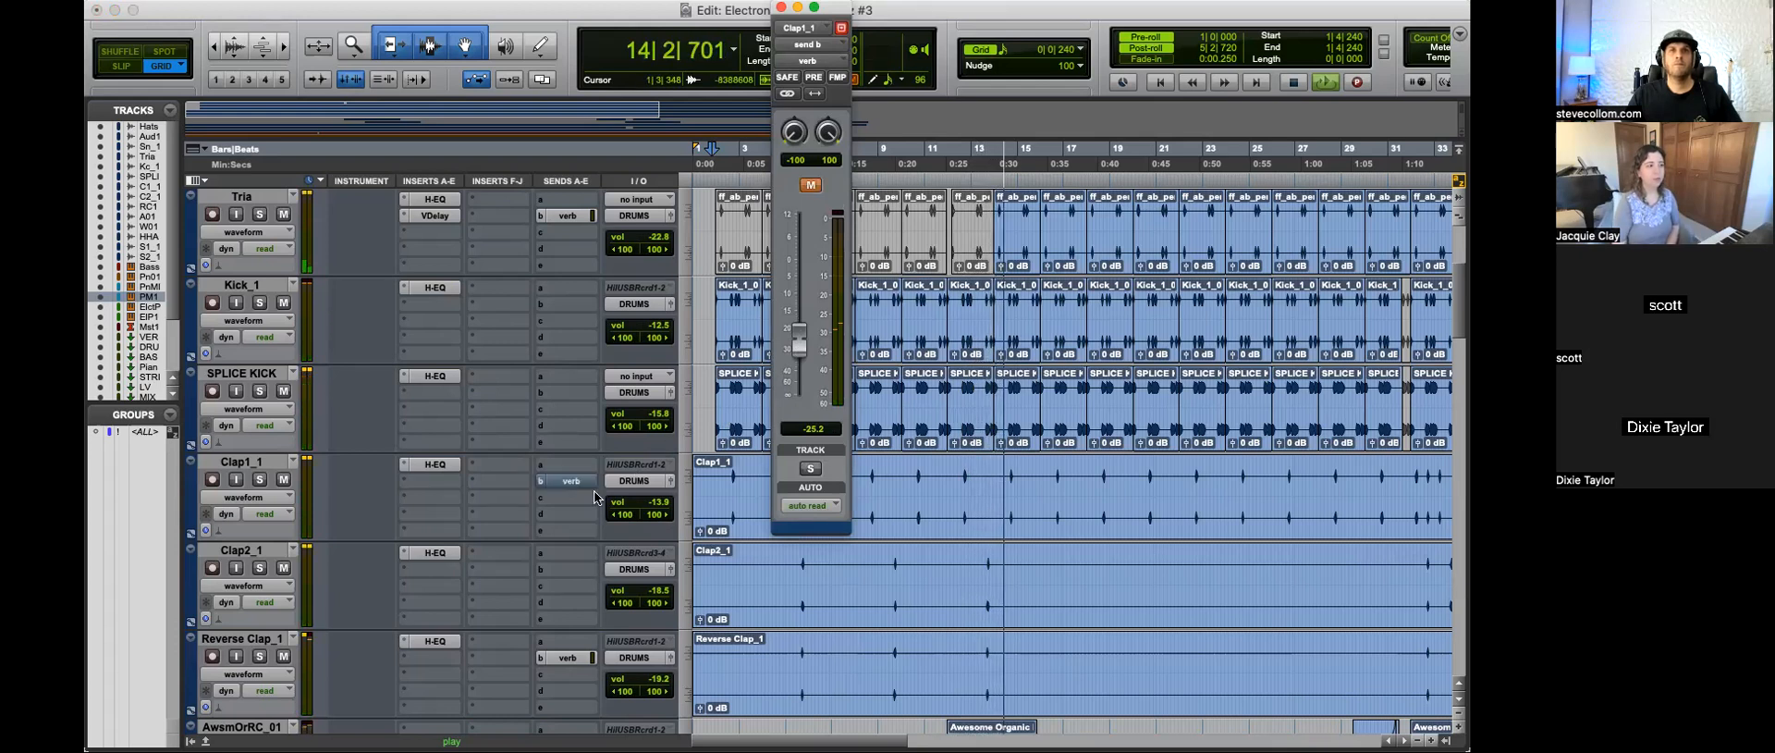
left_click(576, 482)
Step: Lower the DRUMS bus volume to -15.9
scroll(799, 543, "down", 3)
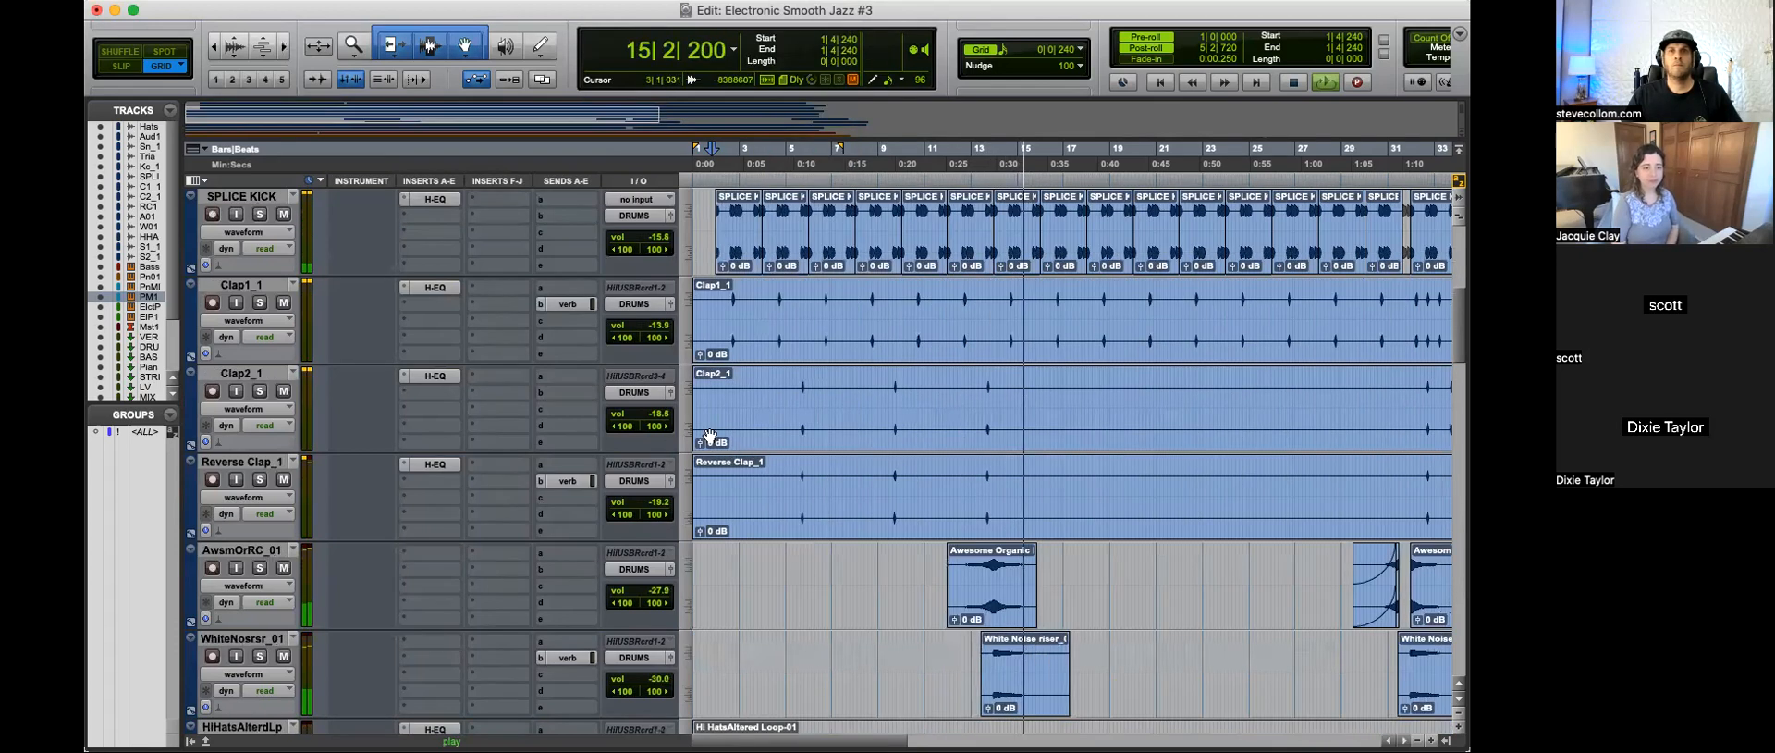
scroll(917, 602, "down", 10)
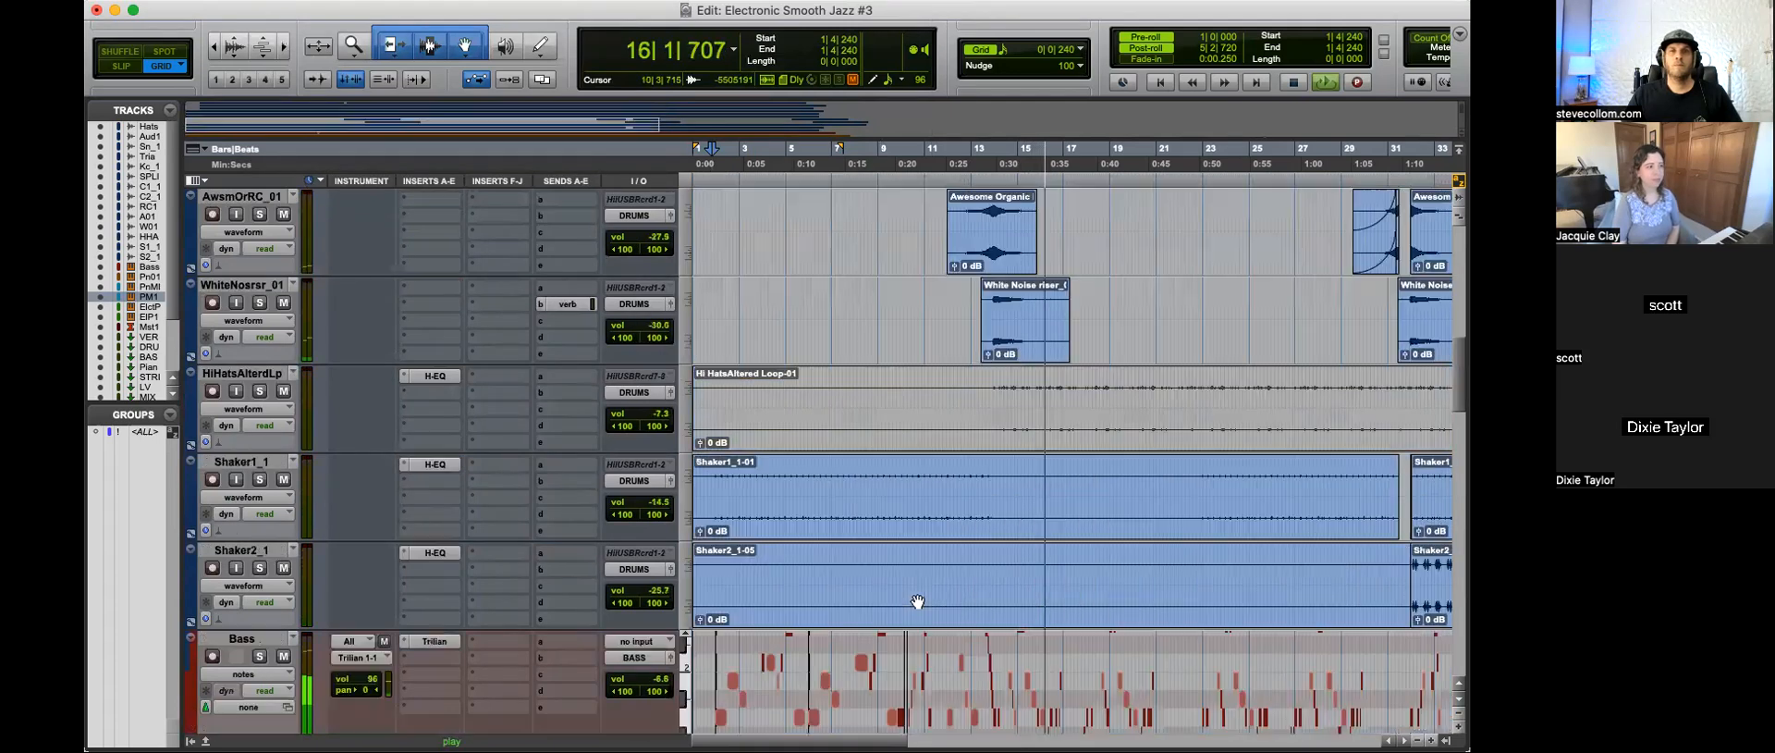
scroll(917, 602, "down", 15)
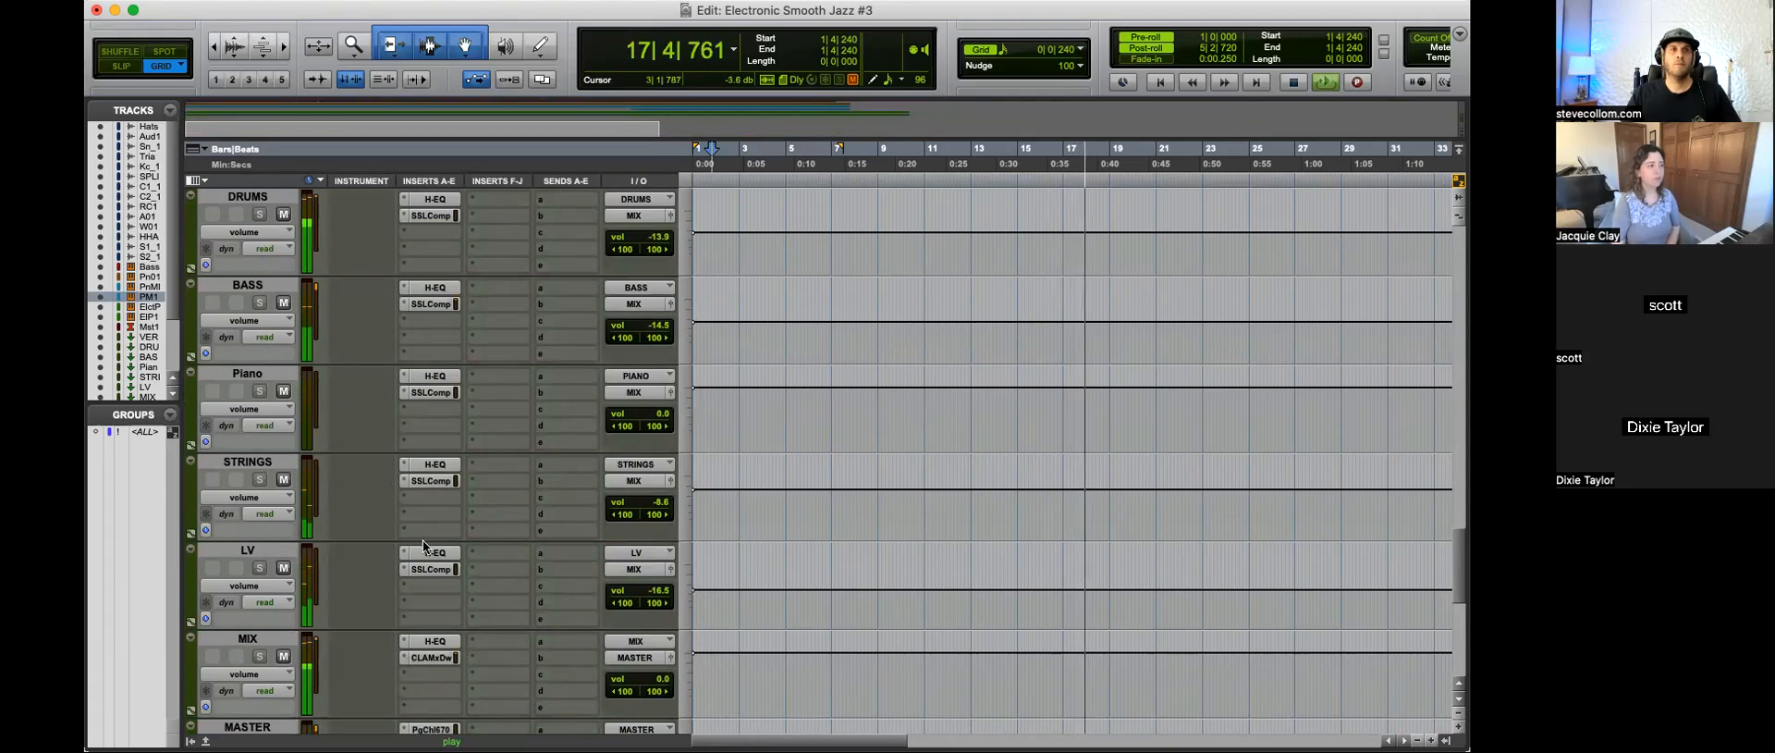
scroll(499, 512, "up", 1)
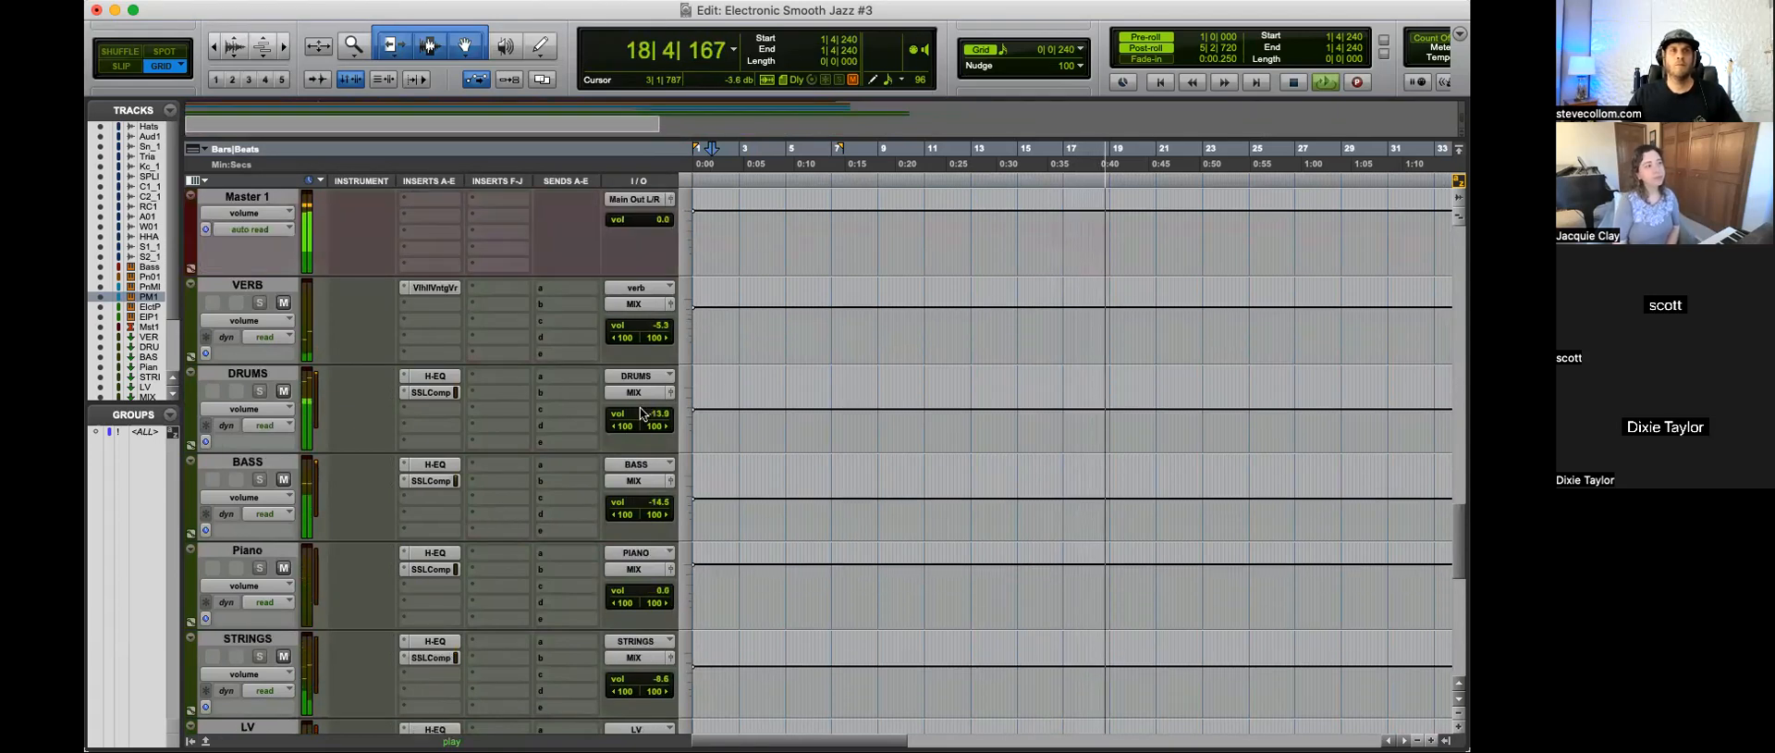
left_click_drag(656, 413, 657, 418)
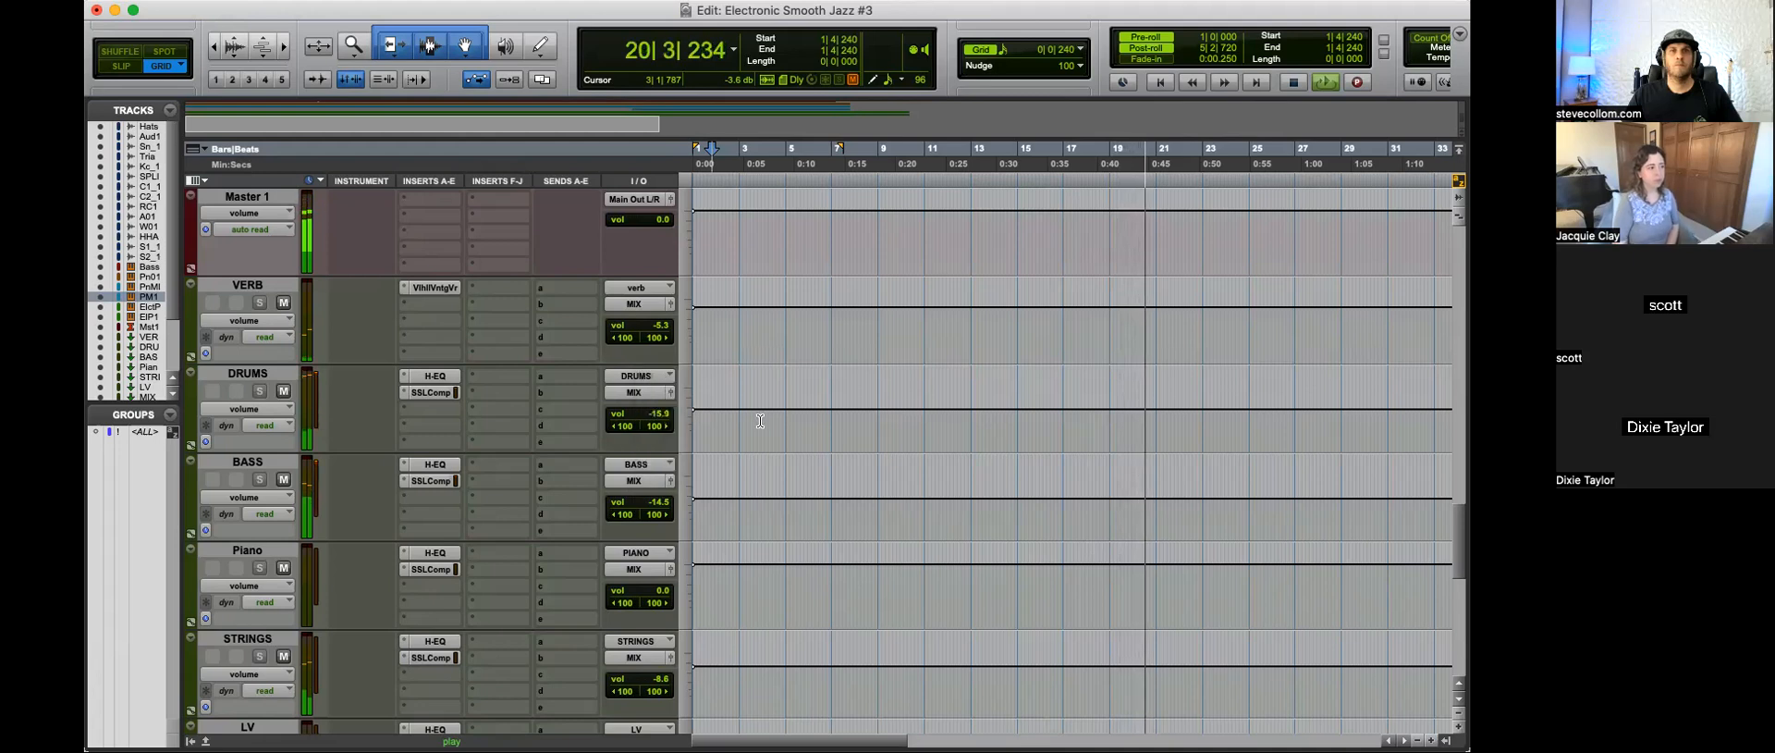
Step: Solo and unsolo the Audio 1 track and lower its volume to -13.8
scroll(929, 426, "up", 13)
scroll(929, 427, "up", 4)
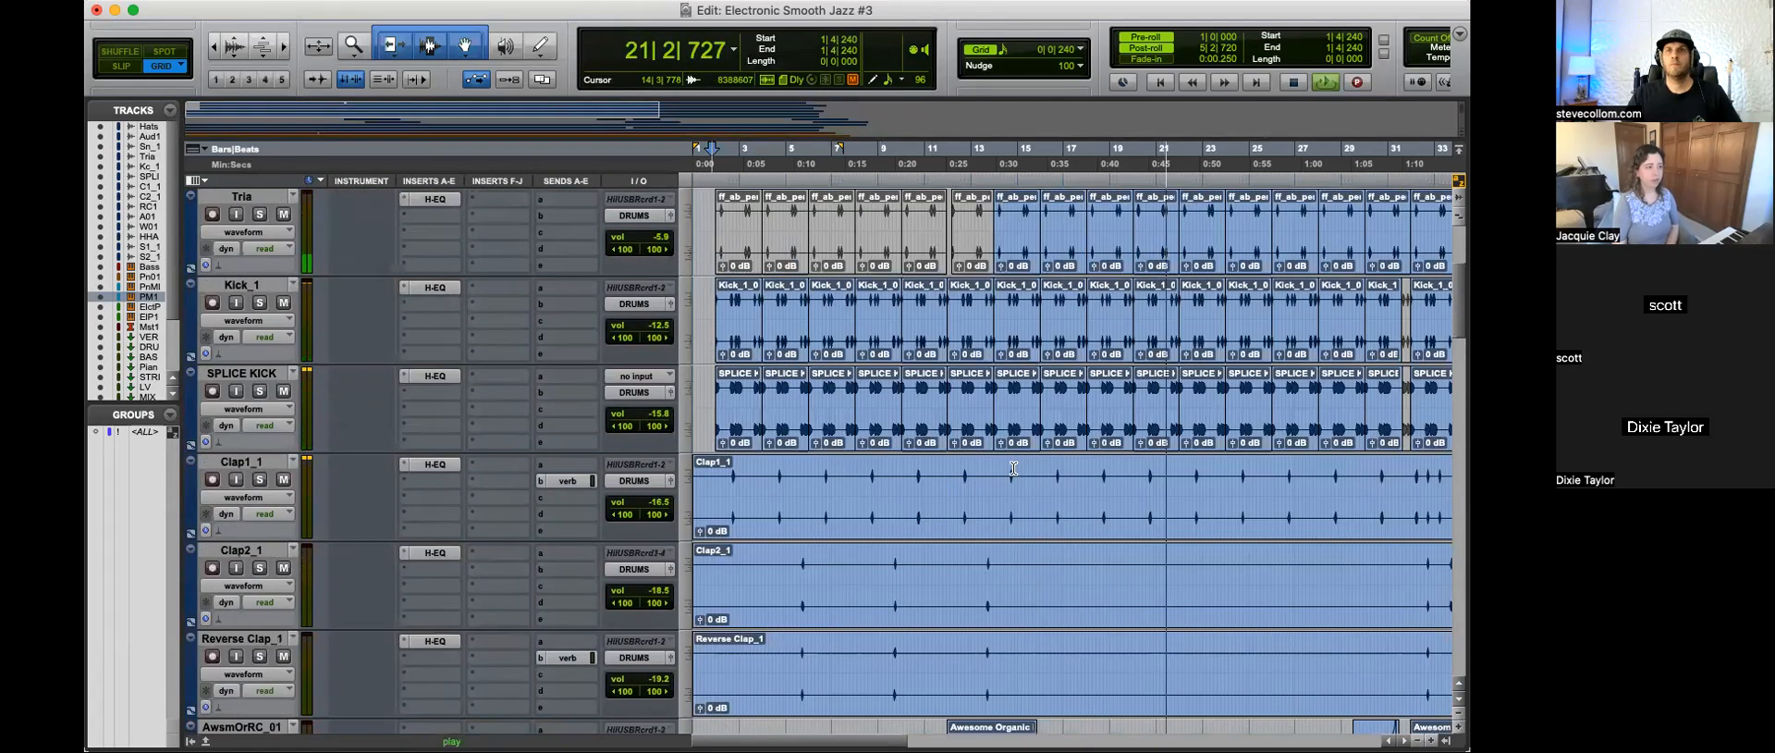
scroll(930, 428, "up", 2)
key("t")
key("t")
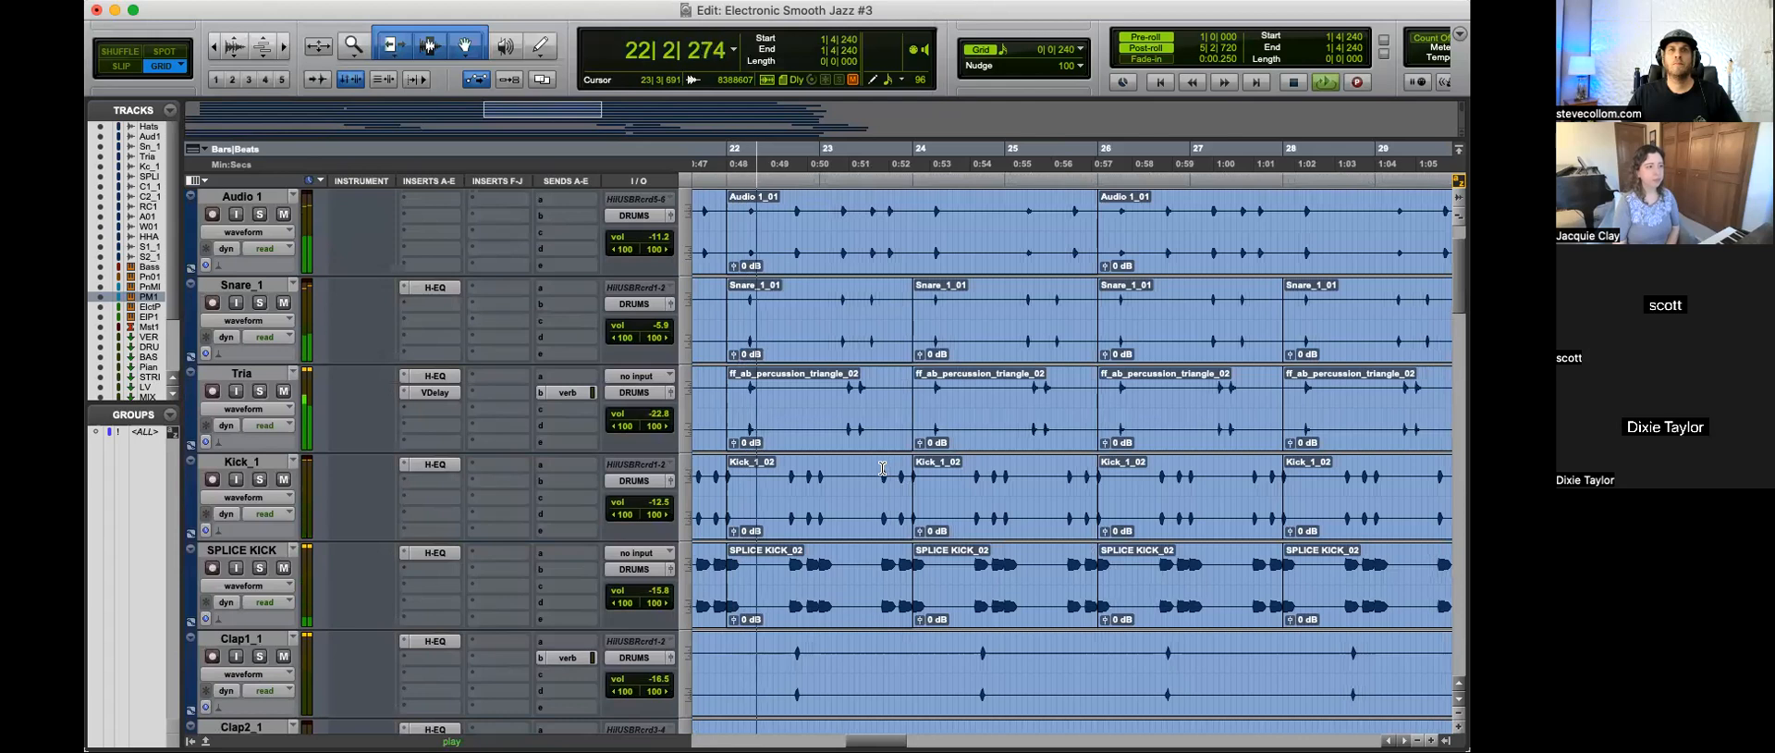
scroll(883, 465, "up", 1)
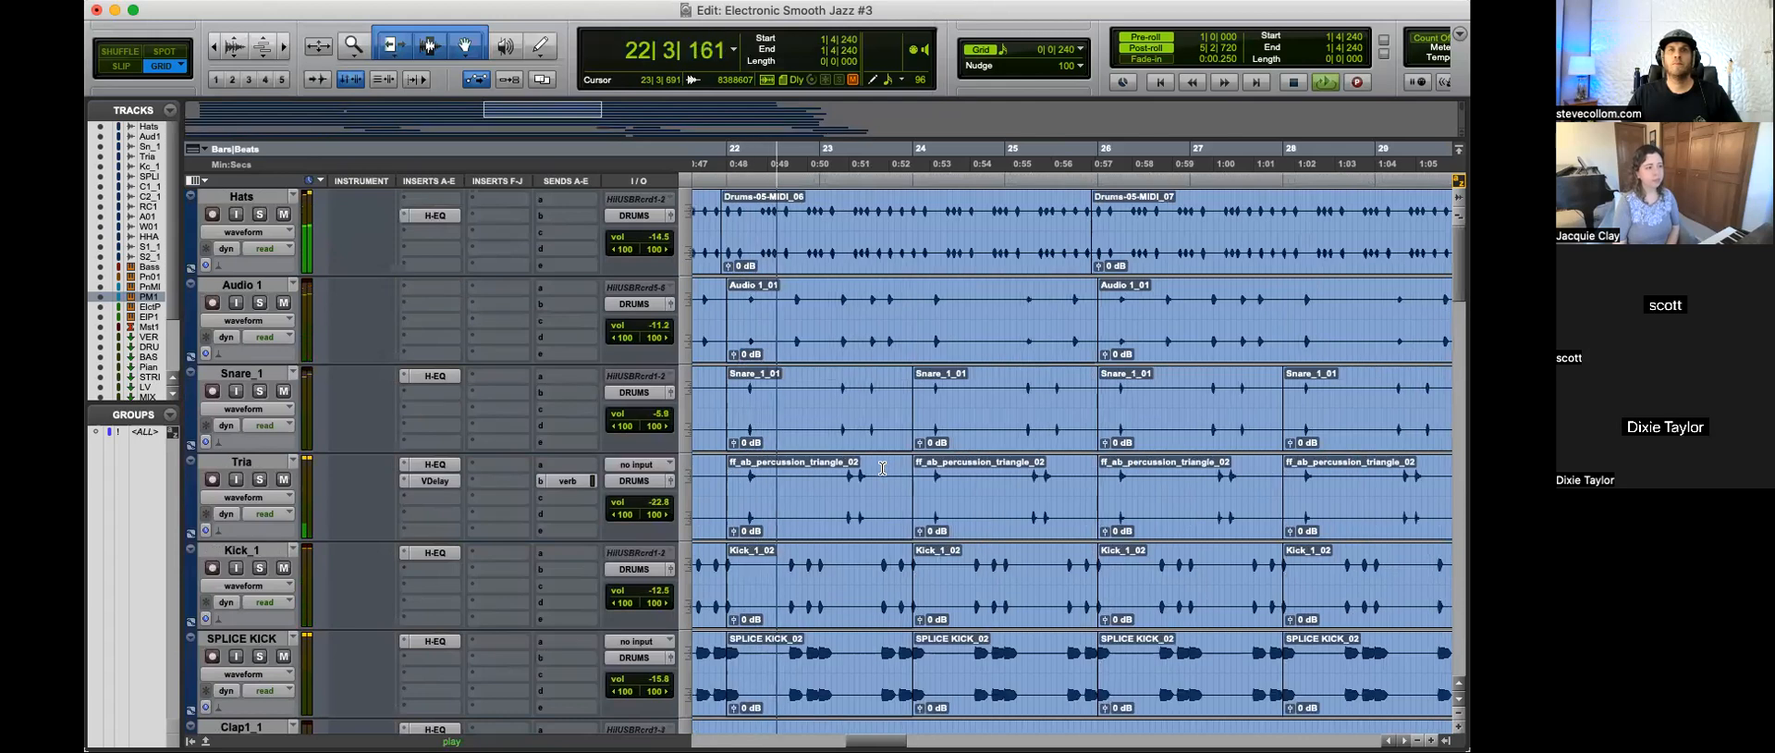
left_click(260, 303)
left_click(261, 303)
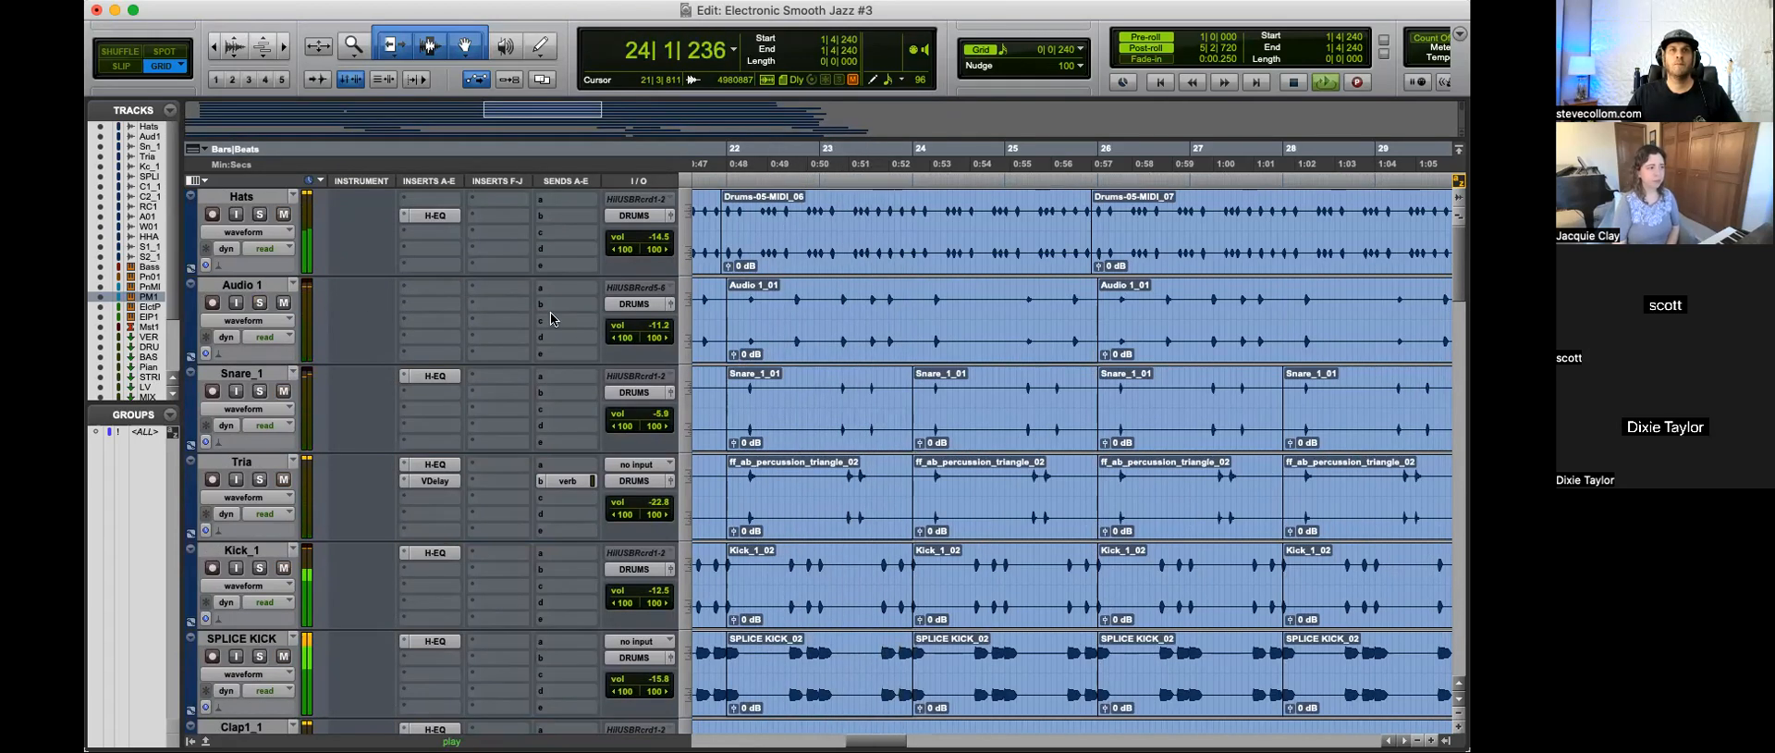
left_click(660, 326)
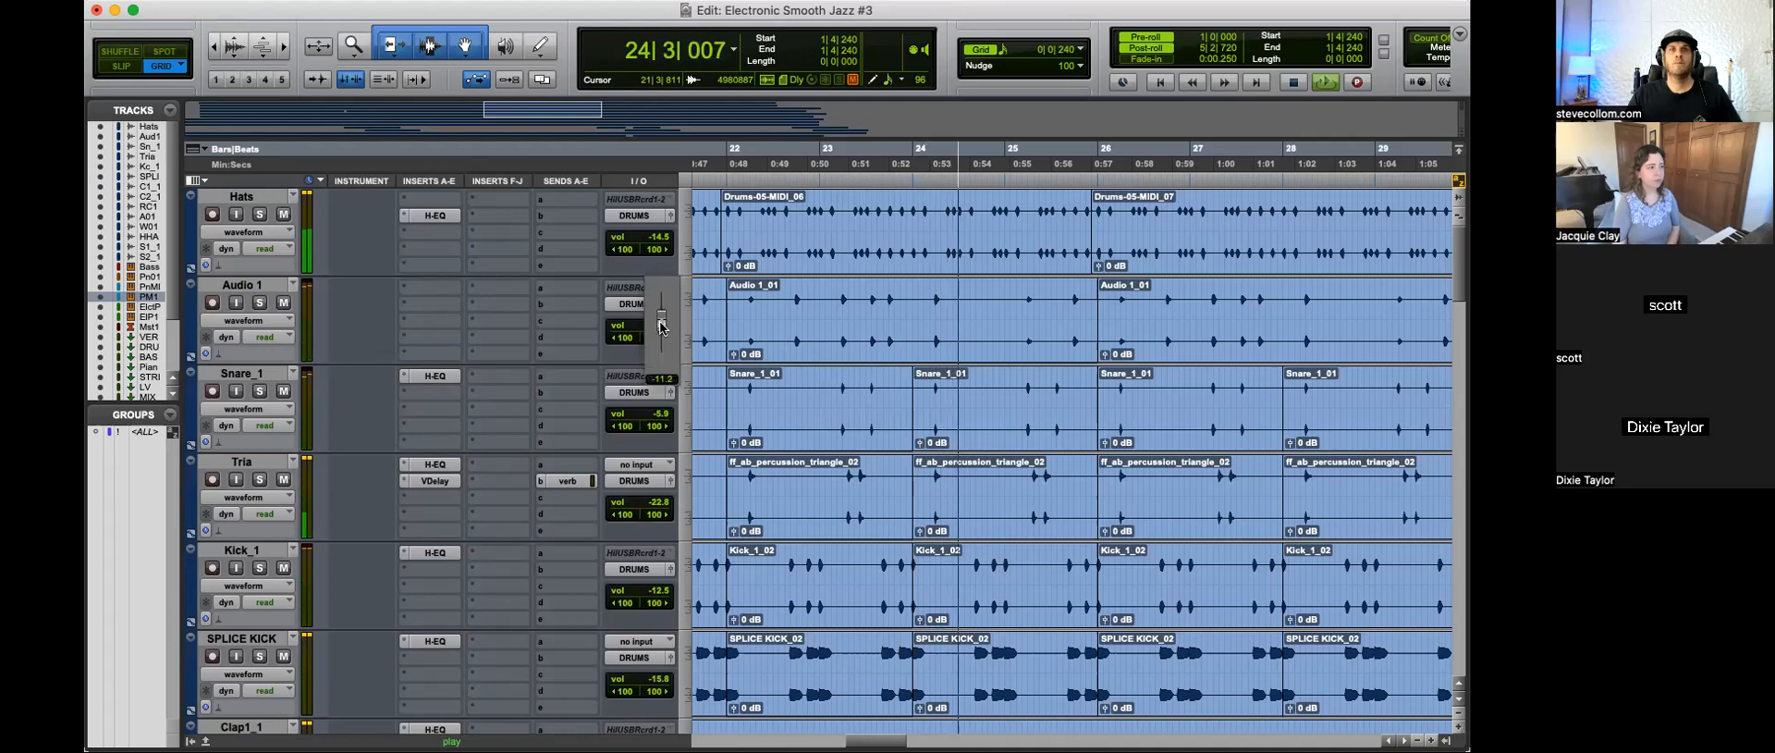
Step: Check the H-EQ on Snare_1 and copy the plug-in to the Audio 1 track's first insert
left_click(430, 376)
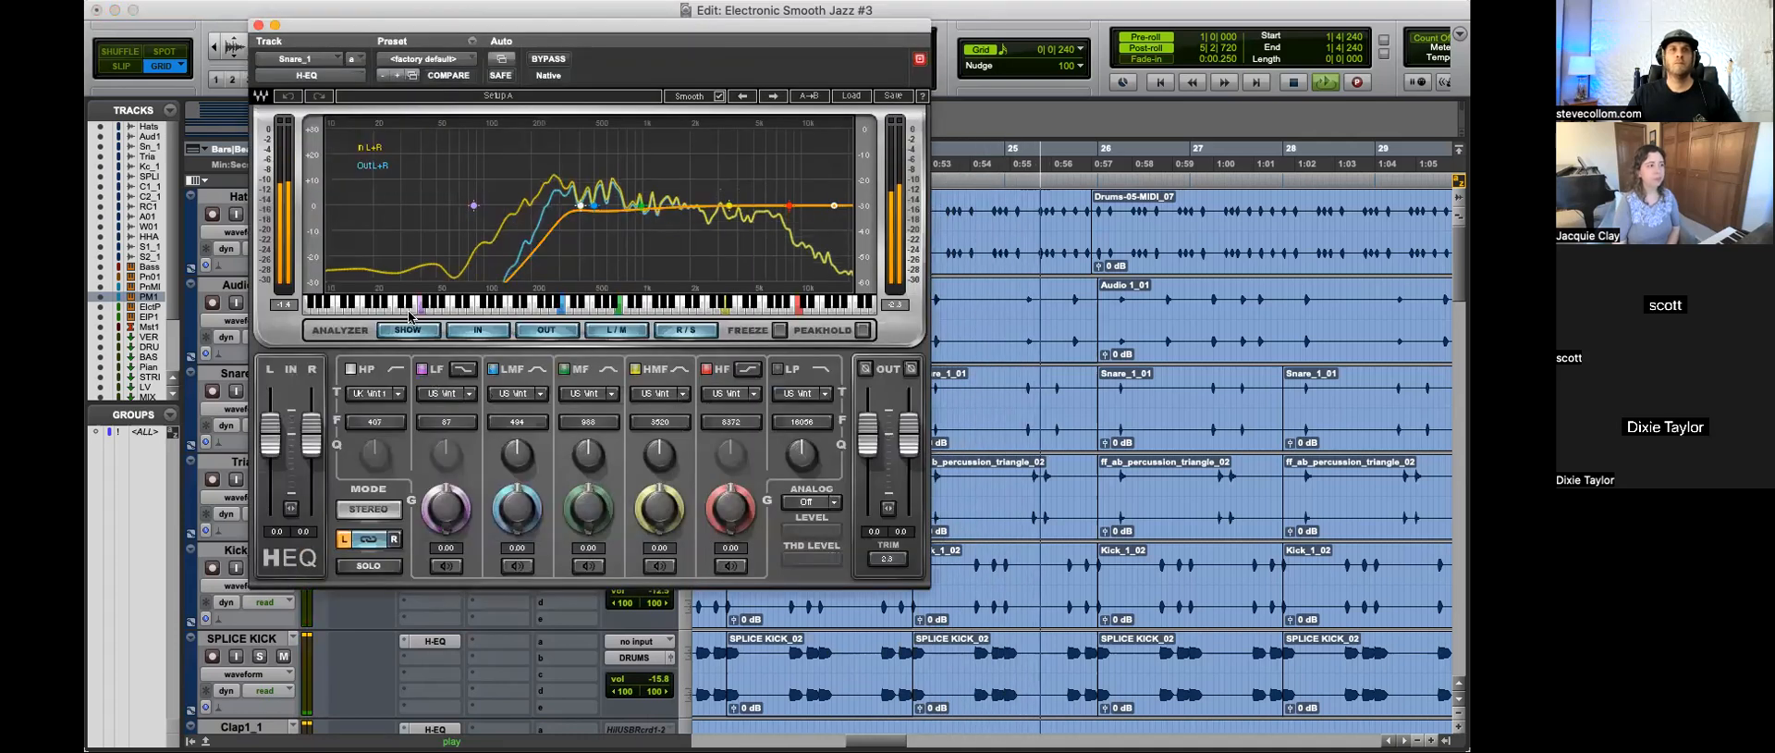
left_click(258, 25)
left_click_drag(434, 376, 433, 289)
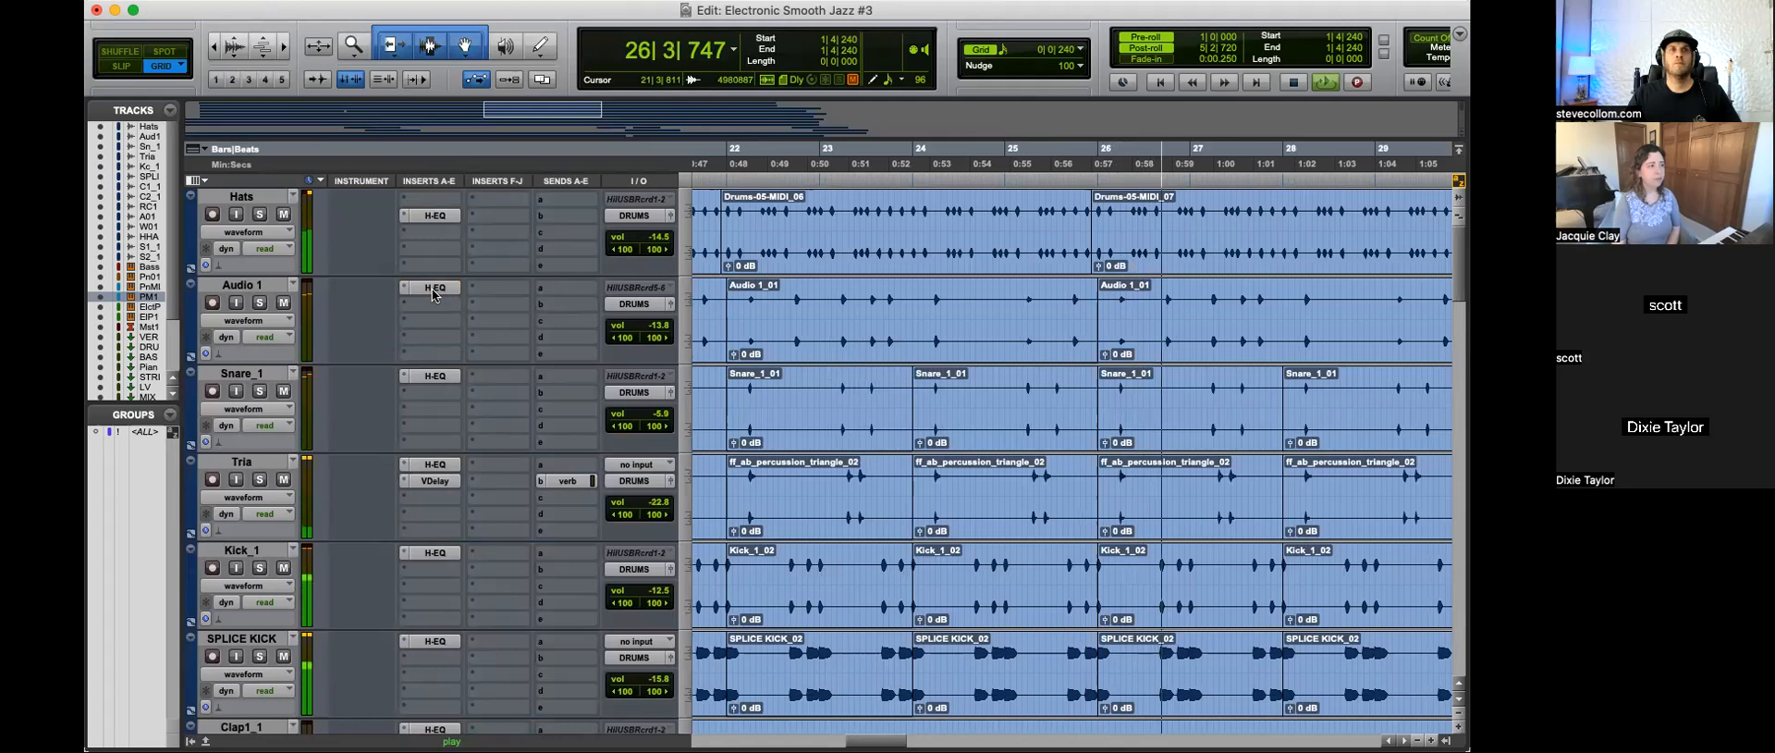
Step: In the Audio 1 H-EQ, try a -3.05 HMF cut at 3520 Hz and reset its gain to 0.00
left_click(434, 289)
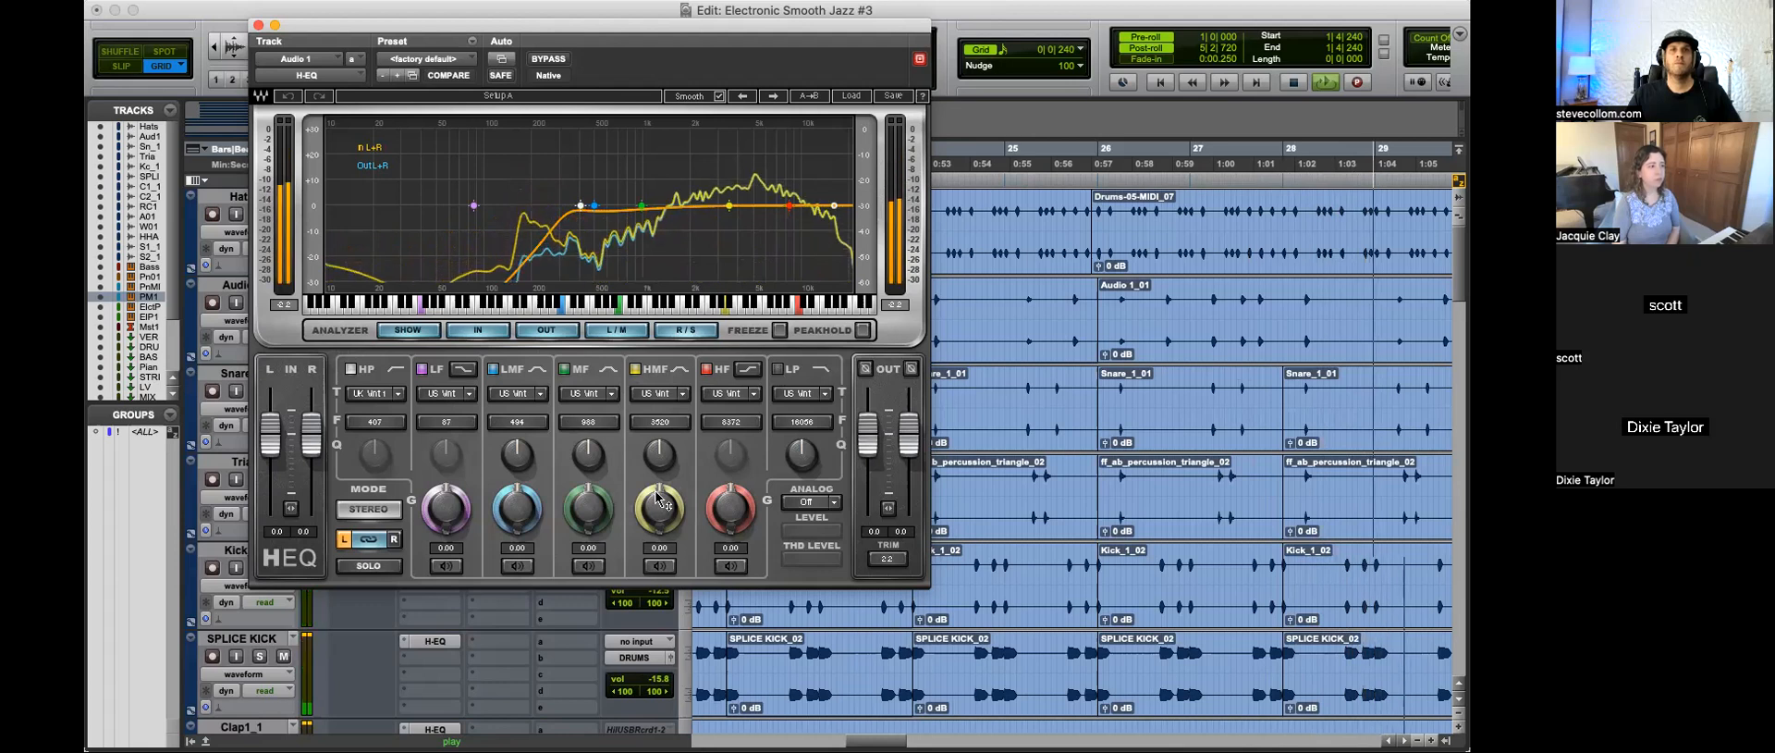
left_click_drag(659, 509, 660, 527)
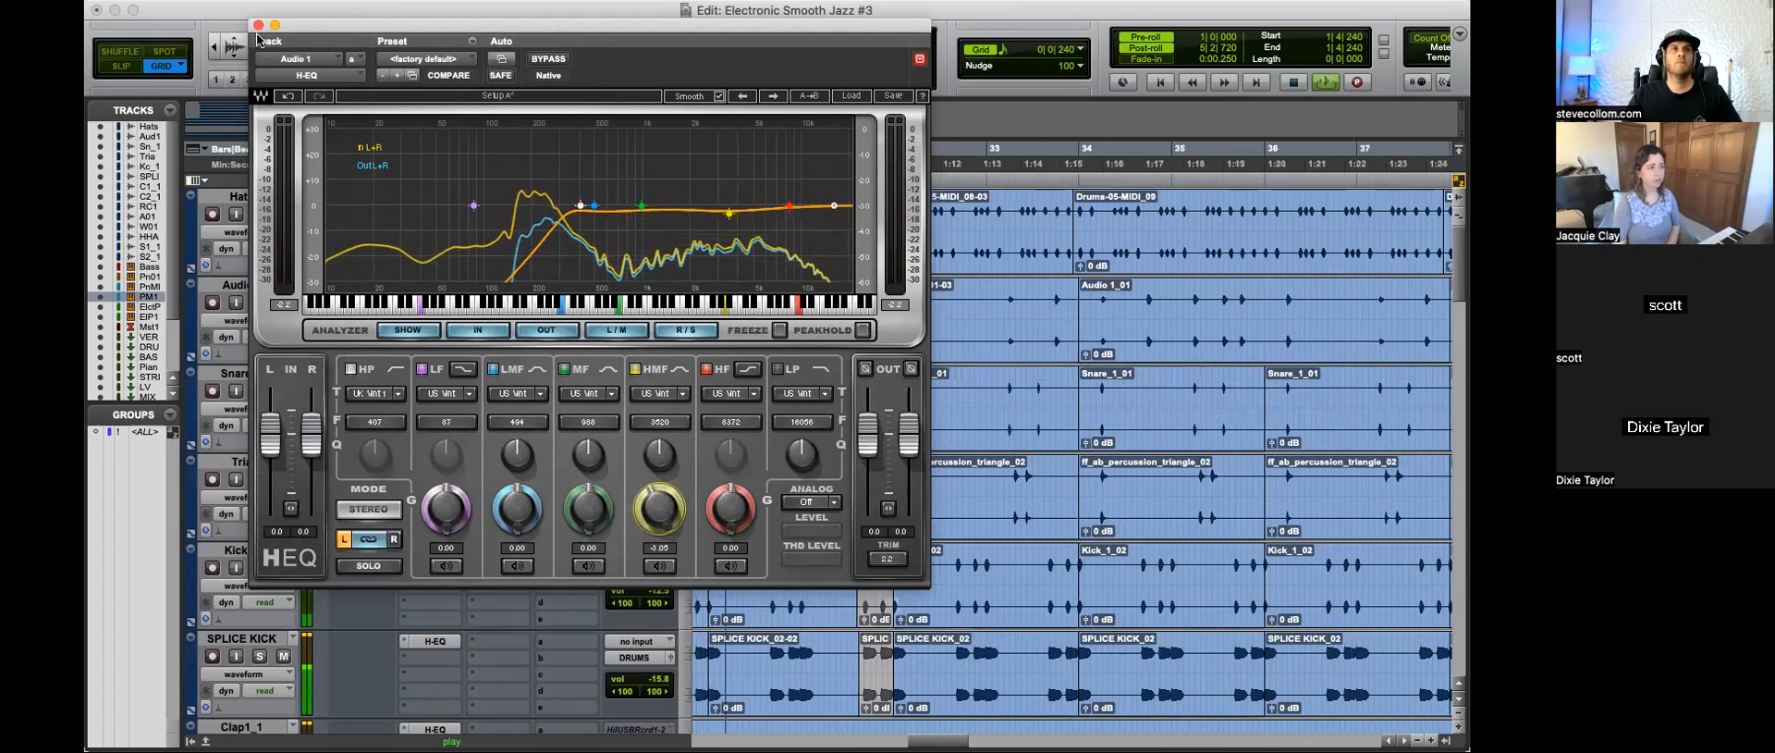
key("super+w")
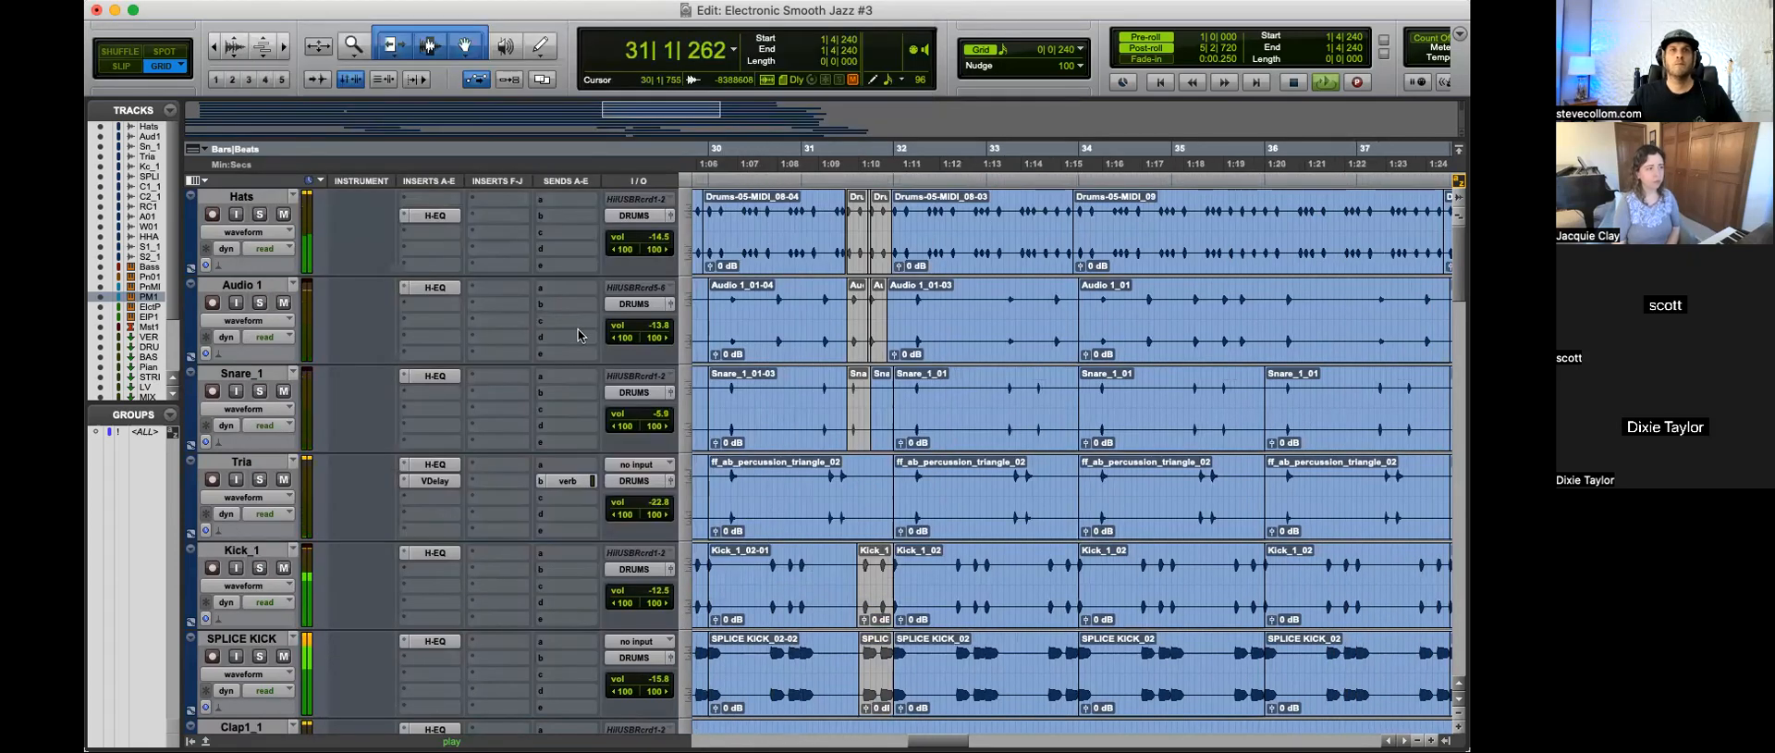
left_click(436, 287)
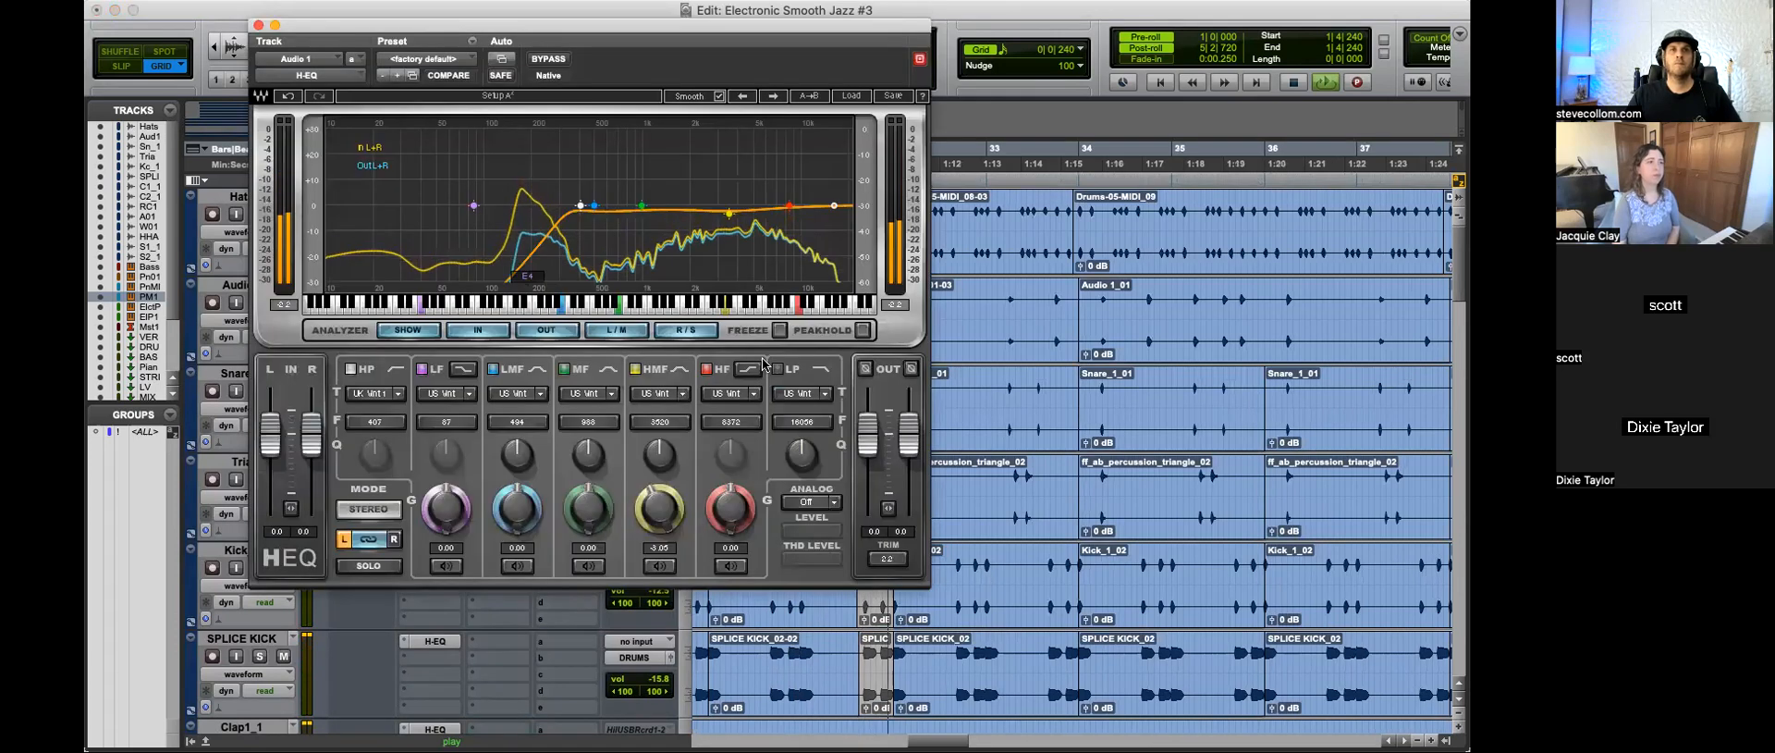
left_click(259, 25)
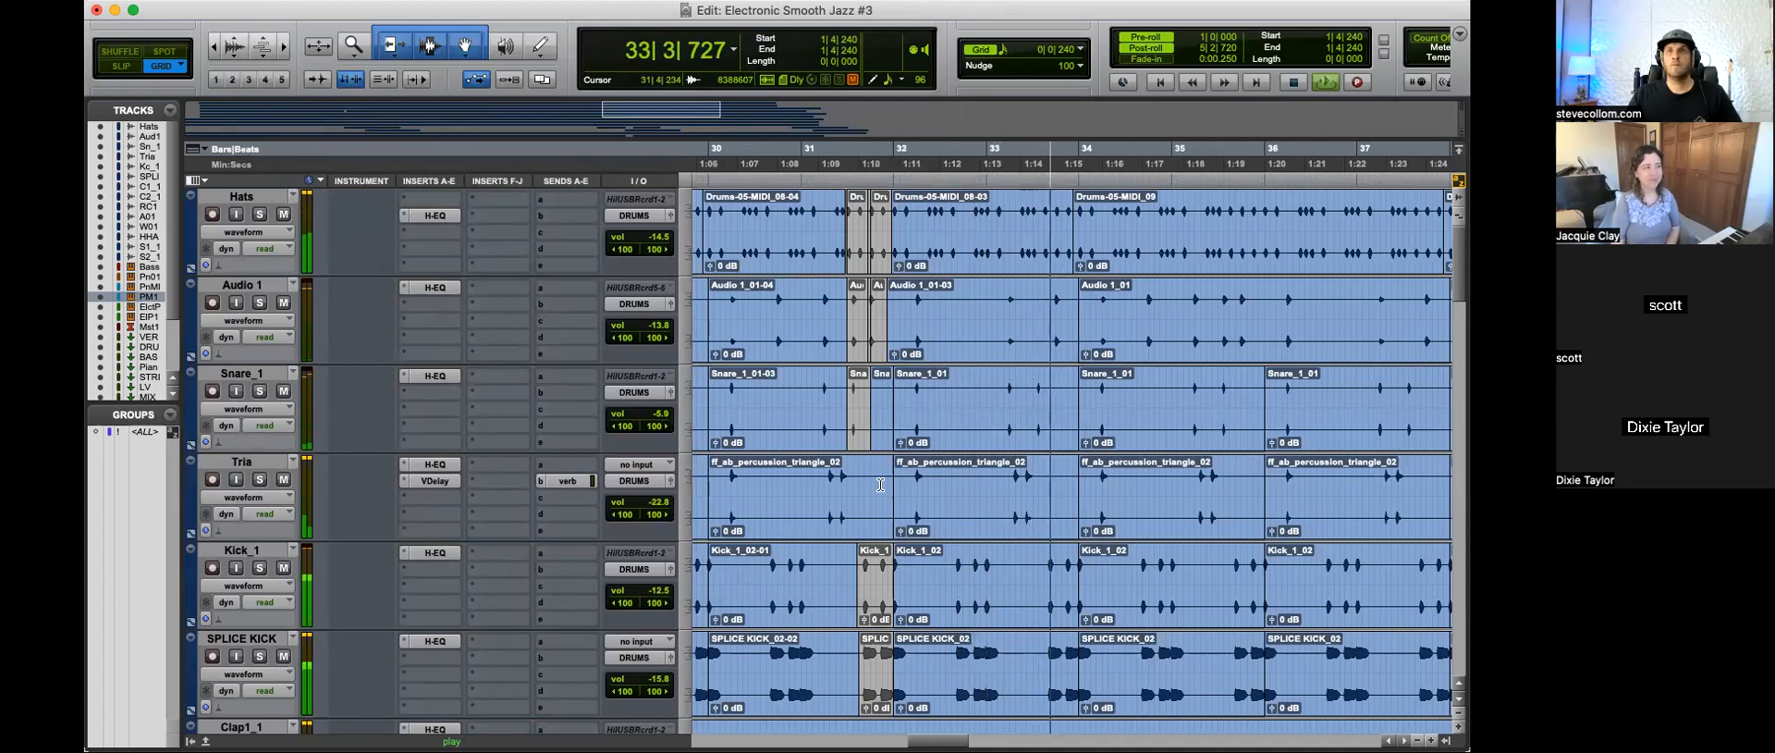
Step: Insert a CLA-2A compressor after Trilian on the Bass instrument track and move its window clear of the tracks
scroll(992, 488, "down", 4)
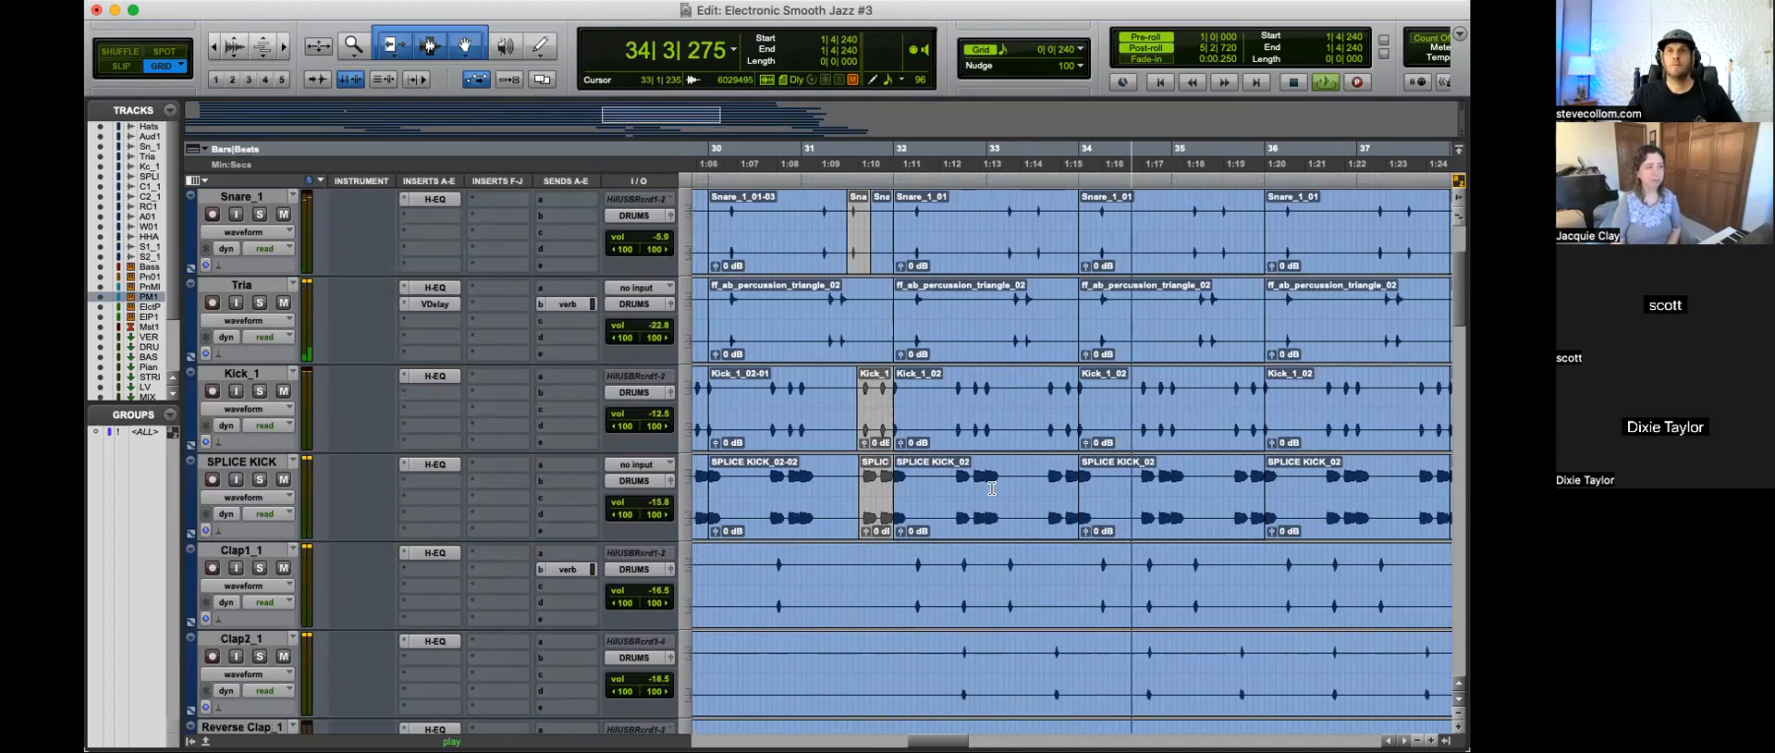
scroll(992, 488, "down", 10)
scroll(992, 488, "down", 6)
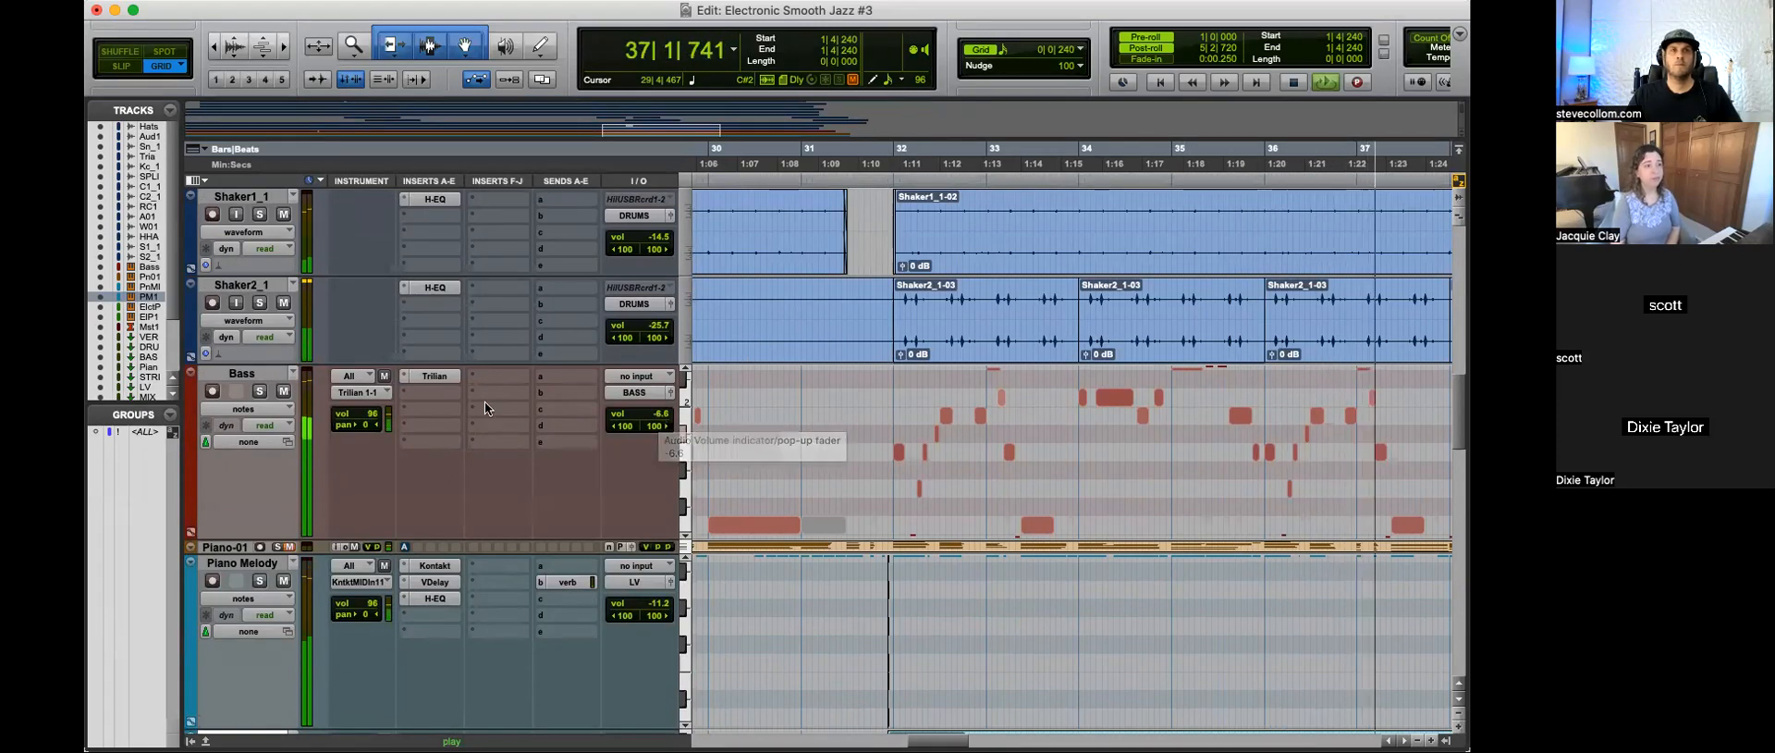
left_click(446, 393)
left_click(461, 362)
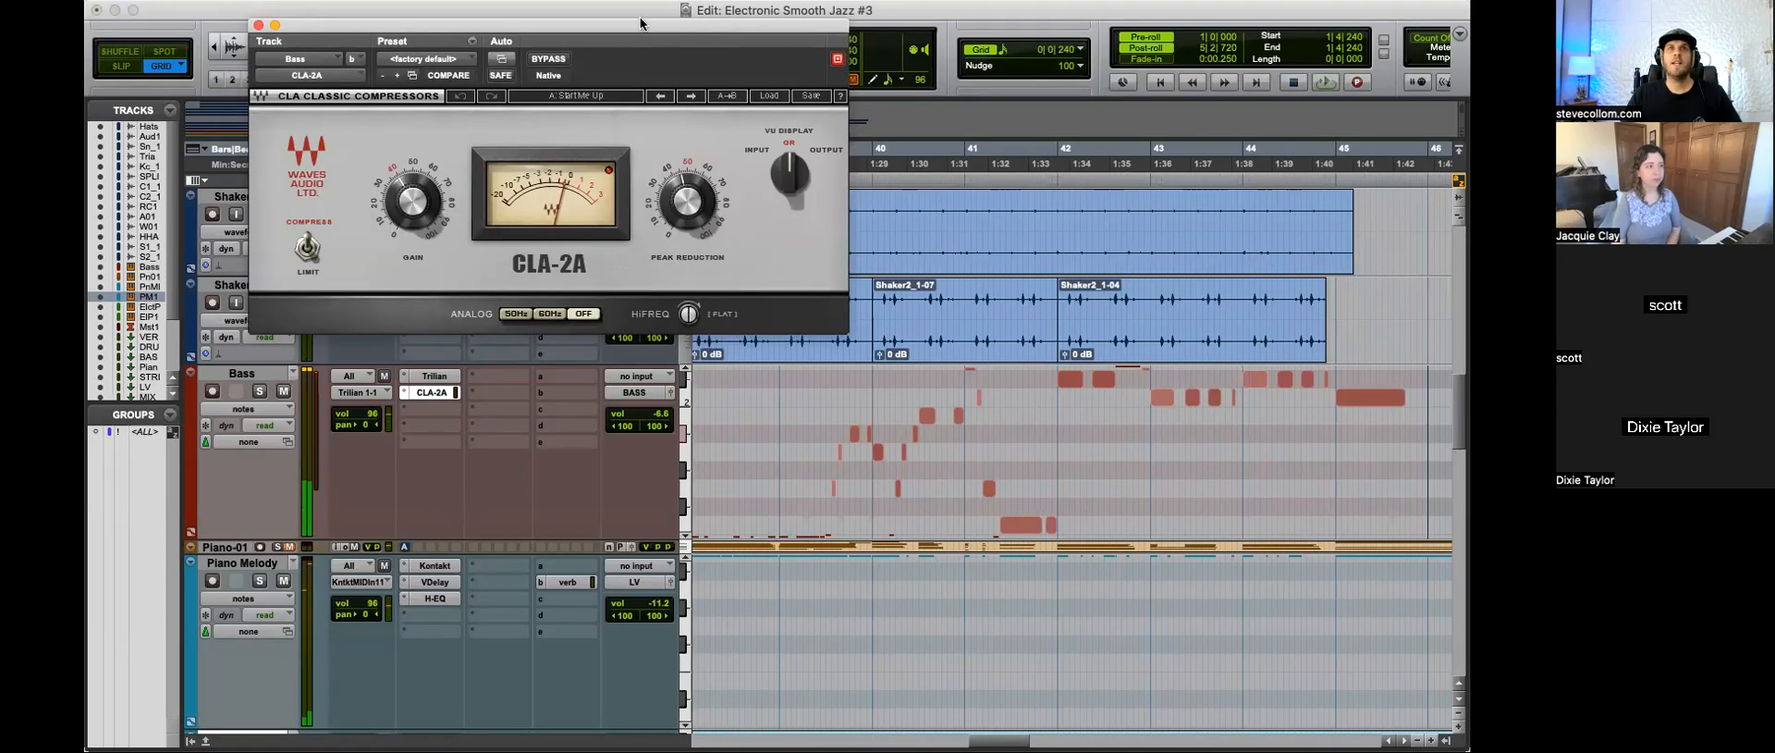
left_click_drag(299, 33, 512, 191)
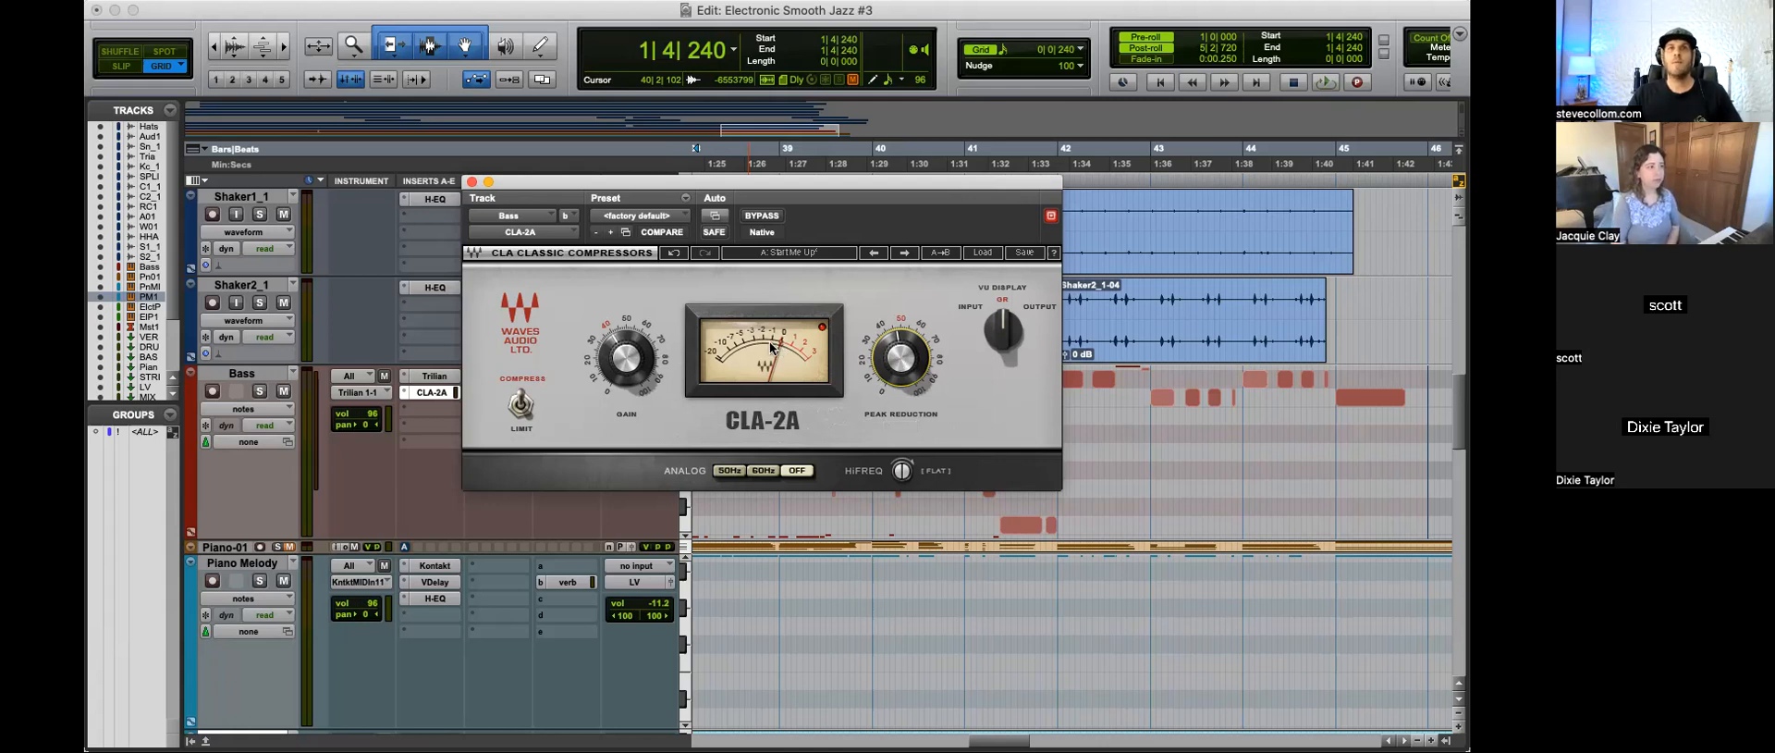
Step: Play the session from bar 1 and from bar 18 to check the CLA-2A compression on the Bass track
key("space")
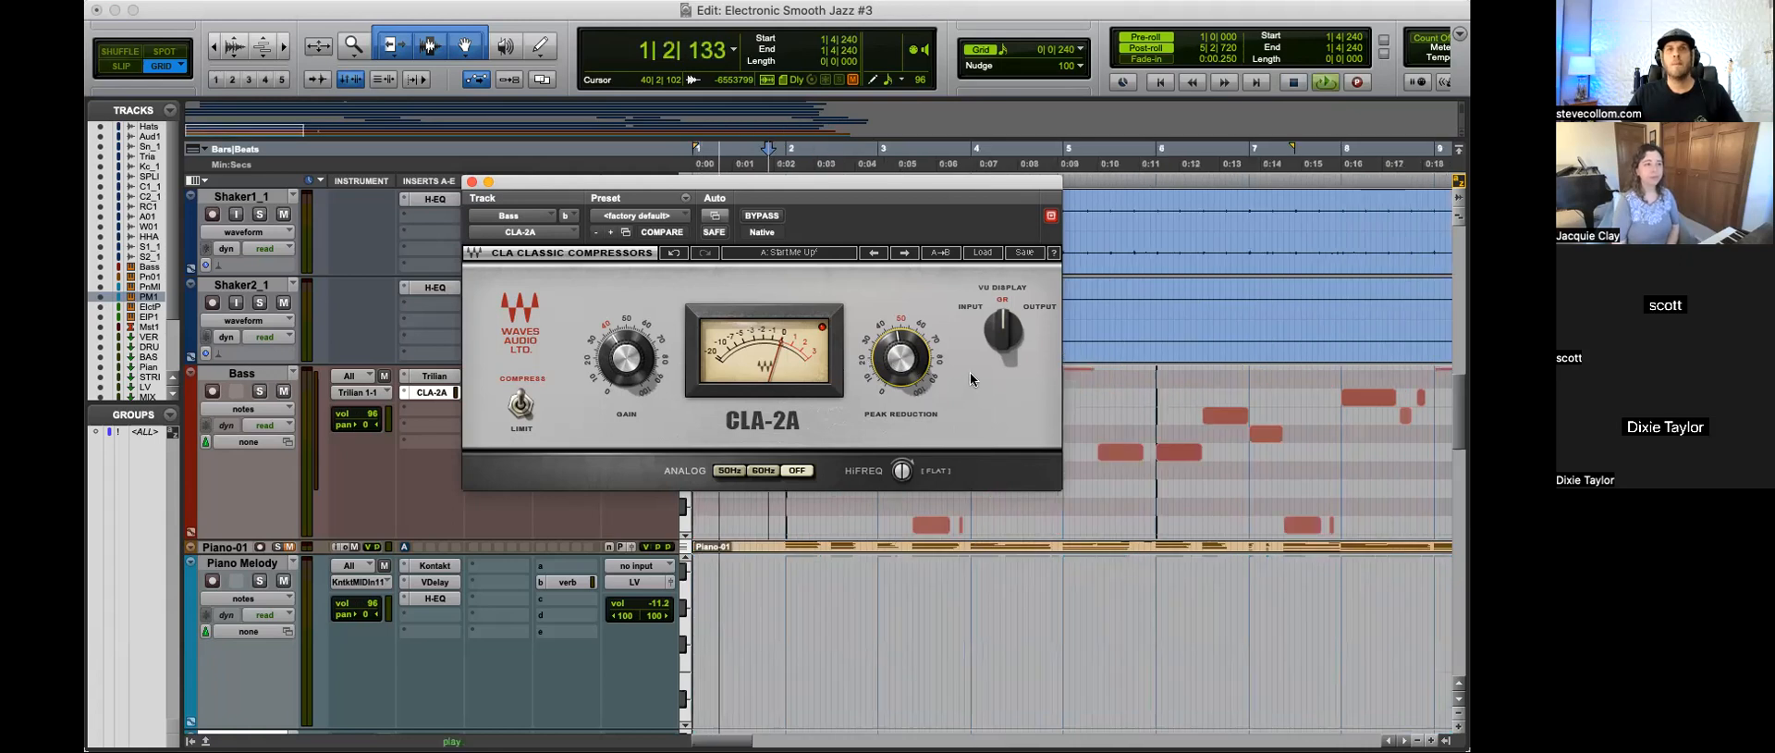
key("r")
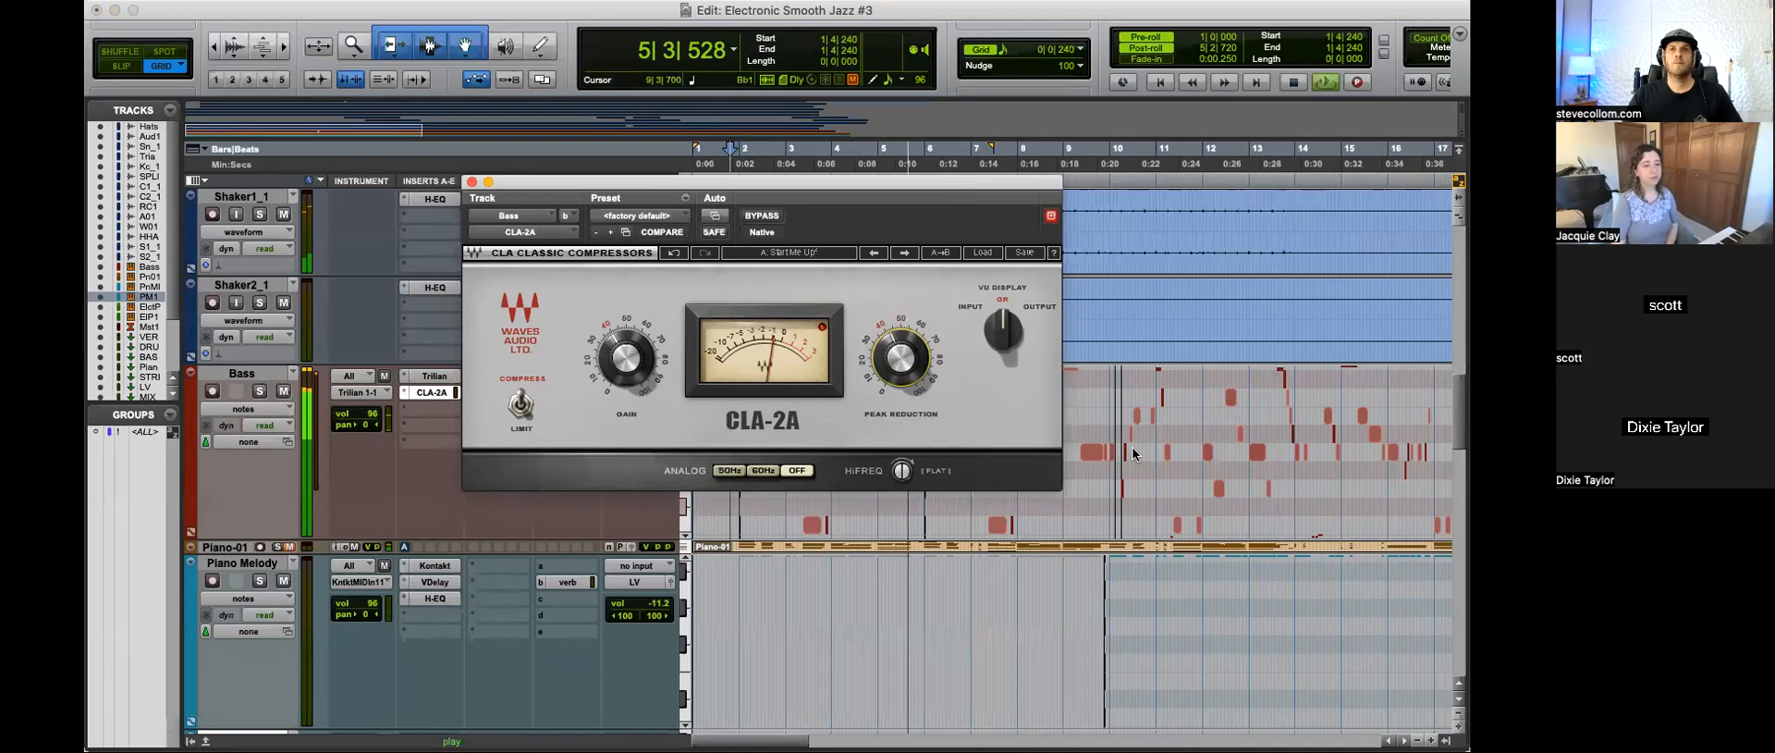
key("r")
left_click(1090, 382)
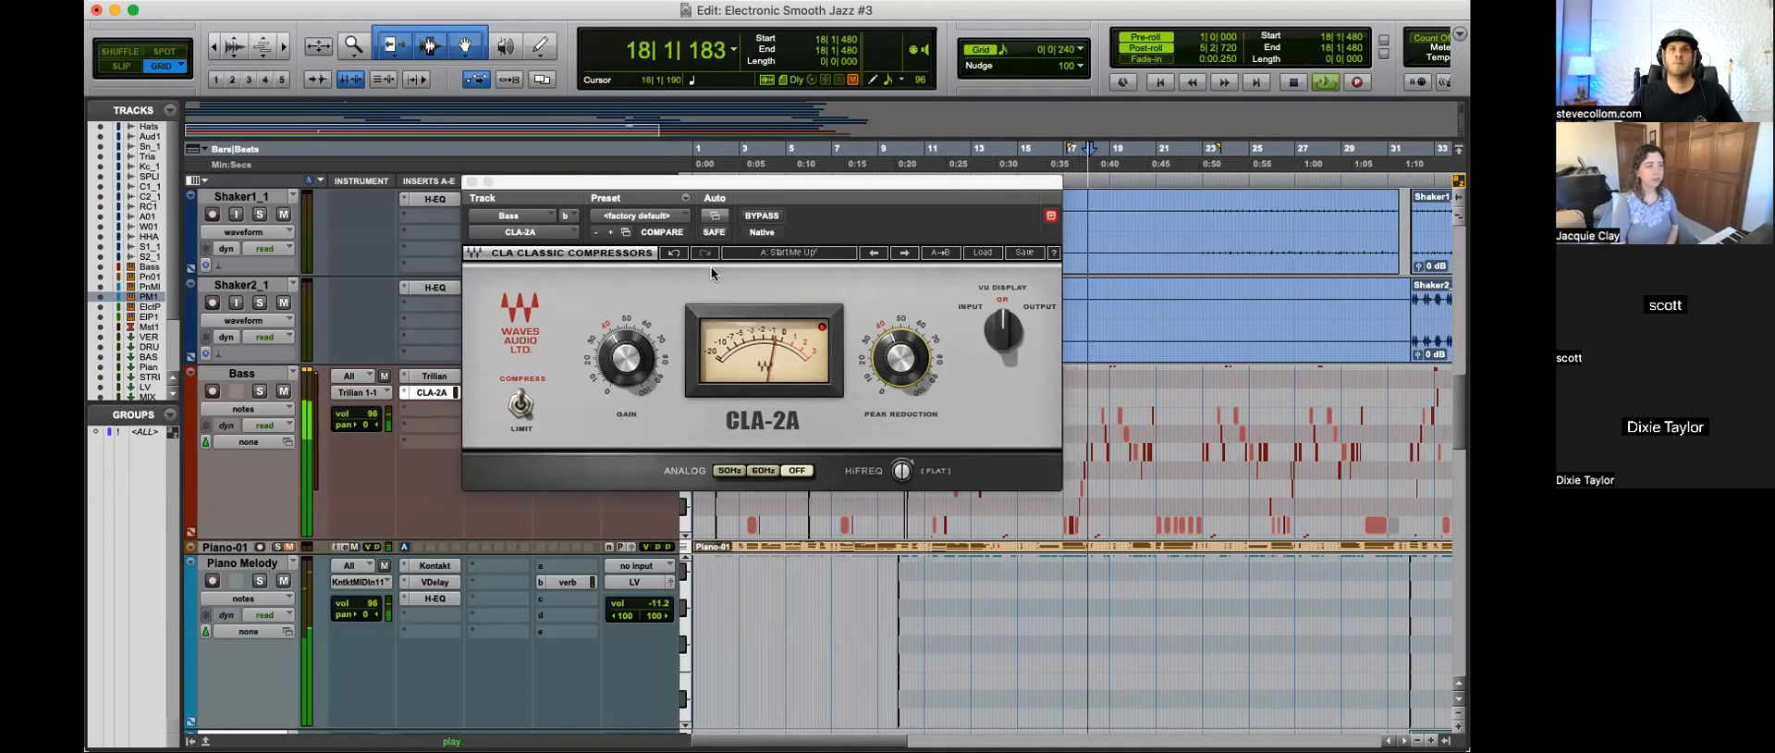
left_click(472, 183)
Step: Lower the BASS bus volume to -19.1
scroll(583, 416, "down", 10)
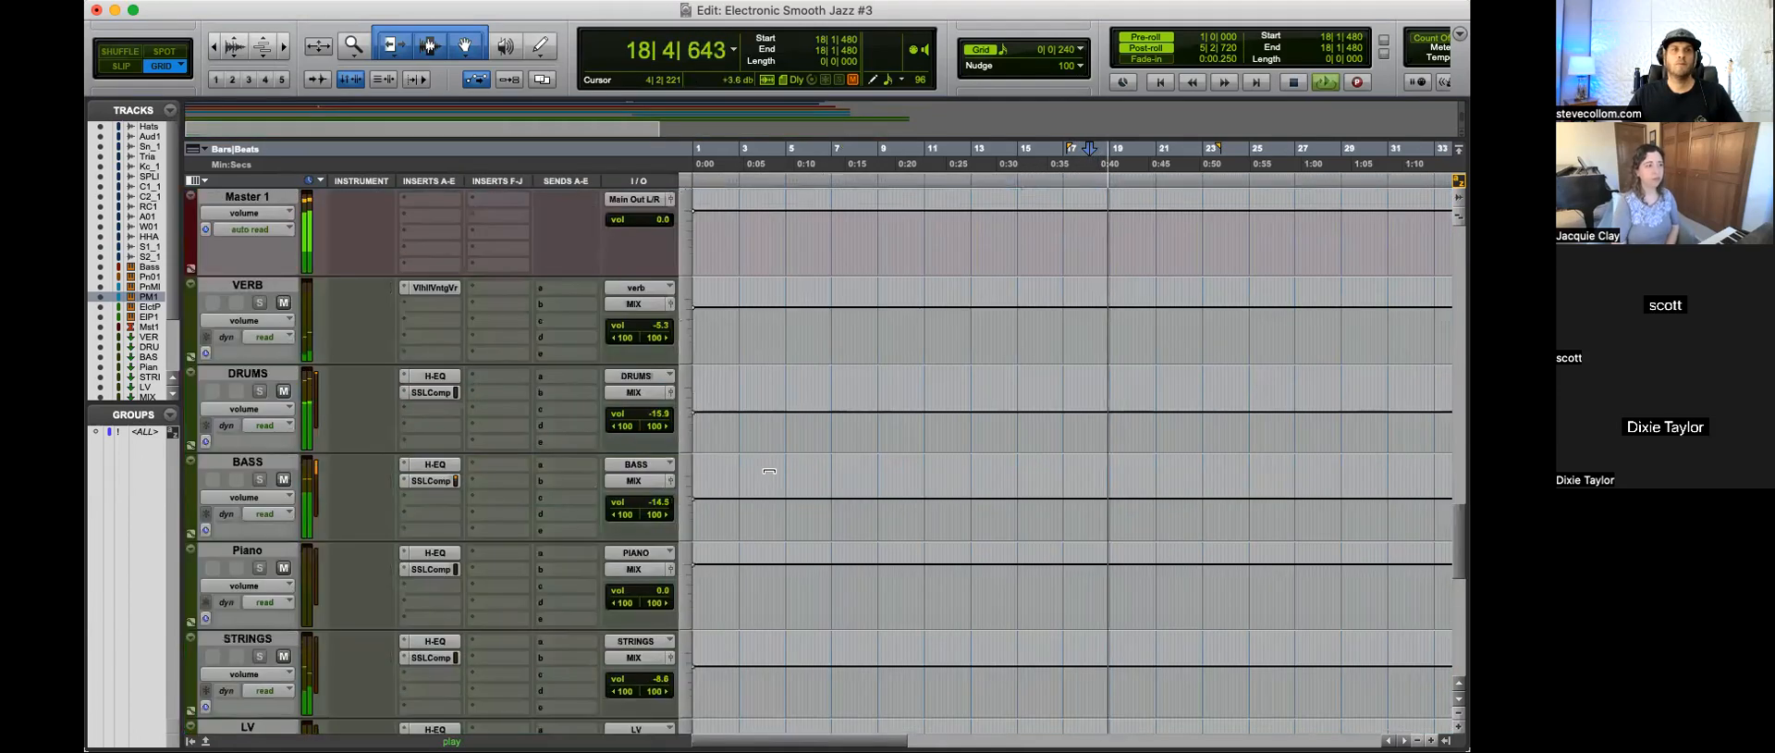
scroll(590, 458, "down", 3)
scroll(629, 481, "up", 10)
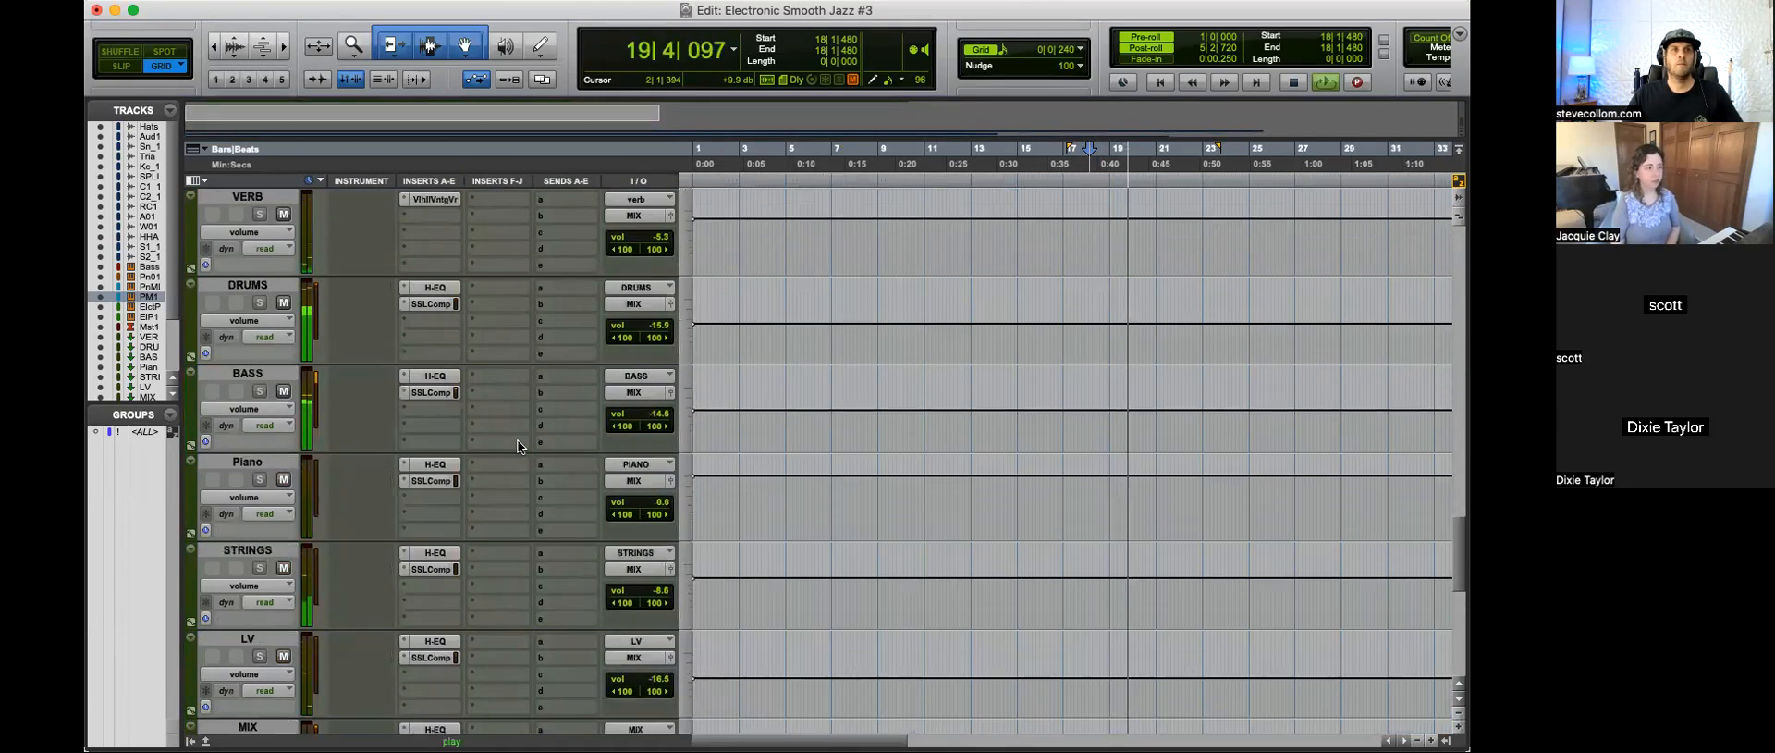
left_click_drag(652, 500, 658, 511)
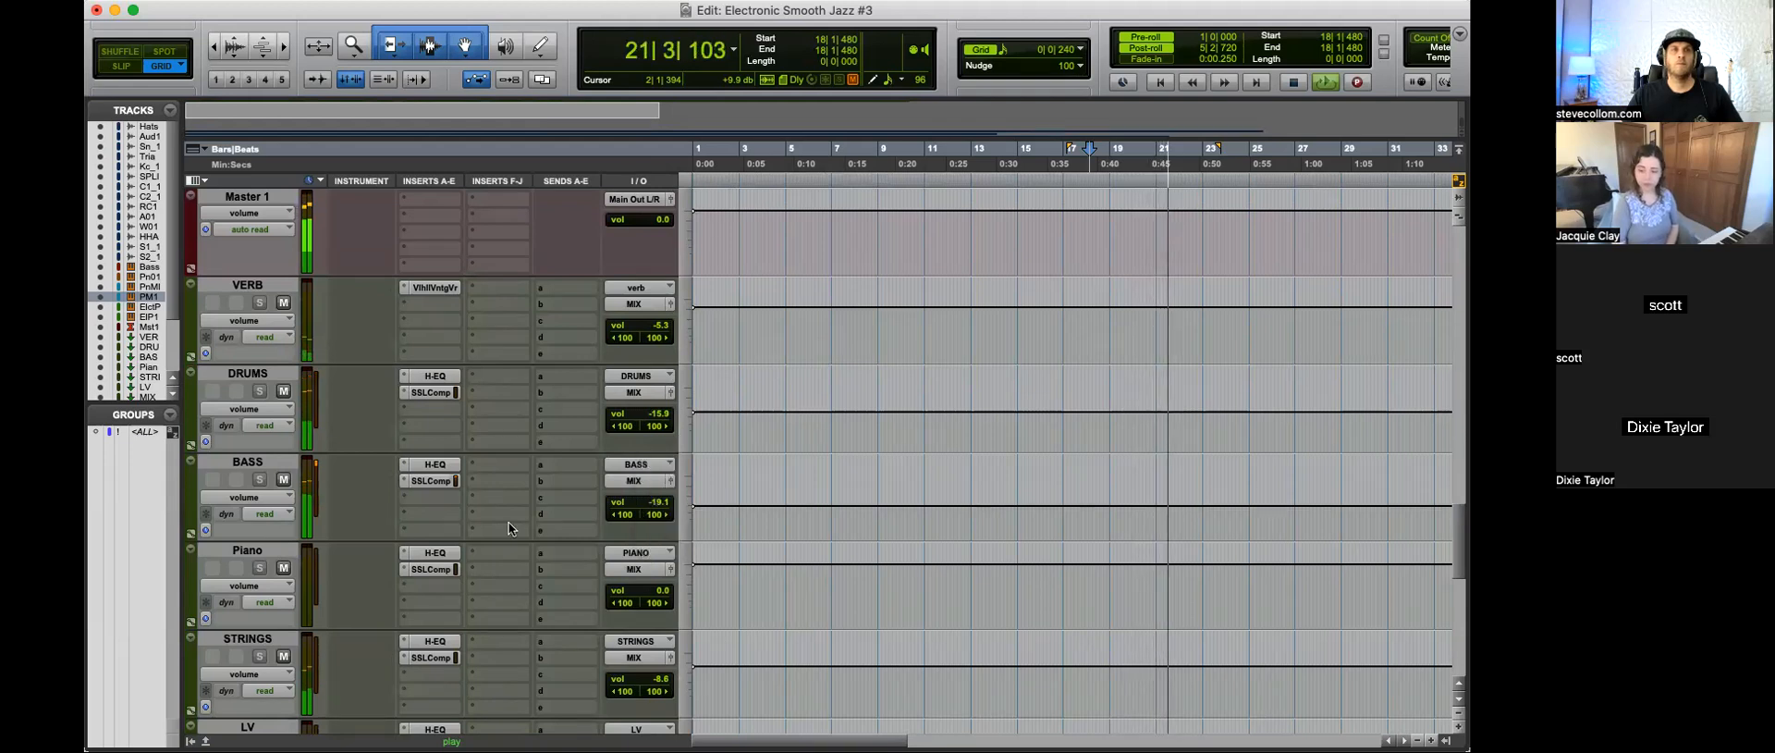
Step: Check the SSLComp compression on the STRINGS bus during playback
scroll(505, 518, "down", 2)
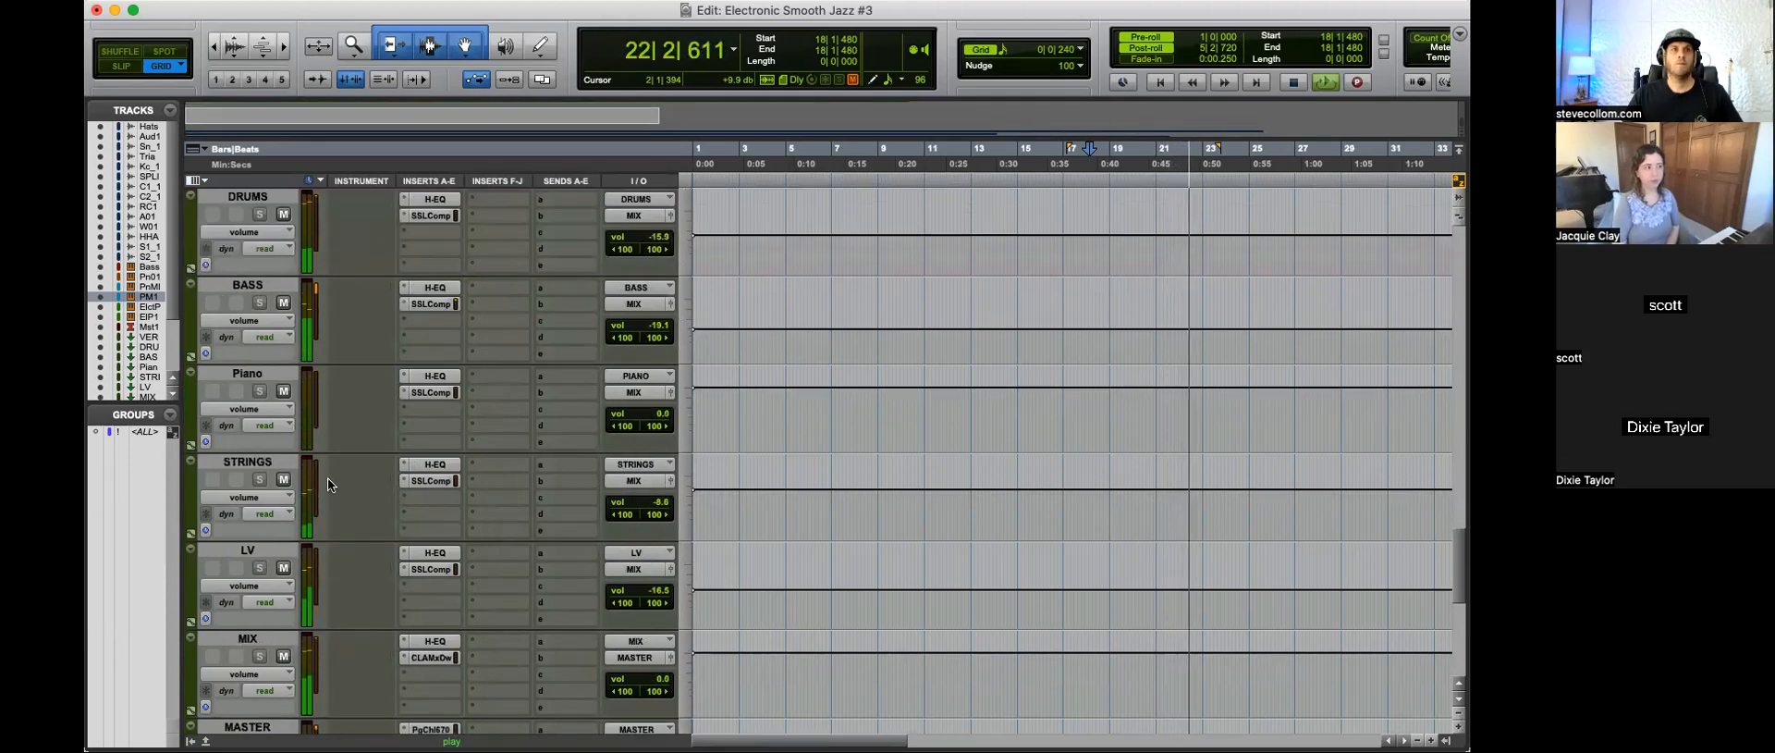
left_click(430, 479)
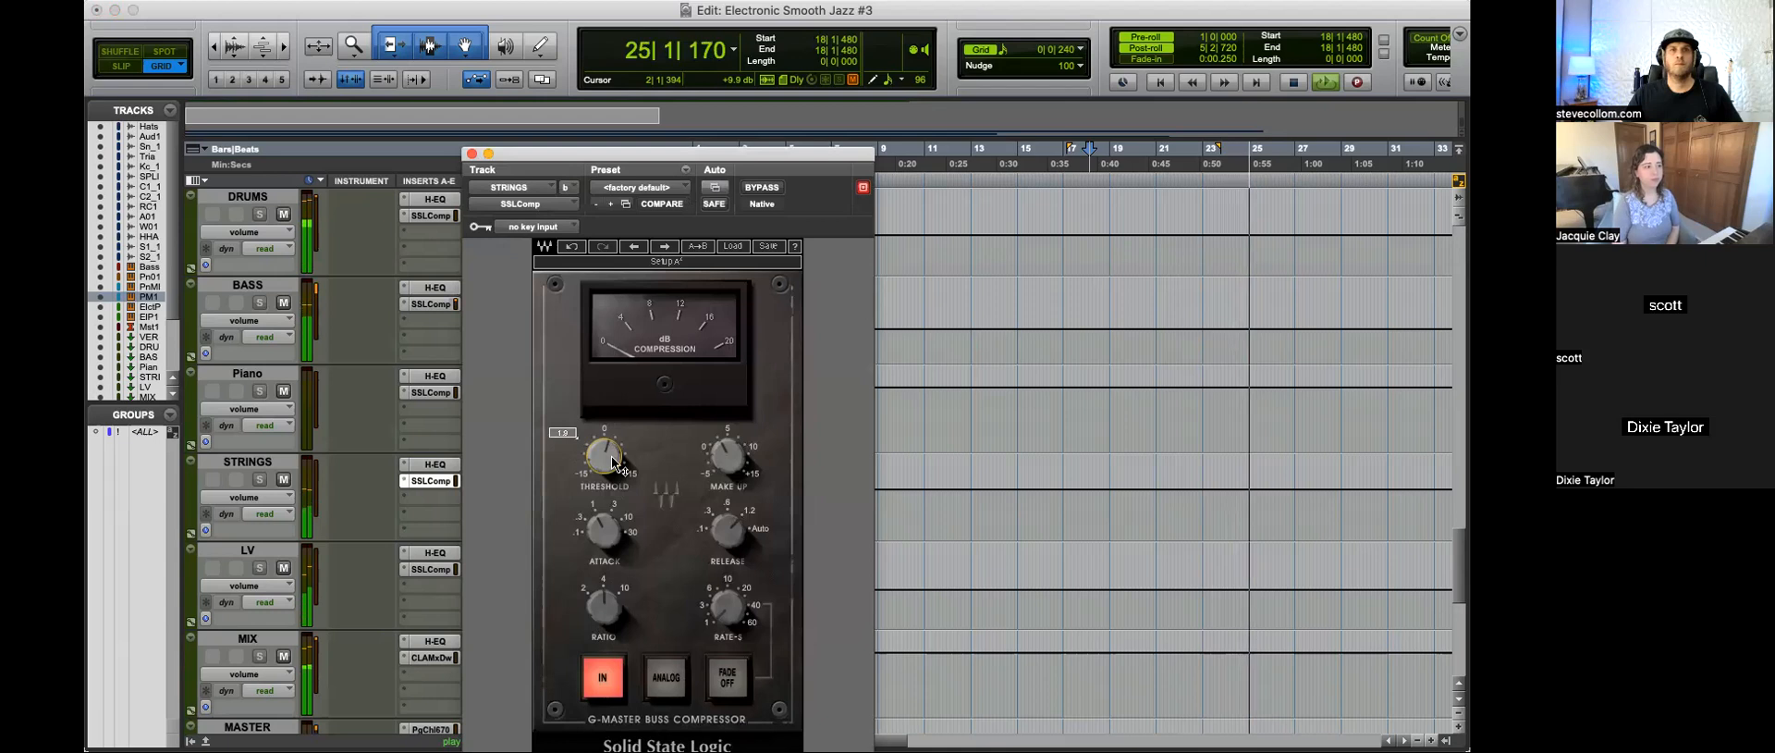
left_click(470, 154)
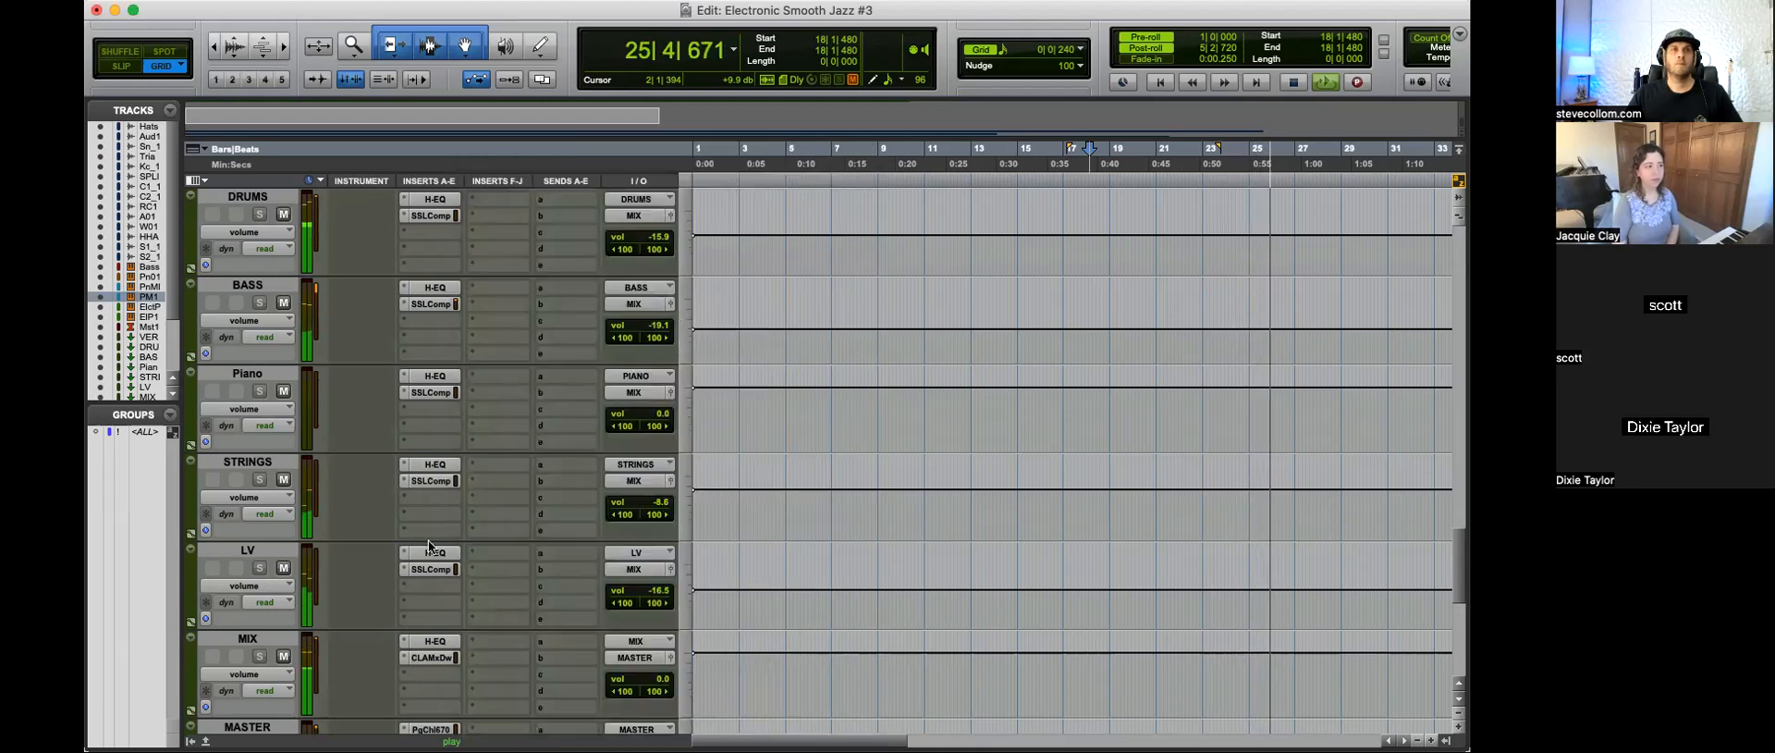
Step: Check the H-EQ curve on the STRINGS bus during playback
left_click(431, 464)
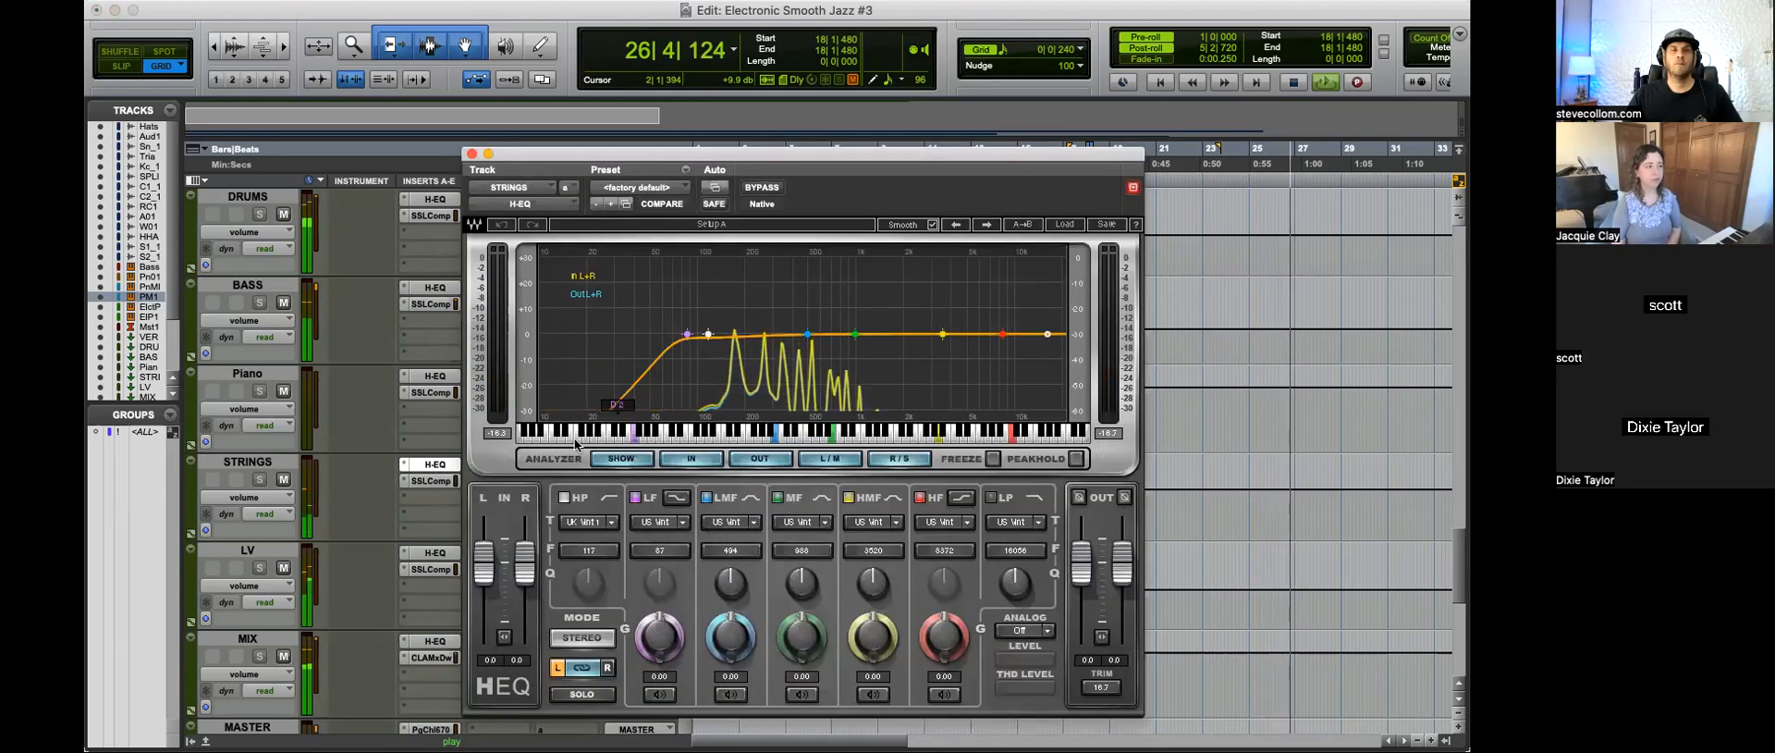
left_click(472, 154)
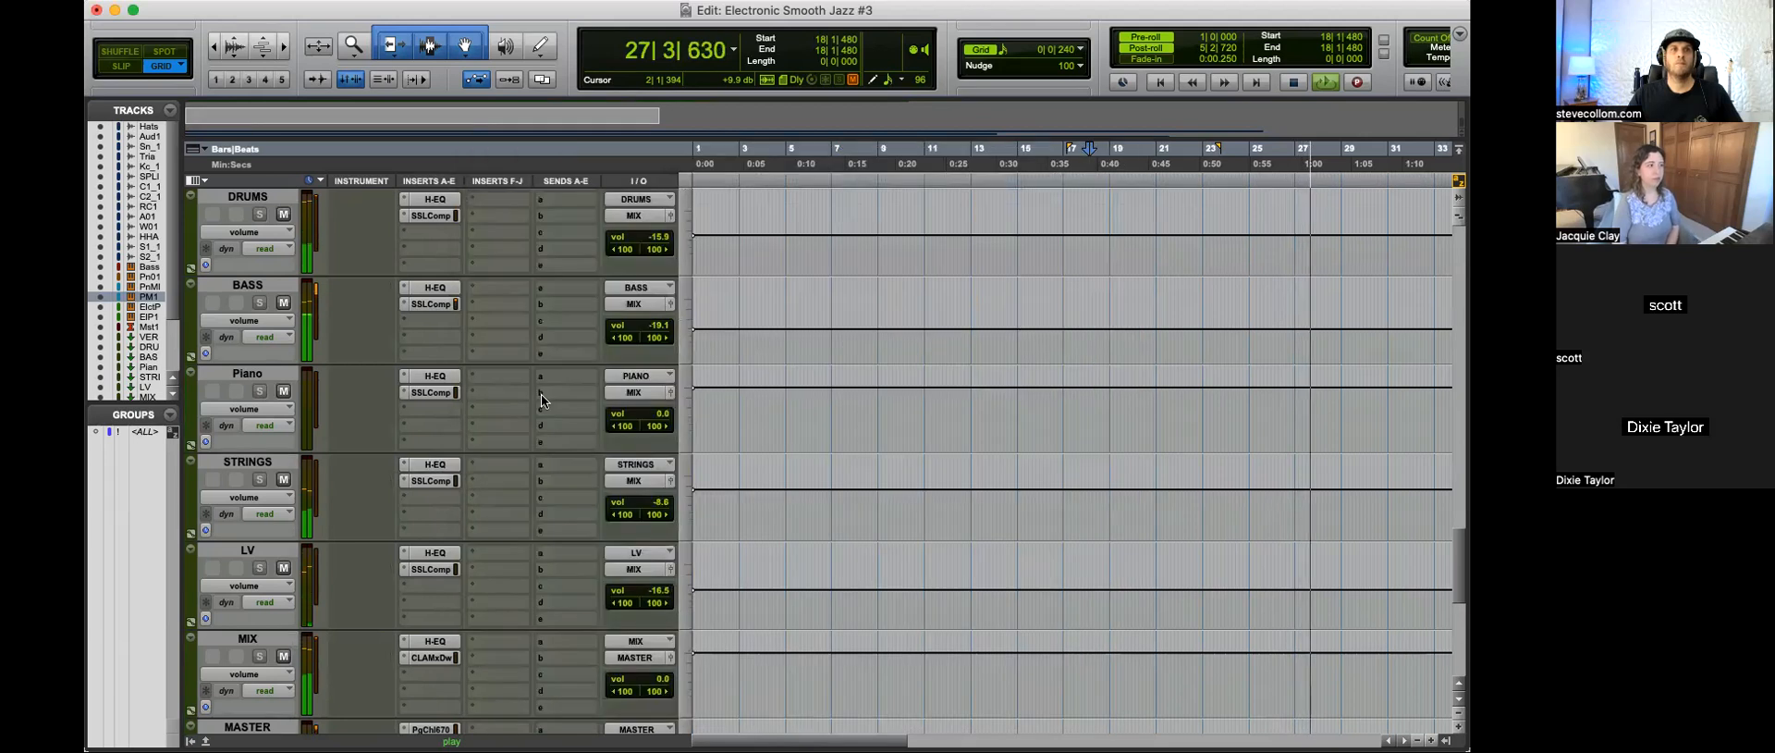
scroll(541, 396, "down", 1)
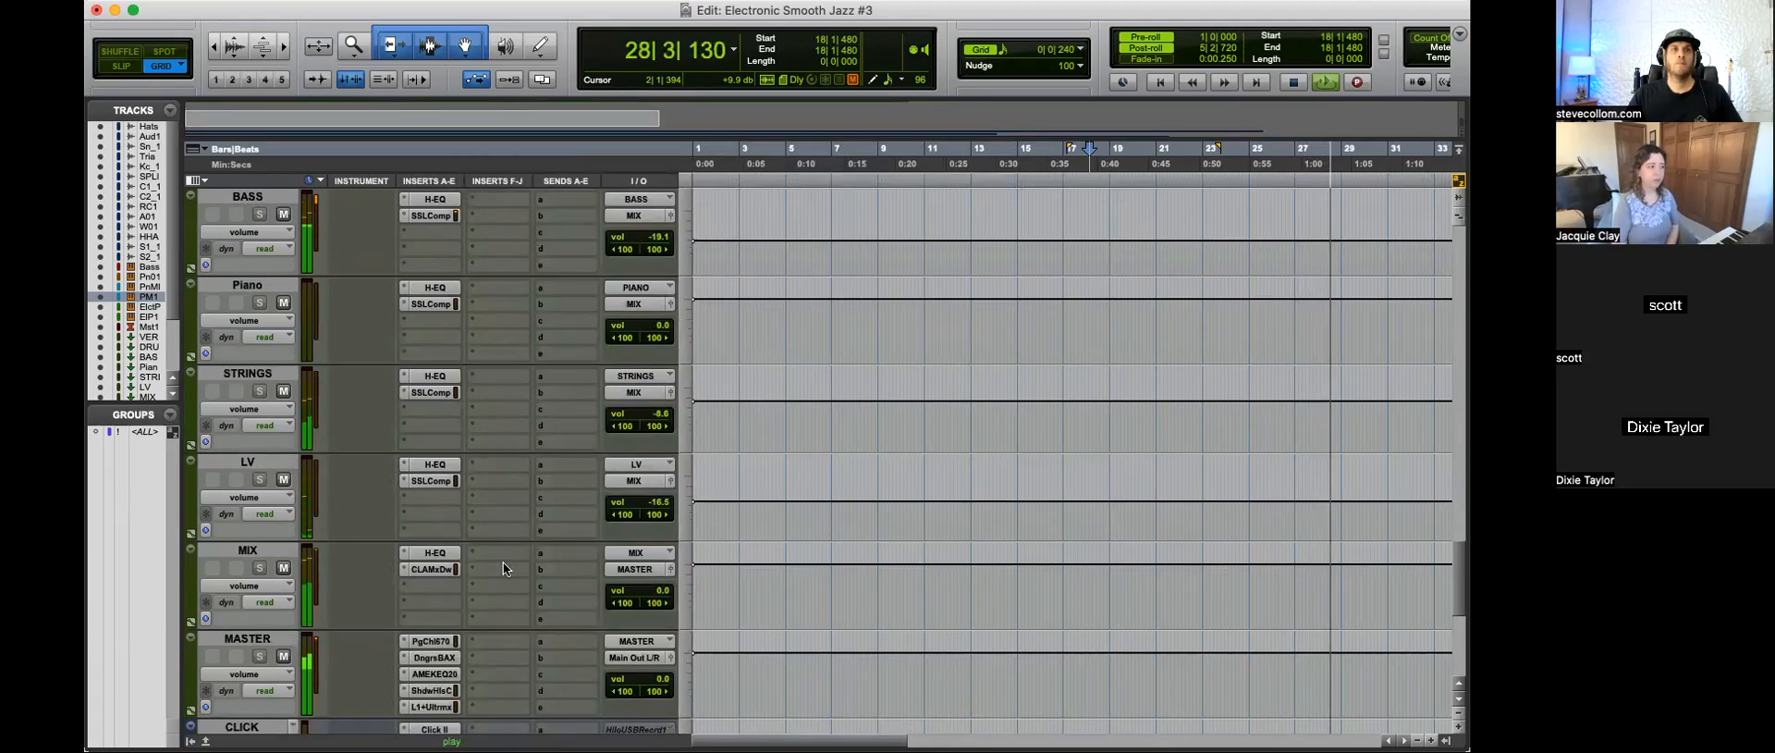
left_click(430, 586)
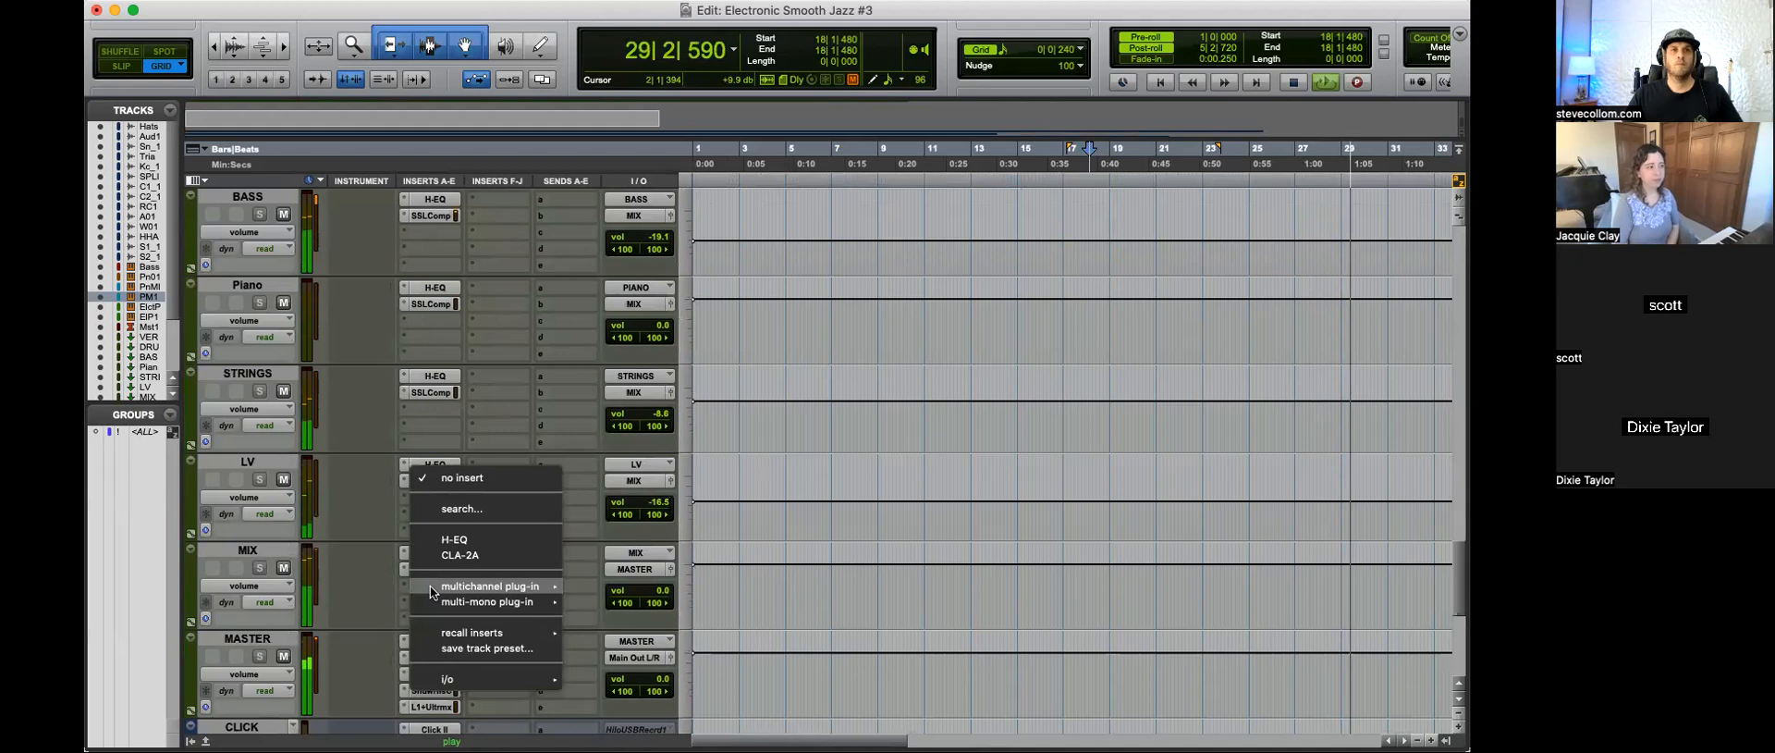
left_click(366, 556)
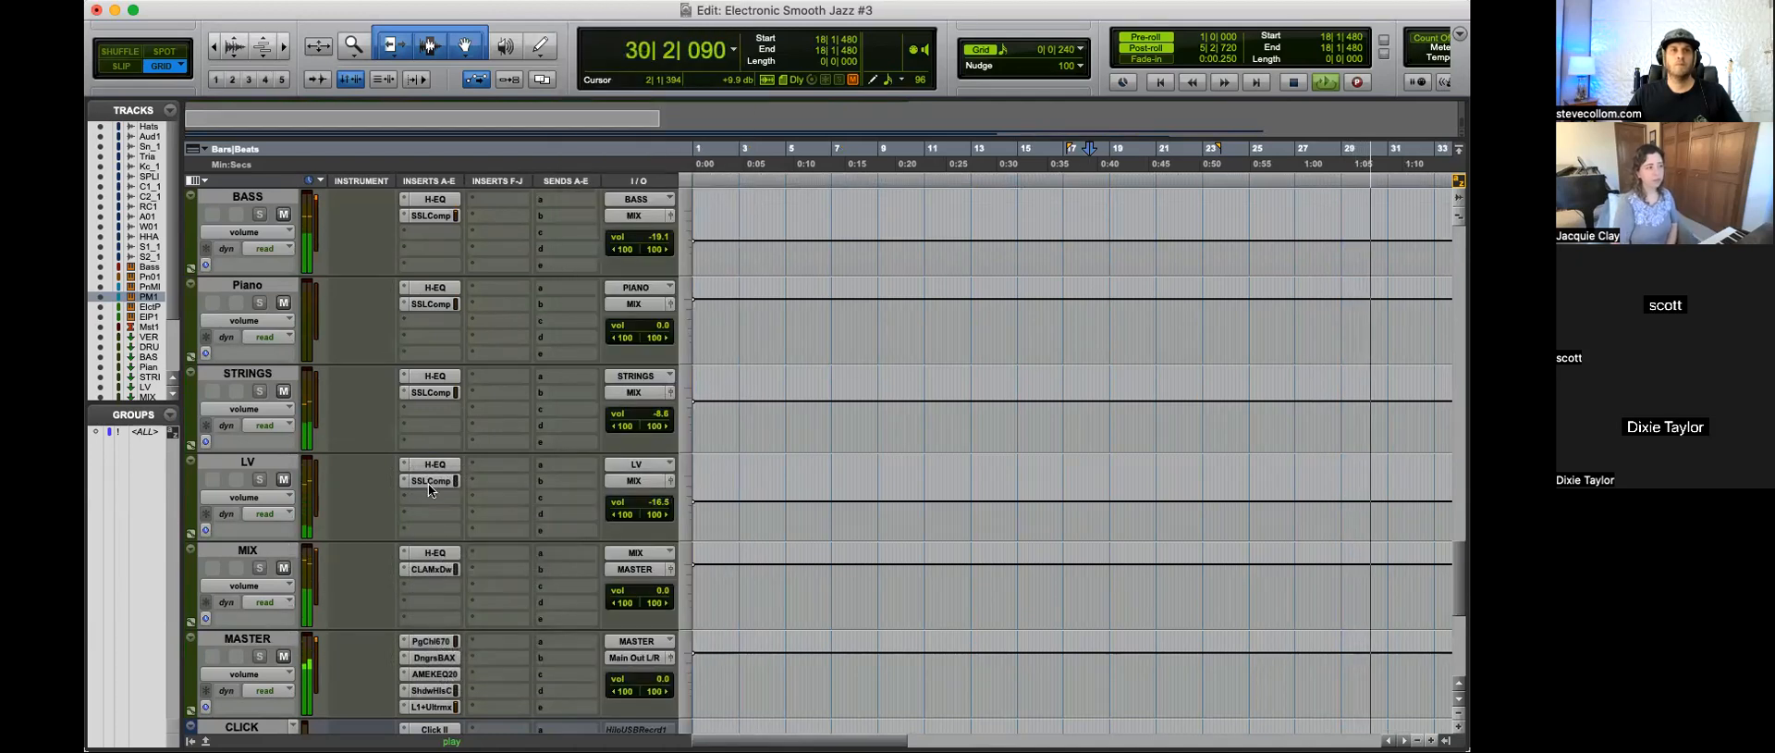
Step: Check the SSLComp compression and the H-EQ curve on the LV bus during playback
left_click(430, 481)
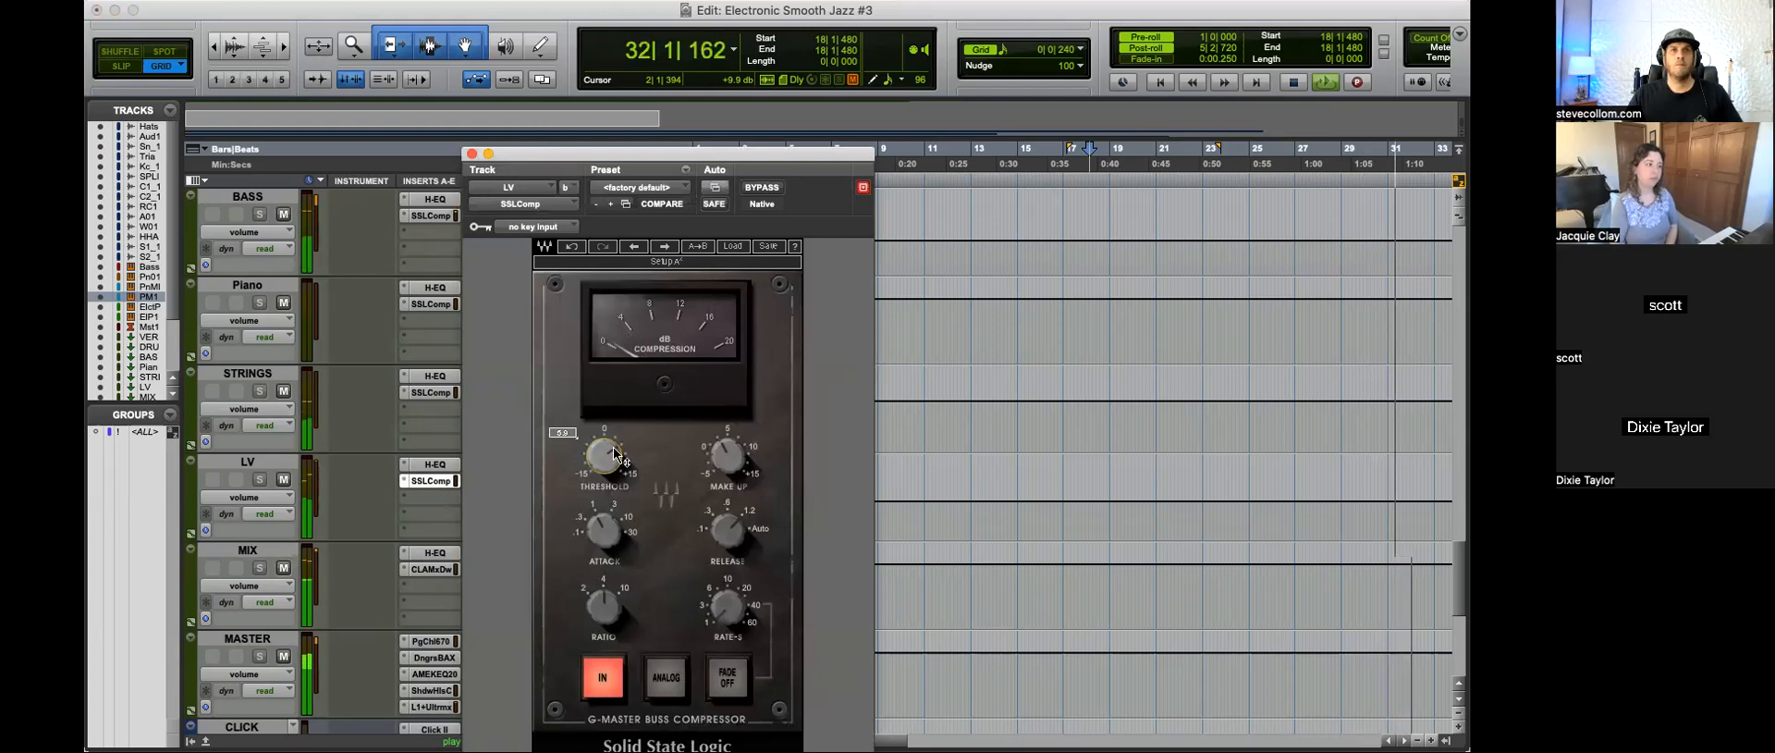
left_click(471, 153)
left_click(430, 465)
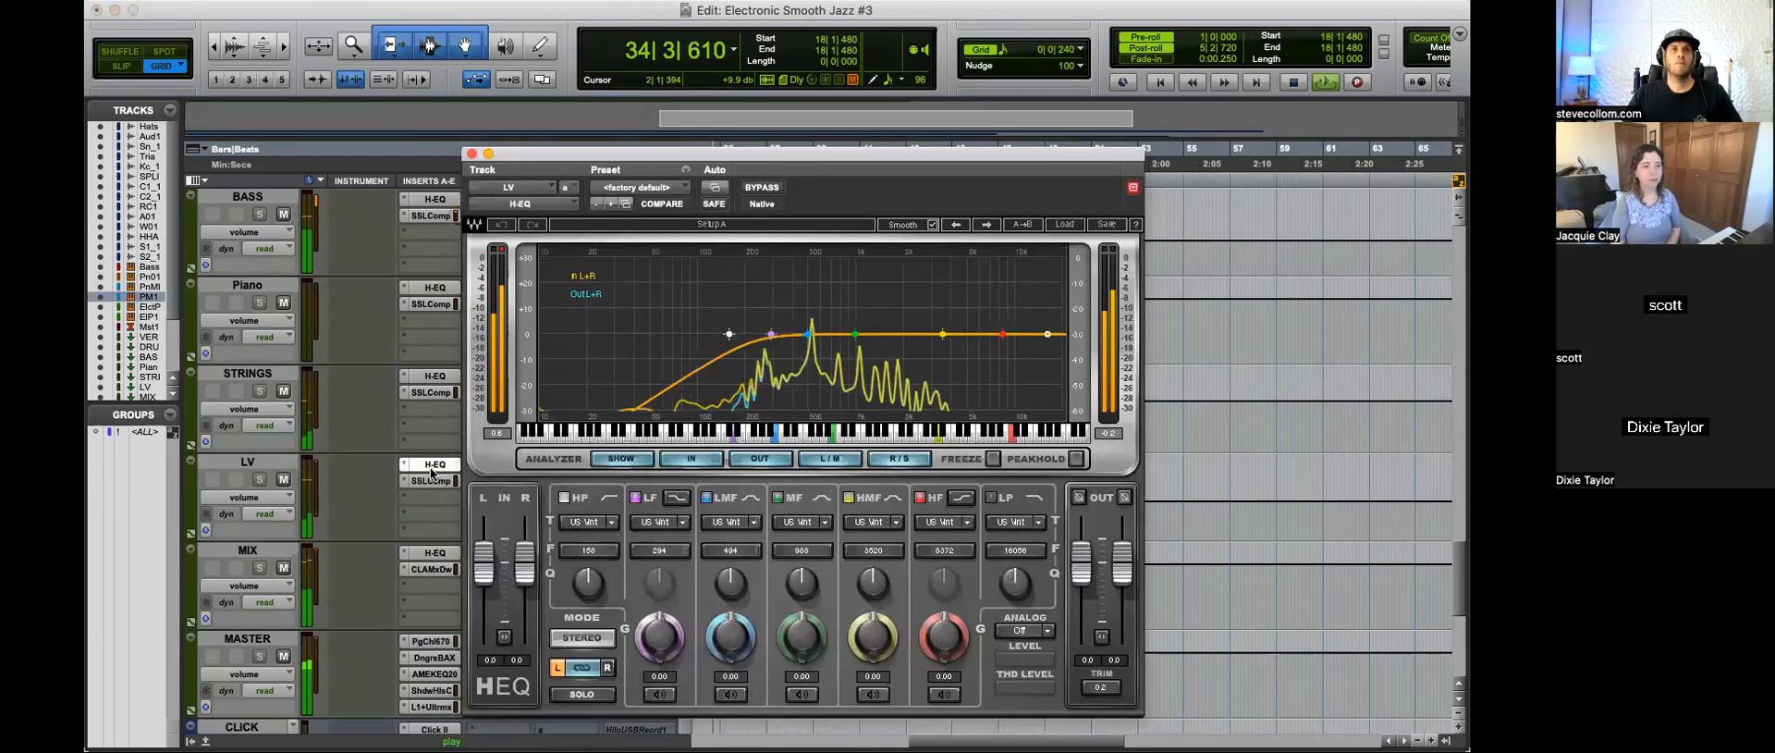
left_click(472, 154)
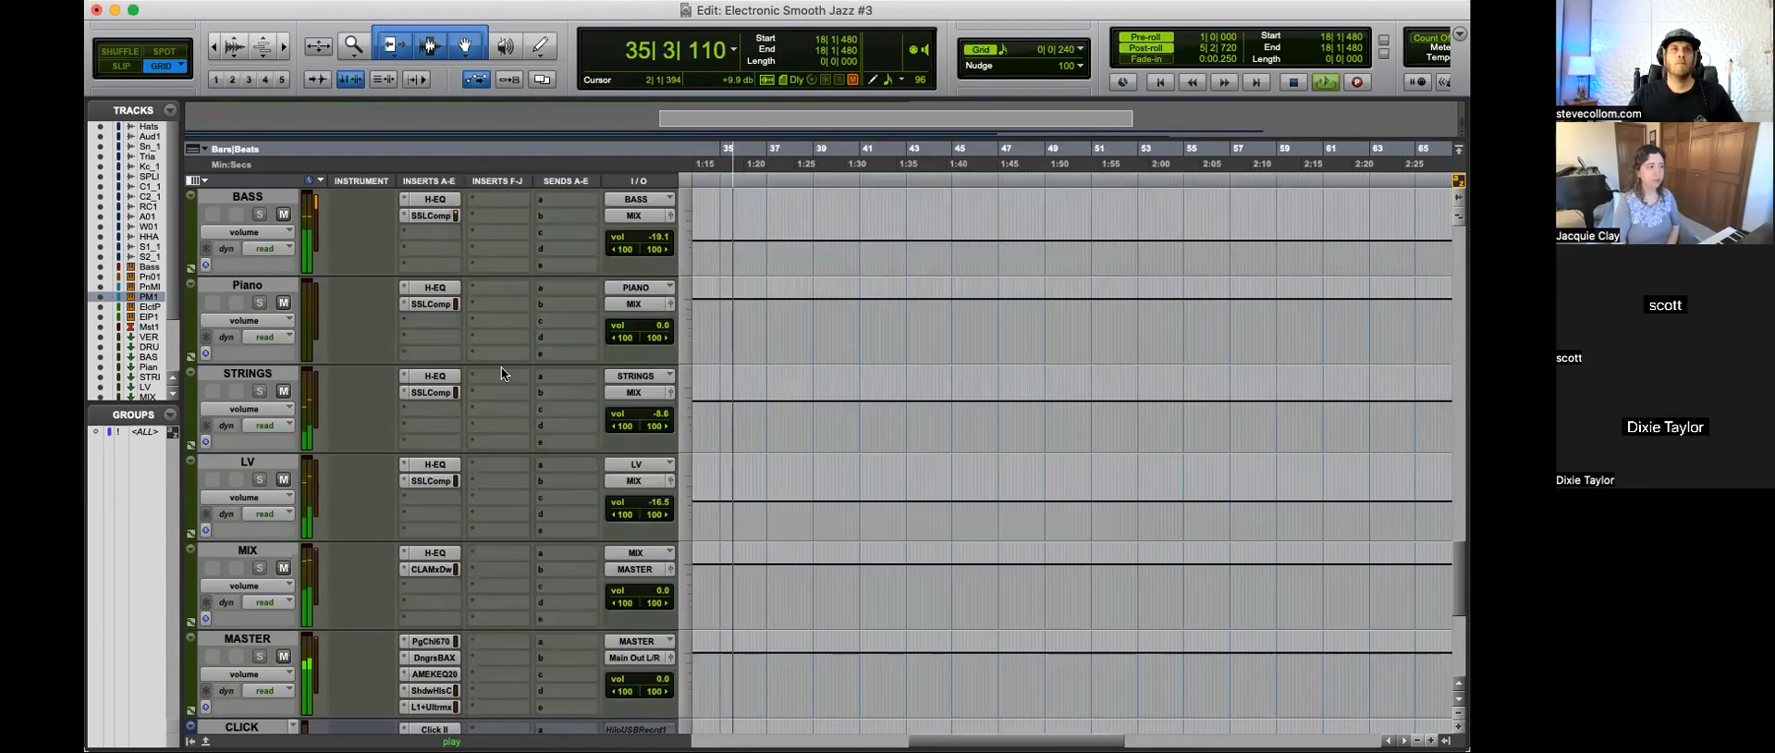
Step: Lower the bass slightly and raise the treble slightly in the CLA MixDown on the MIX bus
scroll(535, 466, "down", 2)
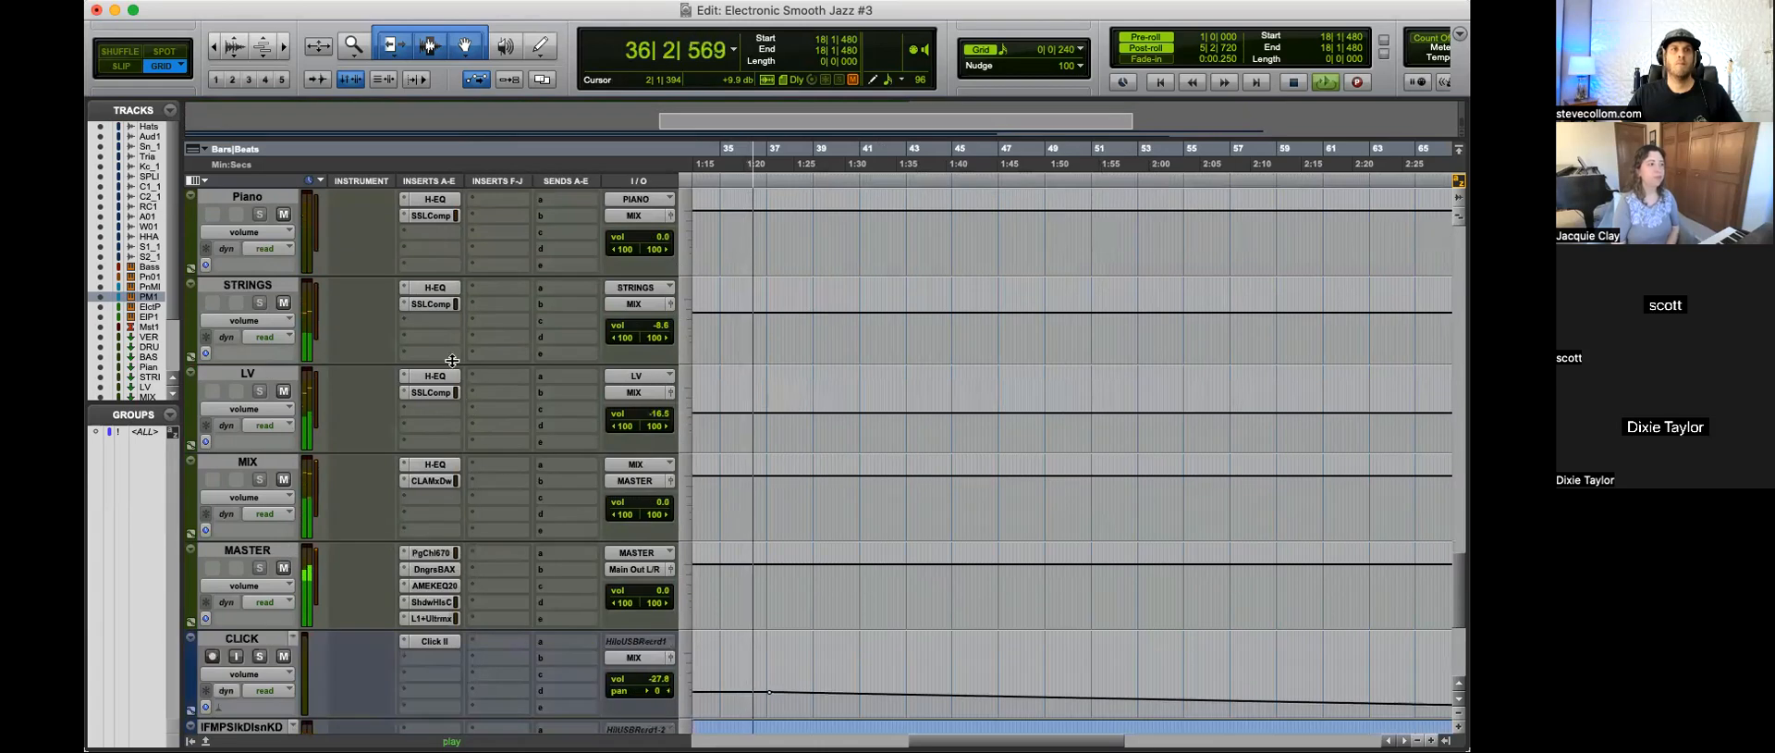
left_click(429, 480)
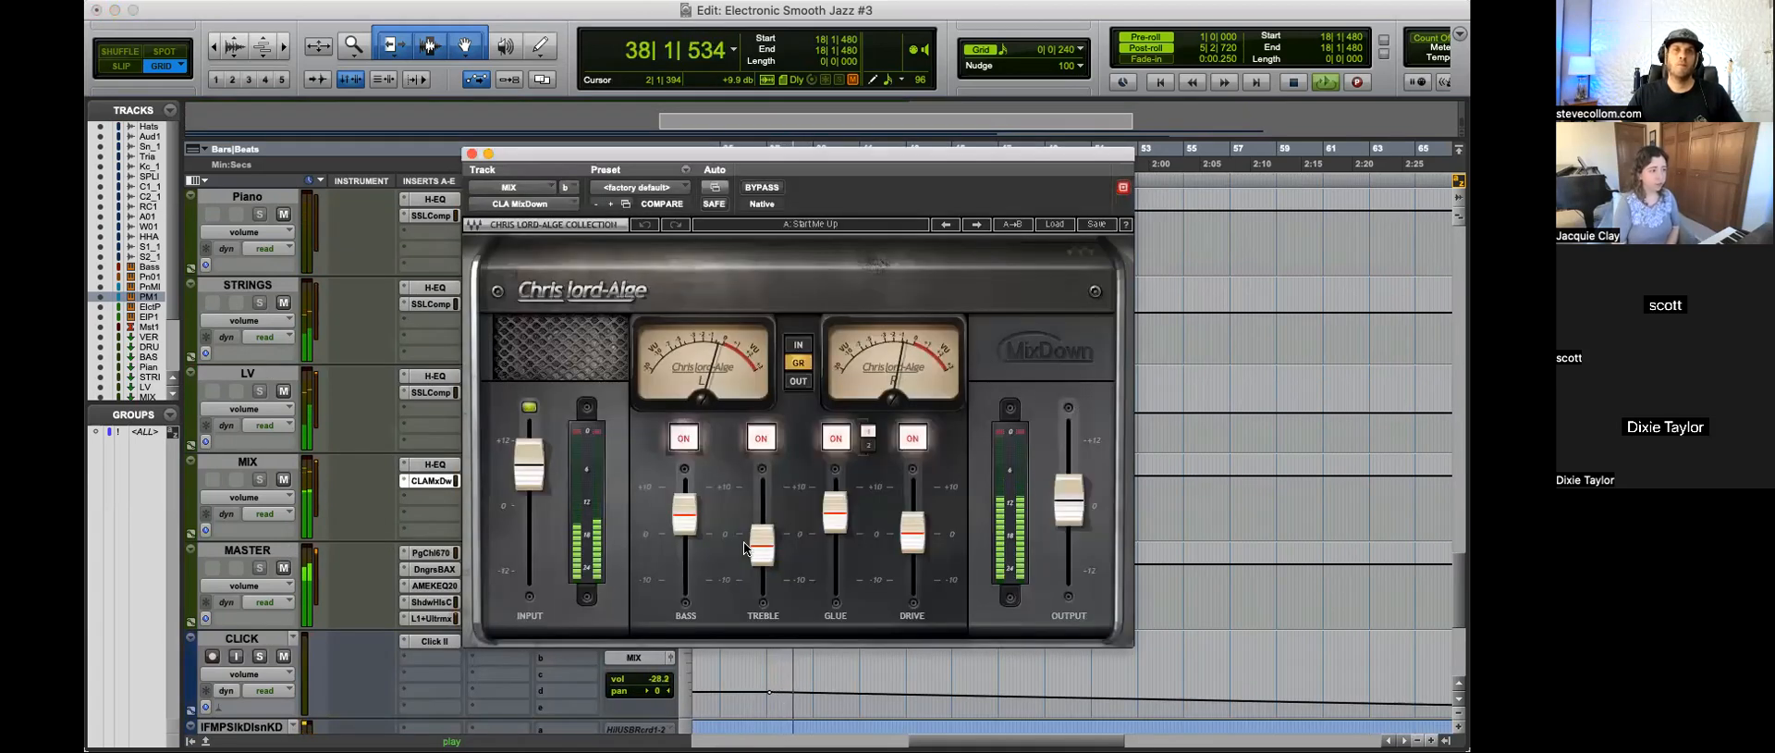
left_click_drag(775, 567, 775, 563)
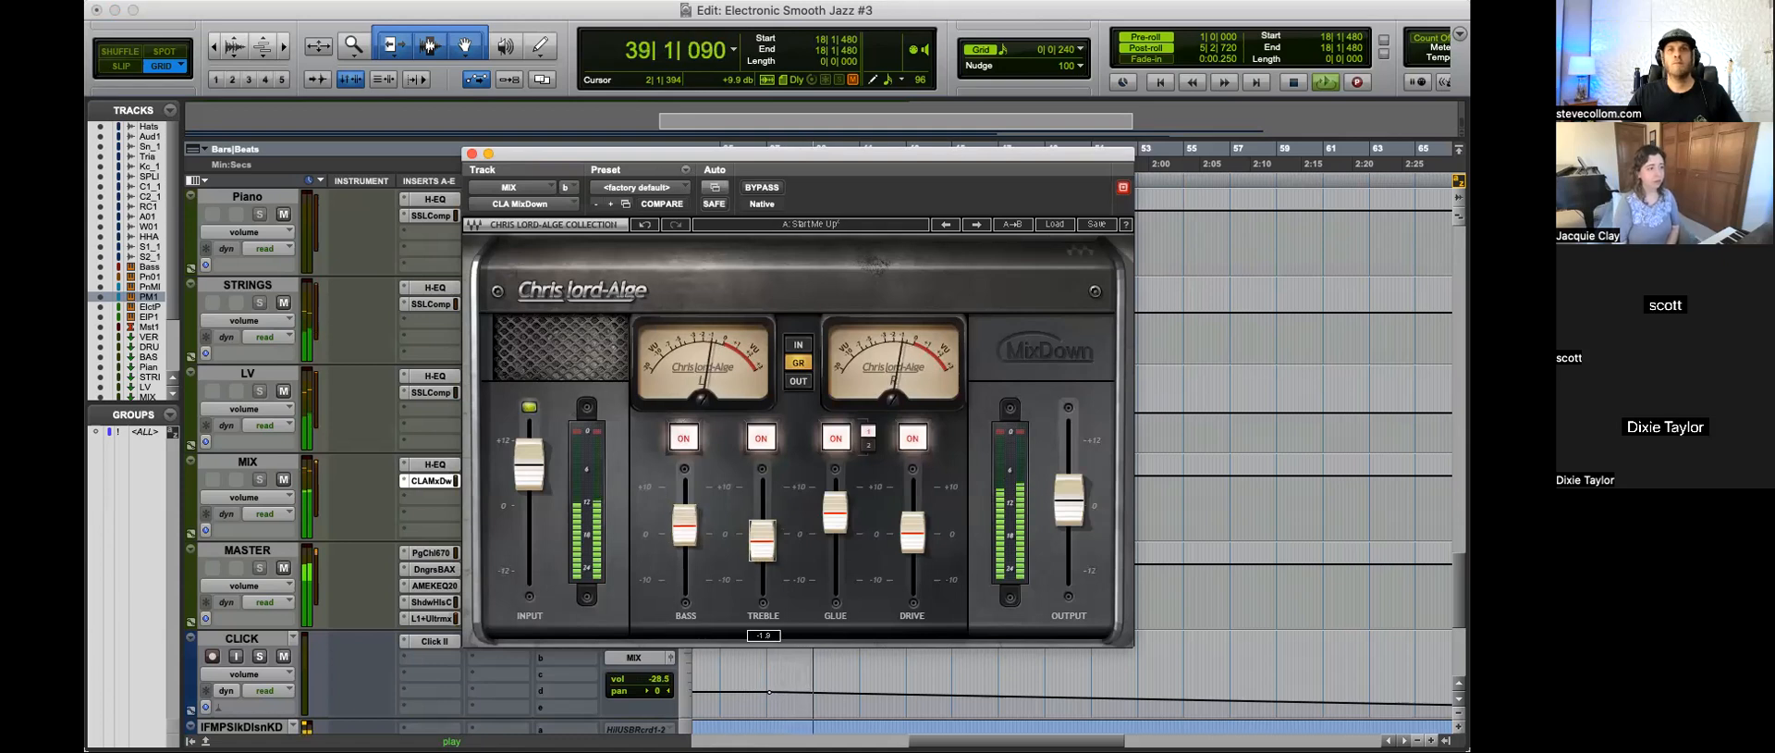
left_click(472, 155)
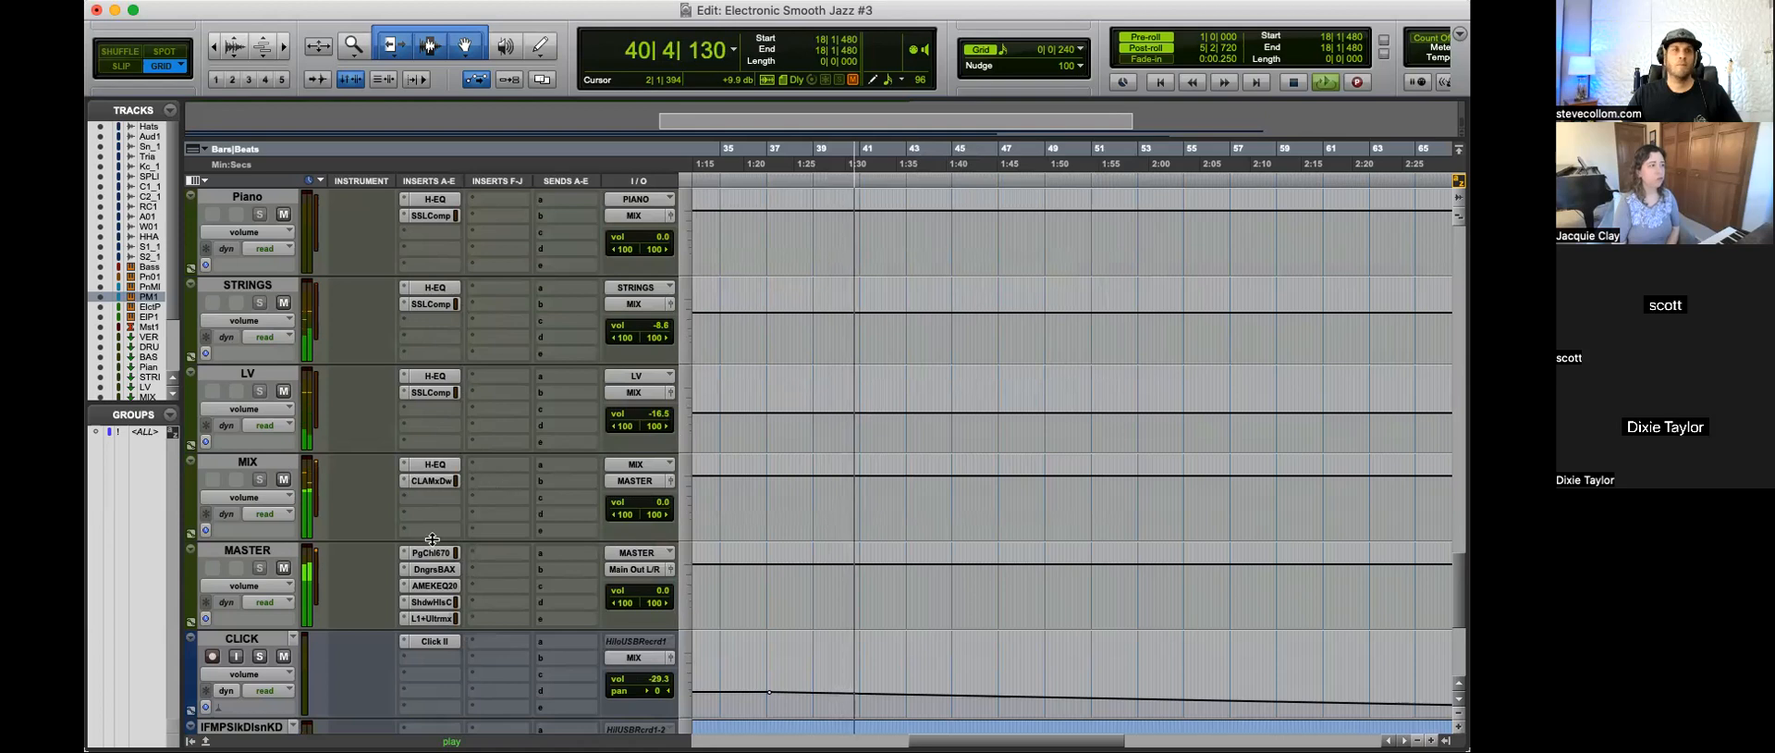
Step: Check the L1 Ultramaximizer limiting on the MASTER bus during playback and stop the session
left_click(430, 617)
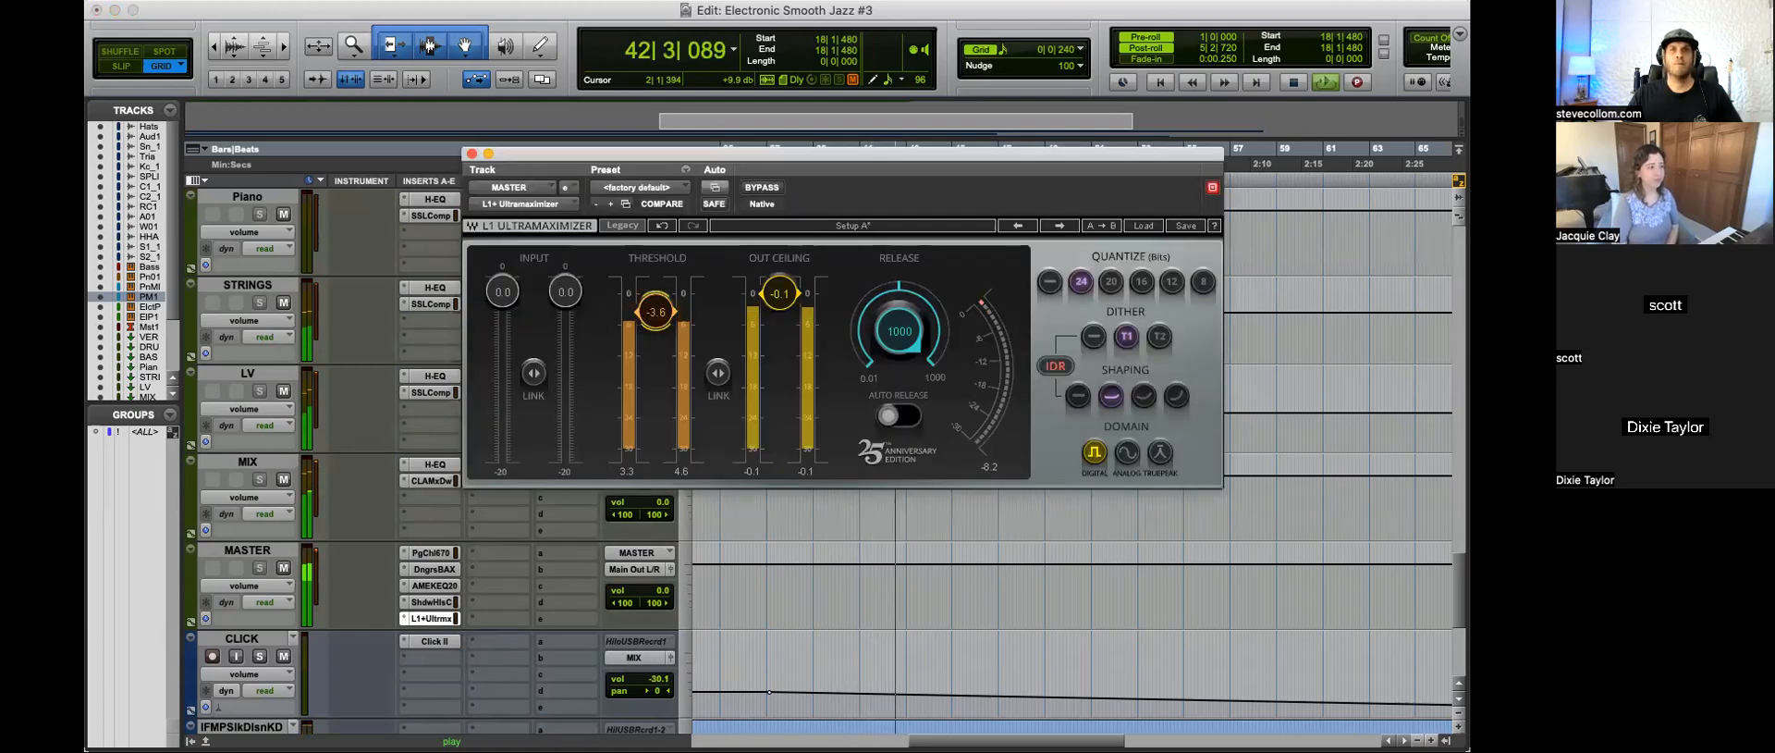
left_click(472, 154)
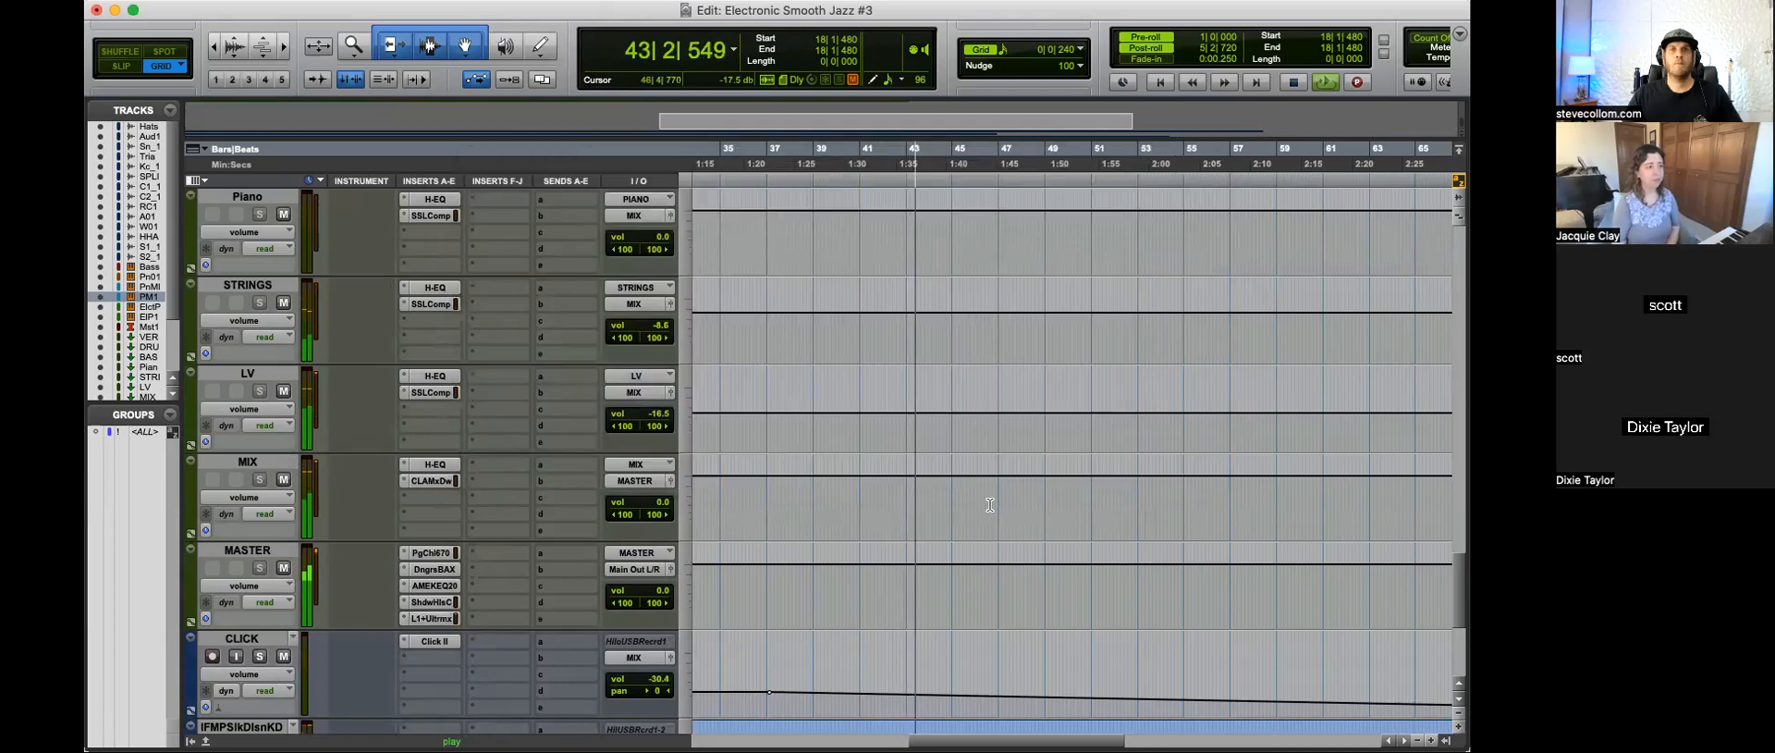
scroll(989, 505, "up", 10)
scroll(989, 505, "up", 15)
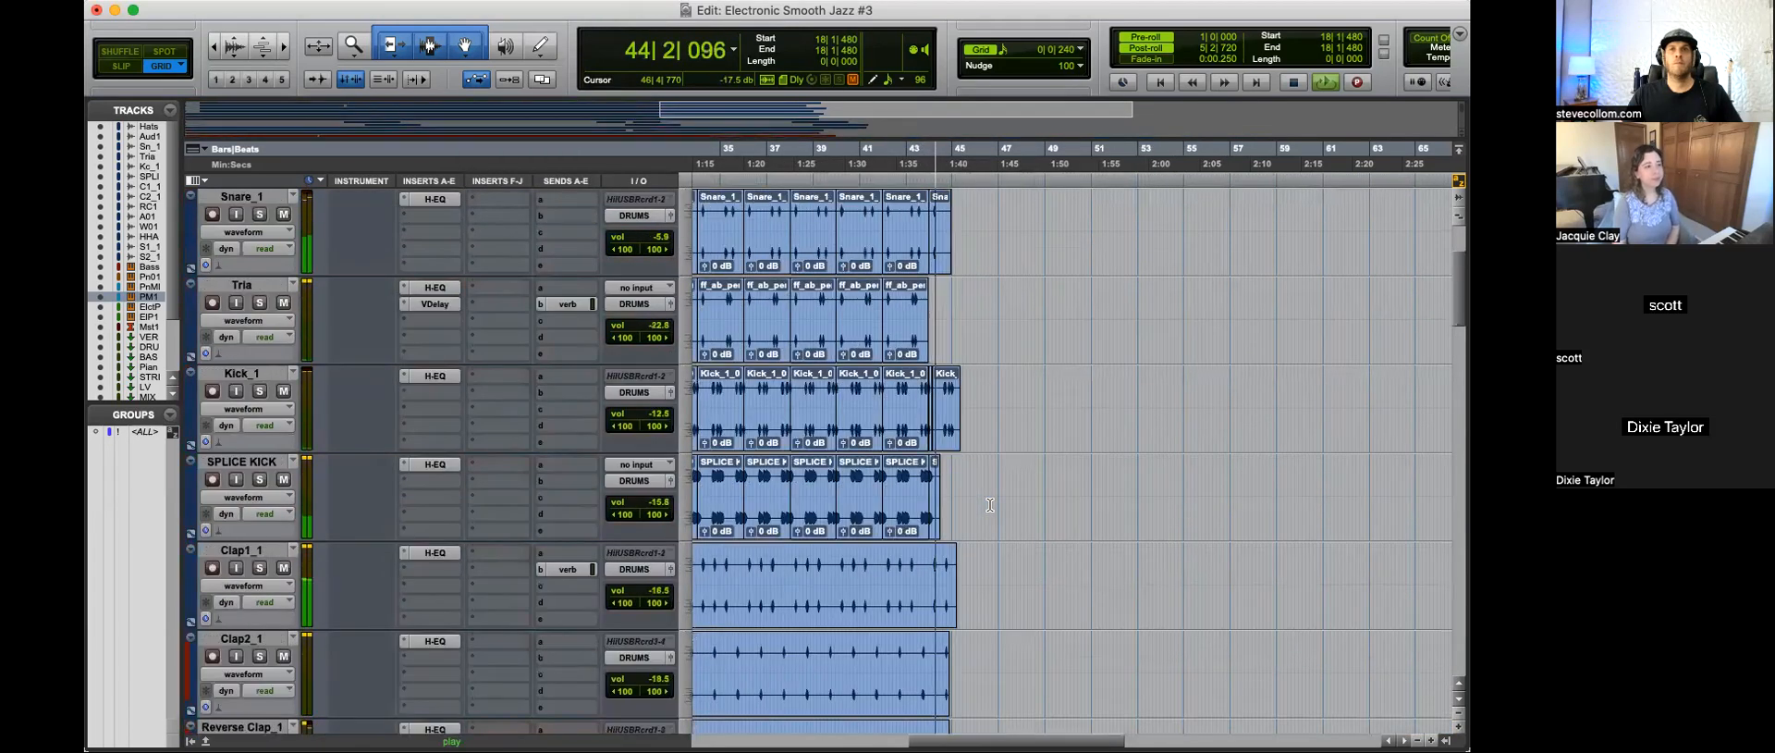
key("space")
Step: Play the session from 40|3|240, near the end of the last Hats clip
left_click(906, 304)
key("t")
key("t")
key("r")
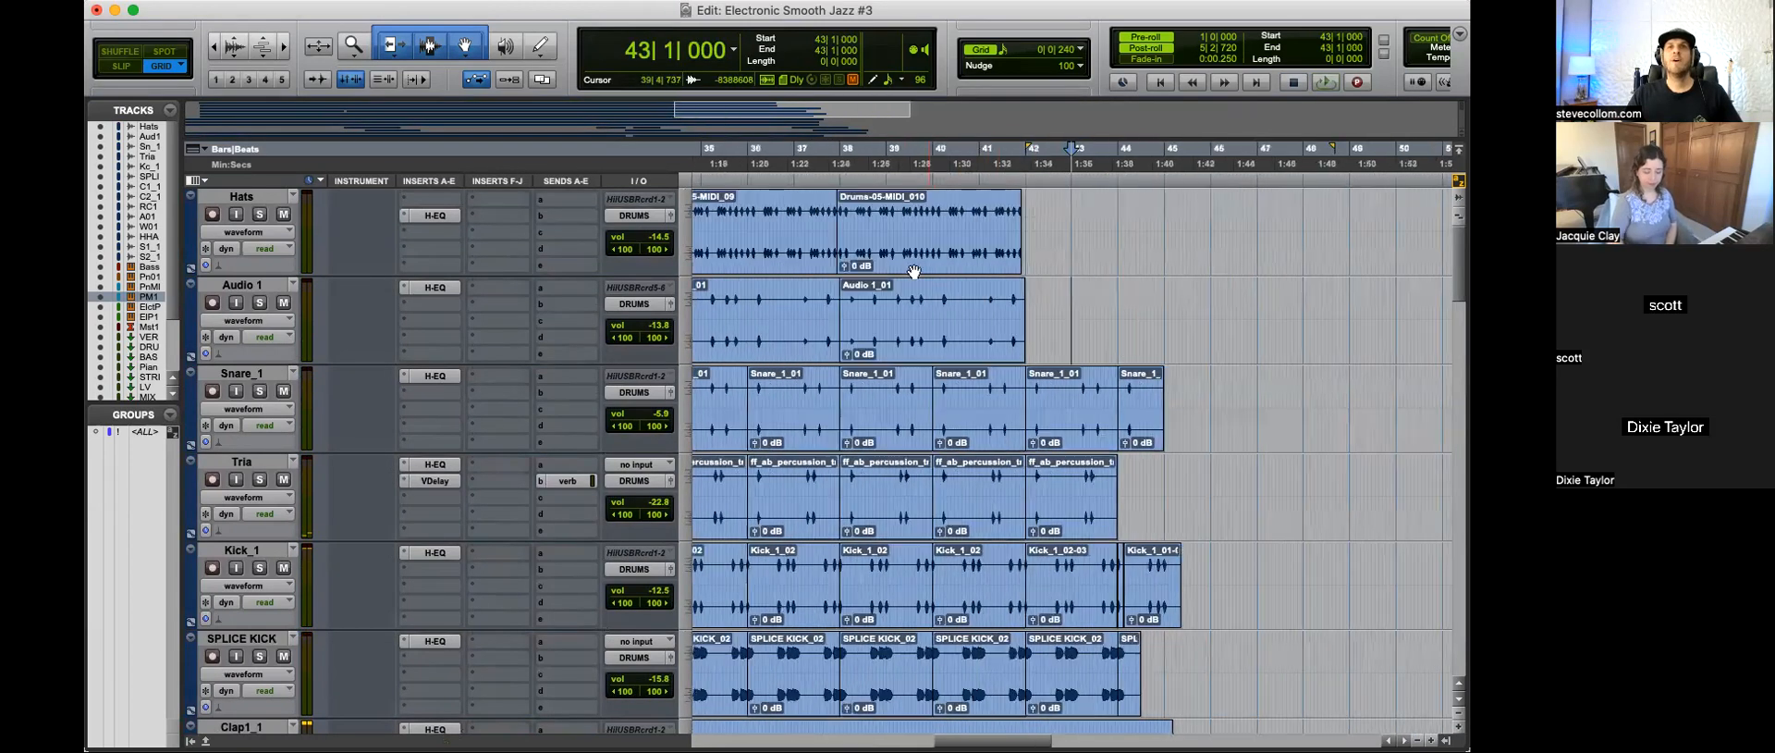
left_click(958, 213)
key("space")
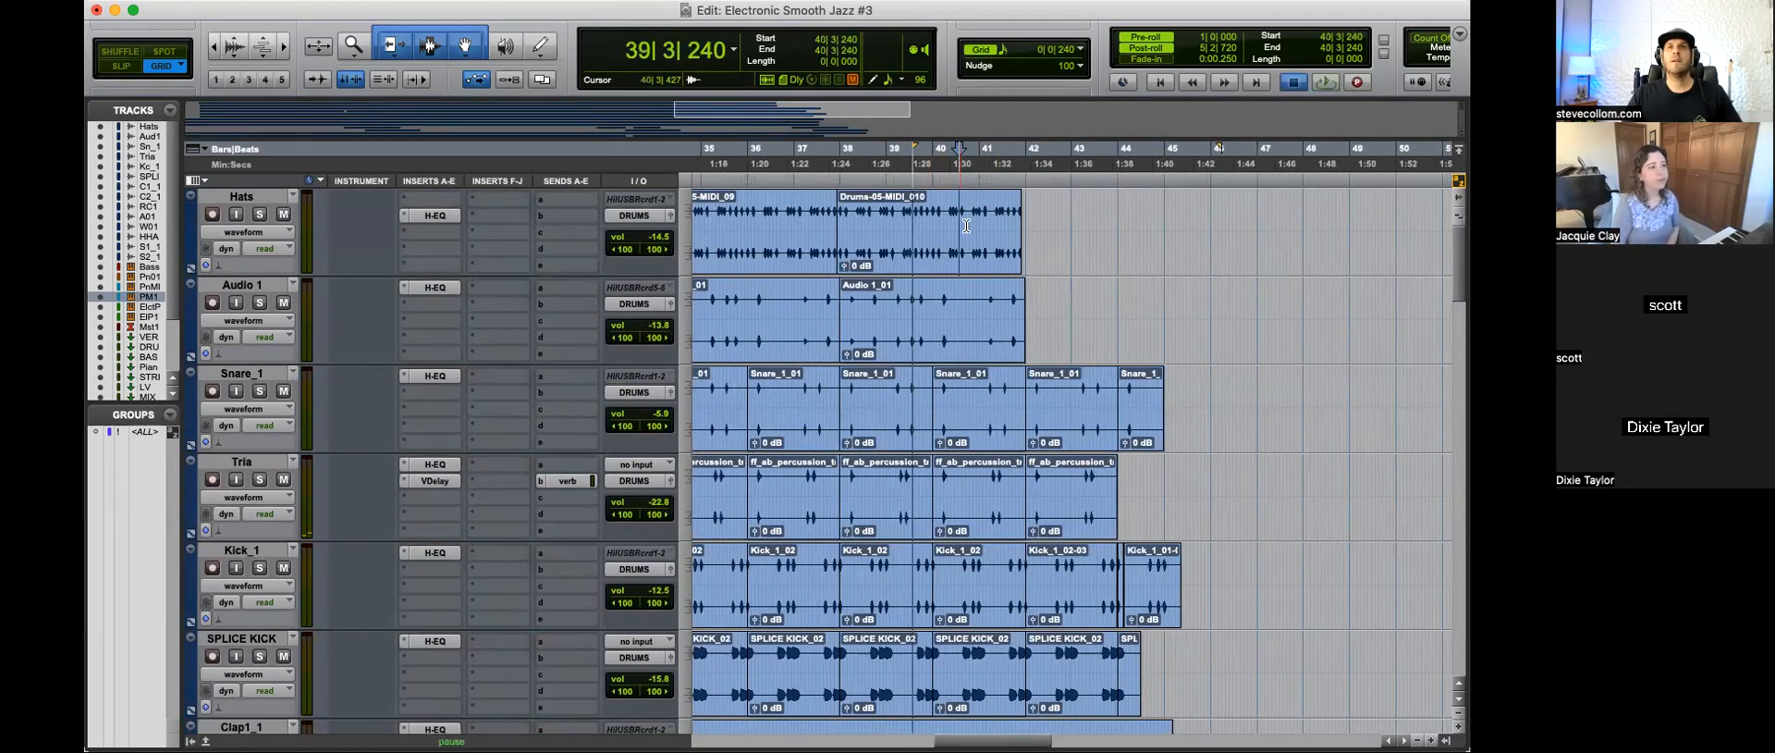
Step: Duplicate the last Hats clip so the copy follows it directly at about bar 42
key("t")
key("t")
key("r")
left_click(1053, 250)
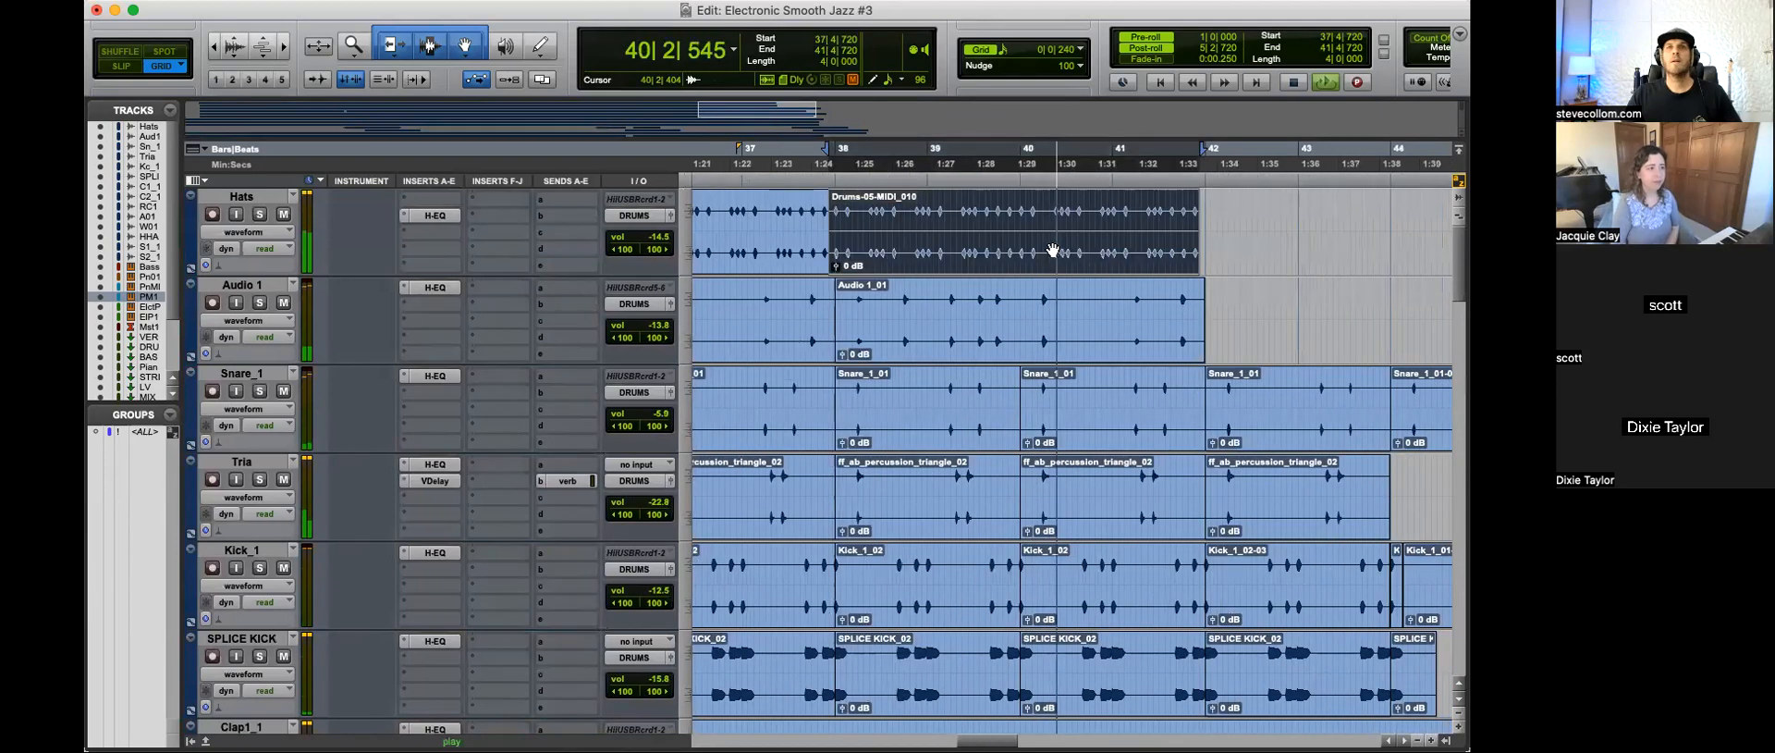
key("super+d")
Step: Duplicate the last Audio 1 clip so the copy starts at bar 42
key("t")
key("r")
key("r")
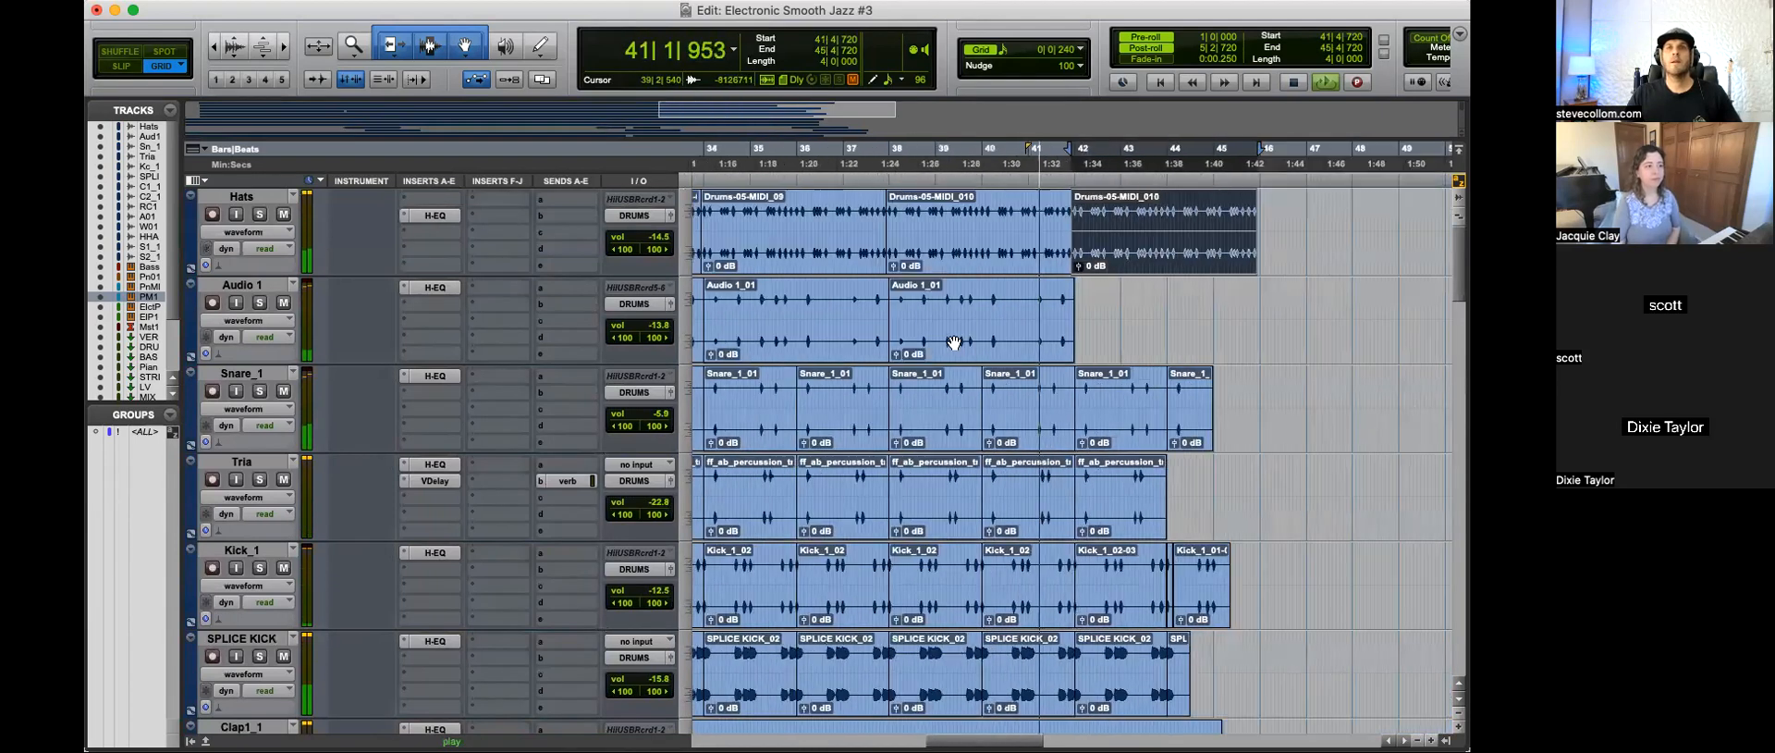
left_click(959, 348)
key("super+d")
key("t")
key("t")
scroll(1162, 356, "down", 2)
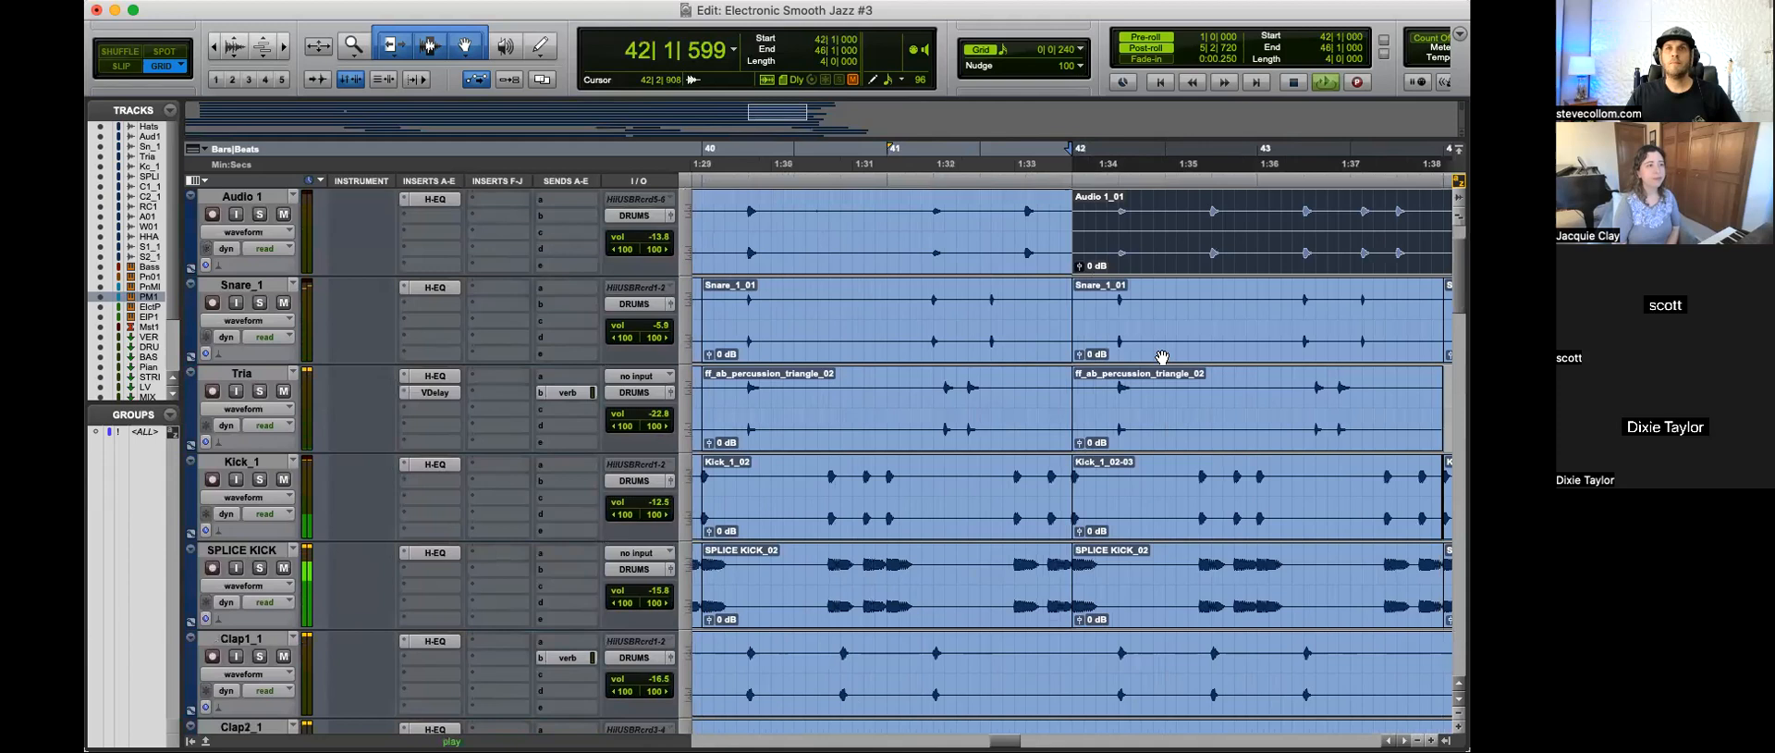
key("r")
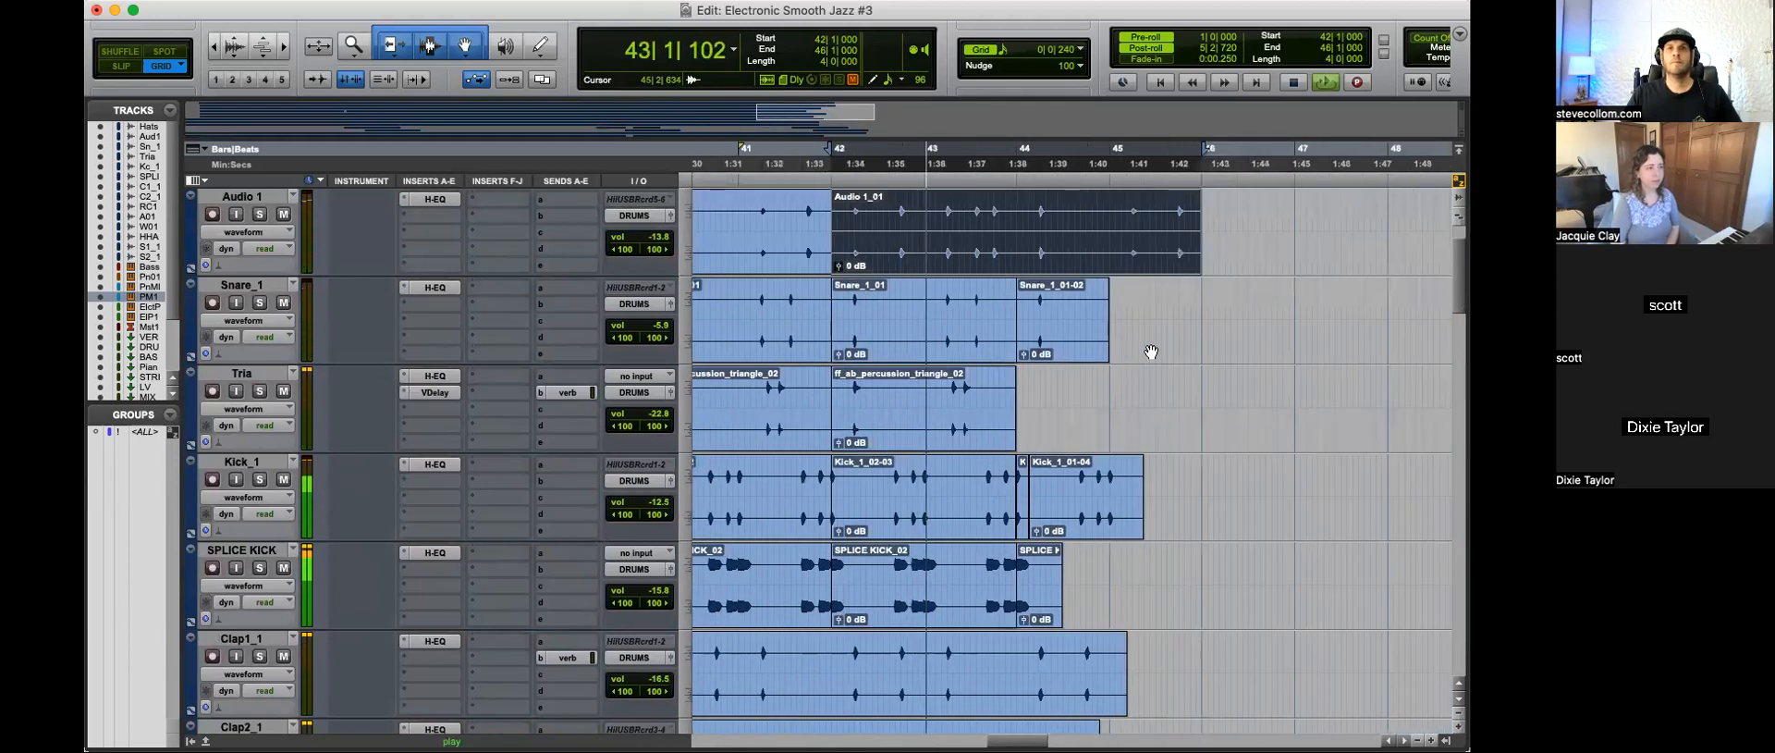
Step: Cut off the end of the duplicated Audio 1 clip after beat 3 of bar 44 and replay the ending
left_click_drag(1199, 242, 1080, 229)
key("super+z")
key("Delete")
Step: Trim the end of the duplicated Hats clip to just past bar 45 and stop playback
key("Delete")
left_click(1028, 233)
key("space")
key("space")
scroll(1119, 341, "up", 1)
left_click_drag(1243, 228, 1090, 228)
key("Delete")
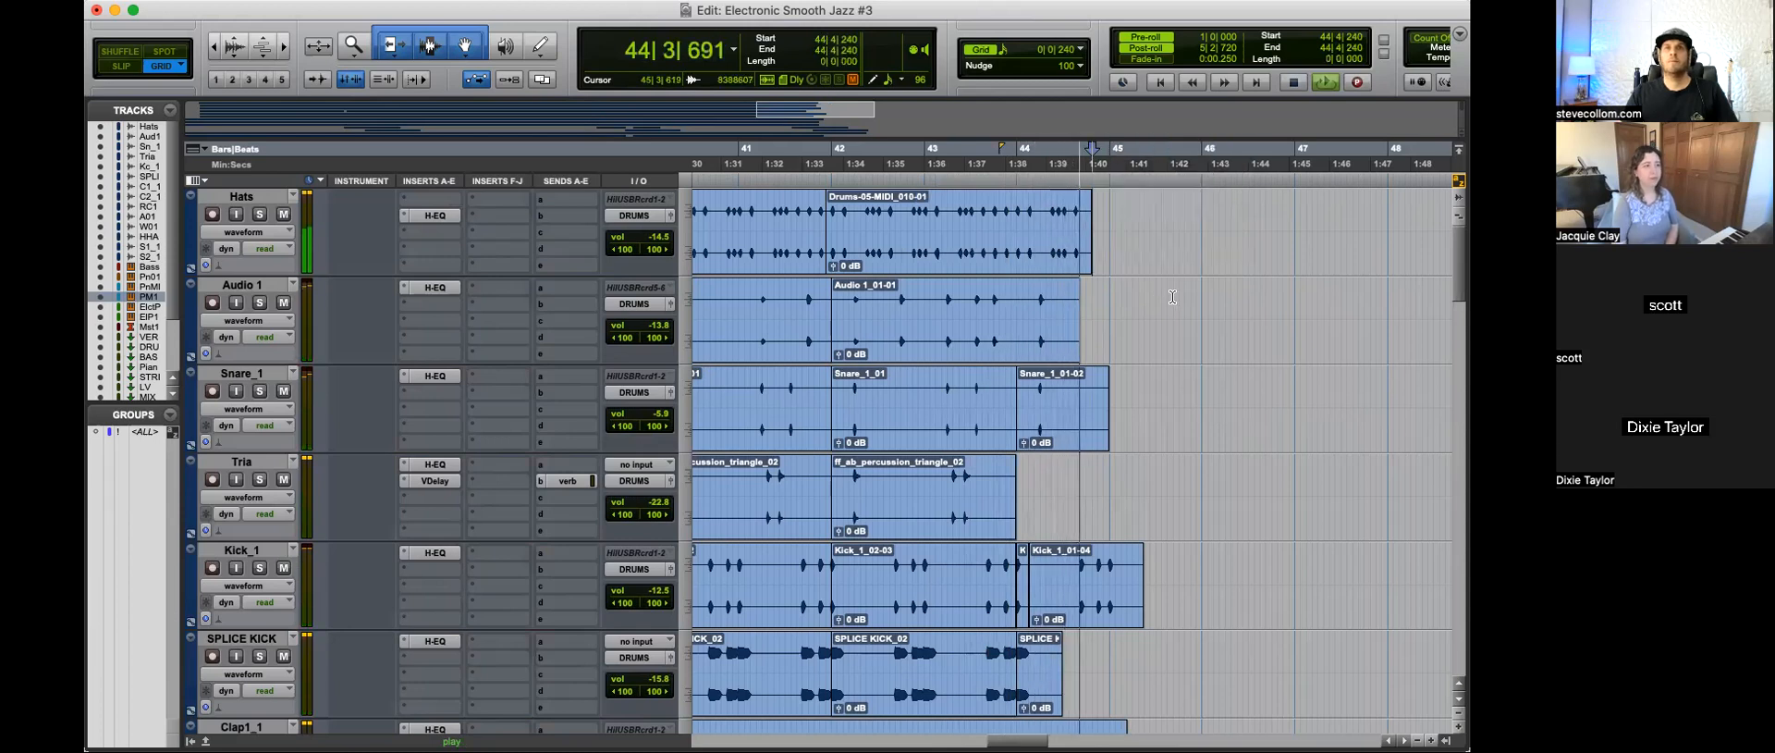
mouse_move(1089, 229)
left_mouse_down()
mouse_move(1138, 229)
mouse_move(1121, 229)
left_mouse_up()
left_click(1141, 238)
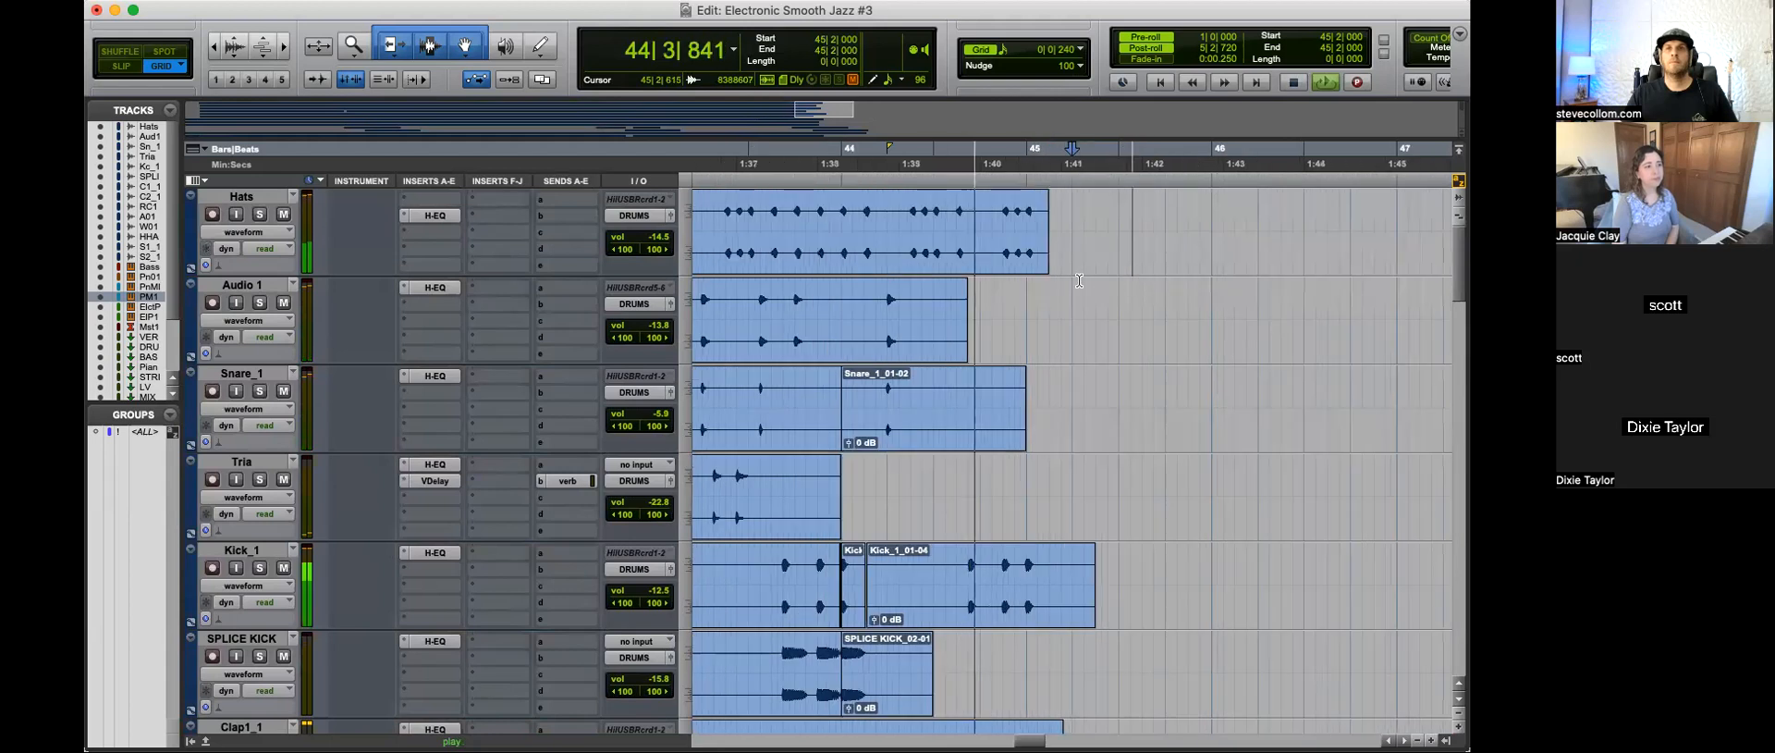
key("space")
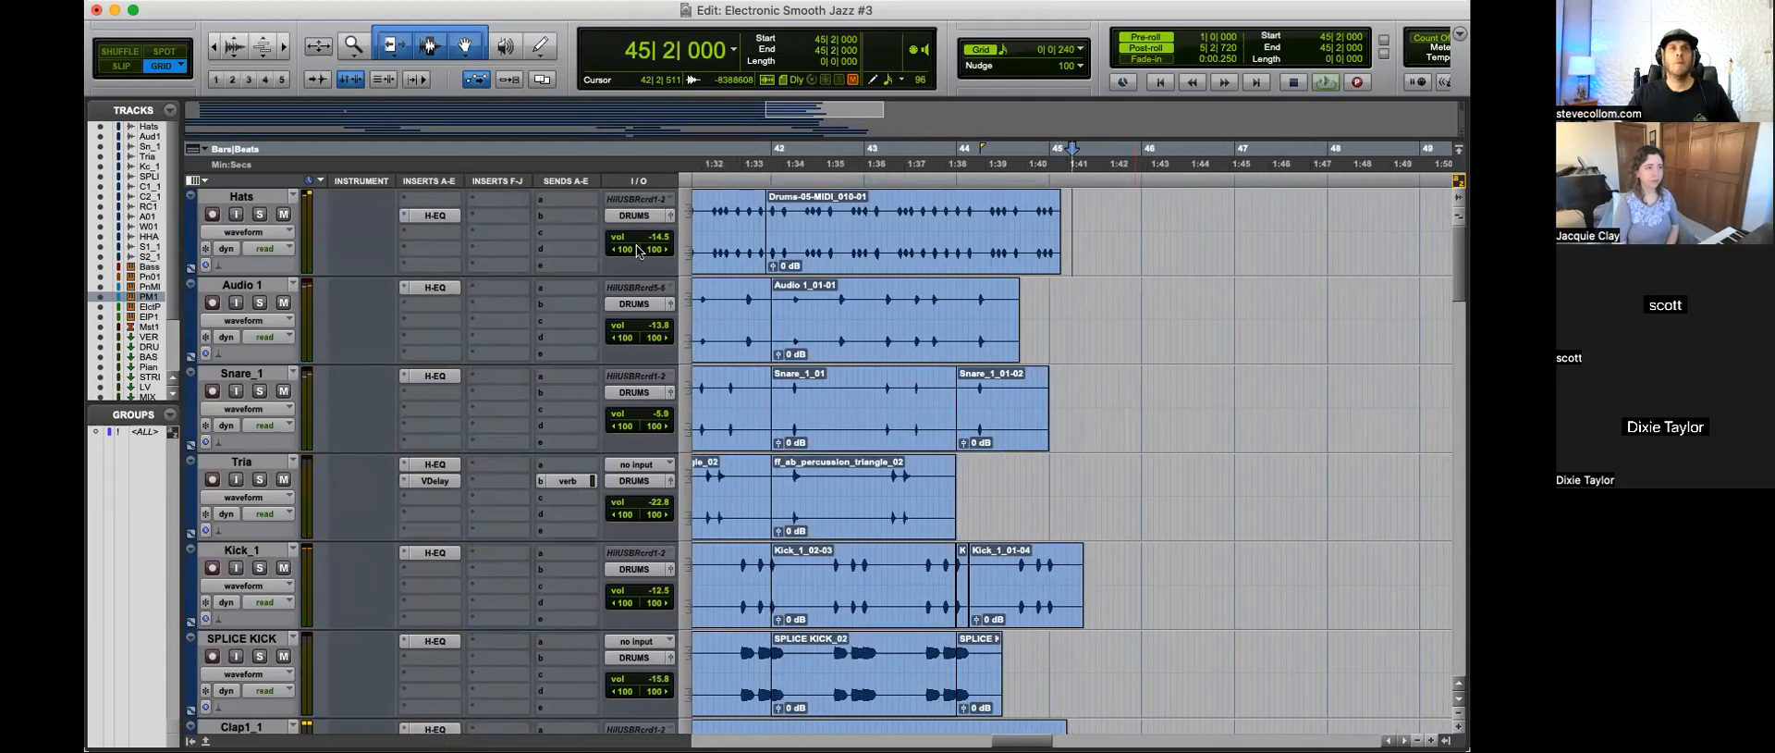
Step: Check the H-EQ curve and the volume fader of the Hats track
left_click(430, 215)
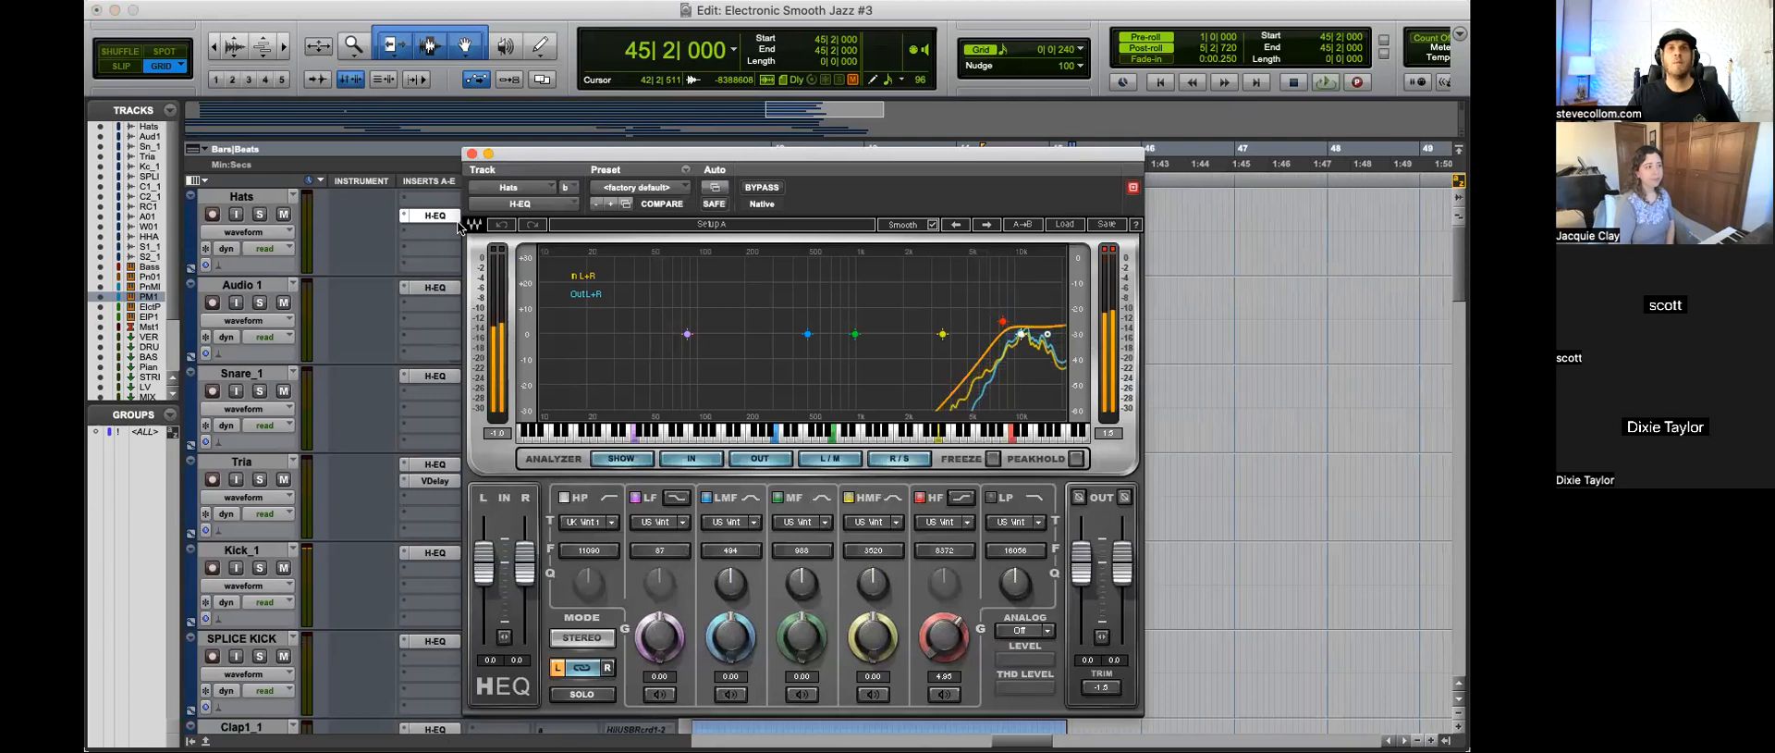
left_click(471, 154)
left_click(659, 243)
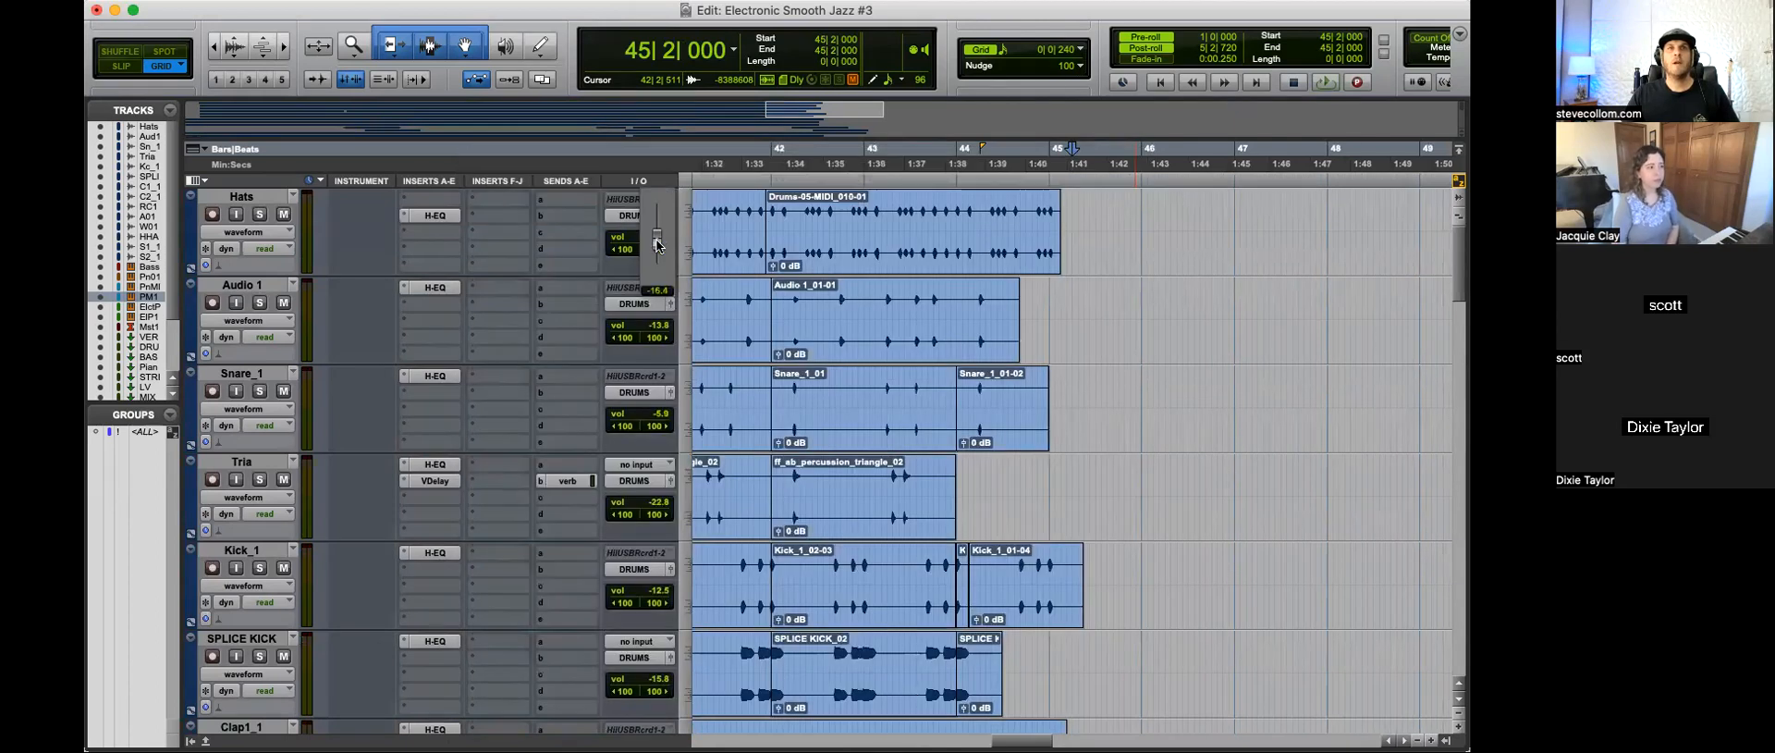
Step: Choose a multichannel plug-in for the free insert slot after the H-EQ on the Hats track
left_click(444, 232)
mouse_move(486, 232)
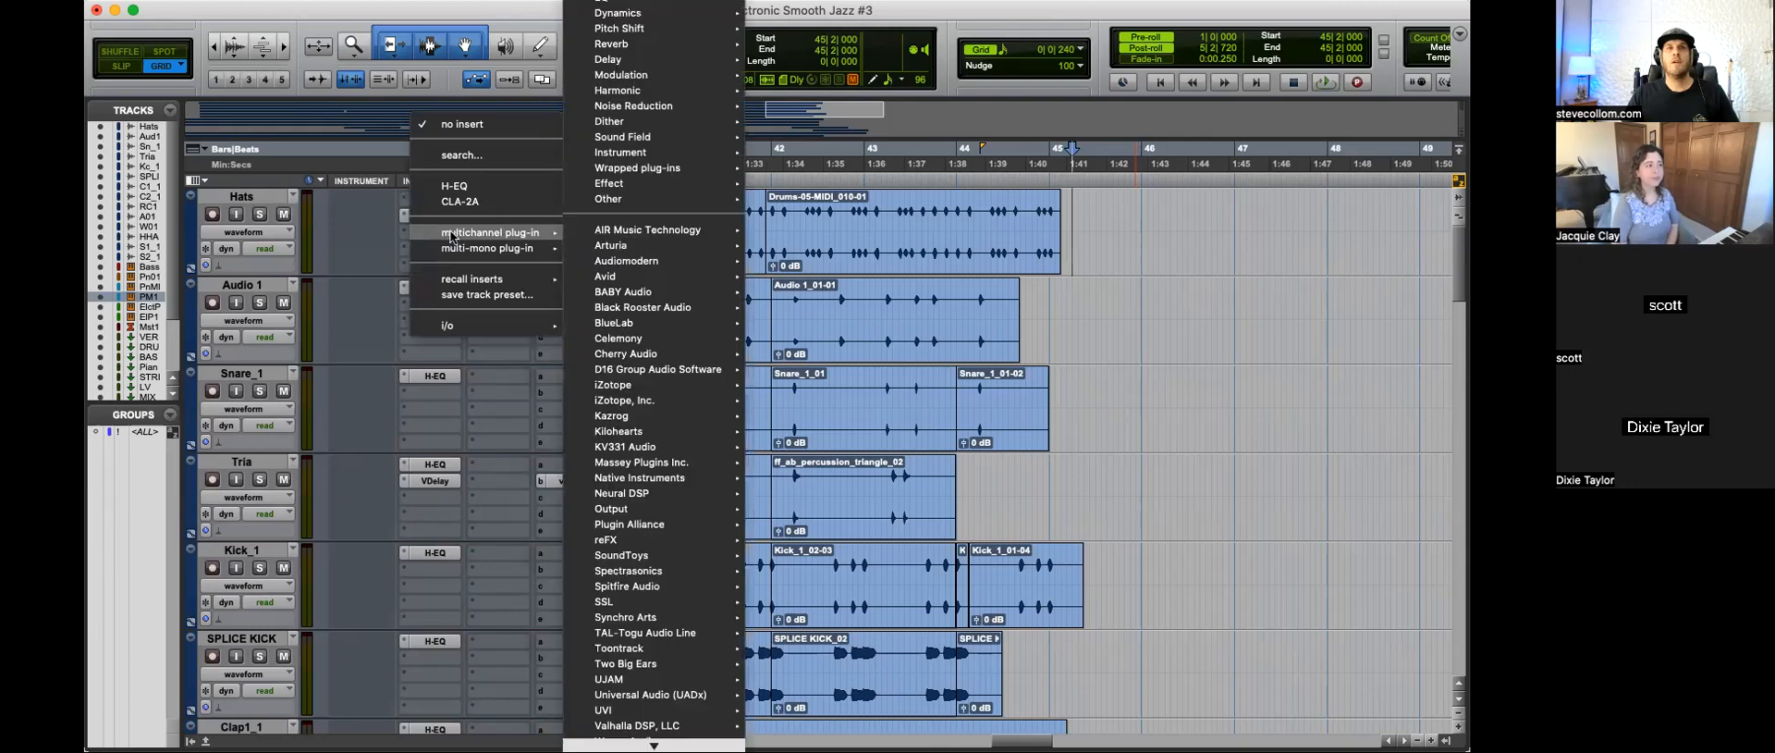
mouse_move(647, 620)
mouse_move(640, 464)
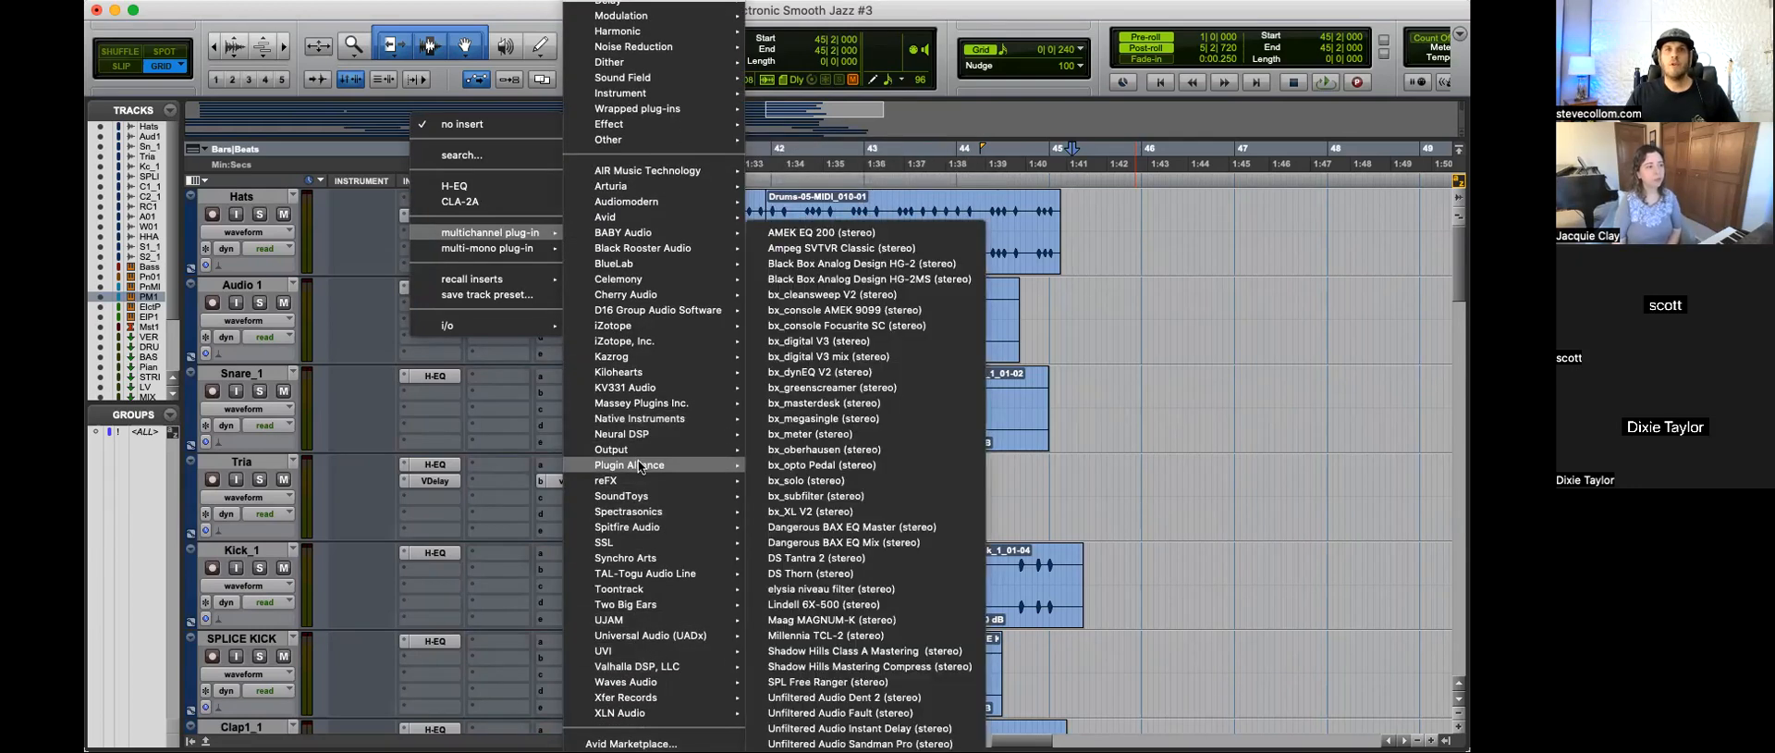
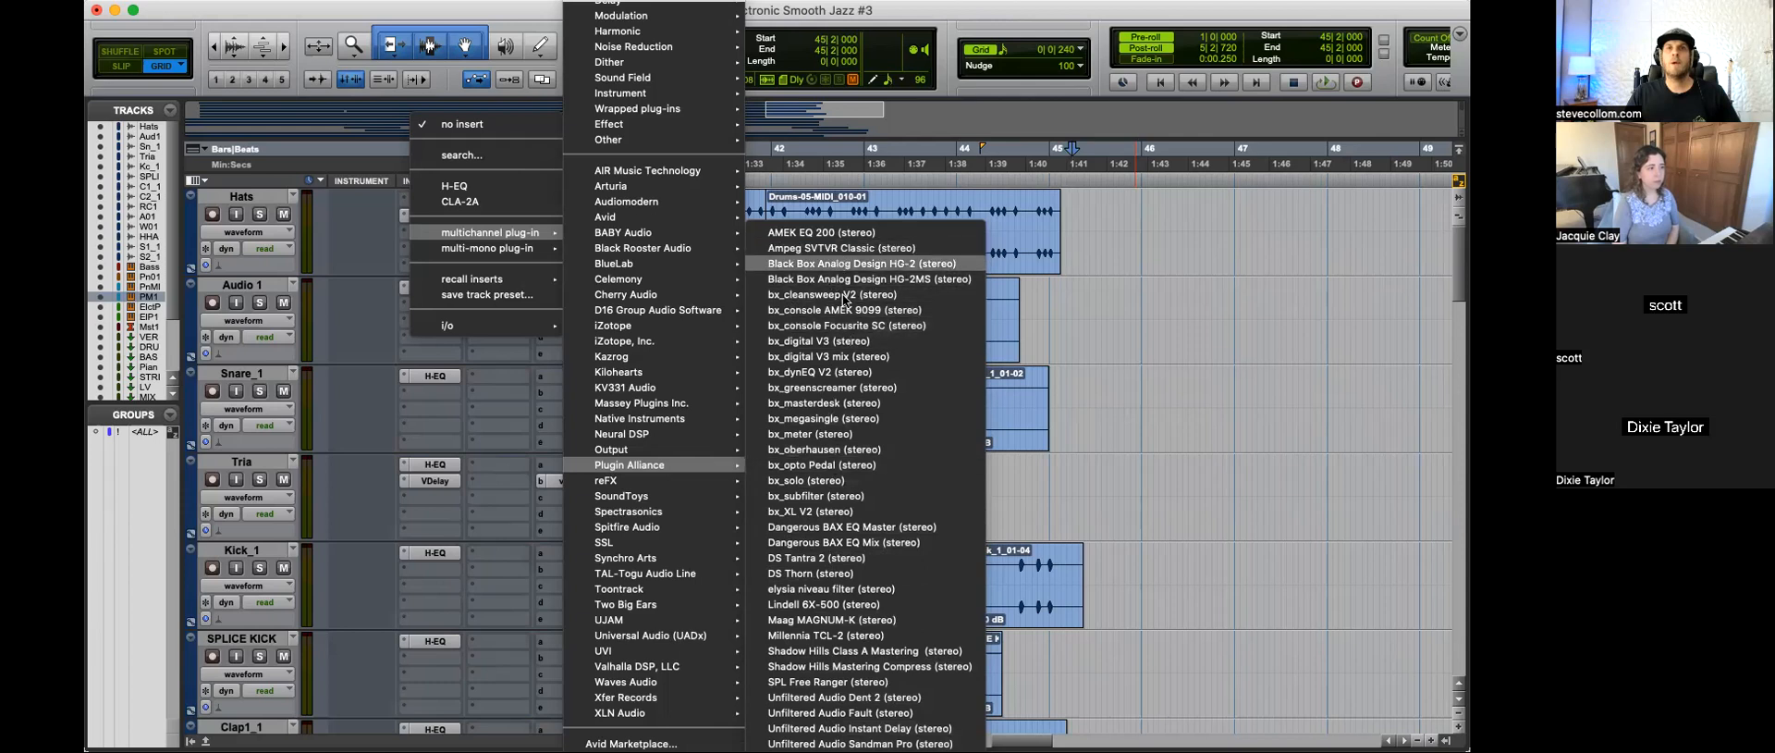
Step: Insert the stereo Maag MAGNUM-K after the H-EQ on the Hats track and move its window clear of the Hats clip
left_click(836, 620)
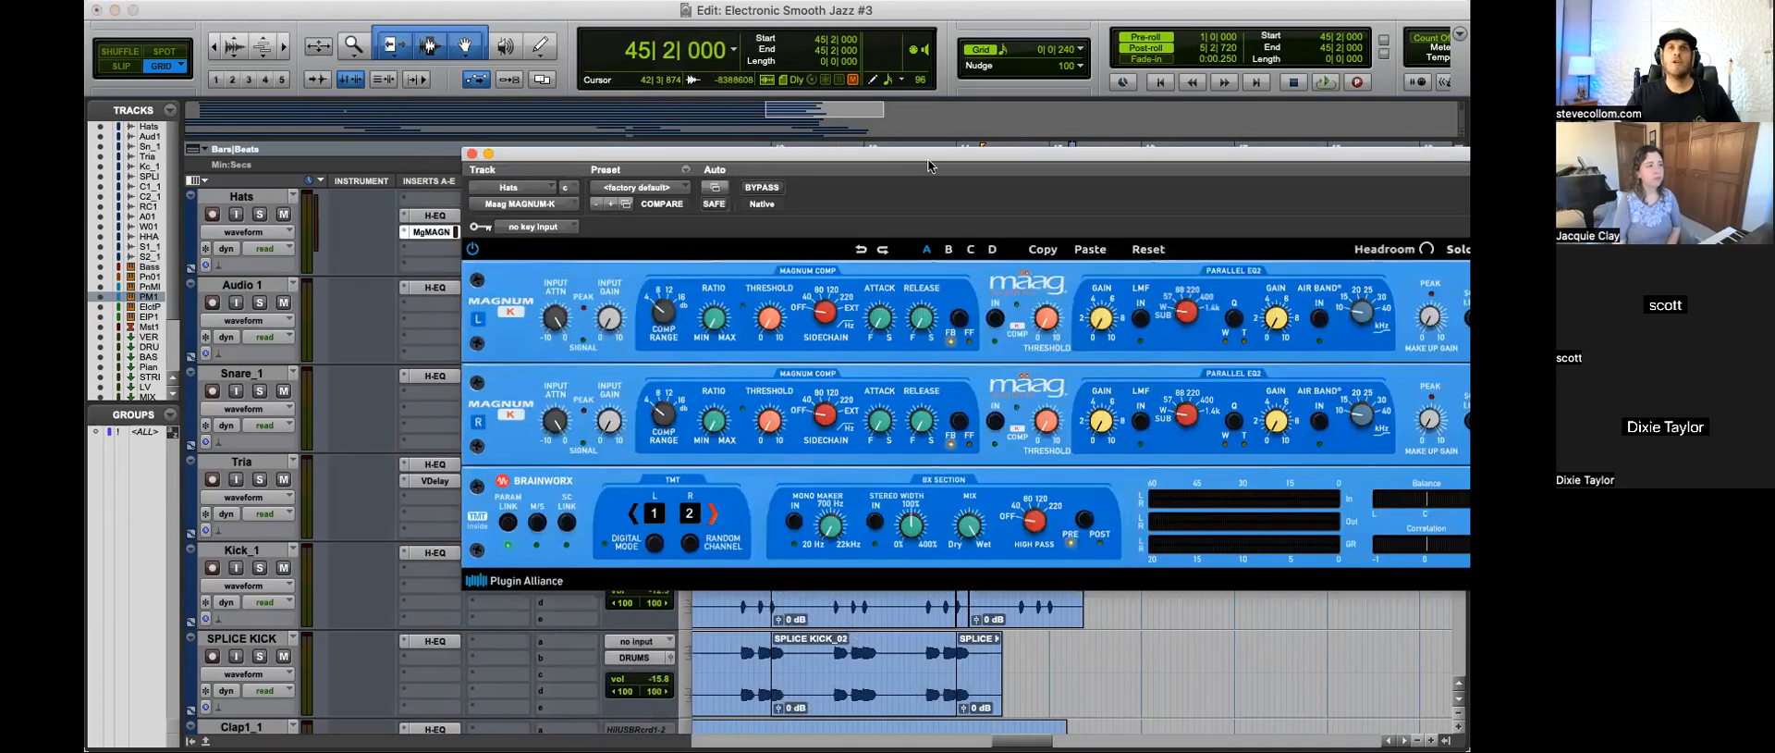
left_click_drag(930, 166, 644, 172)
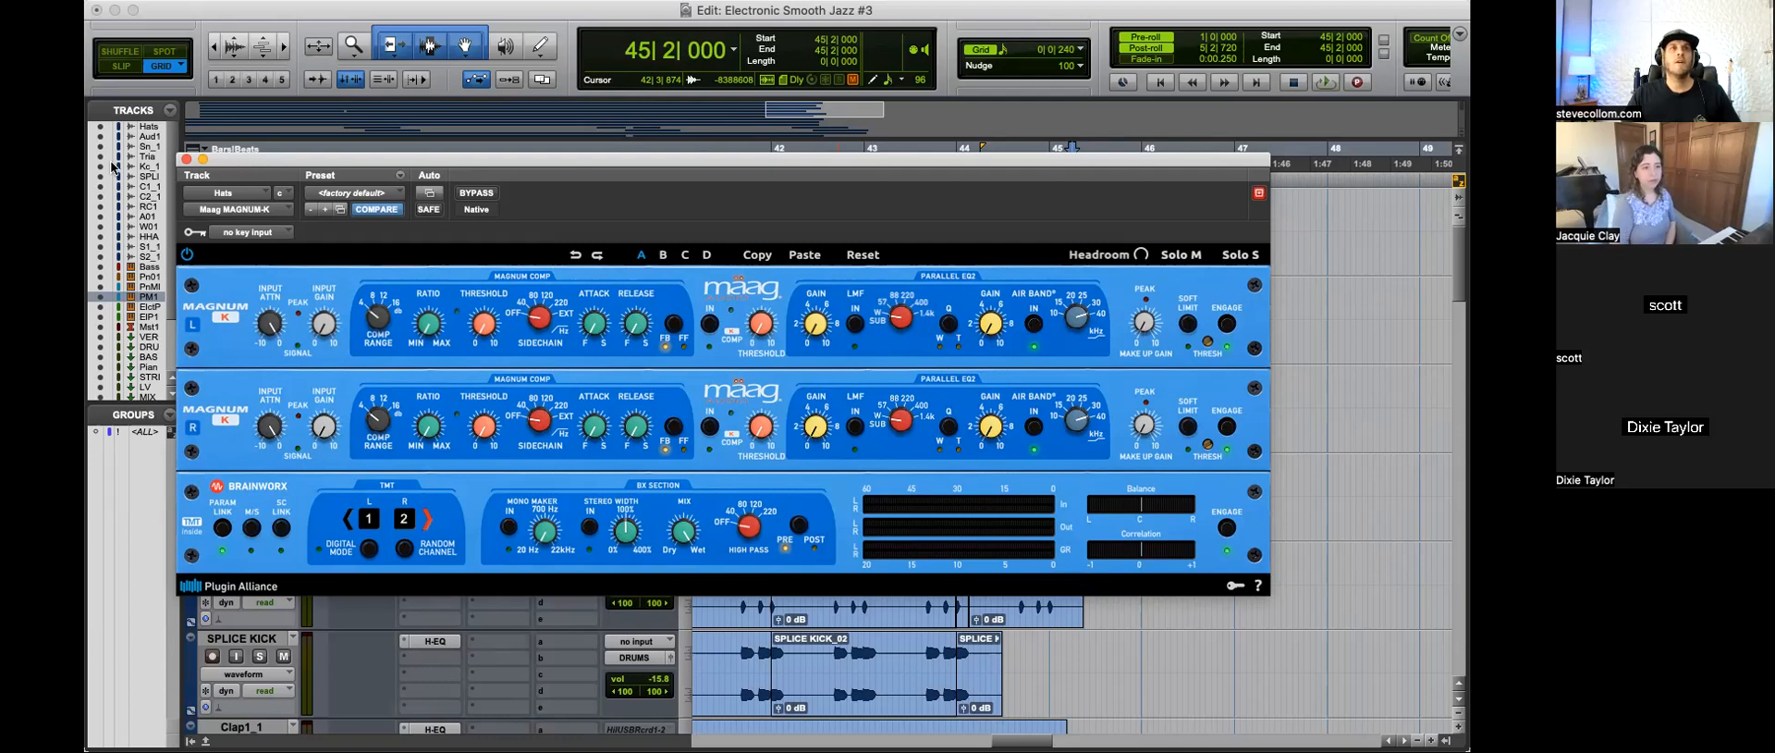
left_click_drag(293, 158, 360, 278)
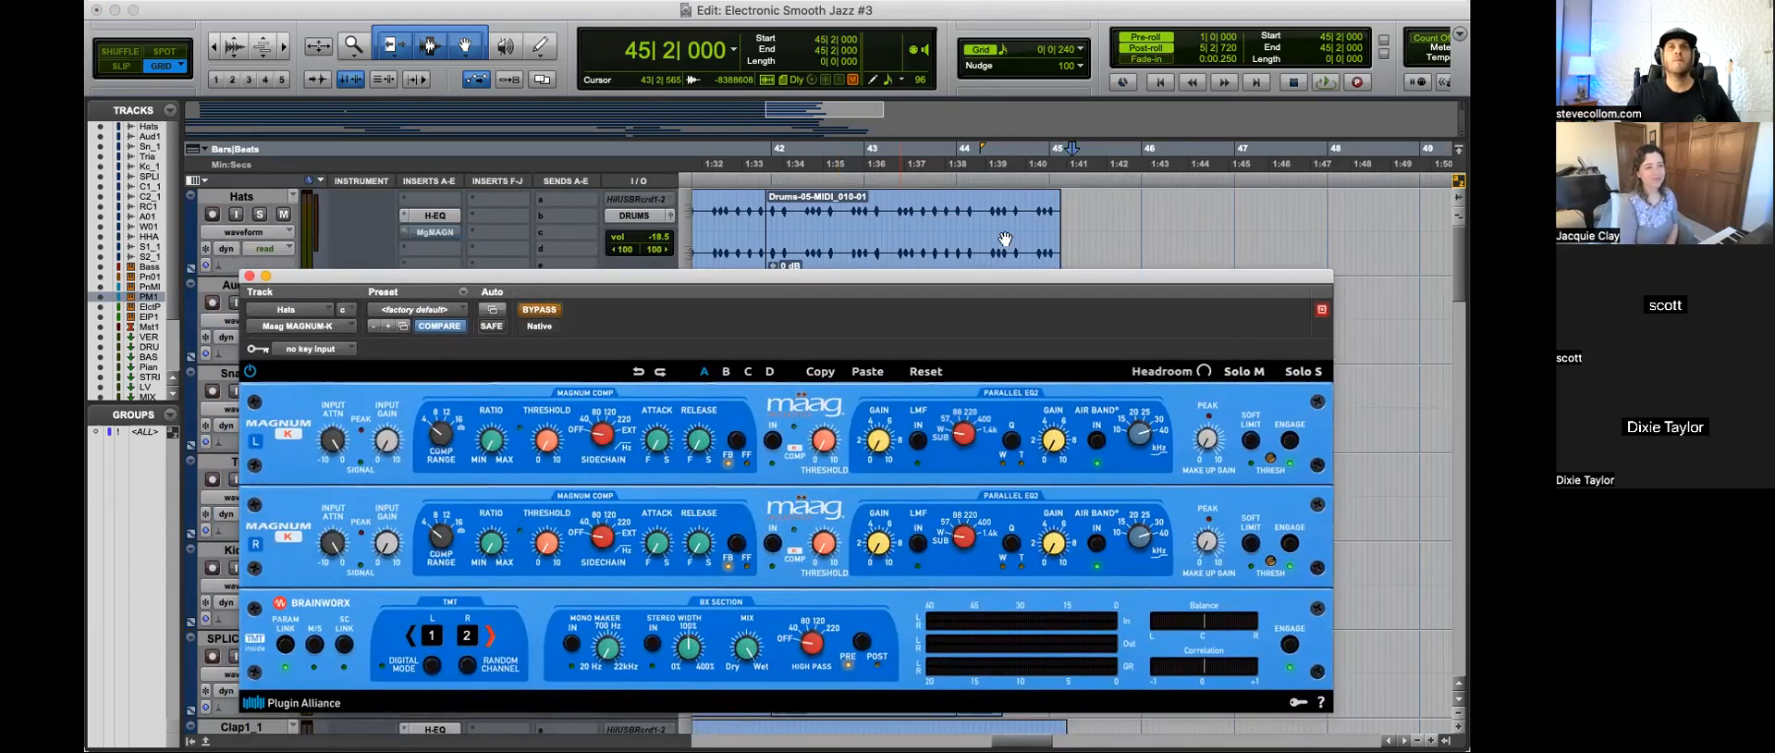
Step: Select the Hats clip from bar 42 beat 3 to 44|2|720 and play that range with Hats soloed
left_click(816, 215)
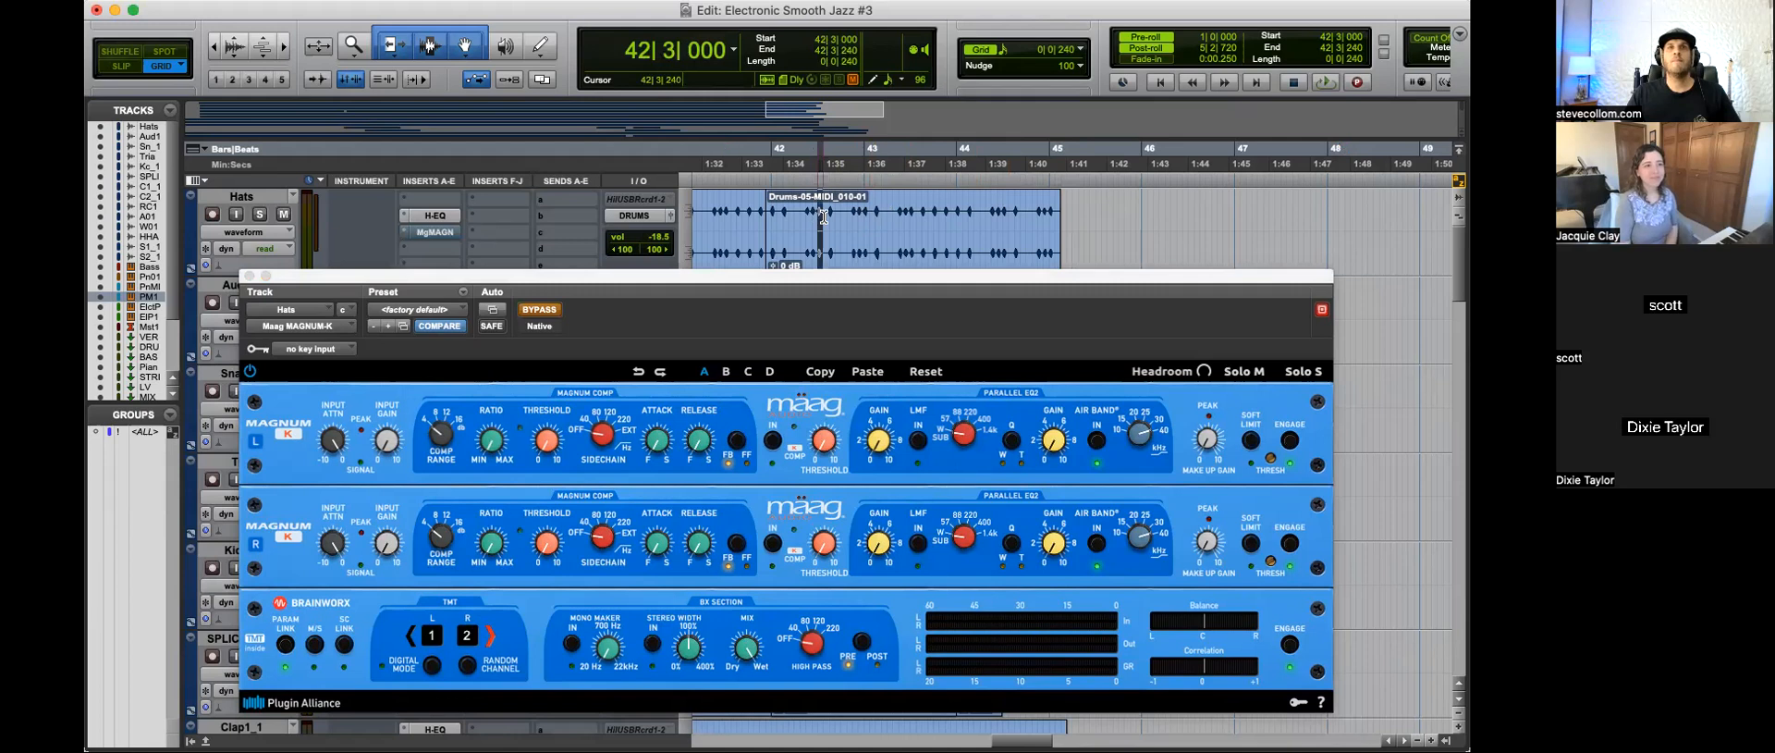
left_click_drag(824, 216, 997, 217)
key("space")
left_click(260, 215)
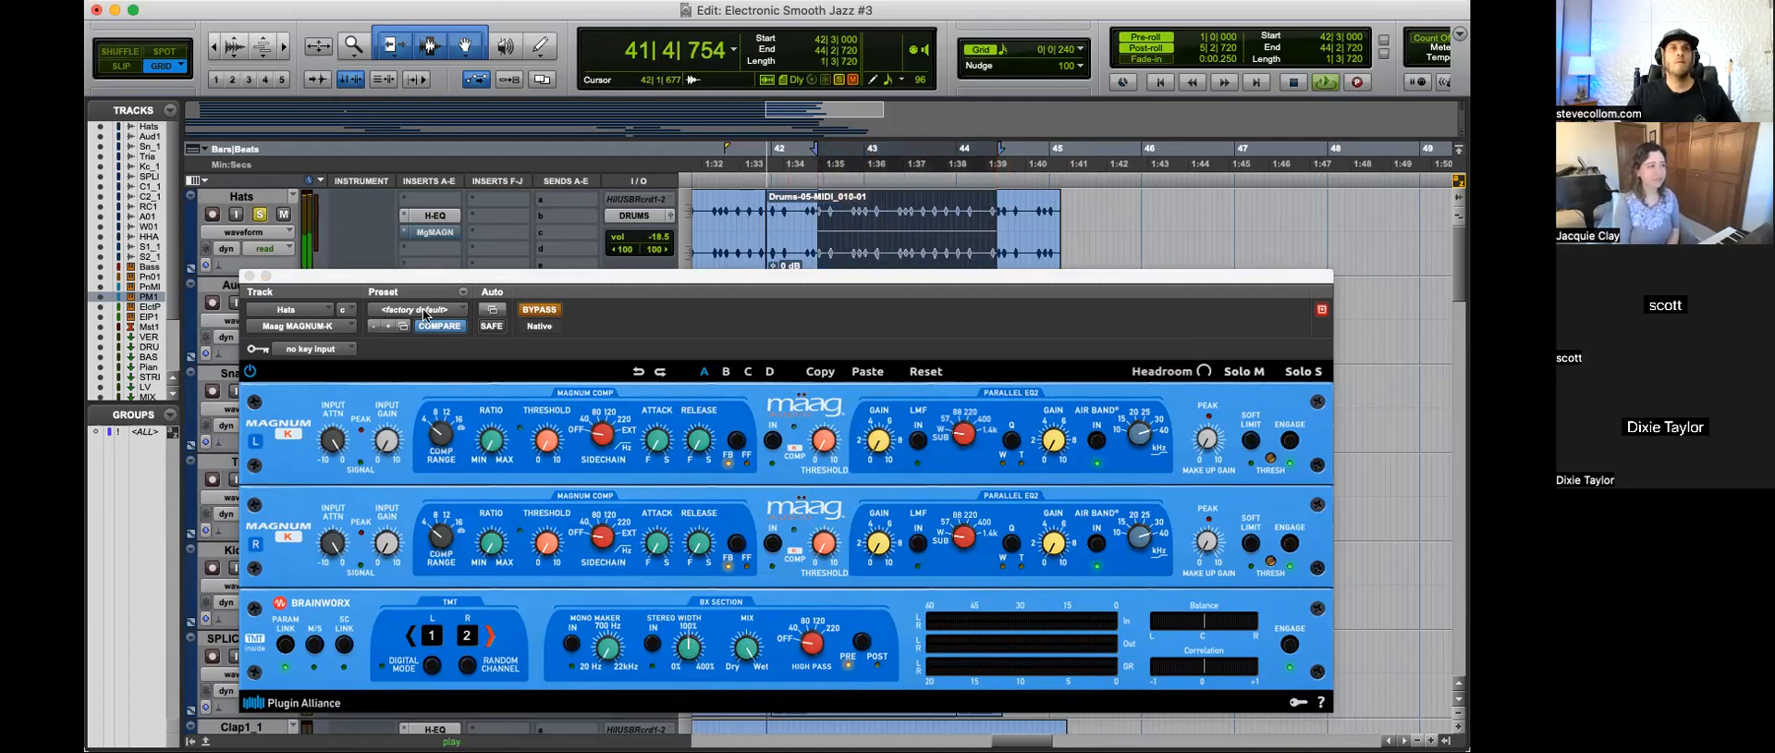
Step: Compare the Hats with the MAGNUM-K active and bypassed, leave it active, close it, stop playback and unsolo the track
left_click(540, 310)
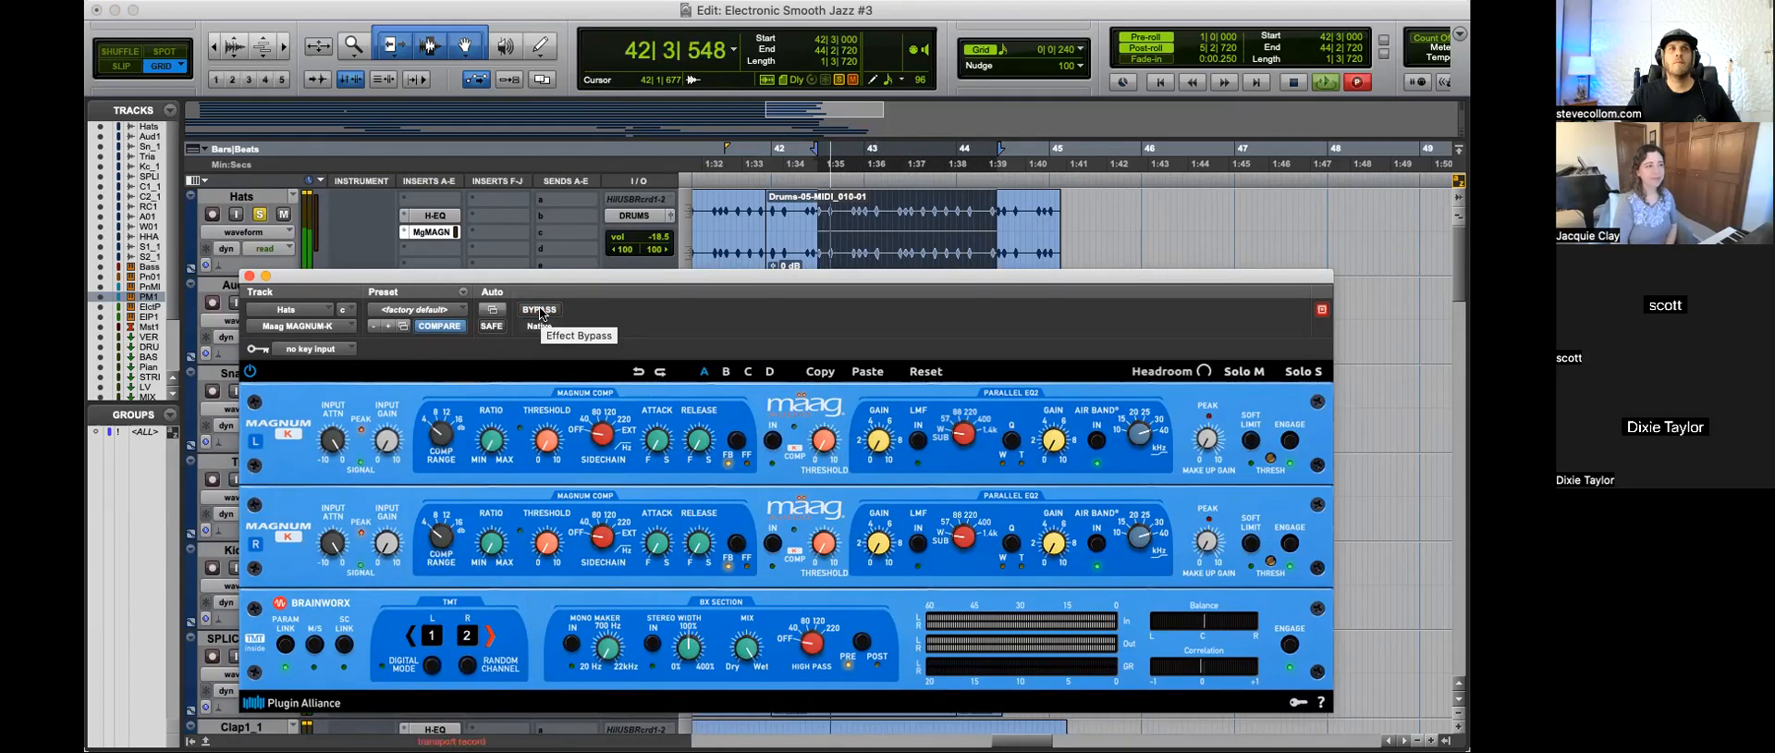
left_click(539, 310)
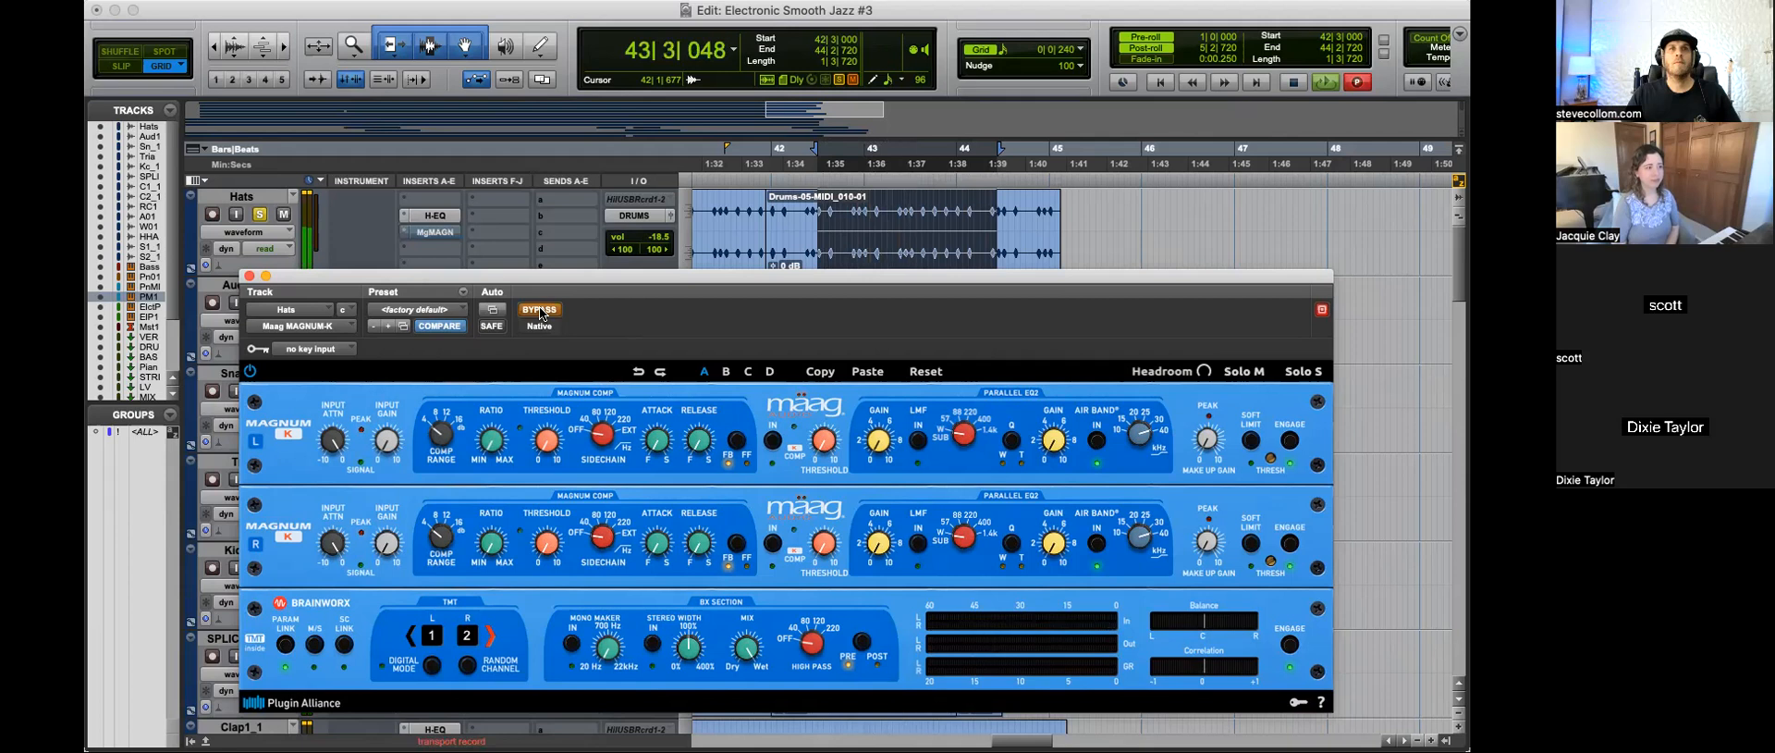
left_click(540, 311)
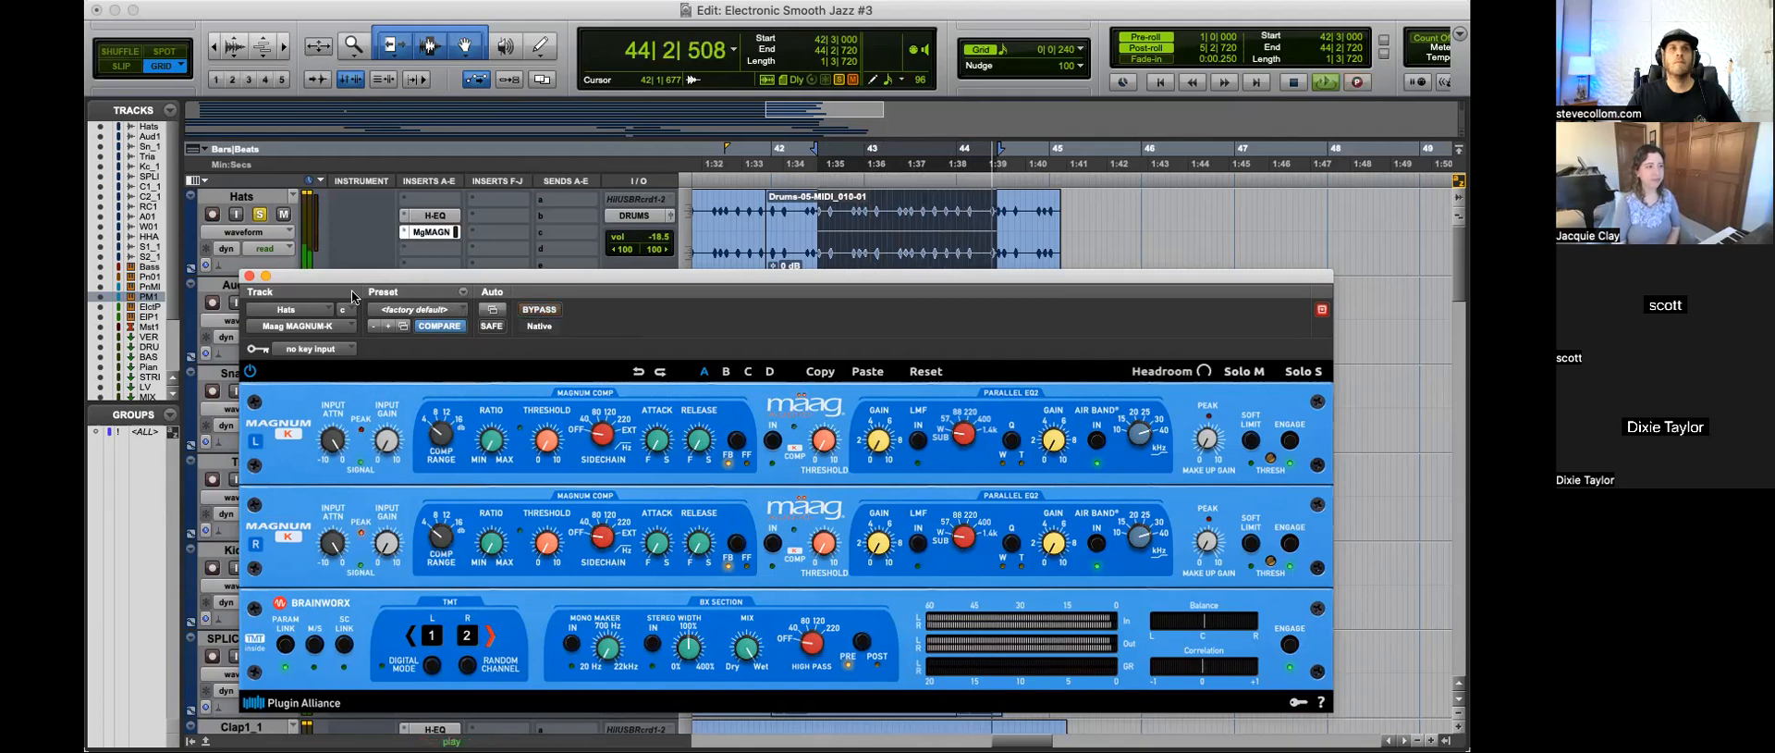
left_click(249, 277)
key("space")
left_click(264, 214)
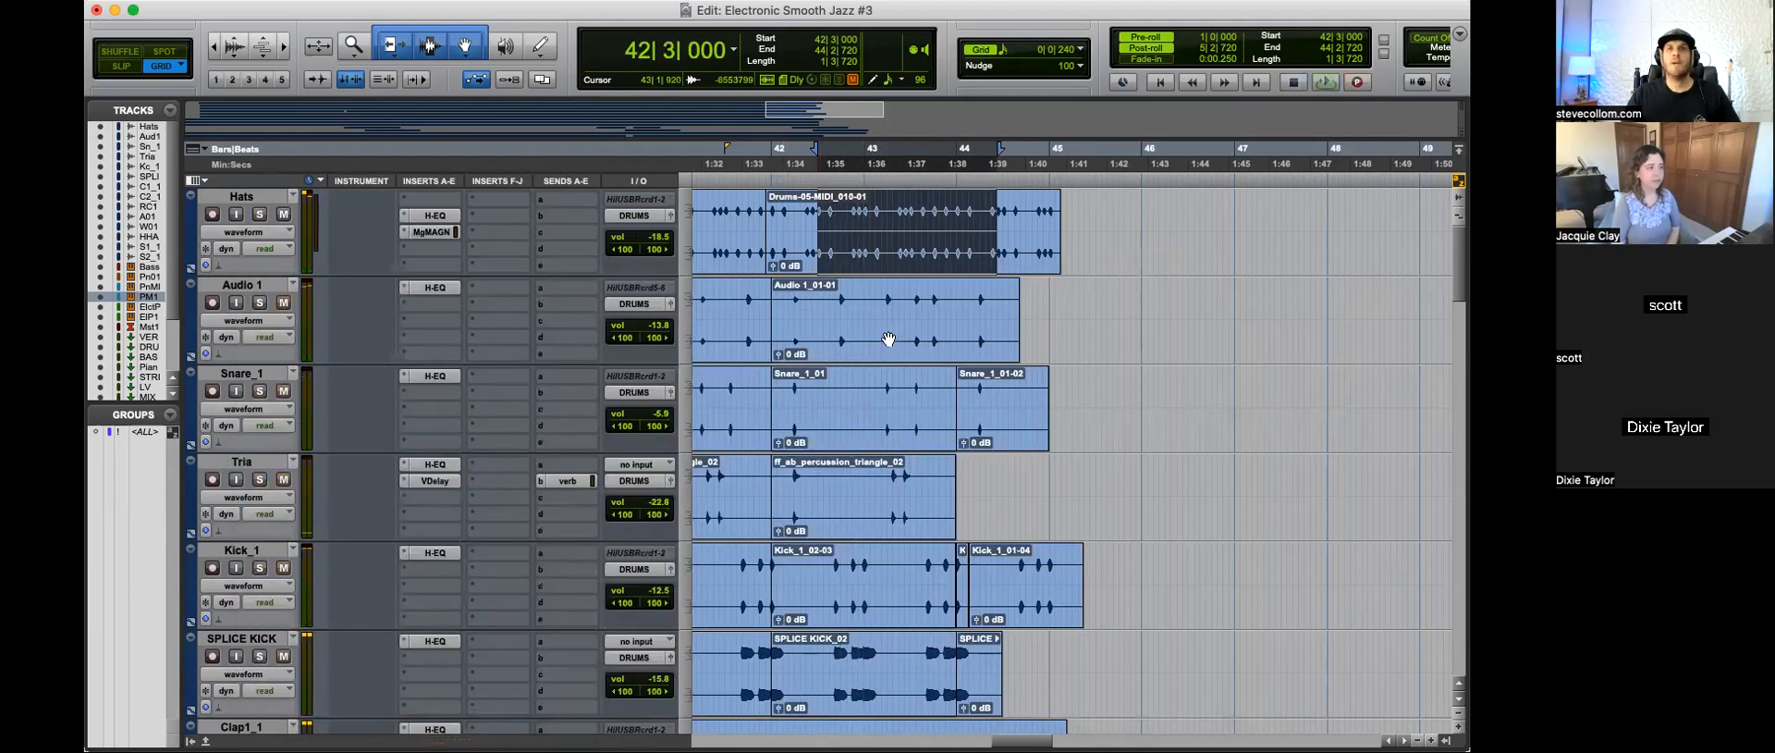
Step: Insert the stereo Maag MAGNUM-K after the CLA MixDown on the MIX bus
scroll(888, 339, "down", 15)
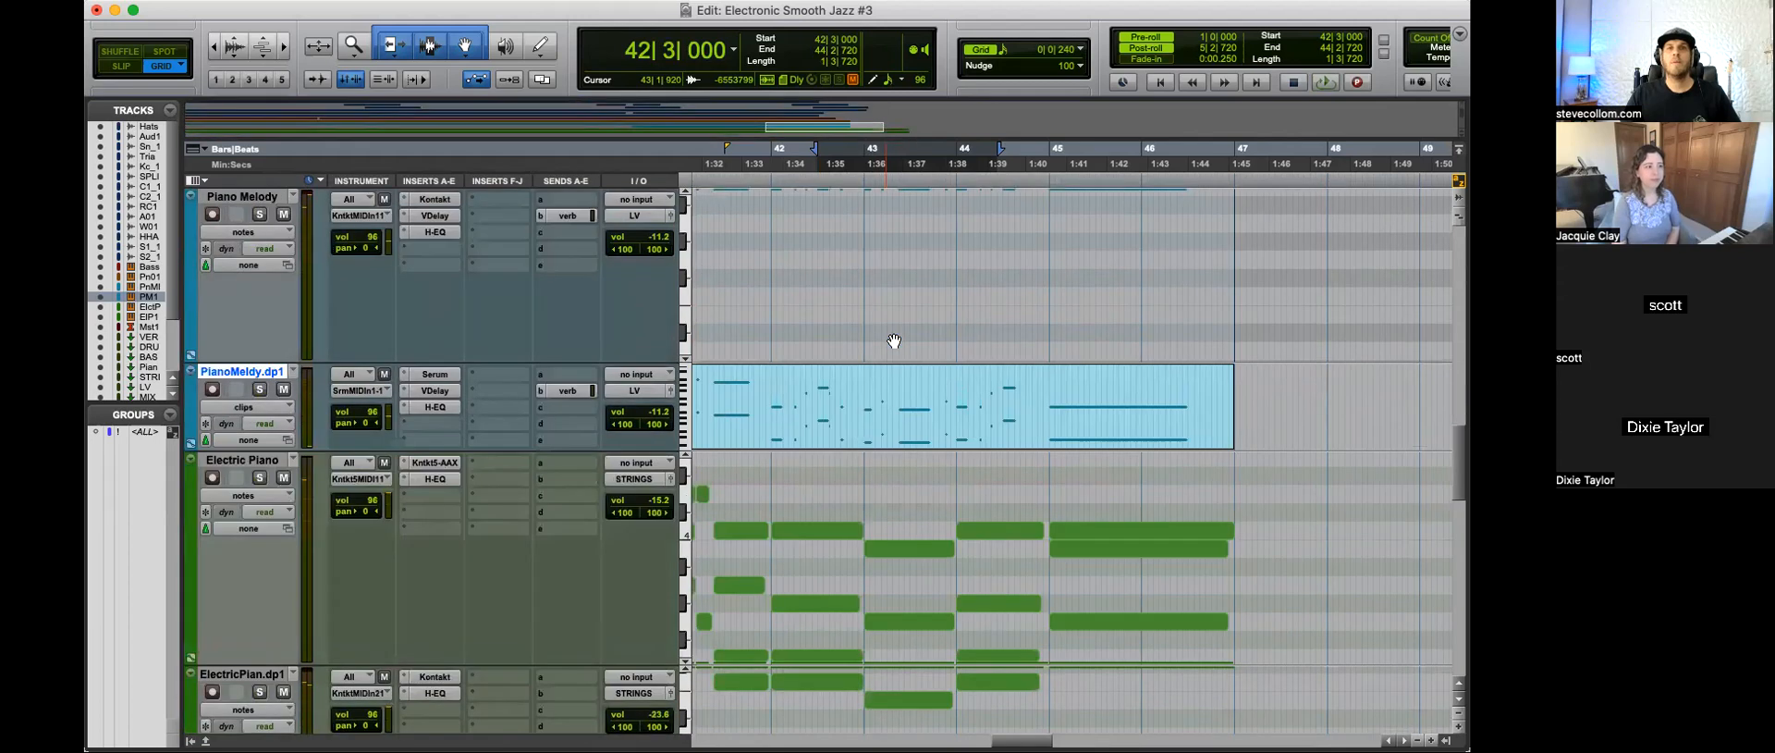
scroll(894, 341, "down", 10)
scroll(894, 341, "up", 10)
key("r")
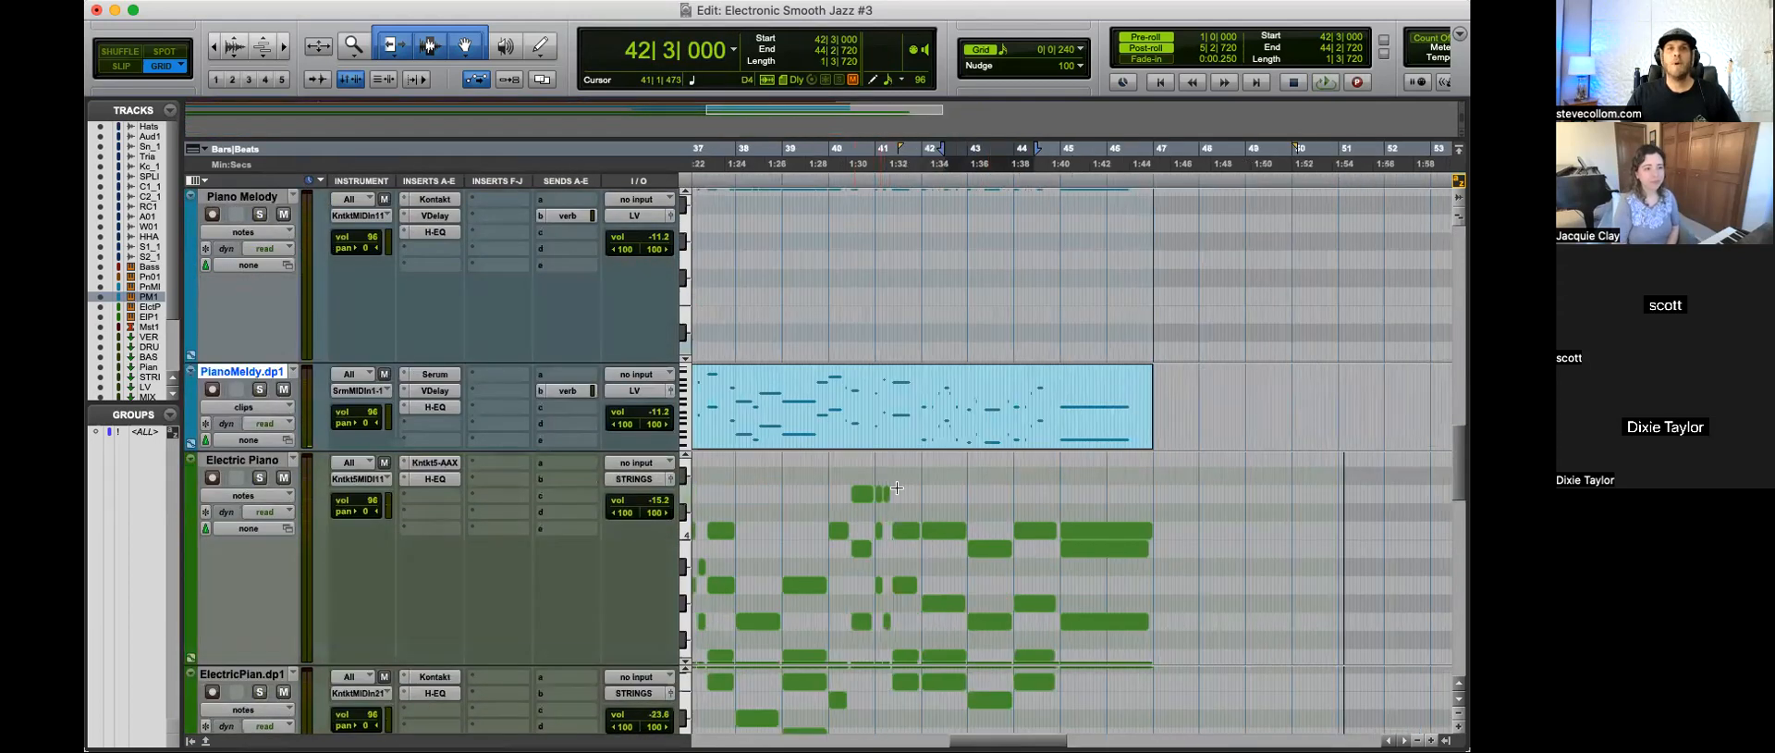
scroll(897, 487, "down", 10)
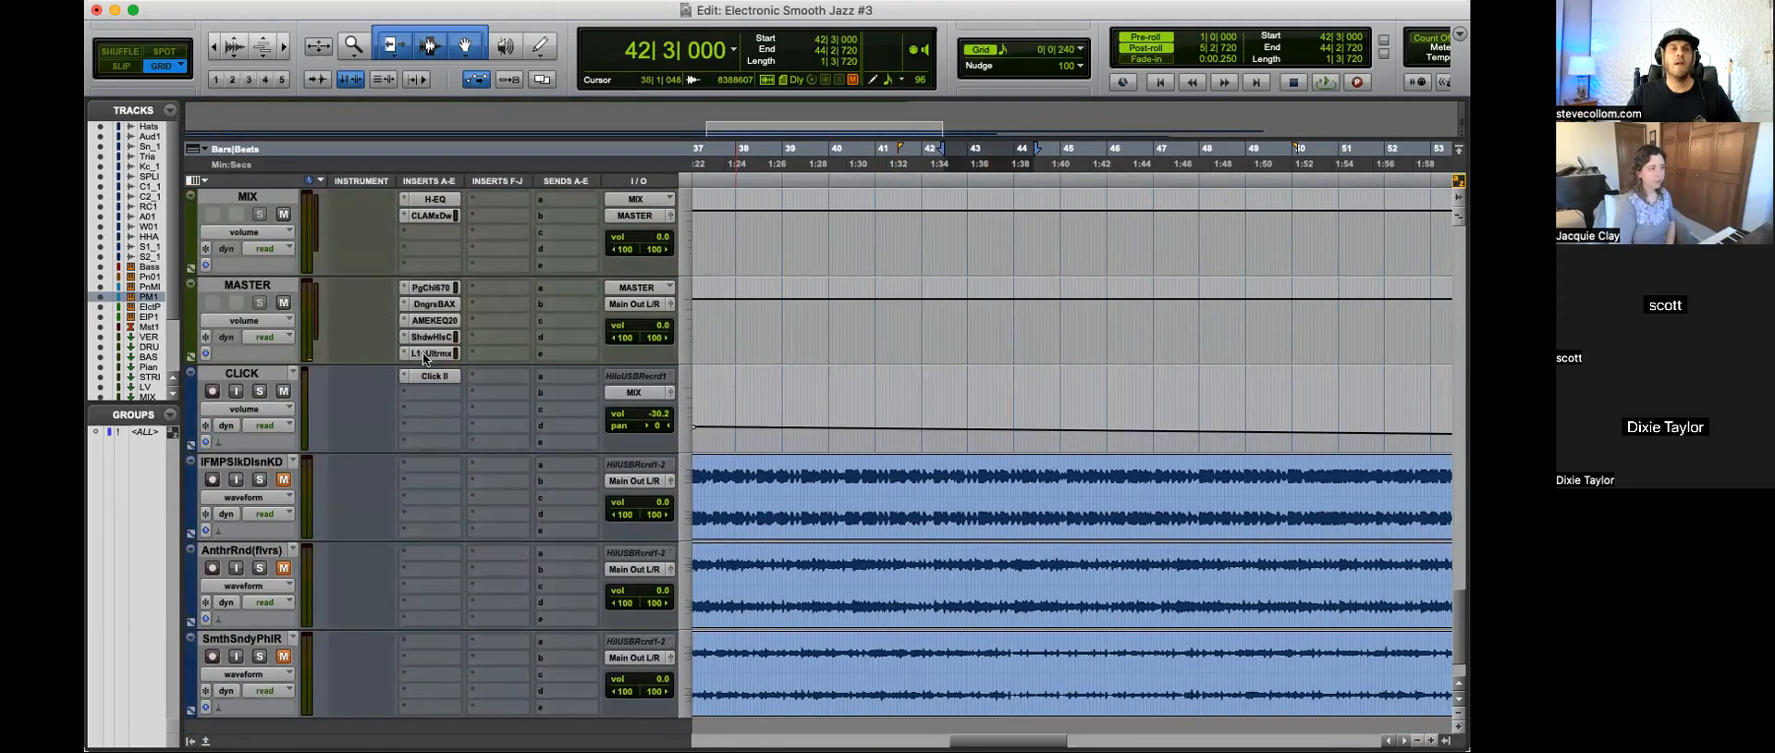
scroll(453, 370, "up", 3)
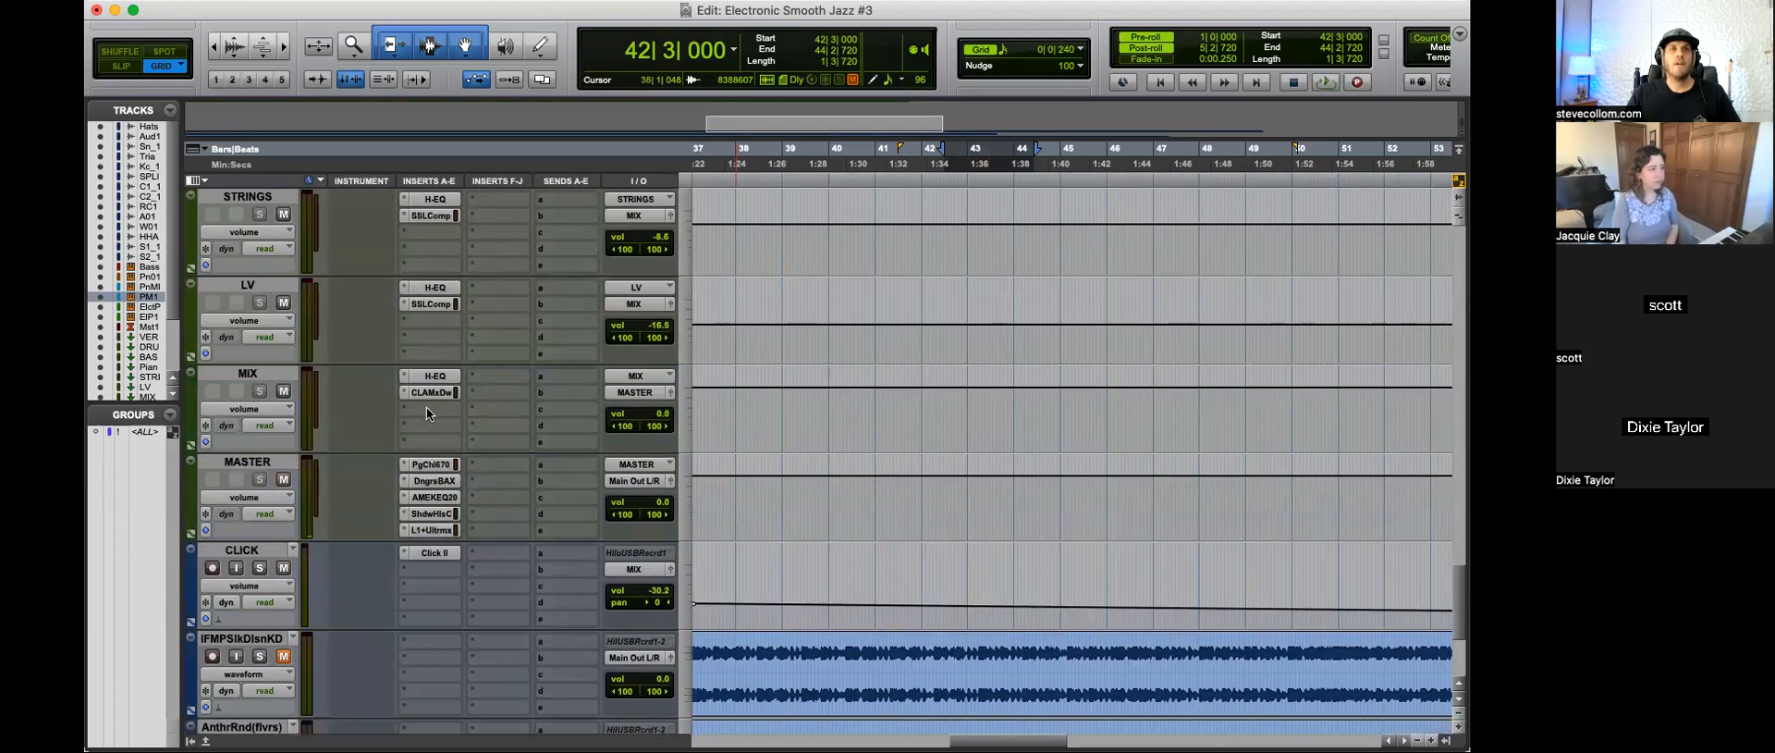
left_click(425, 407)
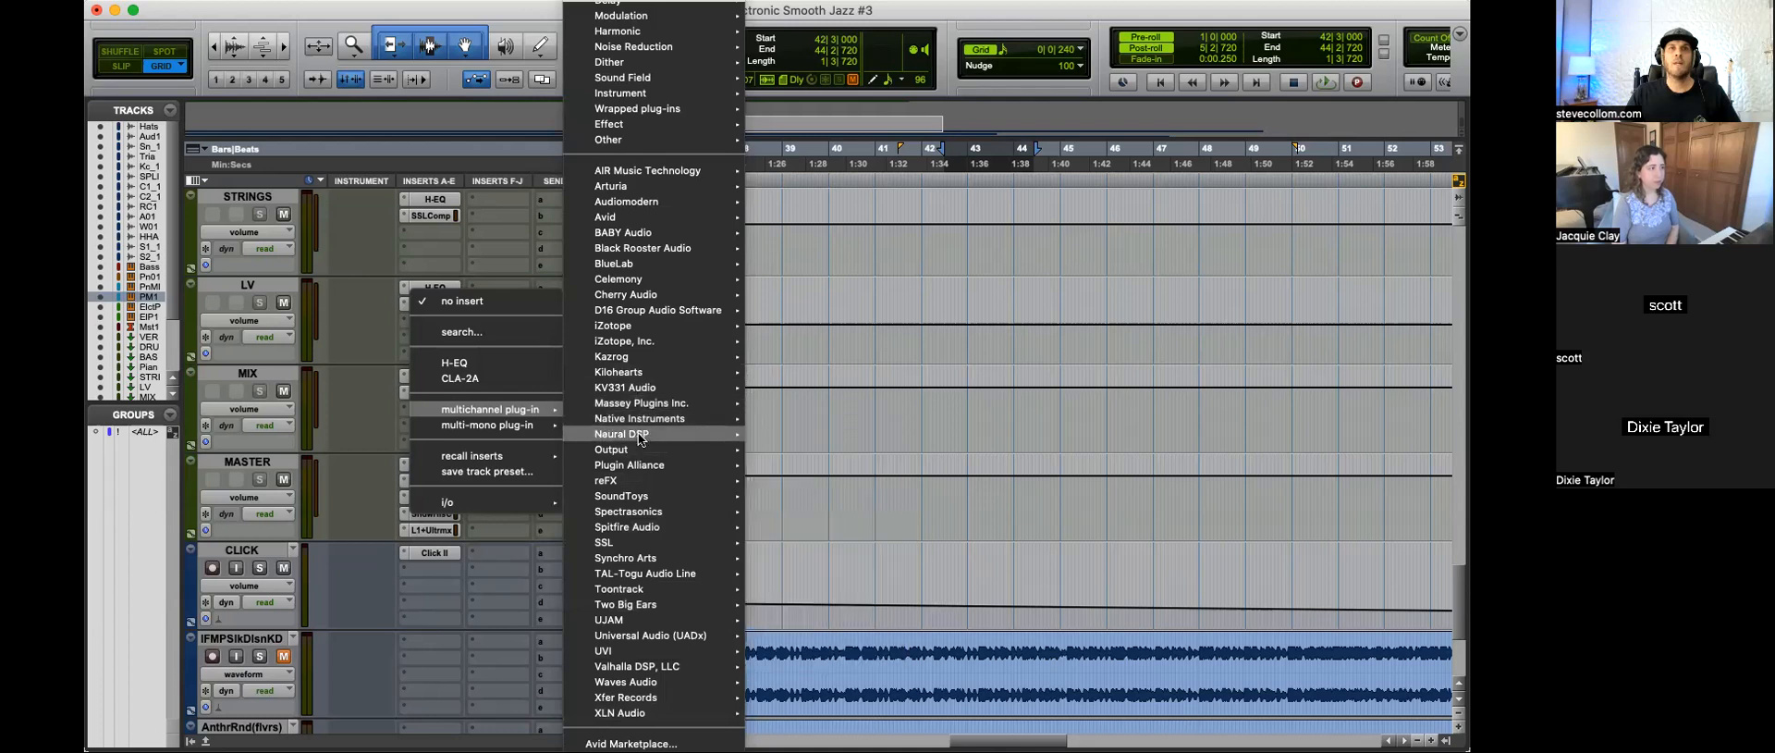
mouse_move(640, 438)
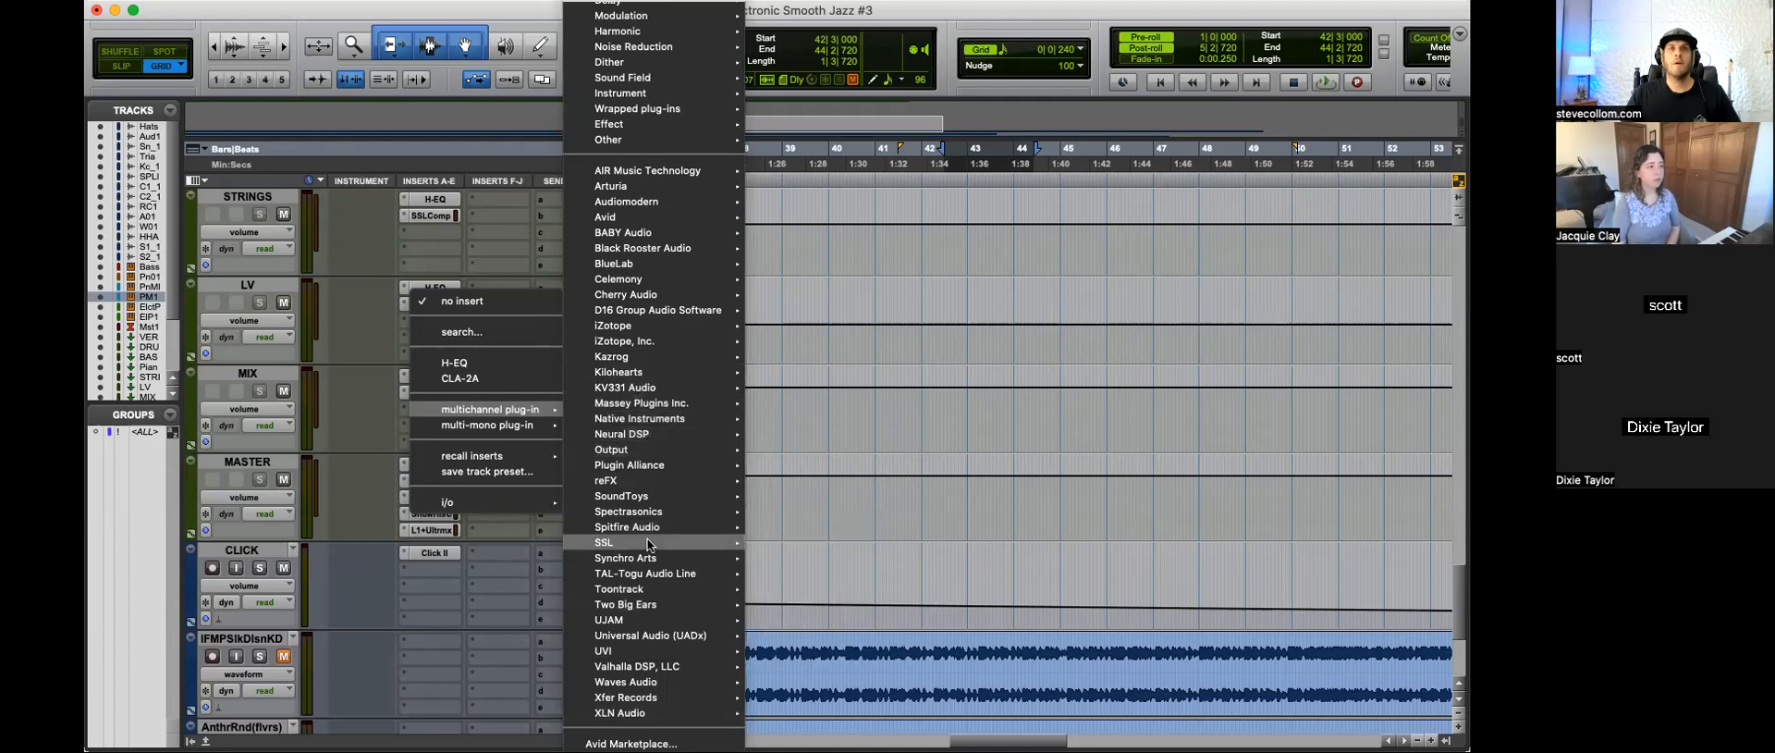
mouse_move(638, 465)
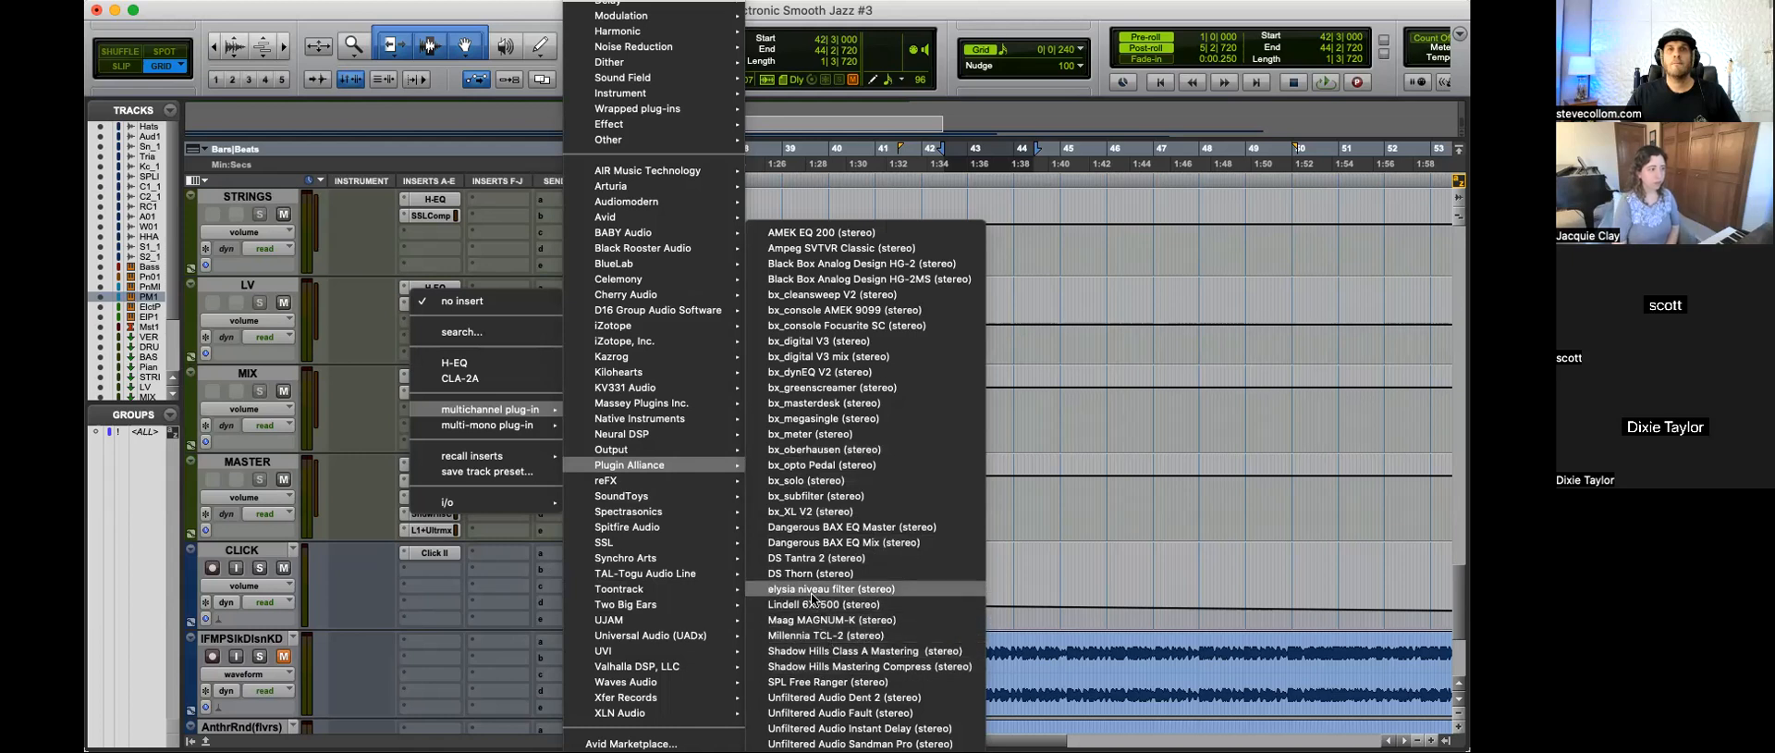
left_click(810, 621)
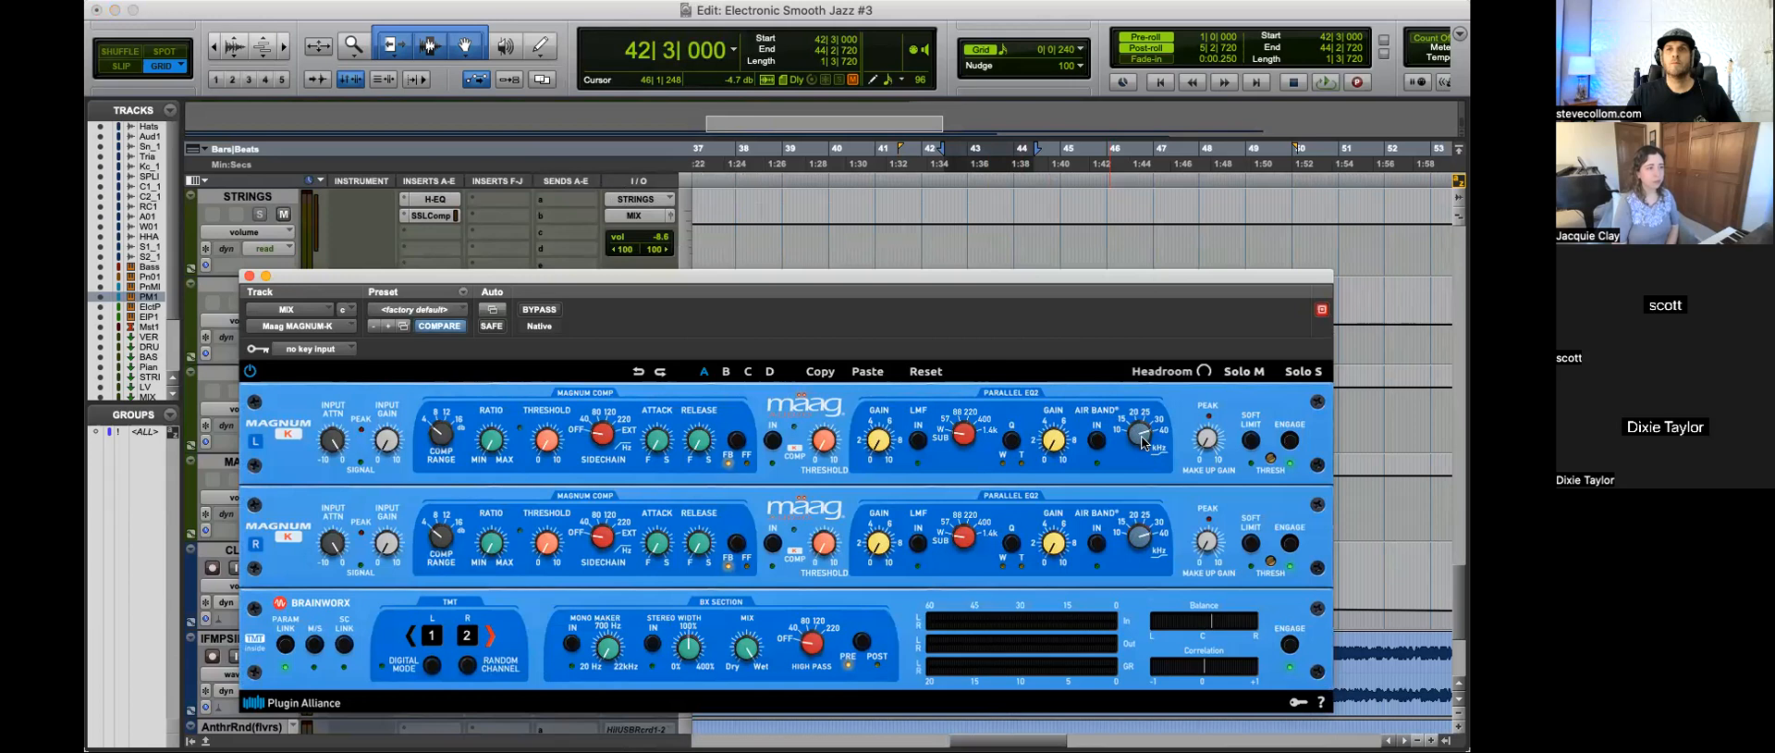
Step: Play the ending and compare the mix with the MIX bus MAGNUM-K bypassed and active, and close its window
key("space")
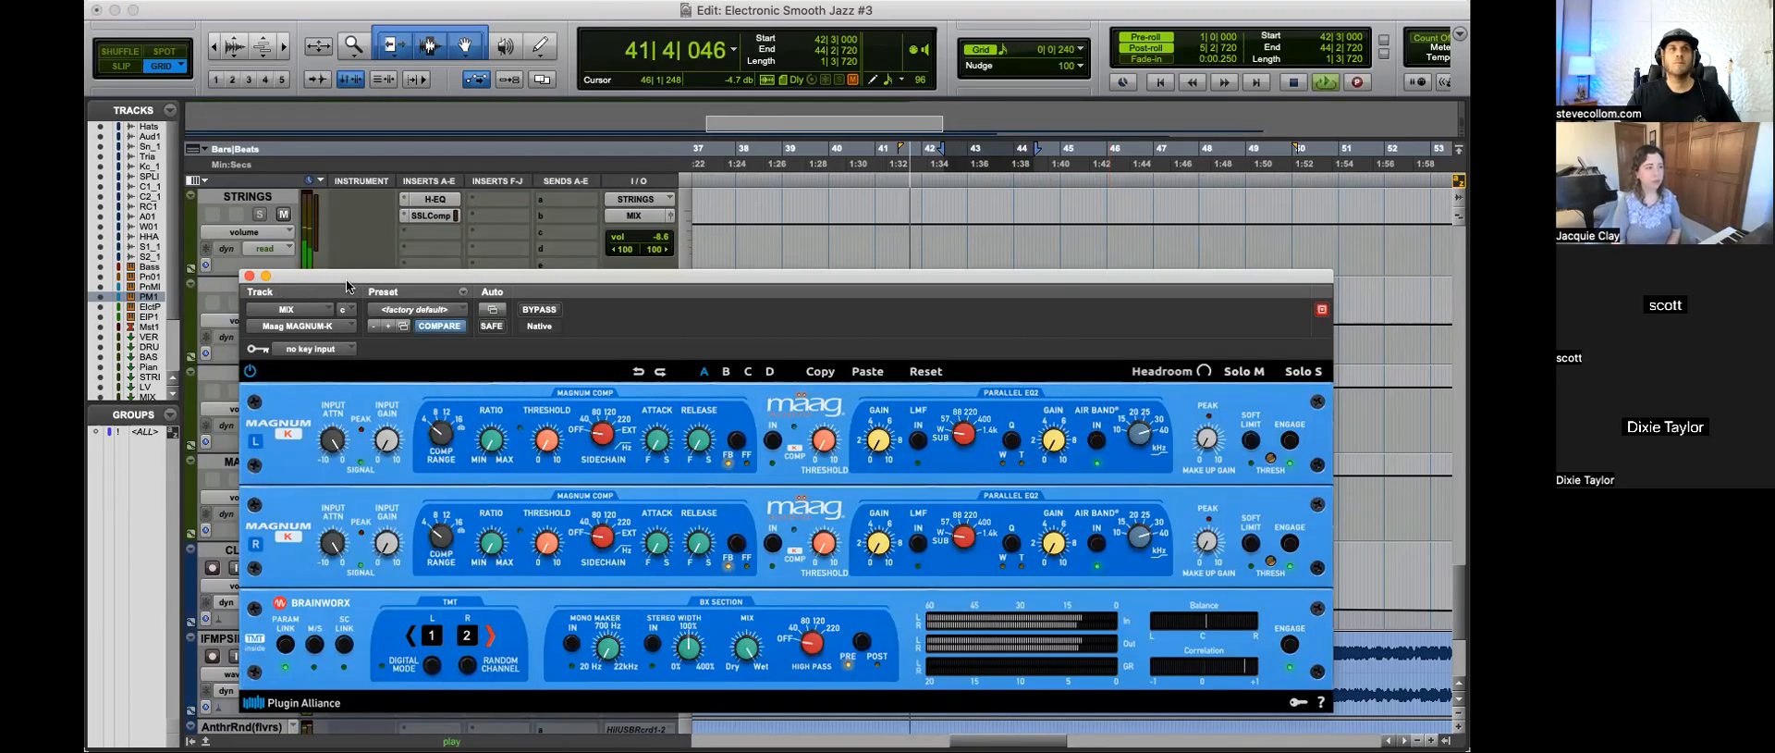
left_click(538, 311)
left_click_drag(555, 270, 540, 456)
left_click(523, 488)
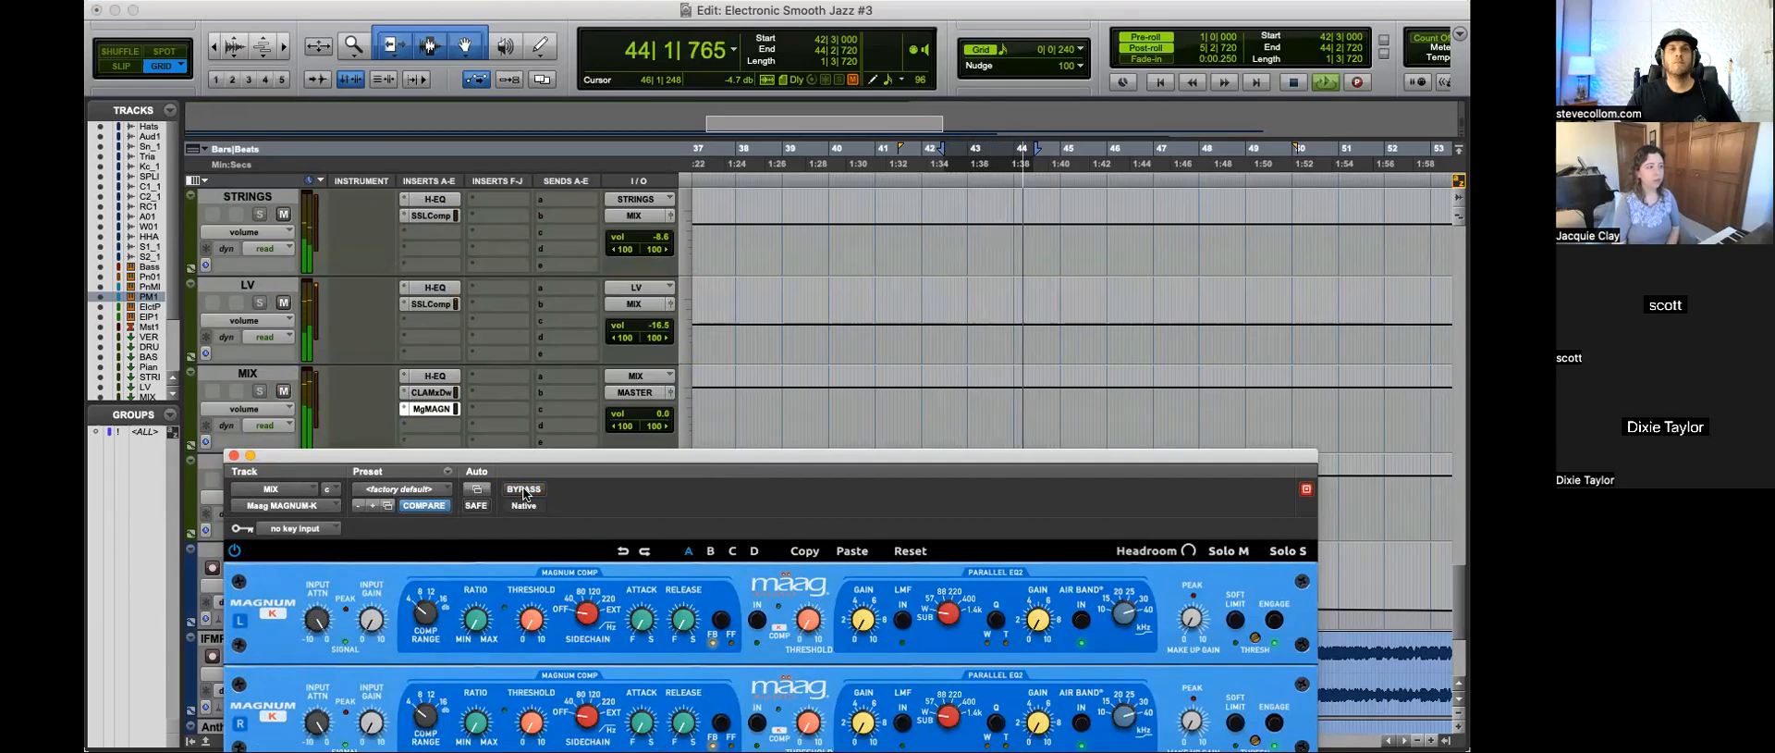
left_click(523, 489)
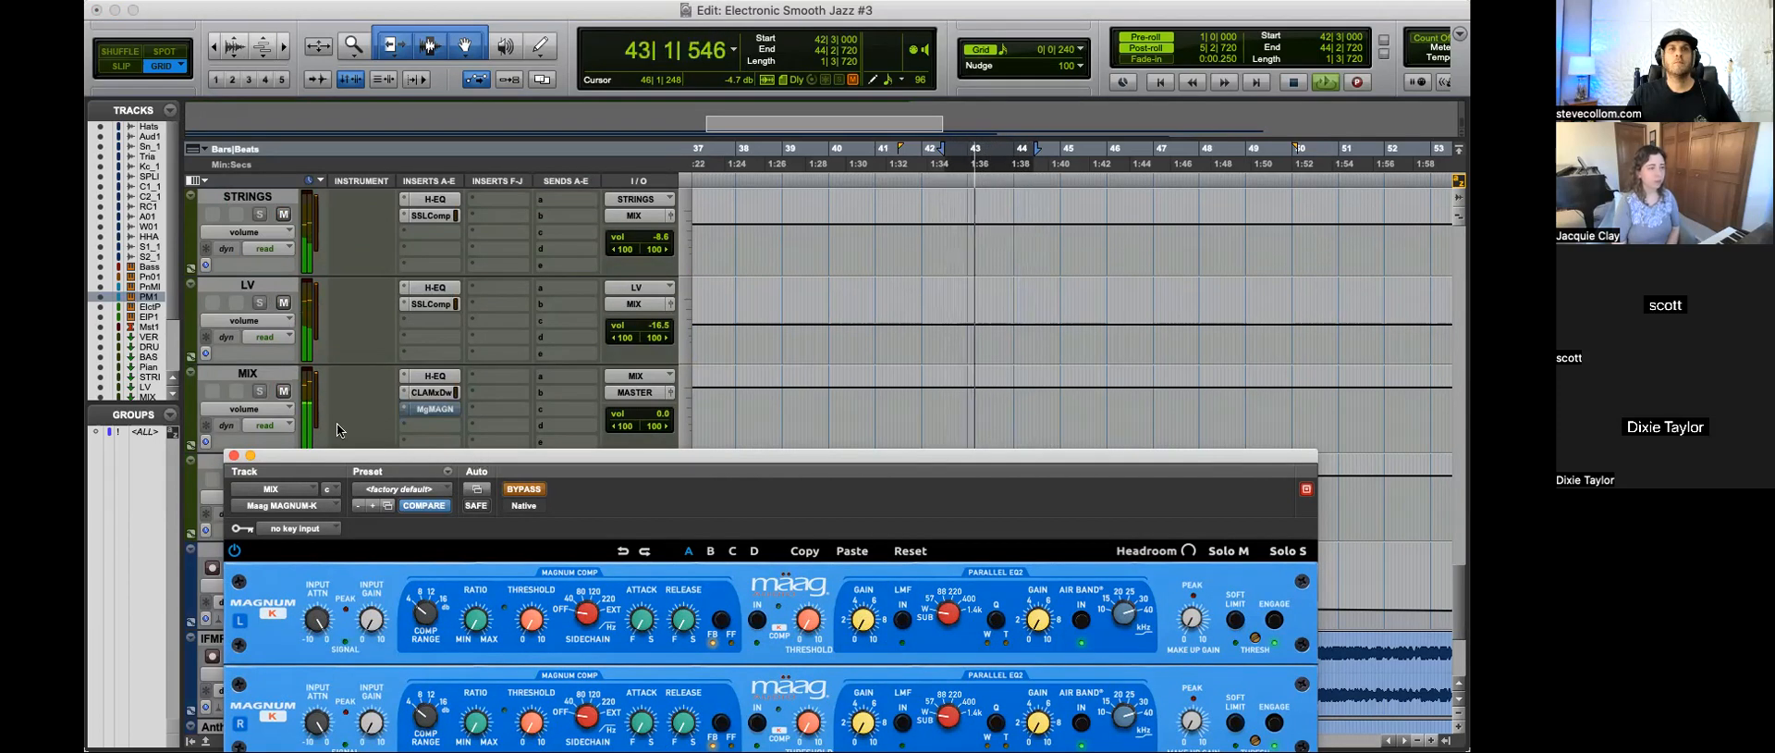
left_click(234, 455)
Step: Play the song from 21|4|480, check the CLA MixDown settings on the MIX bus, close the plug-in and stop playback
key("r")
key("r")
left_click(801, 647)
scroll(780, 541, "up", 1)
scroll(803, 529, "up", 1)
scroll(809, 521, "down", 1)
left_click(436, 498, "super")
left_click(431, 481)
left_click_drag(621, 268, 841, 180)
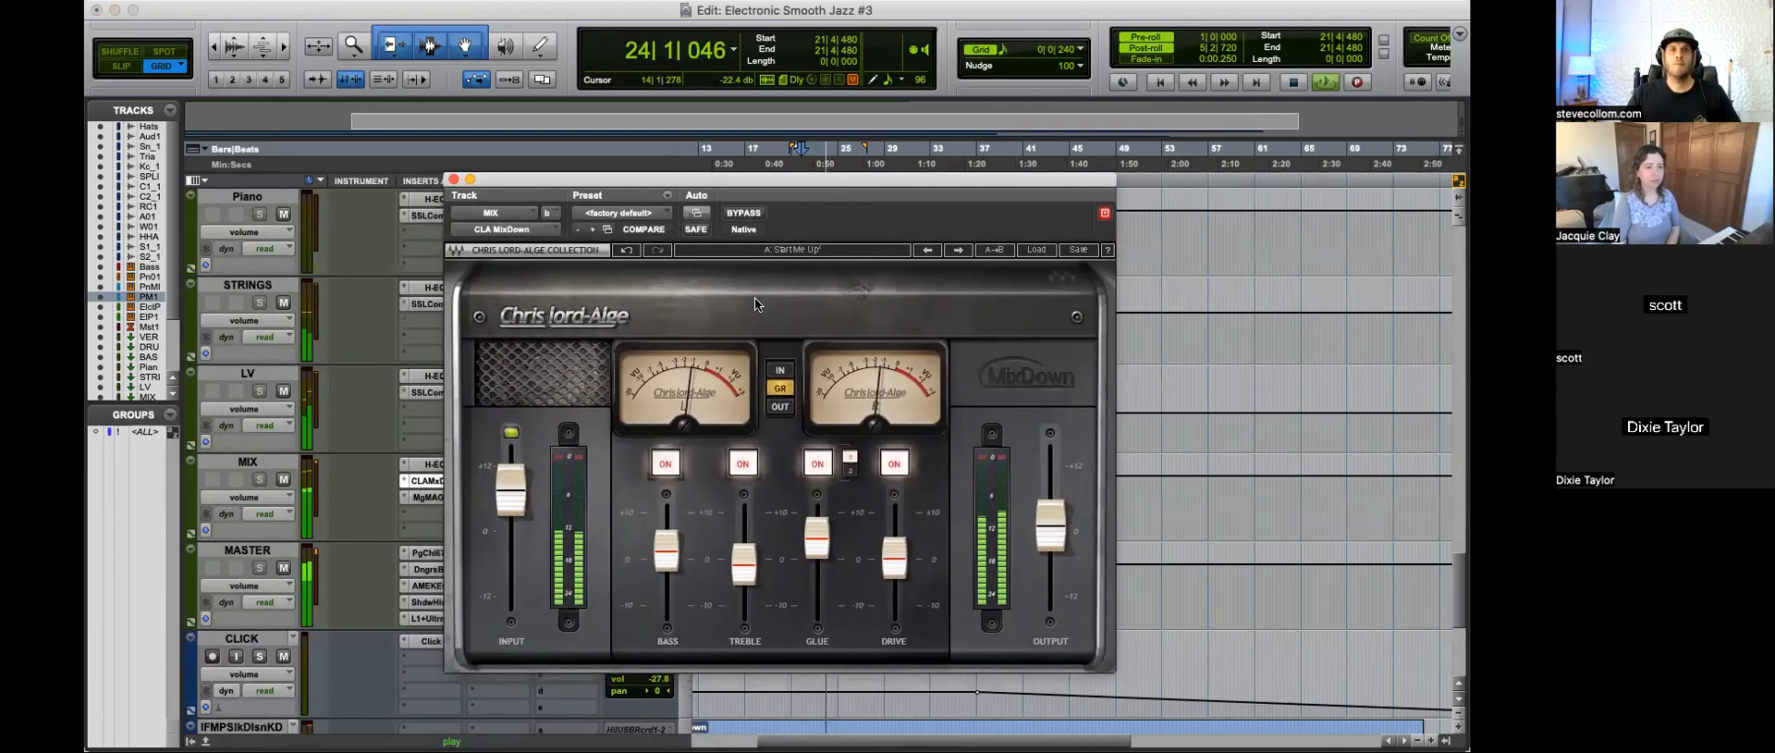
left_click(453, 178)
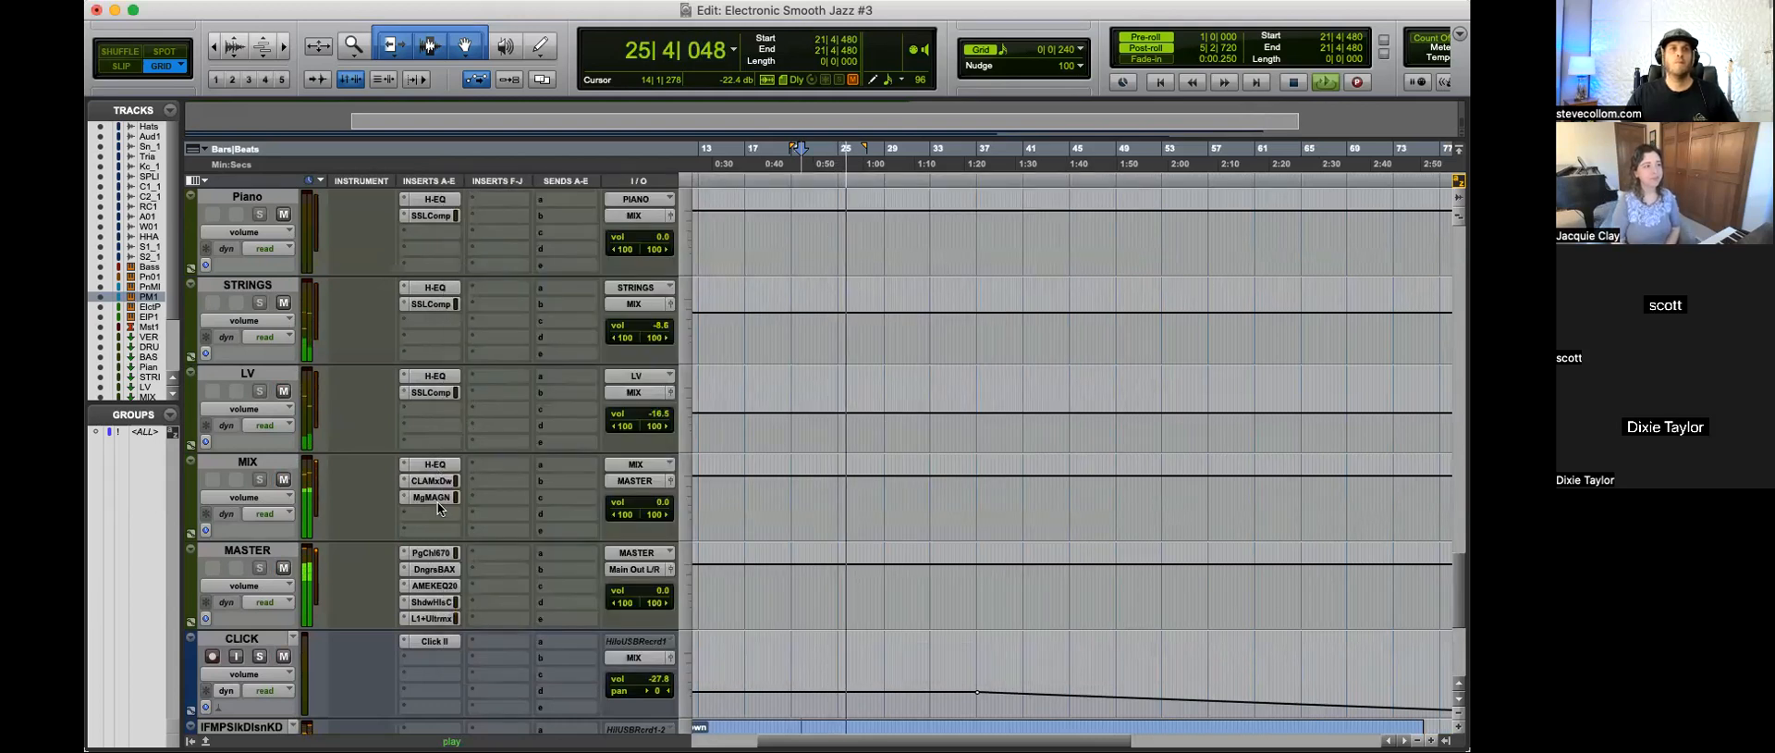
key("space")
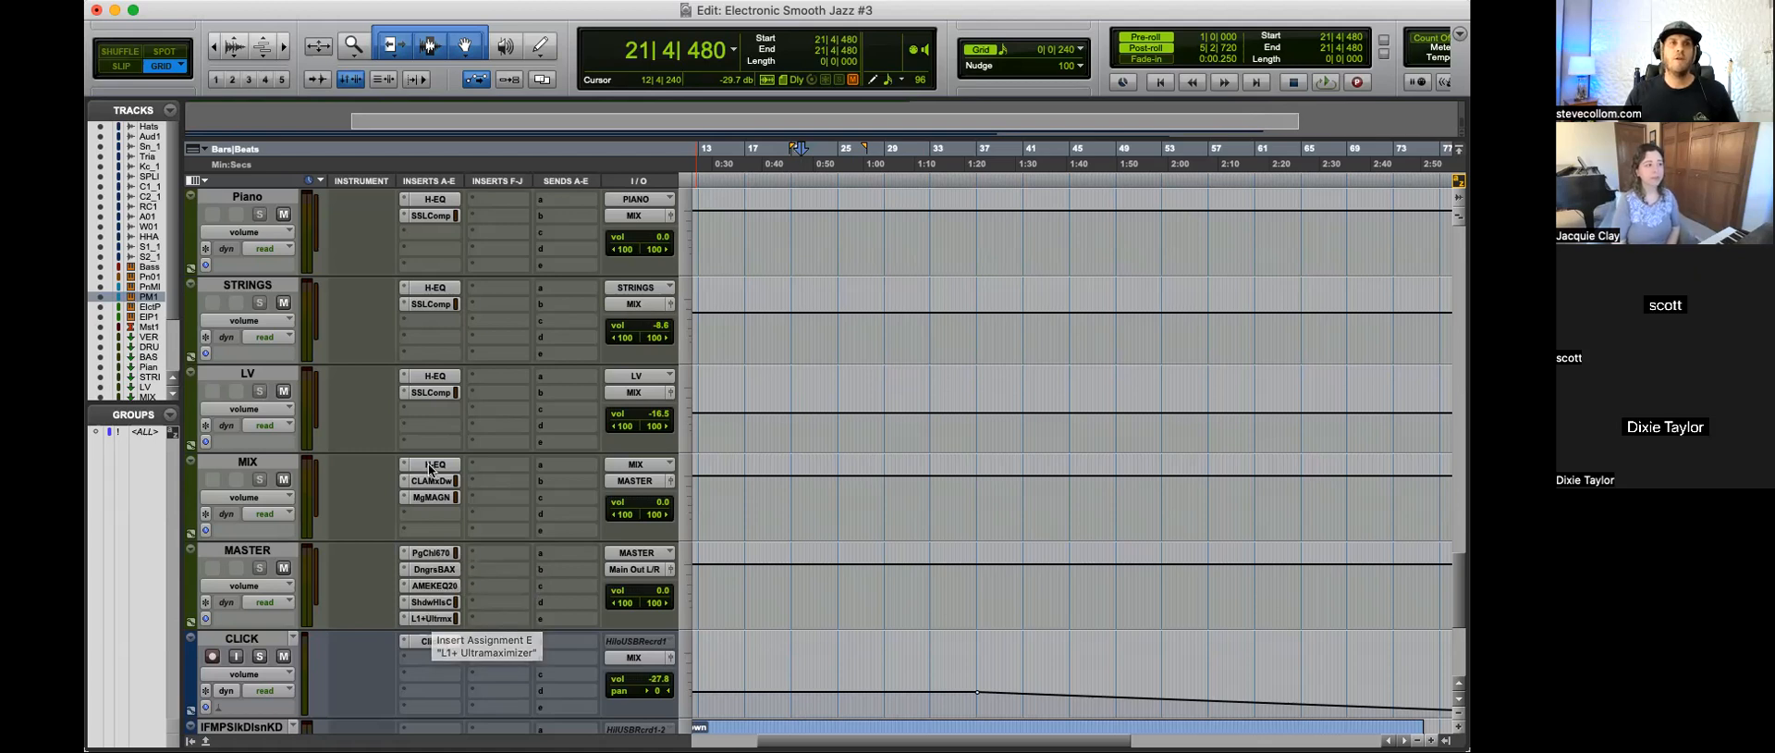
Step: Insert an H-EQ in slot F of the MASTER track and move its window clear of the insert columns
left_click(483, 552)
left_click(626, 446)
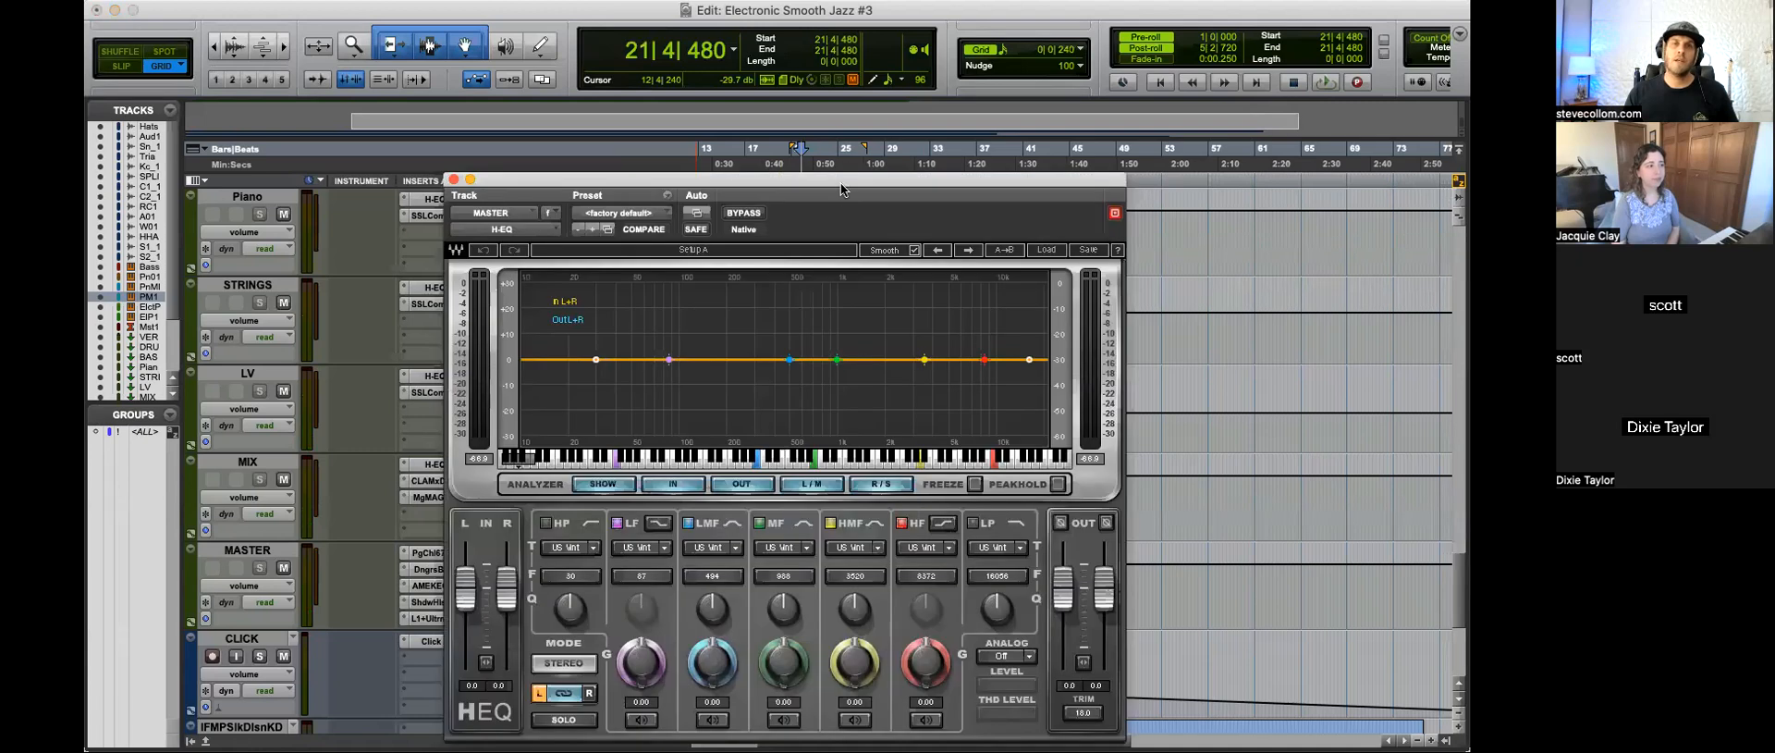
left_click_drag(946, 182, 990, 100)
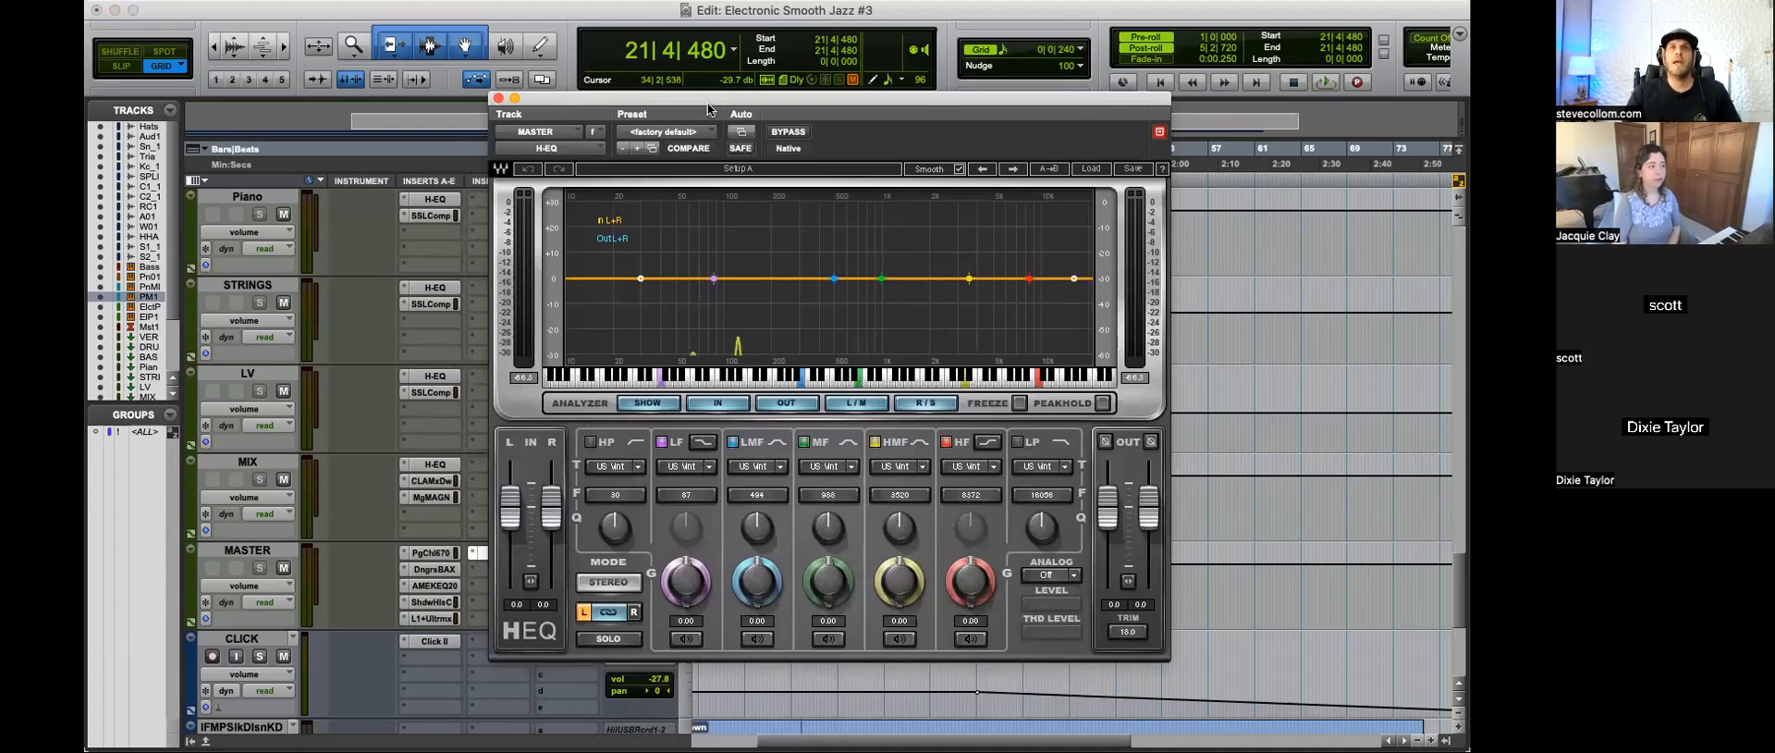
left_click_drag(708, 110, 791, 92)
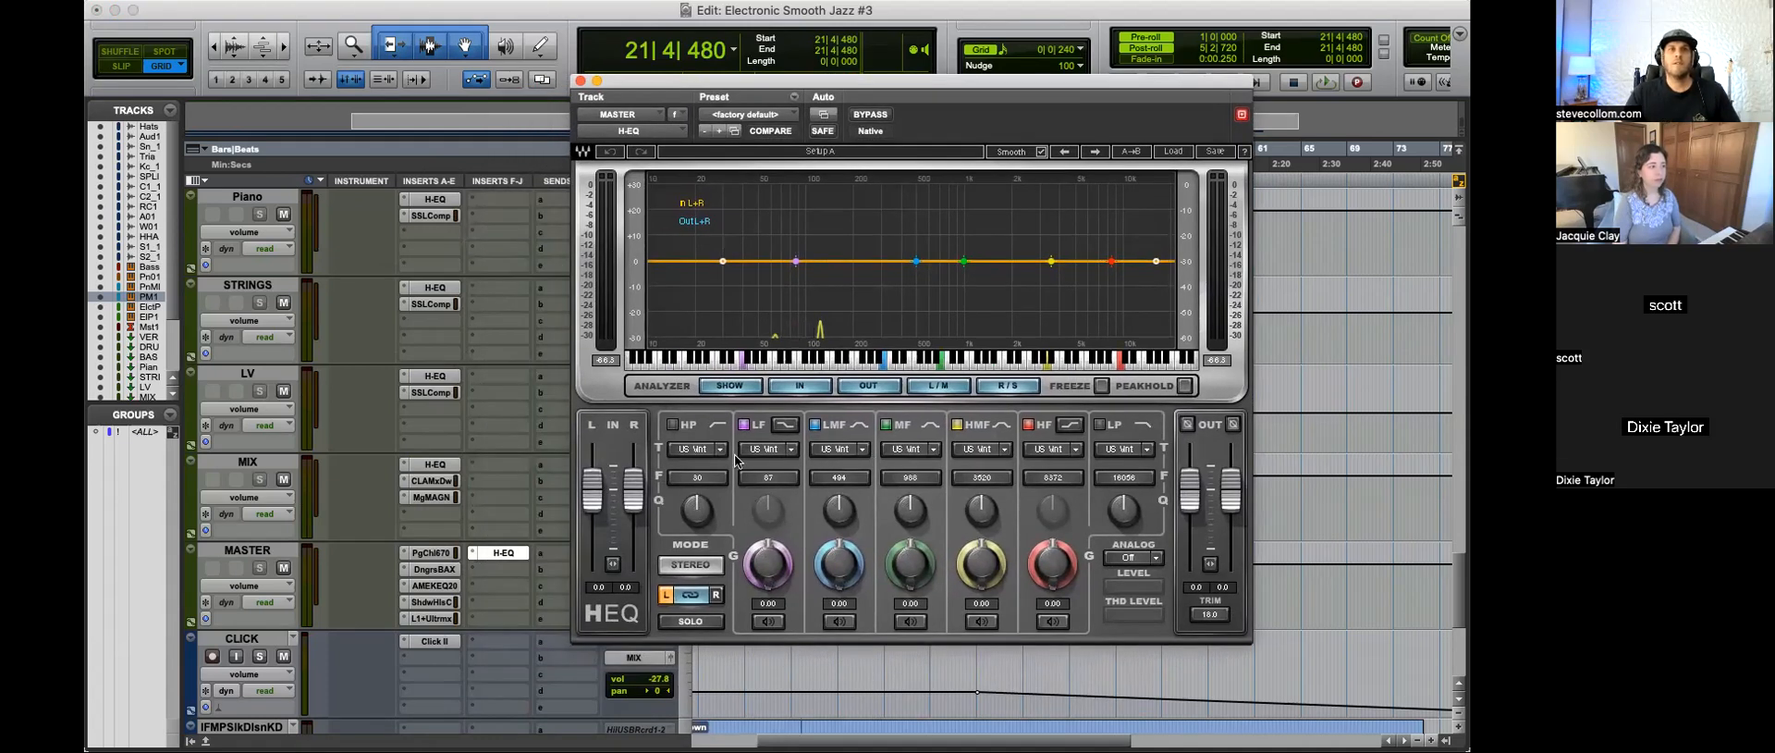
Step: Play the song from 16|3|240 and examine the frequency spectrum in the MASTER H-EQ analyzer
left_click(760, 647)
key("space")
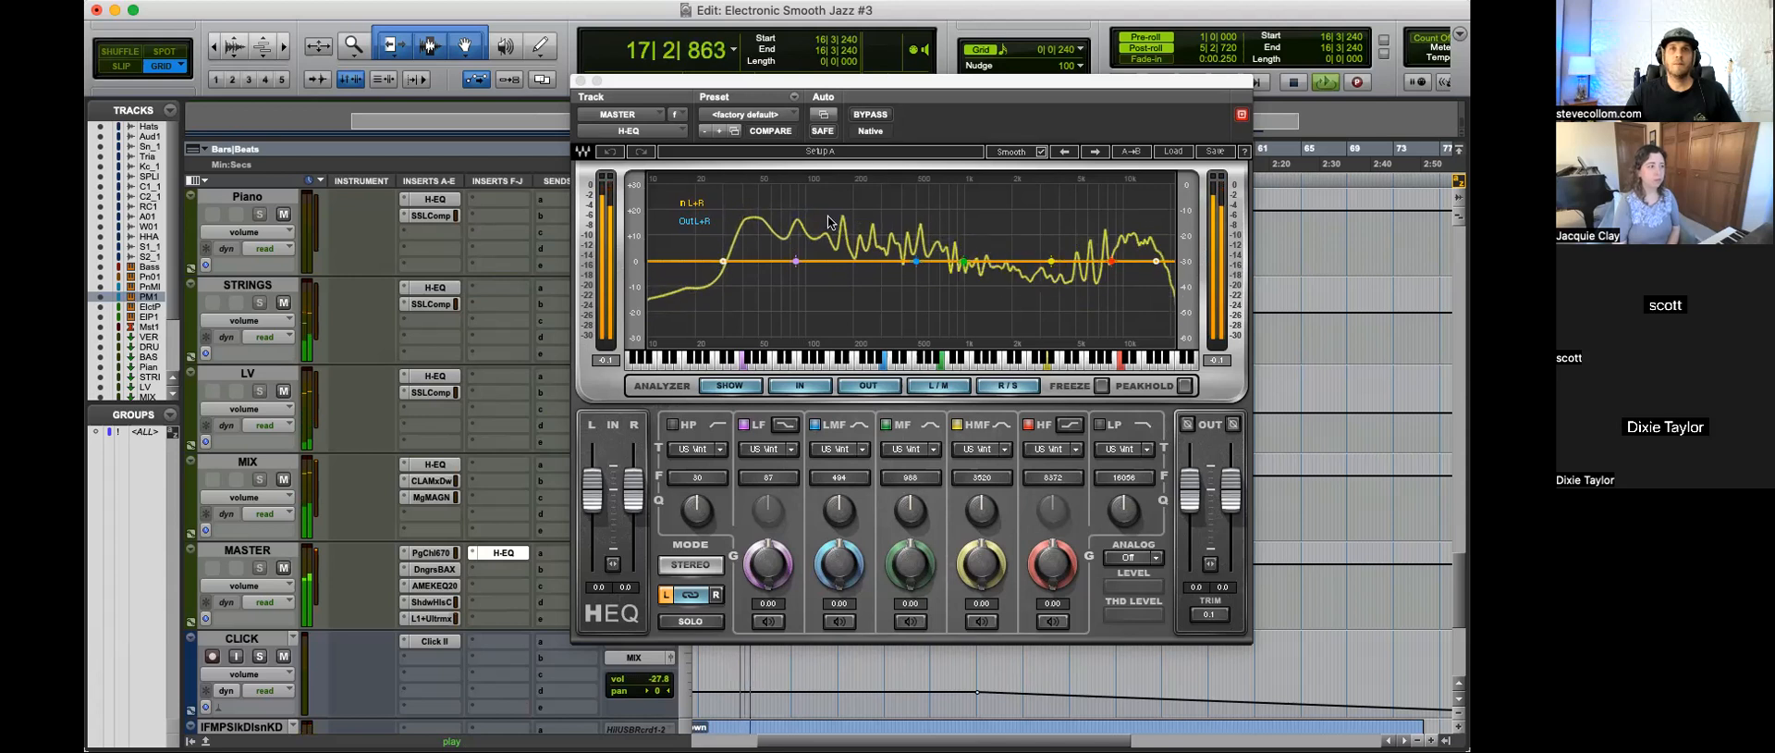
key("space")
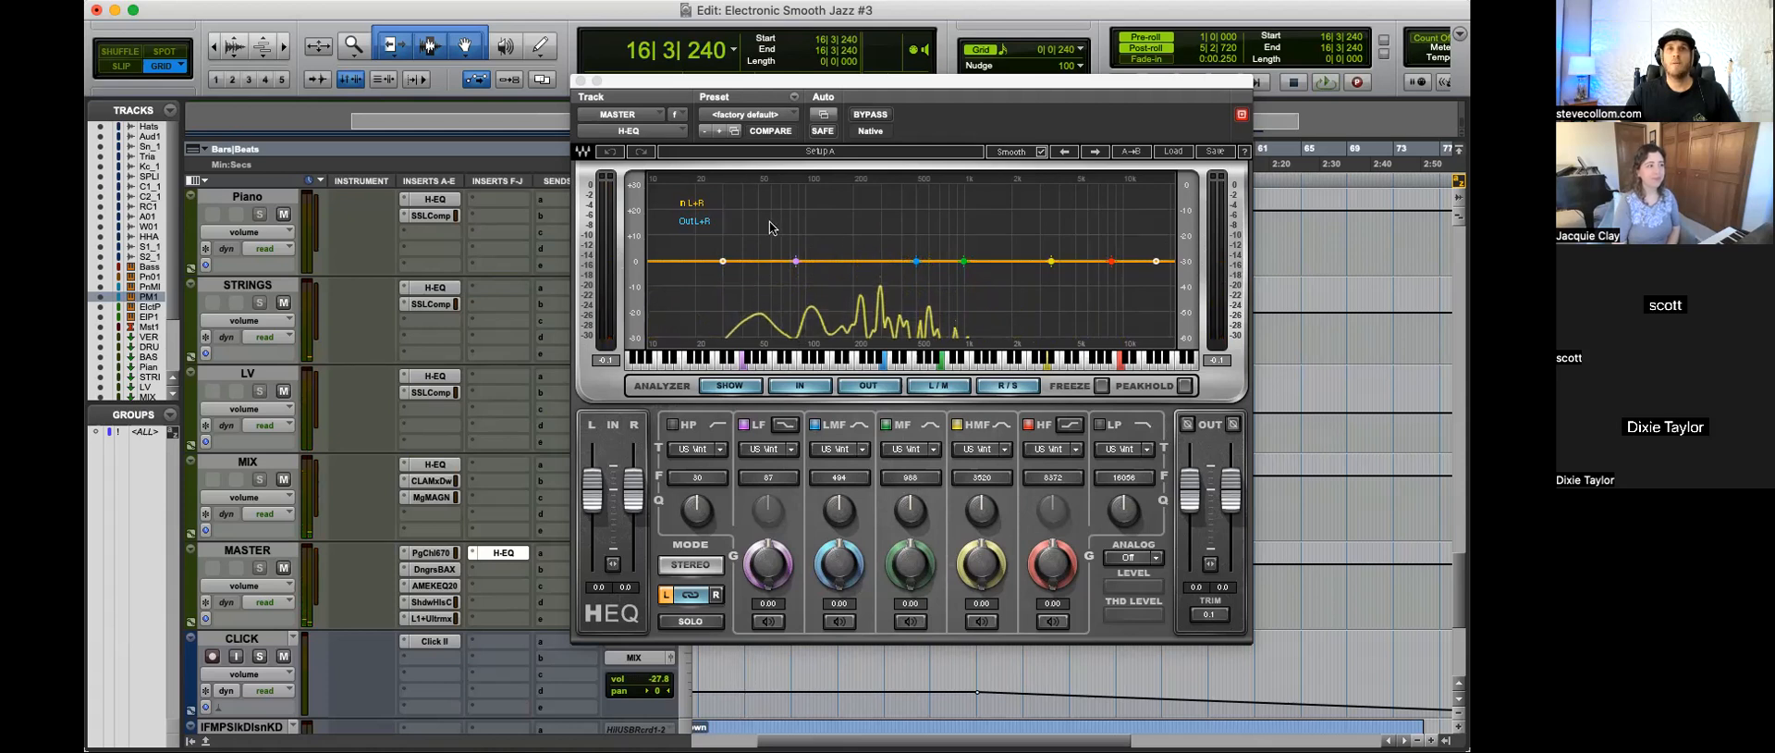
key("space")
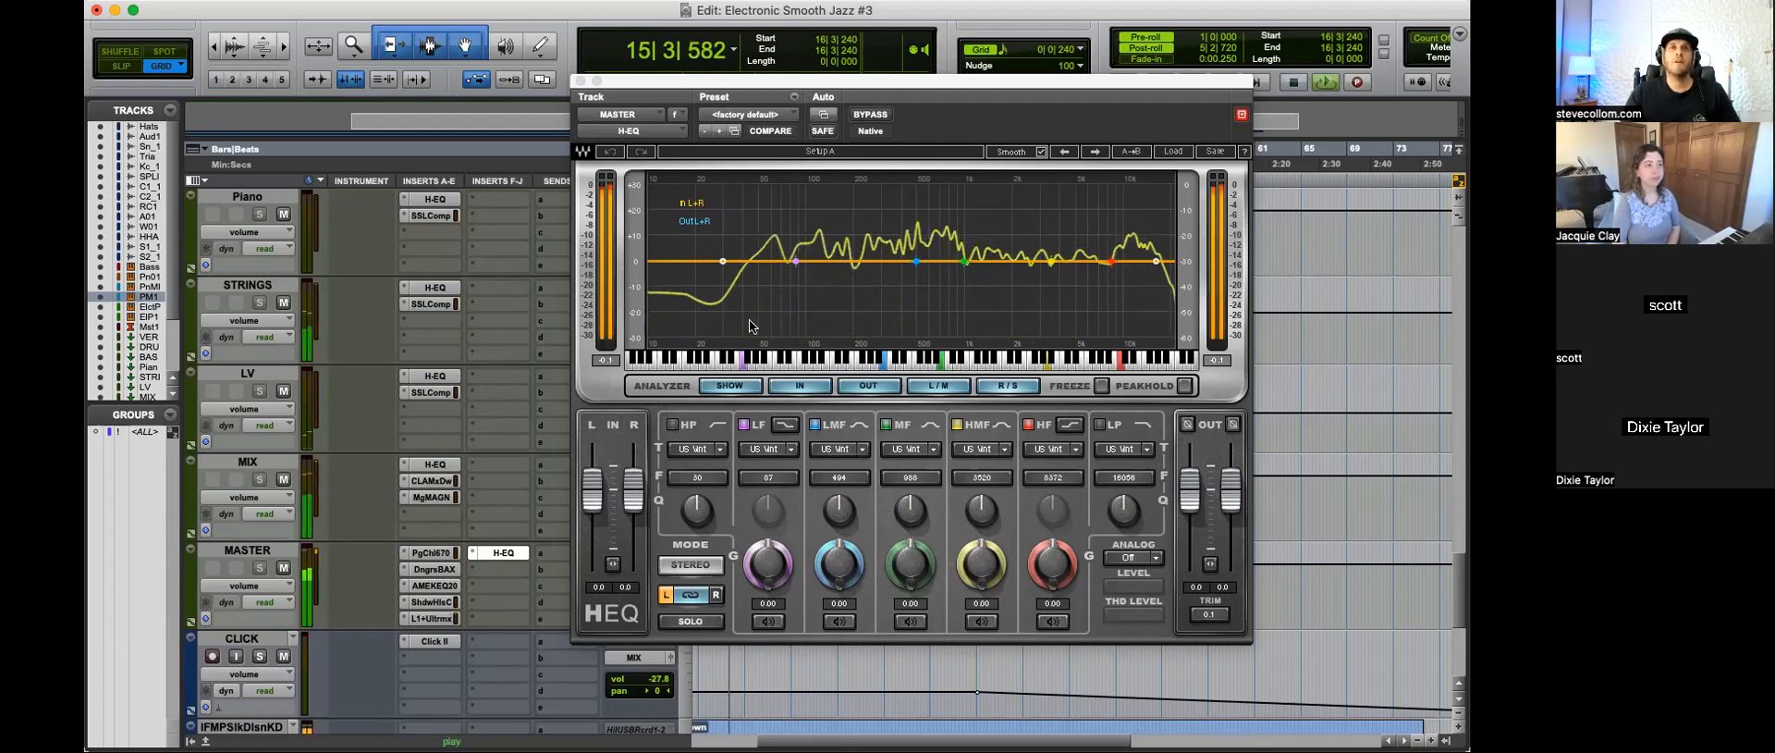
Step: Check the L1+ Ultramaximizer threshold and output ceiling on the MASTER track, and close it and the H-EQ
left_click(433, 618)
left_click_drag(667, 191, 887, 348)
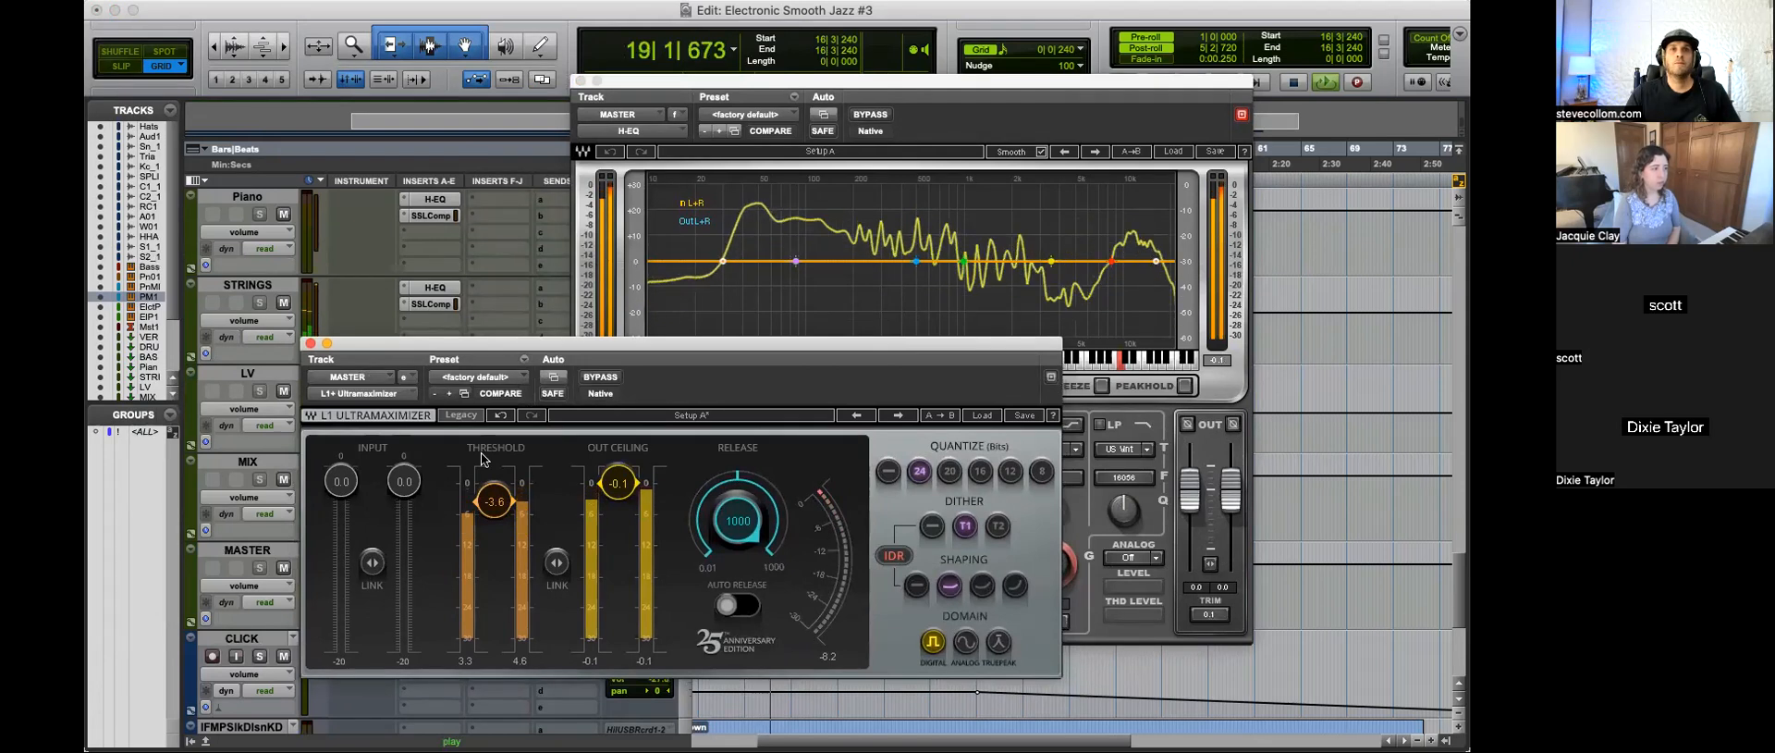
left_click(311, 344)
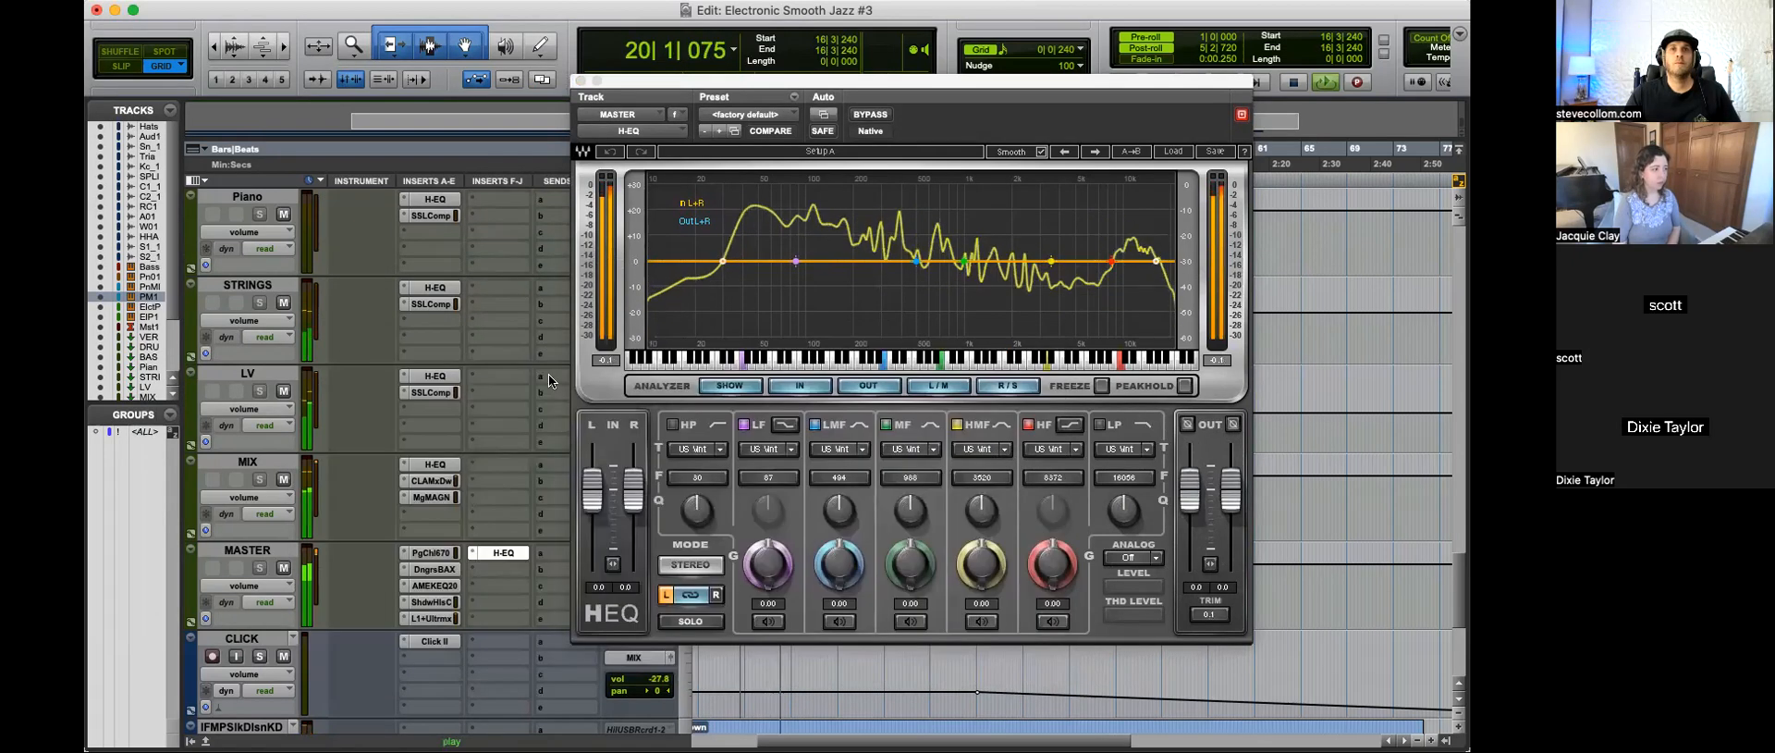
left_click(580, 82)
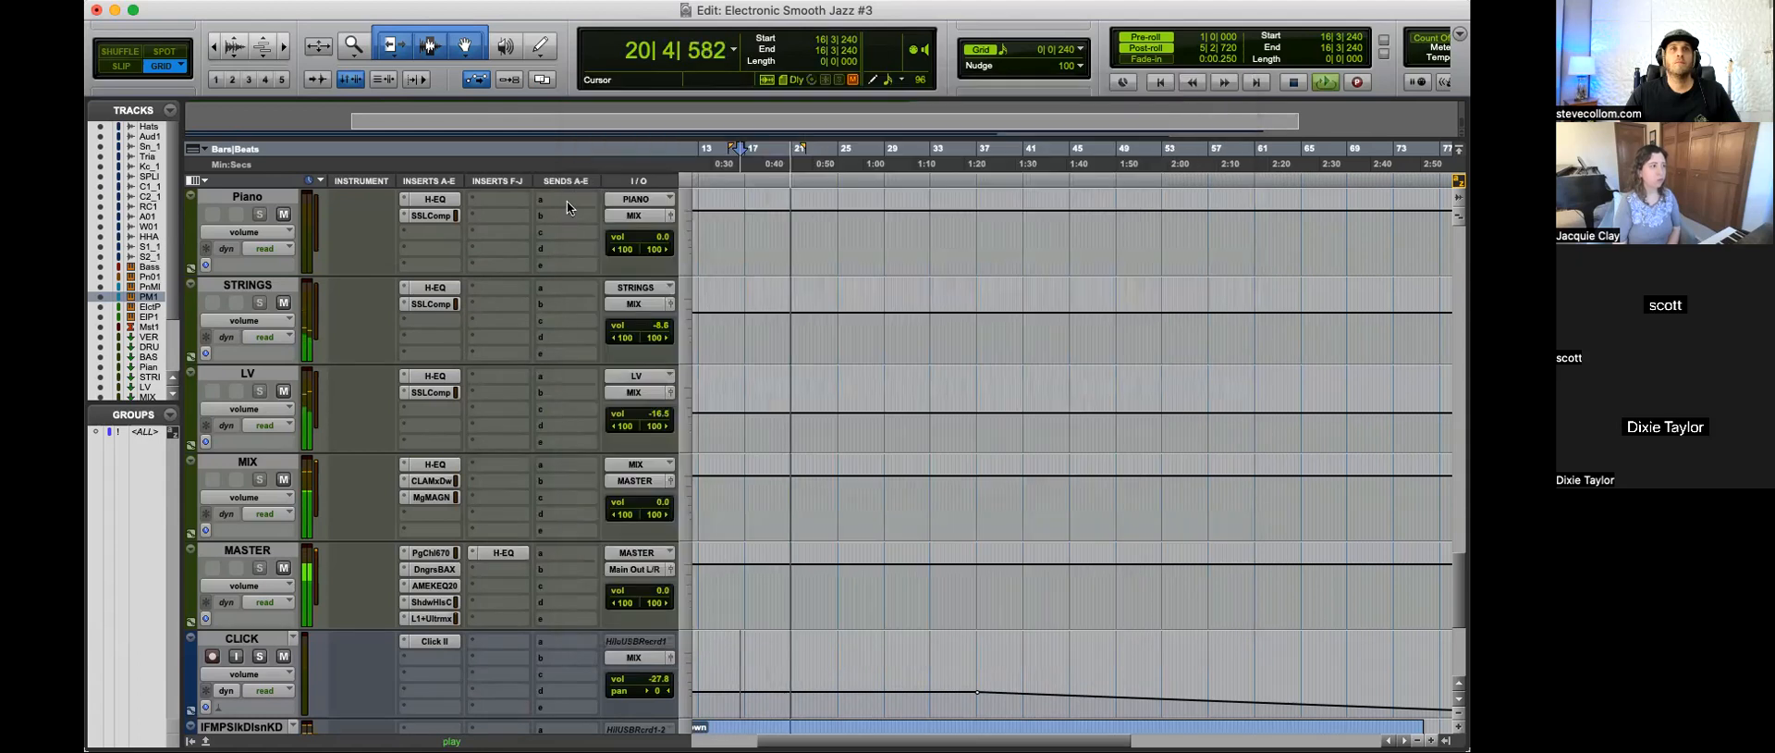
Step: Look over the bus track inserts during playback and reopen the MASTER H-EQ to examine the spectrum
scroll(555, 324, "up", 3)
scroll(546, 397, "up", 2)
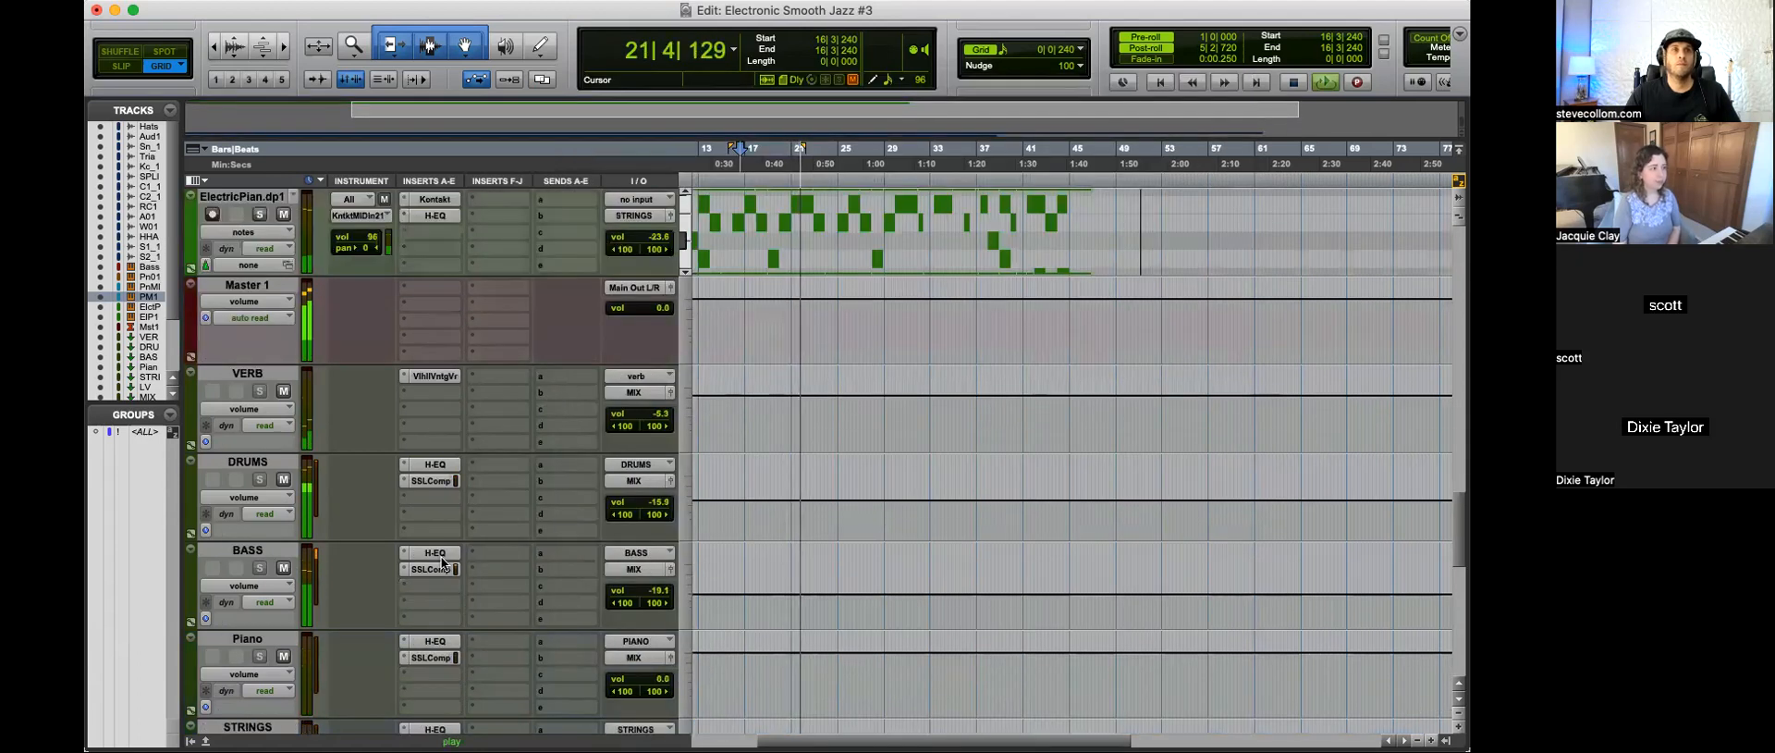
scroll(381, 556, "down", 5)
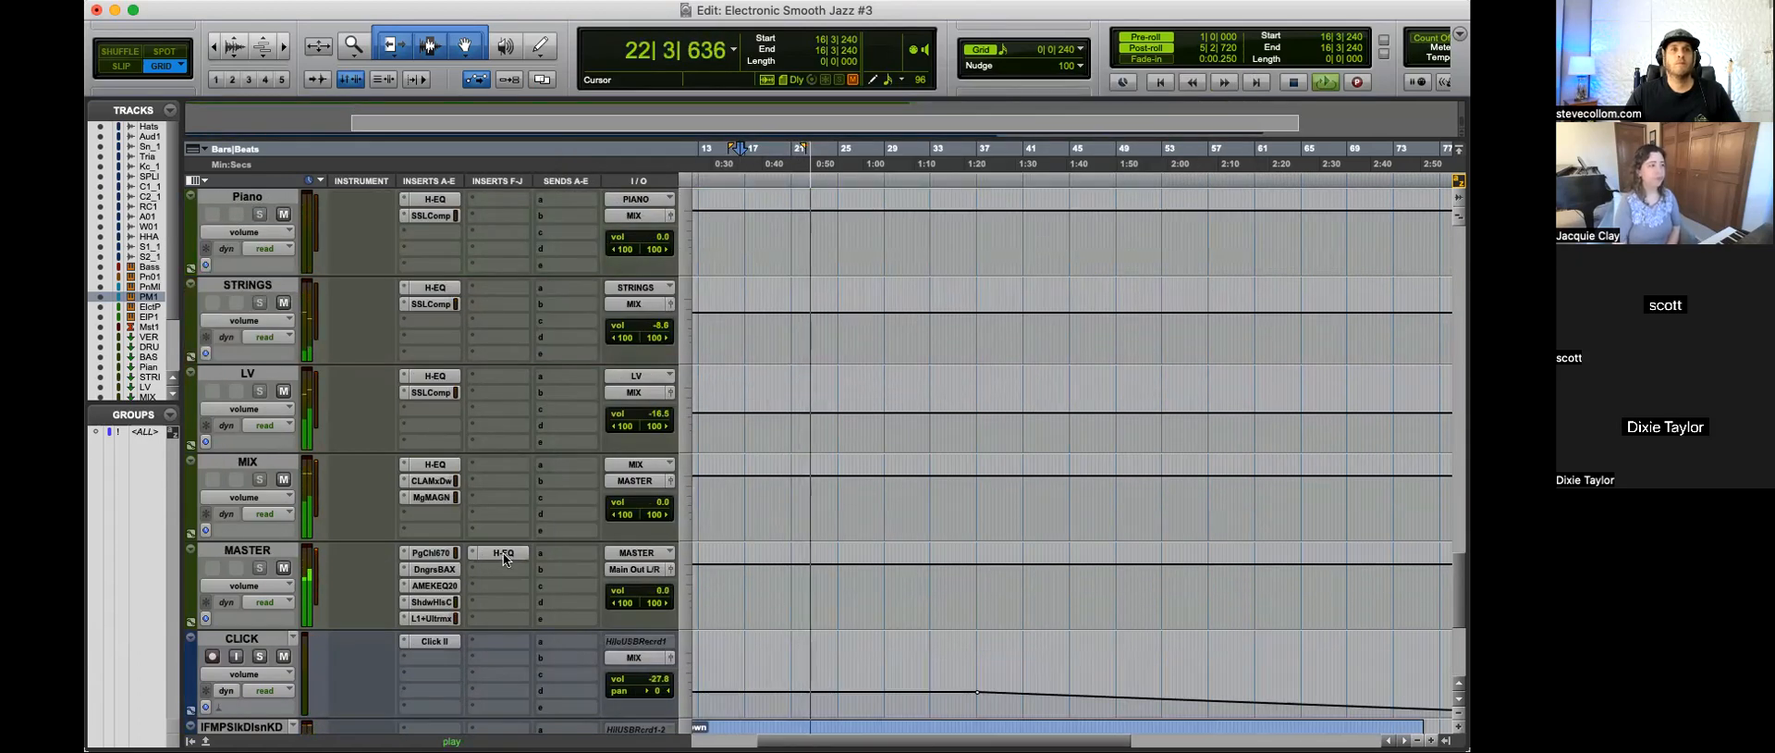
left_click(502, 552)
left_click_drag(380, 9, 1097, 96)
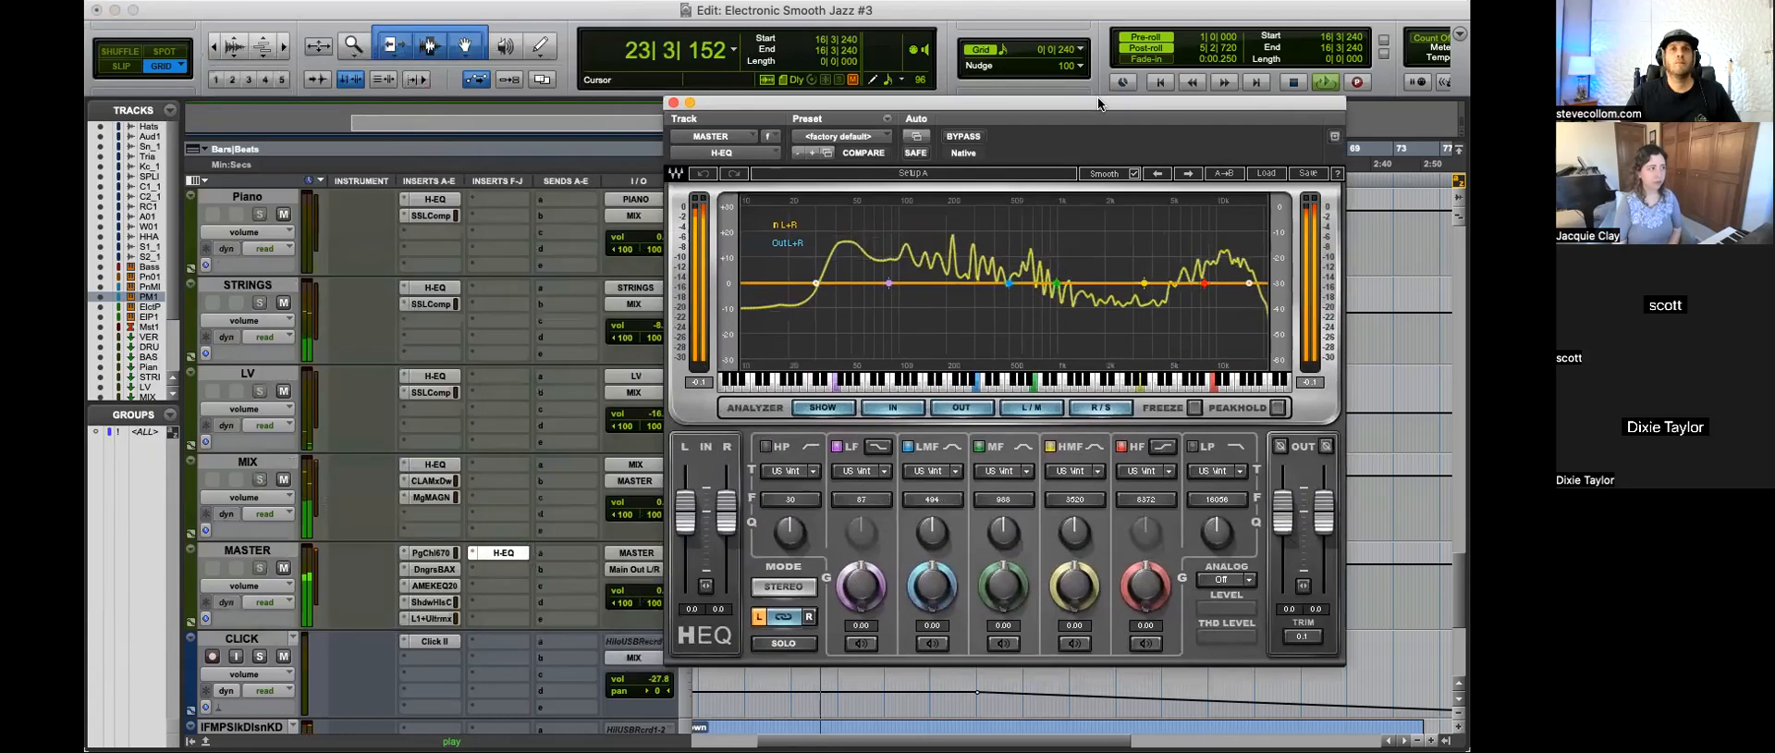
Step: Mute and unmute the BASS bus during playback to compare the low end in the MASTER H-EQ analyzer
scroll(503, 366, "up", 2)
left_click(283, 303)
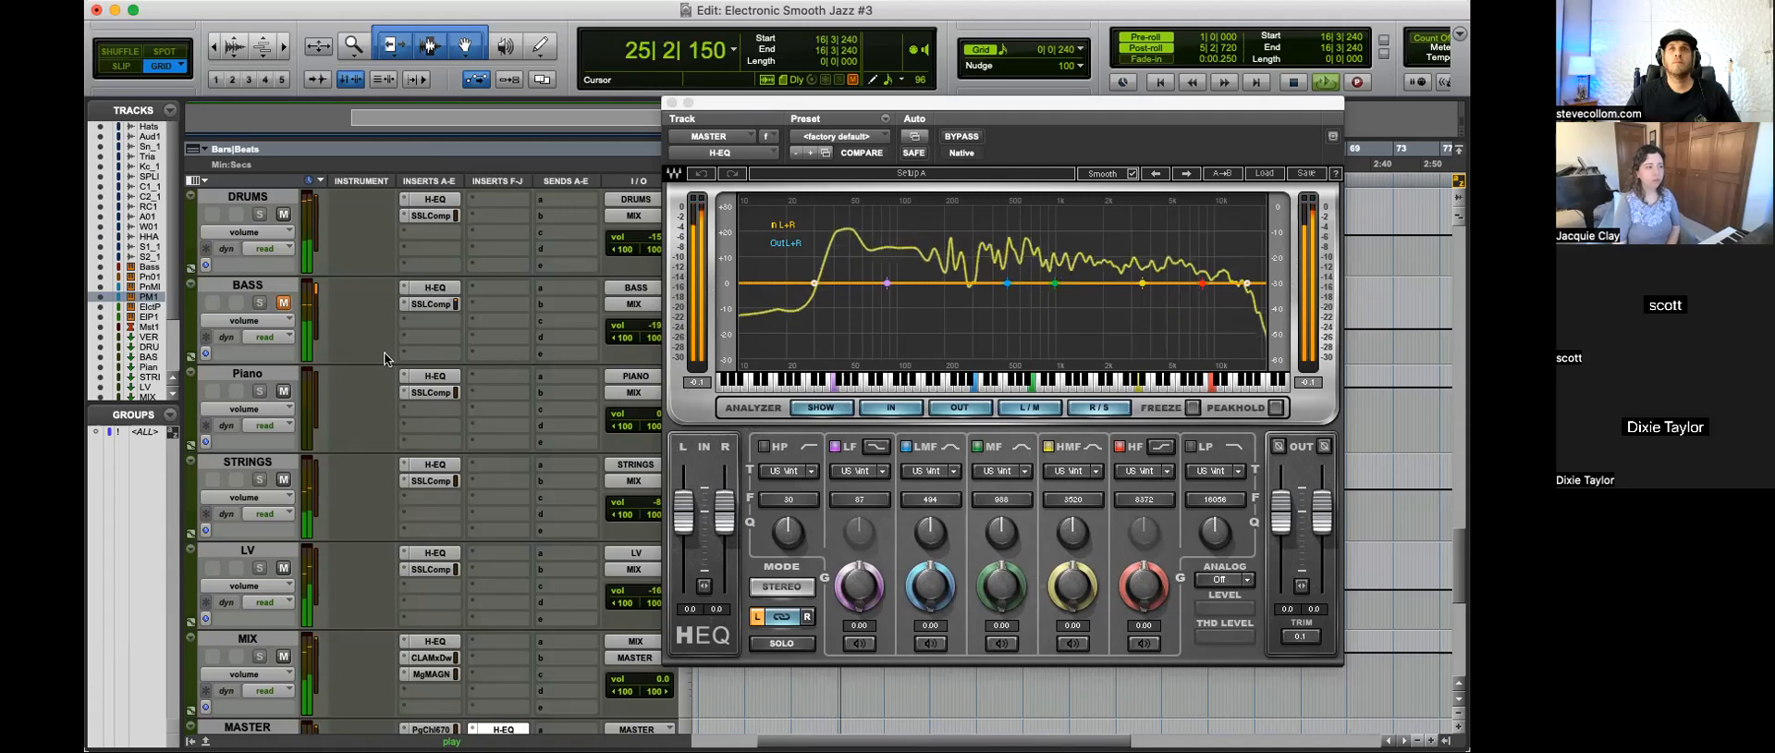
left_click(283, 303)
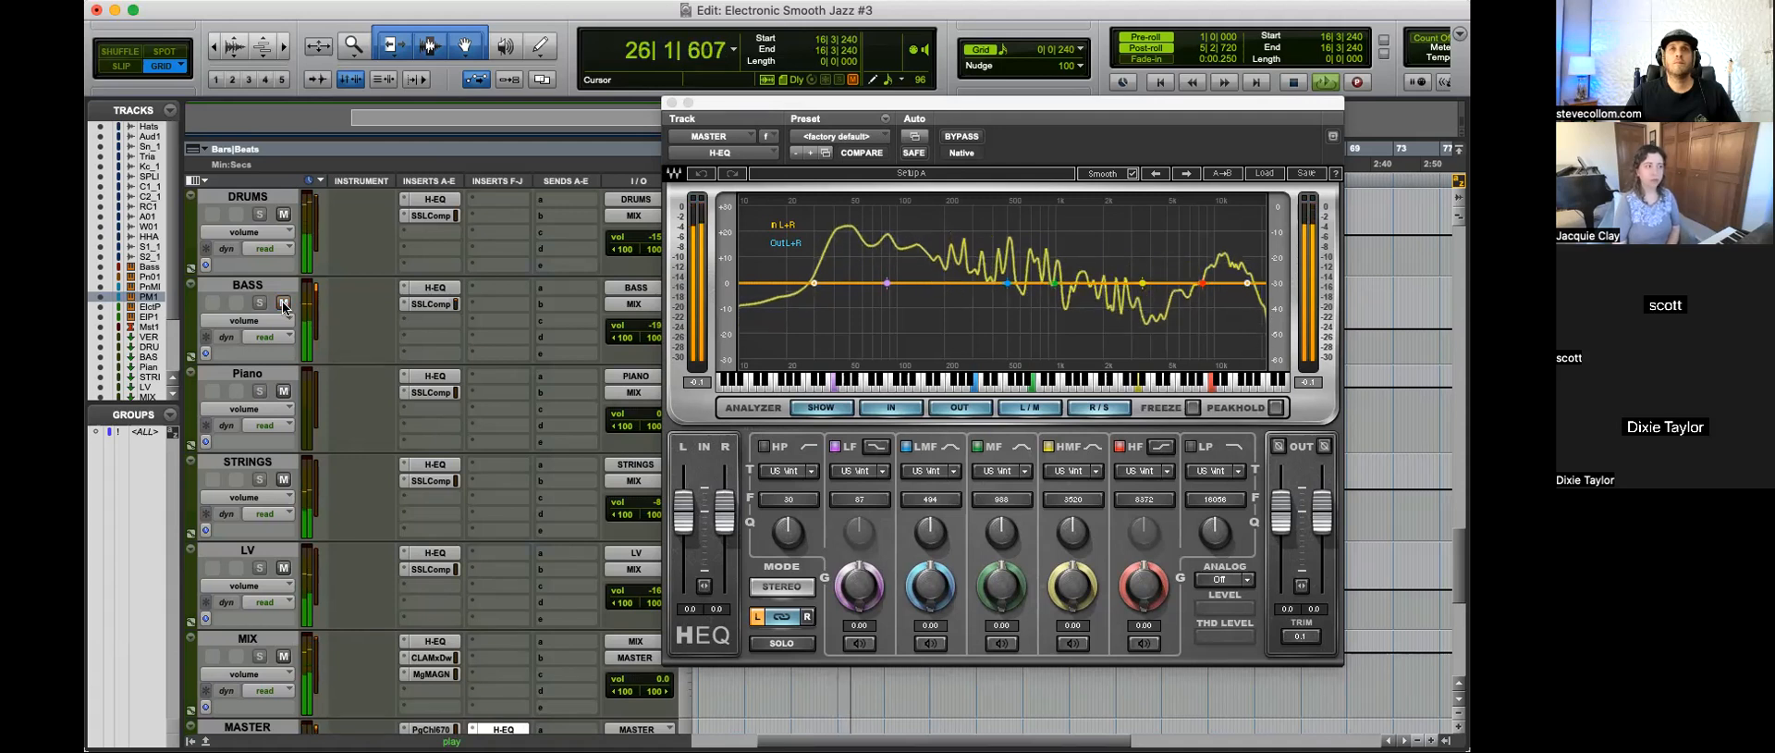
Step: Move the H-EQ window clear of the track controls and briefly mute SPLICE KICK and Kick_1 to compare the low-end spectrum
scroll(497, 321, "up", 3)
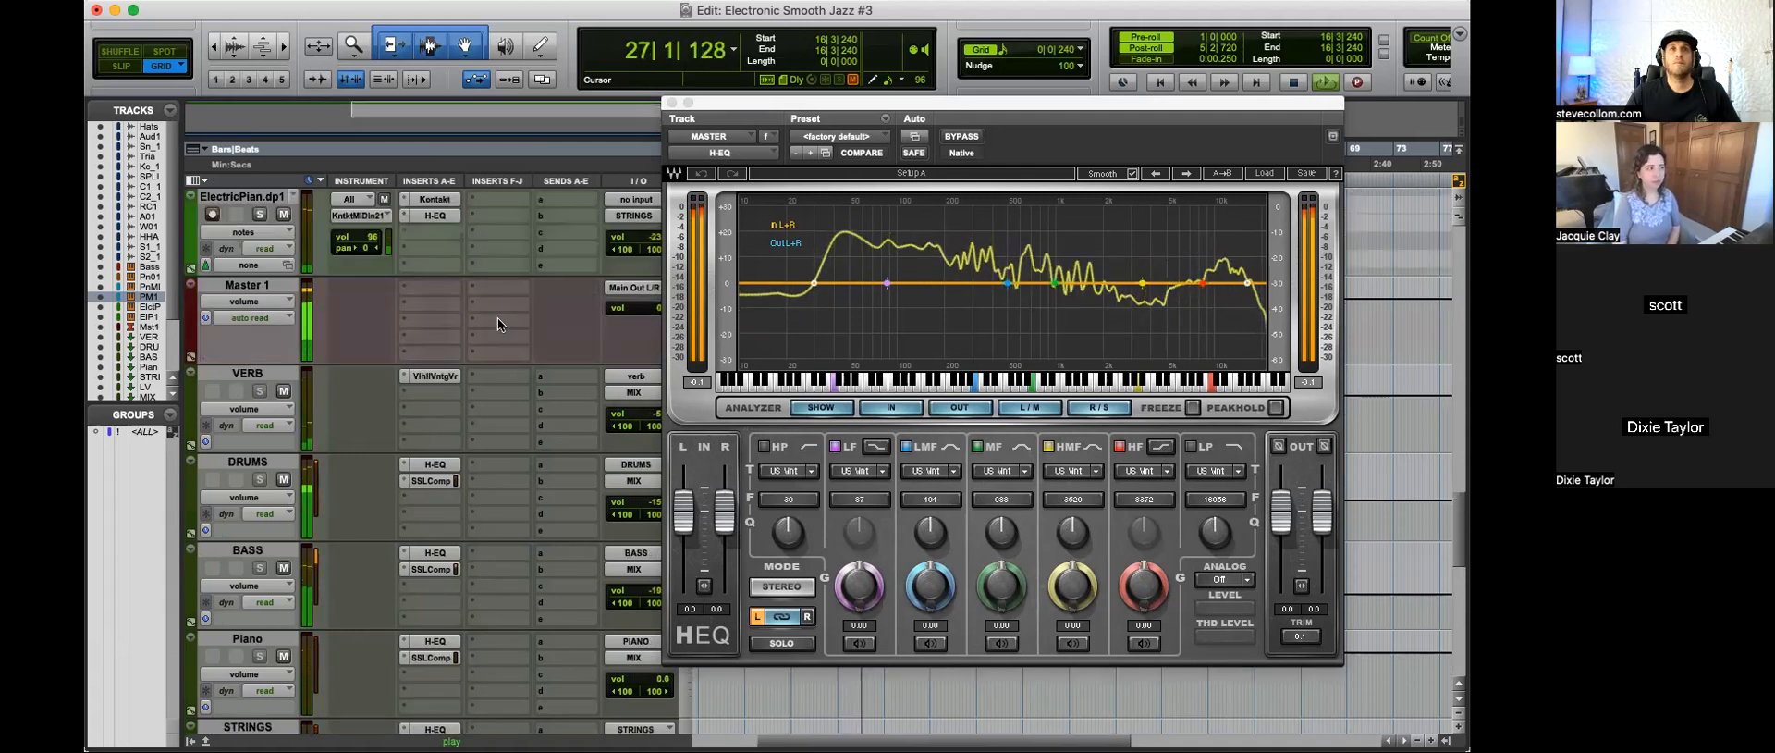
scroll(497, 318, "up", 9)
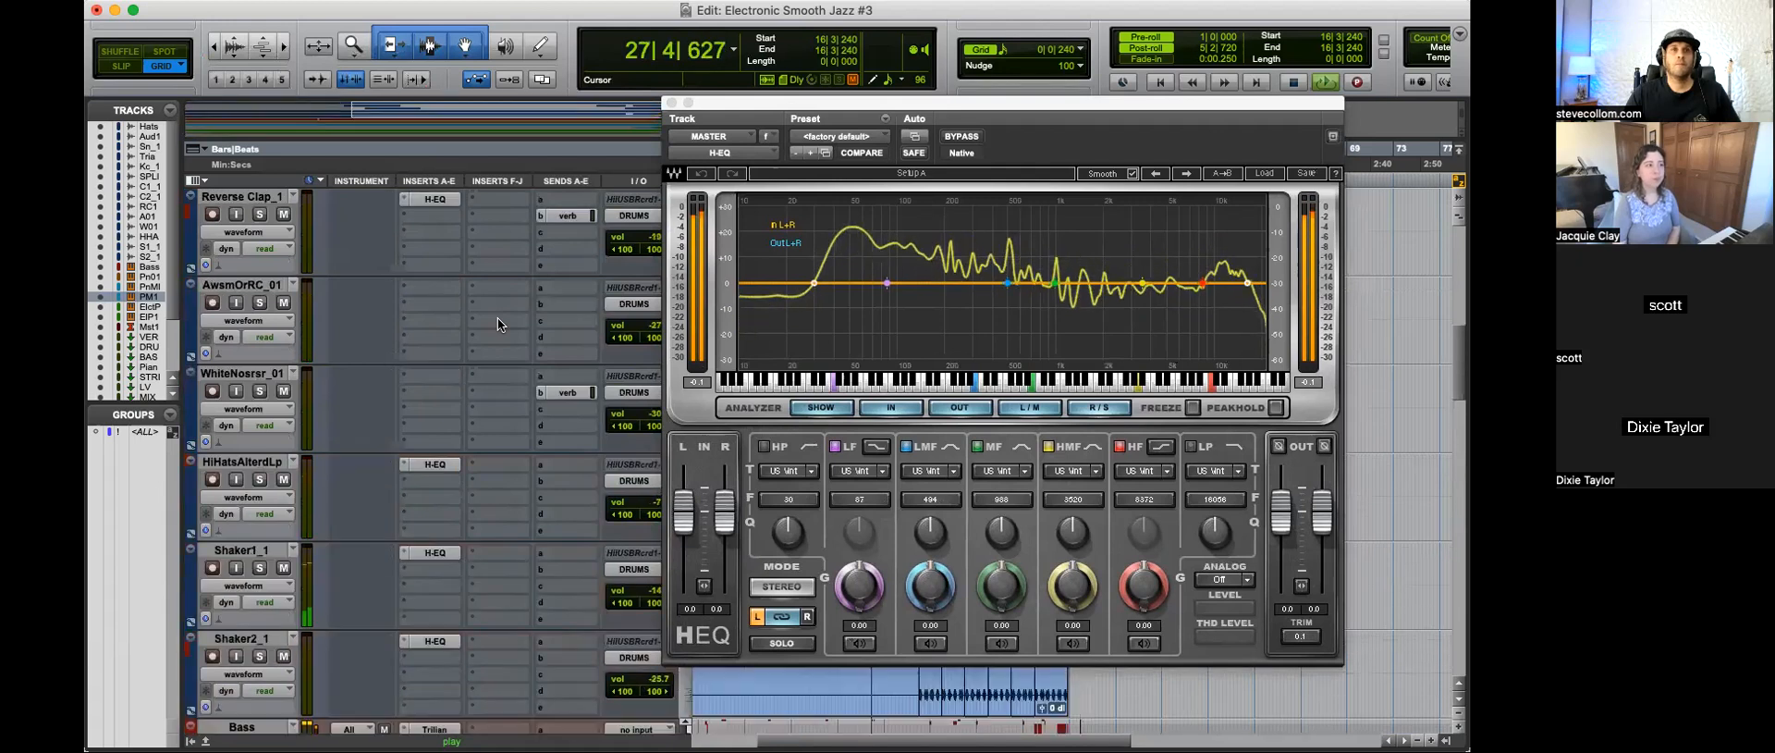
key("r")
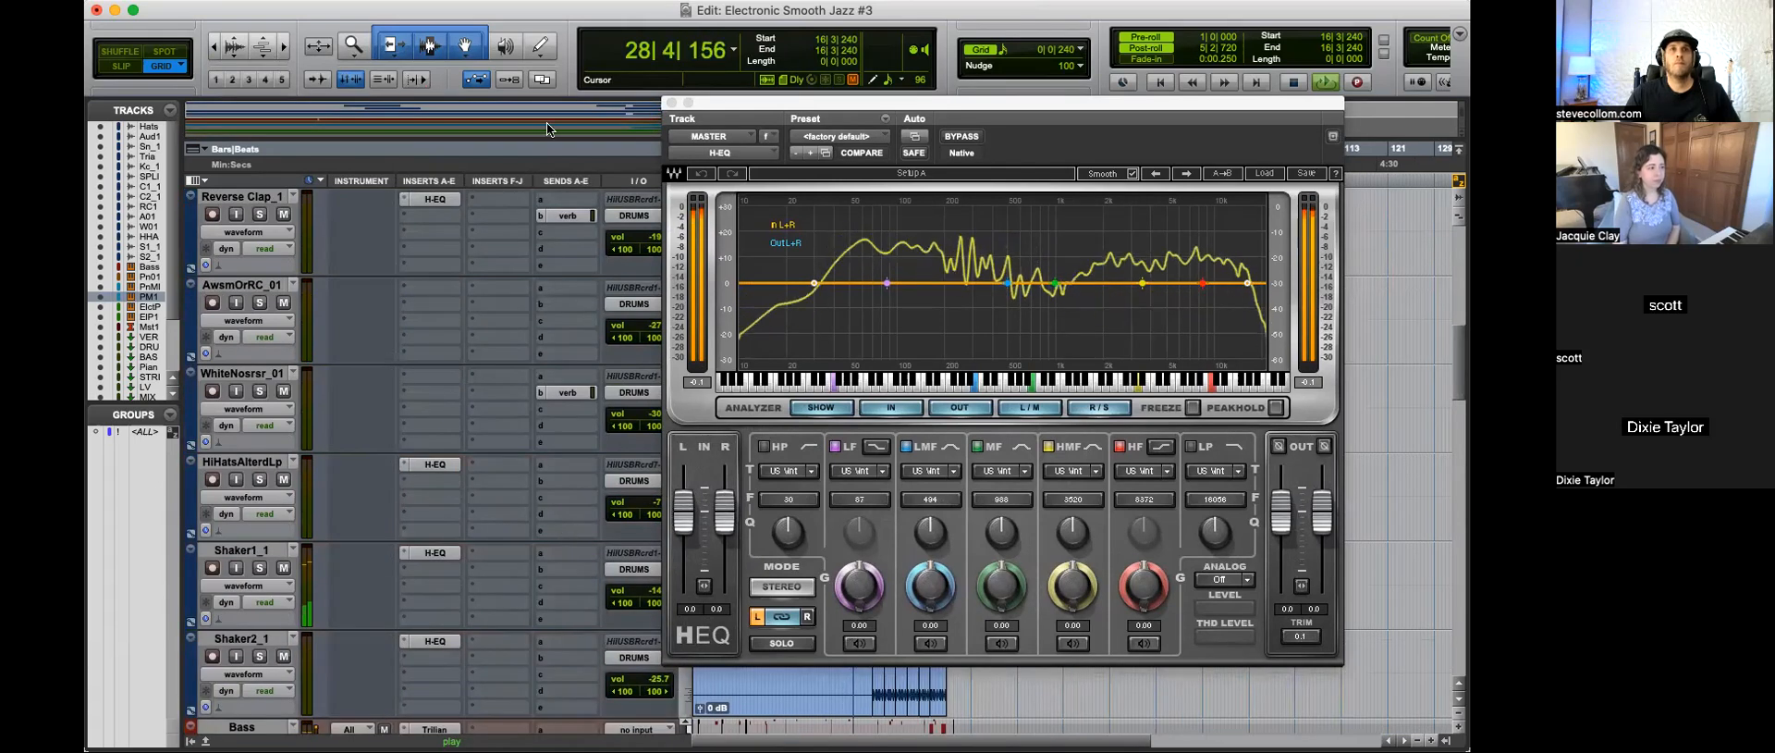
left_click_drag(762, 100, 796, 90)
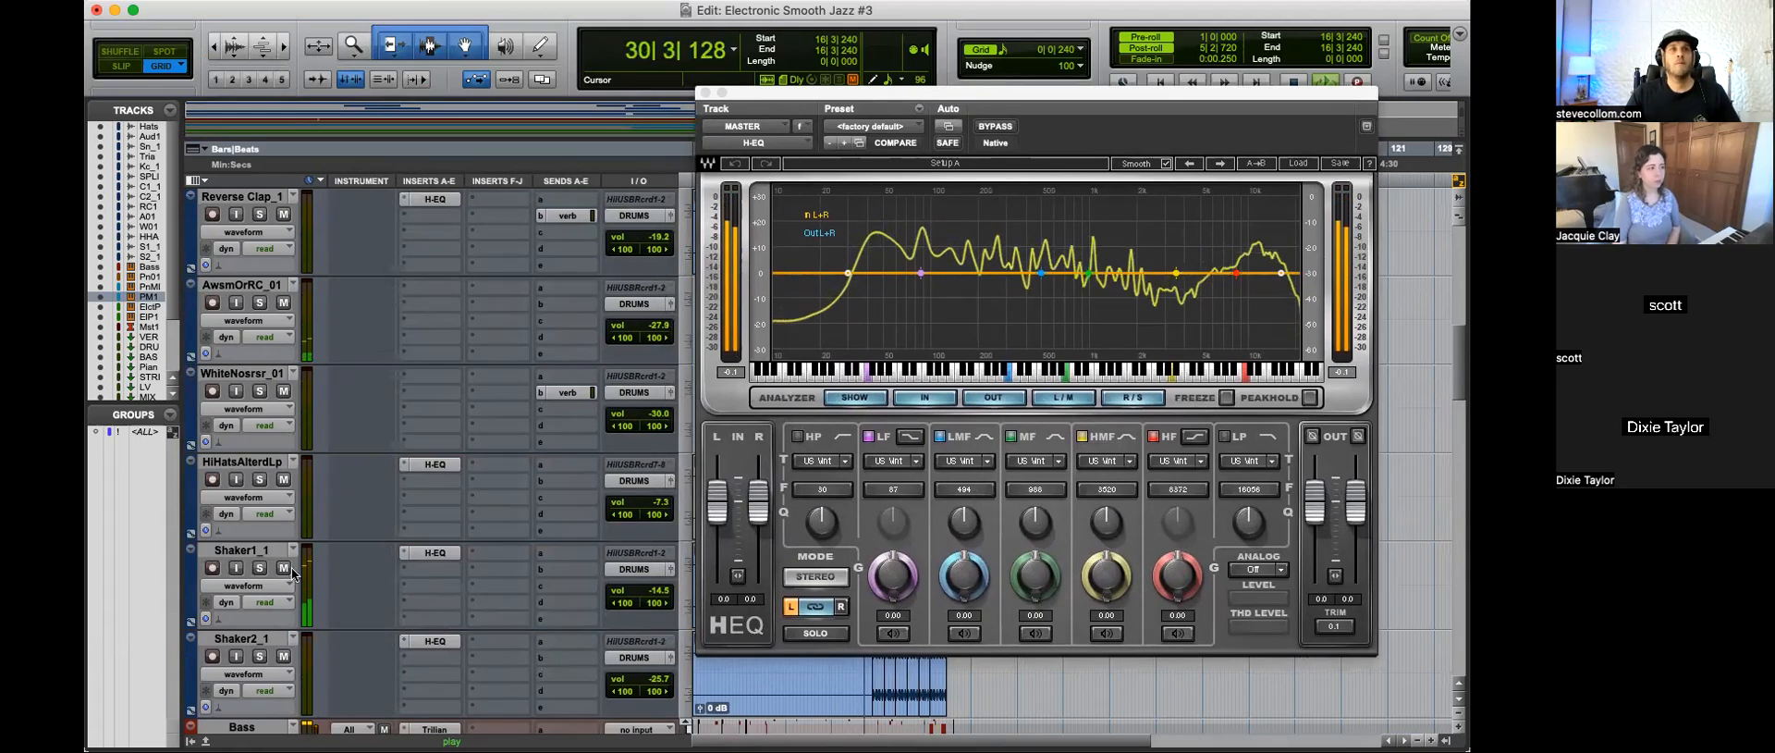
scroll(425, 573, "up", 3)
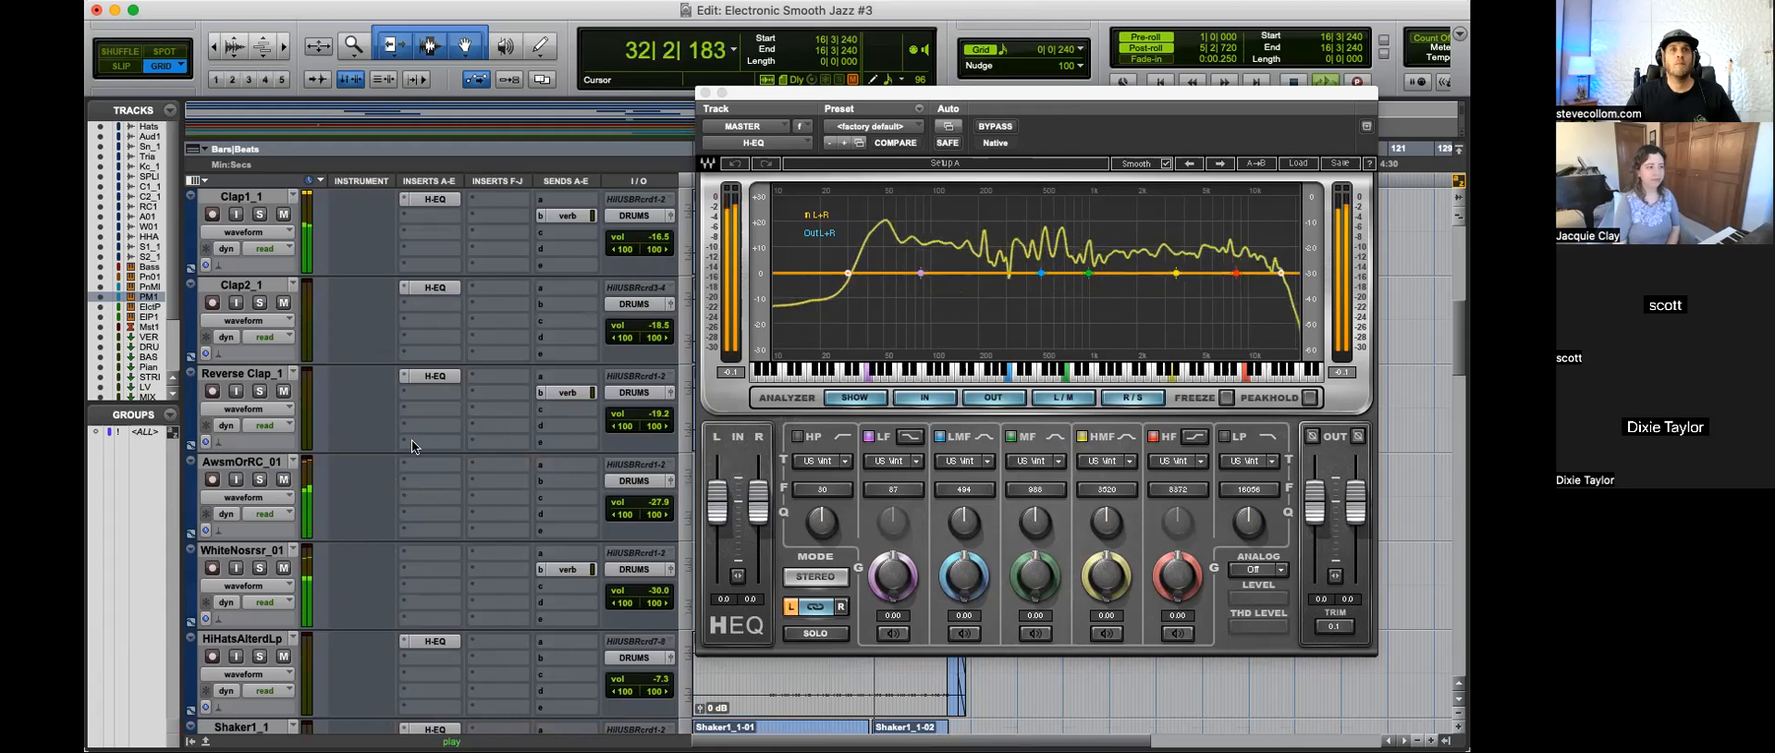
left_click_drag(753, 92, 858, 97)
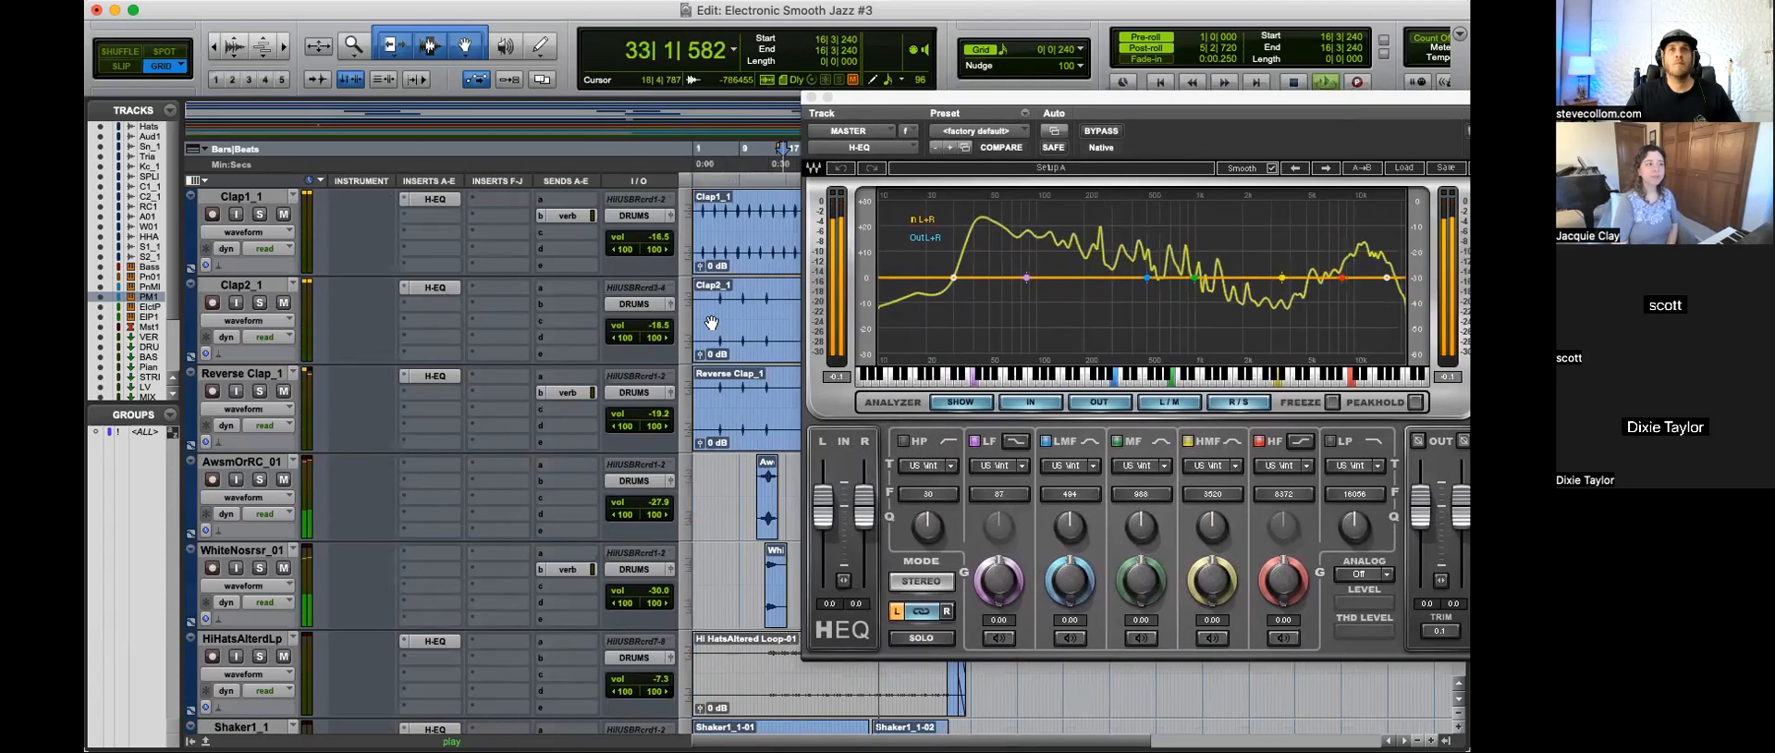
scroll(431, 324, "up", 5)
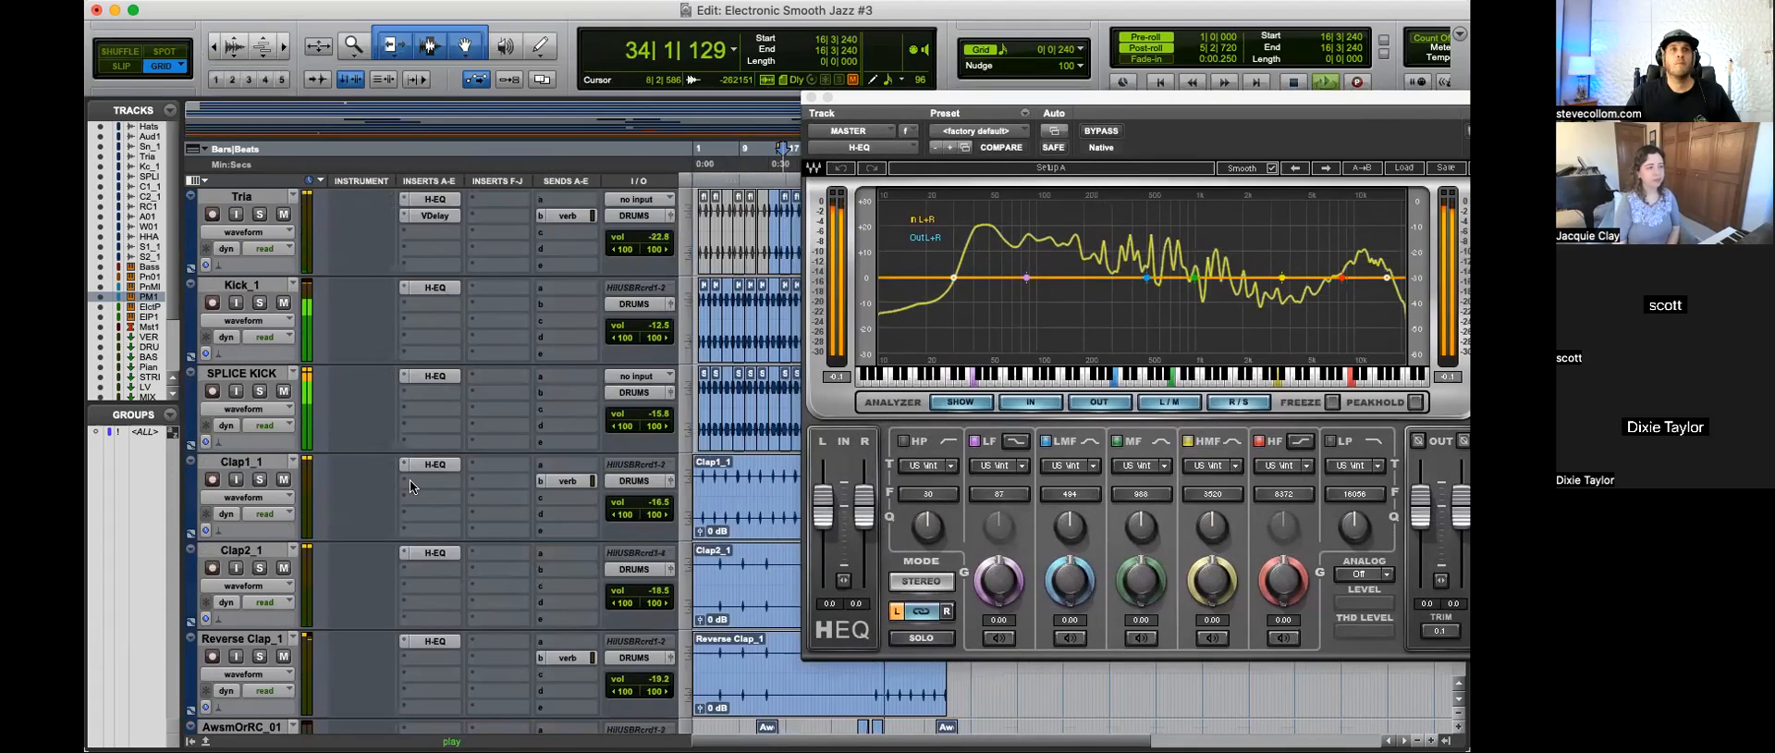
left_click(283, 391)
left_click(283, 302)
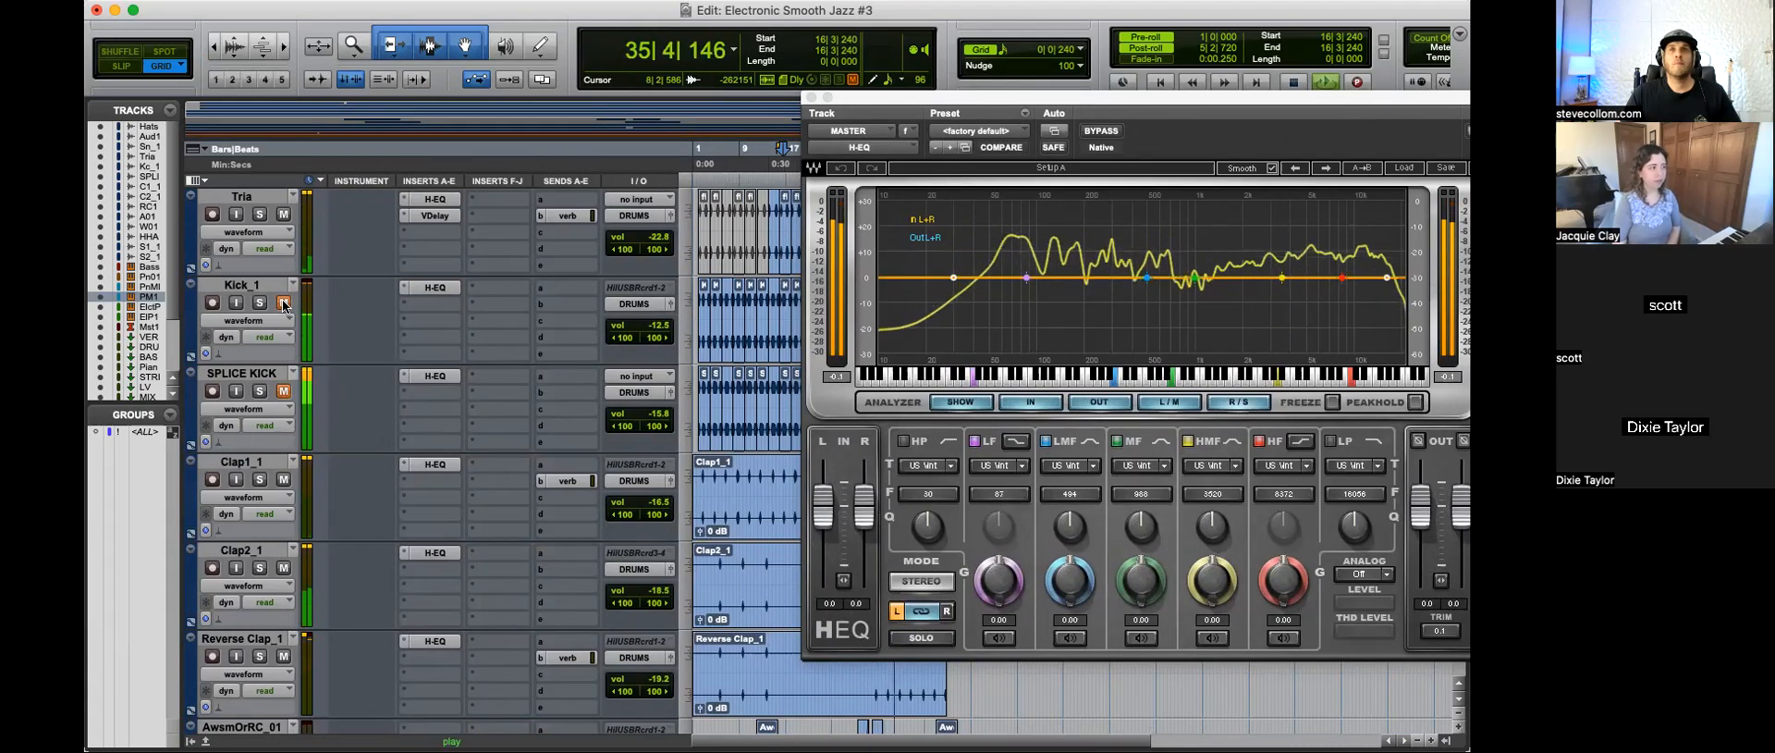
left_click(283, 302)
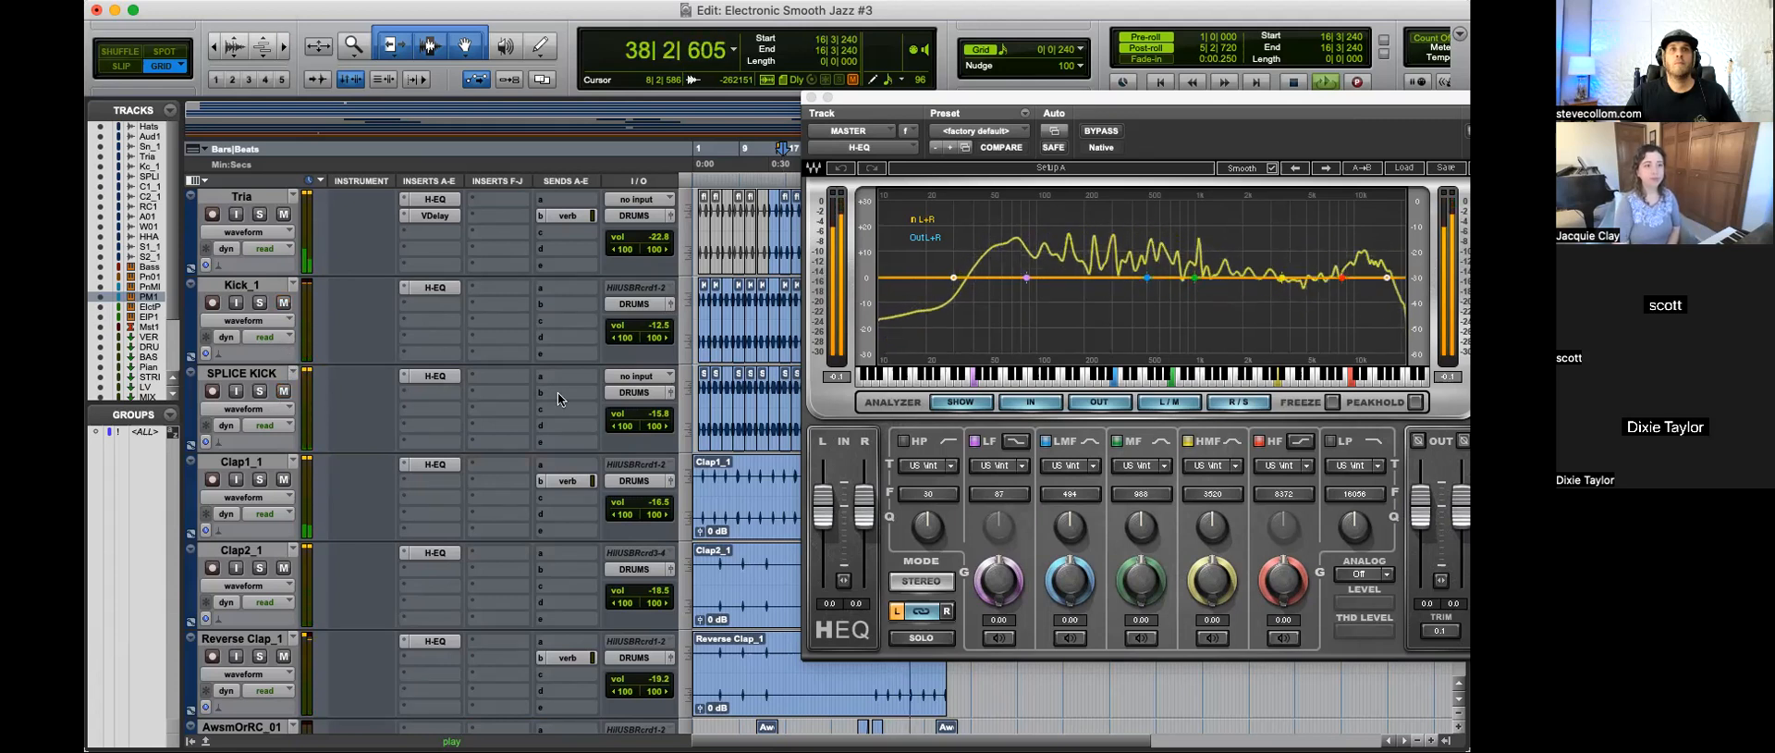
Step: Lower the SPLICE KICK volume to -21.7 dB, compare the mix with it muted and unmuted, and close the H-EQ
left_click(661, 421)
left_click_drag(661, 421, 662, 425)
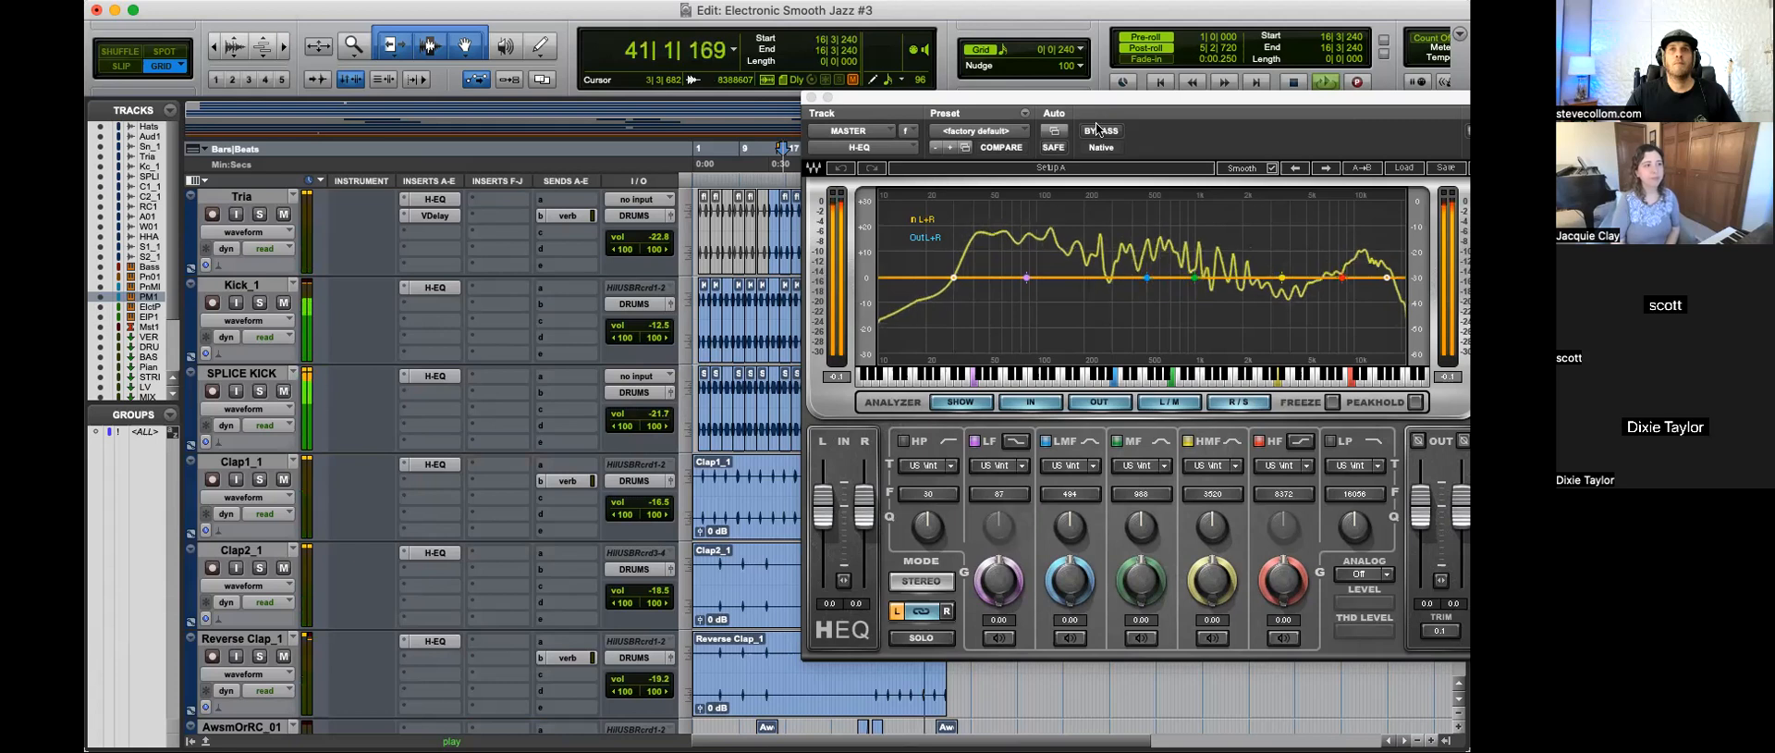
key("space")
left_click_drag(1015, 98, 942, 96)
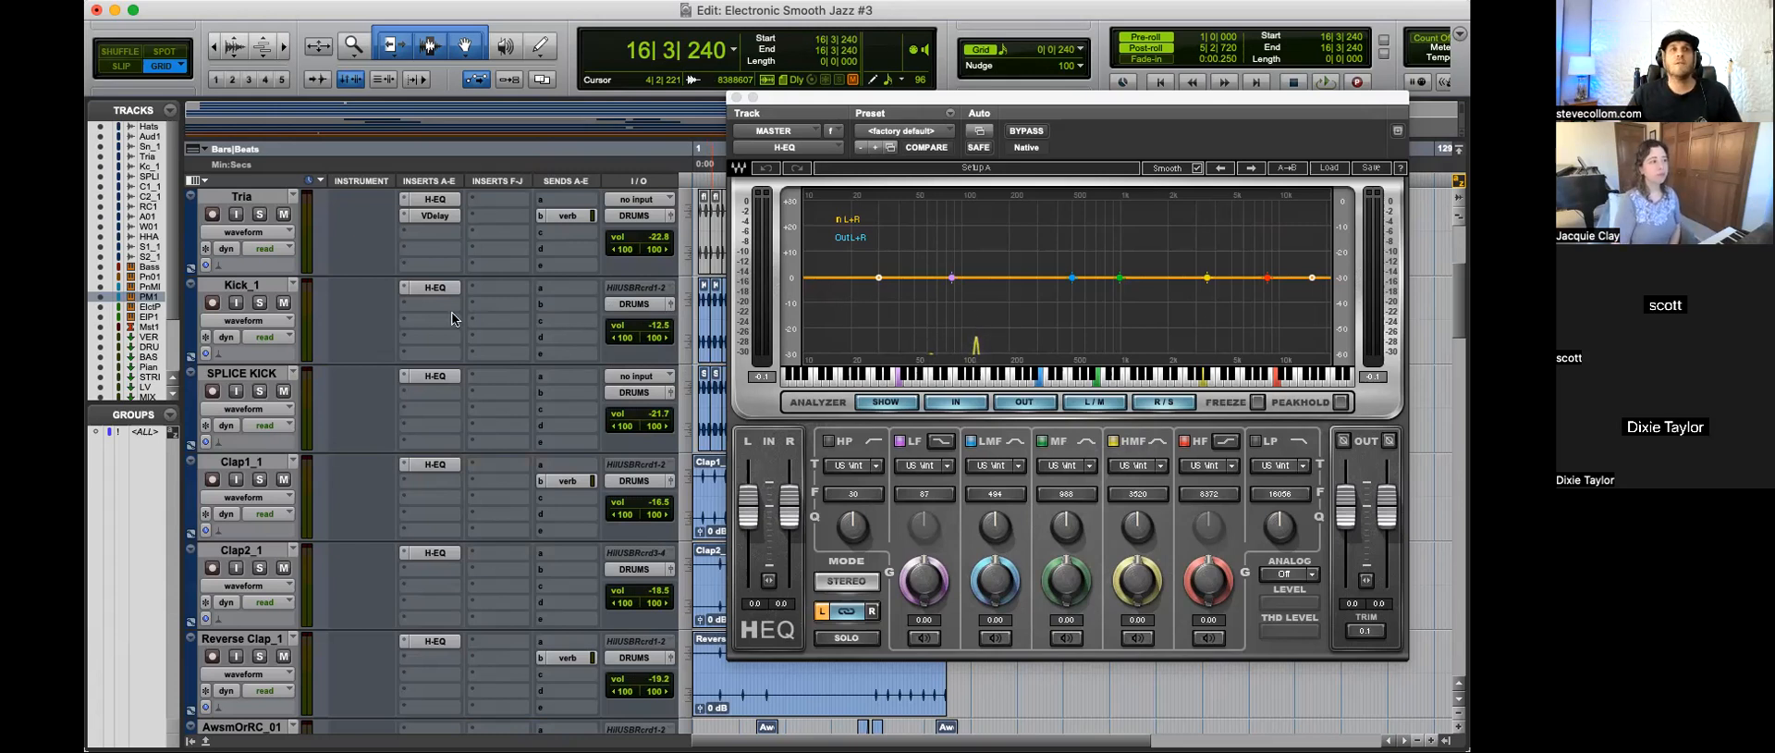
key("space")
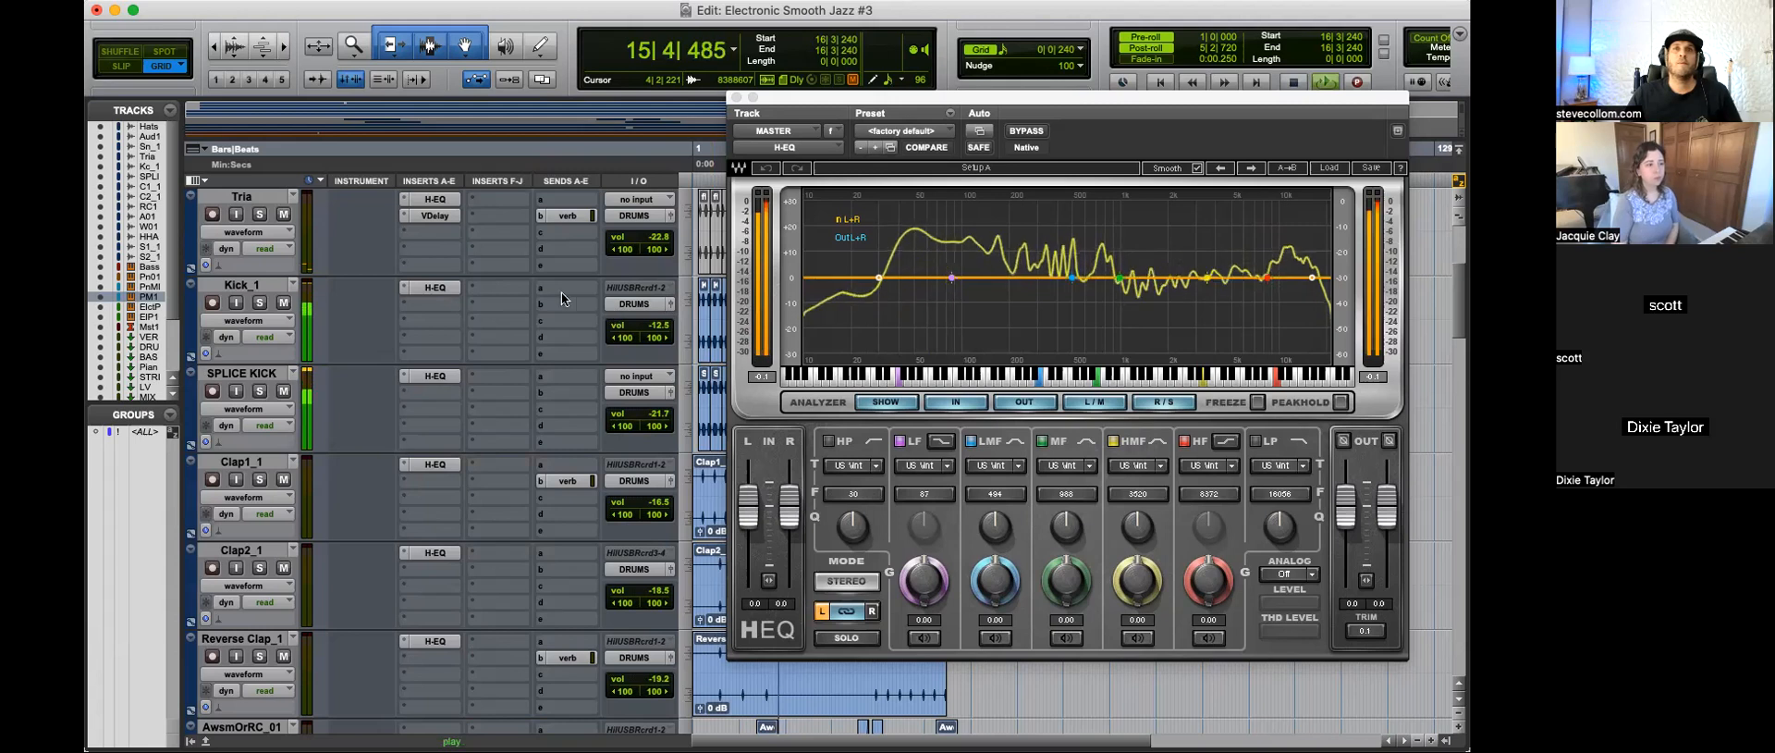
left_click(283, 393)
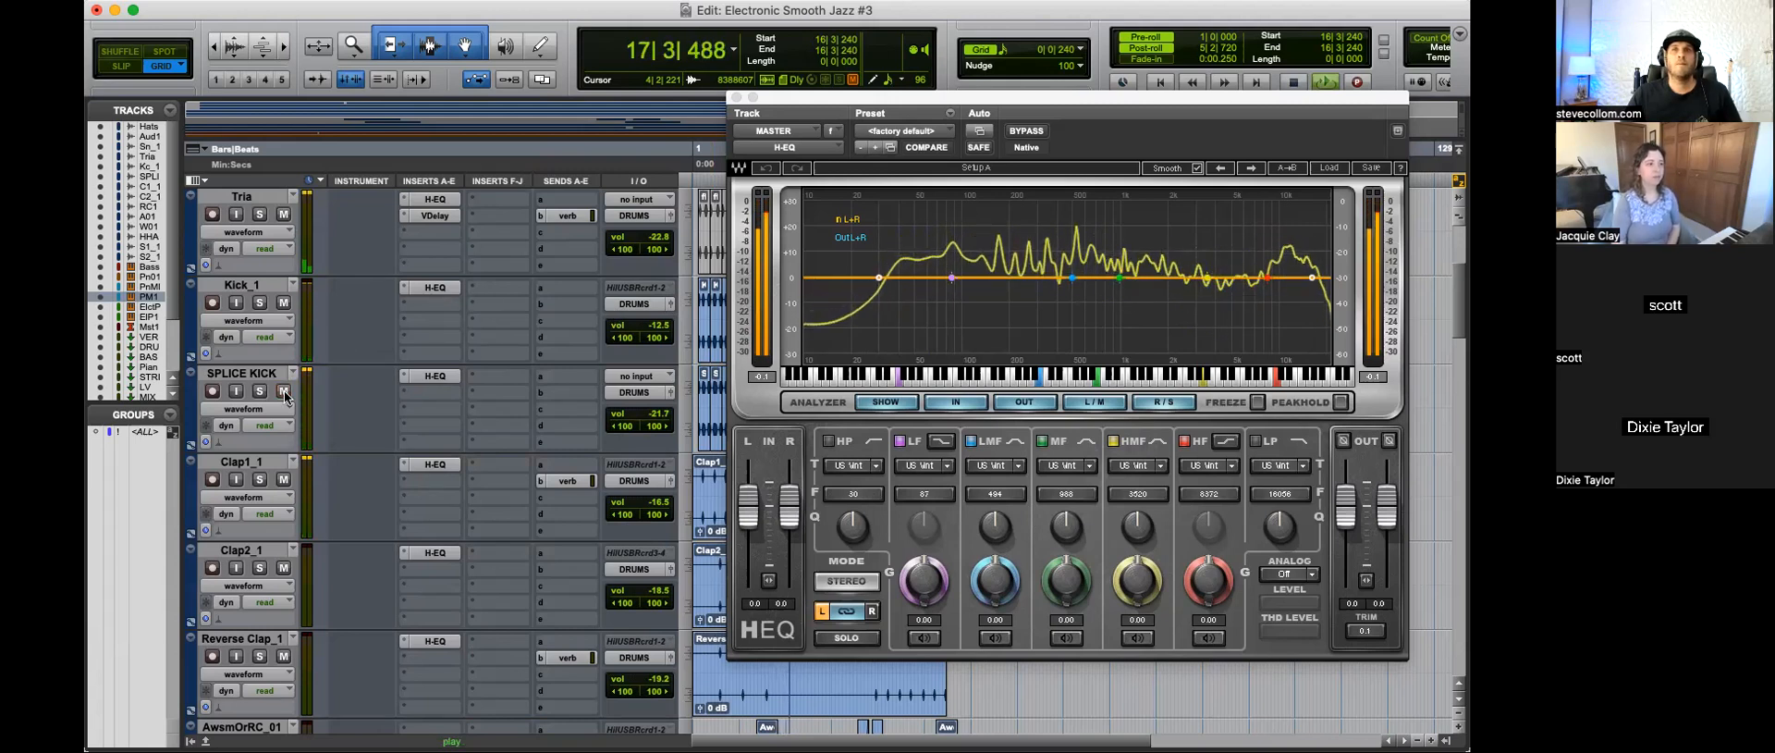
left_click(285, 390)
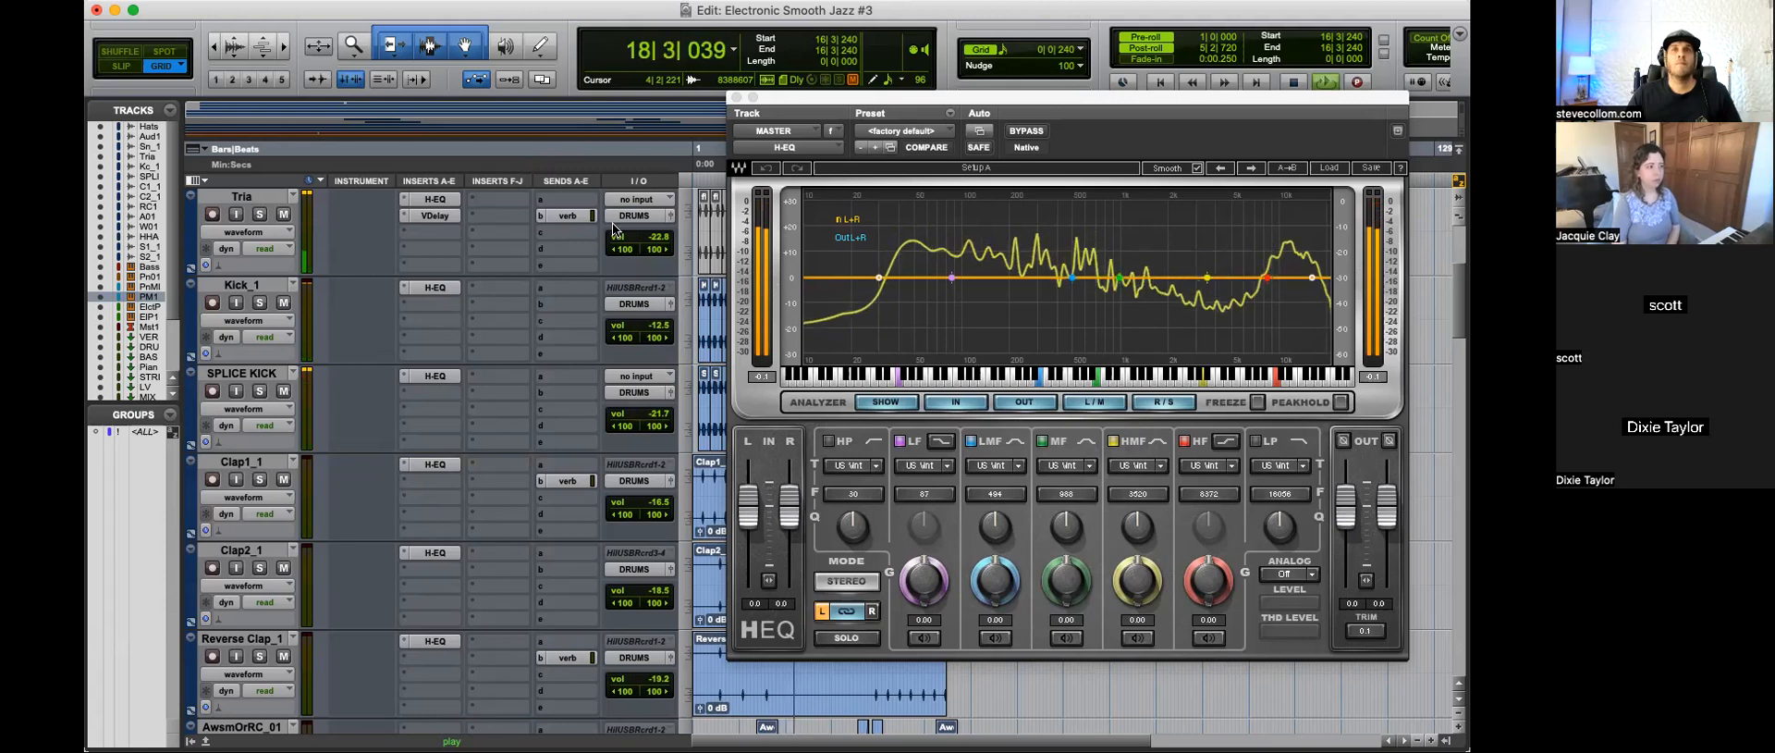
left_click(737, 97)
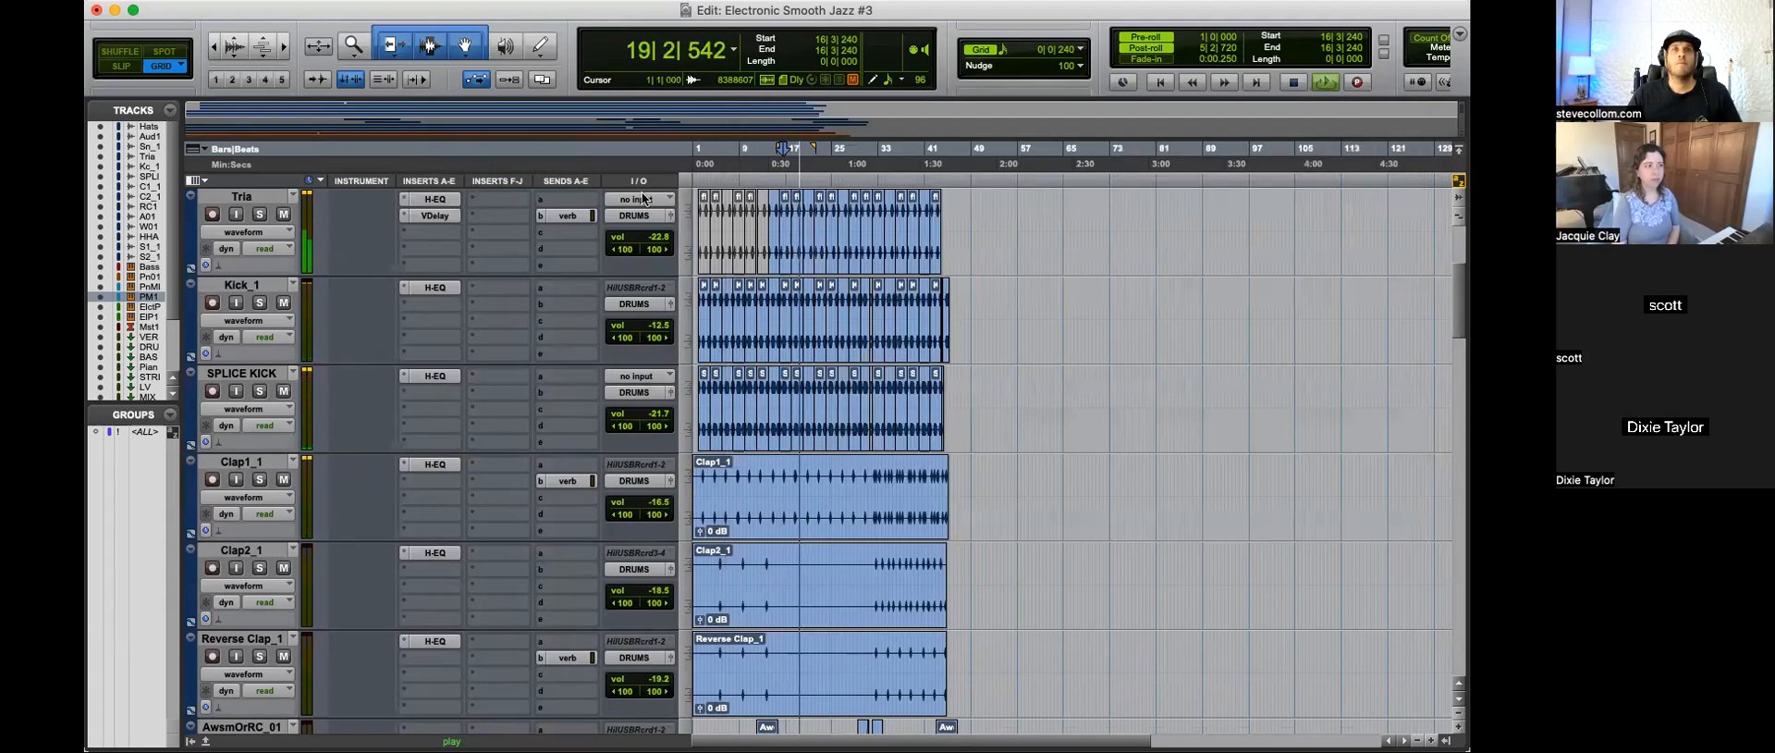
Step: Try the Tria track at -25.9 dB, check the mix with it muted, and restore its volume to -22.8 dB
left_click_drag(657, 236, 660, 243)
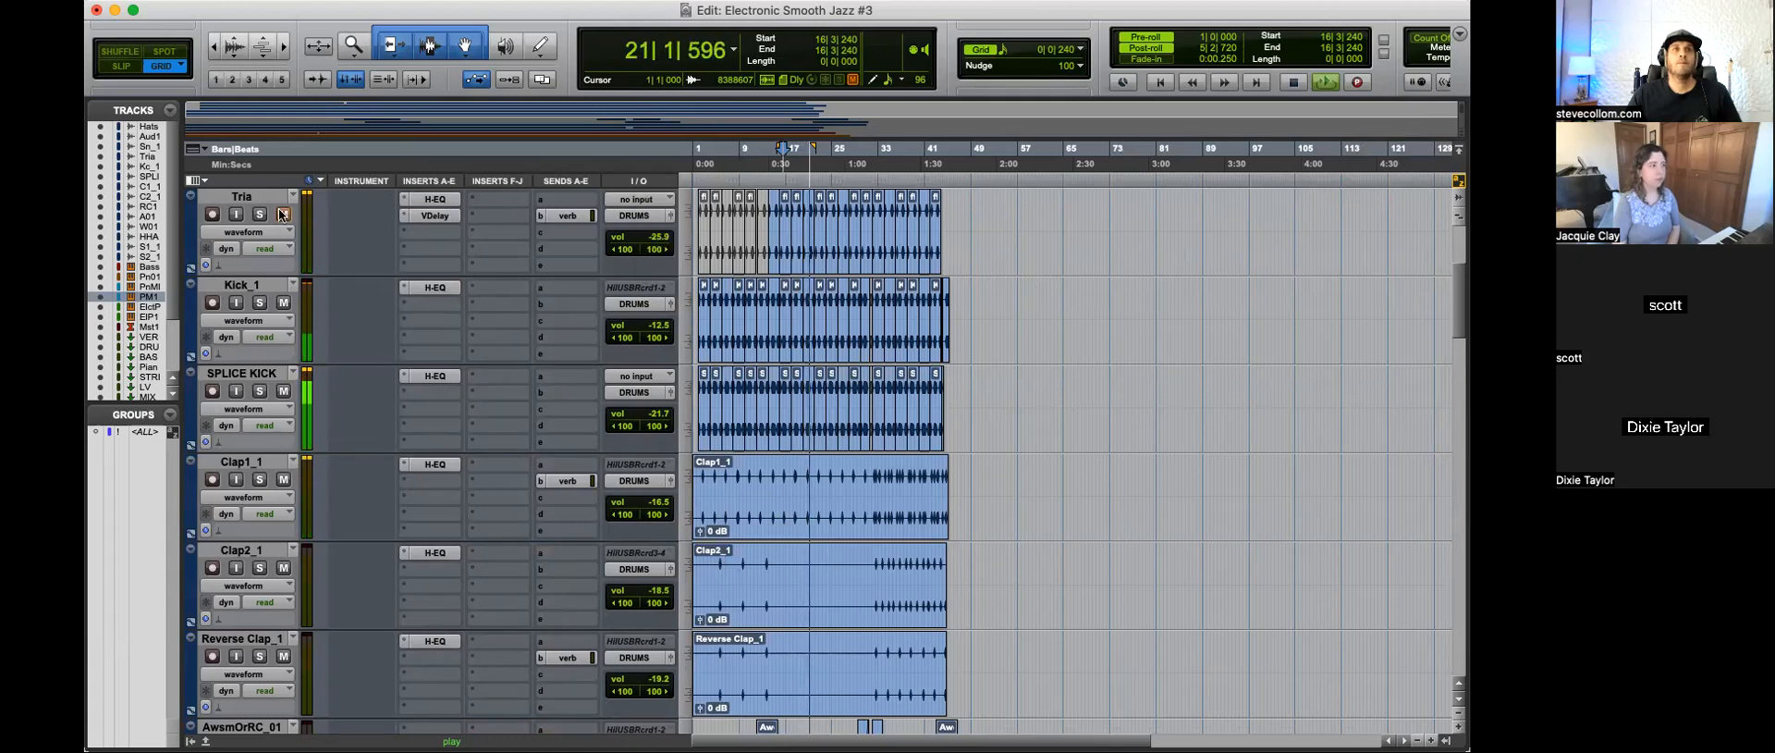
scroll(392, 262, "up", 3)
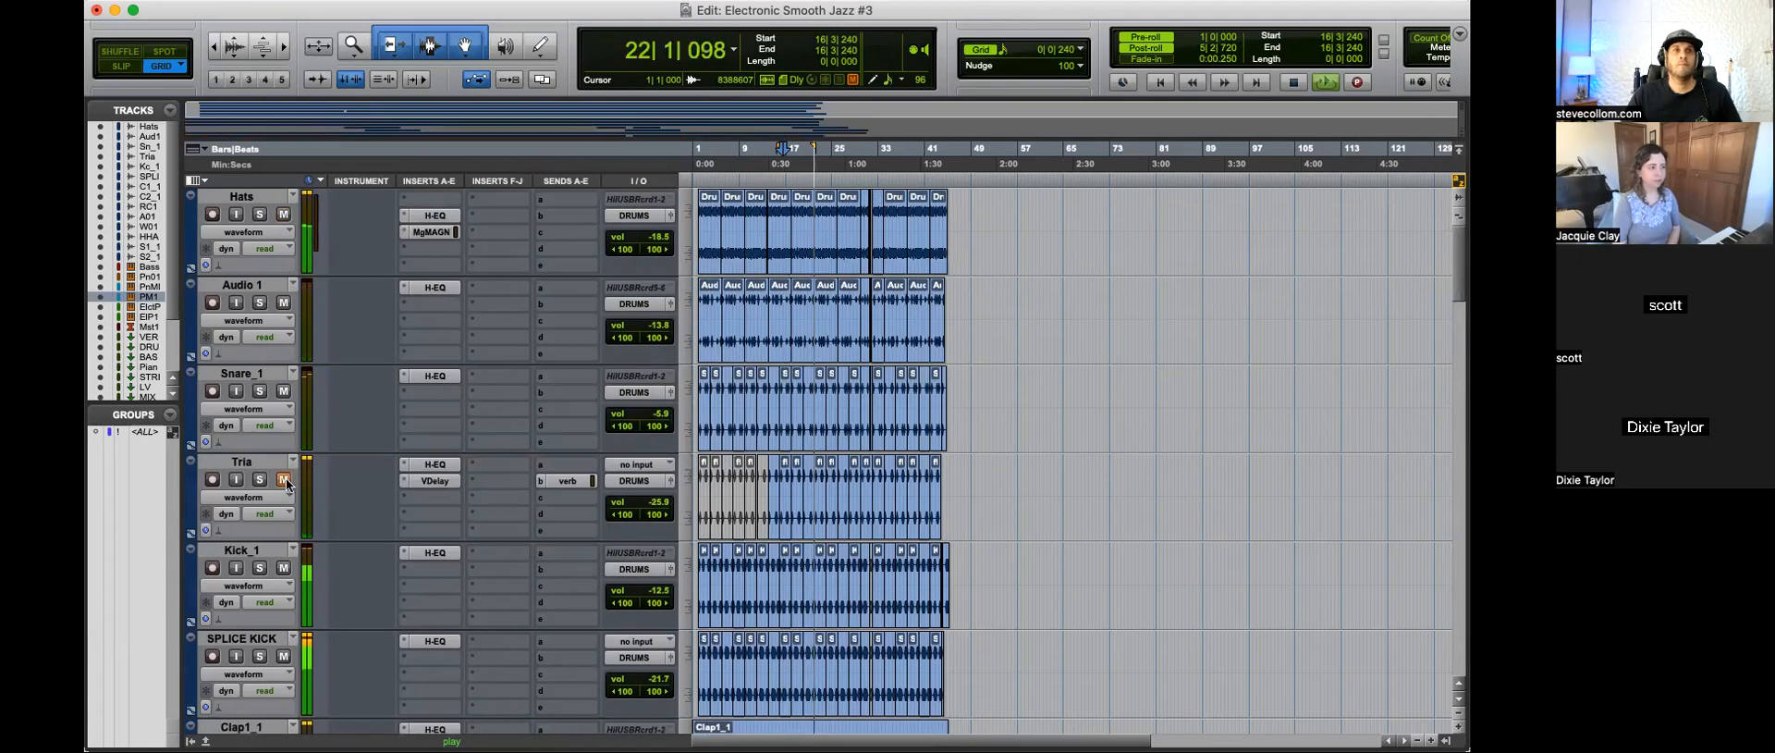
left_click_drag(659, 507, 660, 500)
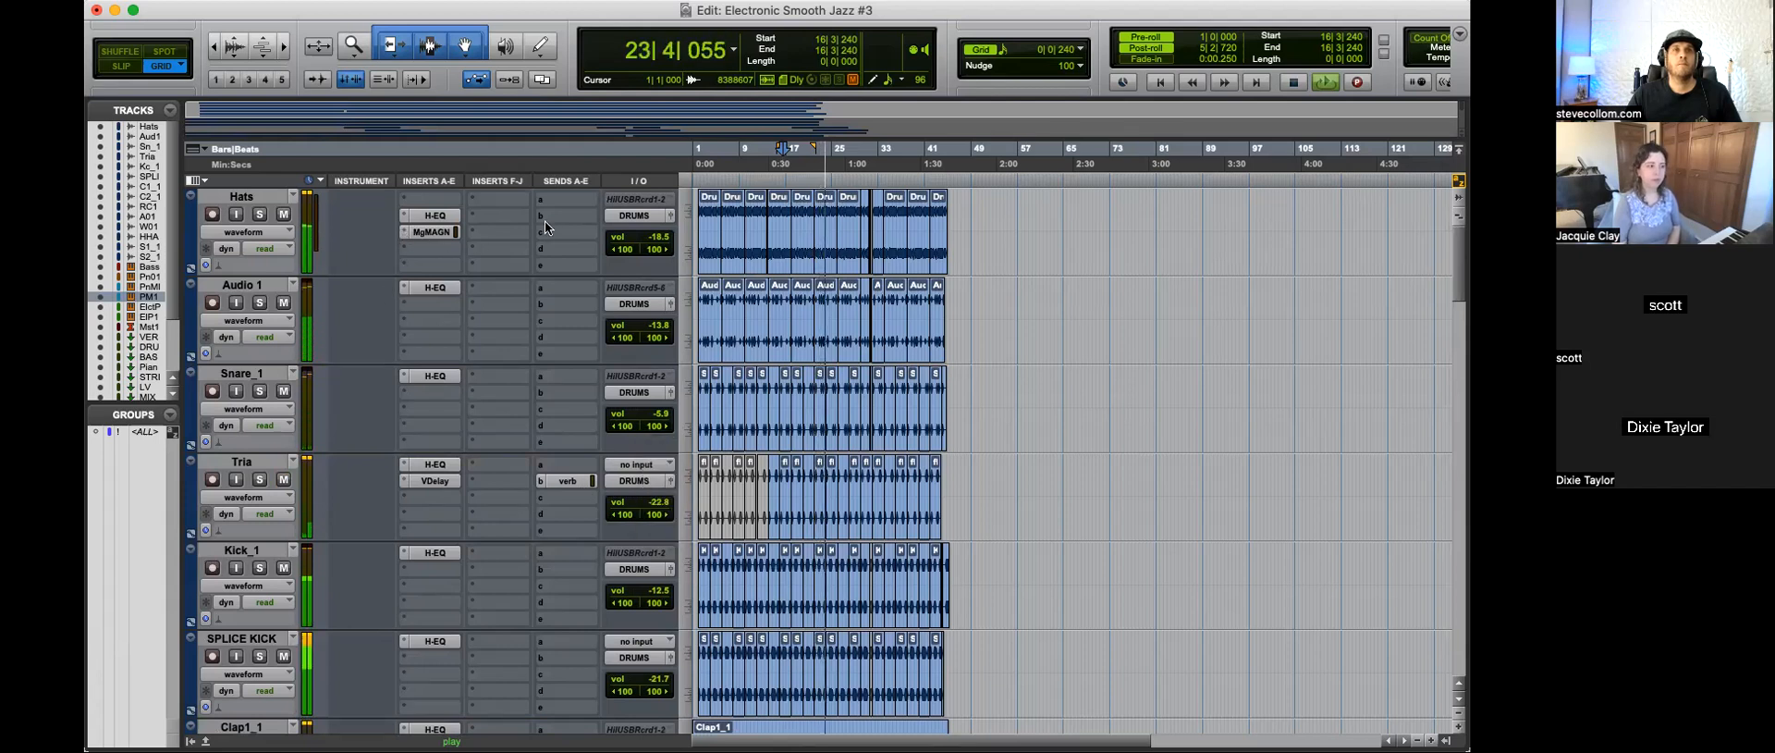
Step: Lower the Hats track volume to -23.8 dB and fine-tune it slightly upward
left_click_drag(662, 243, 662, 253)
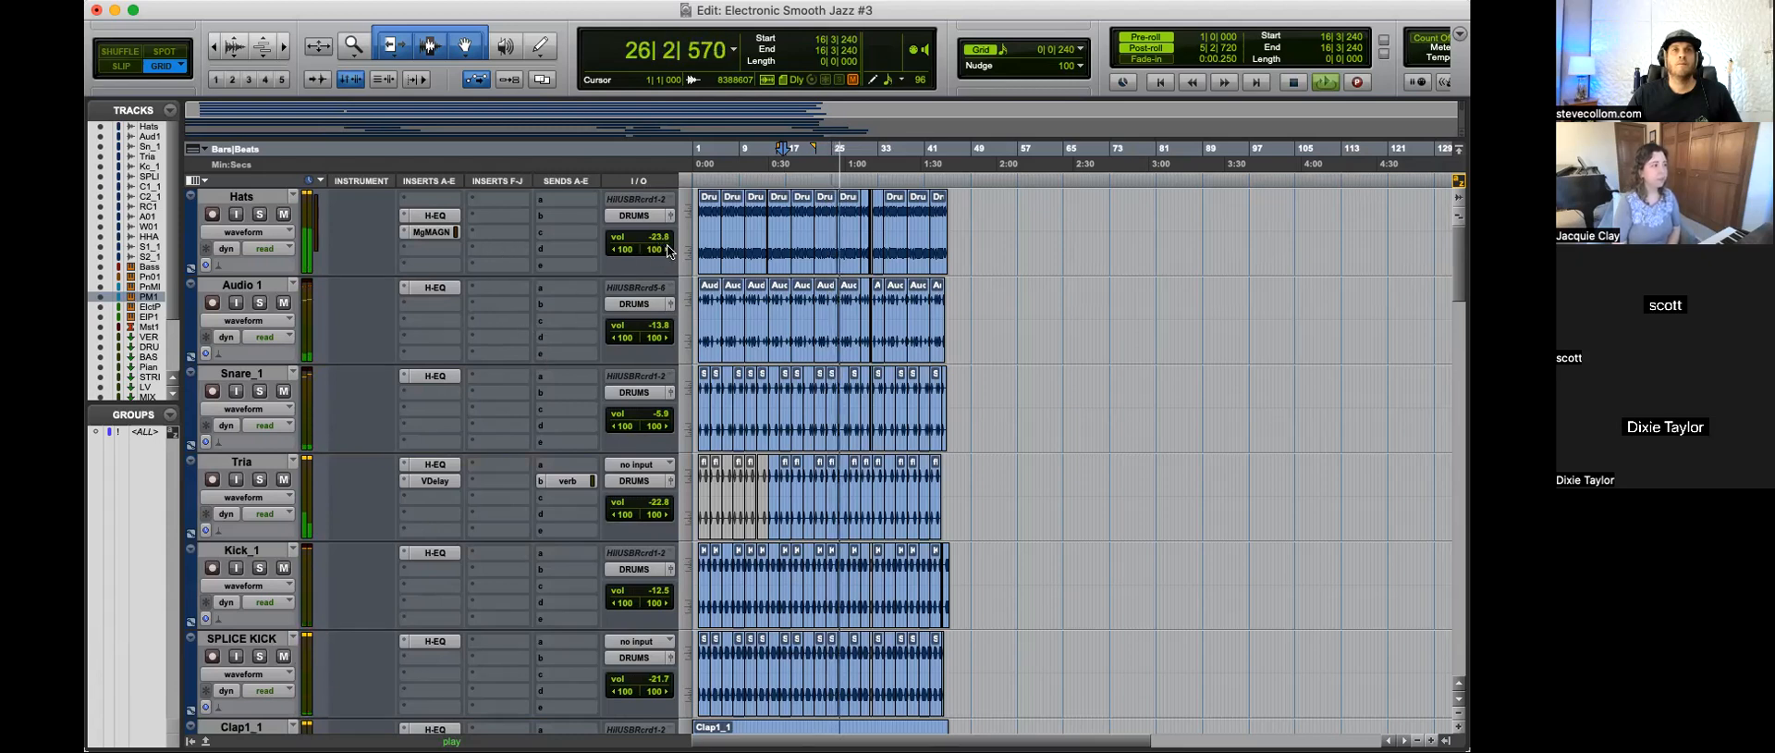
left_click_drag(664, 244, 666, 243)
Step: Look over the instrument and bus tracks, stop playback and select the Master 1 track
scroll(911, 421, "down", 20)
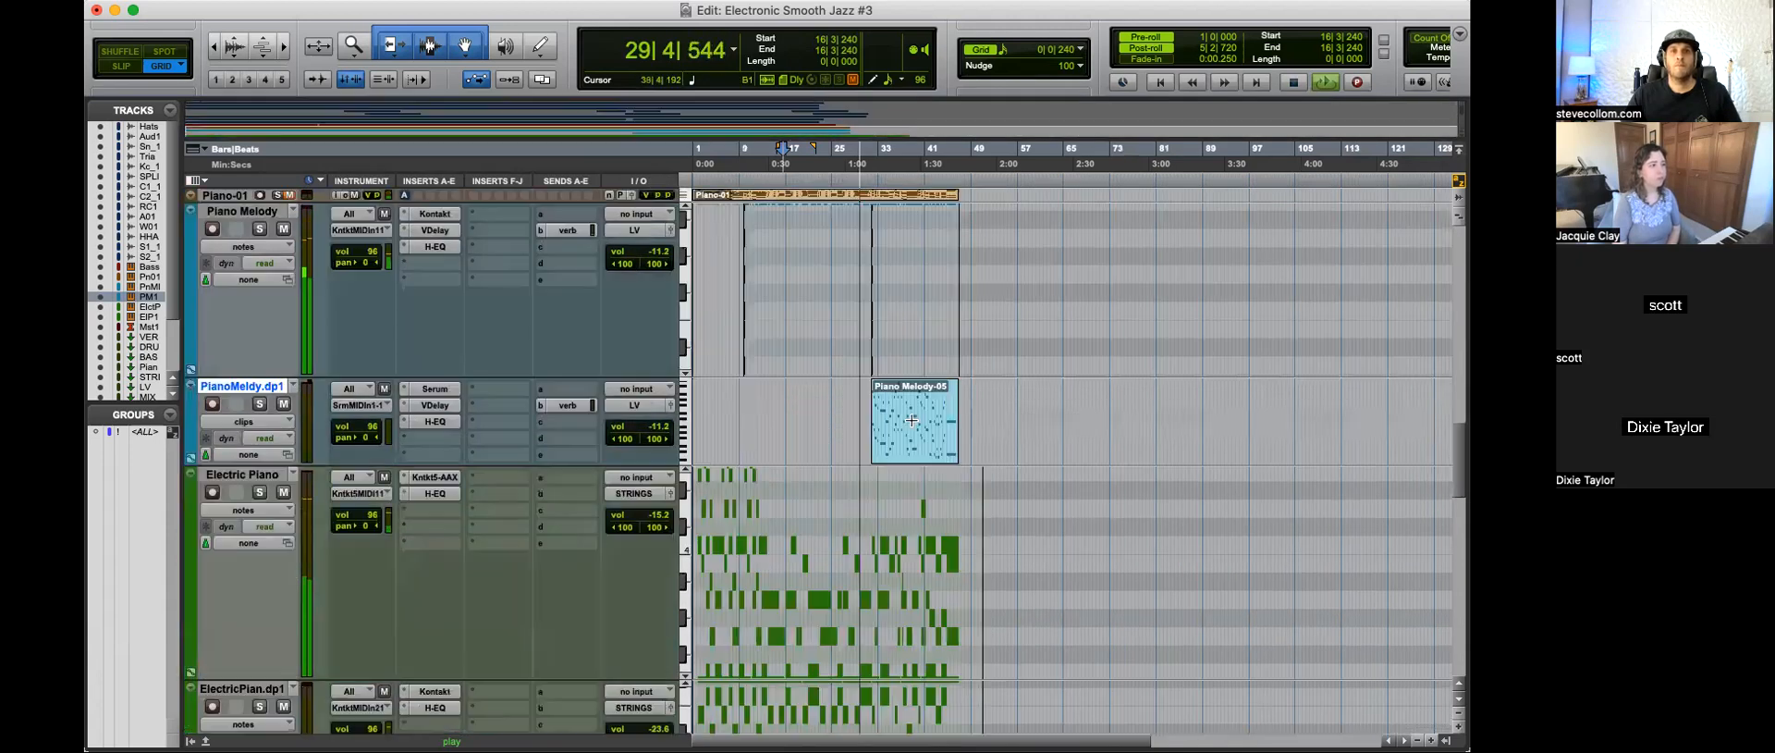
scroll(887, 453, "up", 5)
scroll(852, 490, "down", 2)
scroll(832, 508, "up", 8)
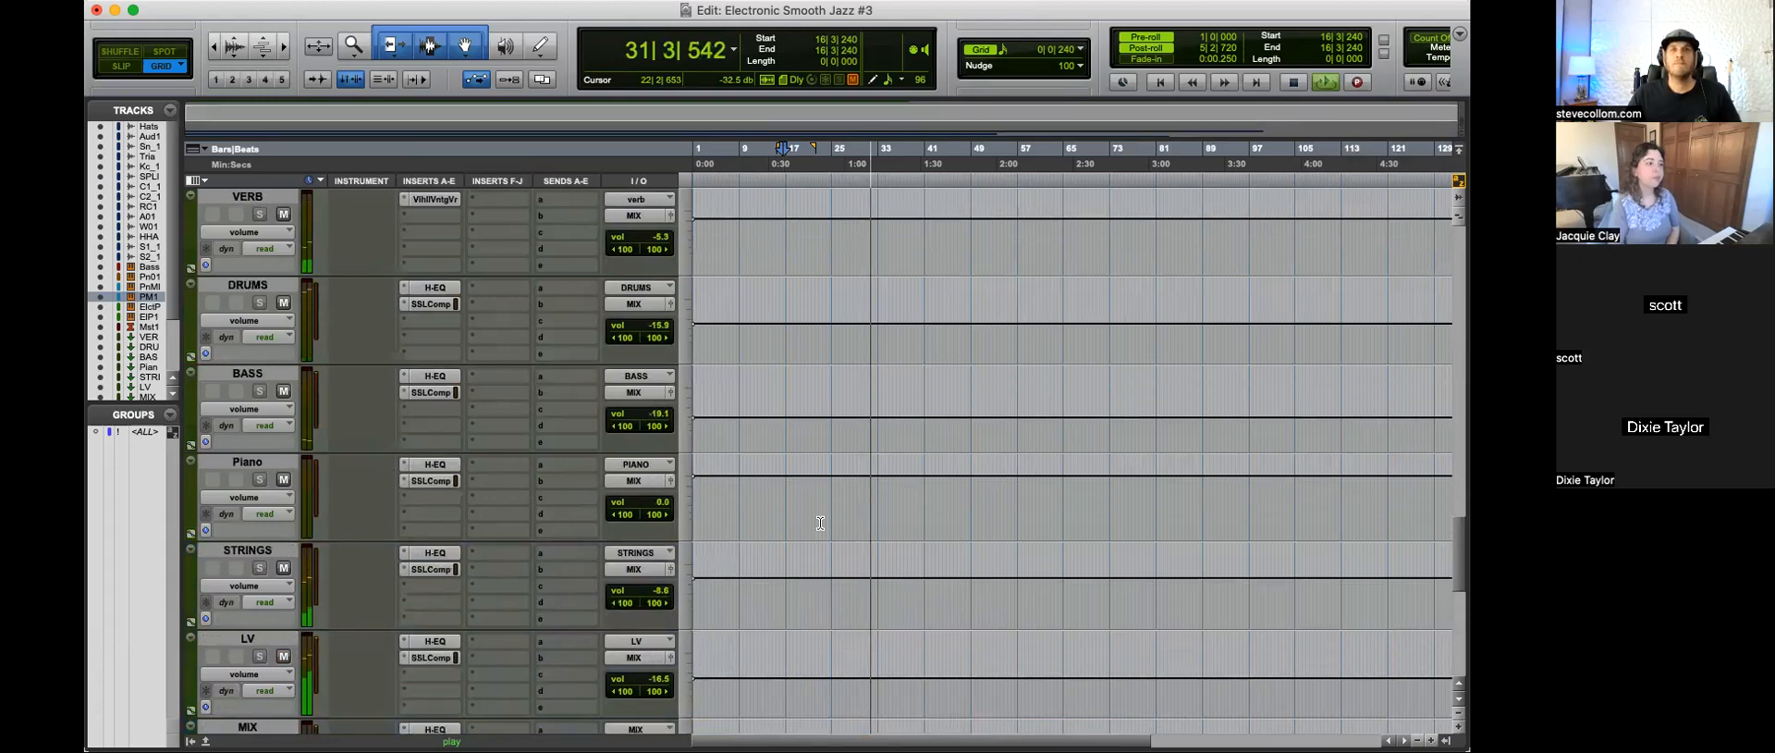
key("space")
left_click(271, 499)
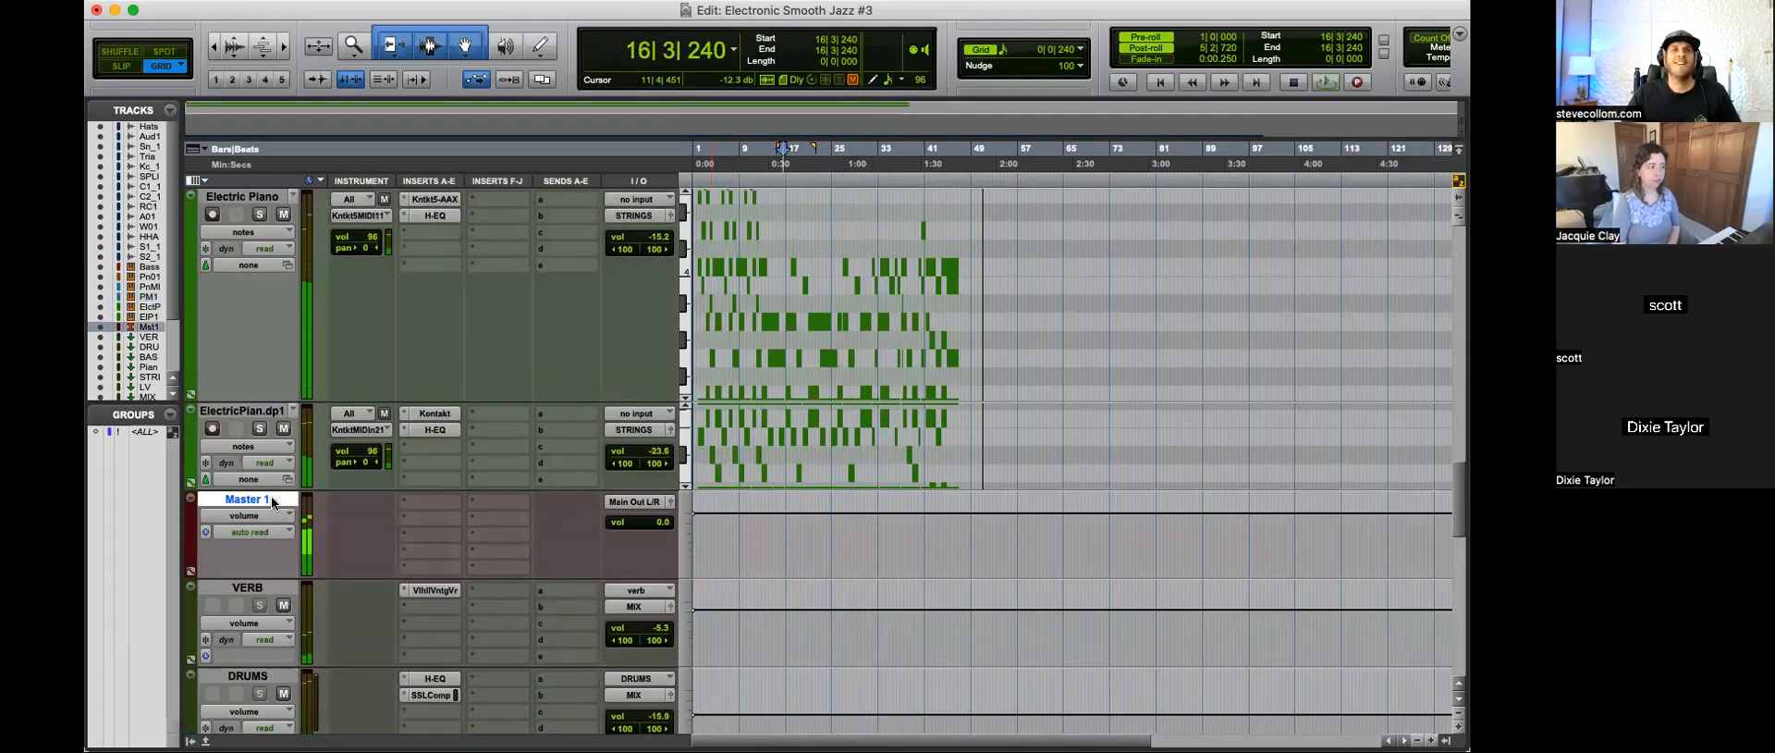
Step: Place the edit cursor on Master 1 just before bar 2 and examine the opening bars in close-up
left_click(967, 531)
key("t")
key("t")
key("t")
key("r")
key("r")
key("Return")
key("t")
key("t")
key("t")
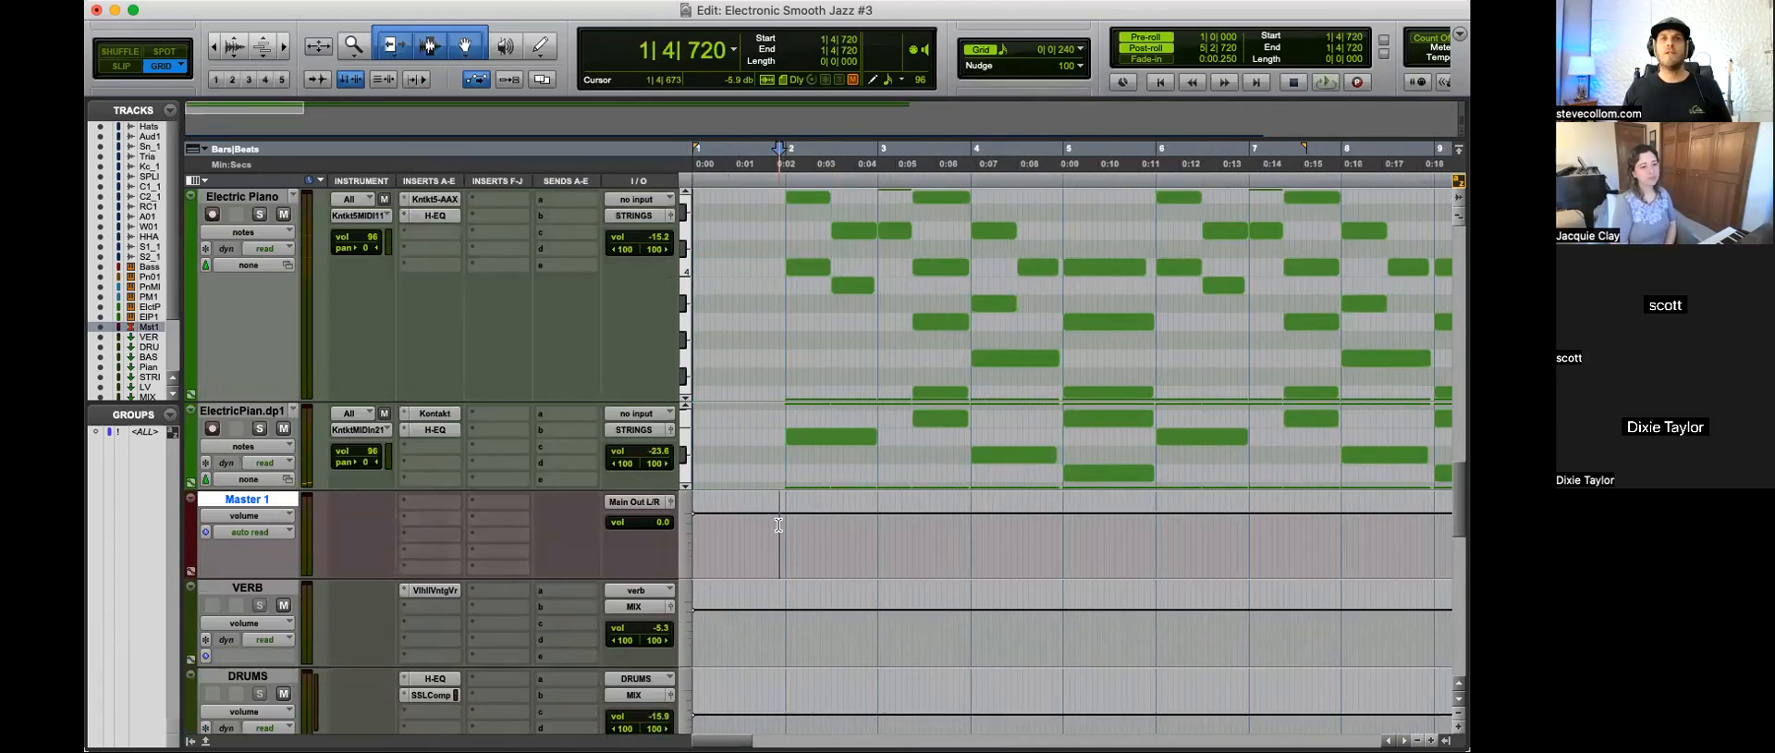
key("t")
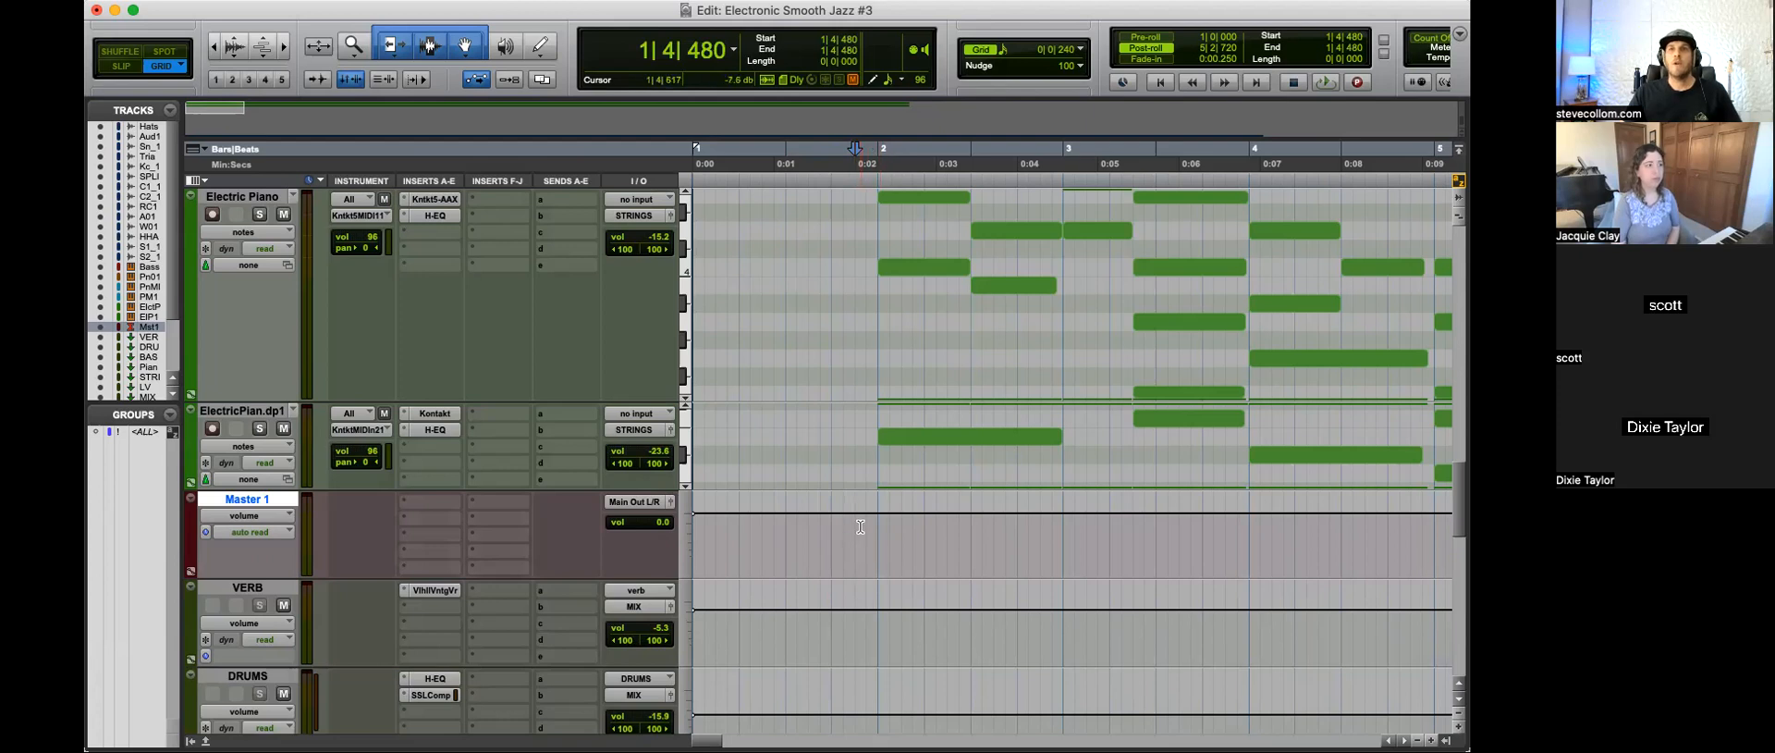
Step: Play briefly from 1|3|720 to pinpoint where the song's first sound enters
left_click(751, 532)
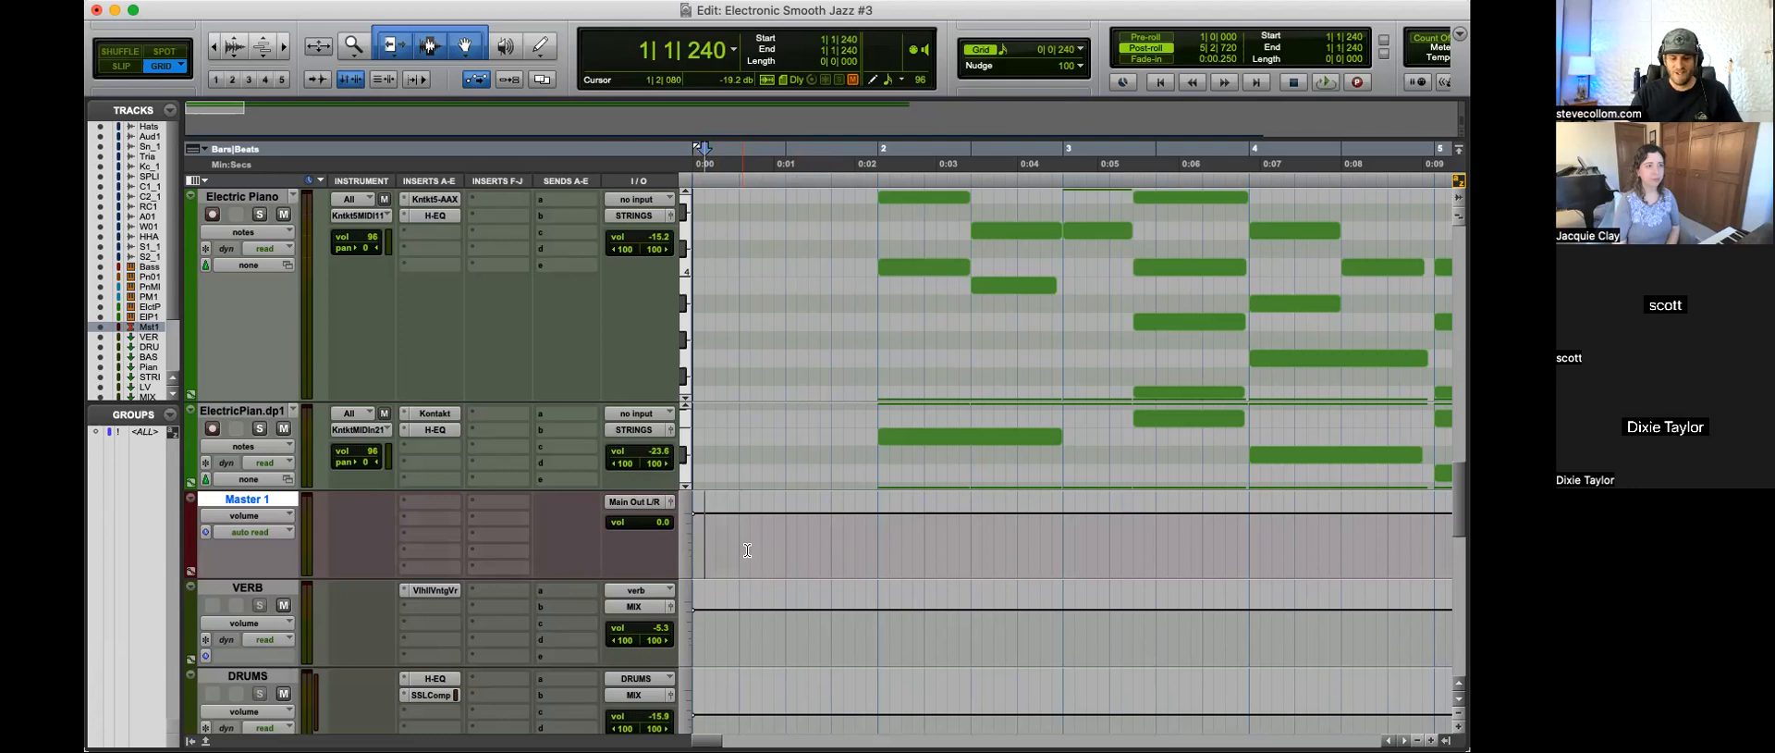
mouse_move(700, 535)
left_mouse_down()
mouse_move(877, 532)
mouse_move(703, 530)
left_mouse_up()
left_click(696, 530)
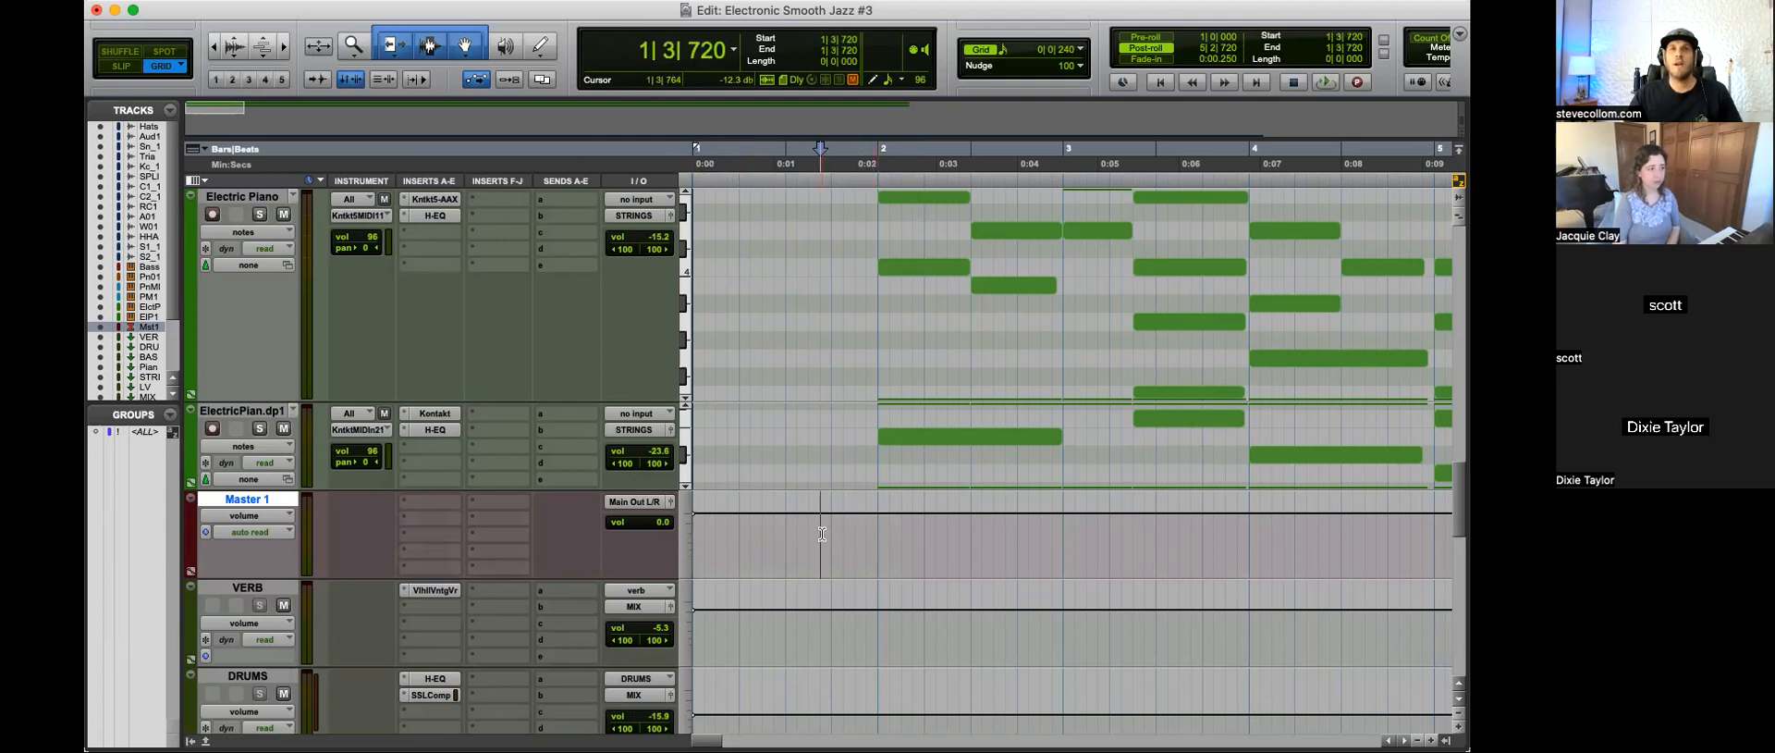
key("space")
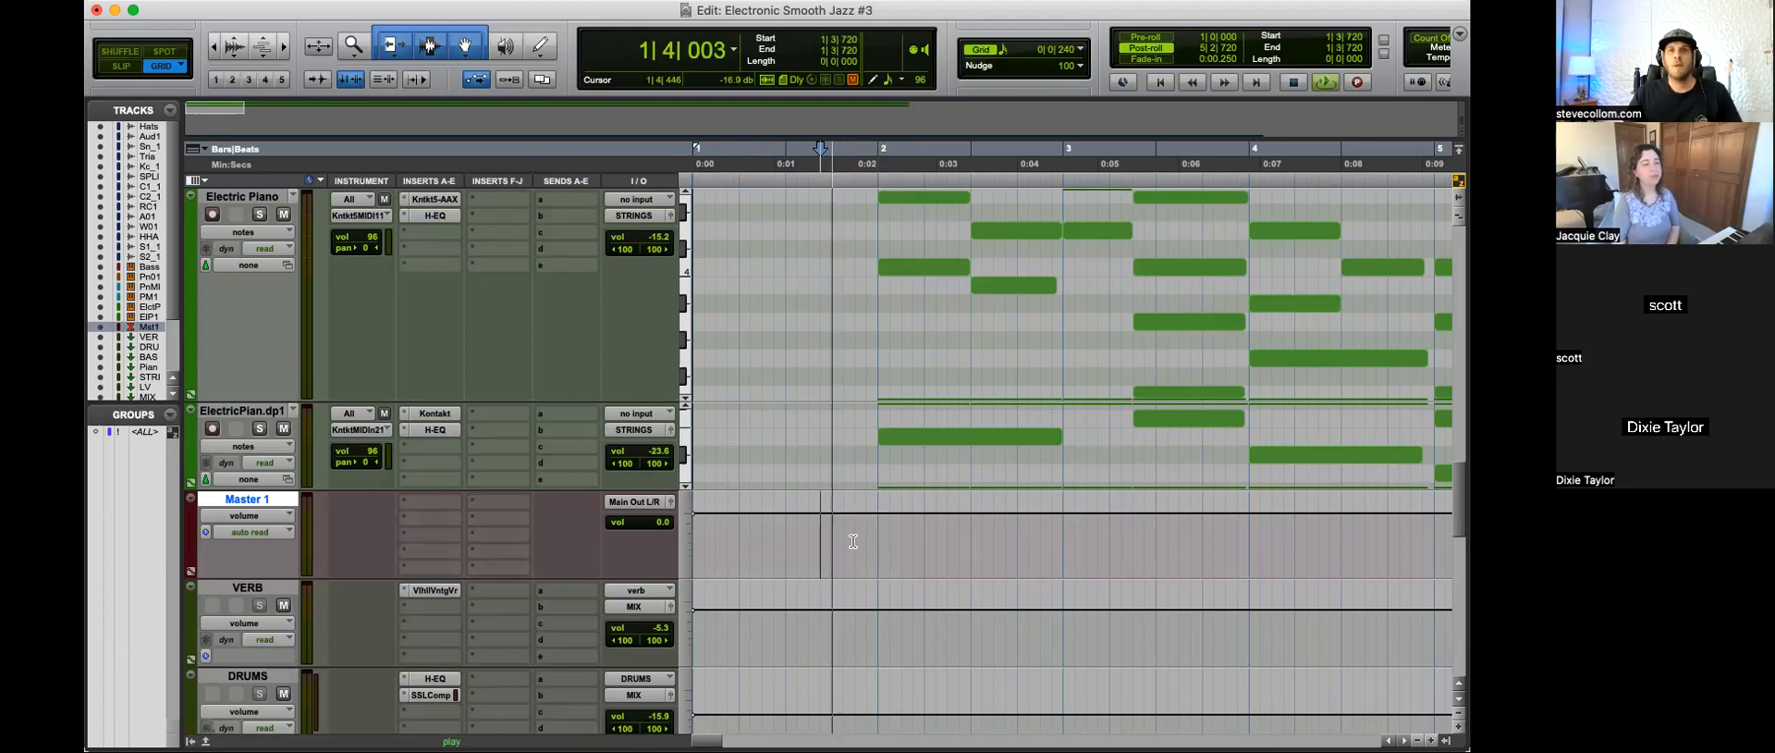
key("space")
Step: Select Master 1 from 1|1|000 to 1|4|720 and pull its volume automation down to minus infinity
left_click(867, 531)
left_click_drag(865, 530, 631, 529)
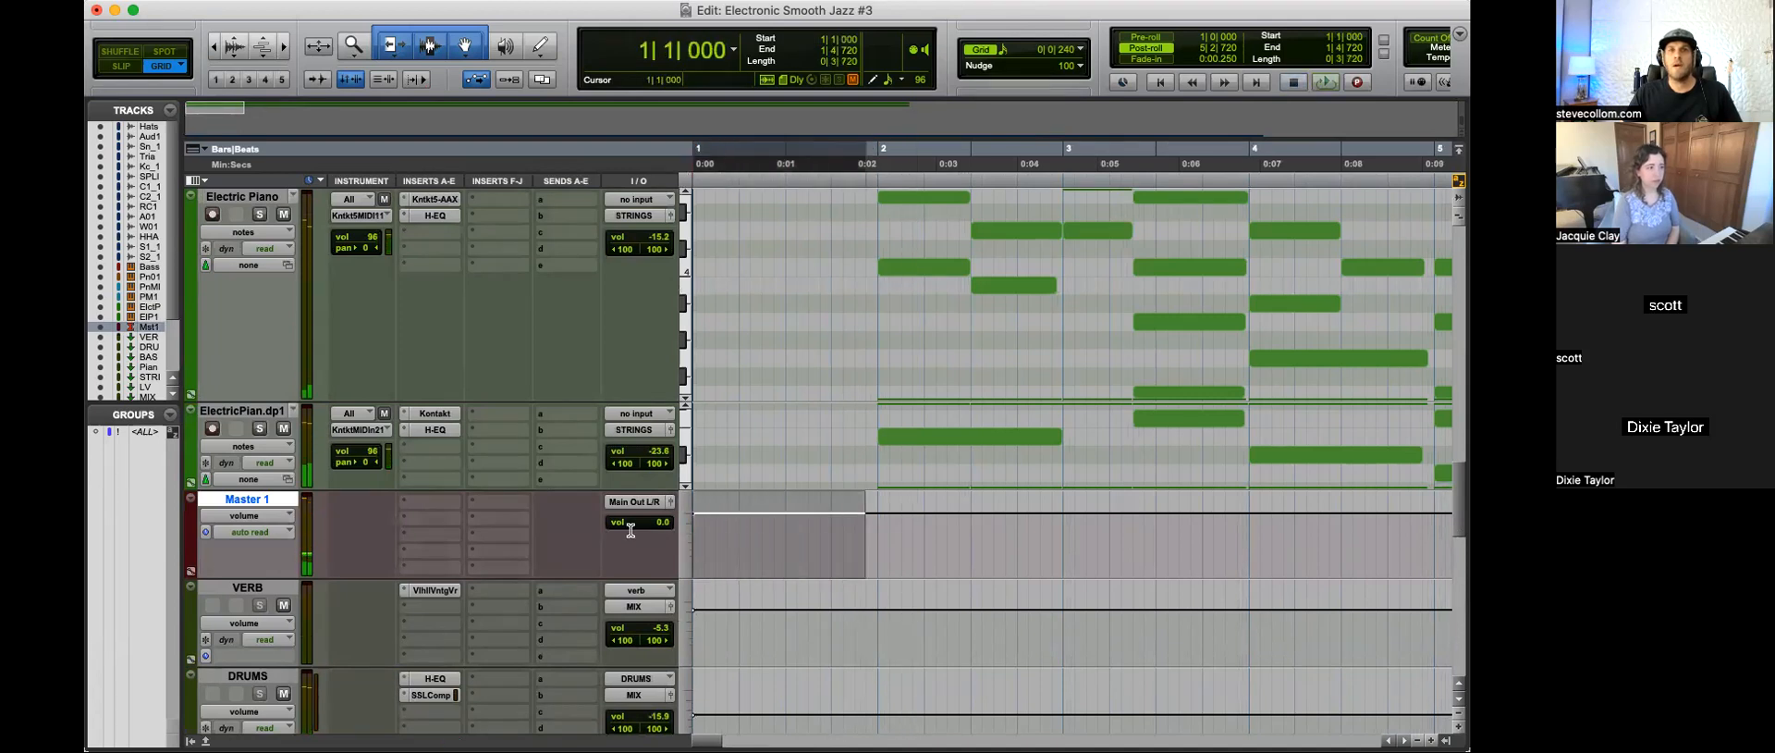
left_click_drag(822, 502, 825, 583)
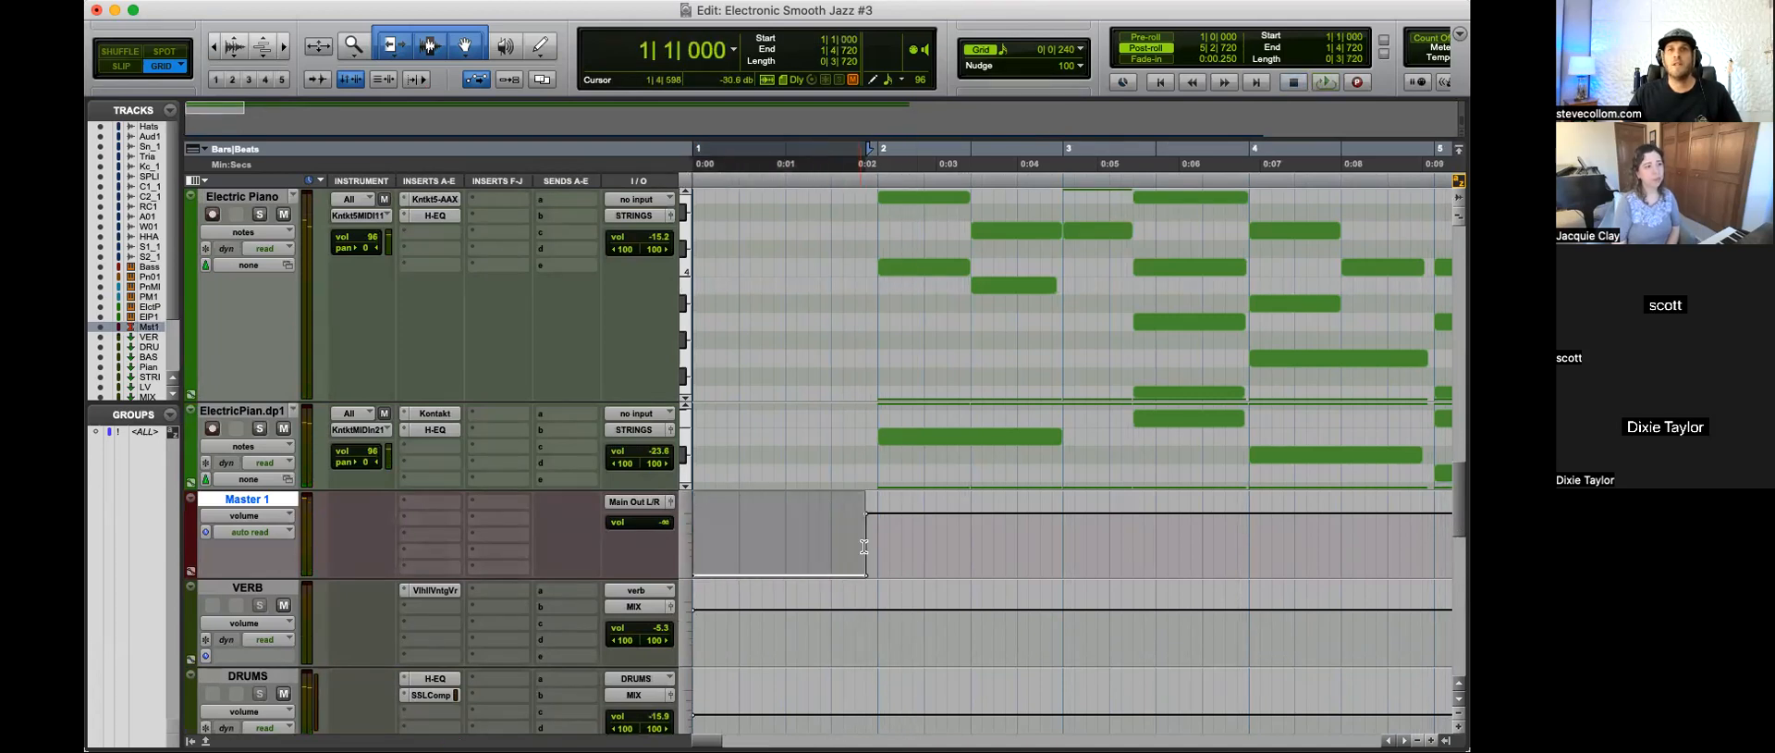
Step: Play the song from 1|4|720 to check the Master 1 volume automation at the intro
left_click(867, 546)
key("t")
key("t")
key("r")
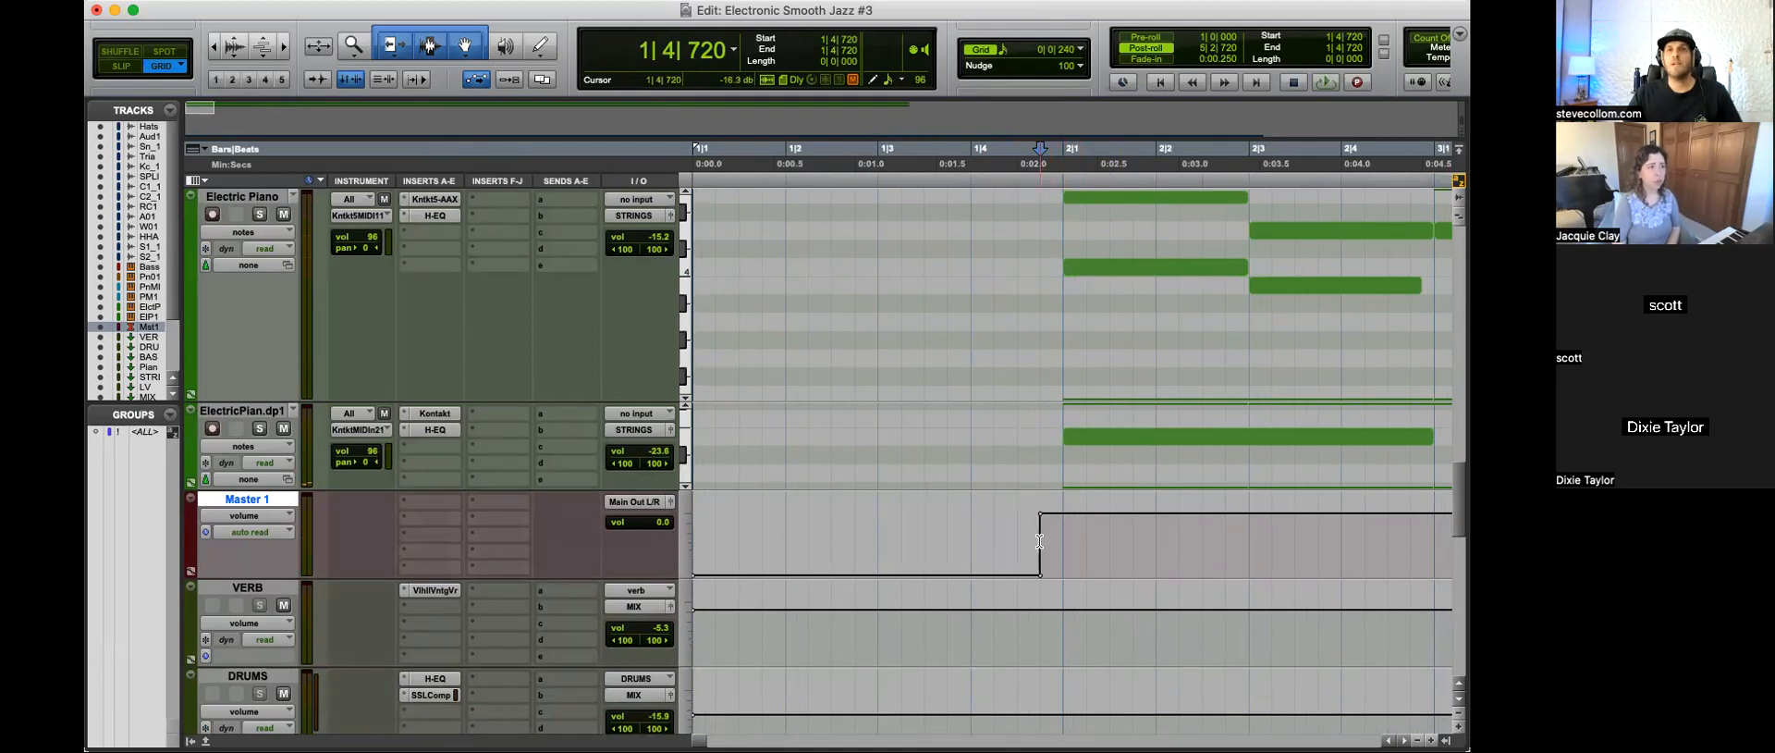
key("r")
key("space")
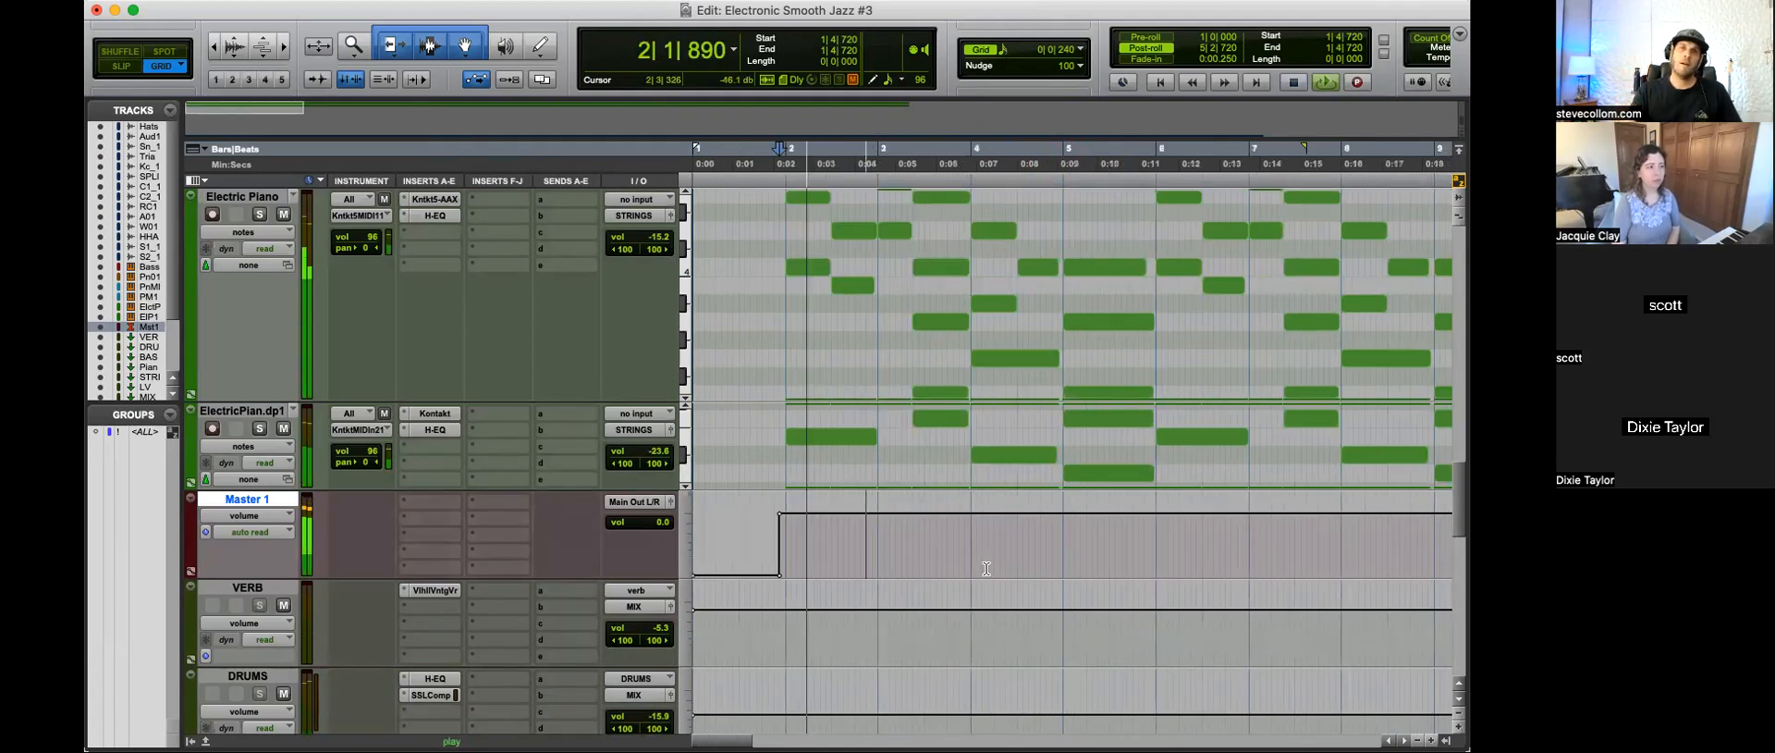
Step: Listen to the song's ending from 45|2|000 and again from 44|4|240, examining the closing bars on Master 1
key("r")
key("r")
key("space")
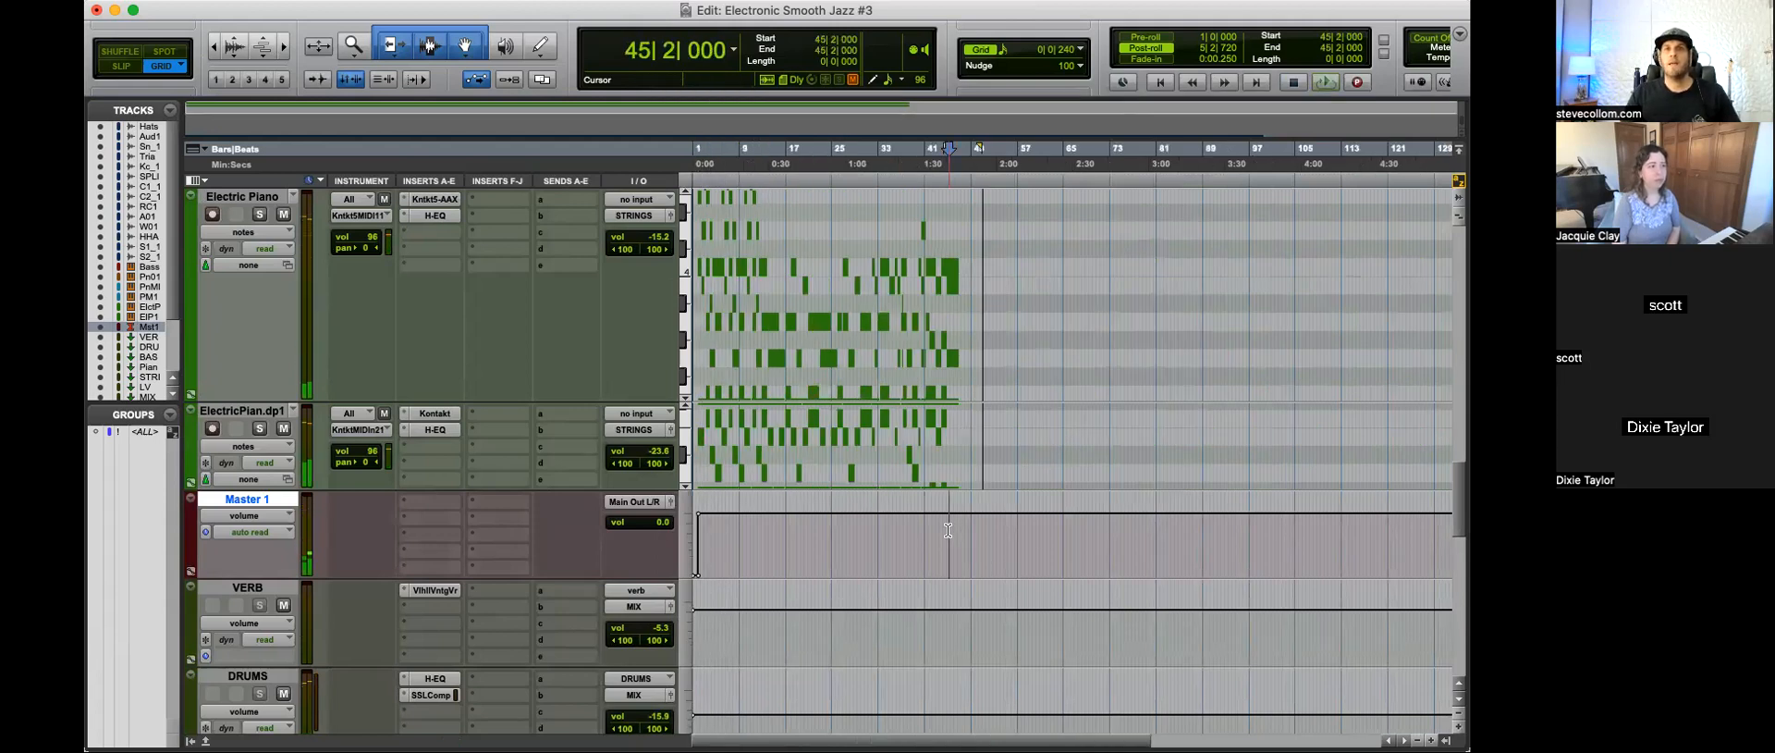
key("t")
key("t")
left_click(1098, 530)
key("space")
left_click(1054, 529)
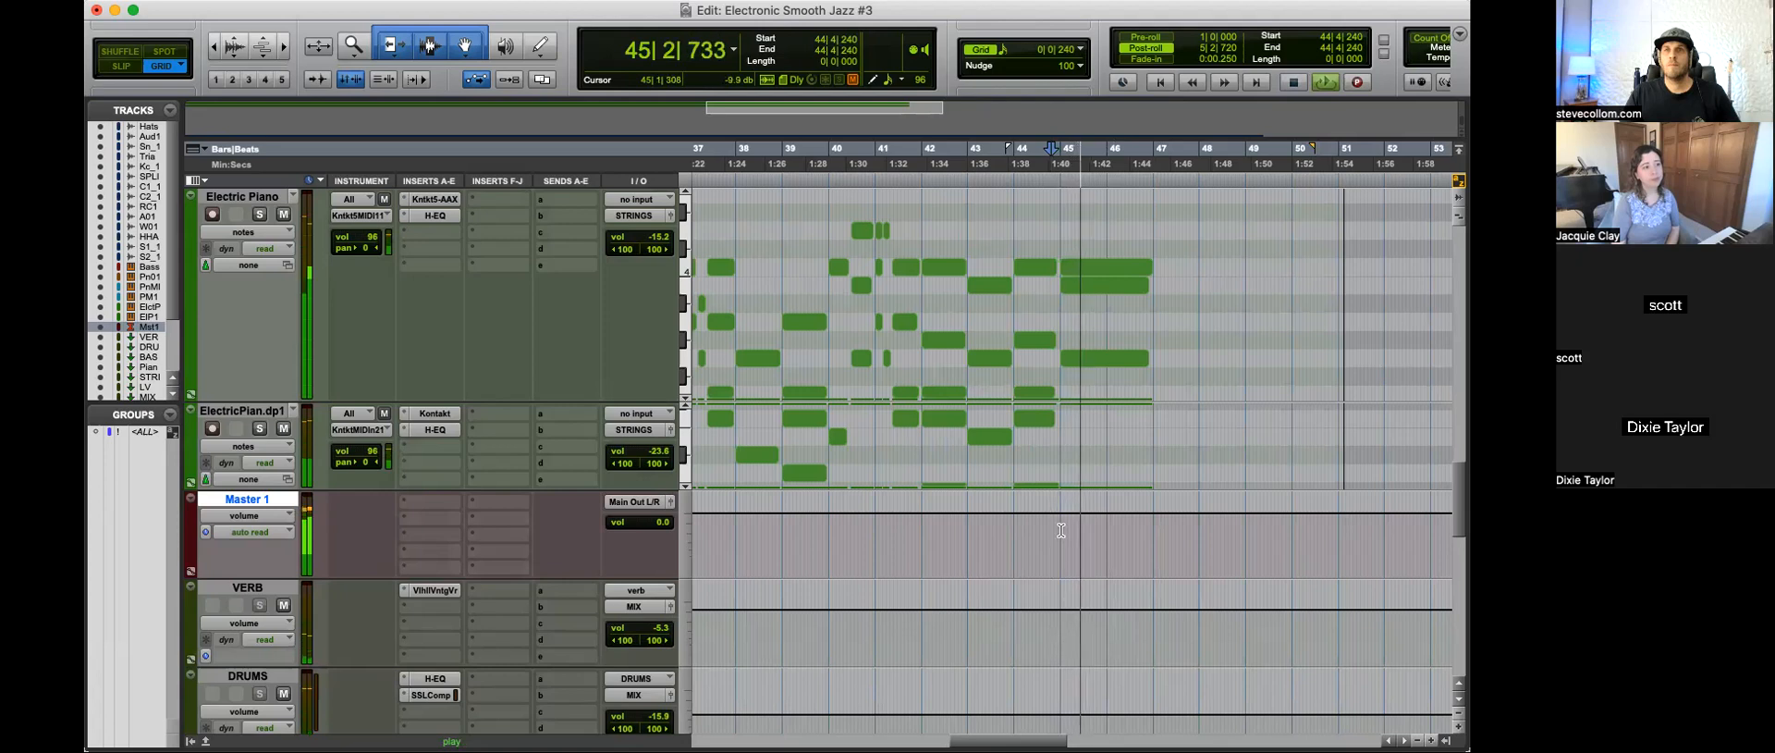
Step: Fade Master 1's volume automation down from bar 45 to about bar 49 with a bend near bar 47, and play from 44|4|240
left_click_drag(1072, 532, 1242, 564)
left_click_drag(1143, 535, 1166, 536)
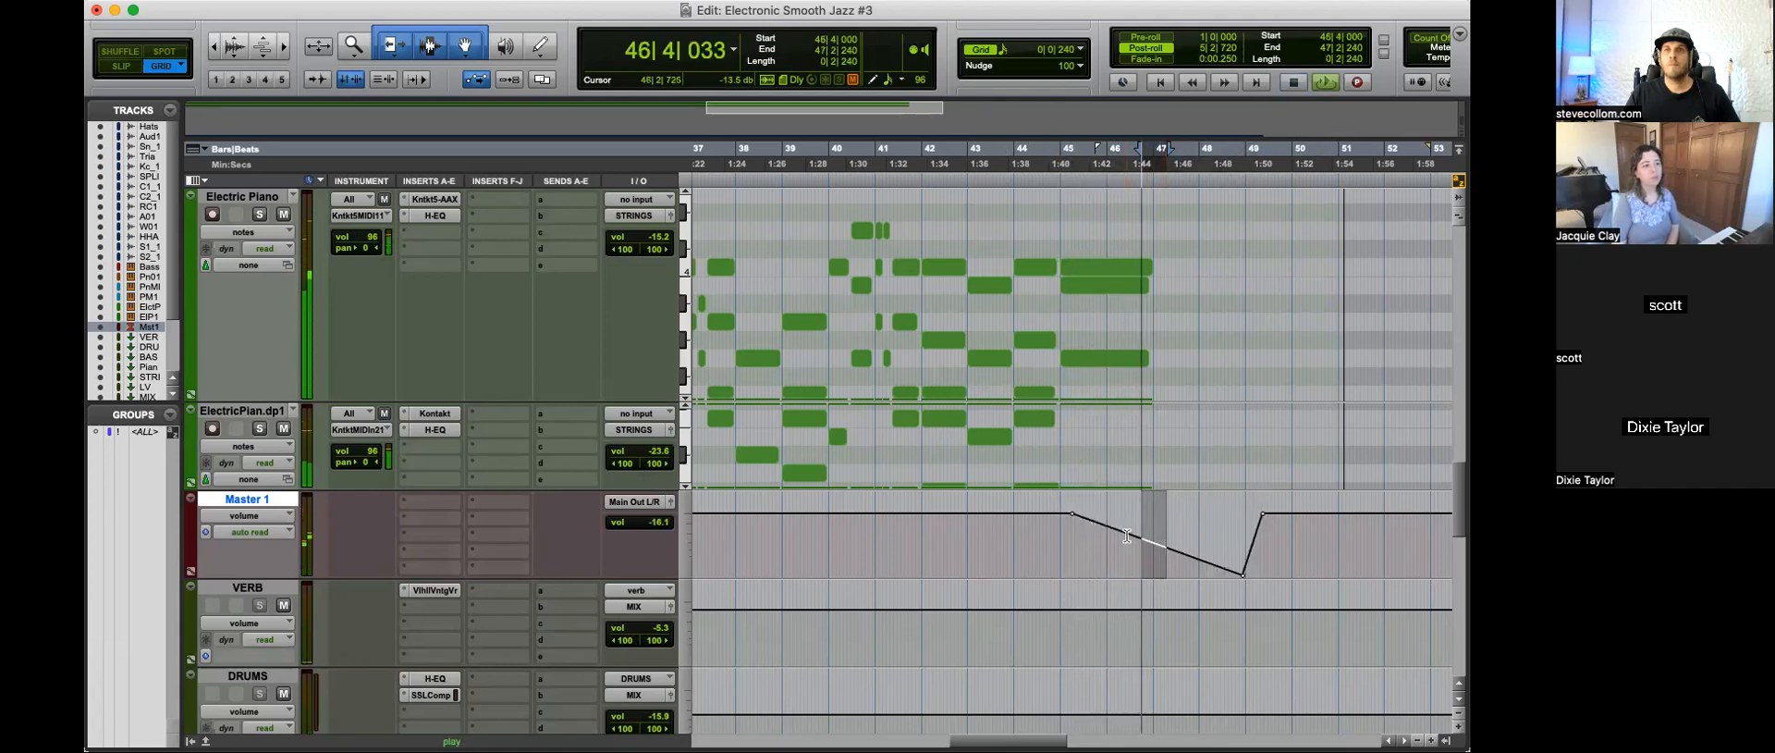
key("space")
scroll(1081, 499, "up", 5)
left_click(1051, 464)
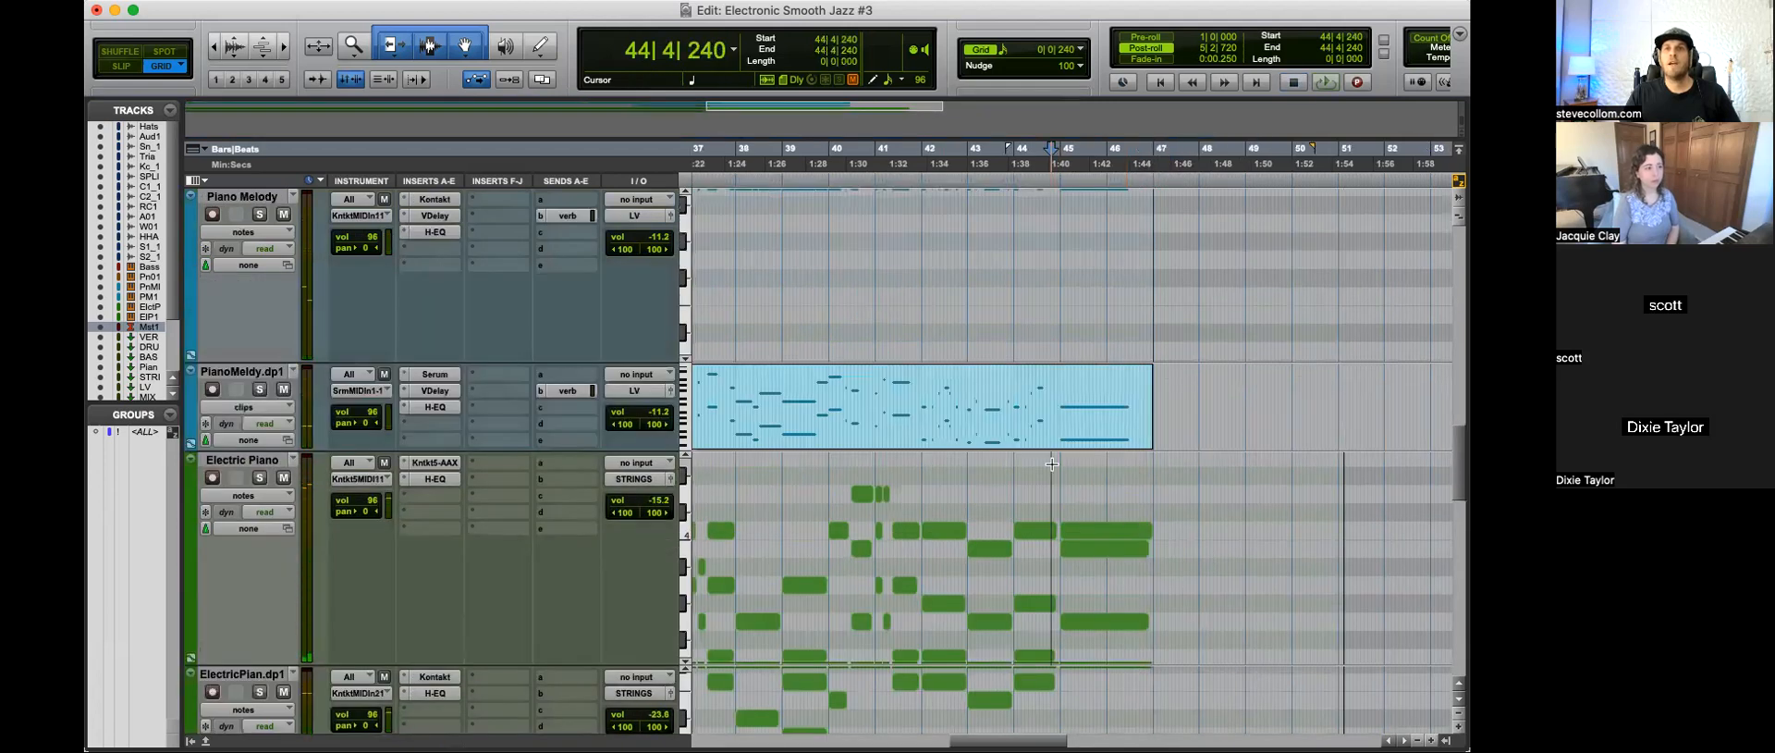
scroll(1189, 463, "down", 3)
key("space")
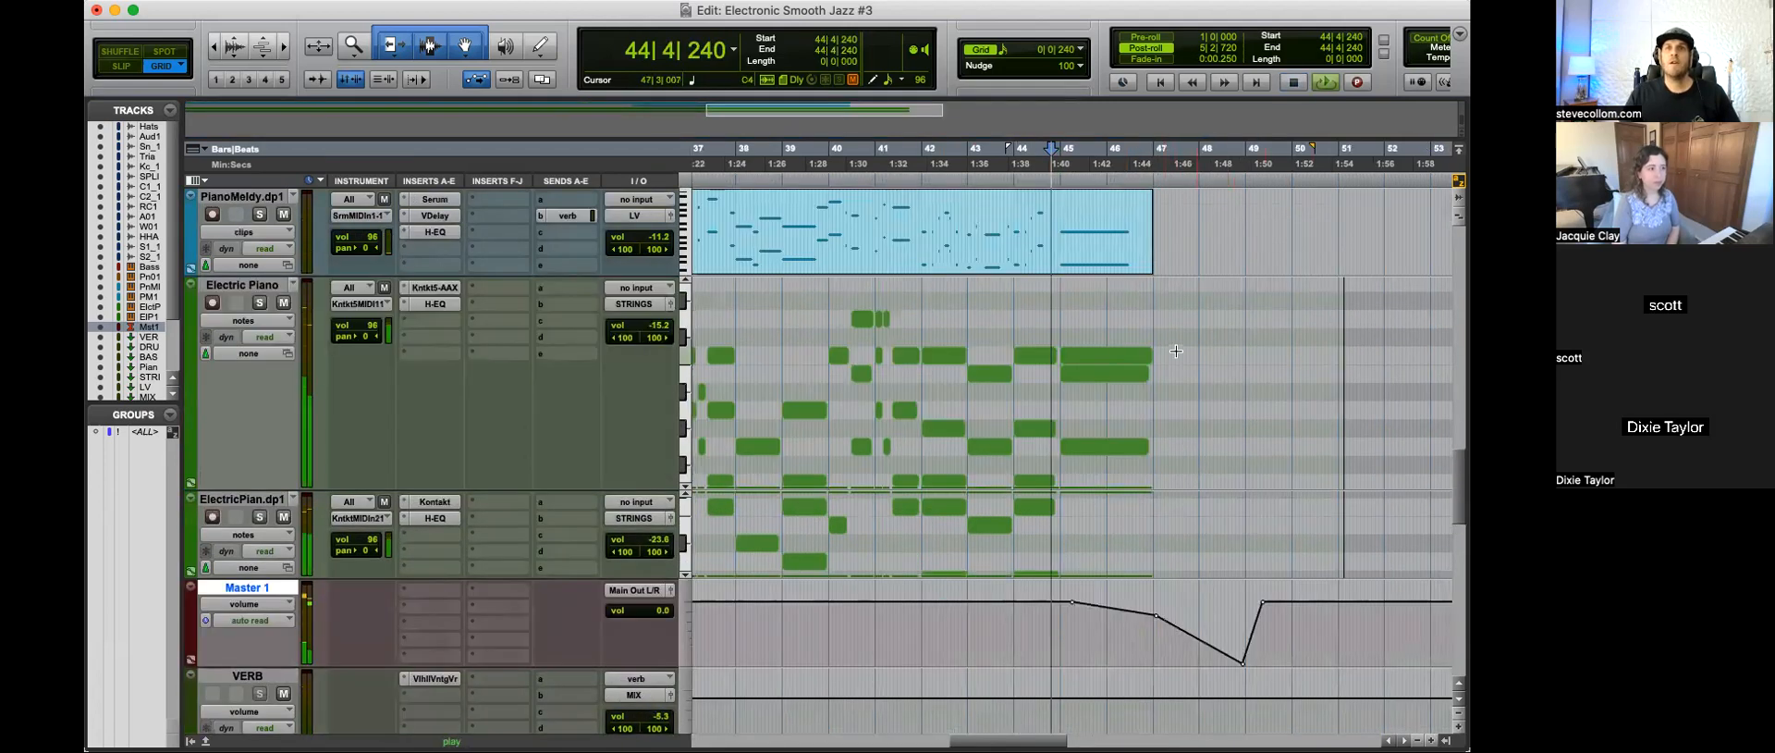
Step: Show Electric Piano's audio volume automation, draw a curved fade-out from 45|1|720 to about bar 48, and play from 44|3|480
key("t")
key("r")
left_click(260, 304)
key("space")
left_click(244, 320)
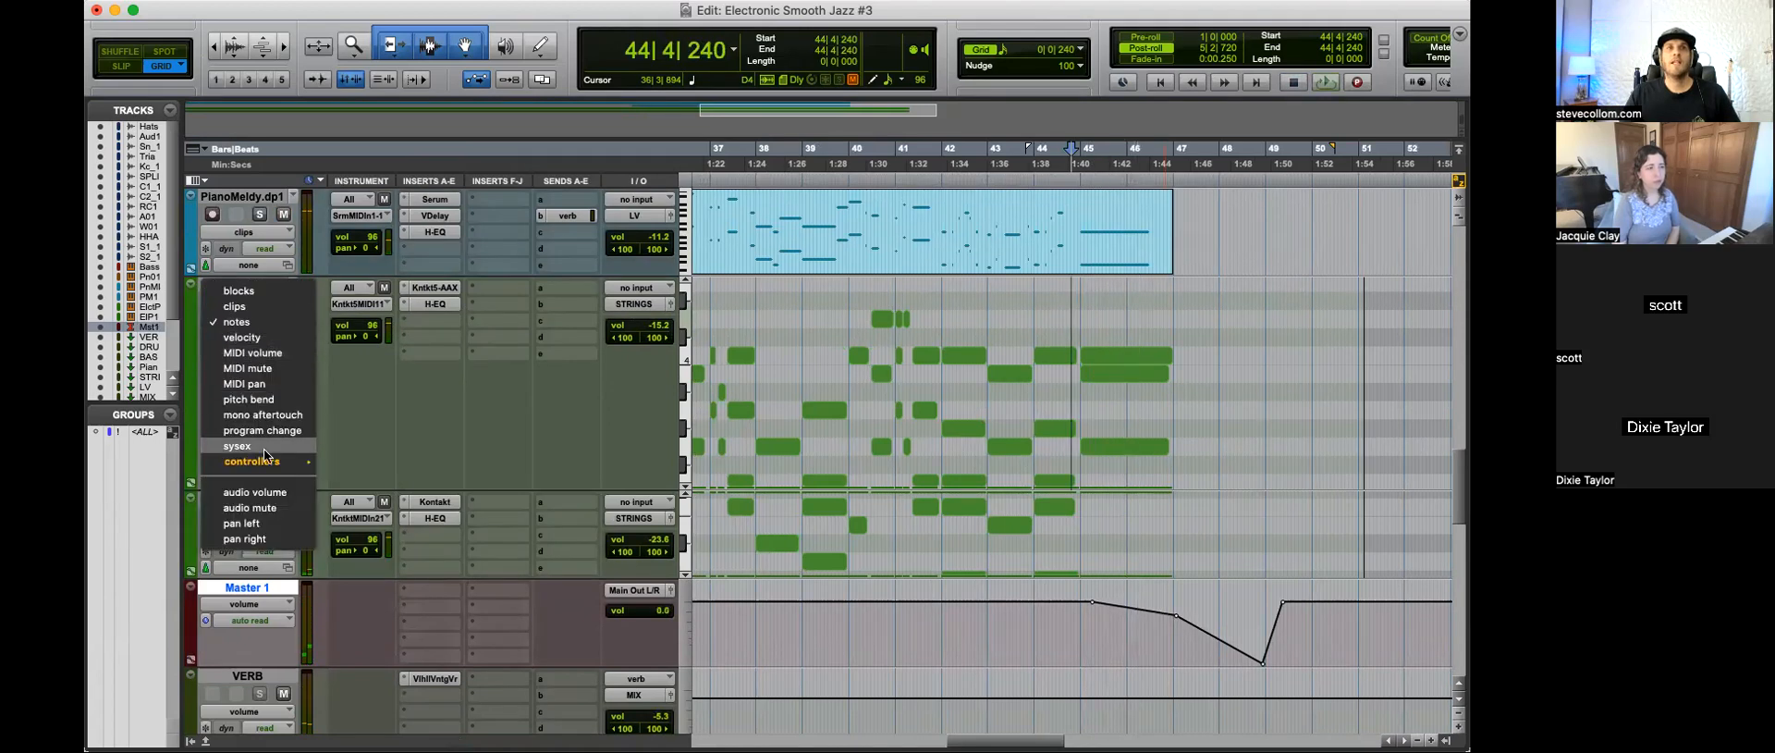
left_click(259, 492)
left_click_drag(1090, 406, 1214, 599)
left_click_drag(1145, 445, 1163, 422)
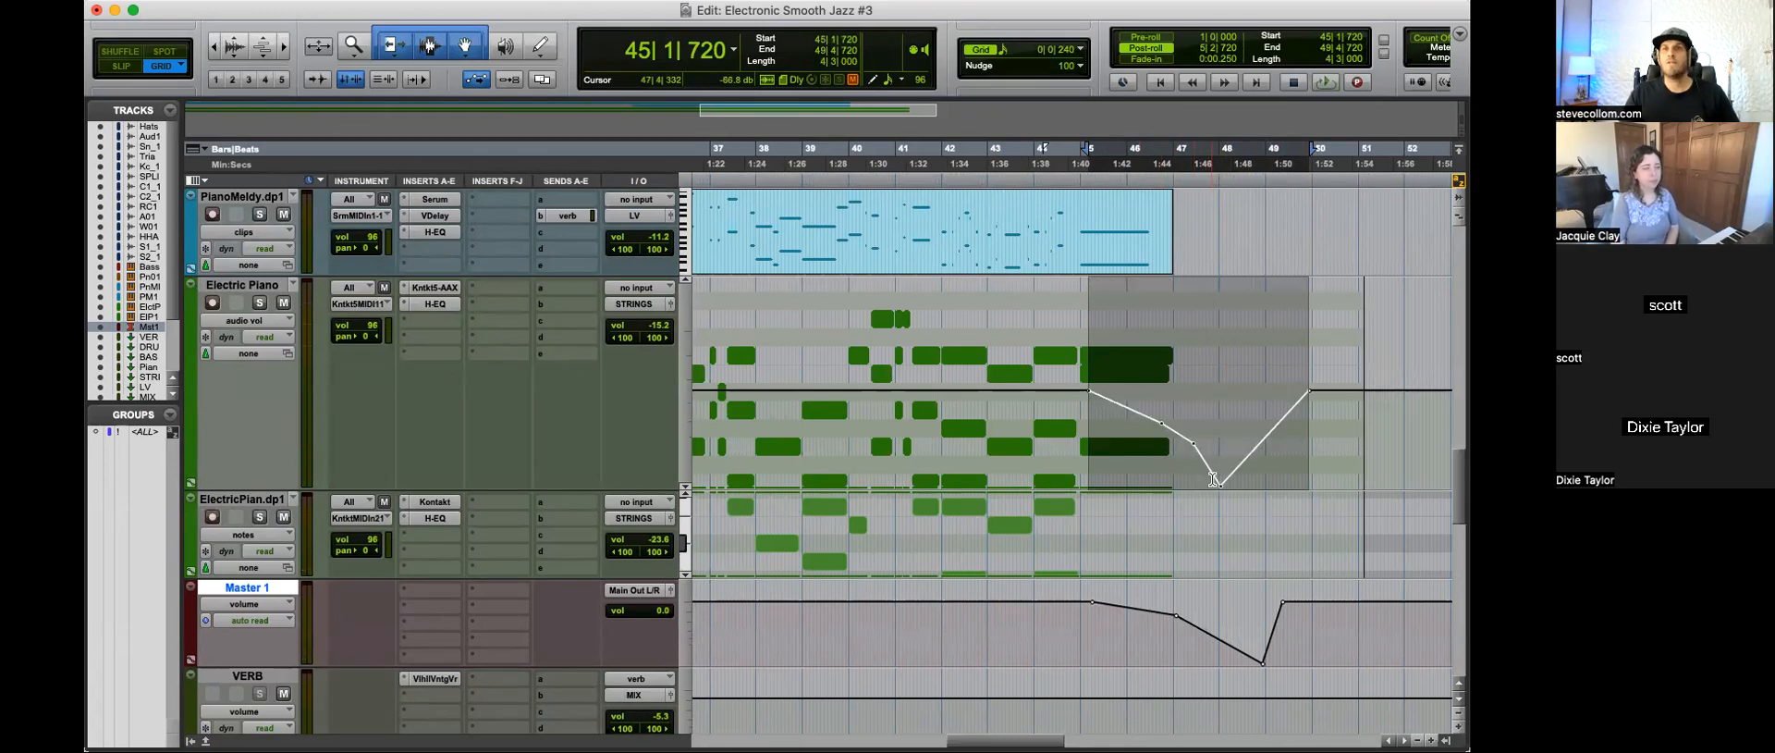
left_click(1060, 441)
key("space")
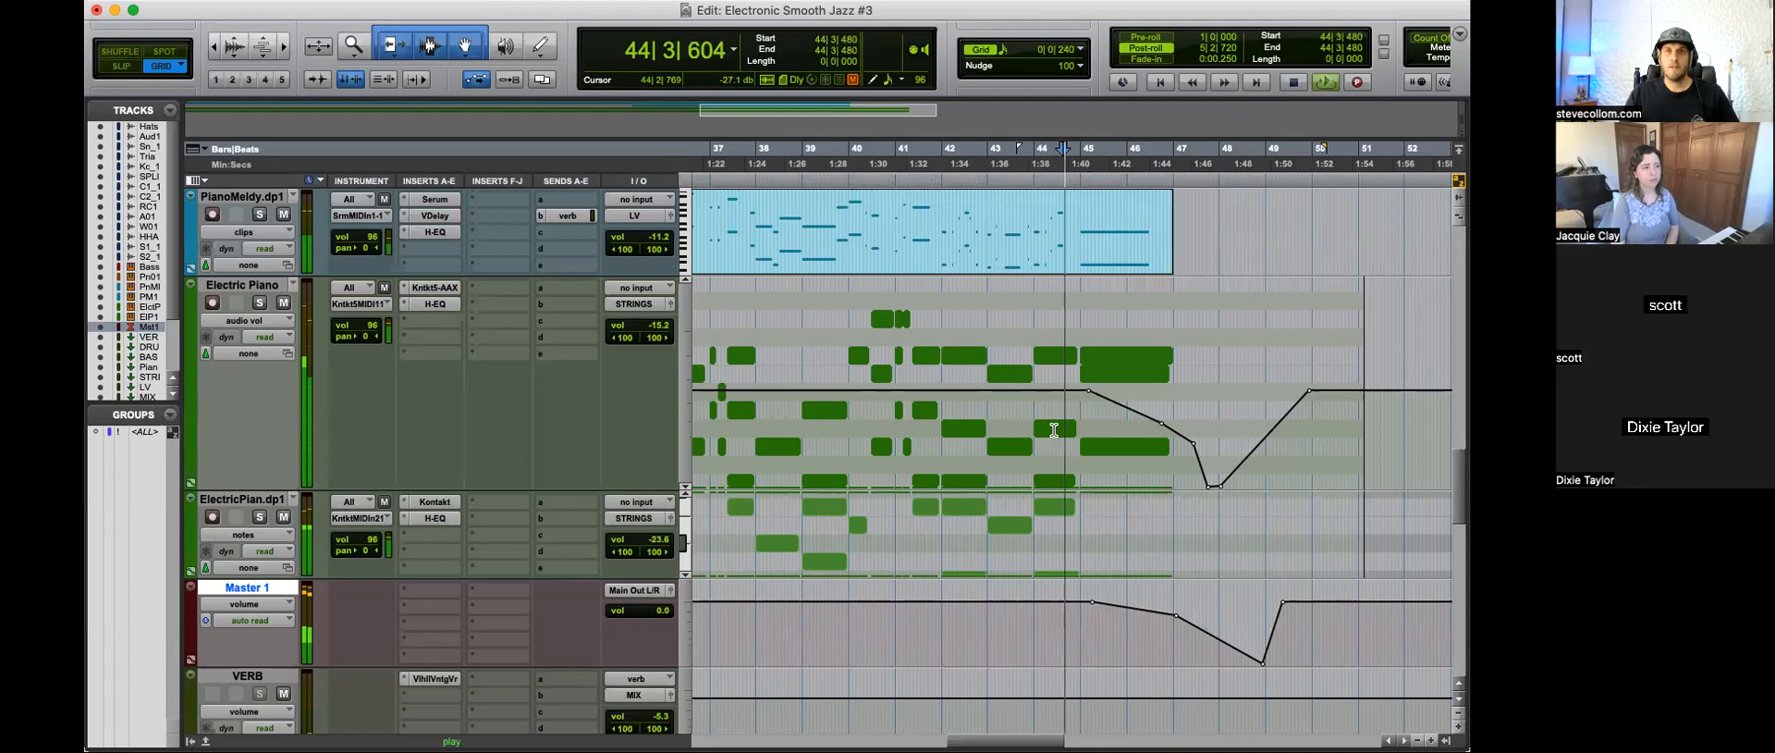
Step: Show Electric Piano's notes again, stretch the closing note from bar 45 to about bar 49, and play from 45|1|720
key("ctrl+minus")
left_click_drag(1189, 315, 1143, 492)
left_click_drag(1172, 304, 1265, 303)
key("r")
key("space")
left_click(1079, 384)
key("space")
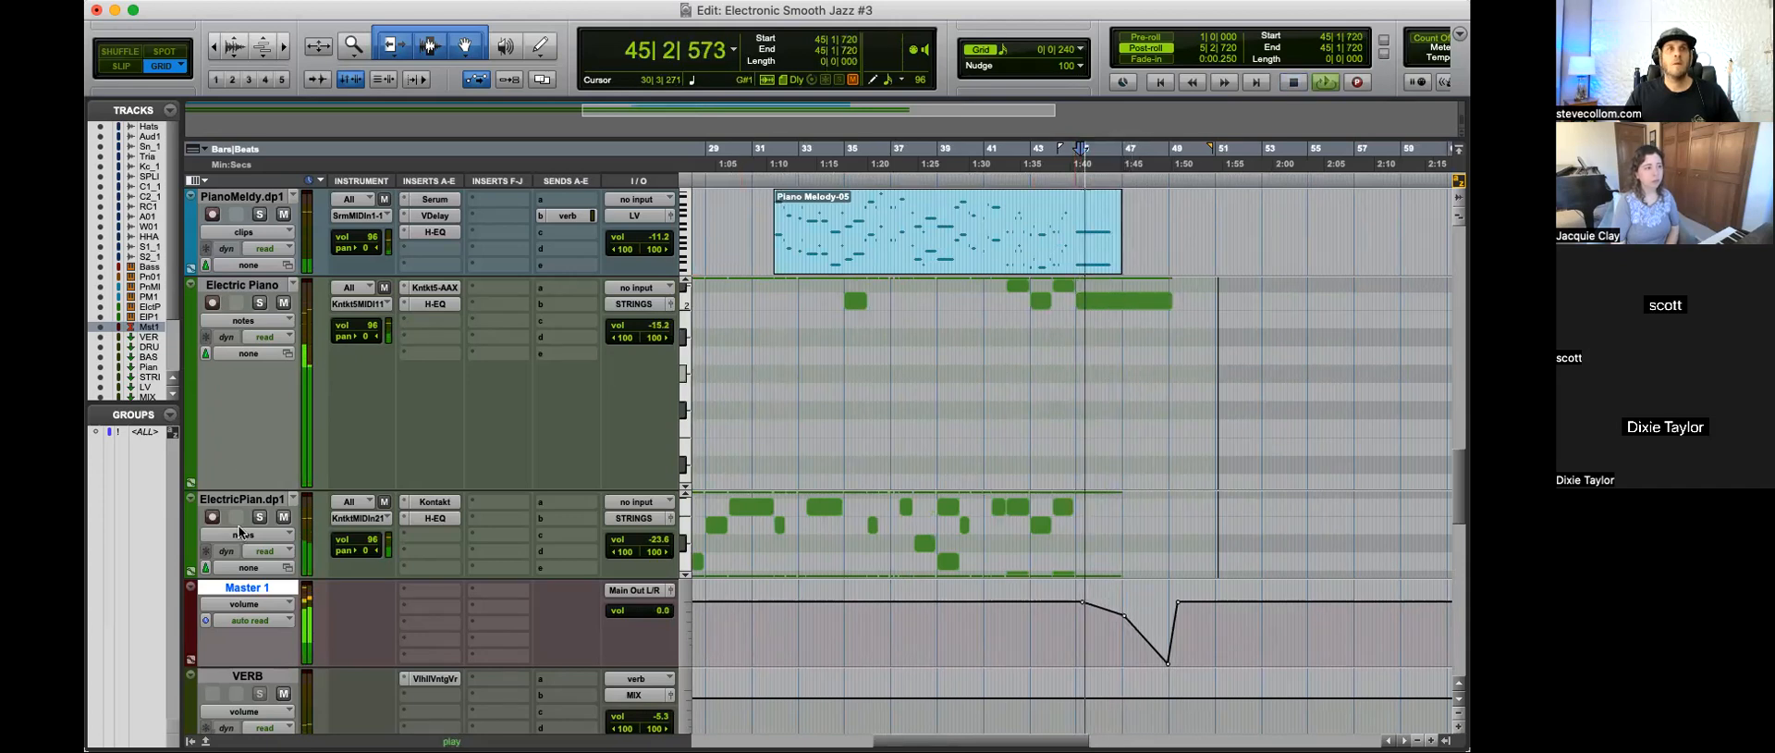
Step: Draw an audio volume fade-out on ElectricPian.dp1 from about bar 46 to bar 48 and delete the breakpoint that restores the level
left_click(243, 535)
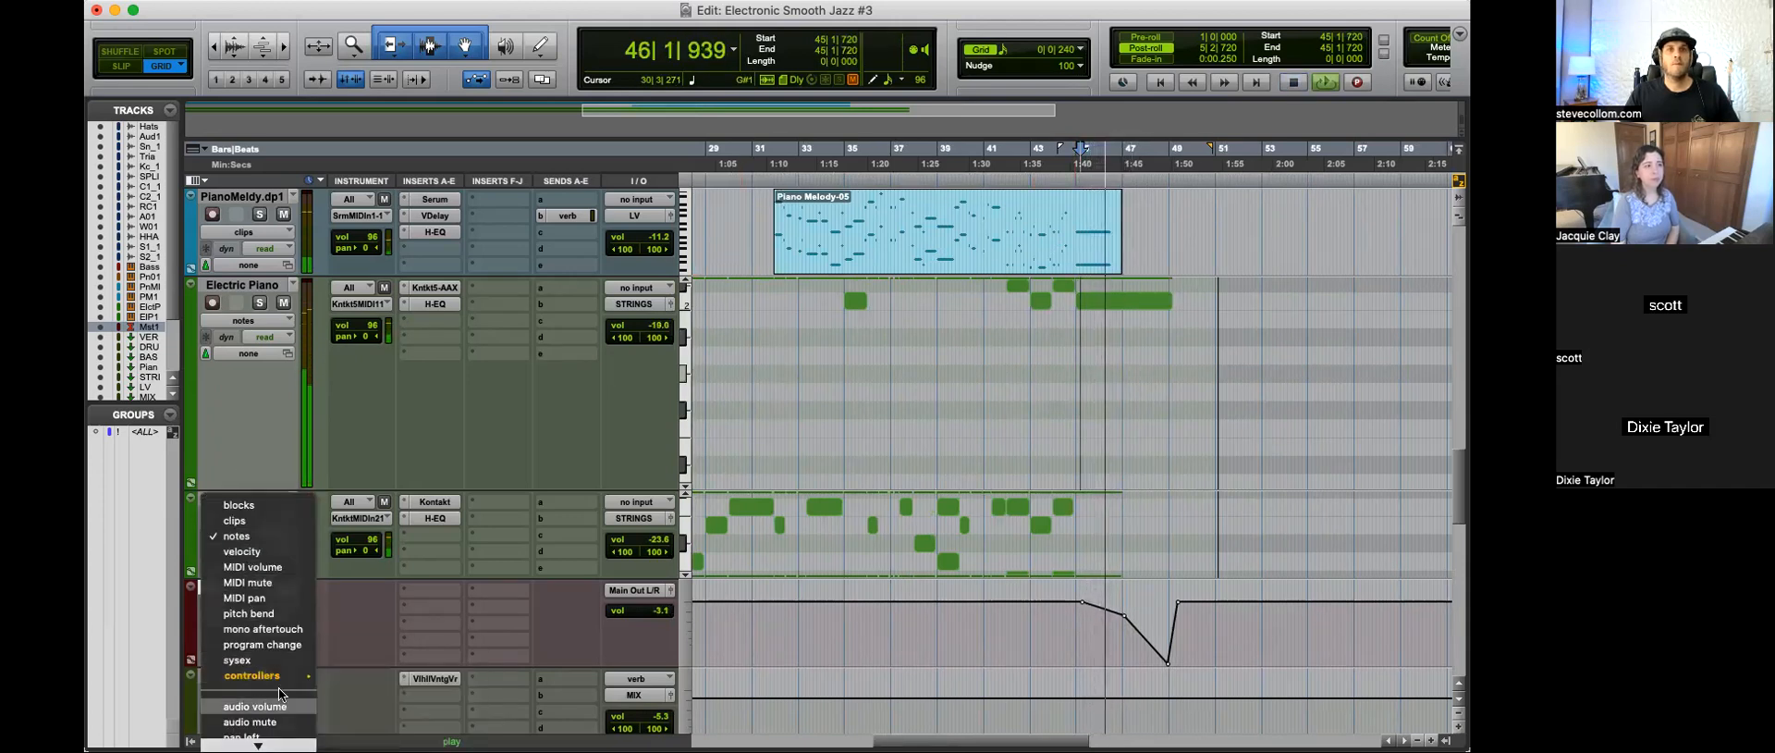
left_click(255, 706)
left_click_drag(1095, 555, 1148, 575)
key("space")
left_click(1070, 558)
key("space")
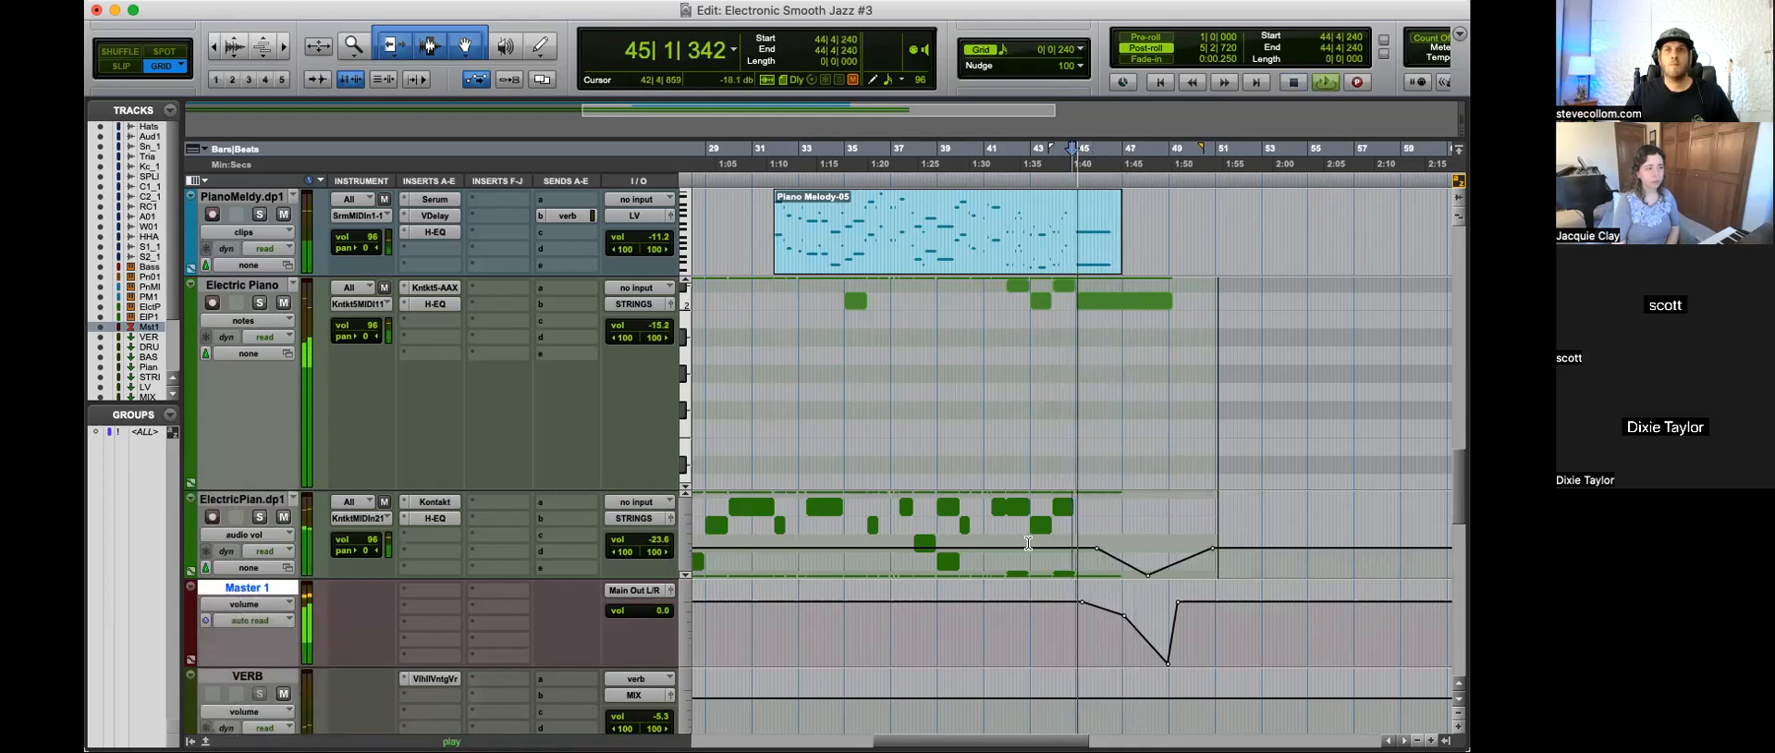
left_click_drag(1191, 558, 1237, 557)
key("Delete")
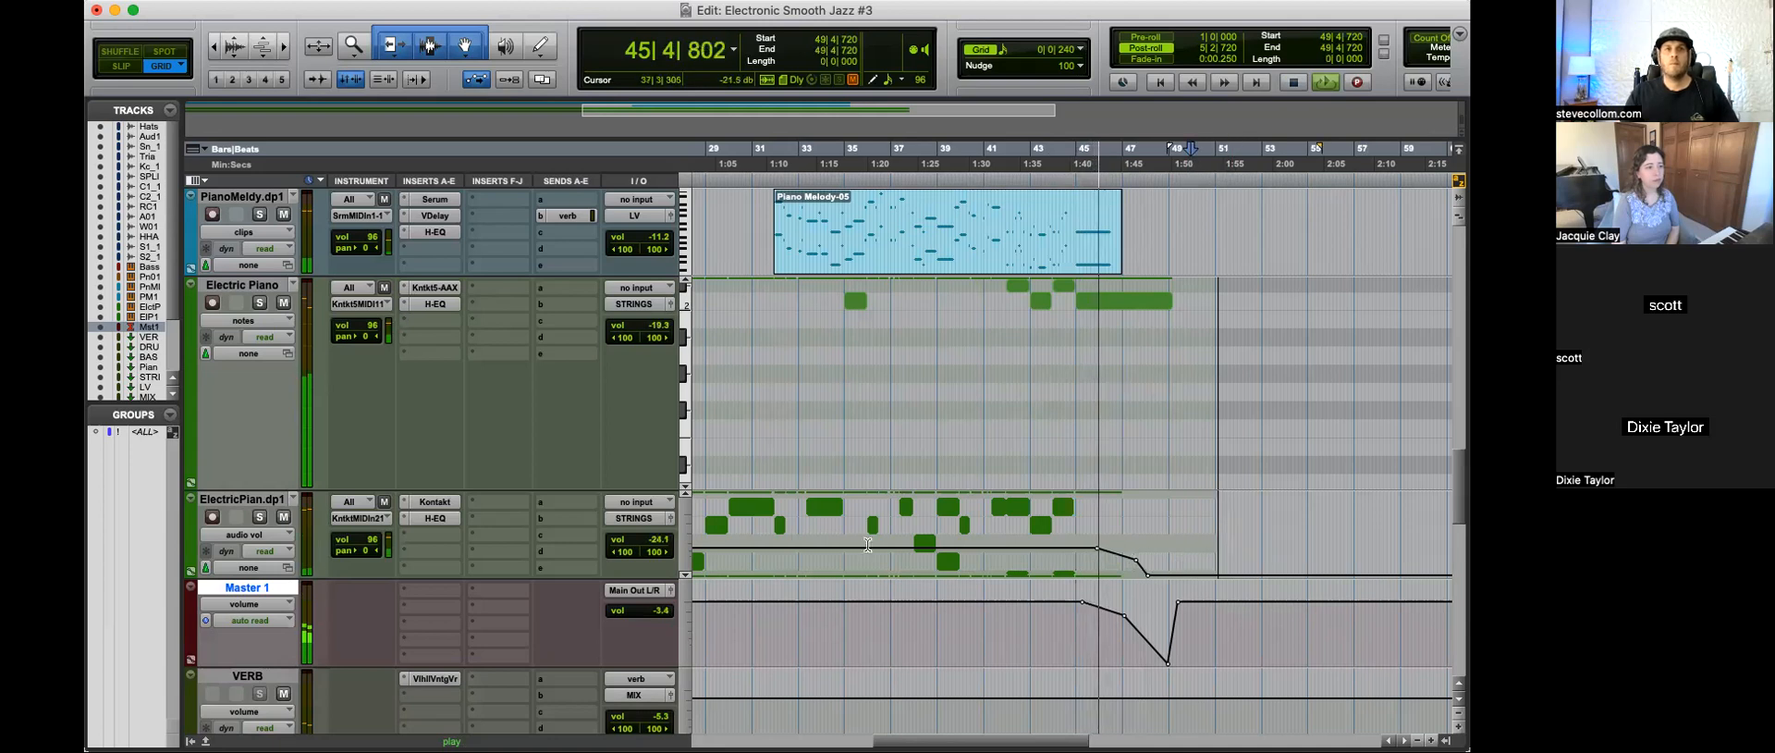
Step: Draw an audio volume fade on PianoMeldy.dp1 from about bar 45 to bar 48 with a bend near bar 47, and play from 43|4|240
scroll(1082, 407, "up", 3)
left_click(1060, 361)
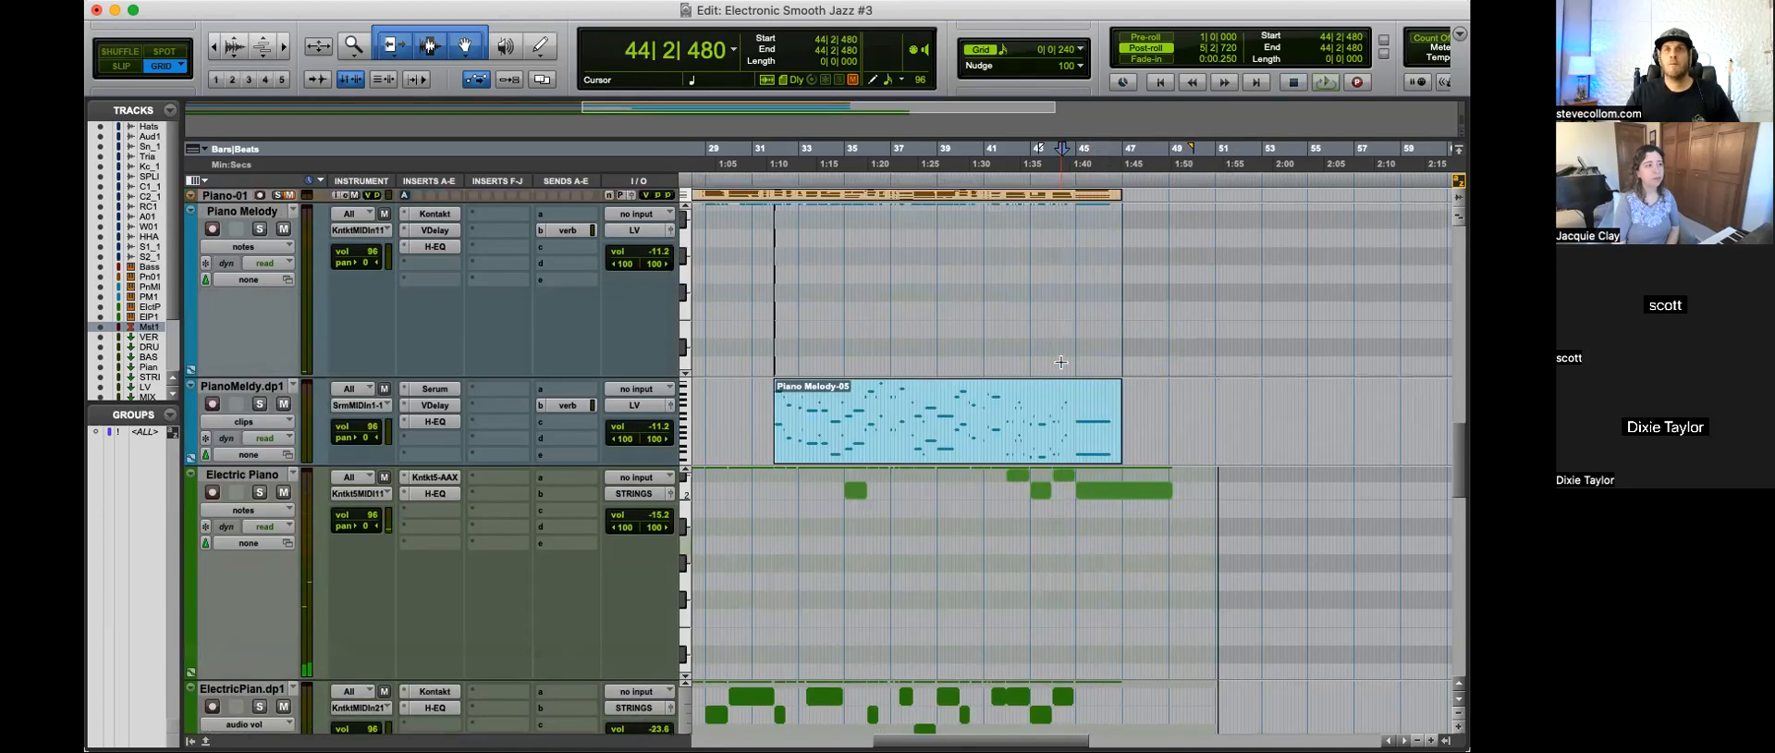
left_click(250, 421)
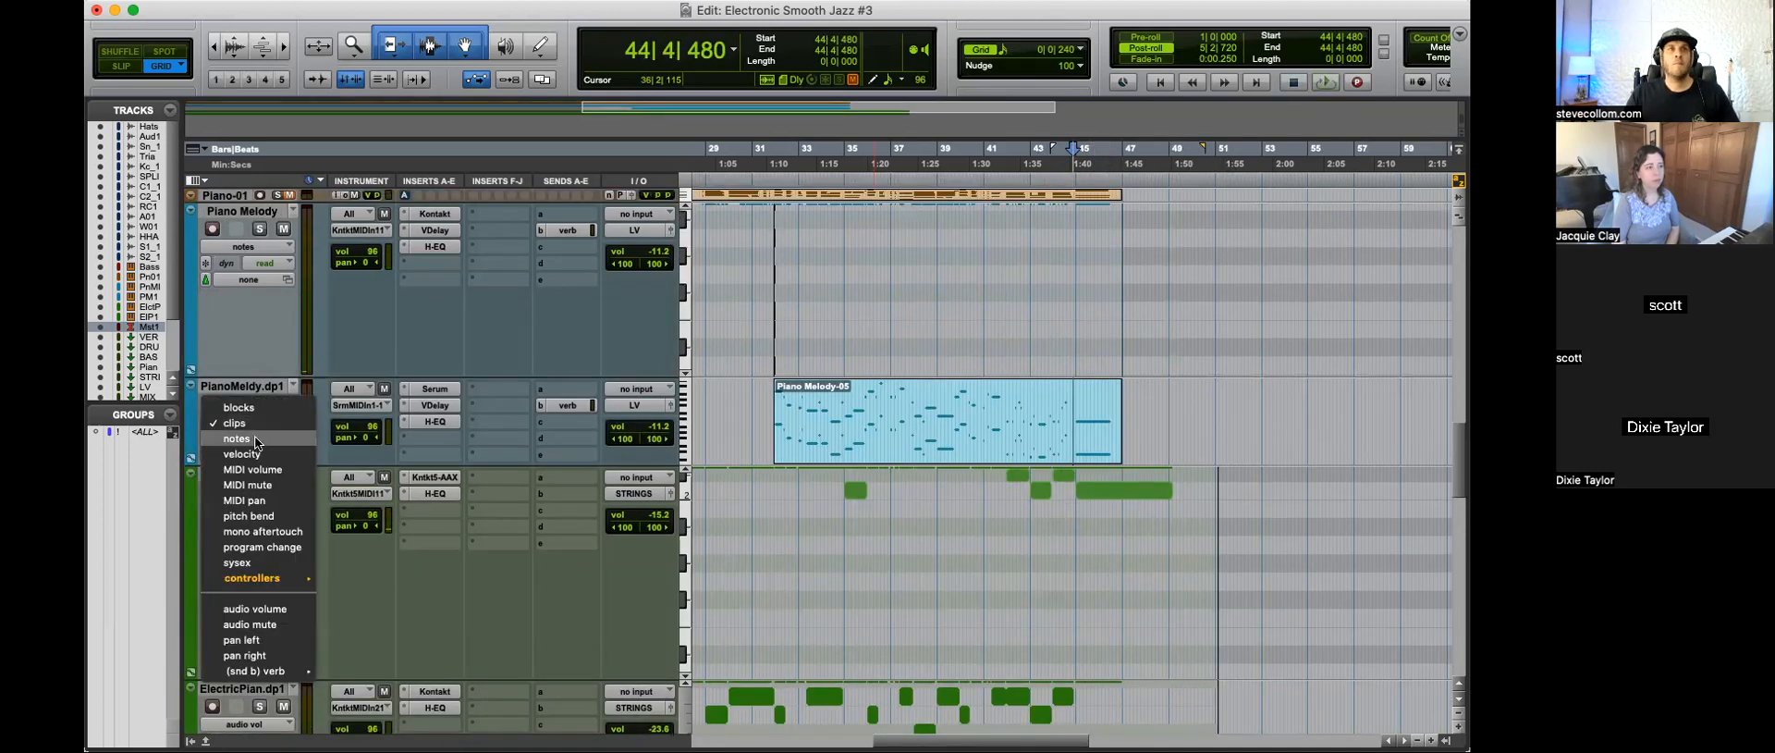
left_click(281, 584)
mouse_move(1109, 431)
left_mouse_down()
mouse_move(1193, 427)
mouse_move(1134, 438)
left_mouse_up()
left_click(1050, 437)
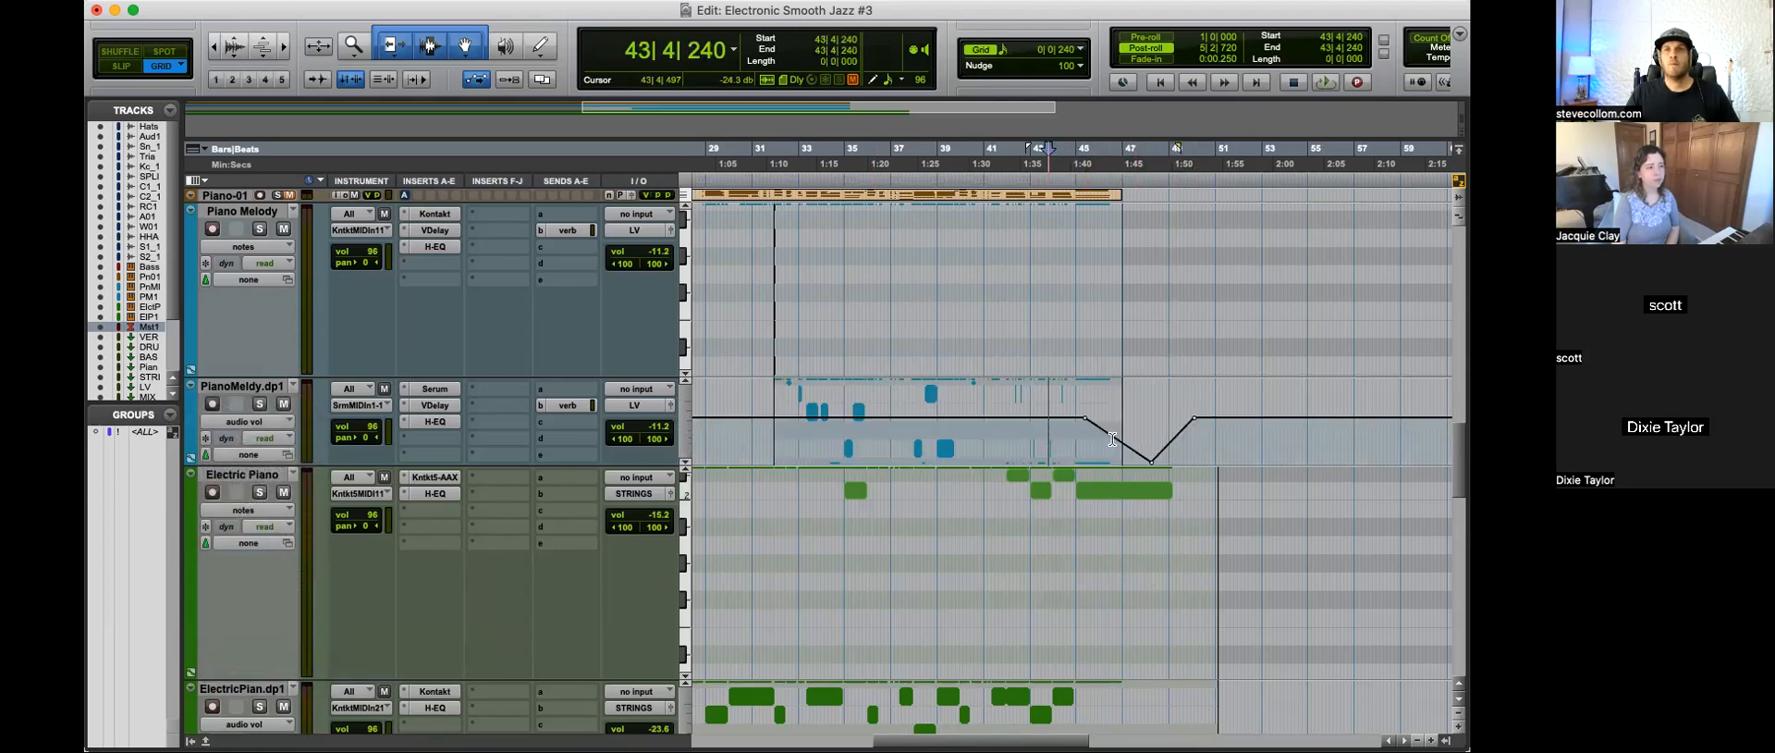
key("space")
Step: Switch PianoMeldy.dp1 to notes view and stretch its closing note from bar 45 to about bar 48
left_click(245, 421)
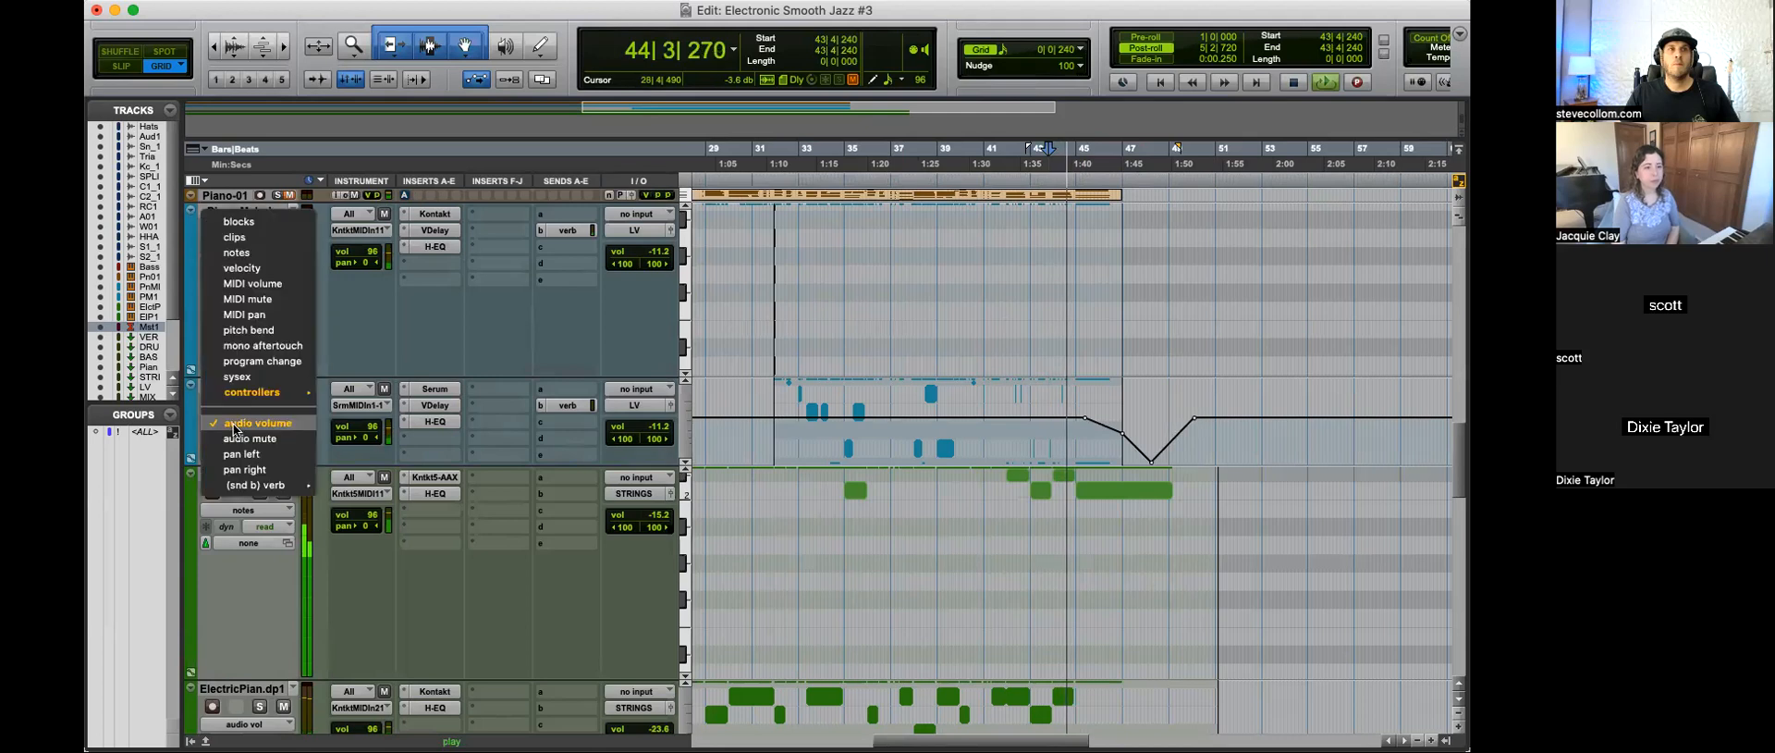
left_click(245, 237)
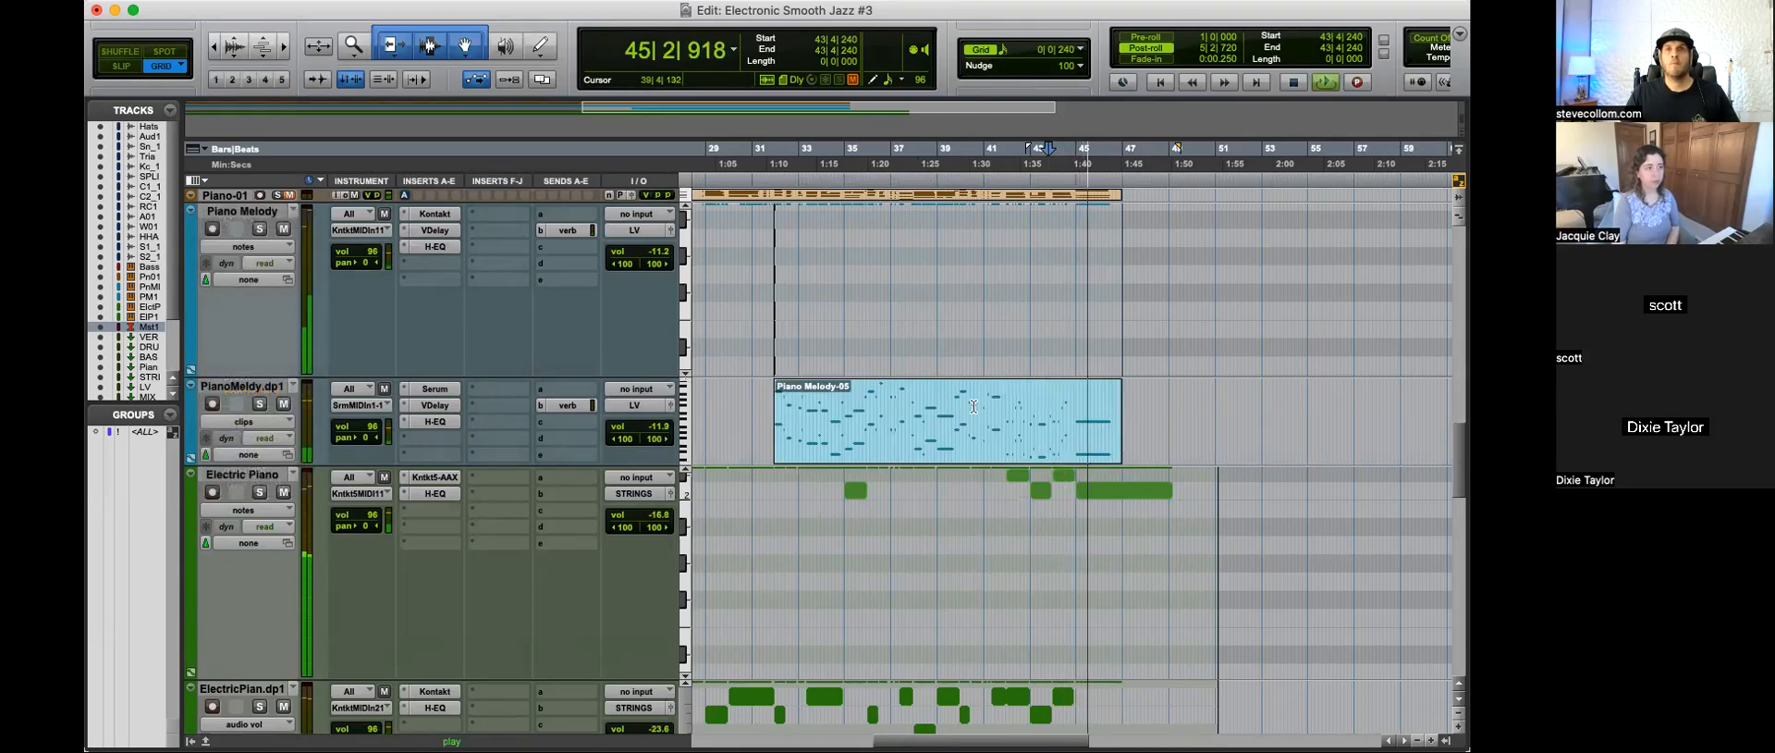
key("minus")
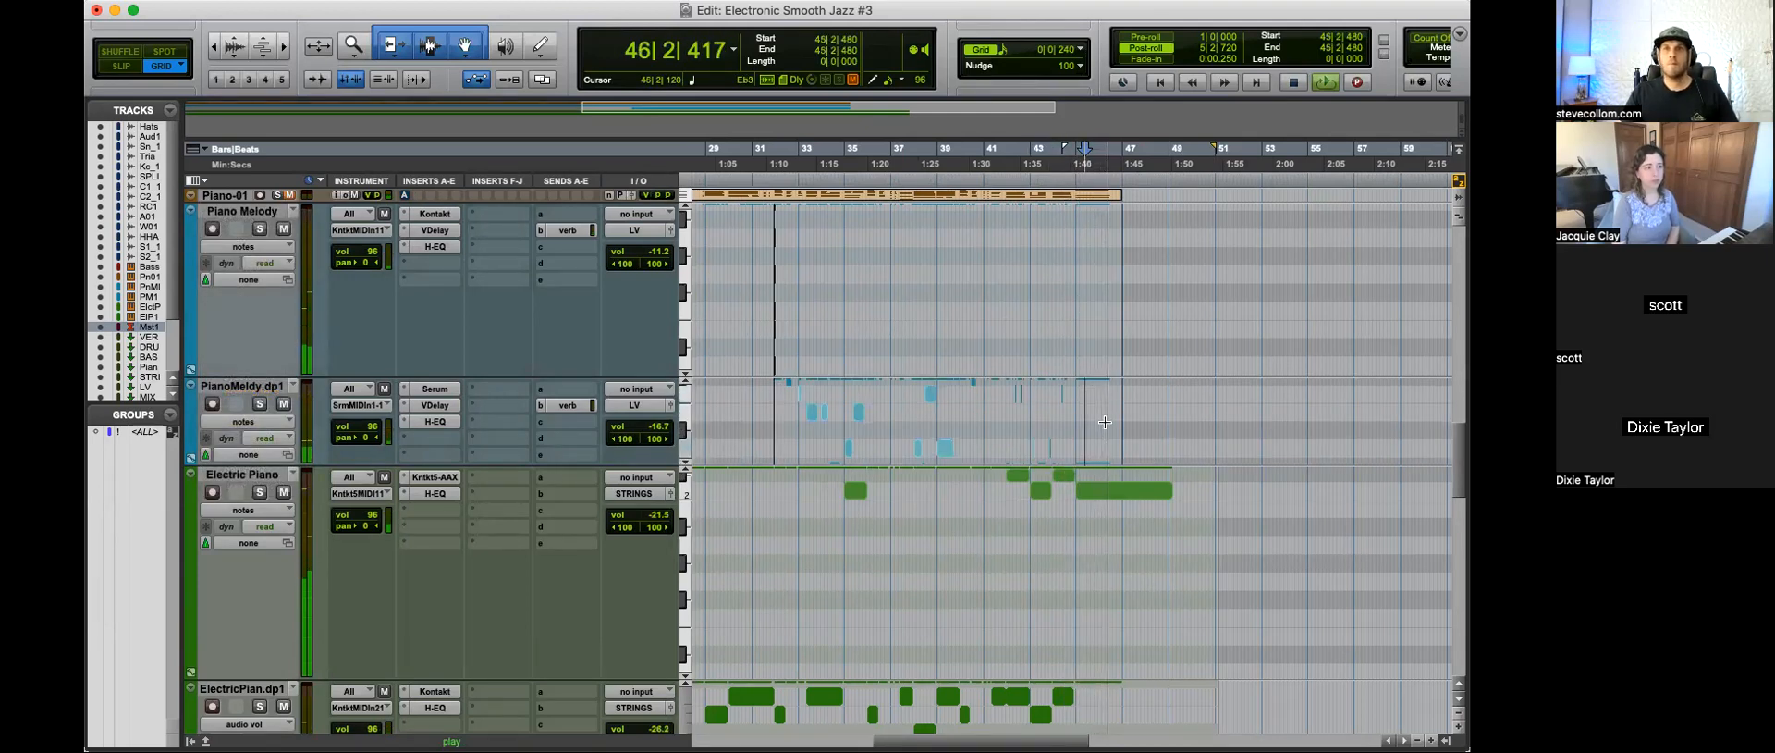
key("space")
left_click(1132, 451)
left_click_drag(1092, 451, 1109, 370)
key("t")
key("t")
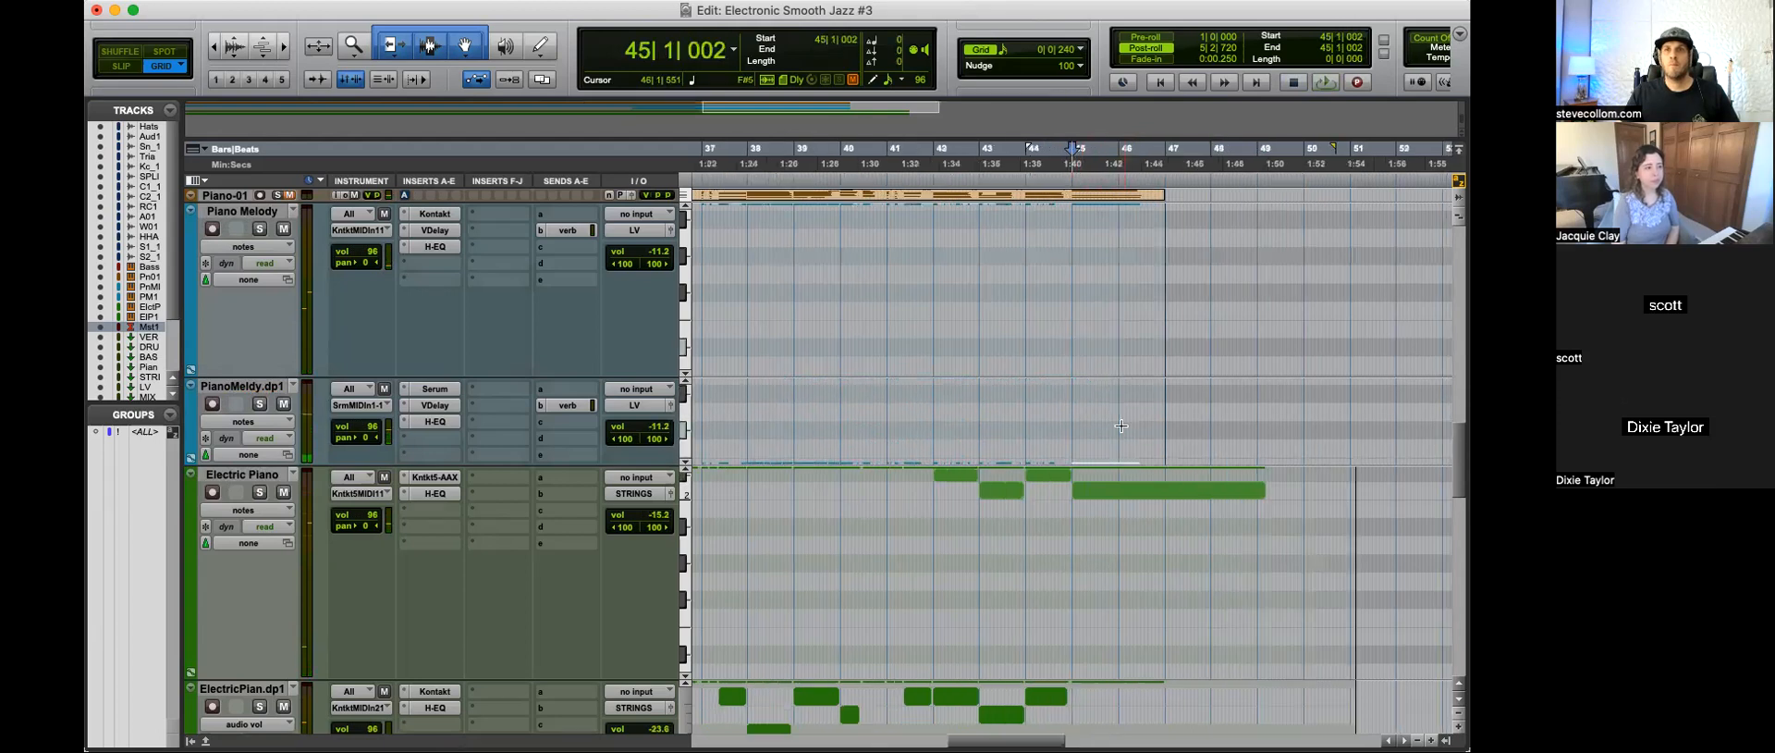
scroll(1213, 429, "down", 6)
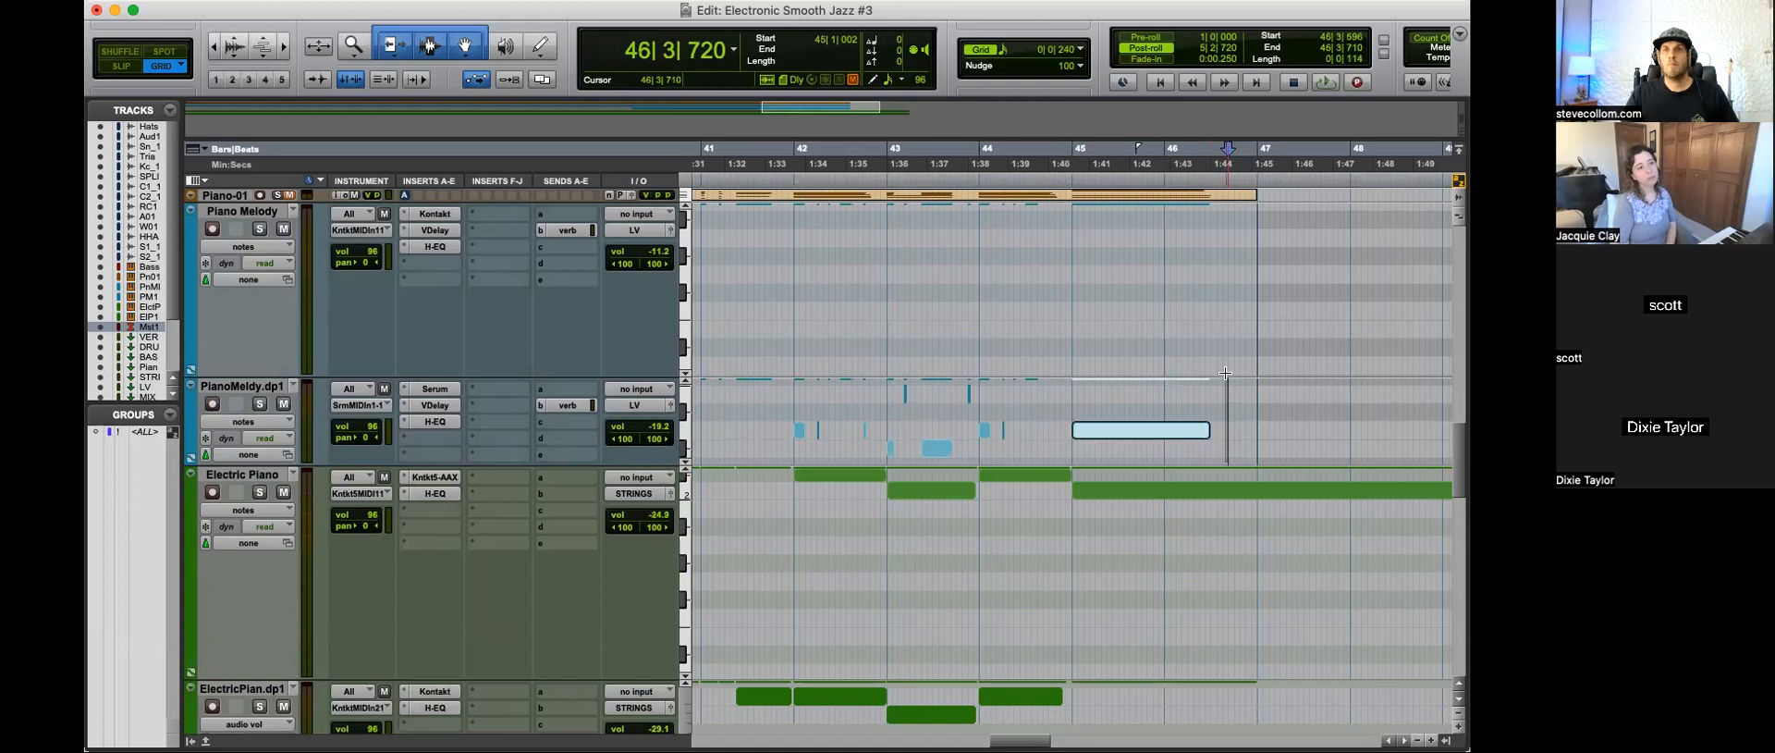
left_click_drag(1209, 444, 1376, 438)
key("r")
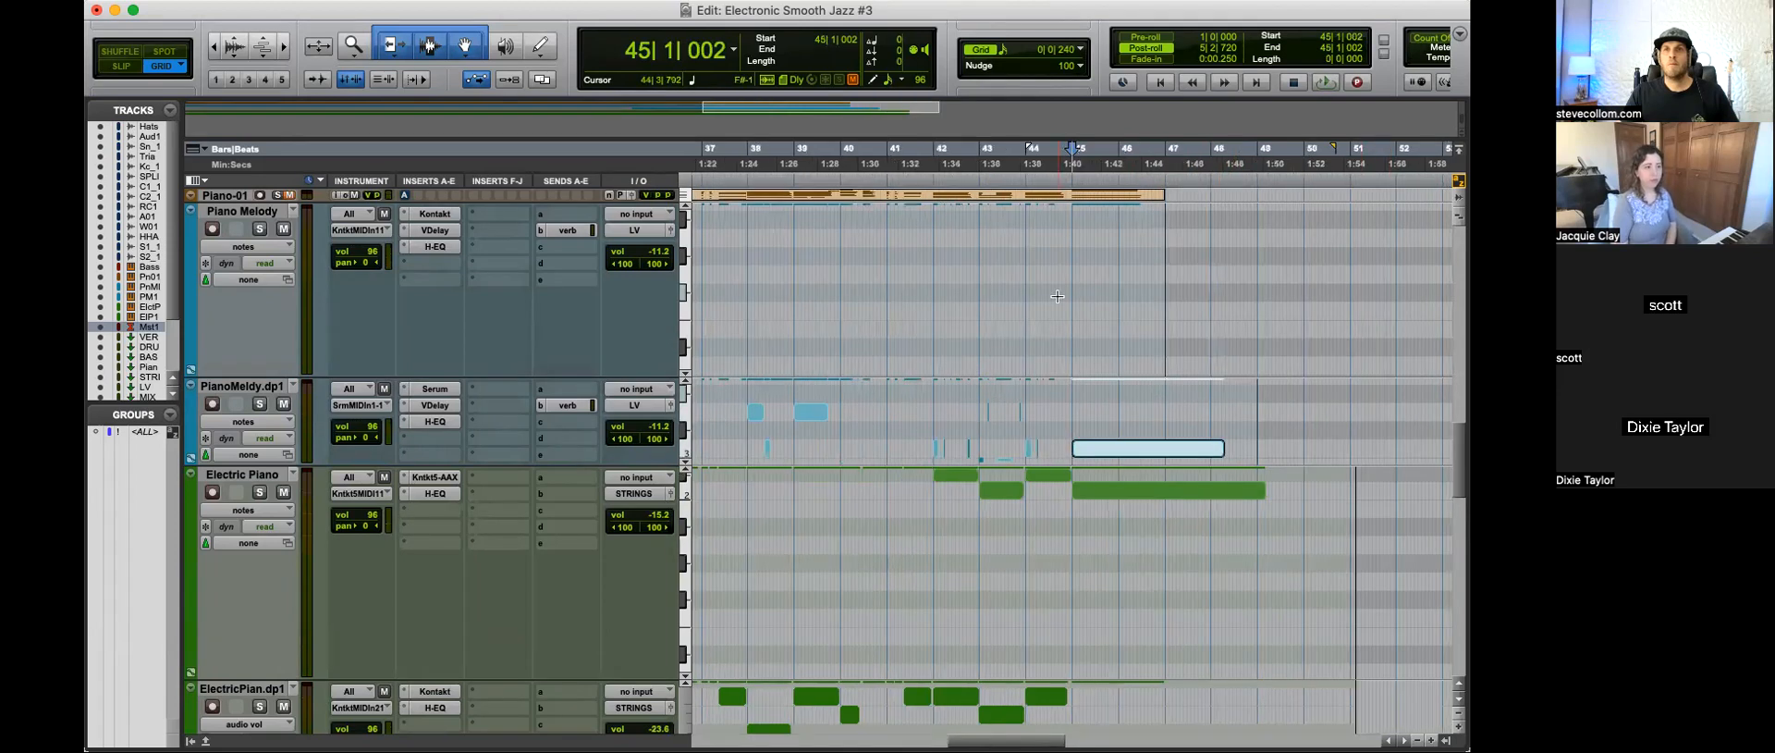
Step: Separate the Piano Melody clip at bar 45 and return the track to notes view
left_click(1089, 298)
key("minus")
left_click(1069, 255)
key("b")
left_click(1107, 300)
key("minus")
Step: Enlarge the Piano Melody track's height and stretch its two closing notes from bar 45 to about bar 50
left_click_drag(1113, 245, 1097, 190)
left_click(1158, 335)
left_click_drag(1117, 335, 1114, 416)
left_click(1165, 310)
left_click_drag(1124, 268, 1125, 187)
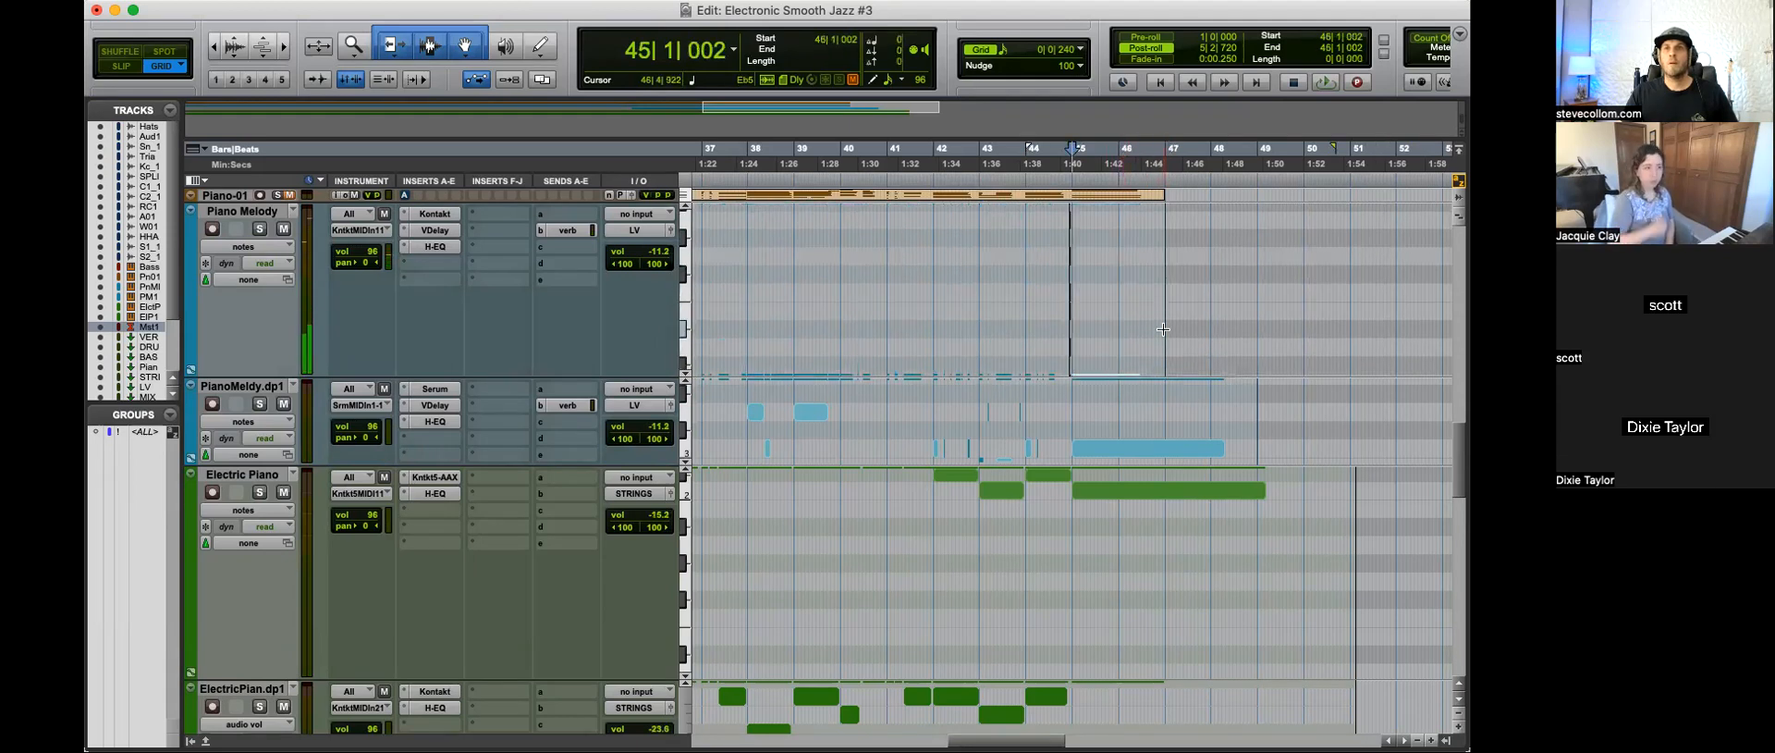
left_click_drag(497, 375, 498, 601)
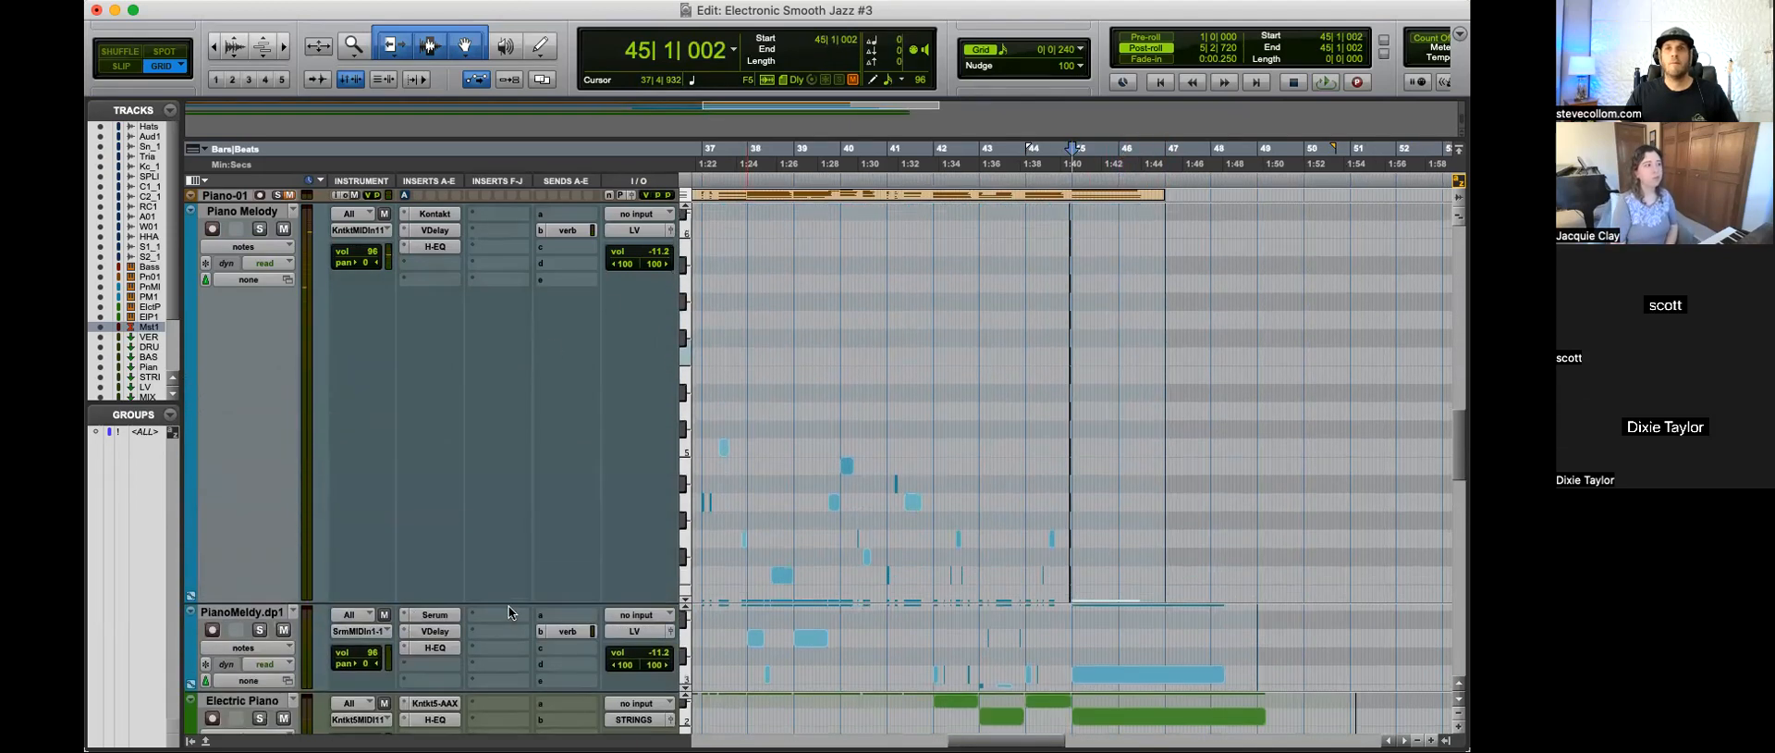
scroll(1154, 451, "down", 5)
left_click(1123, 502, "shift")
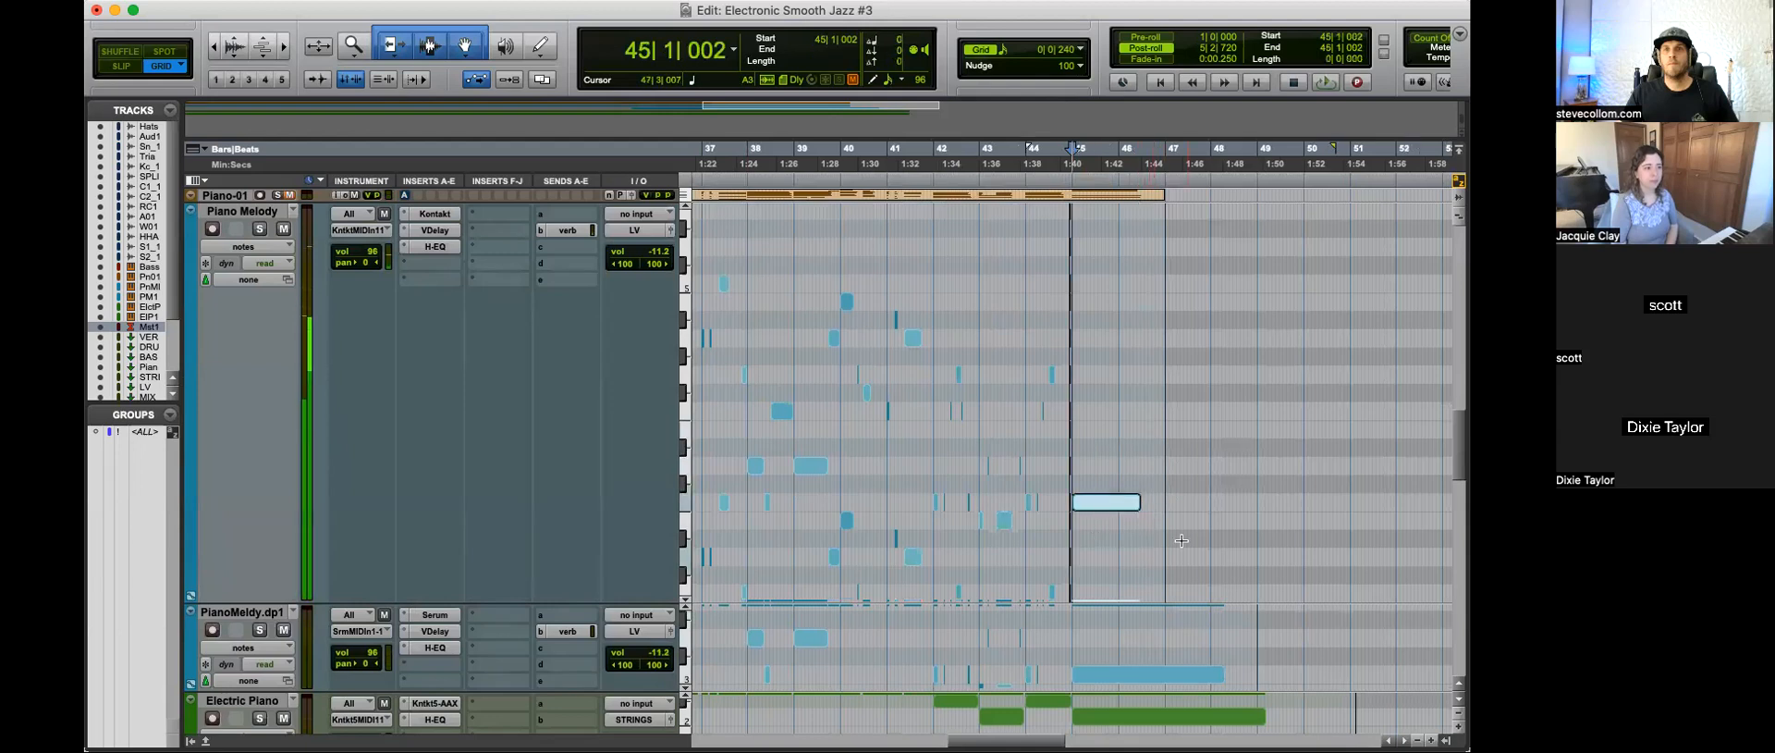
scroll(1128, 546, "down", 5)
left_click_drag(1140, 520, 1325, 512)
key("super+bracketleft")
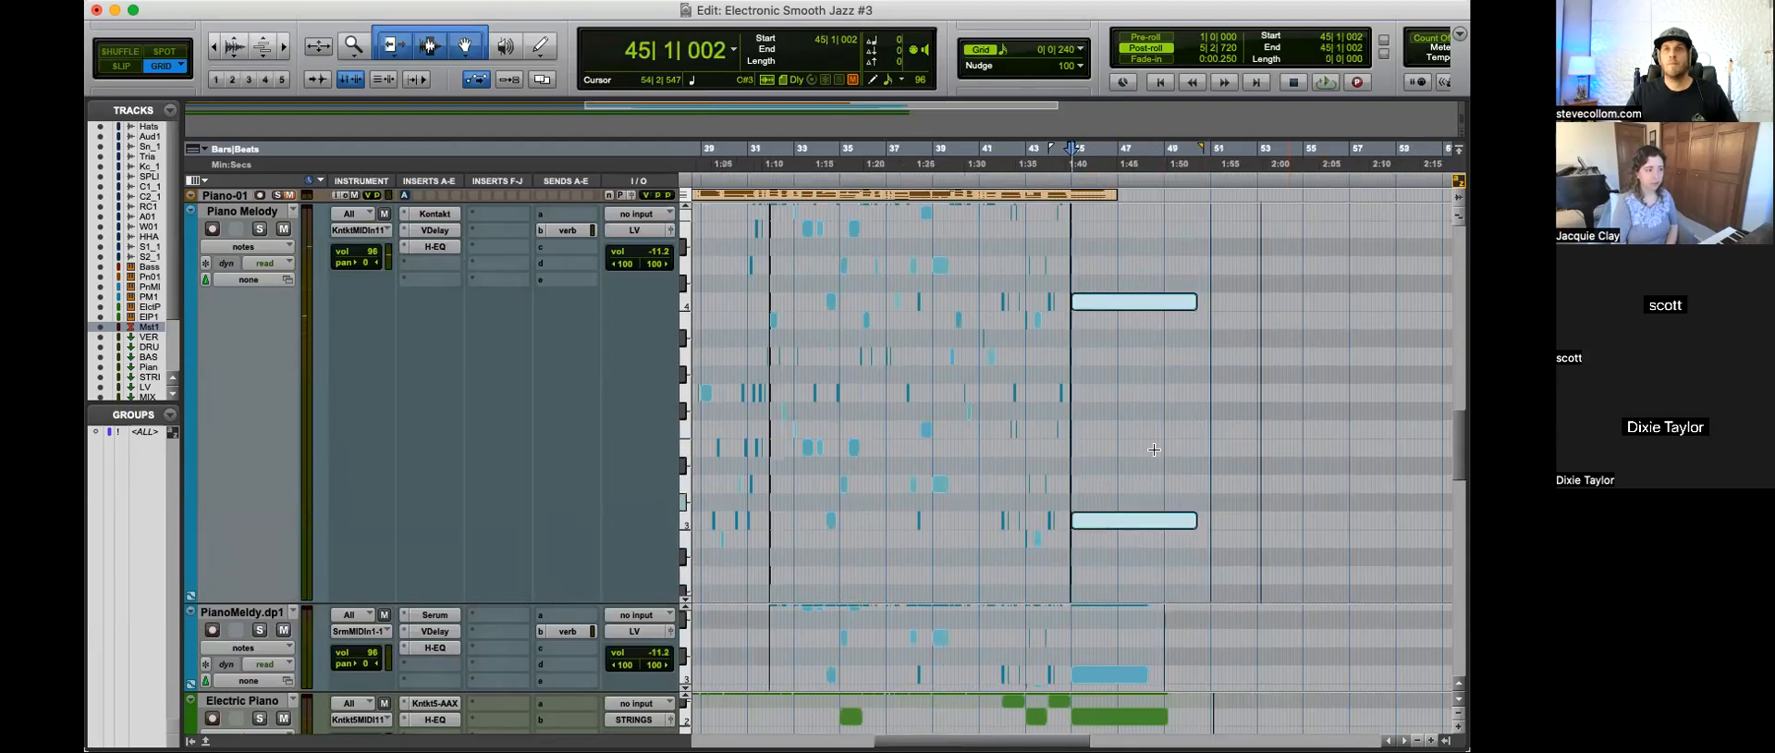
Step: Show Piano Melody's audio volume automation and draw a fade-out from bar 45 to about bar 51, bending it near bar 49
left_click(263, 248)
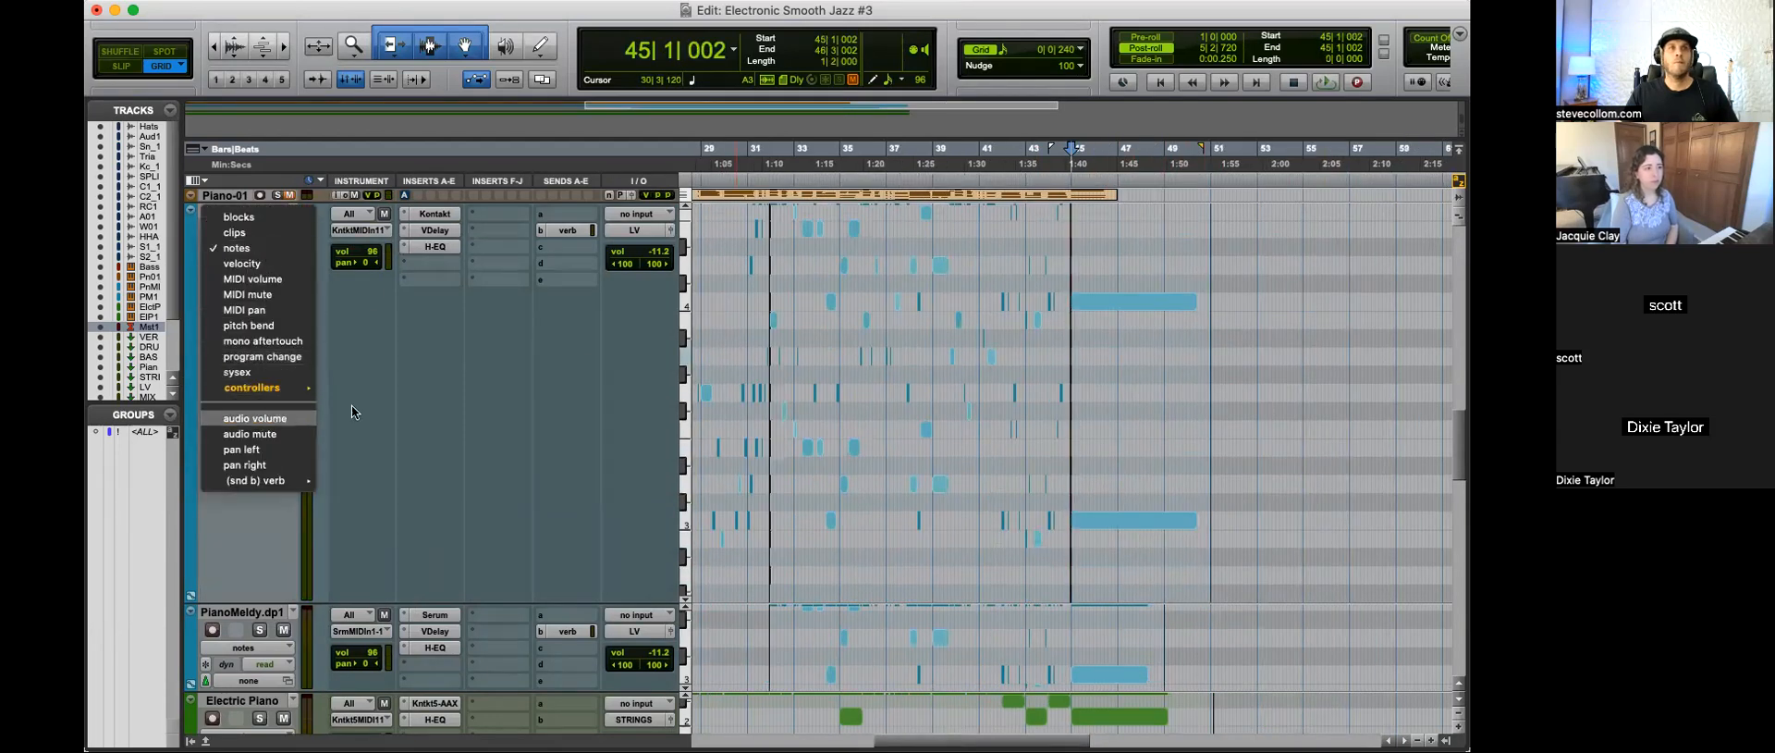
left_click(254, 418)
left_click(1059, 436)
key("space")
left_click_drag(1073, 439, 1229, 405)
left_click_drag(1211, 252, 1251, 658)
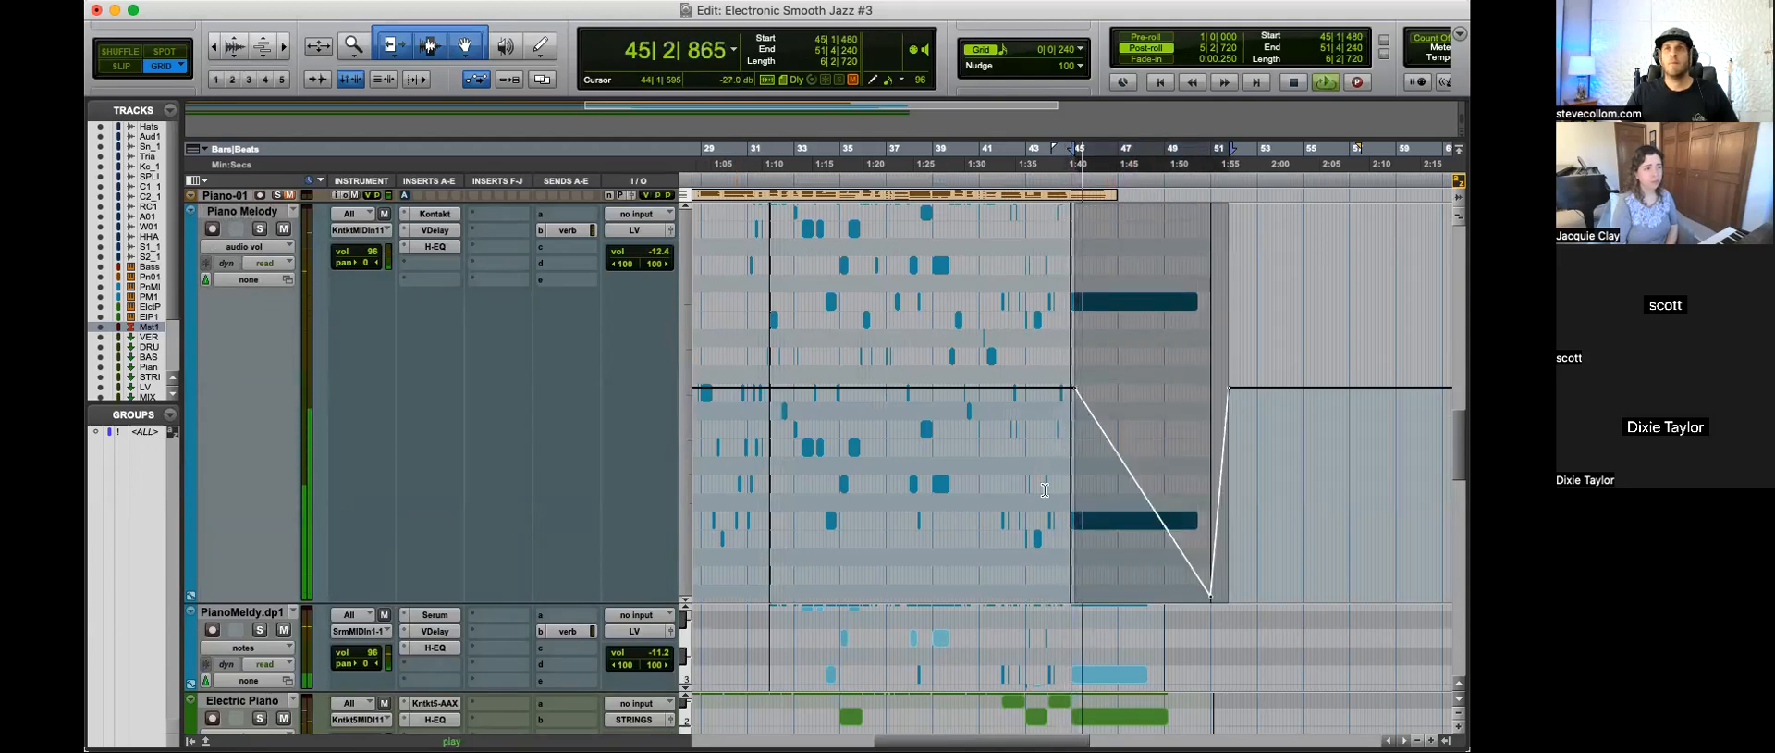
left_click(1044, 485)
left_click_drag(1153, 506, 1157, 452)
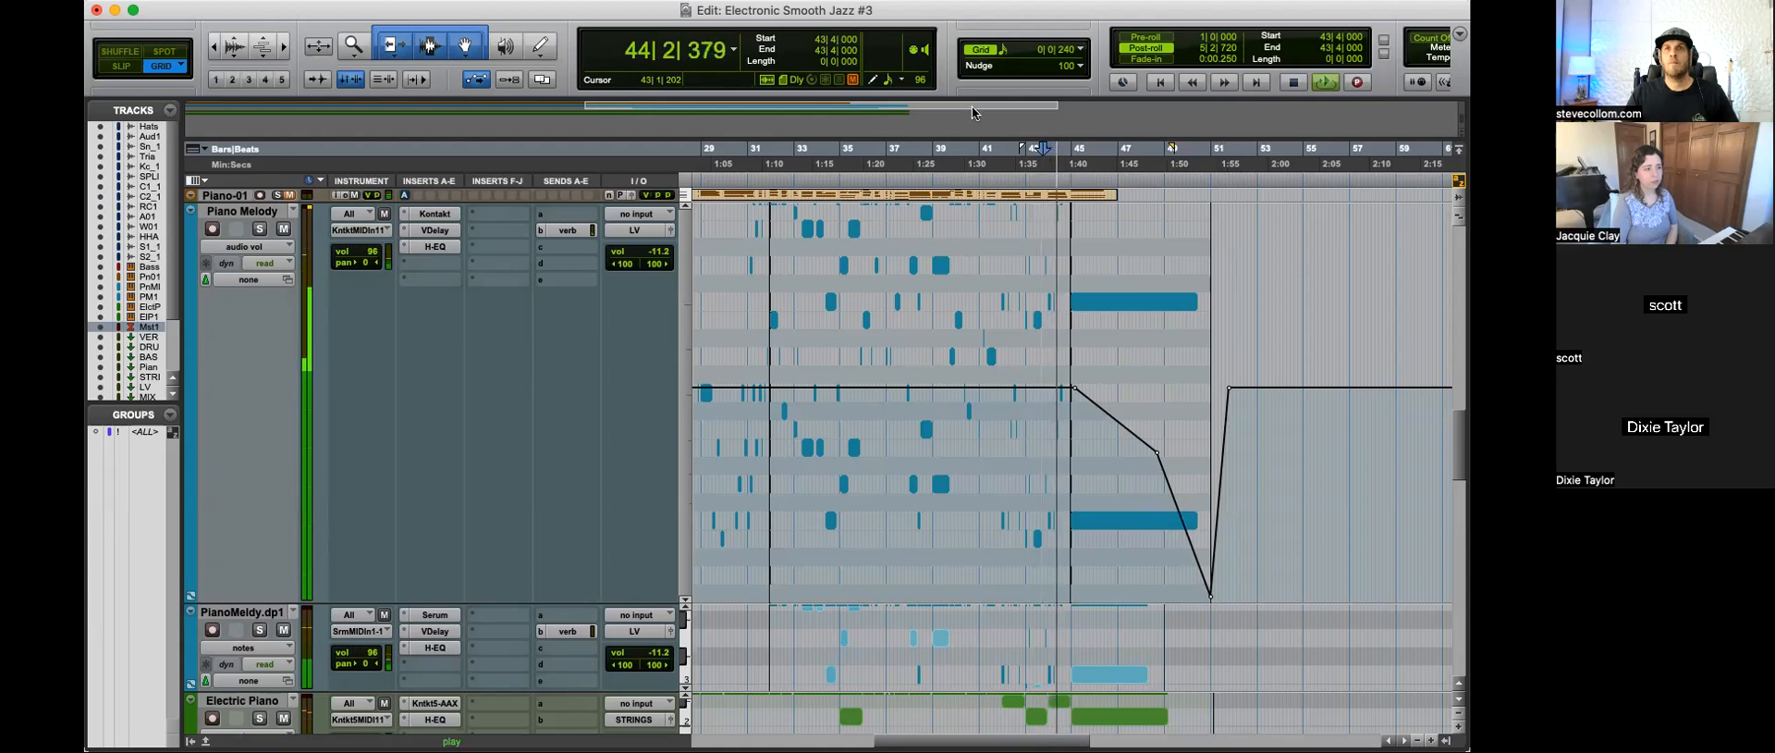
Step: Delete the breakpoint restoring Piano Melody's volume after bar 51 and add another bend to the fade just before bar 51
left_click_drag(1273, 462, 1211, 480)
key("Delete")
left_click(1216, 504)
left_click_drag(1191, 534, 1200, 534)
left_click_drag(1211, 597, 1209, 599)
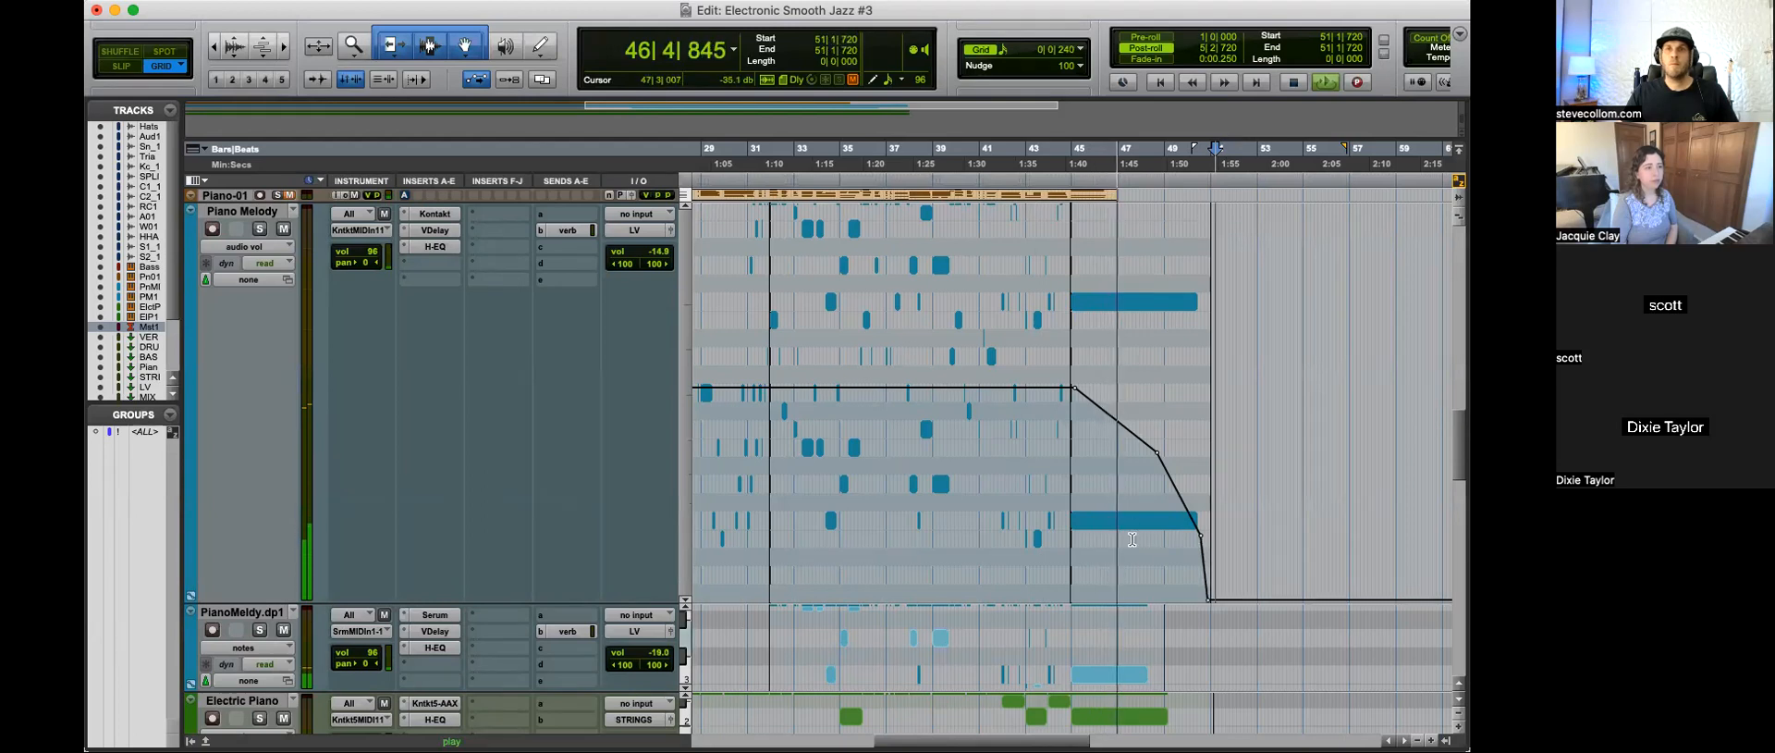
Step: Play the ending from 44|3|000 to listen to the Piano Melody fade together with the Bass and Shaker2_1 tracks
scroll(1098, 569, "up", 5)
key("space")
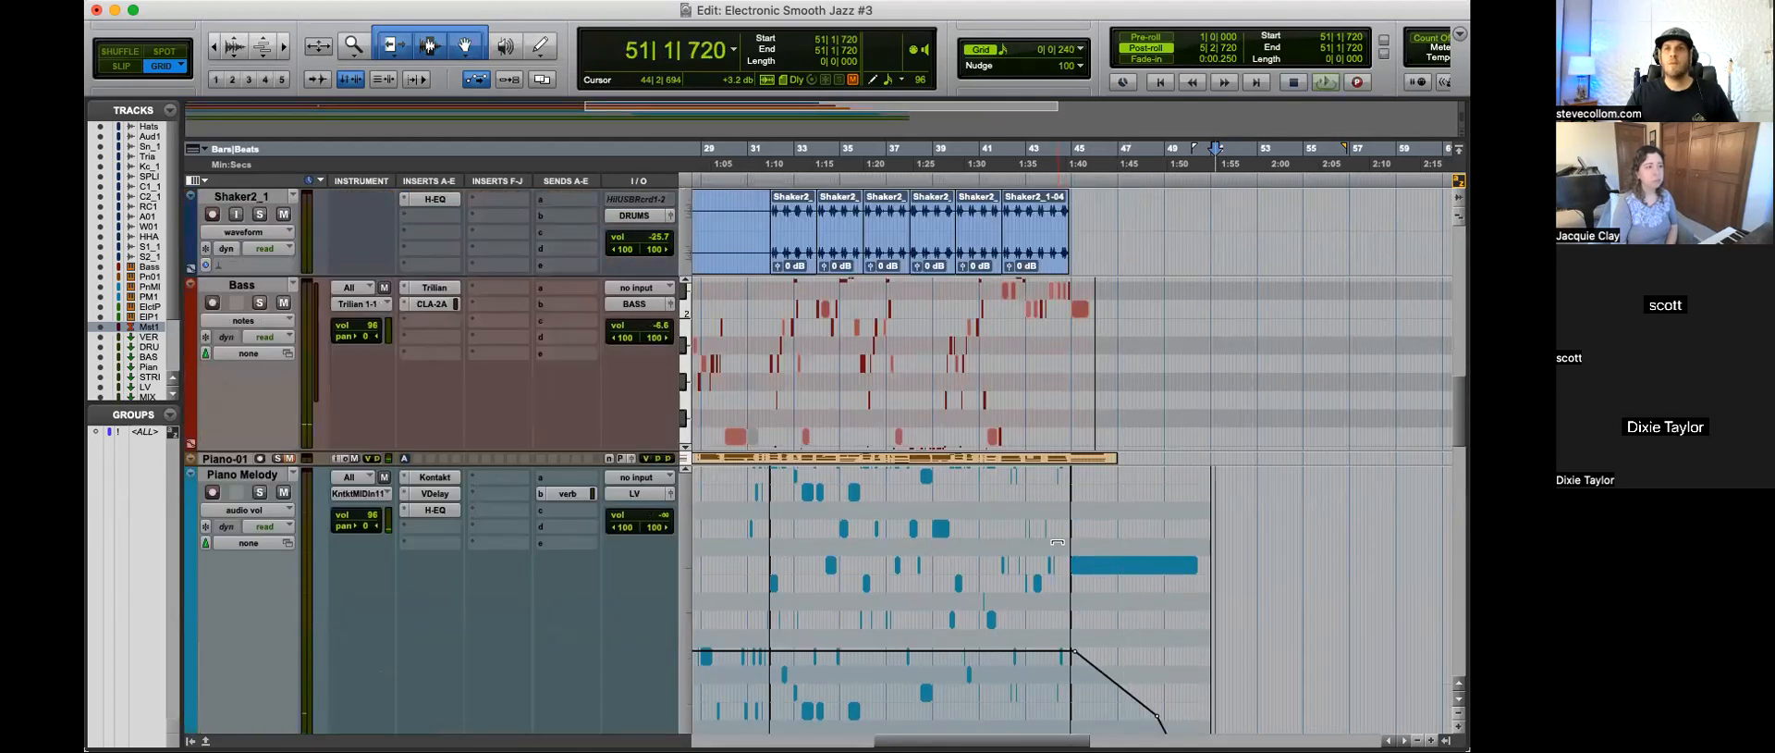
left_click(1060, 597)
key("space")
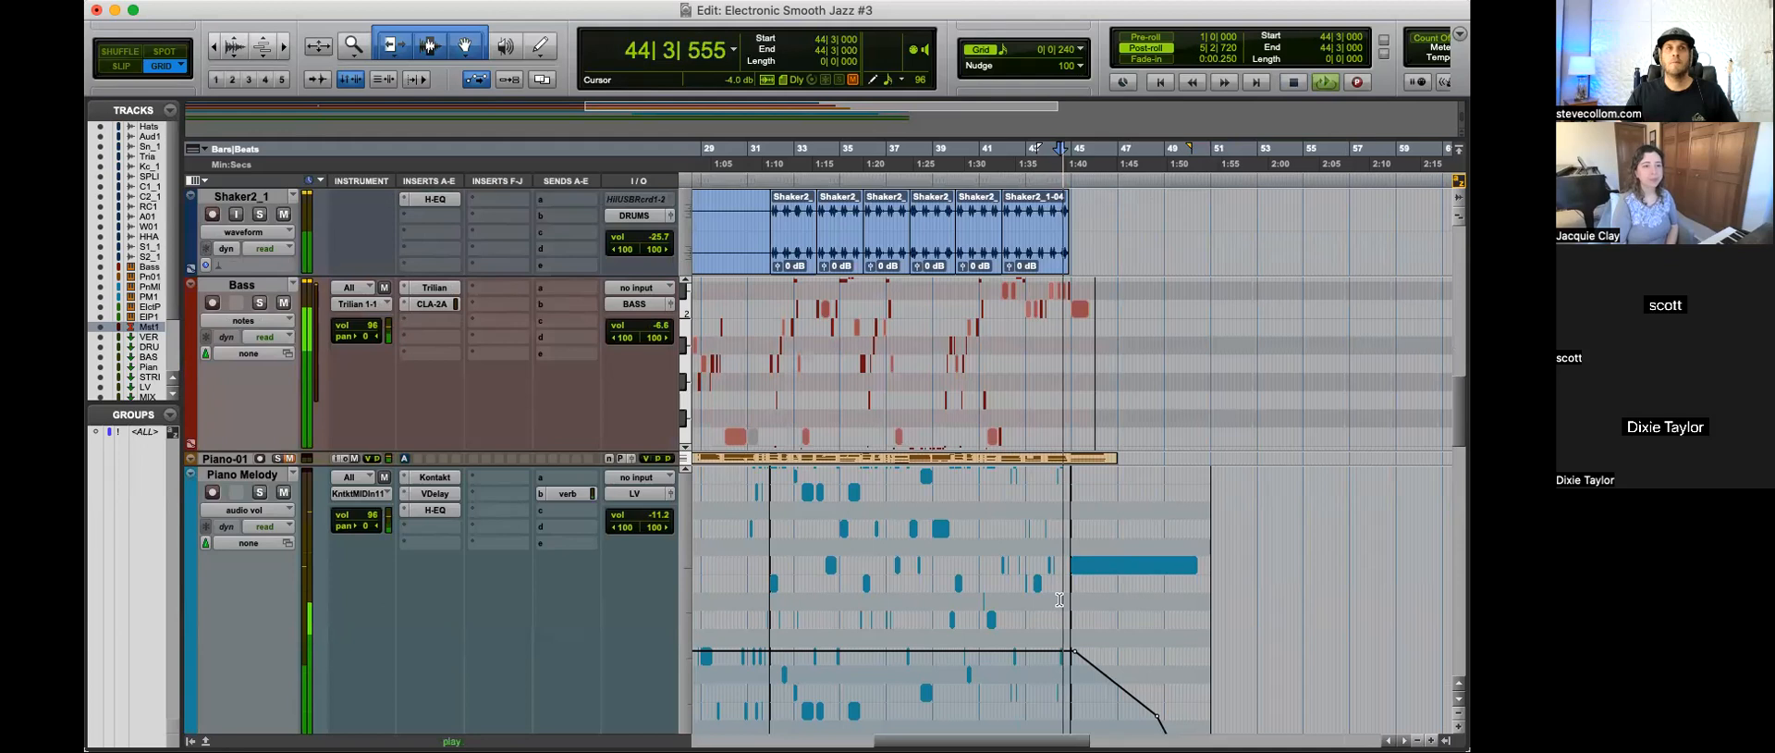
Step: Show the Bass track's audio volume automation and draw a fade-out from bar 45 to just past the middle of bar 46
key("t")
key("t")
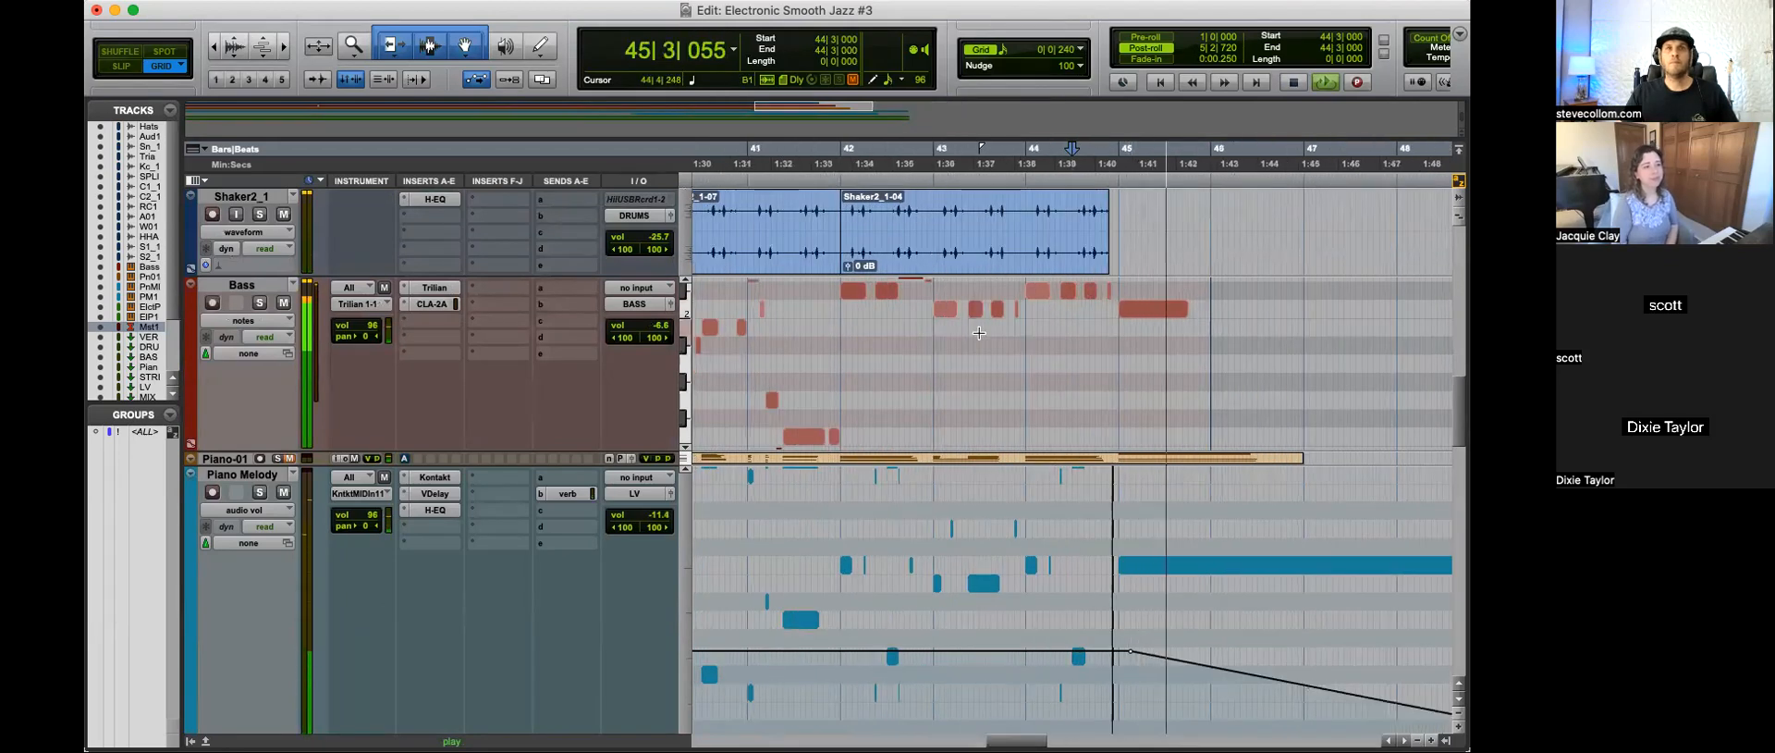
left_click(282, 313)
left_click(243, 499)
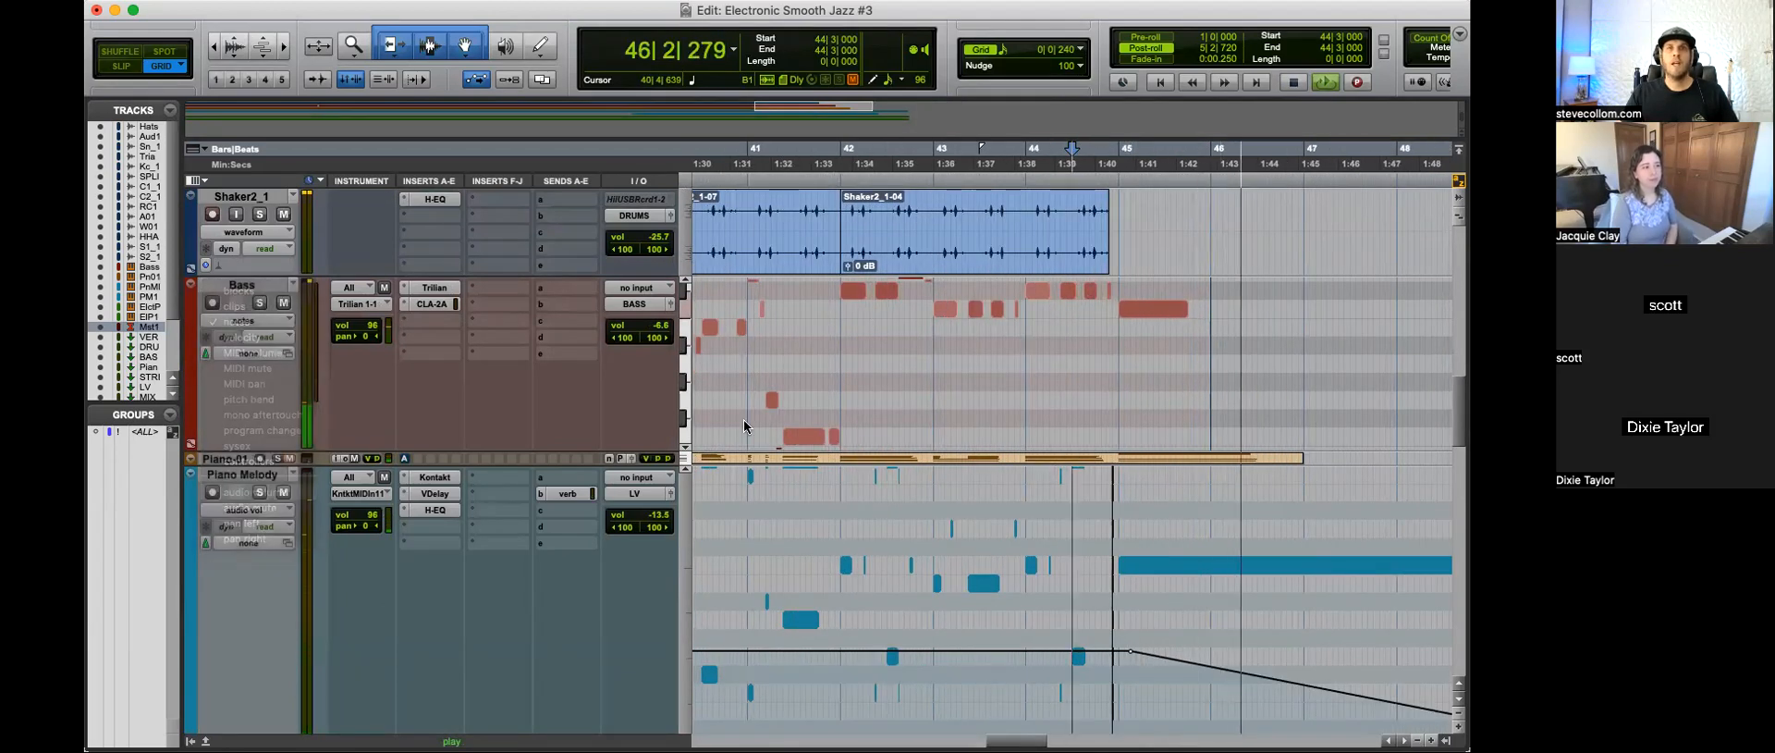
key("space")
left_click_drag(1120, 370, 1270, 445)
left_click(1126, 378)
Step: Switch Bass to notes view, stretch its last note to about bar 47, and play from 44|4|480
key("minus")
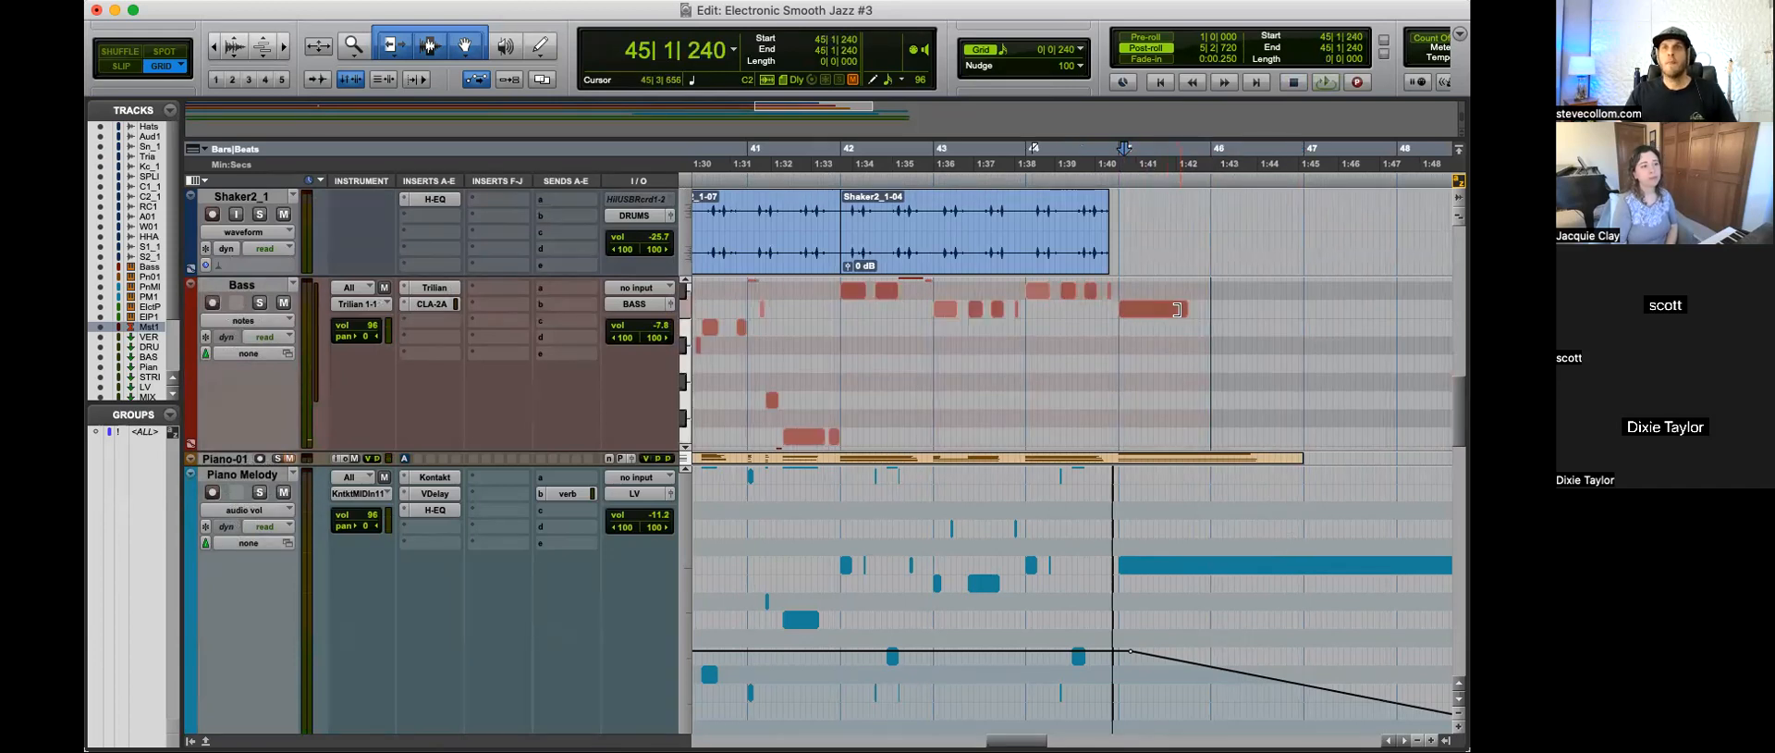
left_click_drag(1186, 308, 1315, 308)
left_click(1105, 342)
key("space")
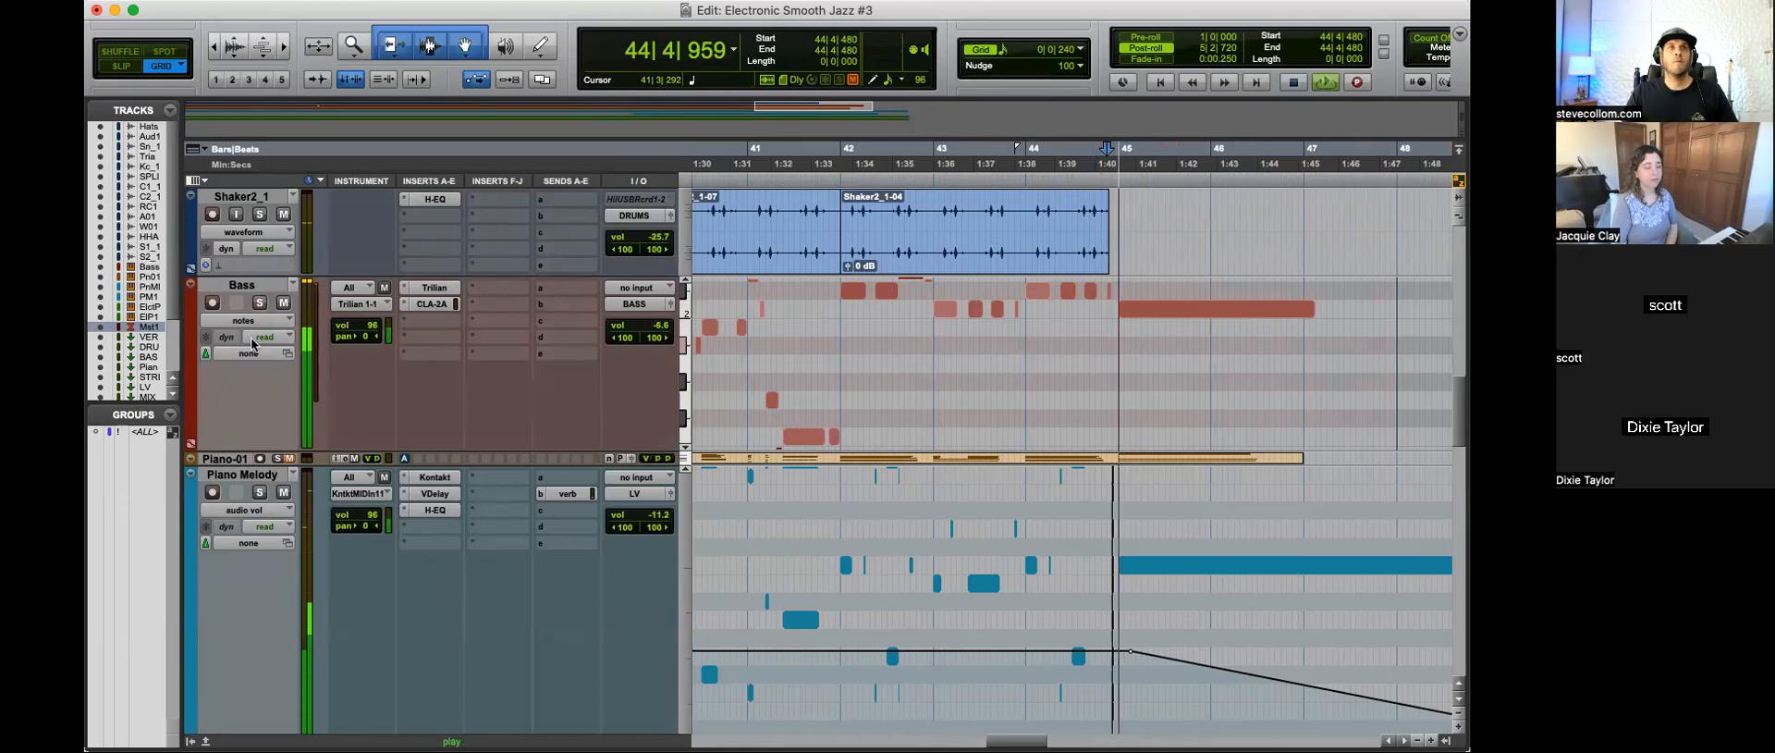
Step: Show the Bass audio volume again, bend its fade at about bar 46, and move the fade's end point to about 46|4|240
left_click(243, 320)
left_click(260, 493)
left_click_drag(1213, 405, 1218, 391)
left_click(1291, 345, "alt")
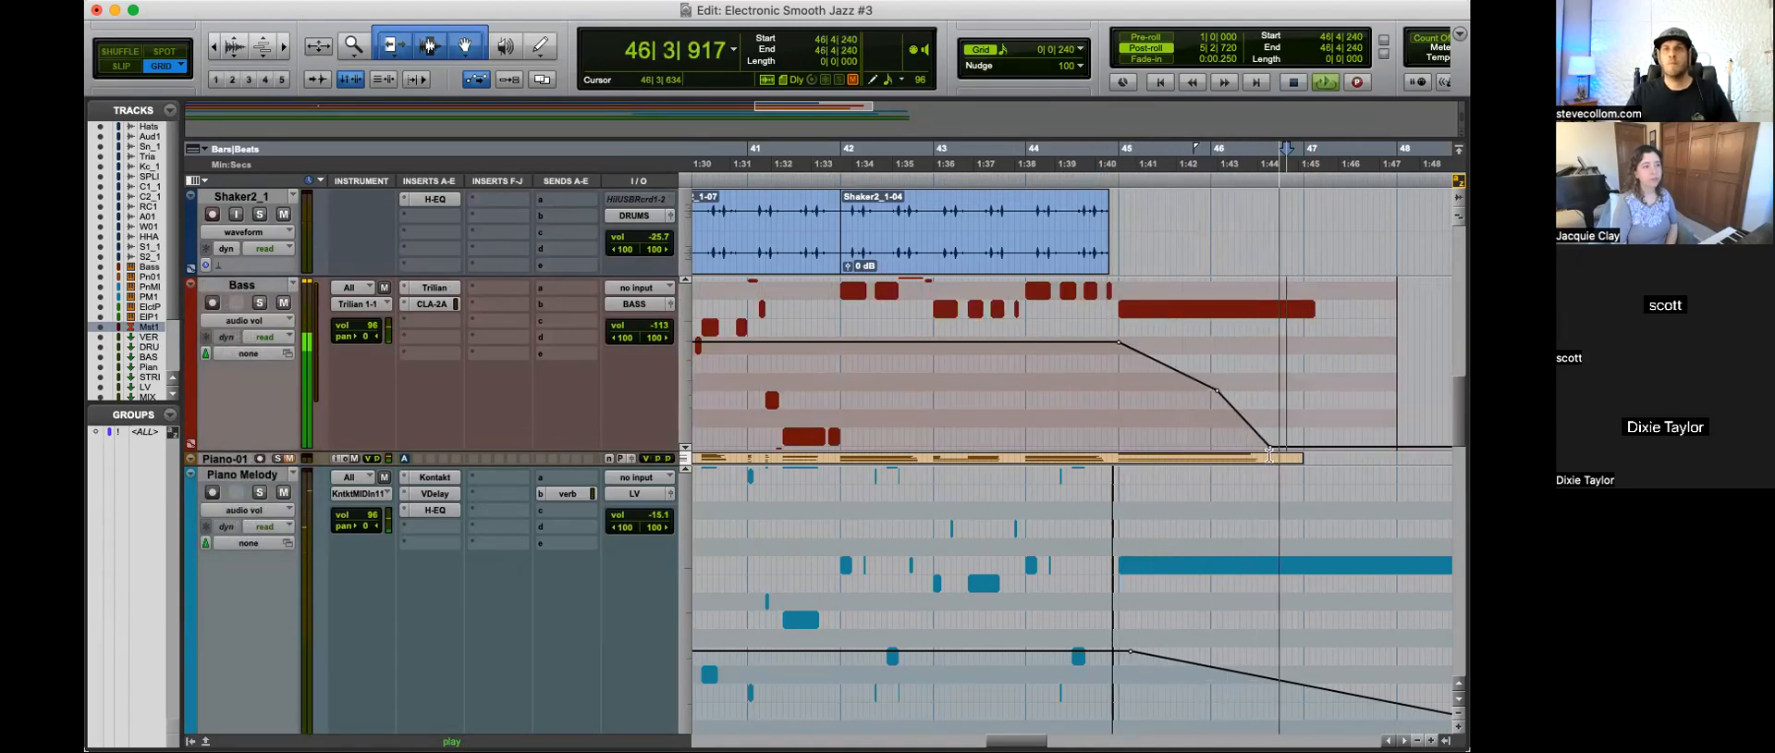
key("space")
left_click_drag(1271, 446, 1286, 448)
scroll(1285, 448, "down", 10)
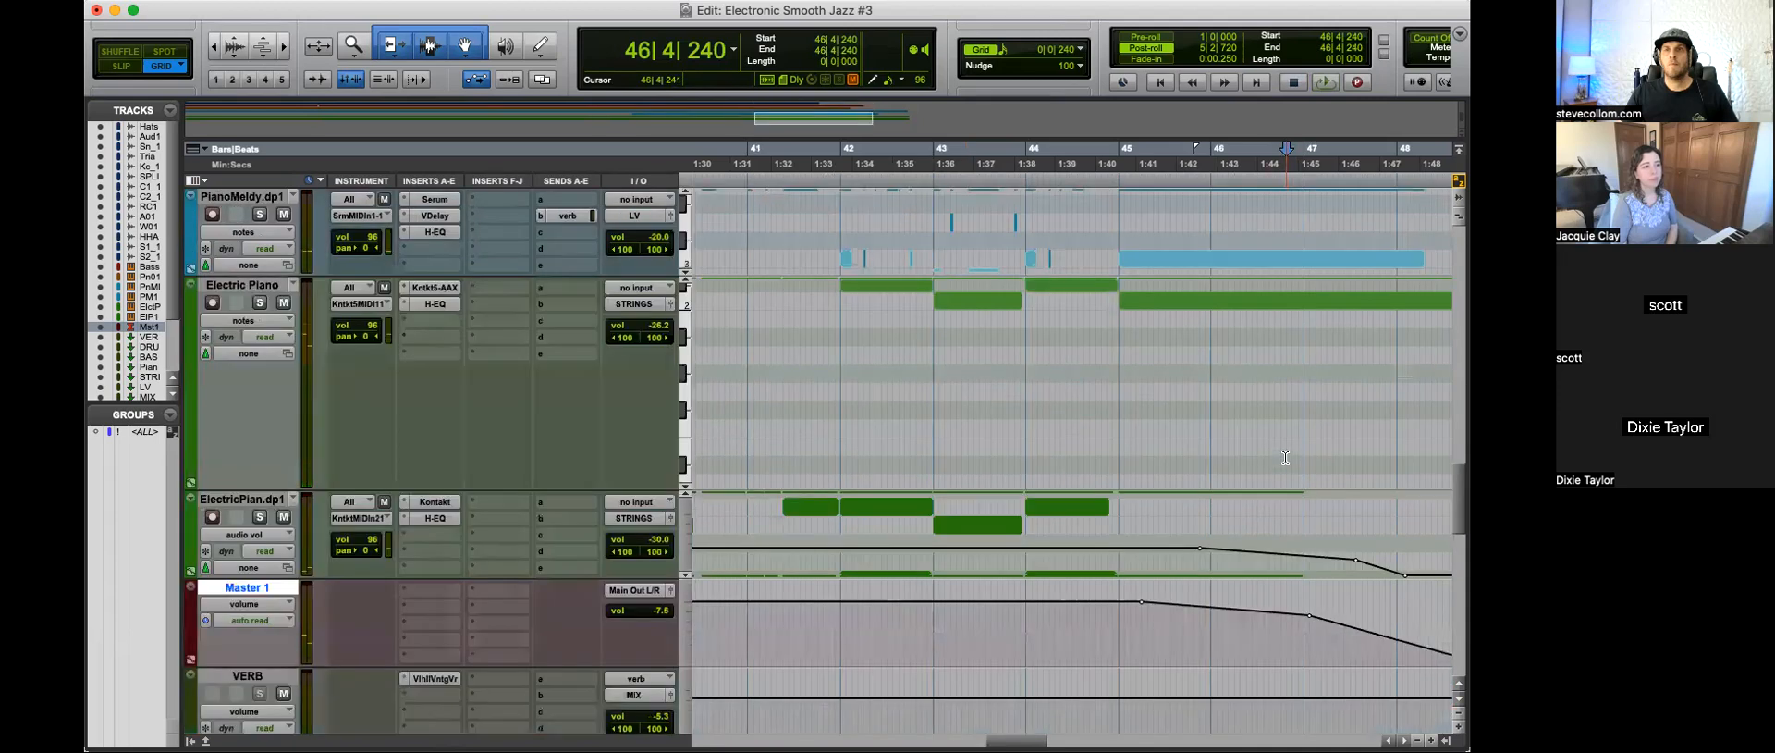
Step: Play the ending from 43|4|000 to listen to the fades
left_click(1006, 309)
key("space")
key("r")
key("r")
key("space")
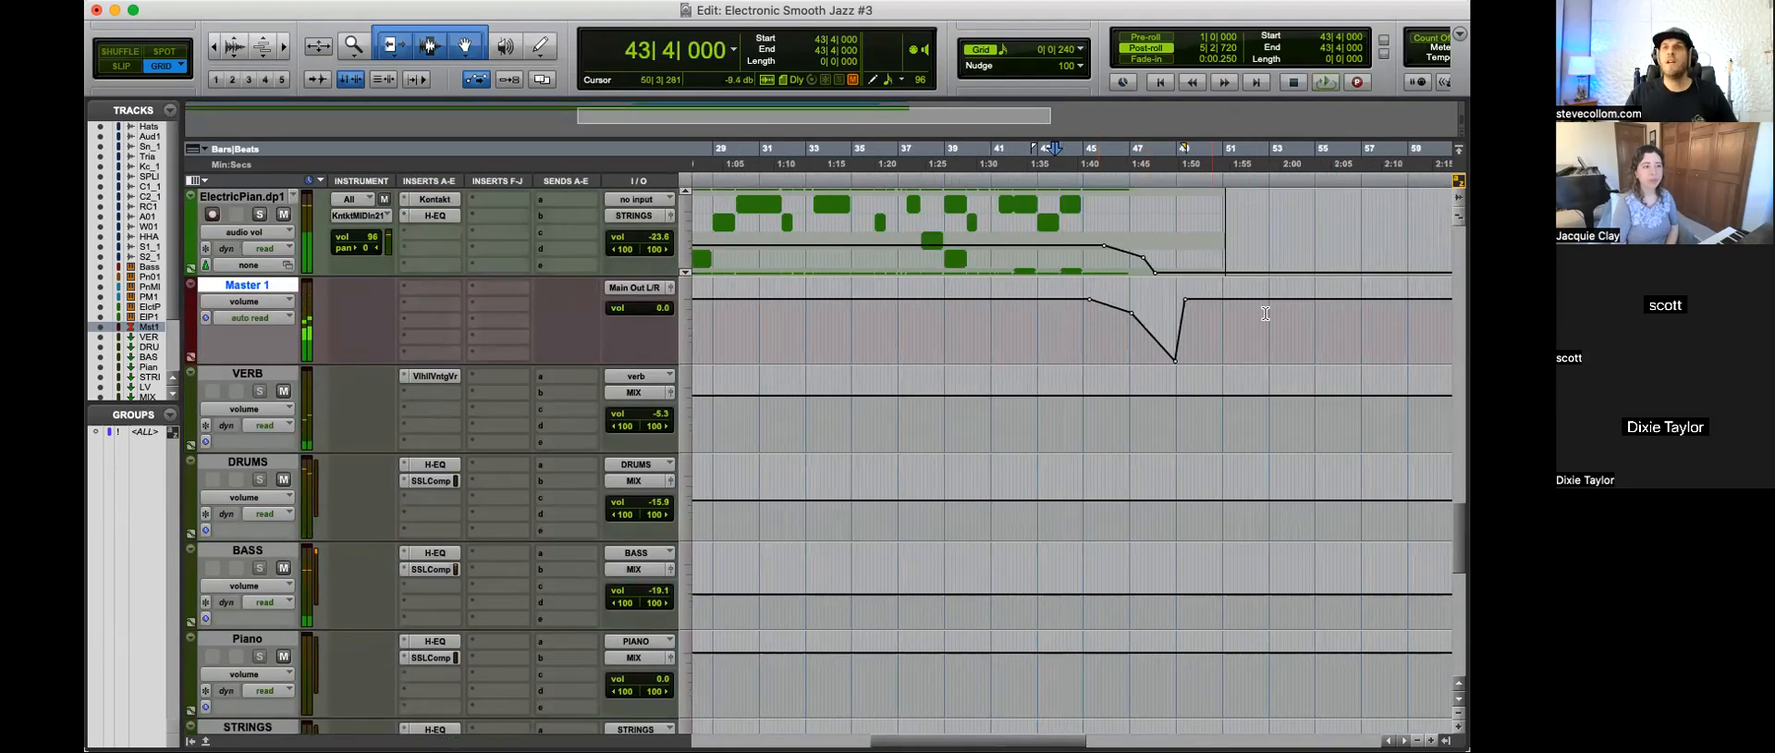
Step: Delete the Master 1 volume automation points just after bar 49 that bring the level back up following the fade-out
key("r")
left_click_drag(1127, 321, 1142, 326)
key("Delete")
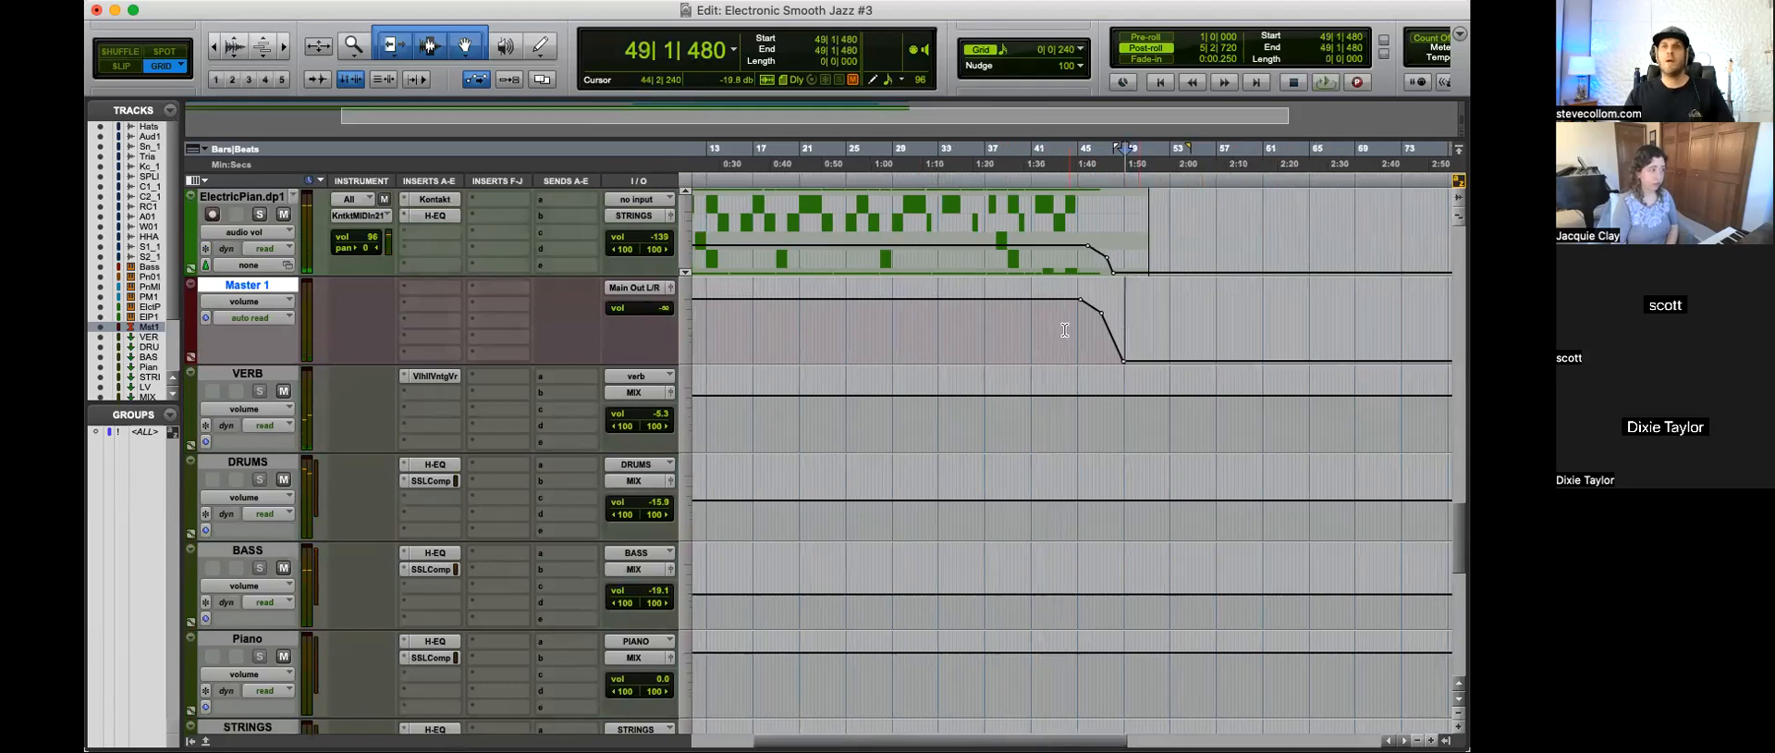
Step: Play the ending from 43|2|240 to listen to the Master 1 fade-out
left_click(1065, 329)
key("t")
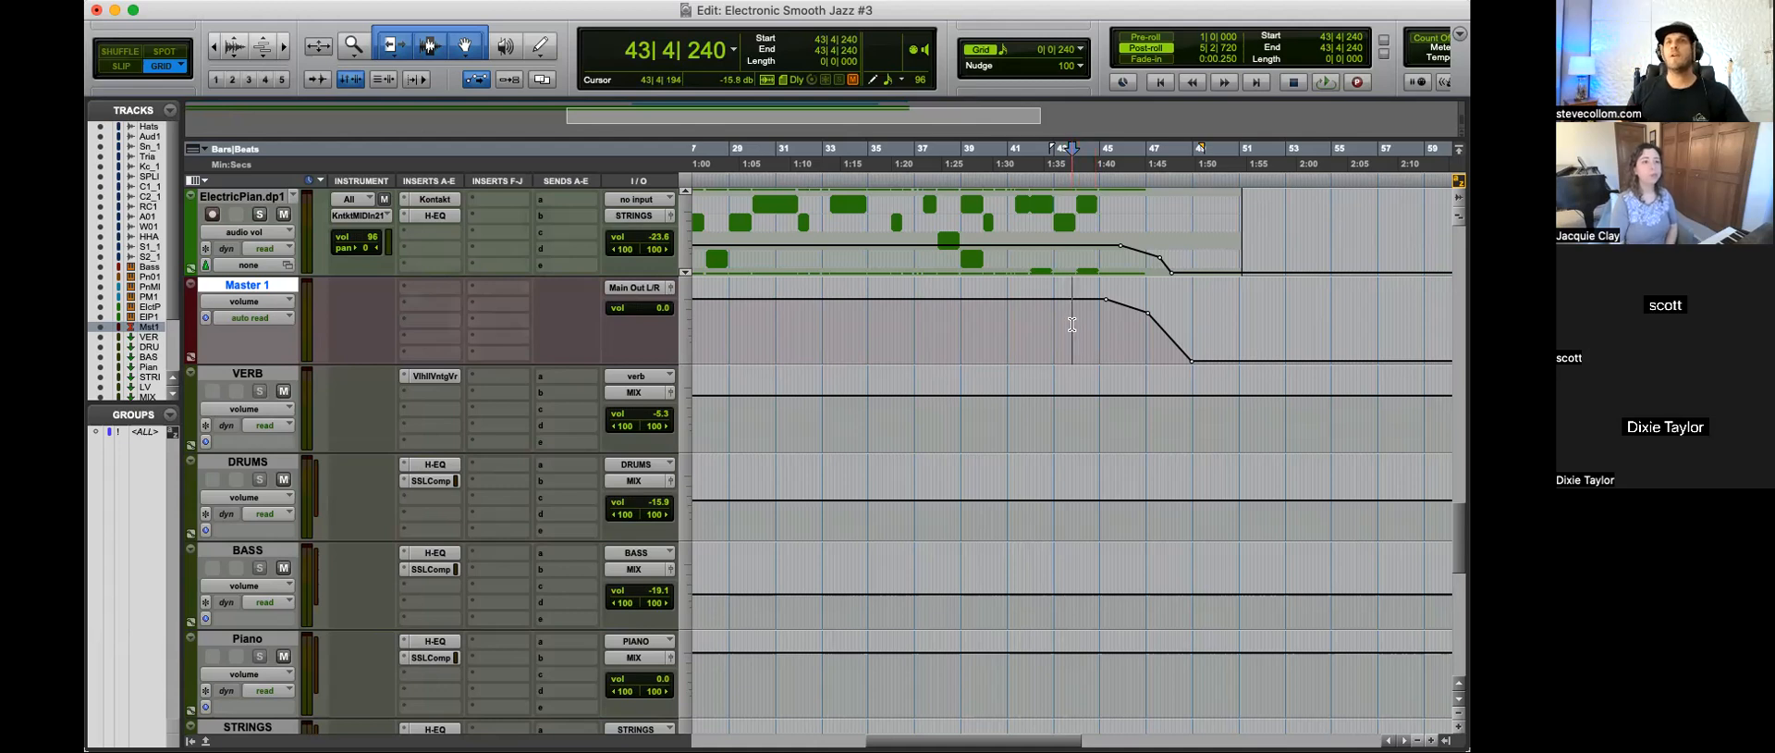
left_click(1062, 317)
key("space")
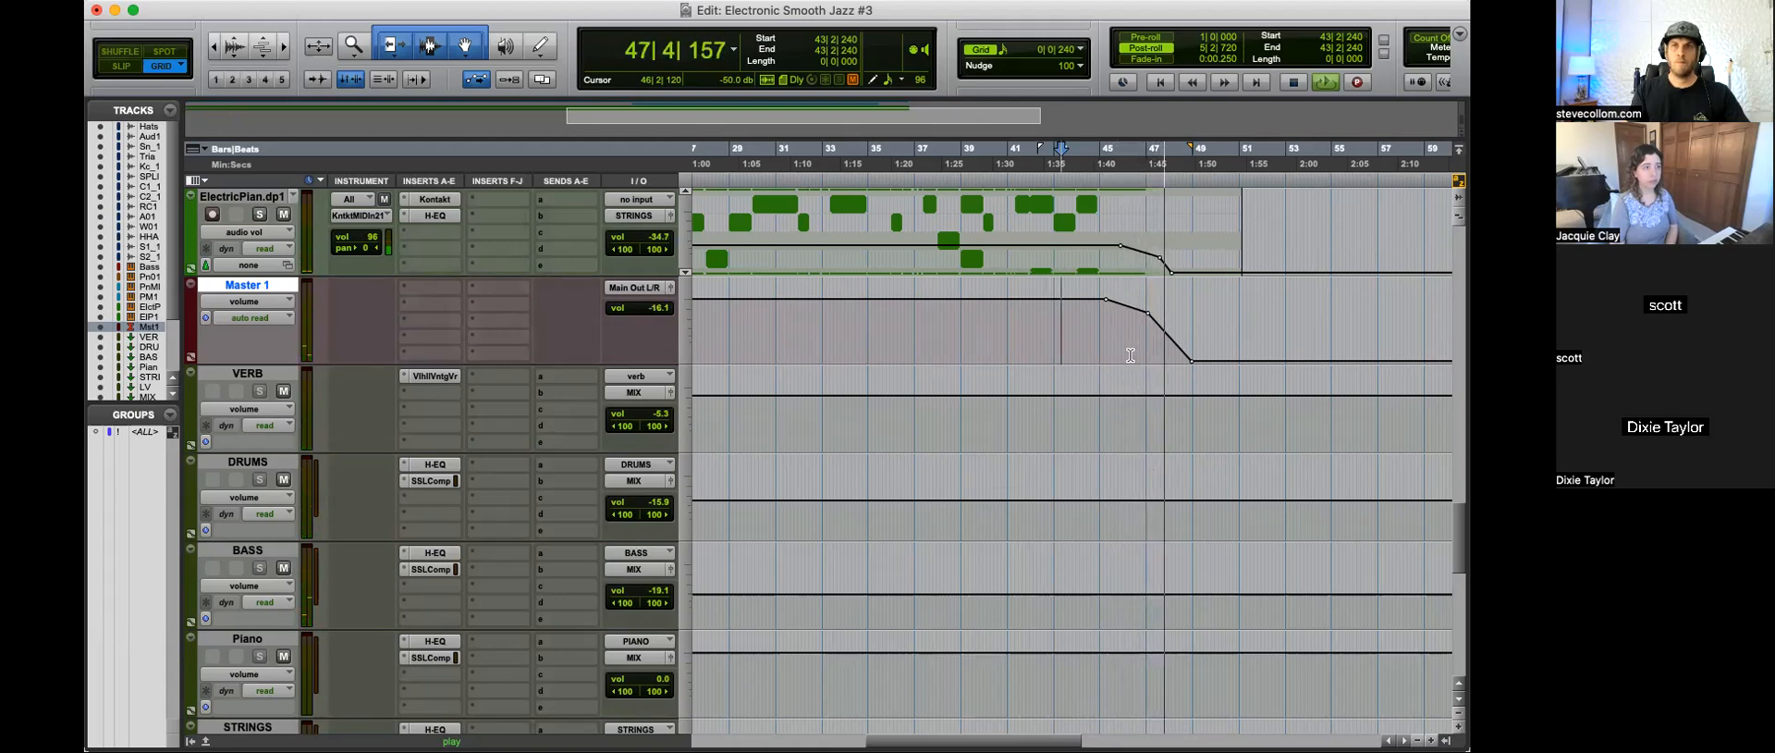
key("space")
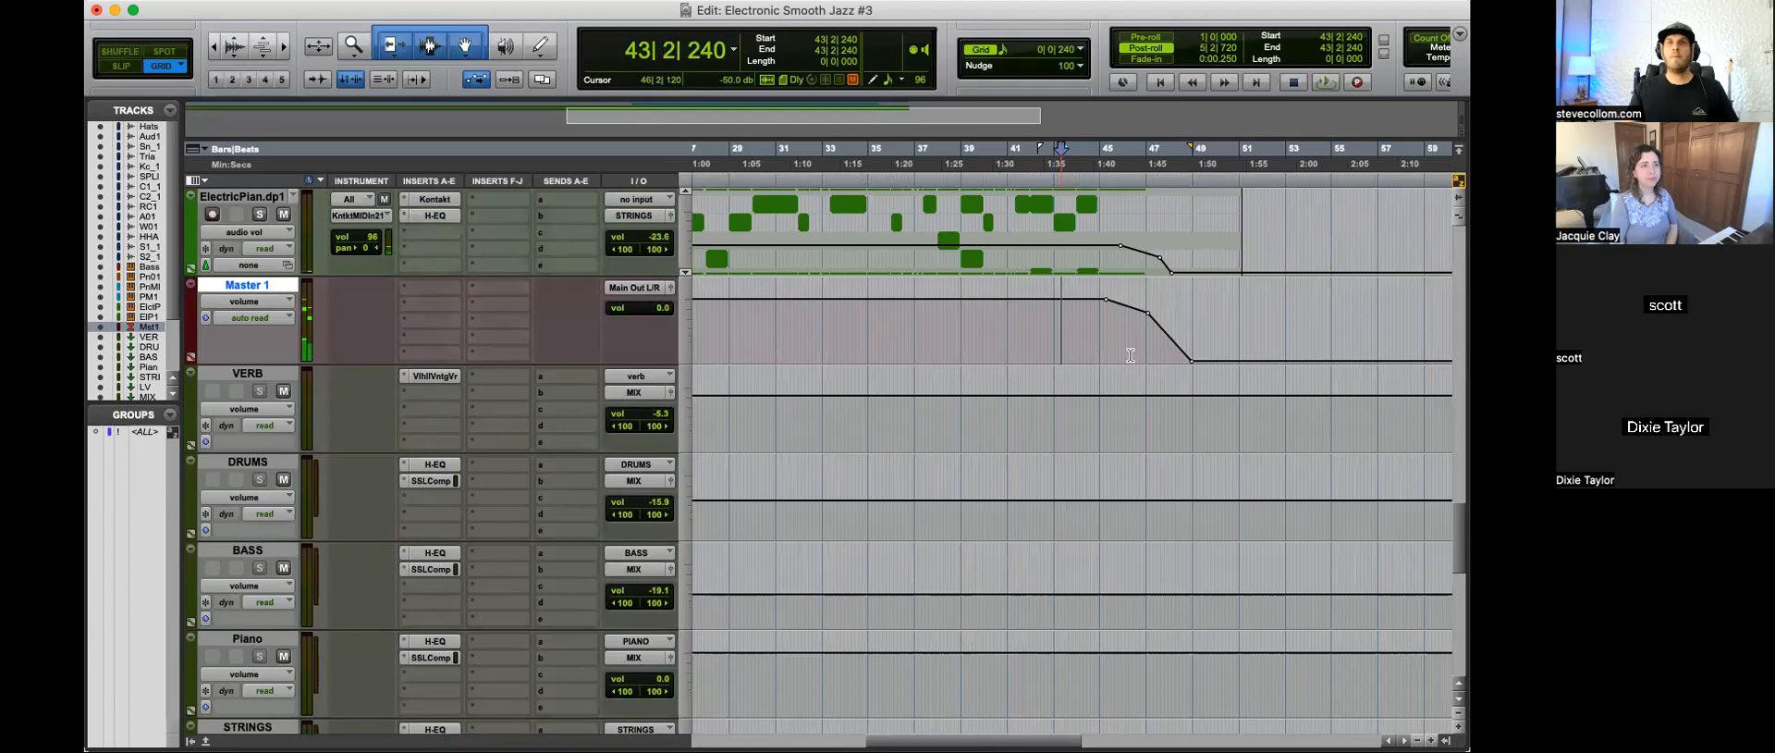
Step: Move the last three points of the Piano Melody volume fade slightly earlier, ending at about bar 50, and play from 44|2|000
scroll(1156, 354, "up", 5)
left_click_drag(1240, 589, 1228, 584)
left_click_drag(1231, 524, 1211, 520)
left_click_drag(1187, 440, 1177, 443)
left_click(1083, 452)
key("space")
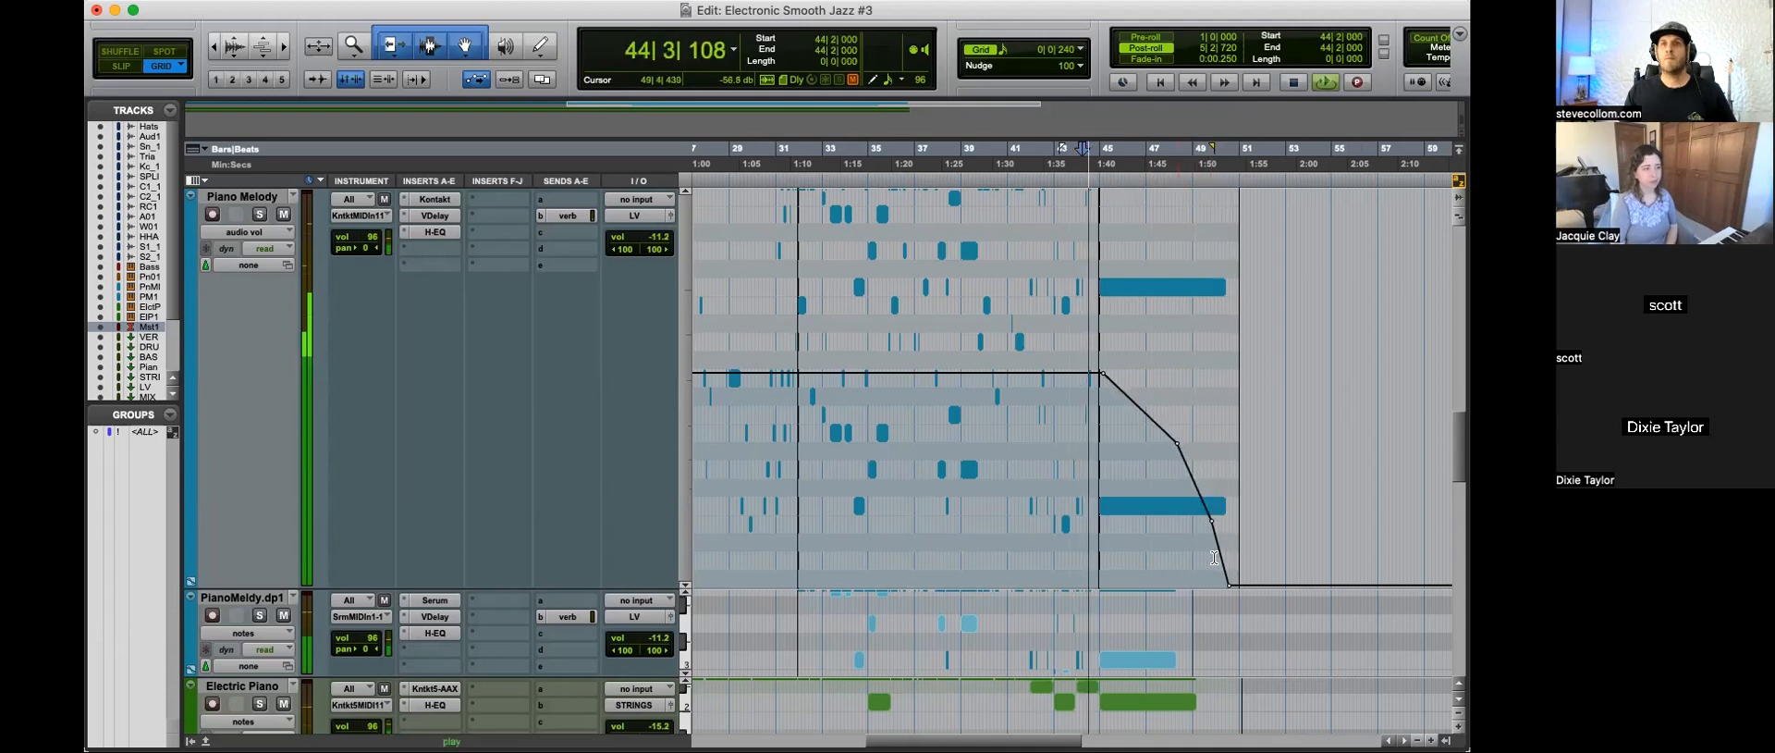
Step: Set all tracks to medium height
scroll(1203, 457, "up", 5)
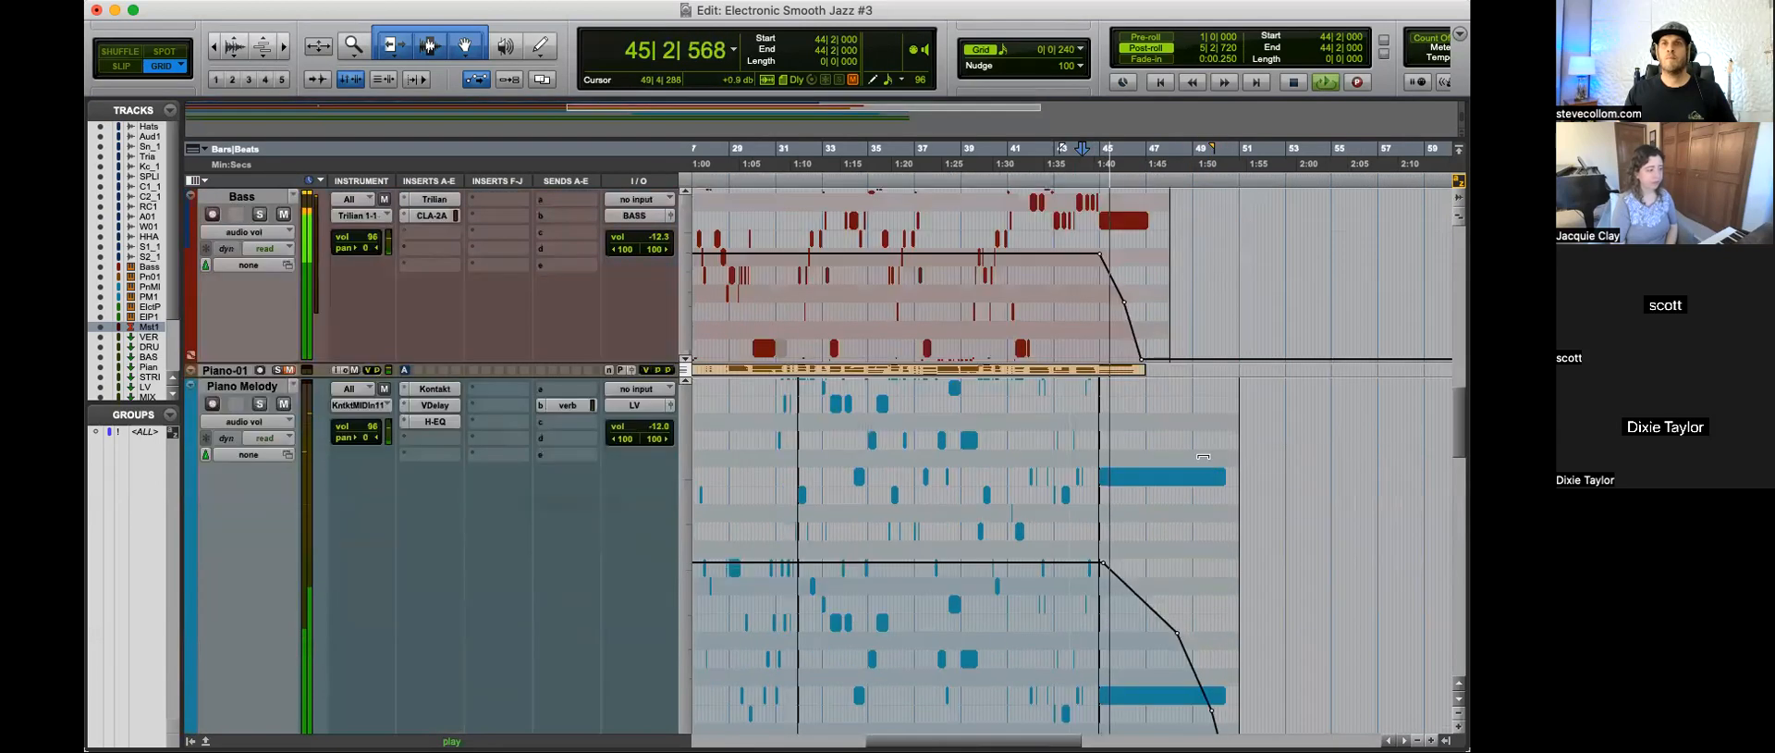
left_click(242, 197, "alt")
left_click(191, 385)
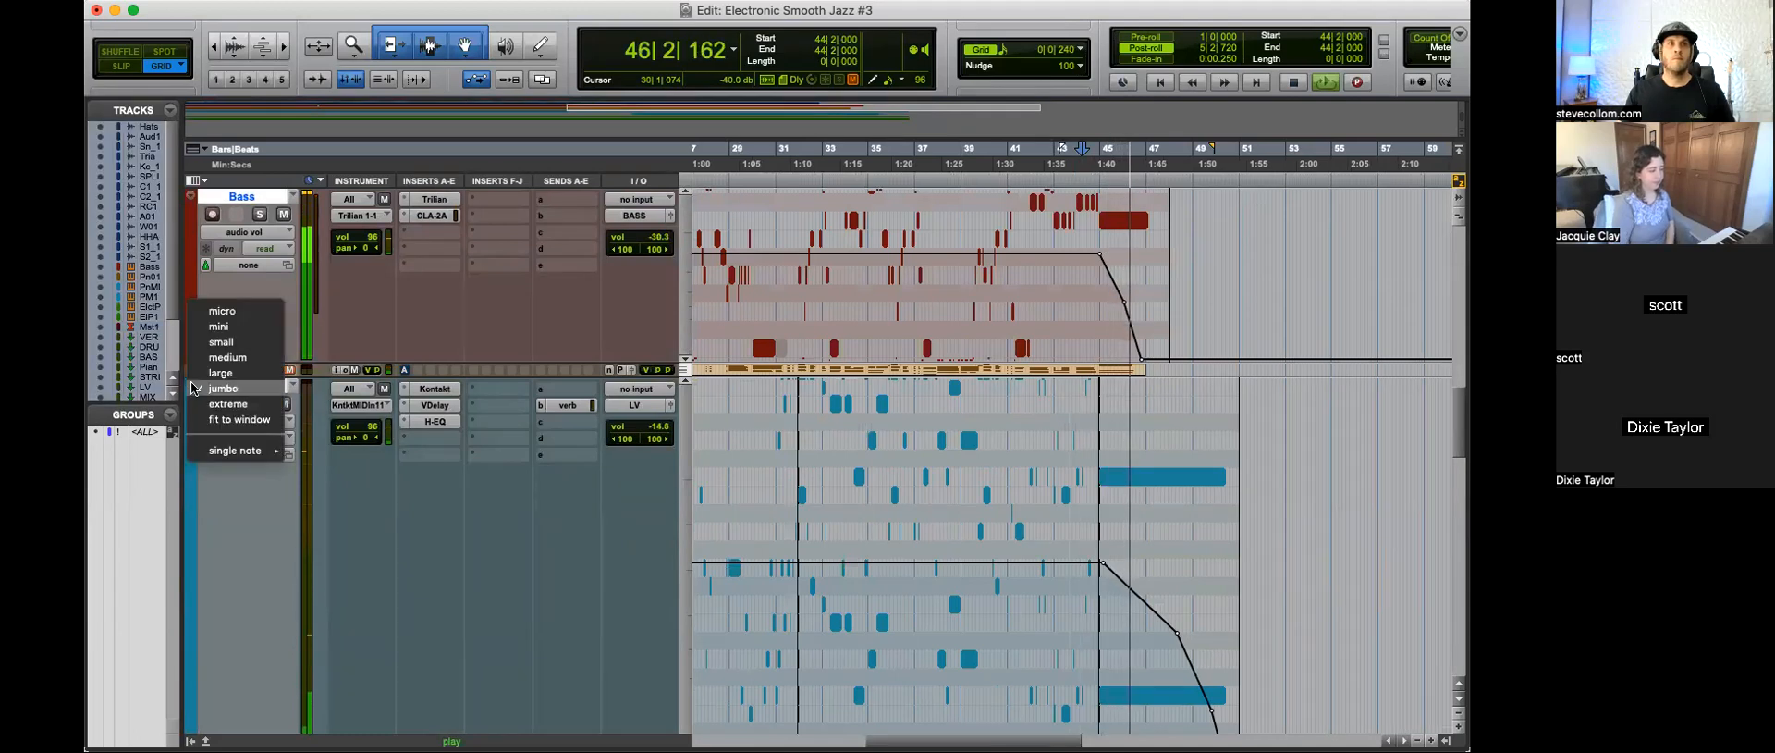
left_click(228, 357, "alt")
key("r")
scroll(1227, 522, "down", 2)
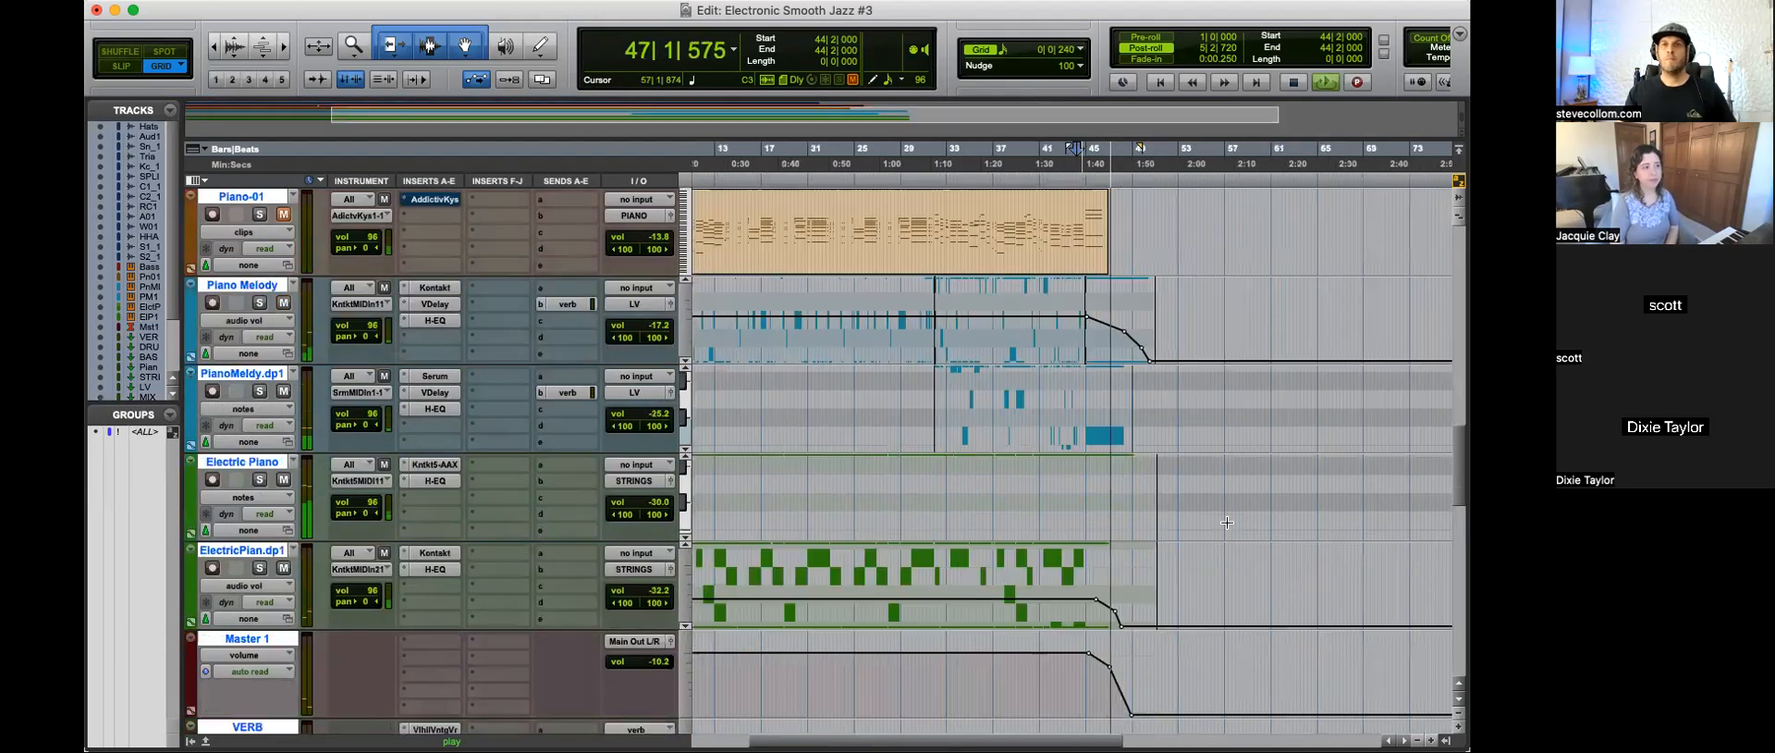
key("t")
key("t")
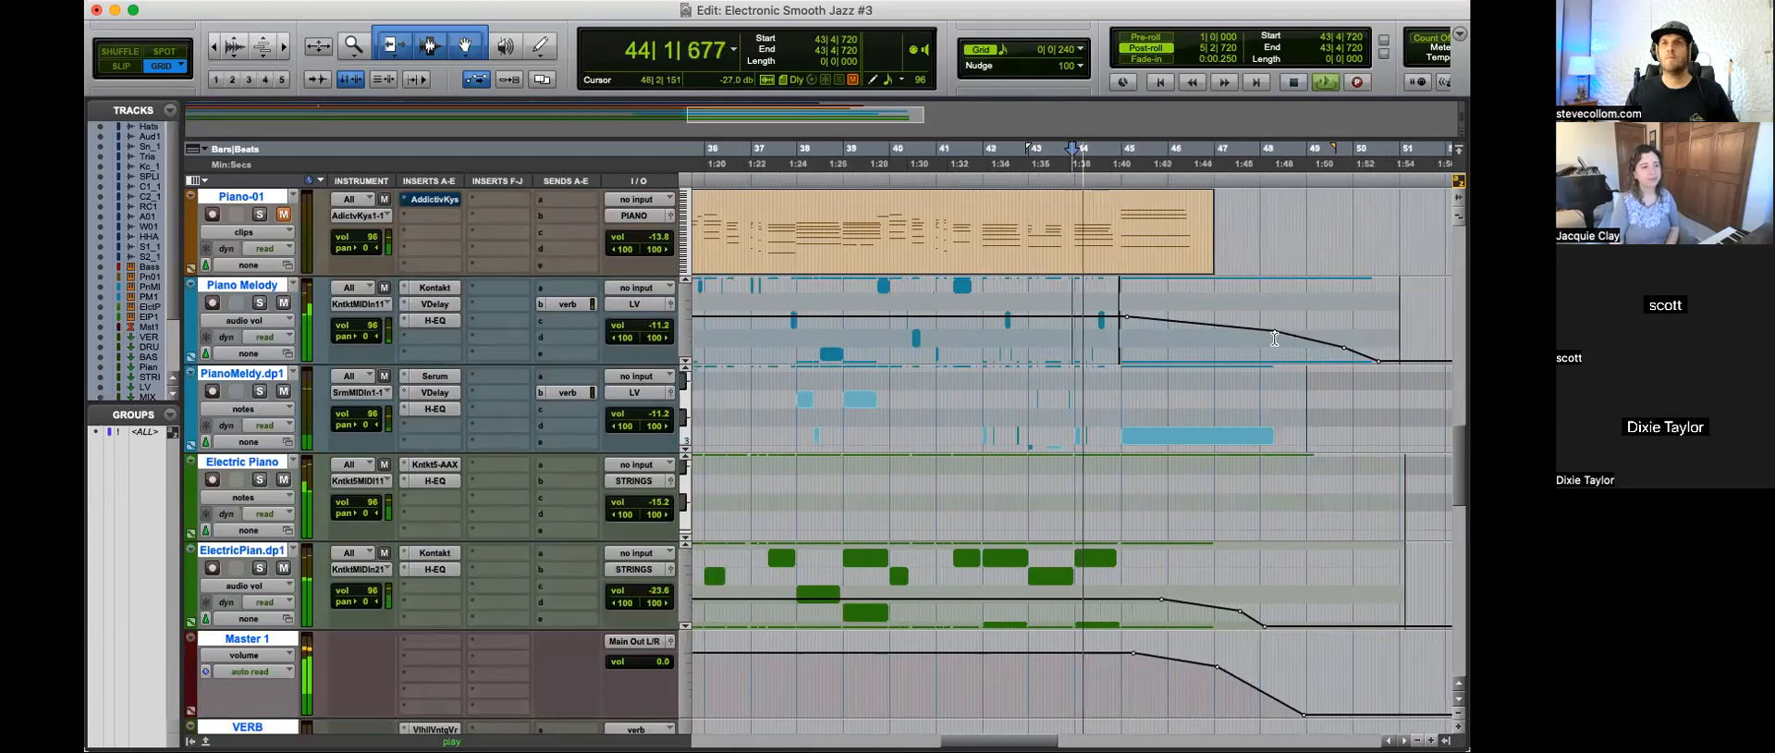
Step: Reshape the Piano Melody volume fade to drop off sooner, with a bend at about bar 47 and its end between bars 48 and 49
left_click(1275, 338)
left_click_drag(1276, 332, 1276, 349)
scroll(1276, 349, "right", 3)
left_click(1081, 348)
left_click_drag(1080, 349, 965, 332)
key("space")
Step: Show the audio volume automation of PianoMeldy.dp1 and draw a fade-out from just after bar 45 to about bar 48
left_click(840, 397)
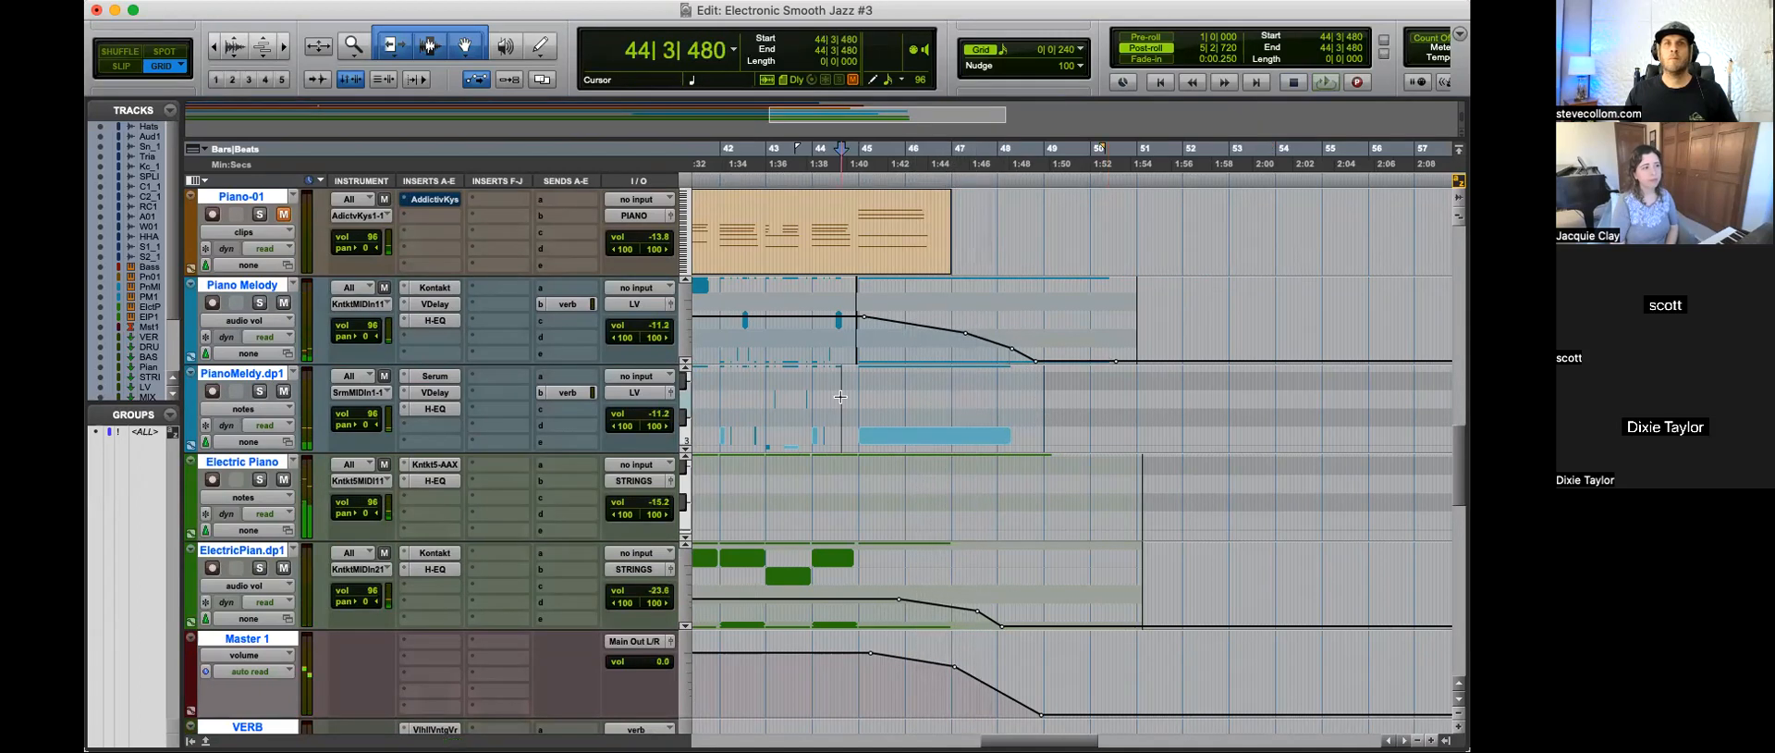
left_click(259, 409)
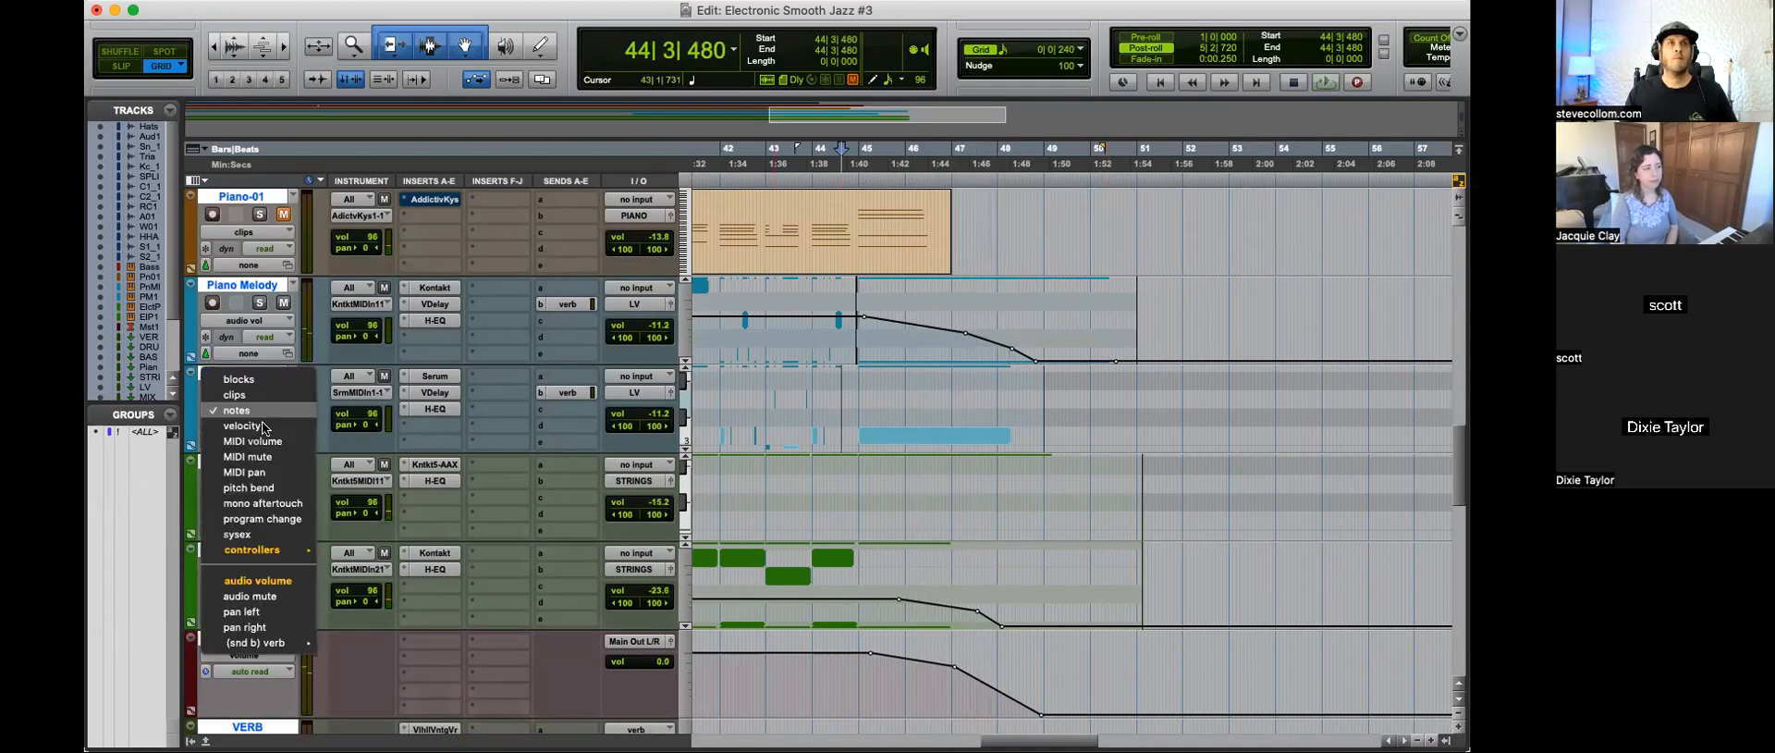
left_click(296, 580)
key("space")
left_click_drag(952, 421, 978, 463)
left_click_drag(1000, 426, 1128, 424)
key("Delete")
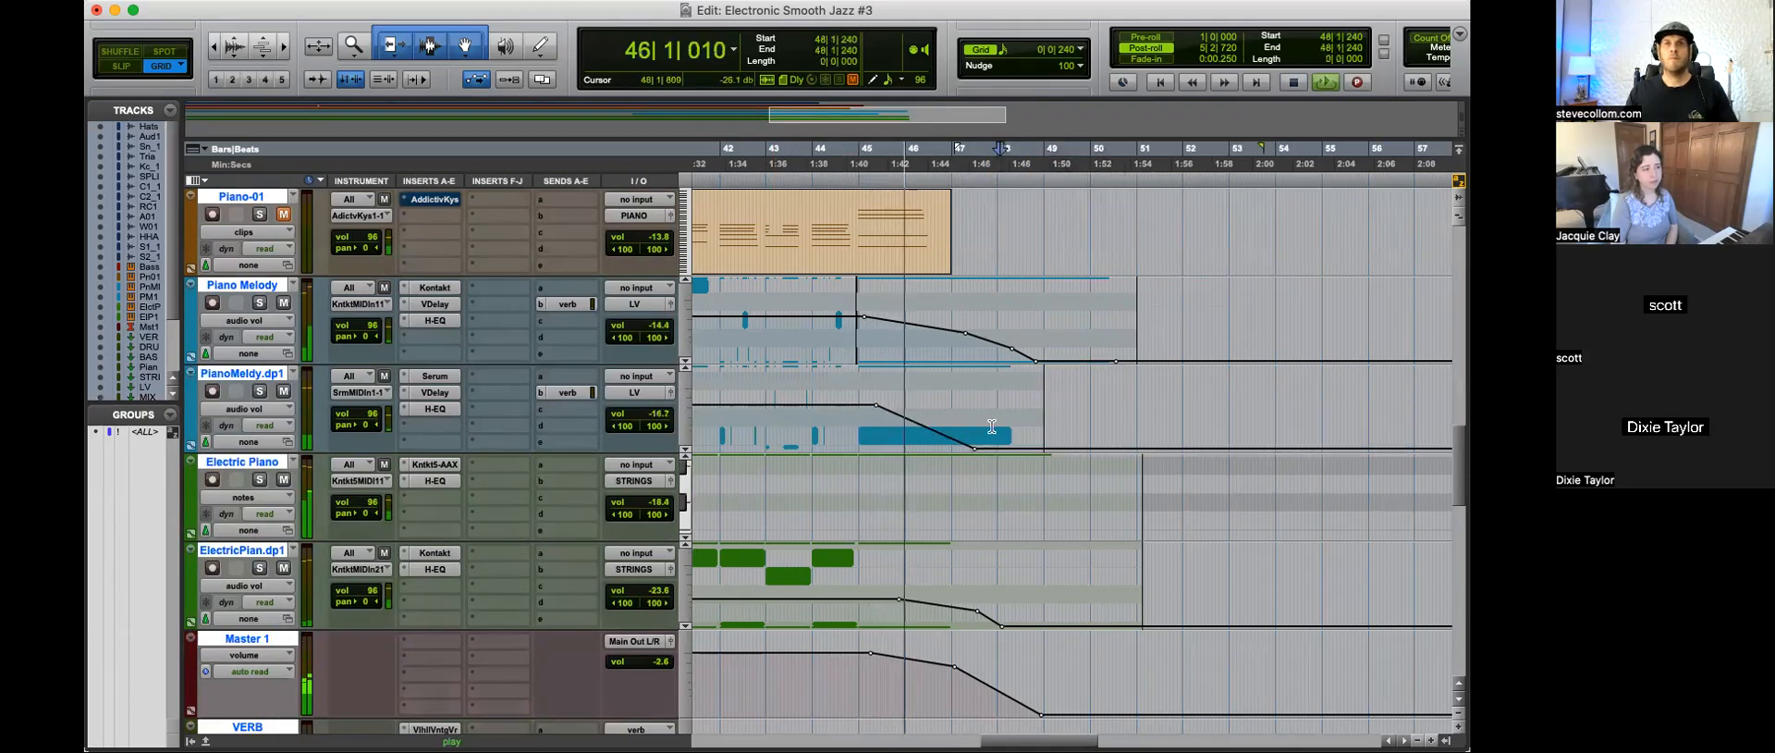
left_click_drag(974, 449, 1006, 450)
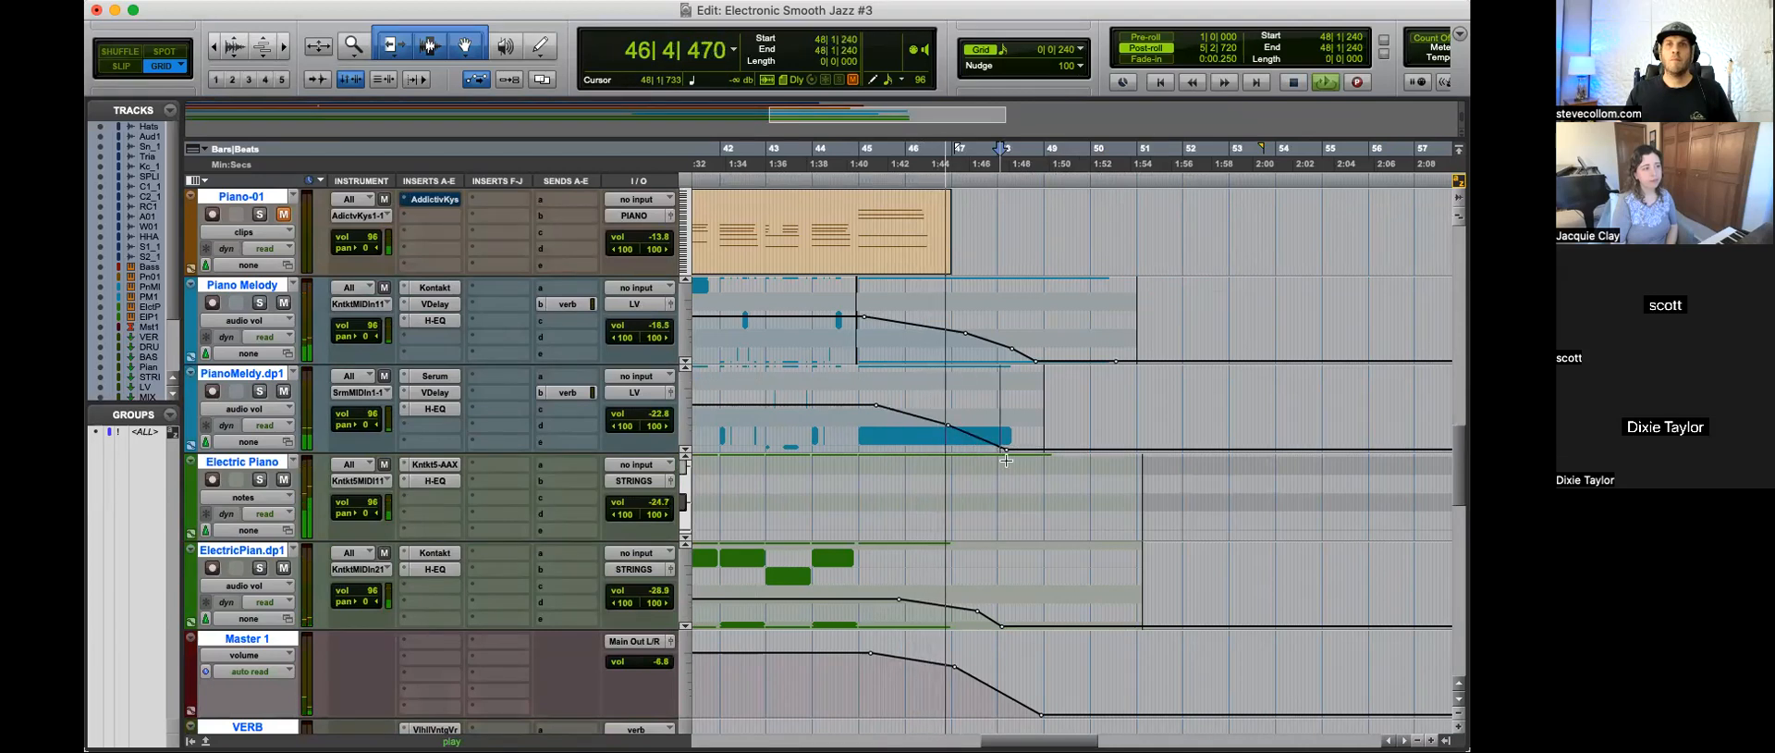
Step: Listen to the rest of the ending while looking over the other tracks, and stop playback
scroll(1014, 562, "up", 4)
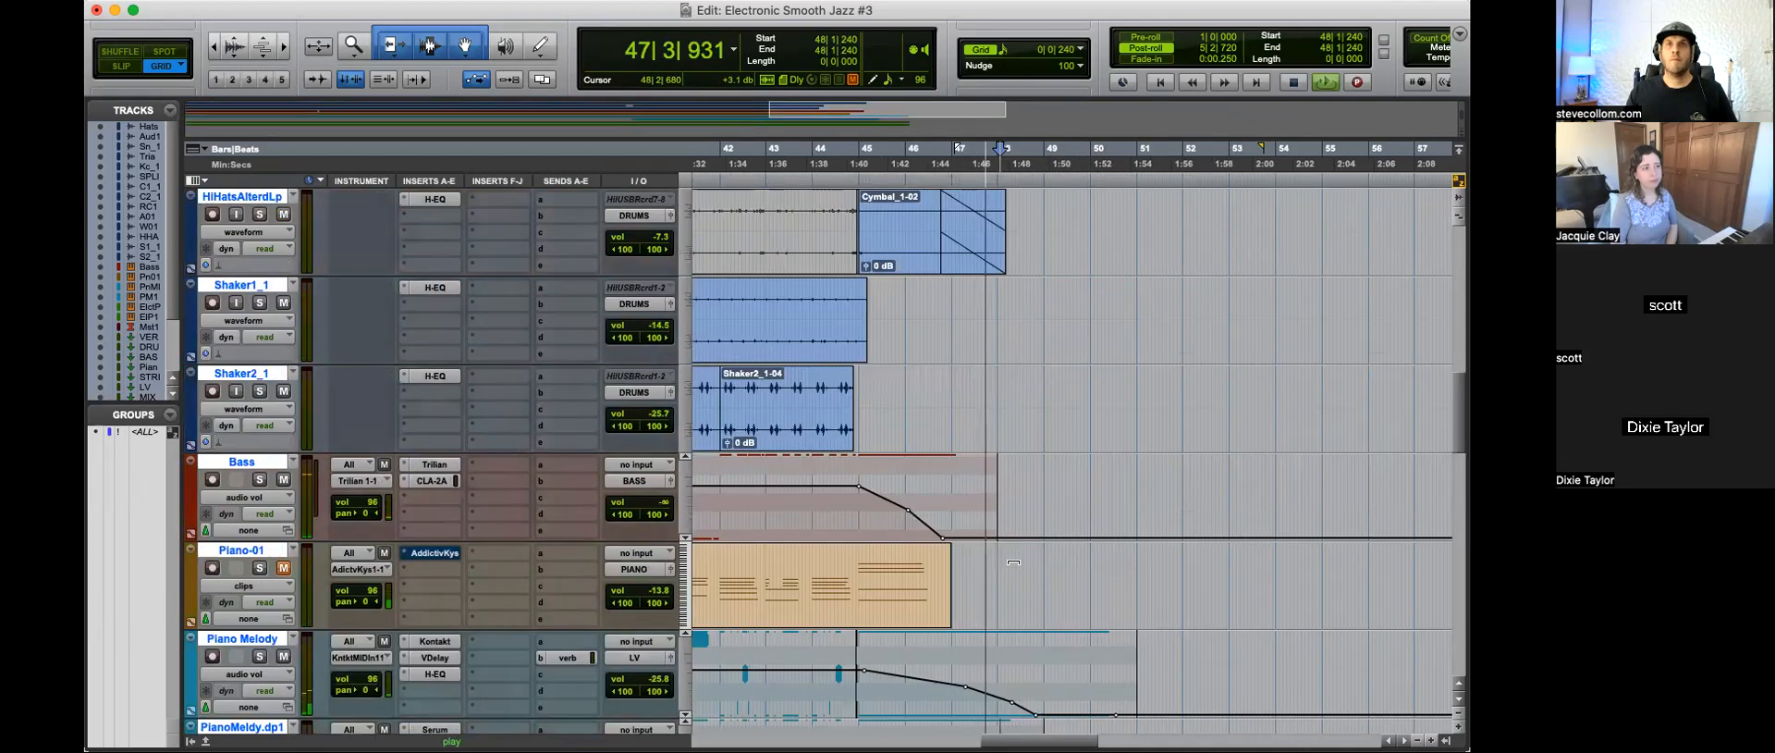
scroll(1015, 562, "down", 15)
key("r")
key("r")
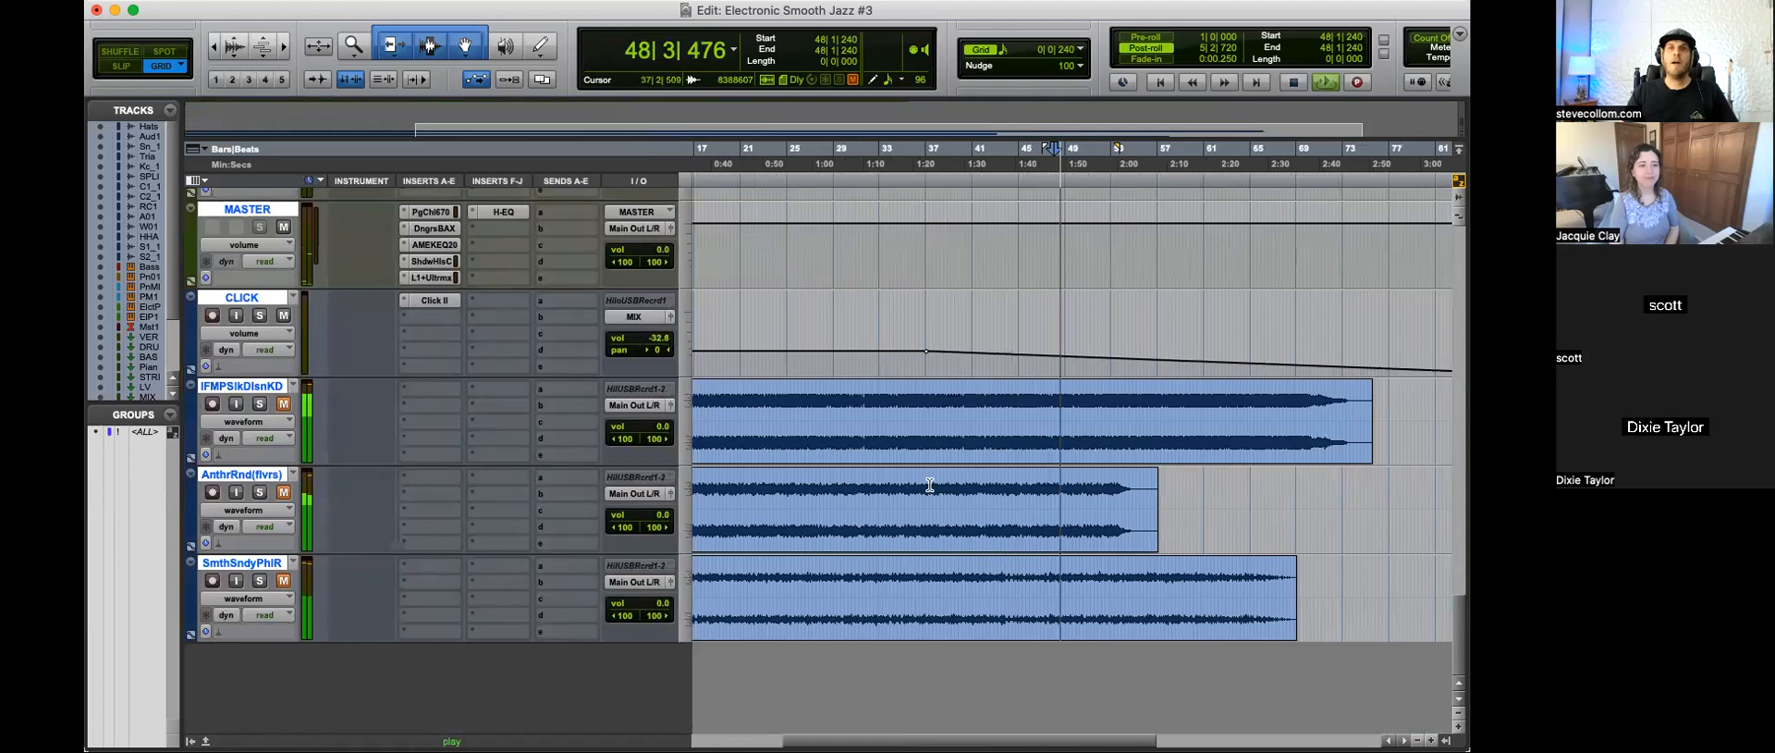
scroll(930, 485, "up", 9)
key("space")
Step: Place the edit cursor on Master 1 at 49|1|720, just past the end of its fade-out
left_click(1066, 333)
key("t")
key("r")
left_click(963, 319)
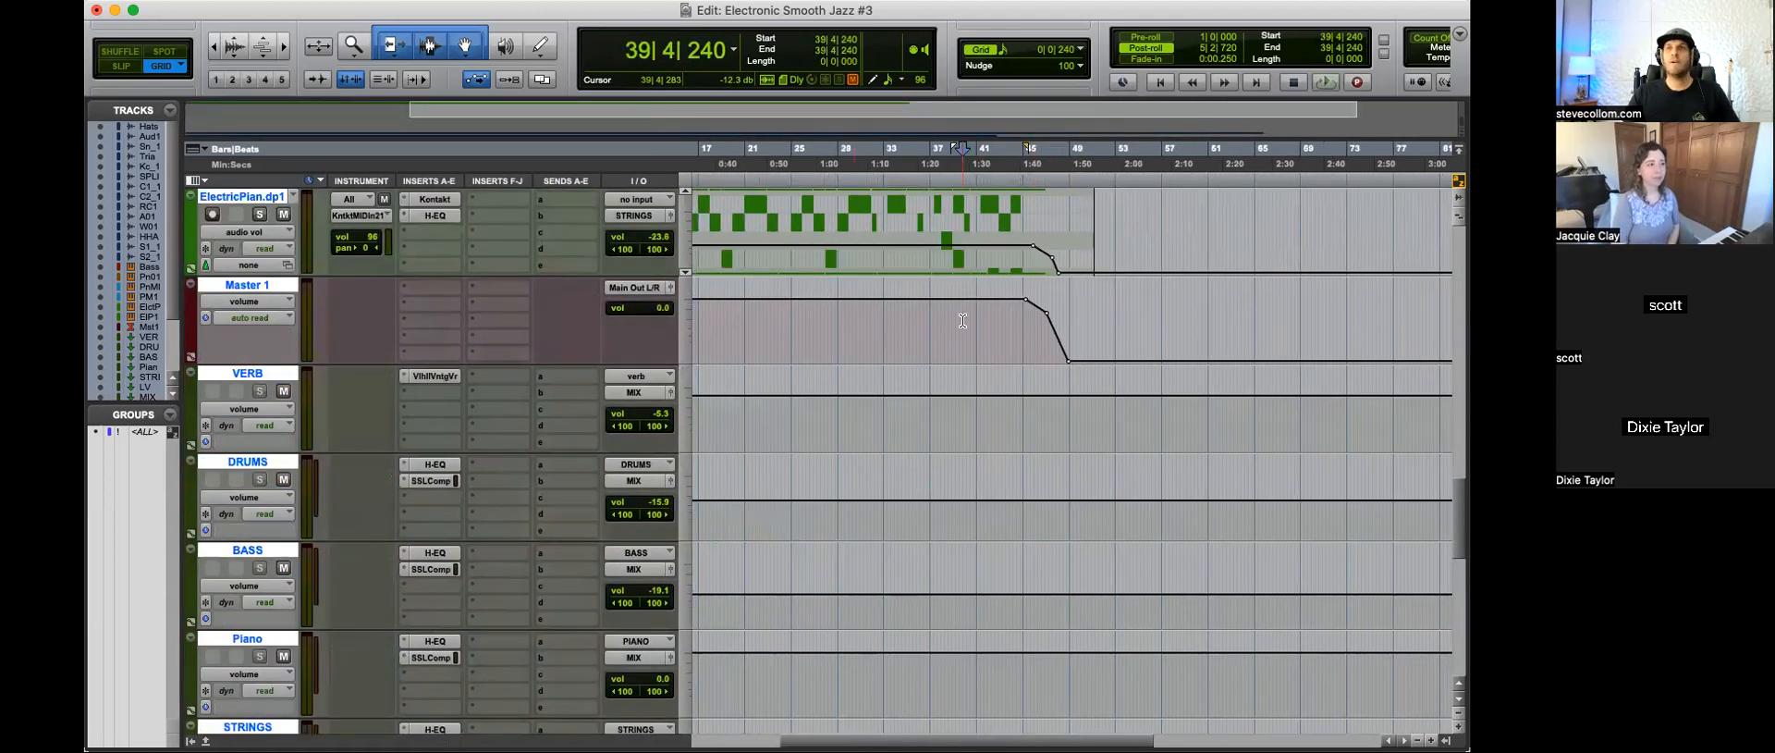
left_click(1072, 338)
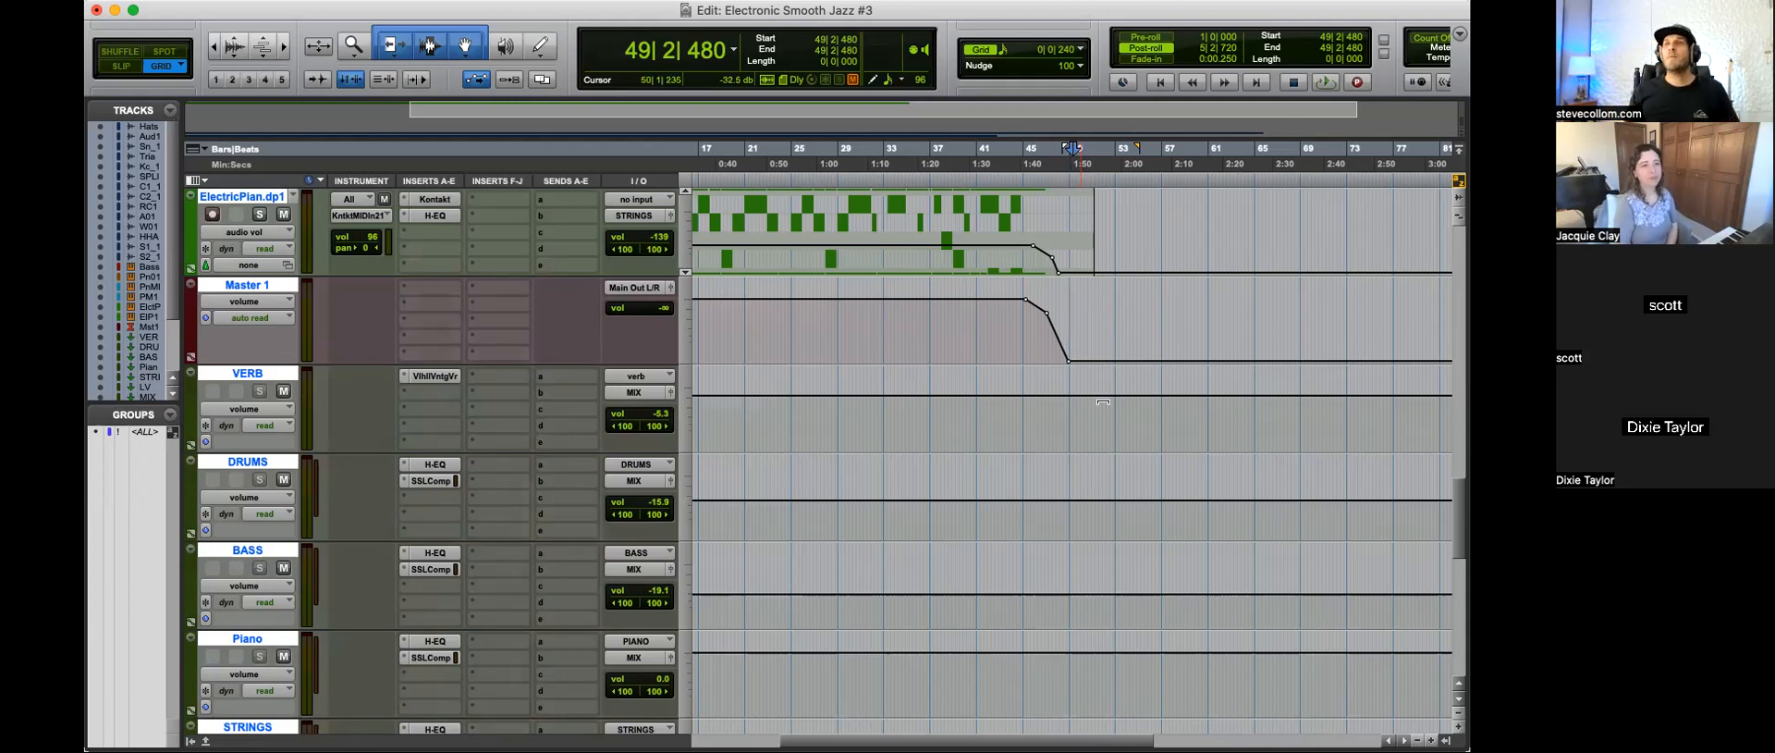
left_click(1070, 334)
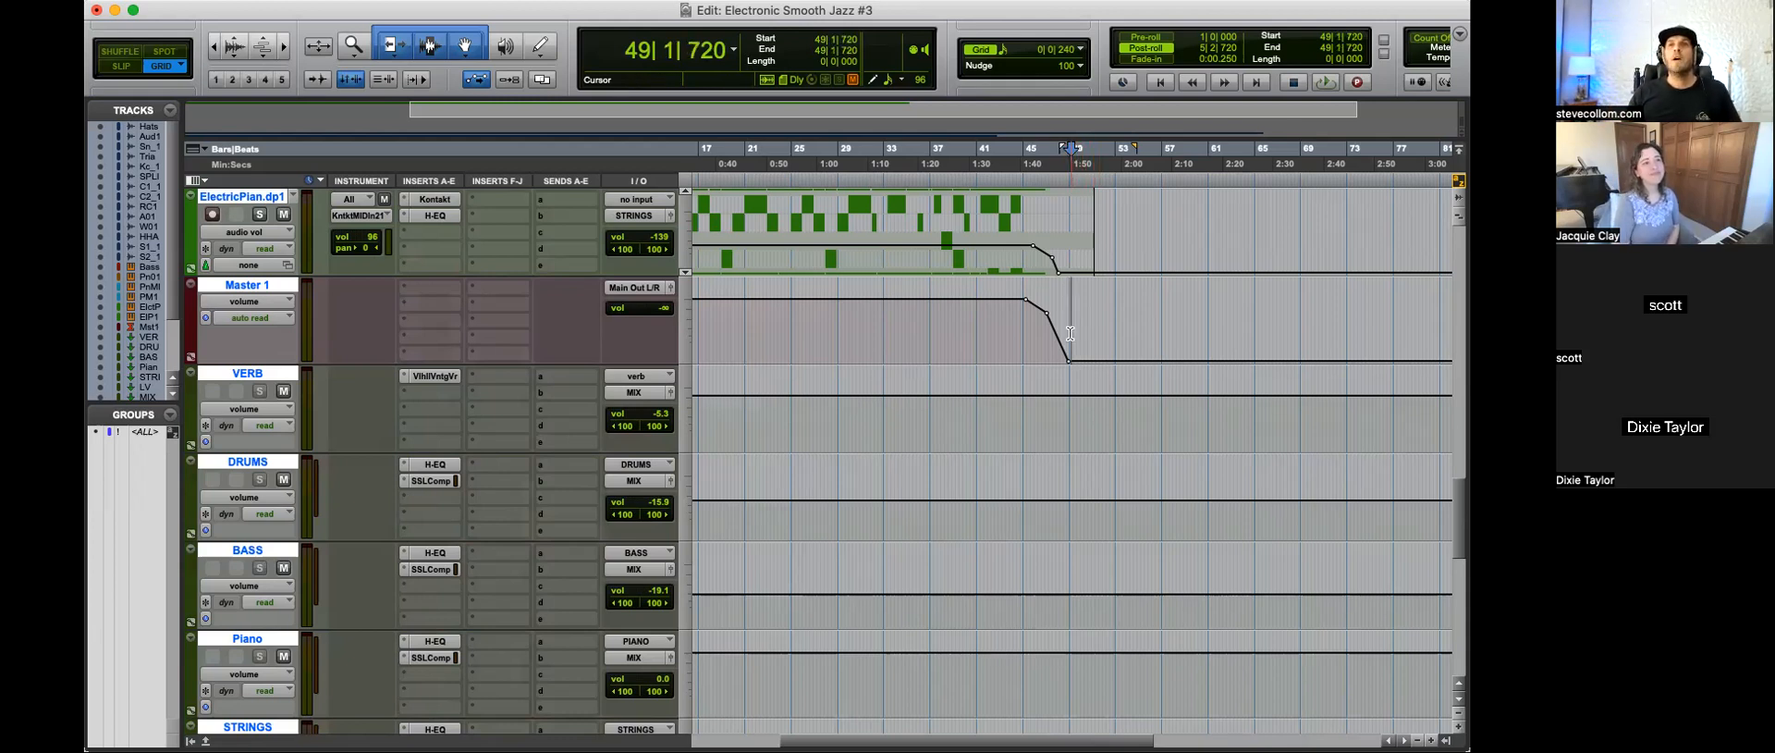
Step: Extend the selection back to the beginning of the song and trim its start to 1|4|720, where the Master 1 volume comes up
key("shift+Return")
key("t")
key("t")
key("t")
left_click(777, 329, "shift")
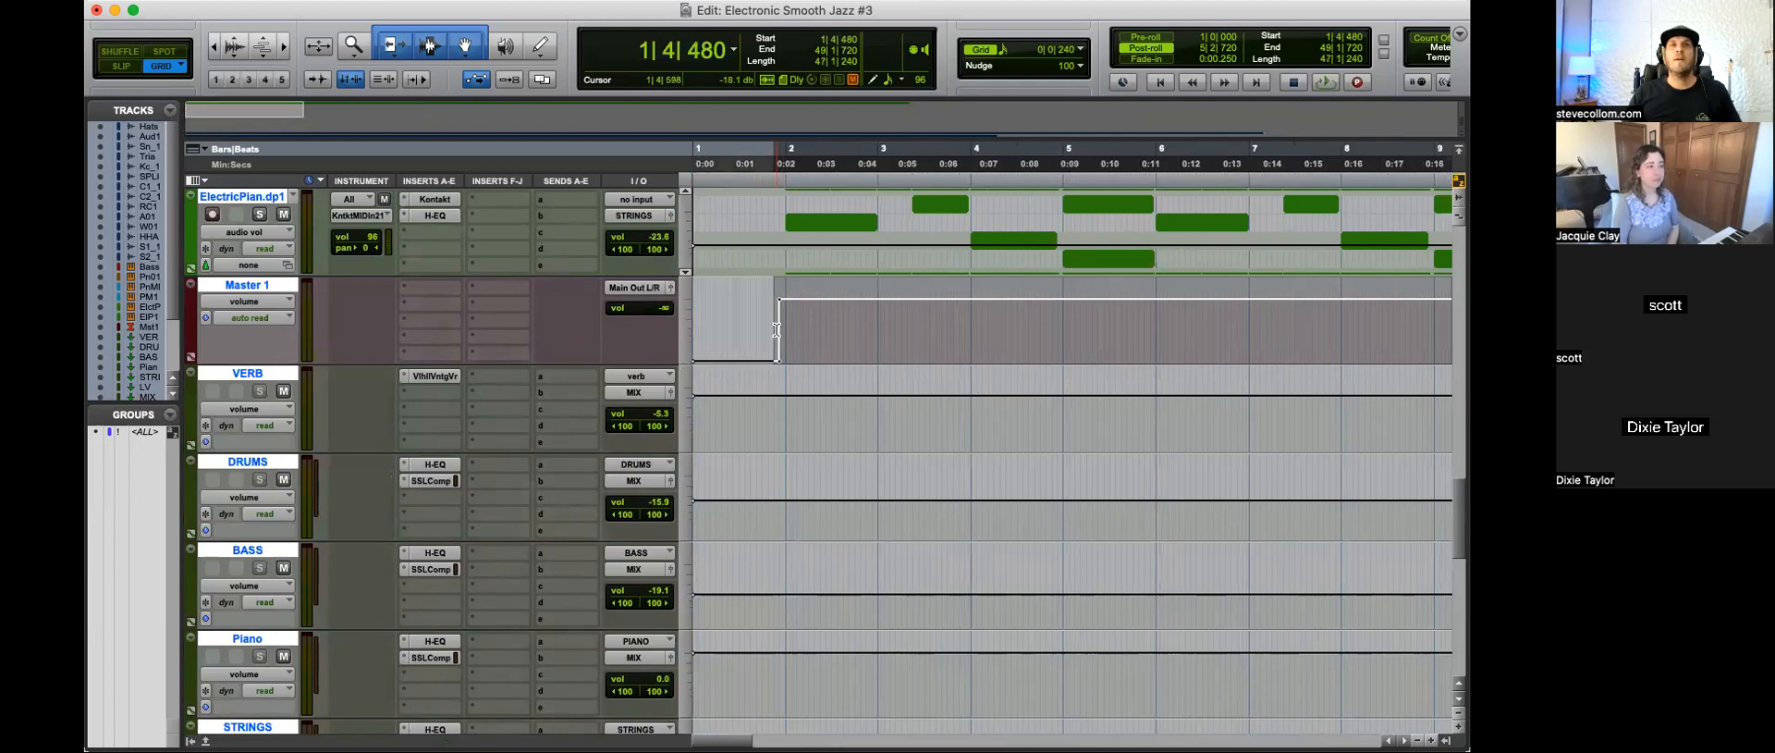
left_click(779, 326, "shift")
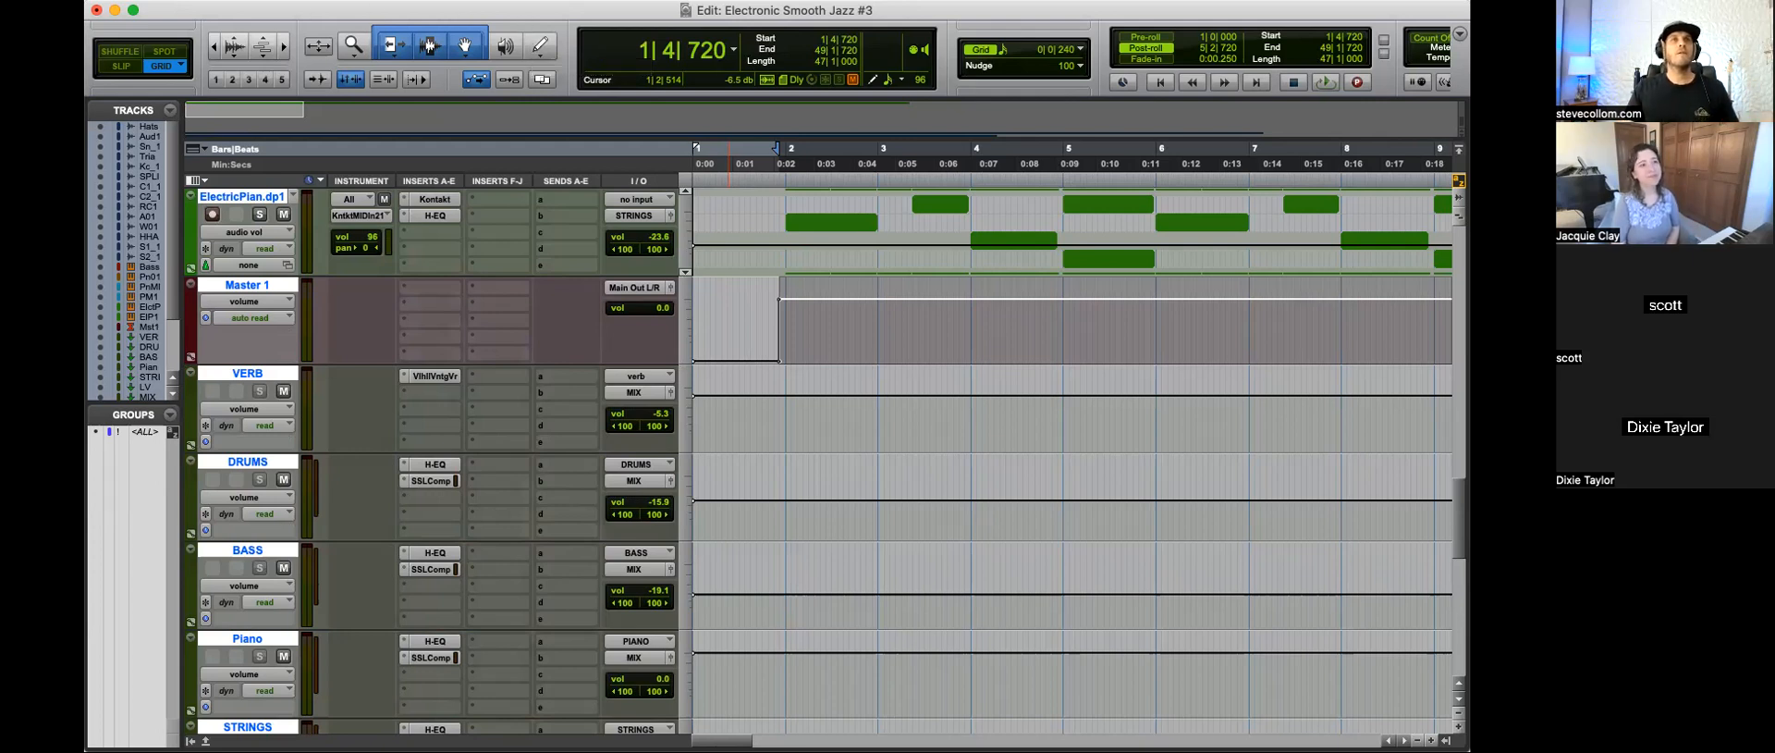
left_click(85, 1)
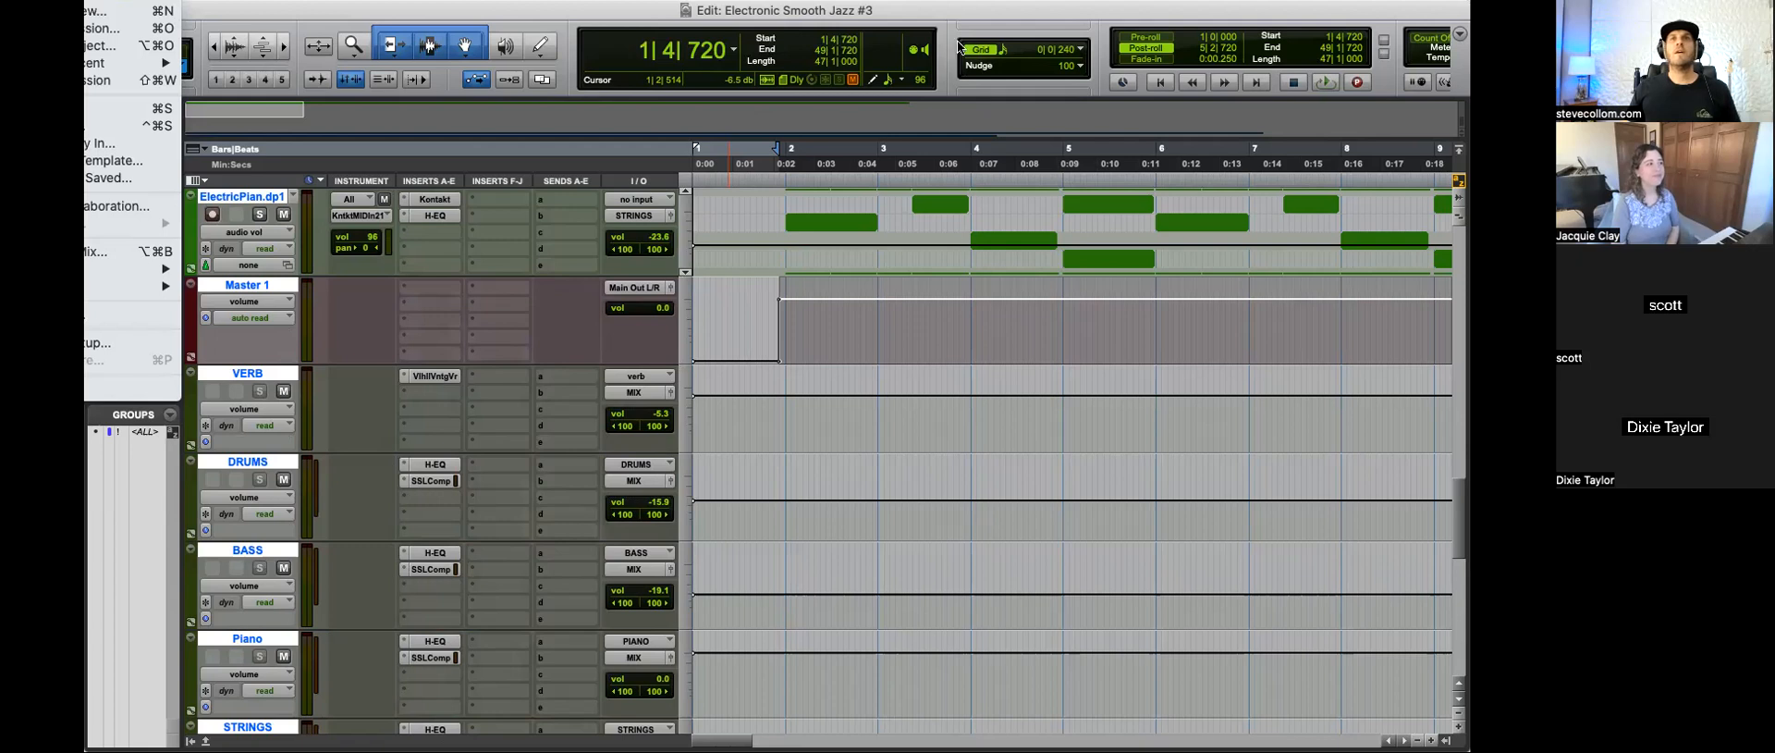
left_click(1009, 12)
key("r")
key("r")
key("r")
key("r")
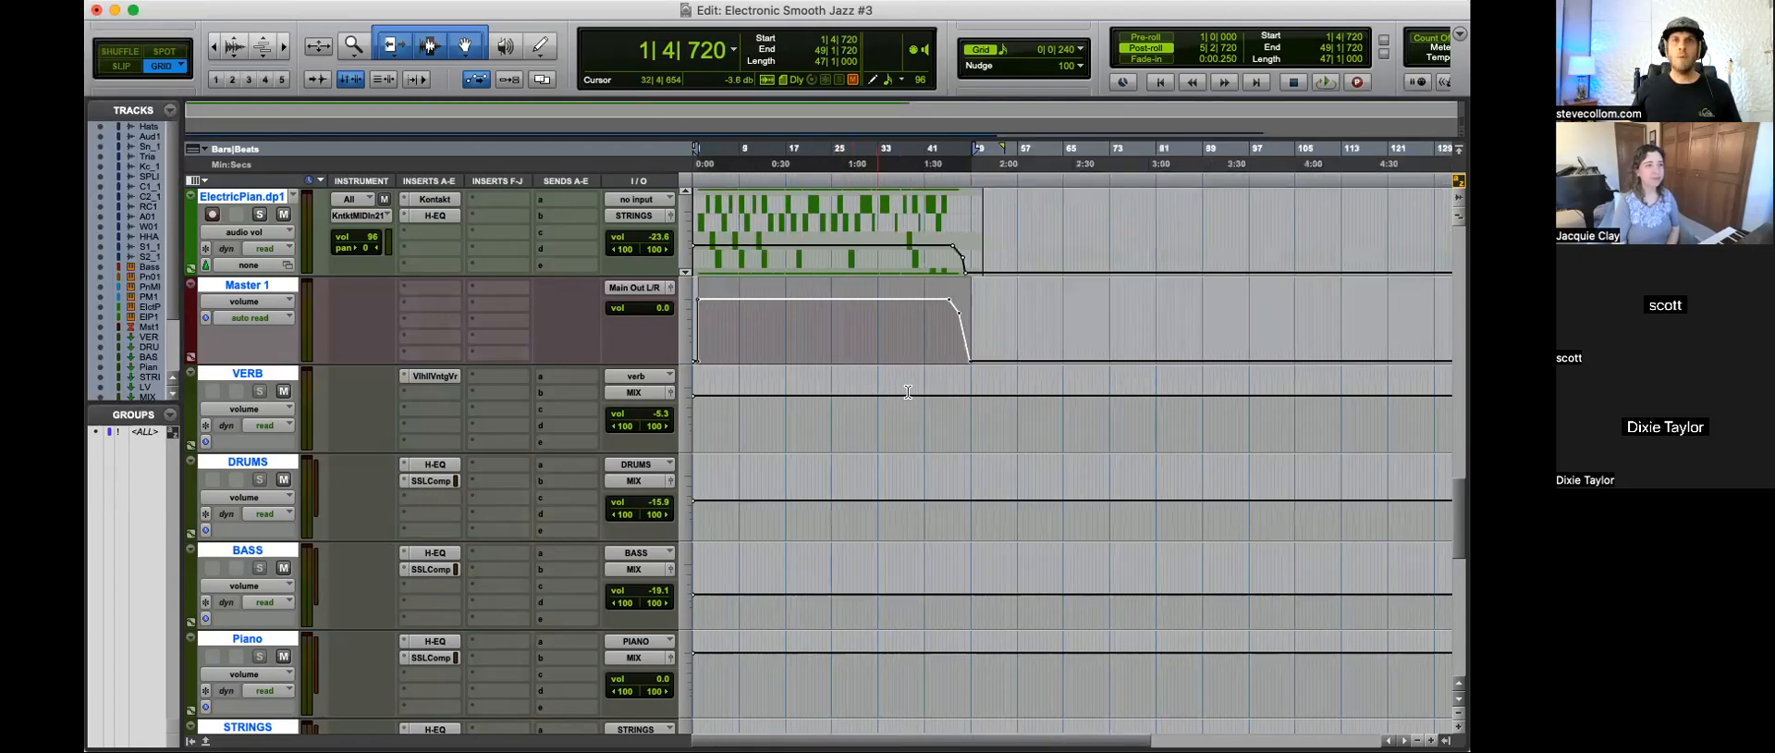
key("t")
key("alt+super+b")
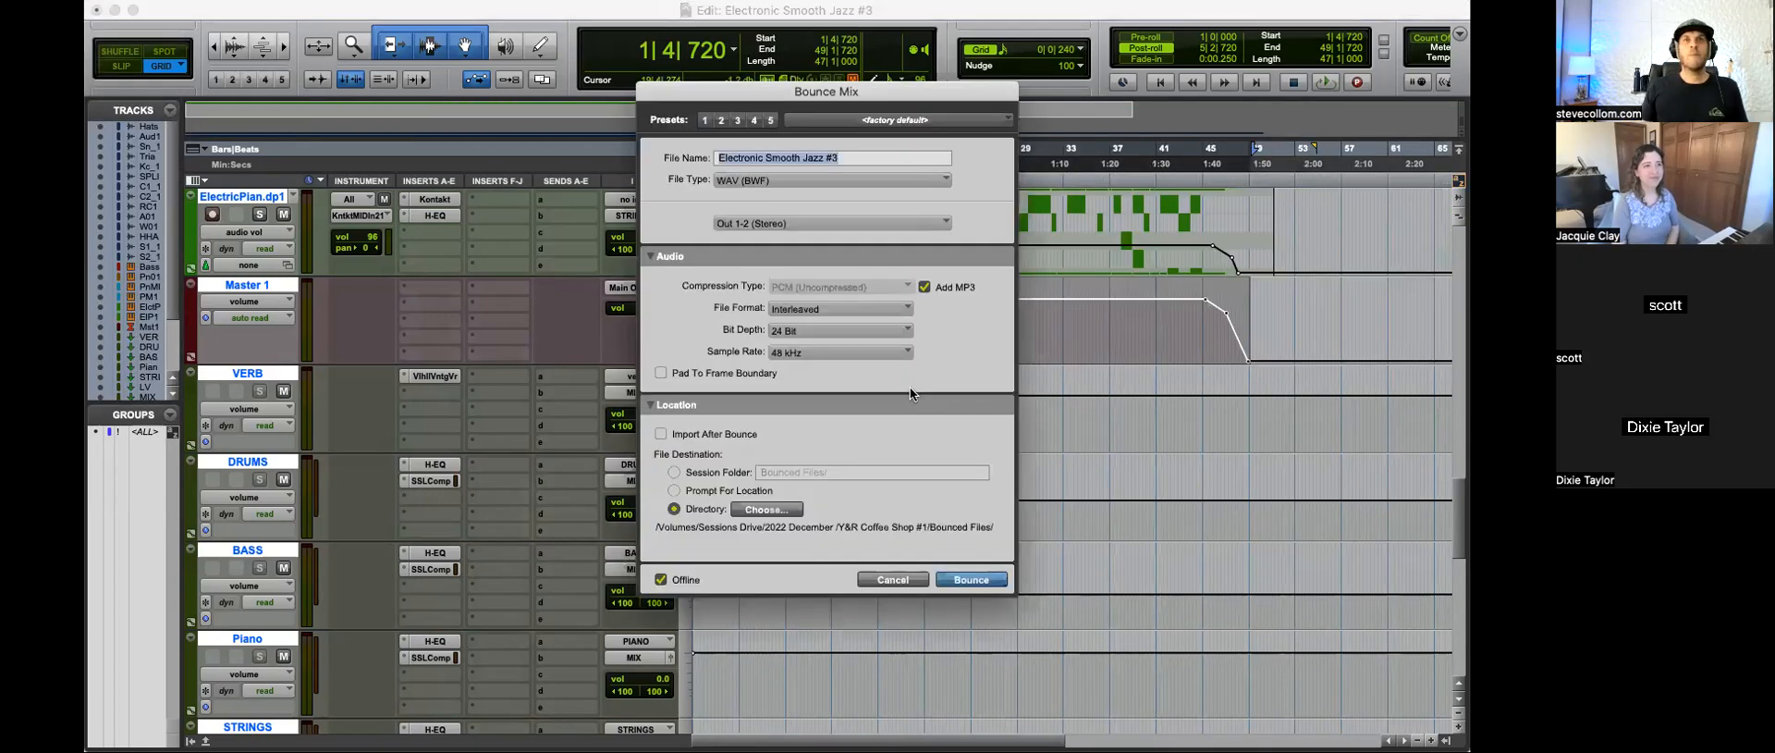
type("Relaxing In")
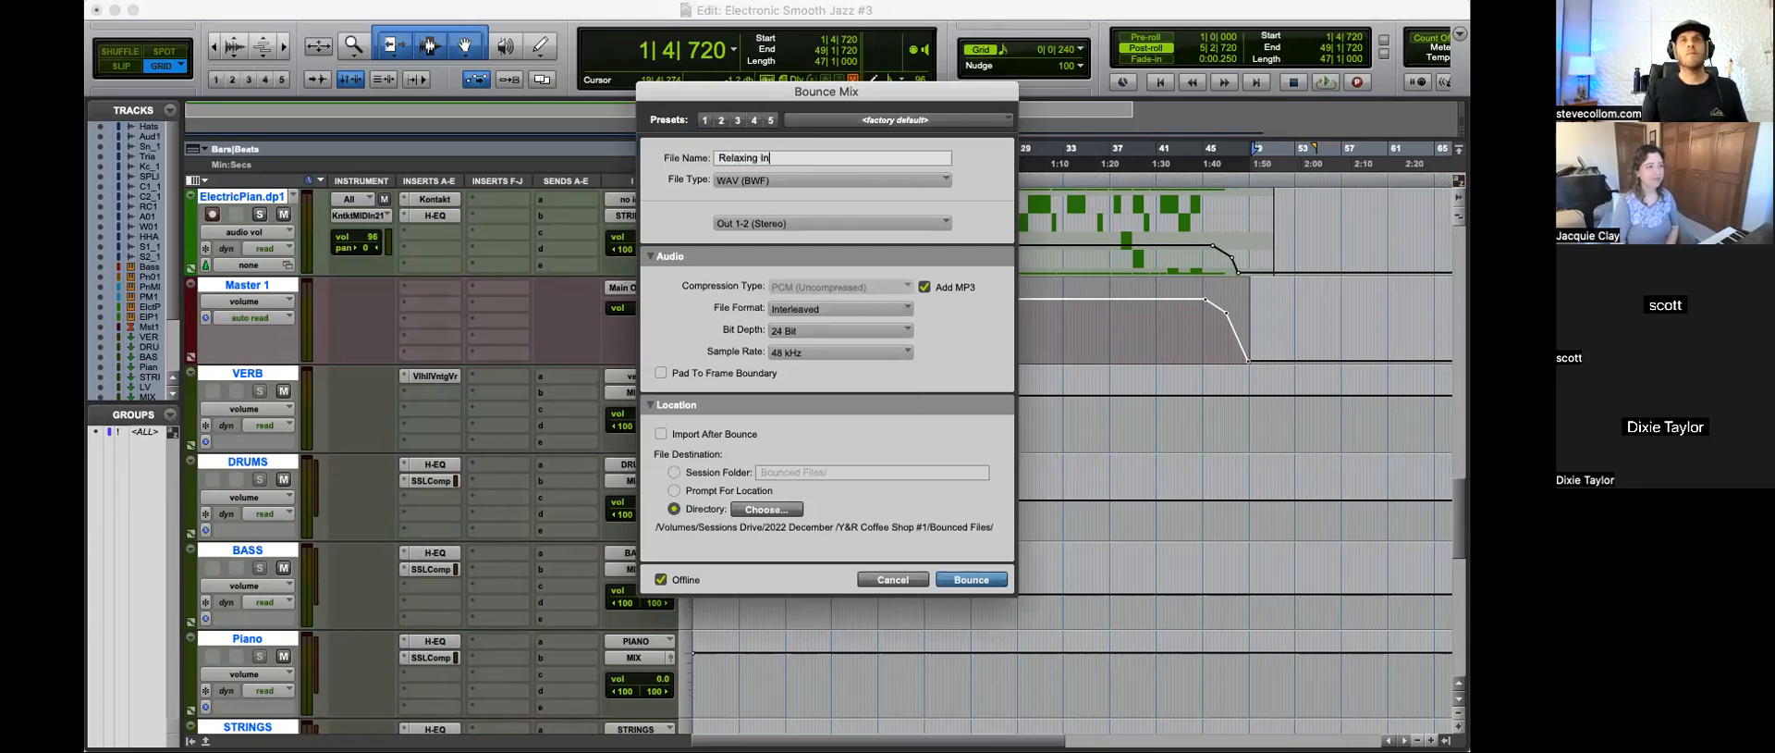
type(" Style")
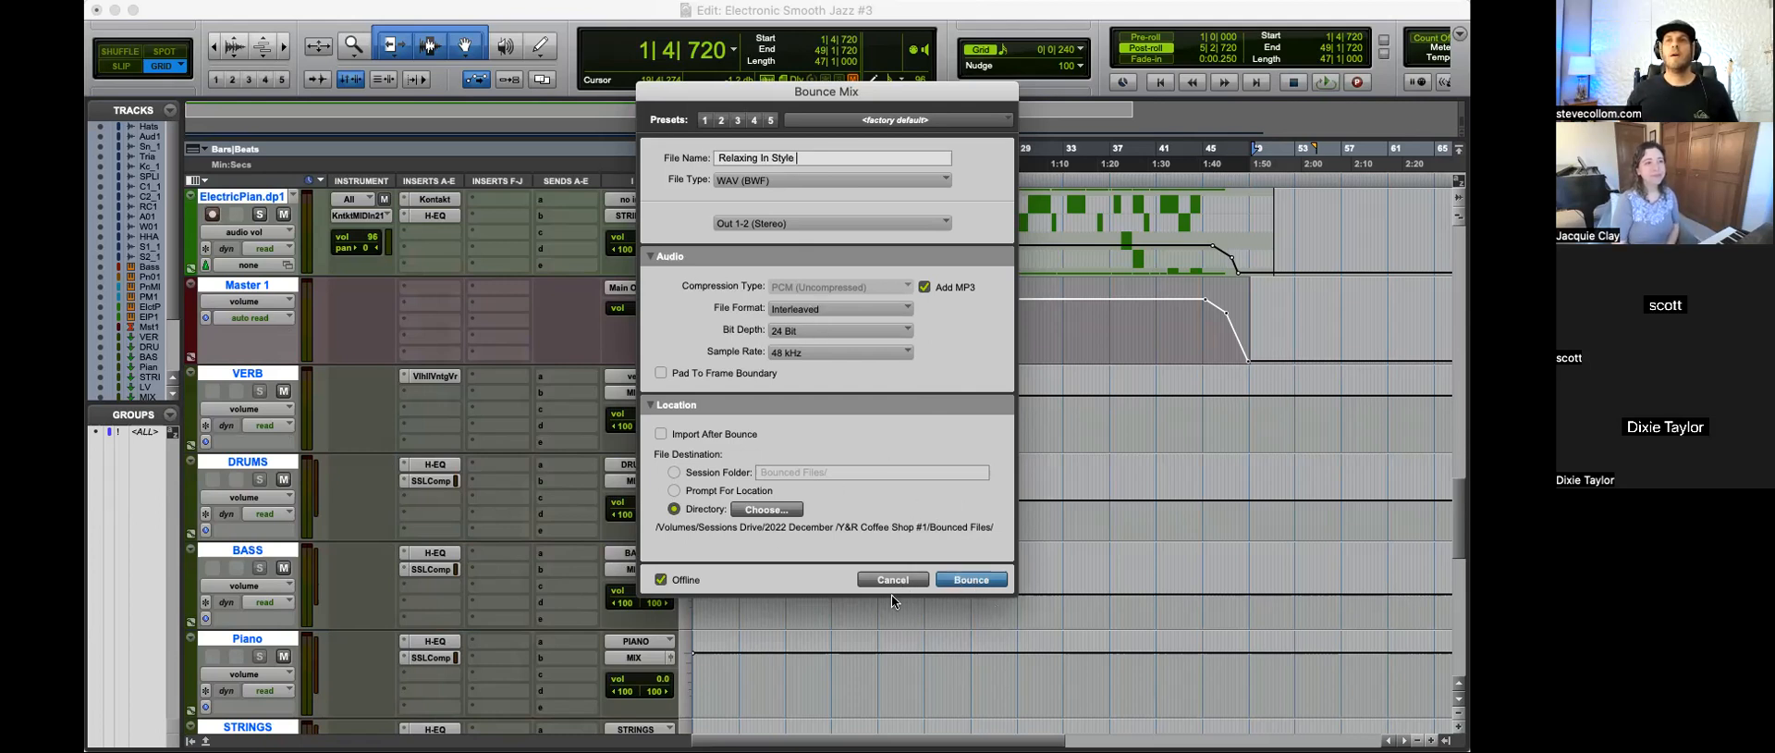
left_click_drag(795, 148, 720, 148)
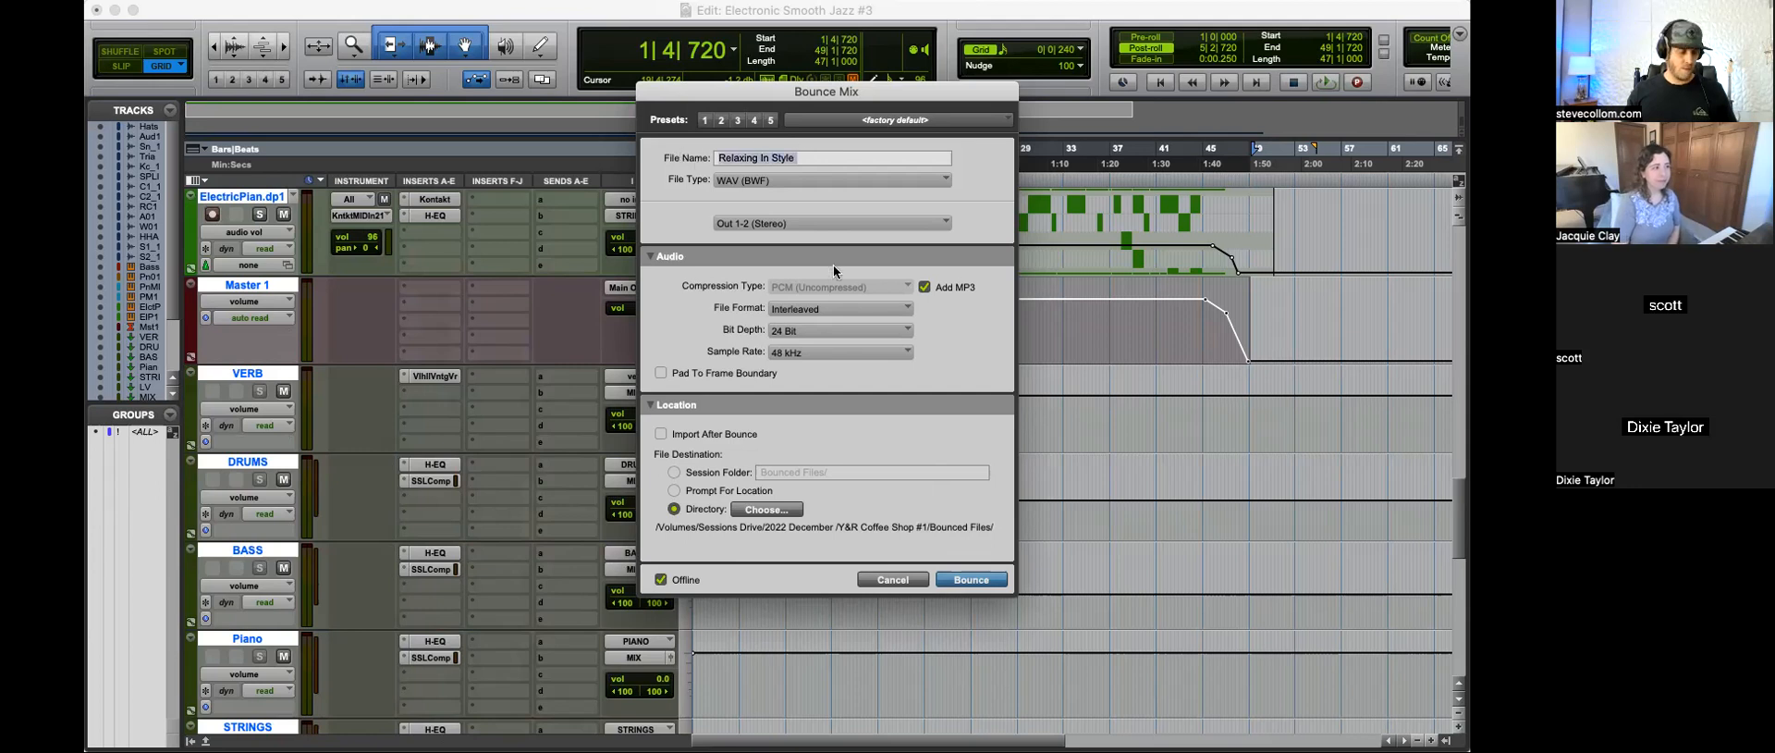
left_click(893, 579)
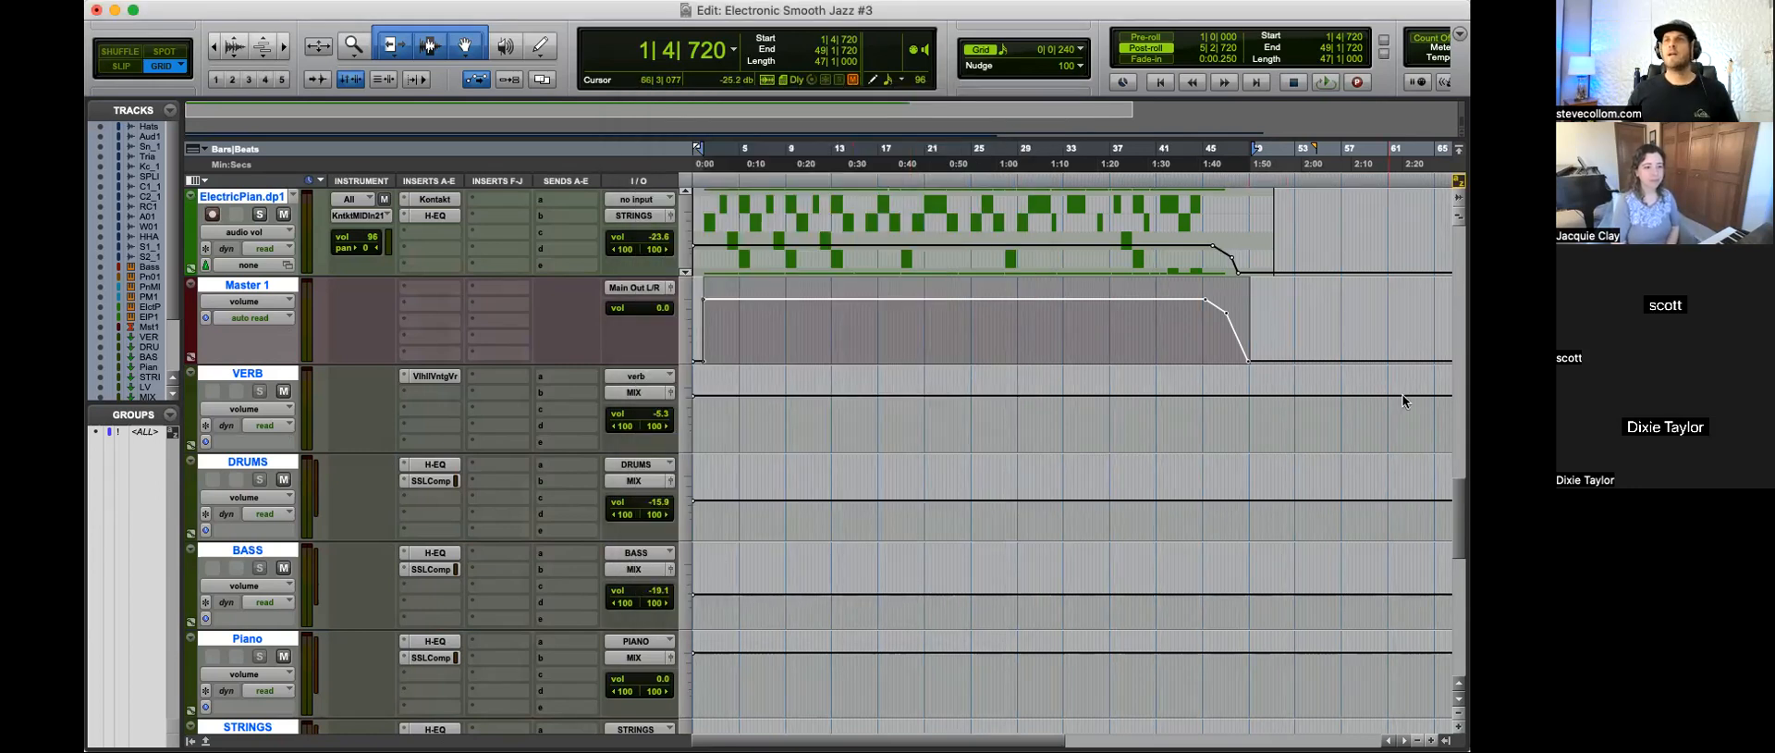
Step: Select the whole Another Round (full version) reference clip to compare its length with the song
scroll(869, 555, "down", 15)
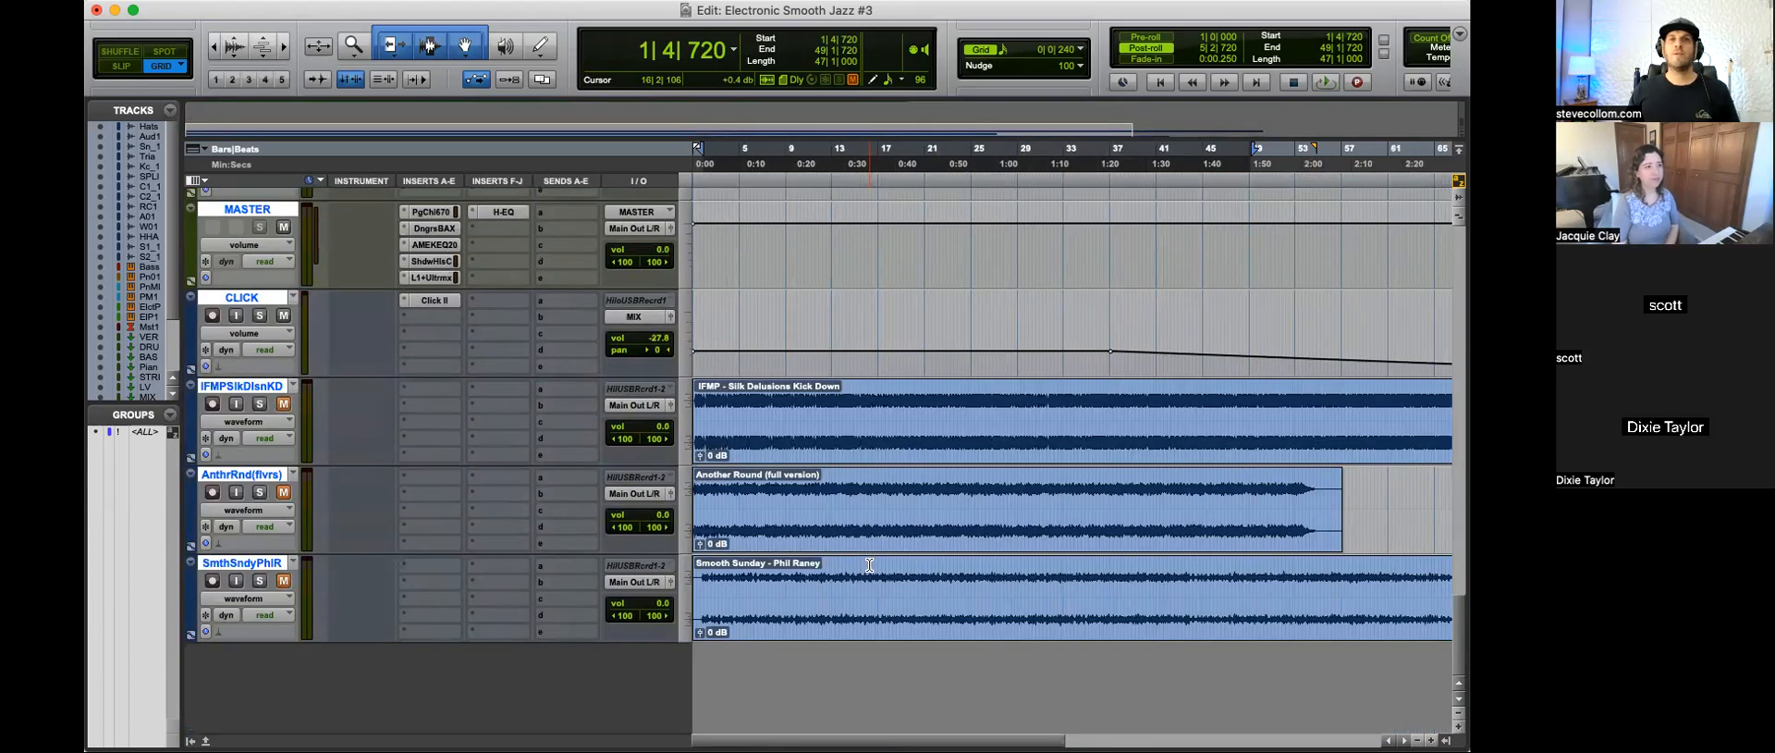
key("r")
left_click(742, 505)
left_click_drag(845, 492, 663, 494)
left_click(777, 481)
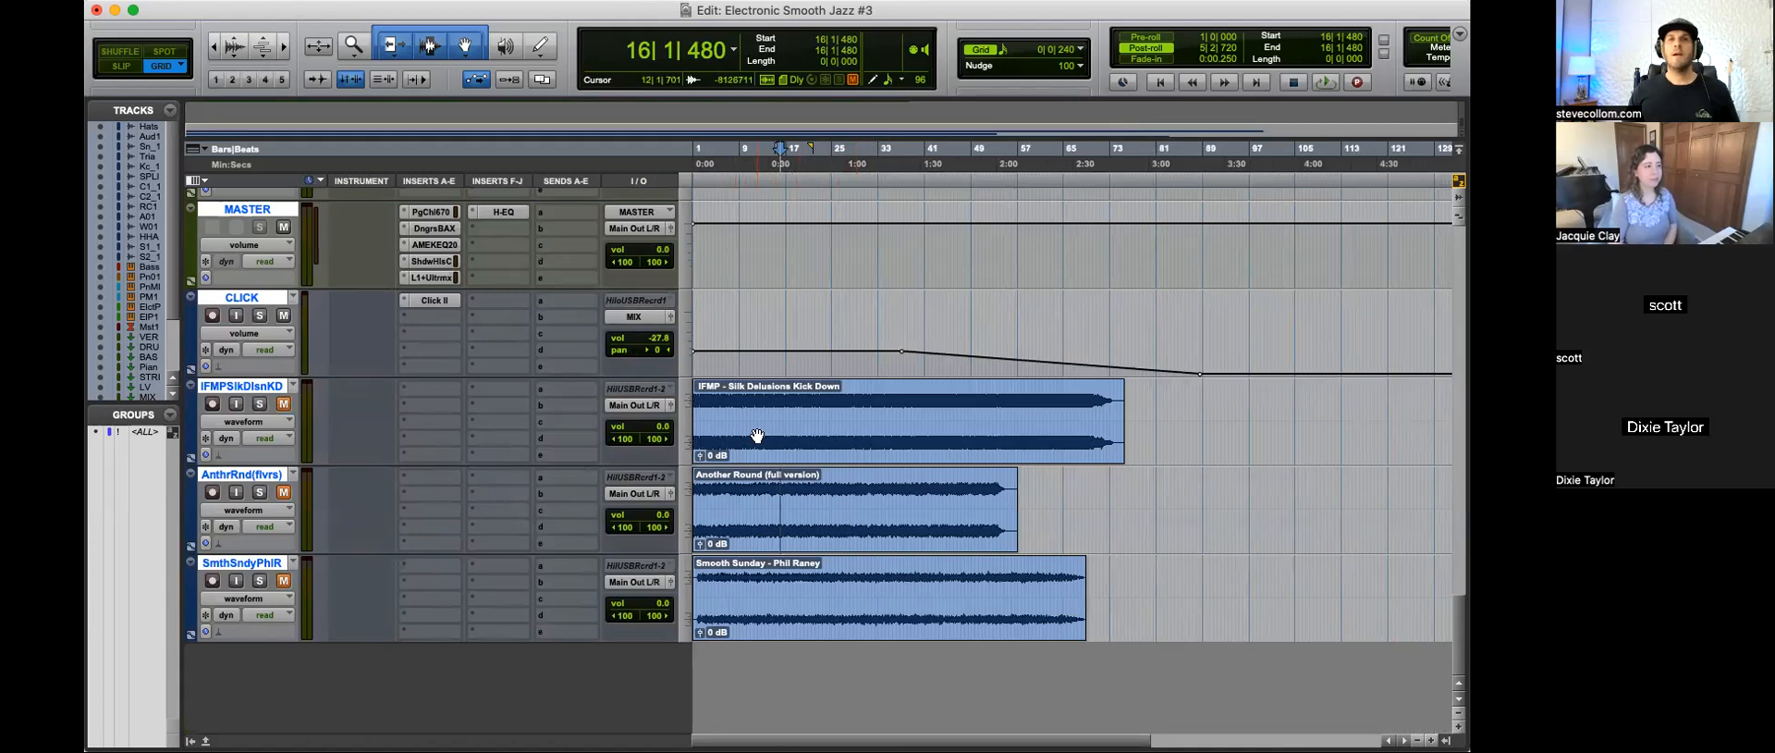
double_click(768, 530)
Step: Return to the Master 1 track and make it the only selected track
scroll(740, 508, "up", 8)
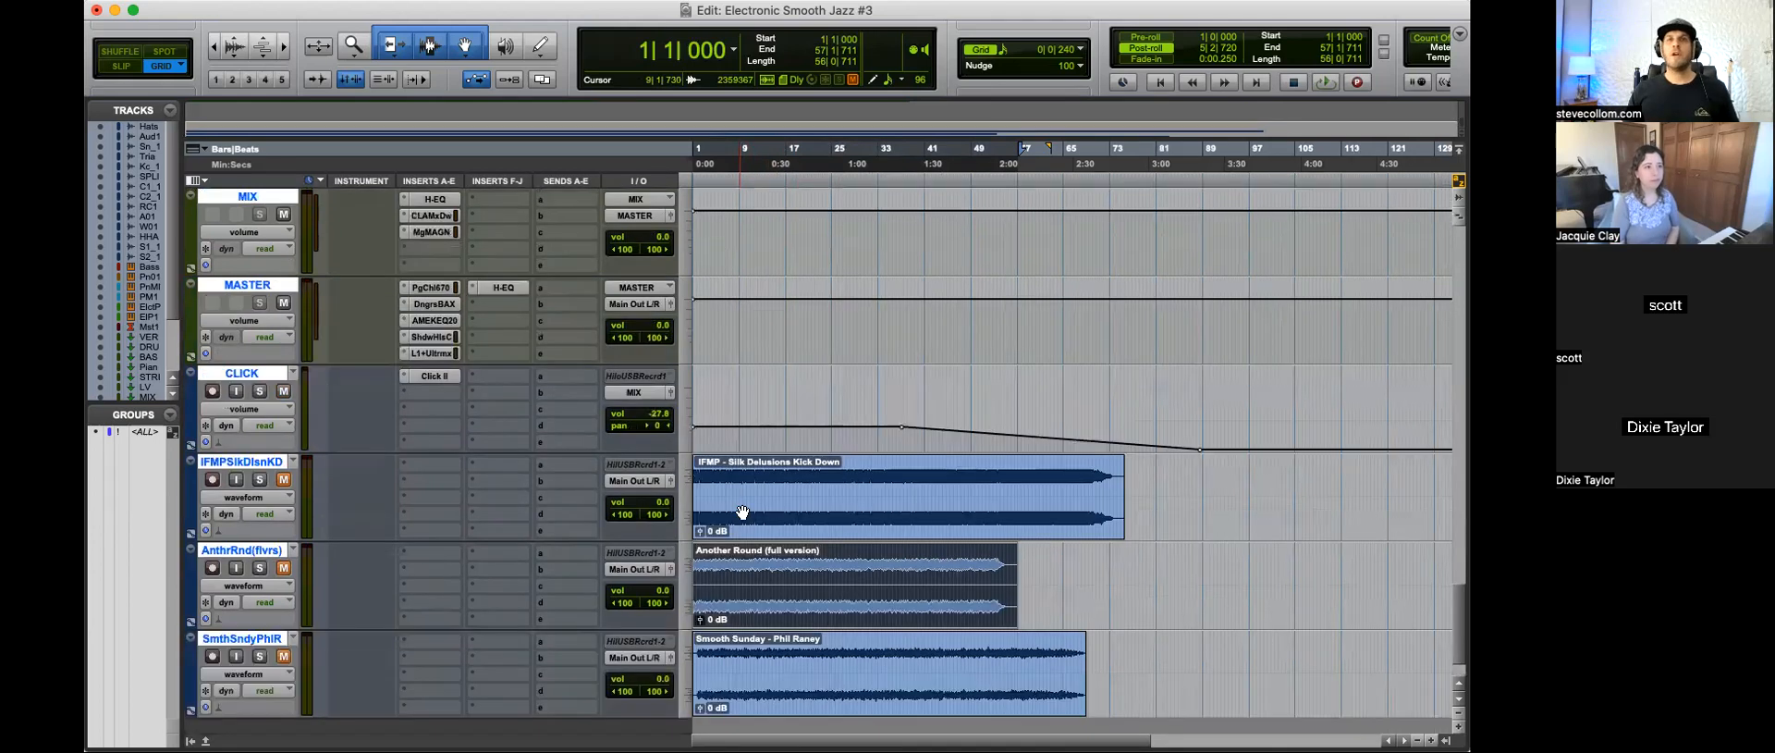
scroll(760, 544, "up", 3)
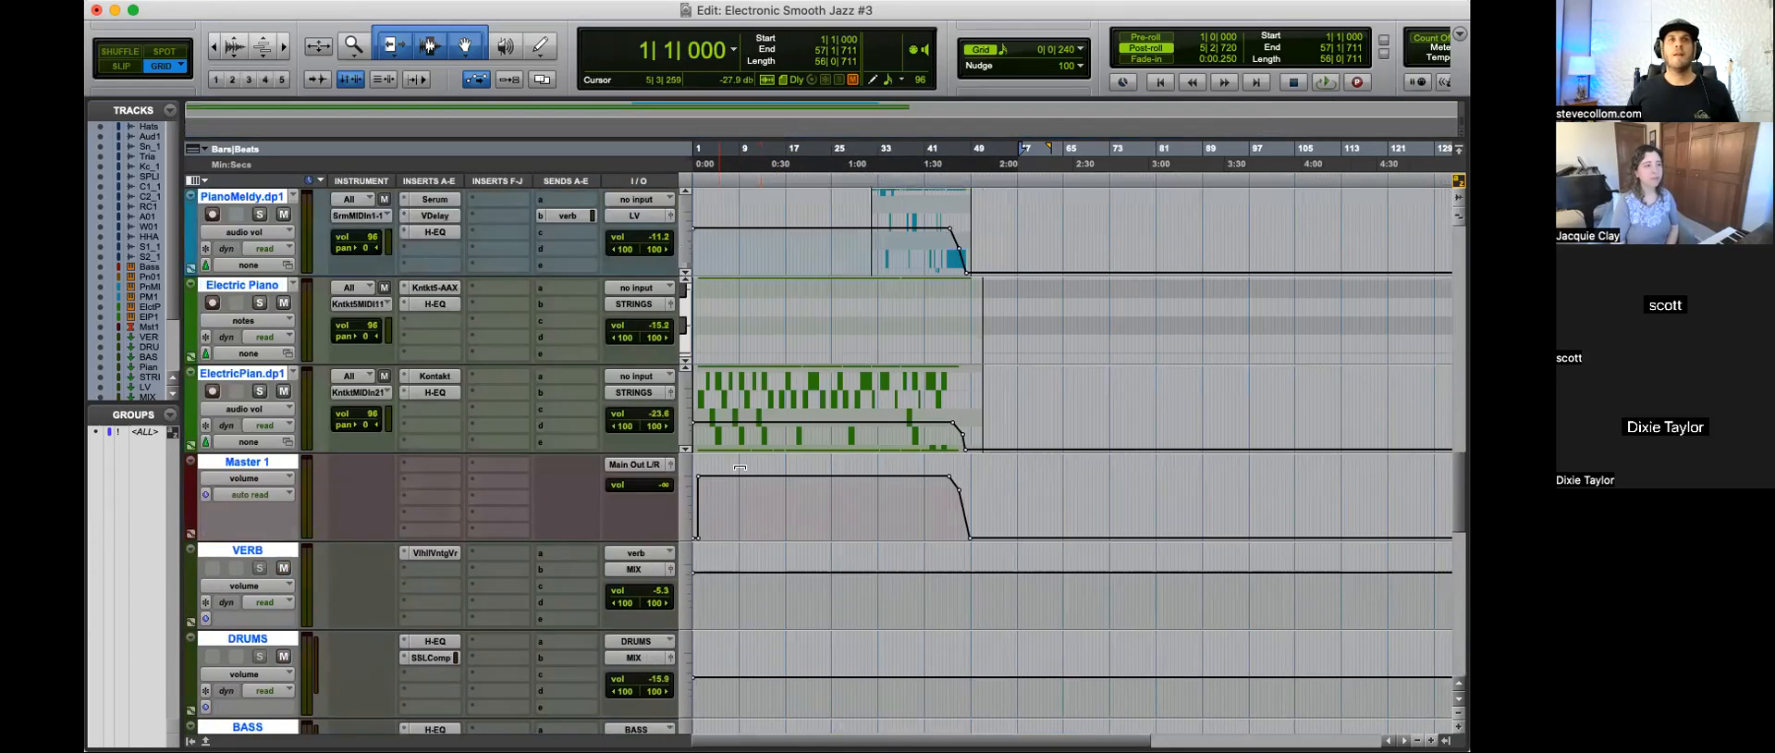
key("super+bracketright")
left_click(246, 461)
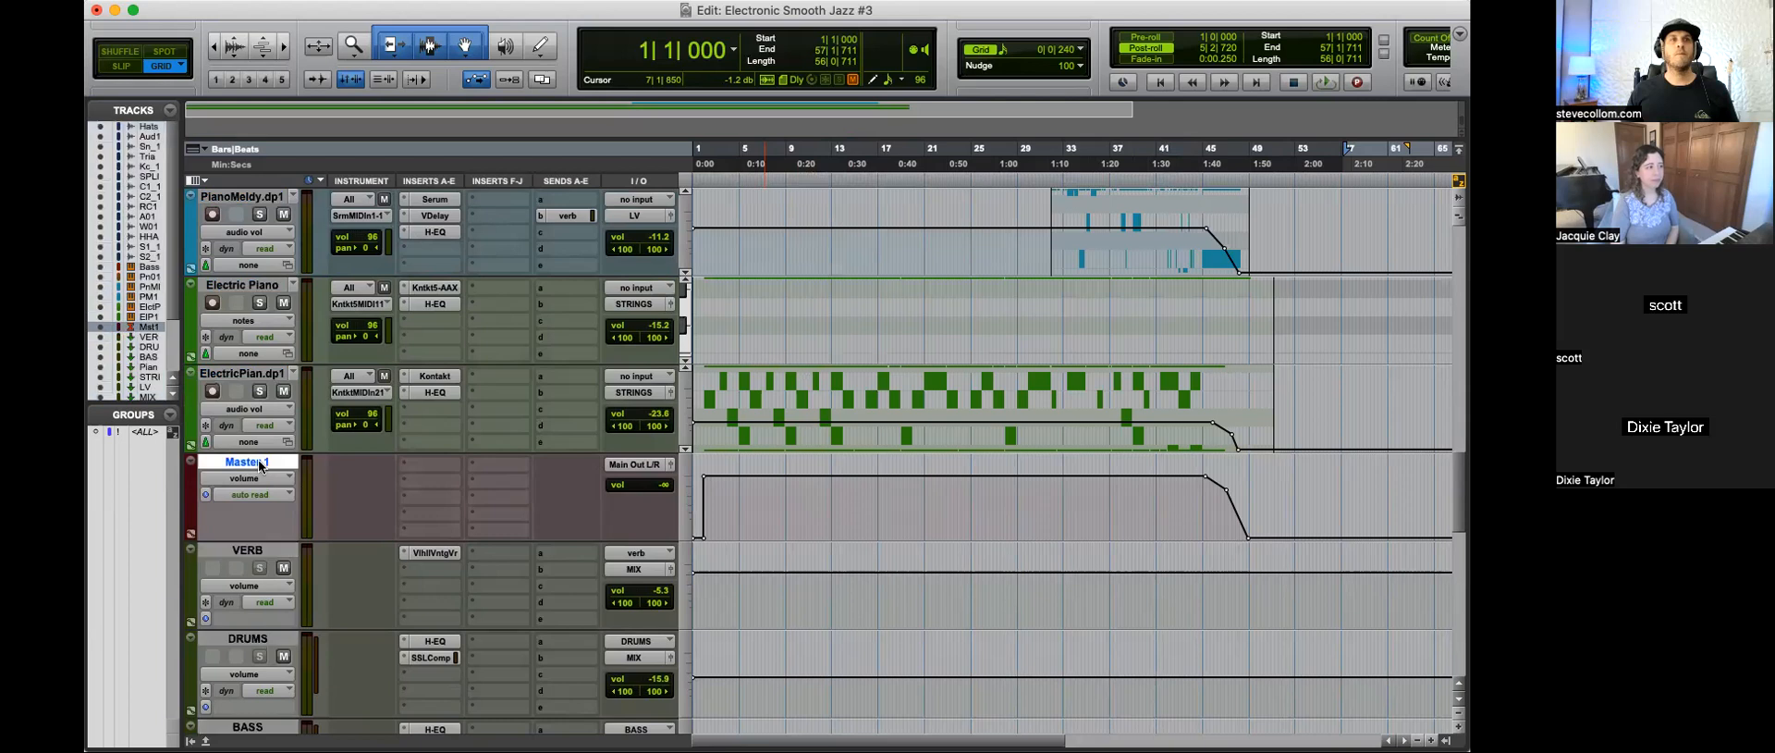
Step: Unmute and solo the Another Round reference track, and play it from the beginning
scroll(757, 492, "down", 9)
scroll(756, 492, "down", 2)
key("super+bracketright")
key("super+bracketright")
key("super+bracketright")
left_click(284, 492)
left_click(260, 492)
key("space")
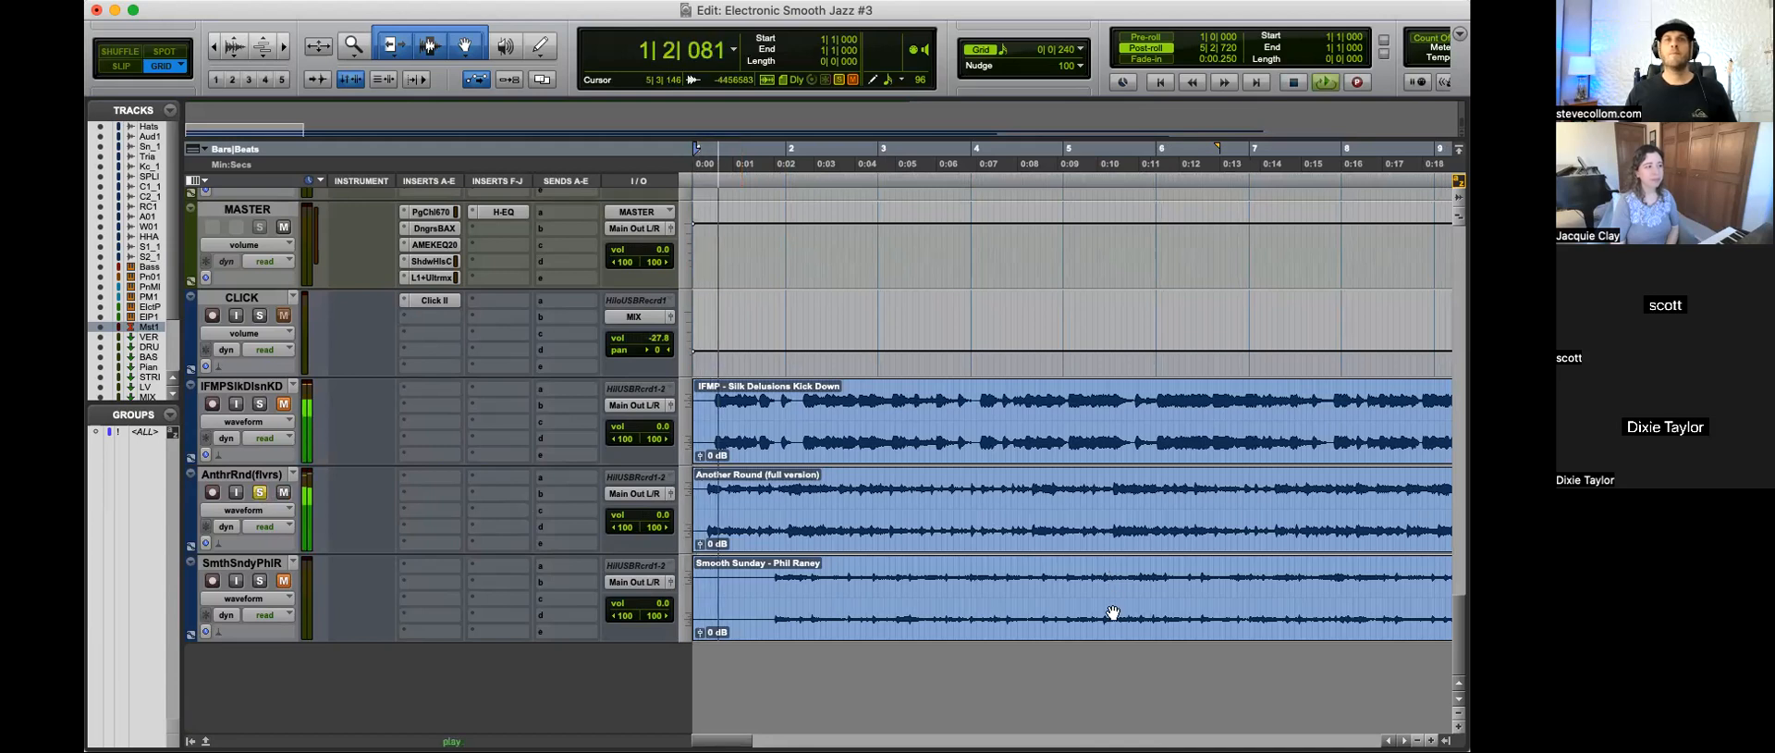
key("space")
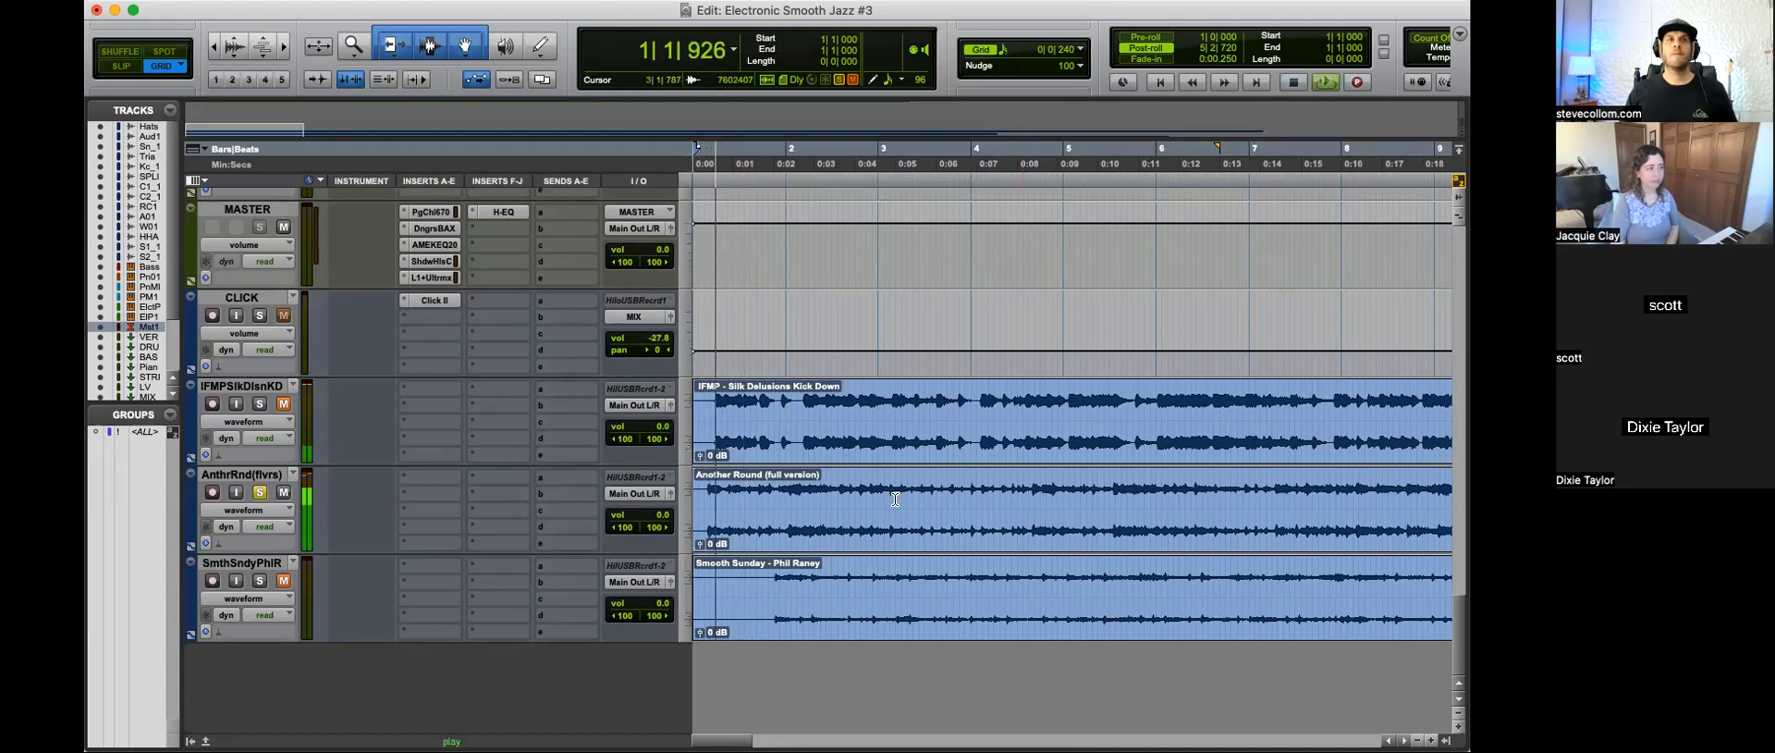
Step: Move the Another Round (full version) clip on its reference track so that it starts at 2|2|480
key("super+bracketleft")
key("super+bracketleft")
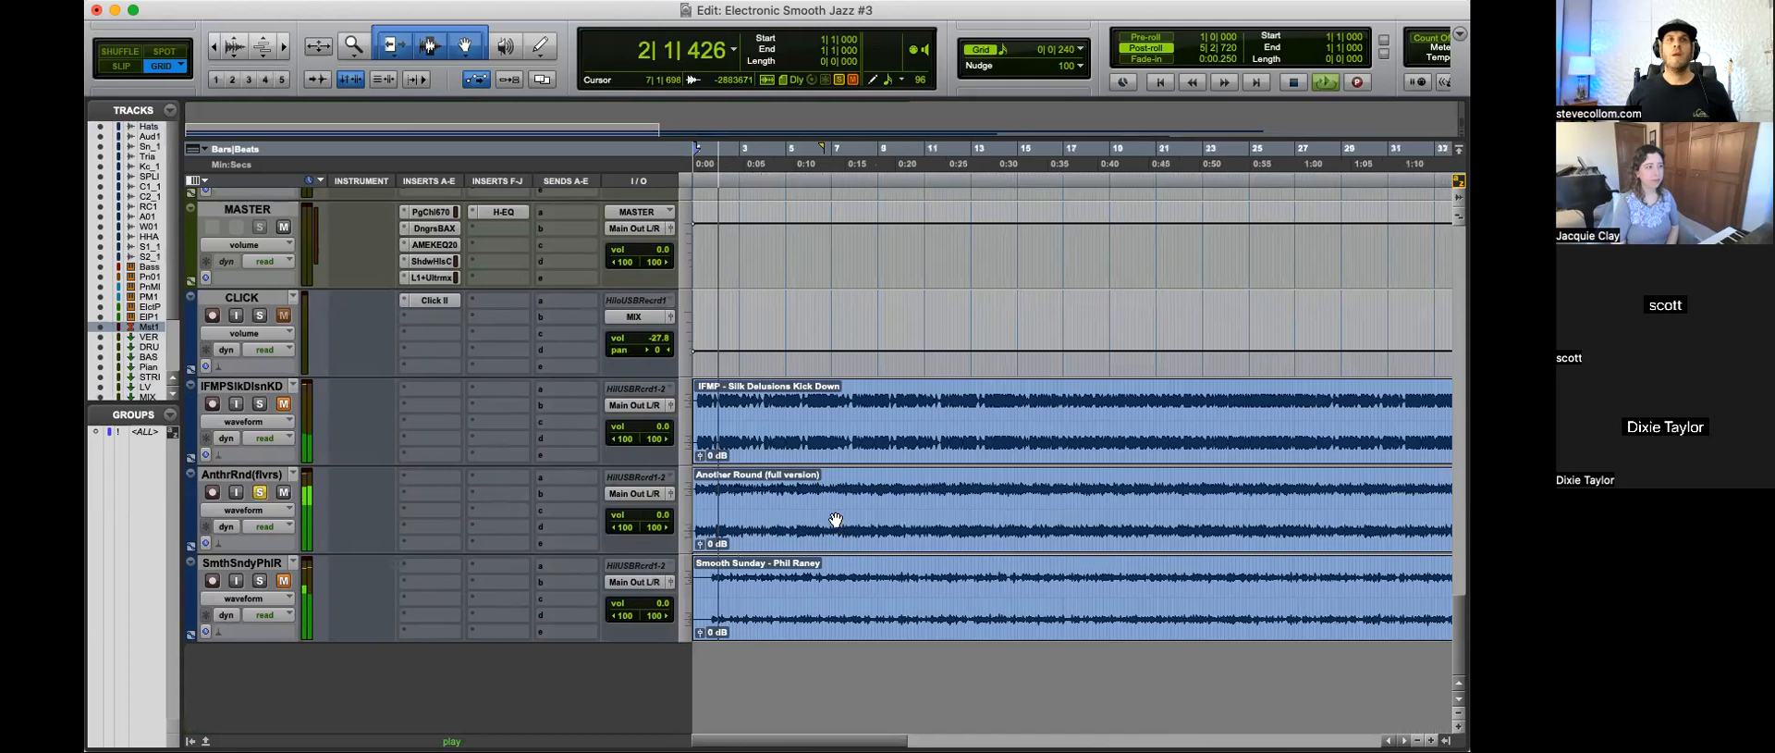
key("space")
left_click_drag(722, 532, 743, 531)
key("super+bracketright")
left_click(806, 533)
Step: Play the moved Another Round clip from its start, stop playback, and return its track to muted and unsoloed
key("space")
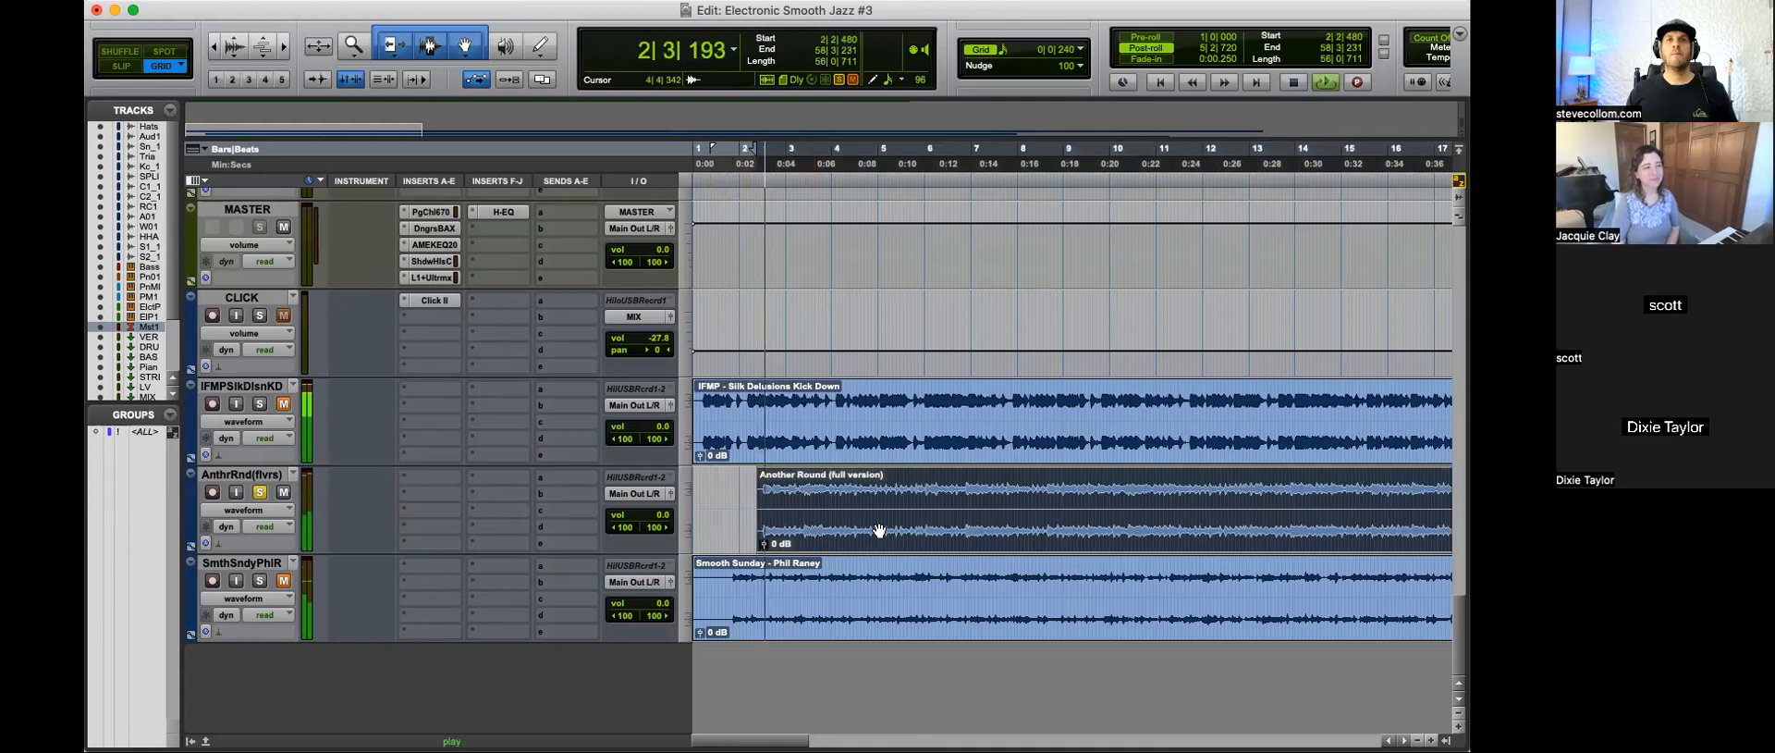
key("super+bracketleft")
key("super+bracketleft")
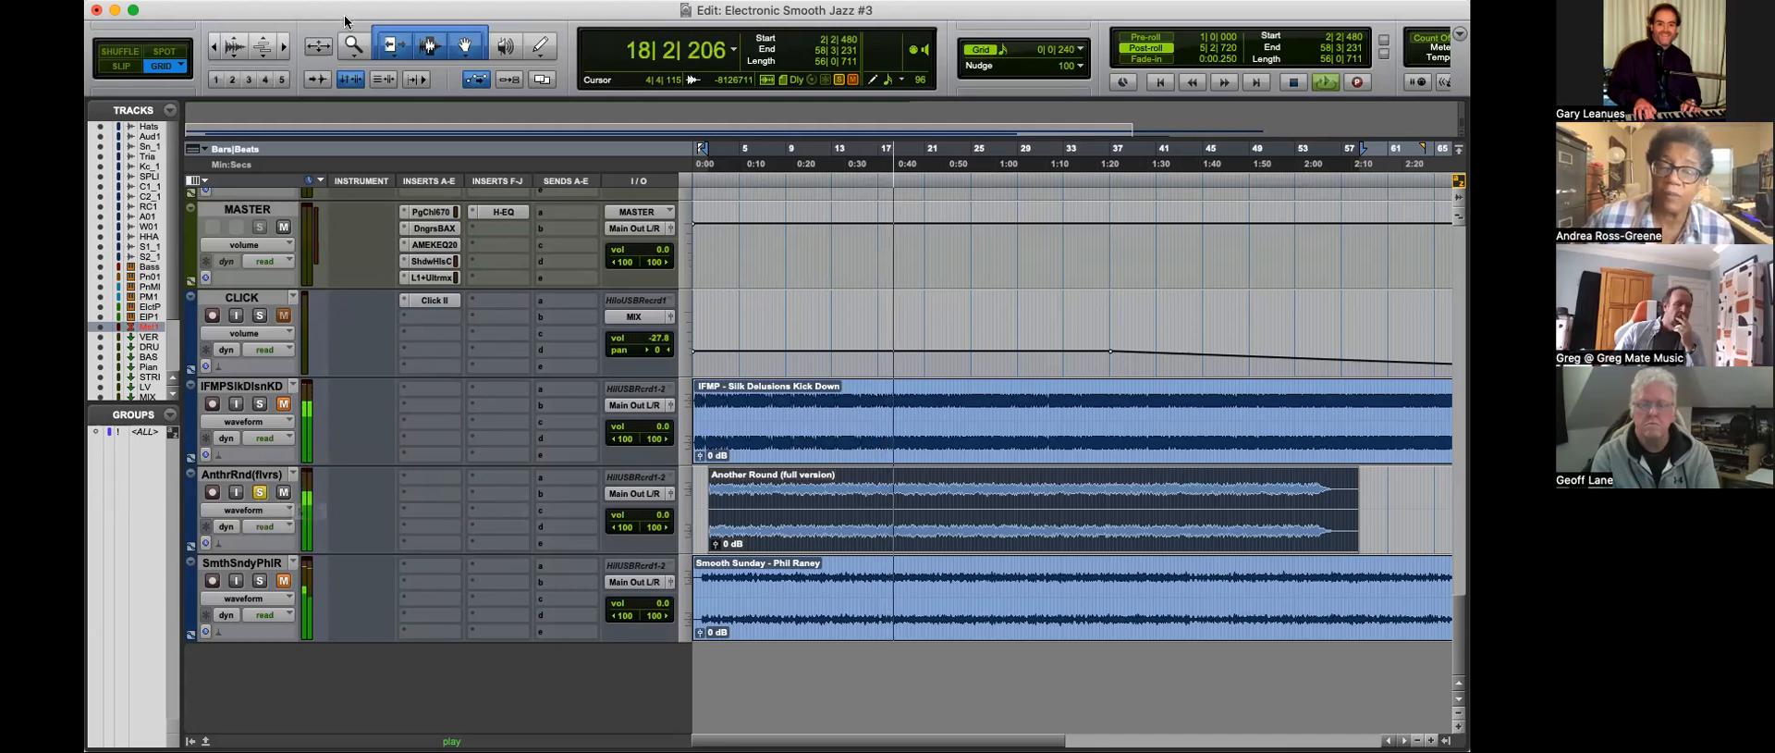
key("space")
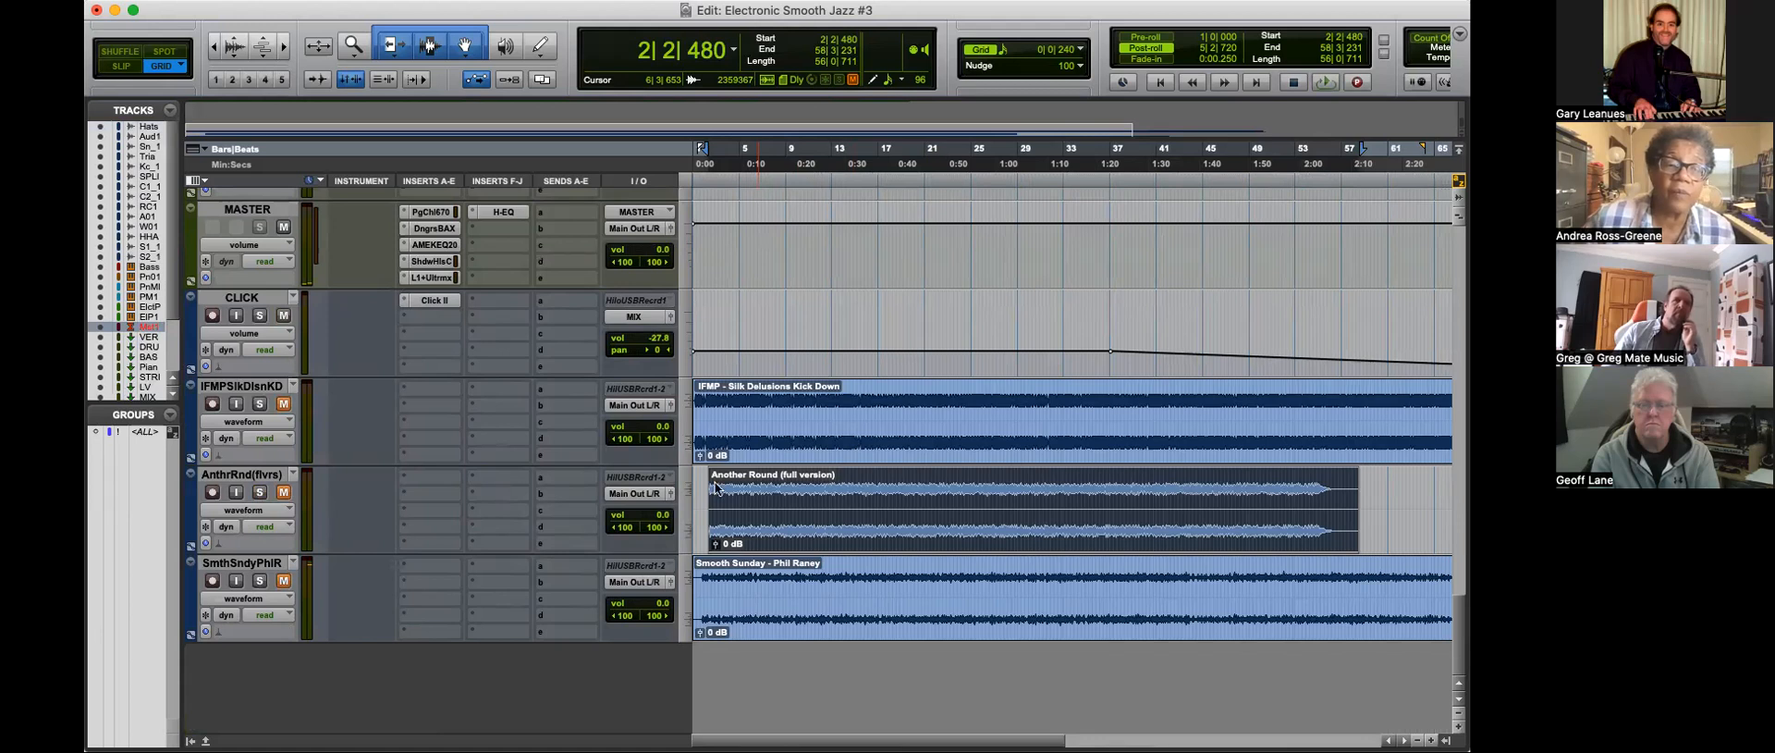
Step: Select the song on Master 1 from the end of its fade-out back to 1|4|720, where the volume comes up
scroll(1148, 465, "up", 10)
scroll(1148, 464, "up", 5)
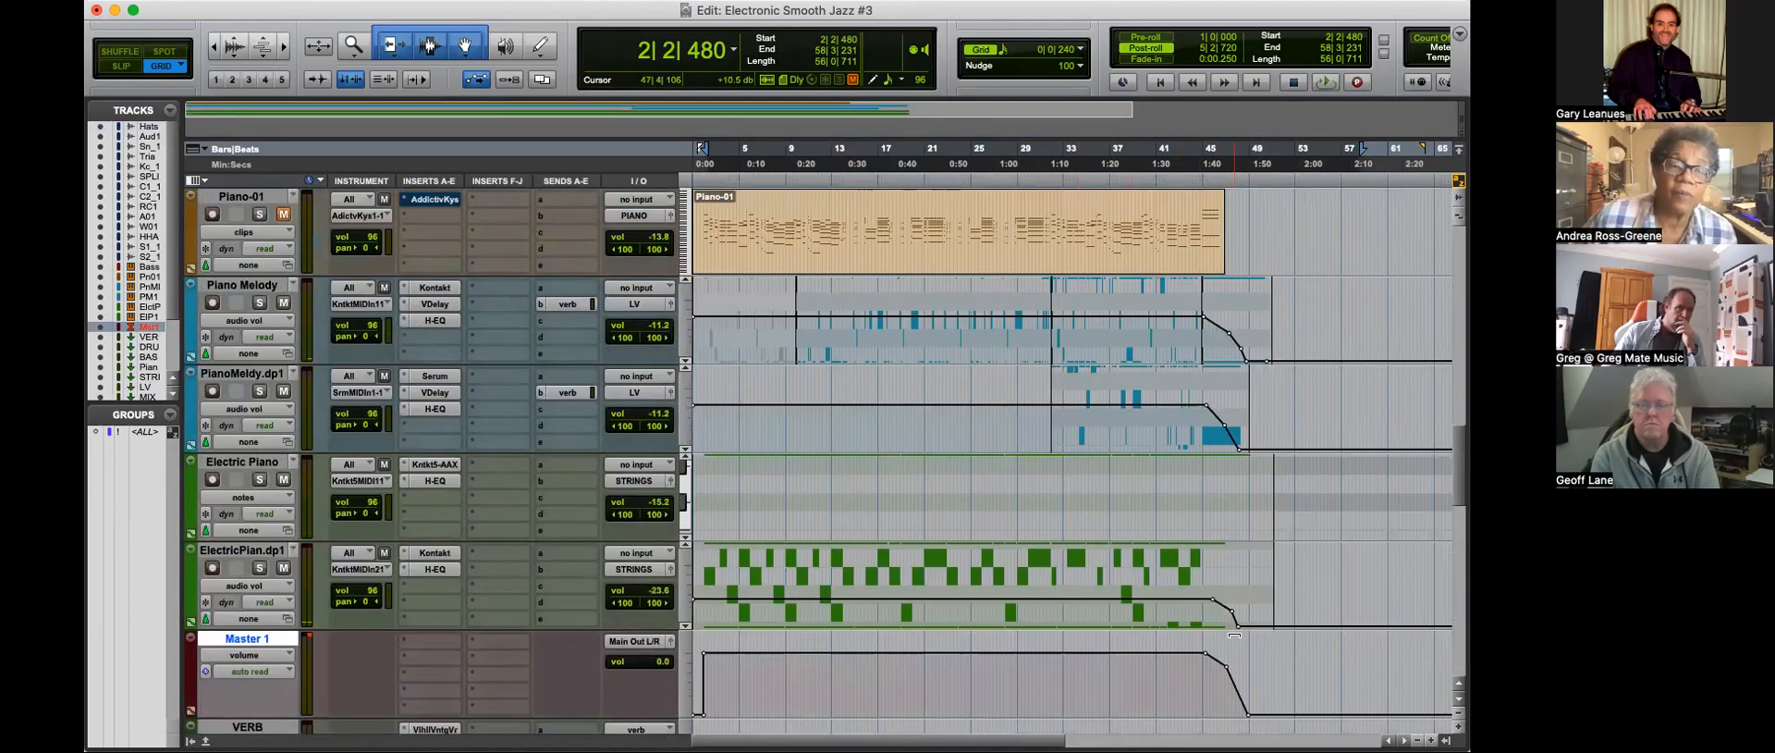
left_click_drag(1250, 682, 691, 687)
key("t")
key("t")
key("t")
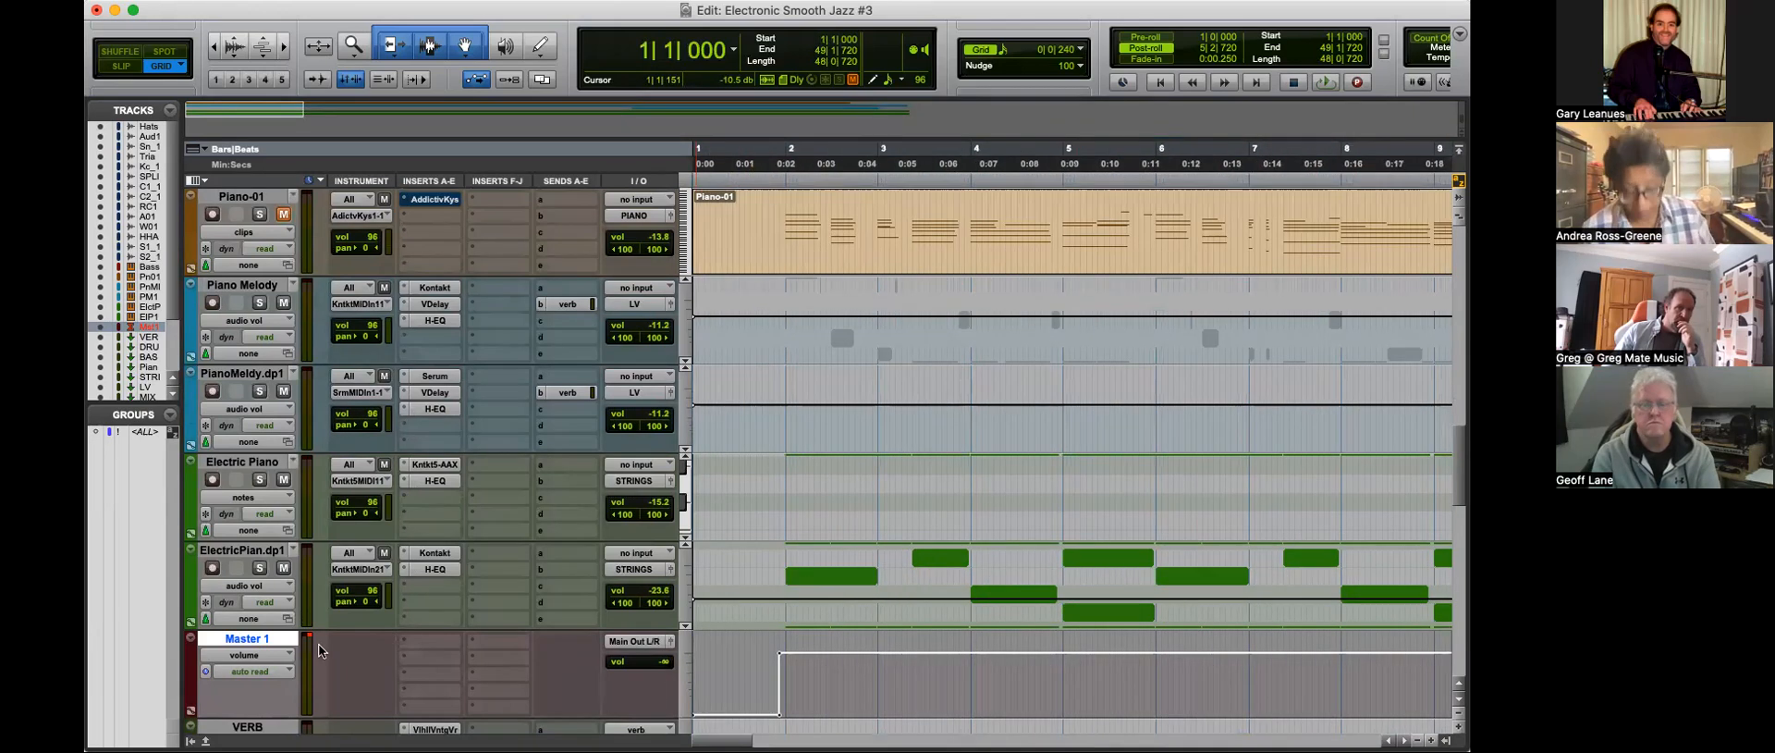
left_click(778, 665, "shift")
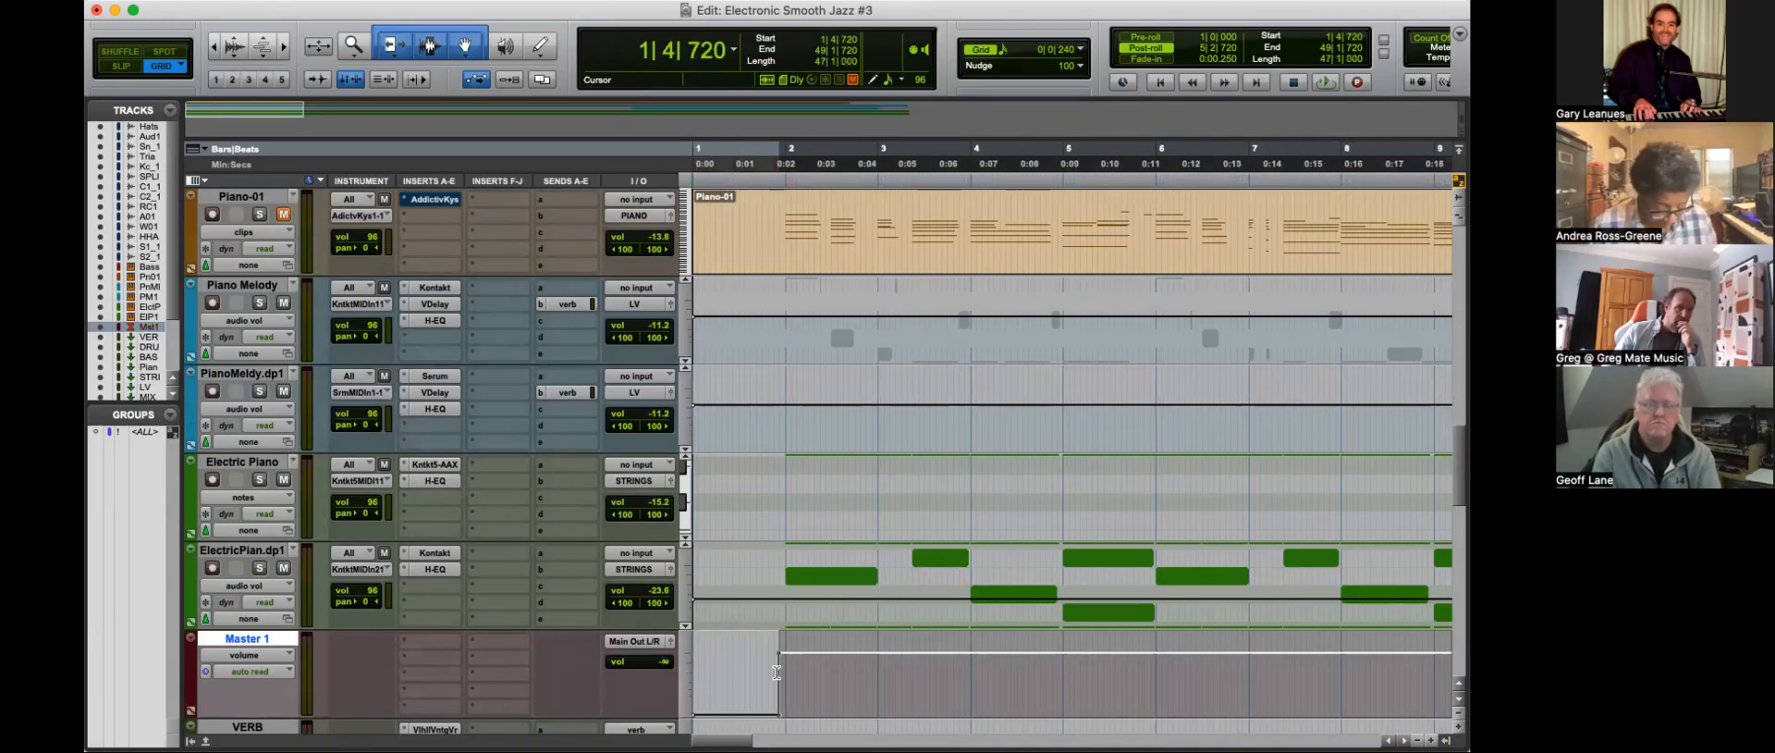
Step: Examine the selection's start against the Master 1 volume rise and its extent across the whole song
key("t")
key("t")
key("r")
key("r")
key("r")
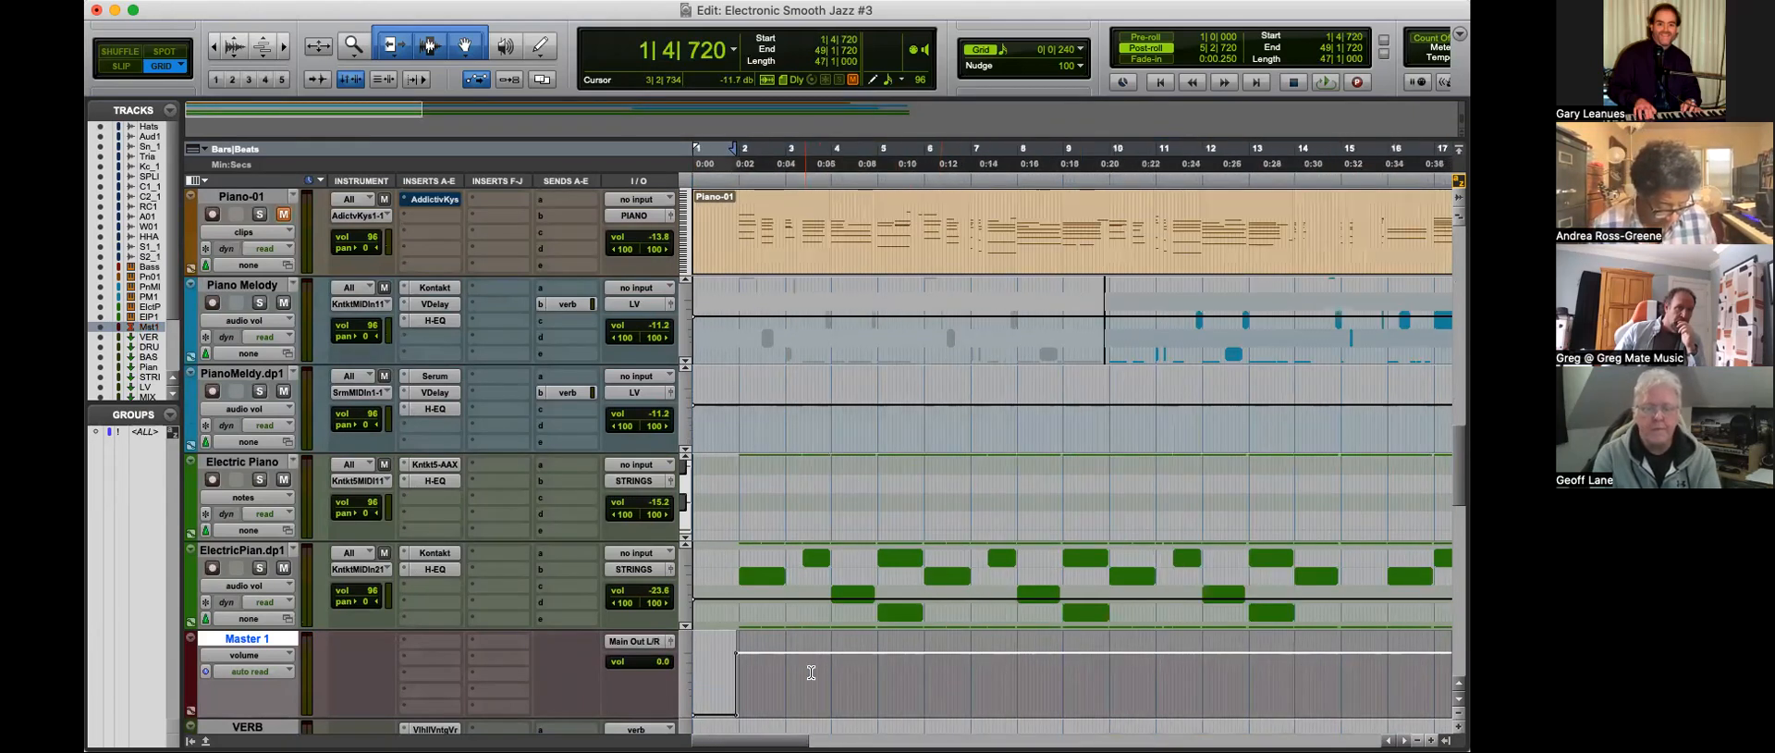
scroll(811, 672, "down", 5)
key("r")
key("r")
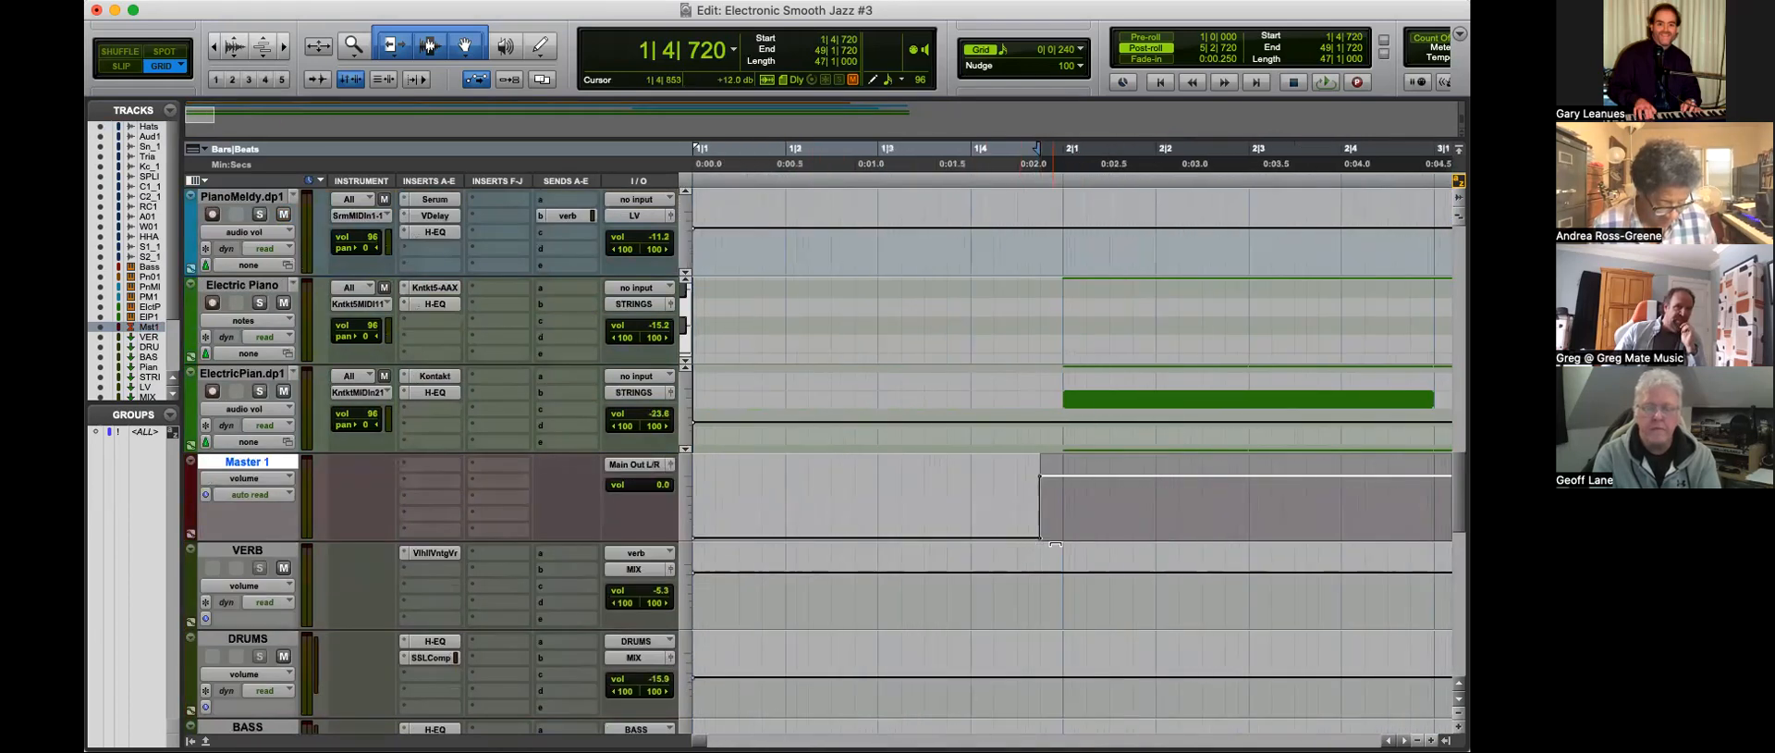
key("t")
key("t")
key("t")
key("t")
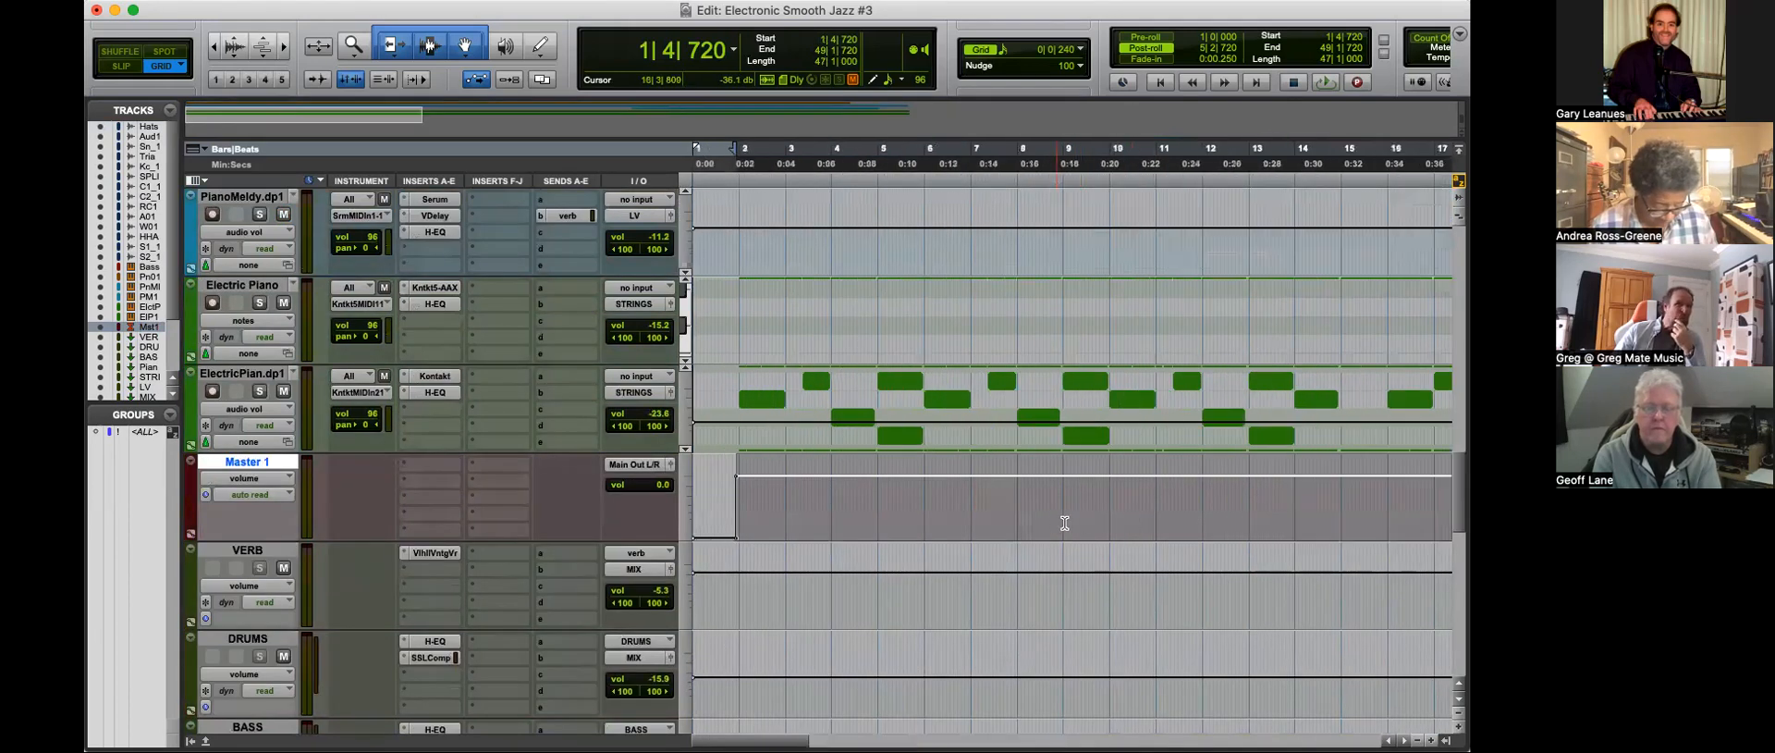
key("r")
key("r")
key("r")
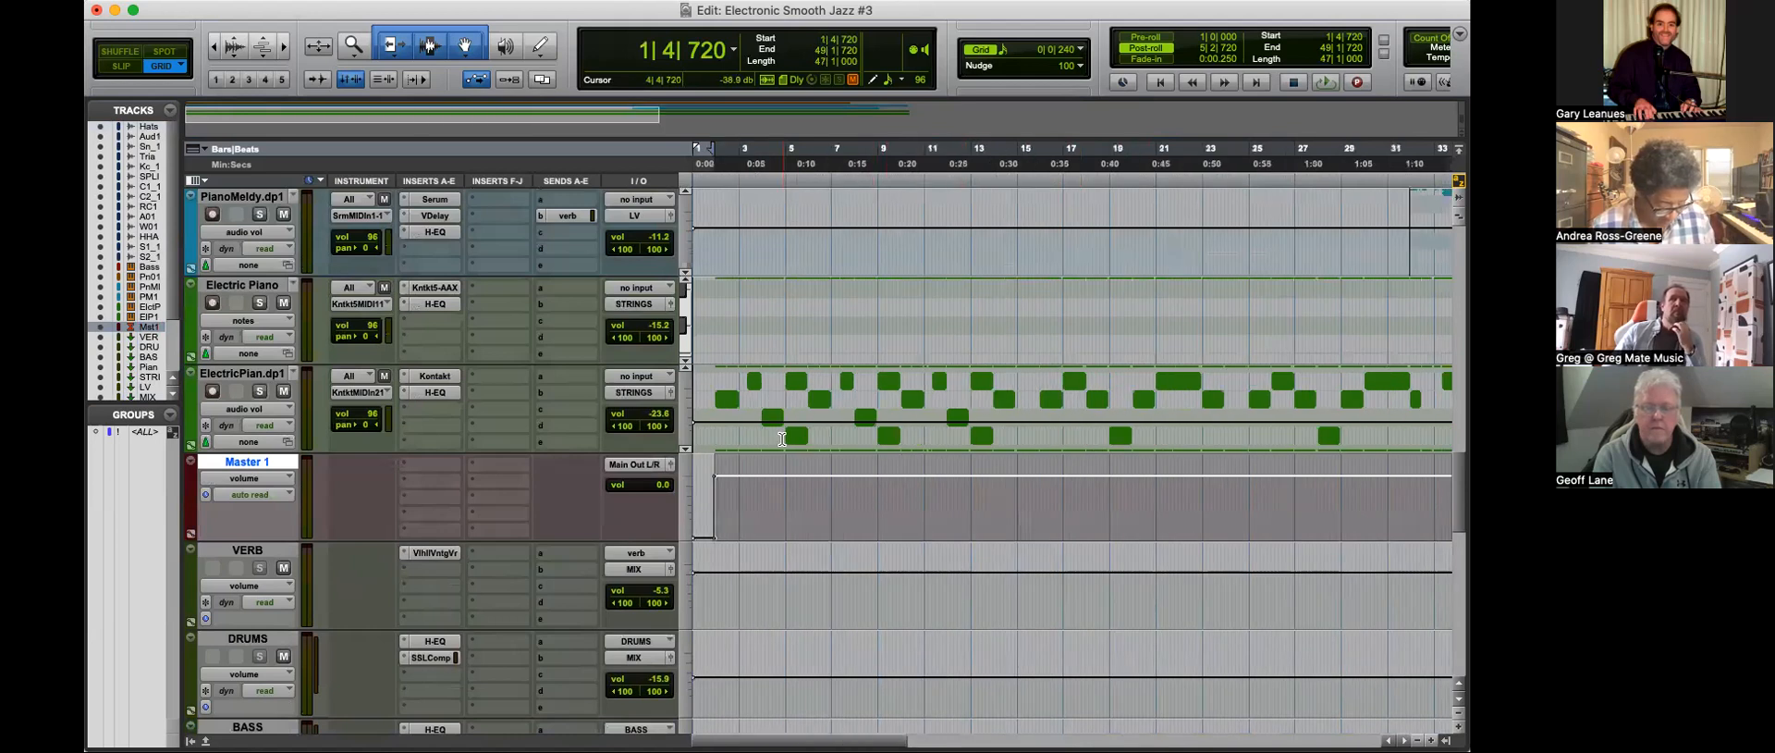
scroll(794, 480, "up", 4)
key("r")
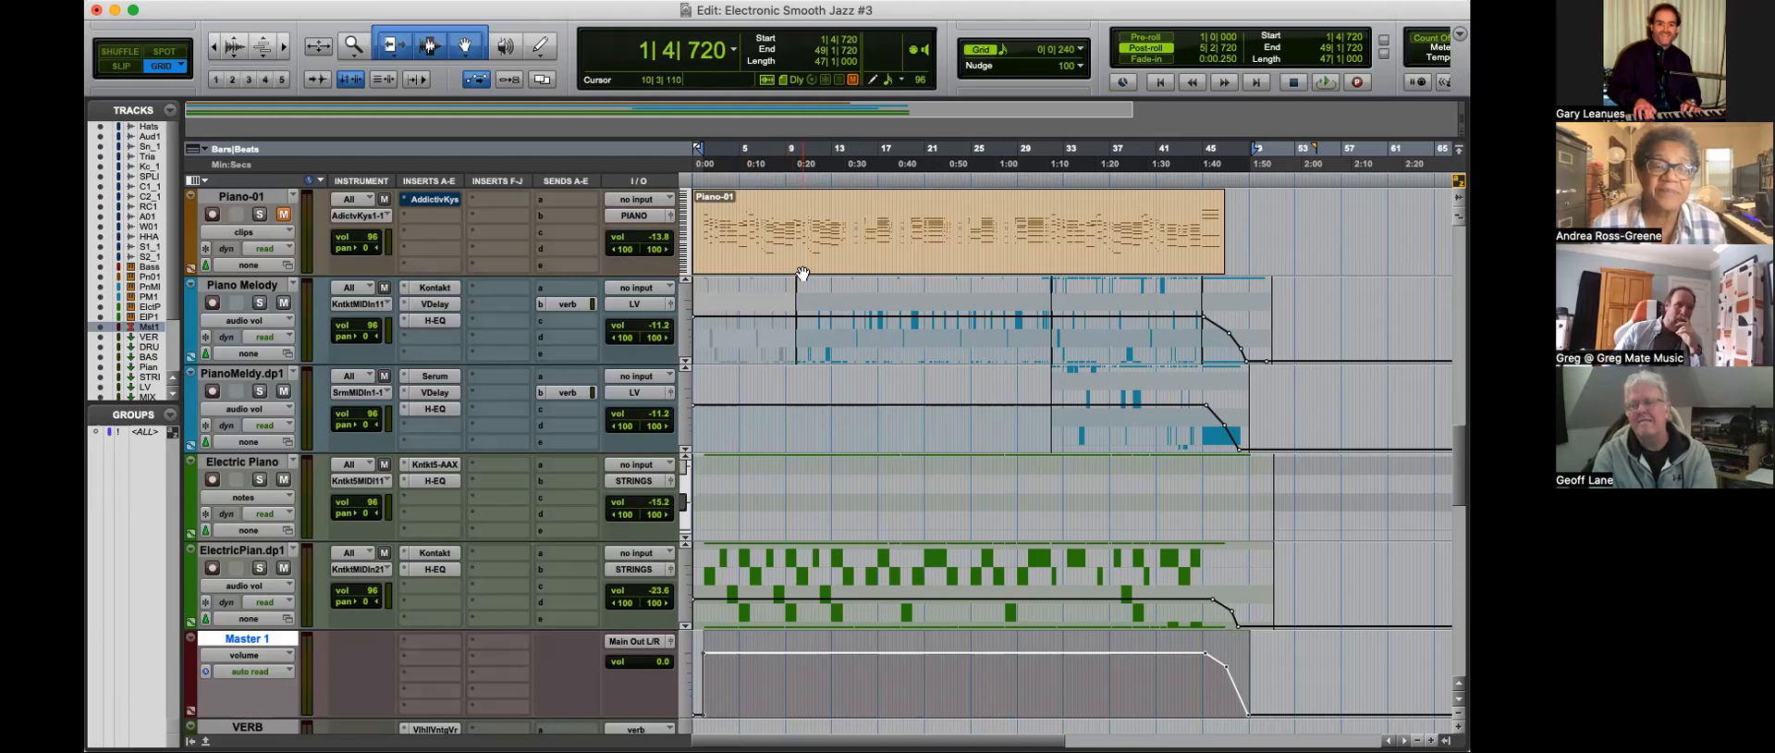
Step: Bounce the selected mix as Relaxing In Style M1 with offline bouncing turned off, accepting the MP3 settings
key("super+alt+b")
key("Right")
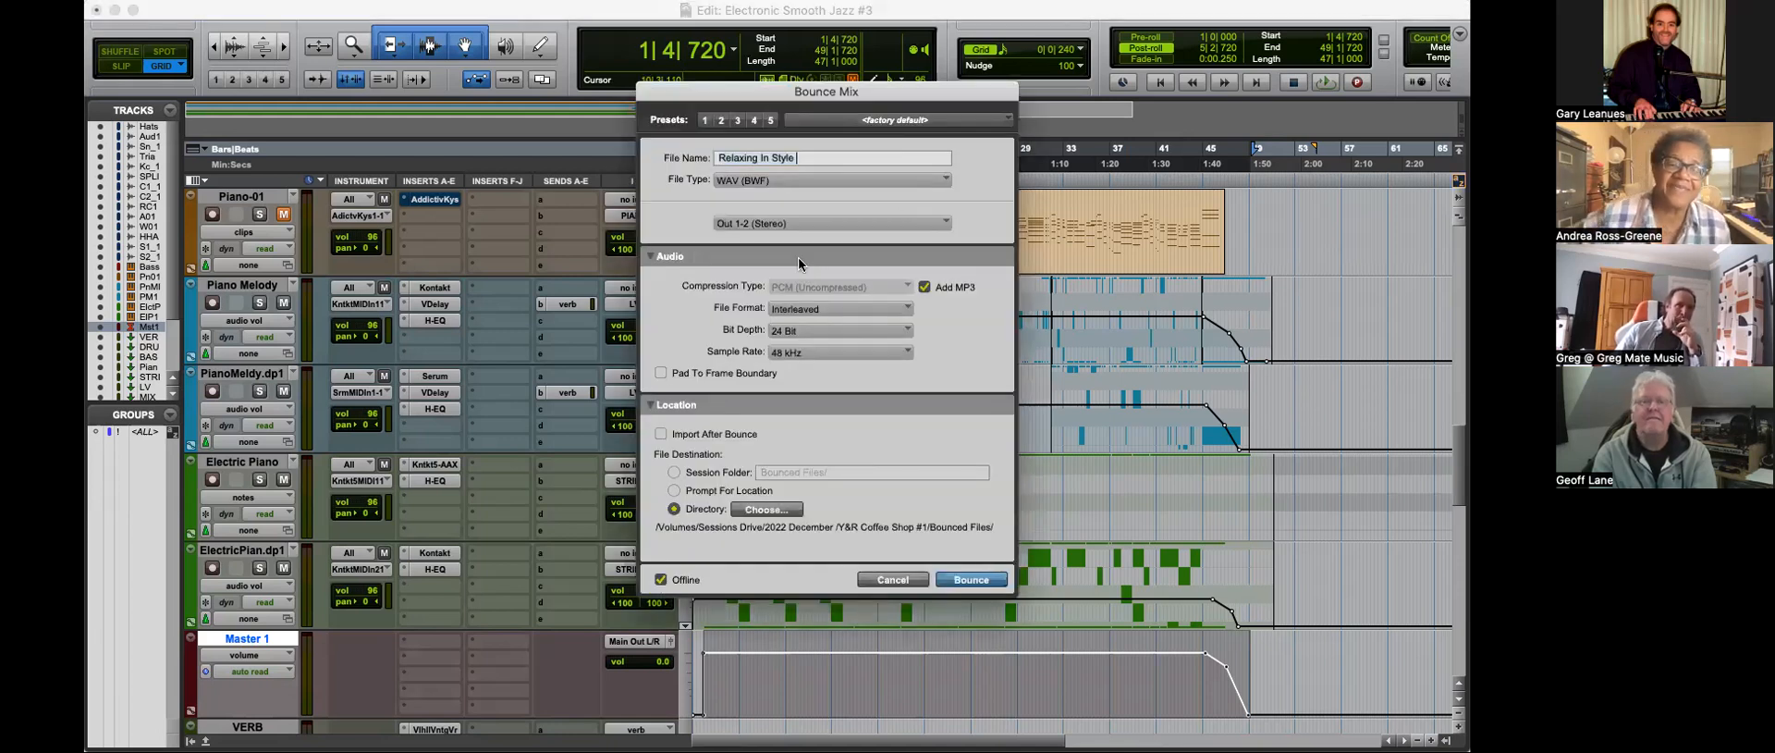
left_click(661, 579)
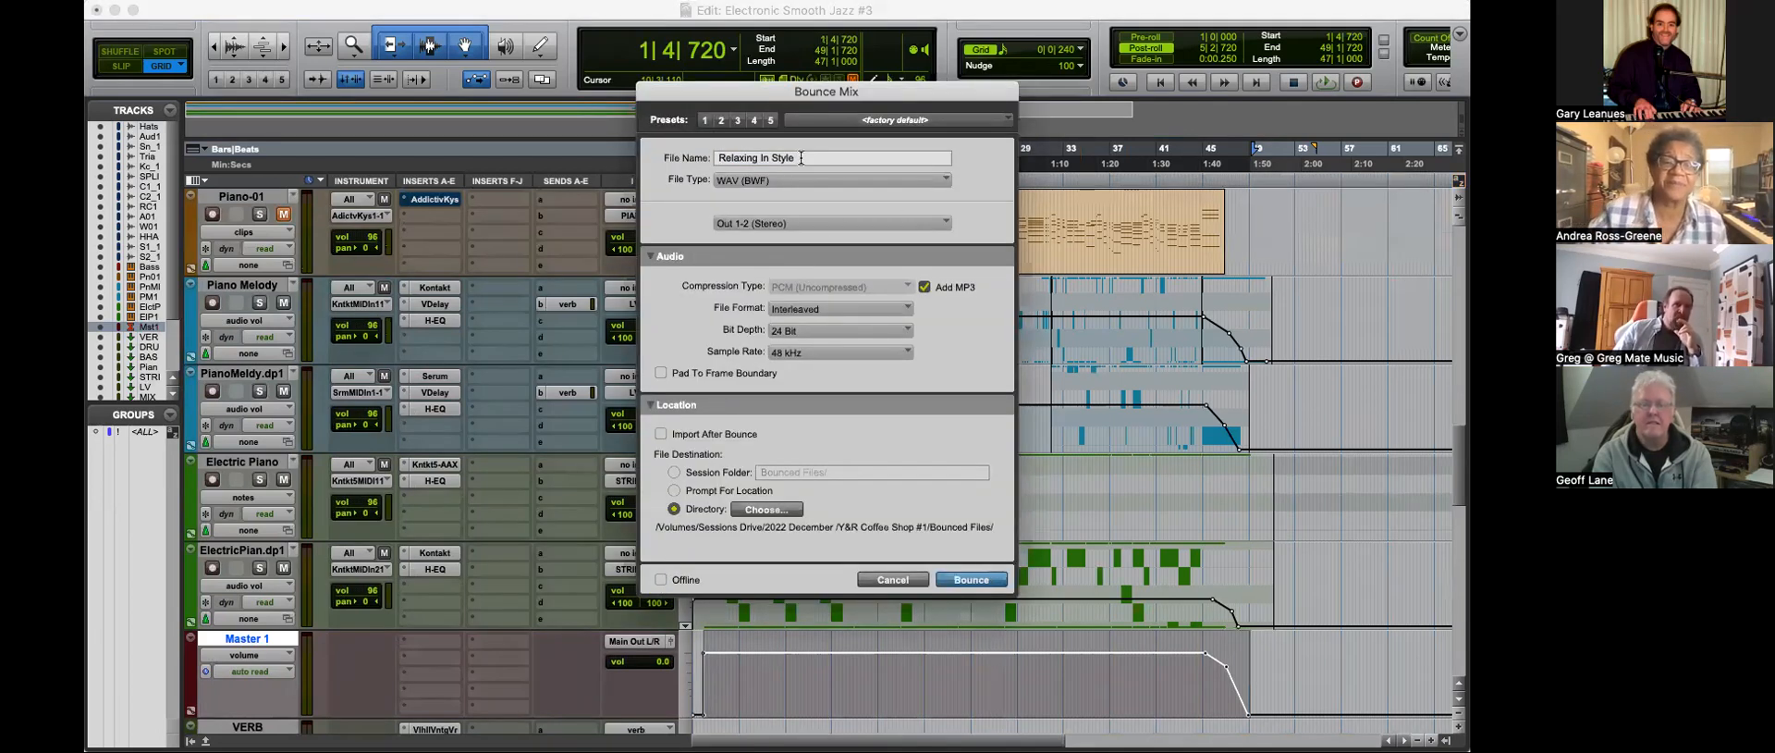
type("M1")
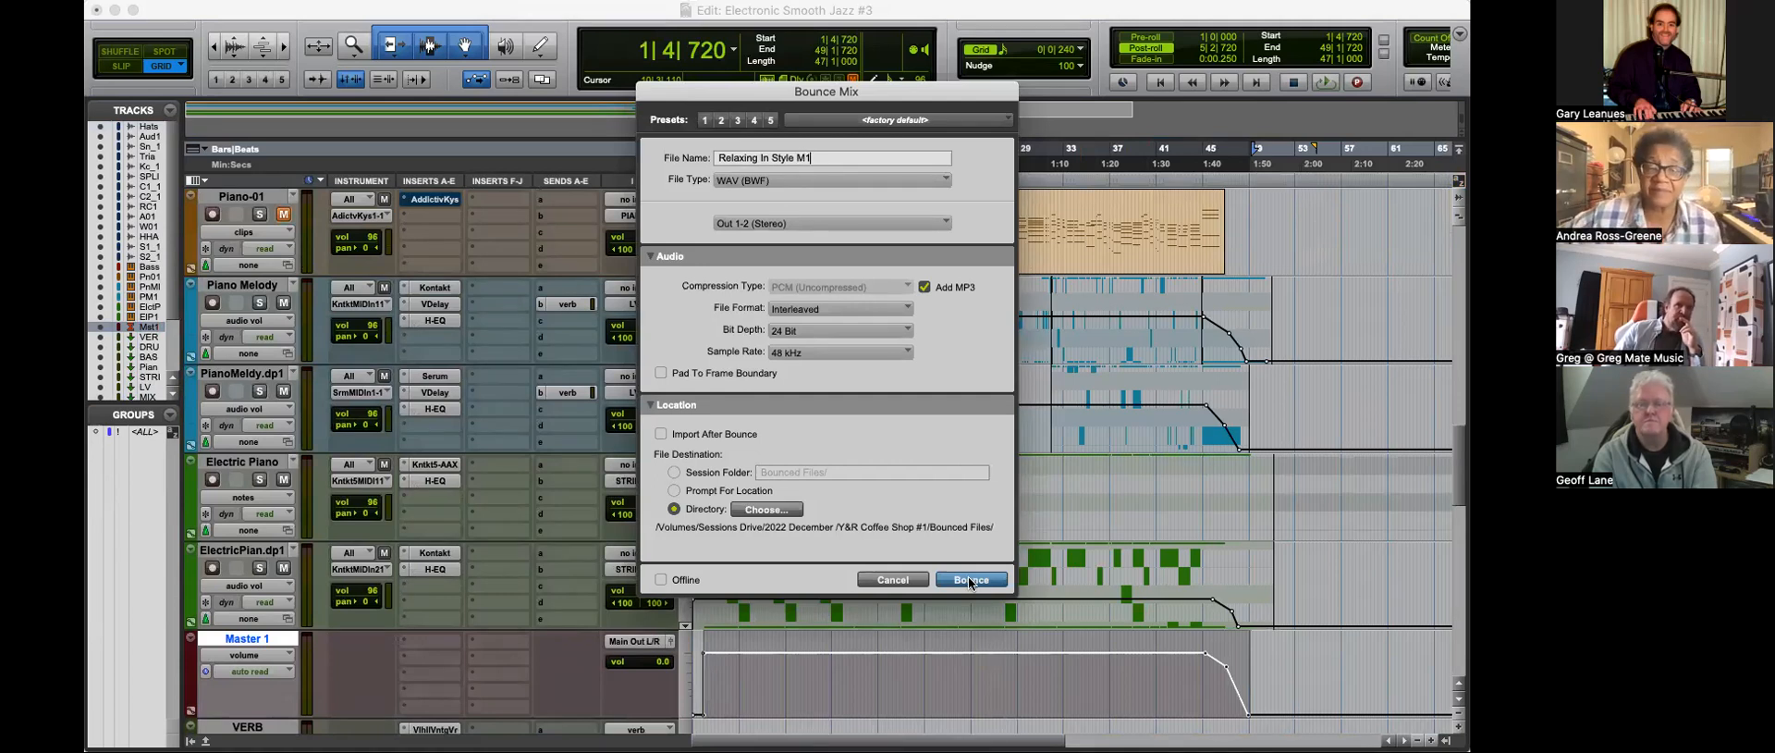
left_click(972, 580)
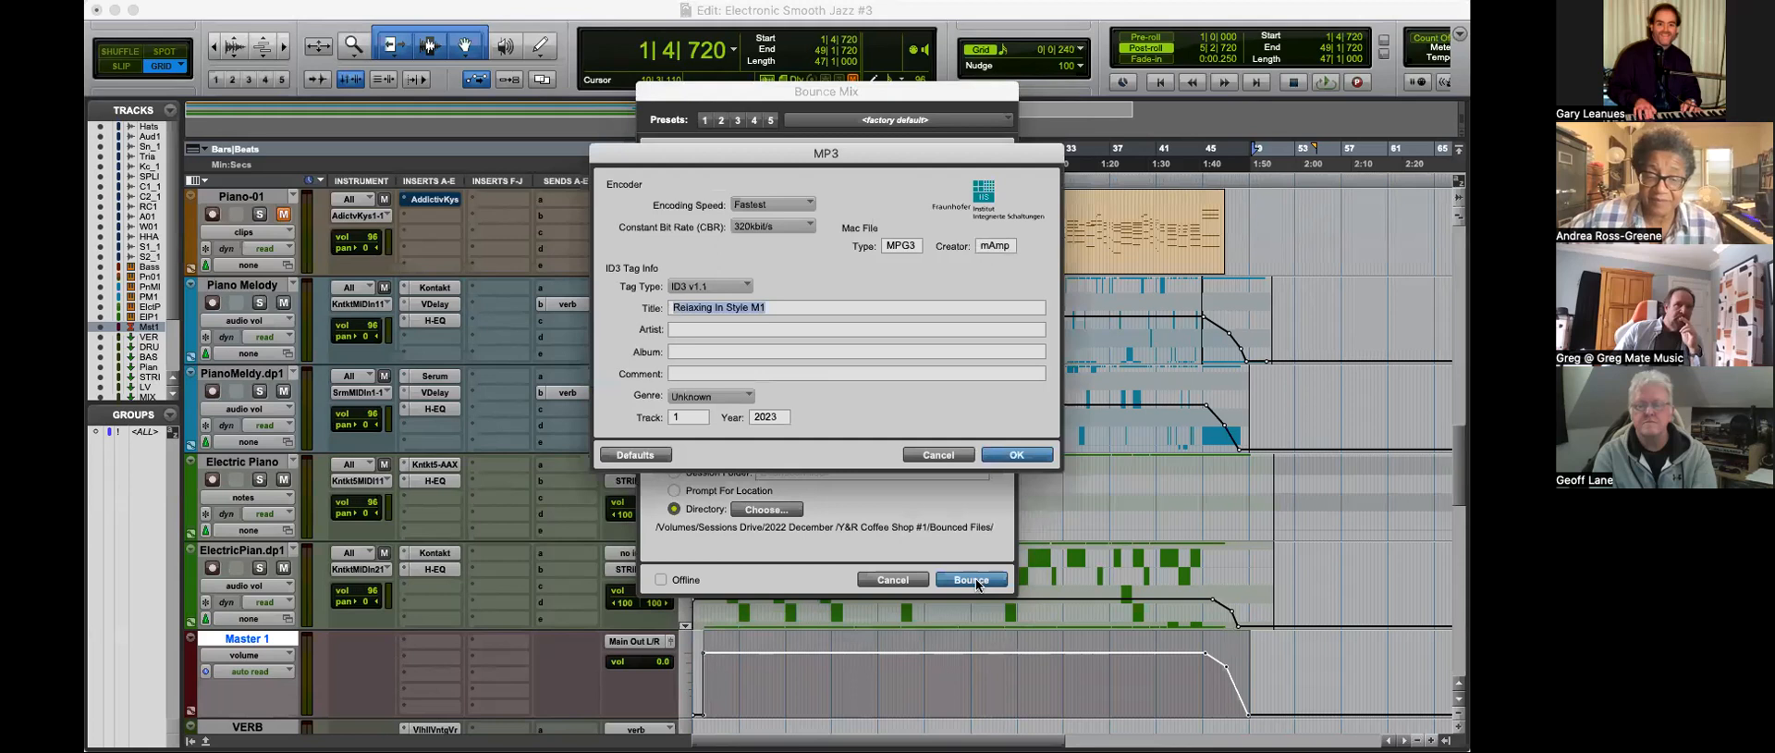
left_click(1015, 452)
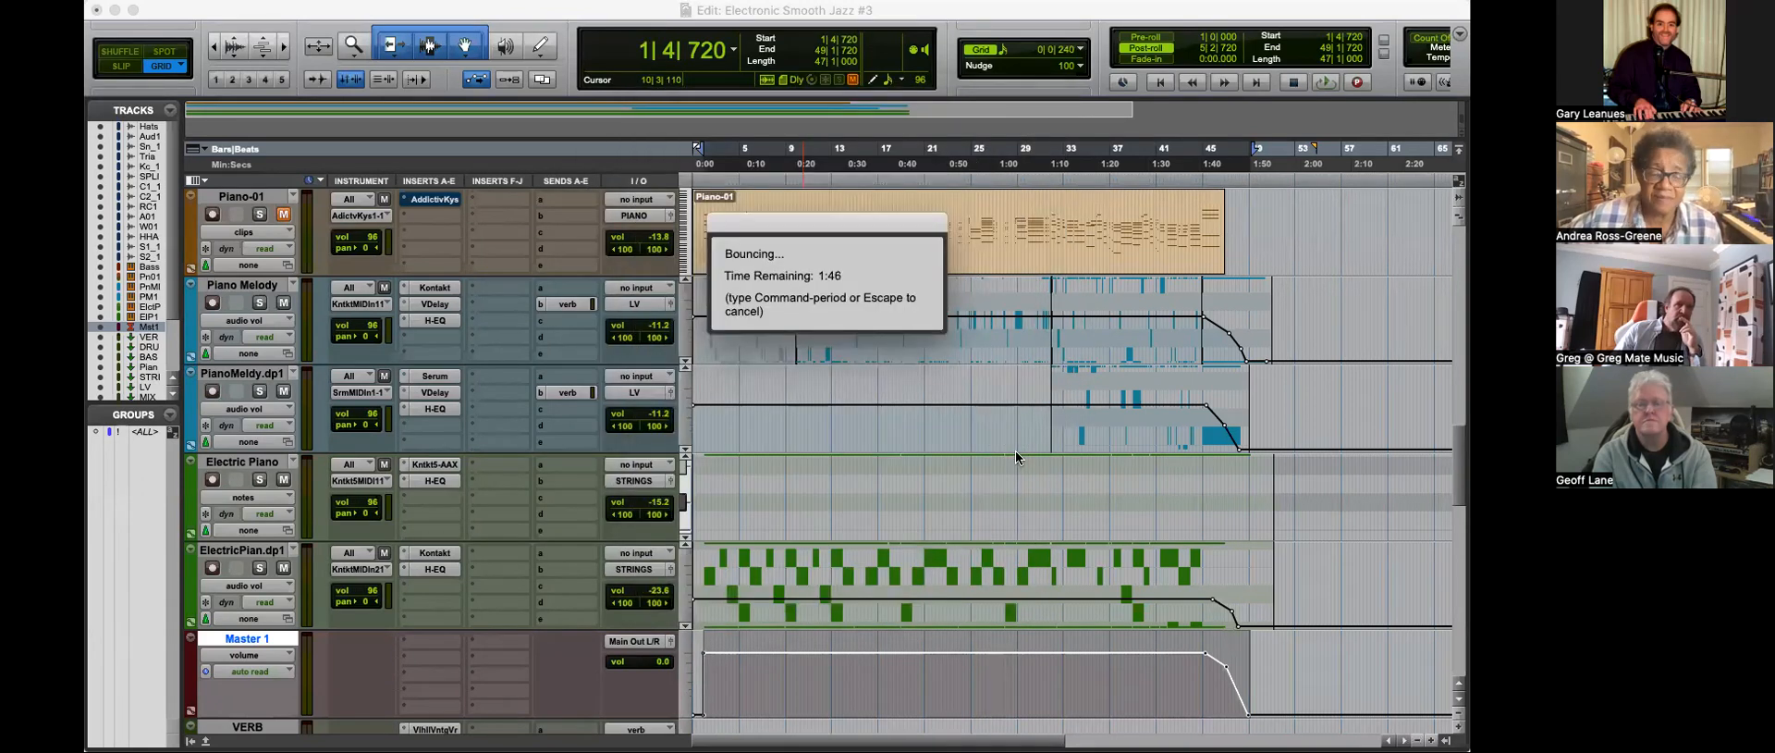